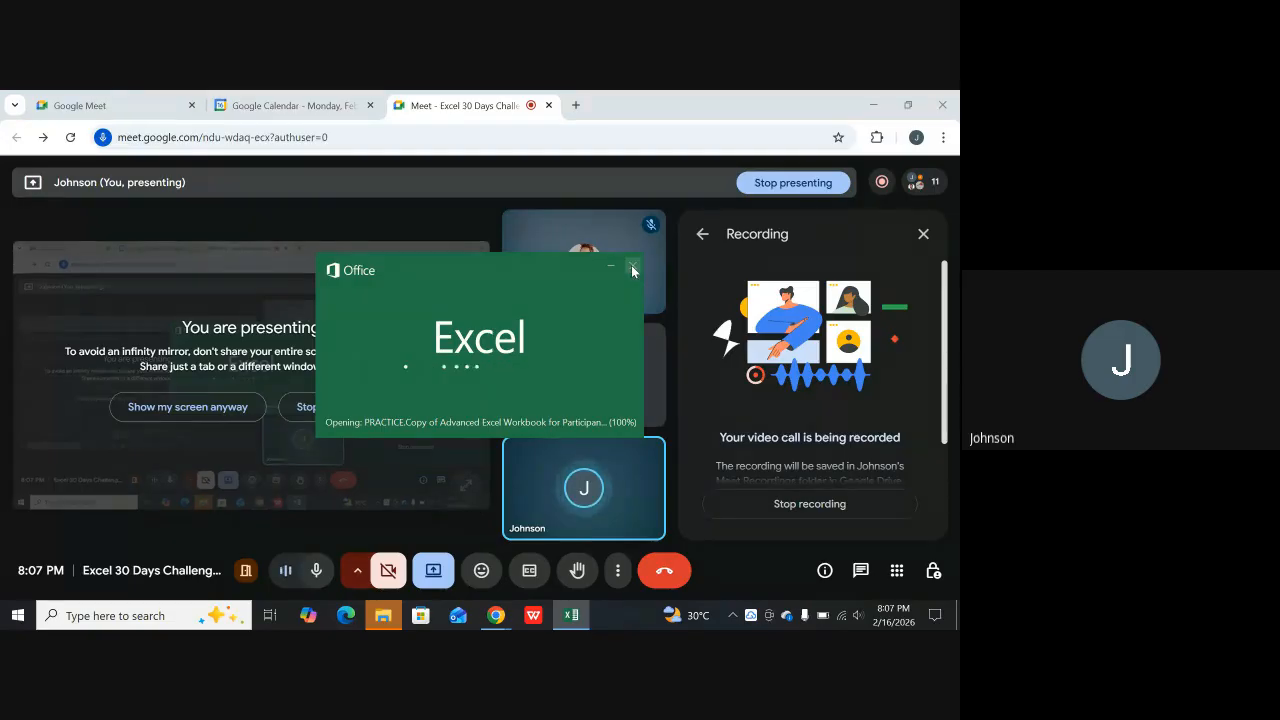
Cancel the current loading, minimize the browser and open the PRACTICE.Copy of Advanced Excel Workbook file from the academy folder with Excel
click(632, 269)
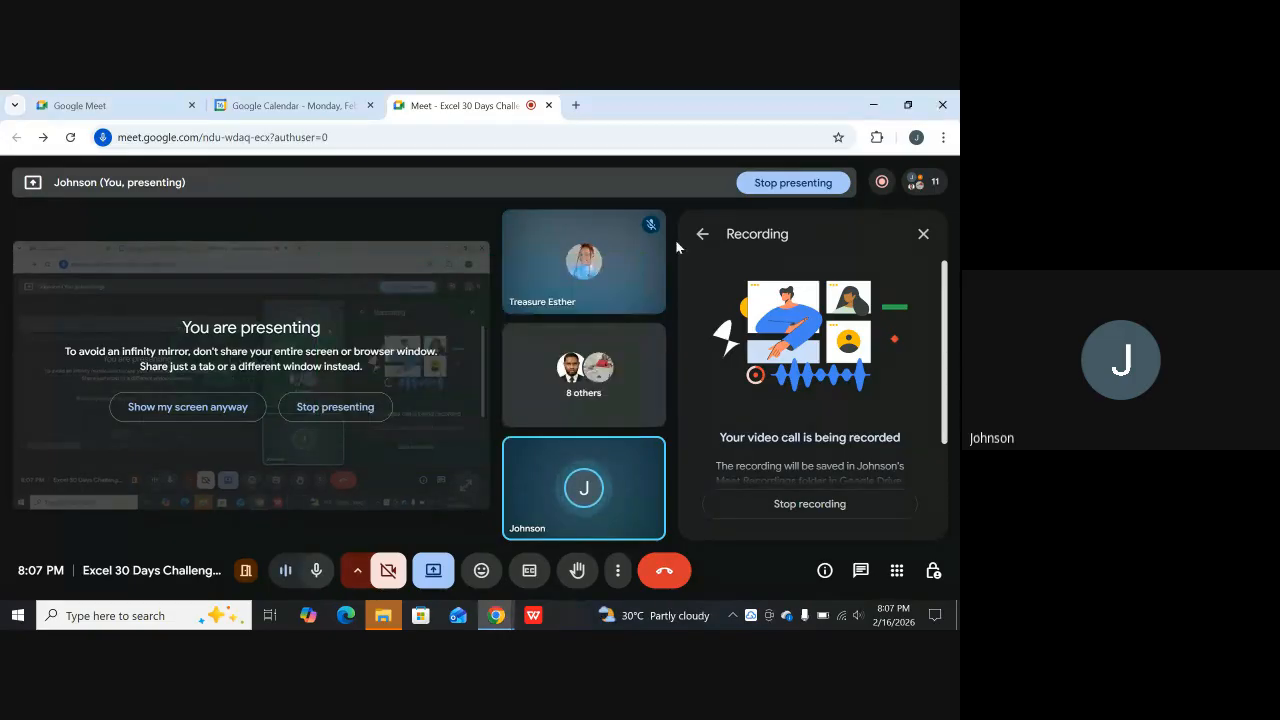
click(873, 104)
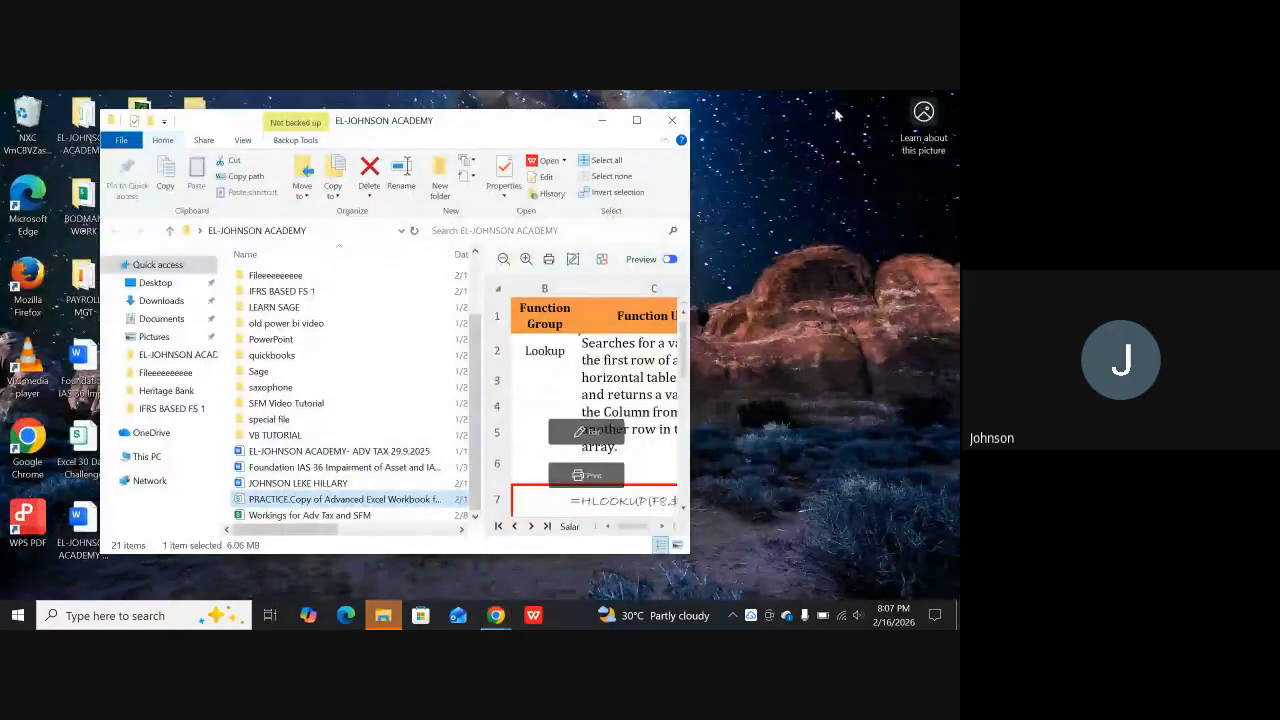
right_click(373, 500)
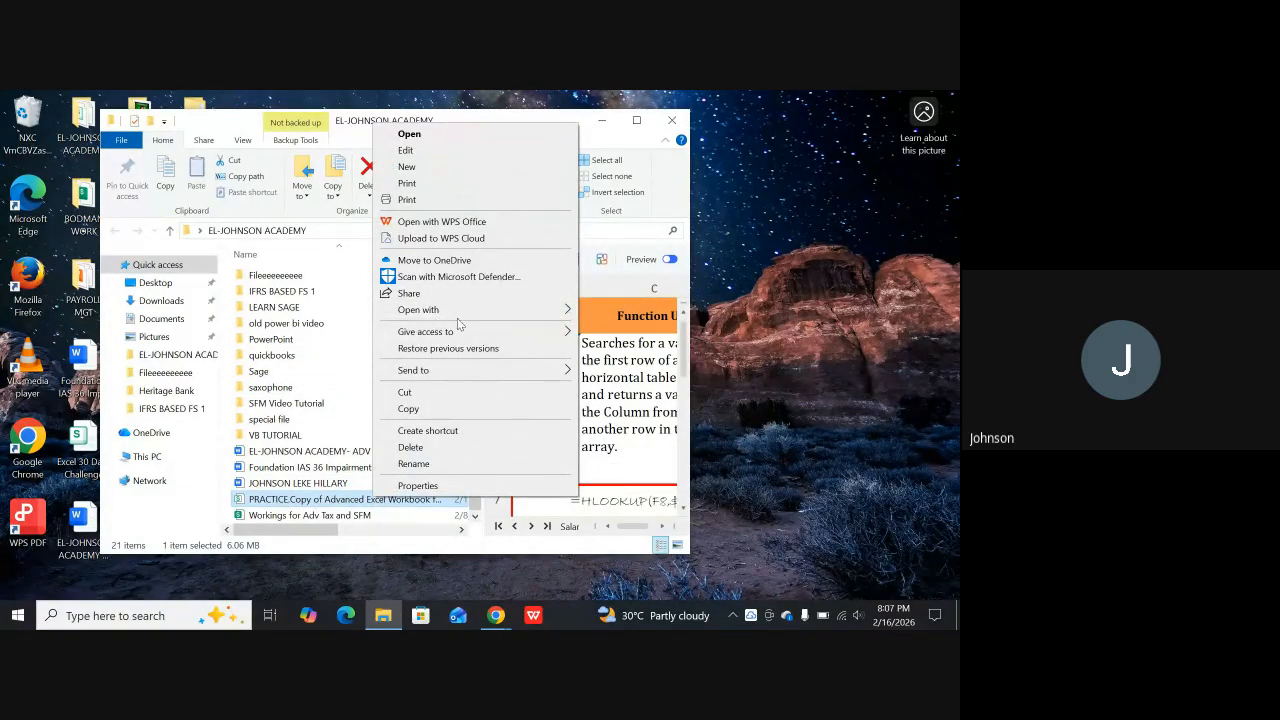
mouse_move(535, 310)
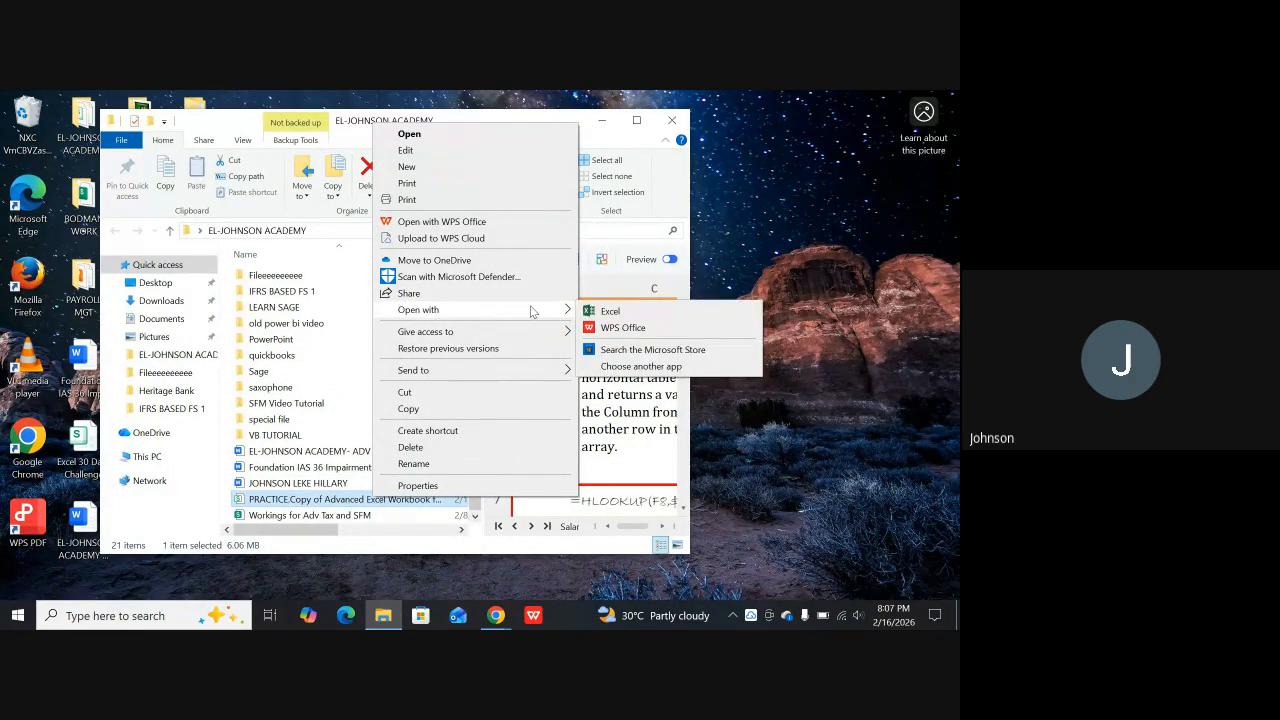
click(605, 311)
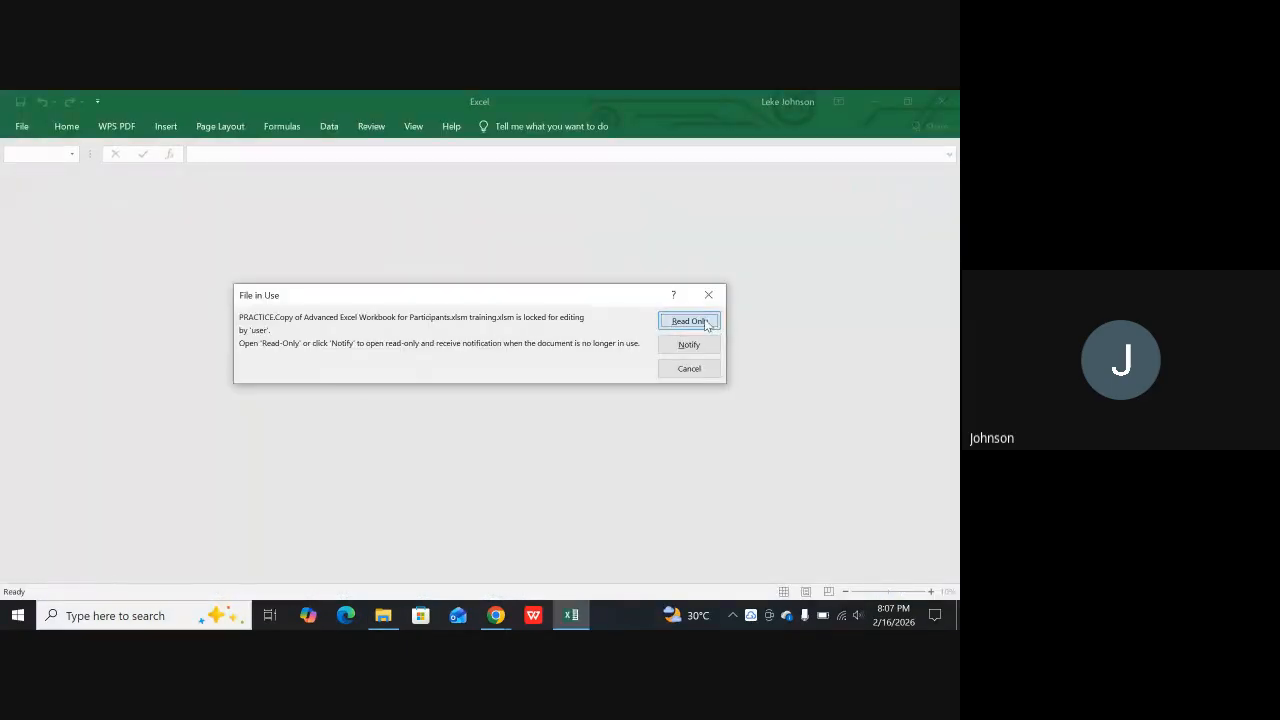
Open the locked workbook as read-only, update its external links and continue past the links that cannot be updated
click(705, 322)
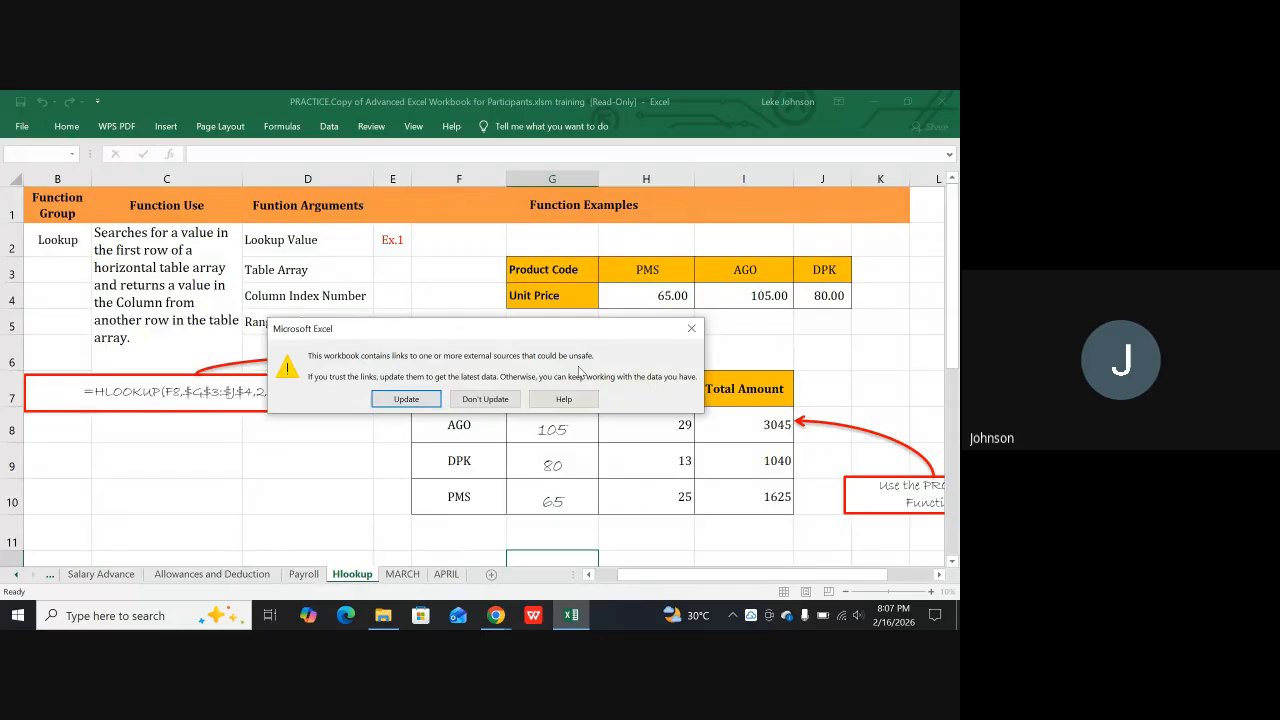
click(412, 402)
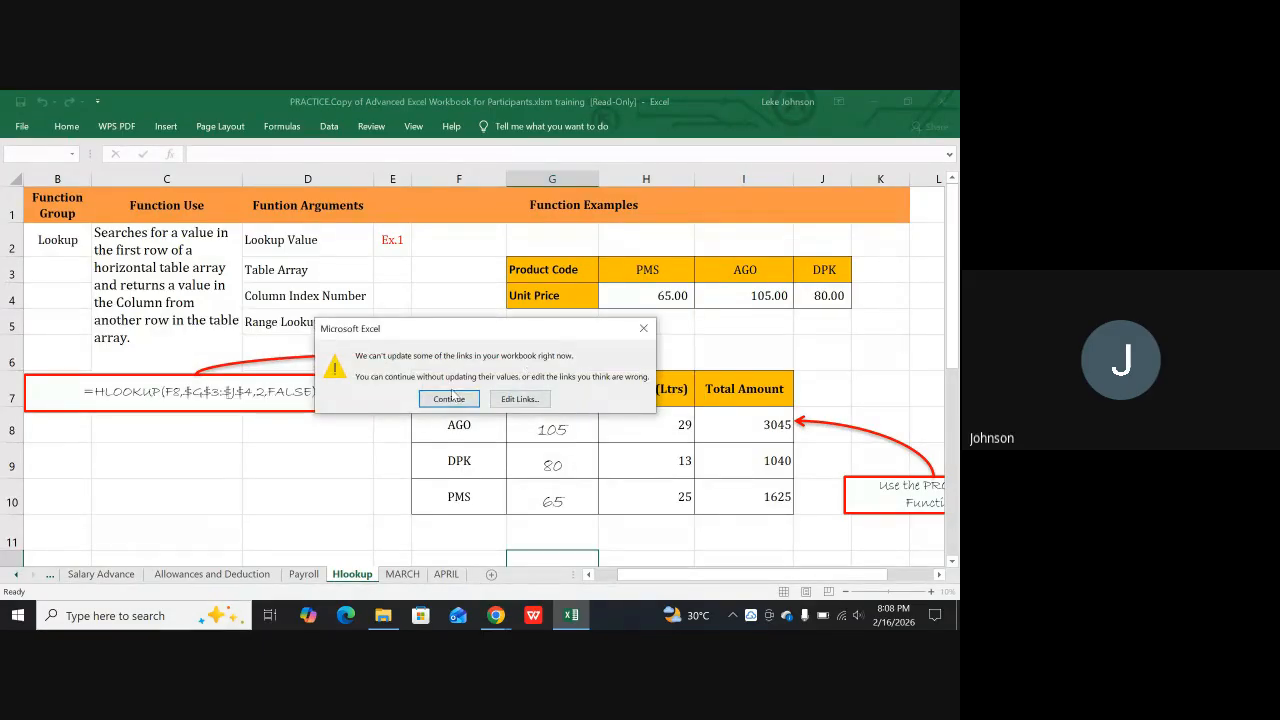
click(448, 399)
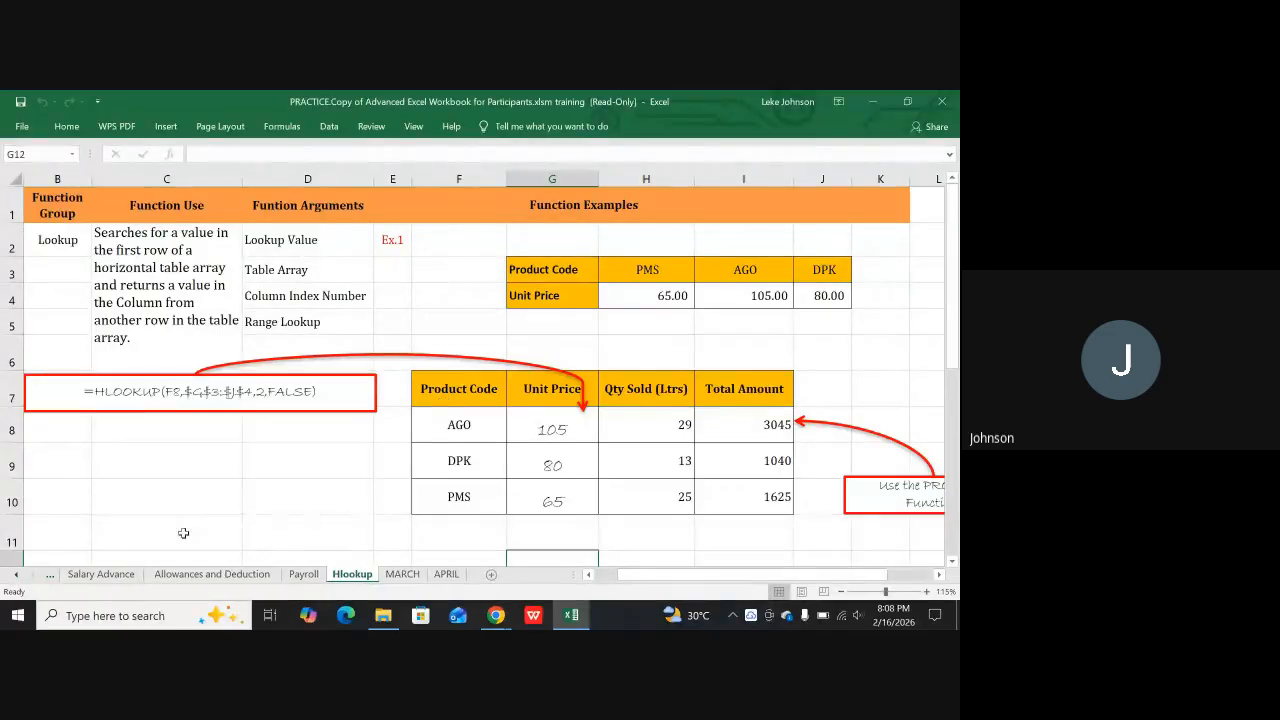
Look through the workbook's Start, TOUR, Class Work and Function Information sheets from the first sheet onward
click(14, 577)
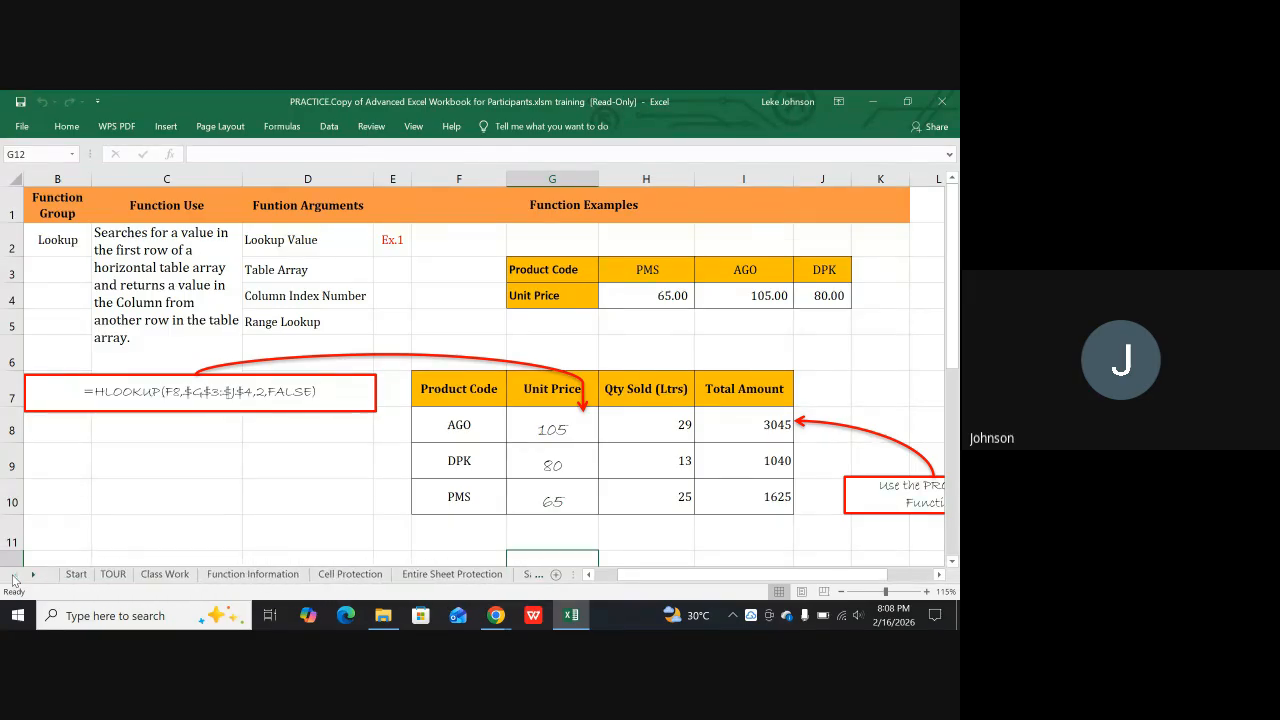
click(77, 575)
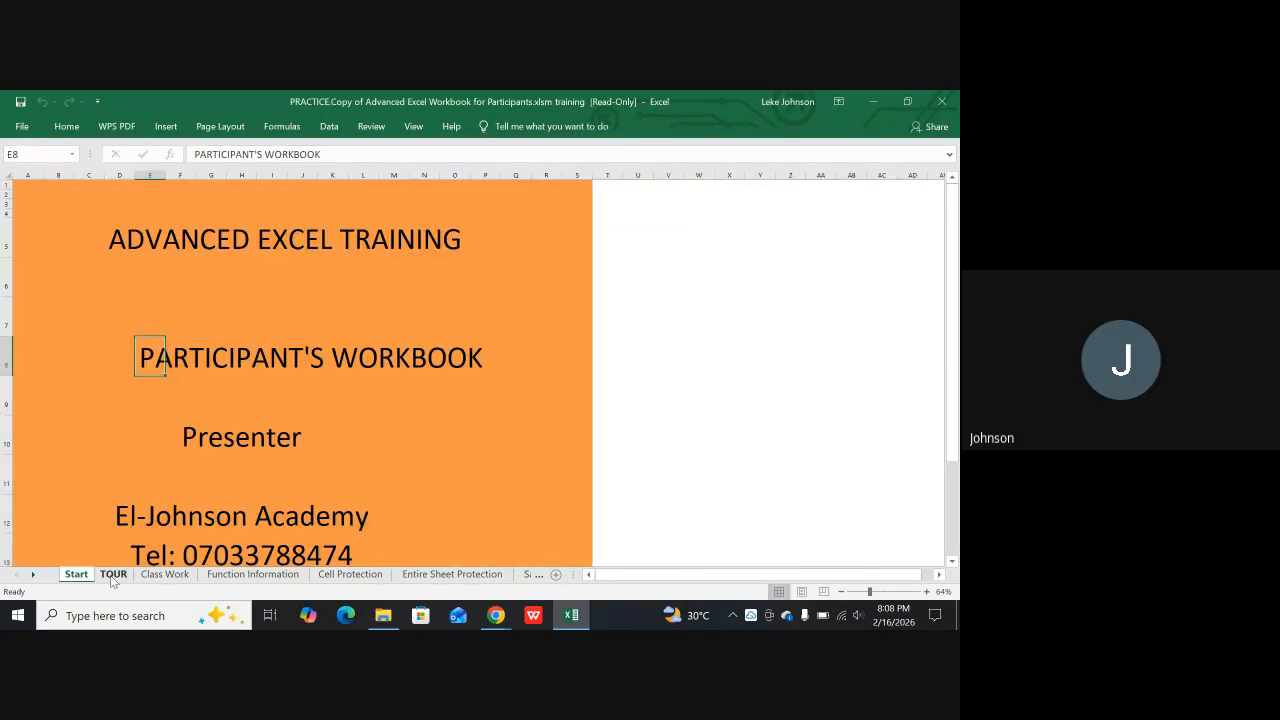
click(113, 575)
scroll(206, 431, up, 6)
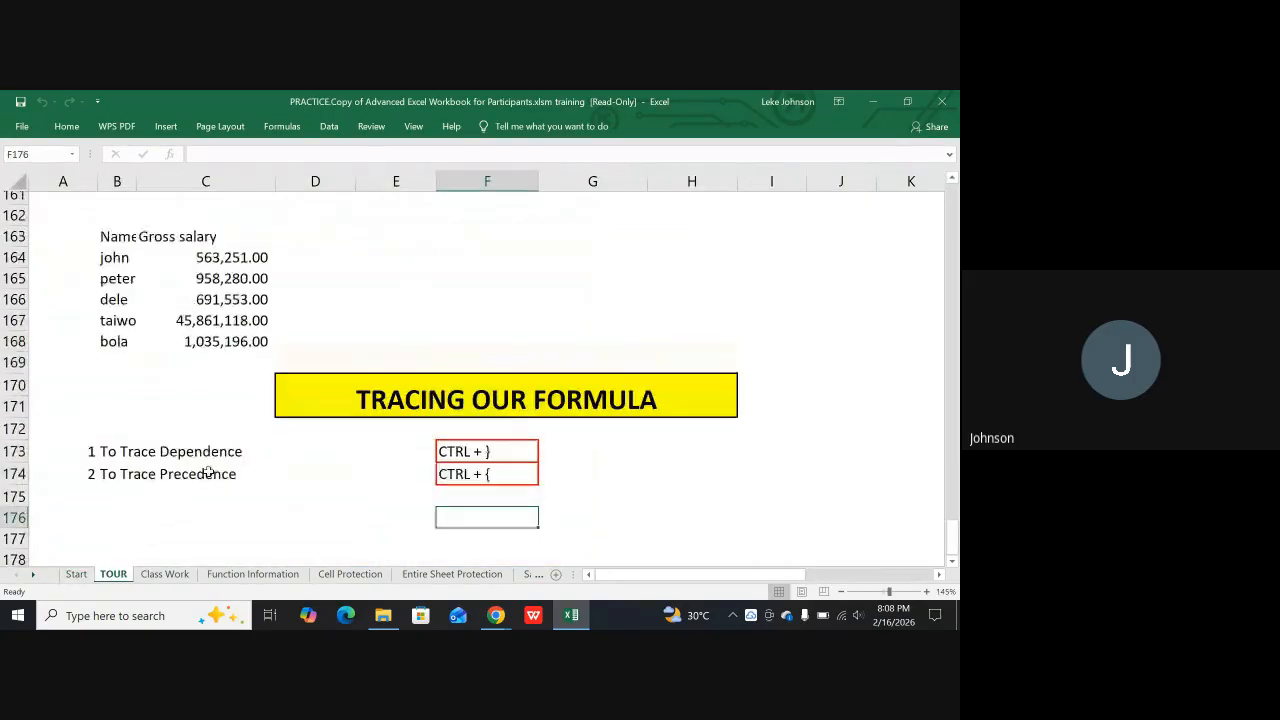
scroll(206, 431, up, 3)
scroll(430, 430, down, 15)
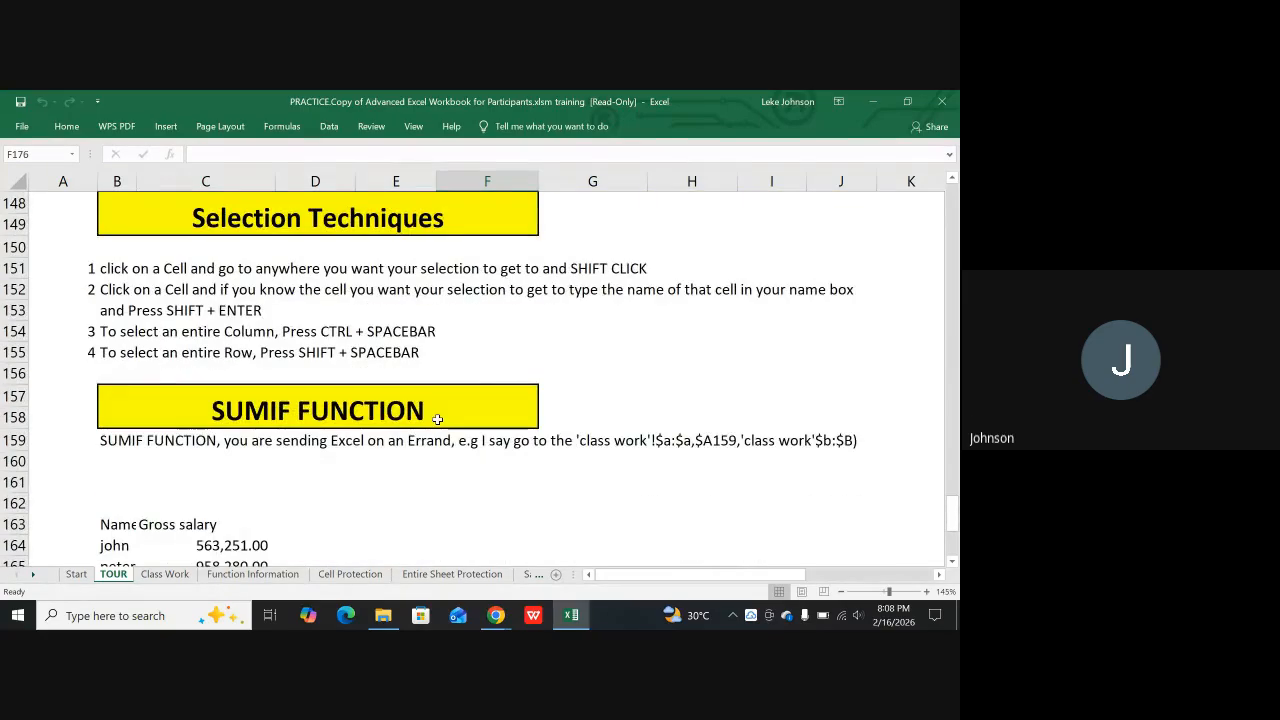
scroll(391, 469, up, 1)
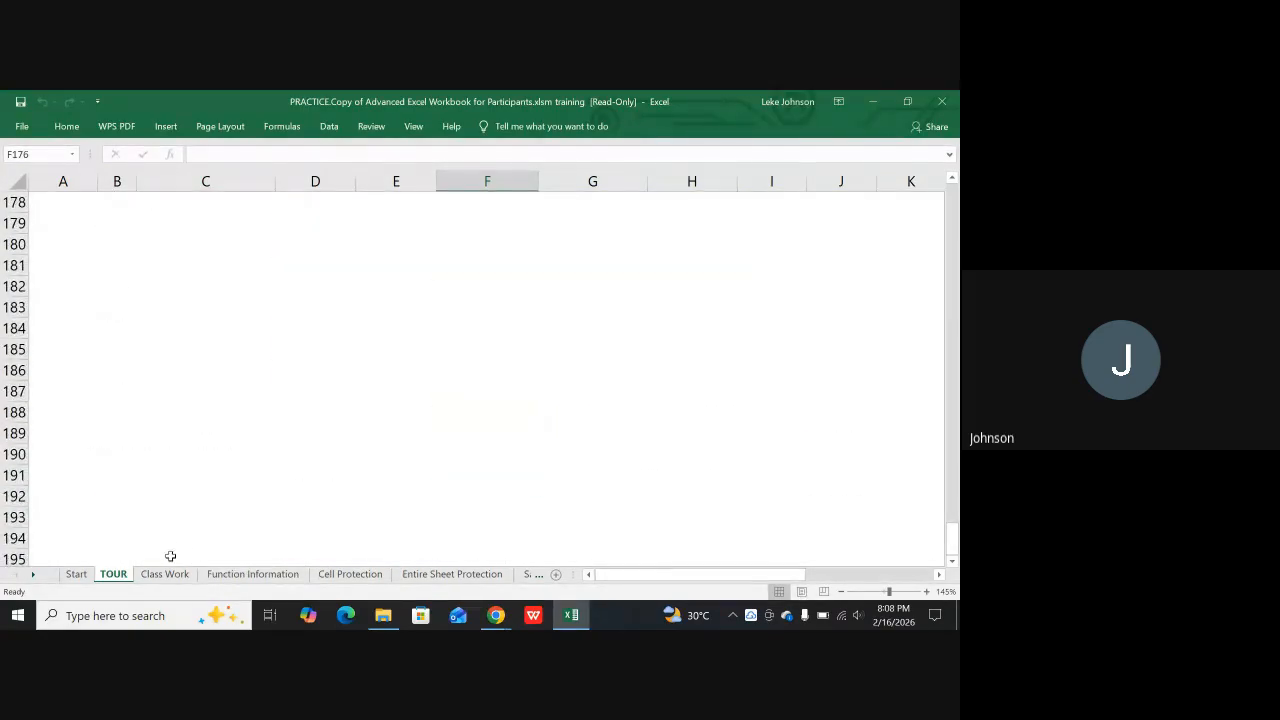
click(171, 579)
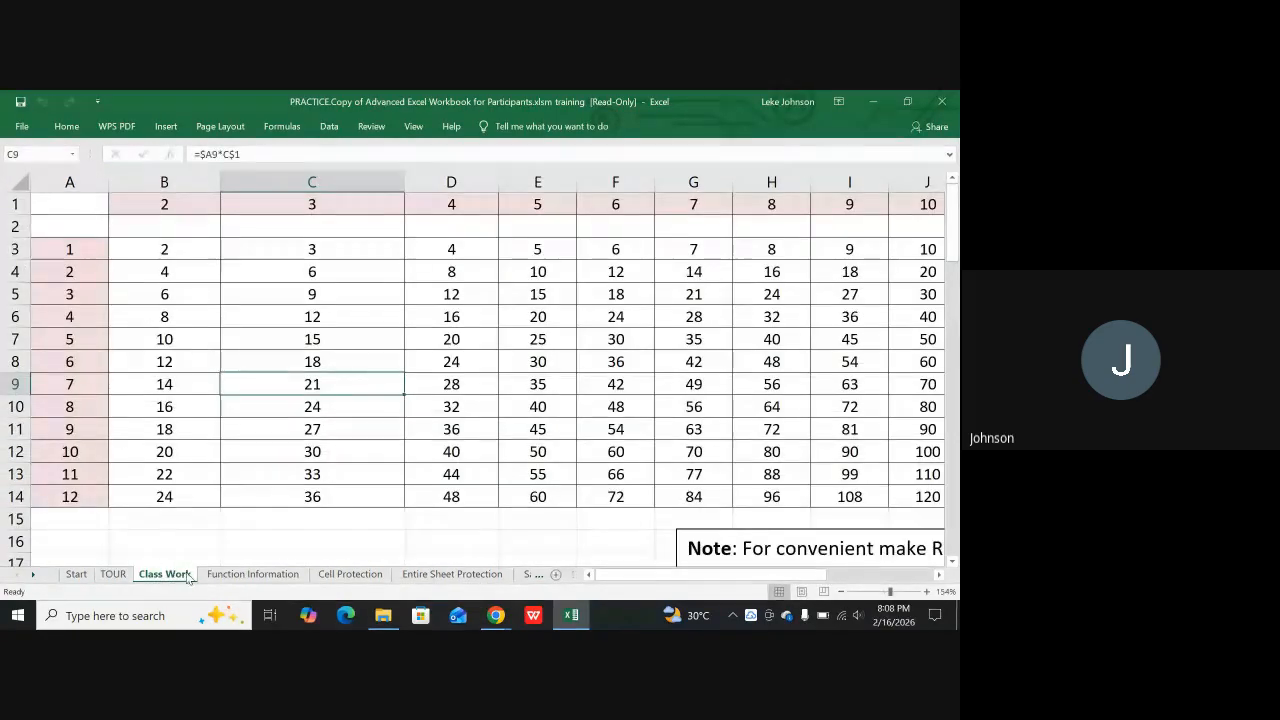
scroll(265, 519, down, 1)
scroll(258, 530, up, 1)
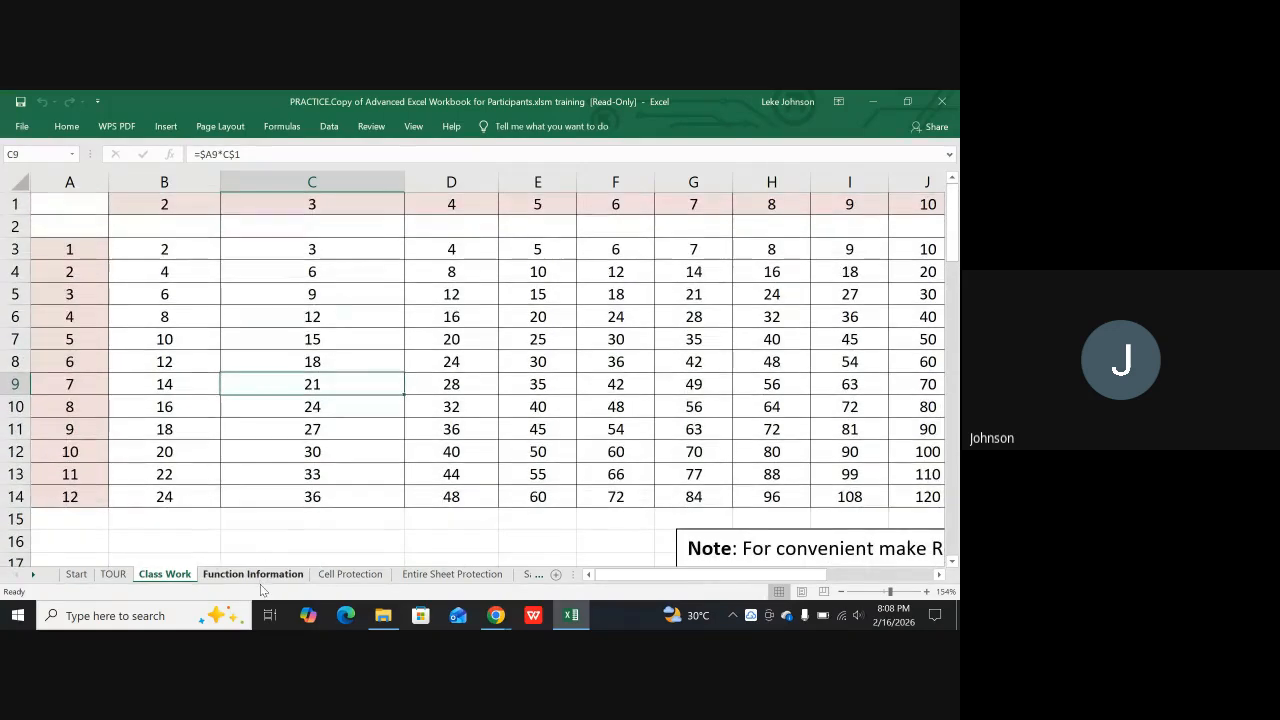
click(255, 575)
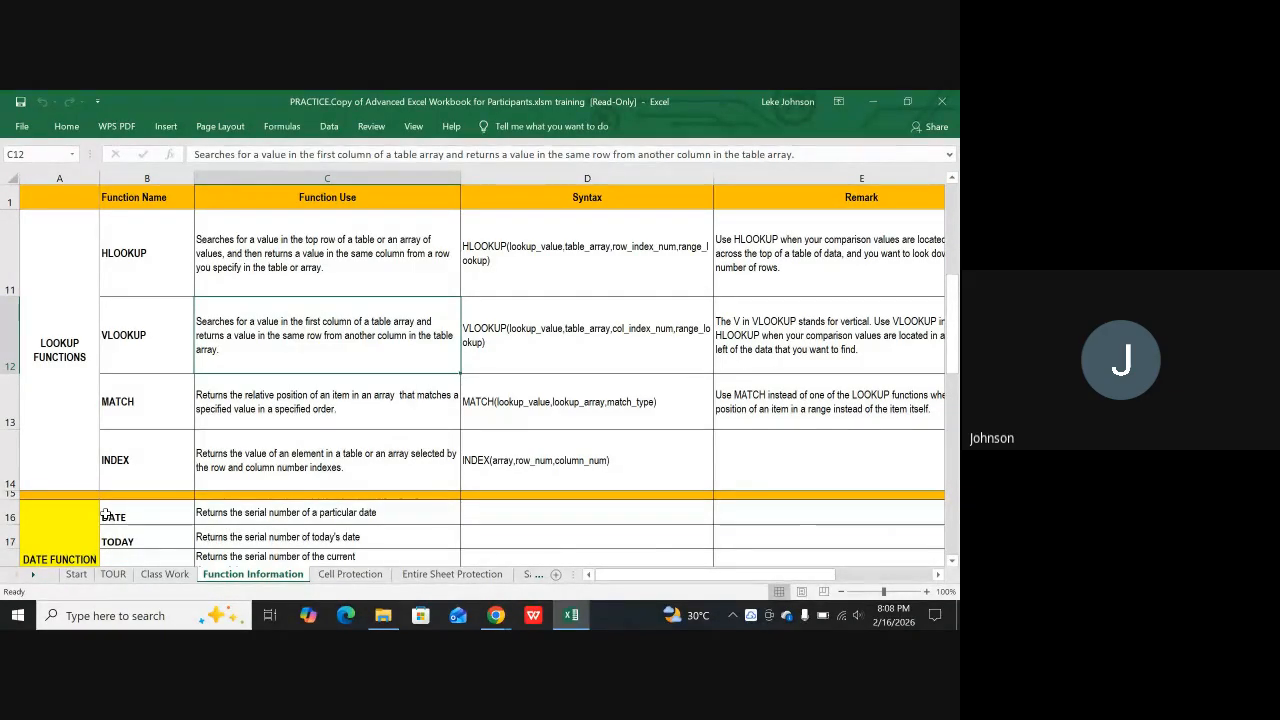
Copy the yellow TRACING OUR FORMULA heading on the TOUR sheet and paste it at cell D176
click(113, 574)
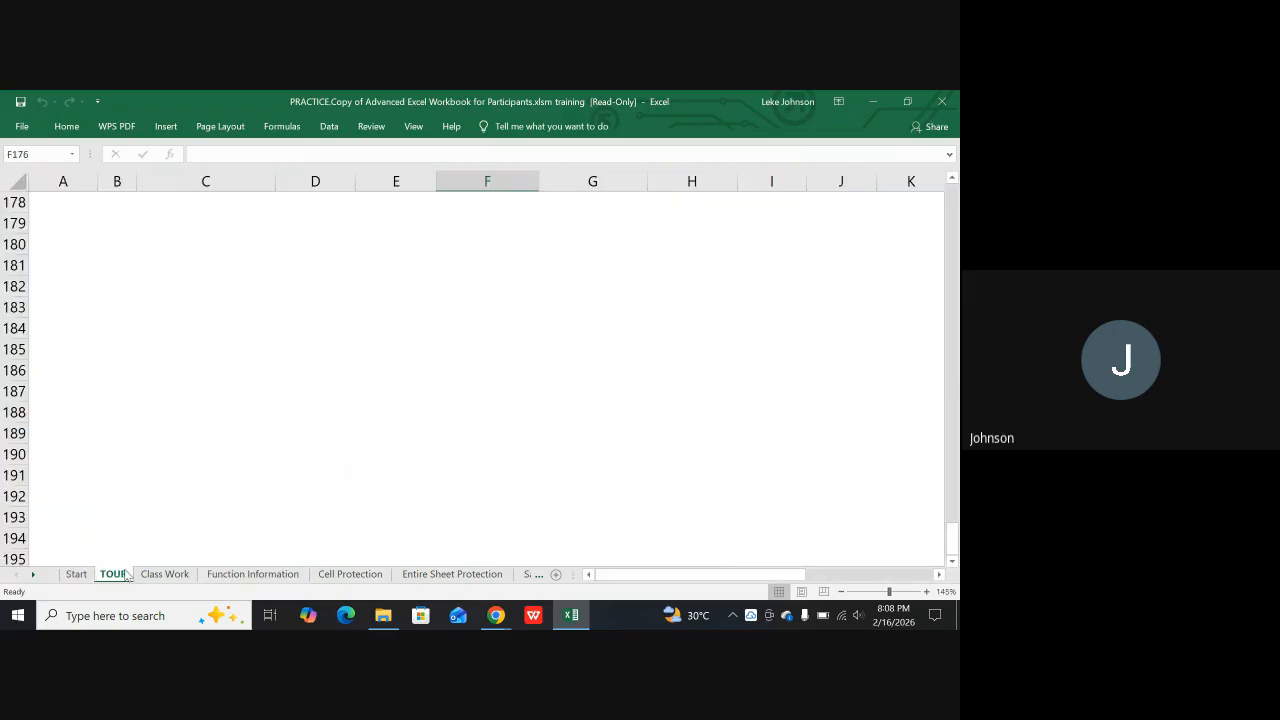
scroll(134, 472, up, 7)
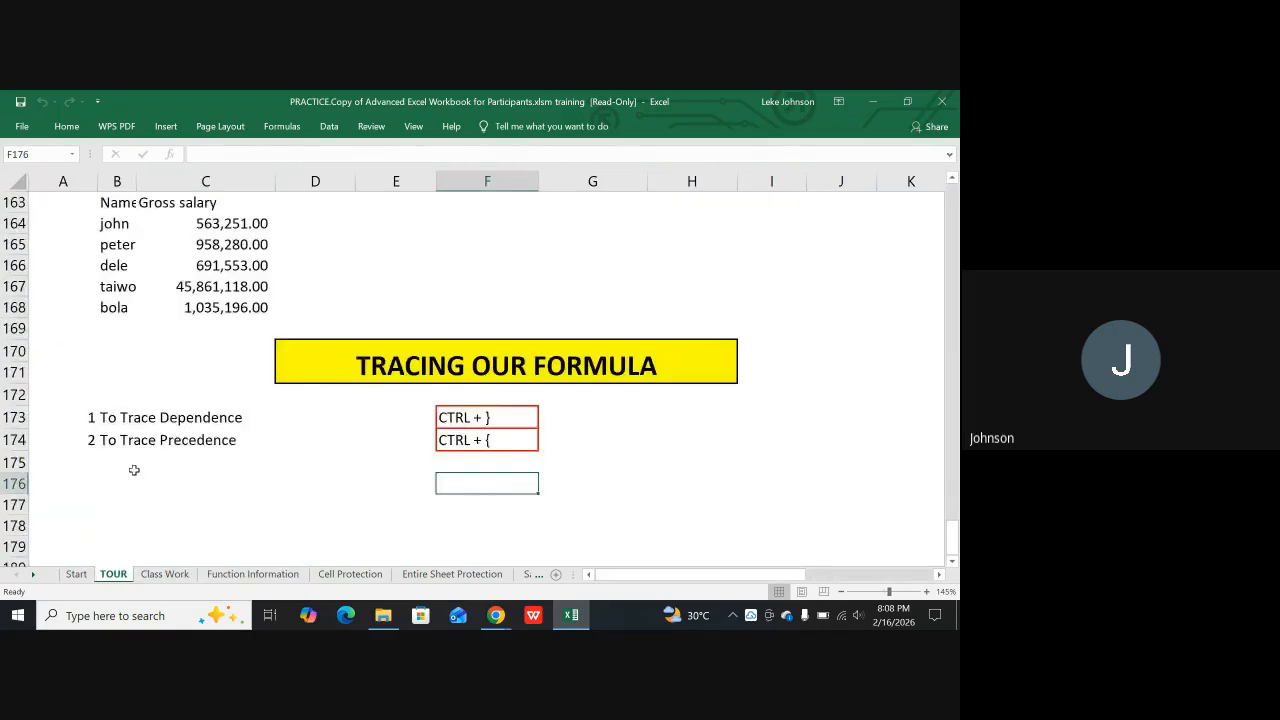
scroll(288, 473, down, 2)
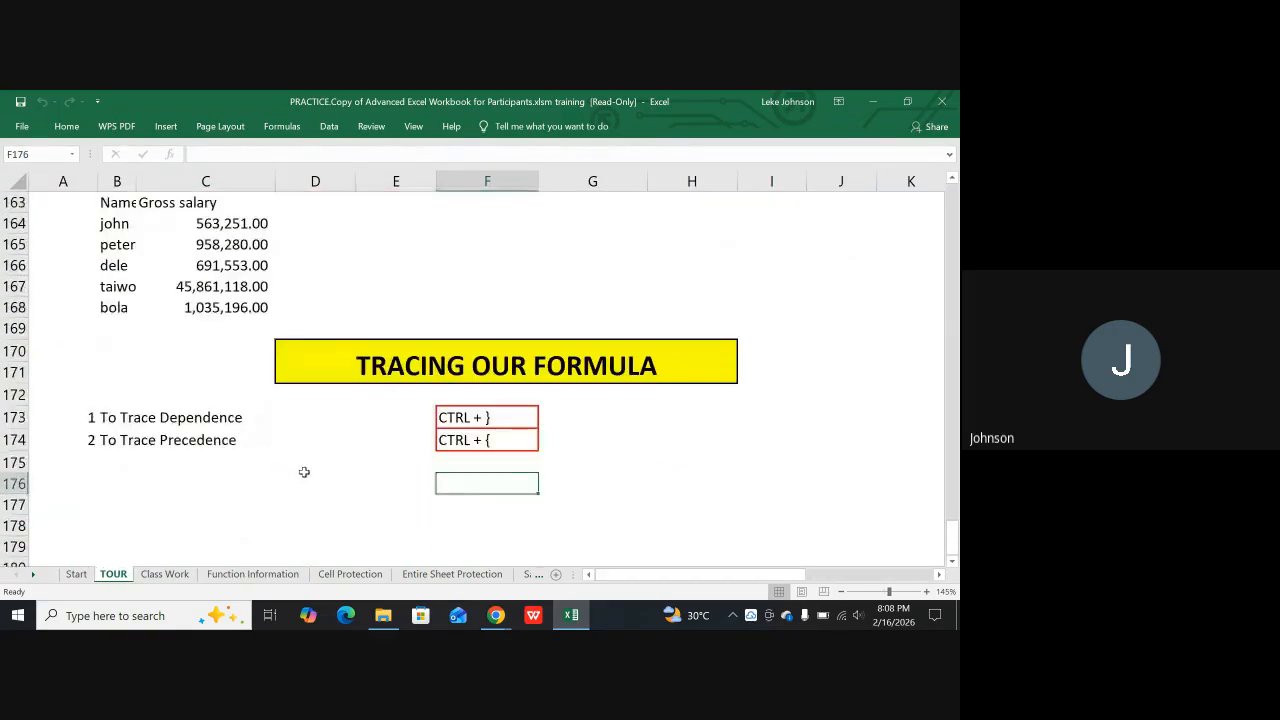
click(308, 350)
drag(337, 374, 384, 356)
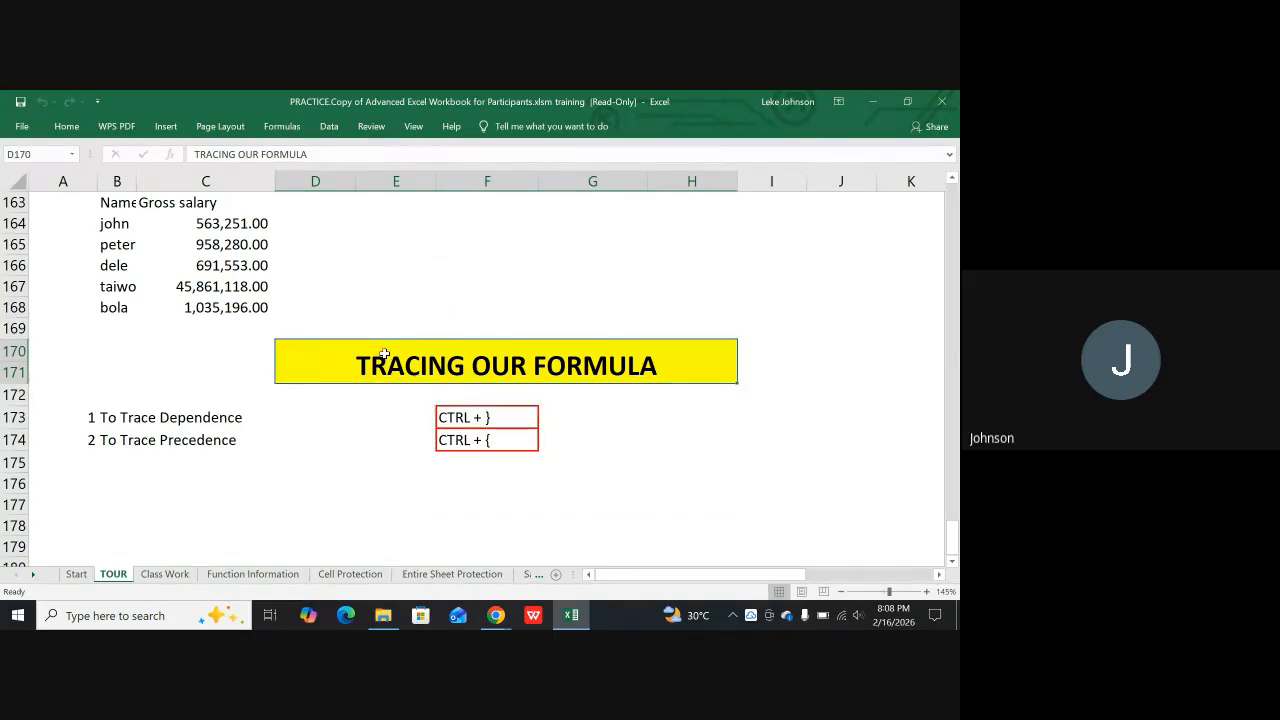
key(ctrl+c)
scroll(285, 490, down, 1)
click(308, 433)
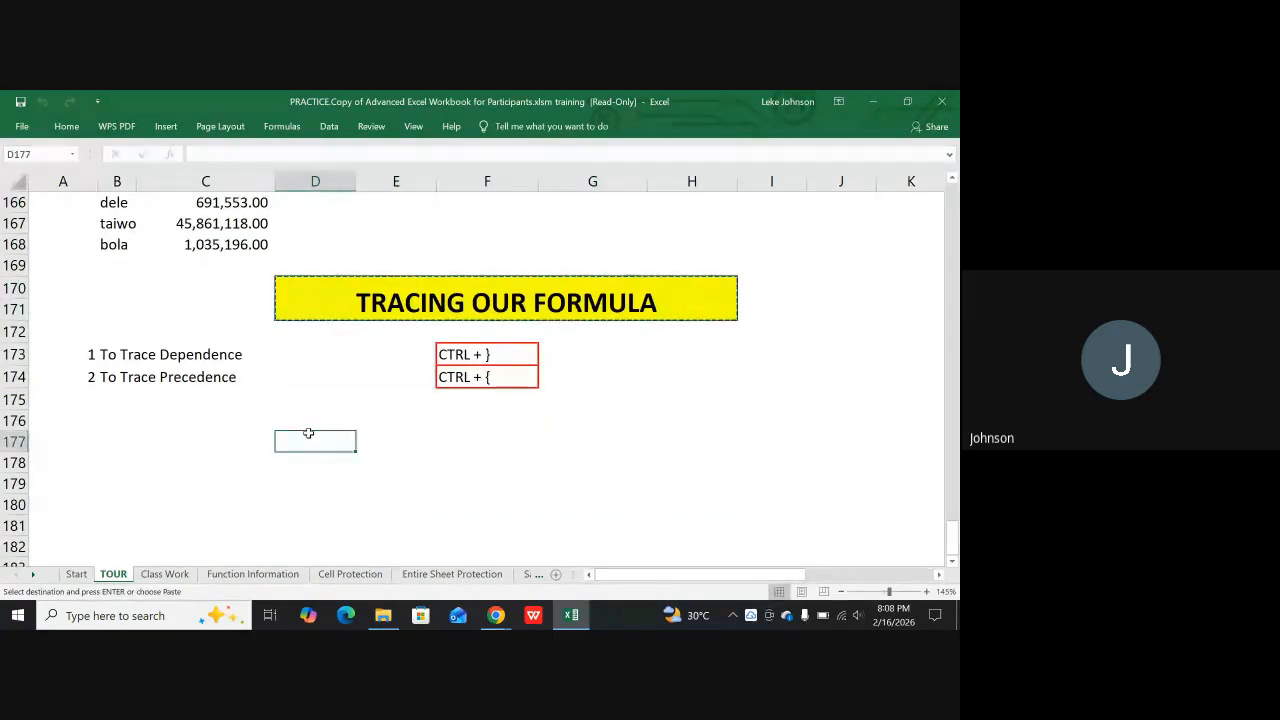
click(279, 422)
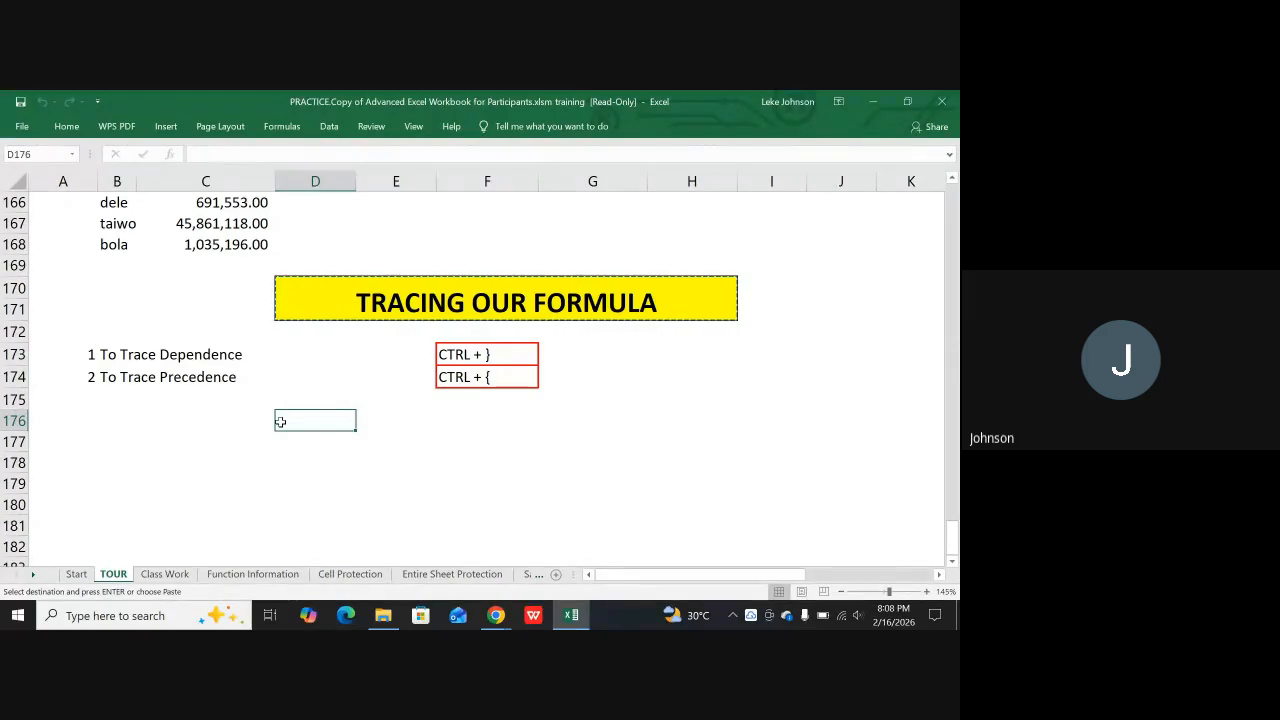
key(ctrl+v)
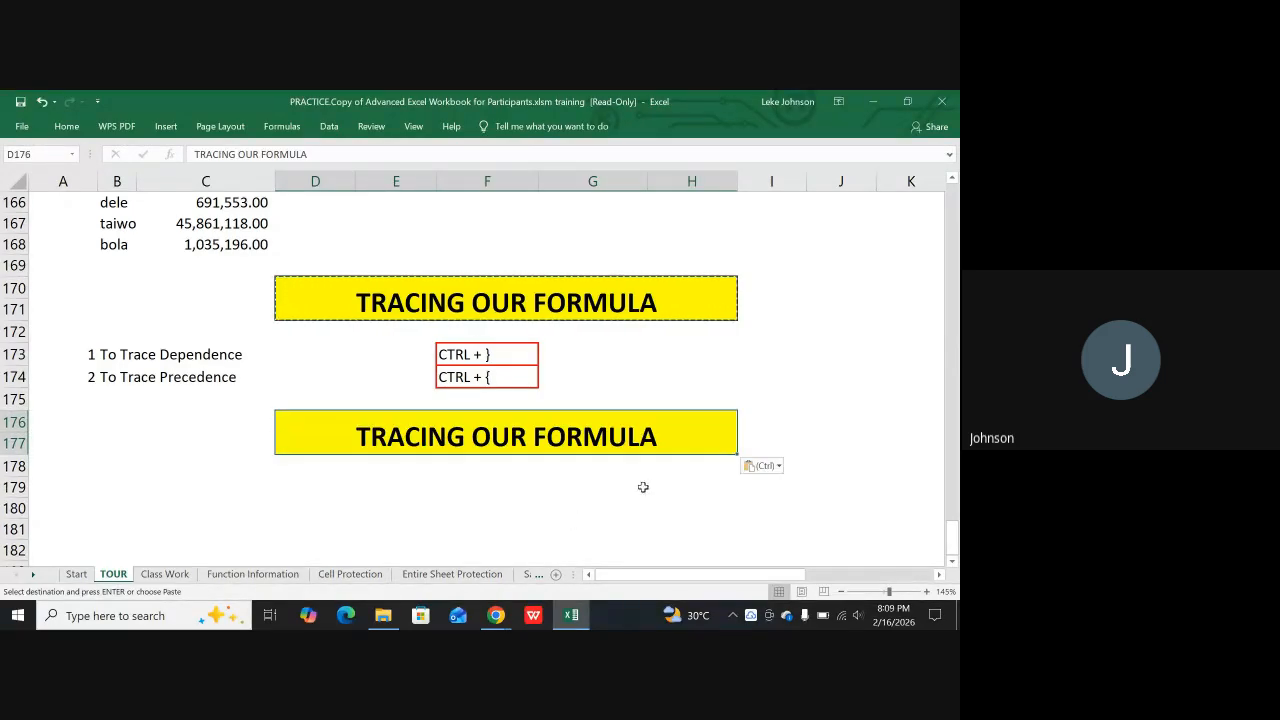
Replace the text of the copied heading in D176 with "Printing Preparation"
double_click(666, 440)
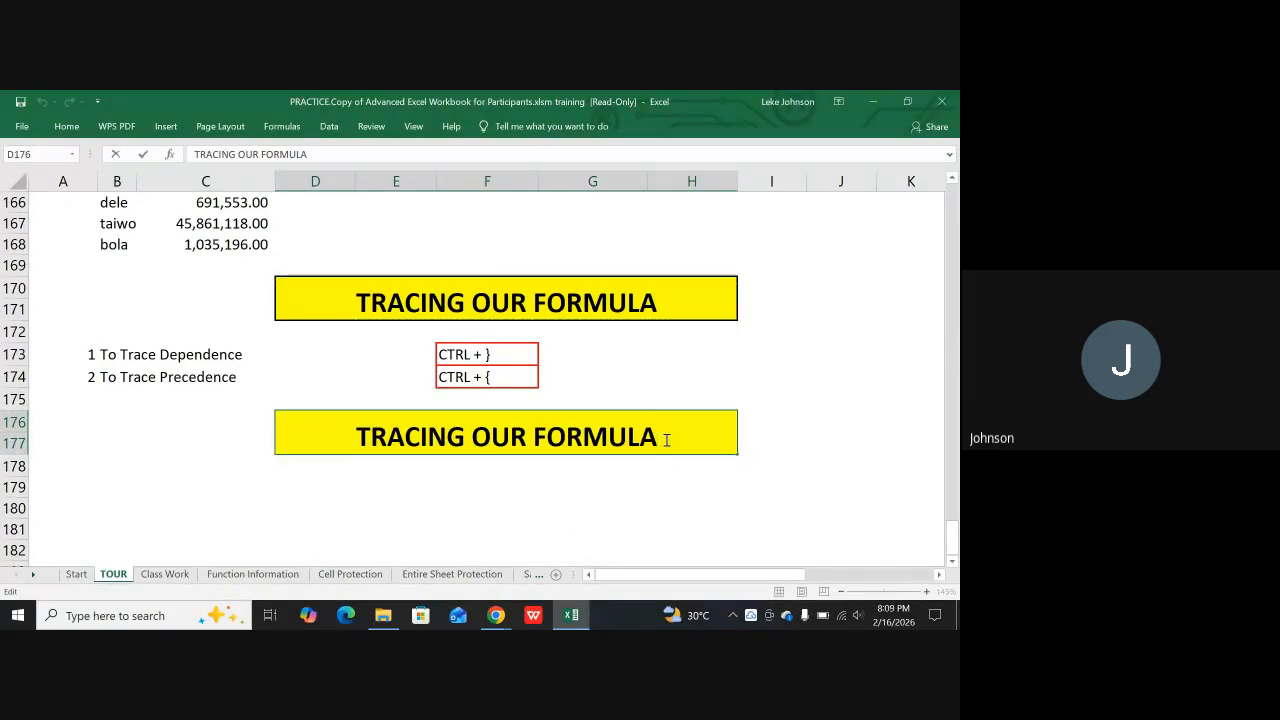
key(BackSpace)
key(BackSpace)
key(BackSpace)
key(BackSpace)
key(BackSpace)
key(BackSpace)
key(BackSpace)
key(BackSpace)
key(BackSpace)
key(BackSpace)
key(BackSpace)
key(BackSpace)
key(BackSpace)
key(BackSpace)
key(BackSpace)
key(BackSpace)
key(BackSpace)
key(BackSpace)
key(BackSpace)
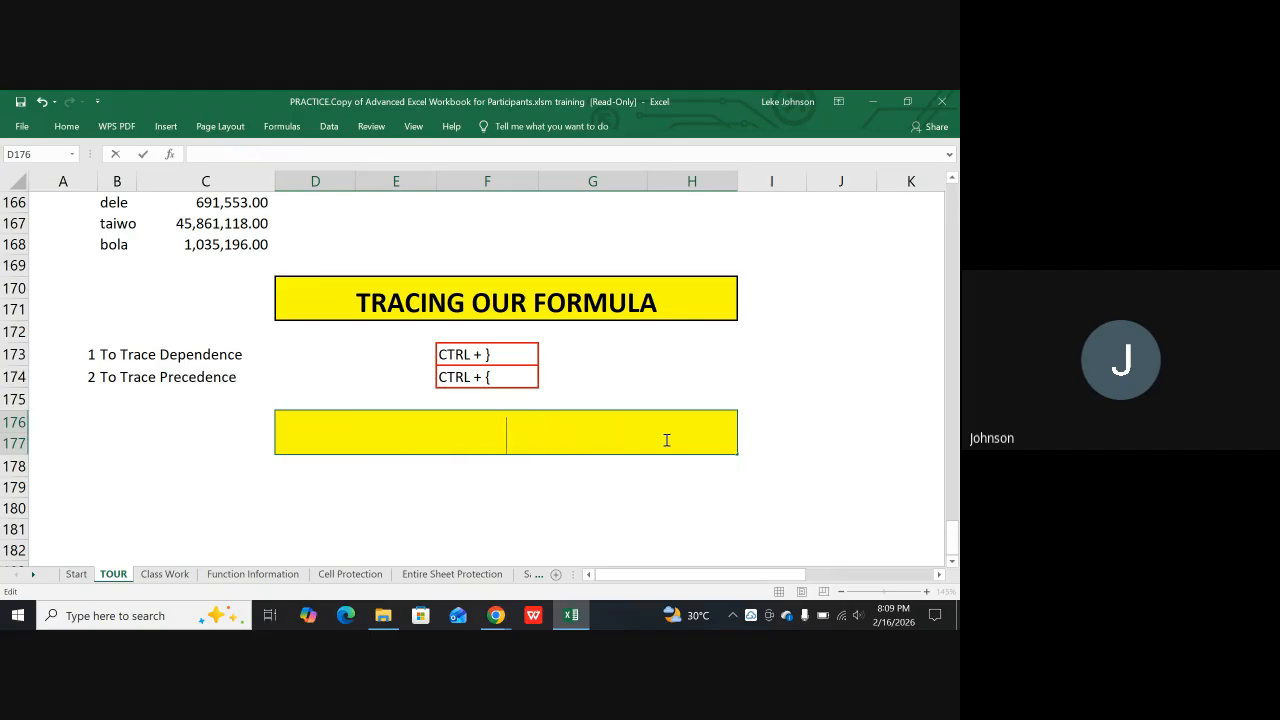
text(P)
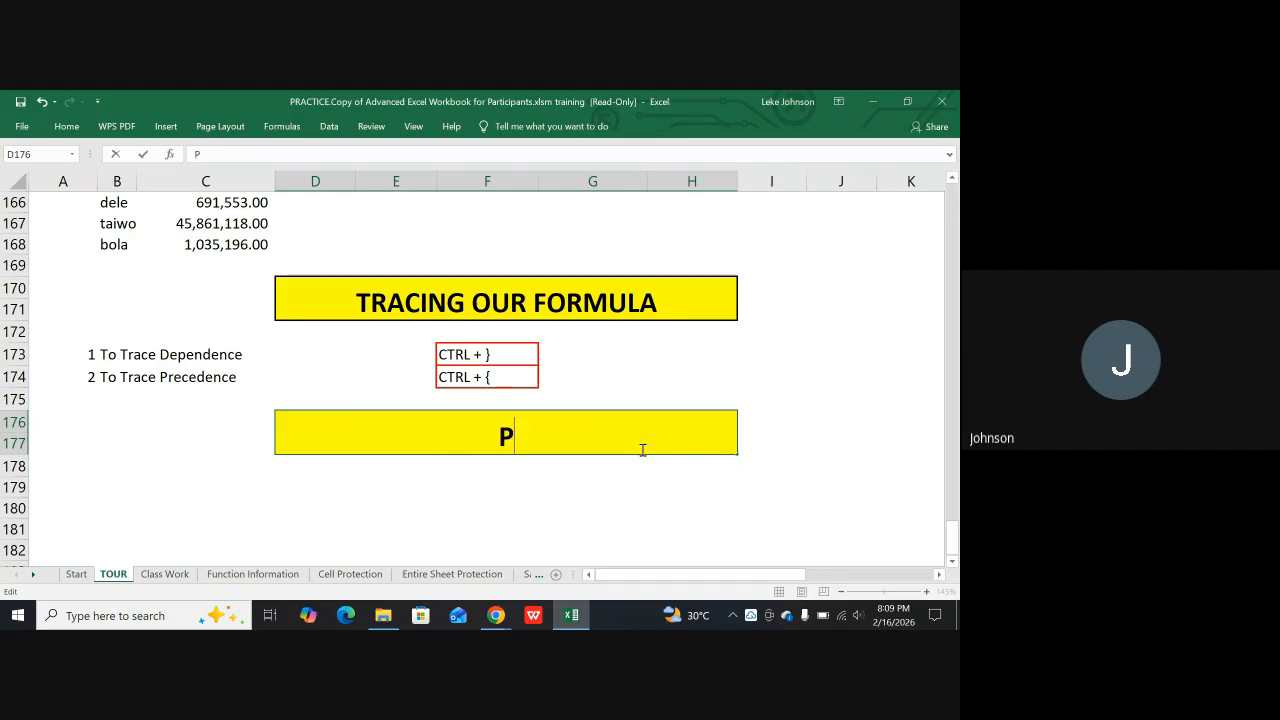
text(rinti)
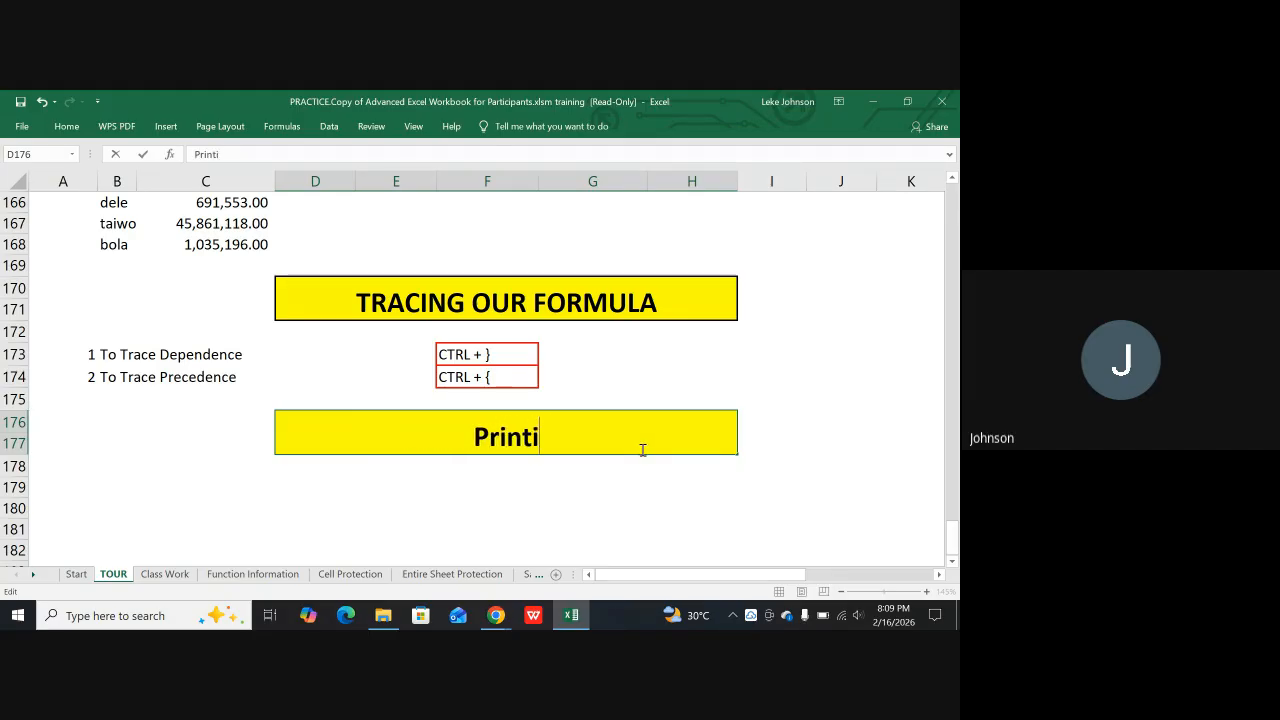
text(ng )
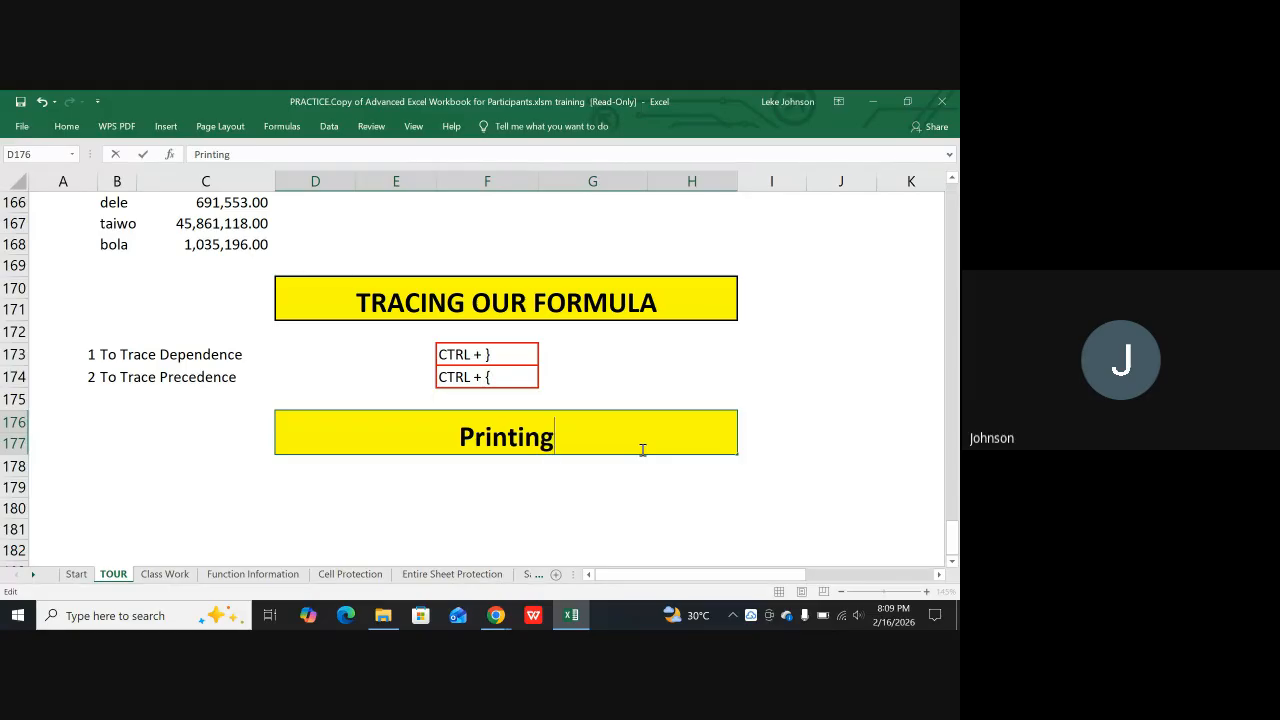
text(Prep)
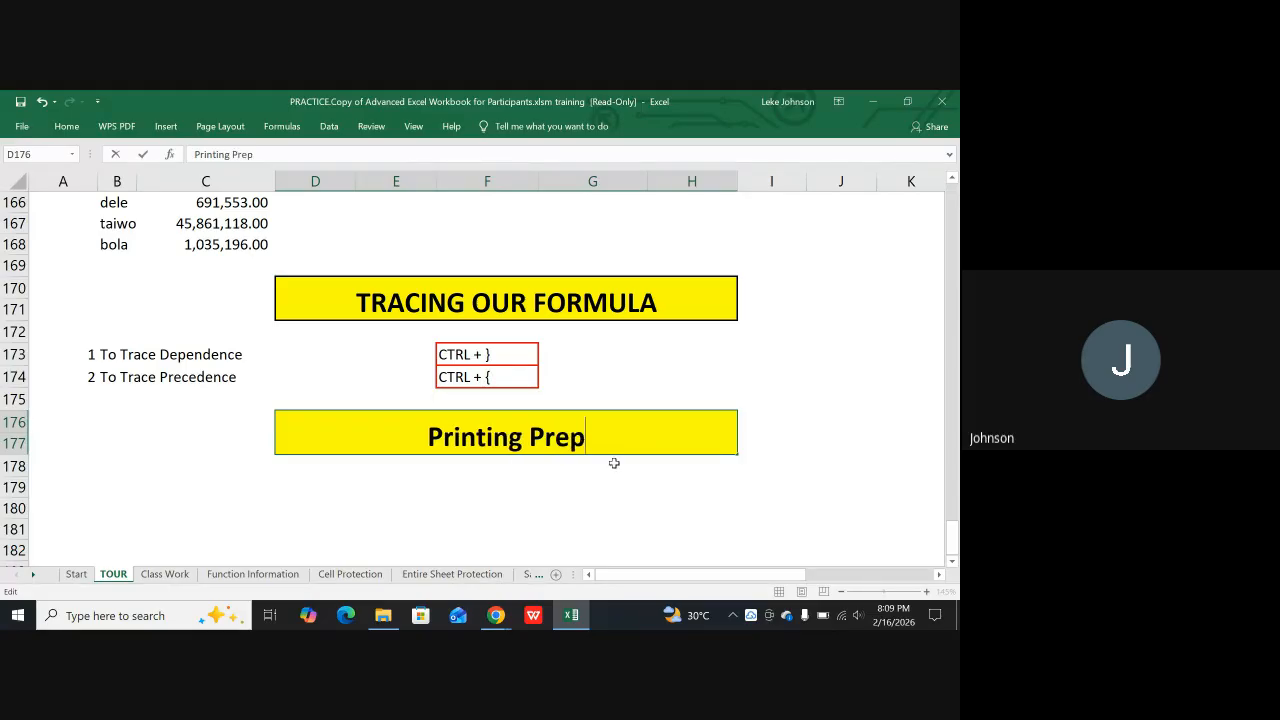
text(aration)
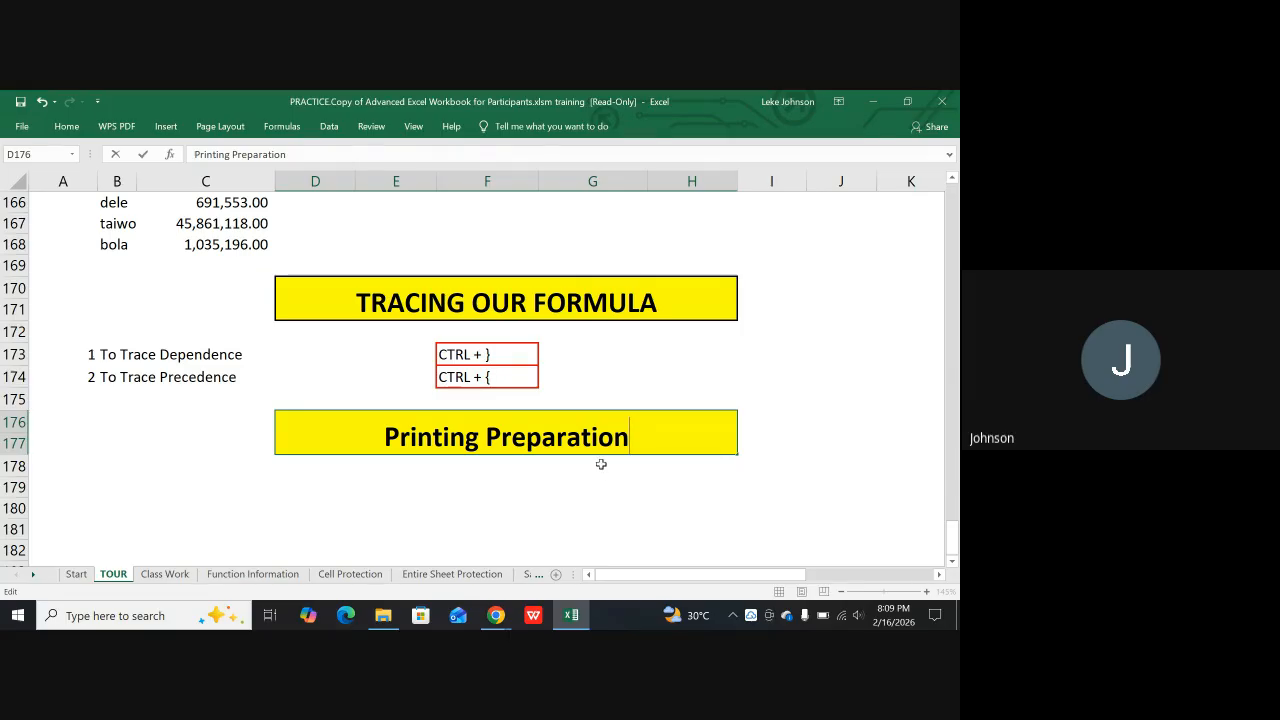
click(363, 488)
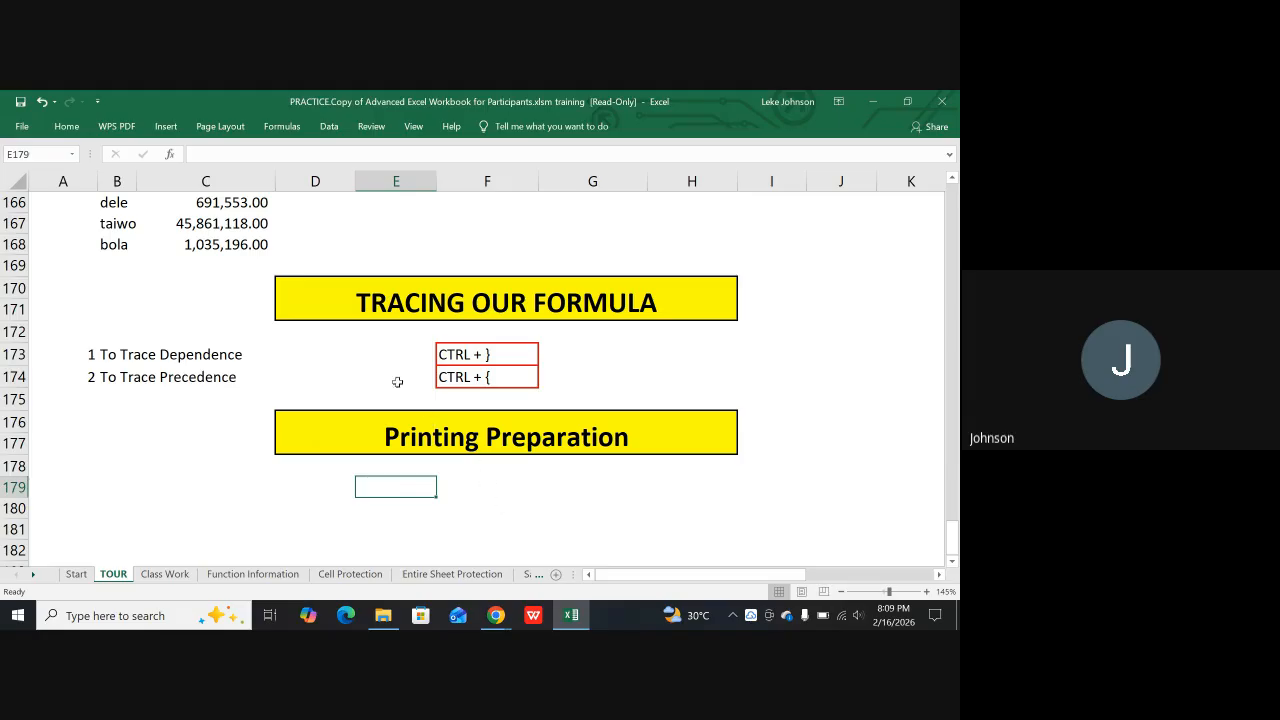
View the available paper sizes for the TOUR sheet without changing the current one
click(220, 127)
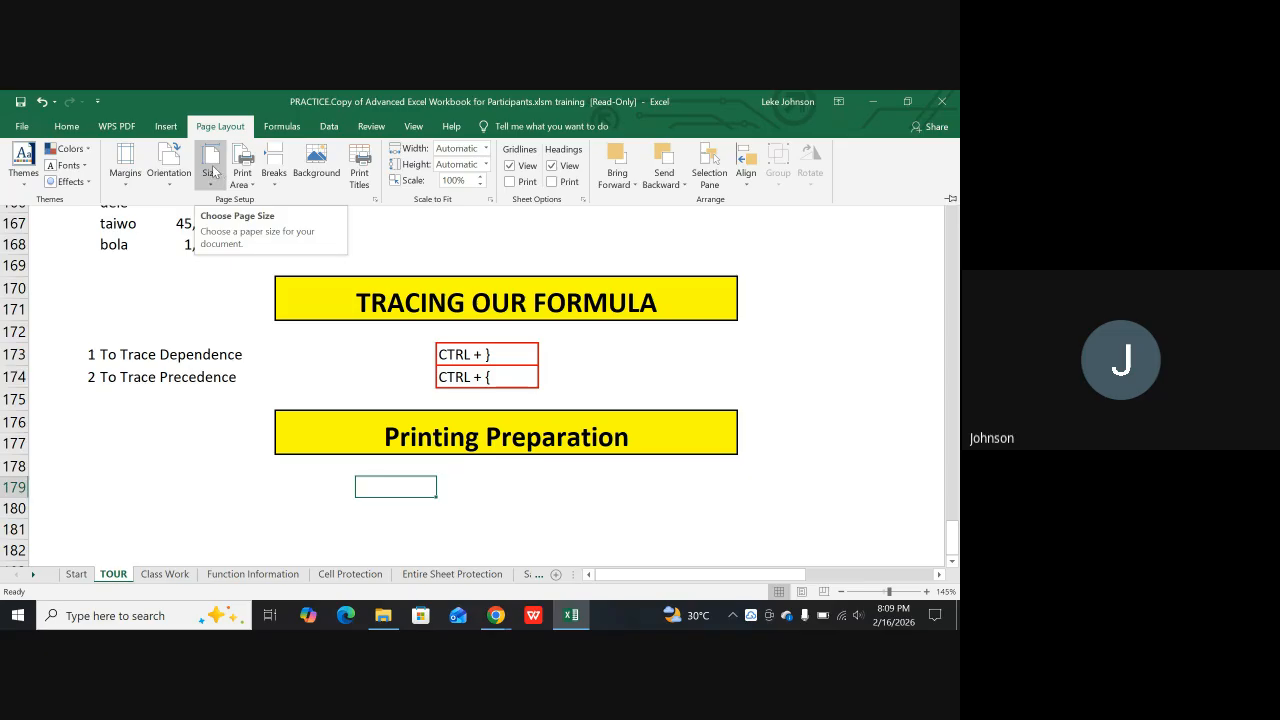
click(211, 165)
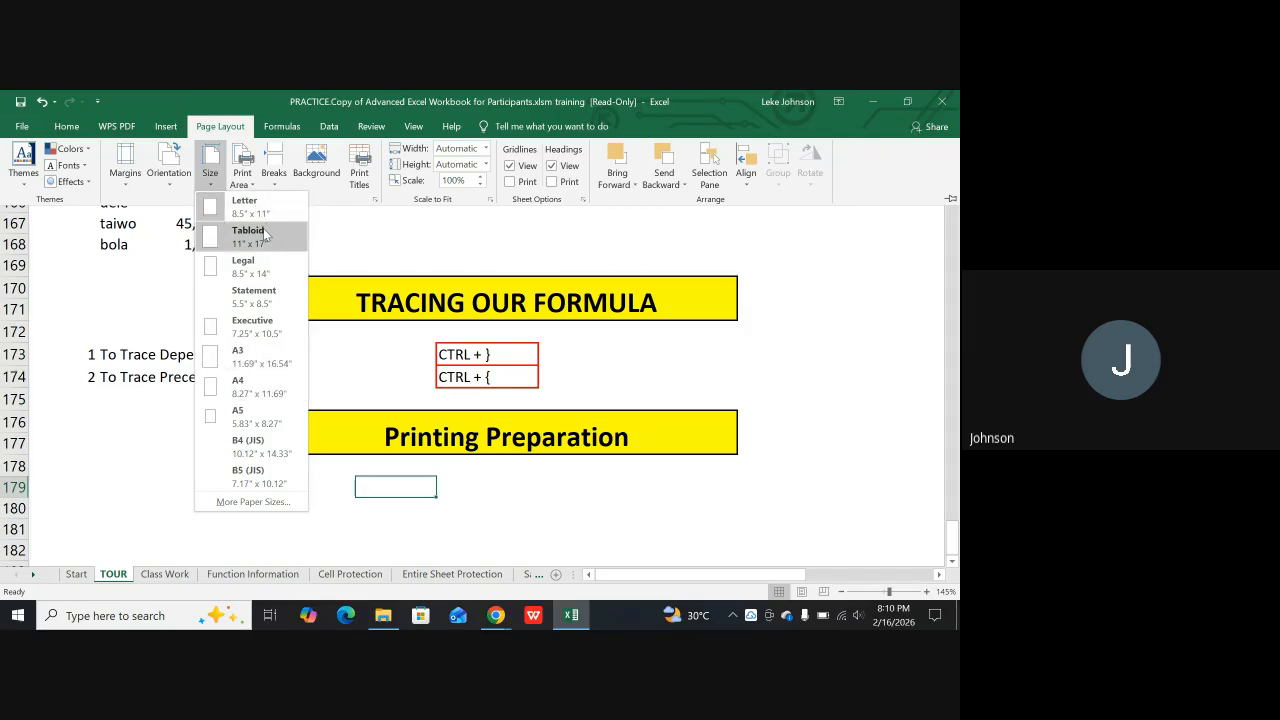
key(Escape)
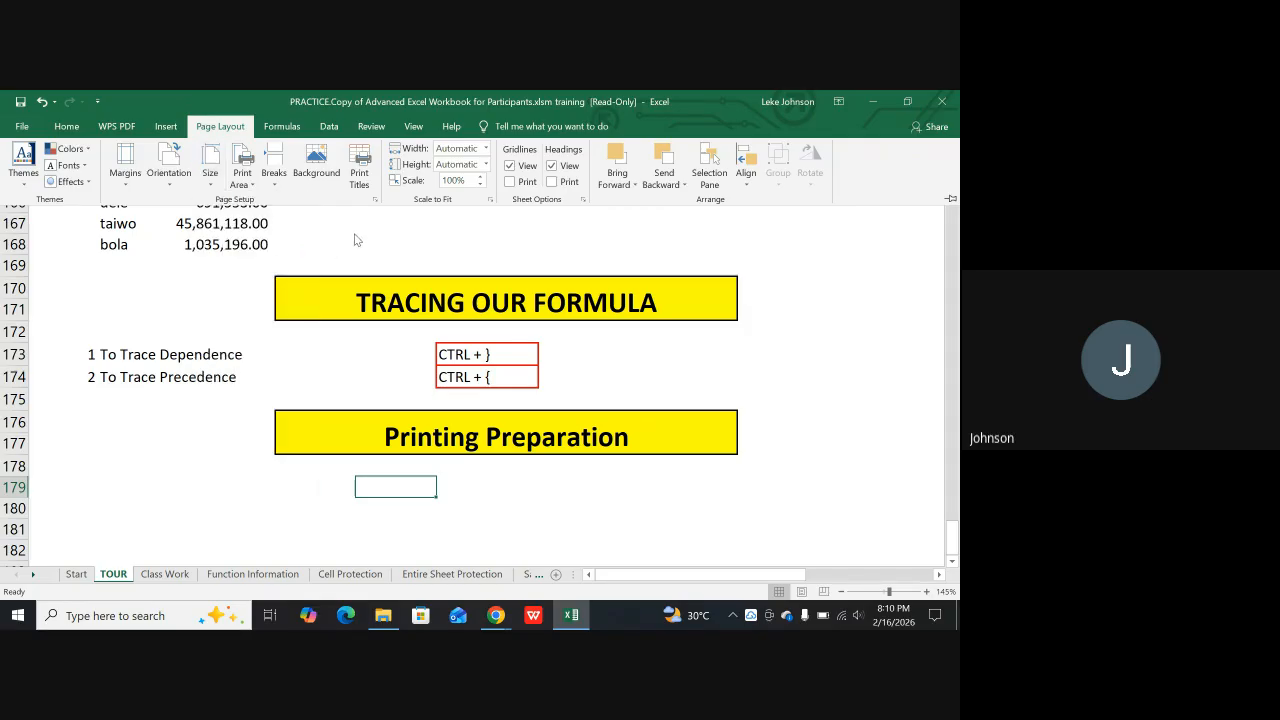
click(785, 408)
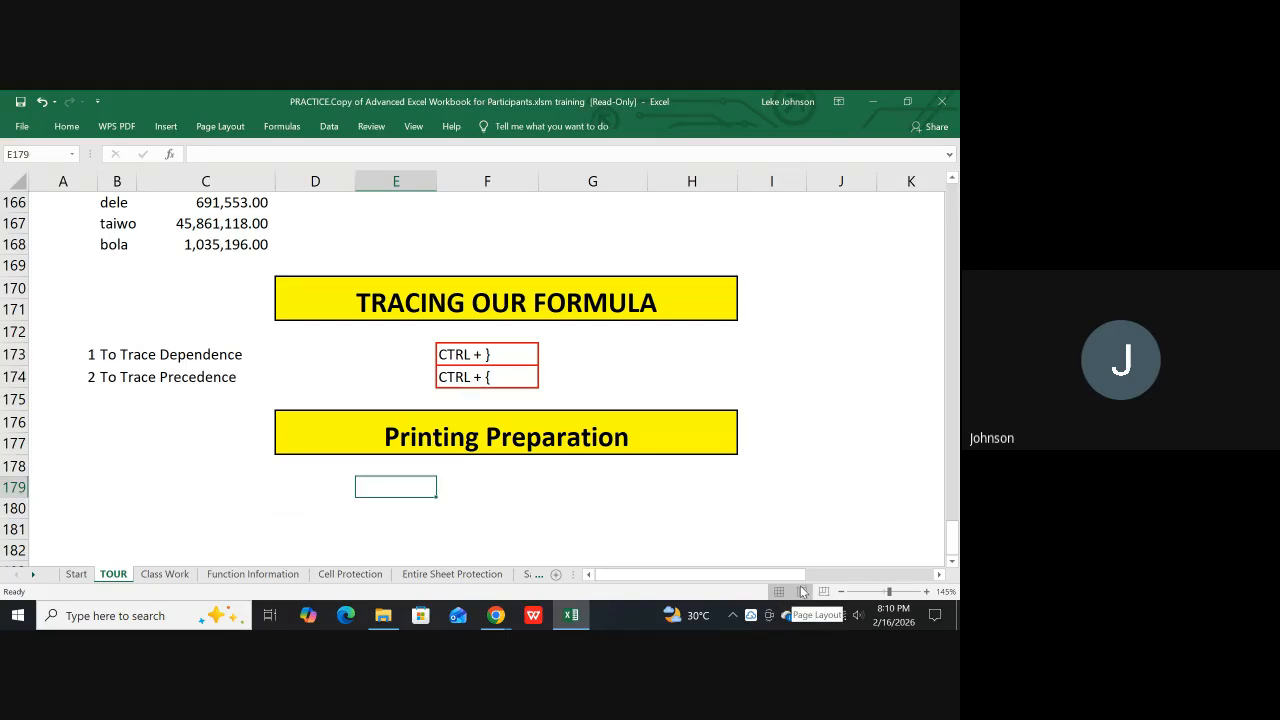
Switch the TOUR sheet to Page Layout view
click(801, 592)
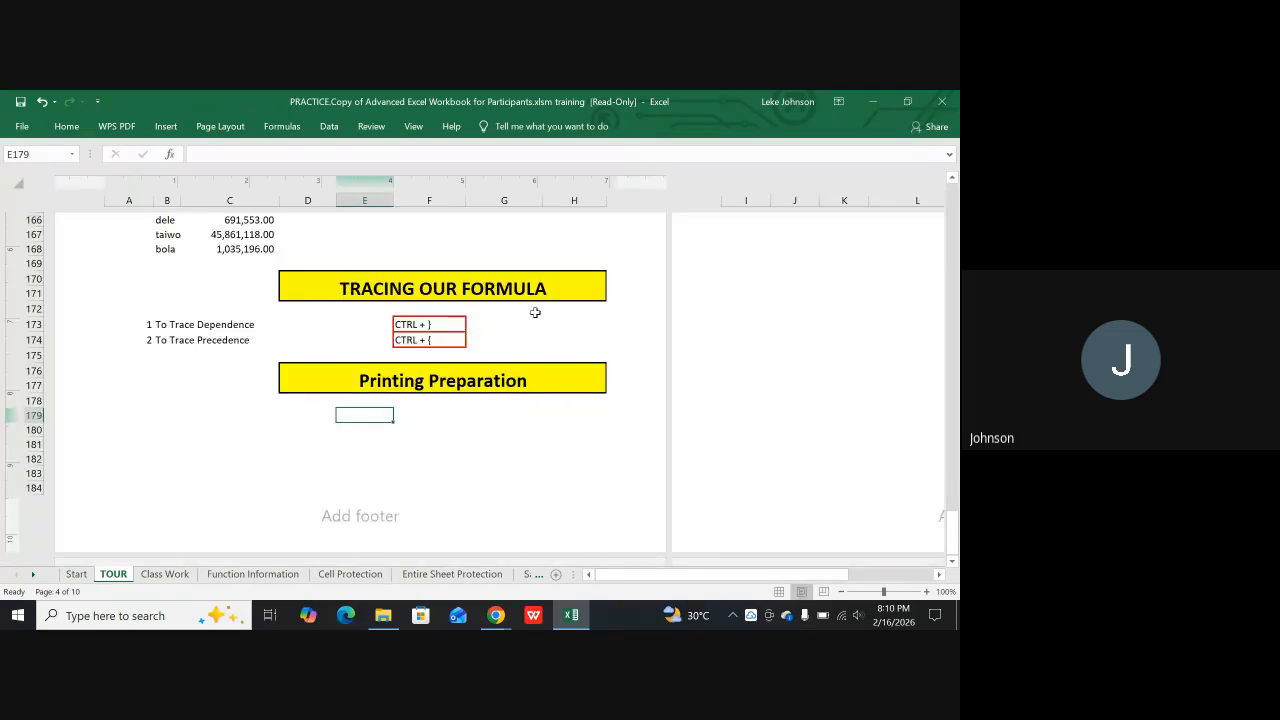
Examine in Page Layout view how the TOUR sheet's headings and text are split across the printed pages
scroll(370, 380, up, 10)
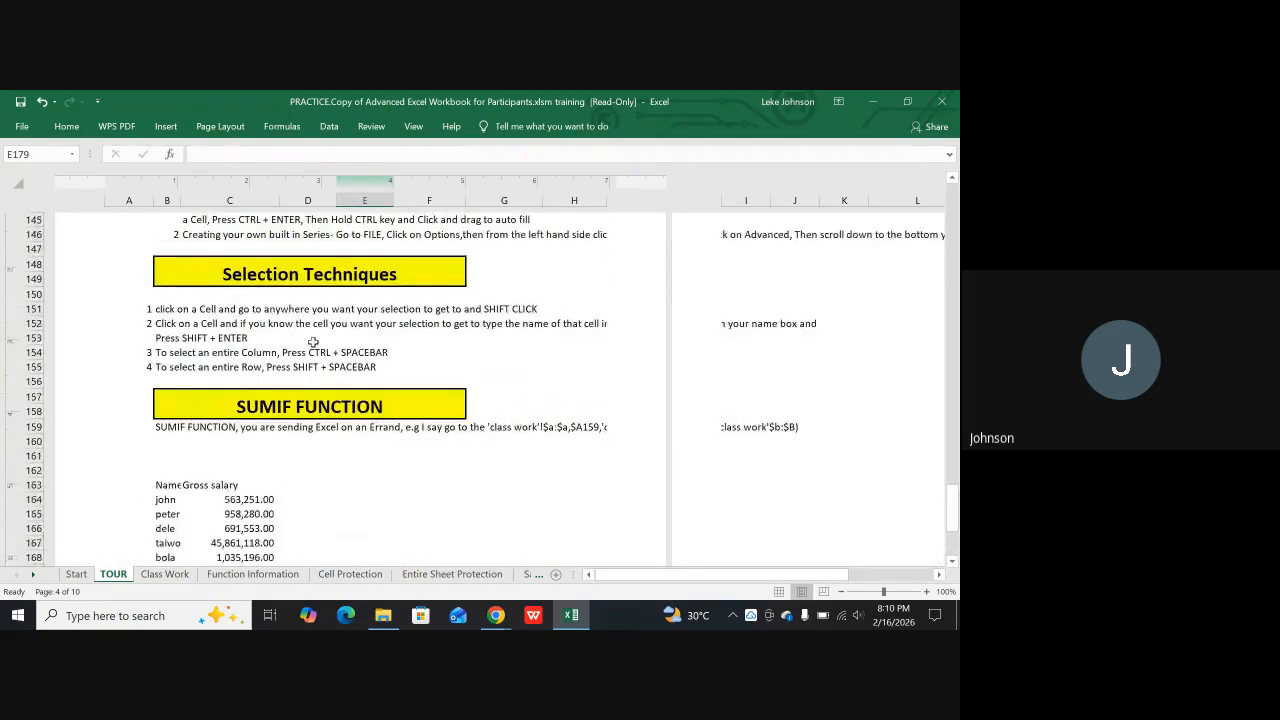
scroll(328, 339, up, 15)
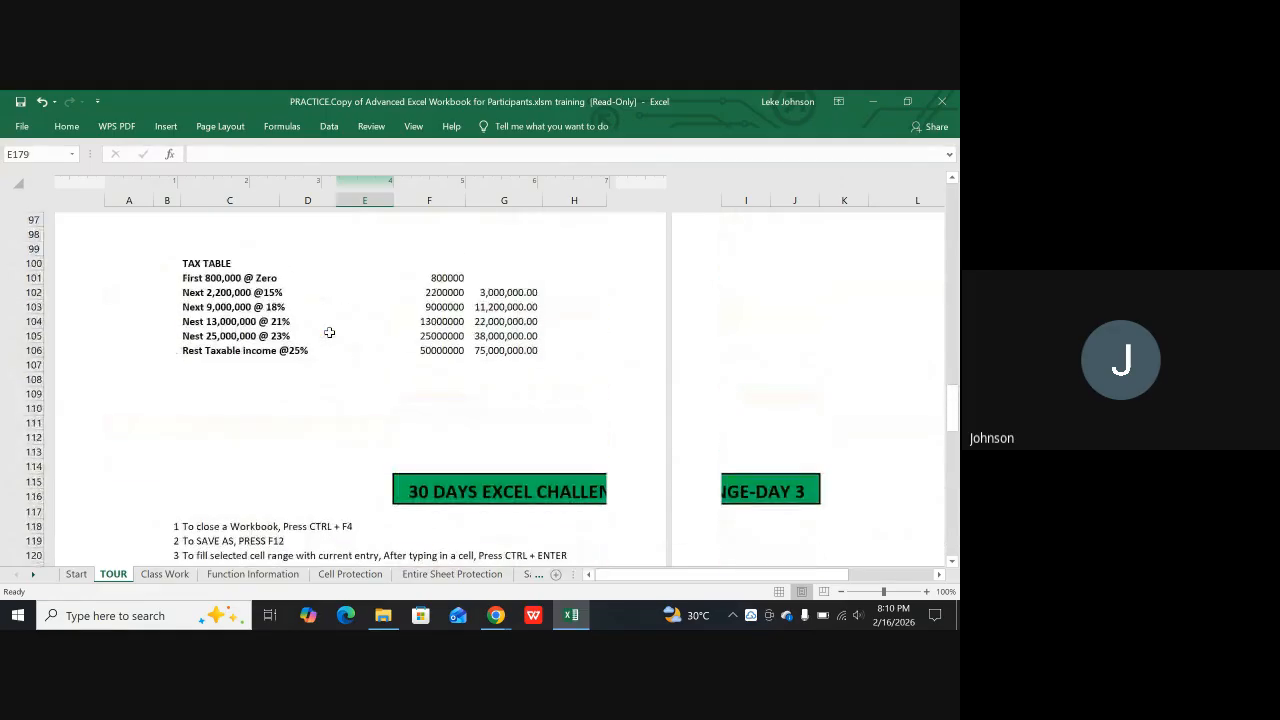
scroll(332, 332, up, 15)
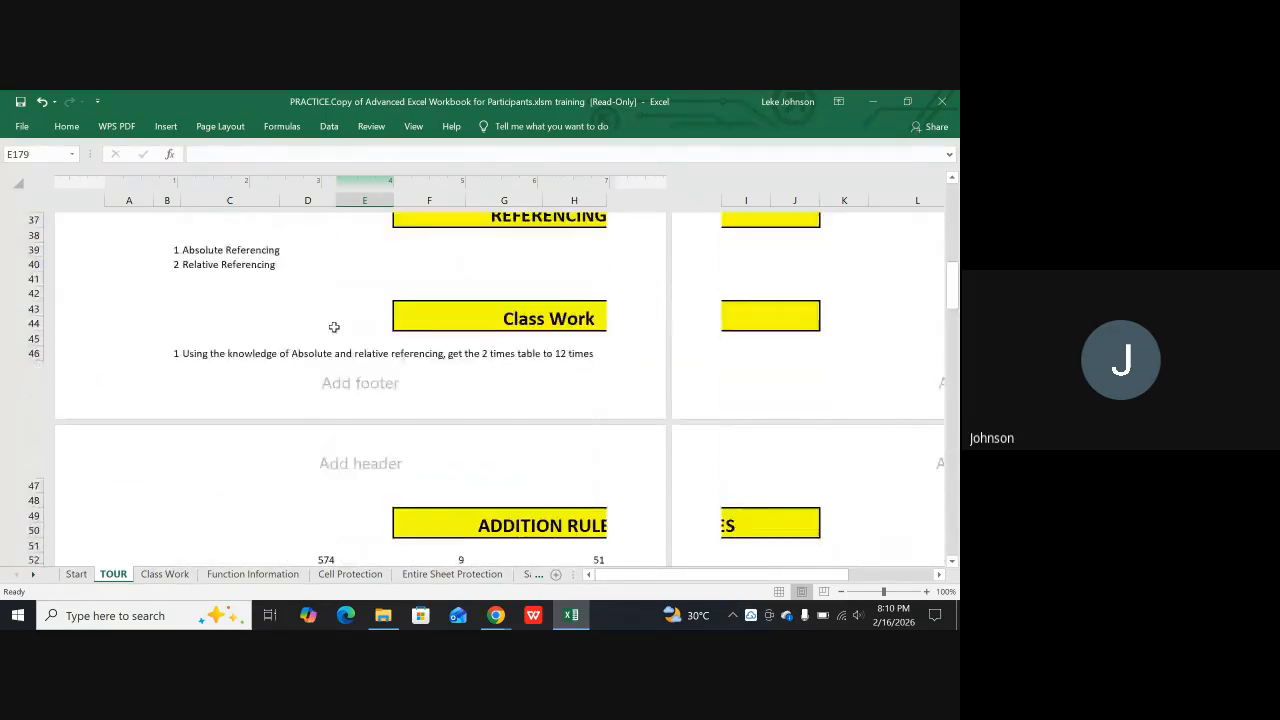
scroll(334, 326, up, 10)
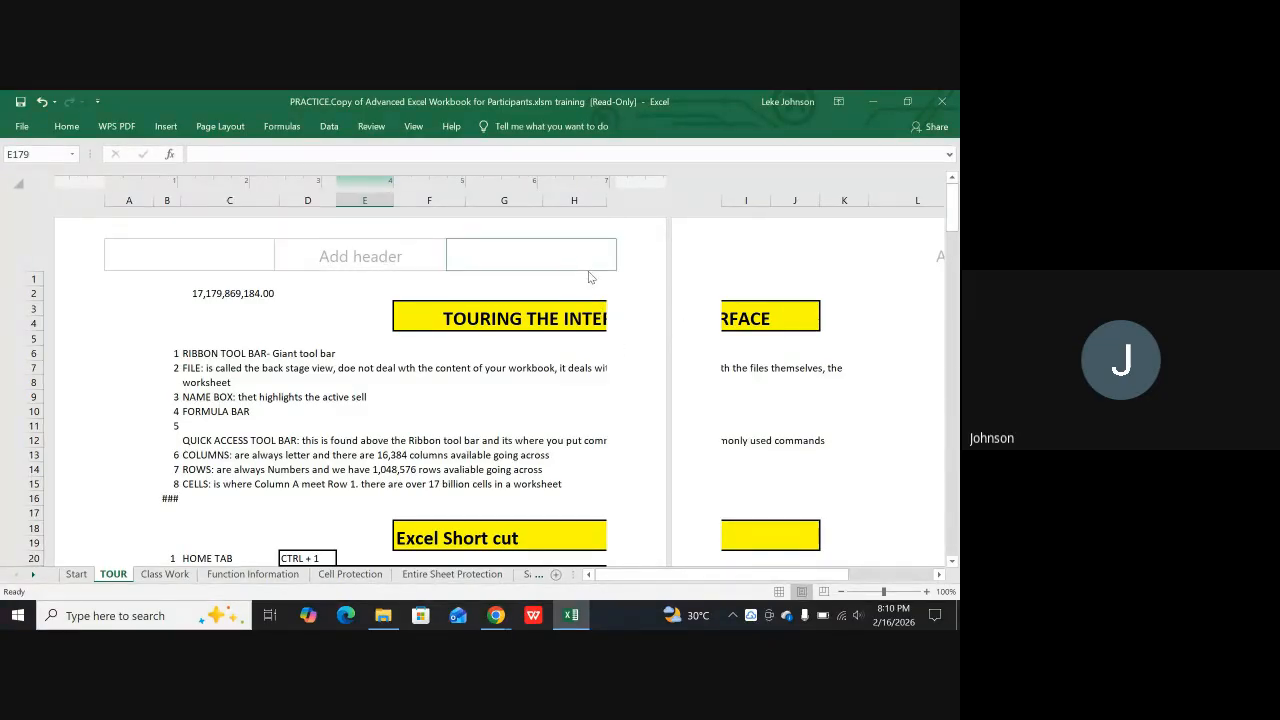
scroll(594, 350, down, 5)
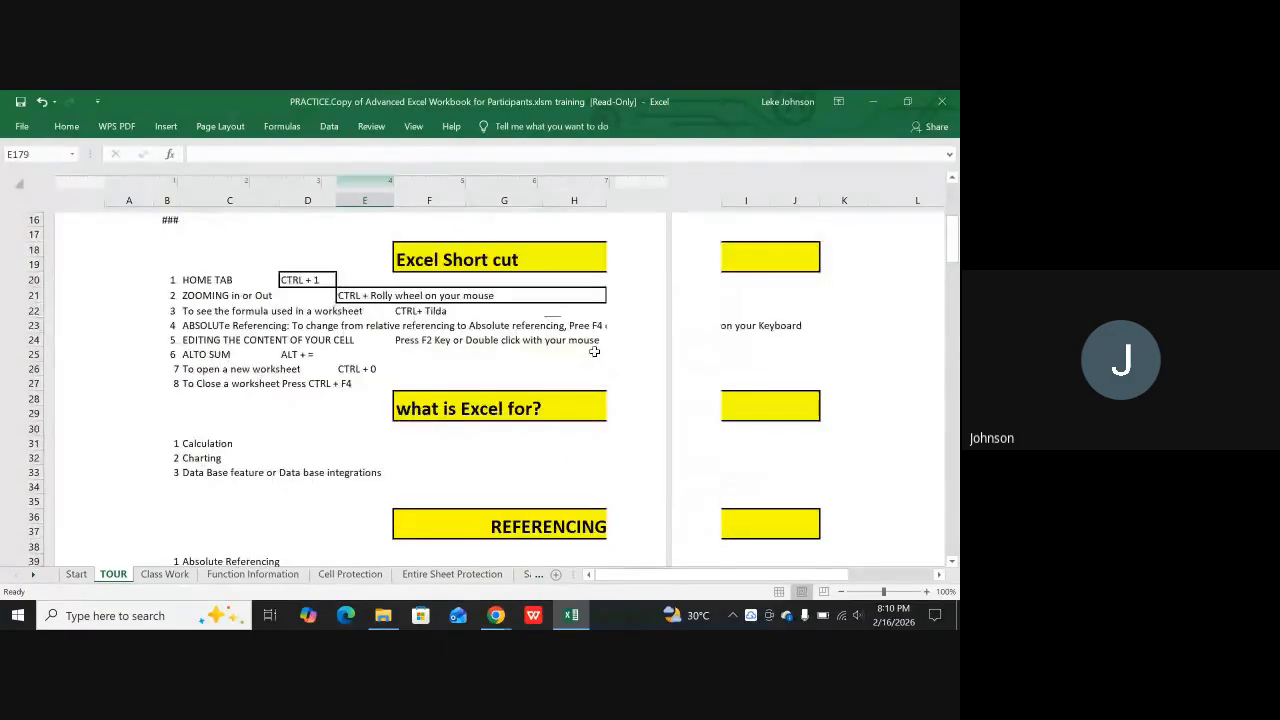
scroll(594, 351, down, 4)
scroll(603, 349, down, 3)
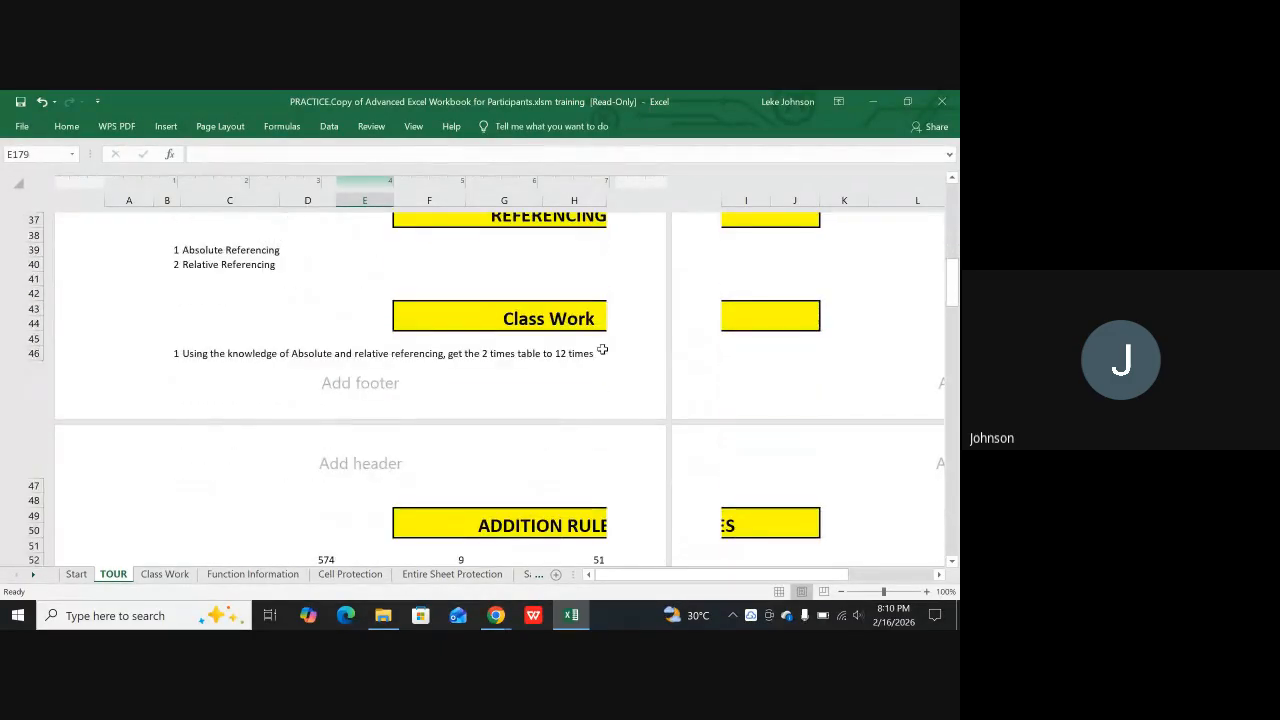
scroll(603, 349, up, 1)
scroll(605, 348, up, 2)
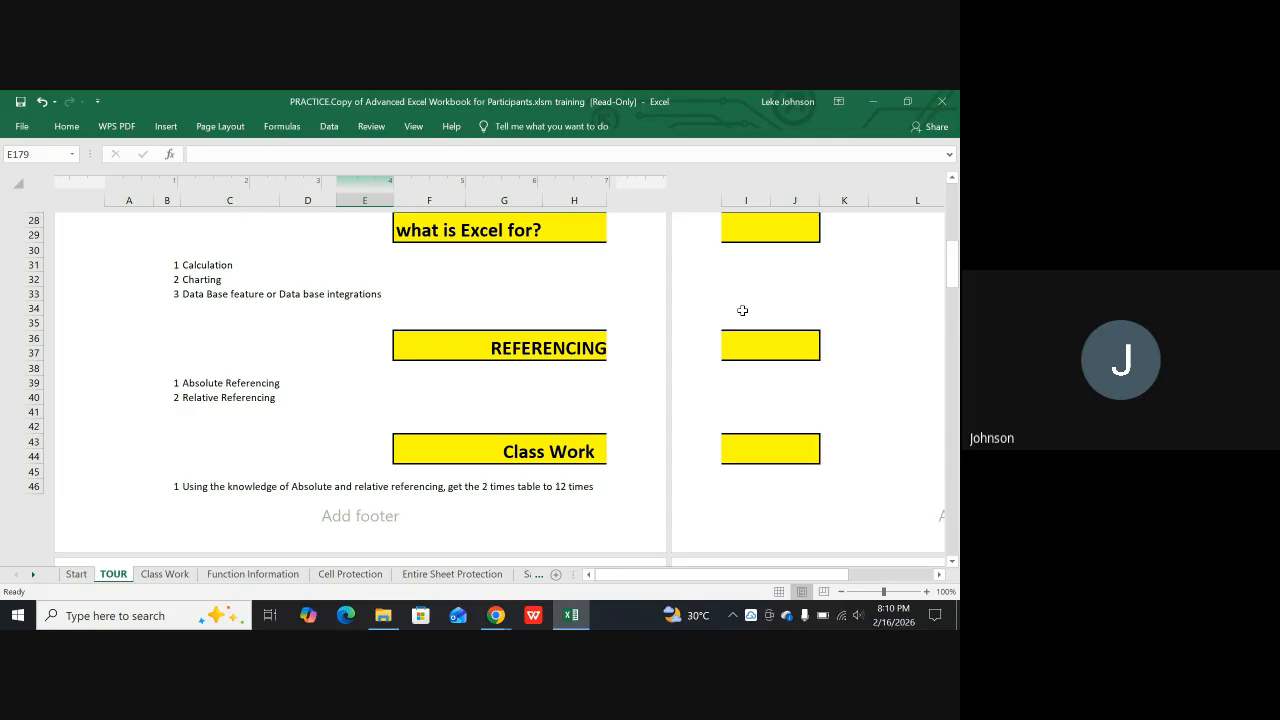
scroll(742, 310, up, 1)
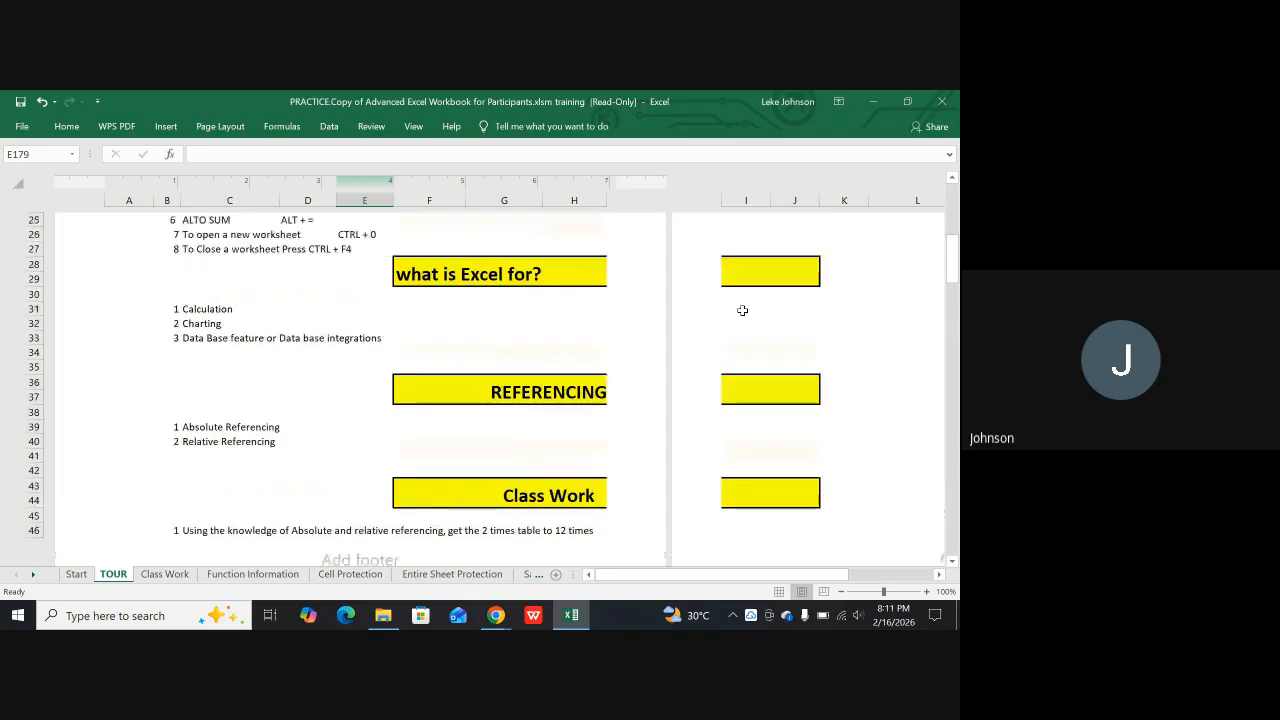
scroll(742, 310, up, 1)
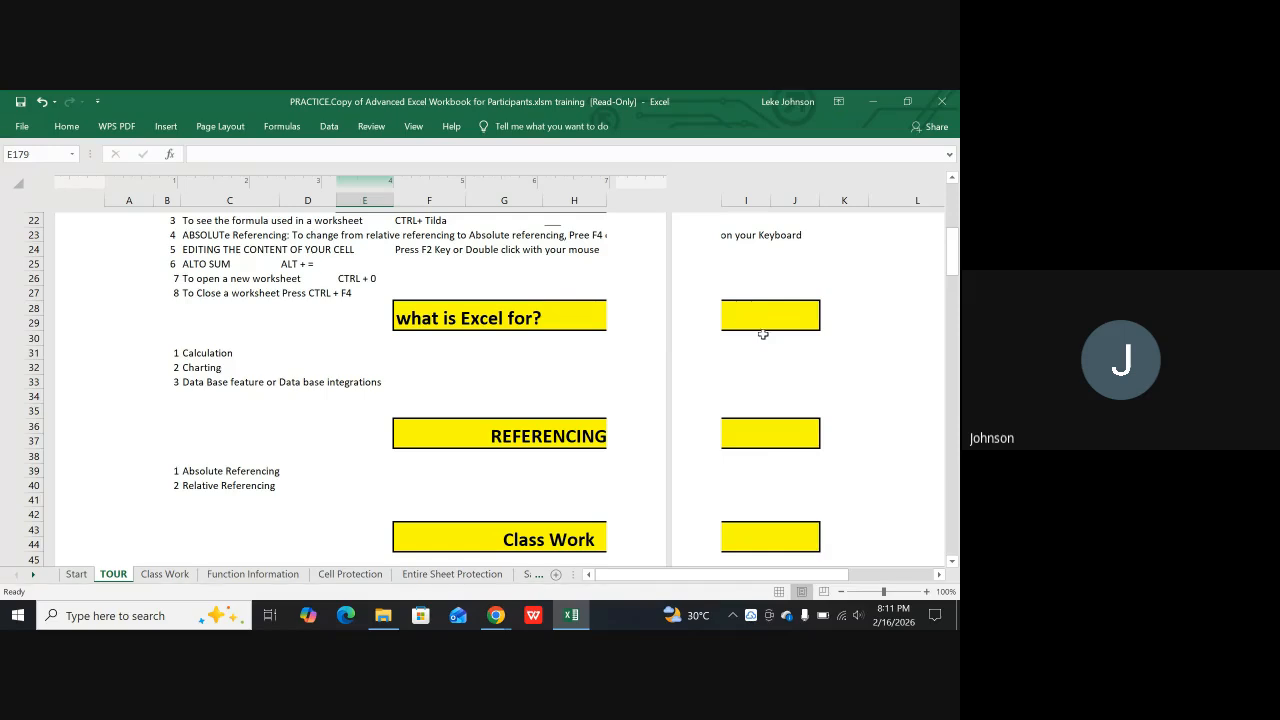
Return the TOUR sheet to Normal view and examine where the dashed page break lines cross its content
click(779, 591)
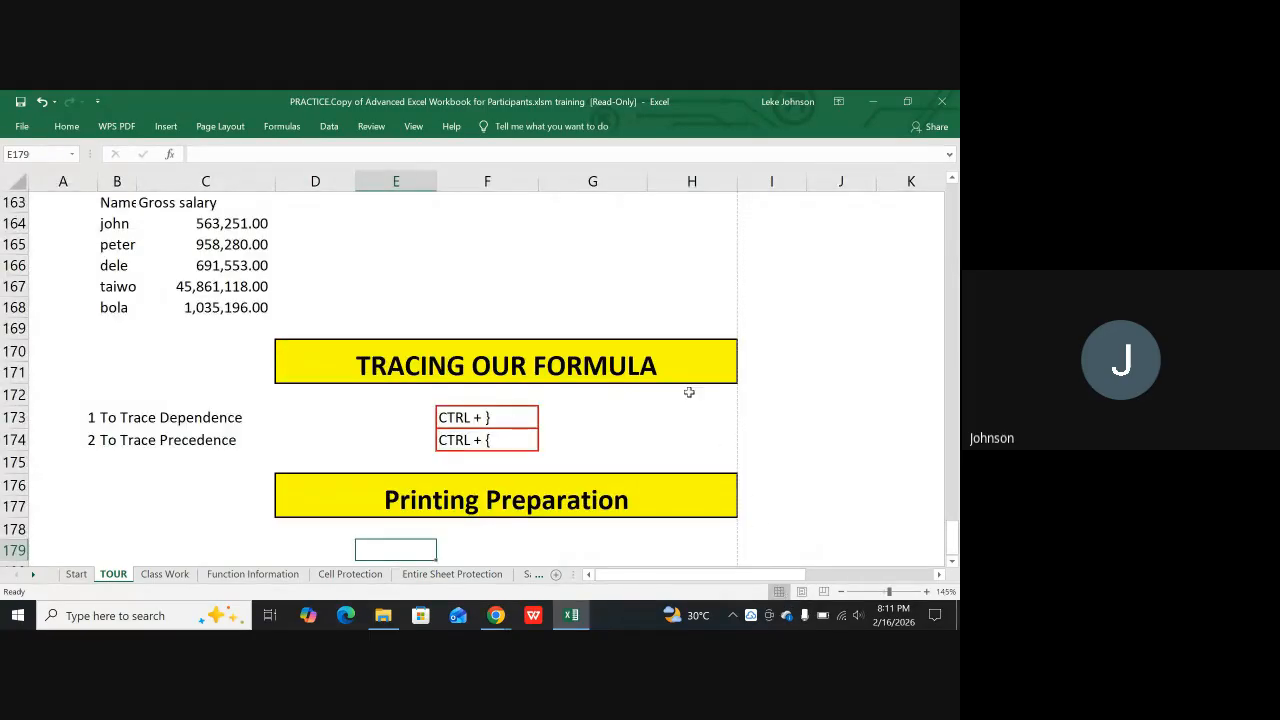
scroll(570, 338, up, 12)
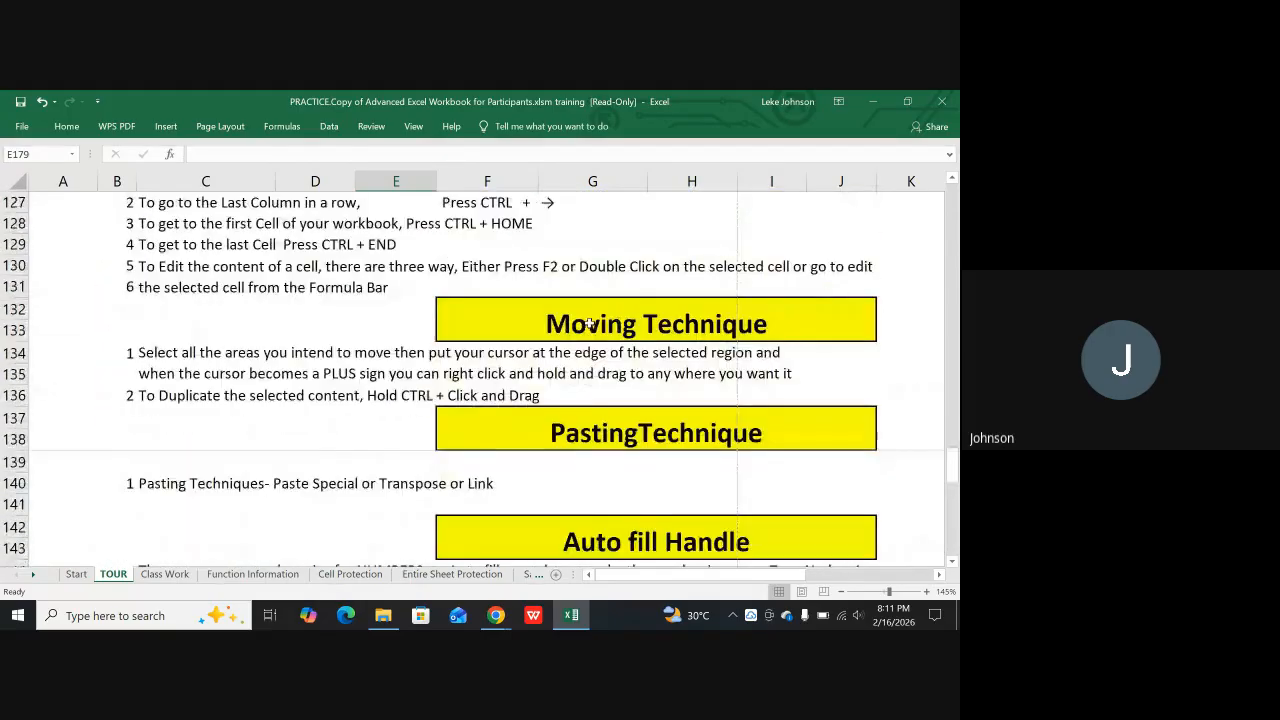
scroll(590, 323, up, 20)
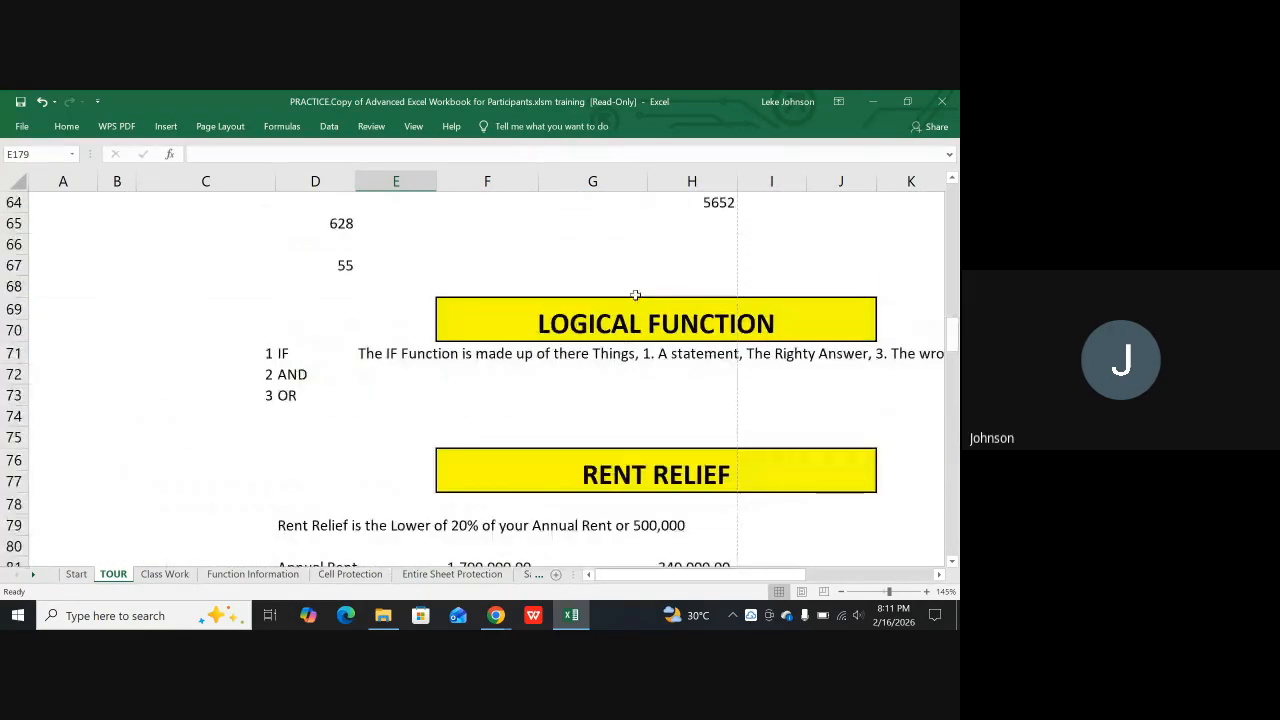
scroll(635, 295, up, 20)
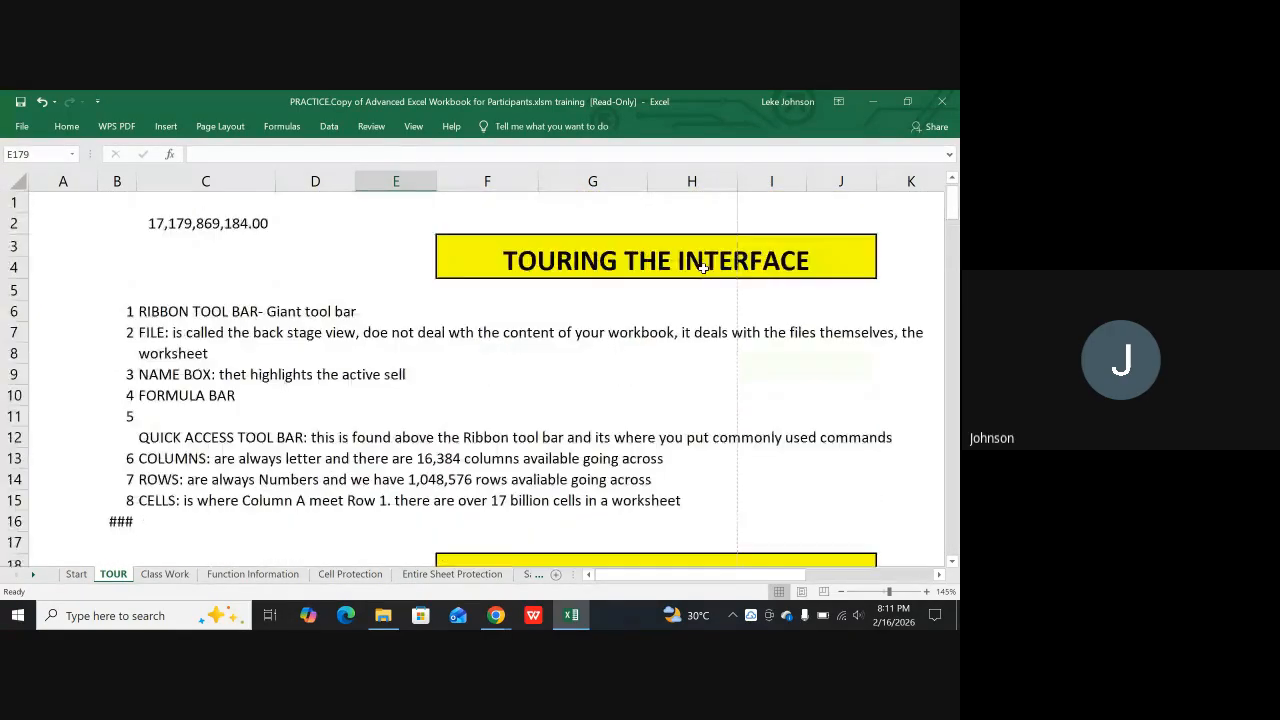
scroll(724, 340, down, 4)
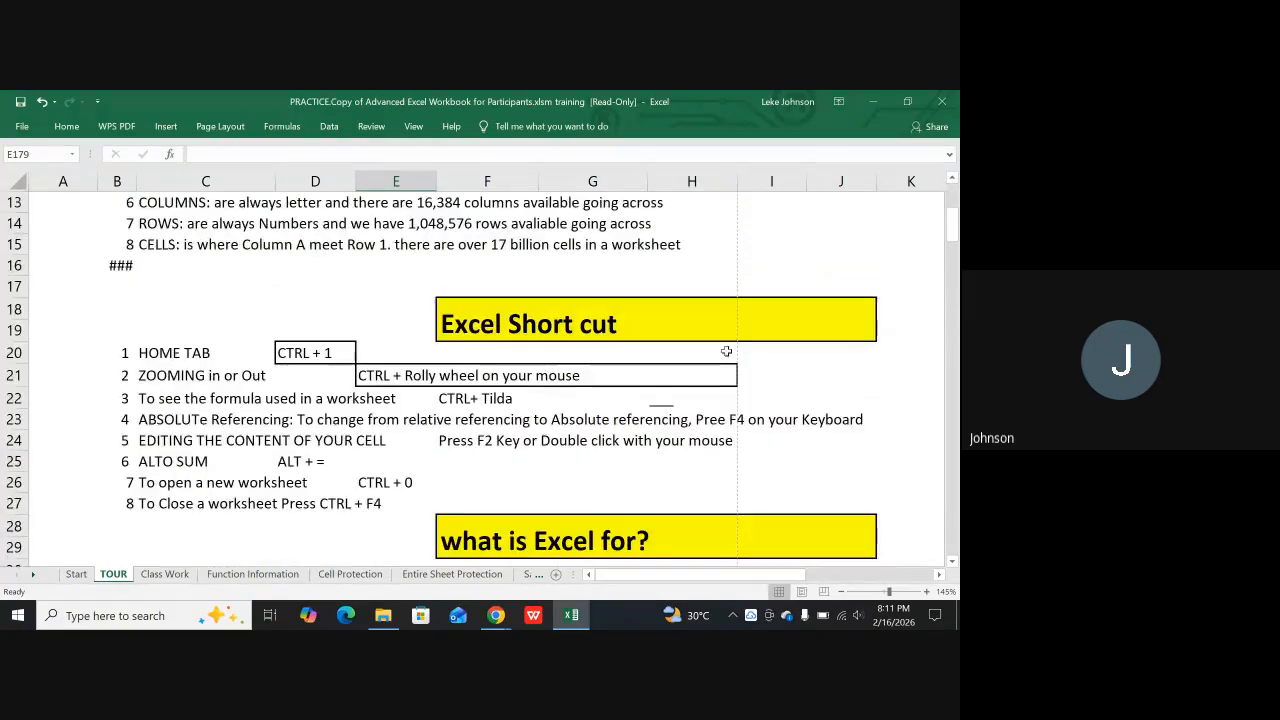
scroll(728, 360, down, 5)
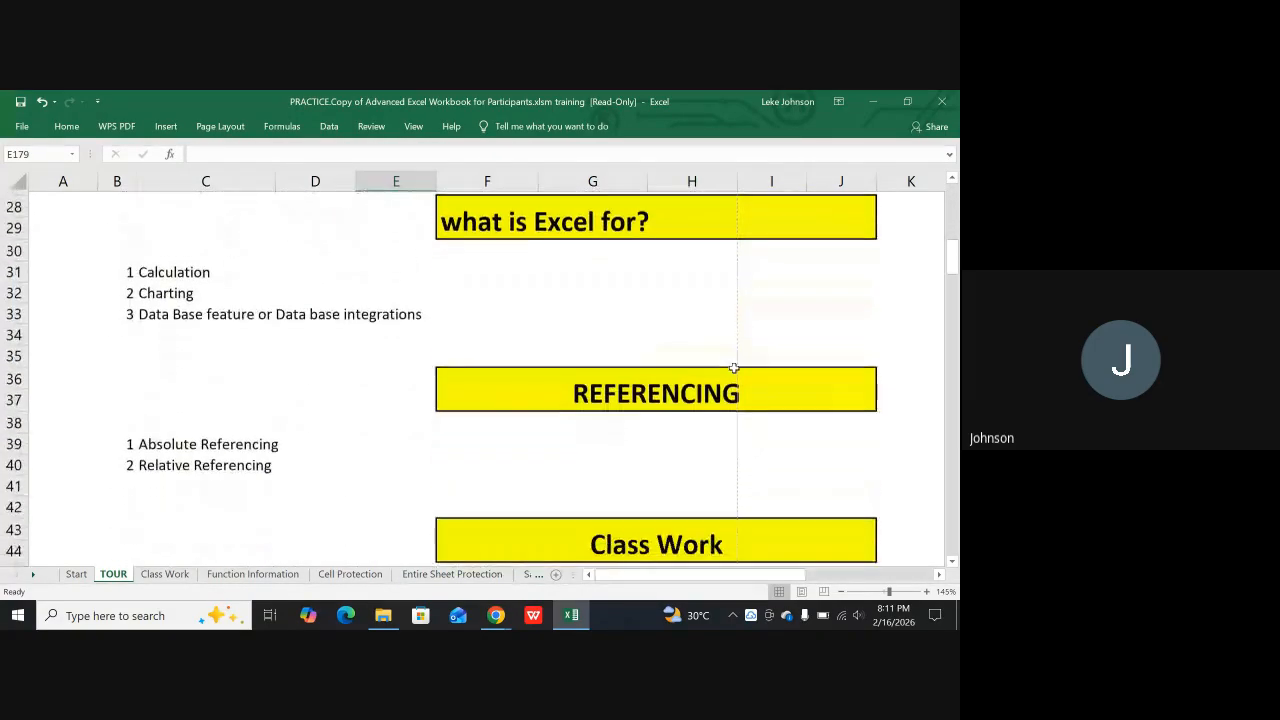
scroll(734, 368, down, 4)
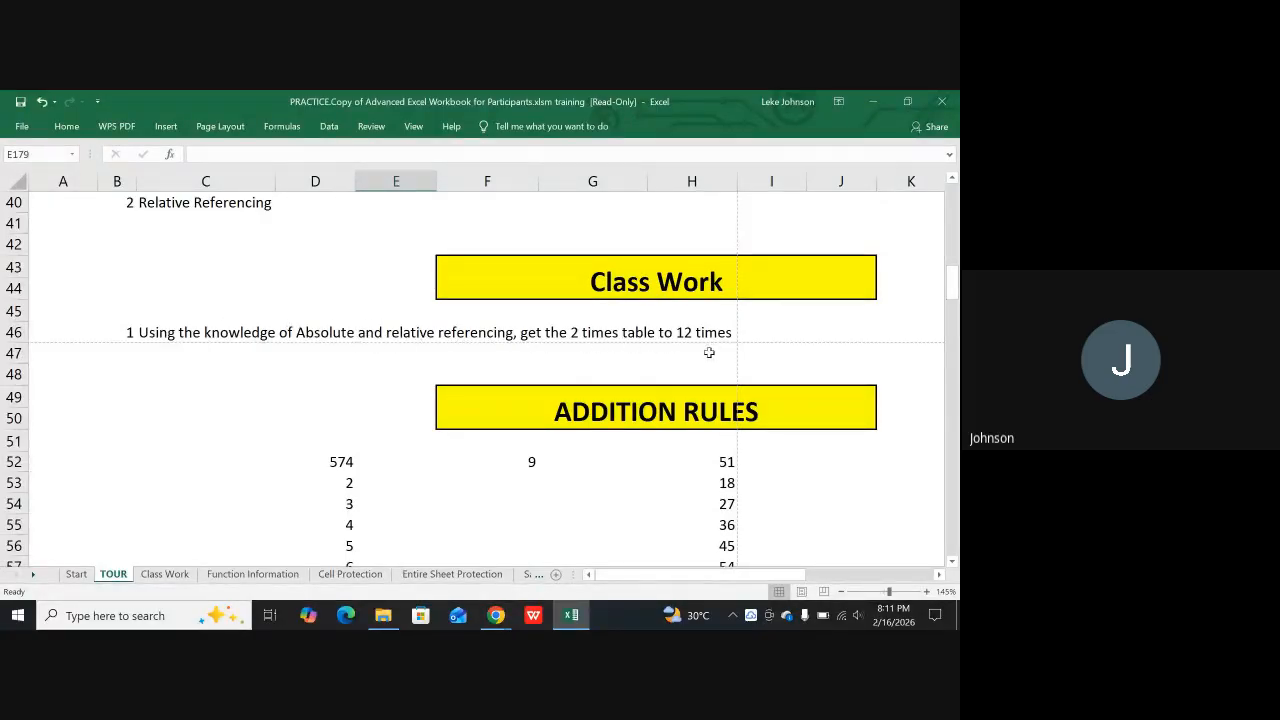
scroll(712, 355, down, 9)
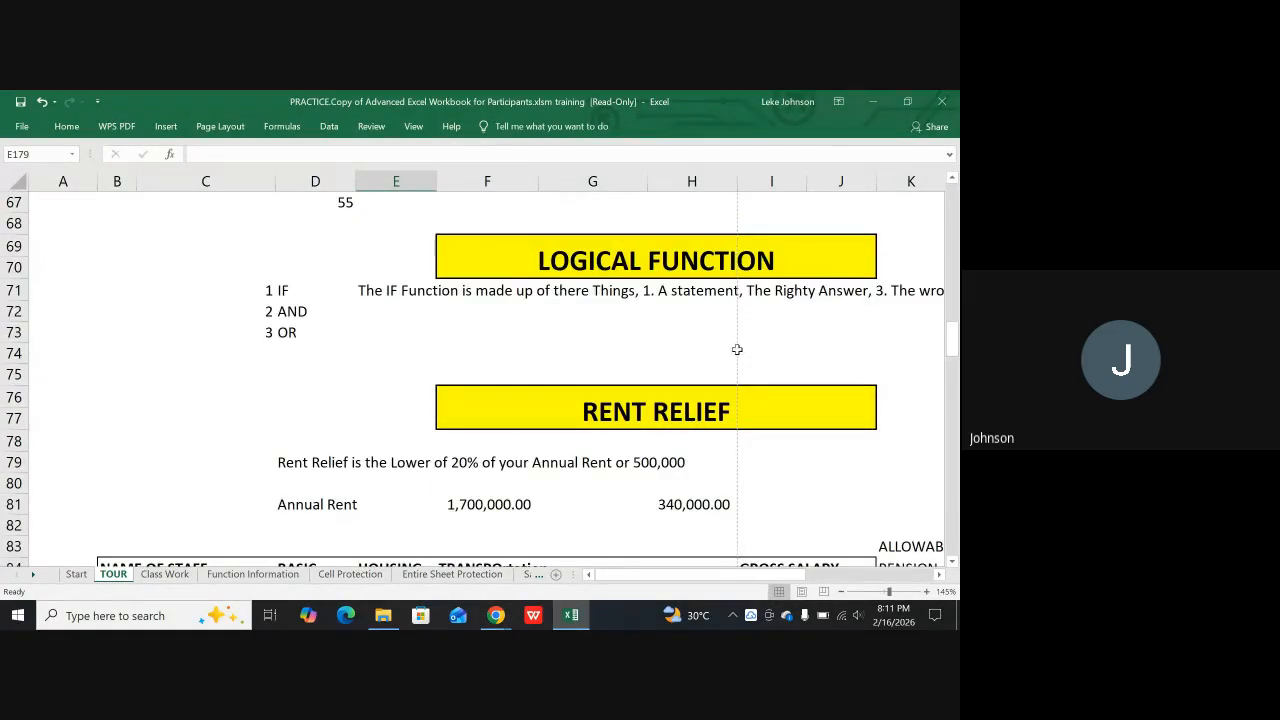
scroll(731, 318, down, 2)
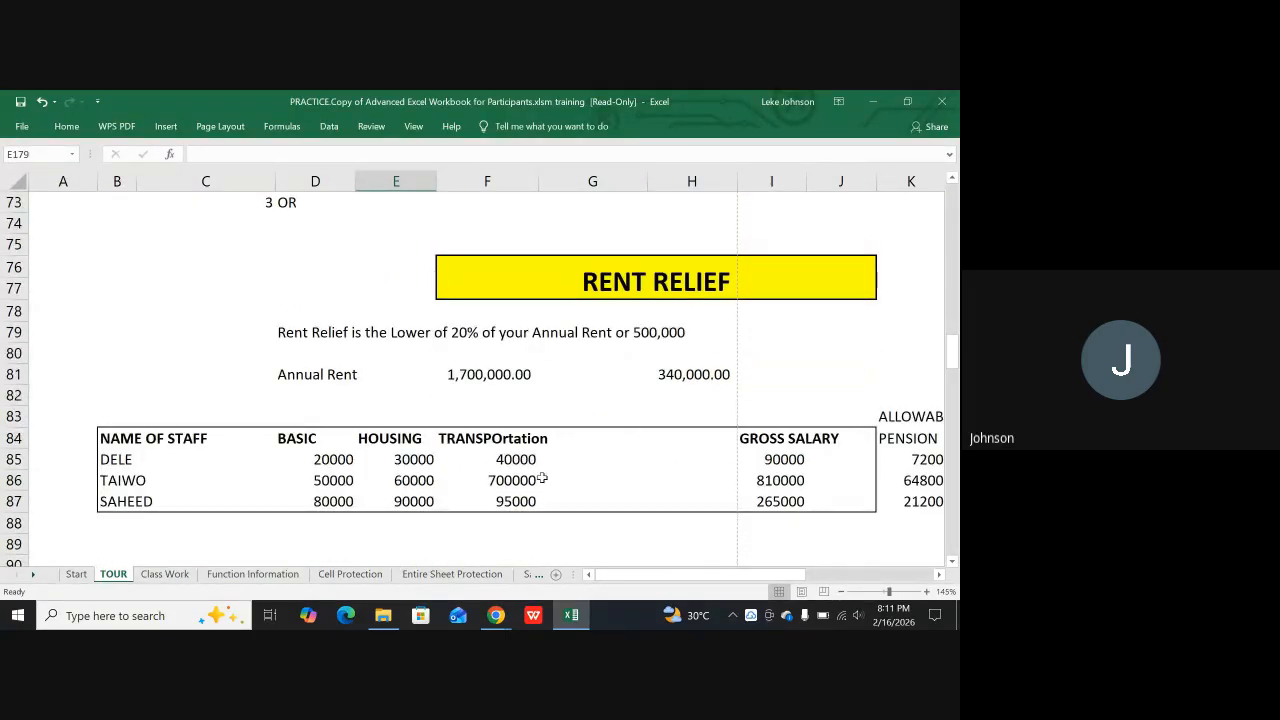
scroll(494, 449, down, 2)
scroll(351, 440, up, 1)
scroll(470, 429, down, 5)
scroll(470, 429, down, 18)
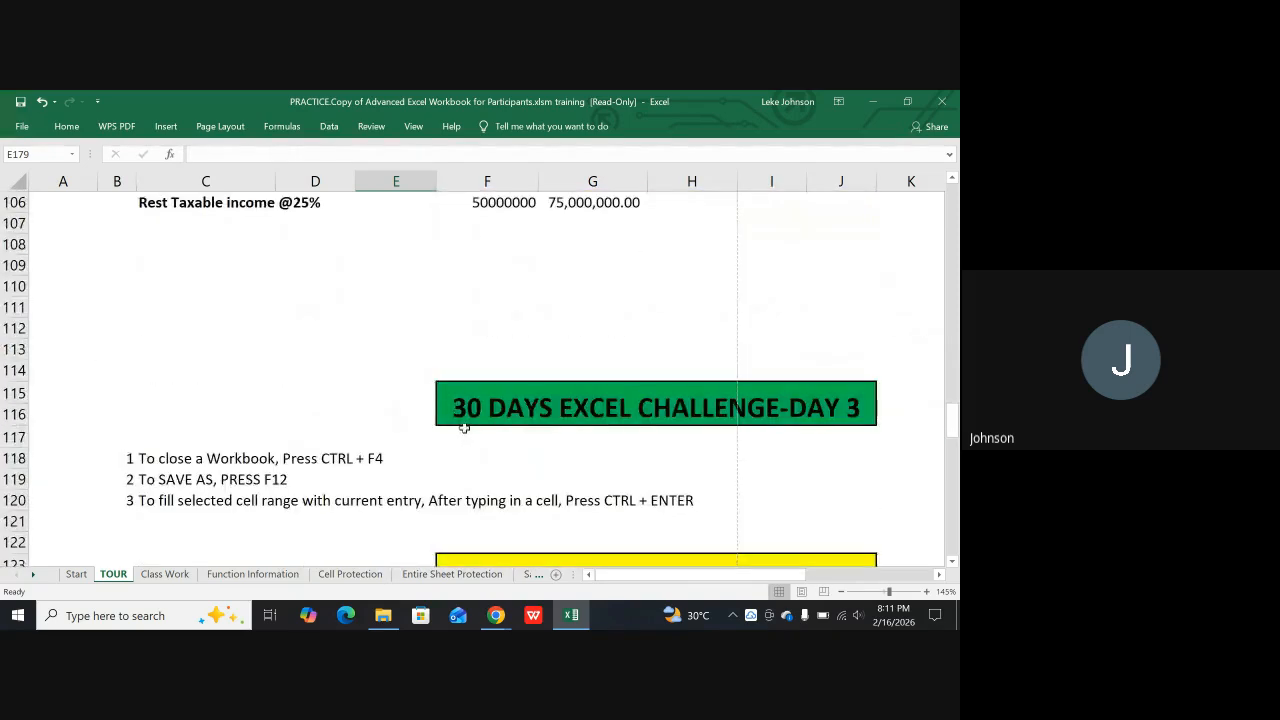
scroll(456, 426, down, 11)
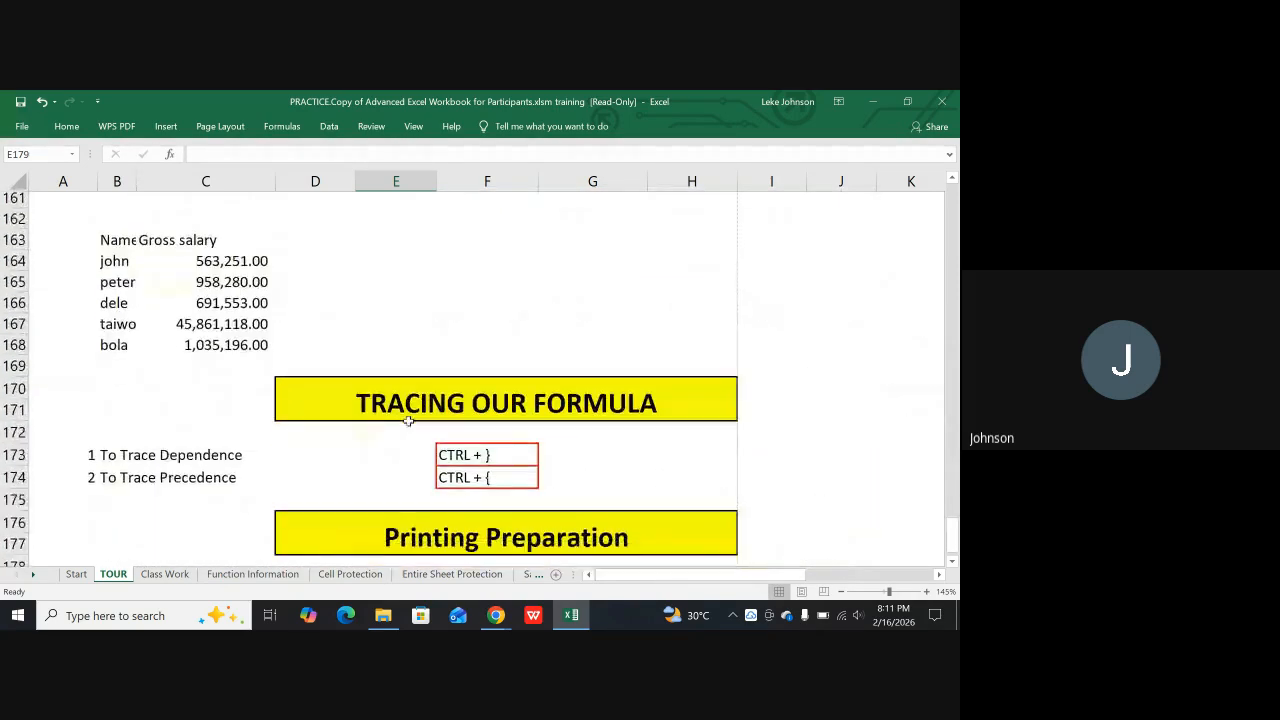
scroll(370, 405, up, 1)
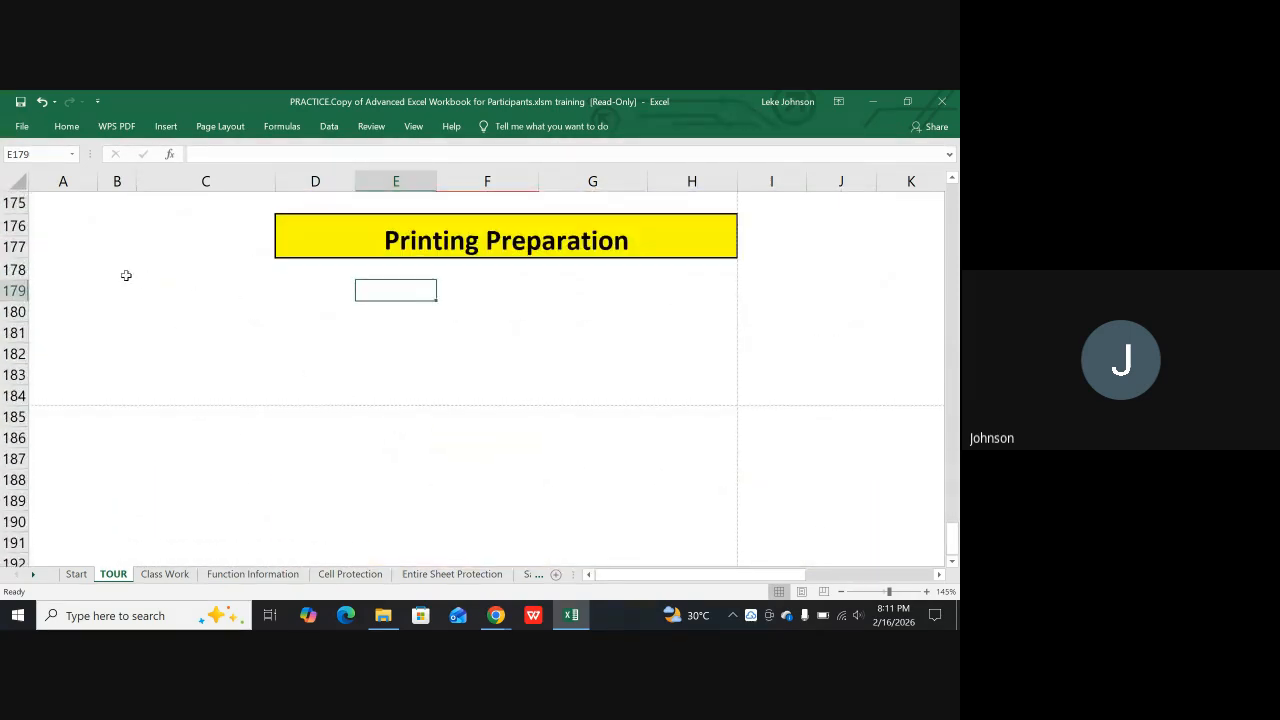
Enter "1. Making the pieces fit" in cell A179 below the Printing Preparation heading
click(82, 288)
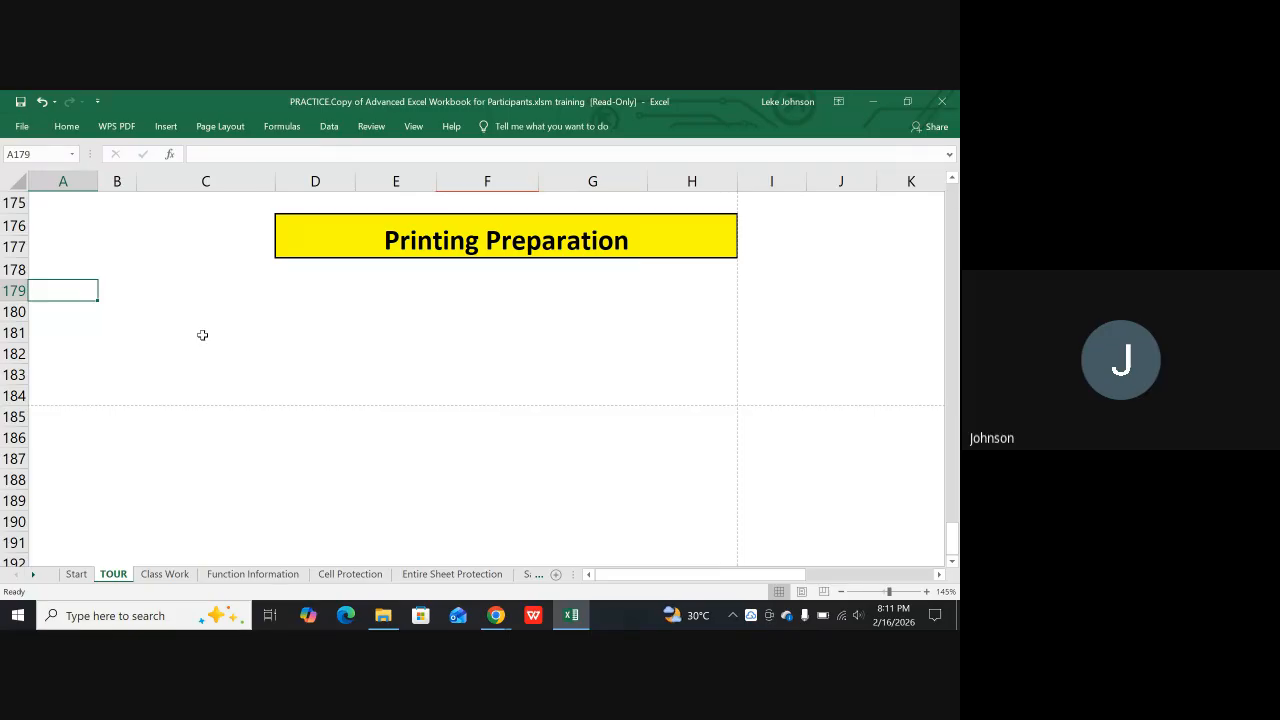
text(1. M)
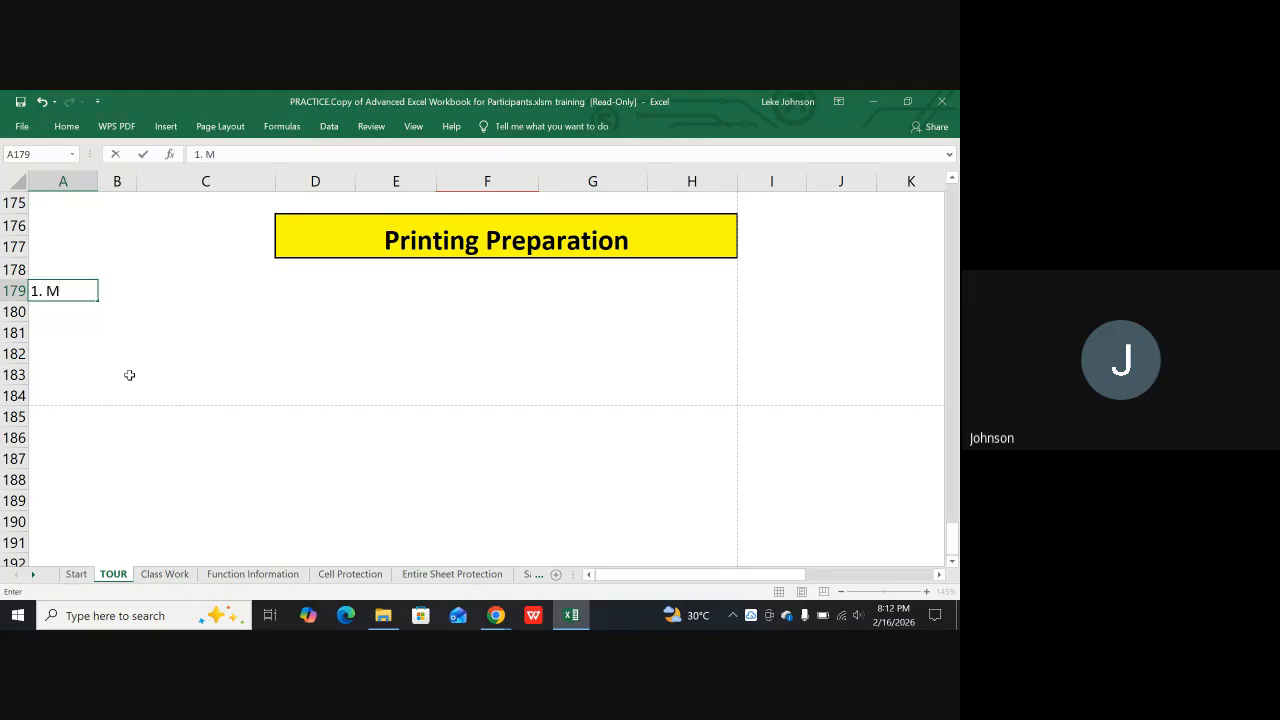
text(aking the pi)
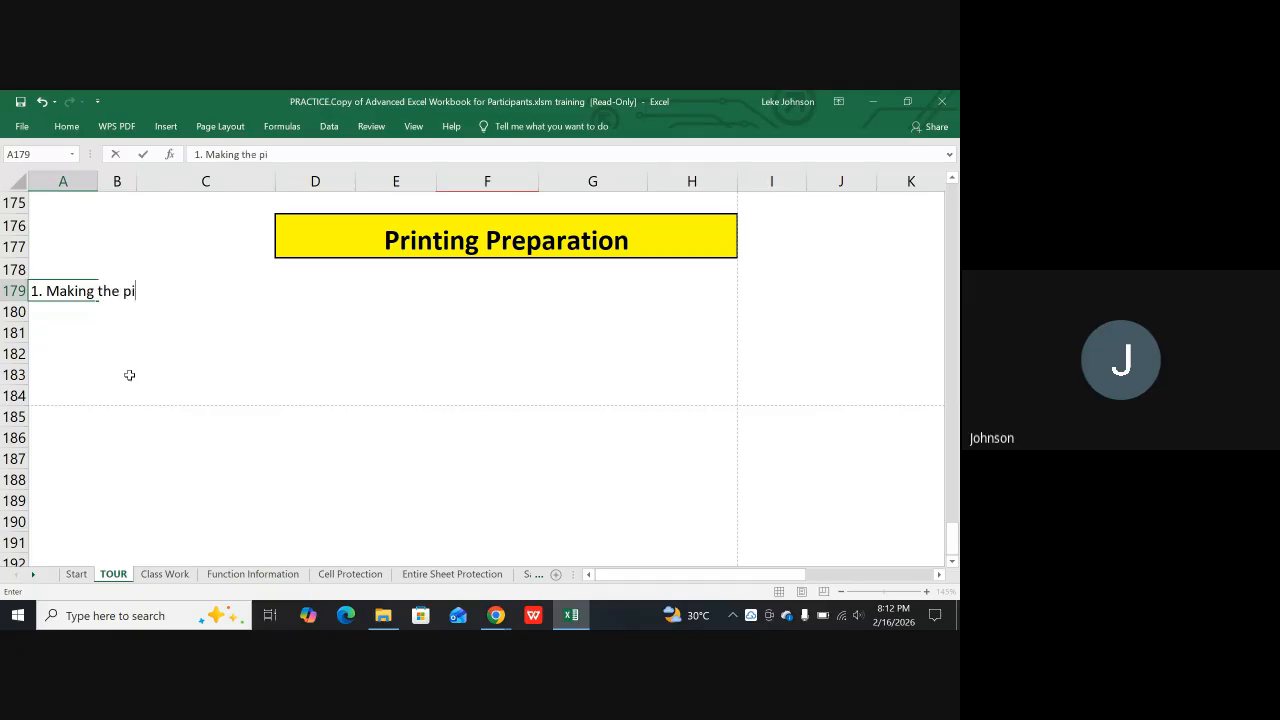
text(eces fit)
key(Return)
key(Return)
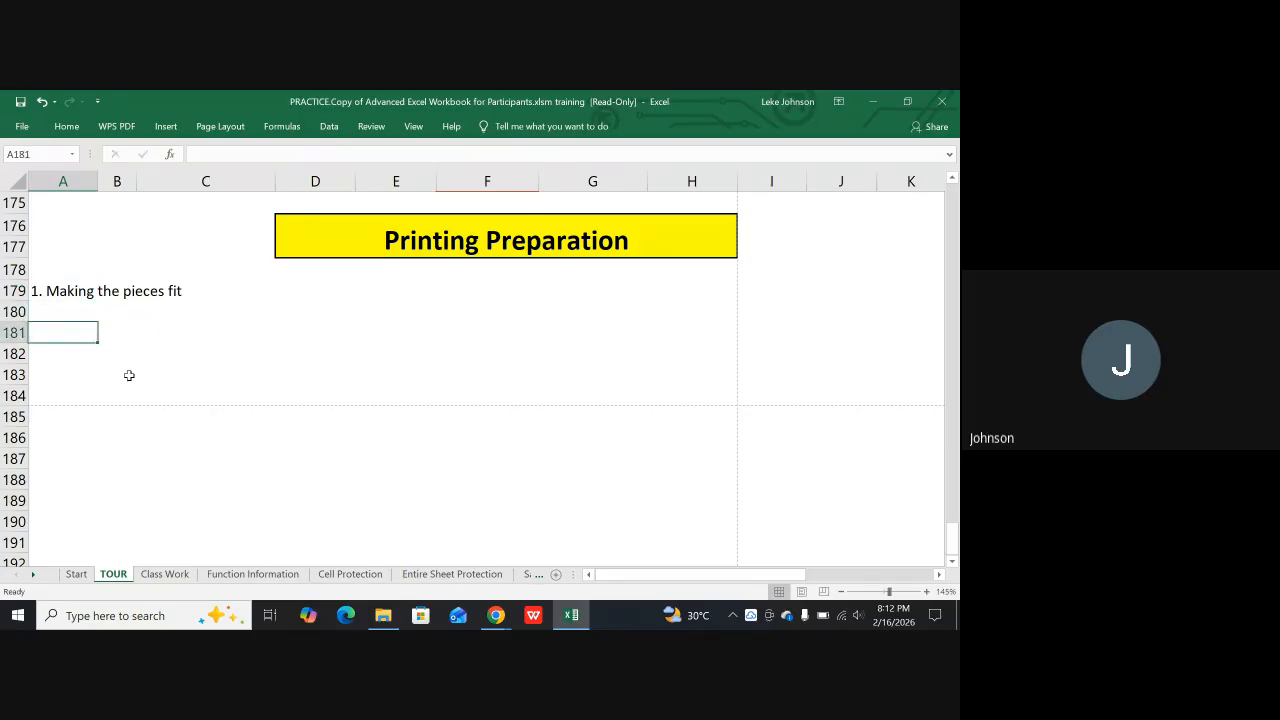
Write the note "page layout tab" in cell A181
text(pa)
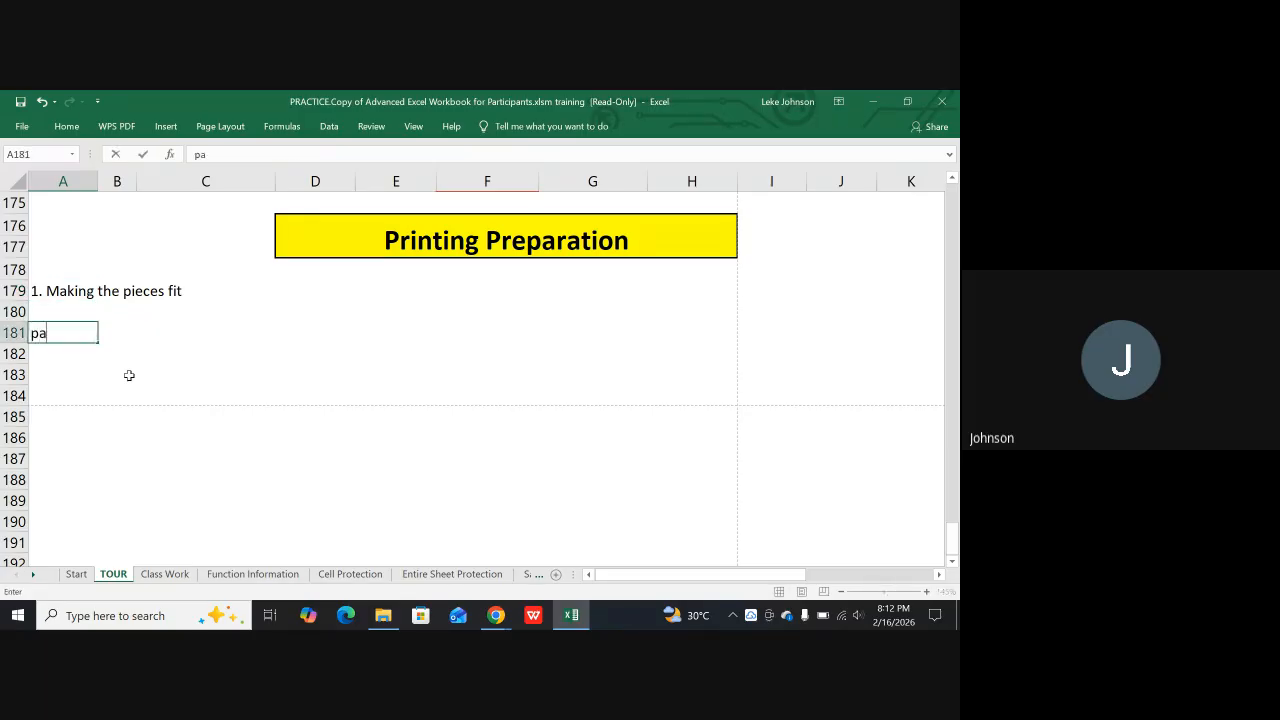
text(ge layout tab)
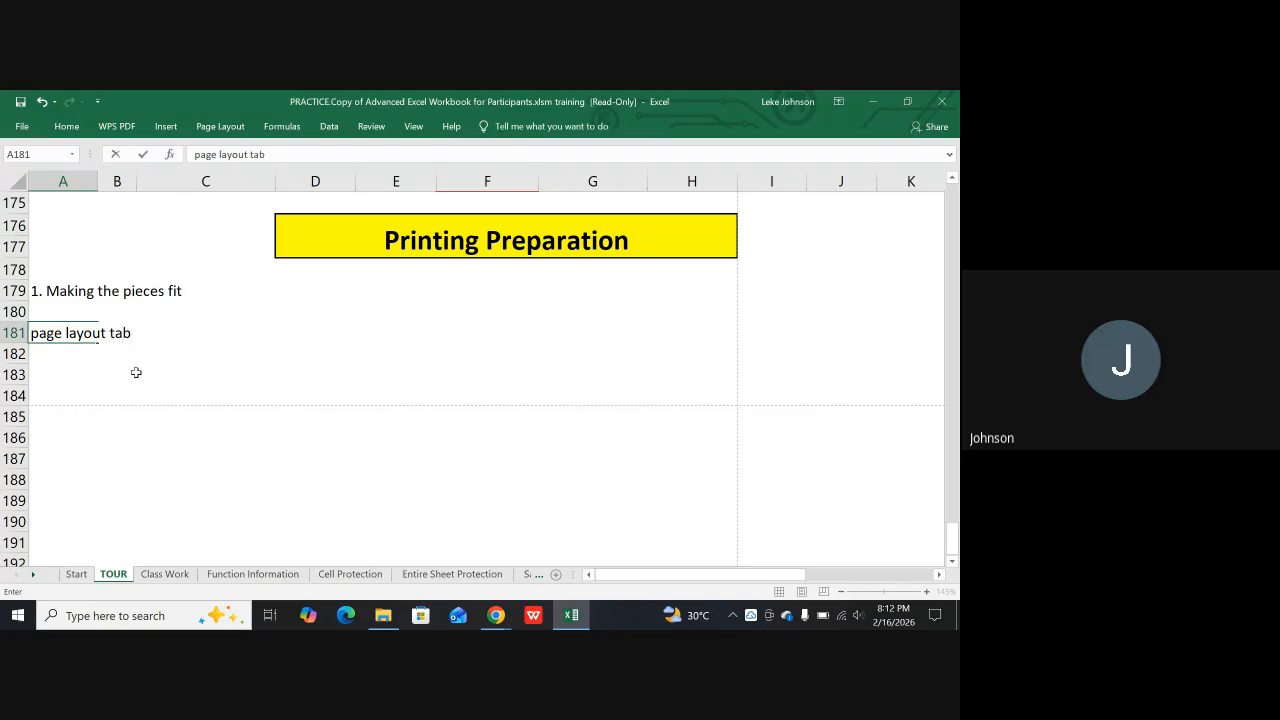
Look over the page setup, scale-to-fit and sheet options available for preparing the sheet for printing
click(222, 127)
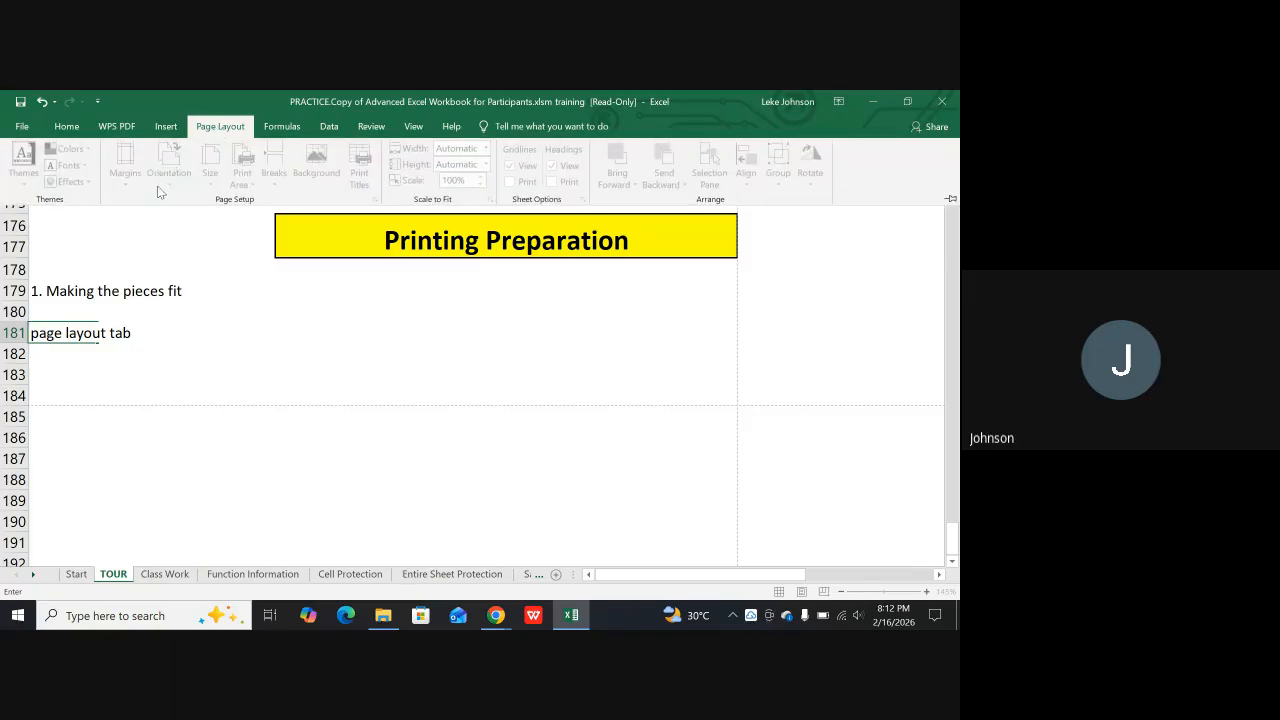
click(202, 299)
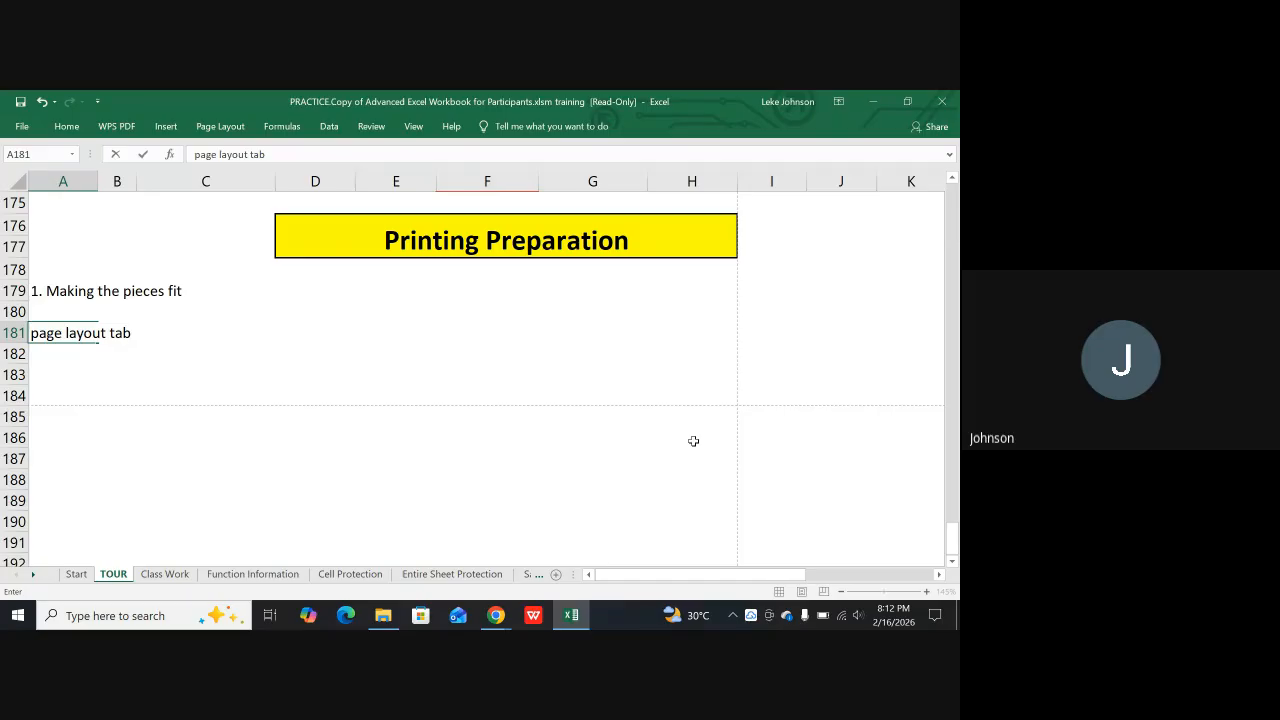
click(224, 126)
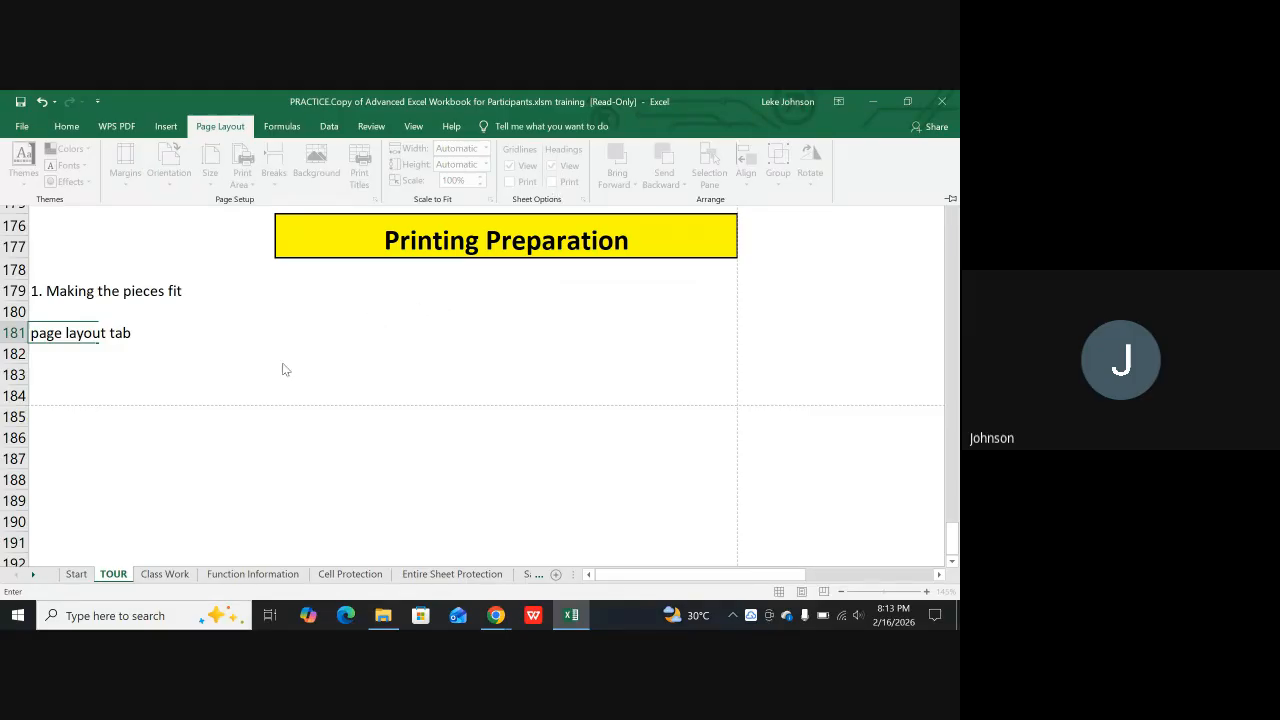
Open the print preview of the TOUR sheet and look through its pages to page 3
scroll(254, 340, up, 8)
scroll(250, 222, up, 17)
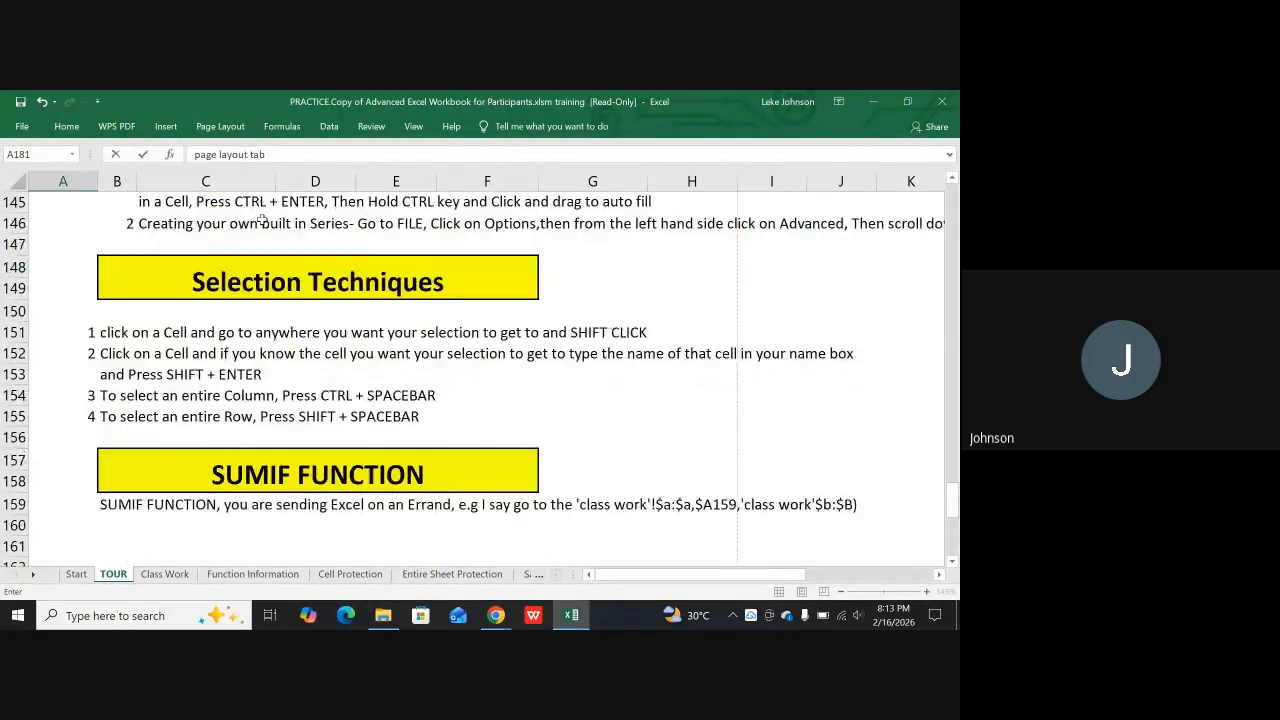
click(22, 126)
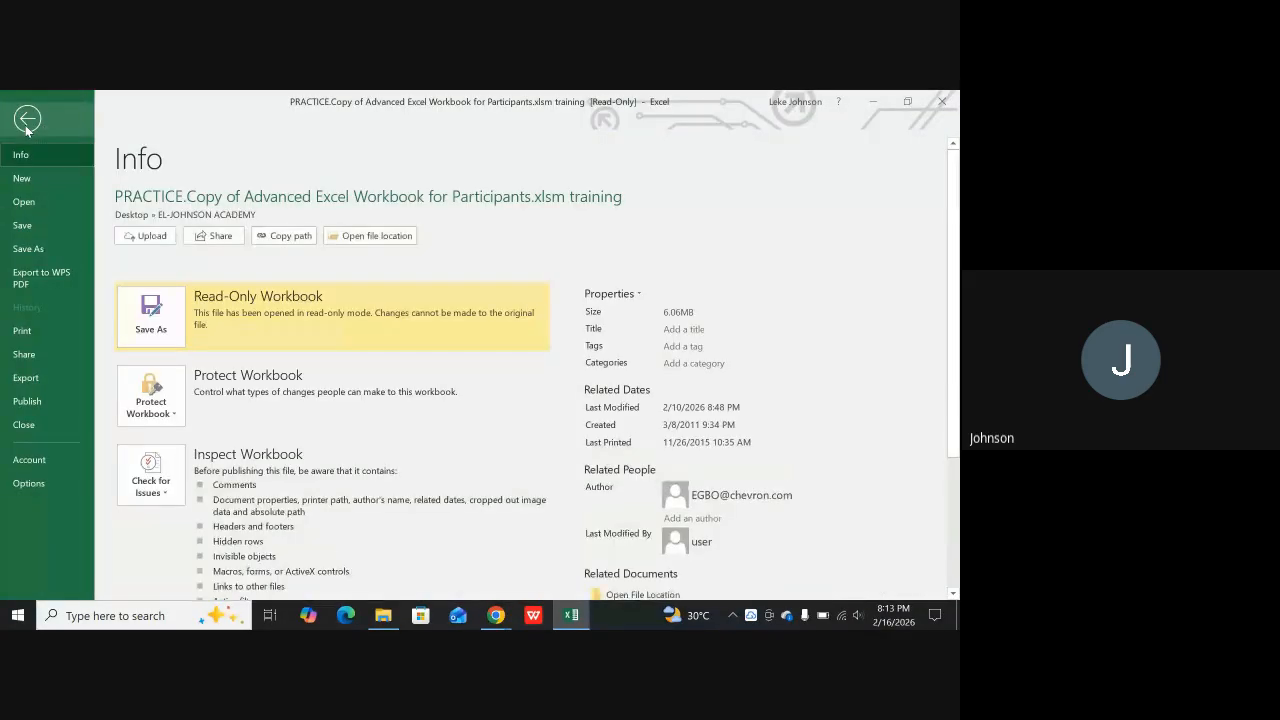
scroll(46, 300, down, 2)
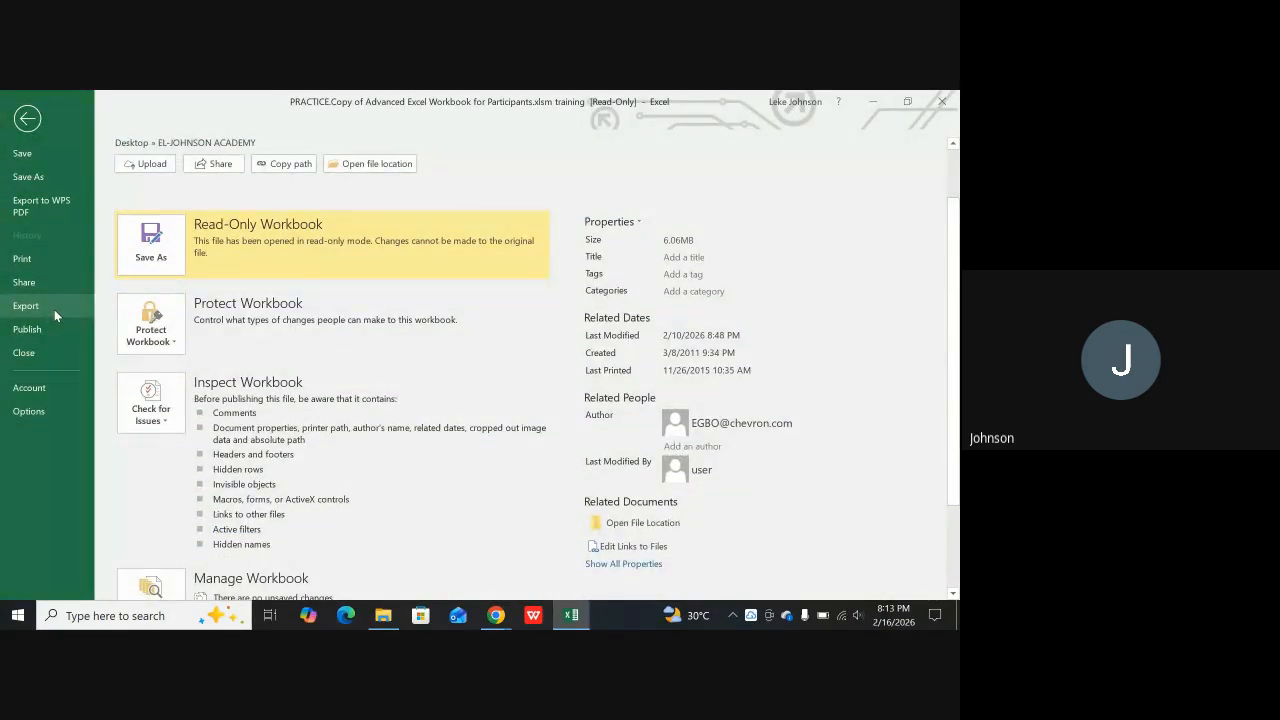
click(45, 260)
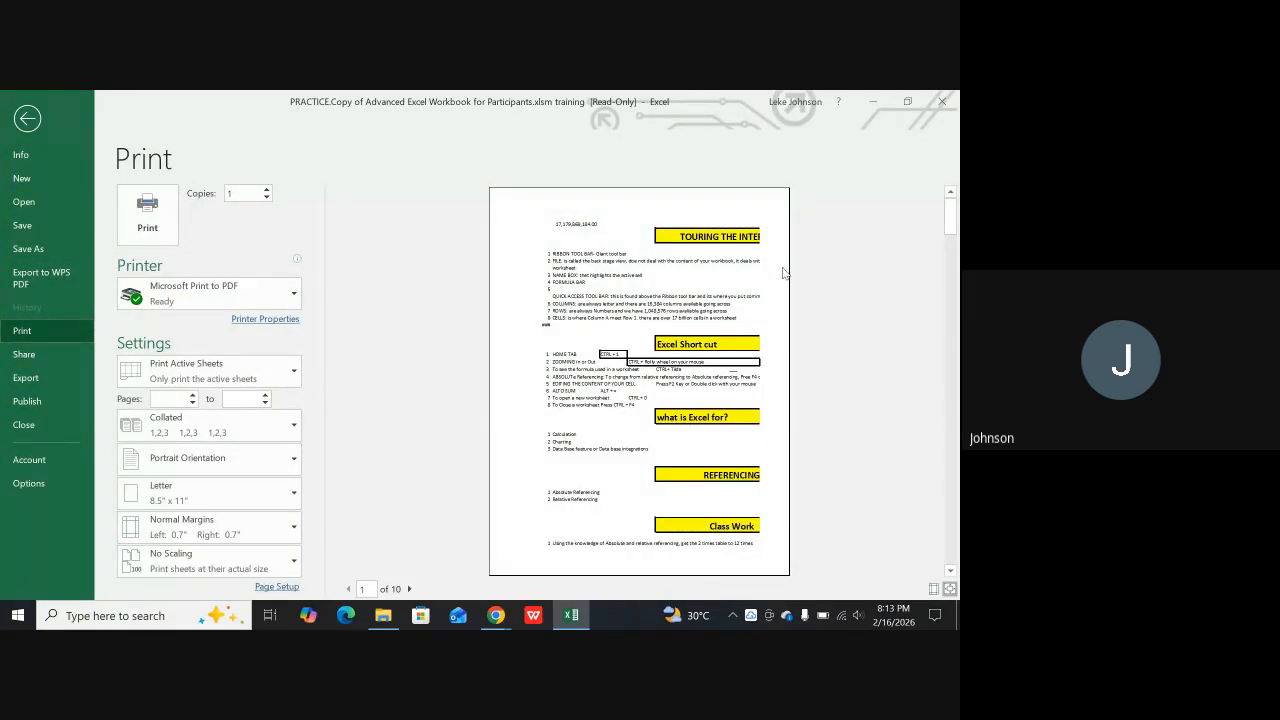
scroll(771, 380, down, 2)
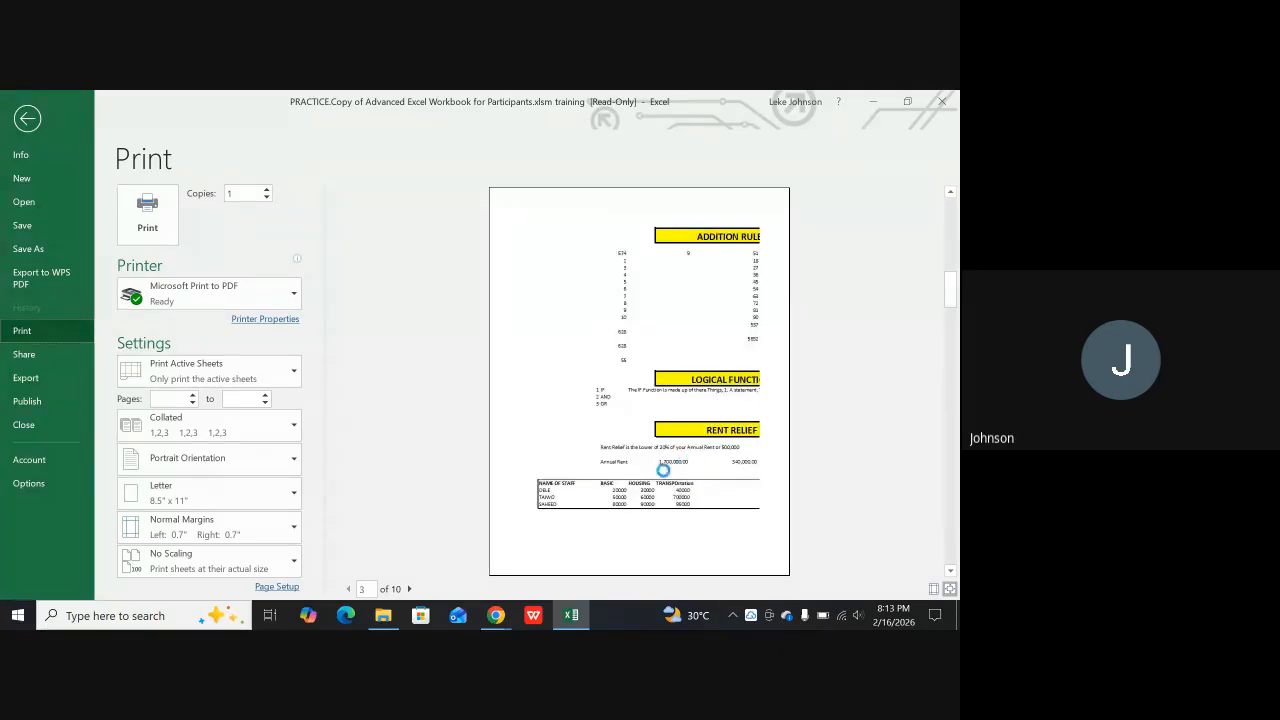
Switch to the Google Meet call in Chrome to check on it, and return to the Excel print preview
click(494, 612)
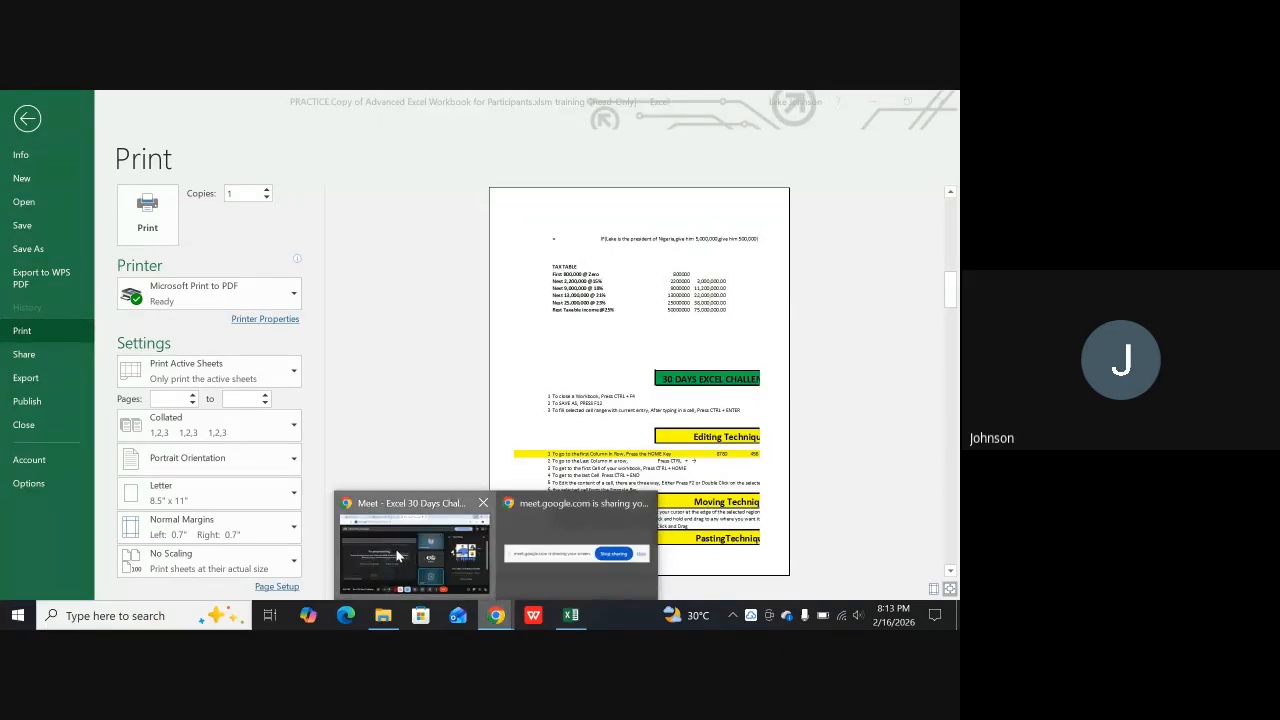
click(397, 556)
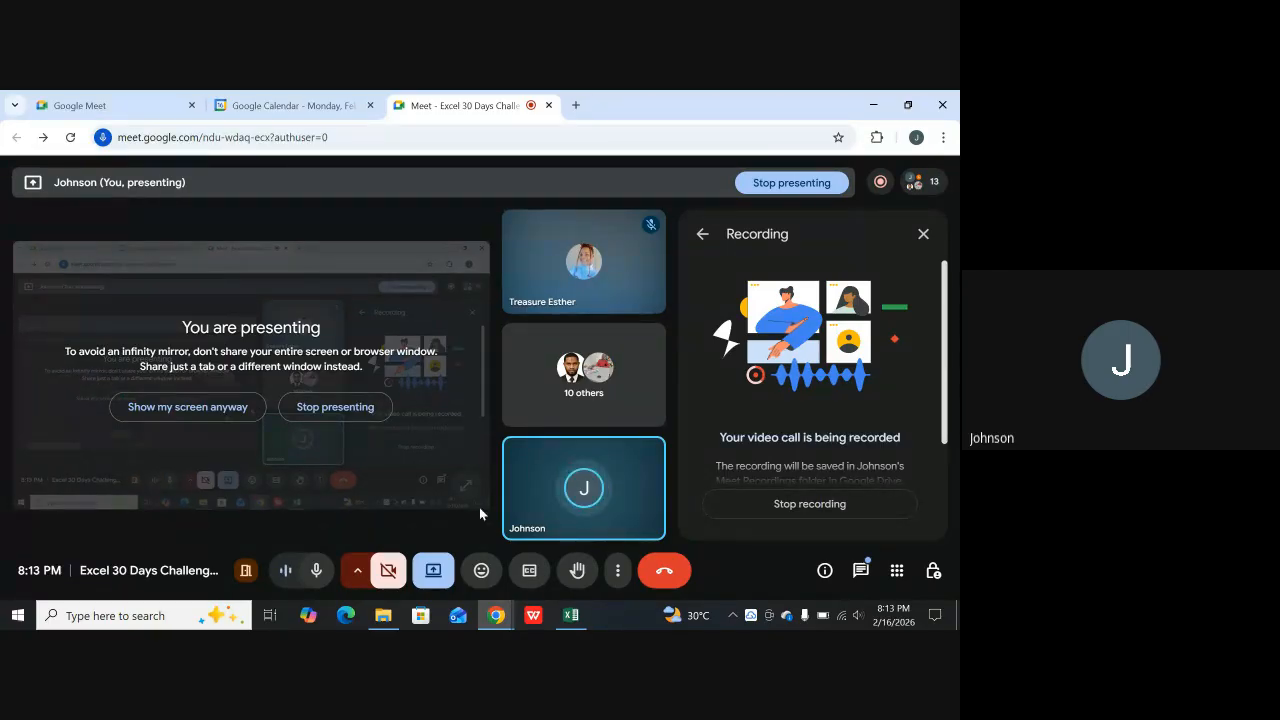
mouse_move(576, 620)
click(571, 540)
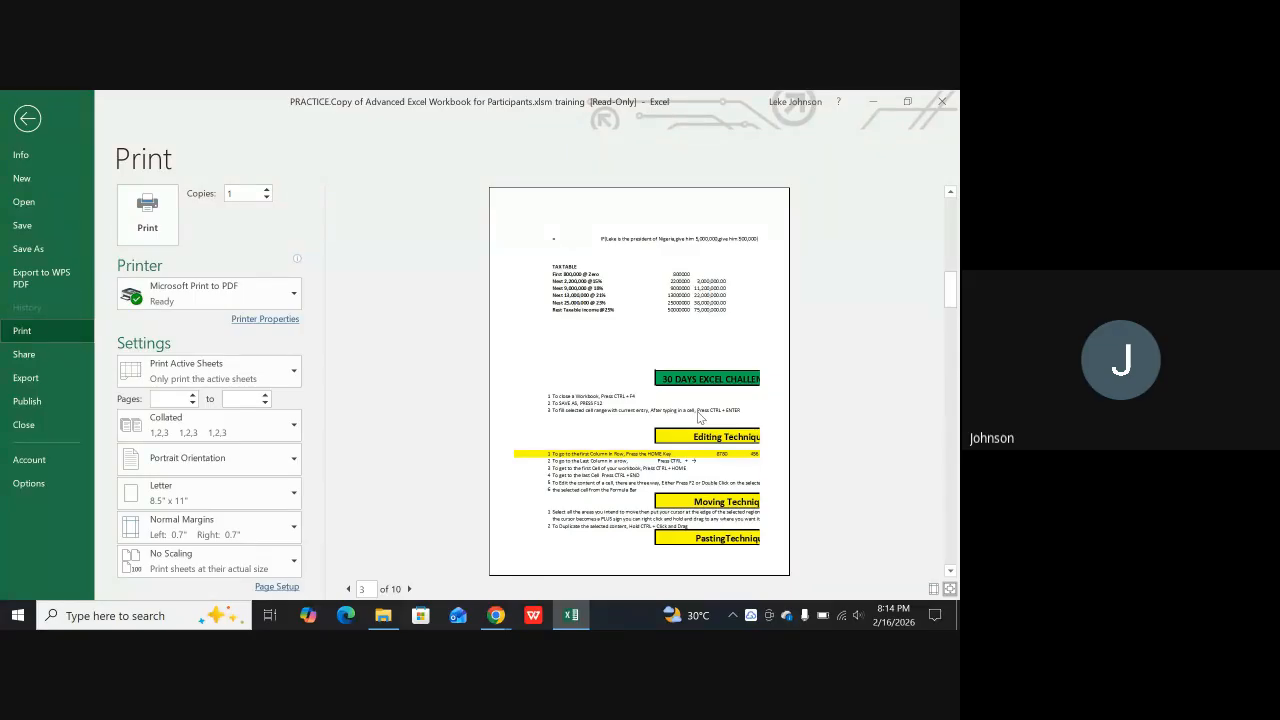
Close the print preview and look through the TOUR sheet's sections between the Day 3 heading and the Excel Short cut list
key(Escape)
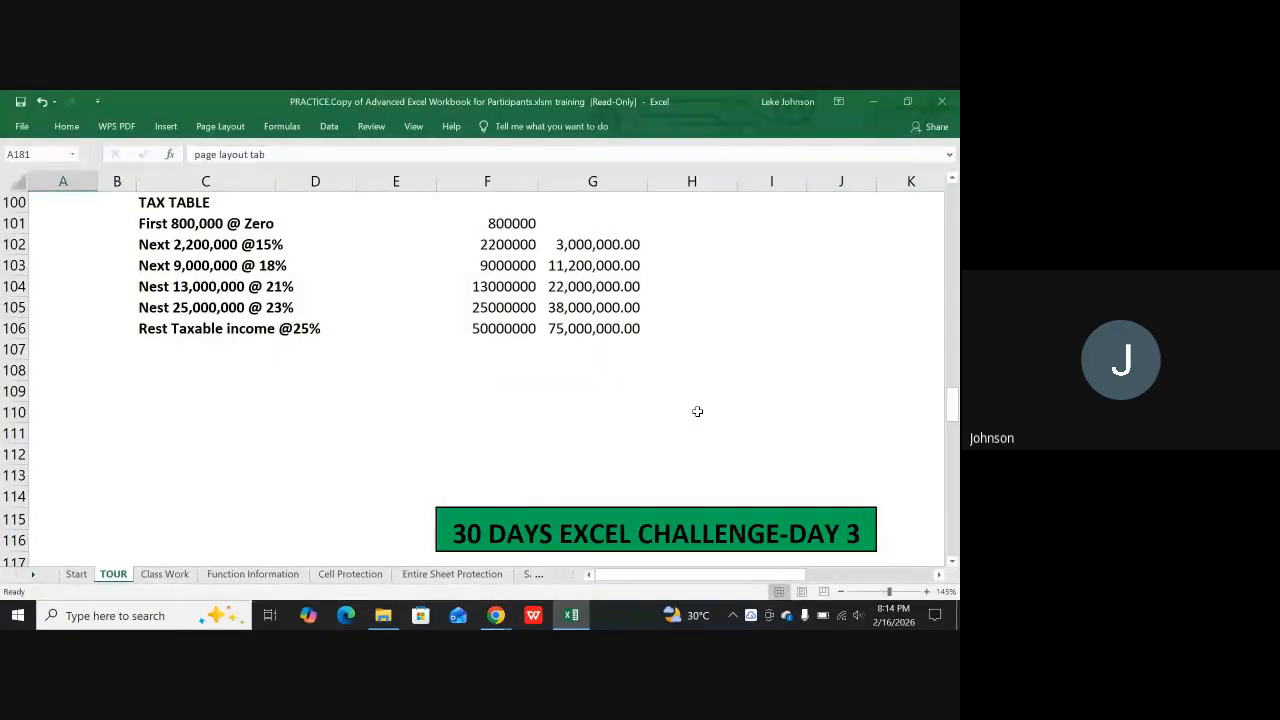
scroll(370, 361, up, 3)
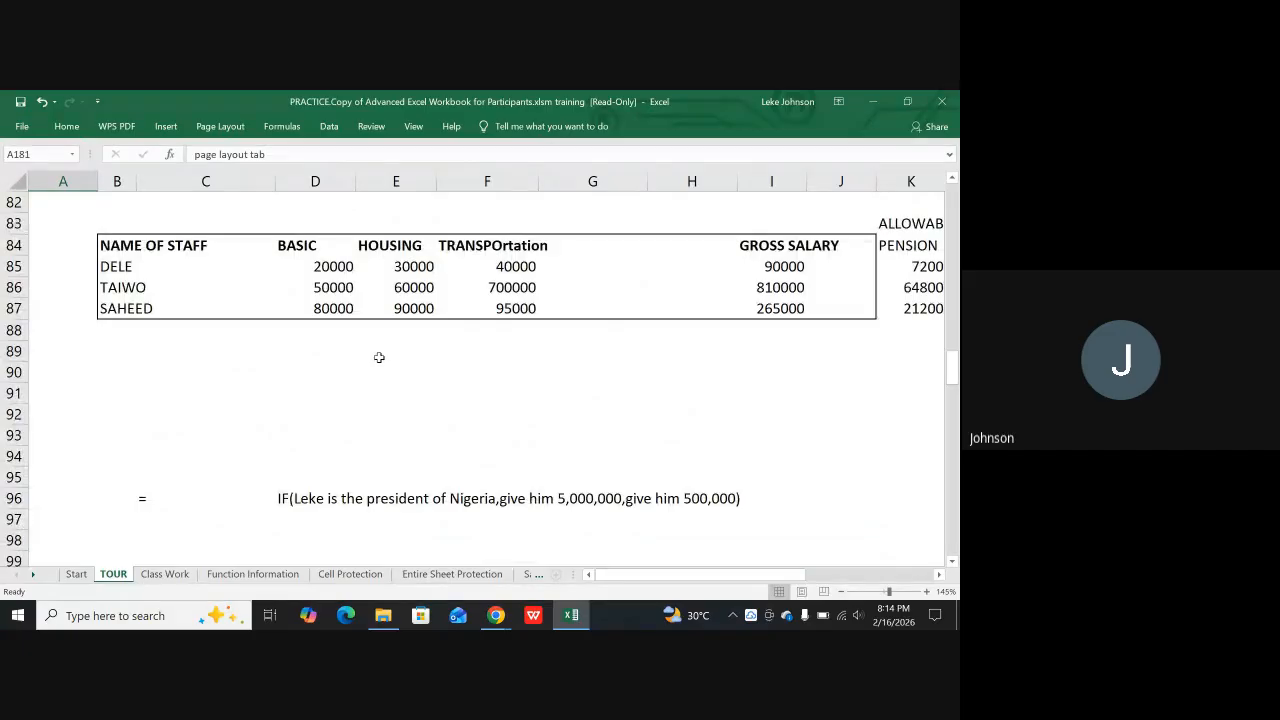
scroll(380, 355, up, 8)
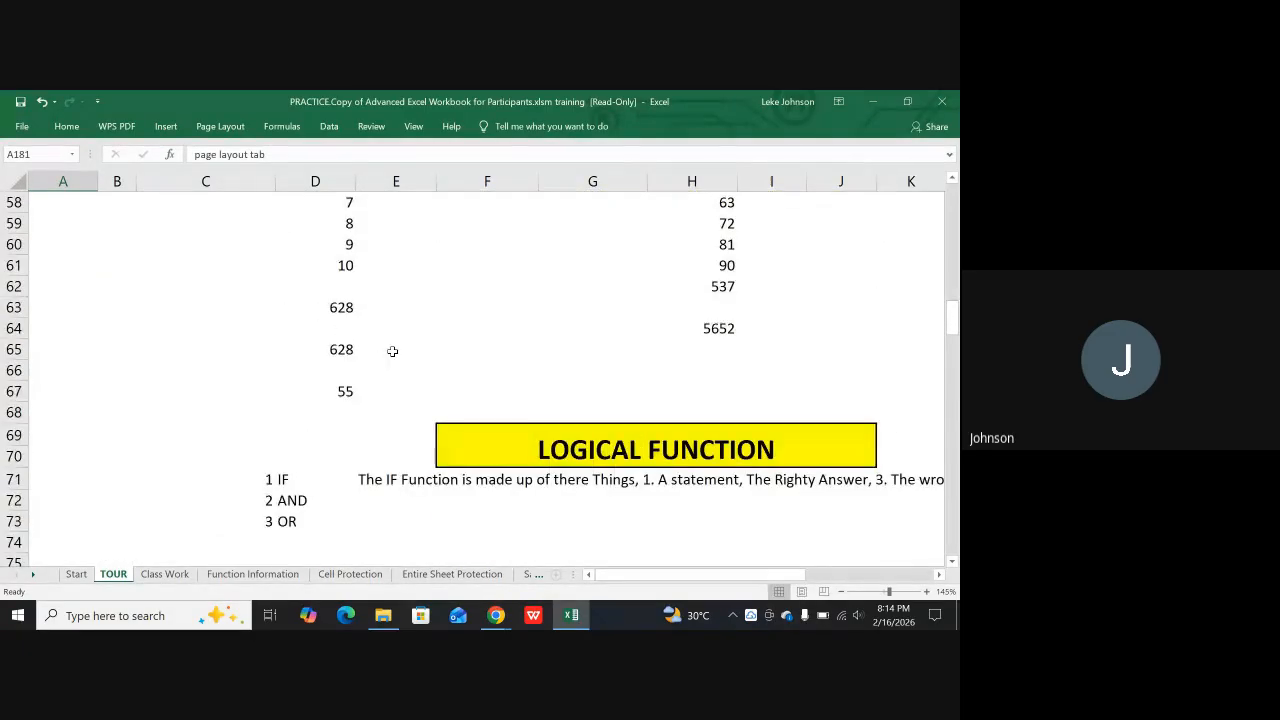
scroll(392, 351, up, 6)
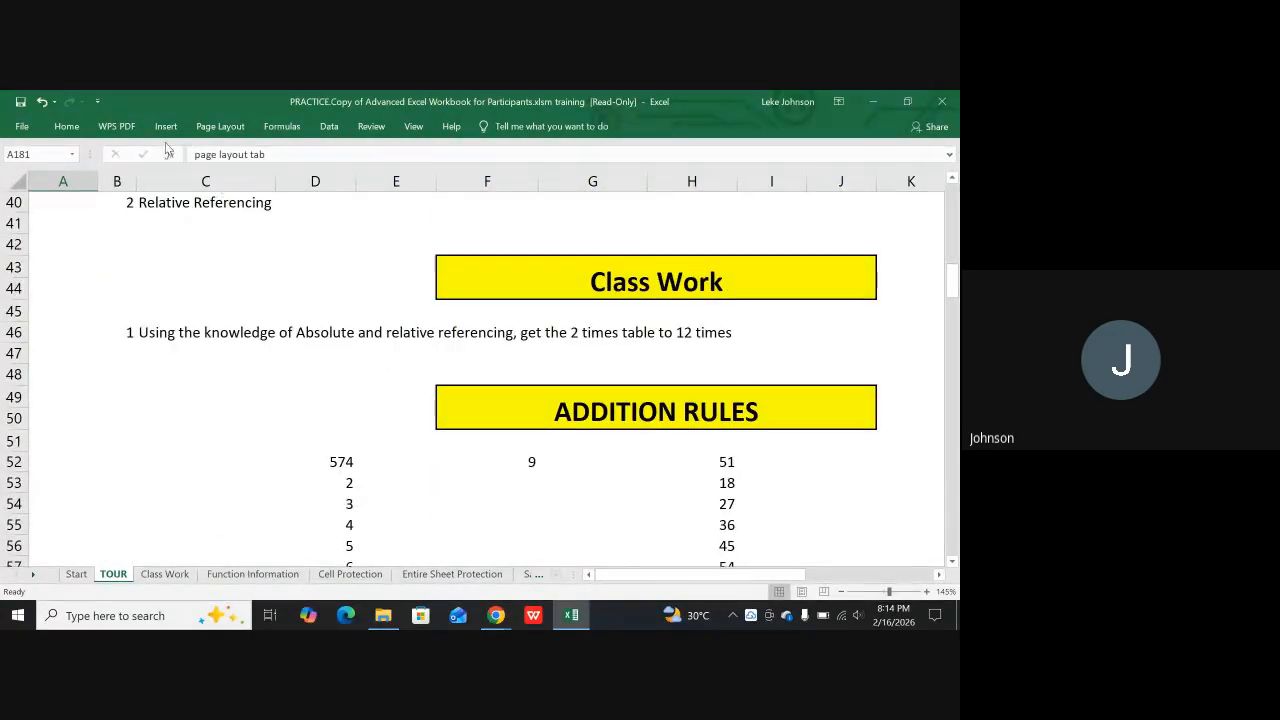
scroll(666, 320, down, 7)
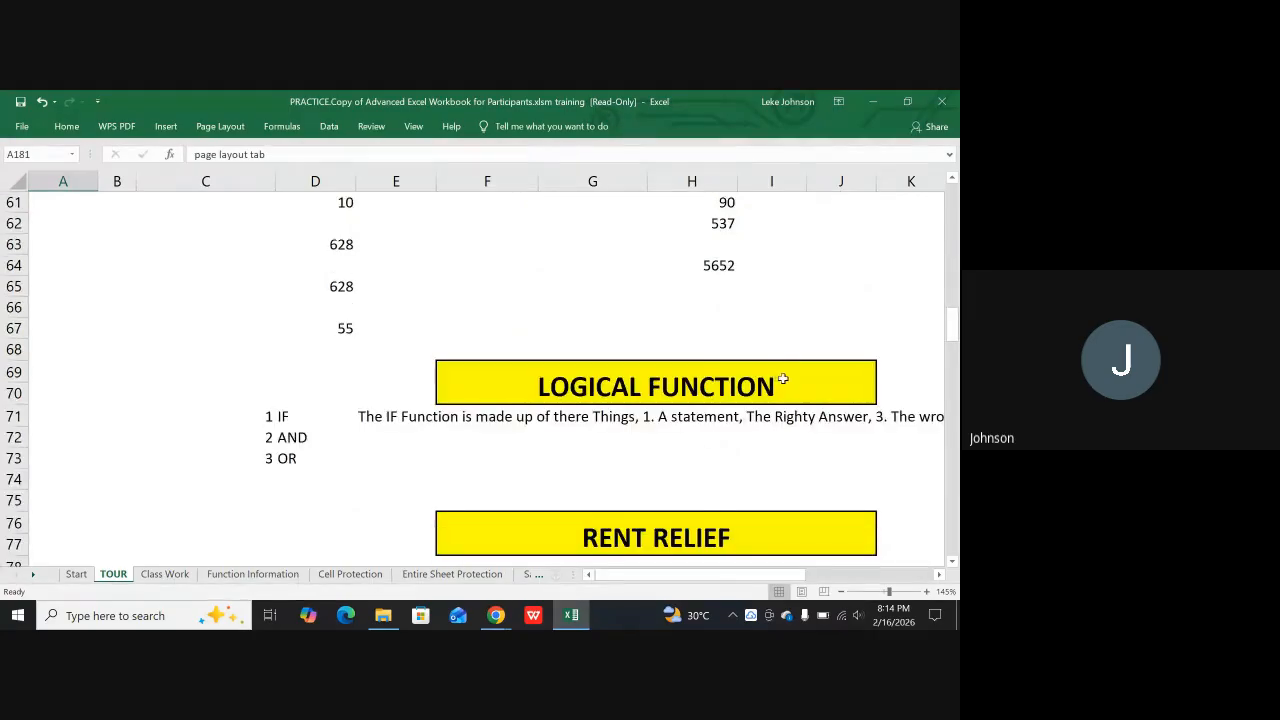
scroll(783, 379, down, 7)
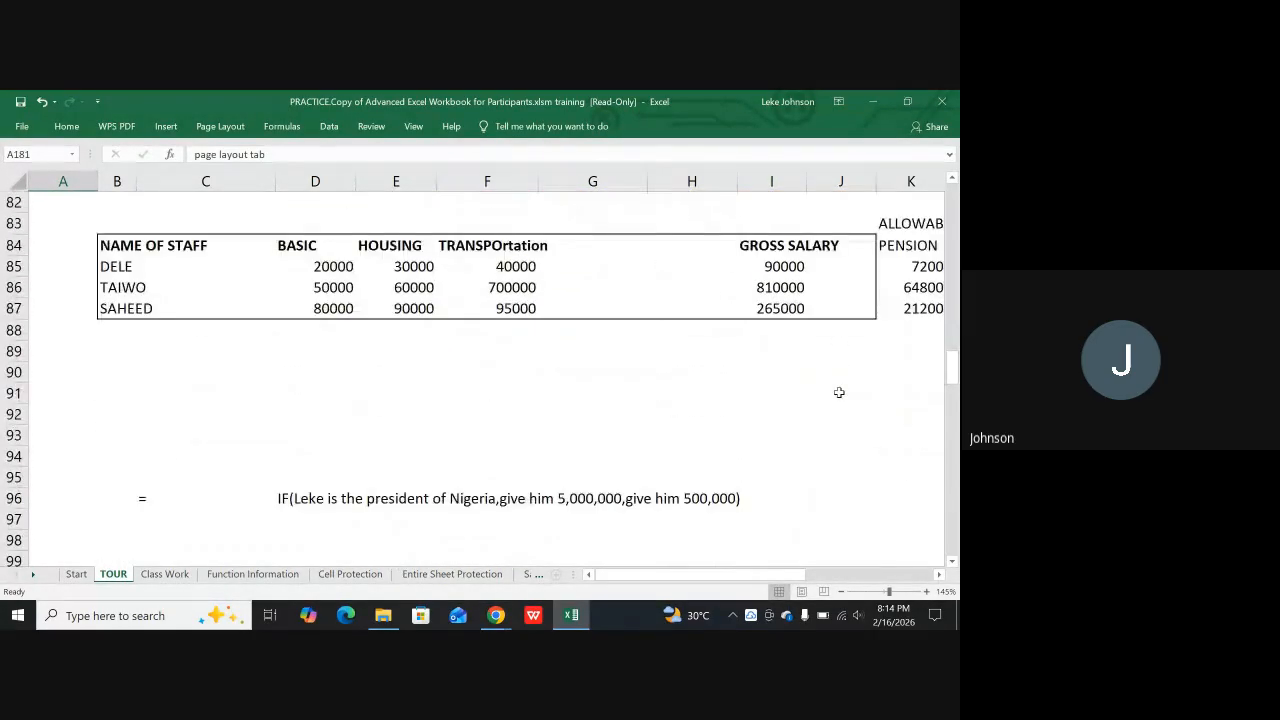
scroll(839, 392, down, 10)
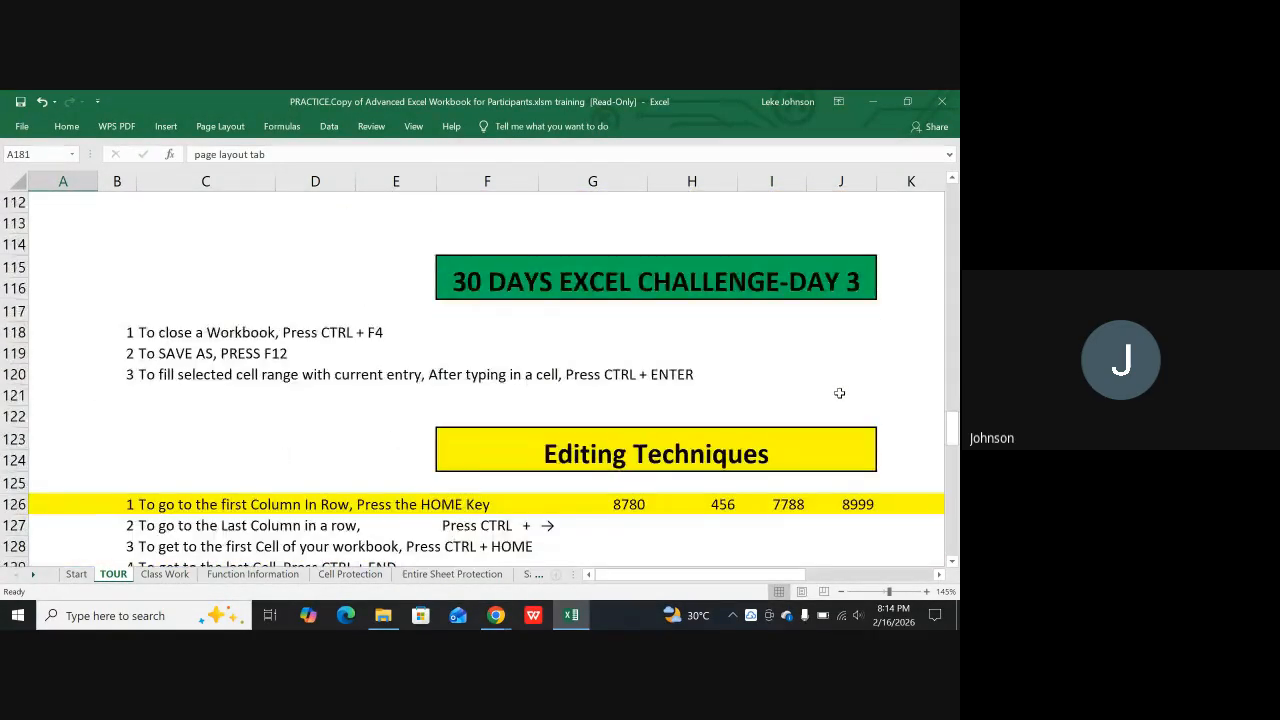
scroll(839, 393, up, 16)
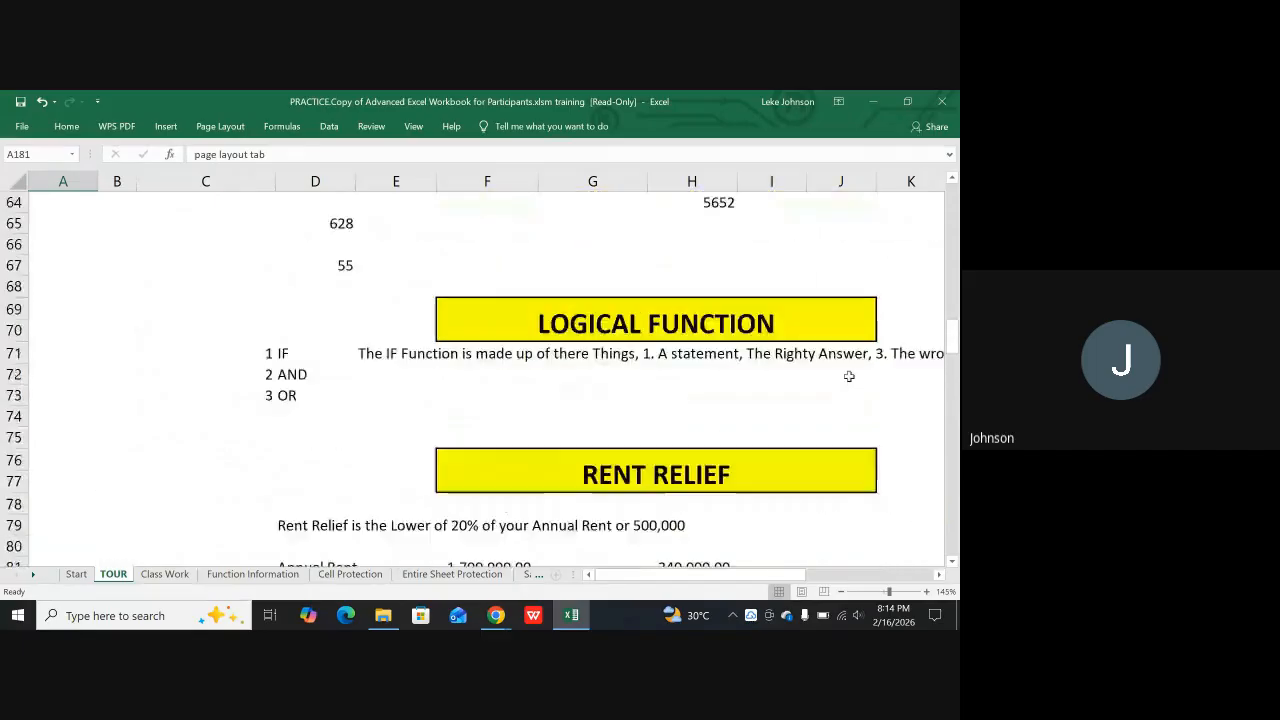
scroll(849, 376, up, 9)
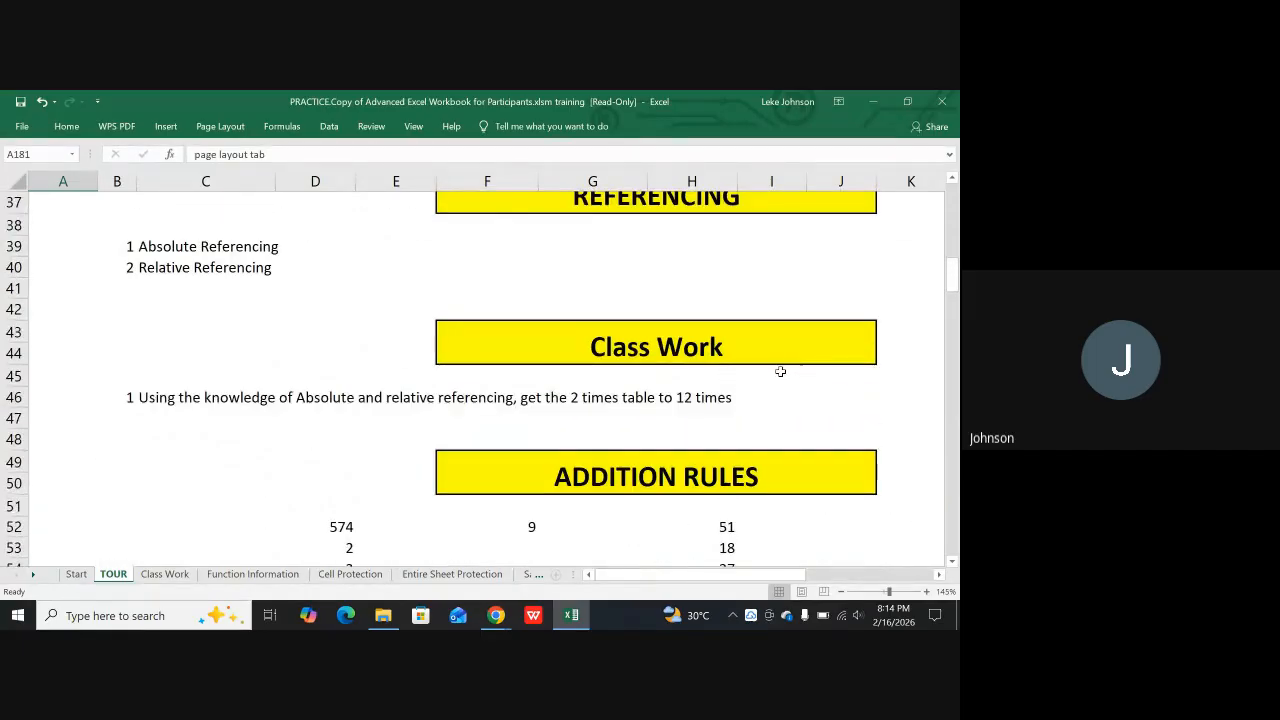
scroll(777, 369, up, 7)
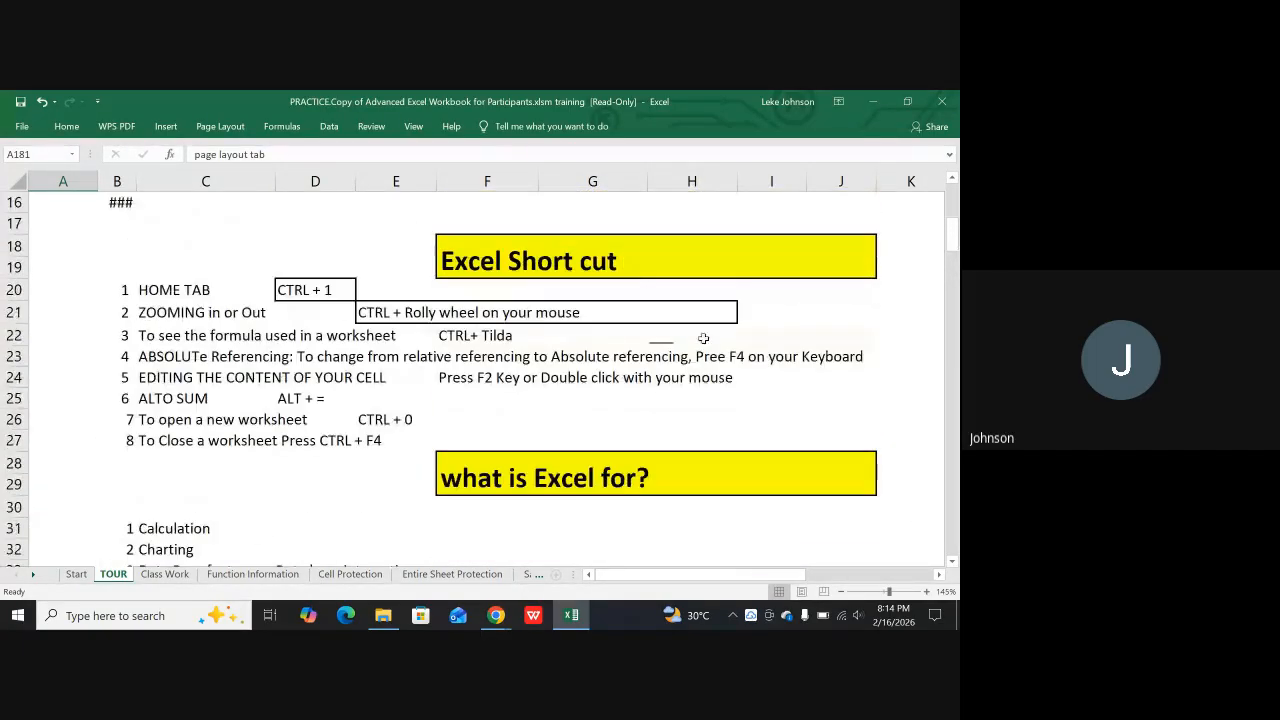
Look over the paper sizes available for the TOUR sheet and leave the size unselected
click(212, 128)
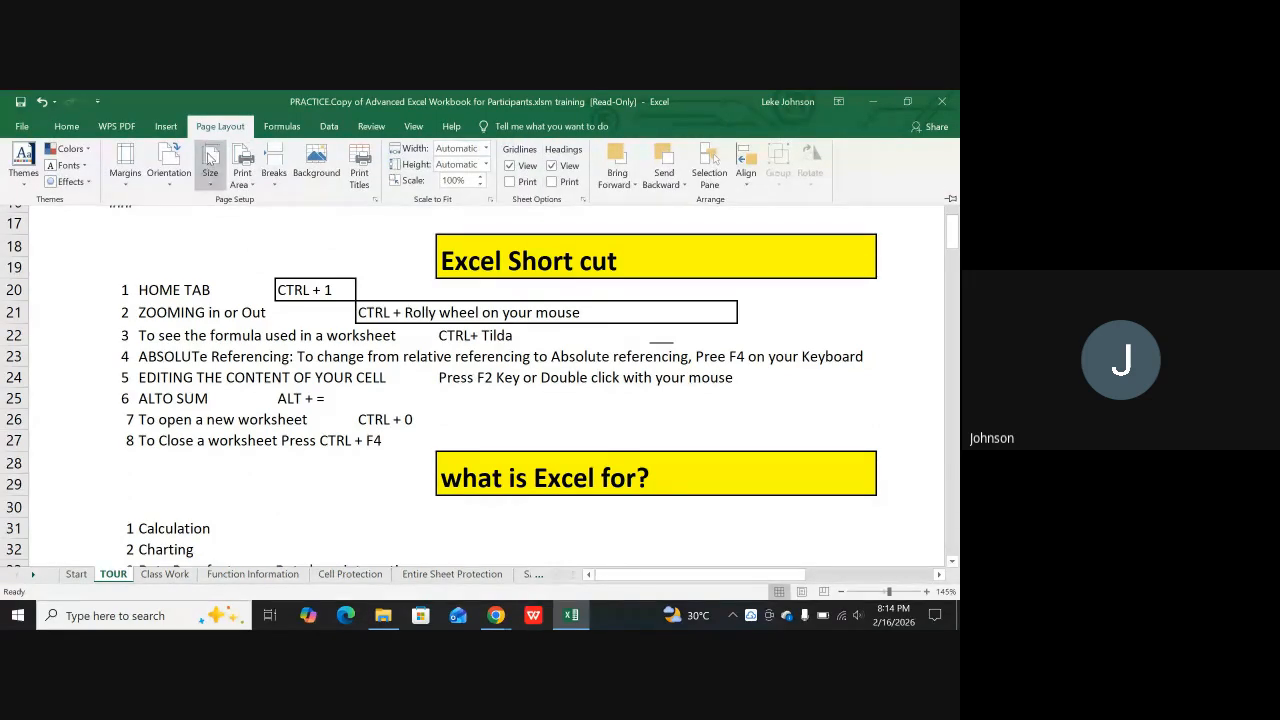
click(210, 160)
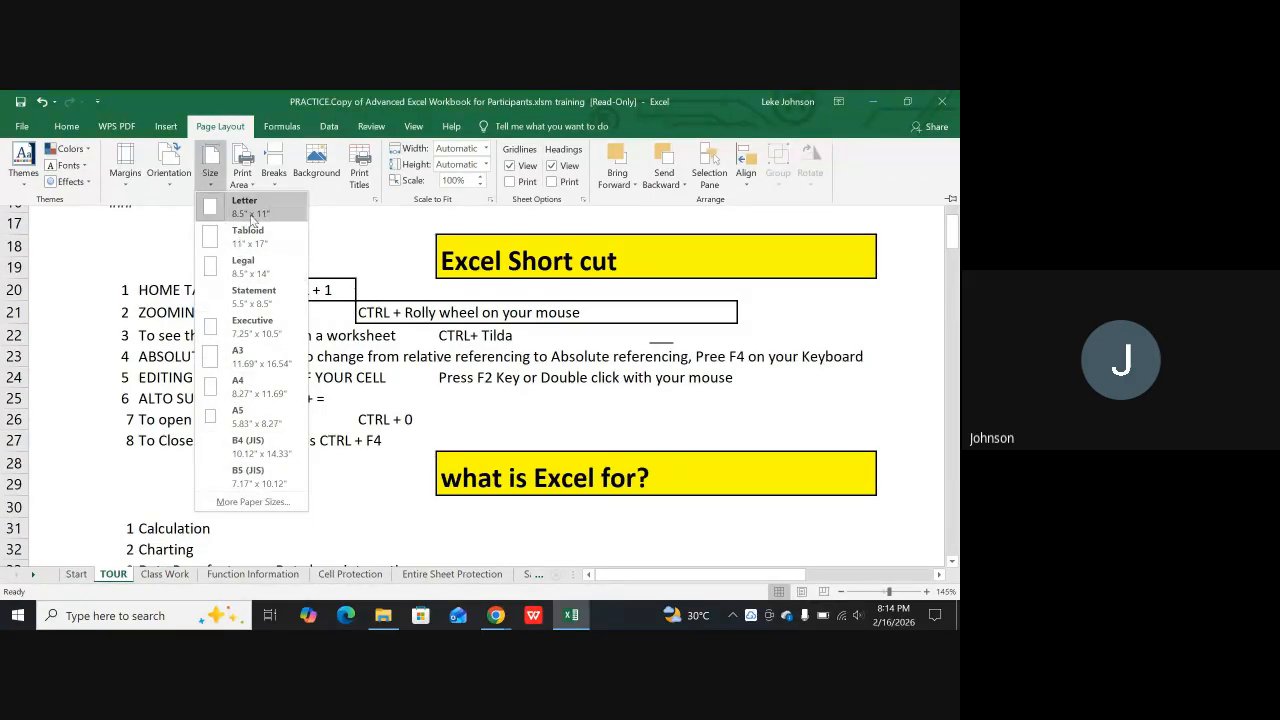
click(399, 262)
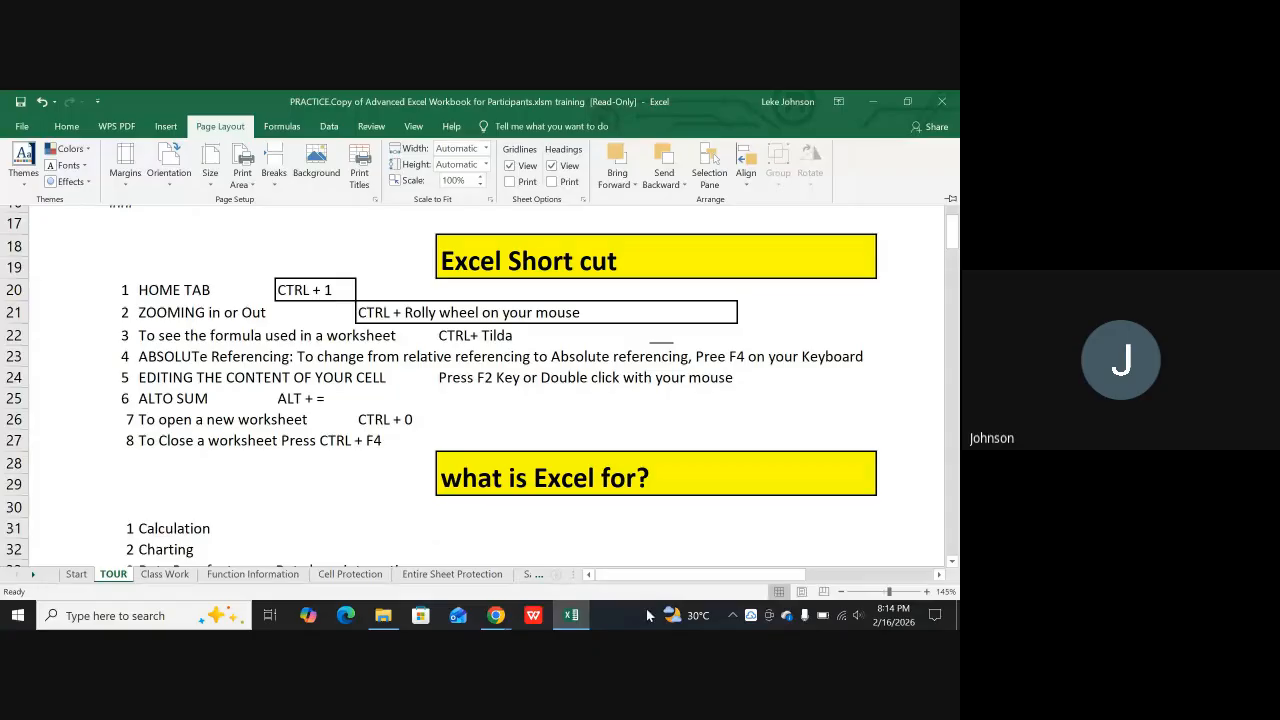
Display the TOUR sheet in Page Layout view and examine how its content splits across pages, headers and footers
click(802, 592)
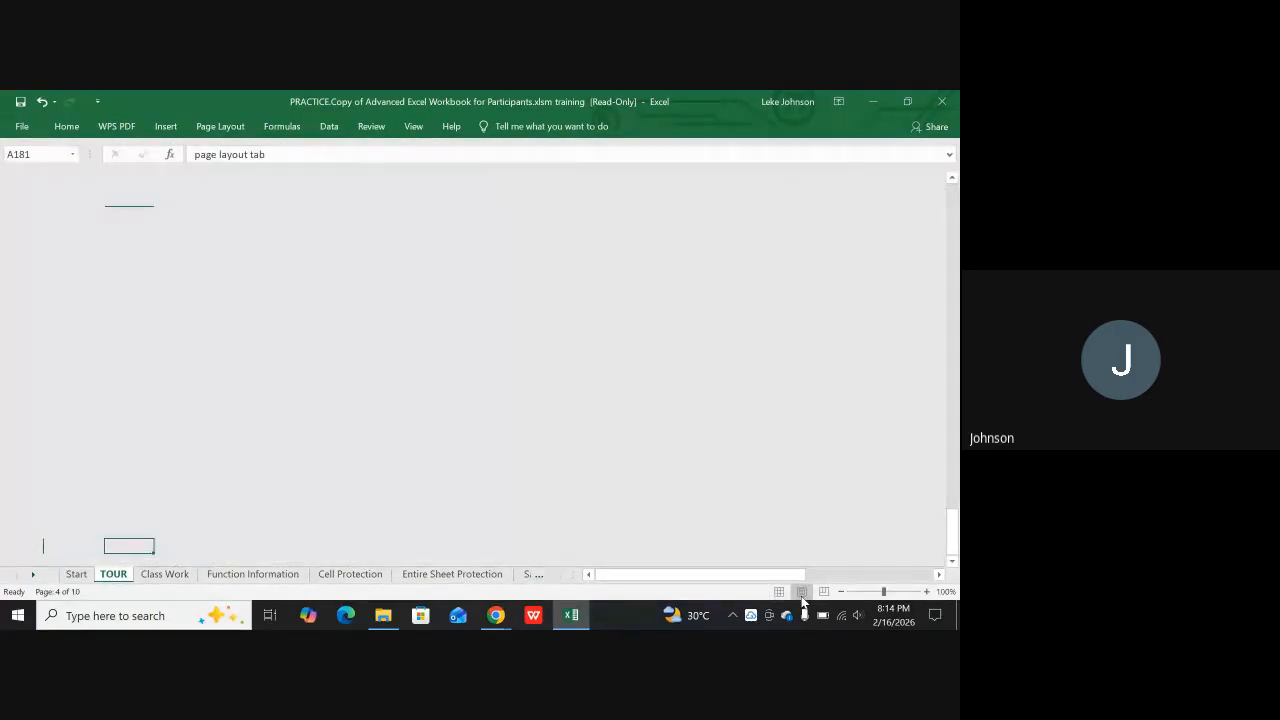
scroll(652, 332, down, 1)
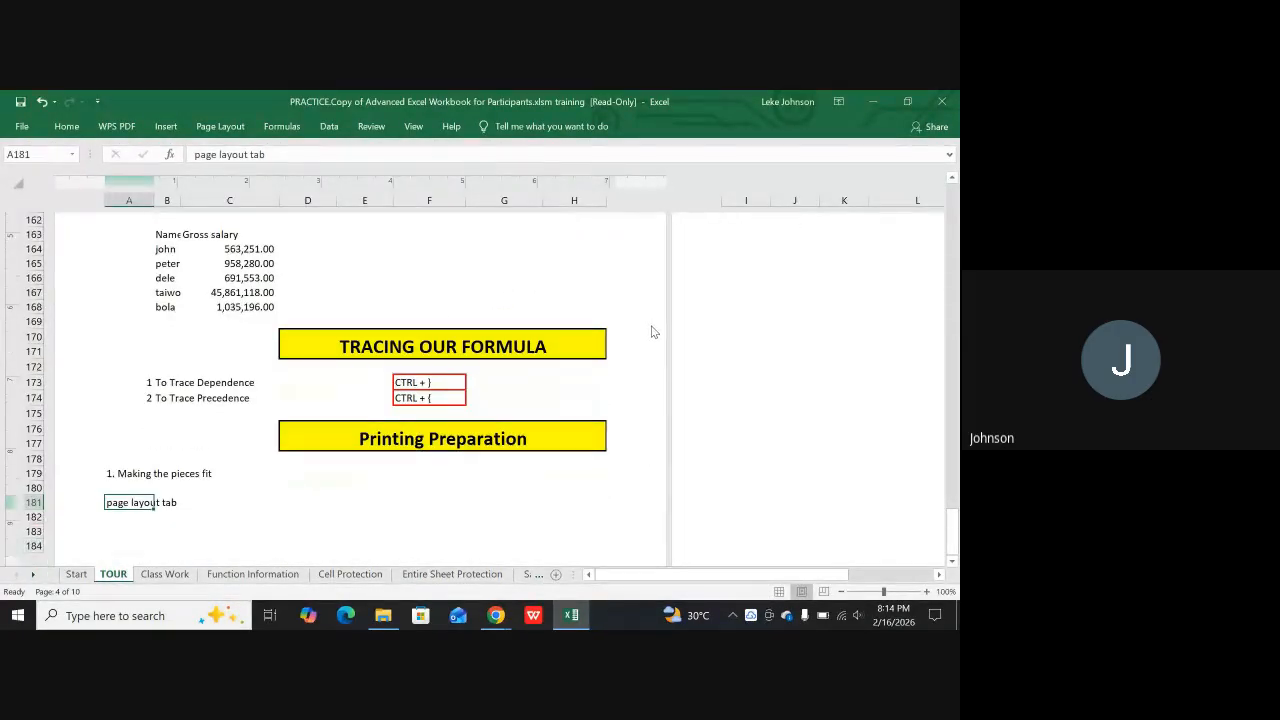
scroll(651, 331, down, 5)
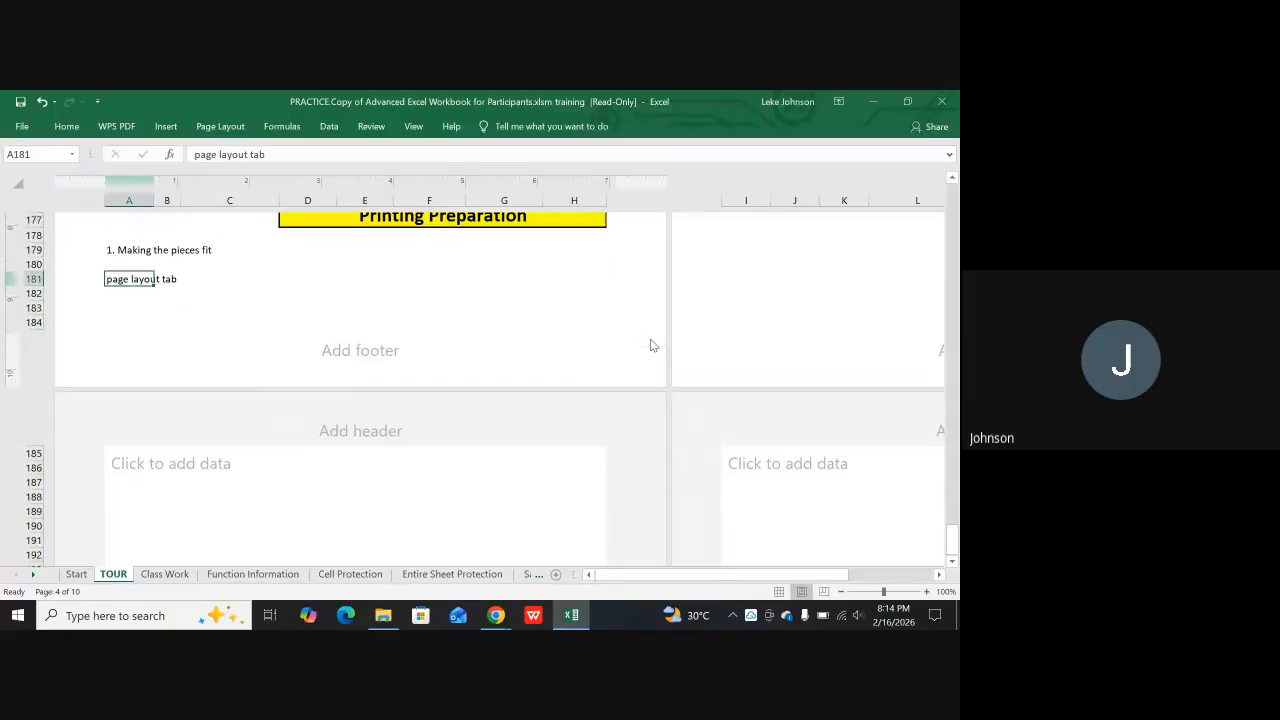
scroll(652, 345, up, 12)
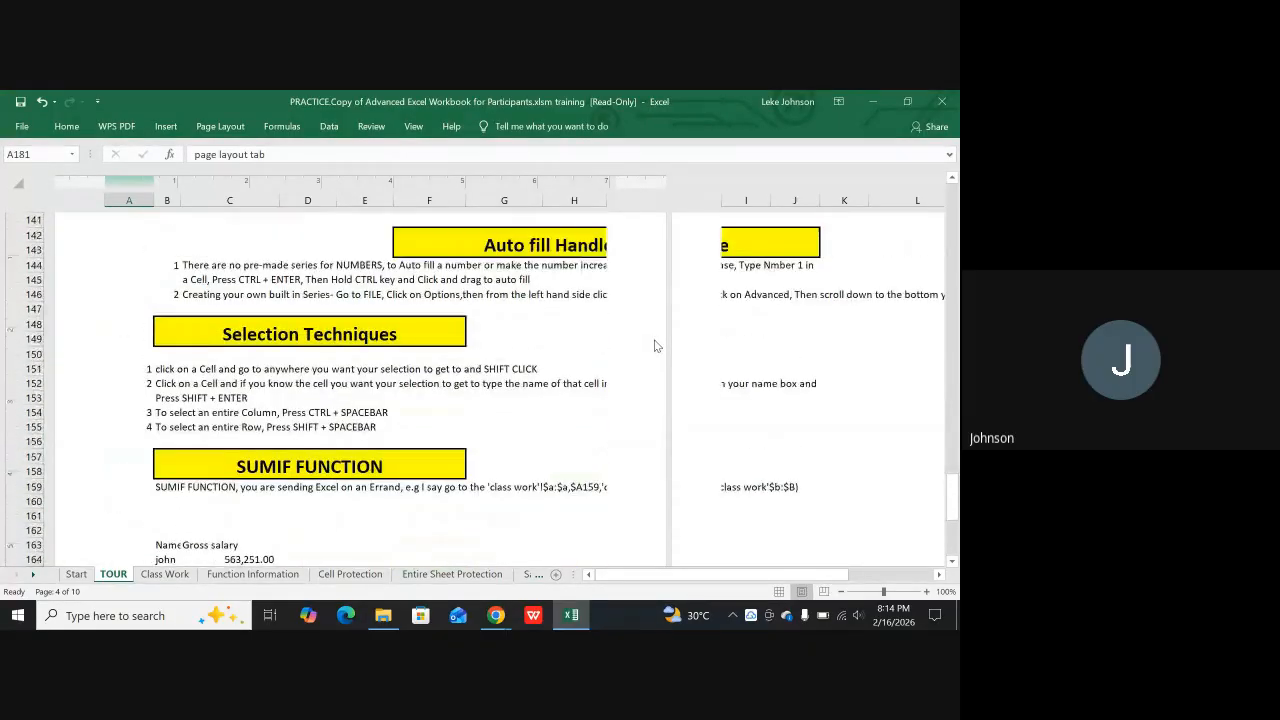
scroll(655, 345, up, 8)
scroll(654, 337, down, 8)
scroll(700, 285, up, 3)
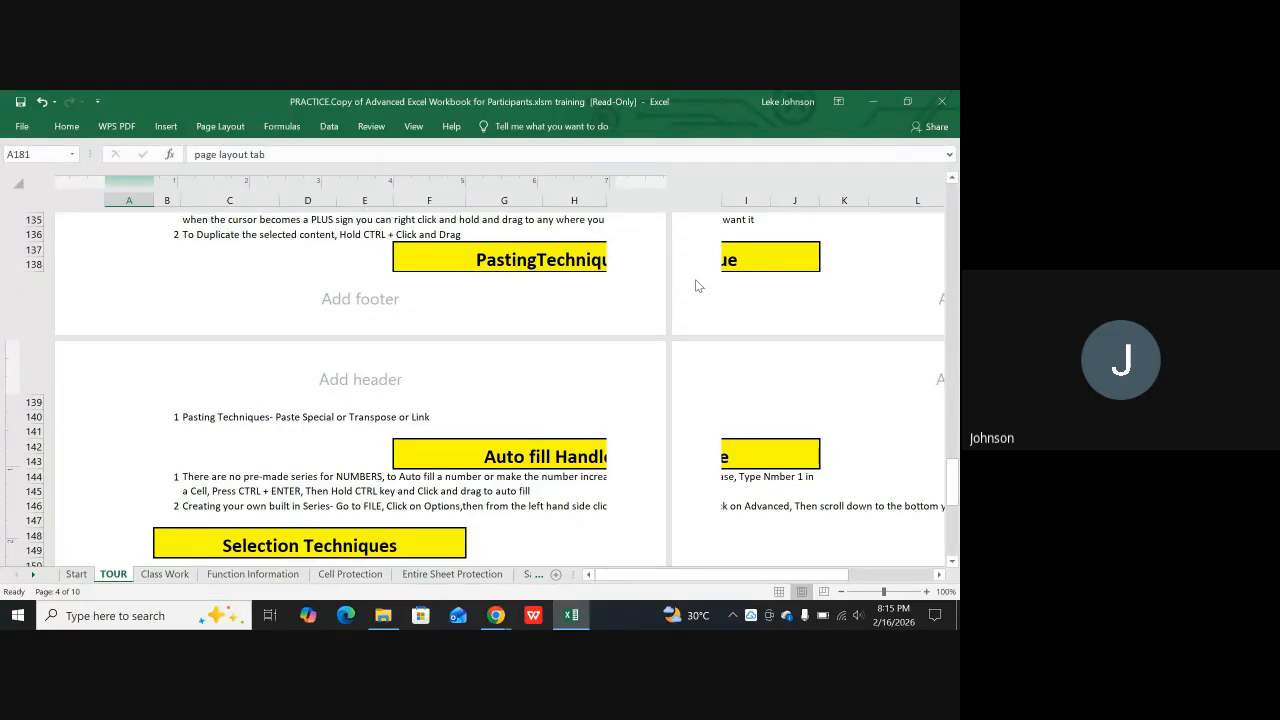
scroll(693, 288, up, 5)
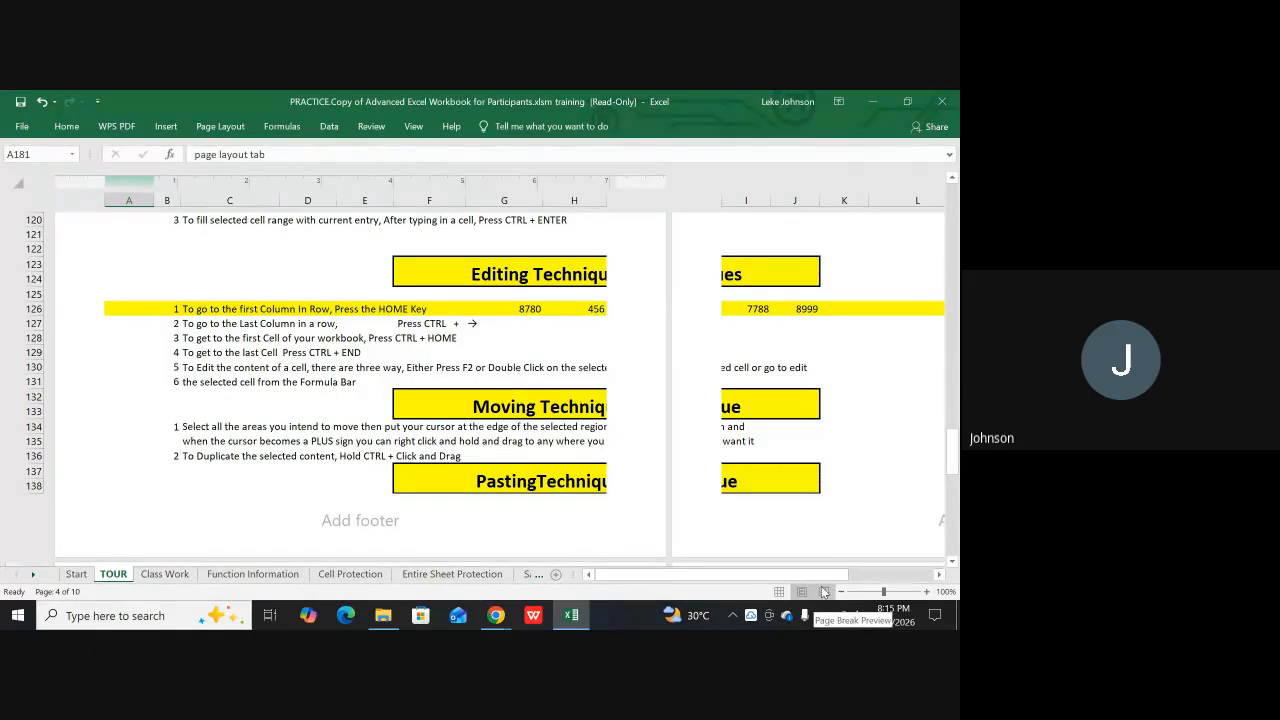
Examine the TOUR sheet's page divisions in Page Break Preview, and return to Normal view
click(824, 591)
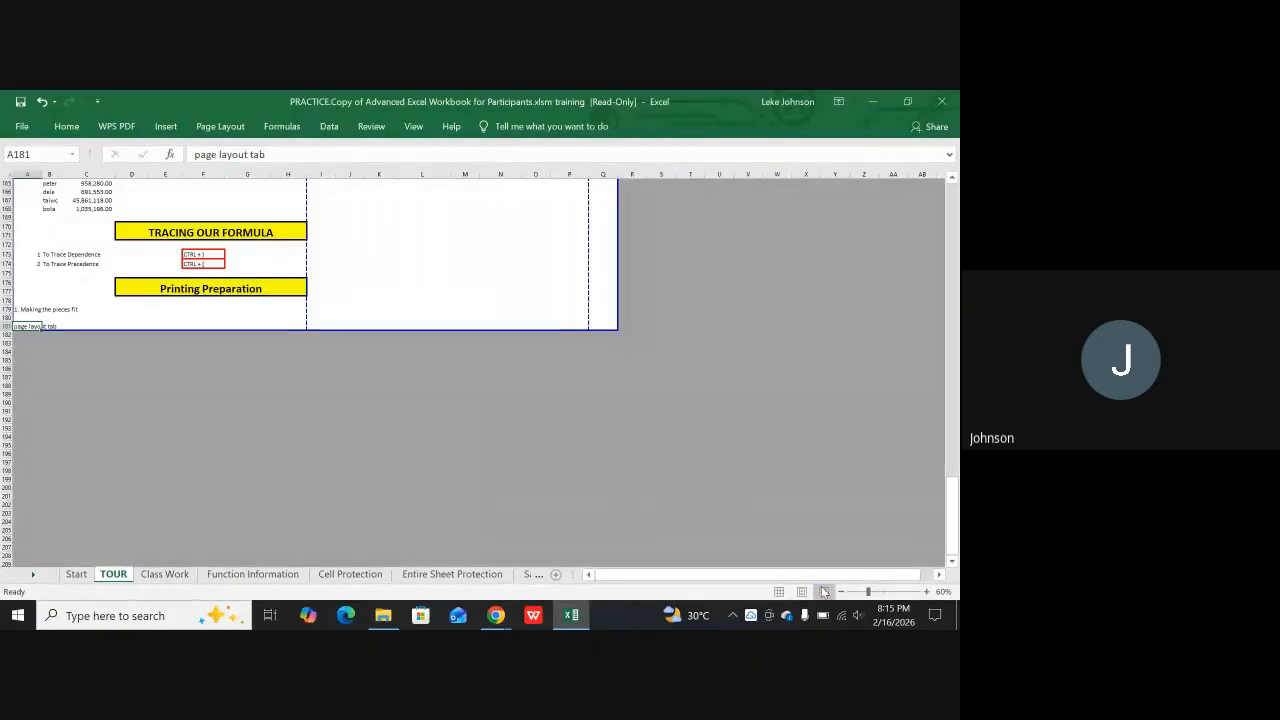
scroll(489, 354, up, 7)
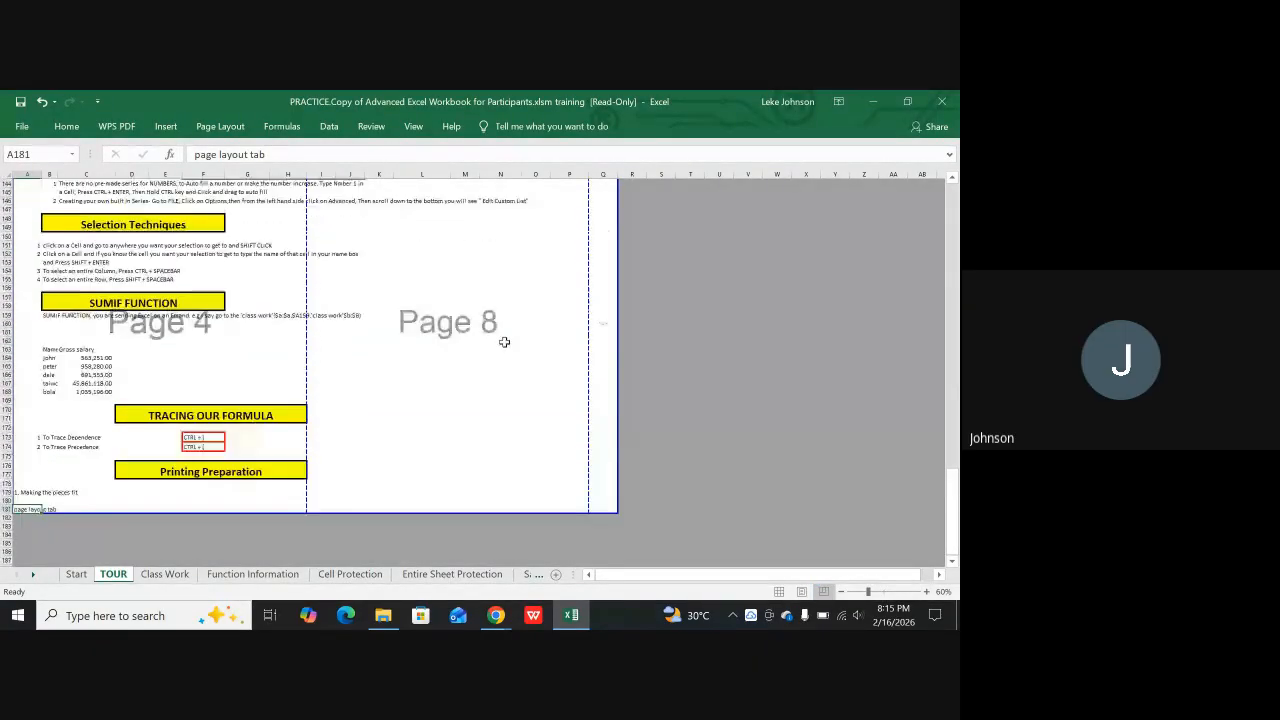
scroll(504, 342, up, 14)
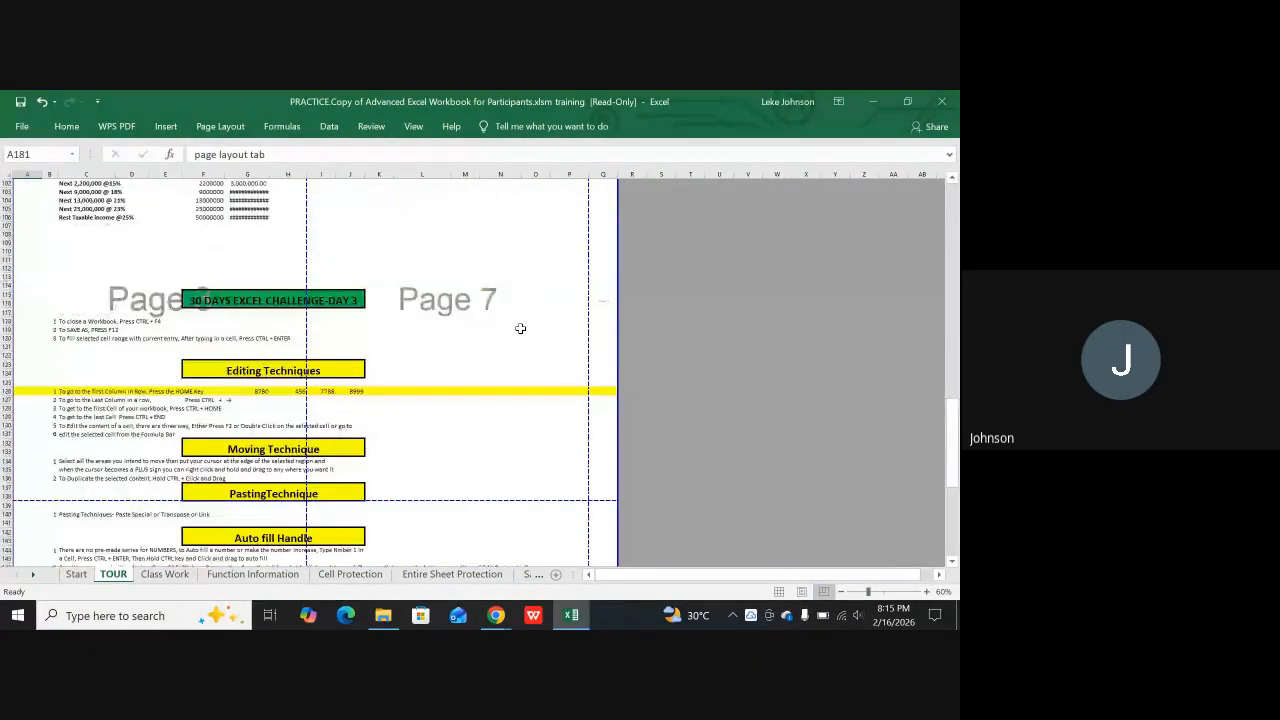
scroll(520, 328, up, 15)
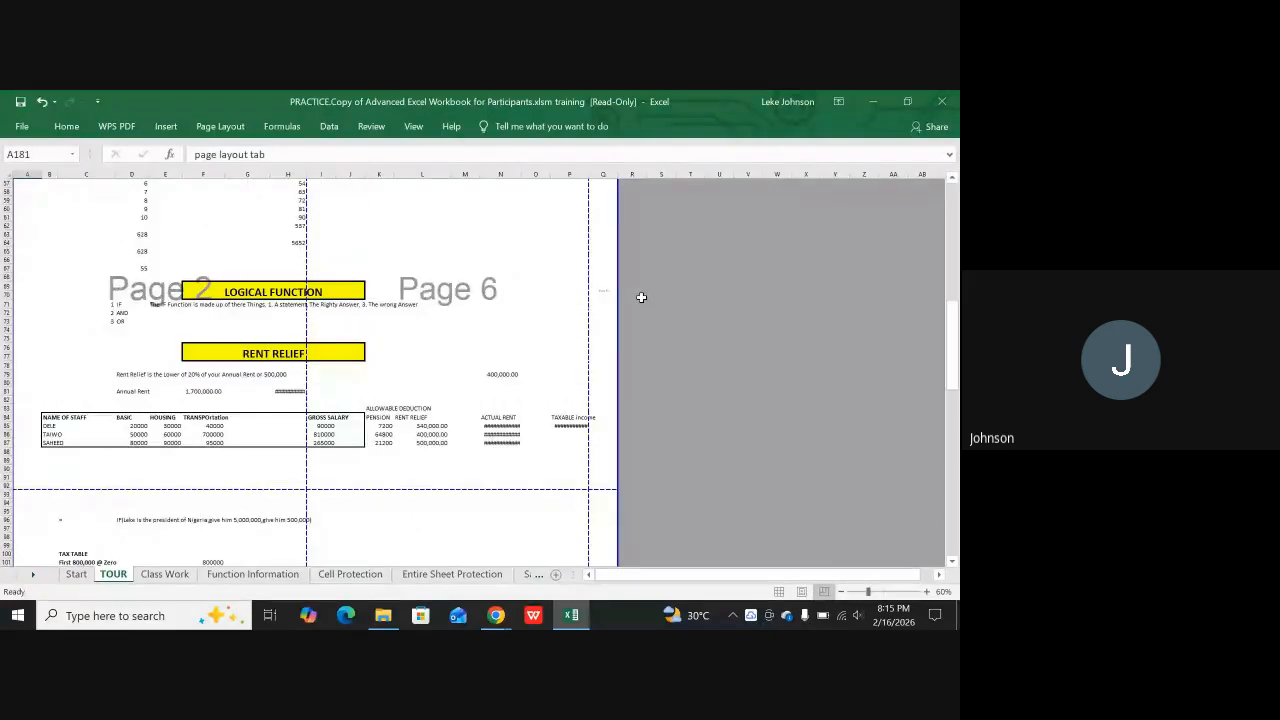
scroll(641, 297, up, 6)
scroll(666, 288, down, 12)
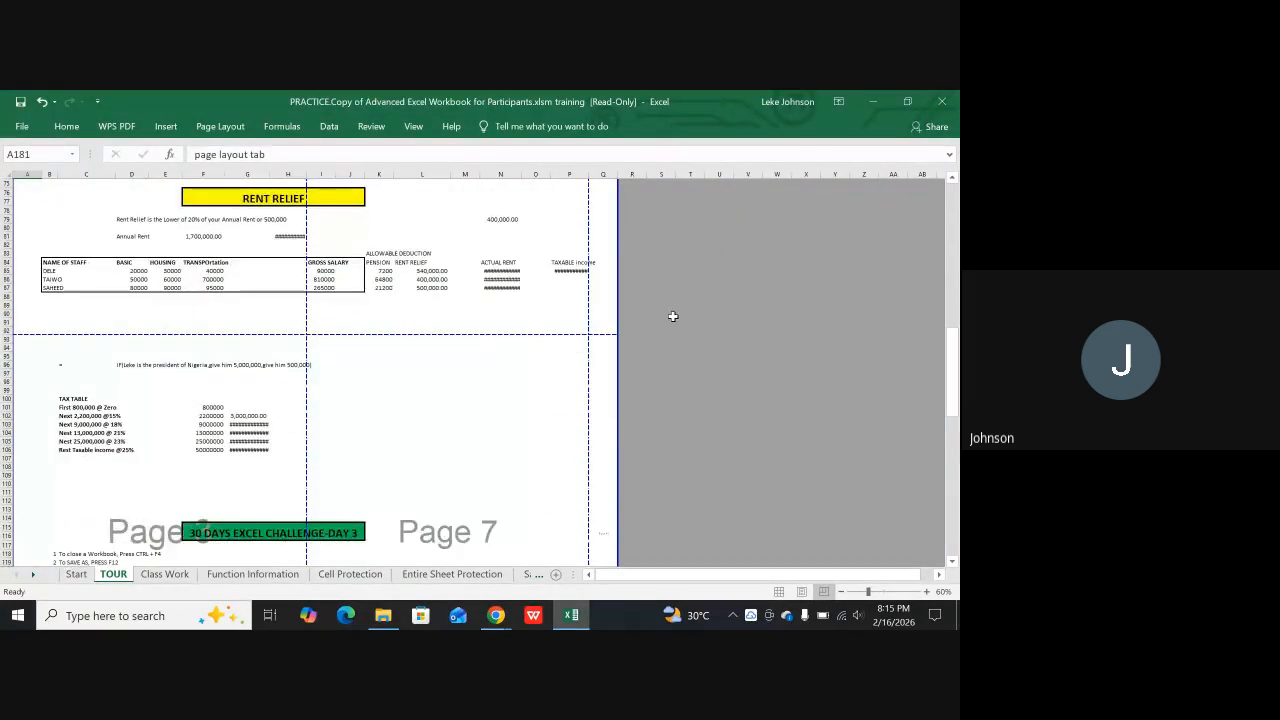
scroll(670, 320, down, 20)
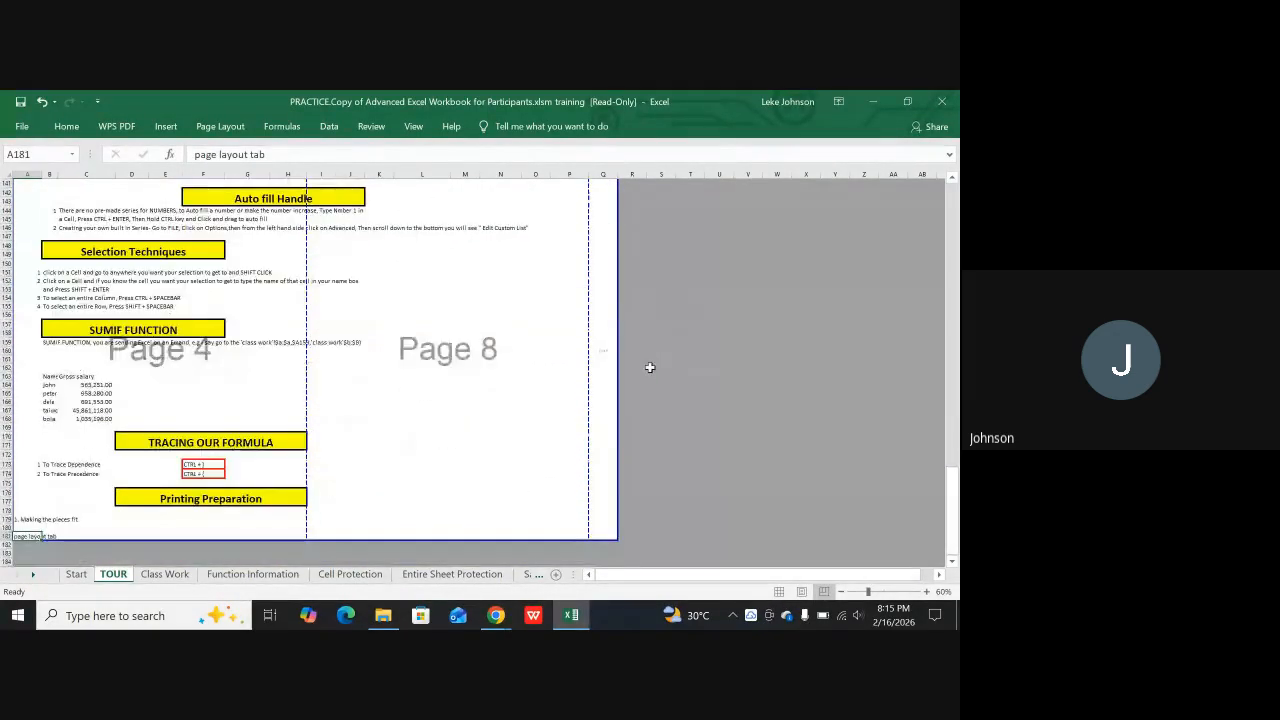
scroll(648, 370, down, 7)
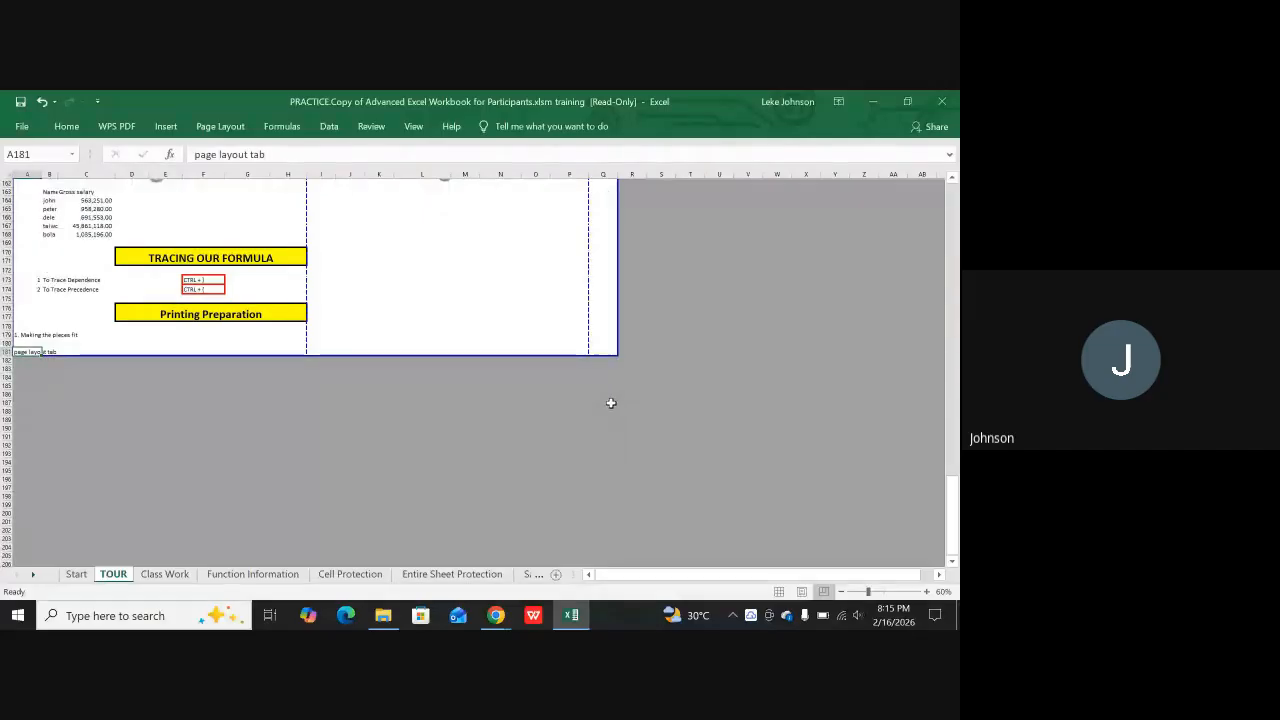
click(779, 592)
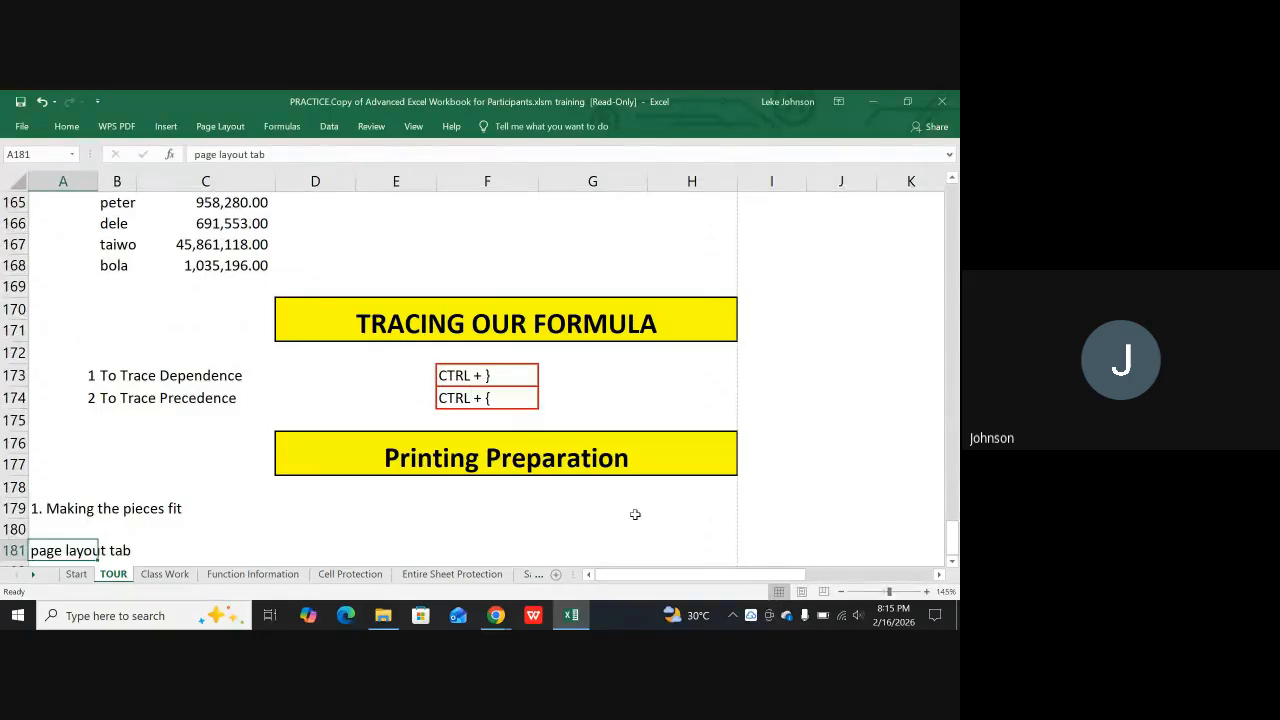
Turn off the on-screen display of gridlines and of row and column headings for the TOUR sheet
scroll(220, 360, up, 2)
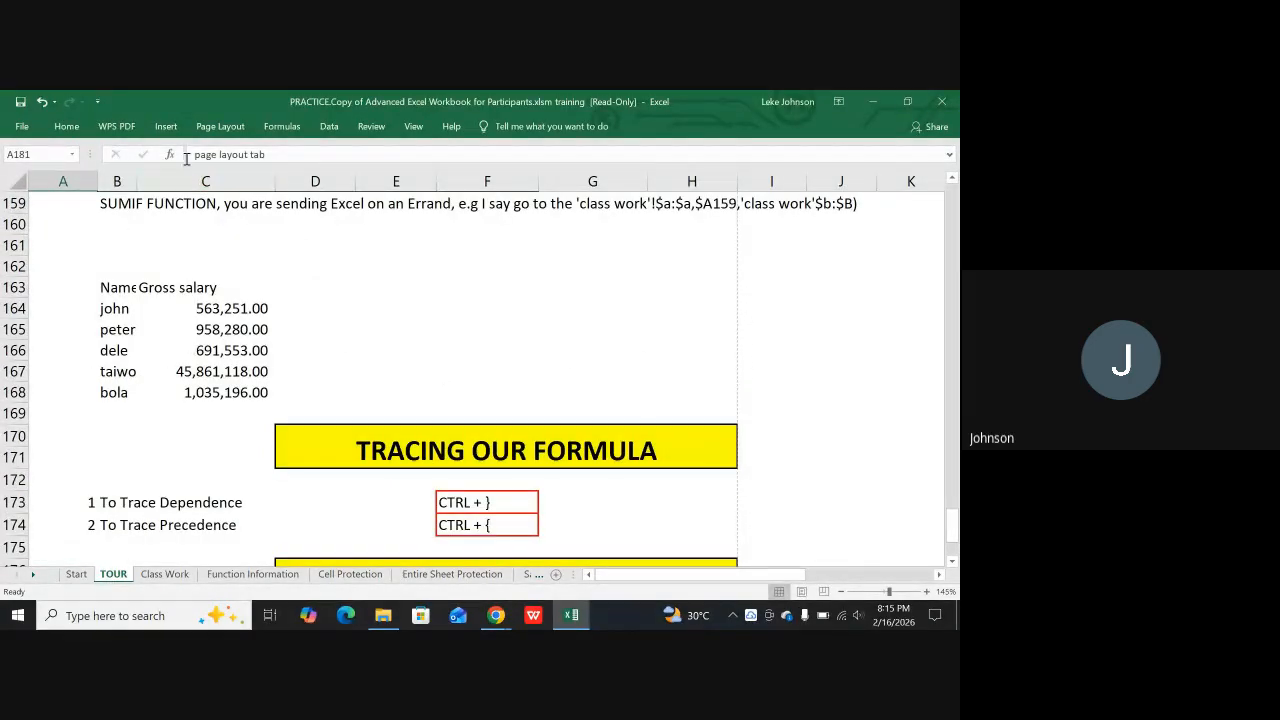
click(221, 127)
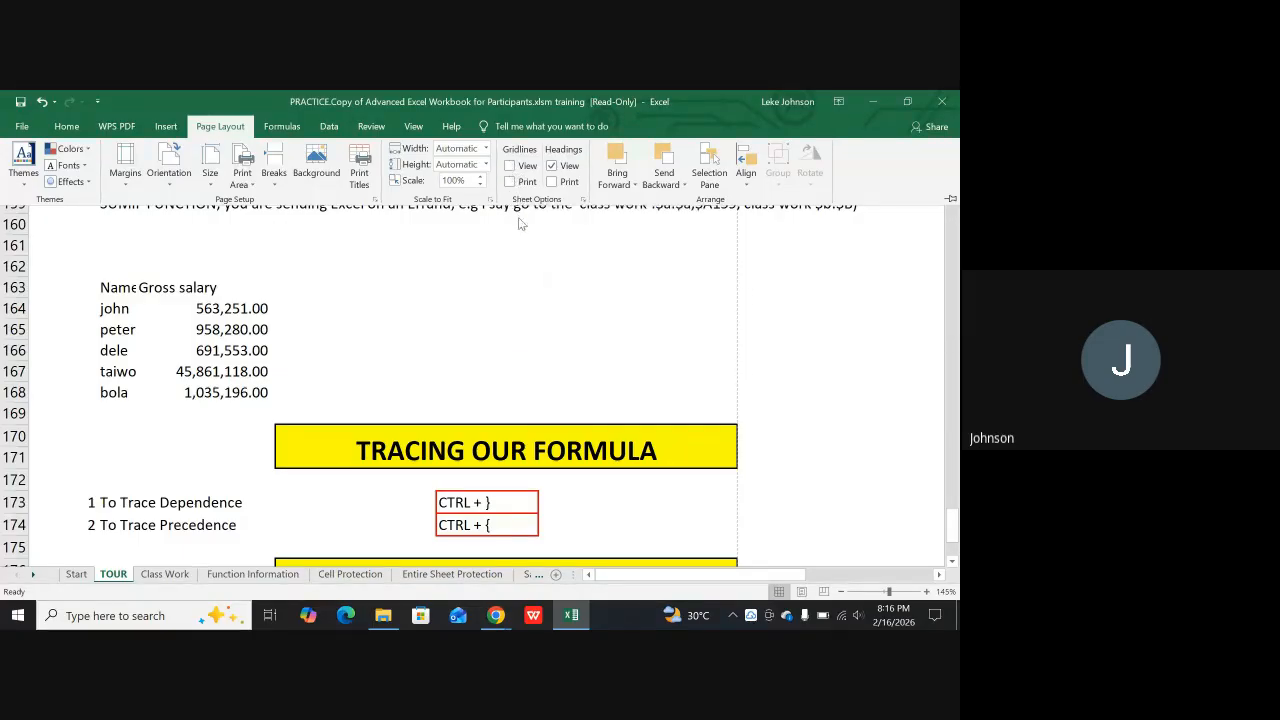
click(532, 260)
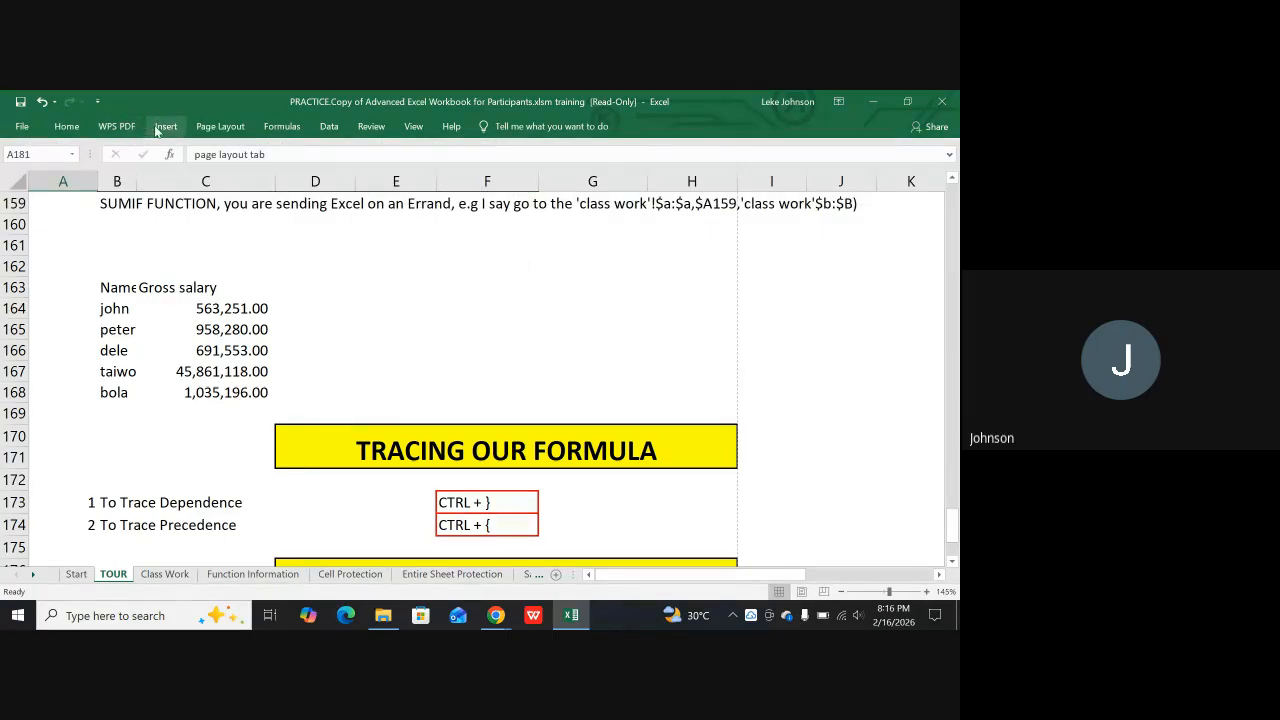
click(222, 128)
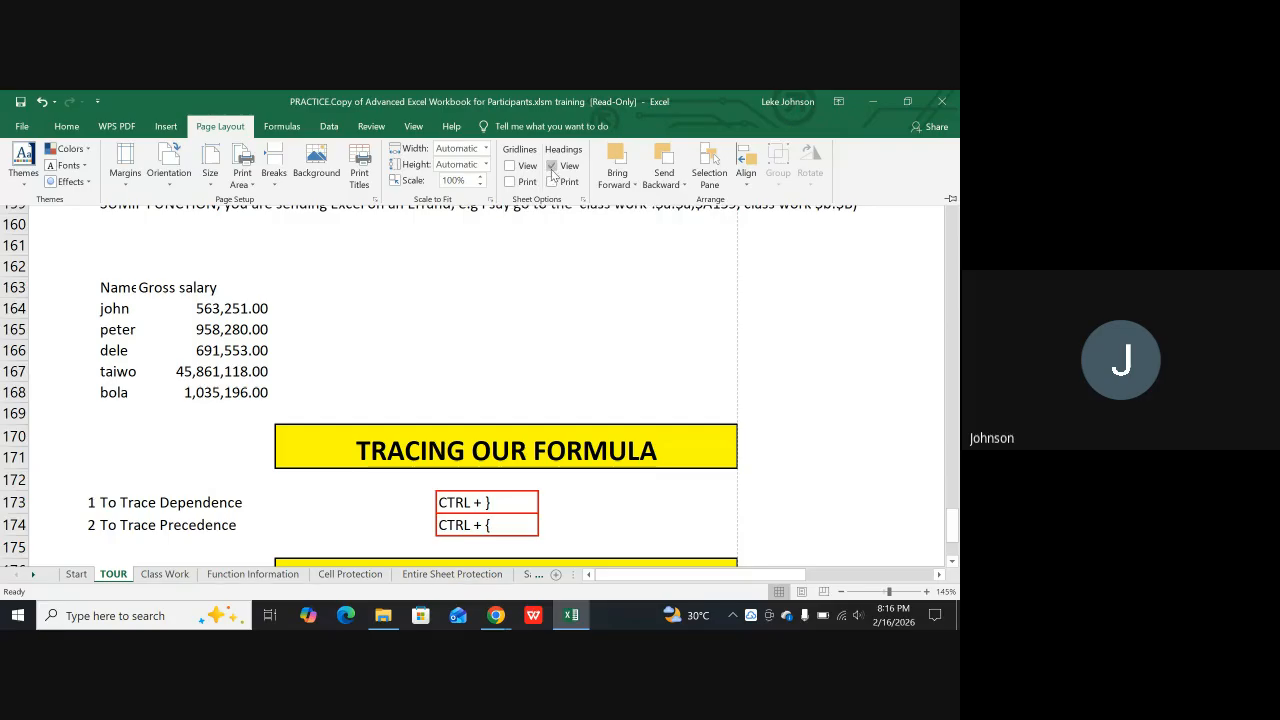
click(551, 166)
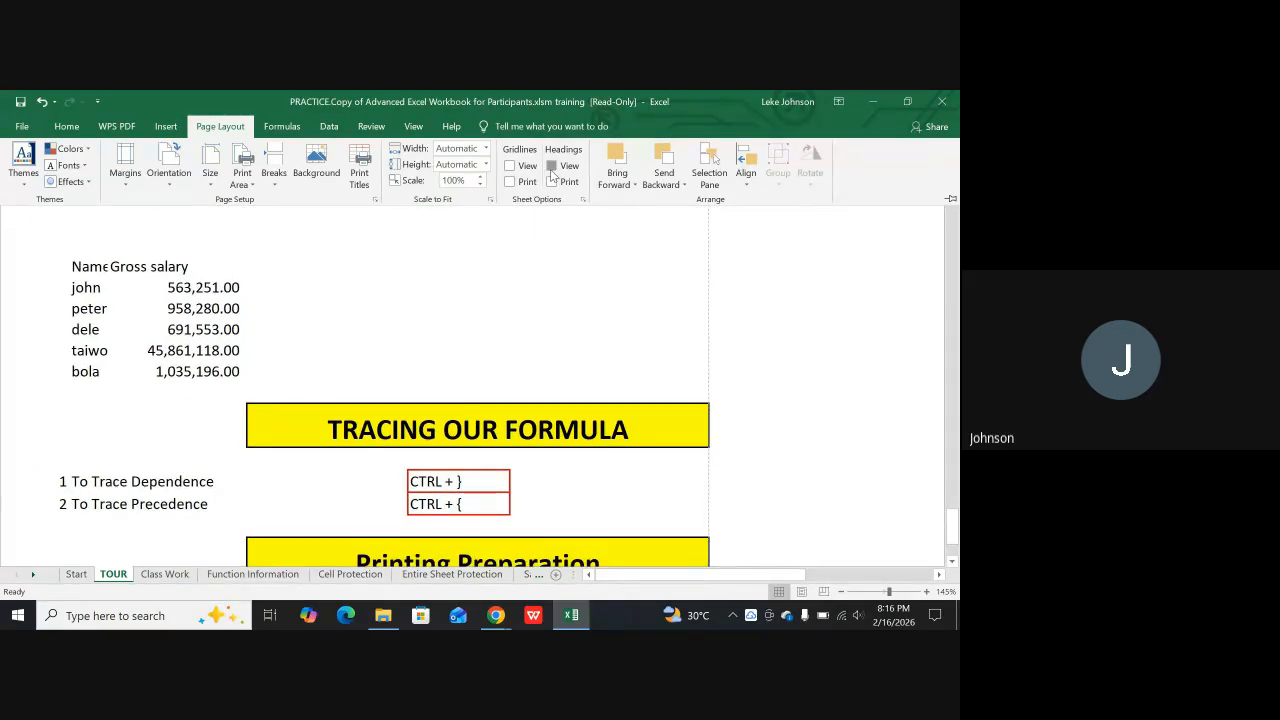
Restore the on-screen display of row and column headings and of gridlines on the TOUR sheet
click(551, 168)
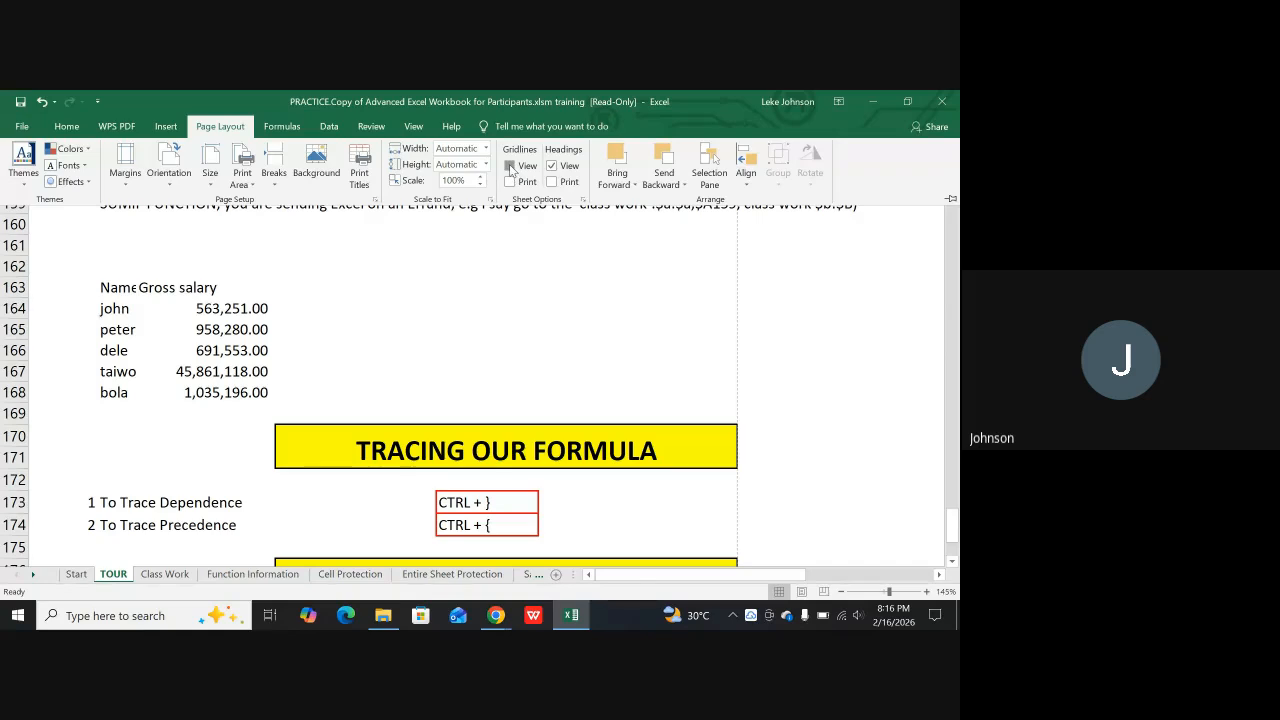
click(510, 166)
scroll(727, 369, down, 7)
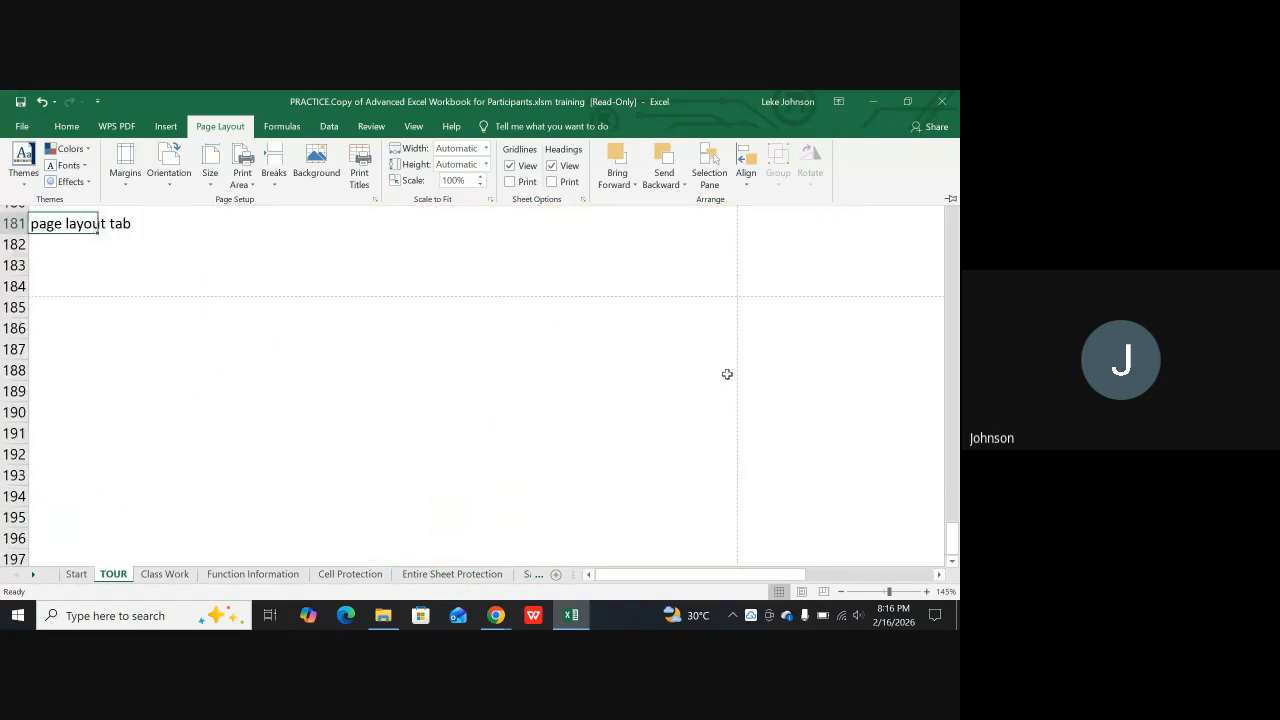
scroll(727, 369, up, 1)
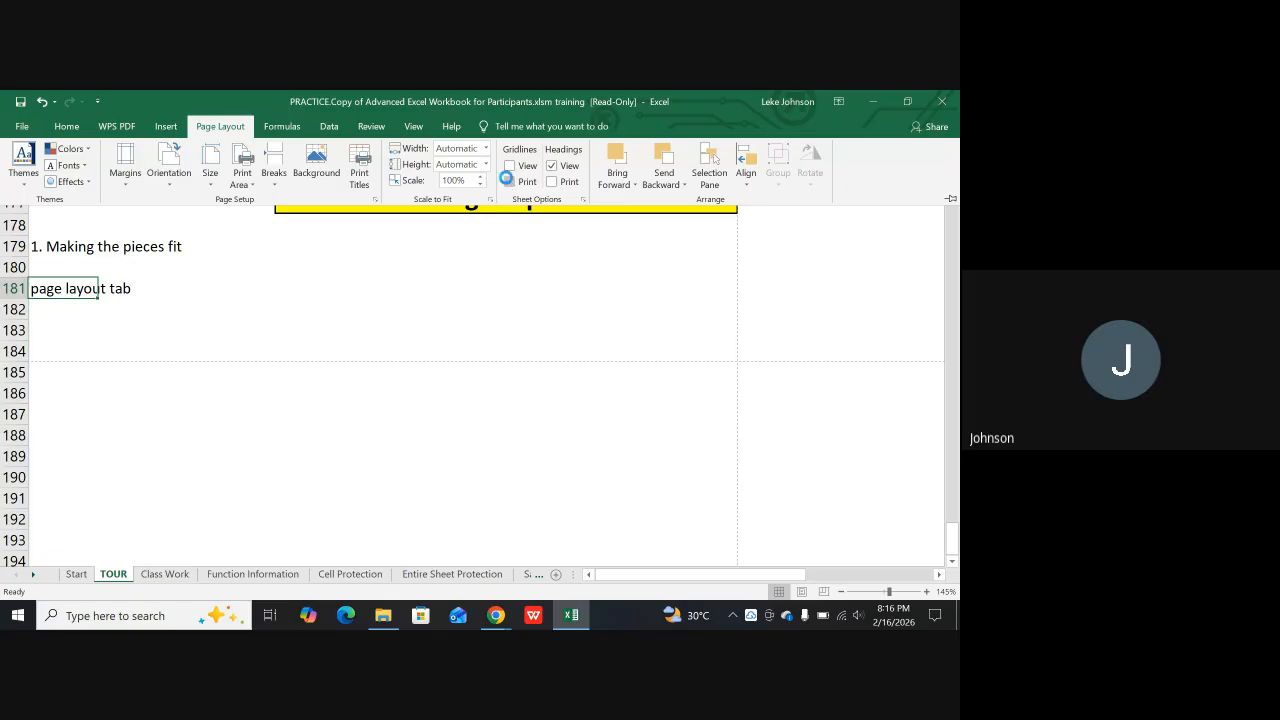
Hide the TOUR sheet's on-screen gridlines, and try the gridline printing option before leaving it off
click(510, 181)
click(510, 166)
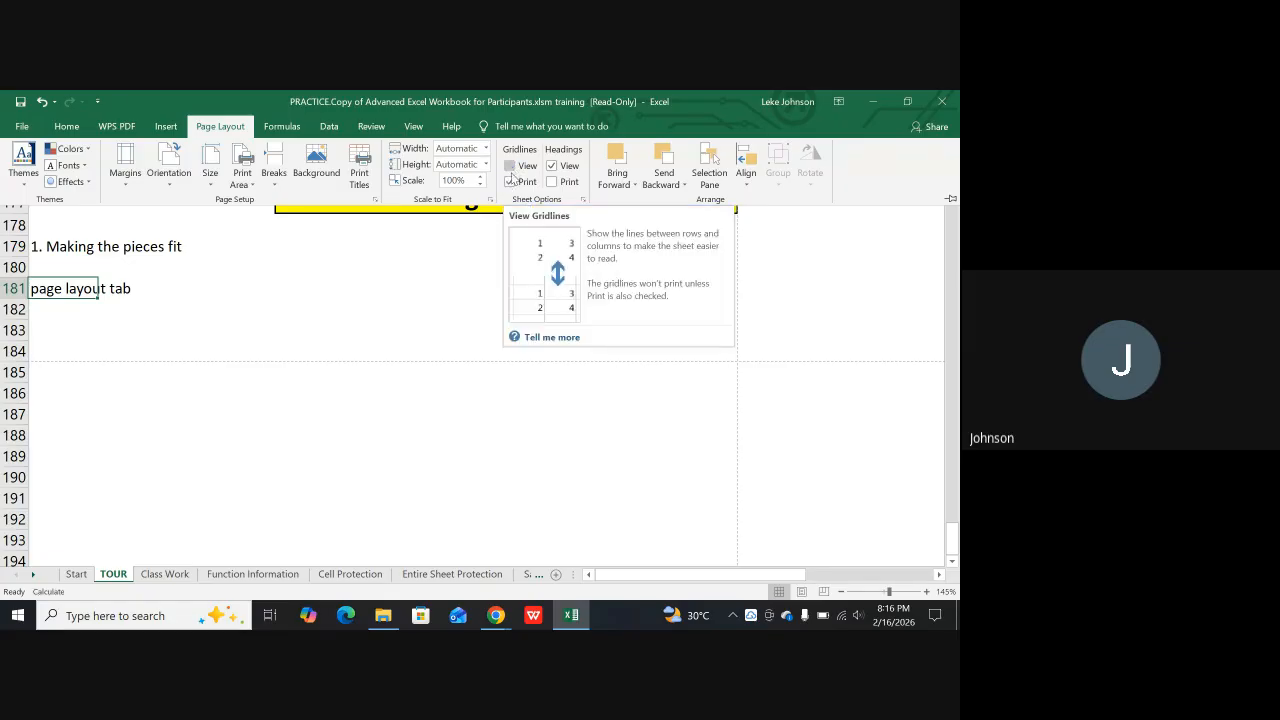
click(510, 185)
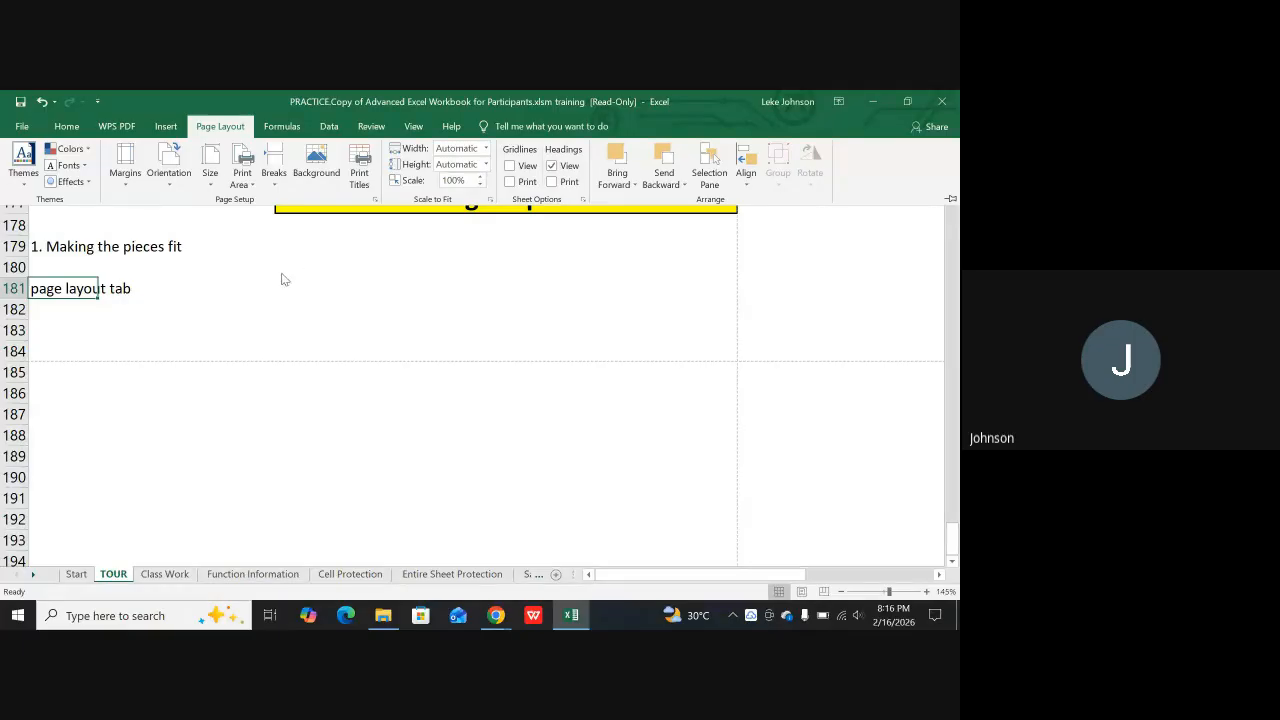
Save the read-only workbook to the Desktop as a macro-enabled copy under the suggested "Copy of PRACTICE..." name, and dismiss the Received Files notification
key(ctrl+s)
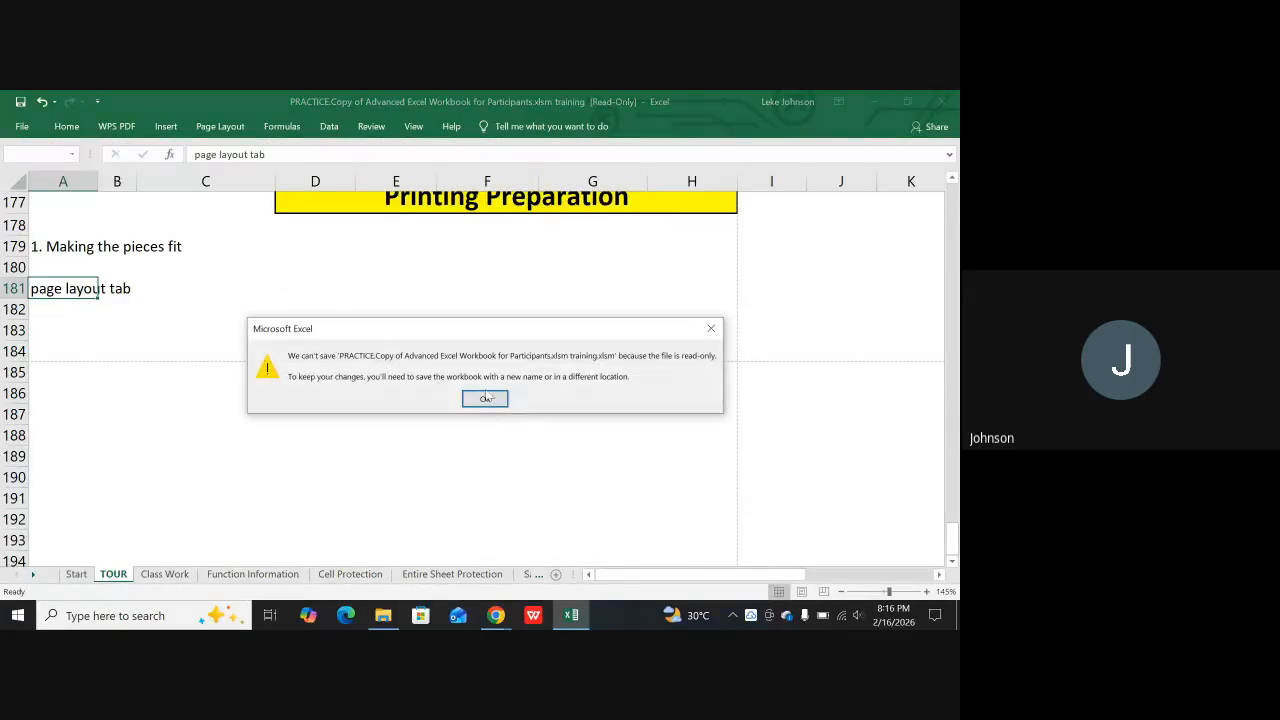
click(486, 398)
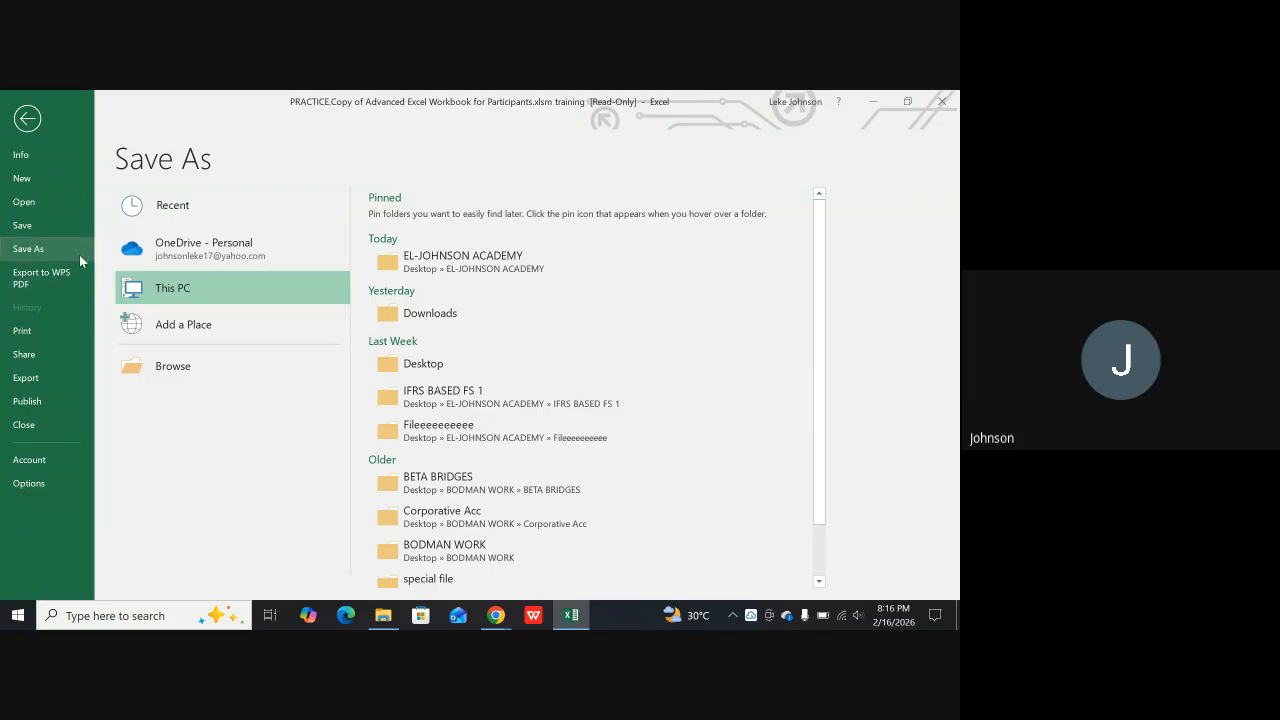
click(175, 368)
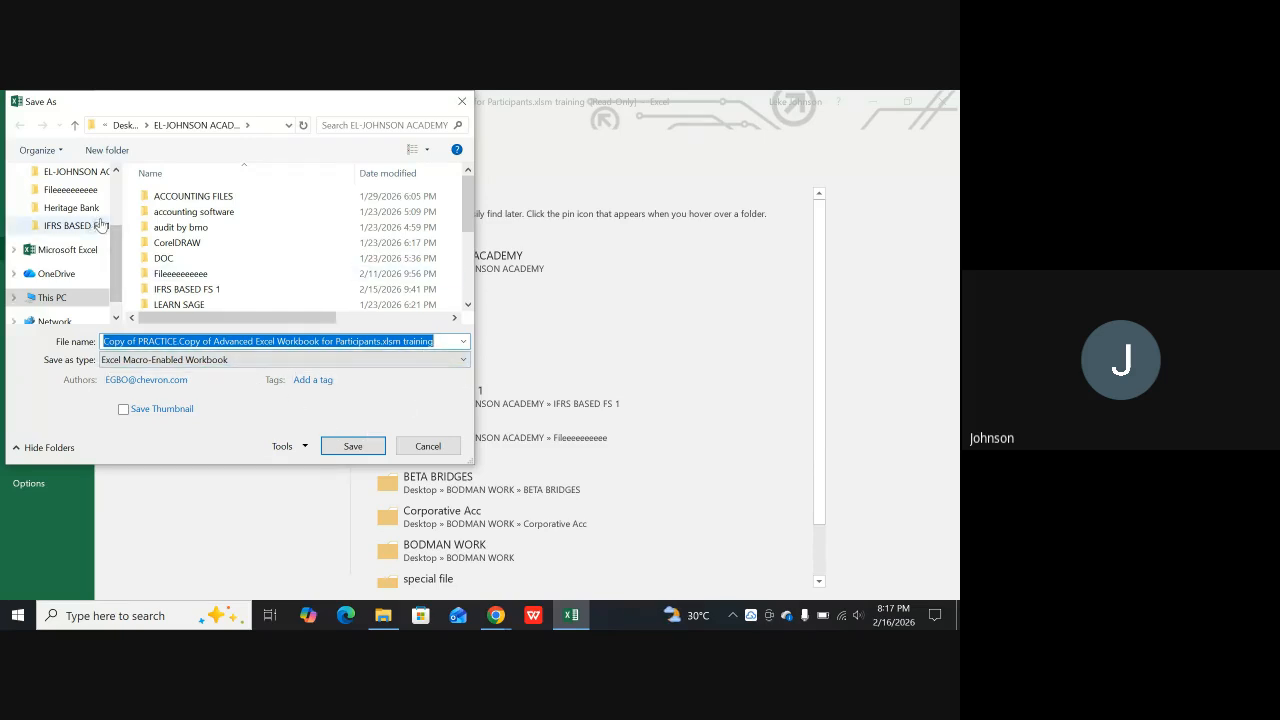
scroll(110, 215, up, 3)
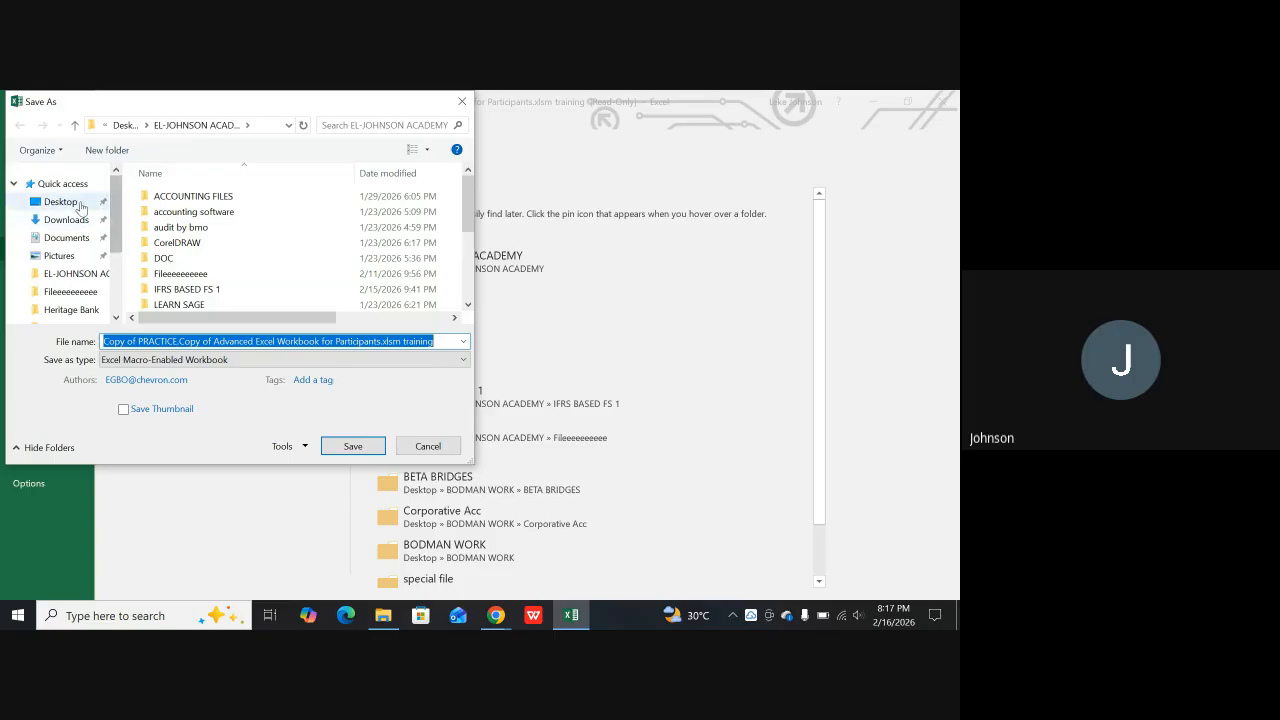
click(79, 203)
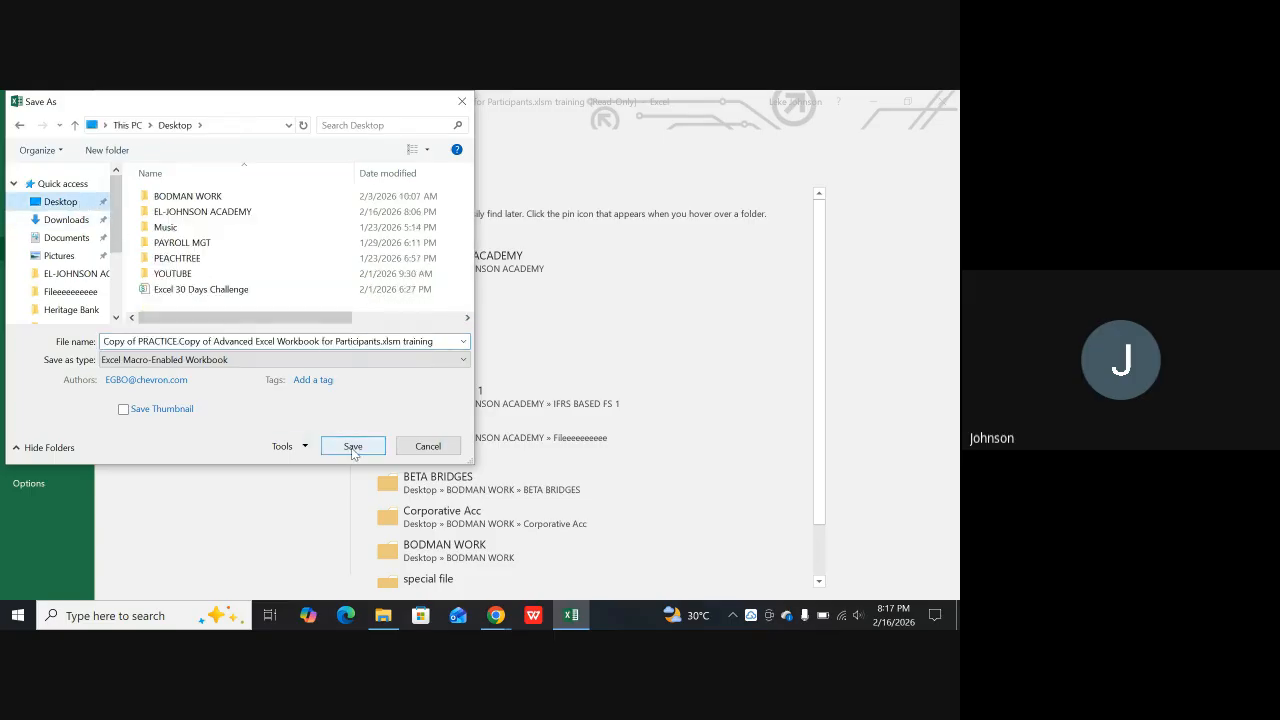
click(353, 447)
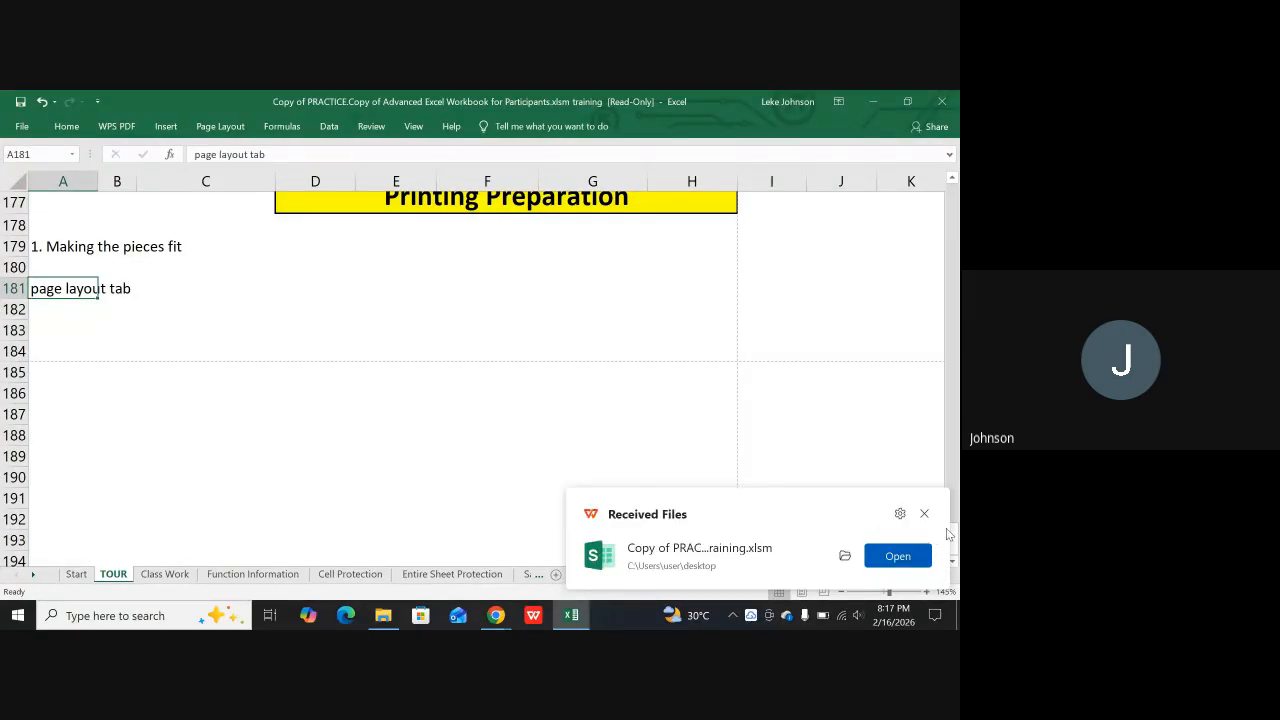
click(924, 513)
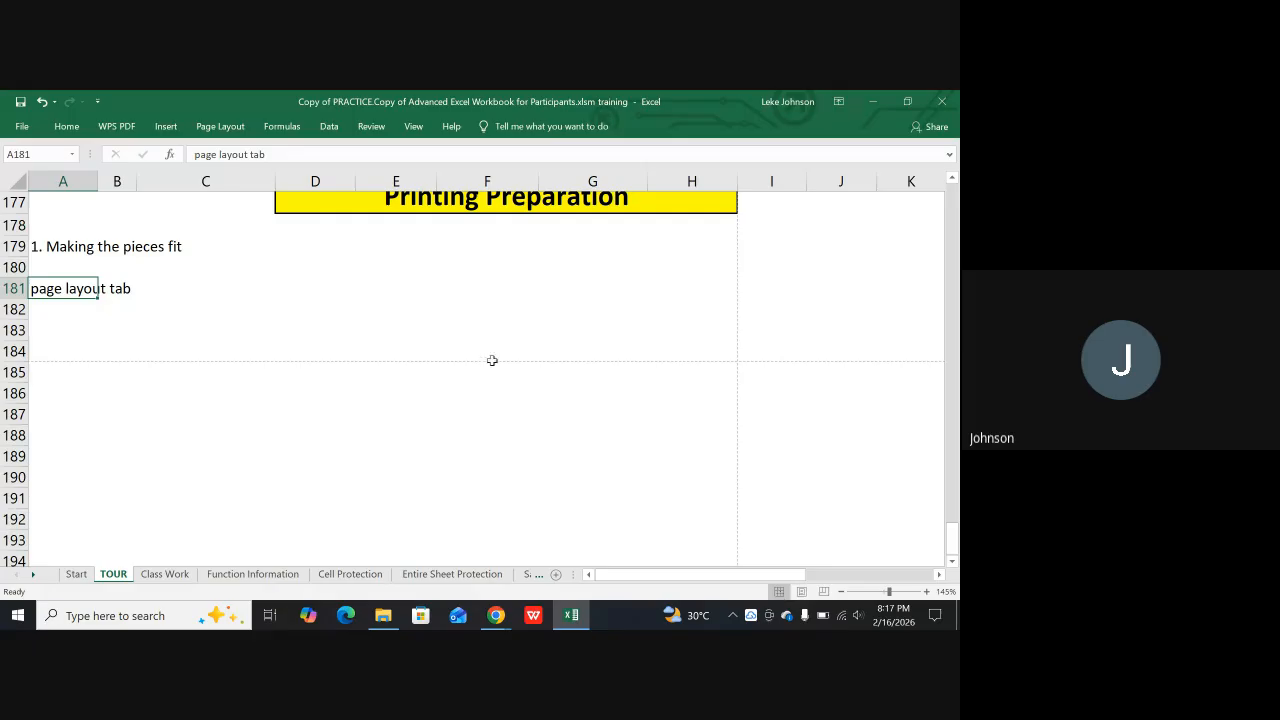
Display the TOUR sheet in Page Layout view and examine where headings and text split between pages
scroll(412, 282, up, 13)
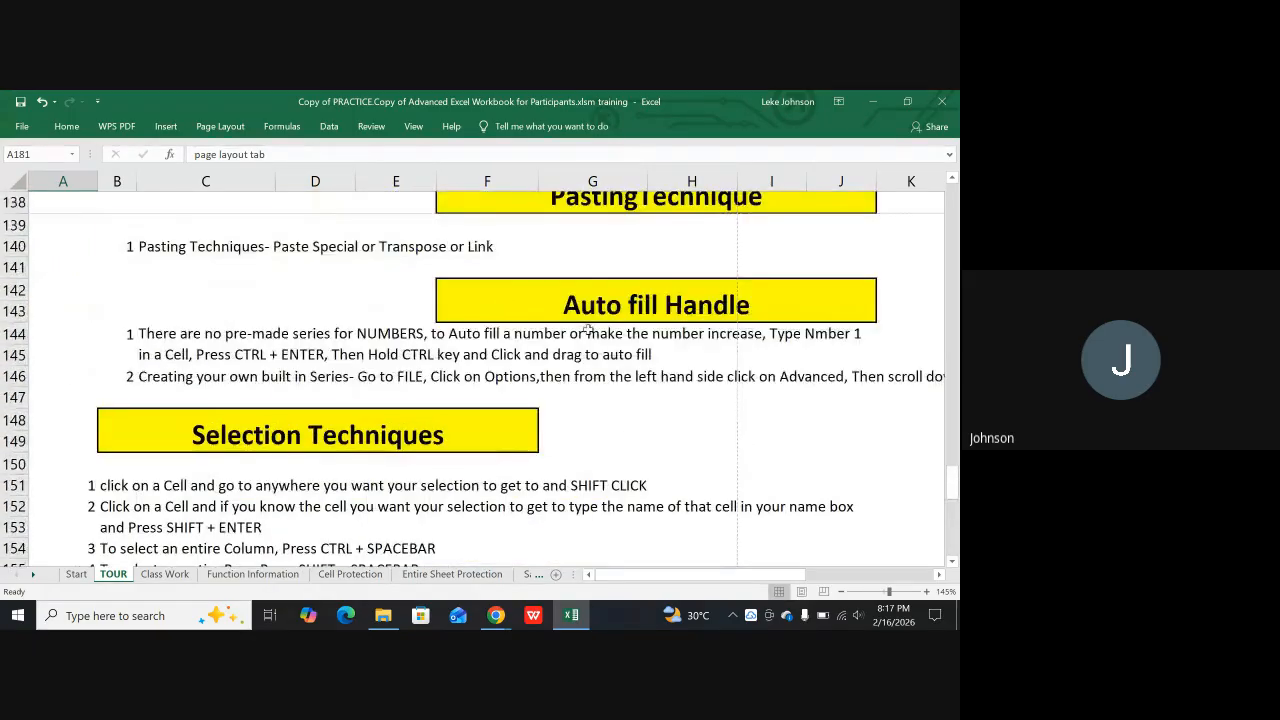
scroll(590, 333, down, 3)
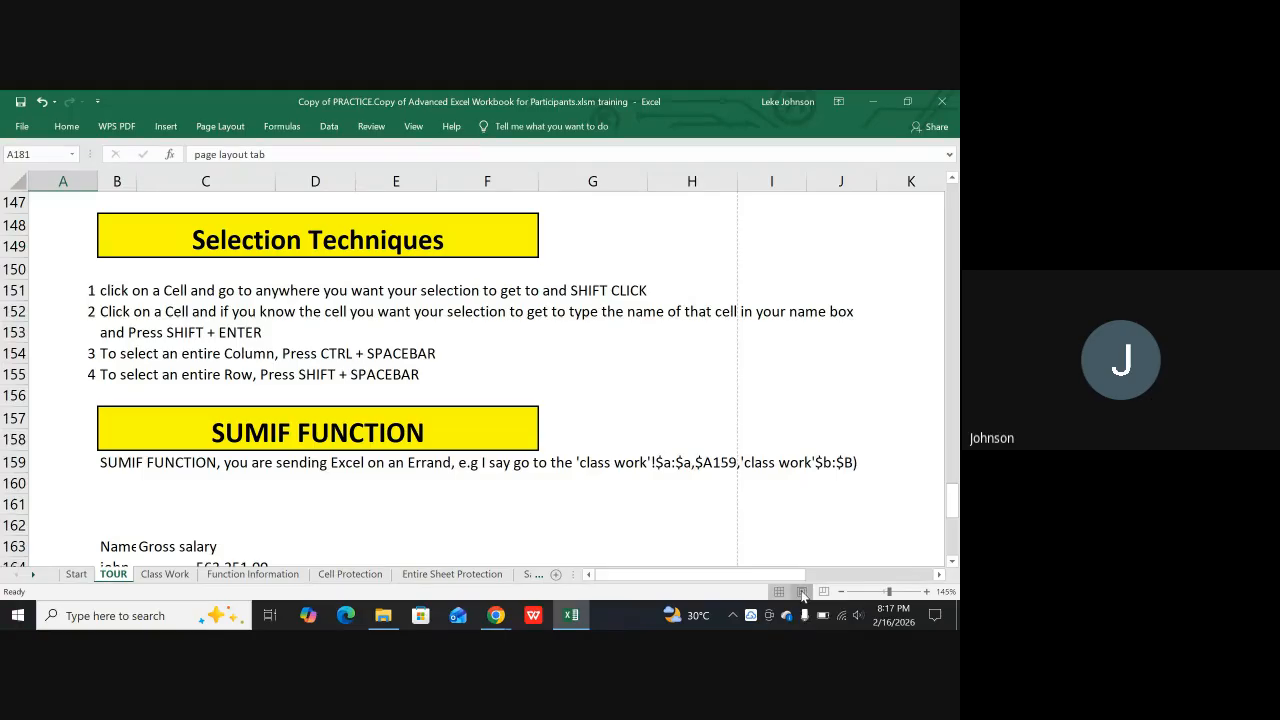
click(802, 594)
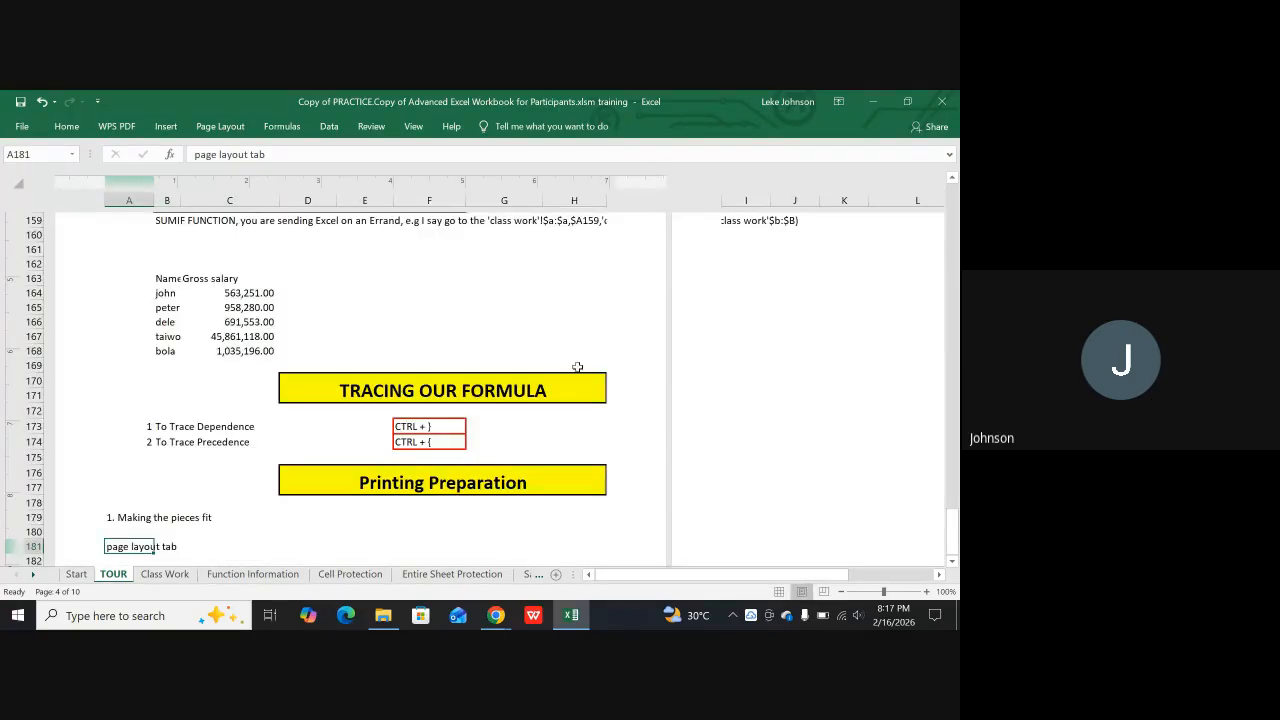
scroll(499, 350, up, 7)
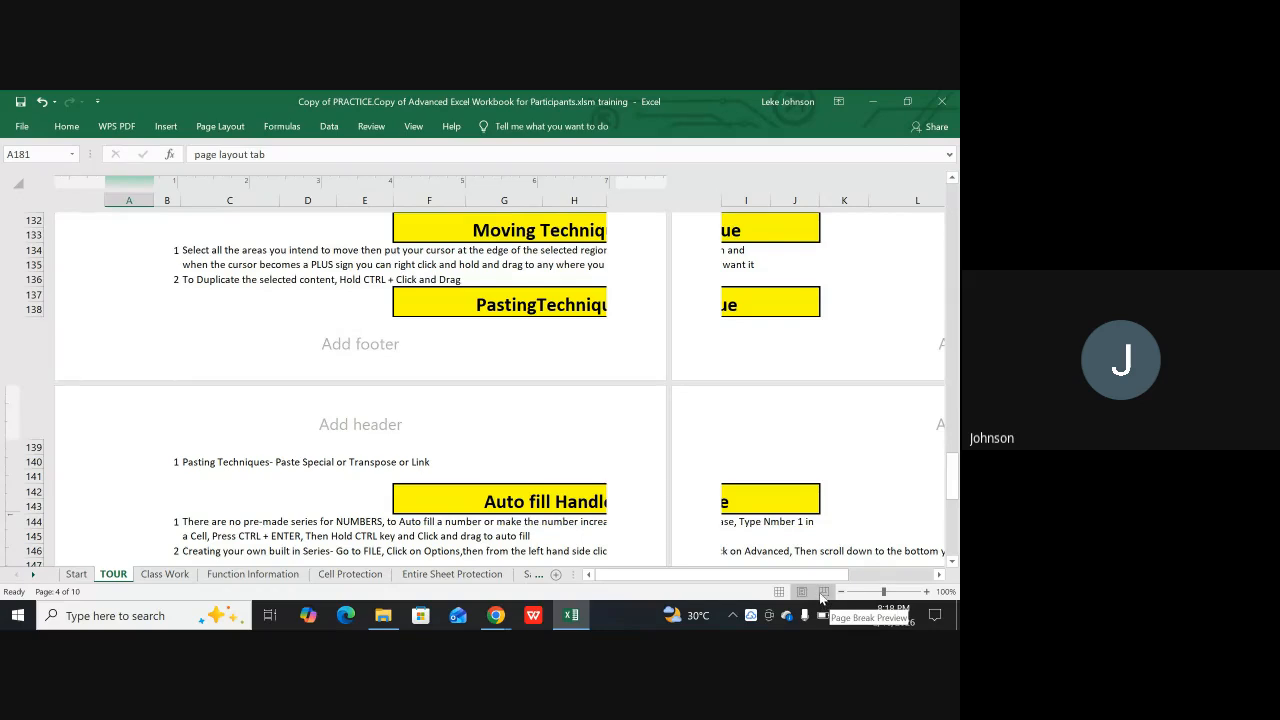
Examine the TOUR sheet's numbered pages and break lines in Page Break Preview up to Page 1, and return to Normal view
click(823, 592)
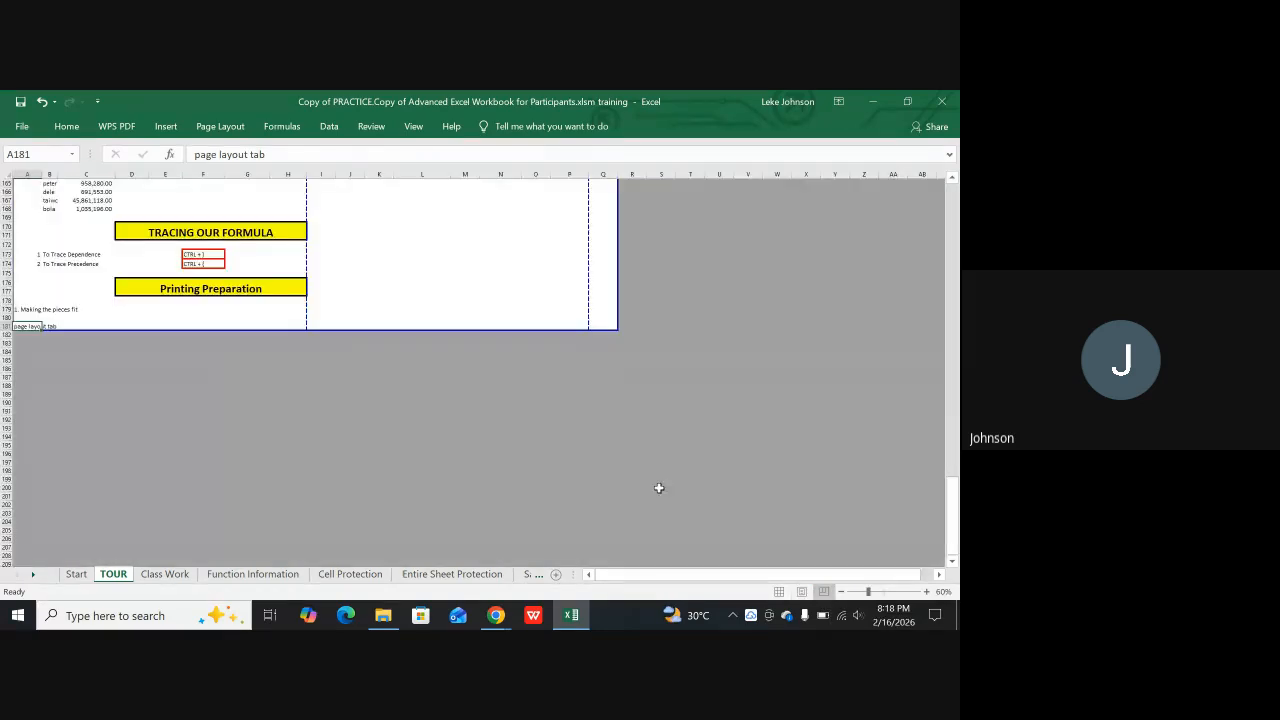
scroll(400, 420, up, 15)
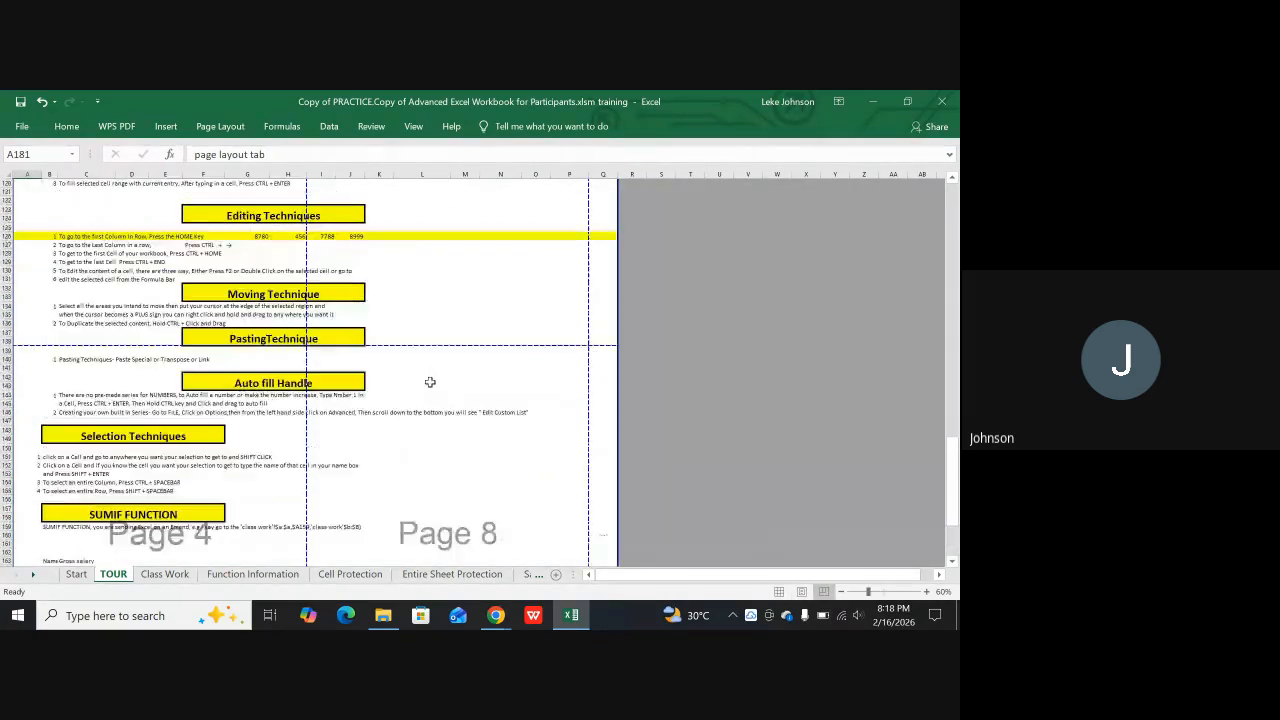
scroll(430, 382, up, 10)
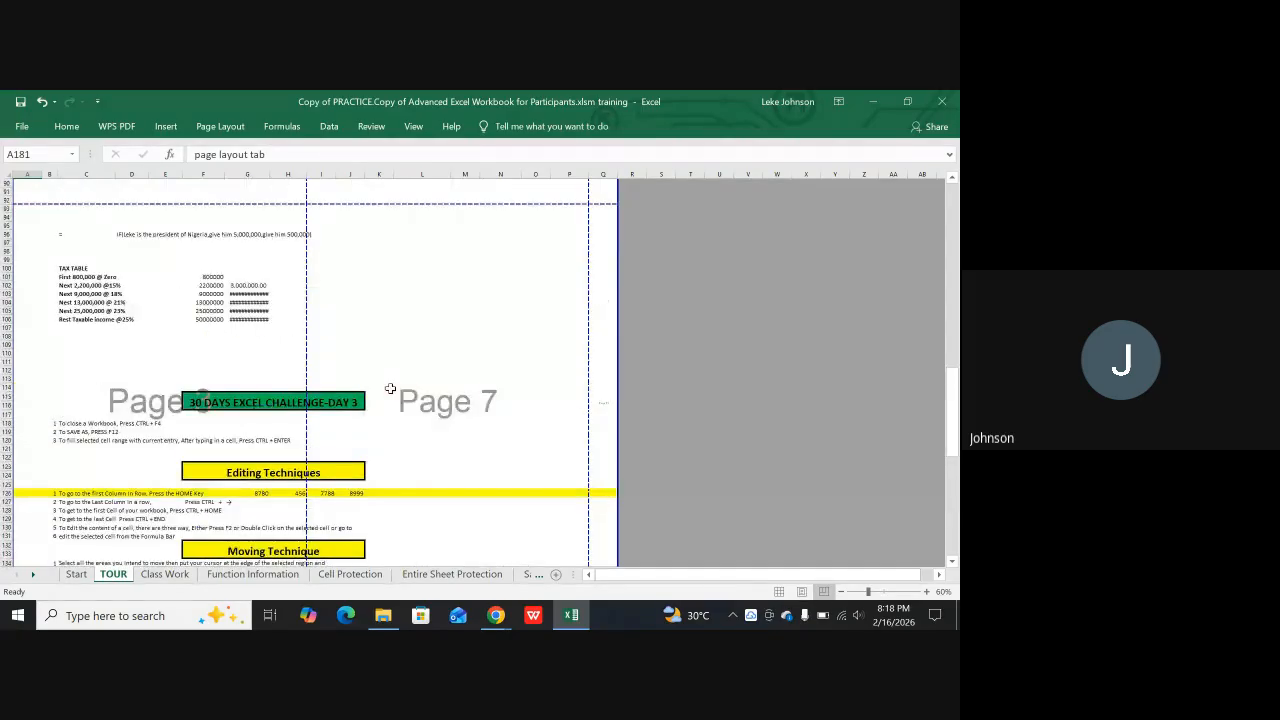
scroll(390, 388, up, 12)
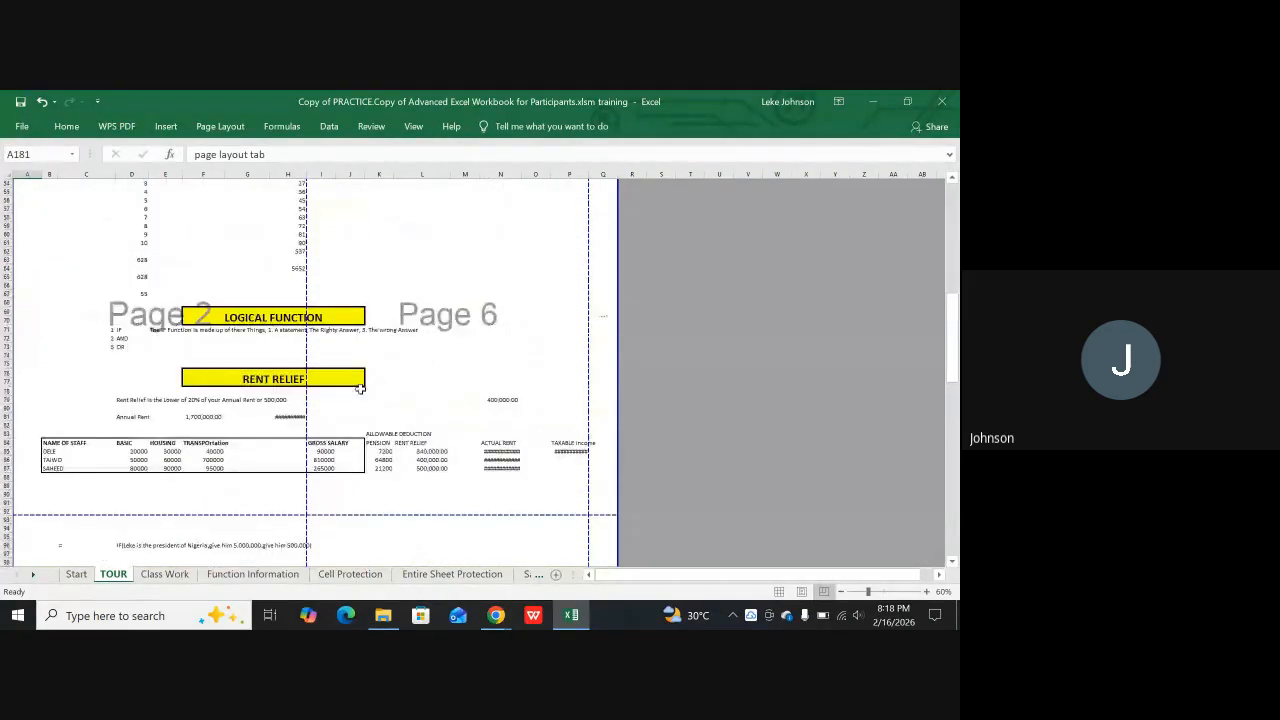
scroll(355, 385, up, 10)
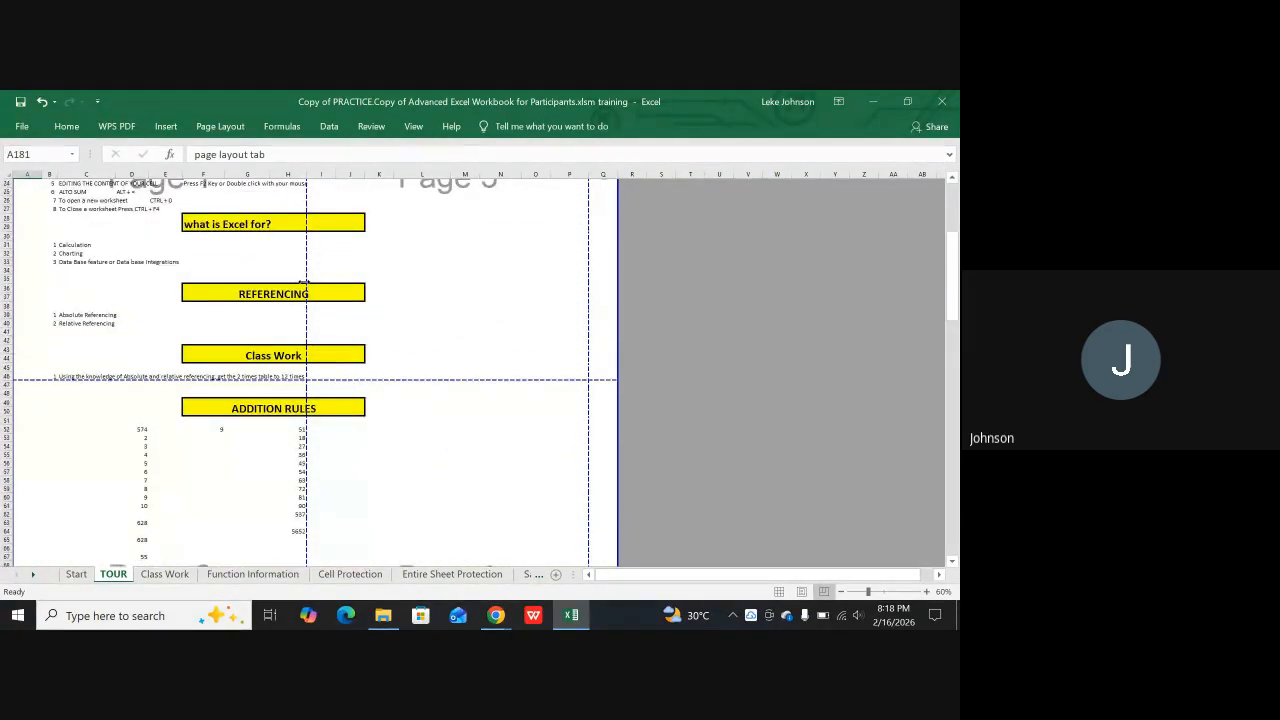
scroll(310, 300, up, 2)
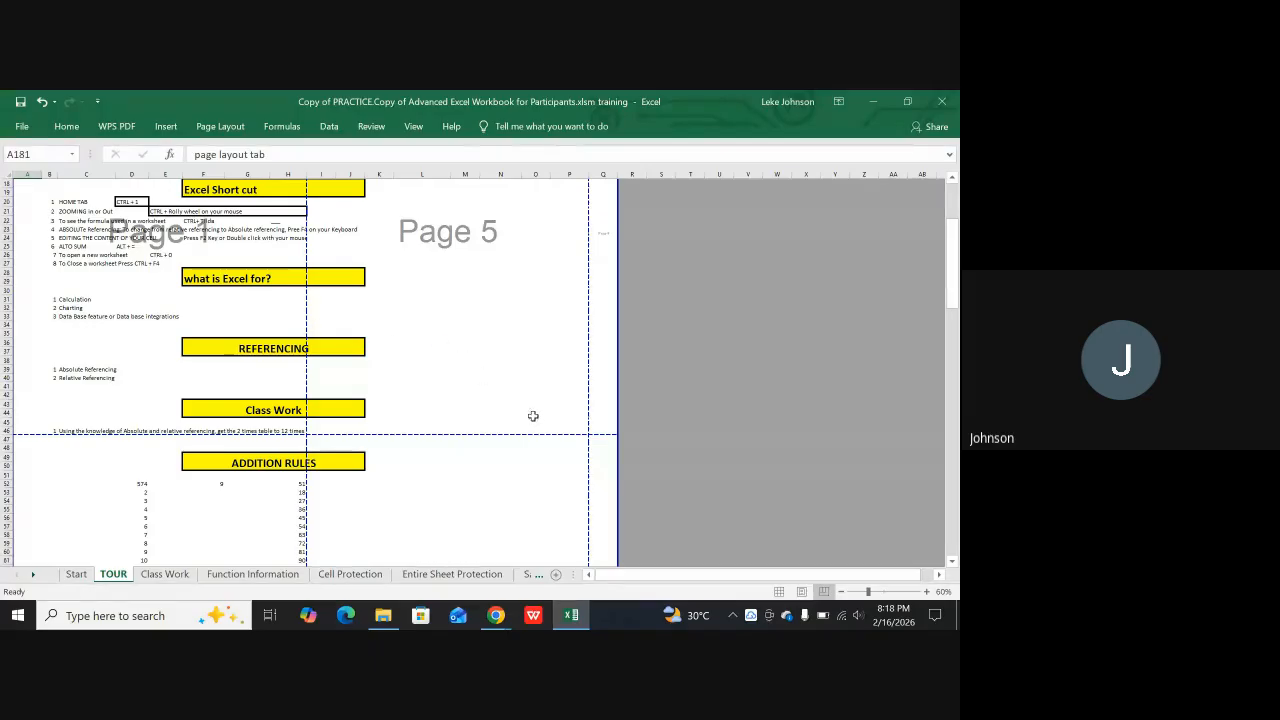
click(779, 592)
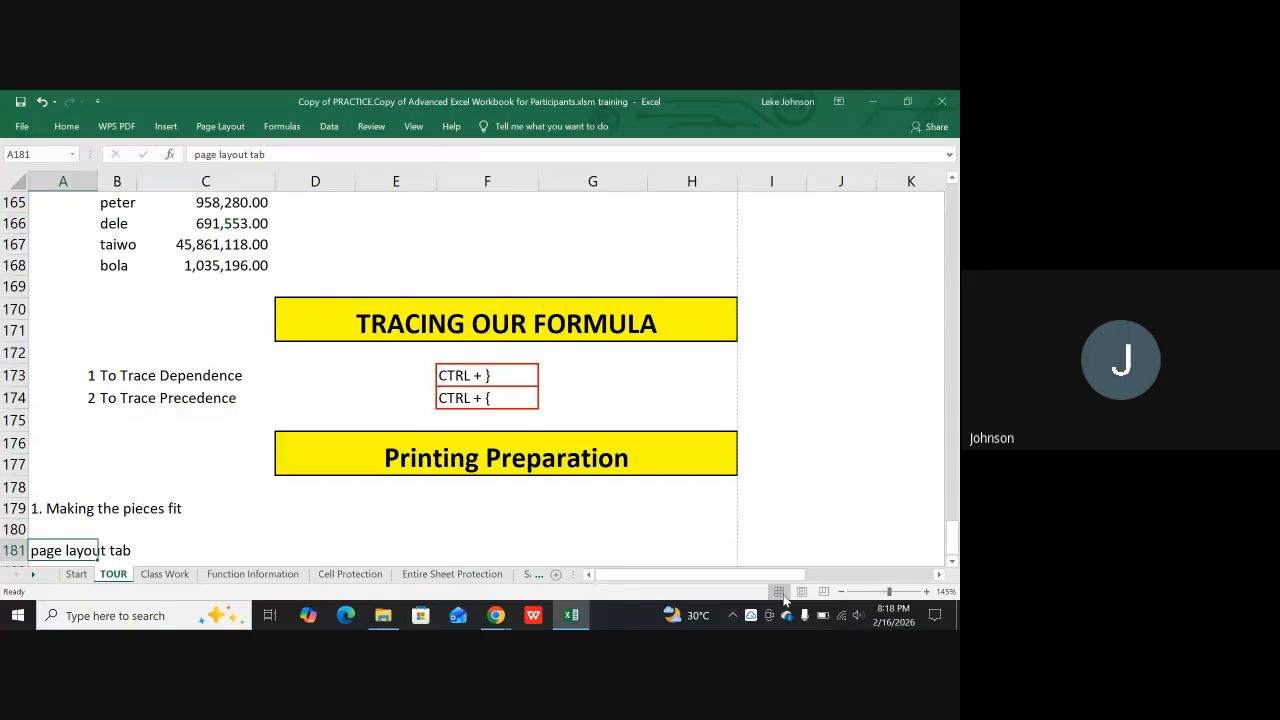
Check the TOUR sheet's print preview, then return to the sheet and look over its dashed page boundaries
key(ctrl+p)
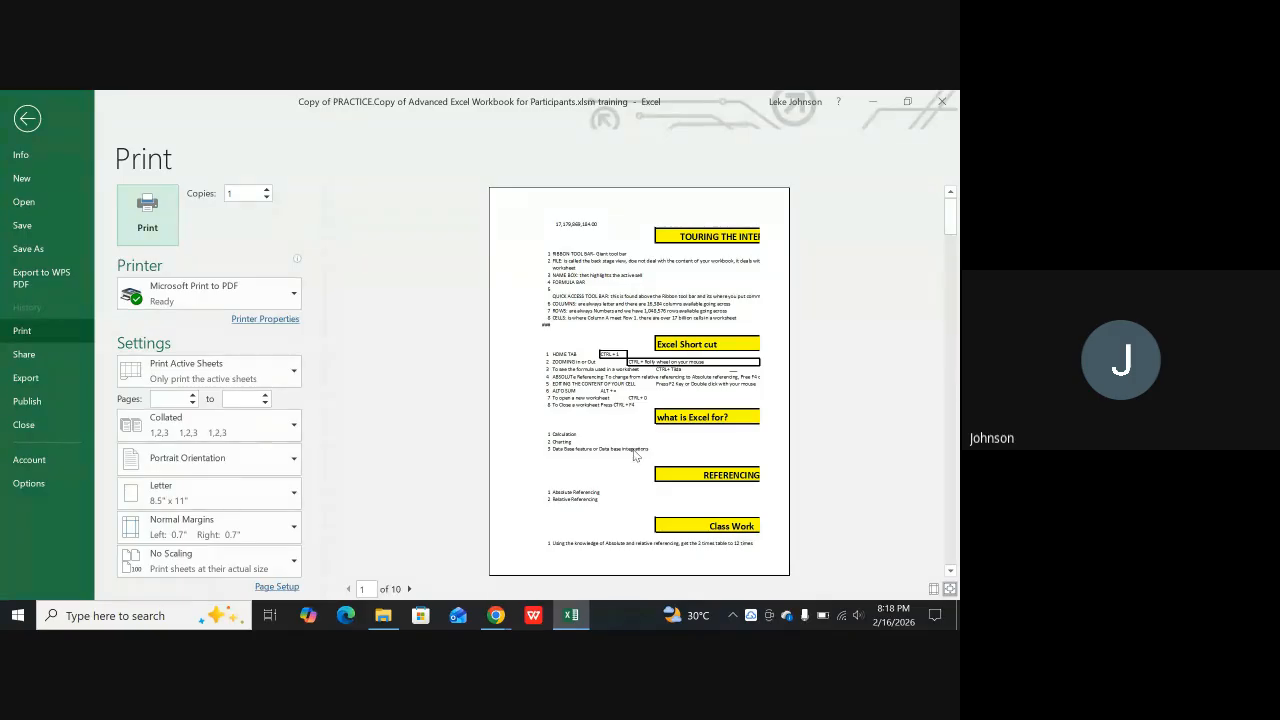
key(Escape)
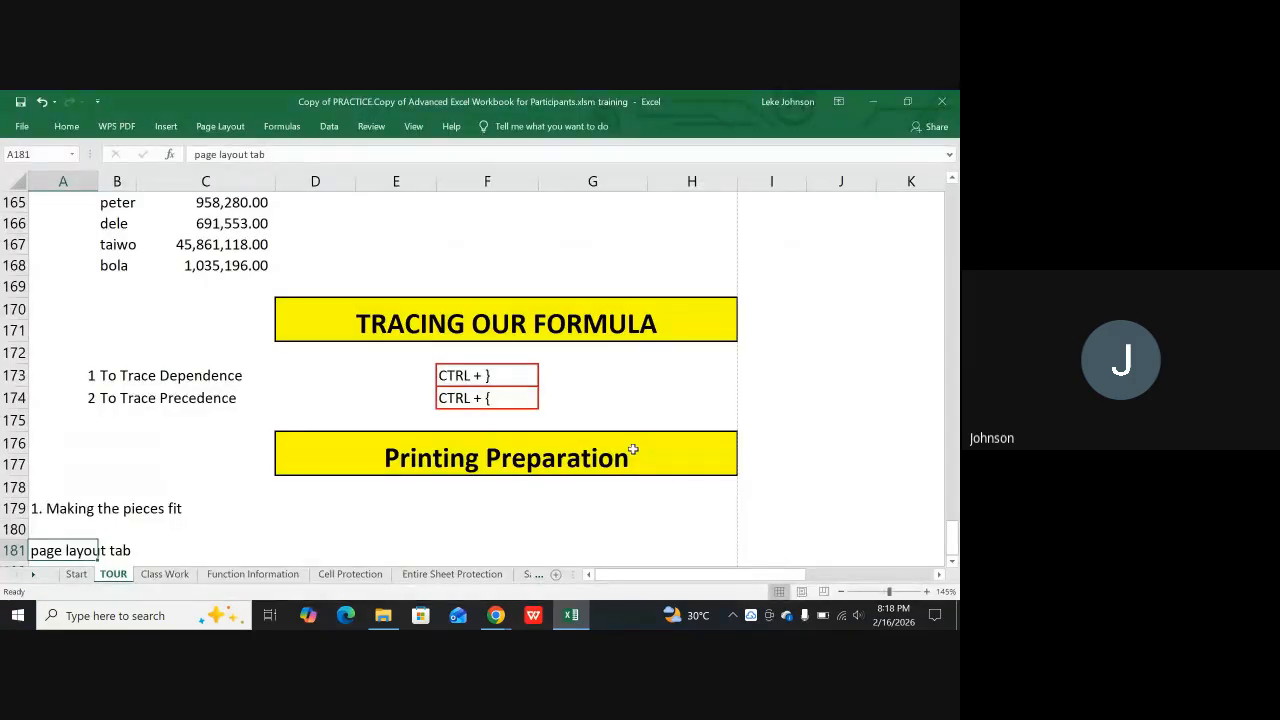
scroll(745, 455, down, 3)
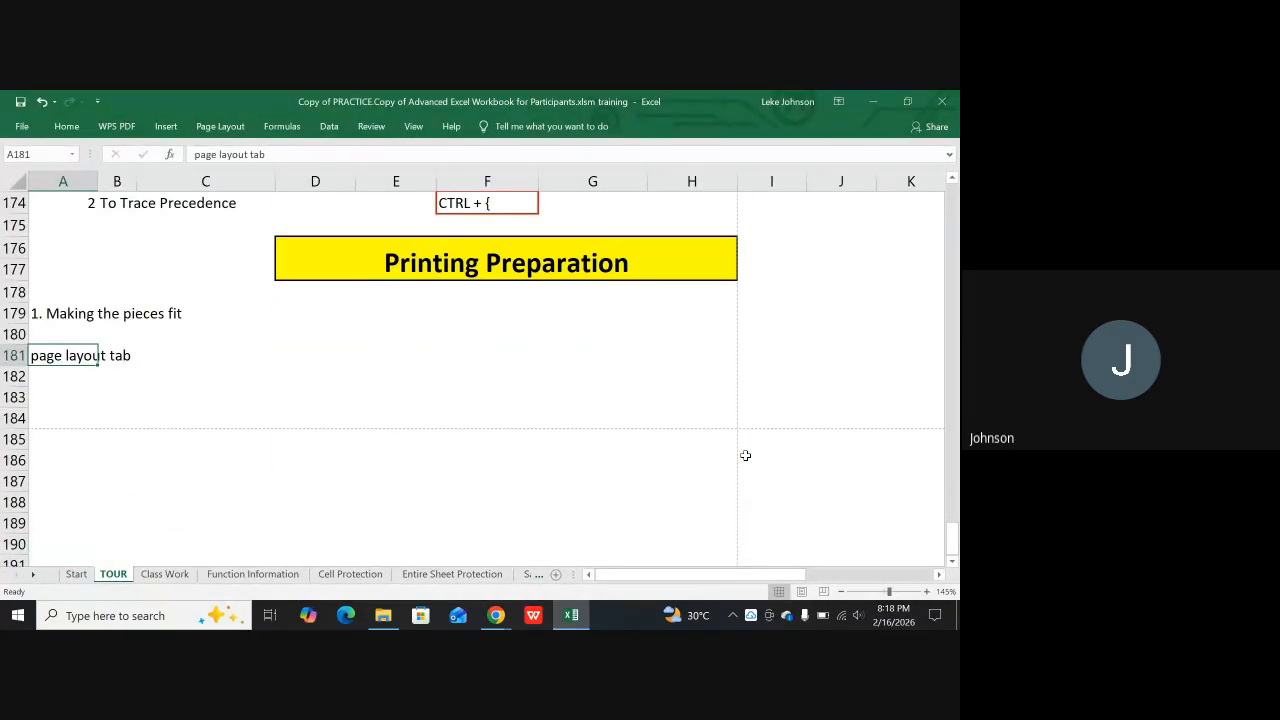
scroll(591, 420, up, 15)
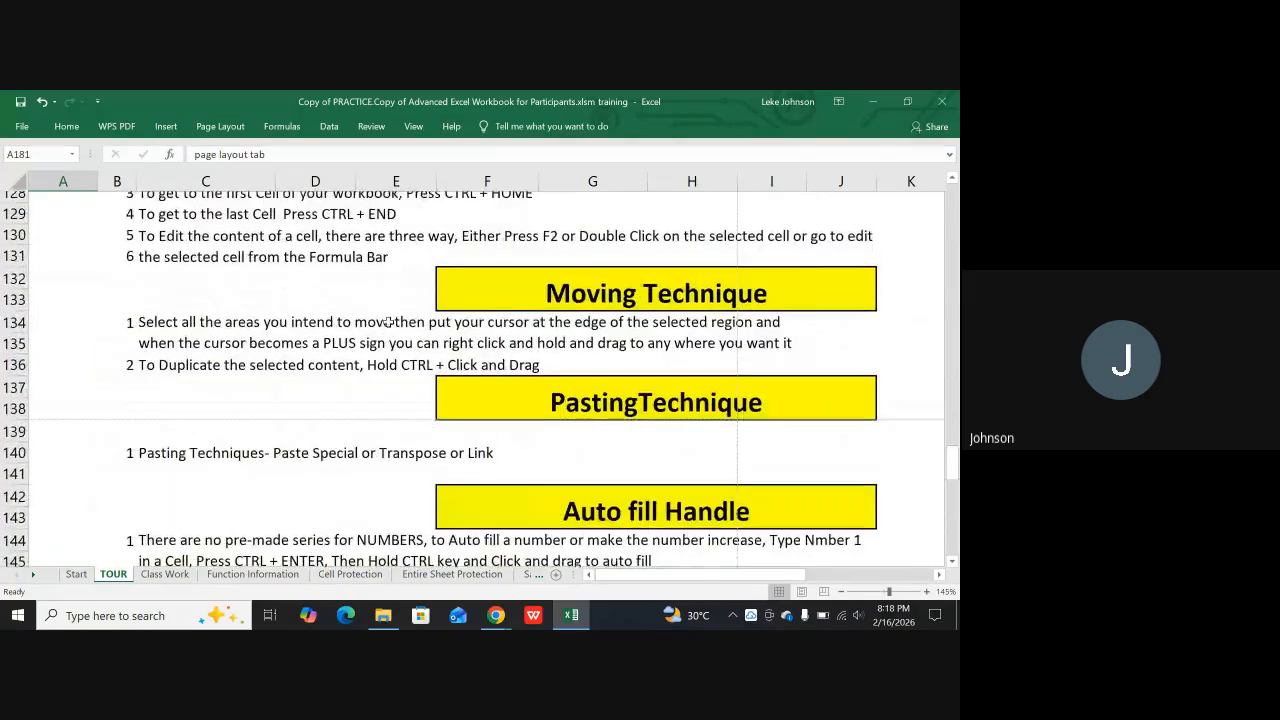
scroll(388, 322, up, 17)
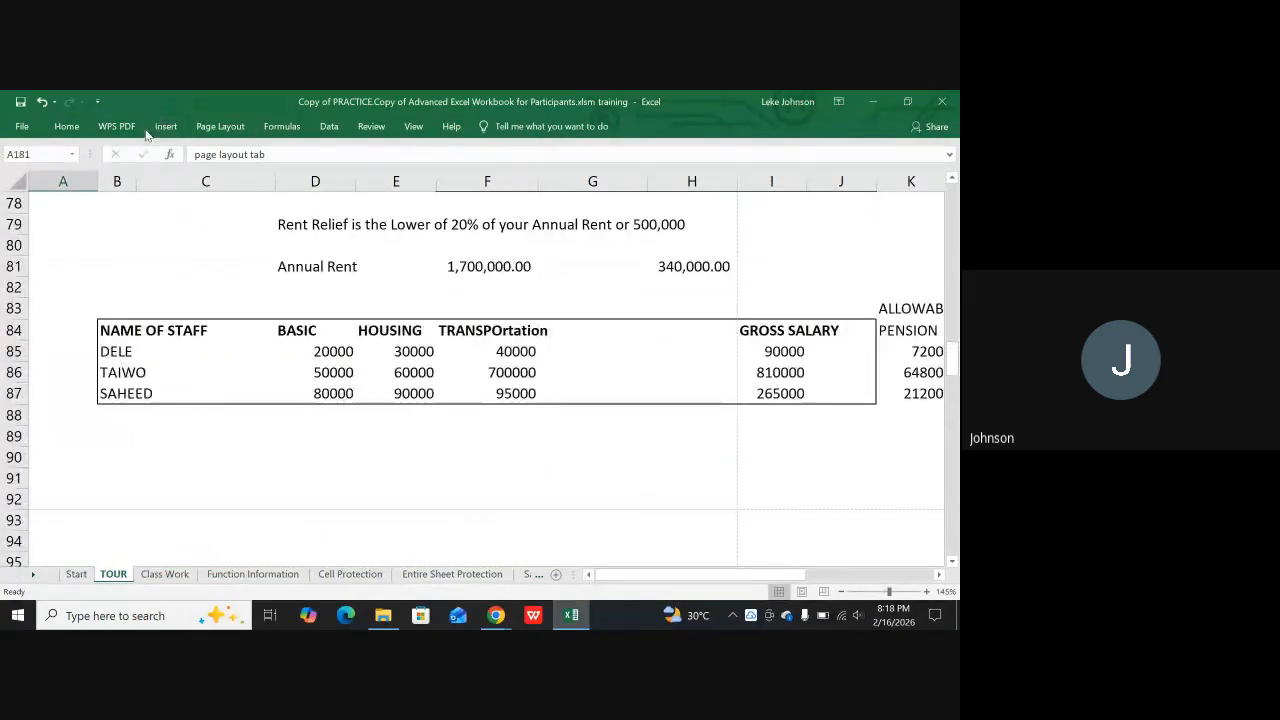
Try the TOUR sheet's on-screen and printed gridline options, leave both off and collapse the ribbon
click(210, 128)
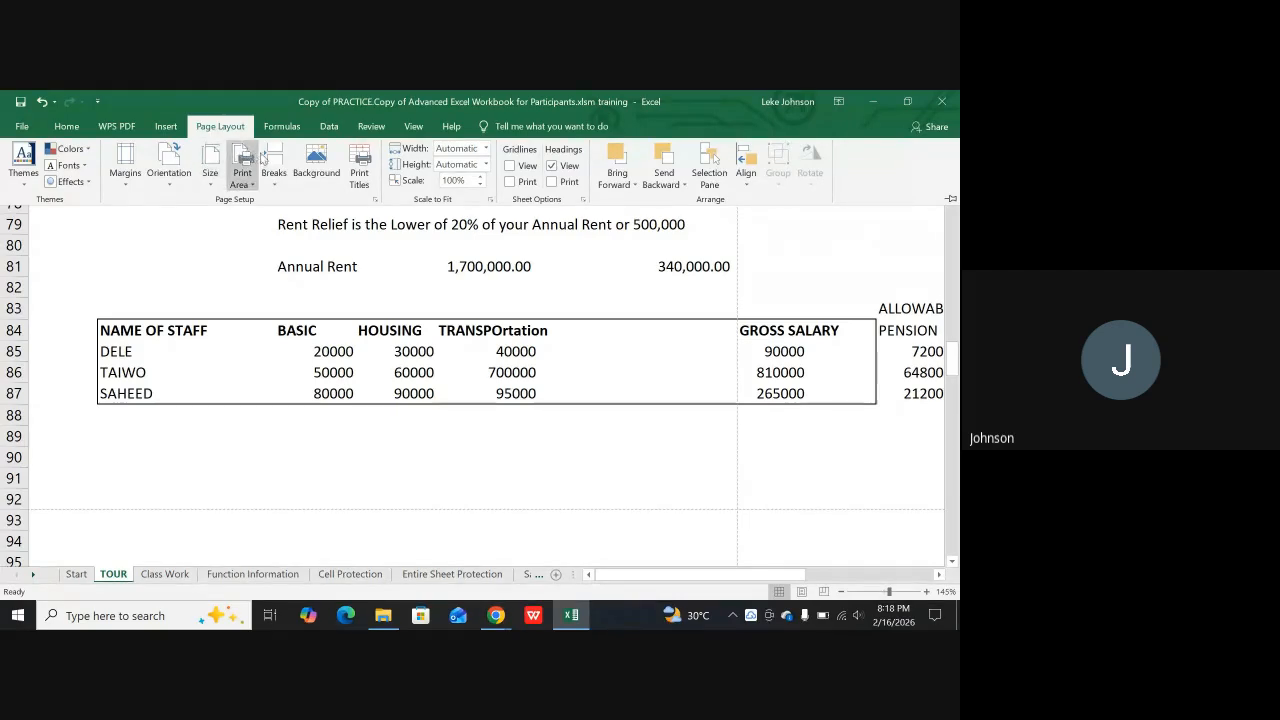
click(510, 167)
click(510, 182)
click(510, 165)
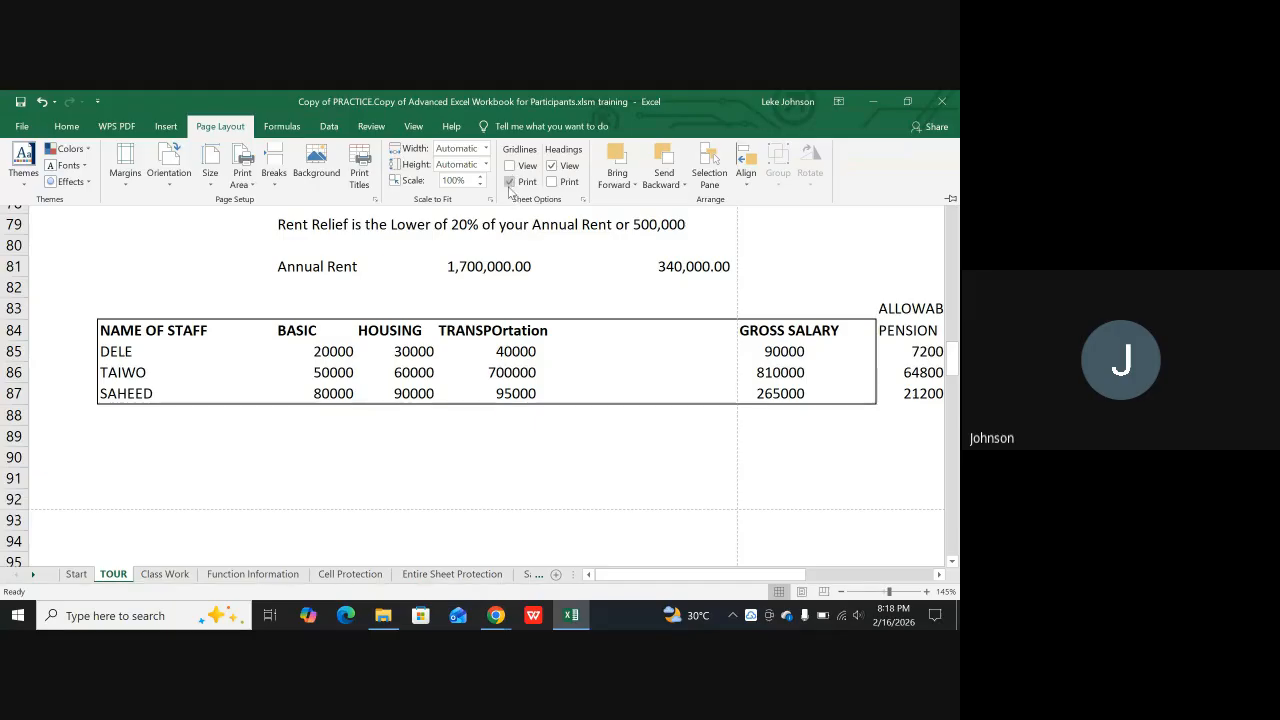
click(510, 182)
key(ctrl+F1)
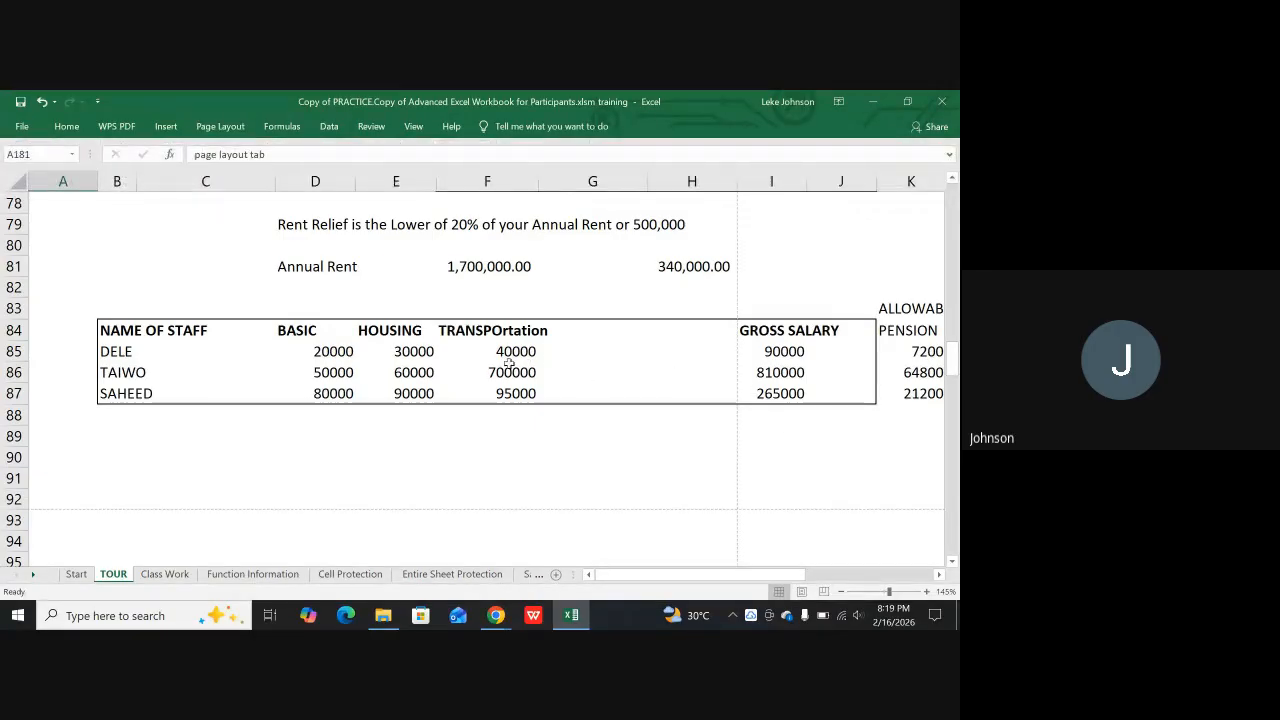
scroll(477, 411, up, 2)
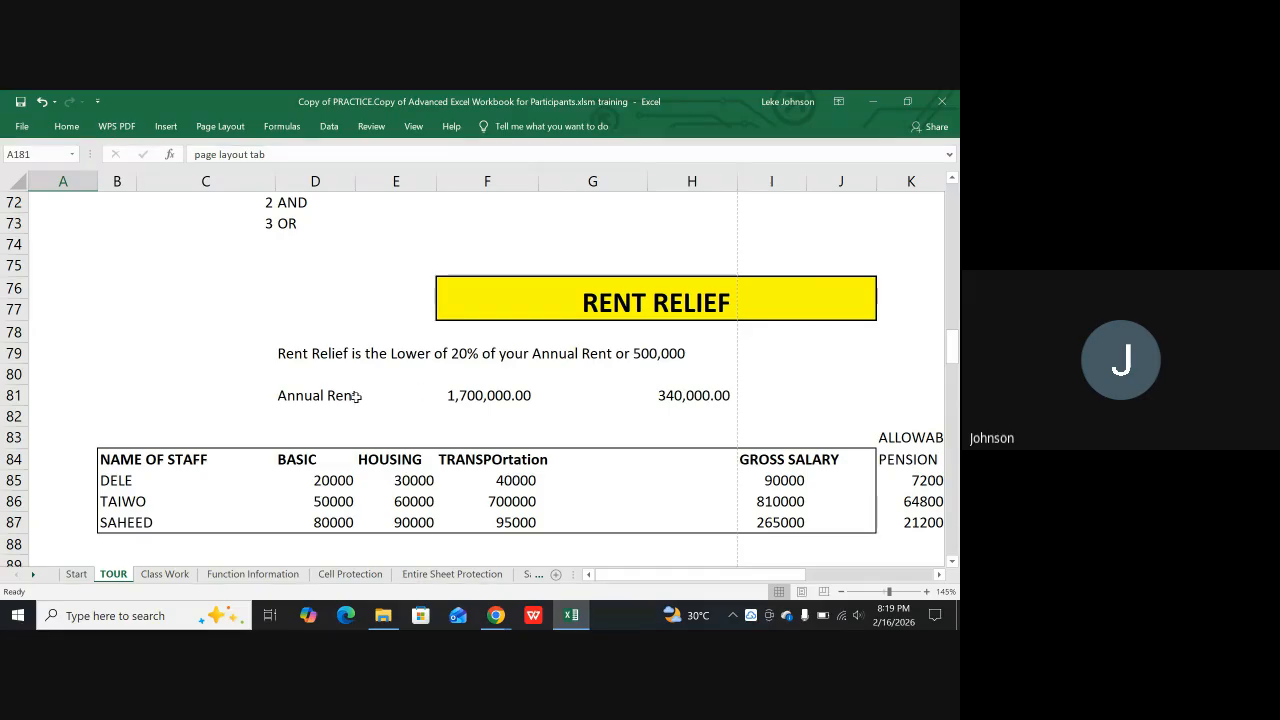
scroll(323, 380, up, 11)
scroll(363, 335, up, 13)
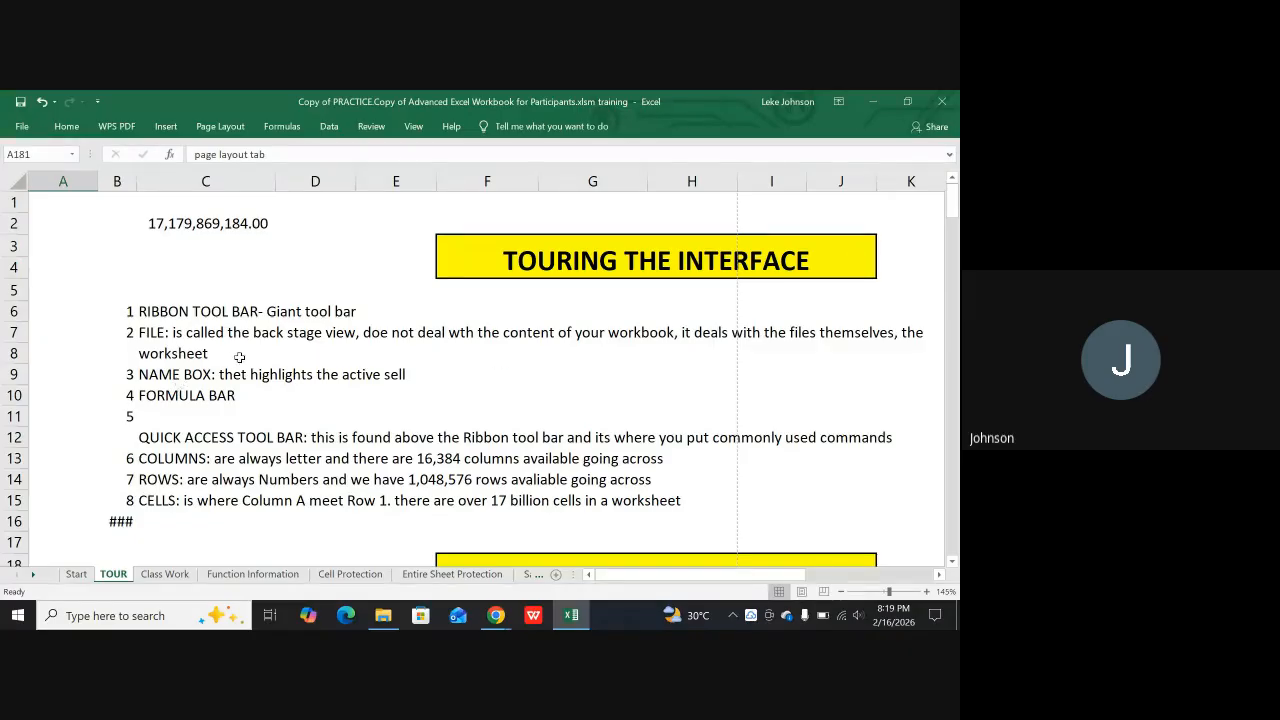
scroll(212, 399, down, 5)
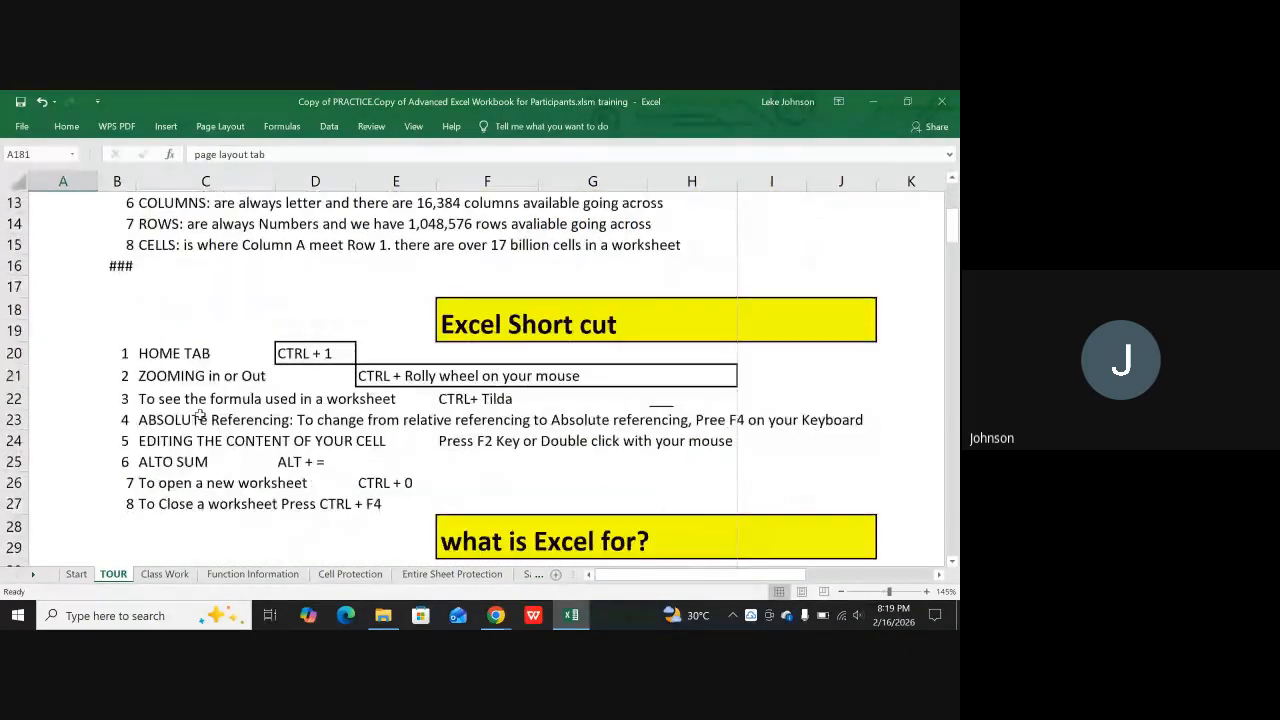
scroll(150, 425, down, 1)
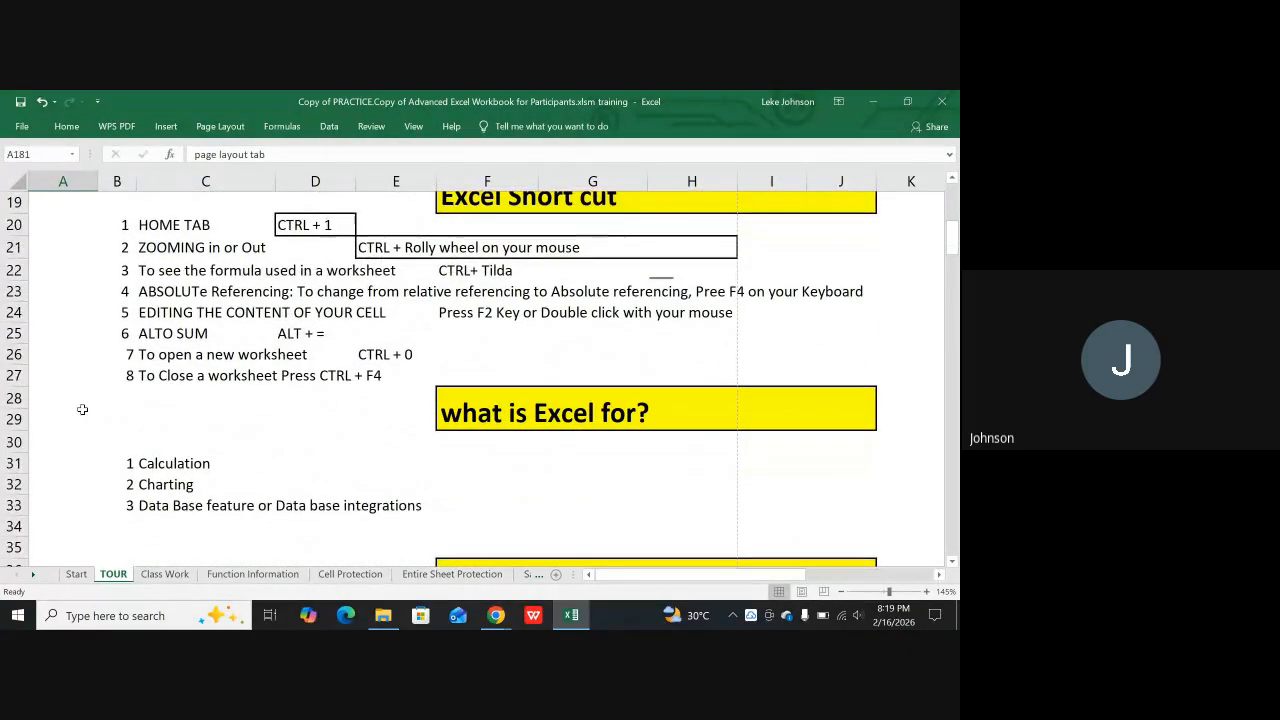
click(12, 398)
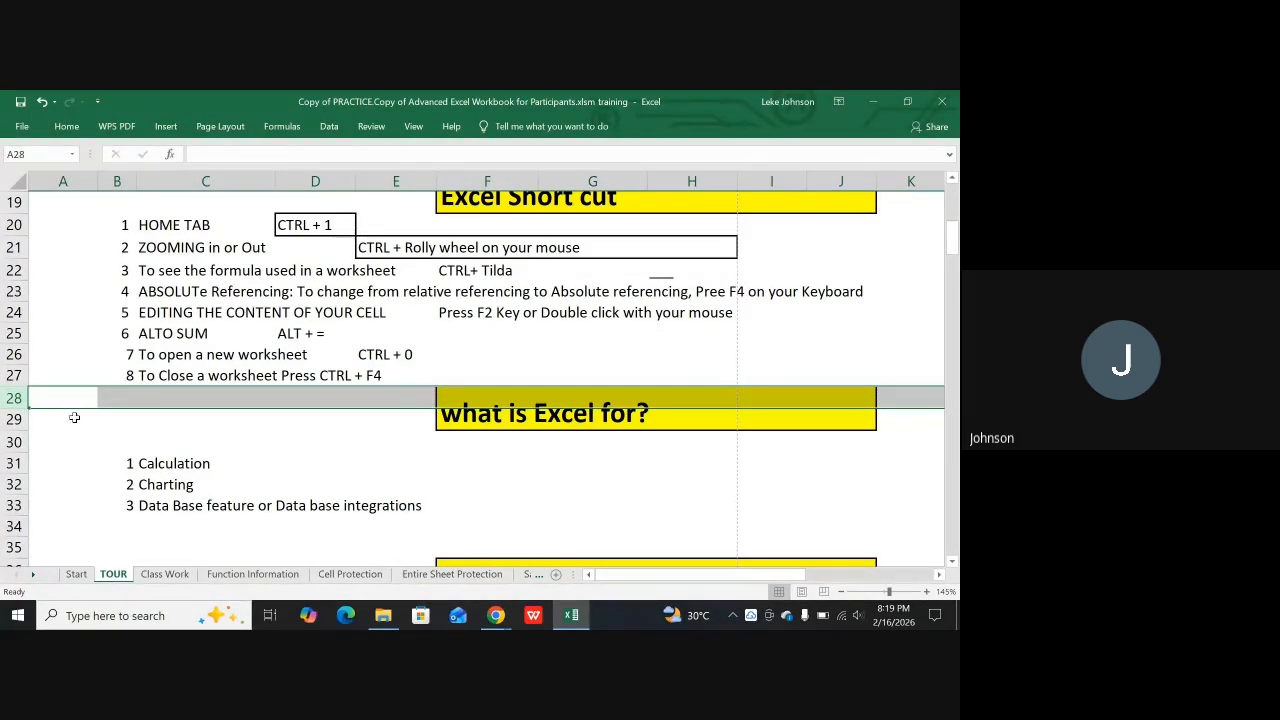
click(12, 441)
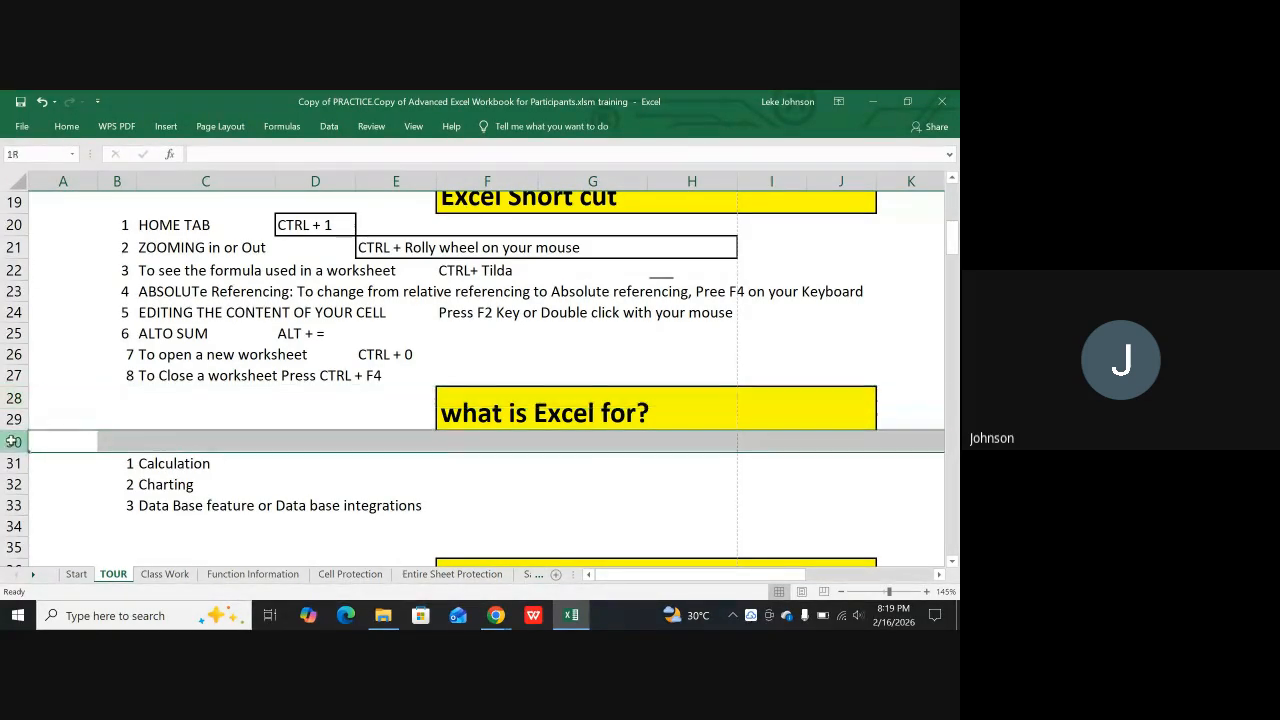
click(35, 444)
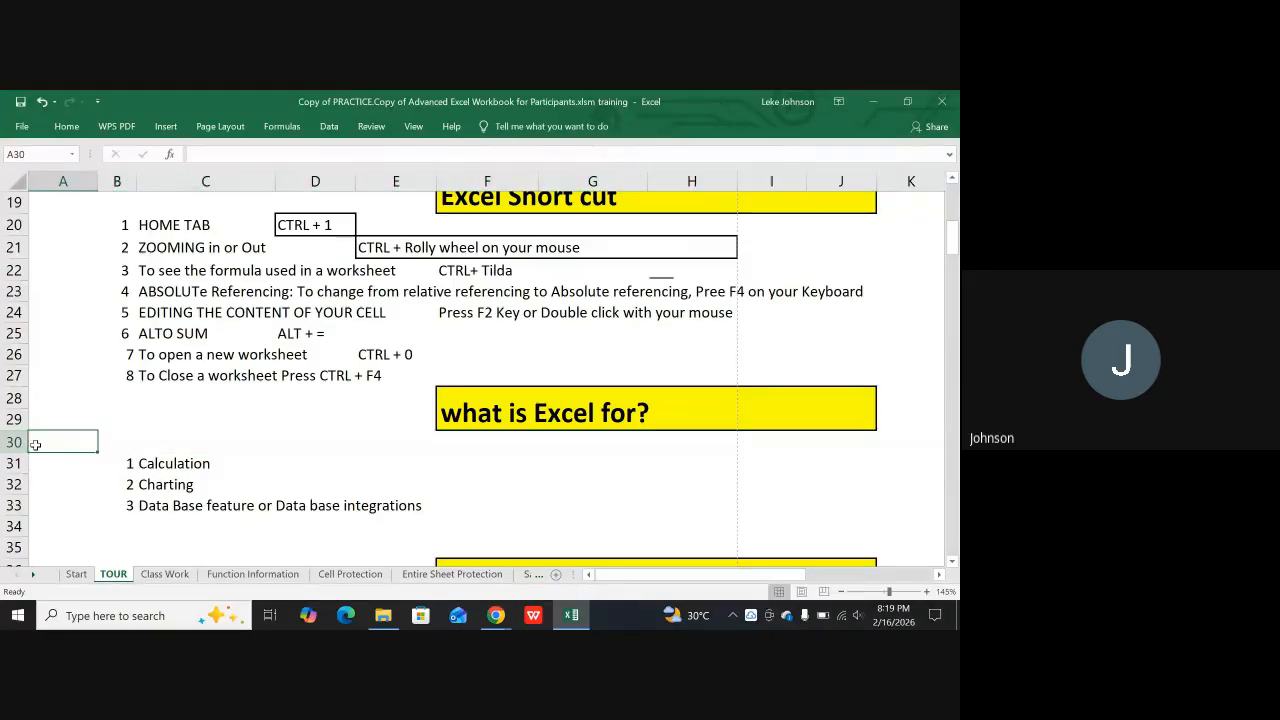
drag(70, 448, 596, 225)
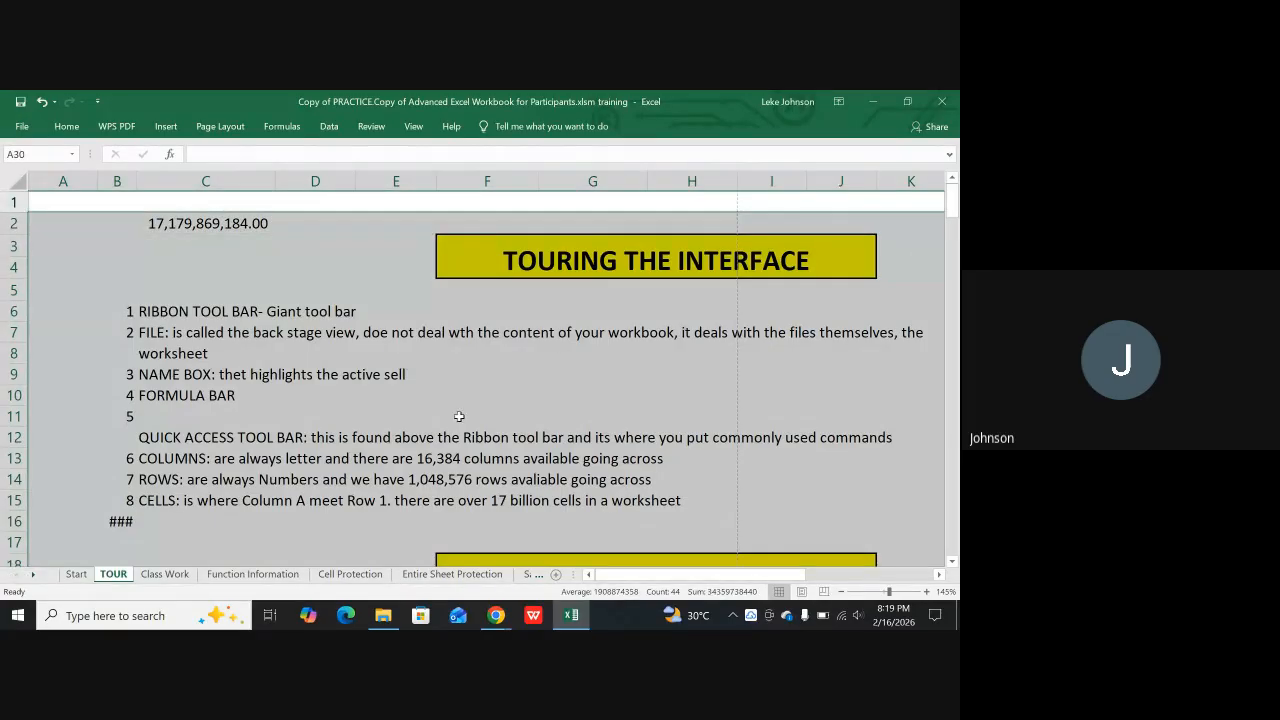
scroll(458, 418, down, 7)
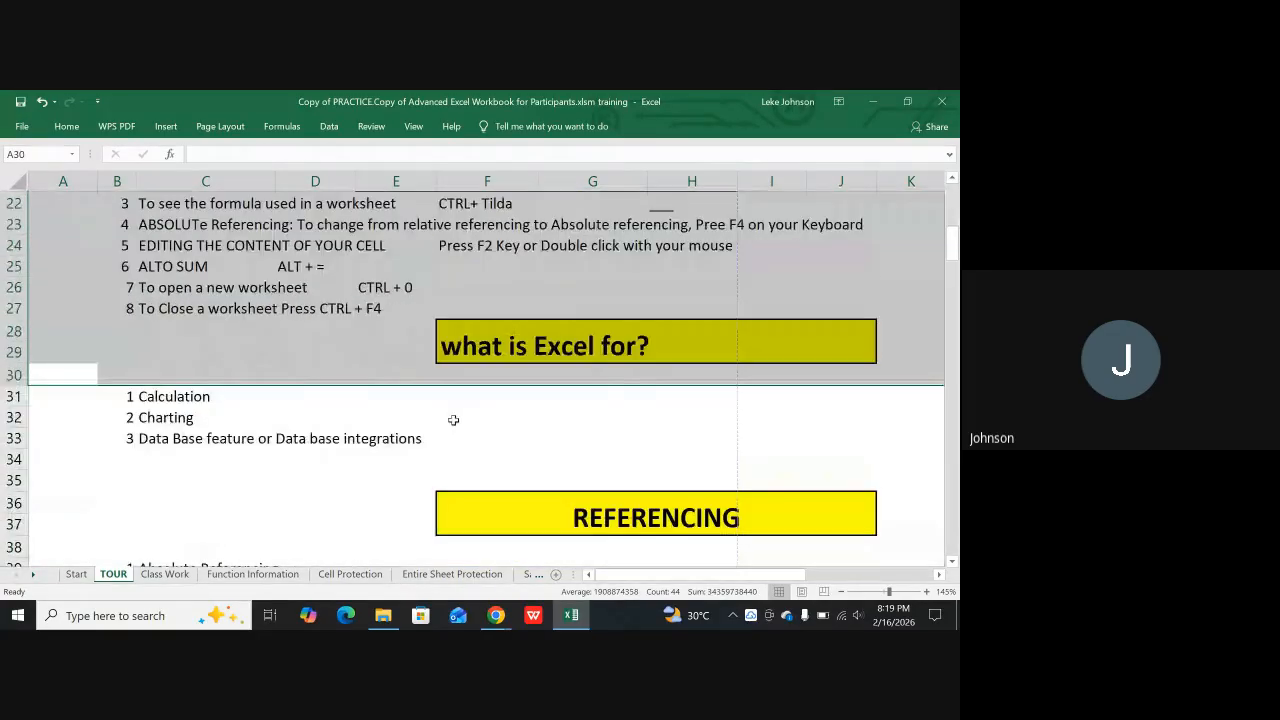
Select the range A1:K30 on the TOUR sheet, starting from cell A30
click(51, 369)
drag(49, 373, 816, 157)
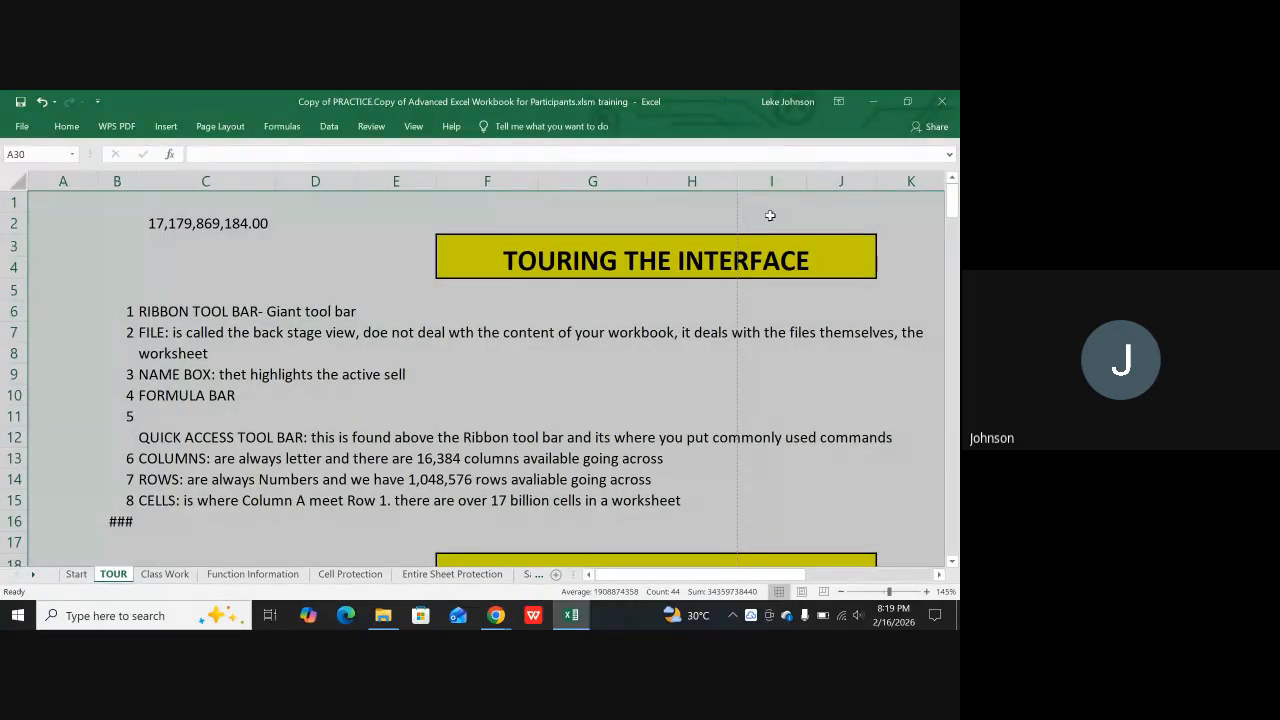
key(ctrl+shift+Left)
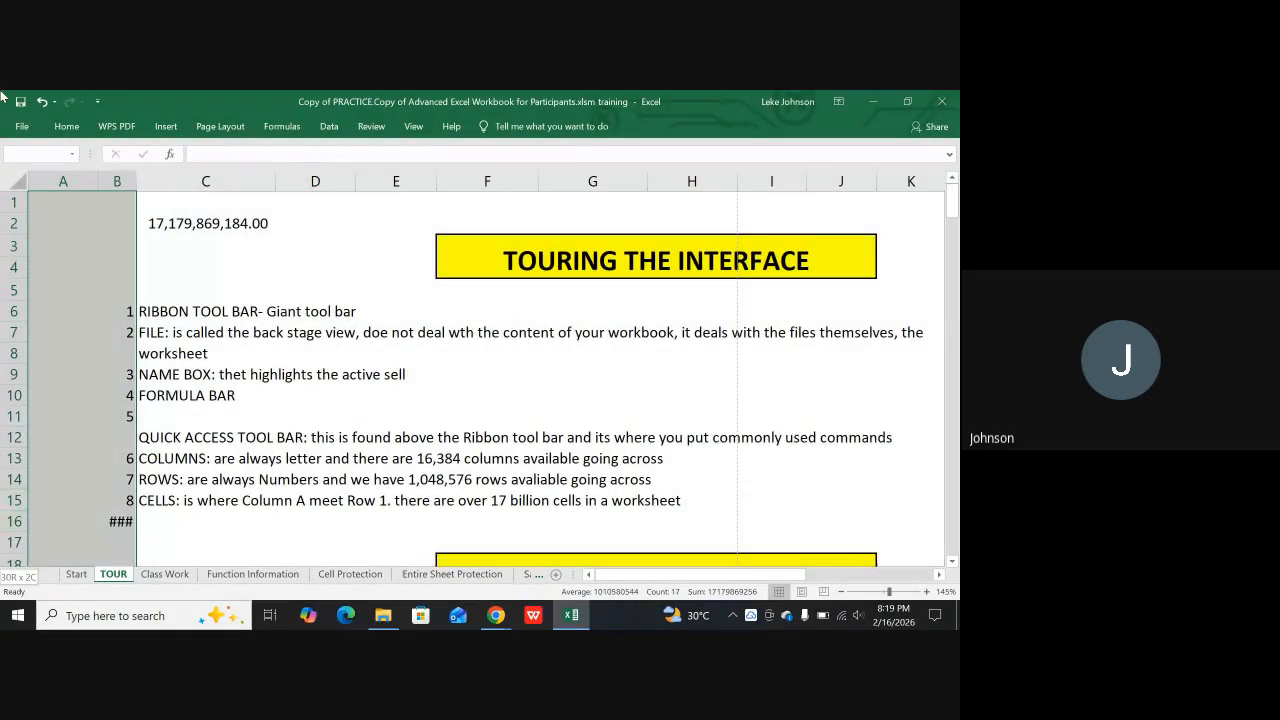
key(ctrl+shift+Right)
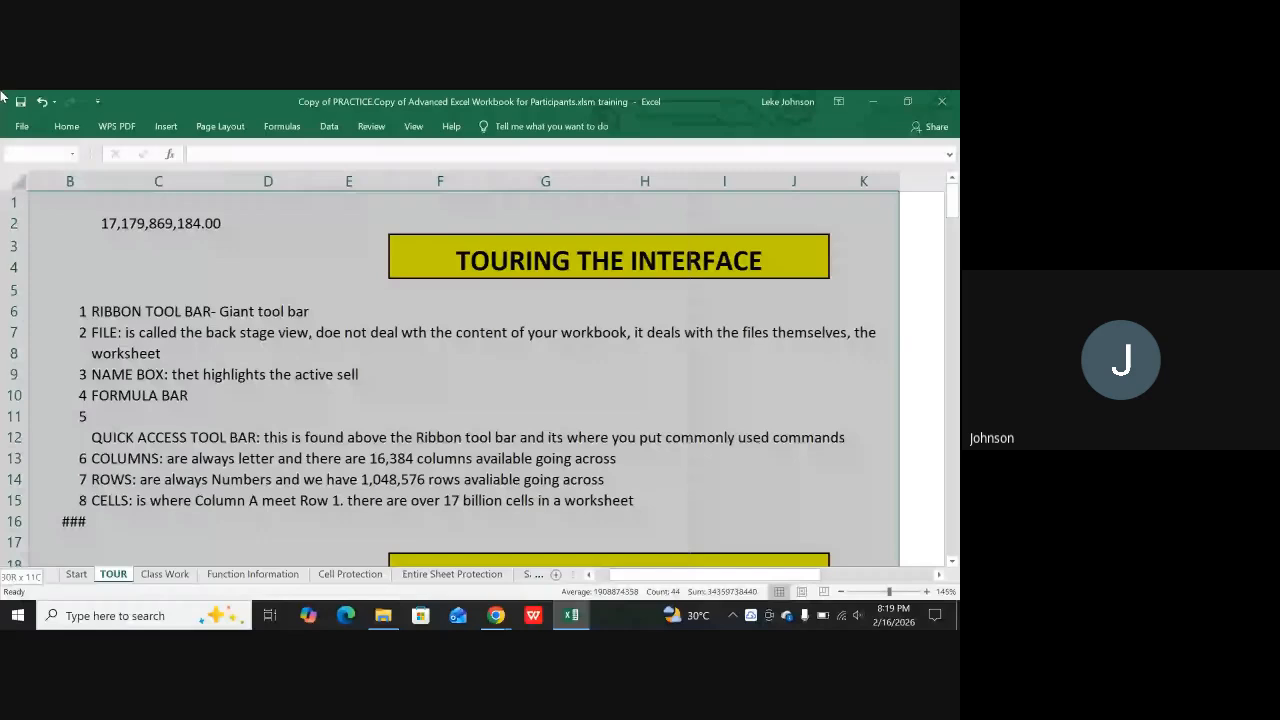
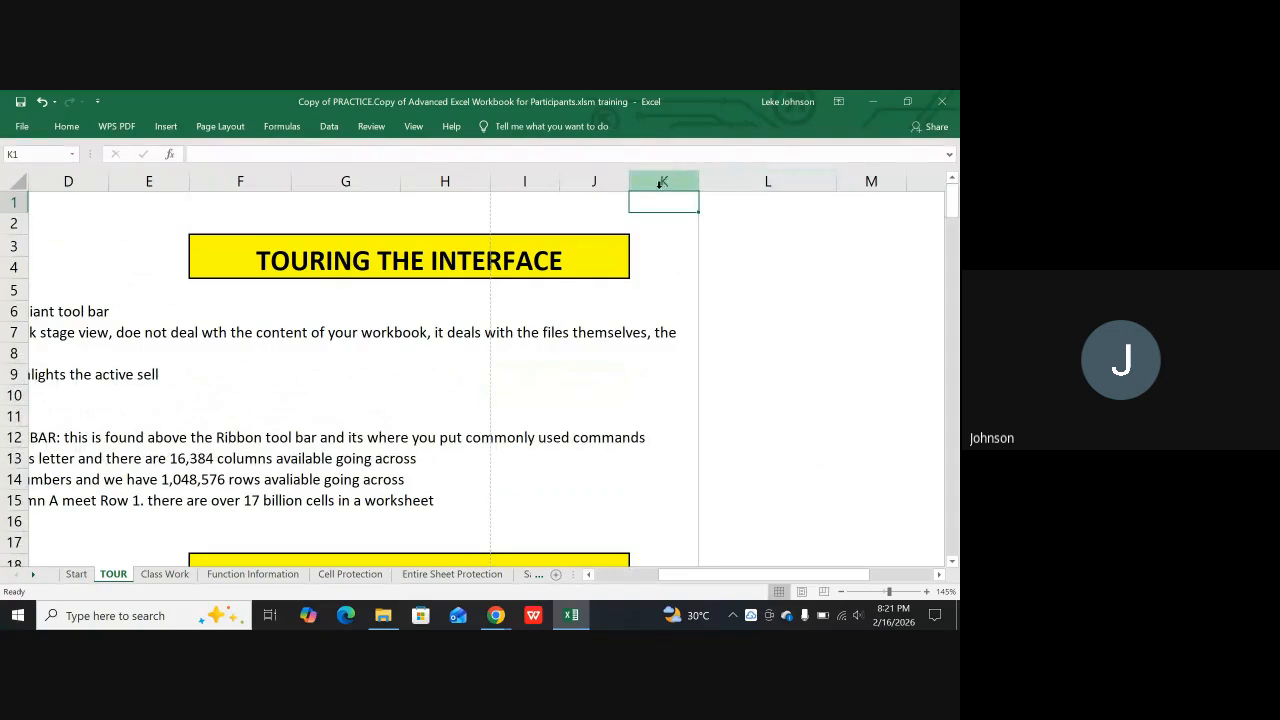
Insert a manual page break on the TOUR sheet at column K, with cells K1:K2 selected
drag(656, 201, 657, 223)
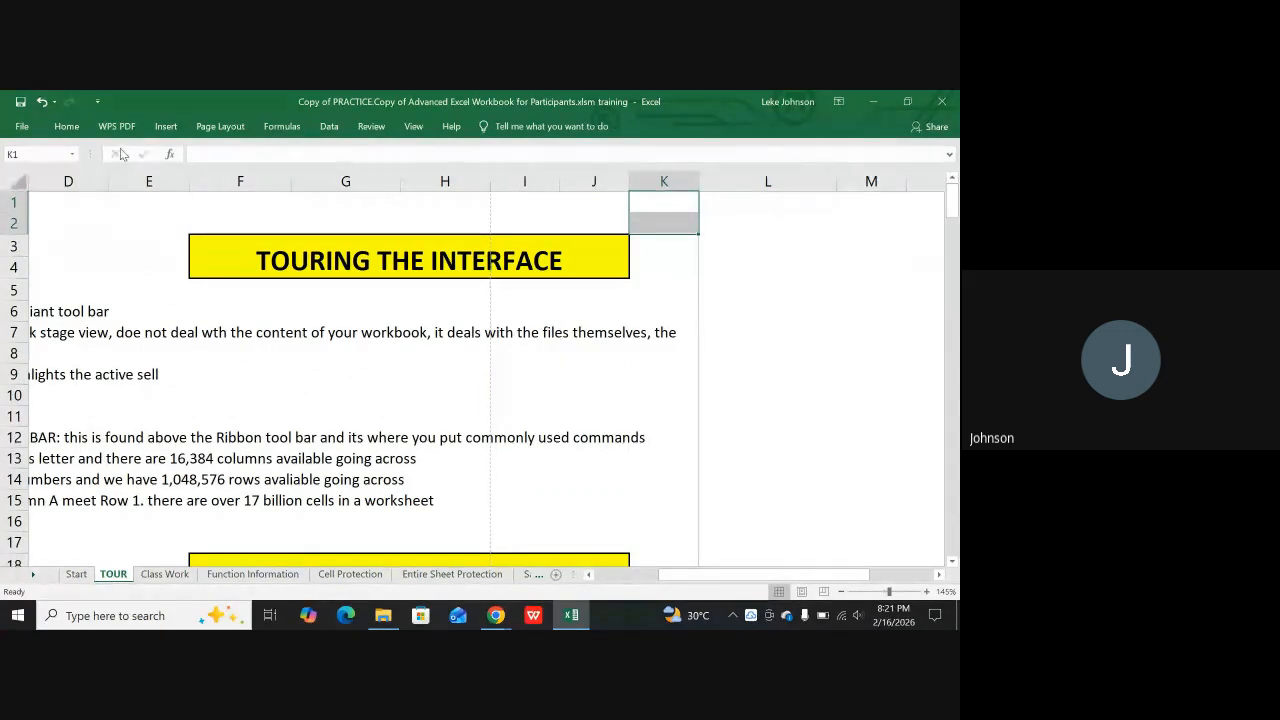
click(220, 127)
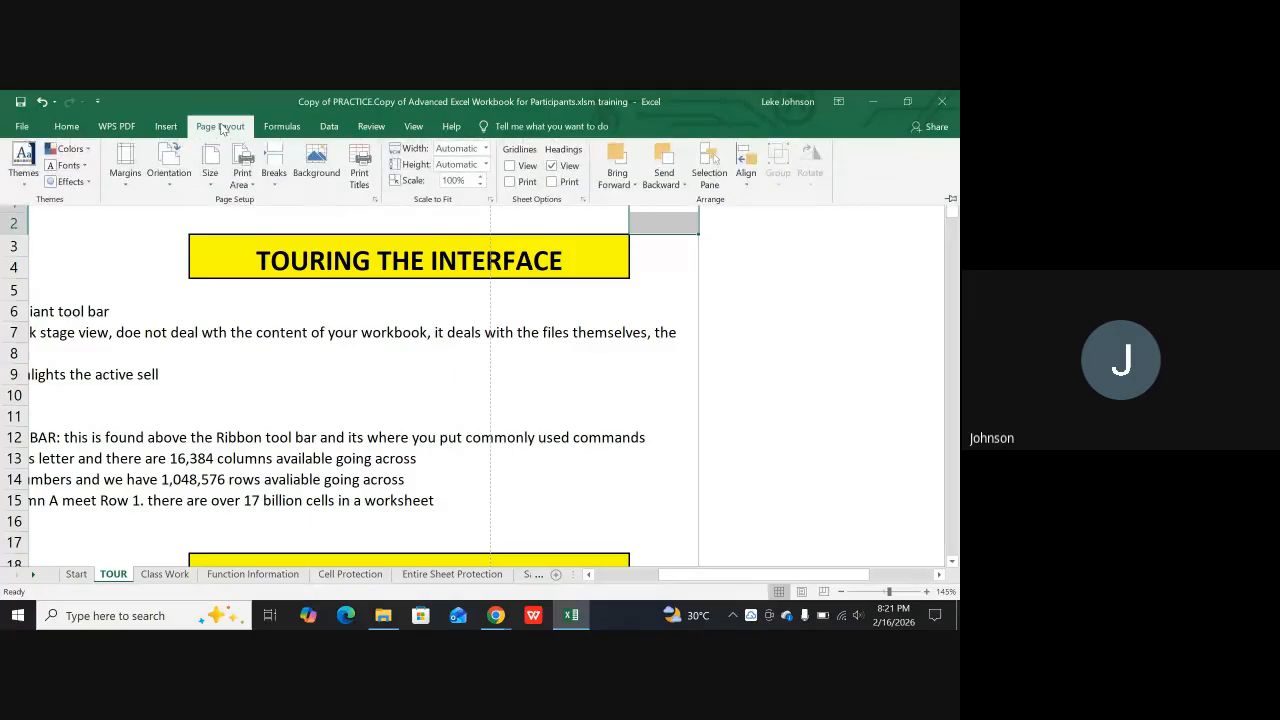
click(271, 157)
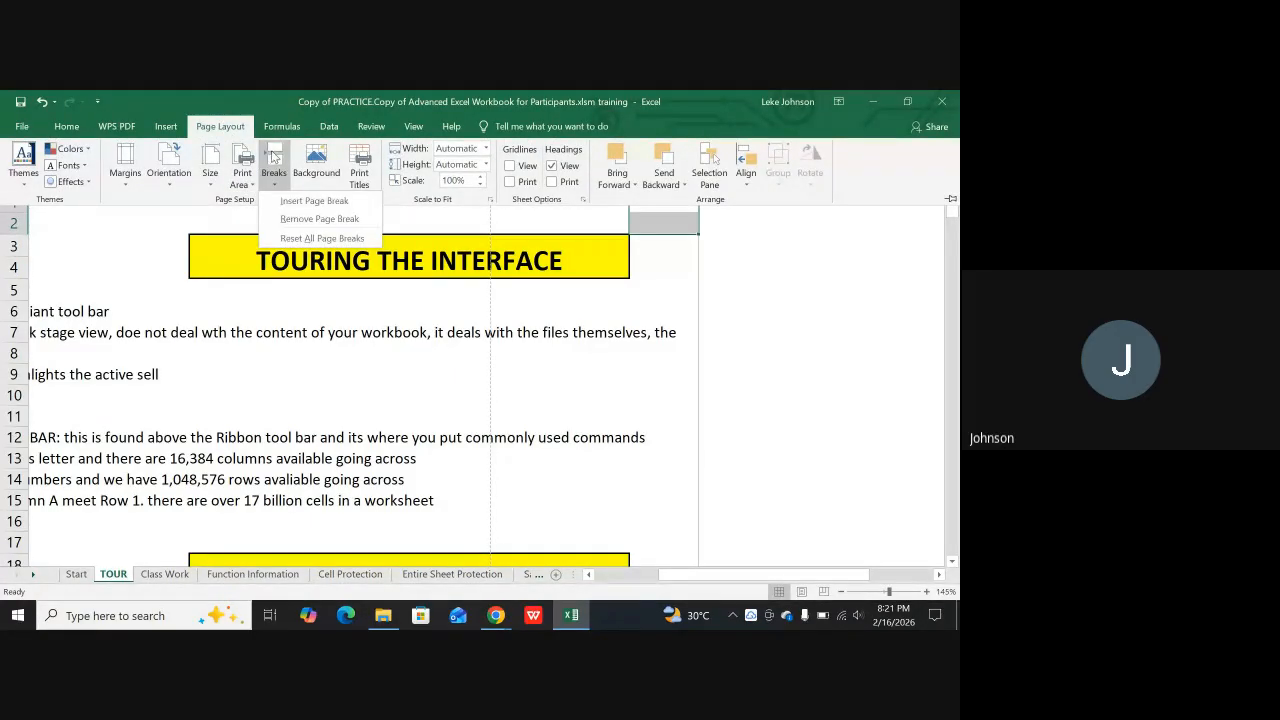
click(311, 201)
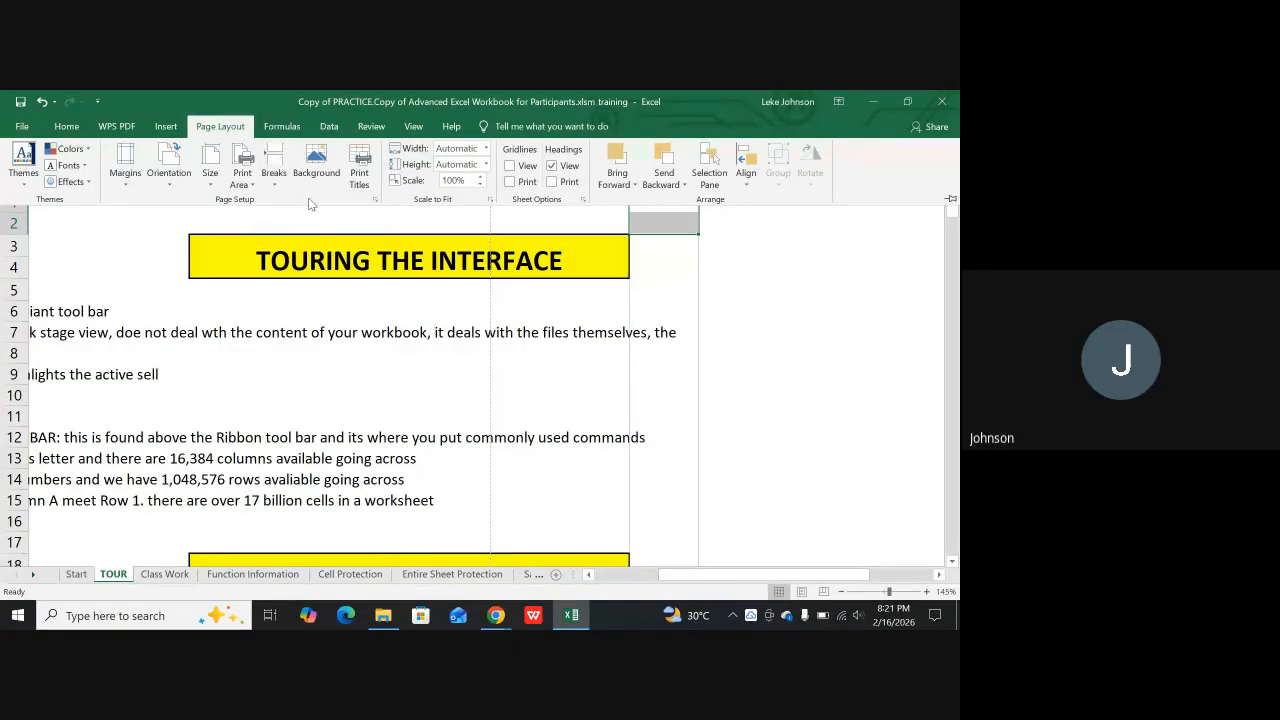
click(815, 425)
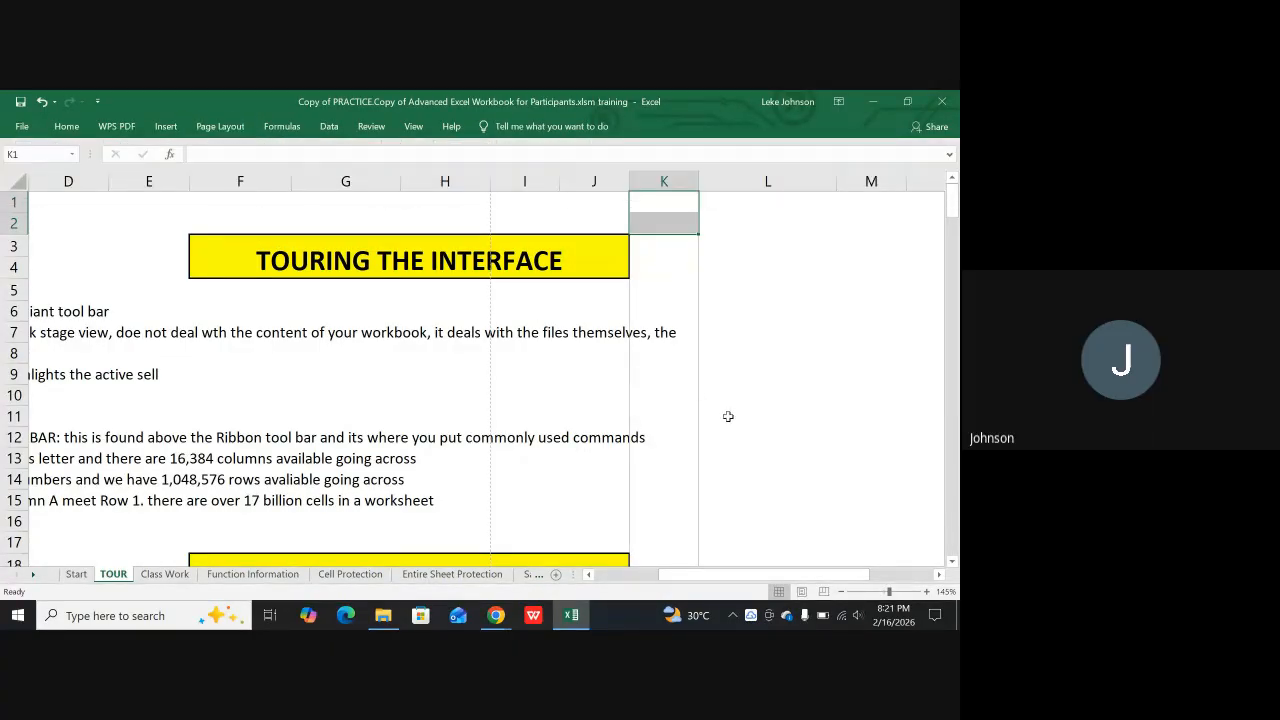
click(756, 400)
click(652, 424)
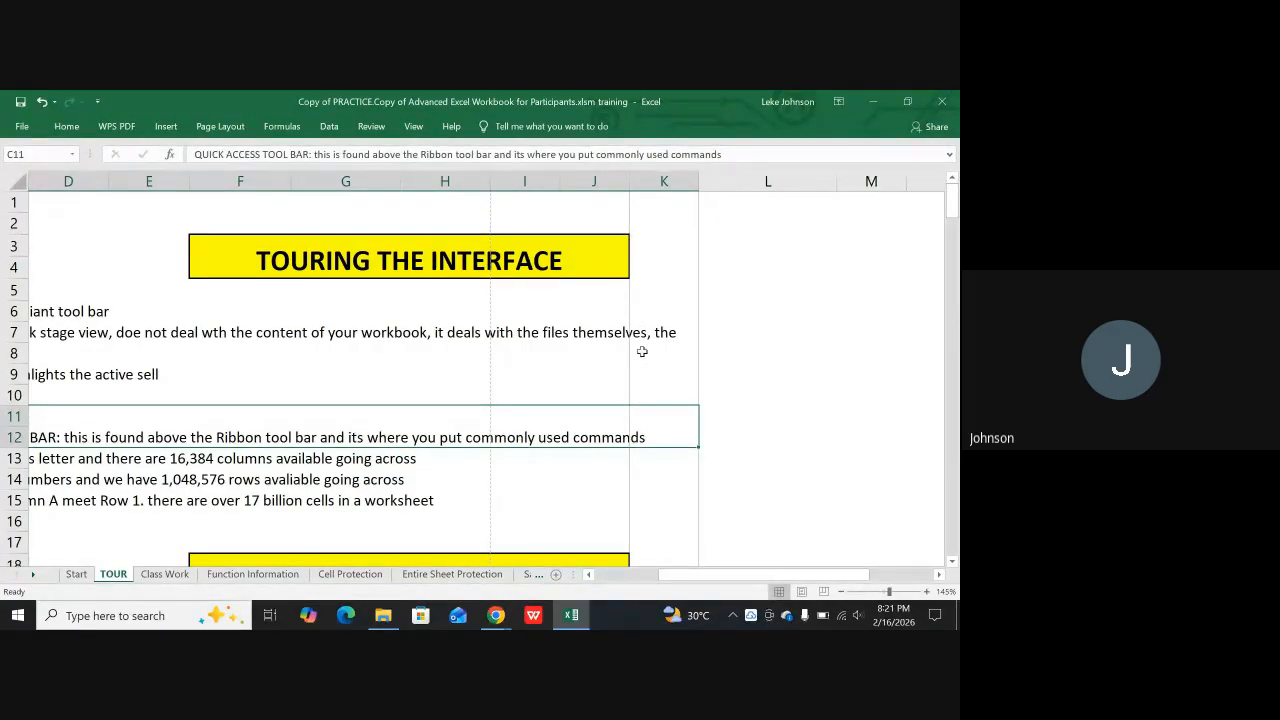
Check how the TOUR sheet splits across pages in the print preview, and return to the sheet
scroll(666, 451, down, 9)
scroll(674, 448, up, 2)
scroll(674, 448, up, 7)
key(ctrl+a)
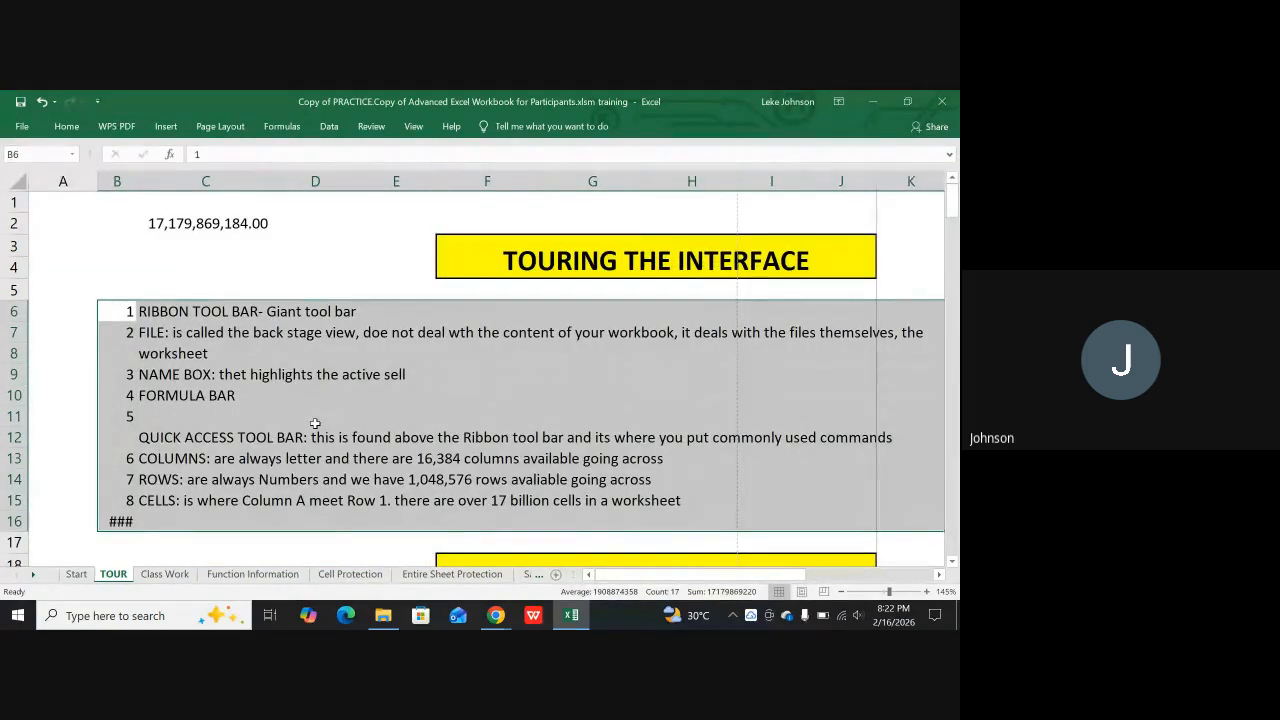
click(308, 462)
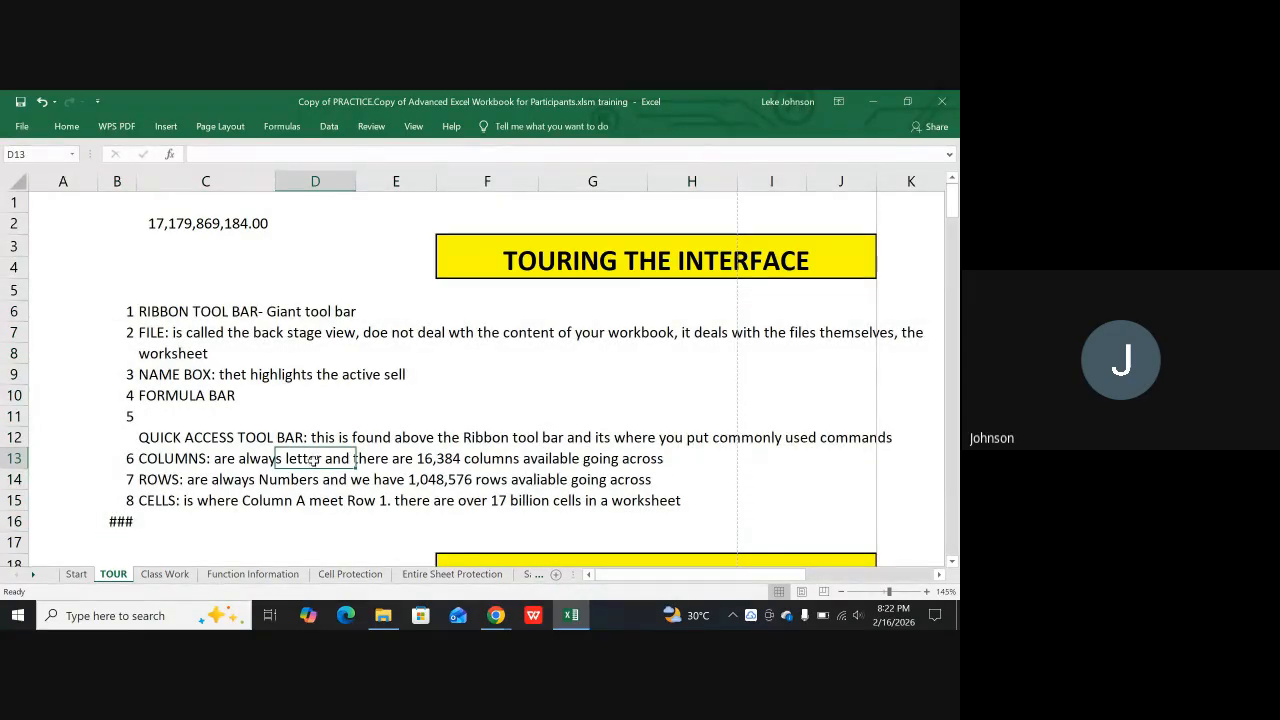
key(ctrl+p)
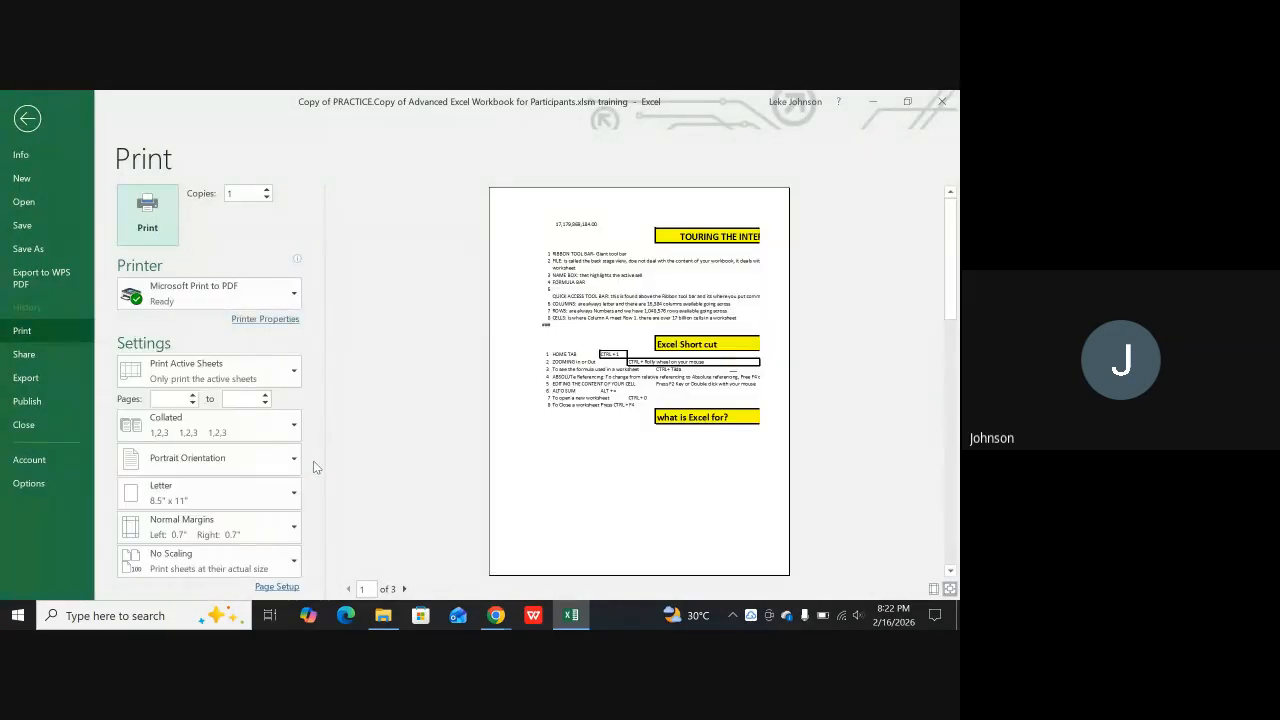
scroll(737, 430, down, 1)
scroll(727, 444, up, 1)
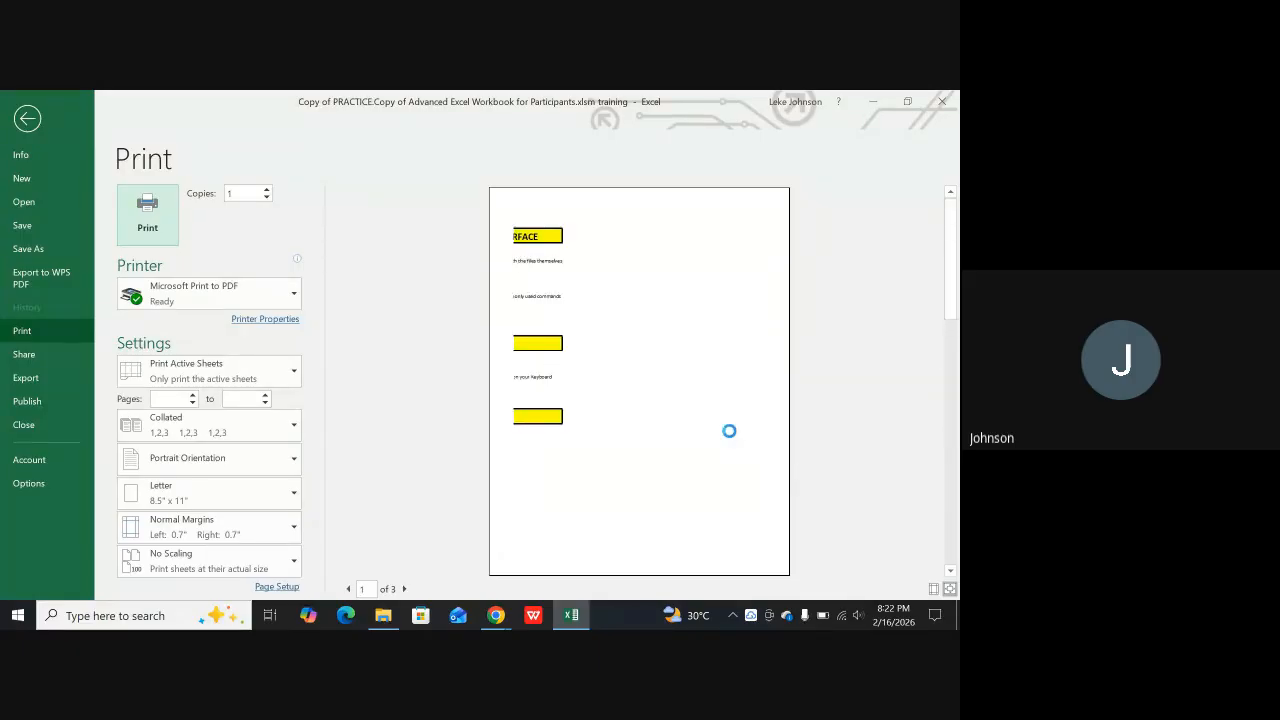
scroll(720, 440, up, 2)
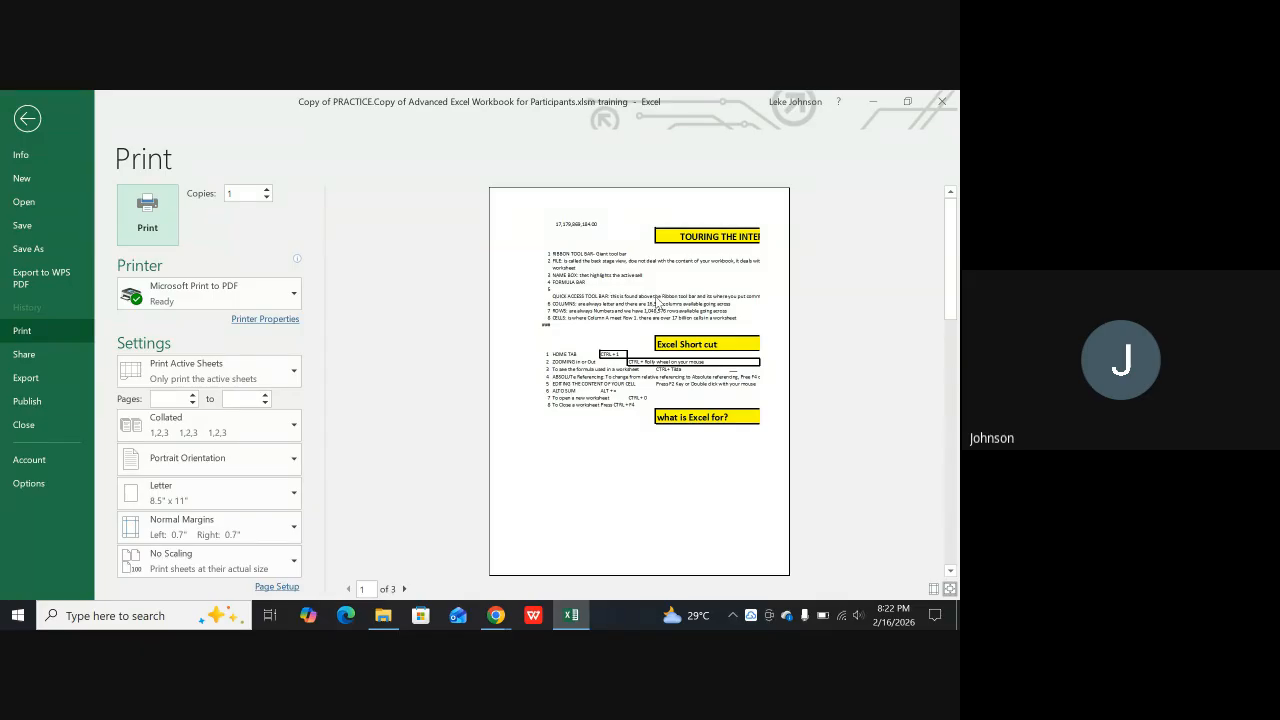
click(27, 119)
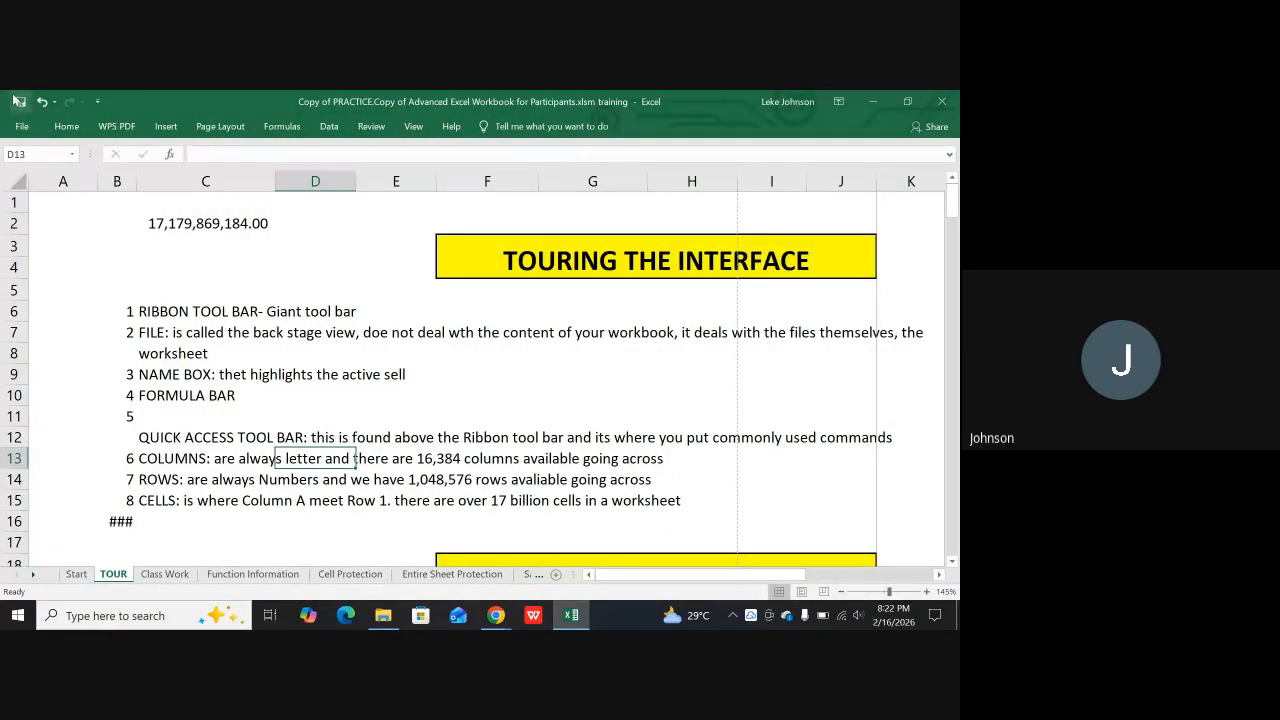
Set the TOUR sheet's page orientation to Landscape
click(219, 128)
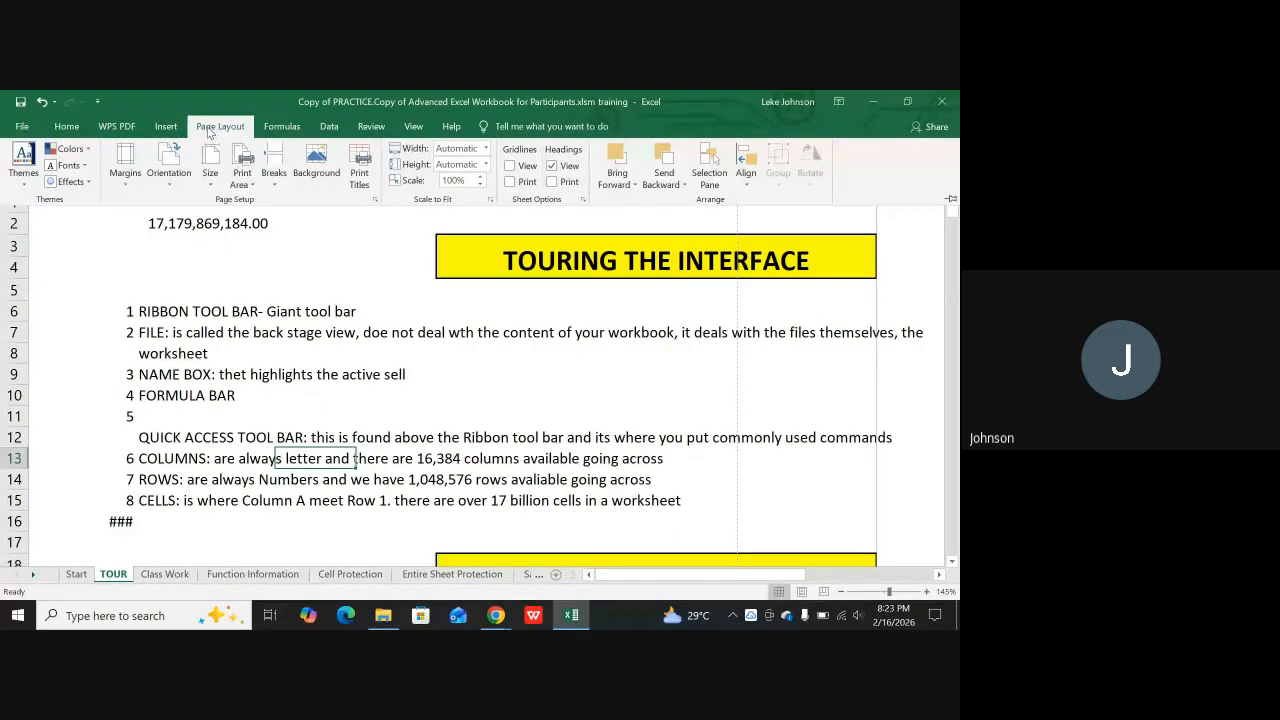
click(167, 163)
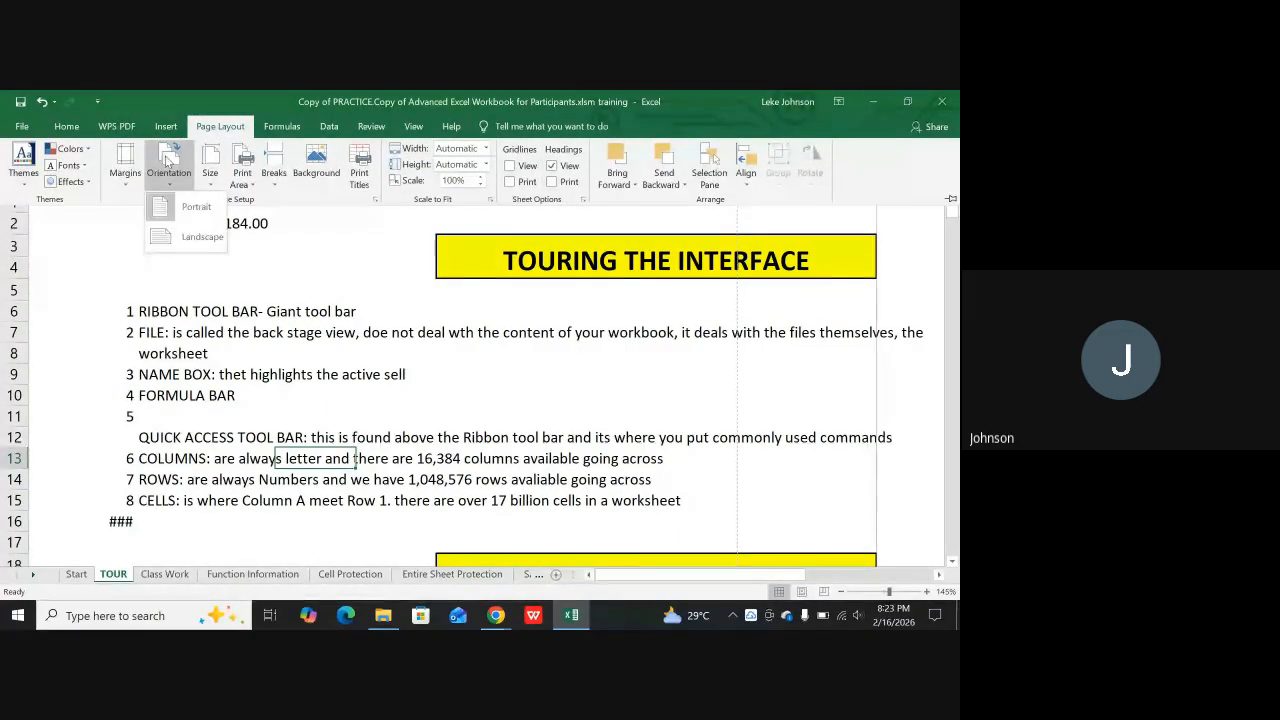
click(177, 241)
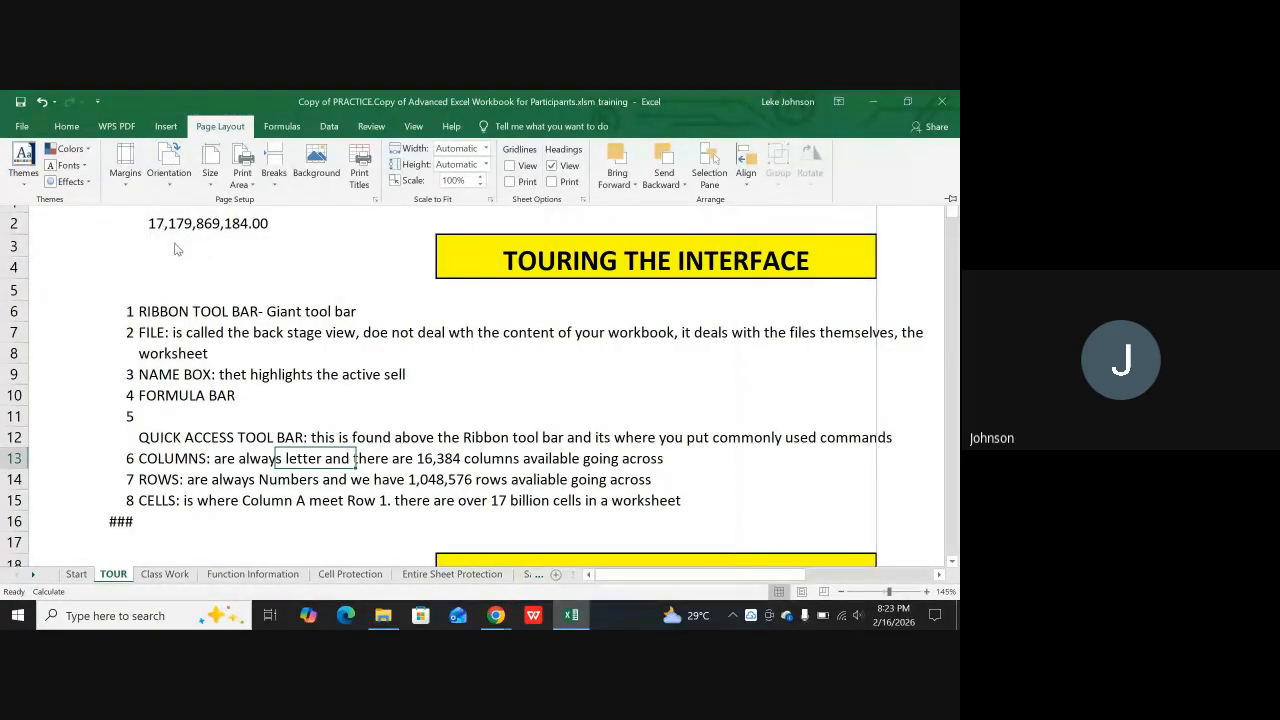
Check the TOUR sheet's landscape pages in the print preview, and return to the sheet
click(24, 126)
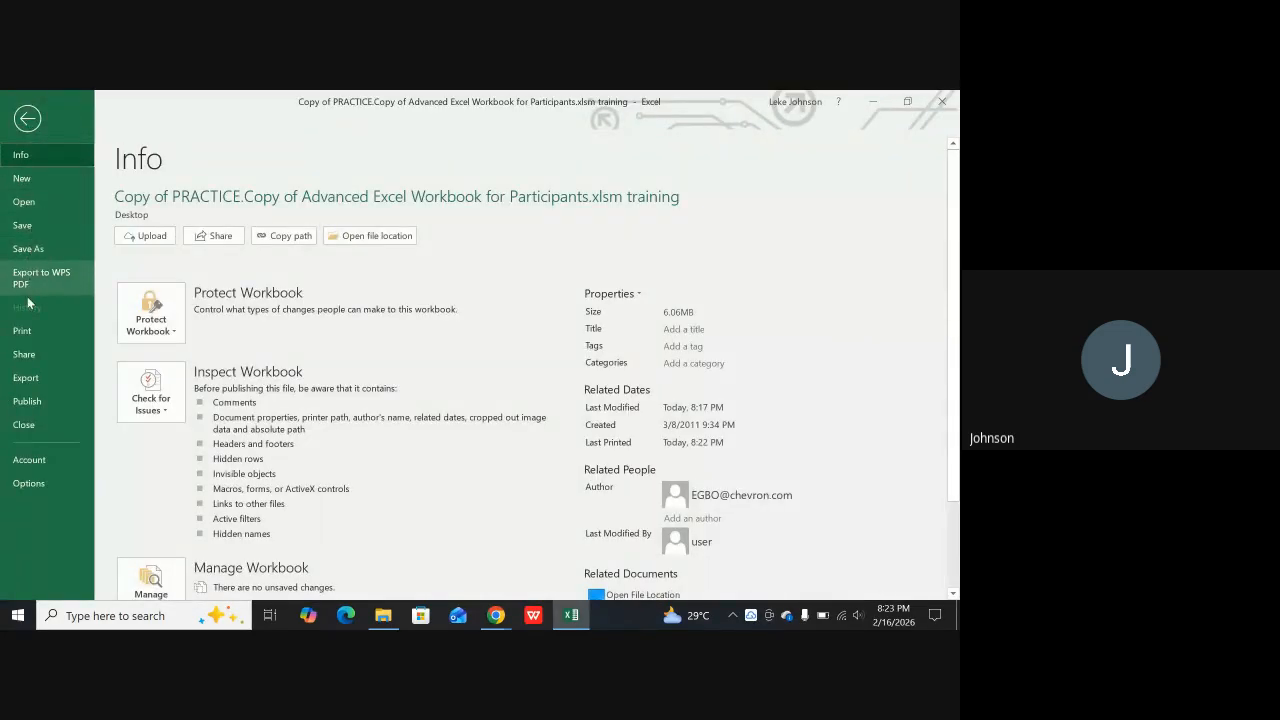
click(23, 331)
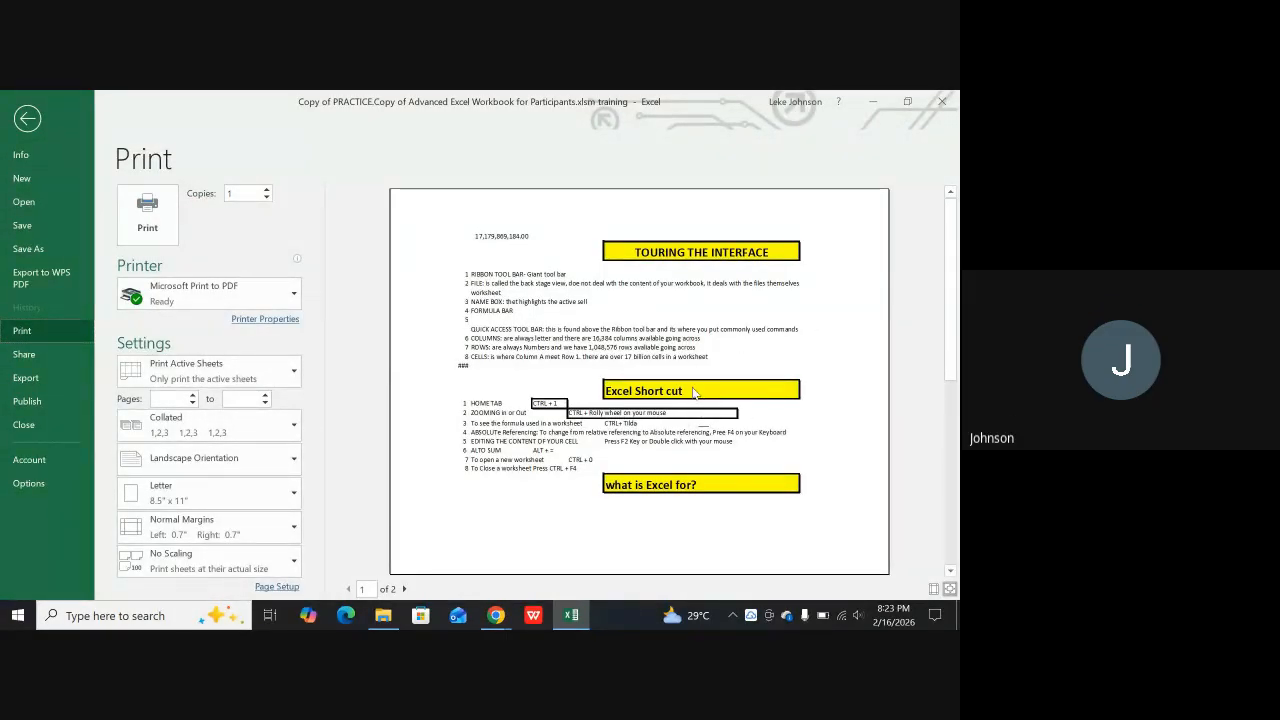
scroll(676, 414, down, 1)
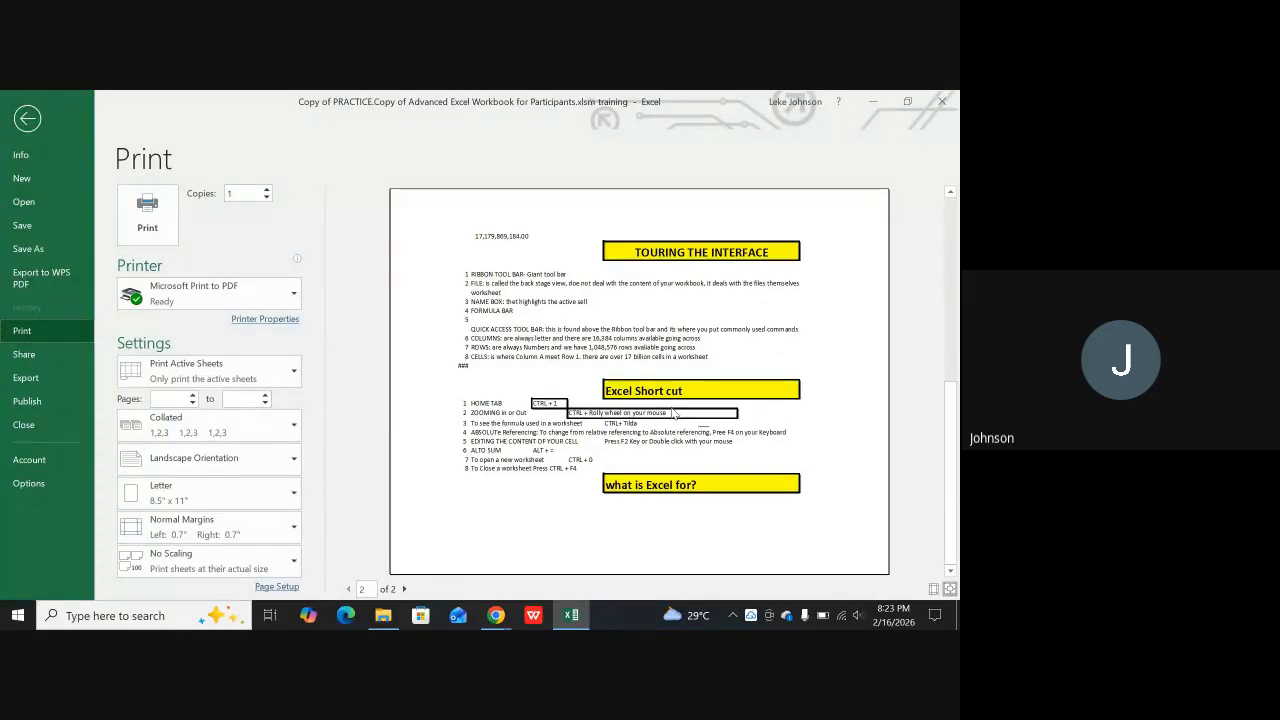
scroll(667, 420, up, 1)
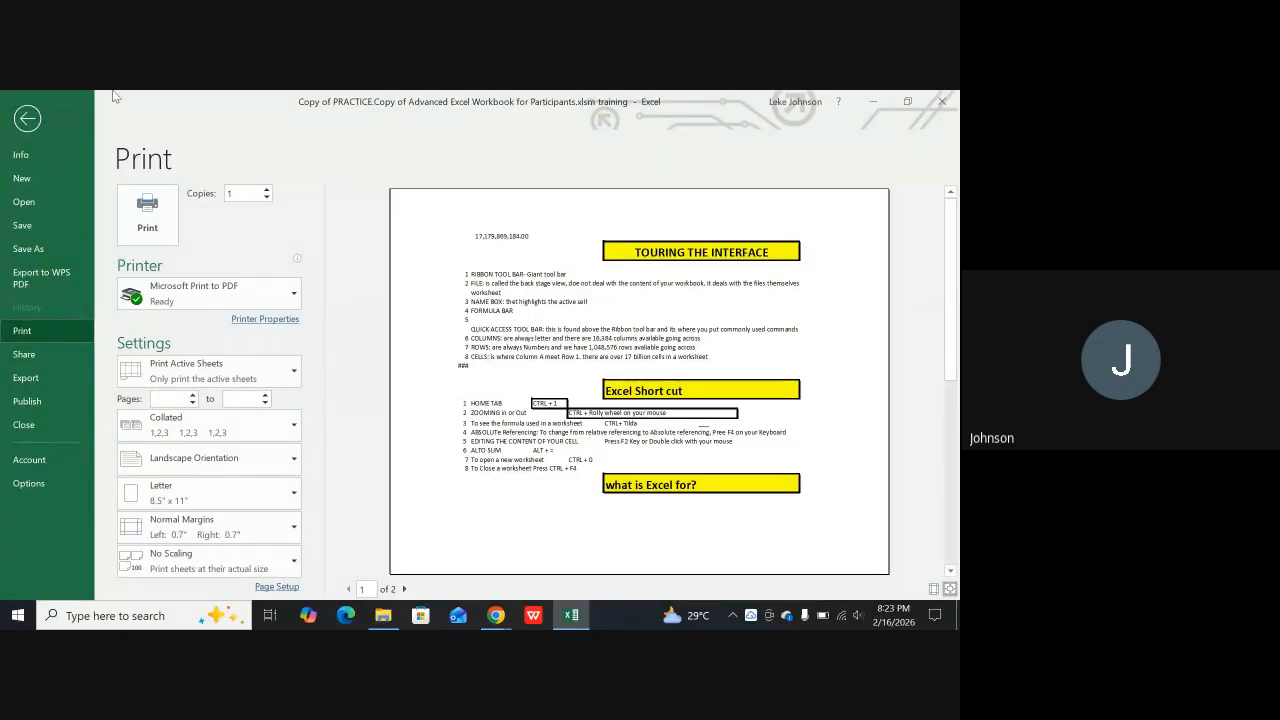
key(Escape)
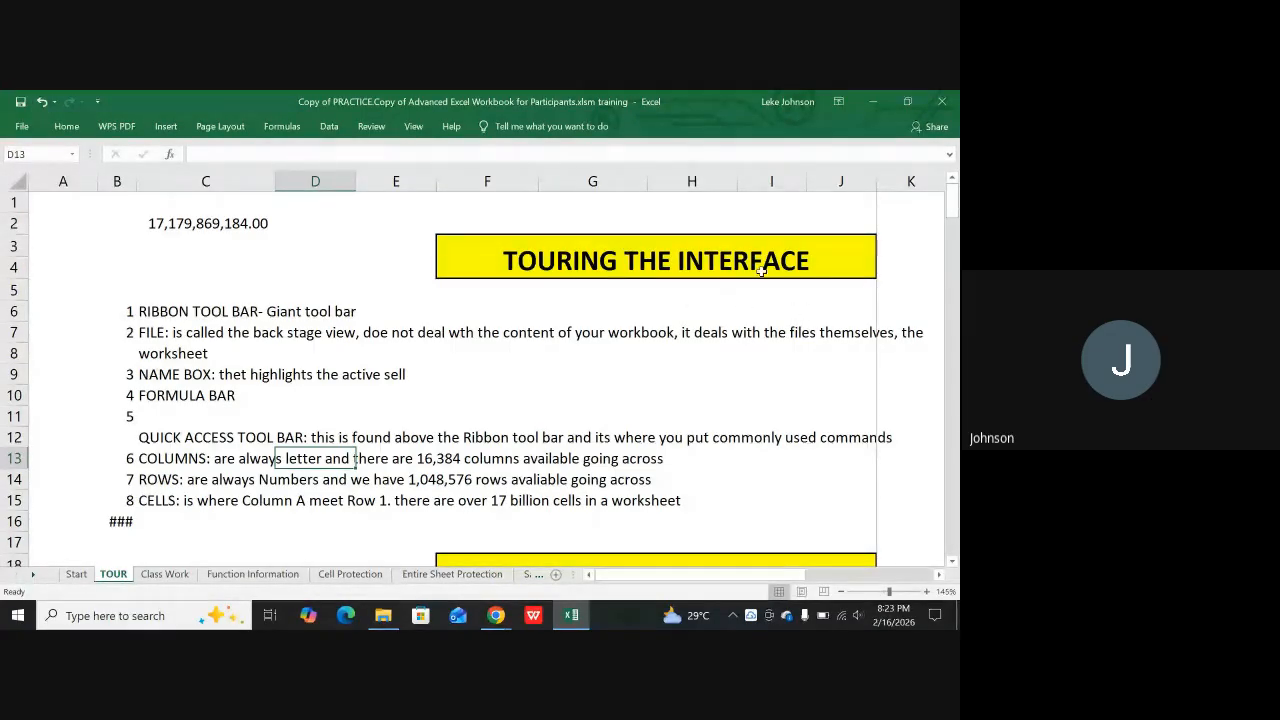
Look over the TOUR sheet's page boundaries down to the REFERENCING heading, and select column H
scroll(761, 291, down, 2)
scroll(761, 291, down, 6)
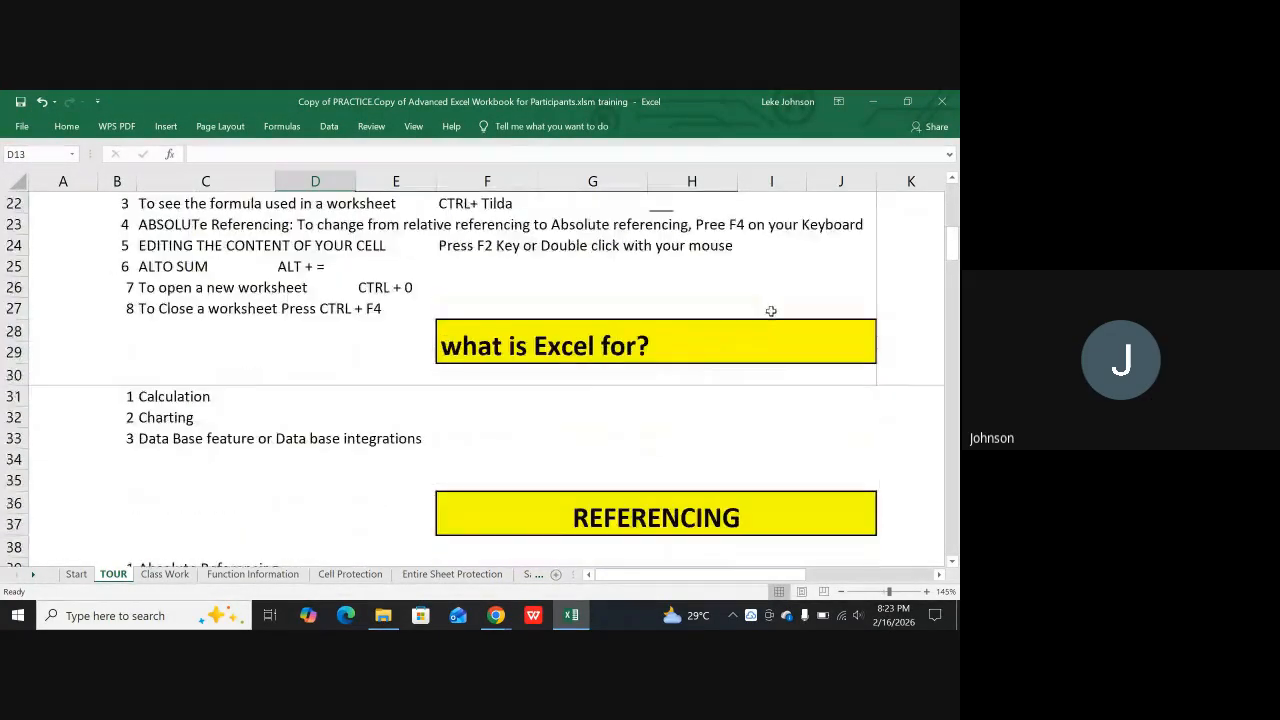
scroll(770, 300, up, 1)
click(709, 333)
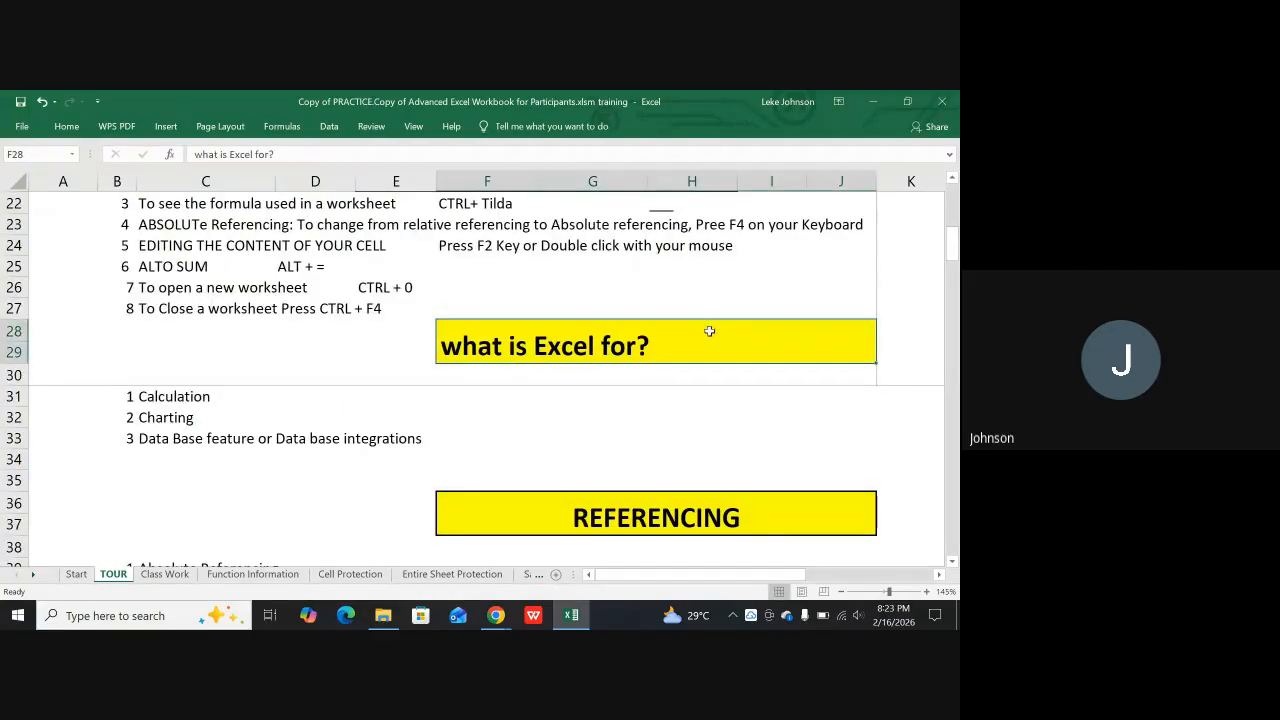
scroll(707, 300, up, 5)
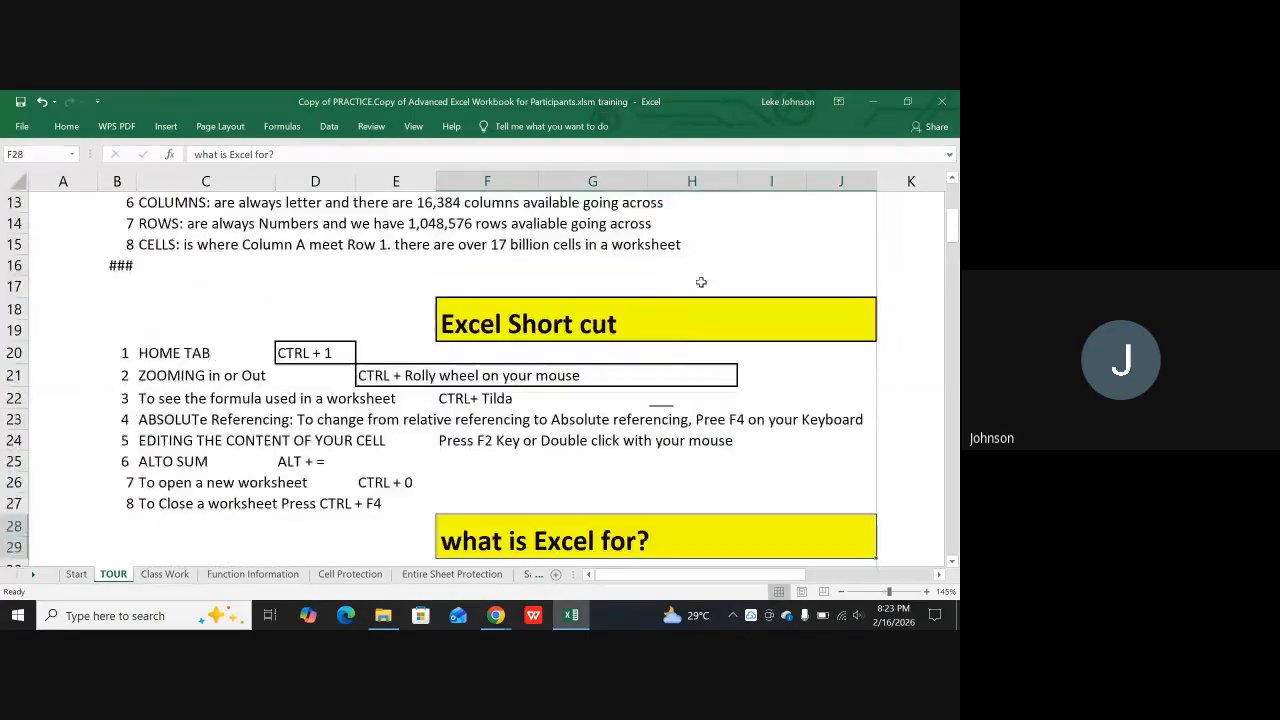
scroll(708, 264, up, 2)
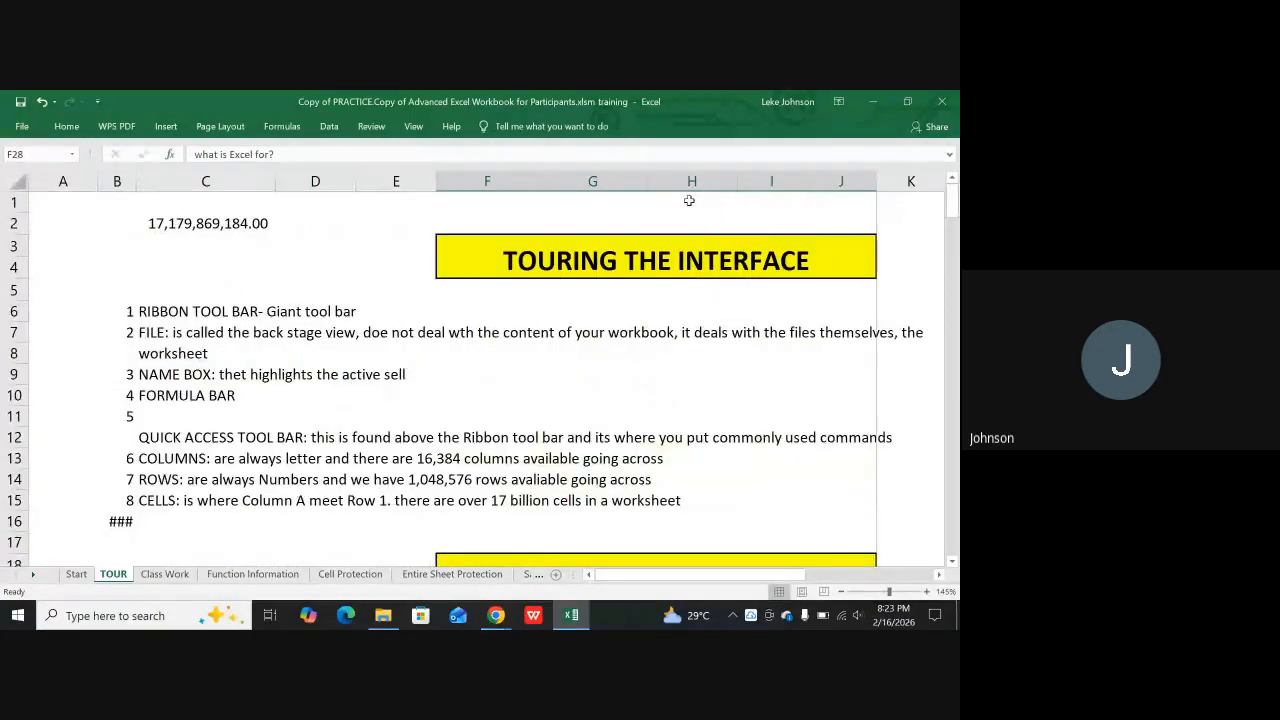
click(680, 179)
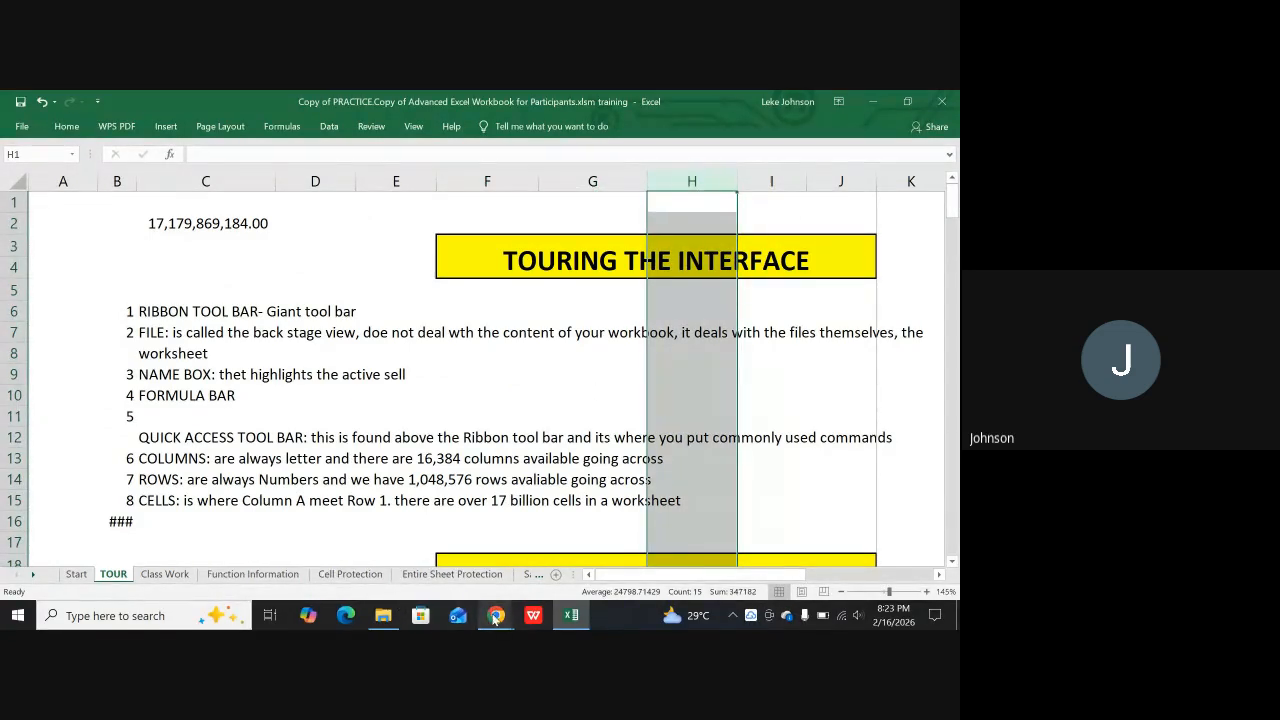
Switch to the Google Meet call in Chrome, read the meeting chat, and return to the Excel workbook
mouse_move(500, 617)
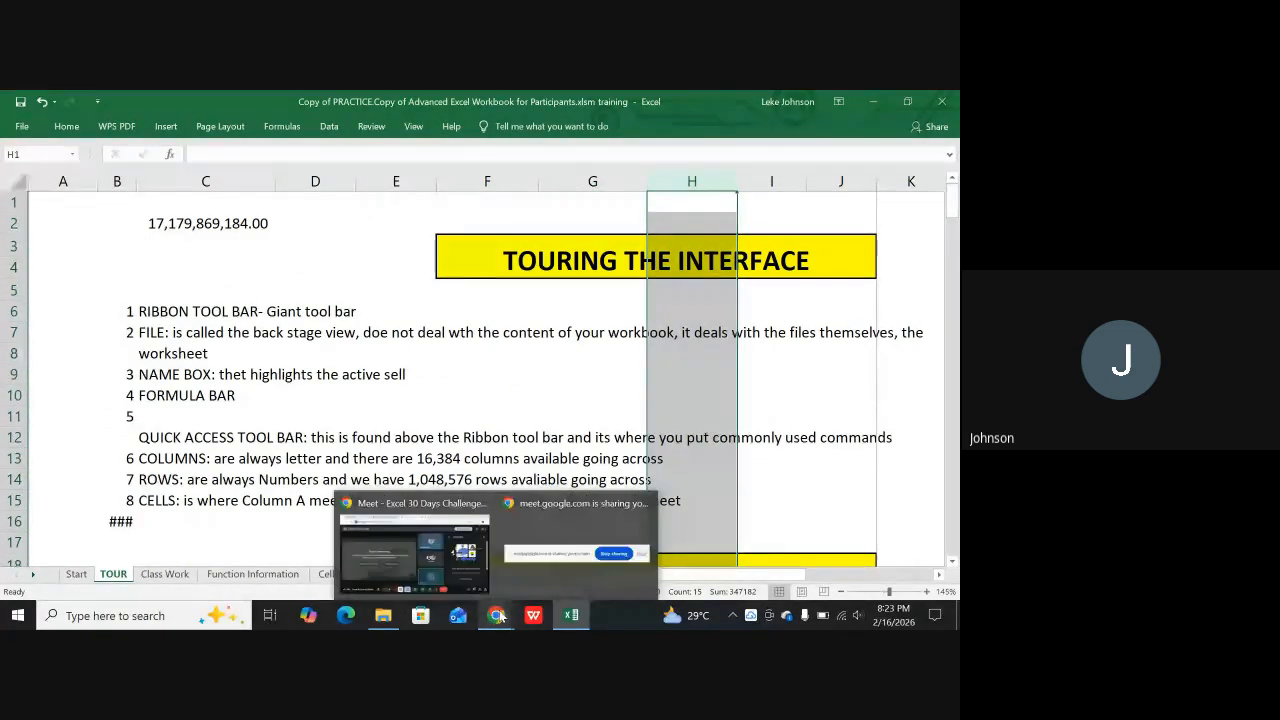
click(420, 548)
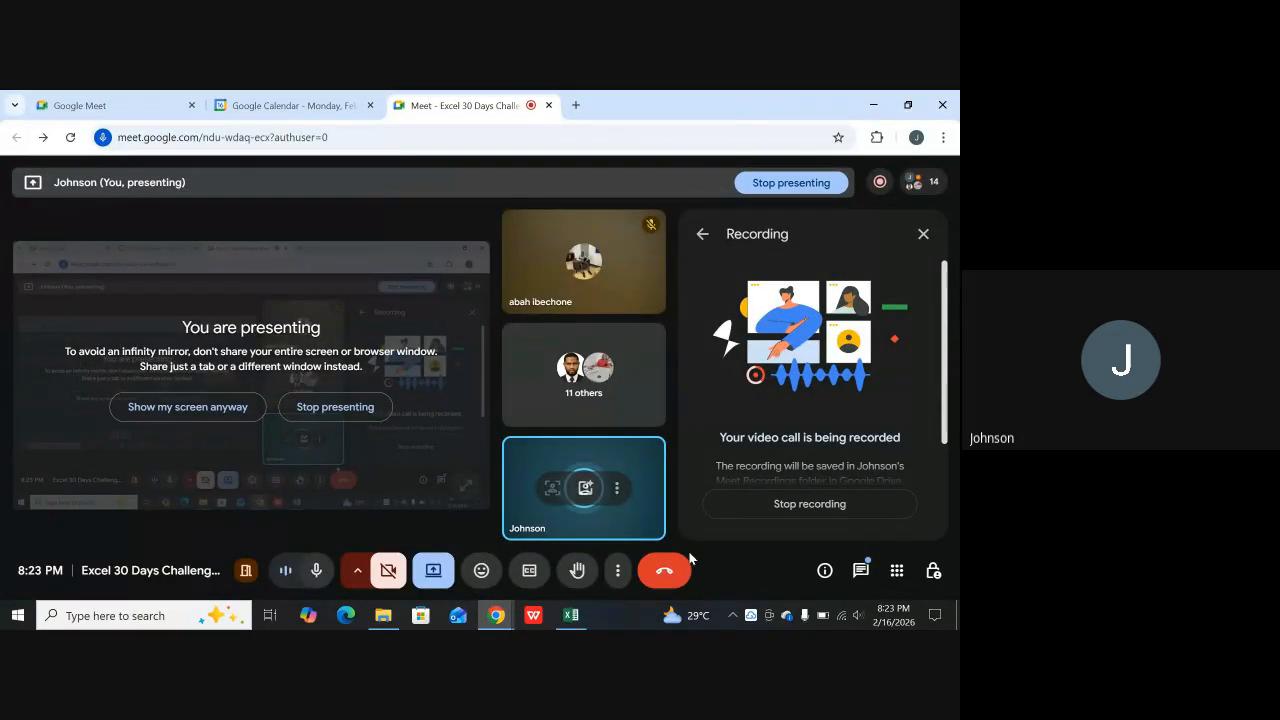
click(860, 571)
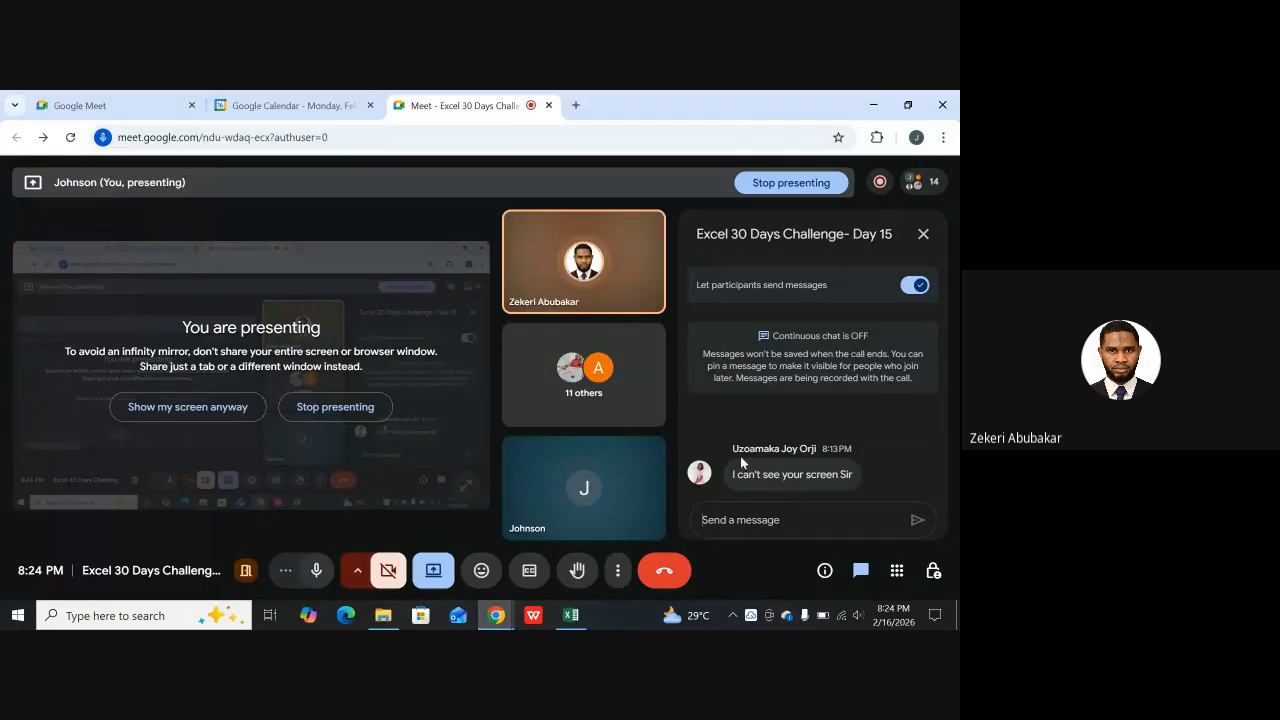
click(570, 615)
click(537, 358)
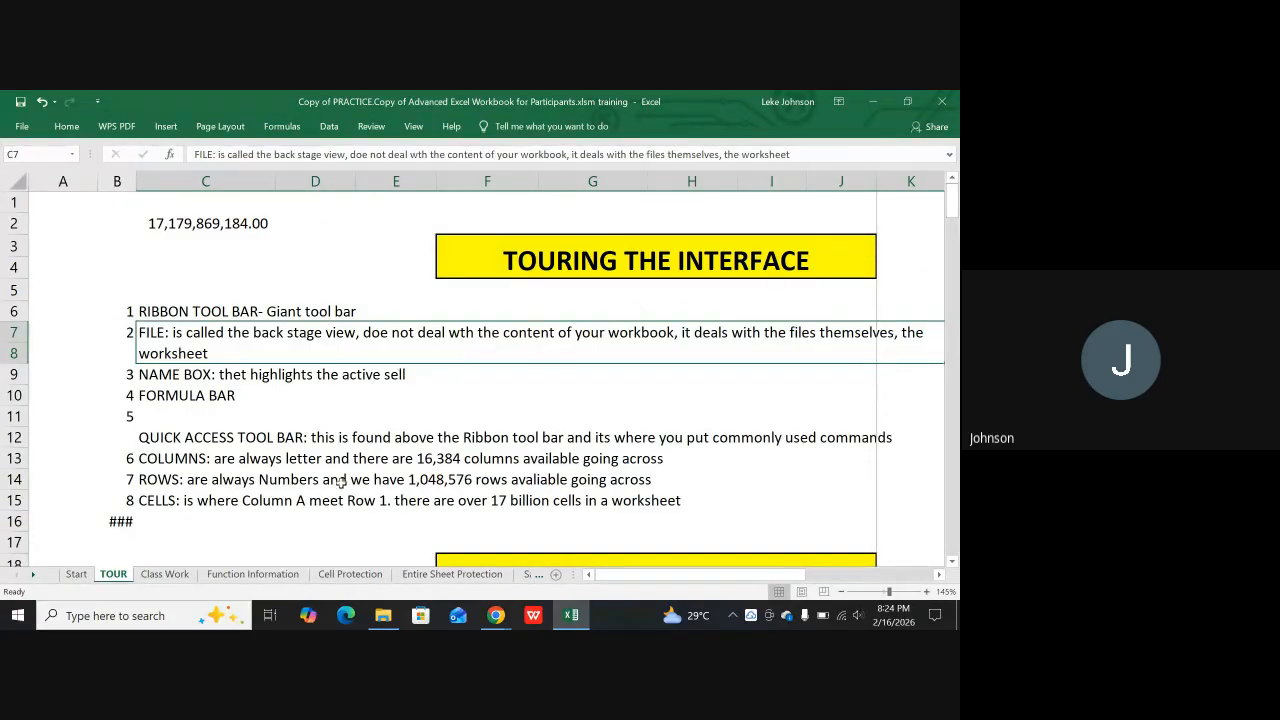
Enter the note "---- Size" in cell C181, beside the page layout tab note under Printing Preparation
scroll(440, 380, down, 11)
scroll(304, 378, down, 20)
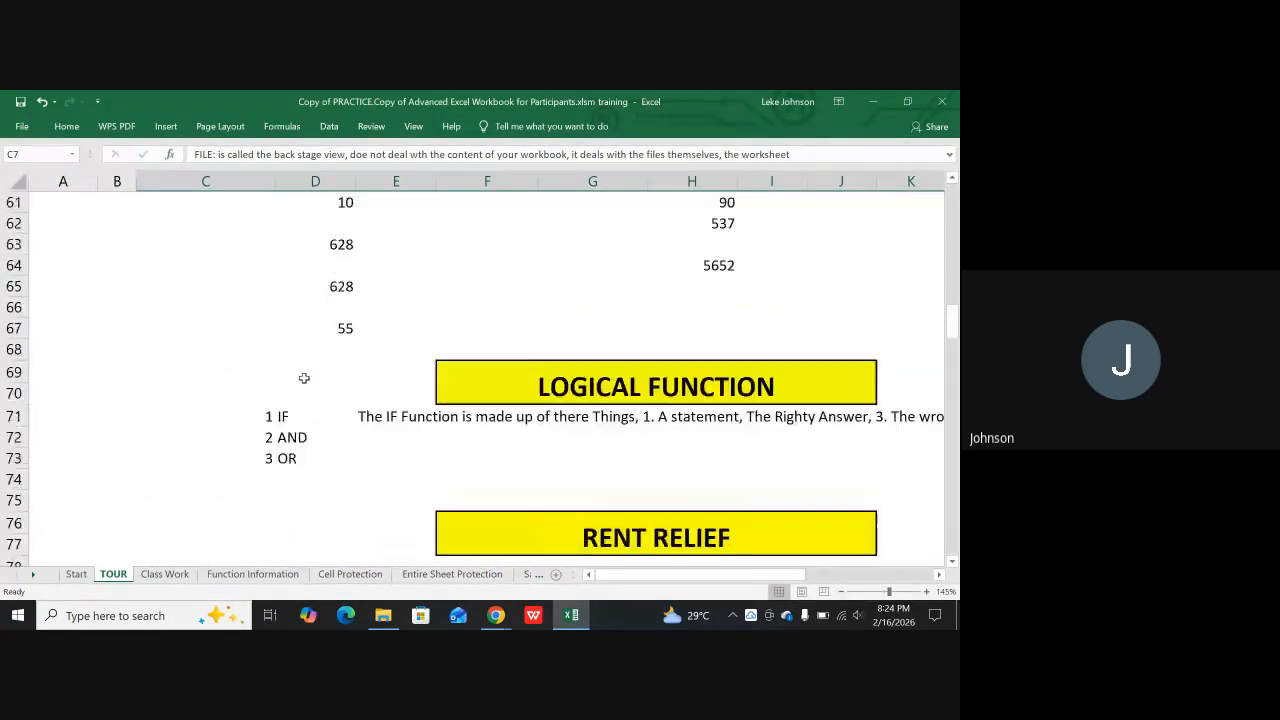
scroll(302, 389, down, 11)
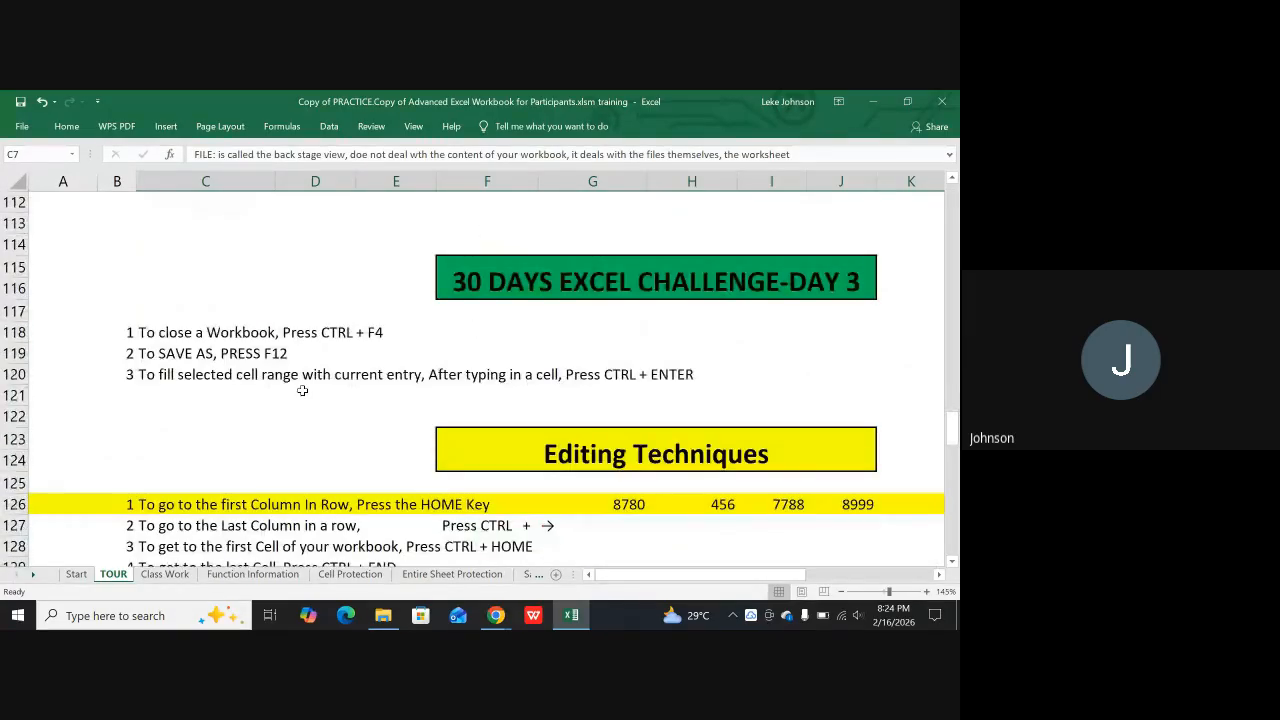
scroll(302, 391, down, 13)
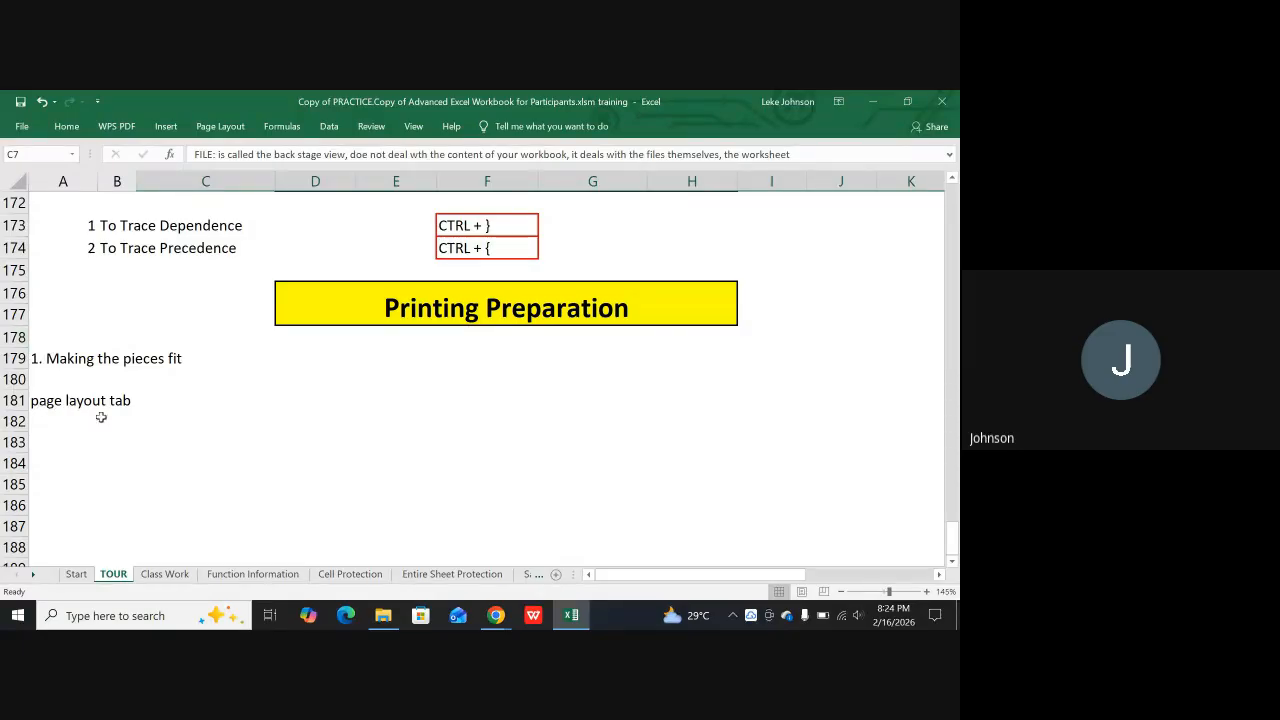
click(146, 398)
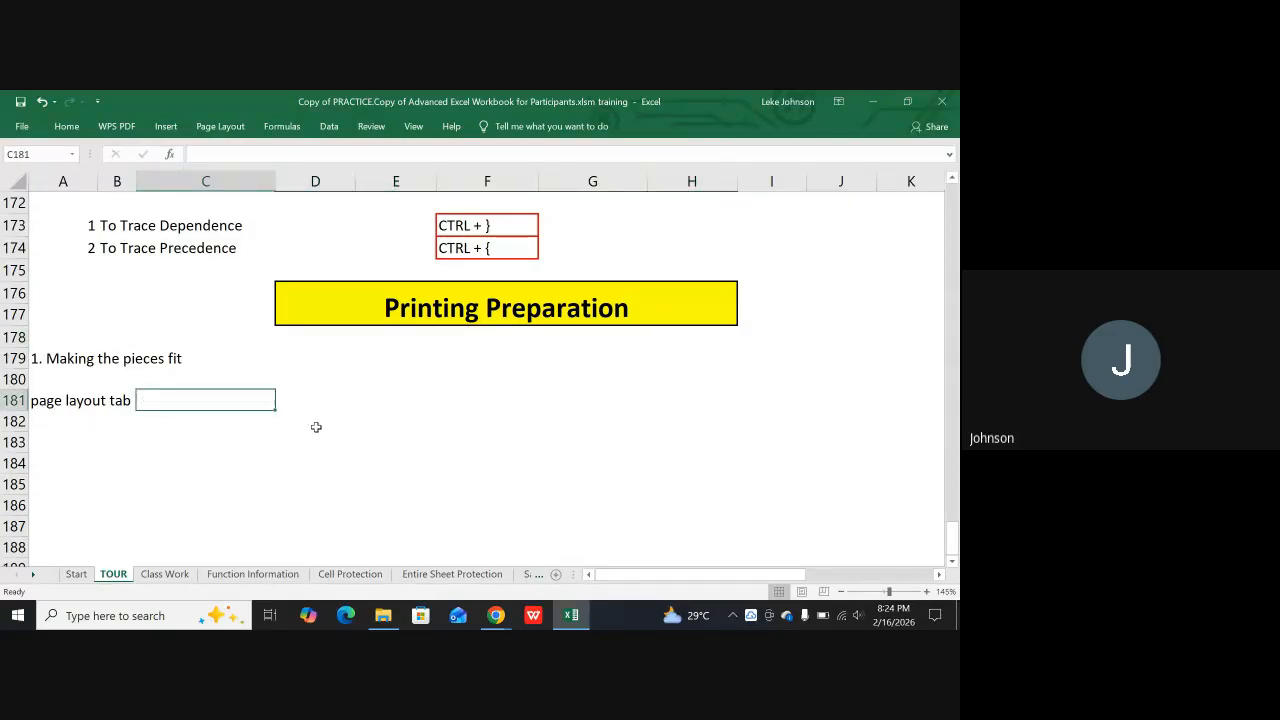
text(----)
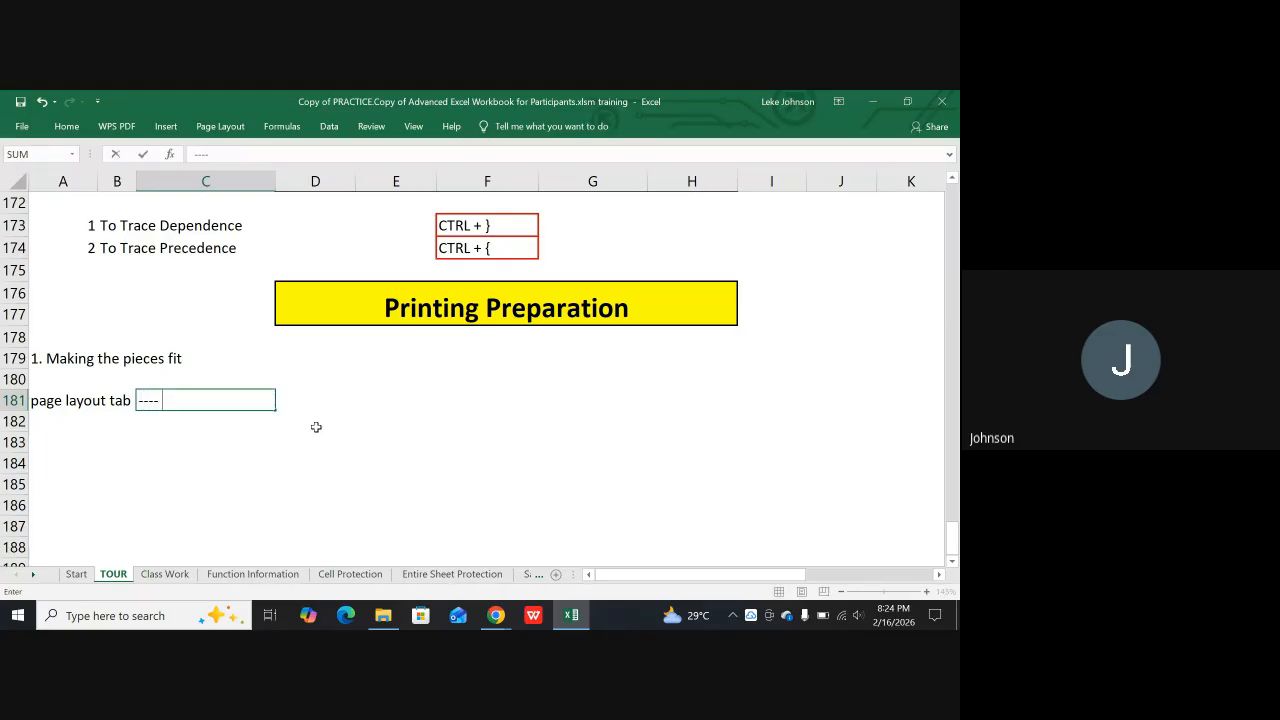
text( S)
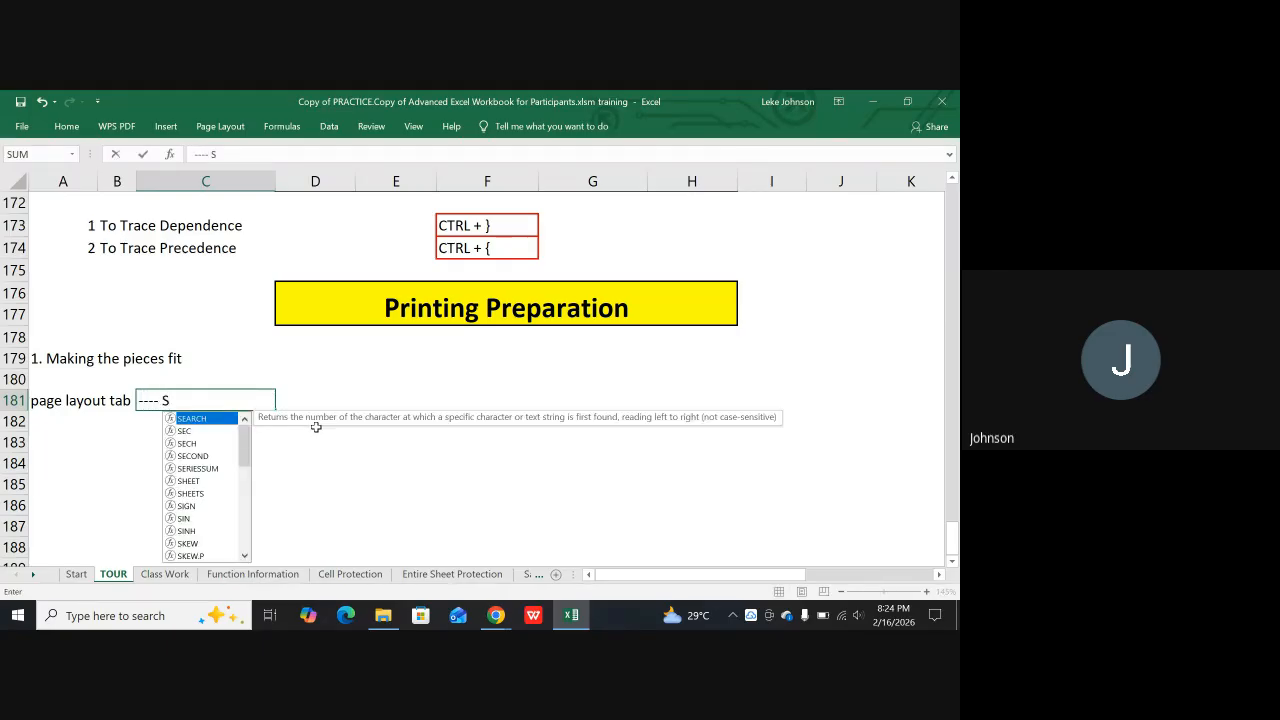
text(ize)
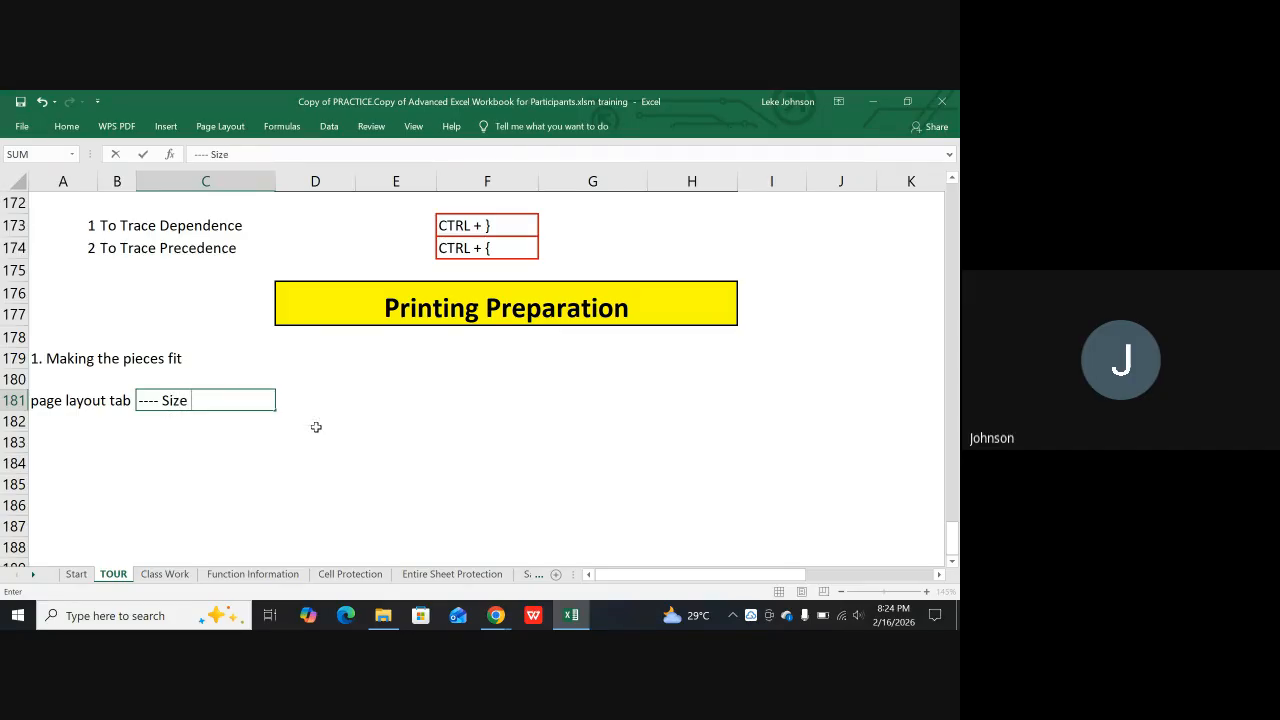
Remove the stray E183 reference from the Size note in cell C181 and commit the entry
click(220, 127)
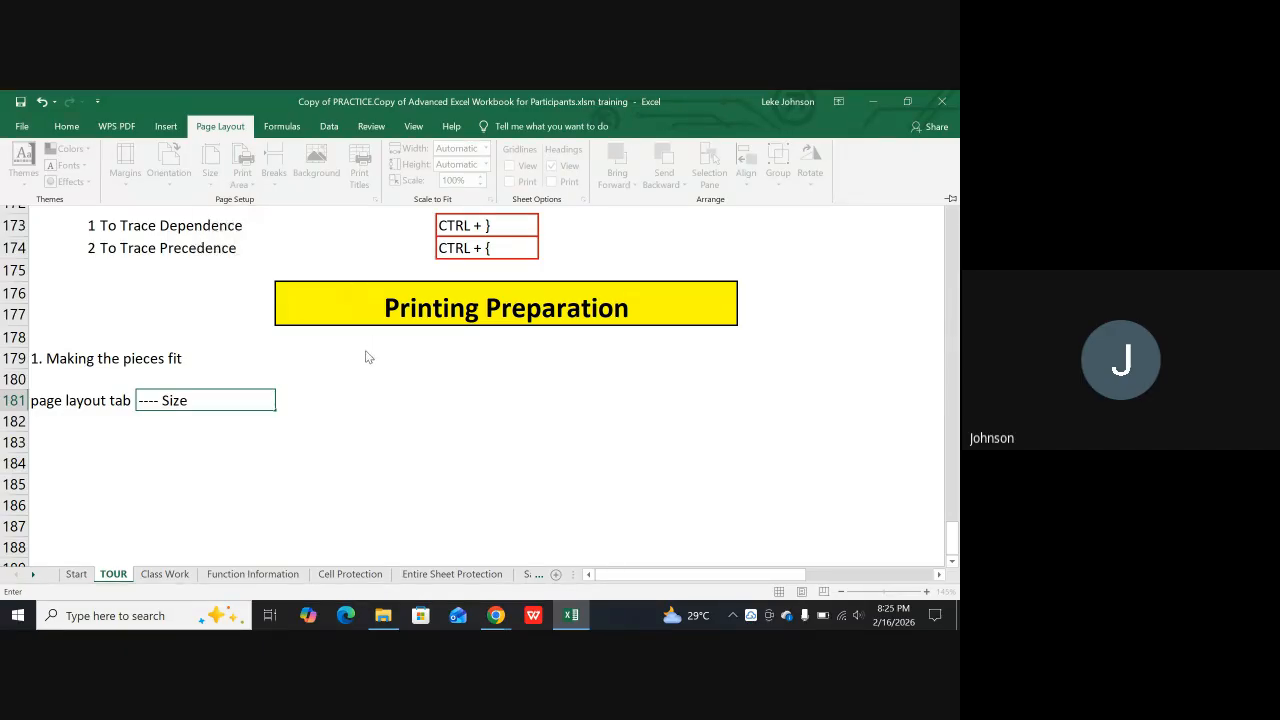
click(389, 428)
click(375, 439)
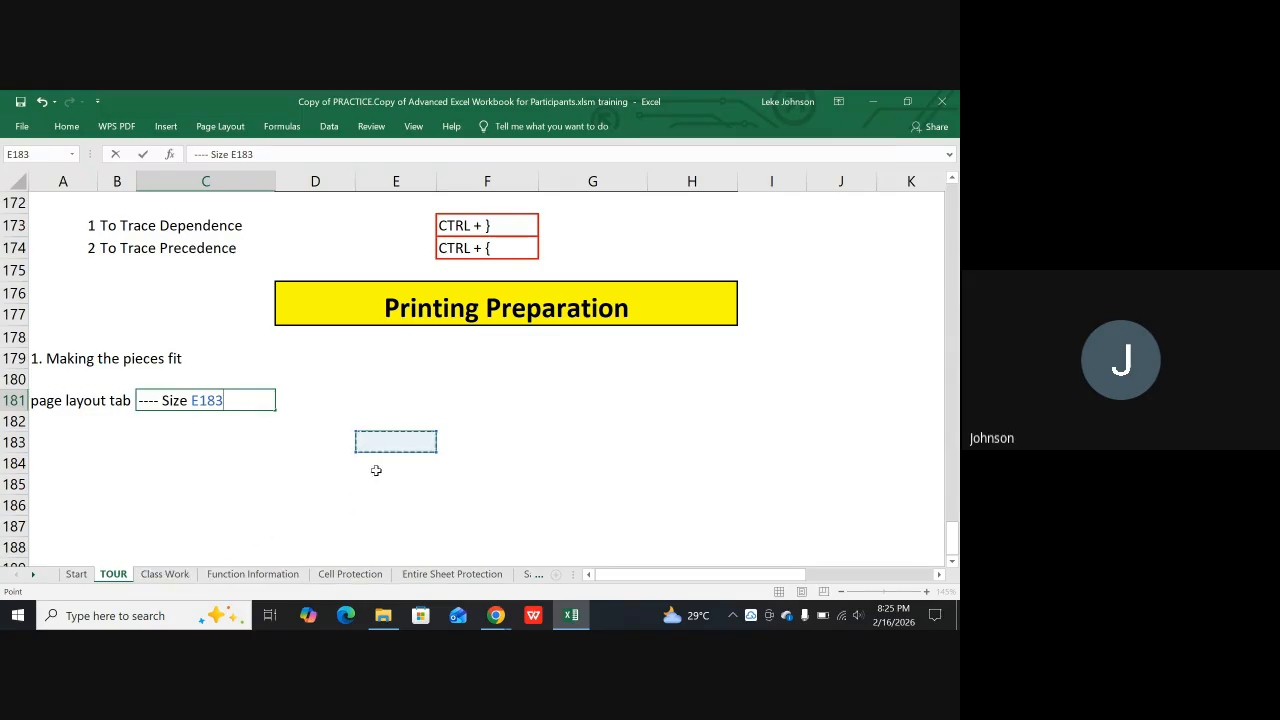
key(BackSpace)
key(BackSpace)
key(BackSpace)
key(BackSpace)
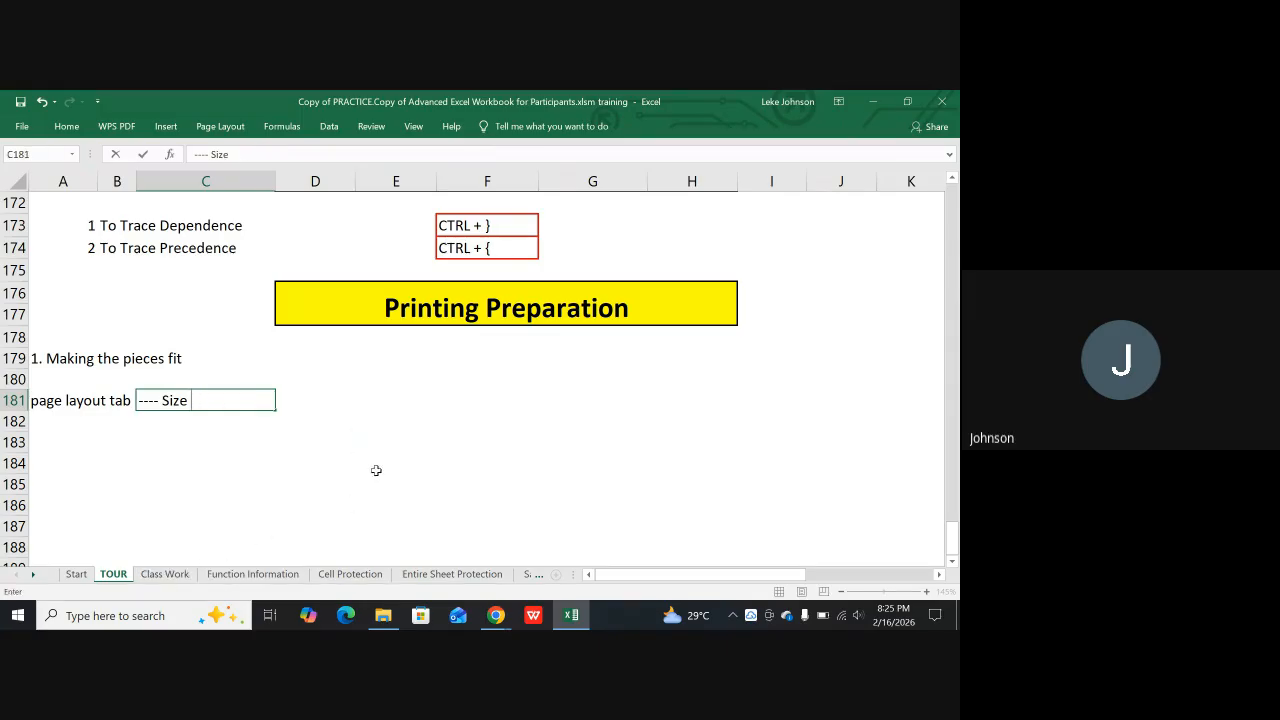
key(Return)
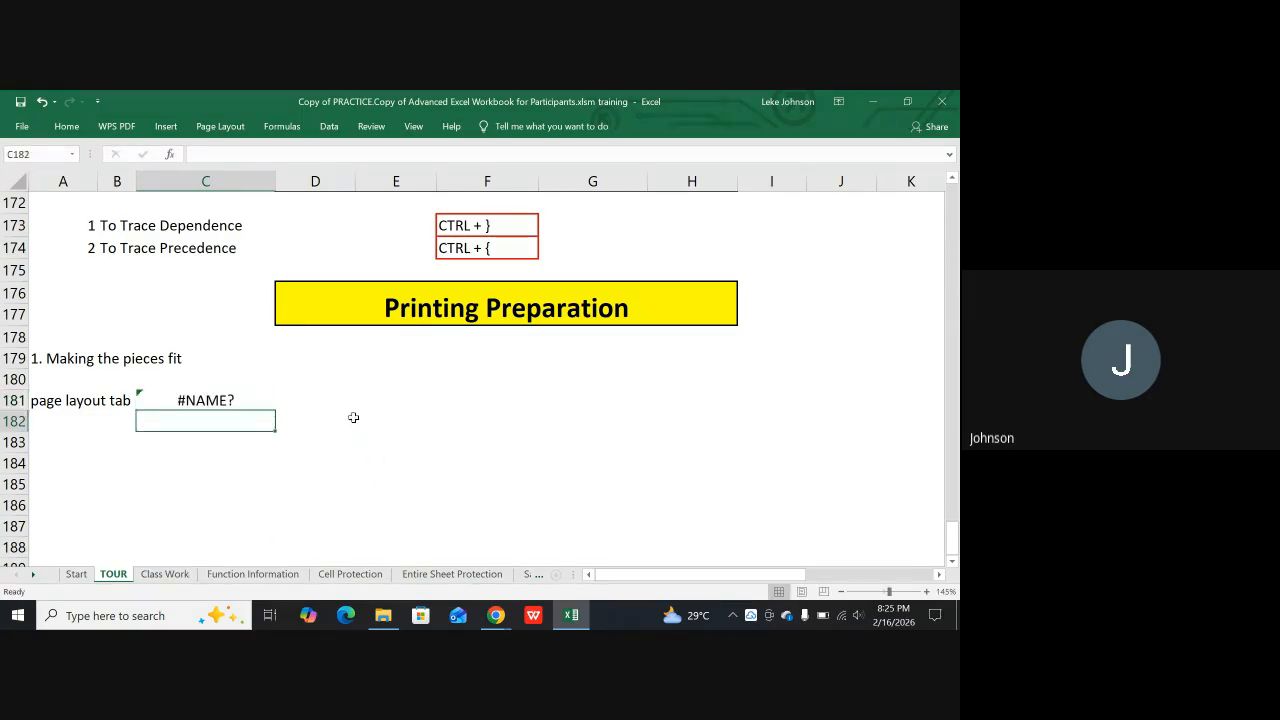
Review the available paper sizes for the TOUR sheet, and close the list without choosing one
click(209, 130)
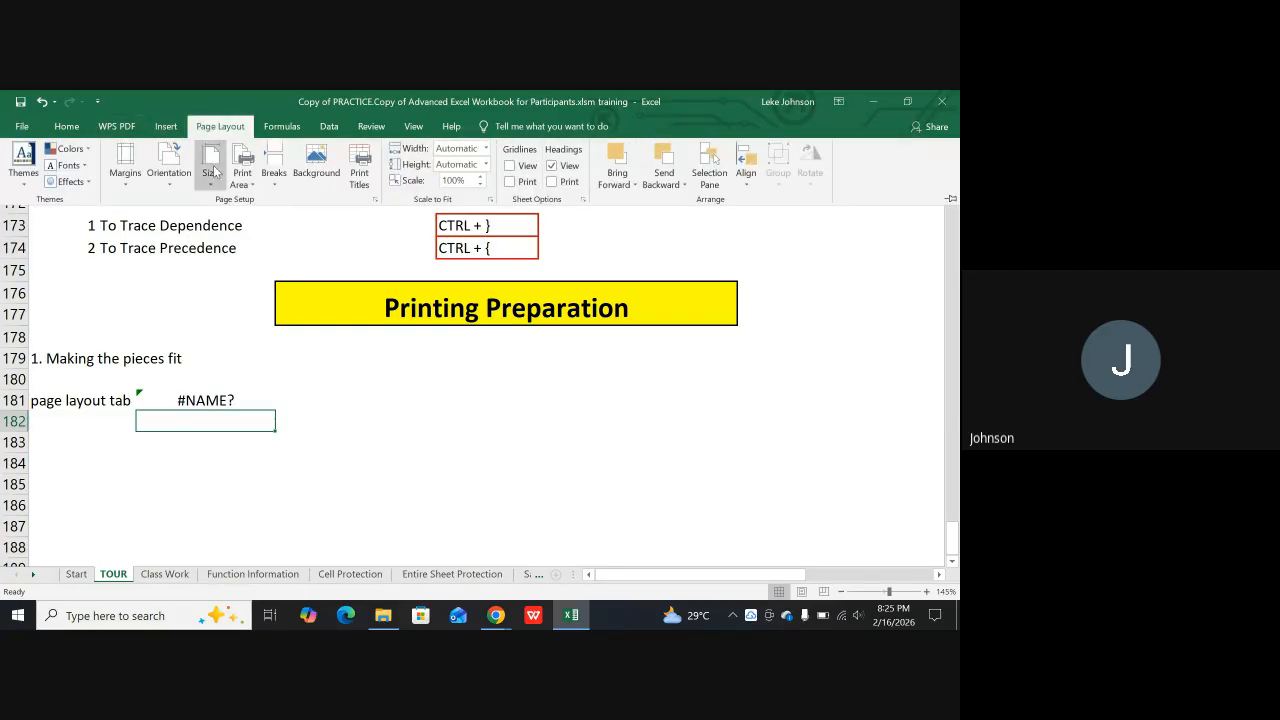
click(210, 165)
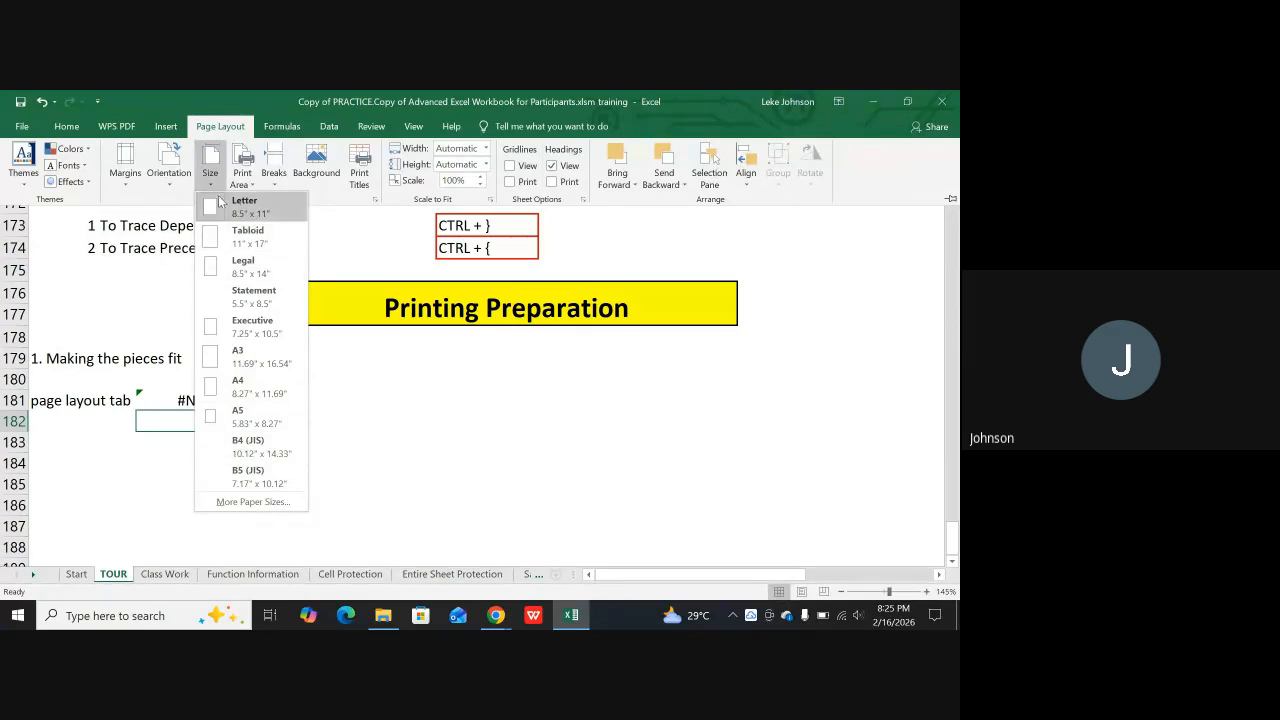
click(375, 376)
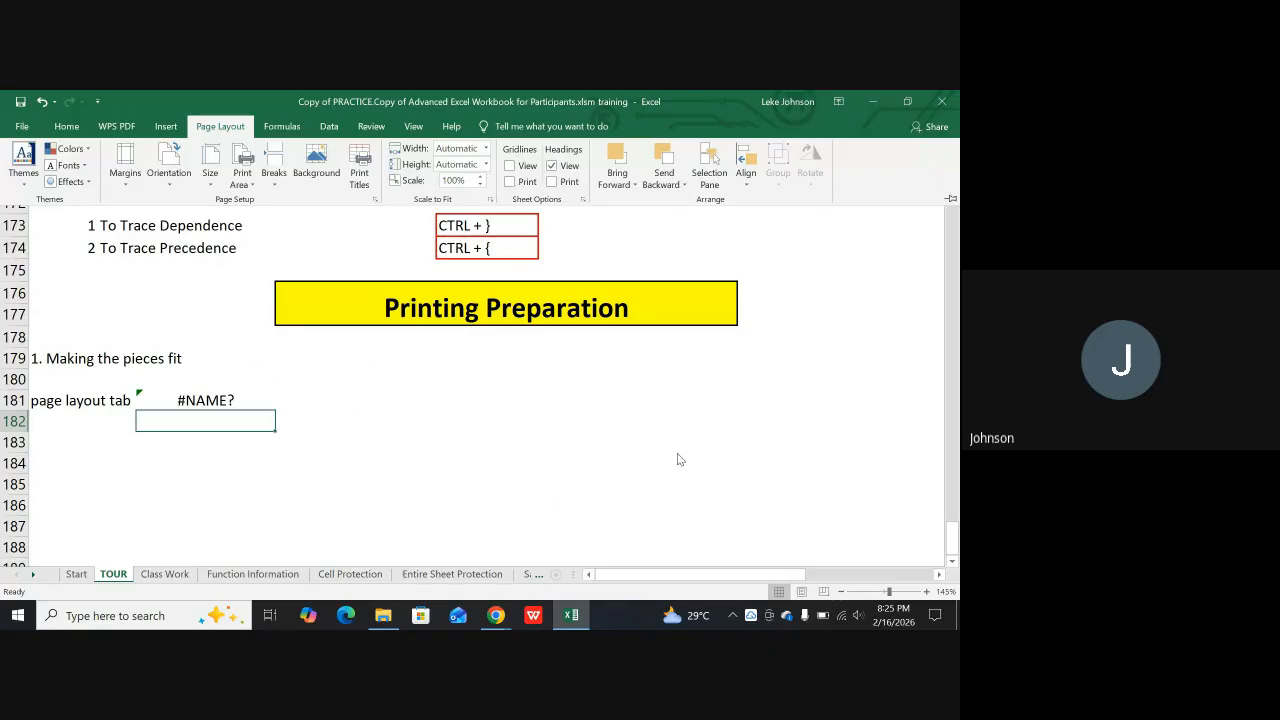
Show the TOUR sheet in Page Layout view and examine its pages from Printing Preparation up to TOURING THE INTERFACE
click(801, 593)
click(801, 592)
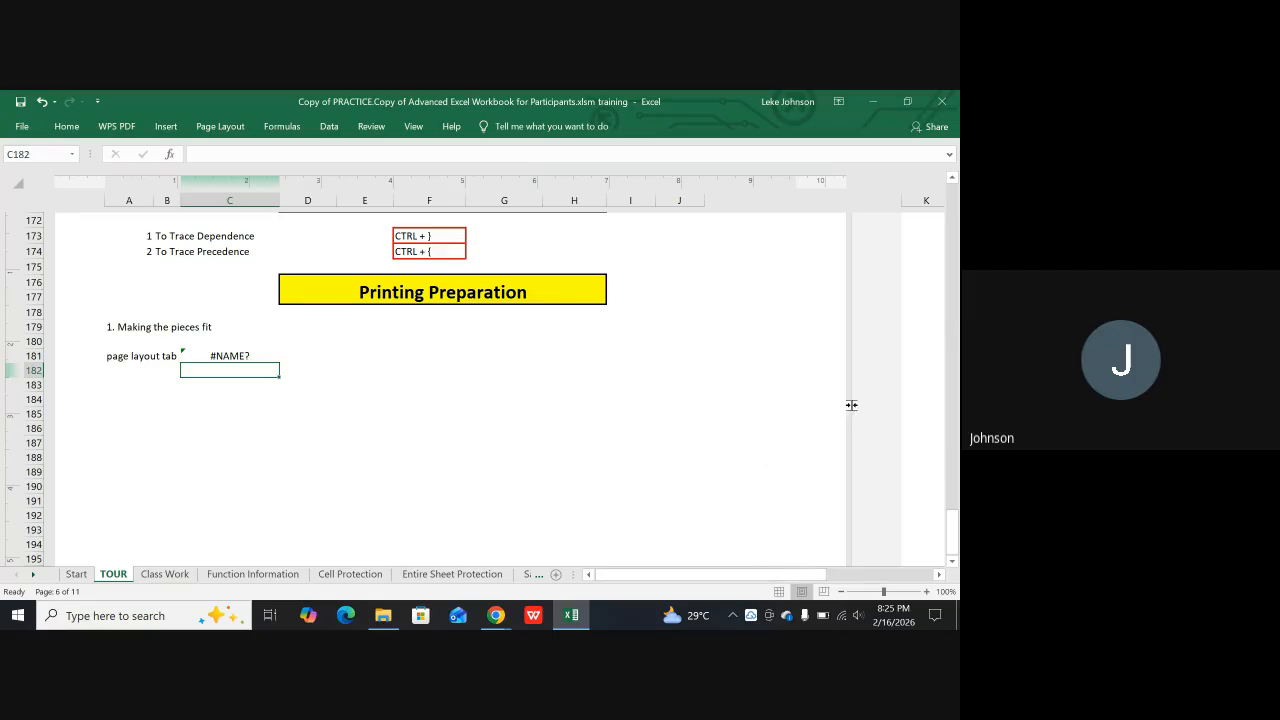
scroll(850, 405, up, 6)
scroll(843, 300, up, 8)
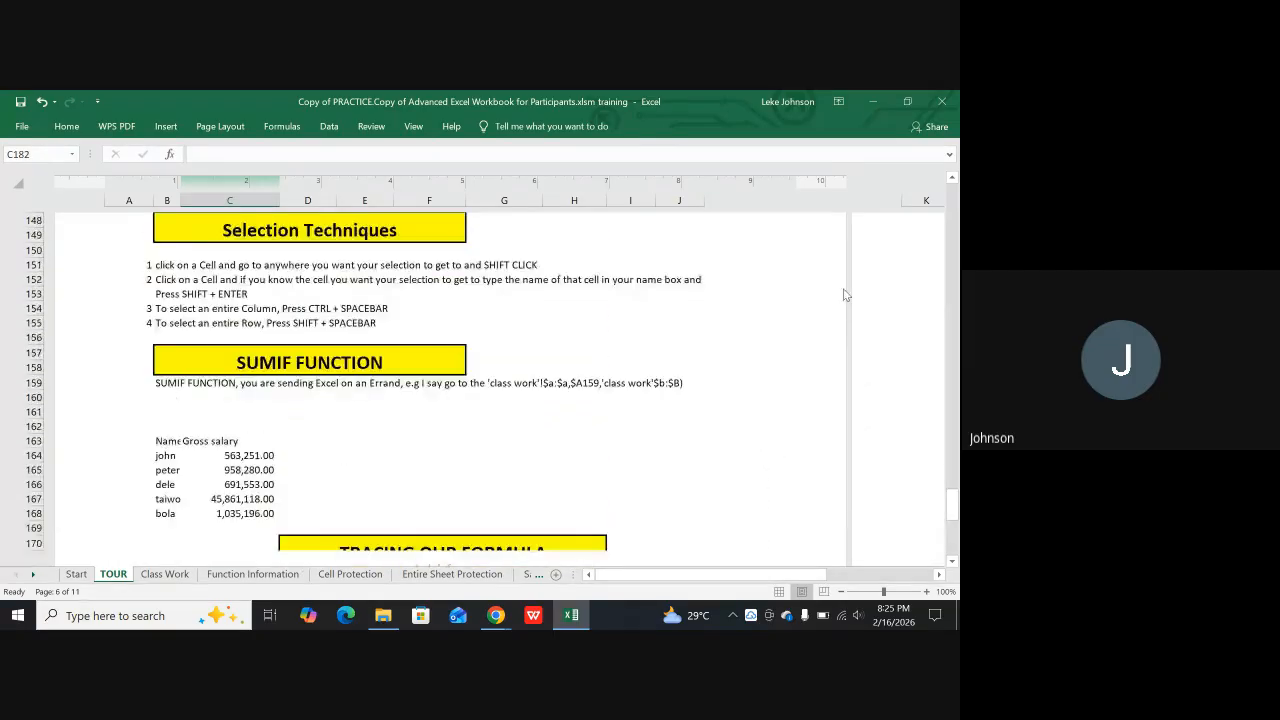
scroll(847, 268, up, 8)
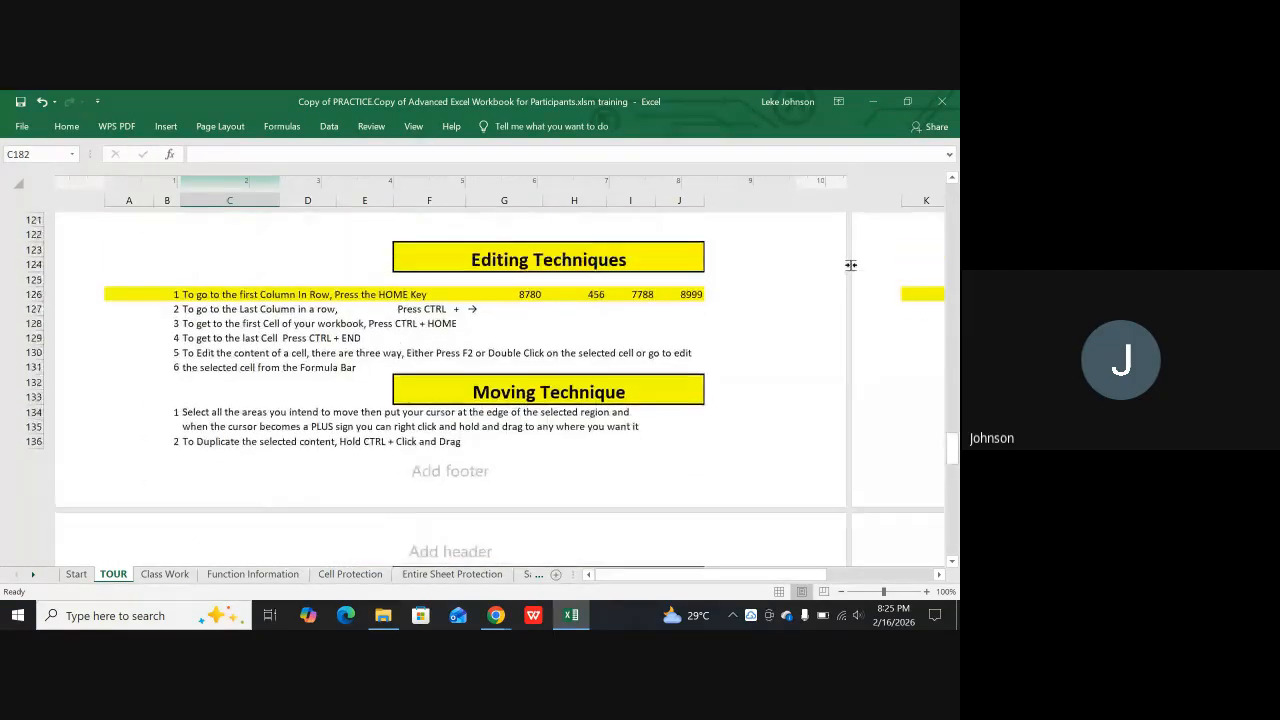
scroll(850, 264, up, 10)
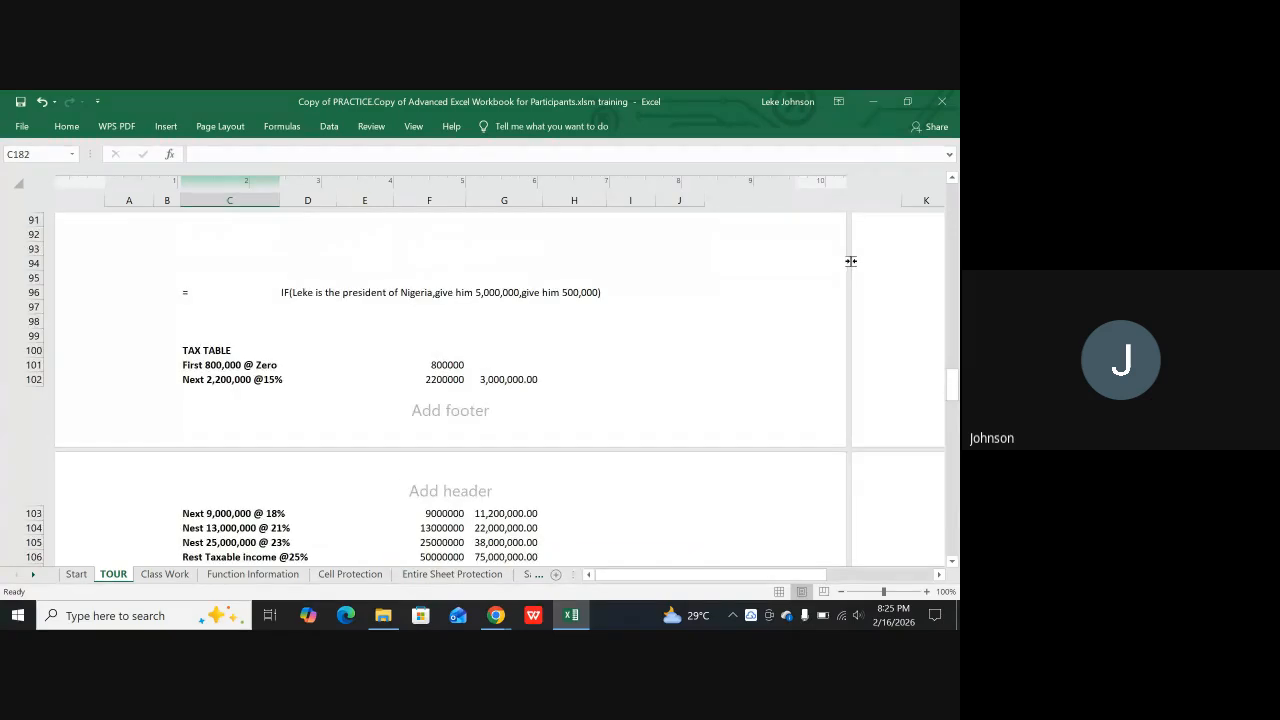
scroll(606, 342, down, 2)
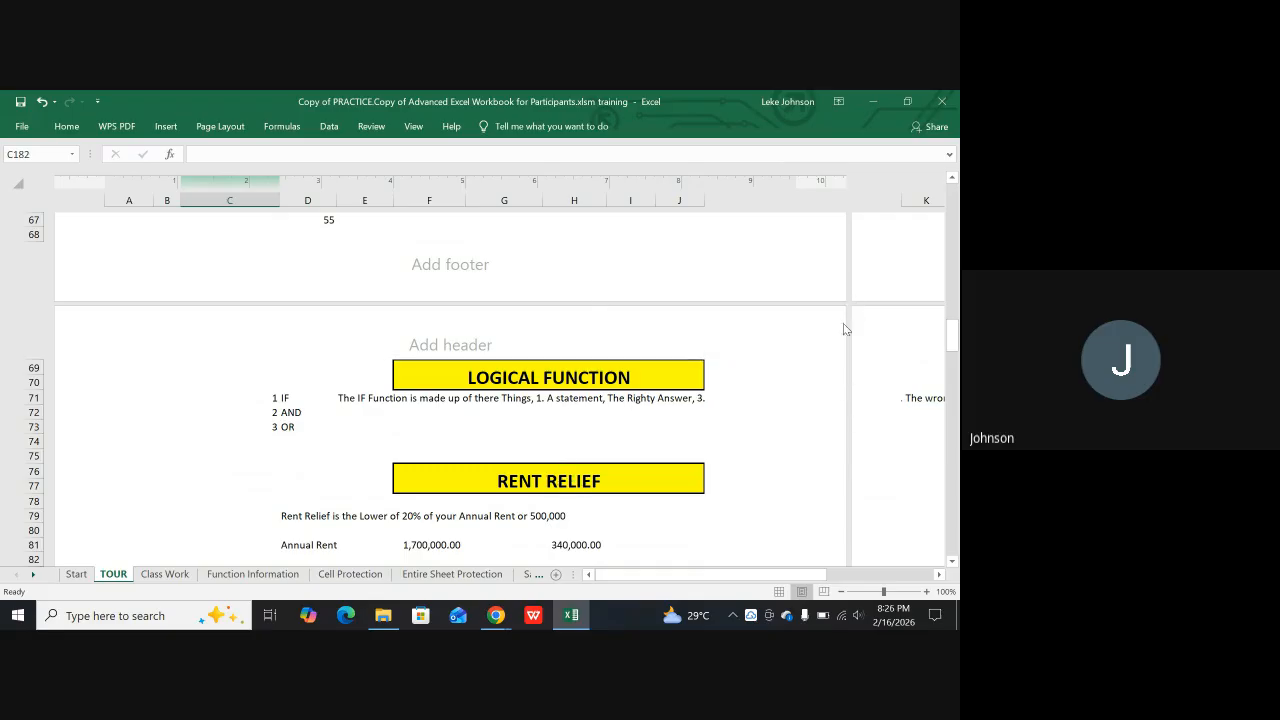
scroll(866, 320, up, 10)
scroll(868, 310, up, 10)
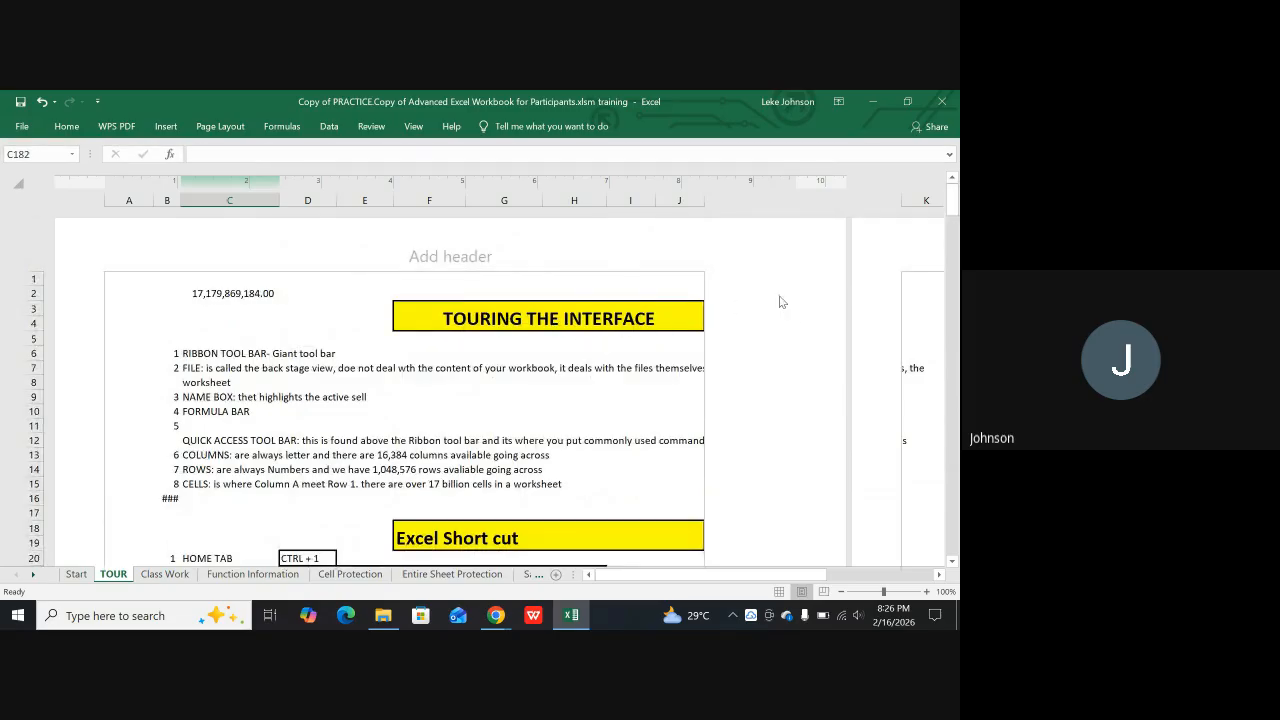
Look over the page boundaries from the Excel Short cut section down to the RENT RELIEF table
scroll(760, 420, down, 8)
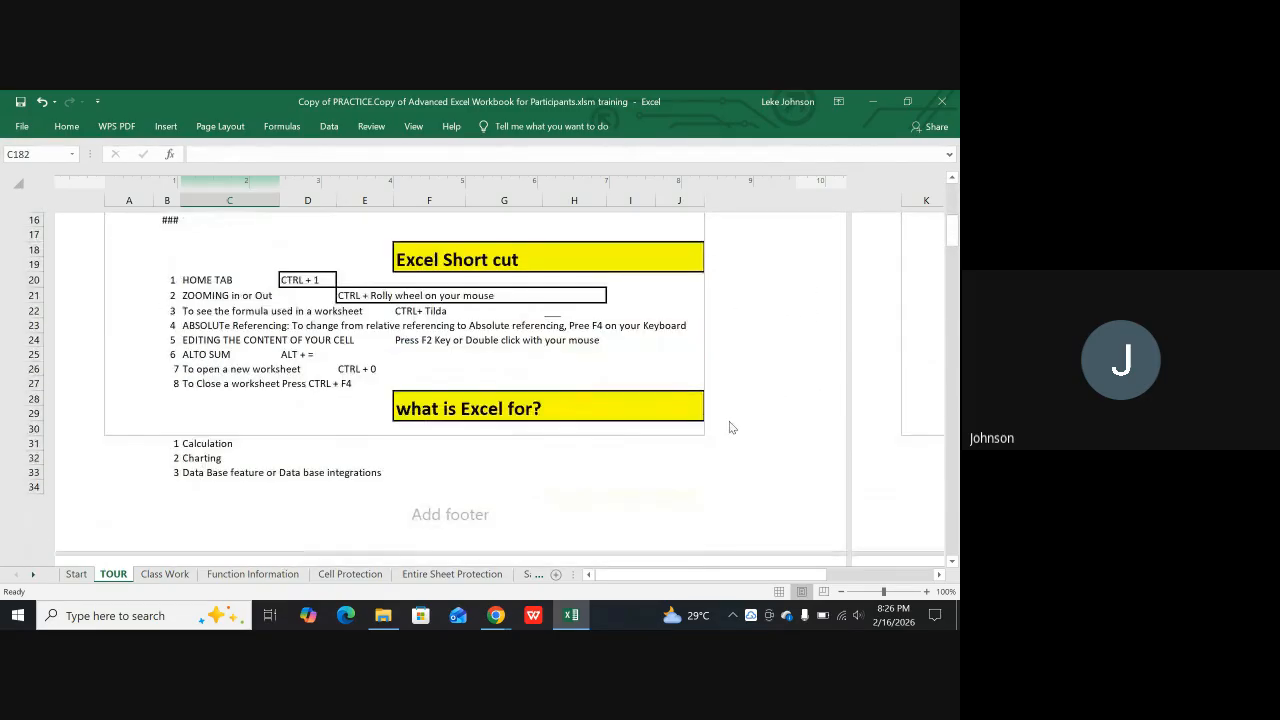
scroll(760, 400, down, 2)
scroll(834, 417, down, 6)
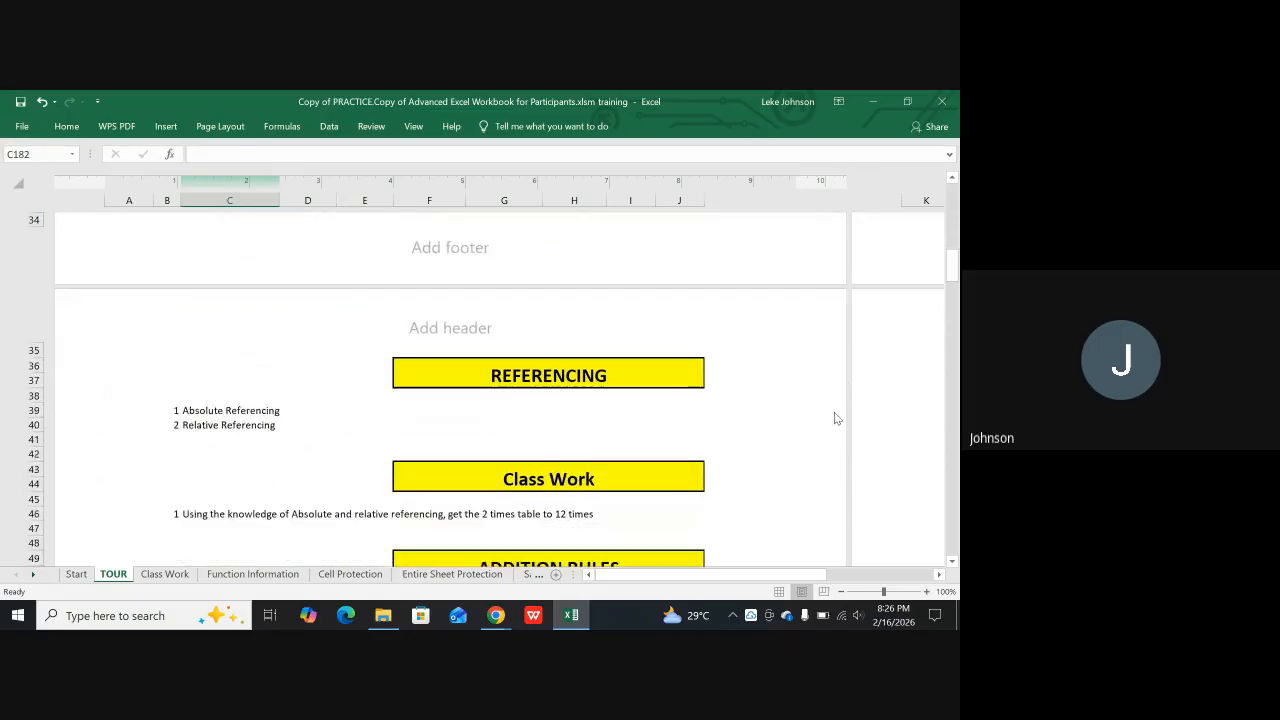
scroll(820, 466, down, 5)
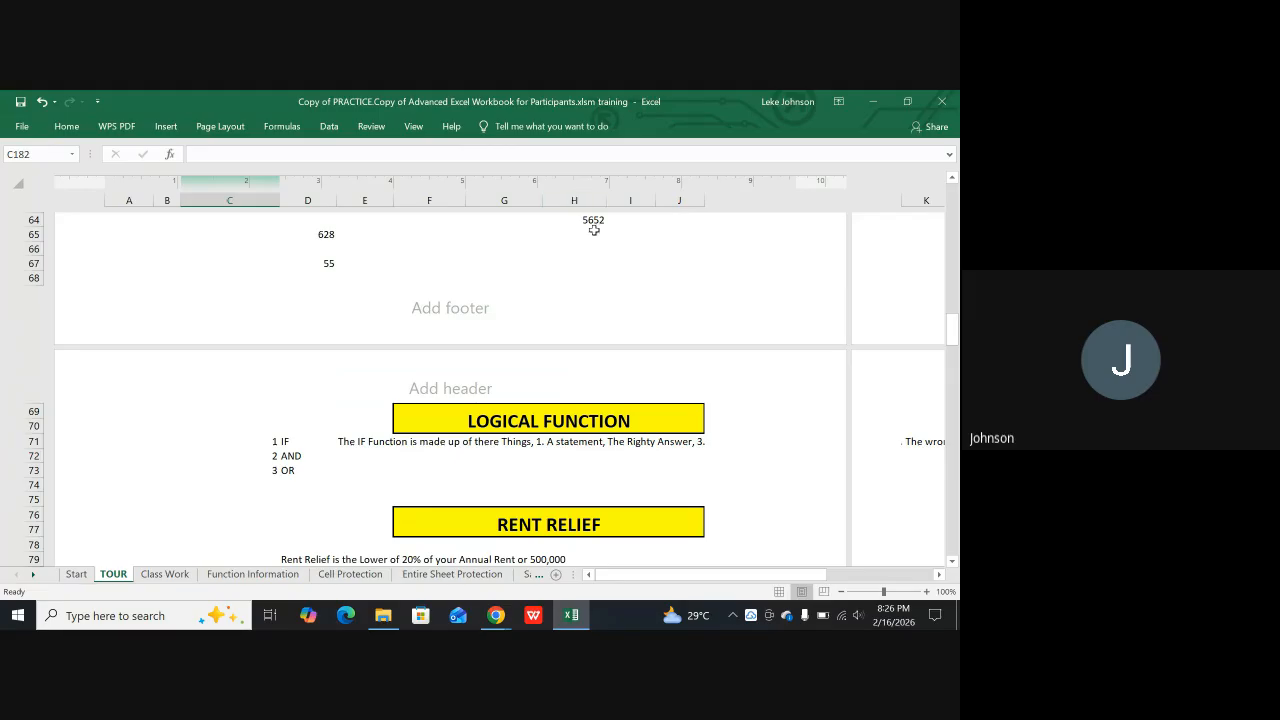
scroll(643, 423, down, 4)
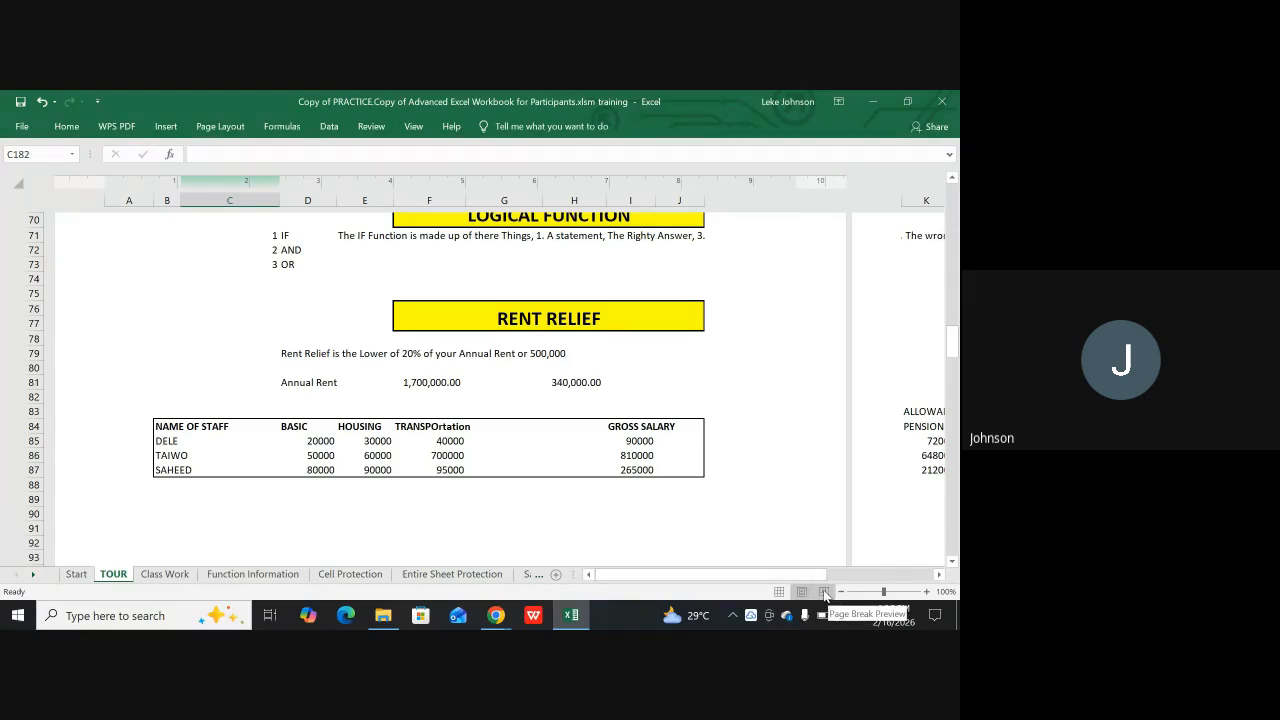
Show the TOUR sheet in Page Break Preview and examine the sections from Printing Preparation up to ADDITION RULES
click(824, 592)
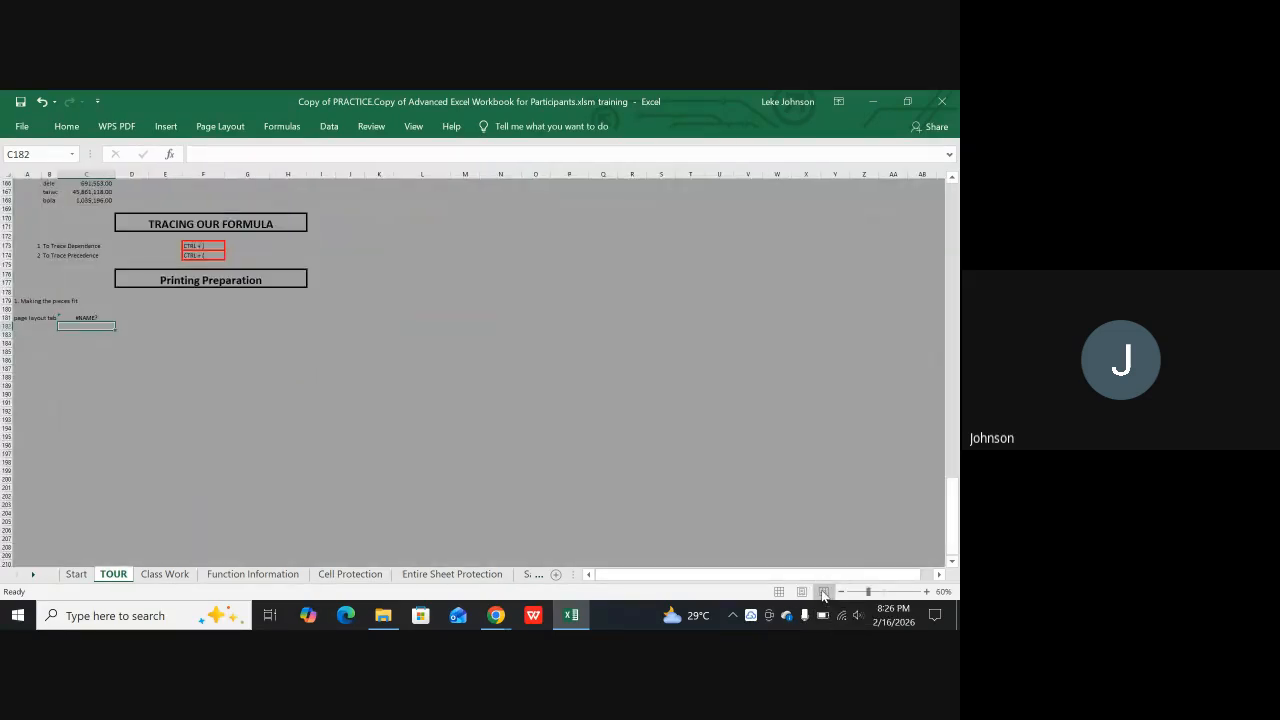
scroll(782, 435, down, 7)
scroll(790, 435, up, 11)
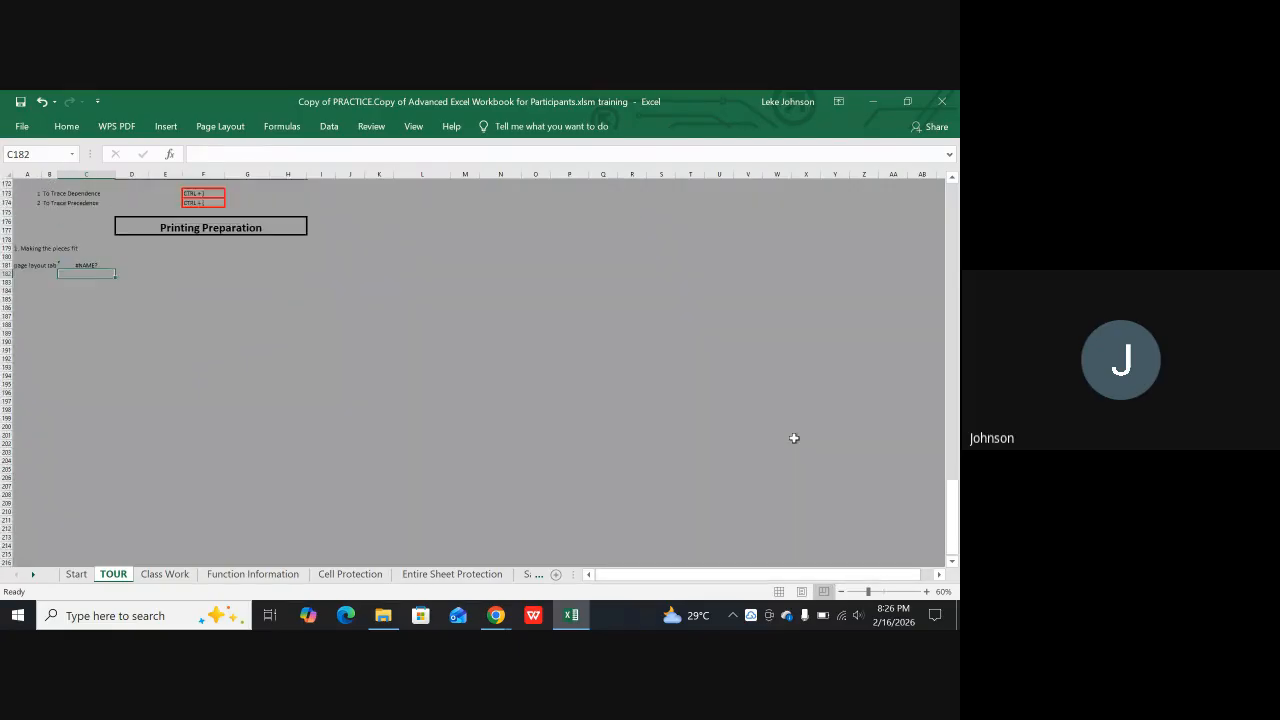
scroll(806, 429, up, 18)
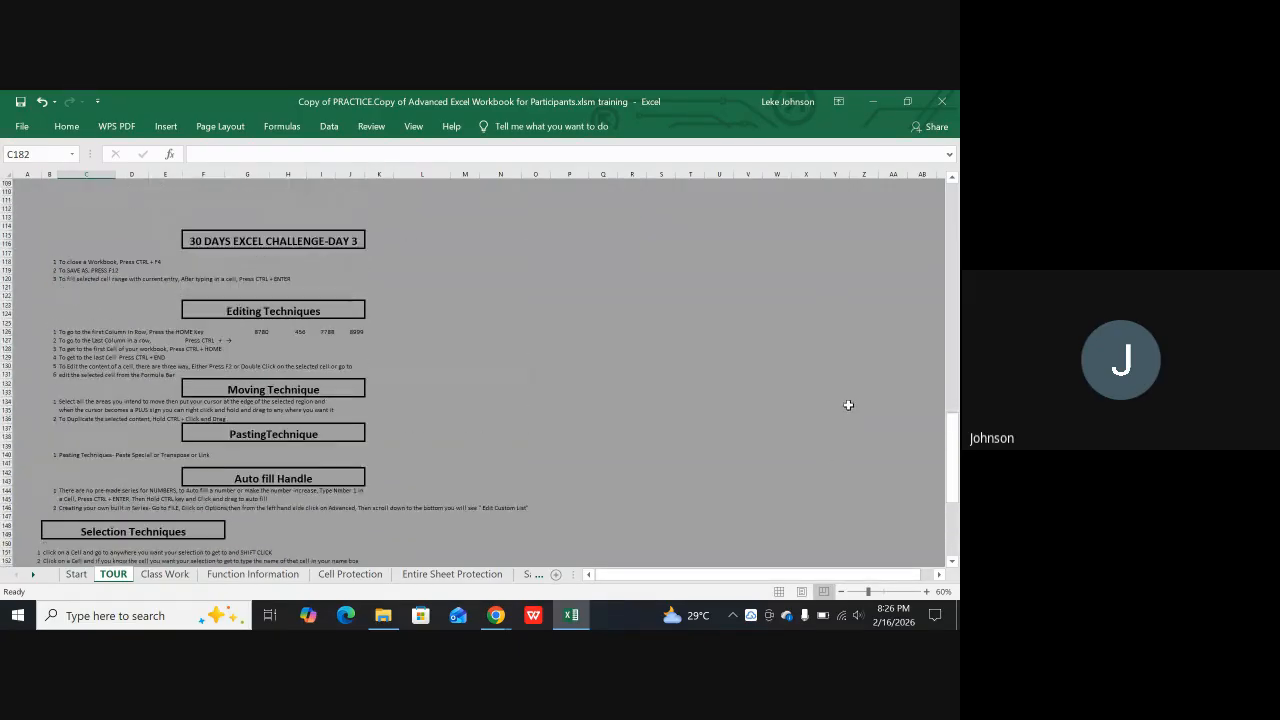
scroll(776, 375, up, 16)
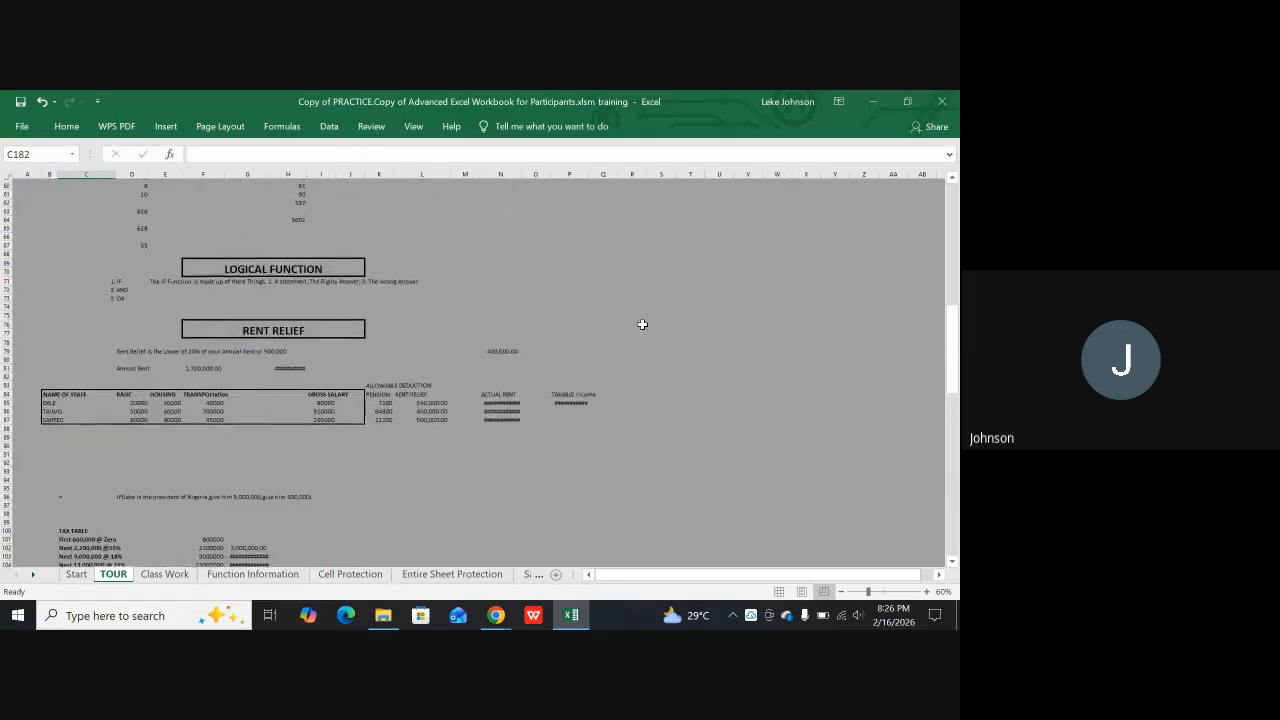
click(630, 311)
scroll(655, 301, down, 8)
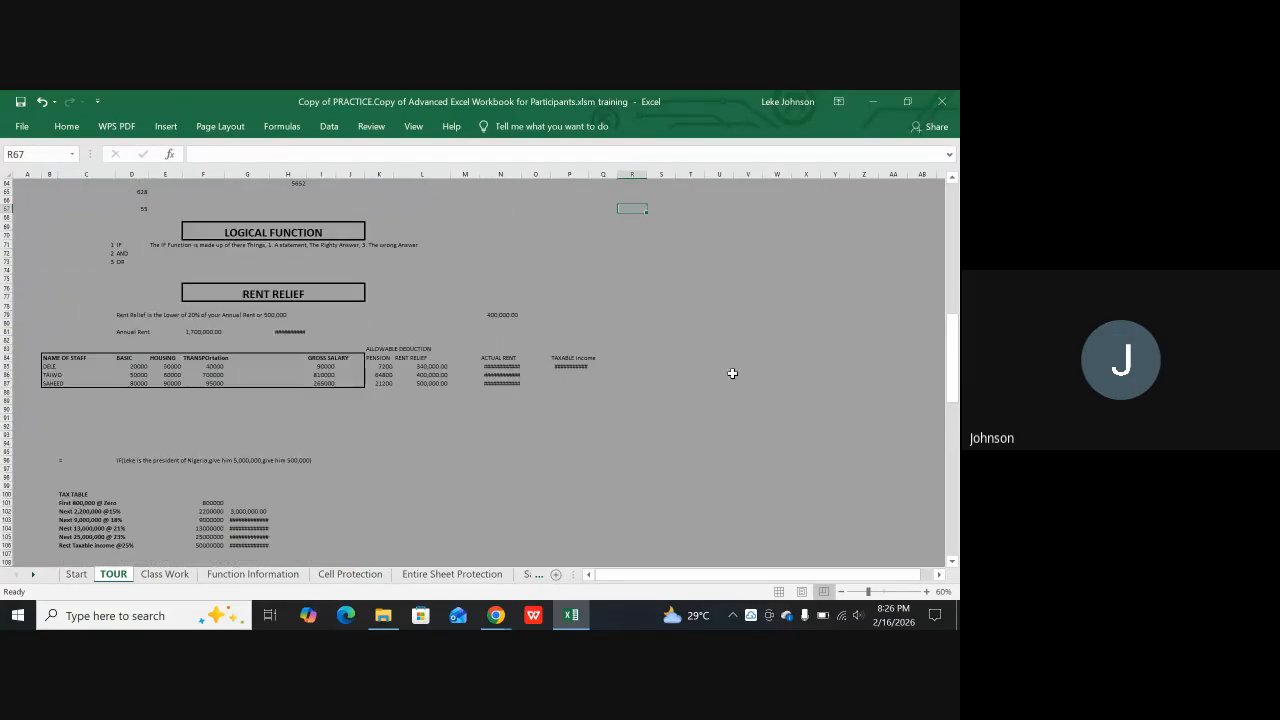
drag(684, 587, 757, 565)
scroll(500, 386, up, 10)
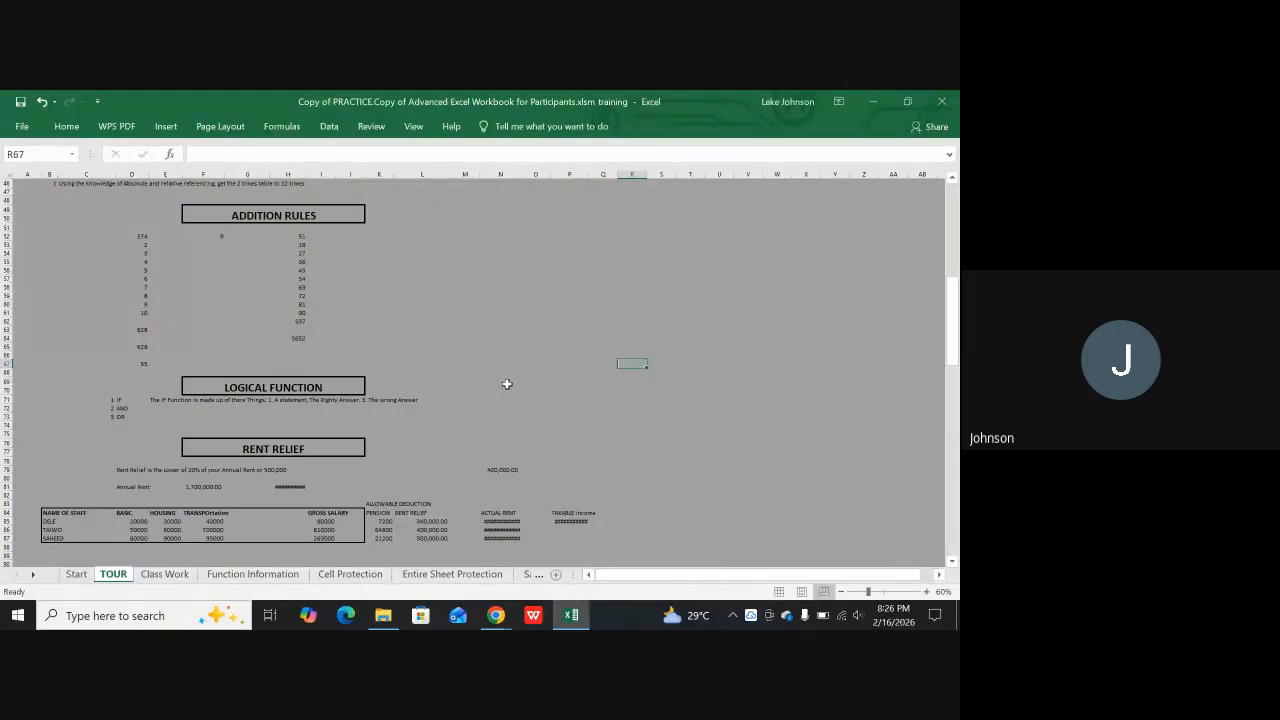
Enlarge the page break preview to 115% and examine the sections between Class Work and Moving Technique
scroll(507, 384, up, 4)
scroll(512, 387, down, 8)
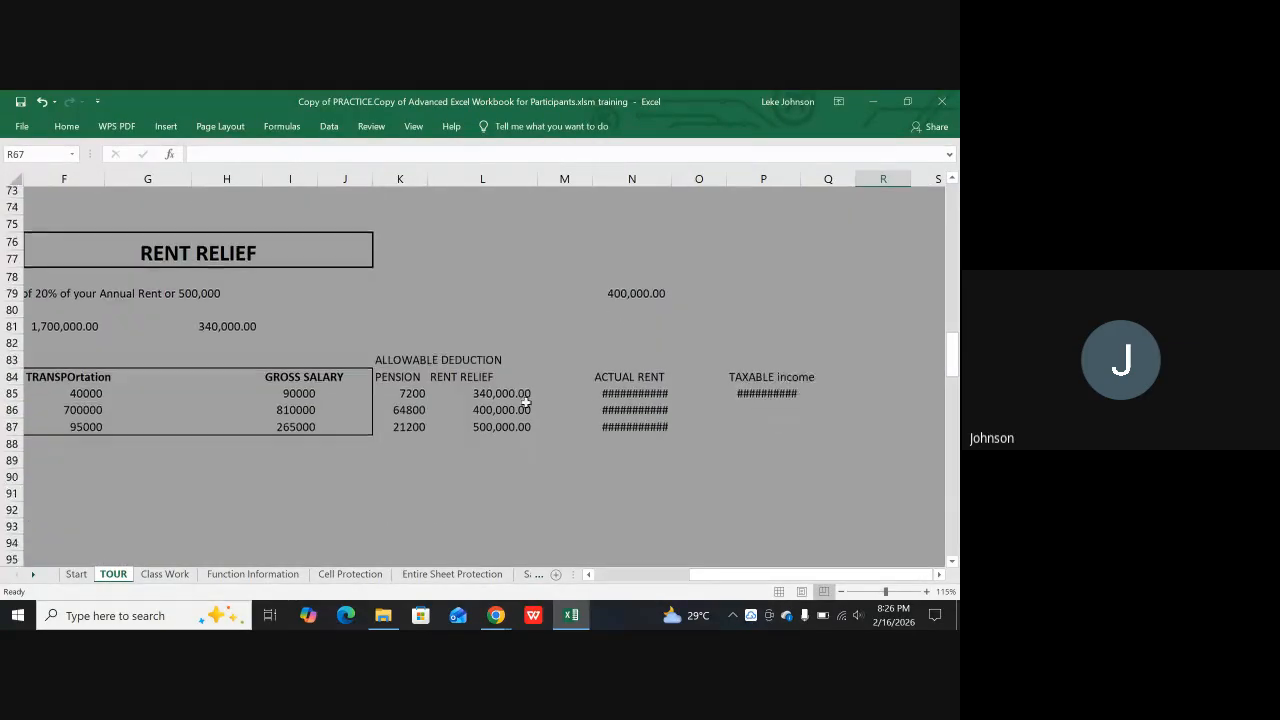
scroll(540, 400, up, 8)
scroll(564, 385, up, 5)
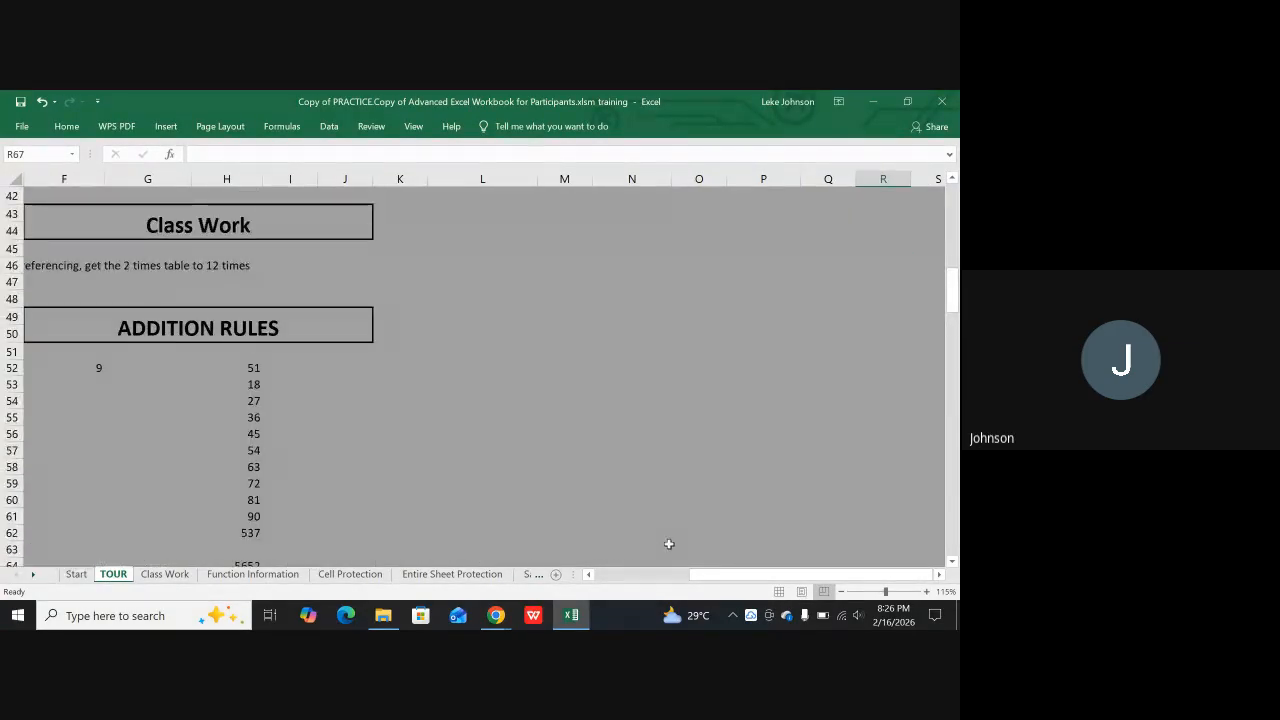
drag(695, 576, 565, 577)
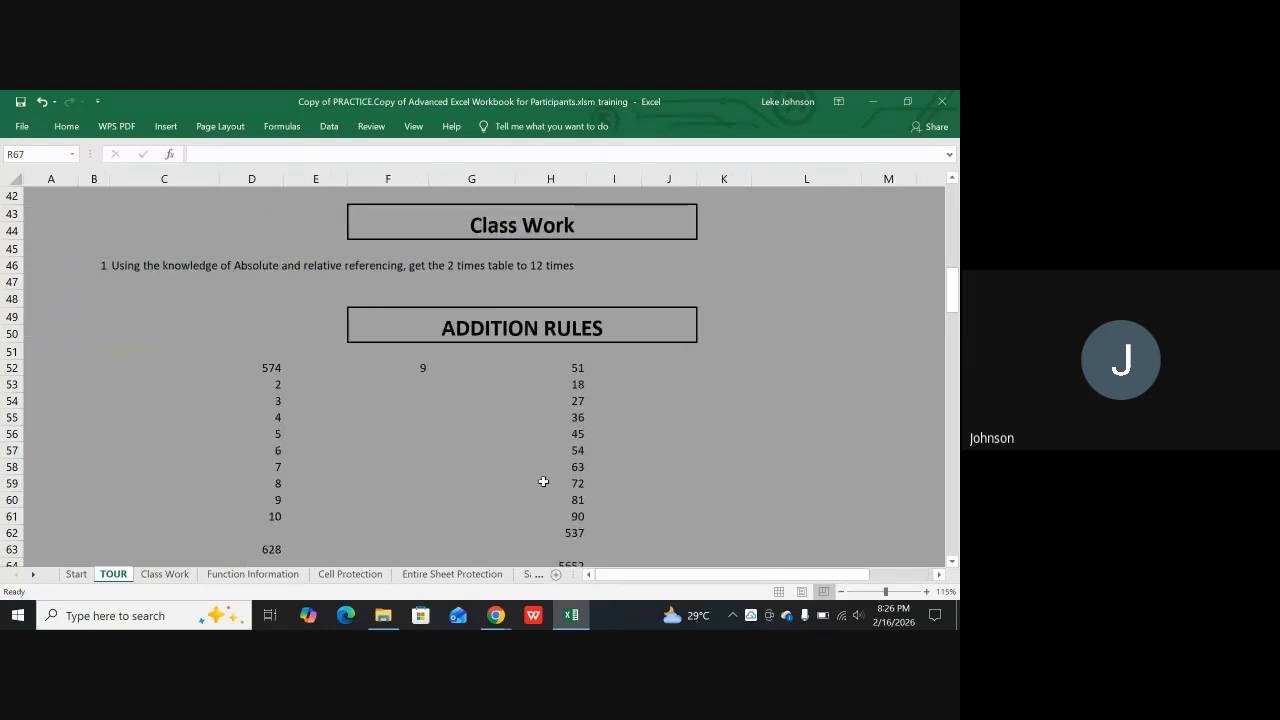
scroll(697, 400, down, 9)
scroll(790, 425, down, 16)
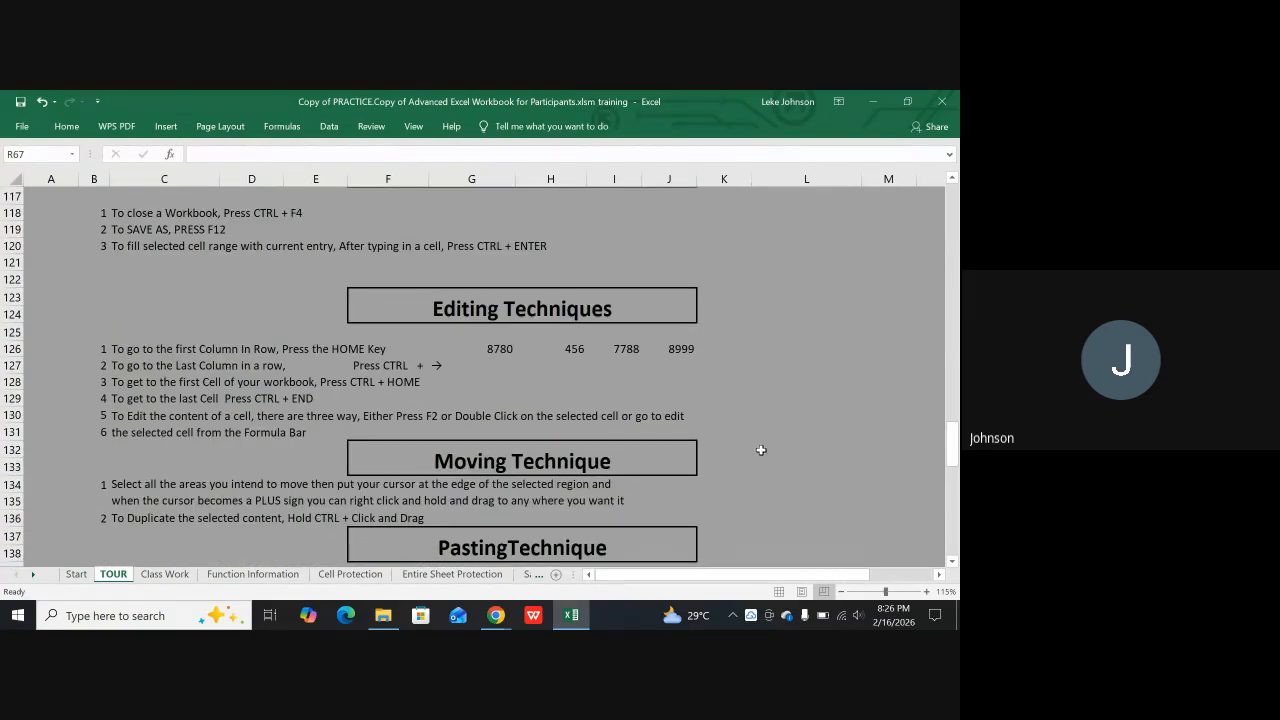
scroll(761, 447, up, 4)
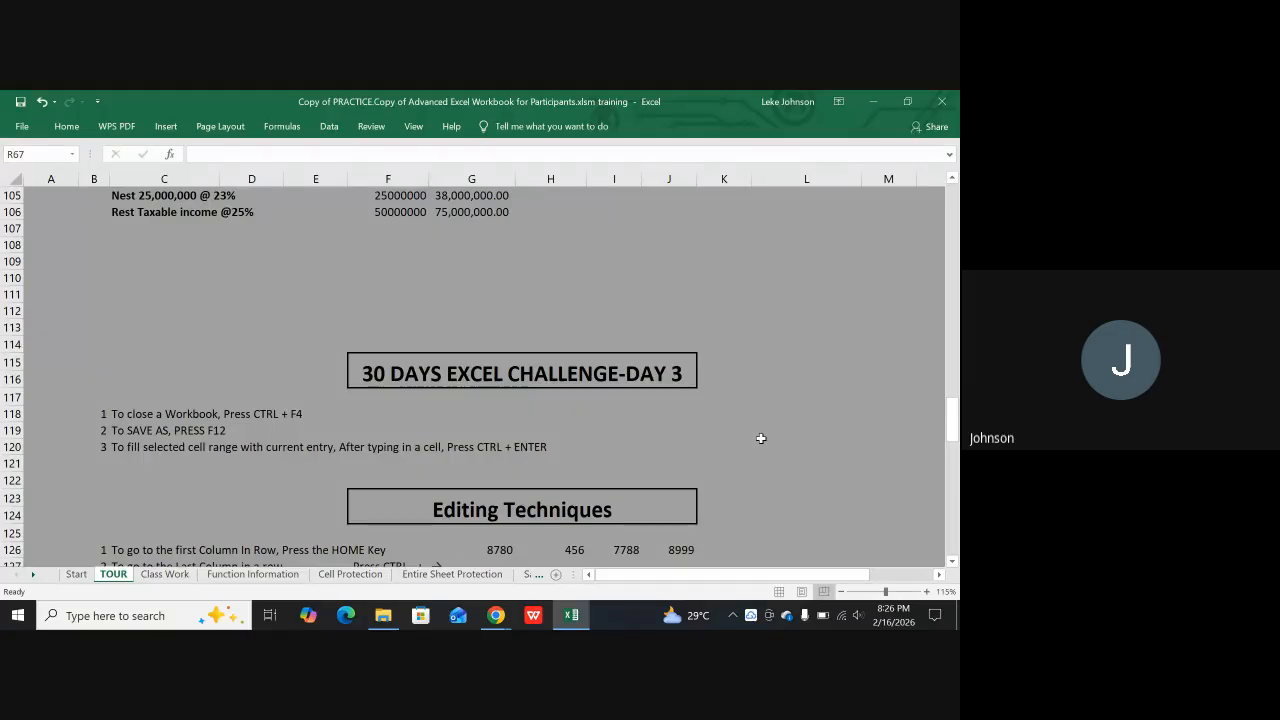
Return the TOUR sheet to Normal view and examine it around the TAX TABLE, TOURING THE INTERFACE and what is Excel for? sections
click(779, 592)
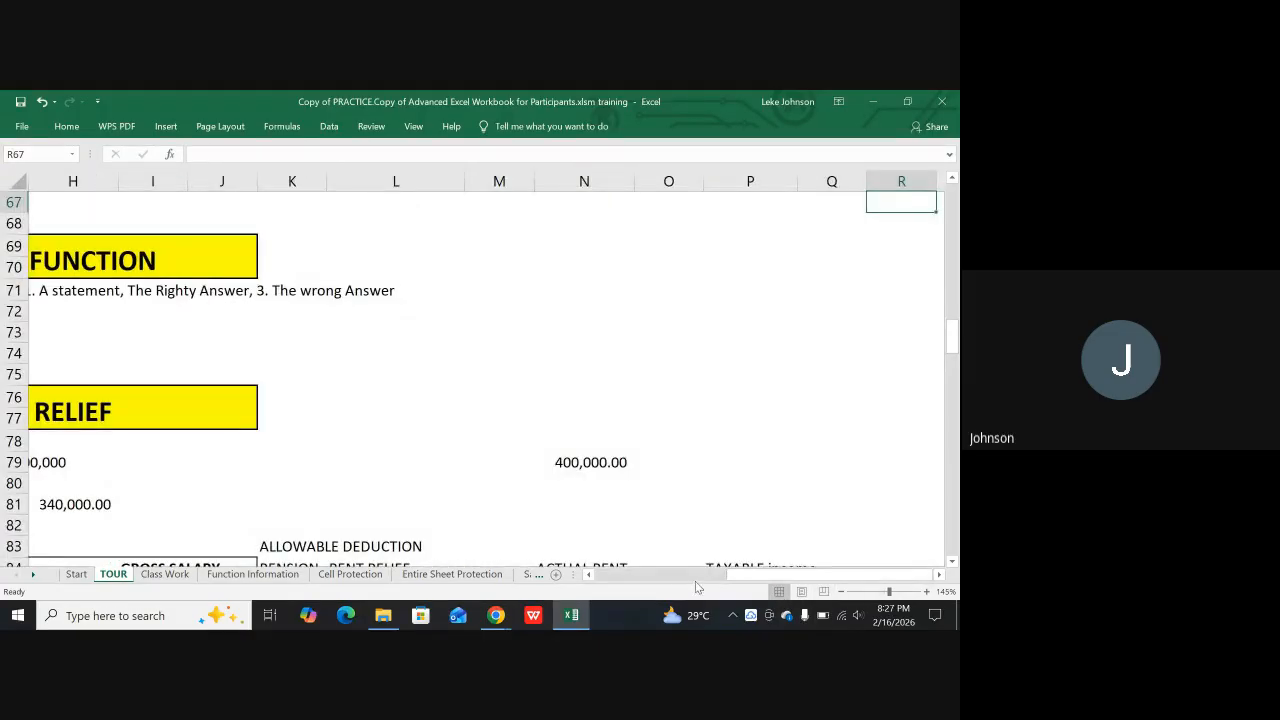
drag(730, 577, 598, 577)
scroll(350, 504, down, 8)
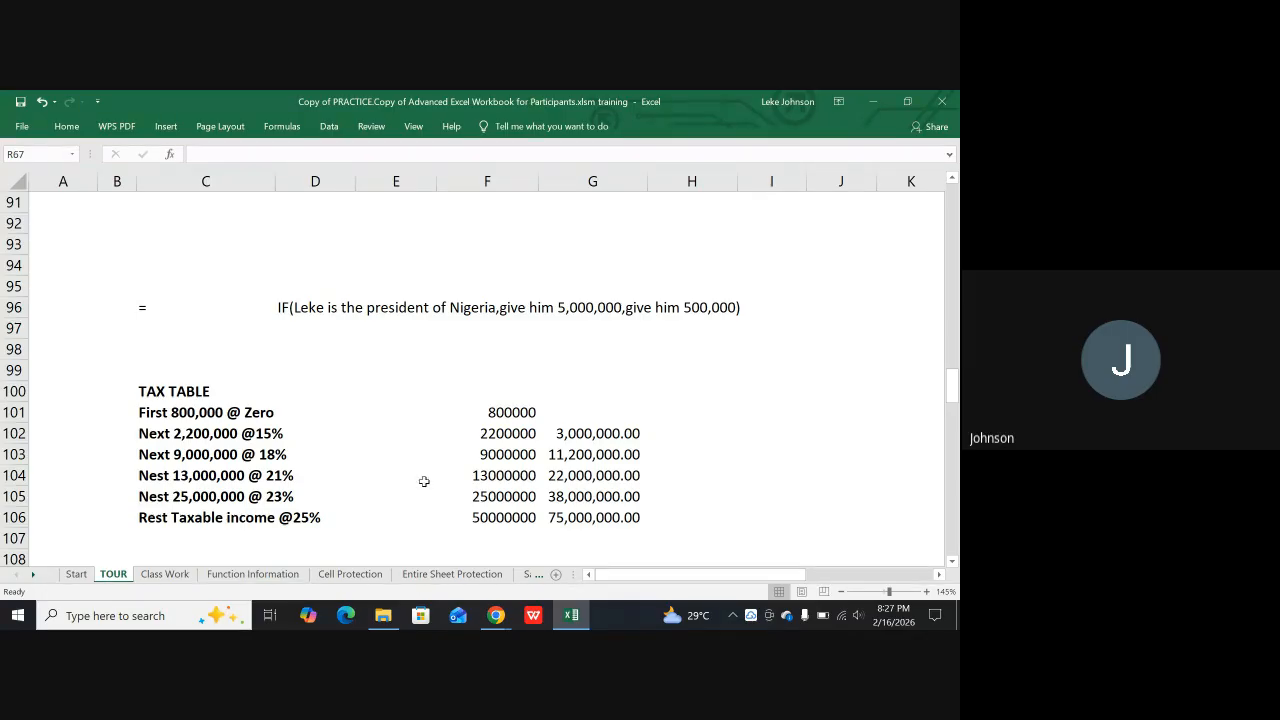
scroll(415, 497, up, 20)
scroll(473, 310, up, 5)
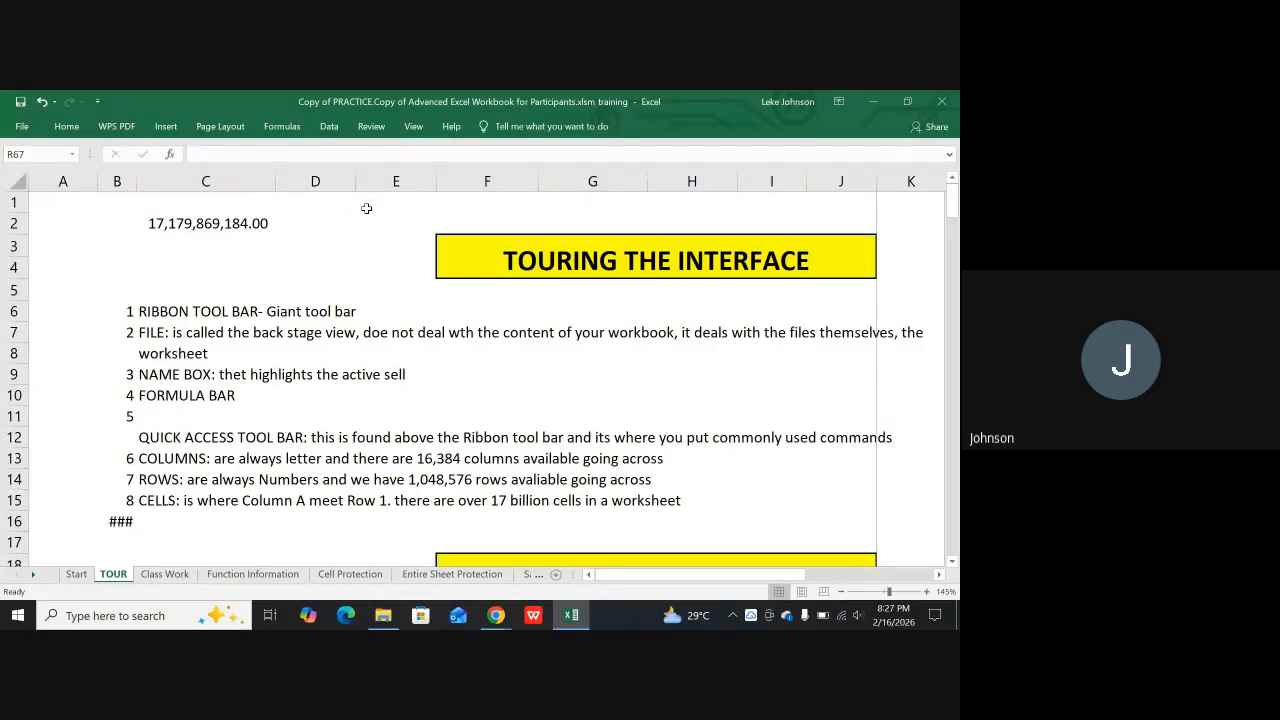
scroll(368, 210, down, 5)
scroll(368, 212, up, 5)
scroll(200, 245, down, 3)
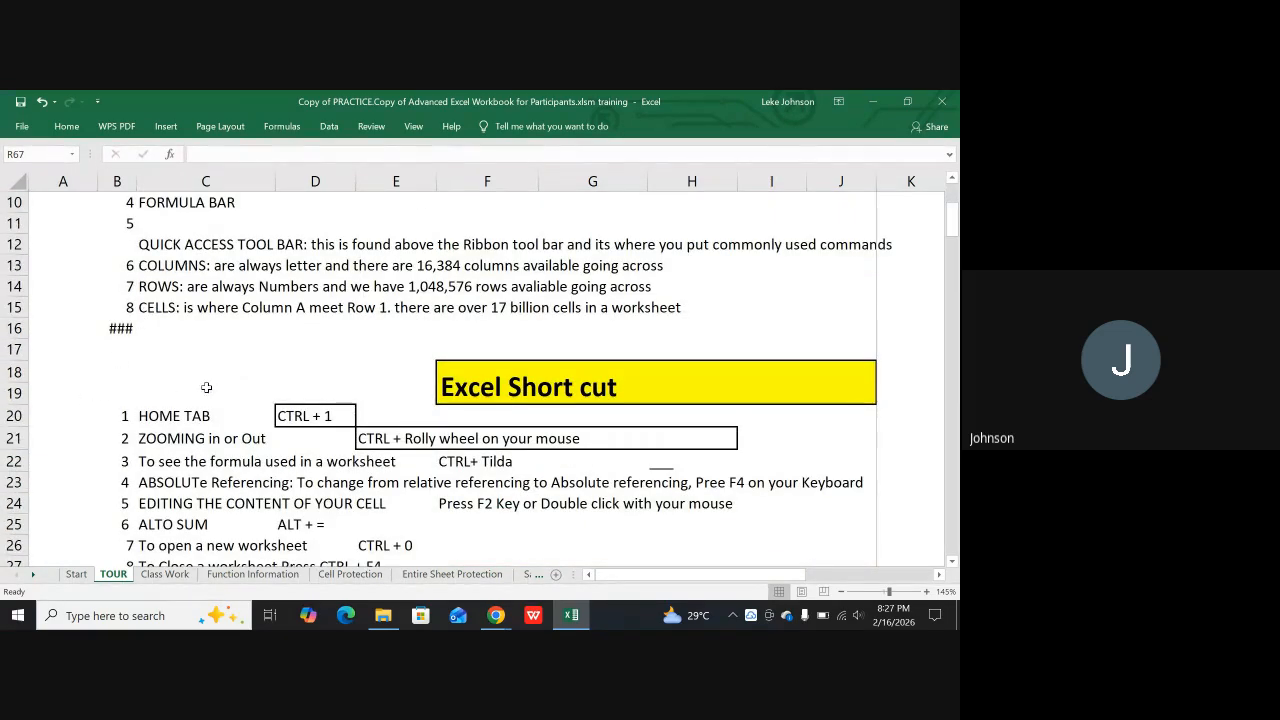
scroll(179, 397, down, 2)
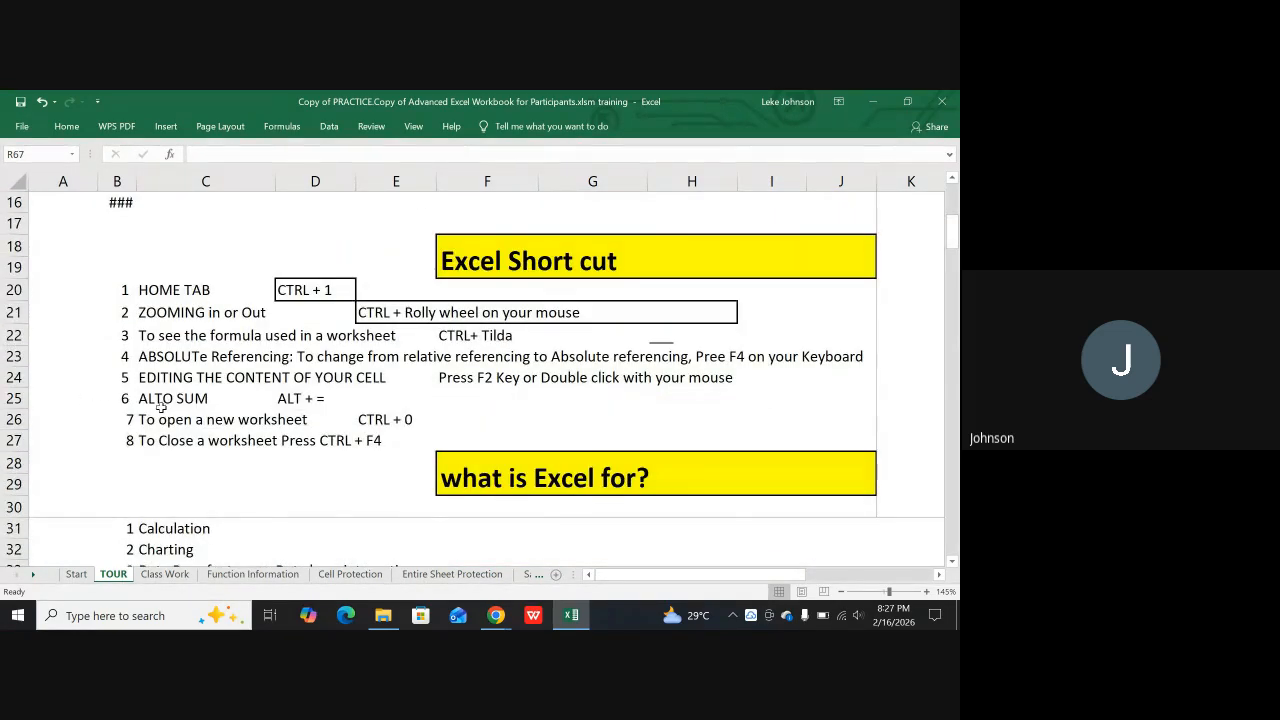
scroll(160, 407, down, 1)
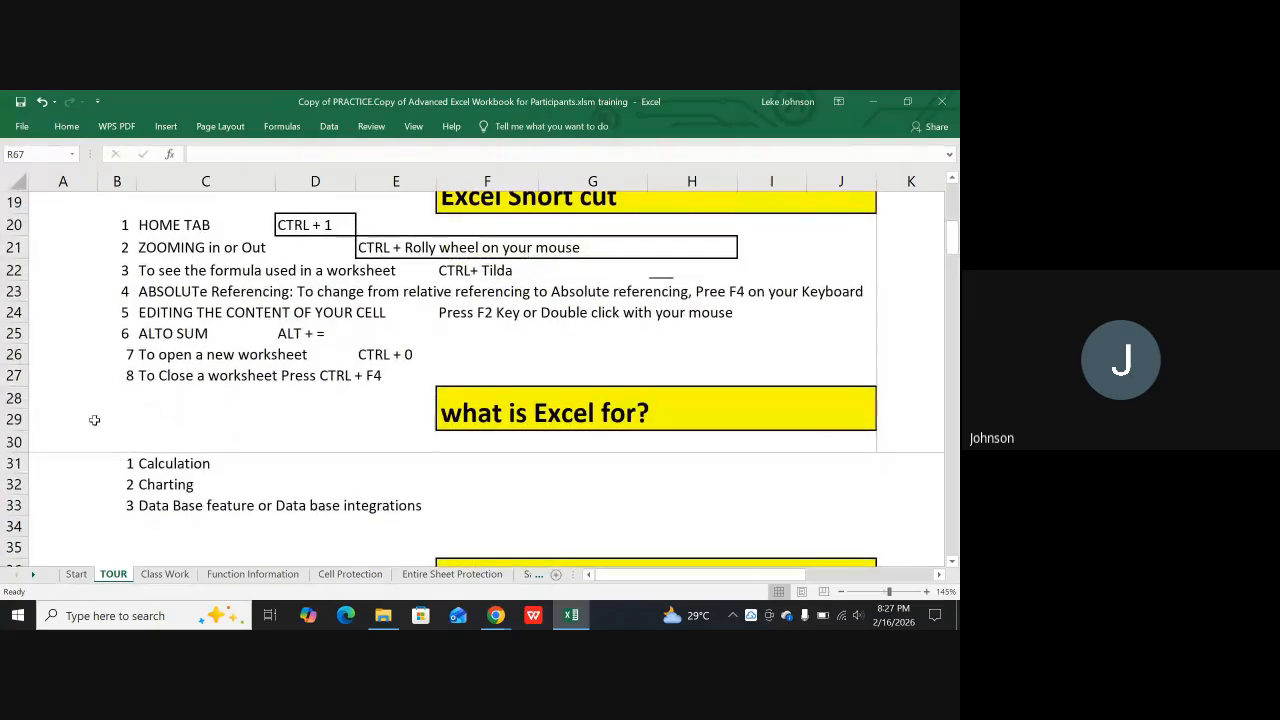
Select A34:J34 below the what is Excel for? list and clear the sheet's print area
click(16, 441)
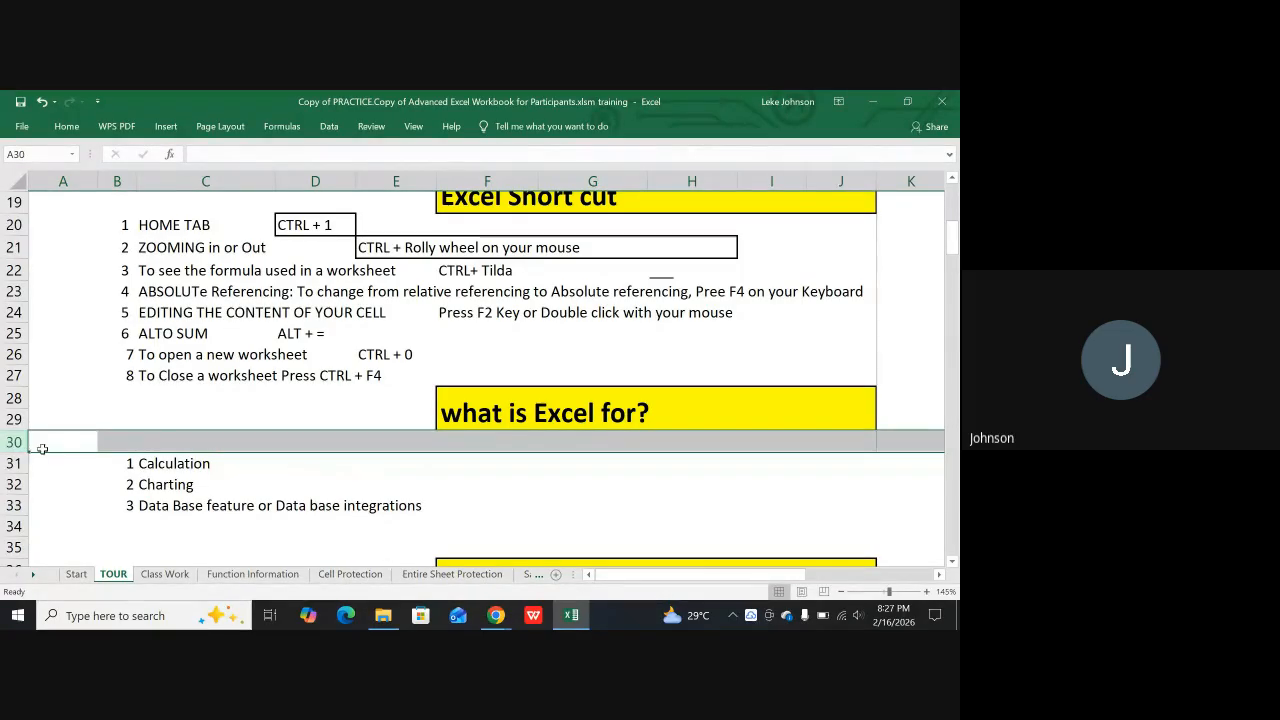
scroll(42, 448, down, 1)
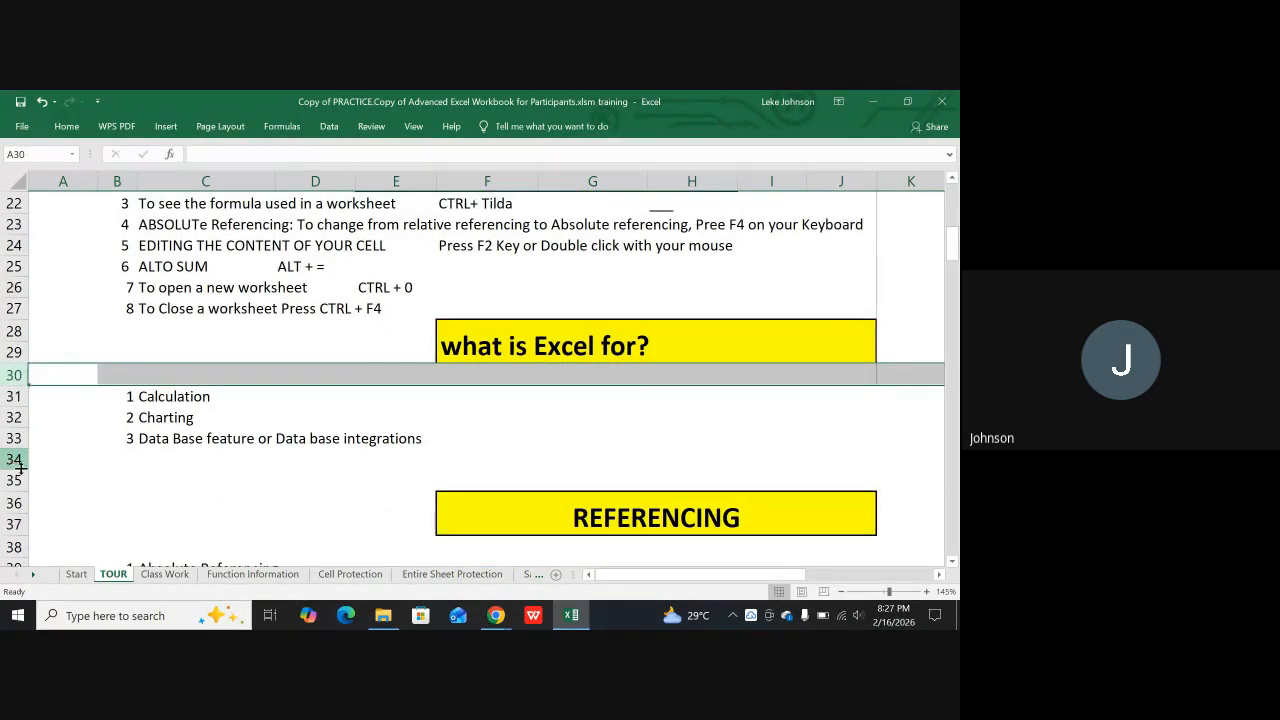
drag(38, 457, 836, 463)
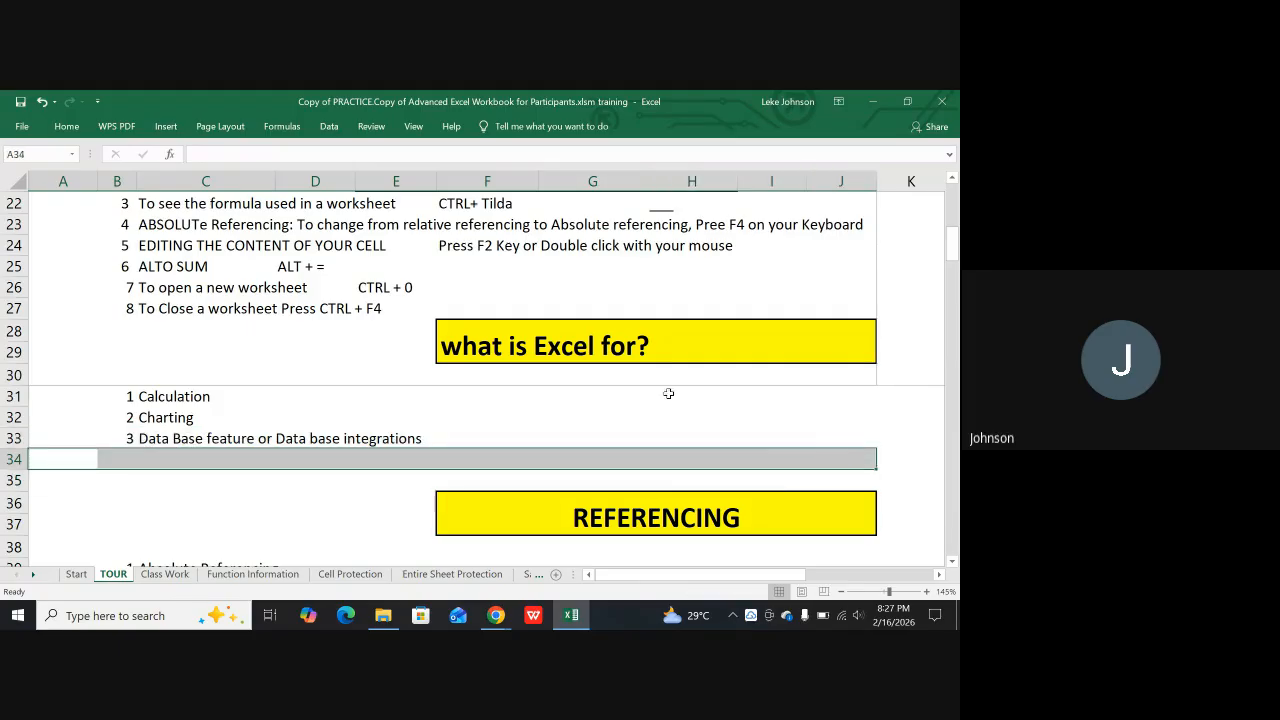
click(225, 128)
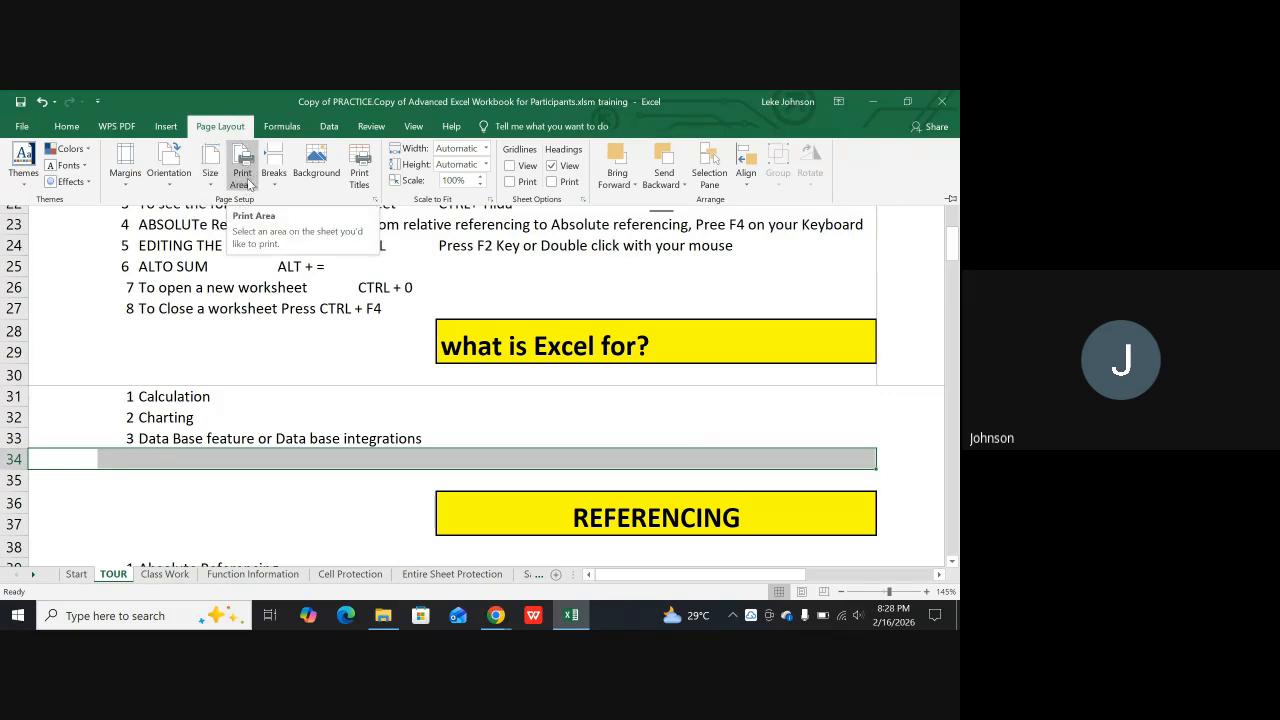
click(241, 172)
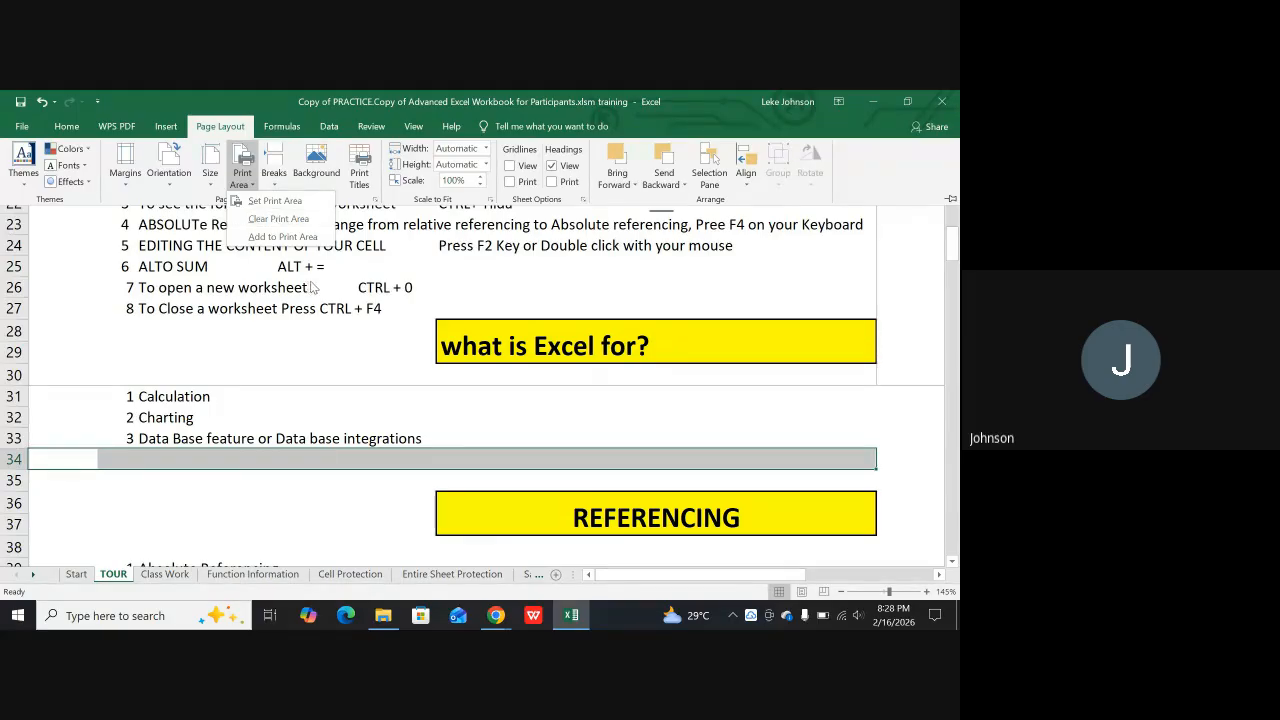
click(276, 219)
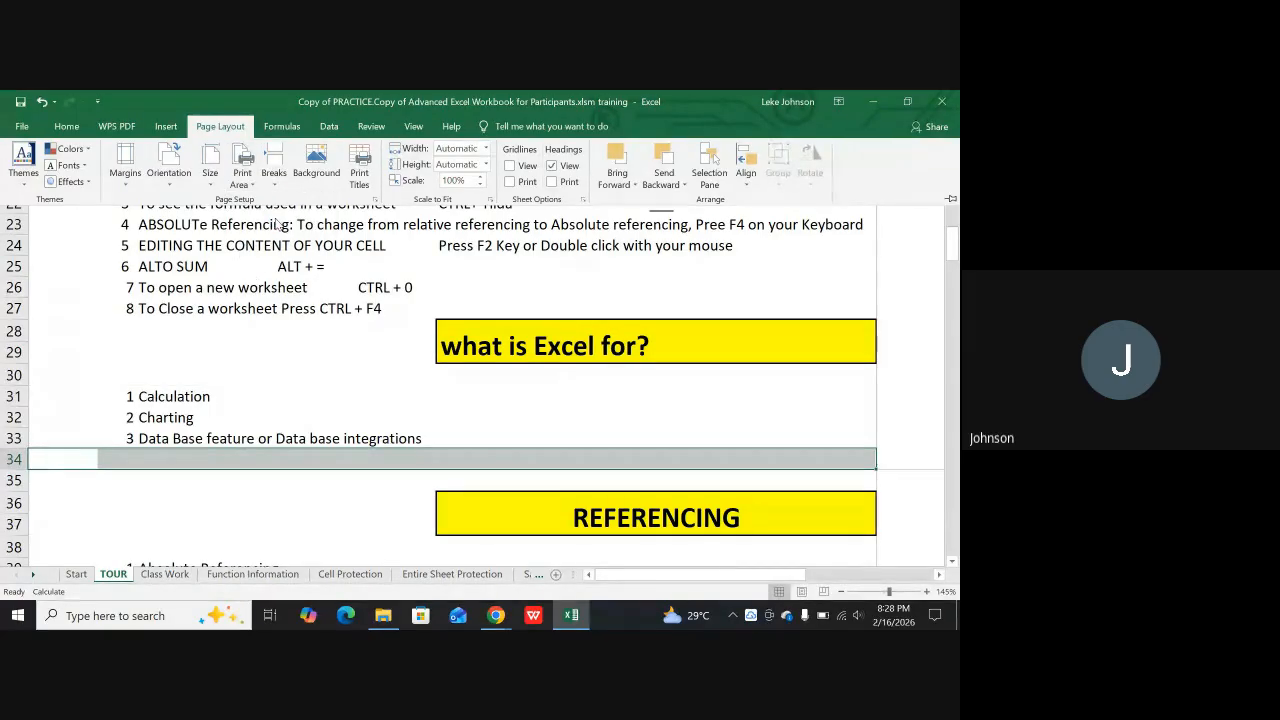
click(500, 393)
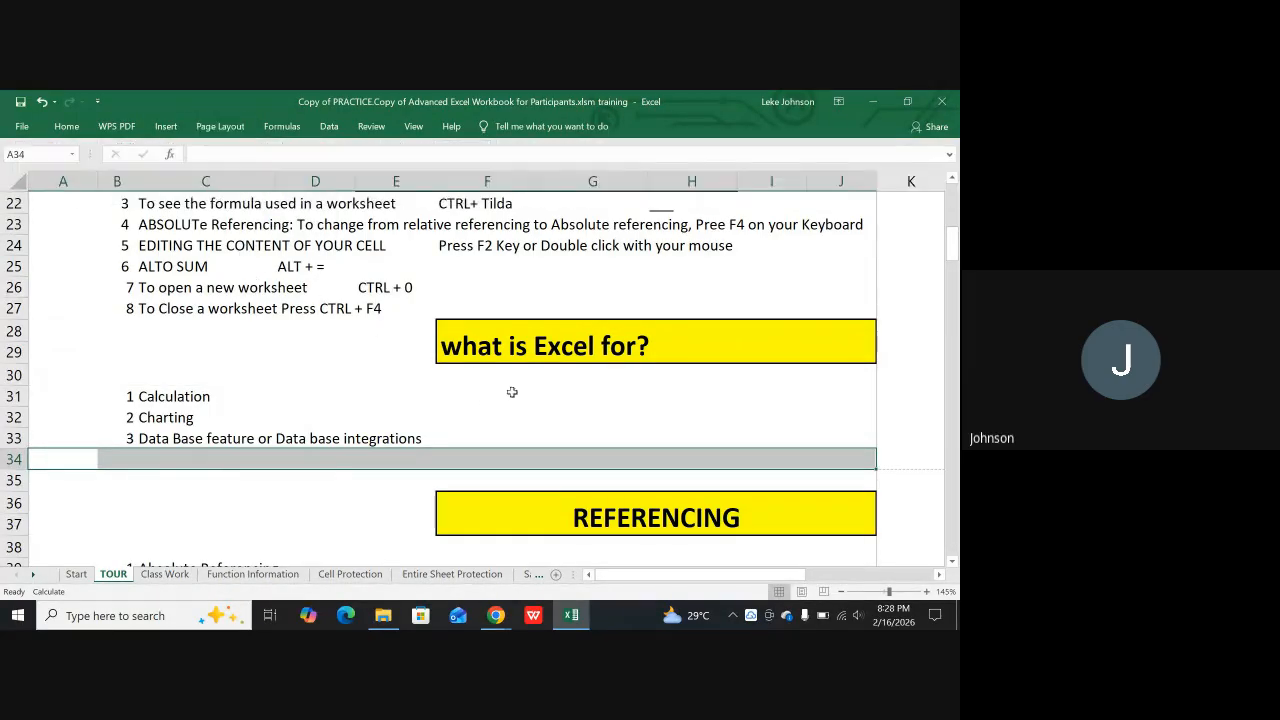
Set A27:J27, the row about closing a worksheet, as the print area
click(600, 412)
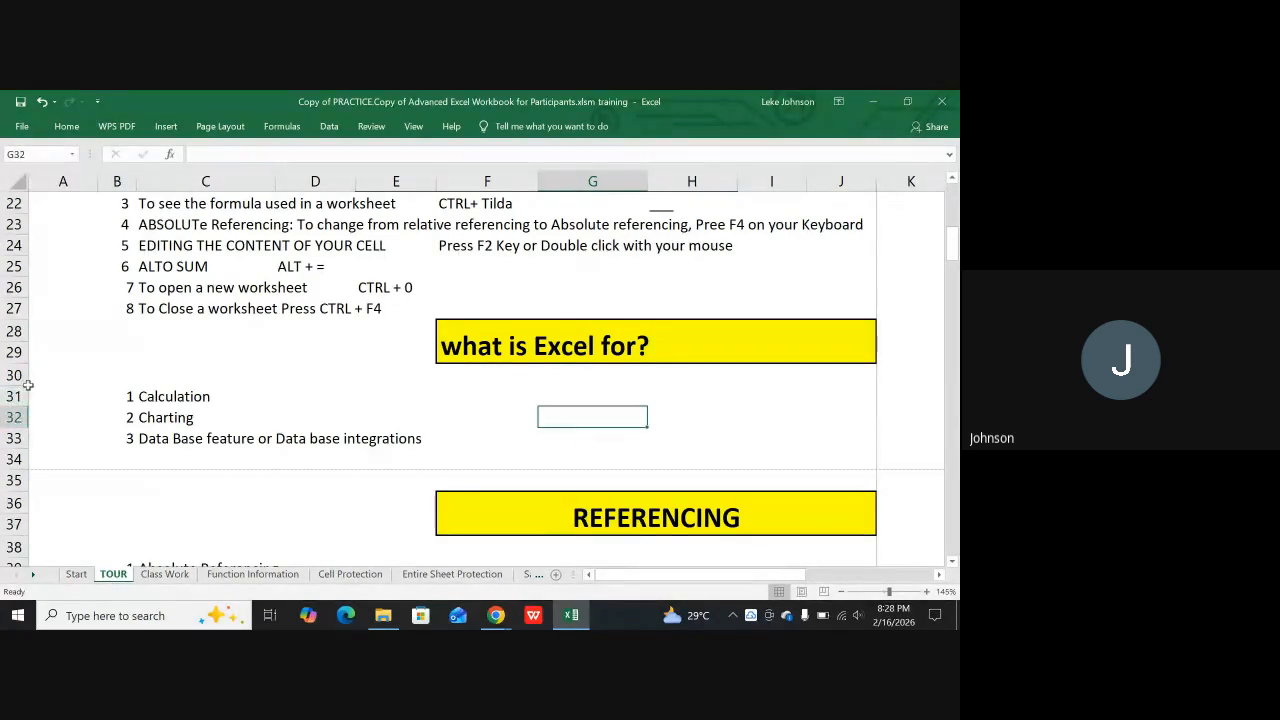
click(12, 331)
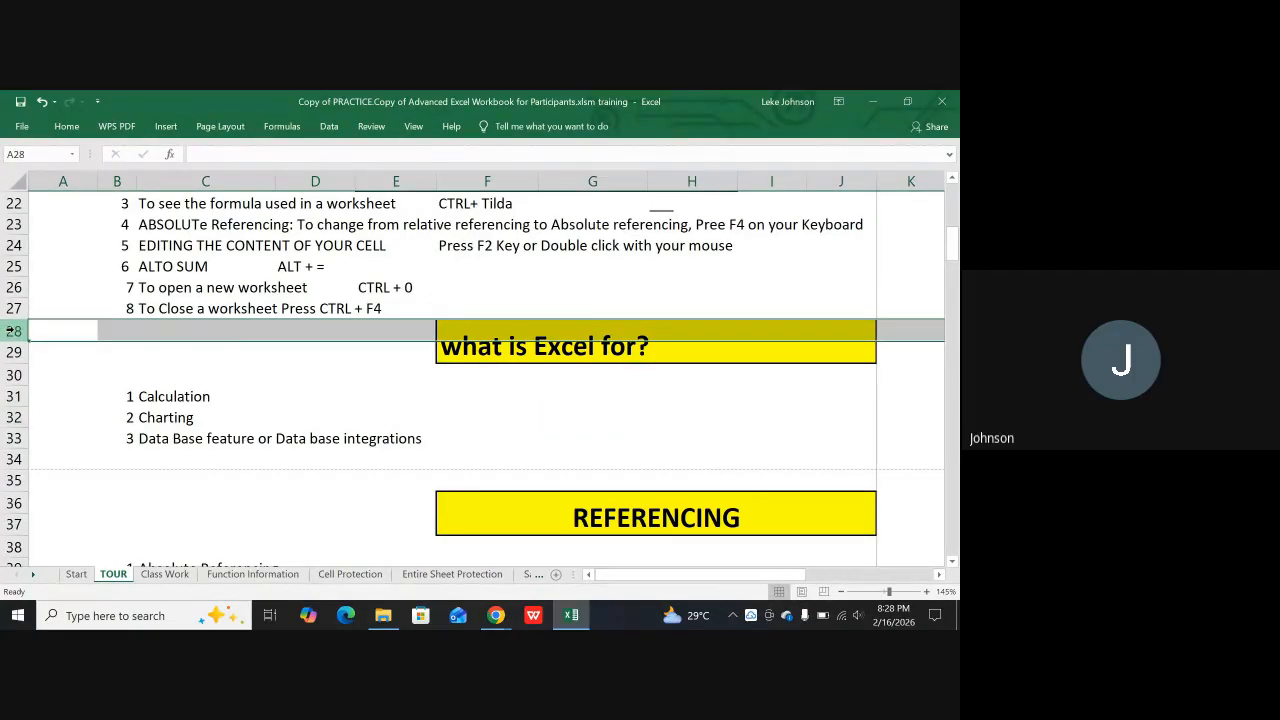
click(12, 308)
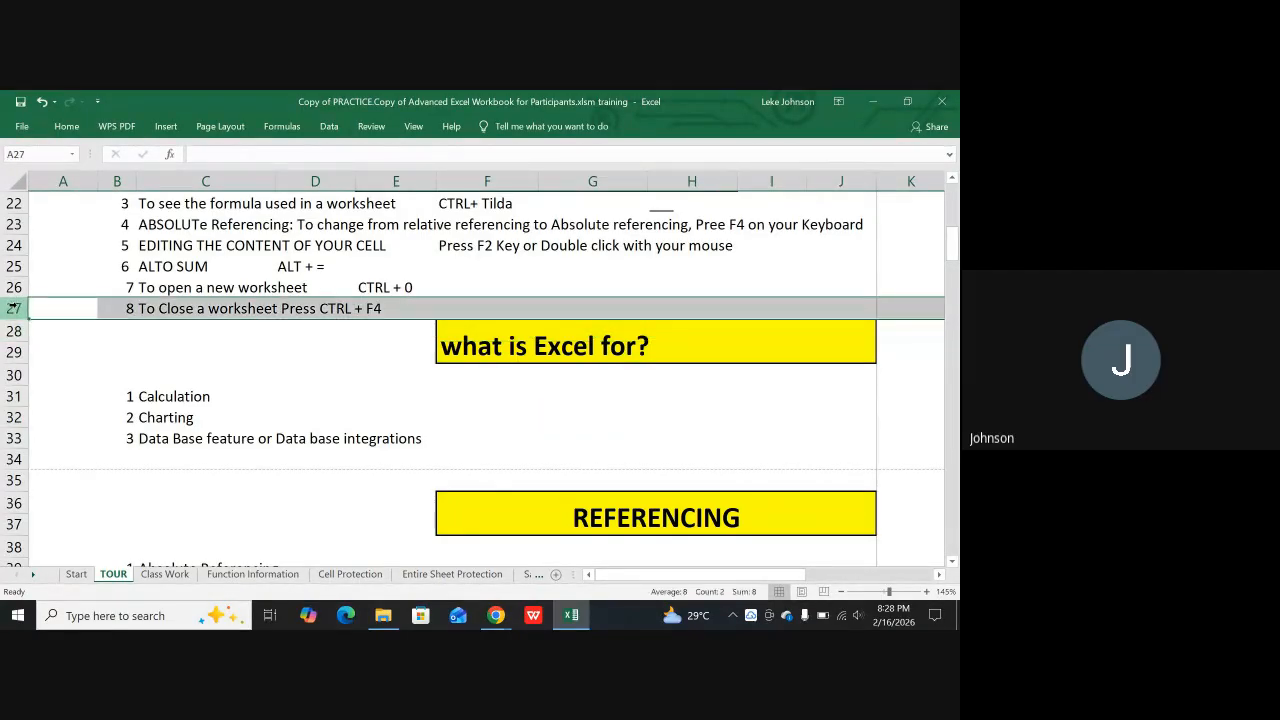
click(102, 376)
drag(52, 313, 862, 312)
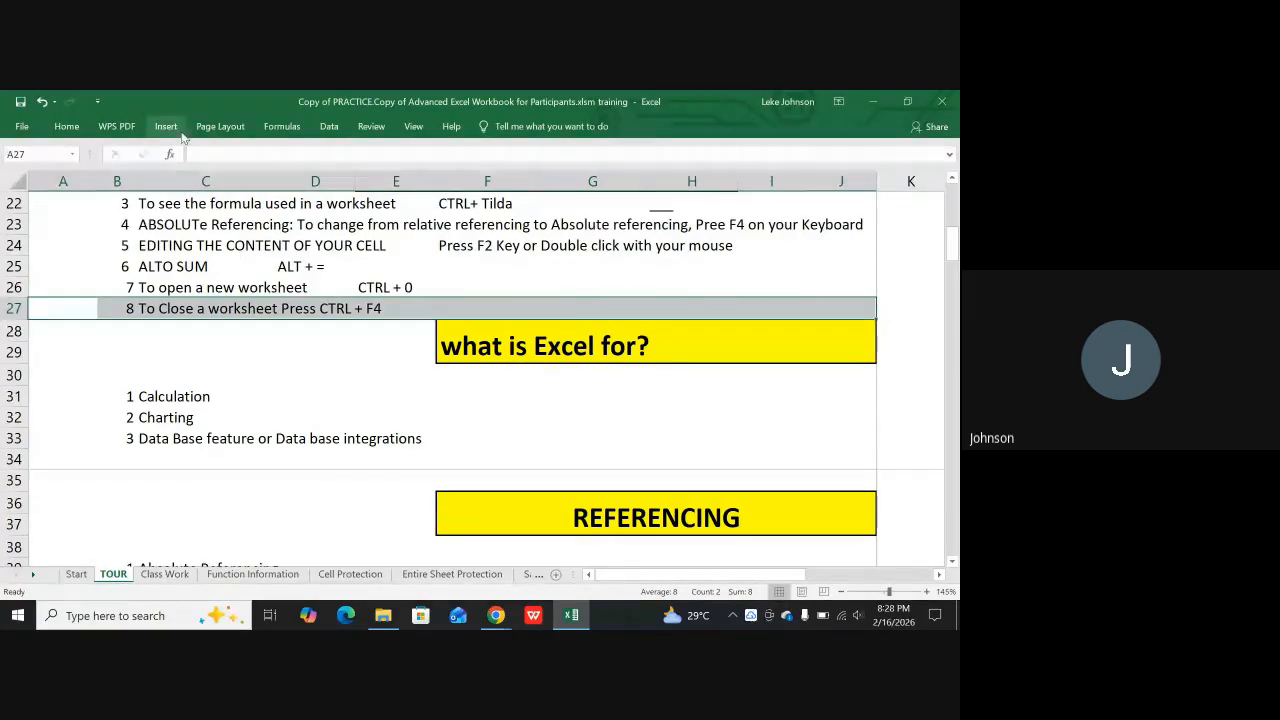
click(218, 127)
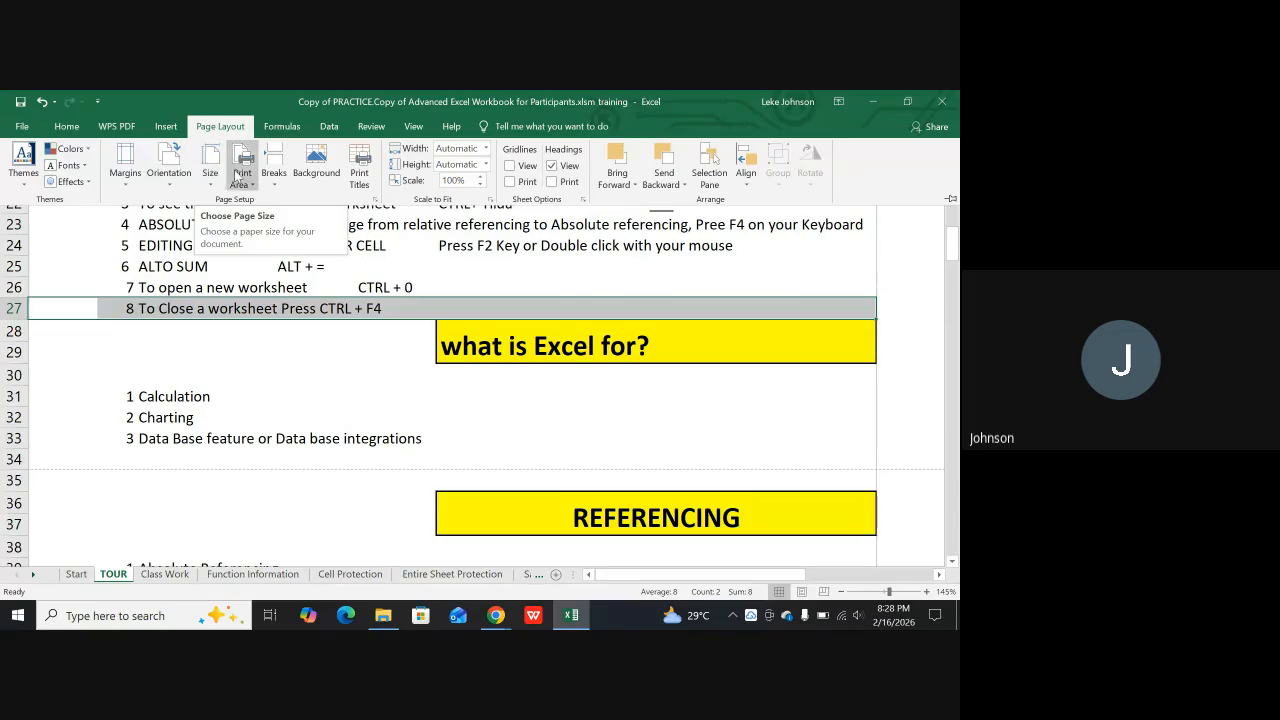
click(241, 174)
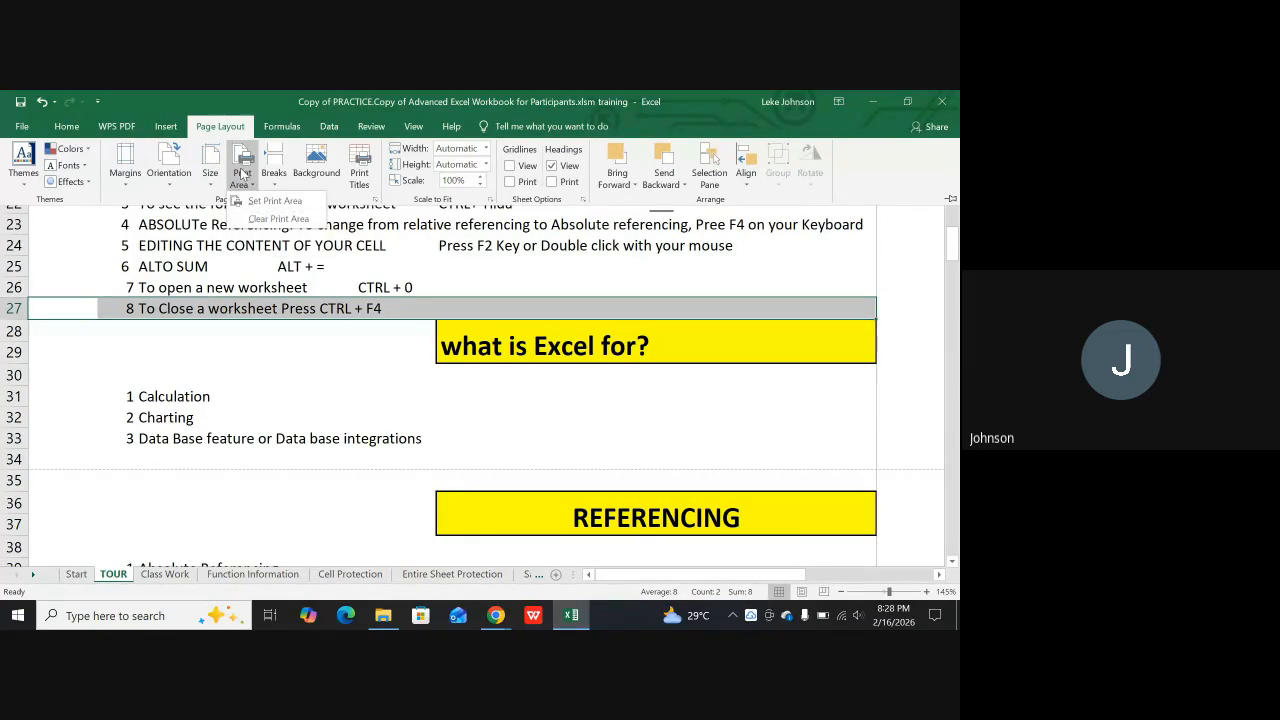
click(280, 205)
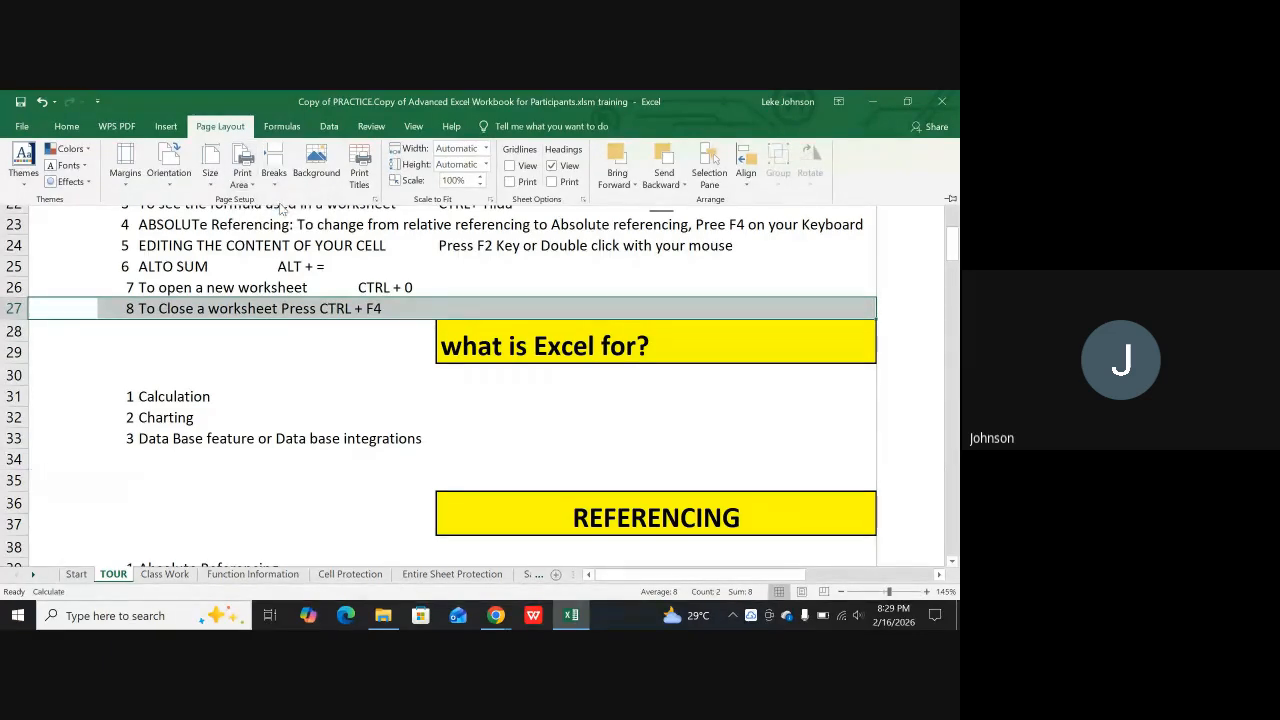
click(476, 410)
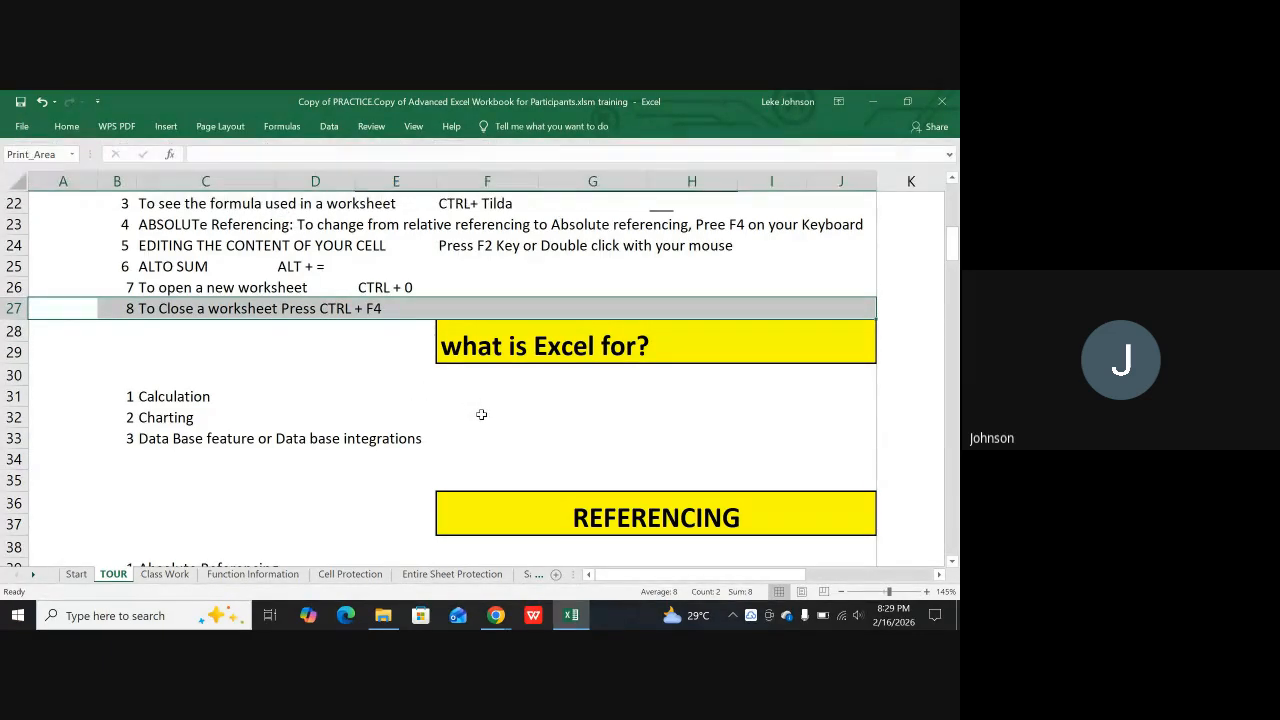
click(484, 415)
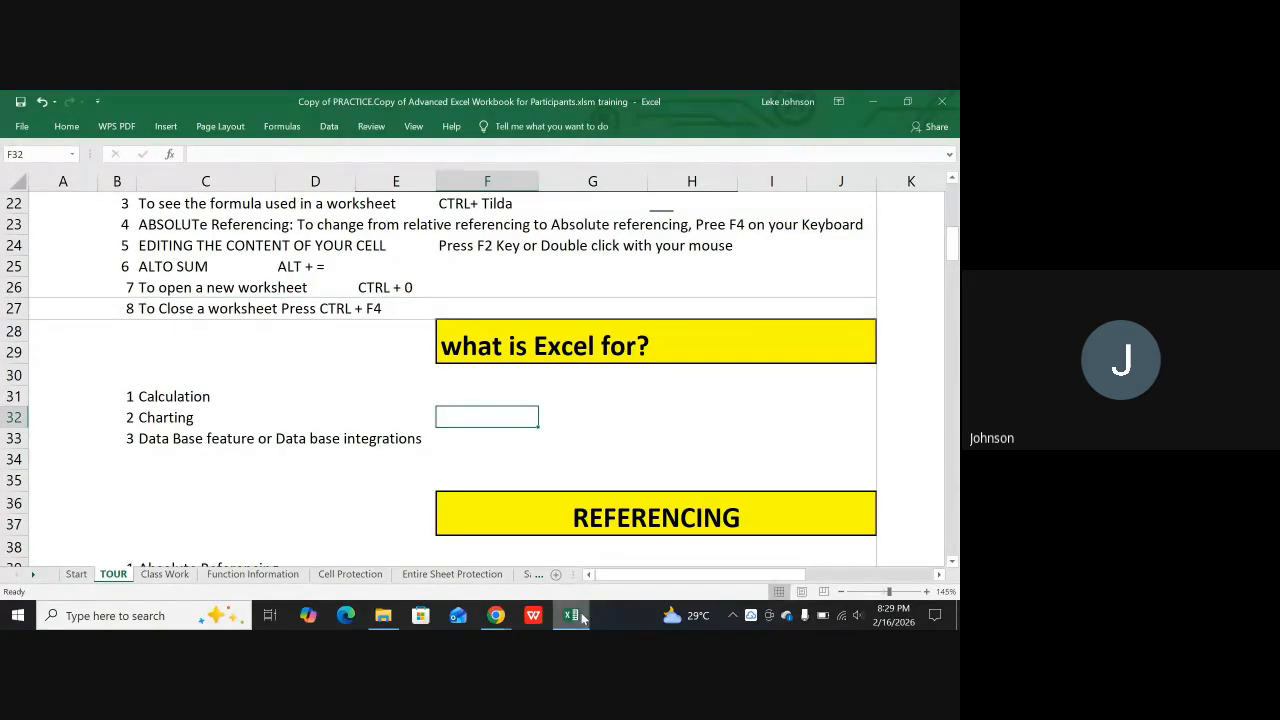
Check the row 27 print area in Page Layout view and in the print preview, returning to Normal view
click(802, 592)
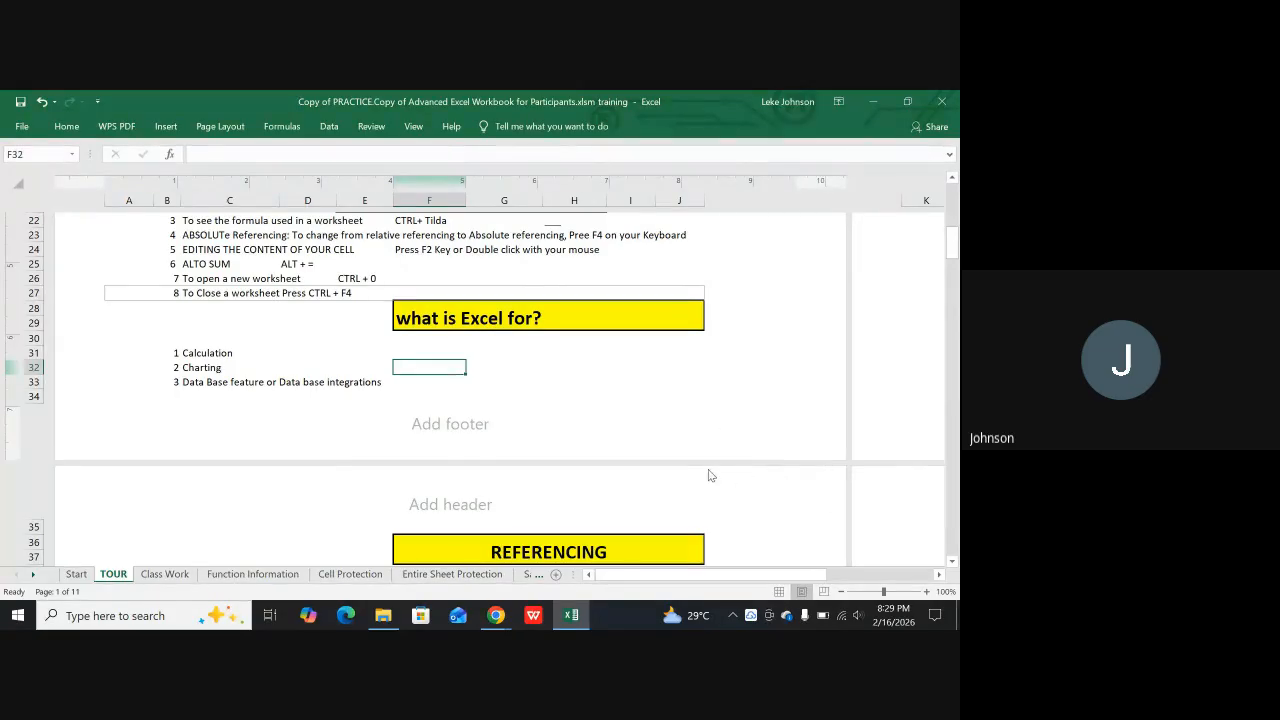
scroll(603, 449, up, 6)
scroll(607, 466, down, 3)
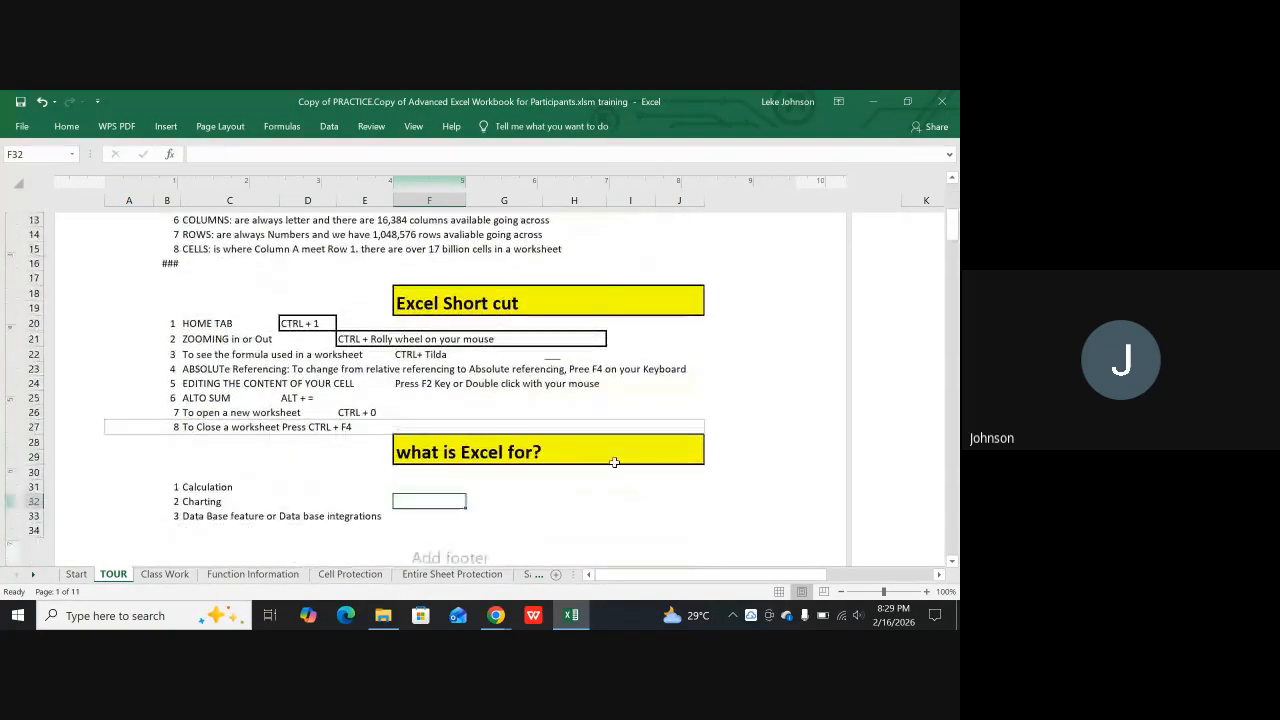
scroll(607, 466, down, 1)
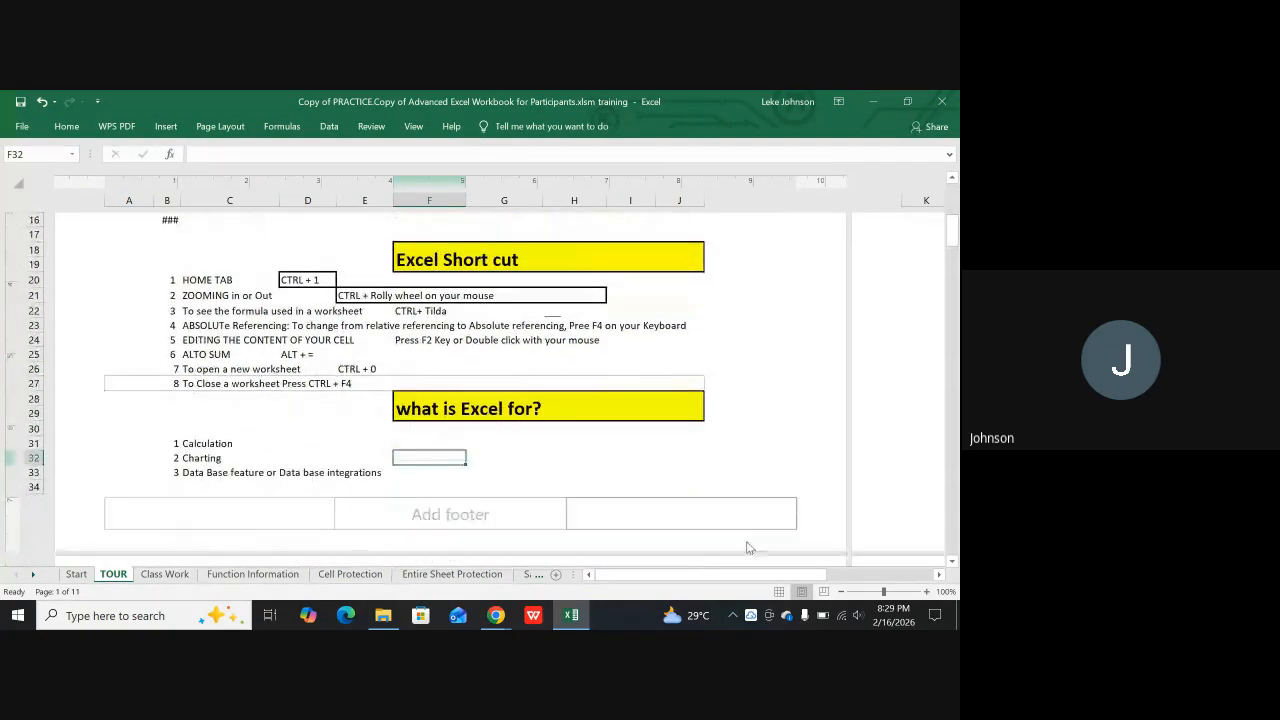
click(779, 592)
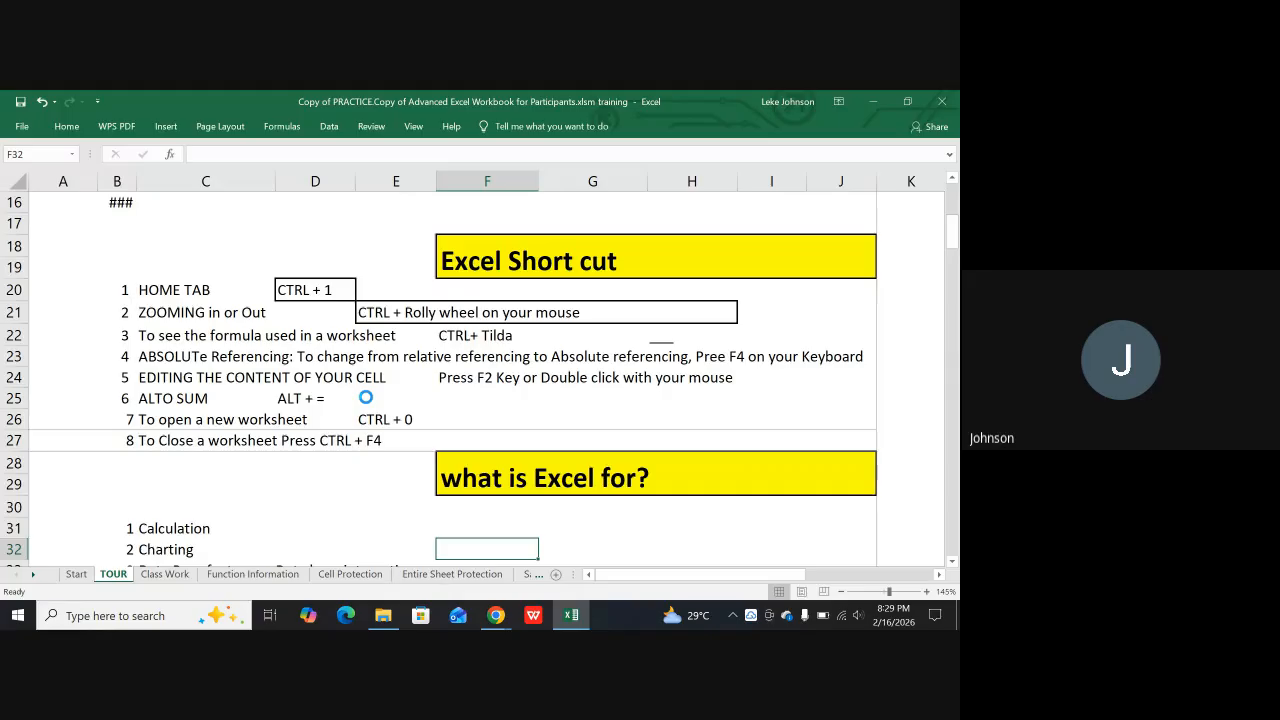
key(ctrl+p)
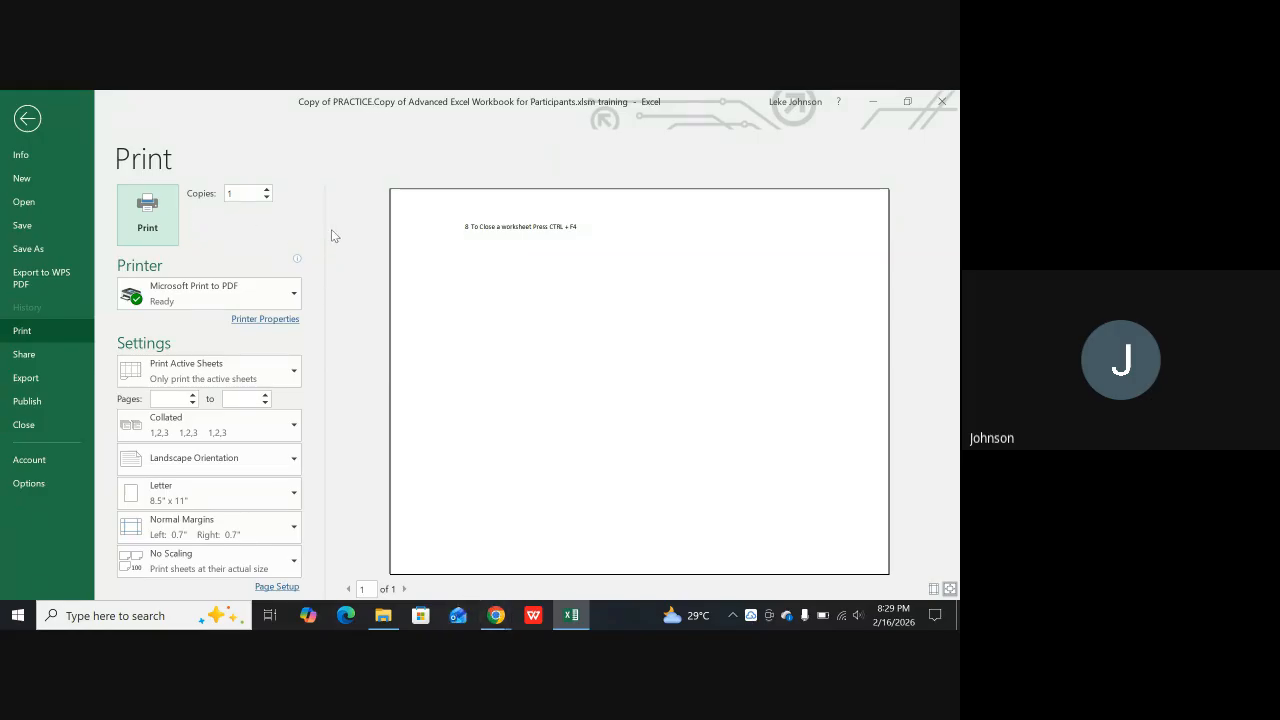
key(Escape)
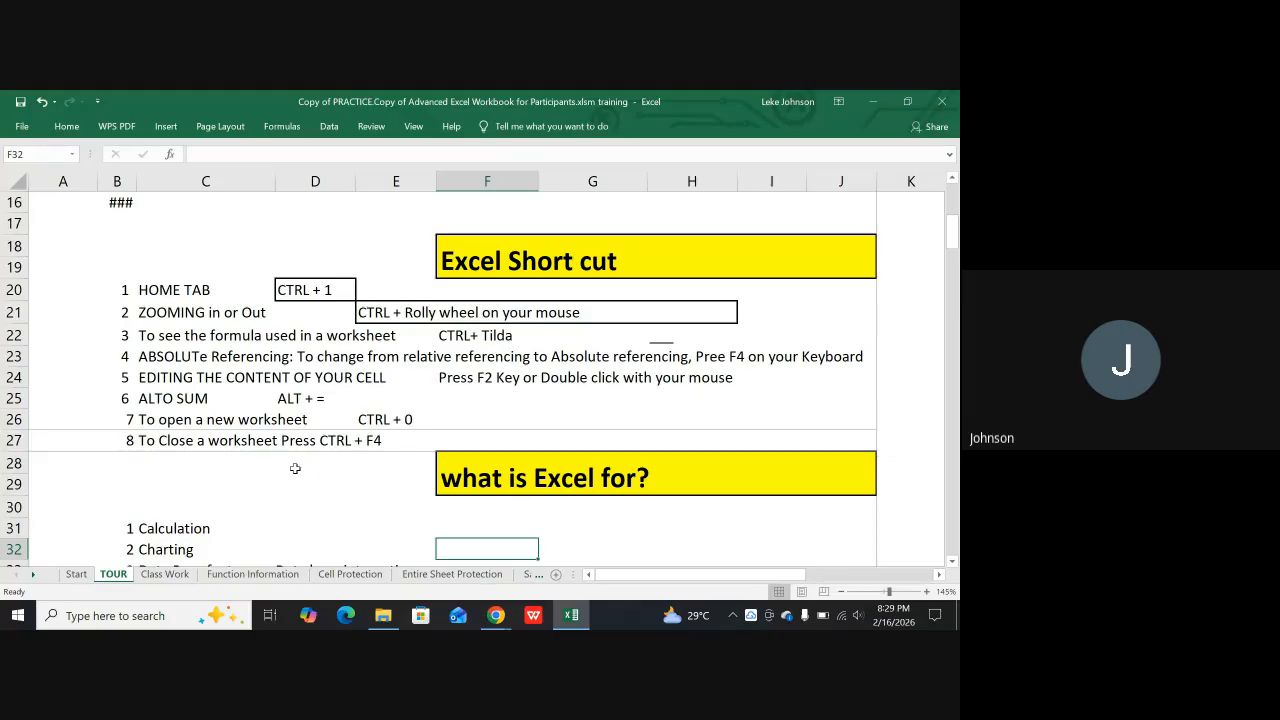
Clear the print area set on row 27
click(215, 126)
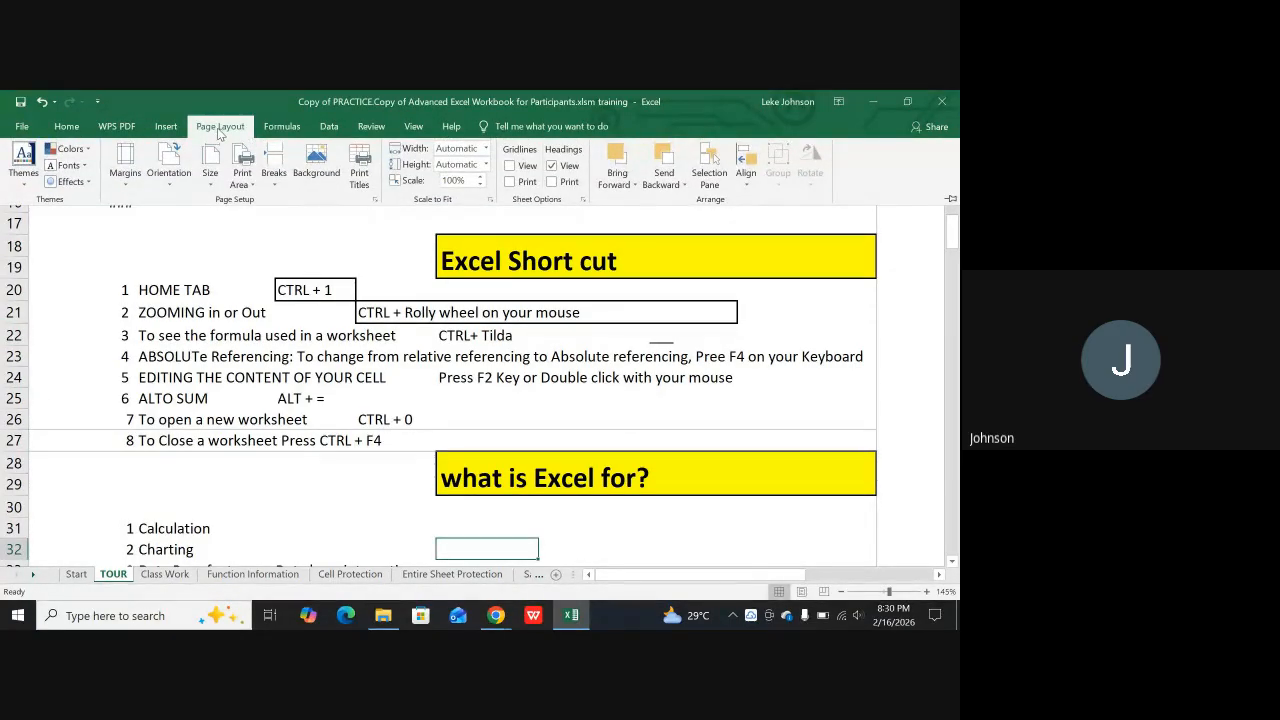
click(241, 172)
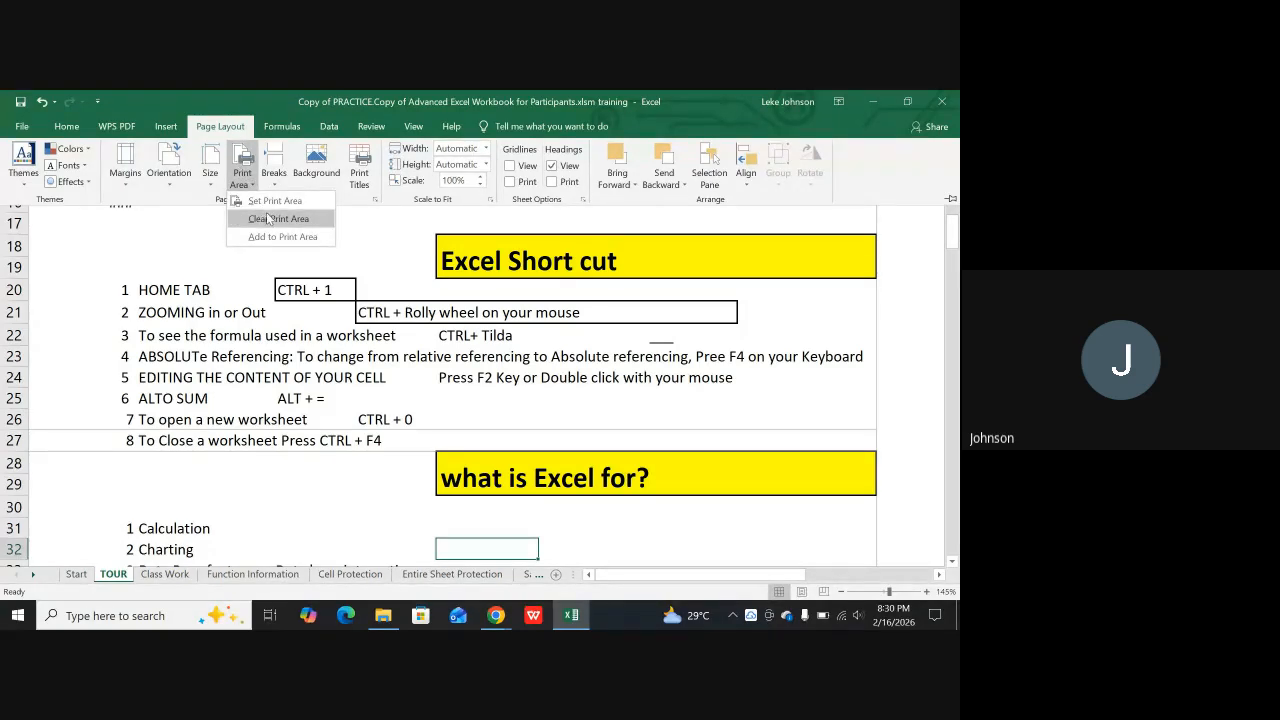
click(268, 219)
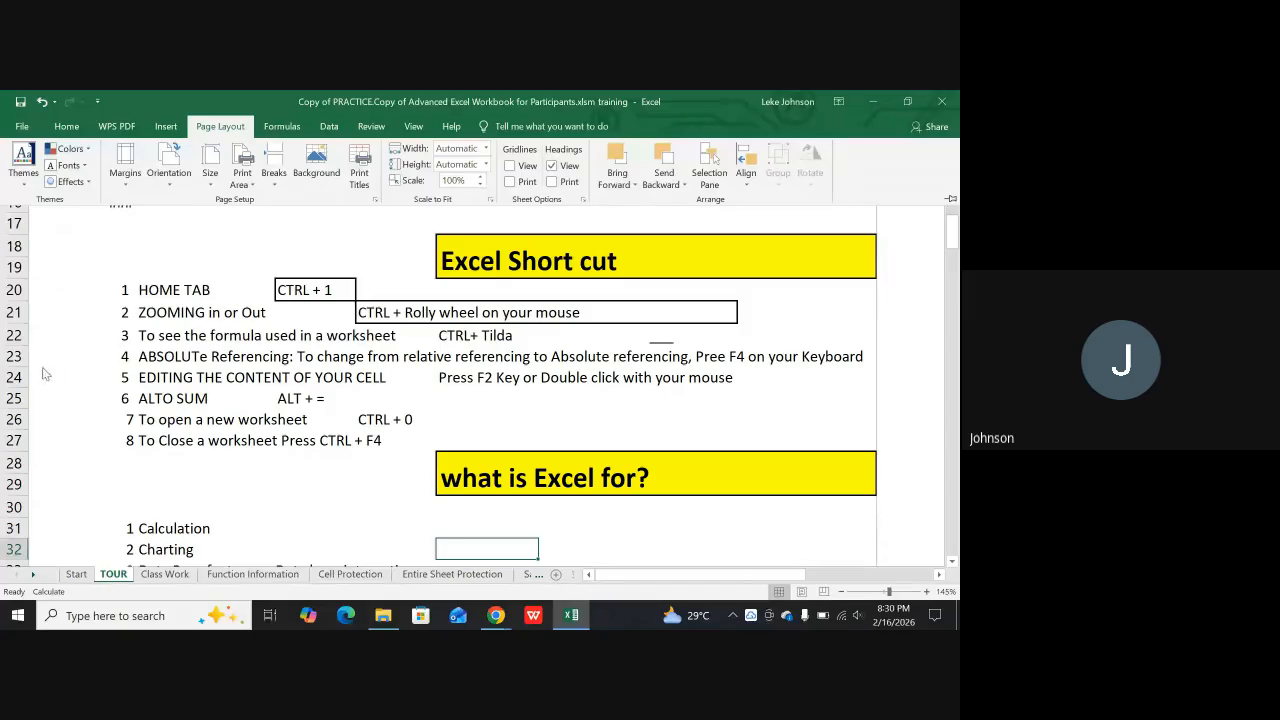
Set A1:K27, from the sheet's first row down to the row about closing a worksheet, as the print area
click(15, 443)
click(36, 437)
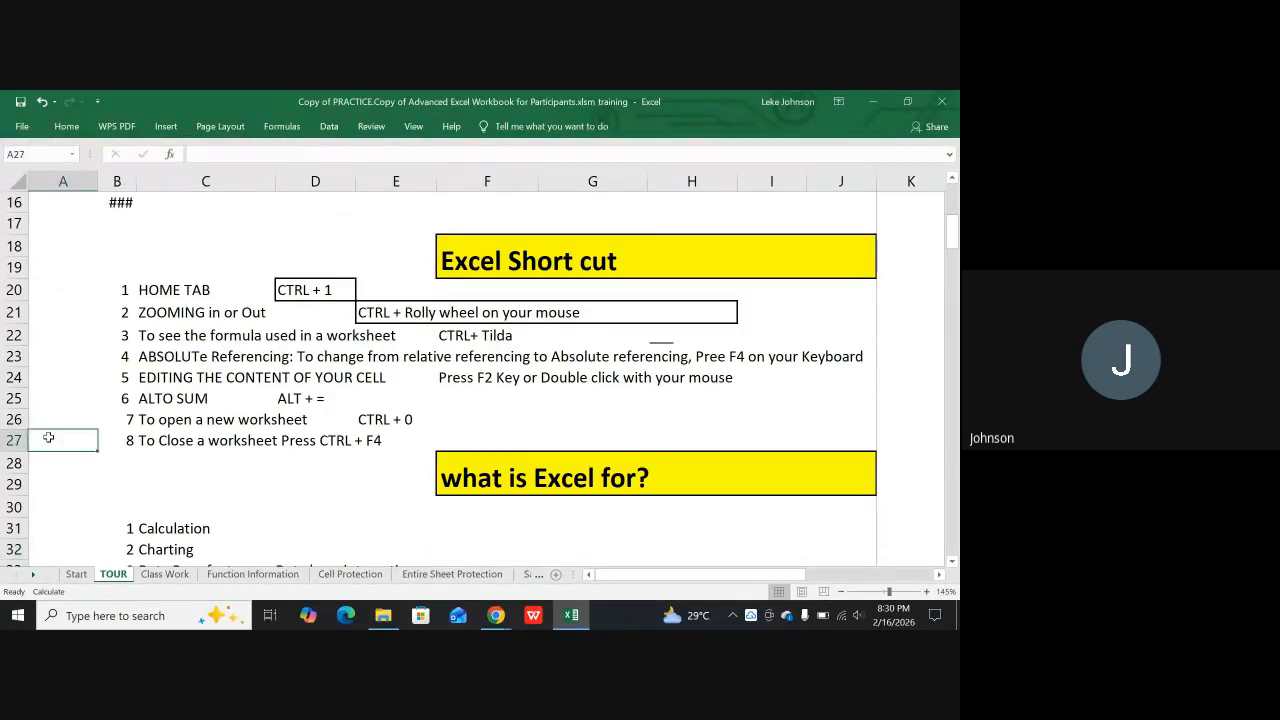
drag(81, 439, 752, 101)
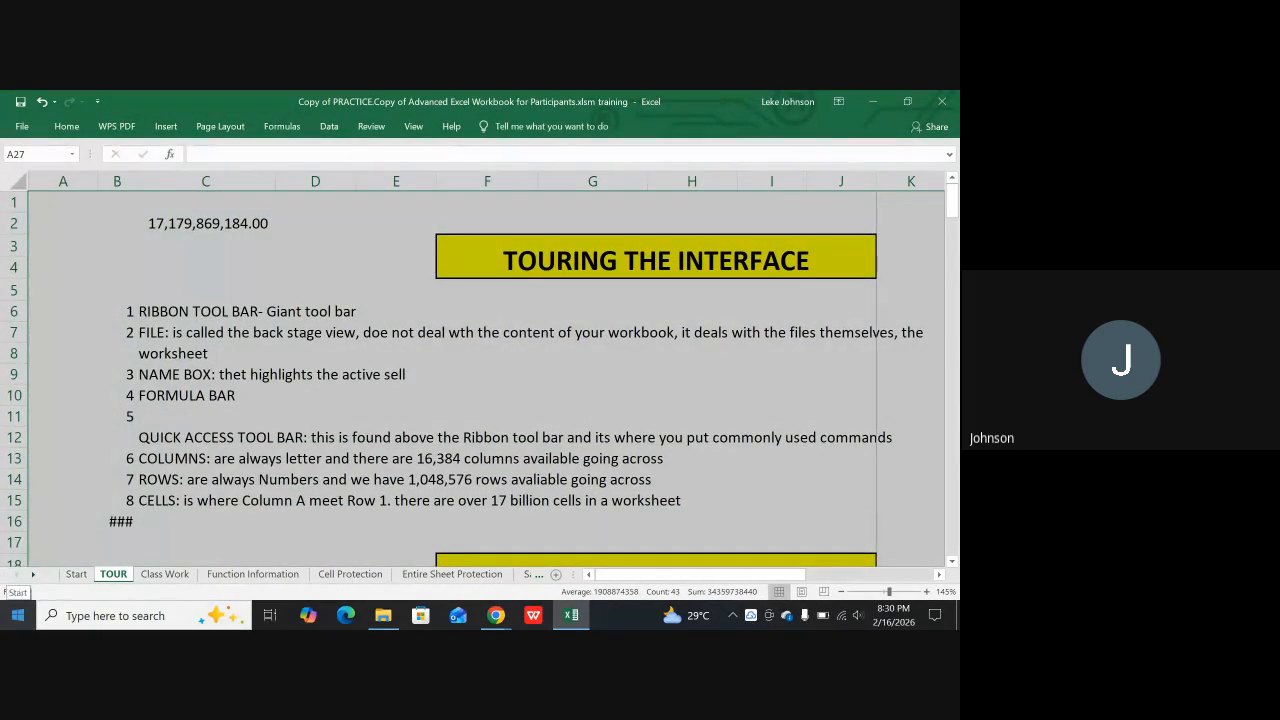
key(ctrl+shift+Left)
key(ctrl+shift+Right)
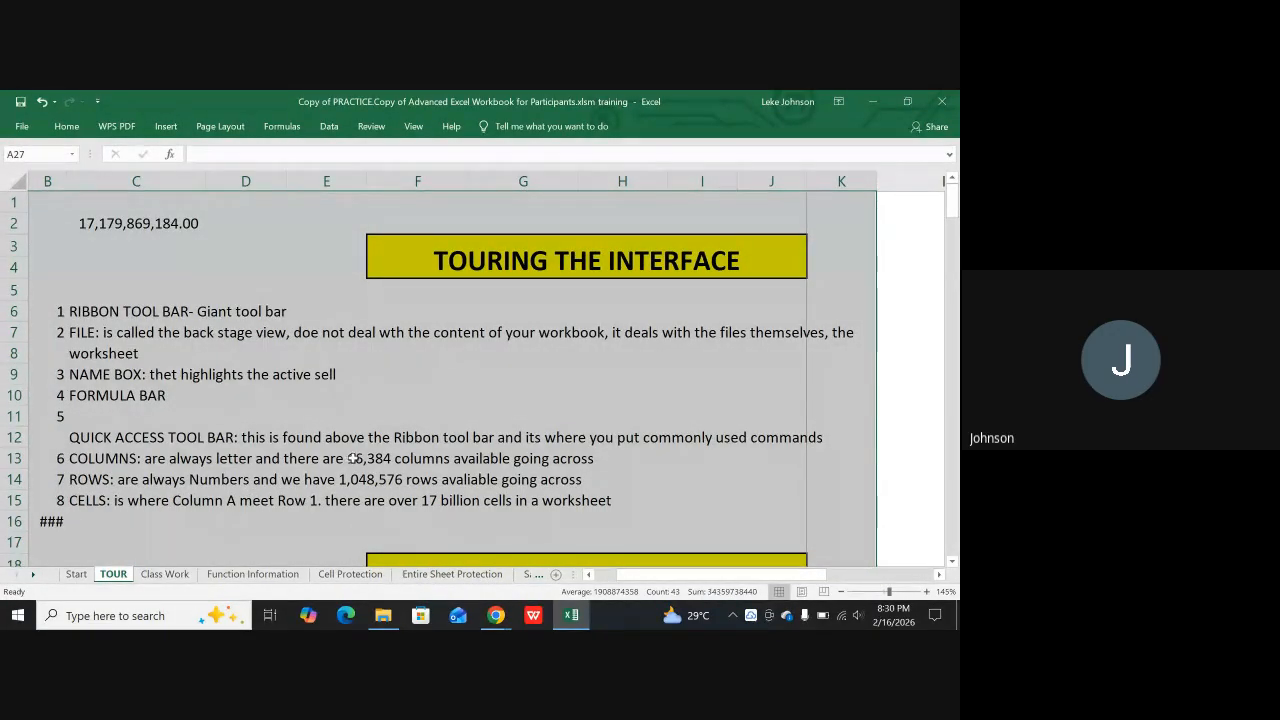
click(208, 125)
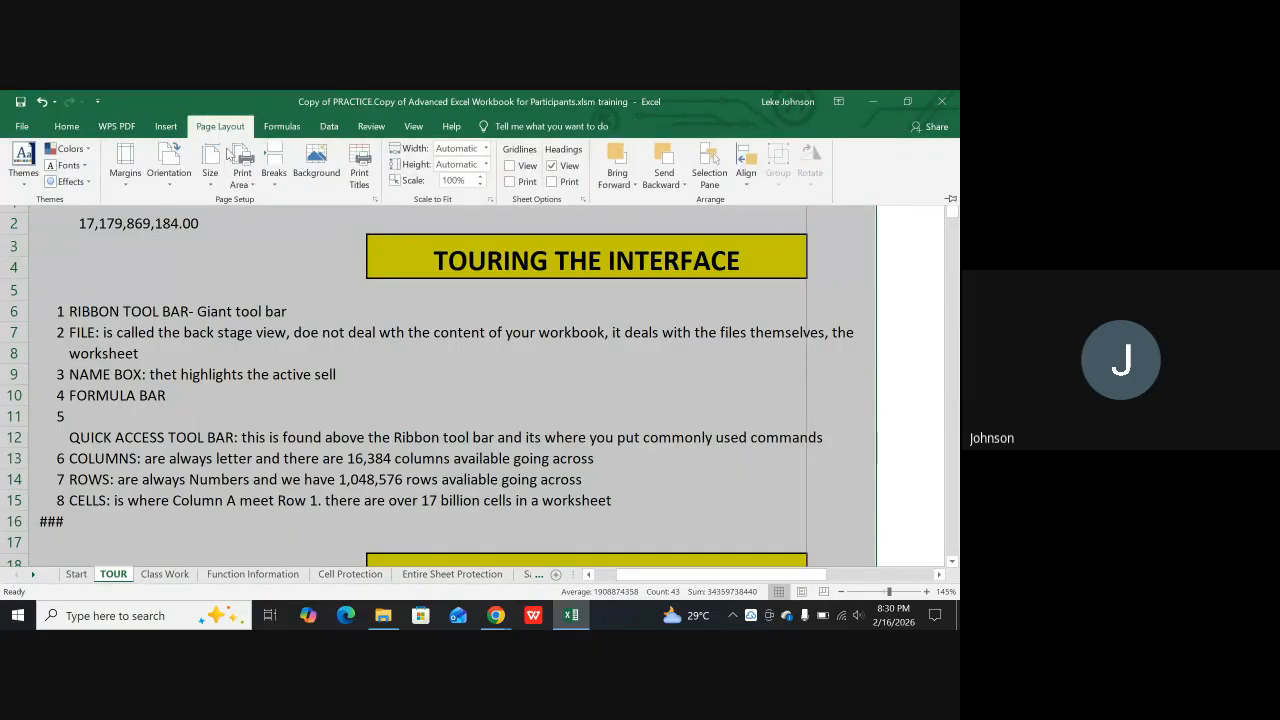
click(246, 176)
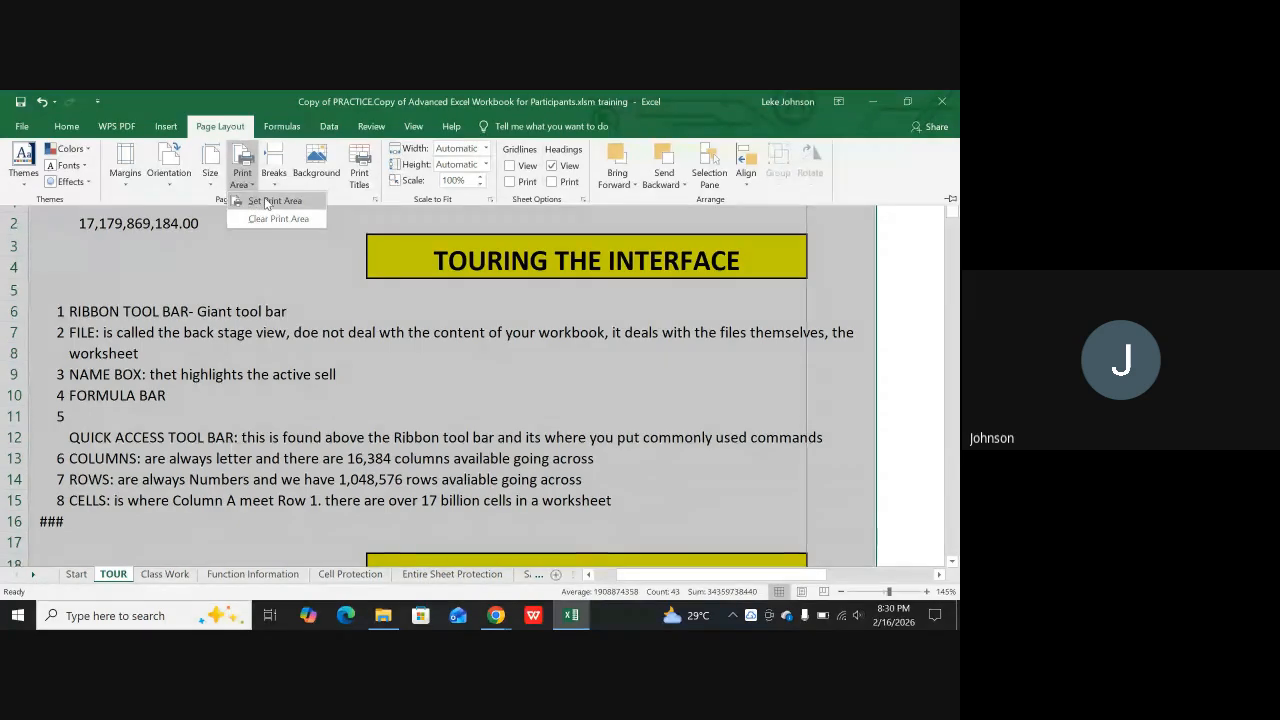
click(266, 203)
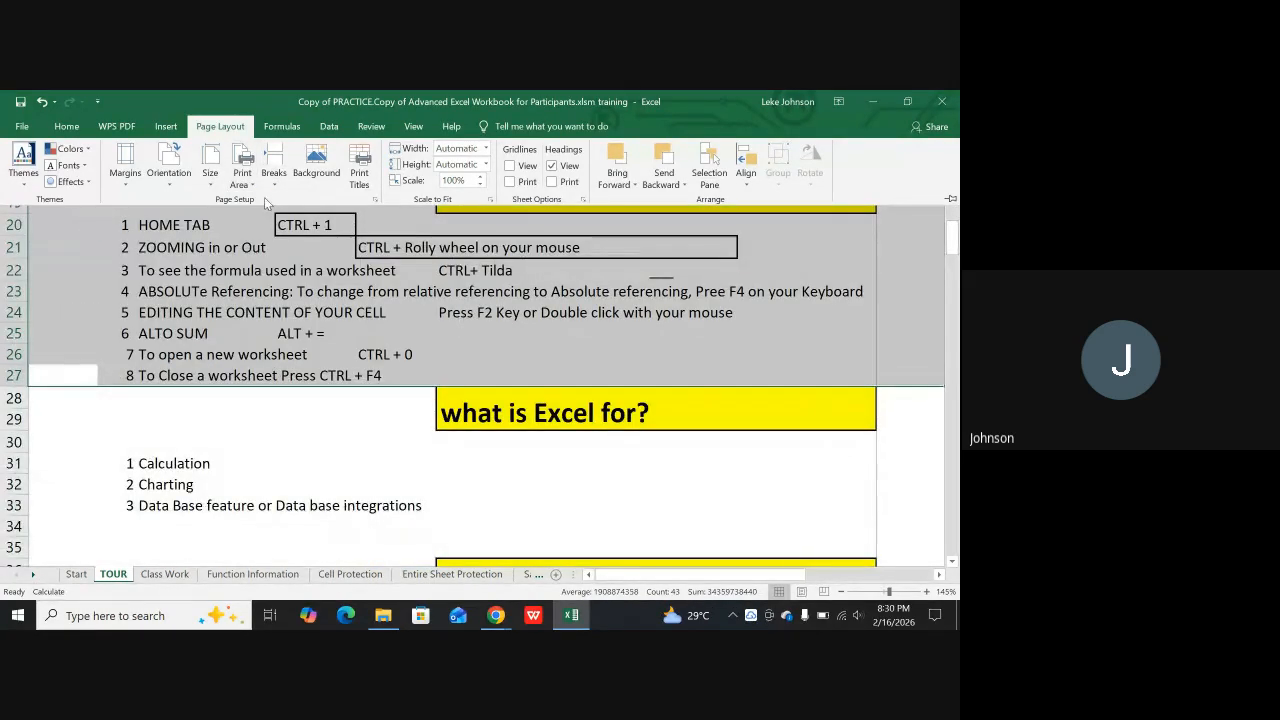
Examine the A1:K27 print area on the sheet and in Page Layout view, and return to Normal view
scroll(459, 399, up, 1)
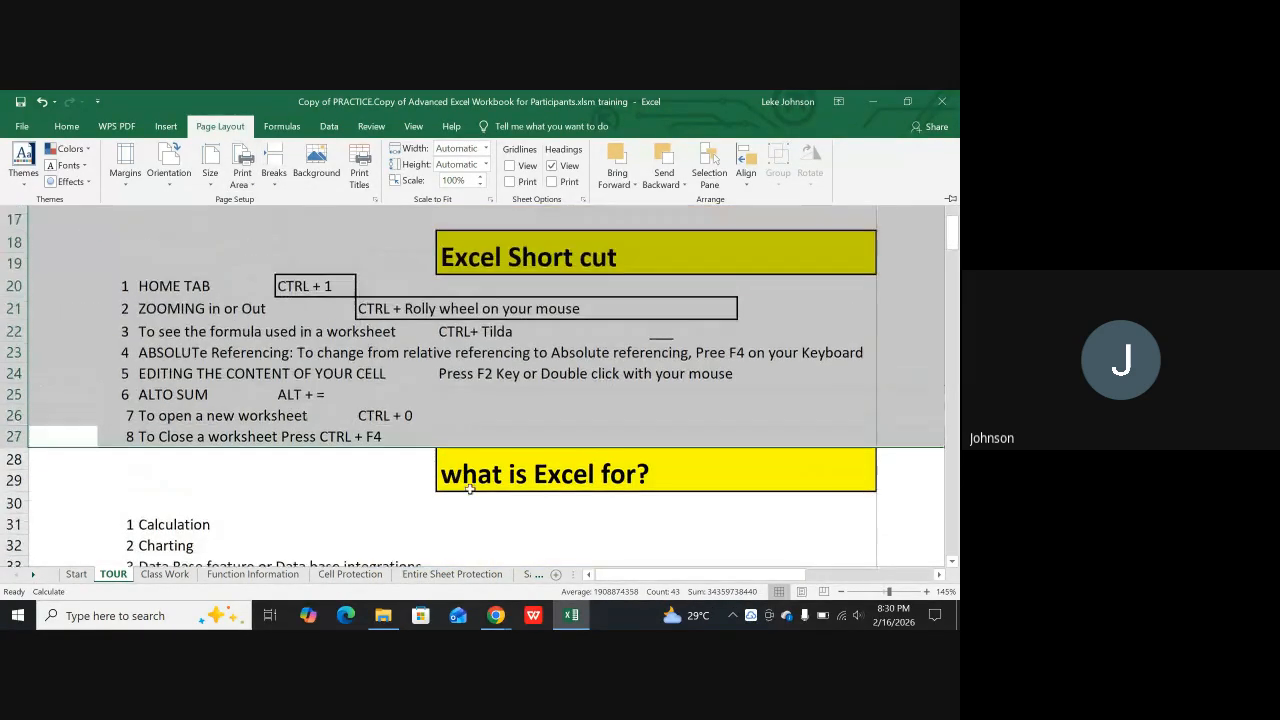
scroll(459, 399, down, 1)
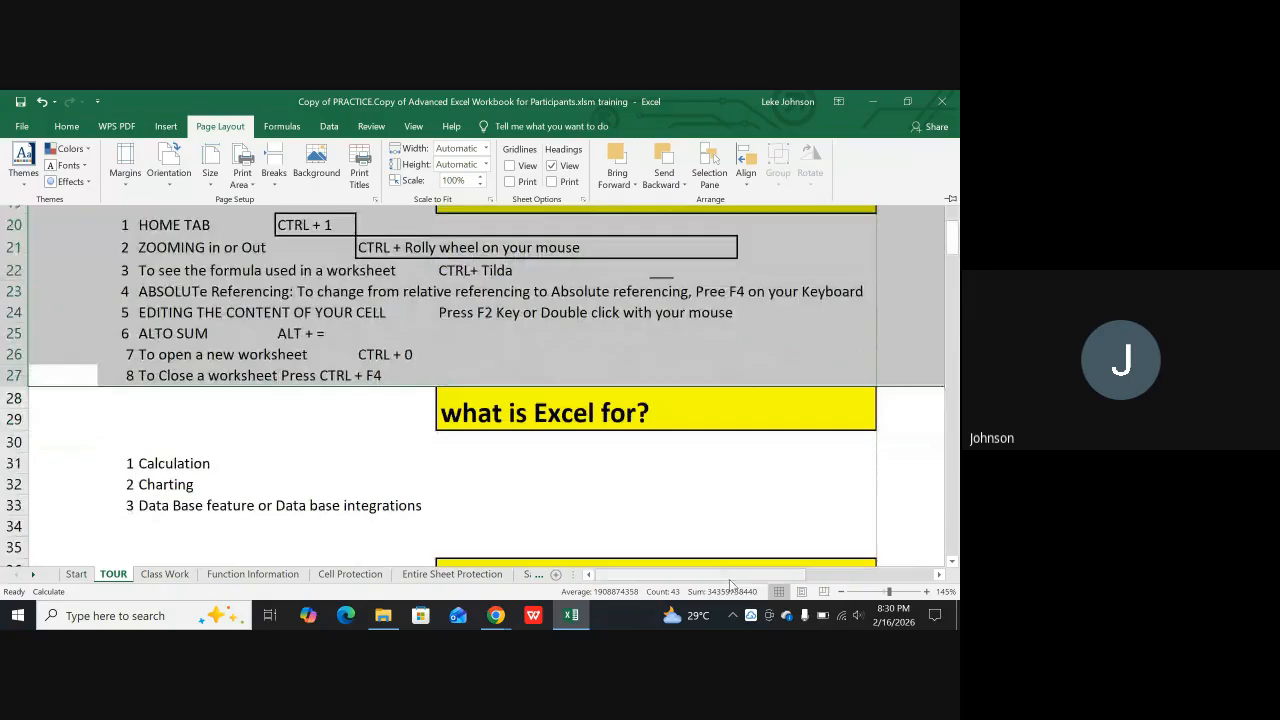
click(802, 592)
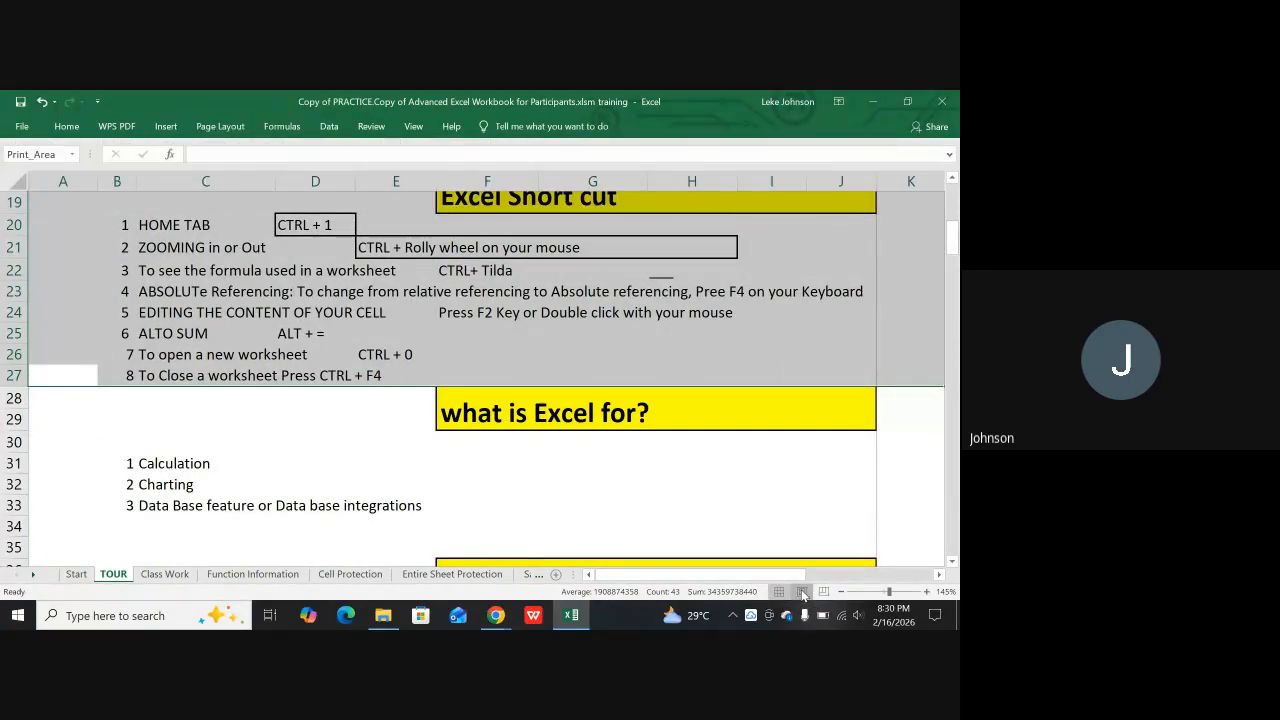
click(802, 592)
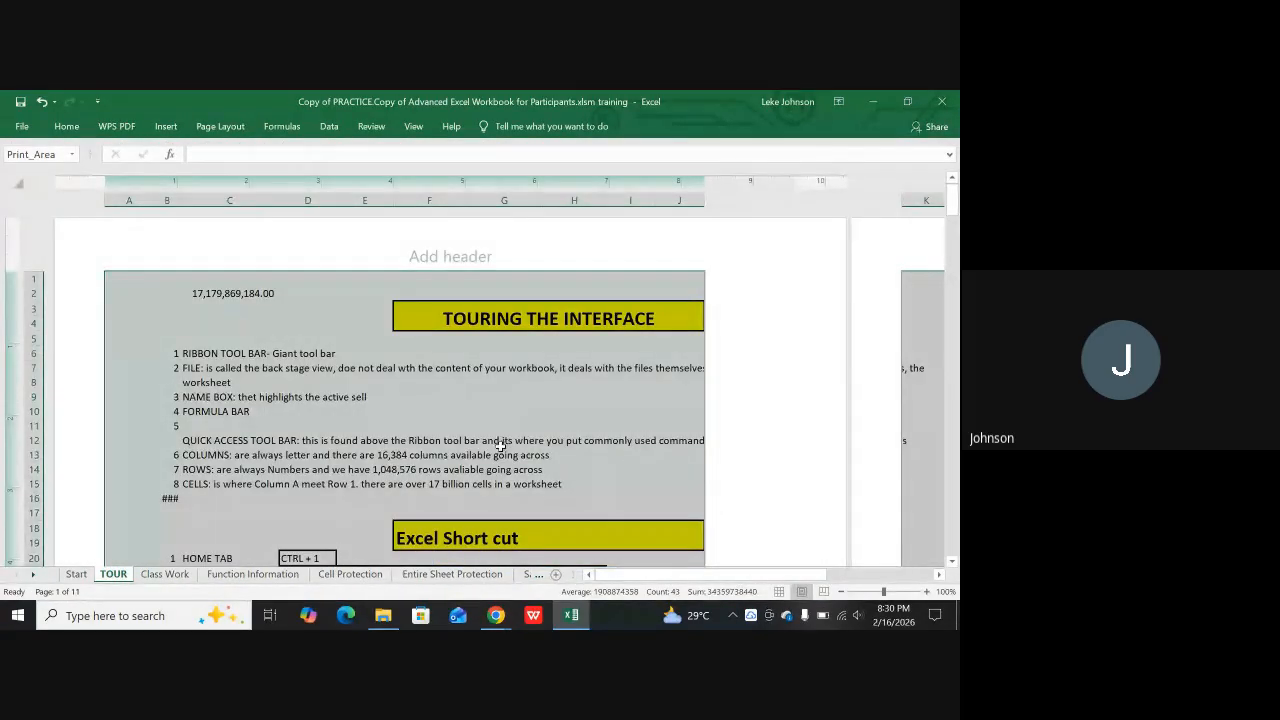
scroll(502, 445, down, 5)
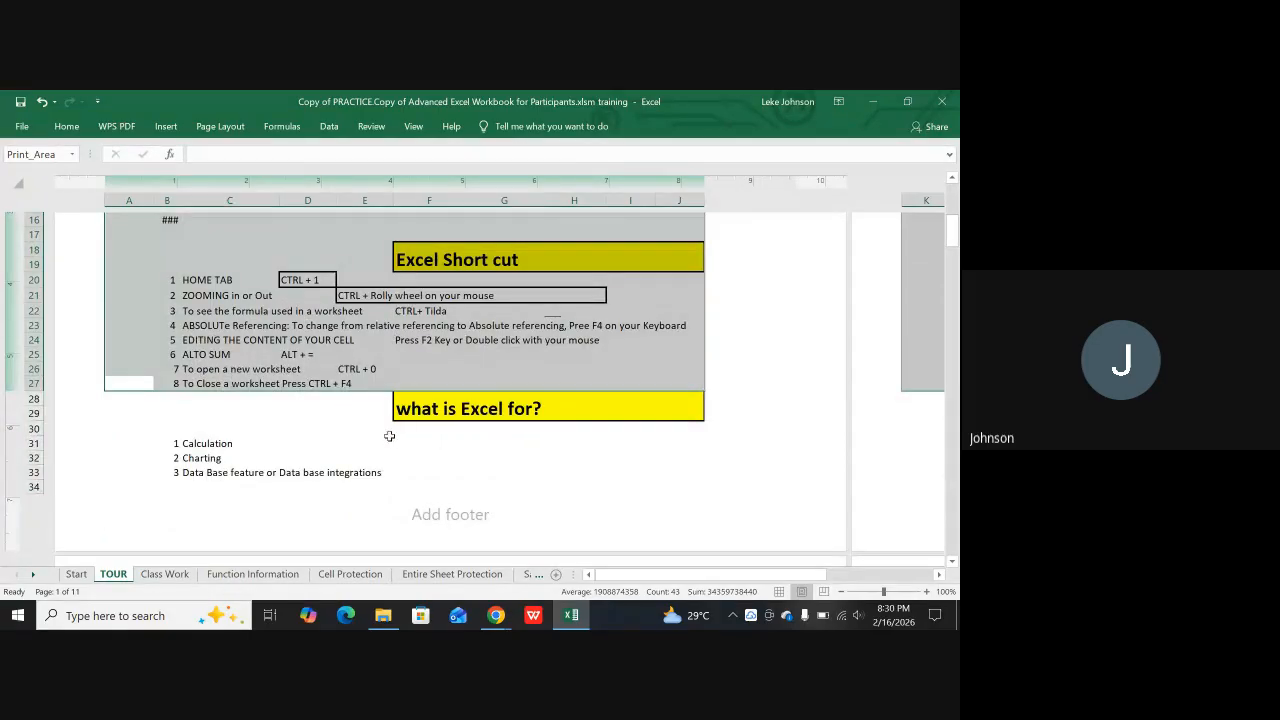
scroll(270, 425, down, 2)
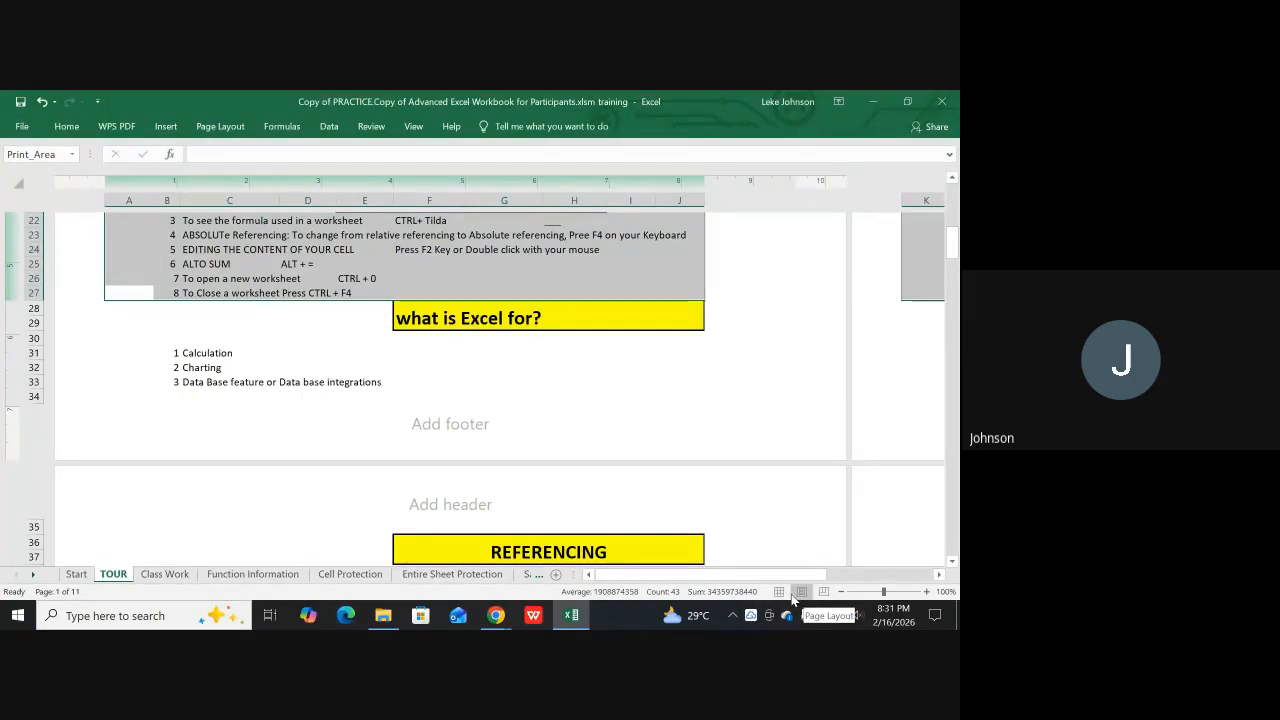
scroll(657, 409, up, 4)
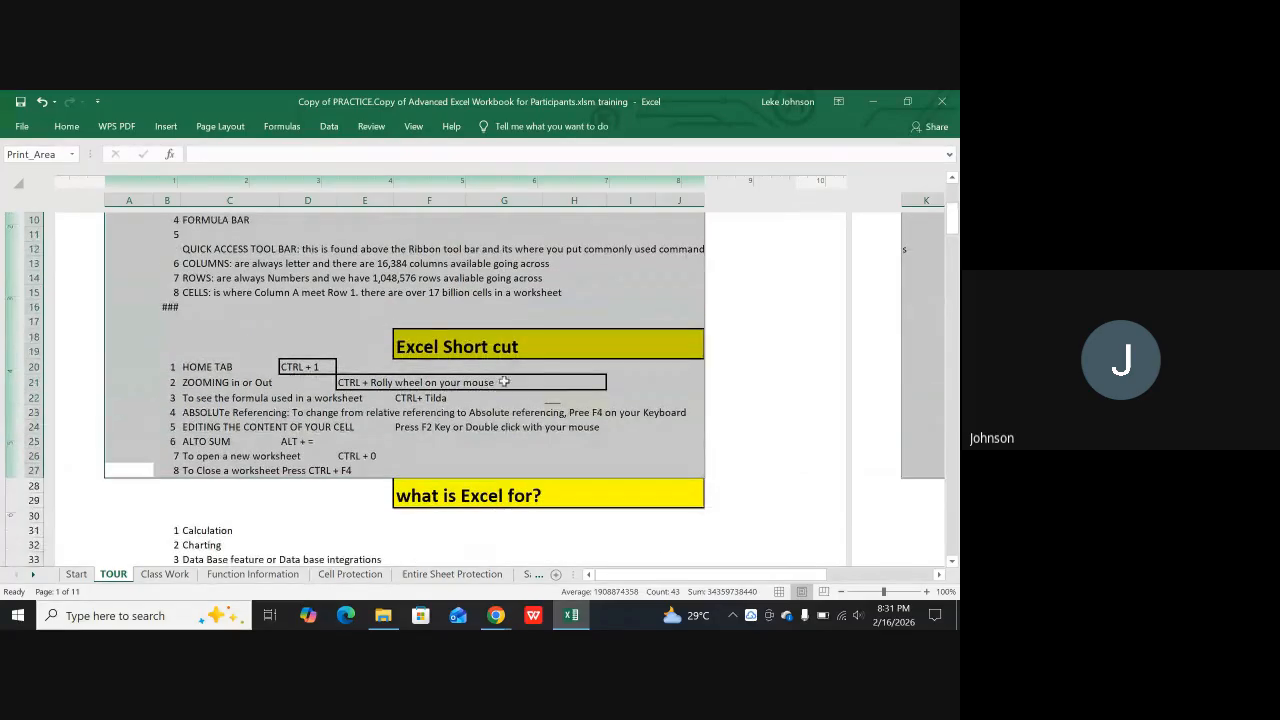
scroll(500, 384, up, 3)
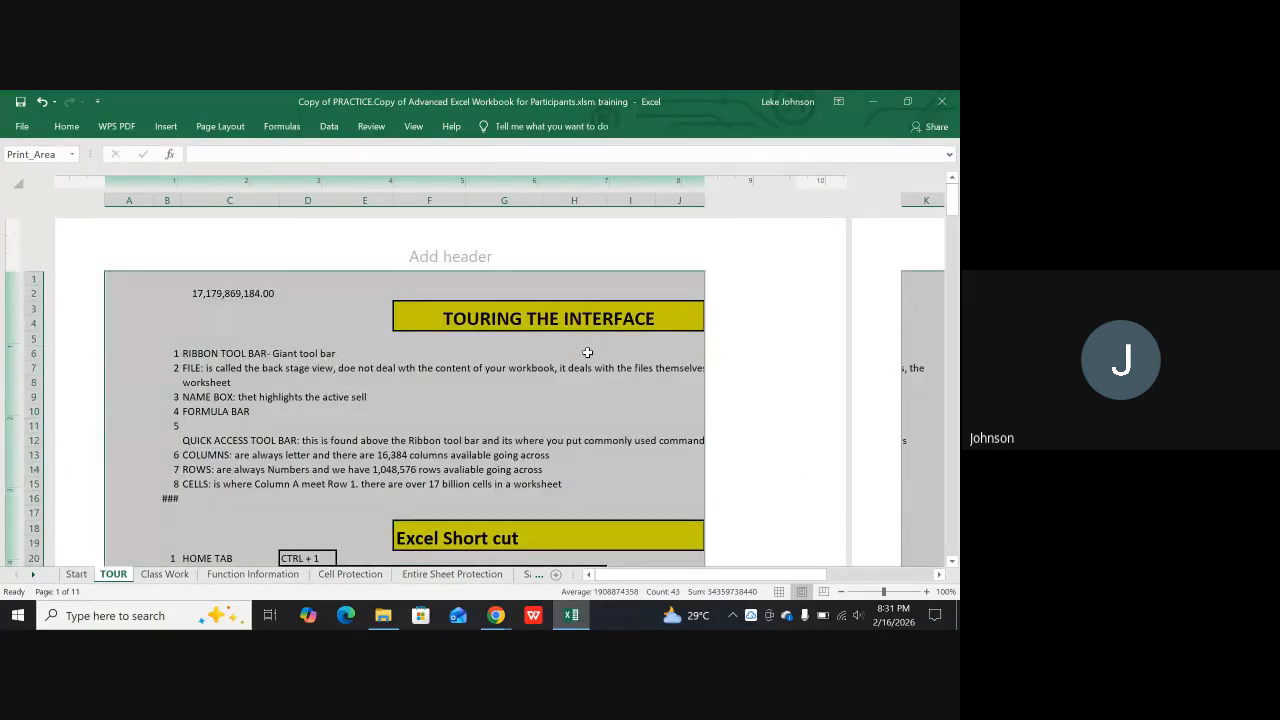
scroll(587, 352, down, 3)
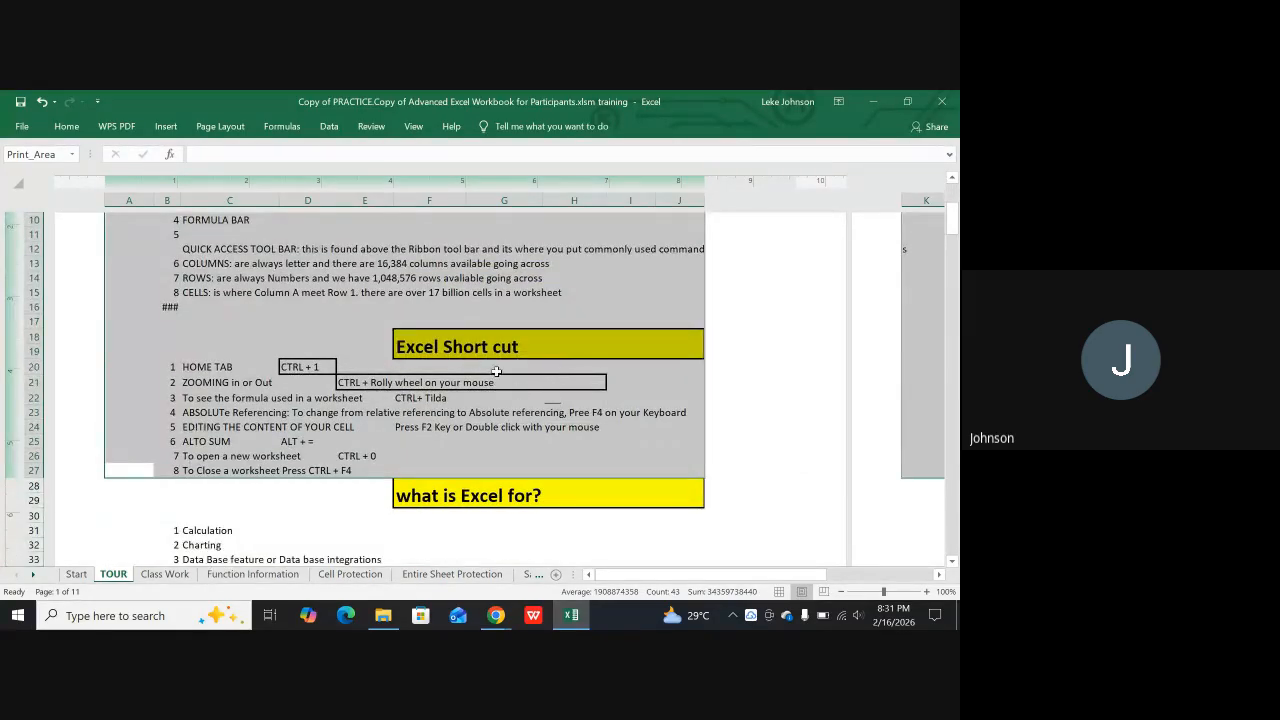
click(779, 591)
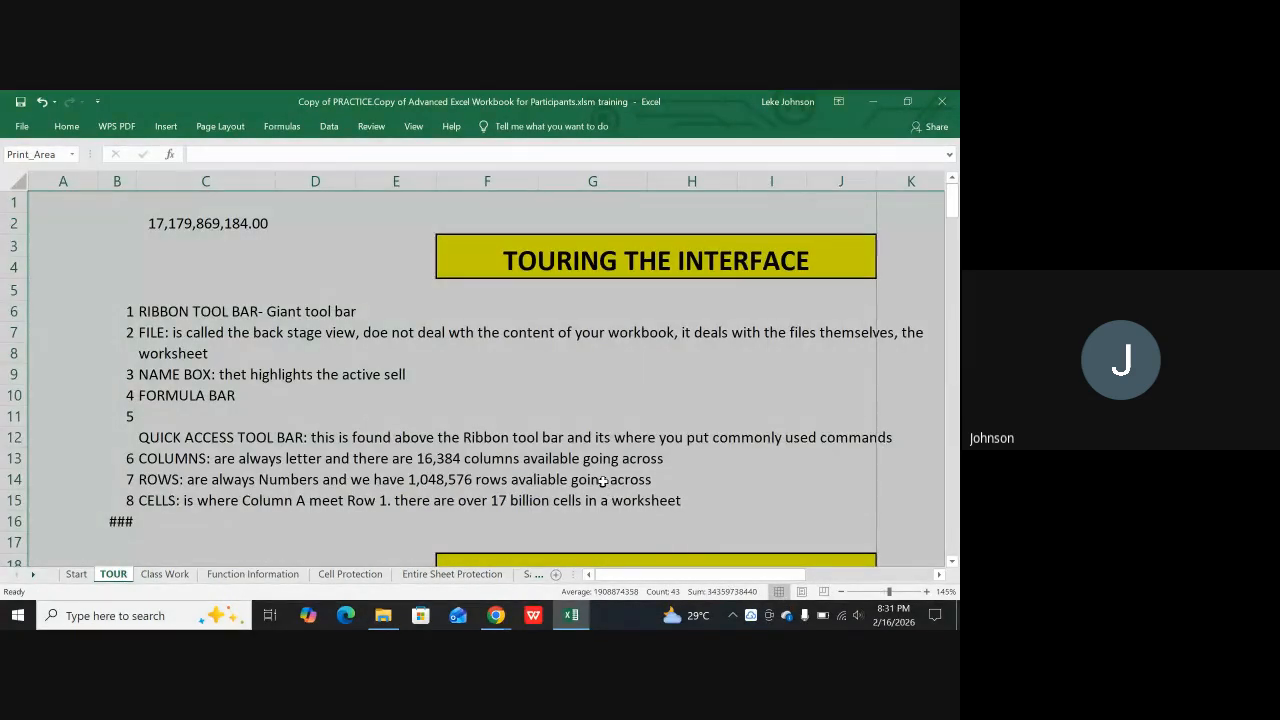
Deselect the print area range and check how it prints in the print preview, returning to the sheet
click(477, 443)
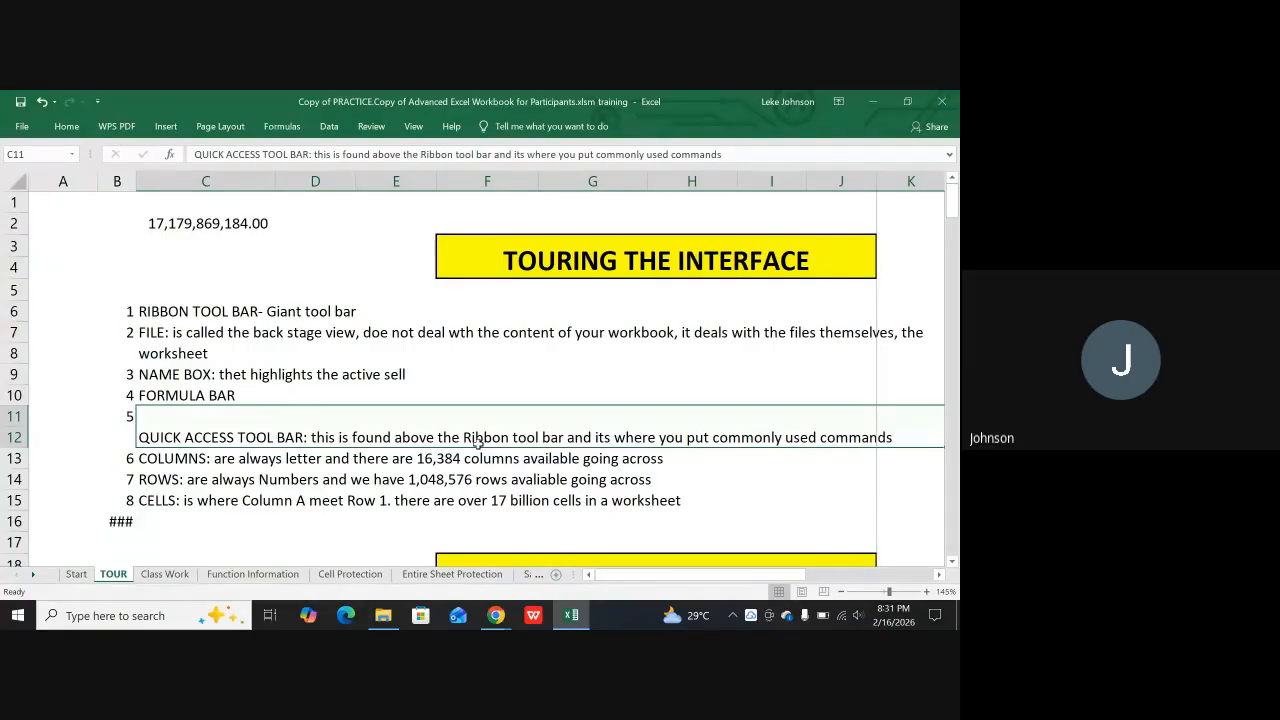
key(ctrl+p)
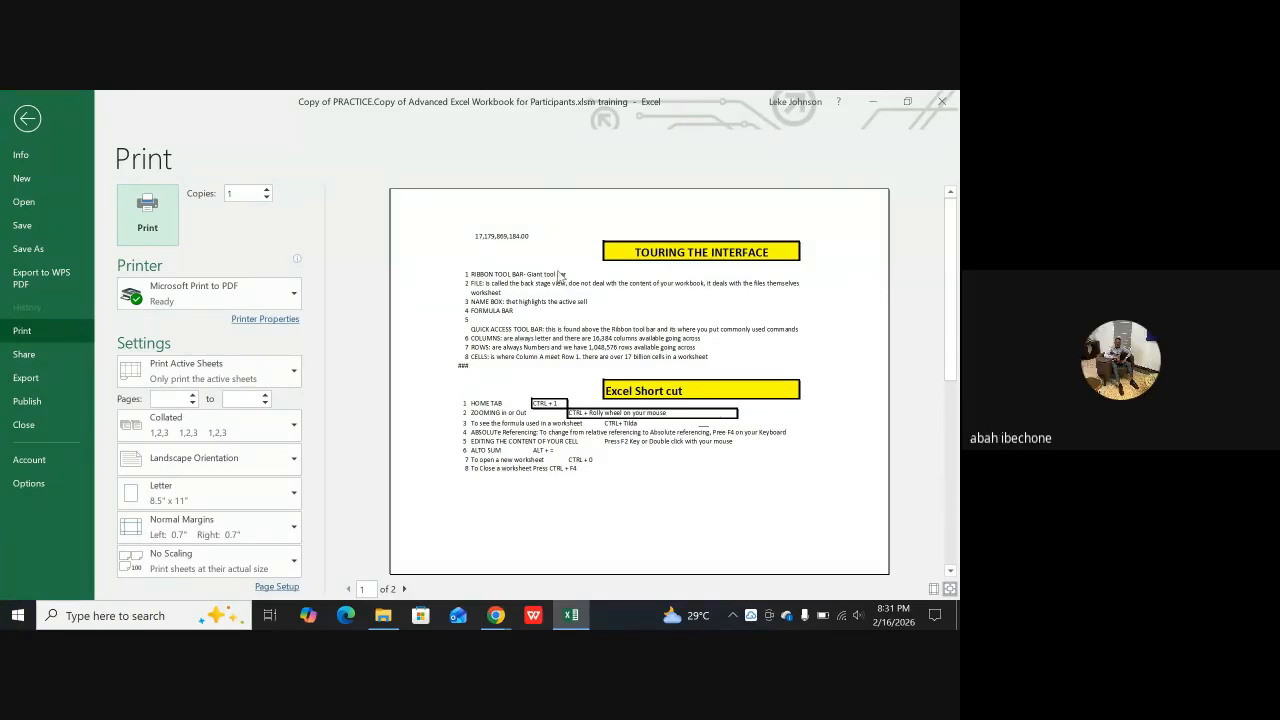
key(Escape)
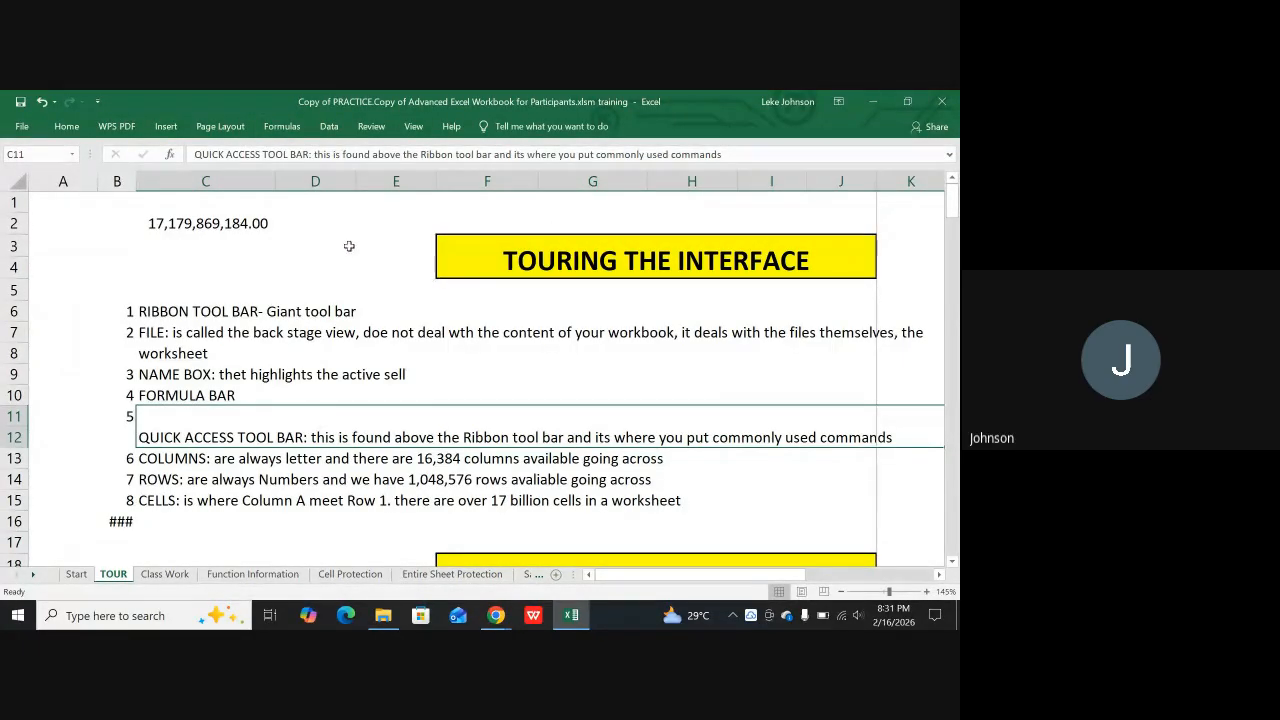
Look at the page orientation options without changing them, and review the landscape page in the print preview
click(208, 130)
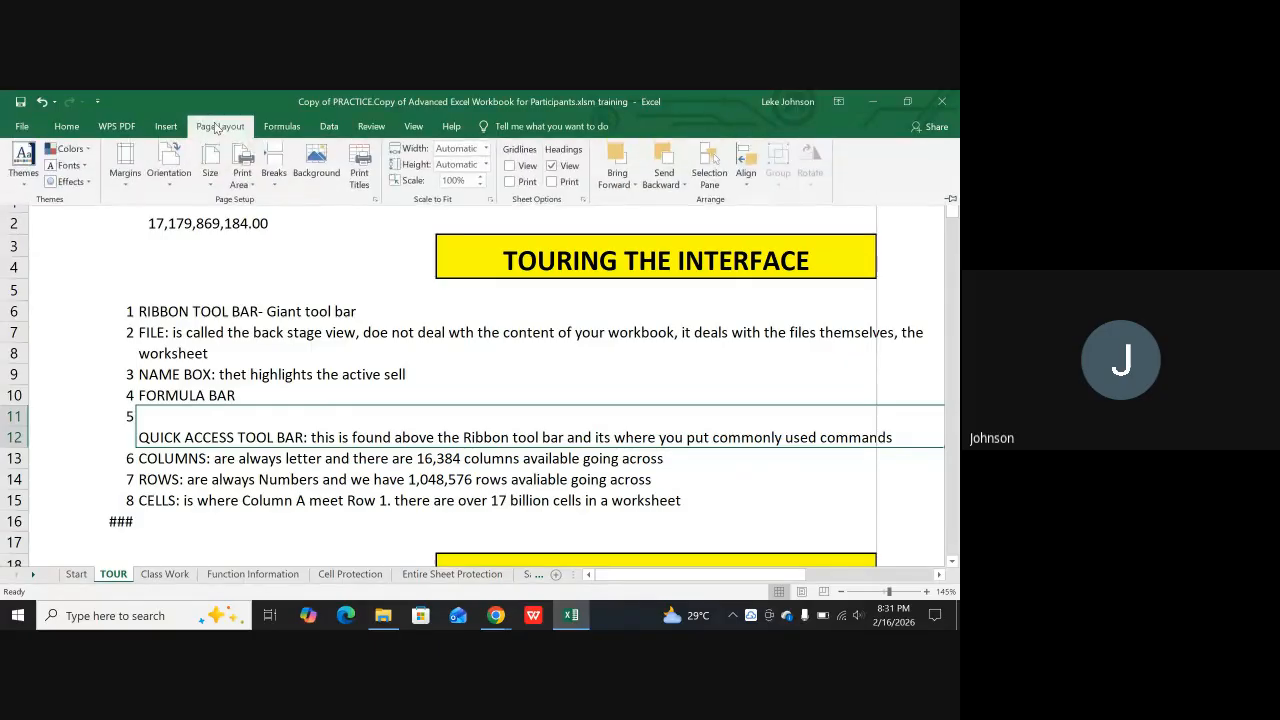
click(174, 162)
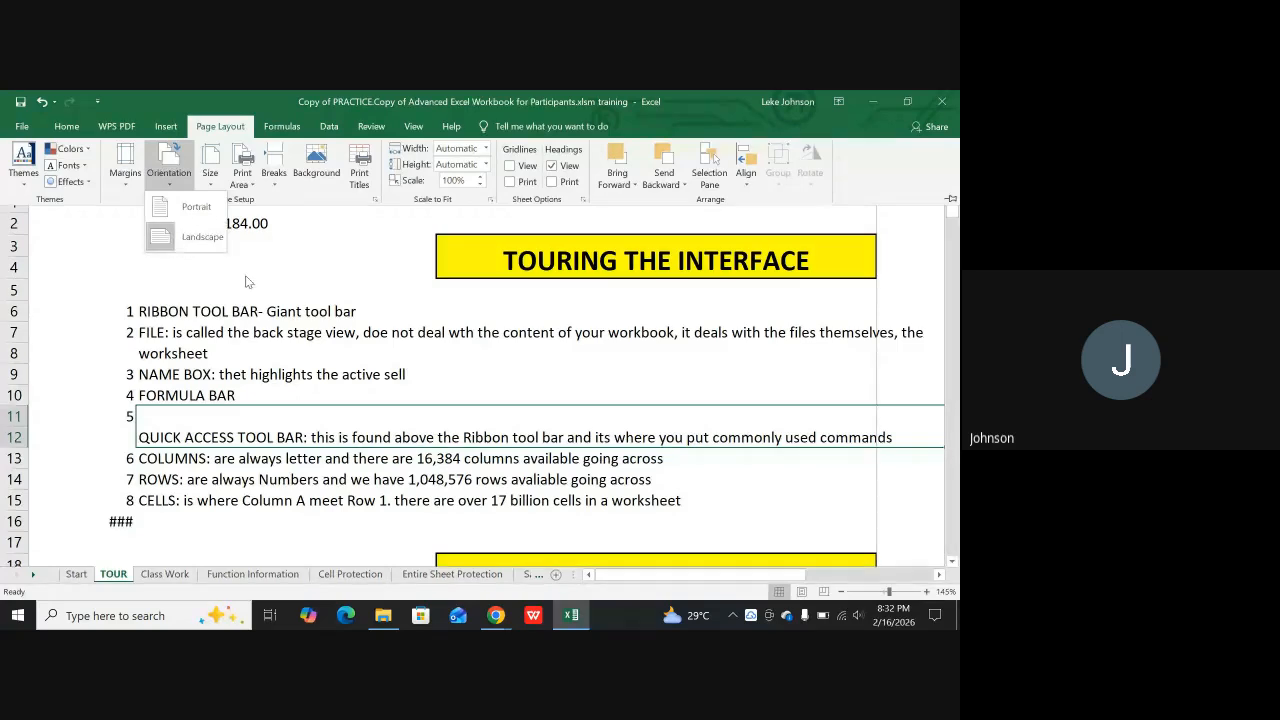
click(337, 339)
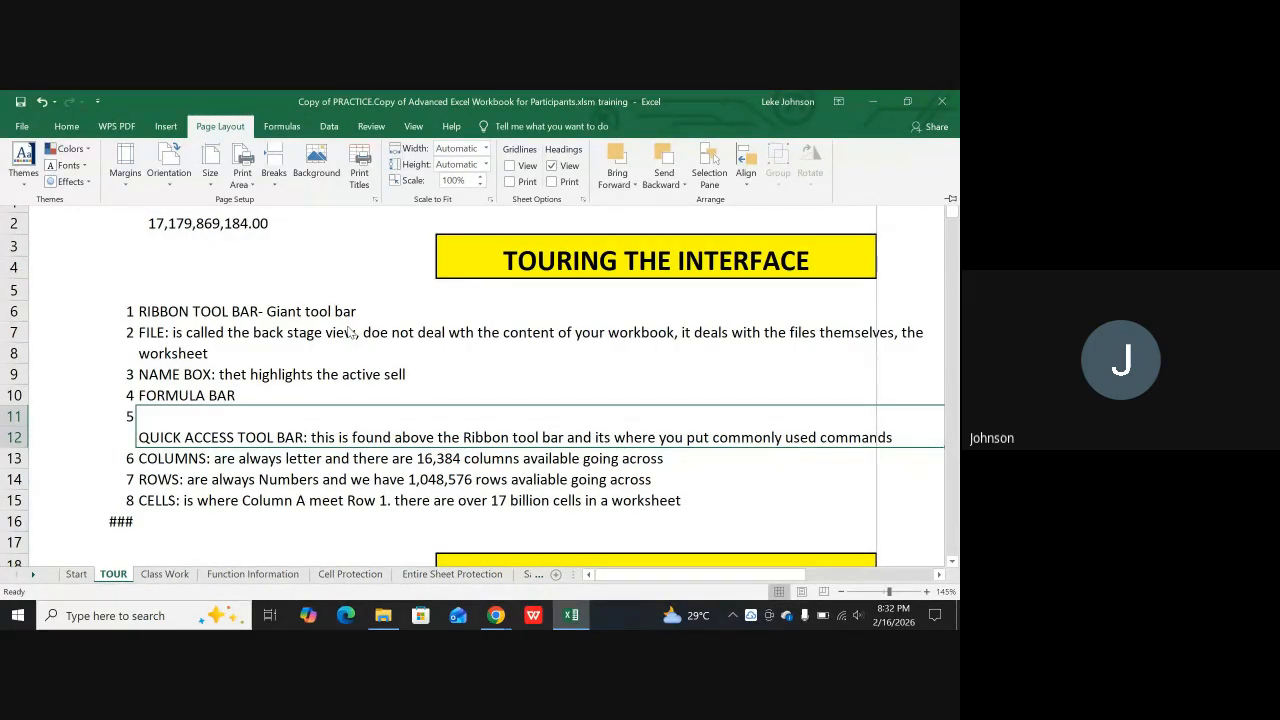
key(ctrl+p)
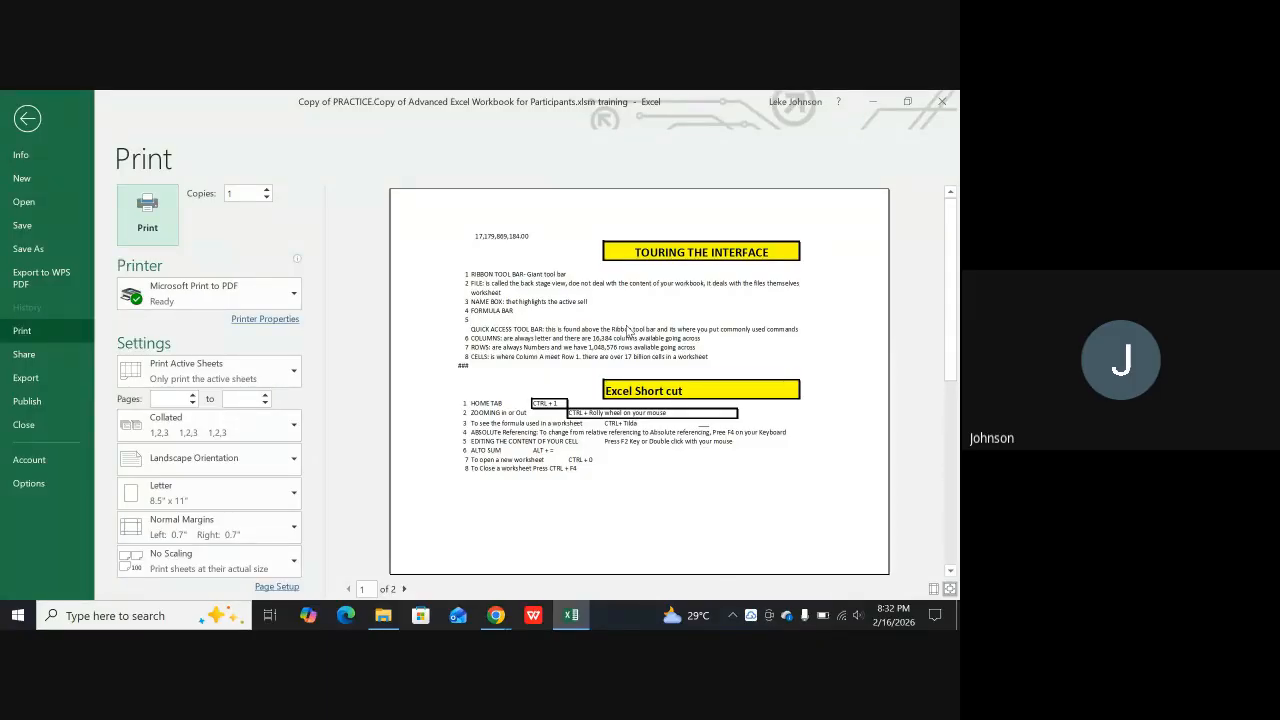
click(50, 108)
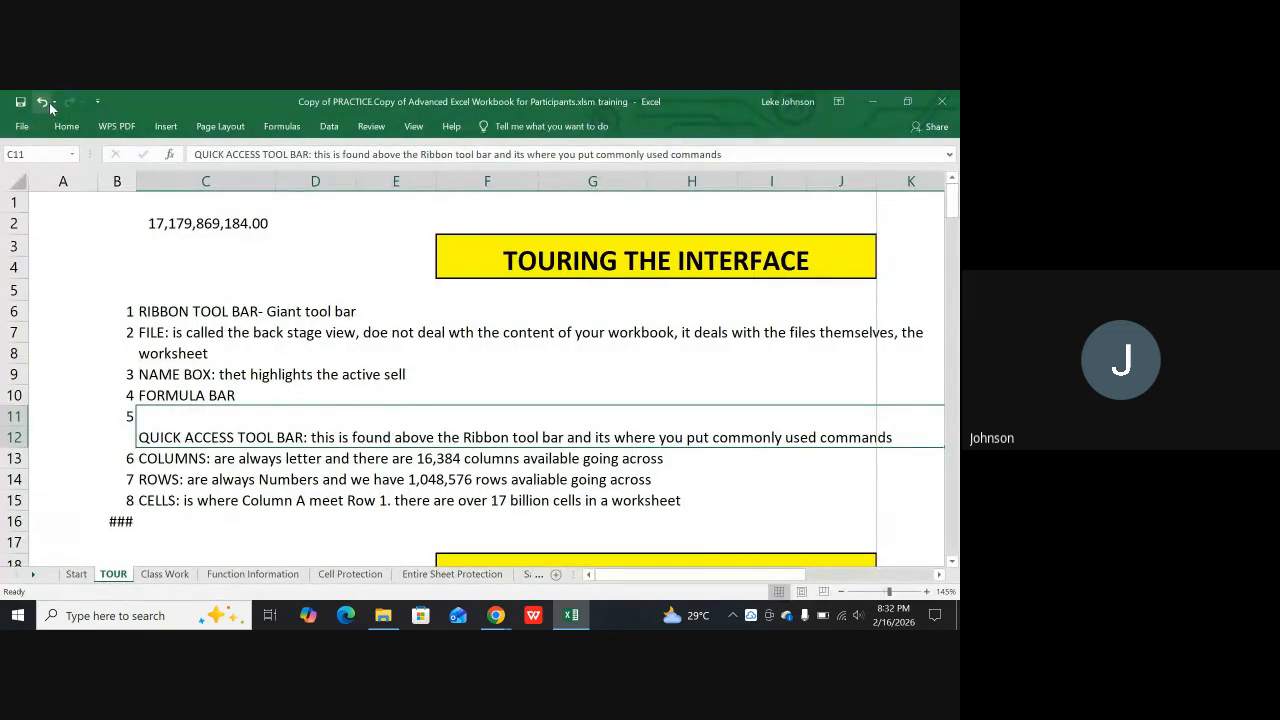
Center the printout horizontally and vertically on the page through the custom margins, and check it in the print preview
click(231, 134)
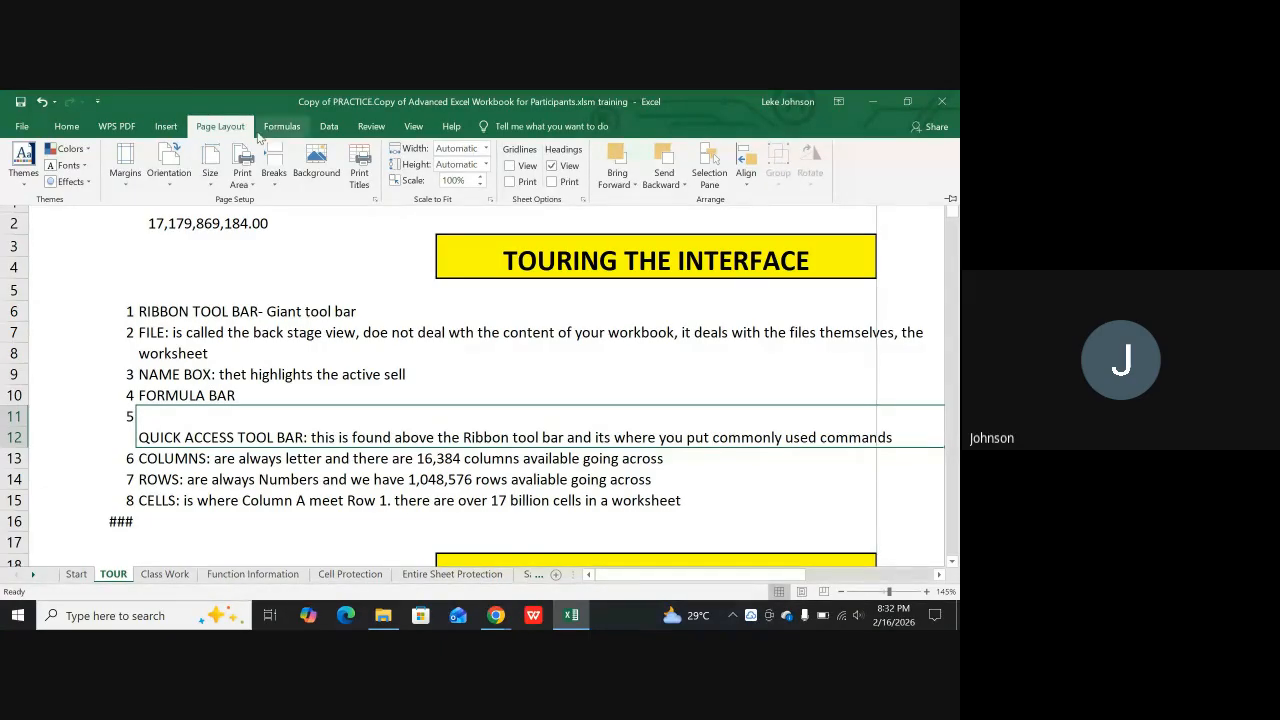
click(127, 158)
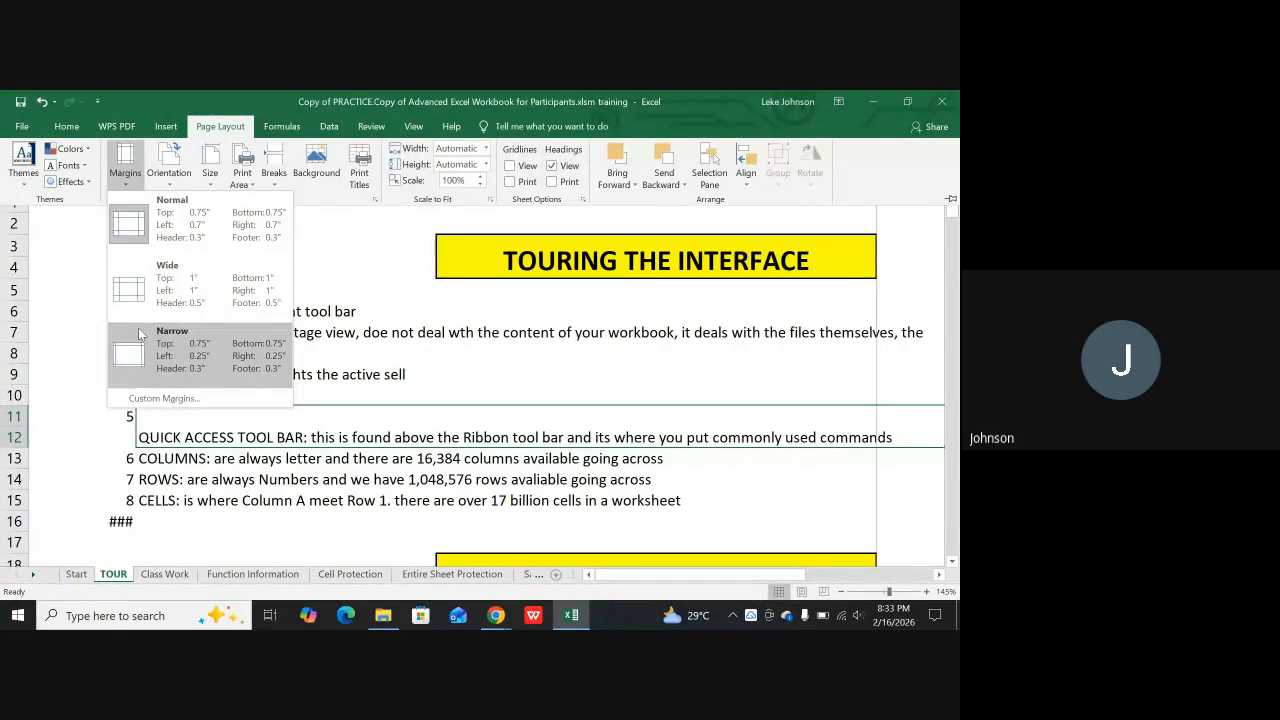
click(150, 399)
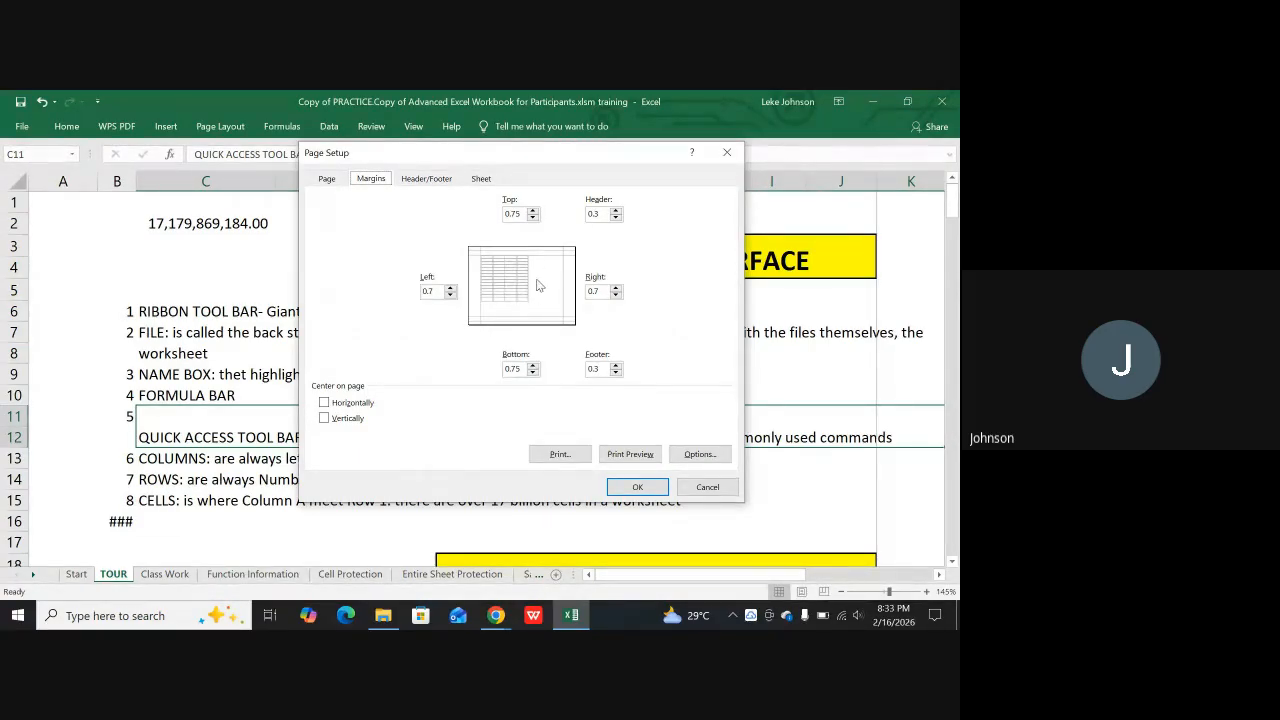
click(323, 401)
click(324, 403)
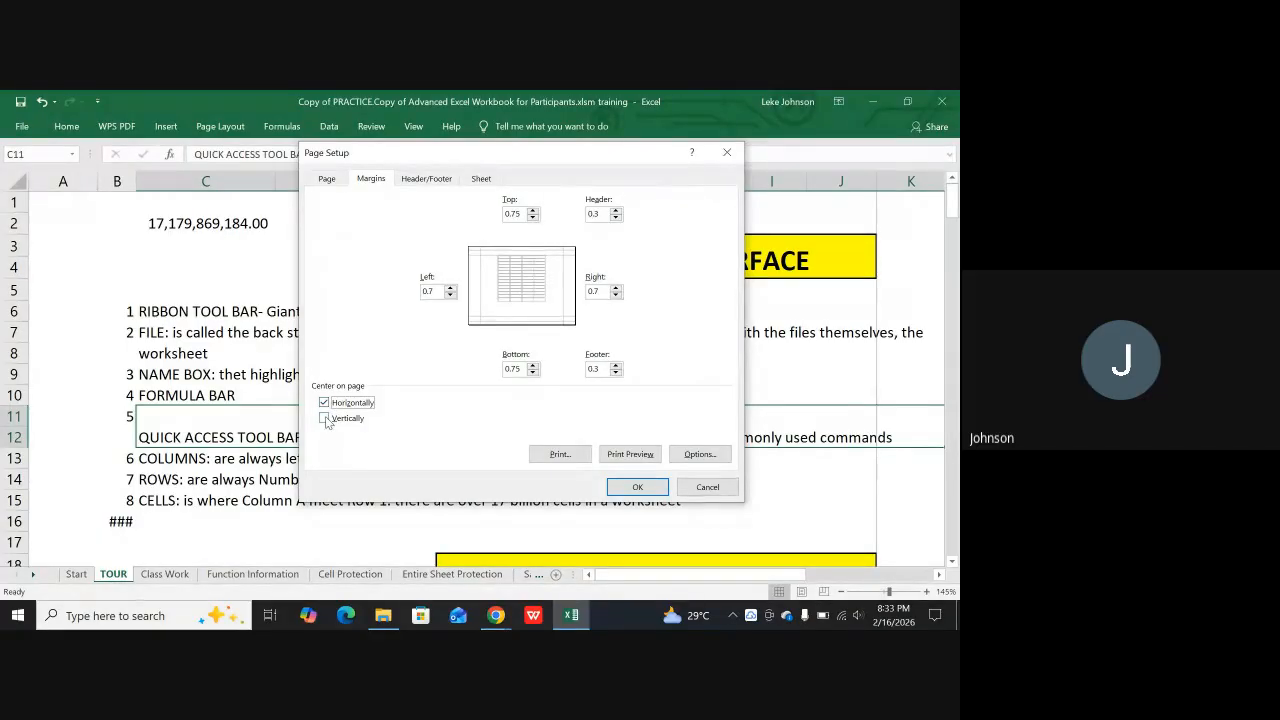
click(325, 419)
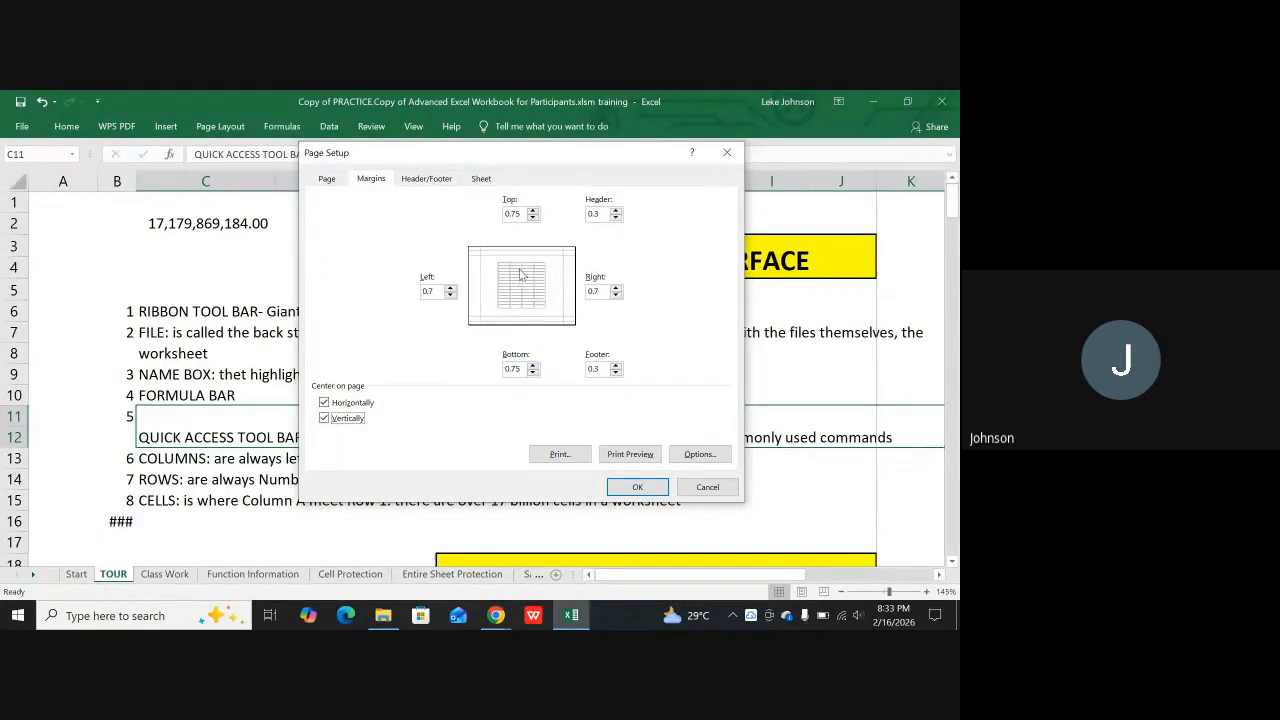
click(630, 492)
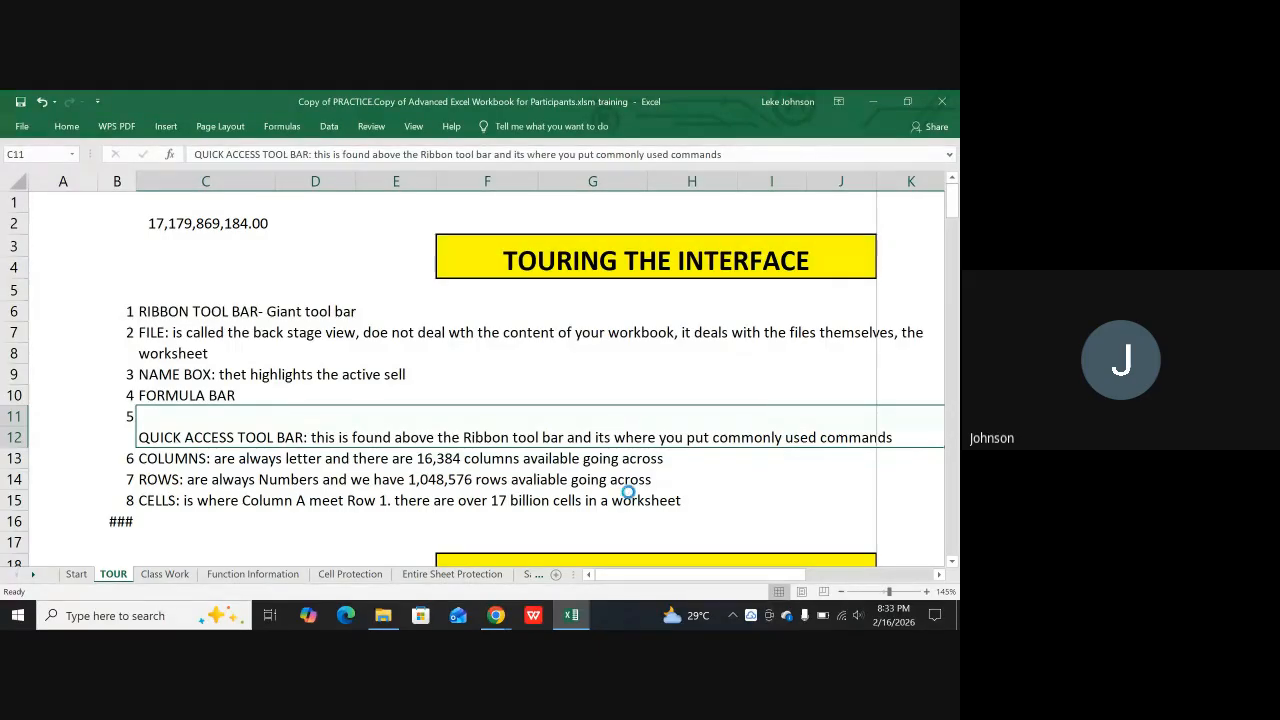
key(ctrl+p)
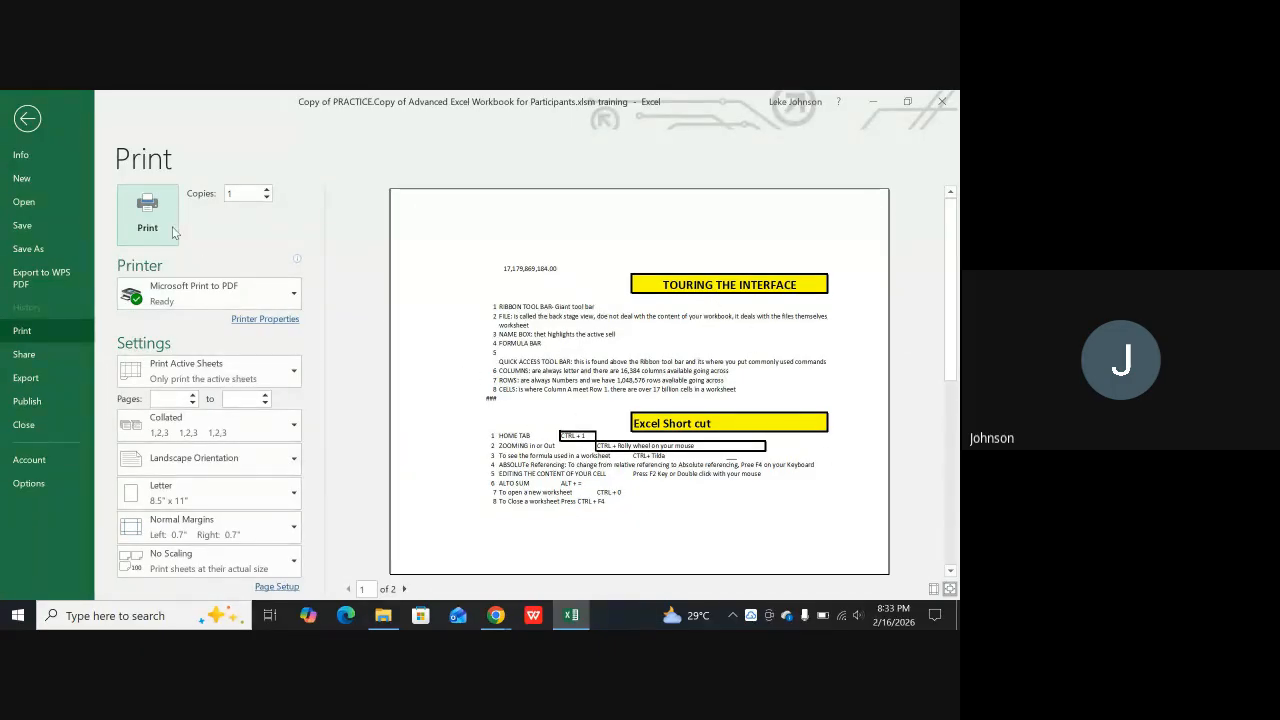
key(Escape)
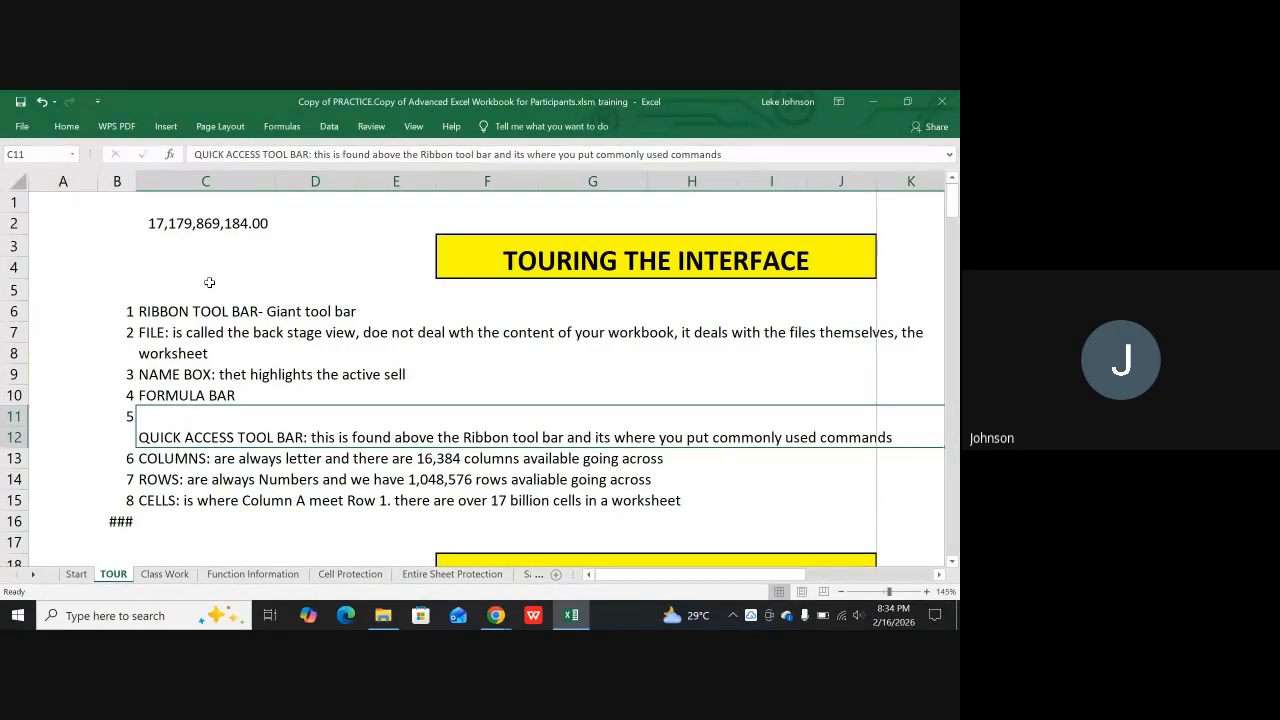
Clear the faulty formula from cell C181 under the Printing Preparation heading, dismissing the OneDrive screenshot offer
scroll(287, 484, down, 16)
scroll(287, 484, down, 20)
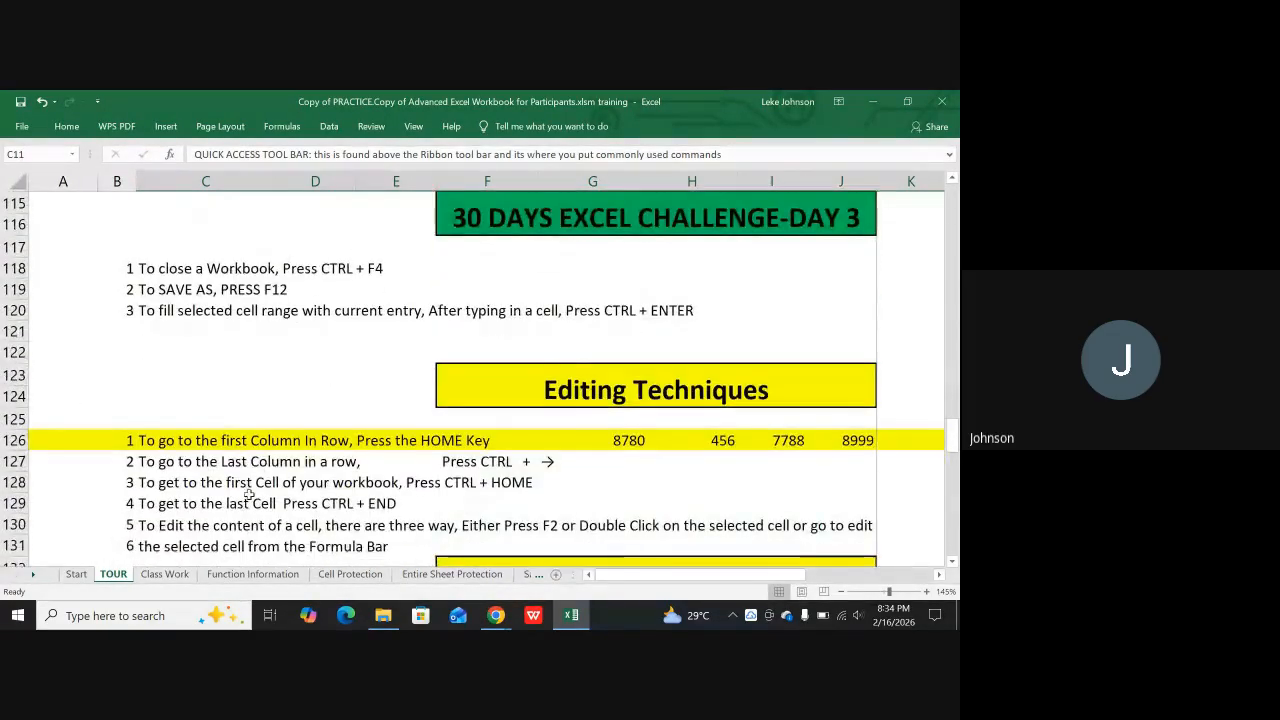
scroll(248, 494, down, 18)
scroll(246, 495, down, 4)
scroll(246, 495, up, 3)
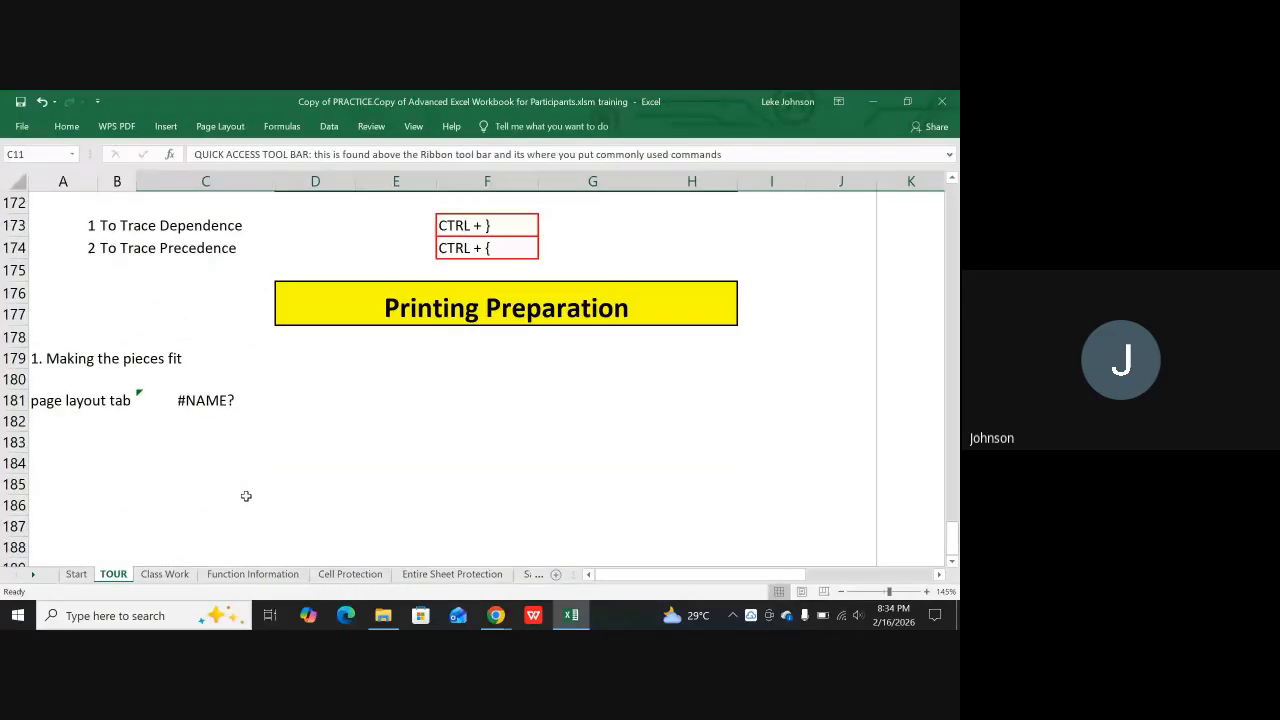
click(170, 400)
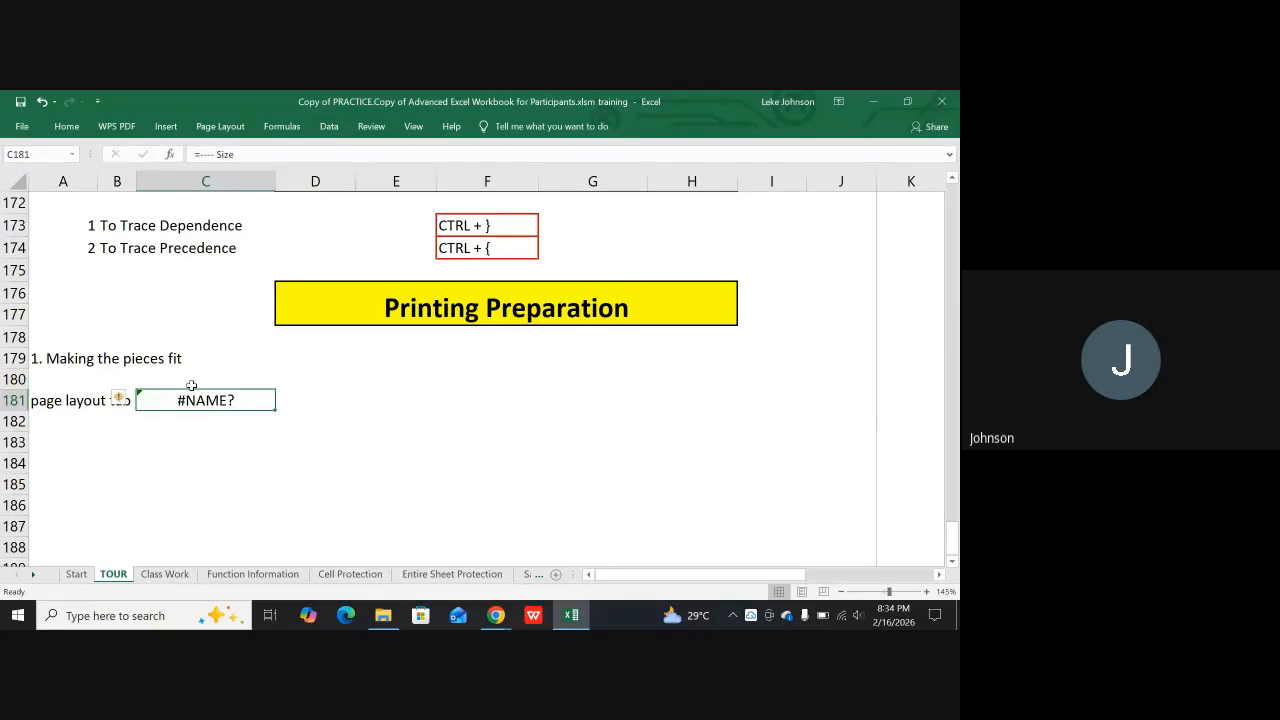
key(Left)
key(Left)
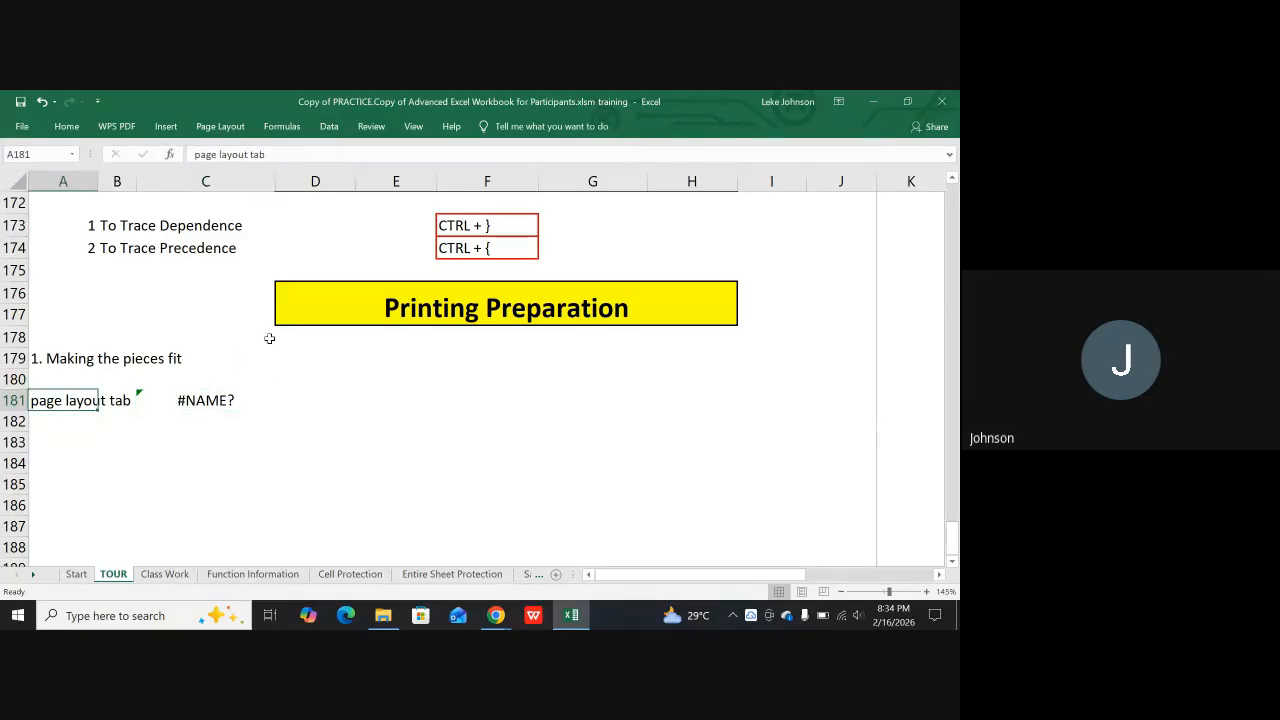
key(Print)
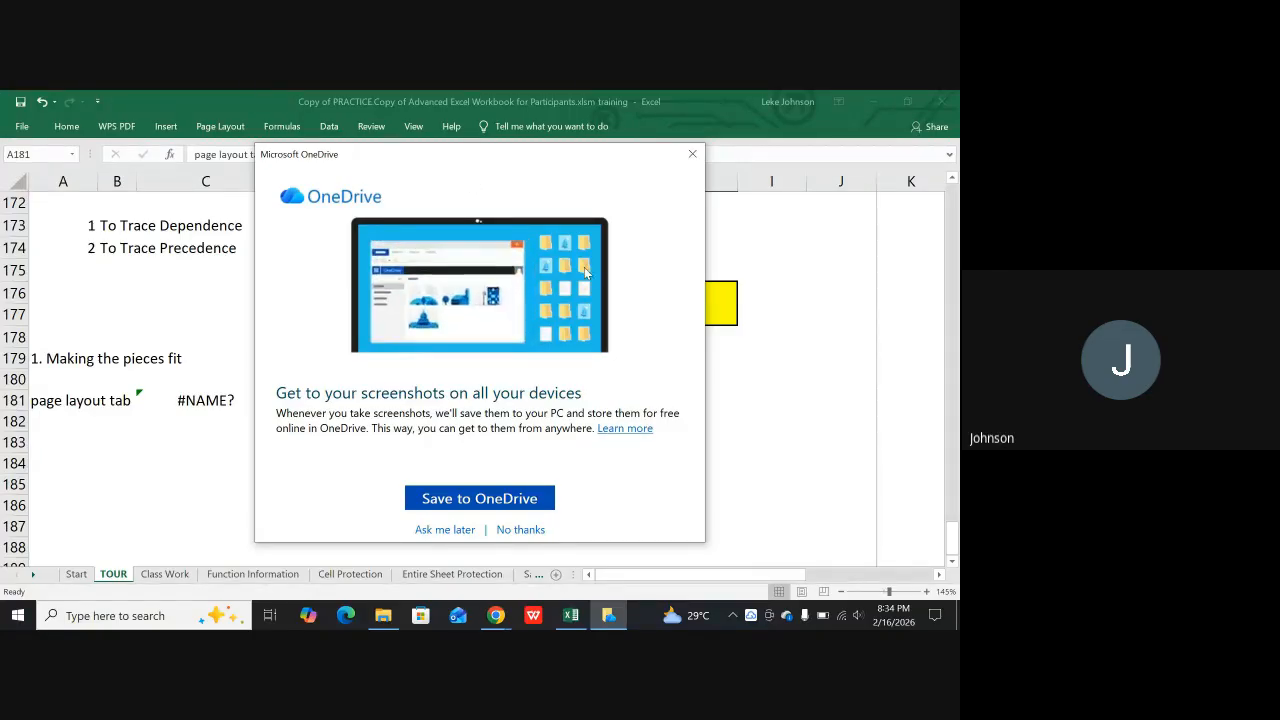
click(692, 153)
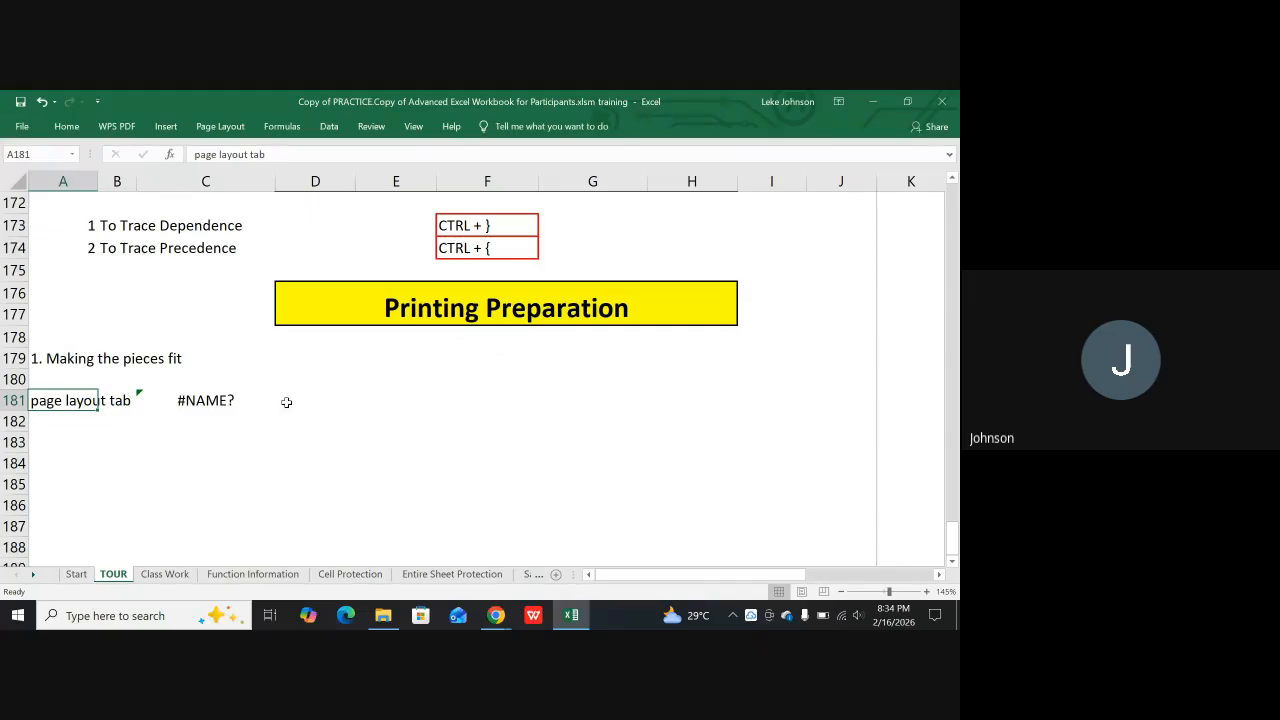
click(206, 400)
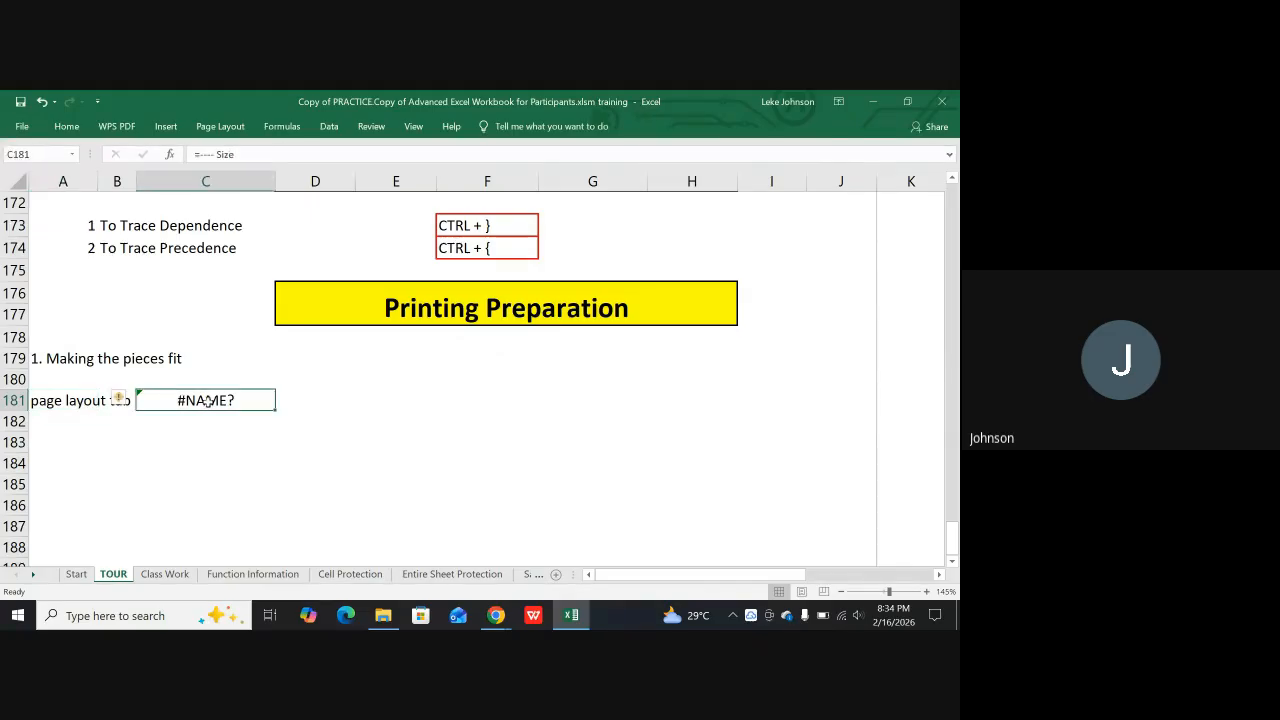
key(BackSpace)
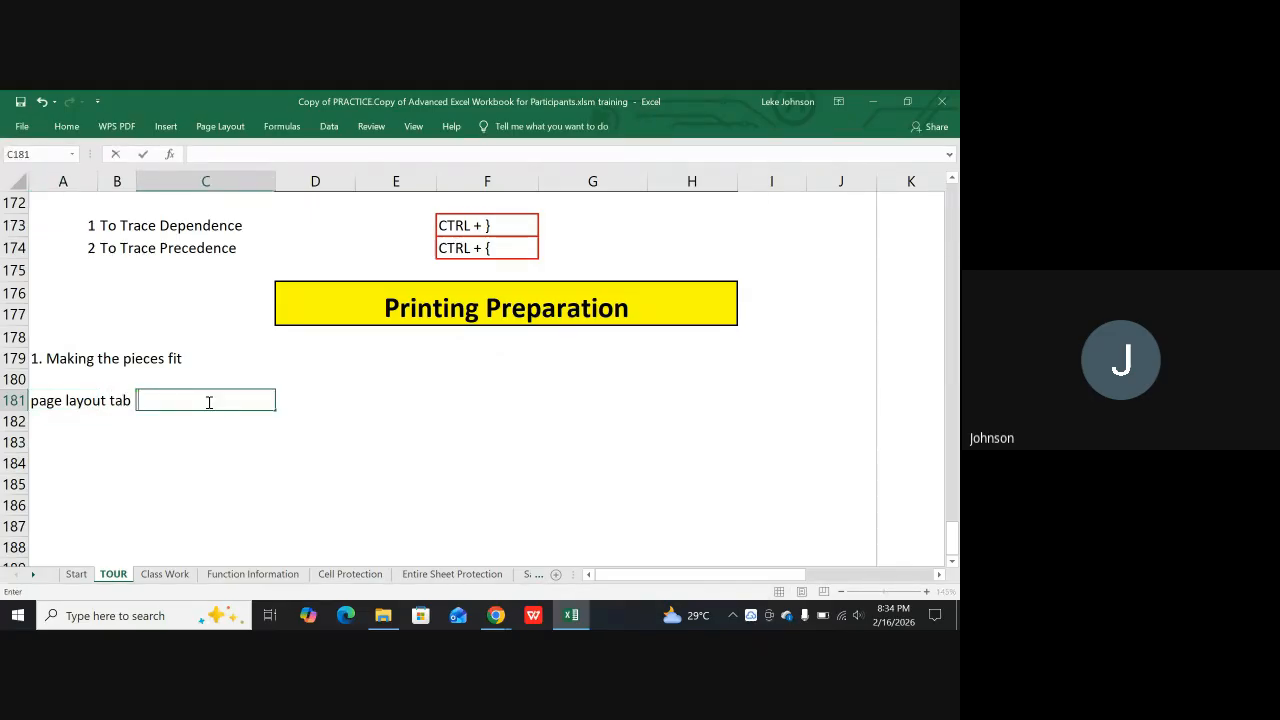
key(Return)
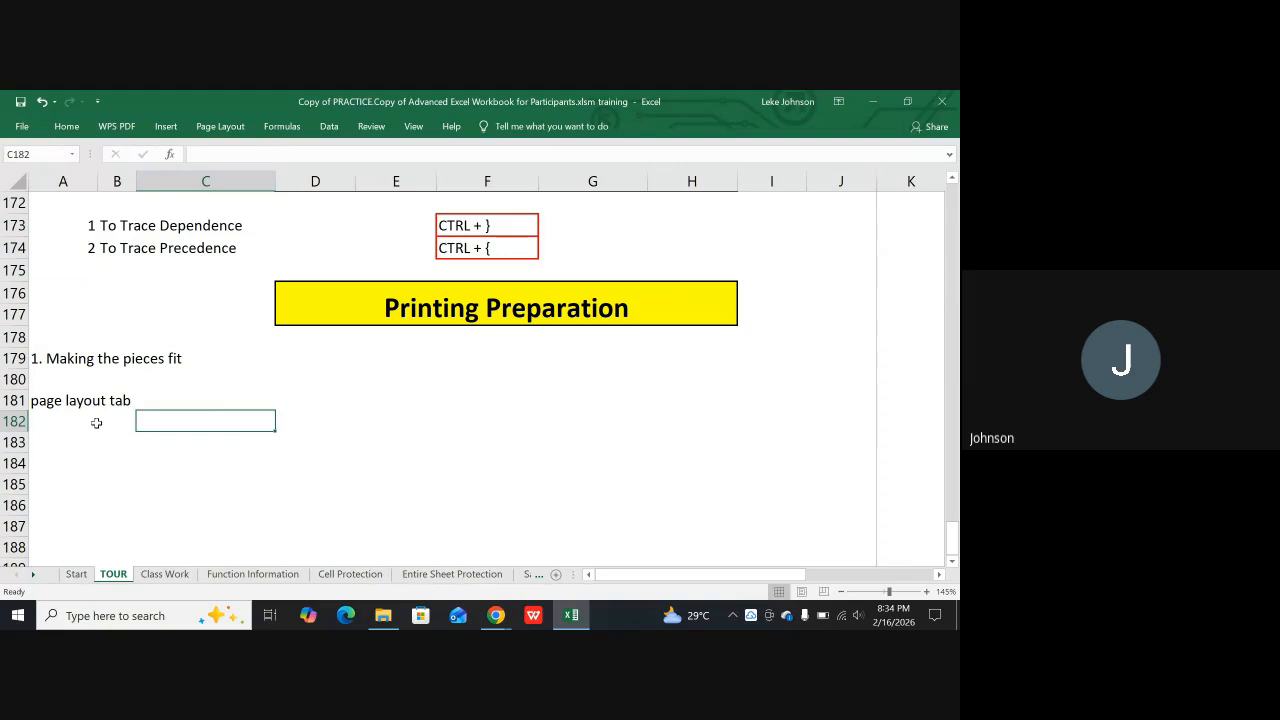
Begin a note in cell C181 reading "click on the size tab", glancing at the page setup options while writing
click(145, 399)
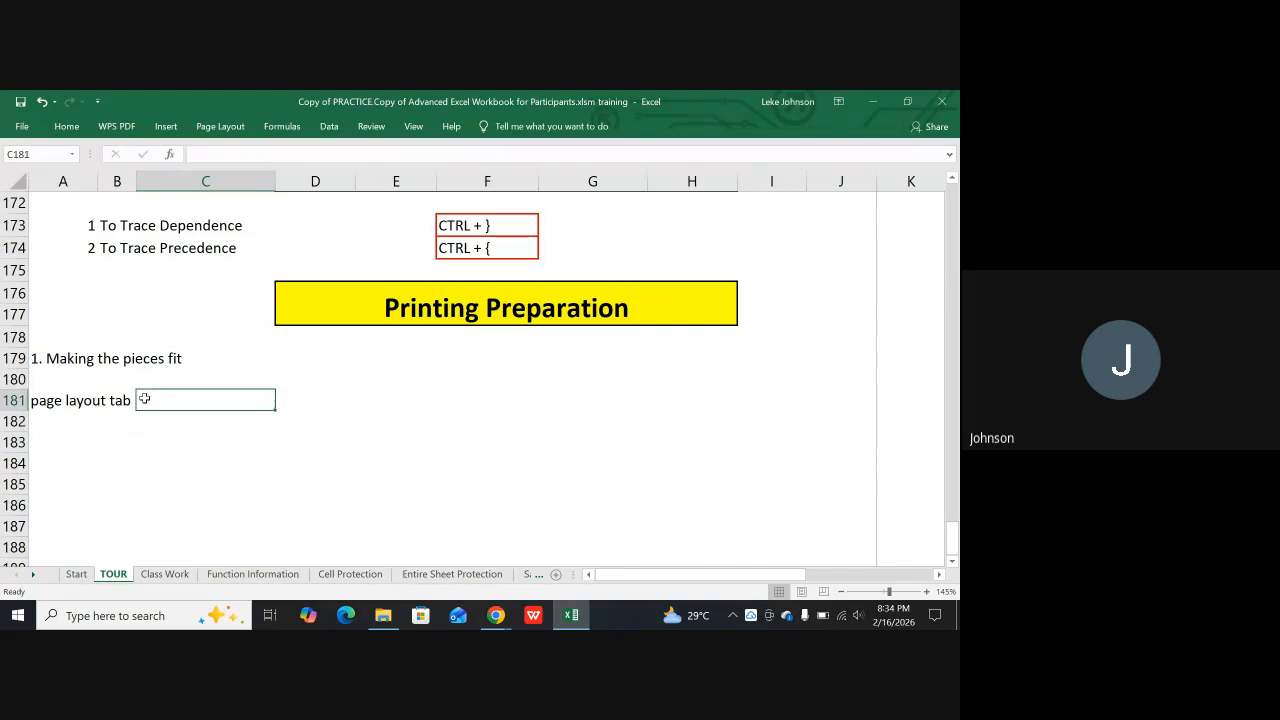
text(sel)
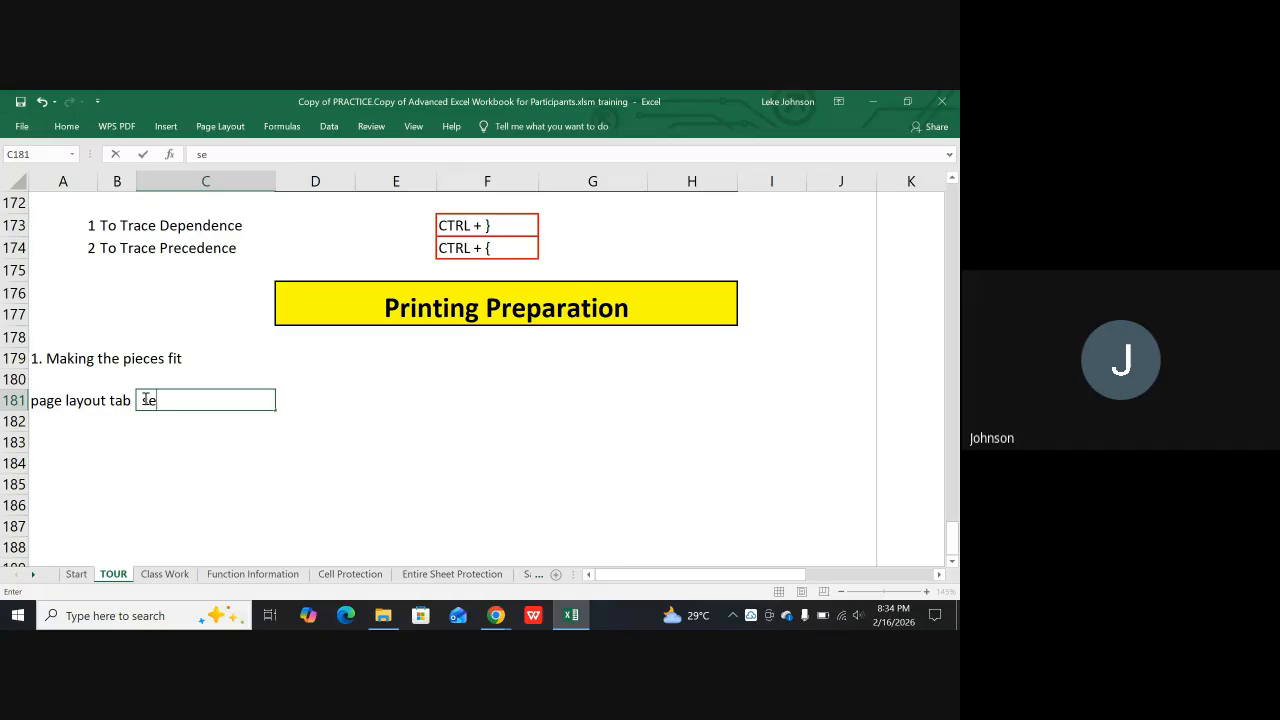
key(BackSpace)
key(BackSpace)
key(BackSpace)
text(click on the si)
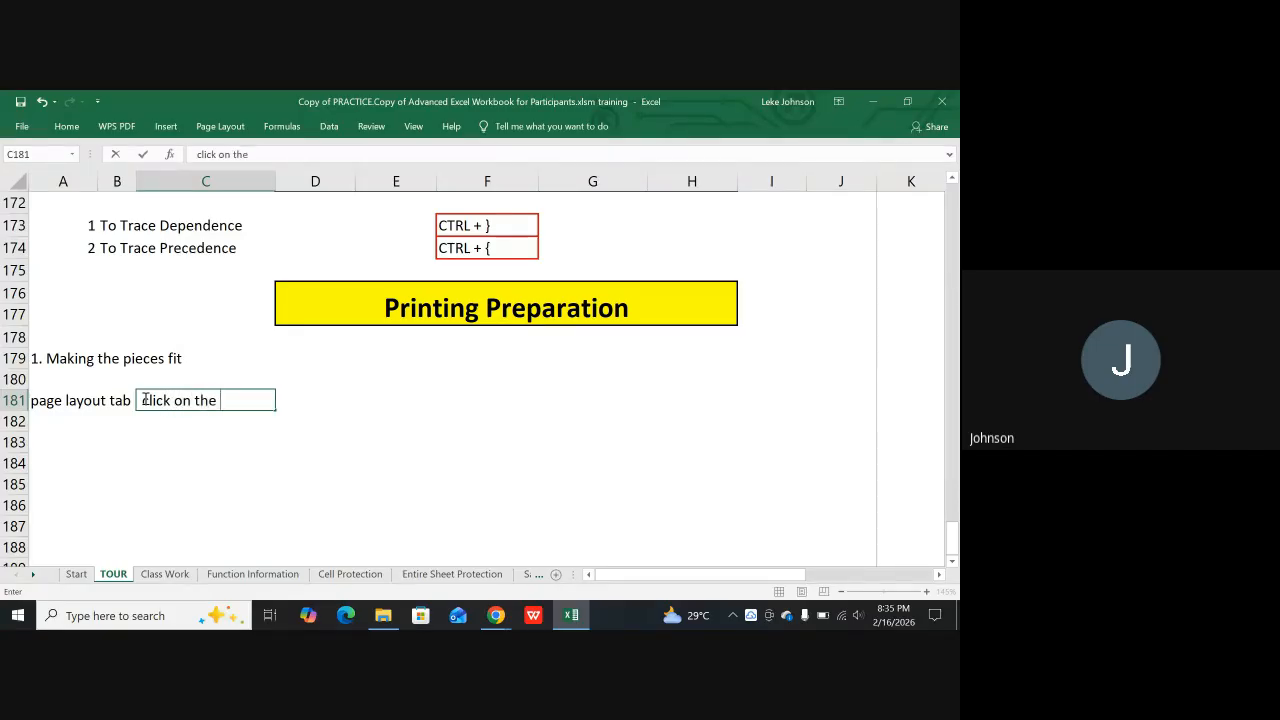
text(ze tab)
click(222, 126)
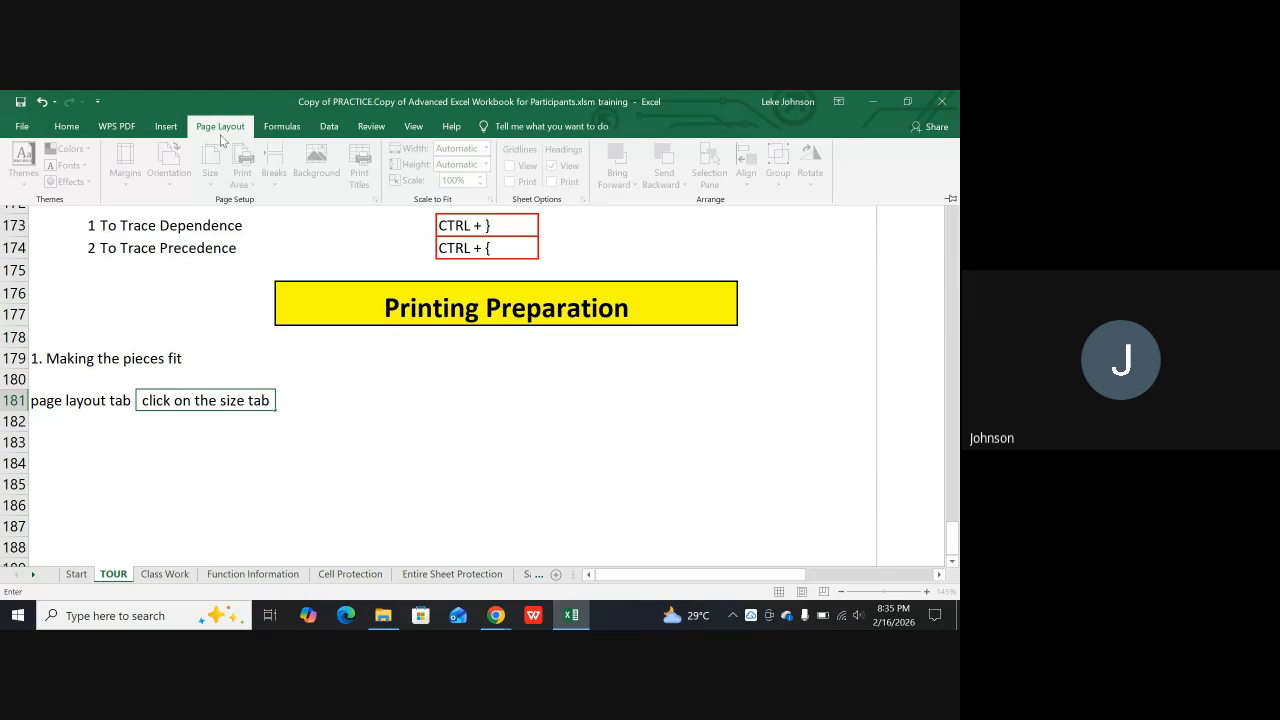
click(338, 420)
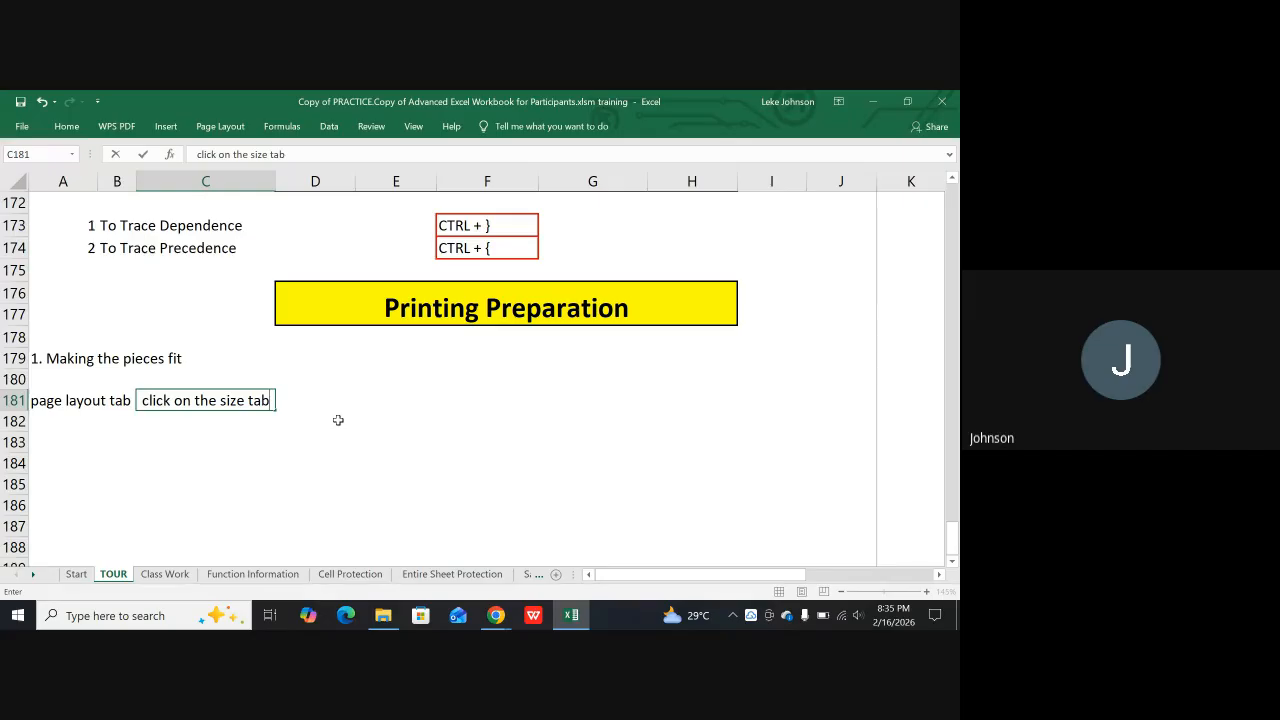
Continue the C181 note with "to select the paper type to print on either"
text(to select the paper)
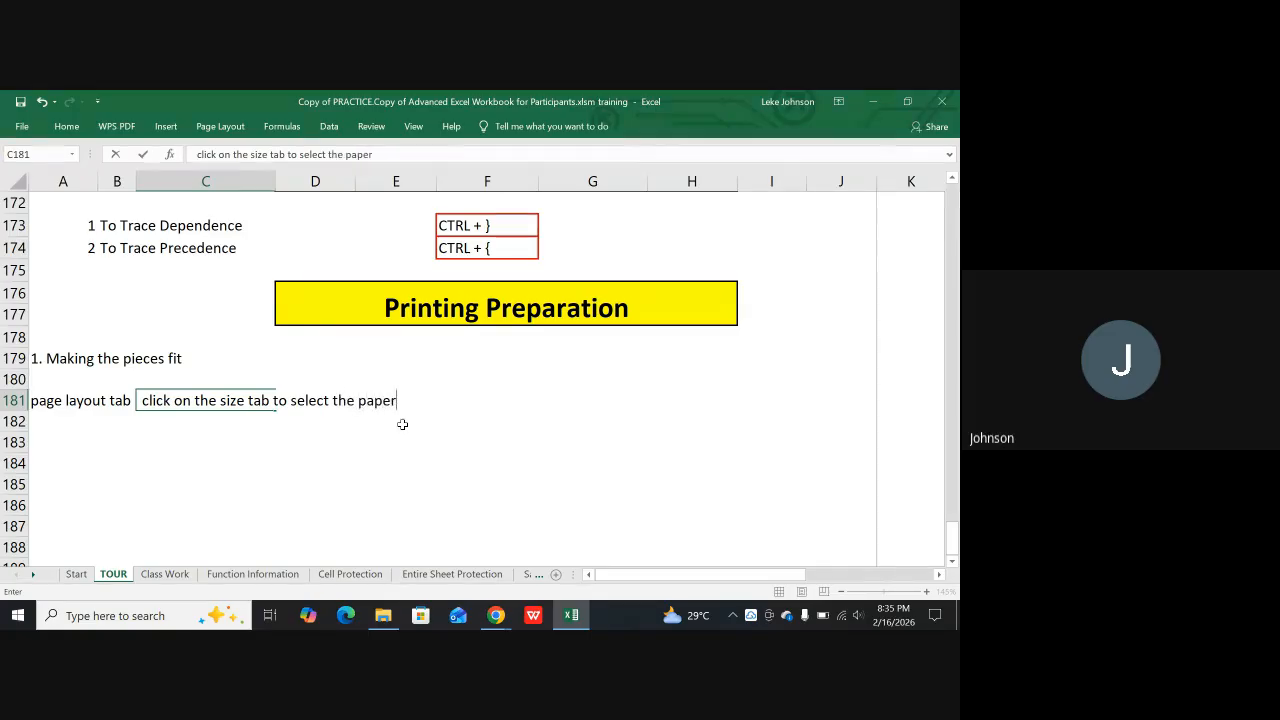
text( ty)
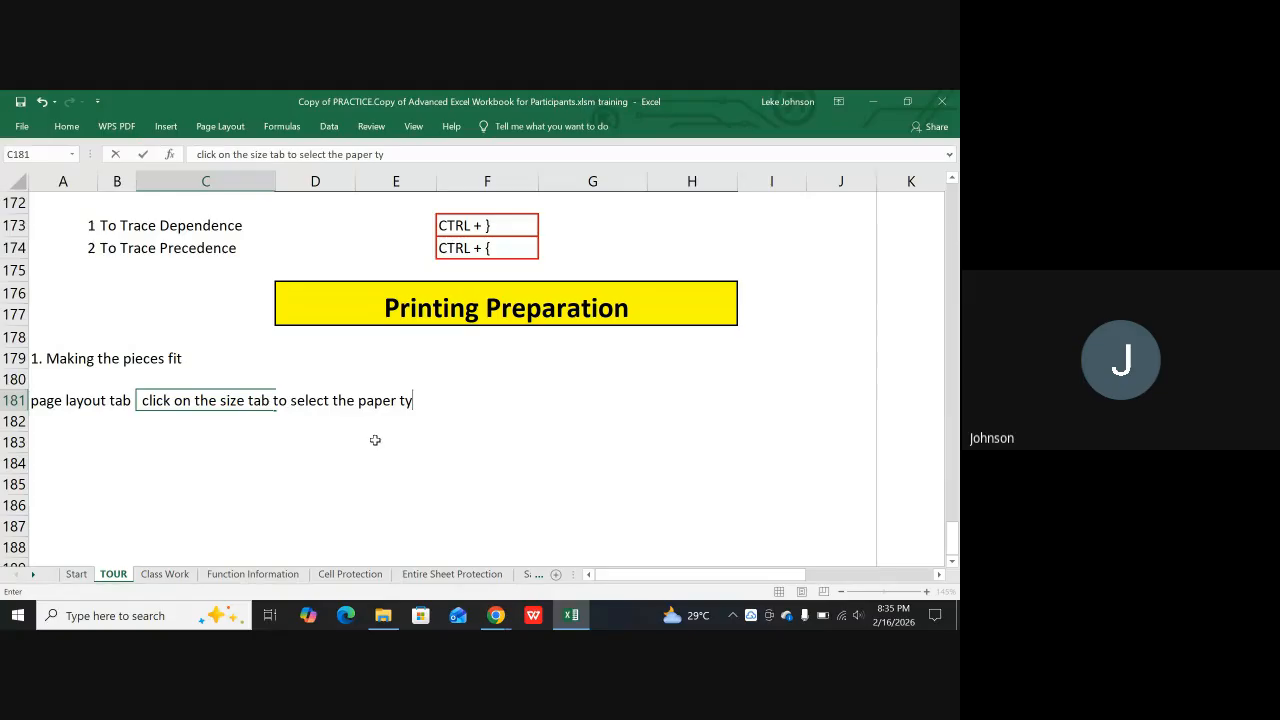
text(pe to )
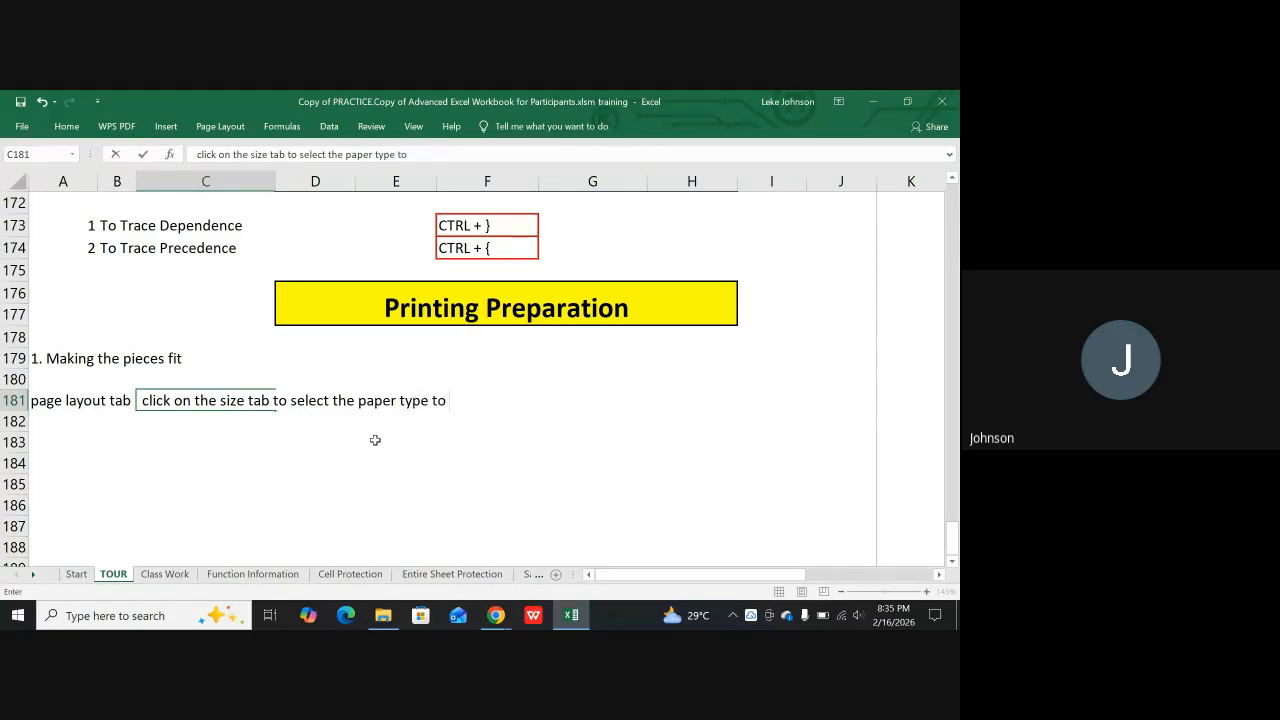
text(print on eithe)
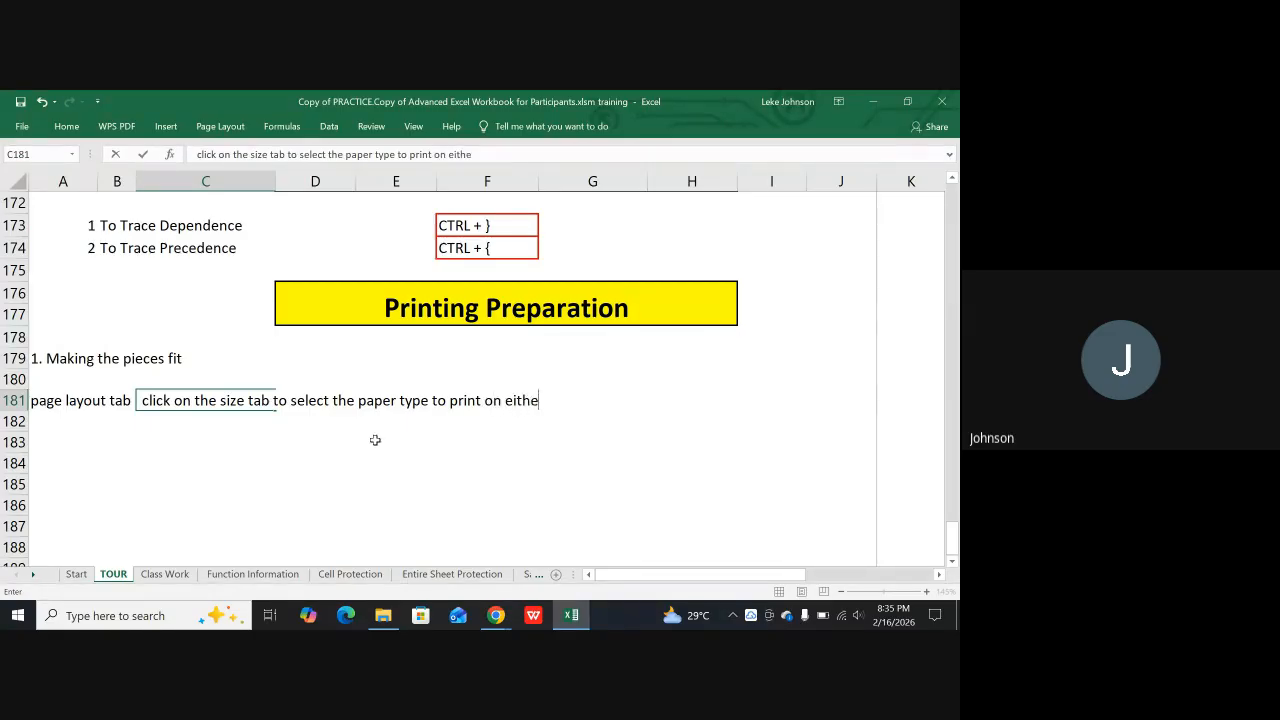
text(r letter or A4 )
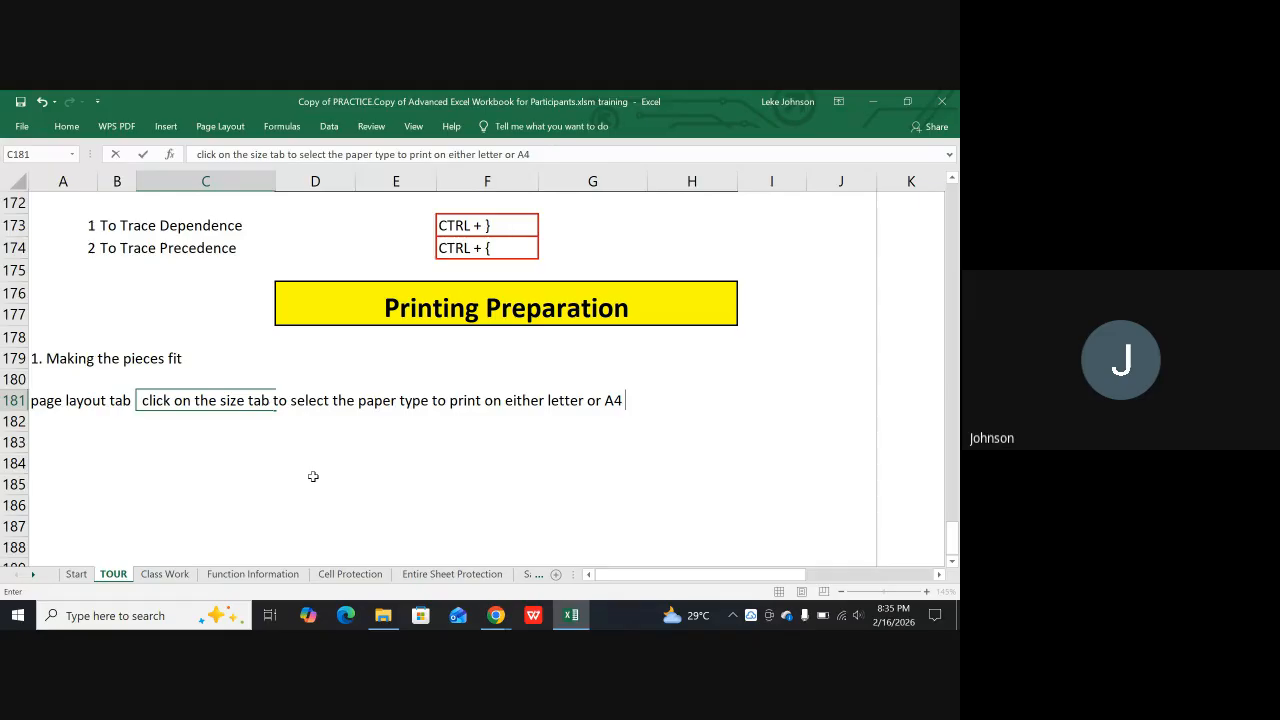
text(or A3 but by )
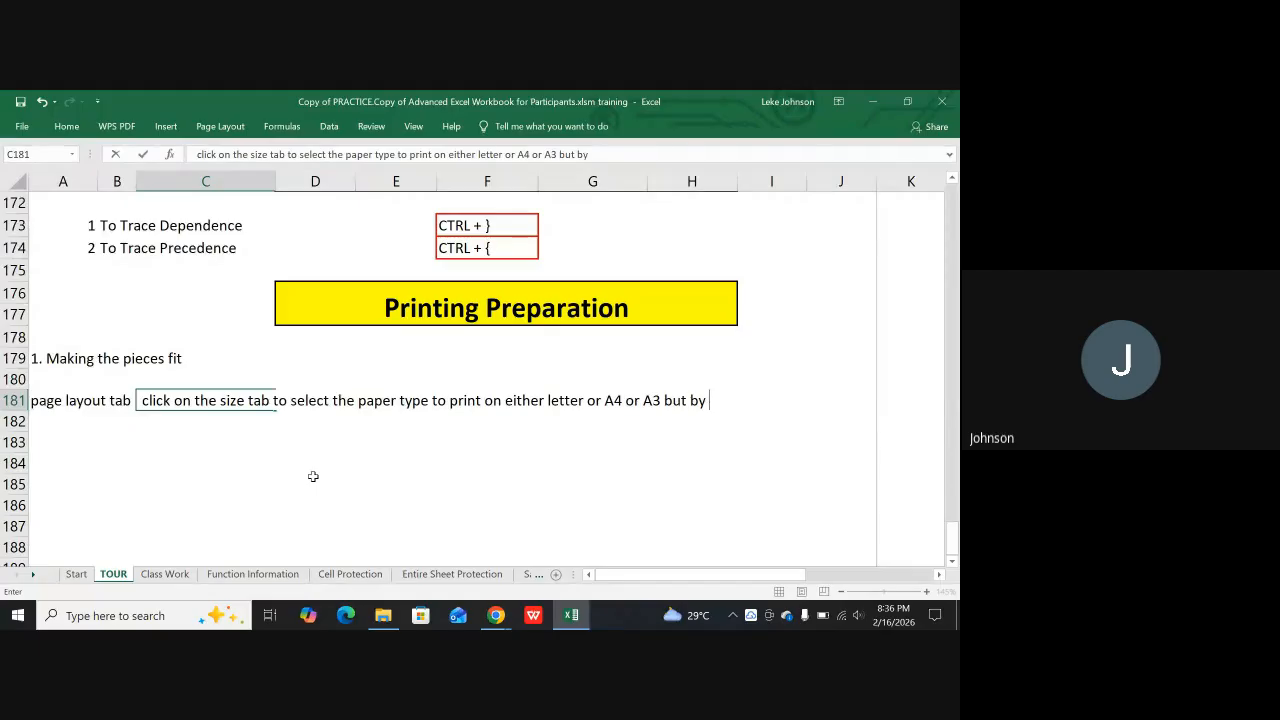
text(default letter)
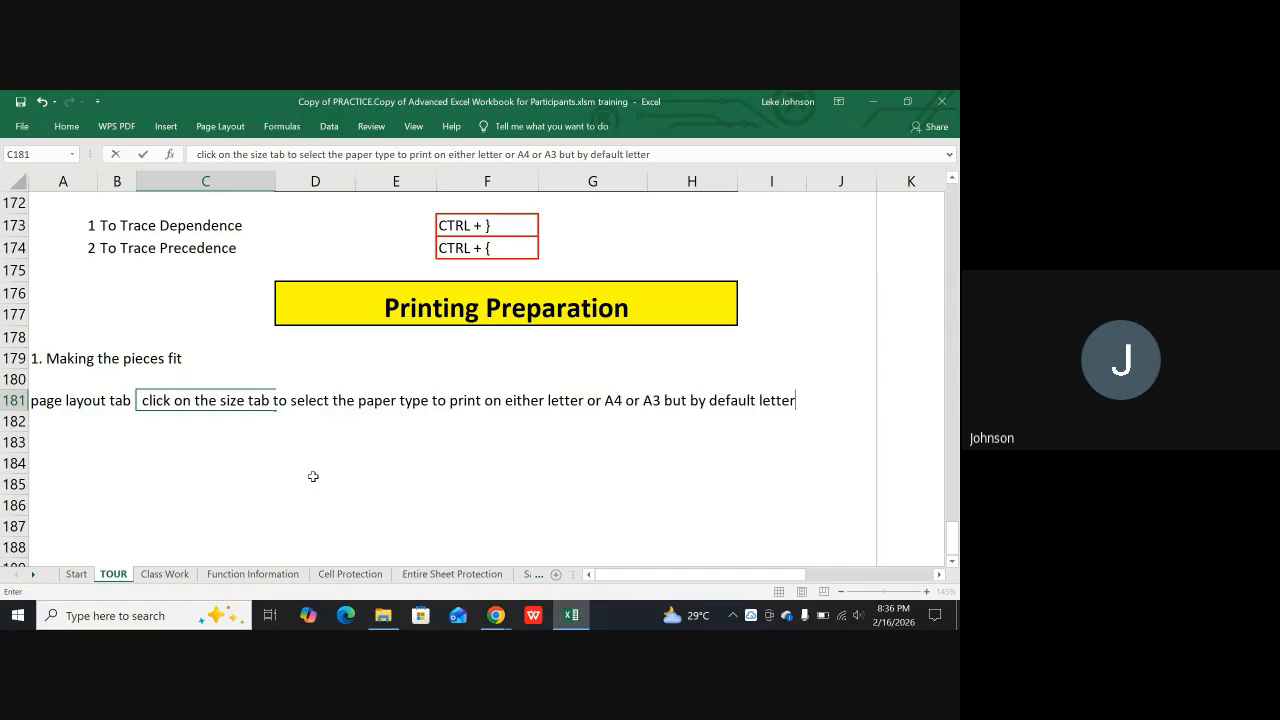
text( is preferred)
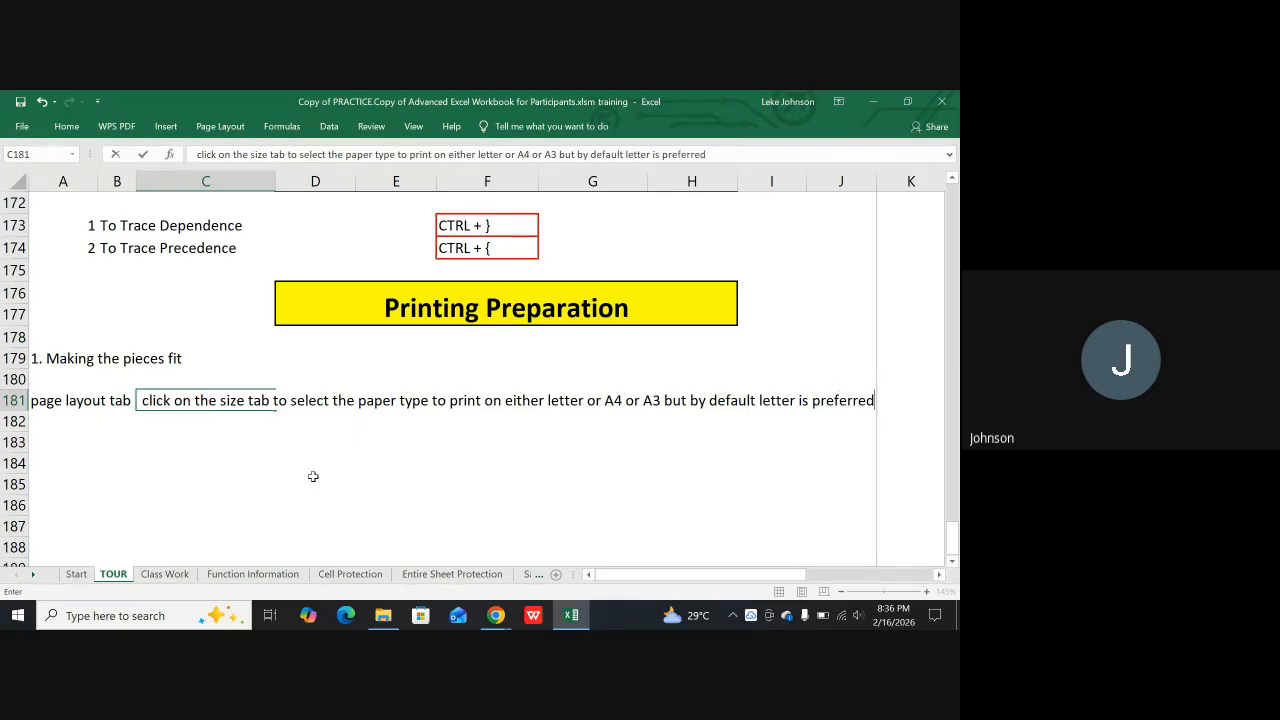
Finish the C181 note with "letter or A4 or A3 but by default letter is preferred" and enter it
key(Return)
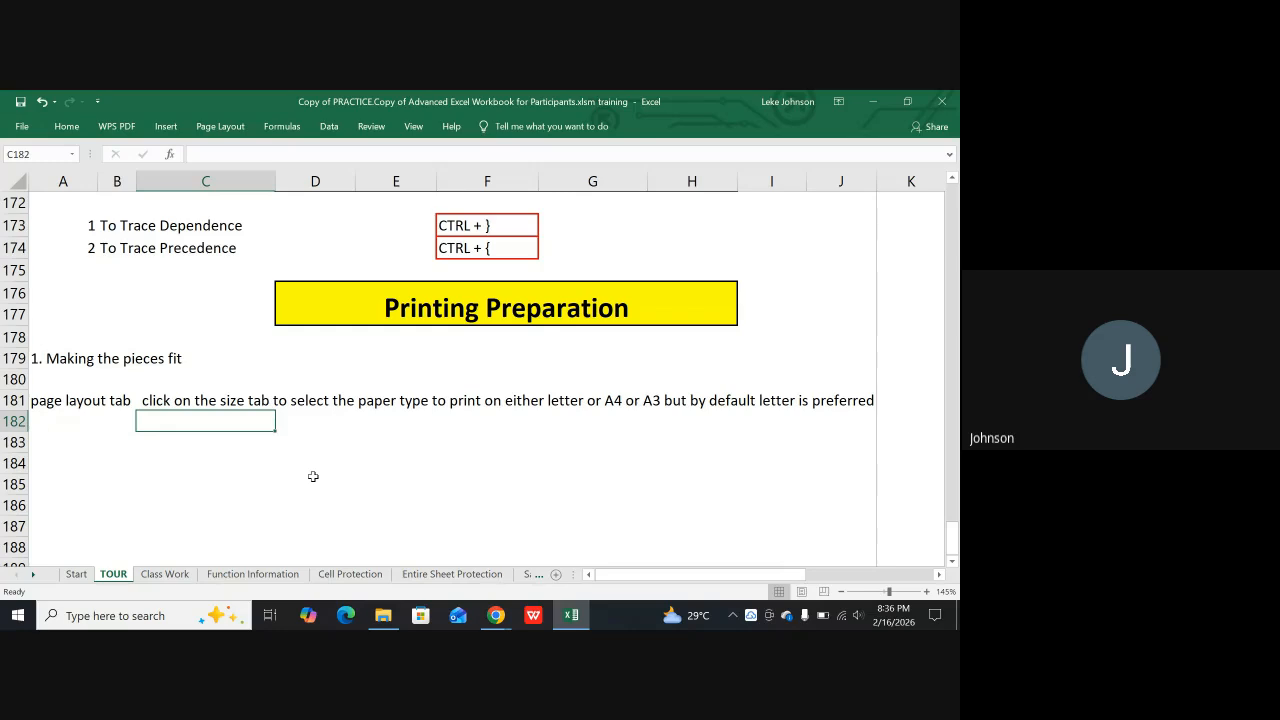
Begin a new note in cell A182 with the text "To access print preview"
key(Left)
key(Left)
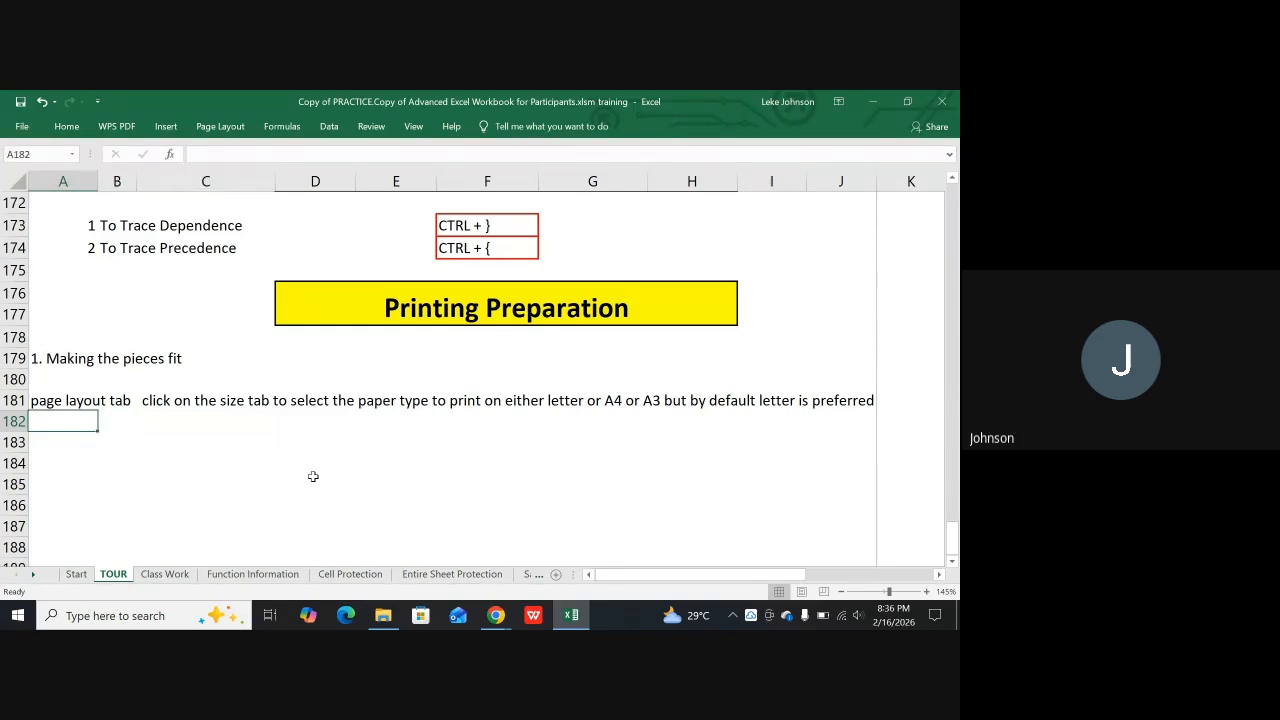
text(to v)
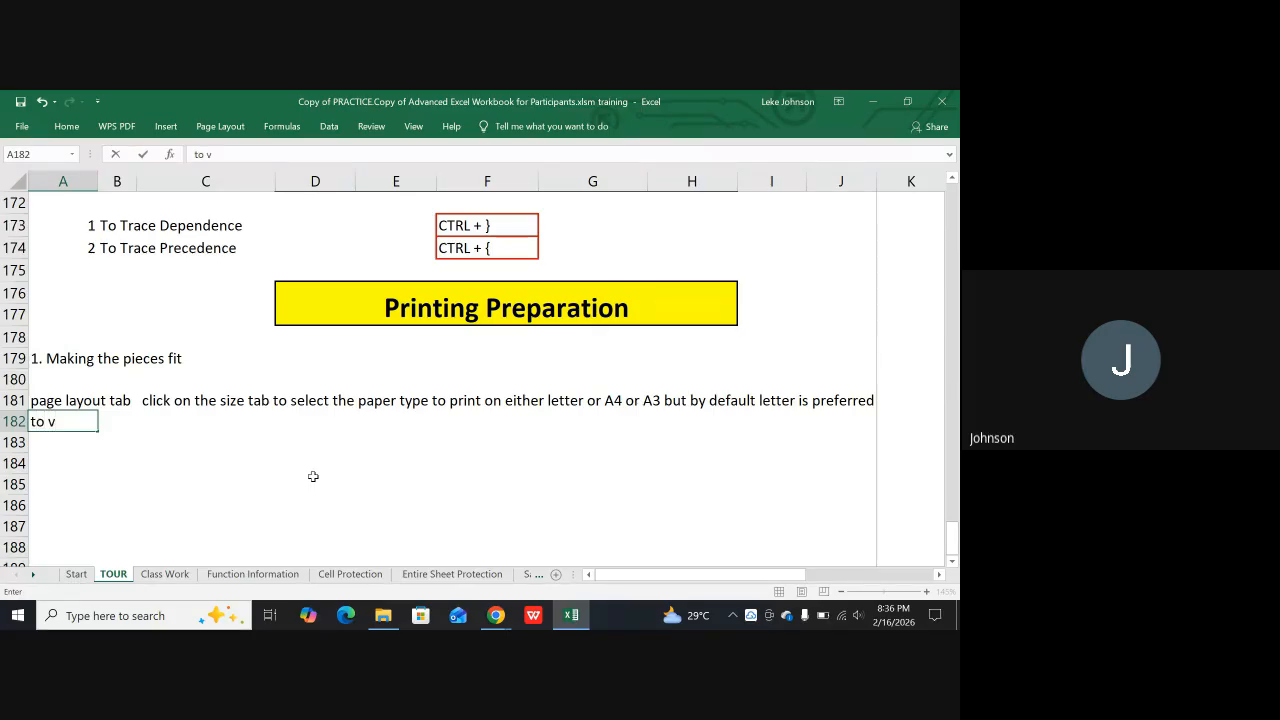
key(BackSpace)
key(BackSpace)
key(BackSpace)
text(To access print pr)
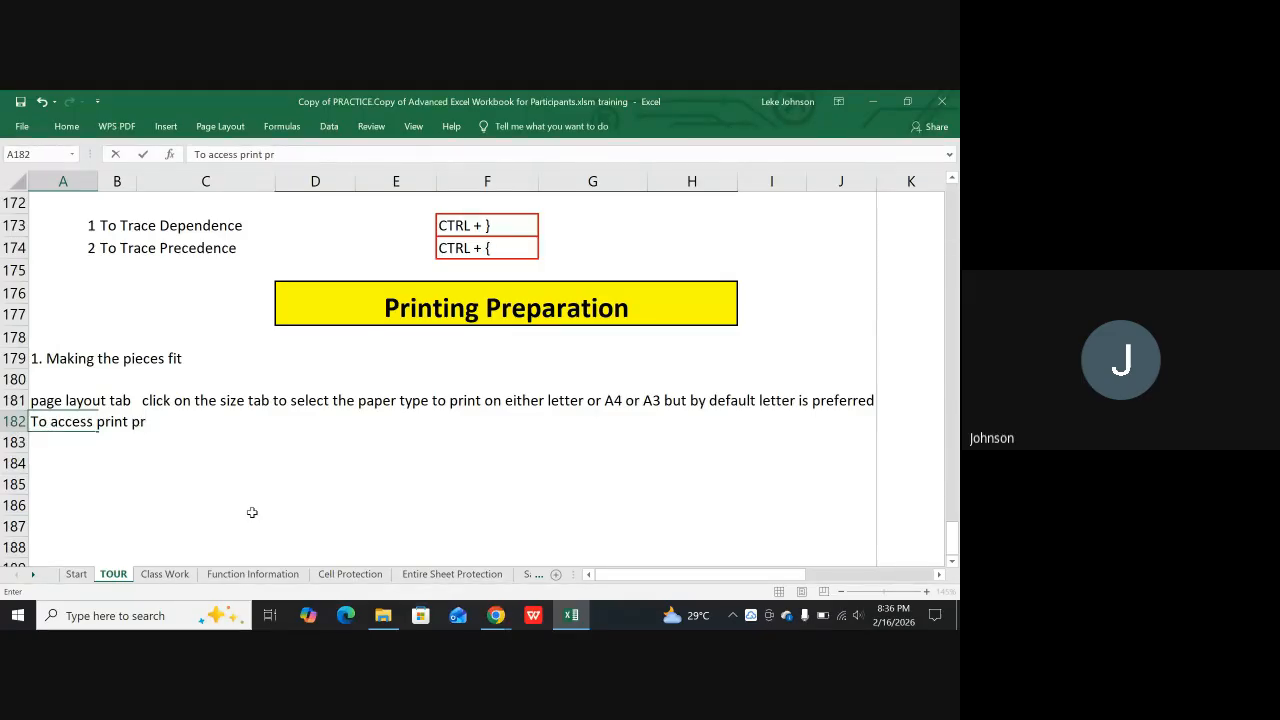
text(evien)
key(BackSpace)
text(w)
key(BackSpace)
text(w d)
key(BackSpace)
Continue the A182 note with "go to the bottom right of your screen beside the zoom assembly"
text(go)
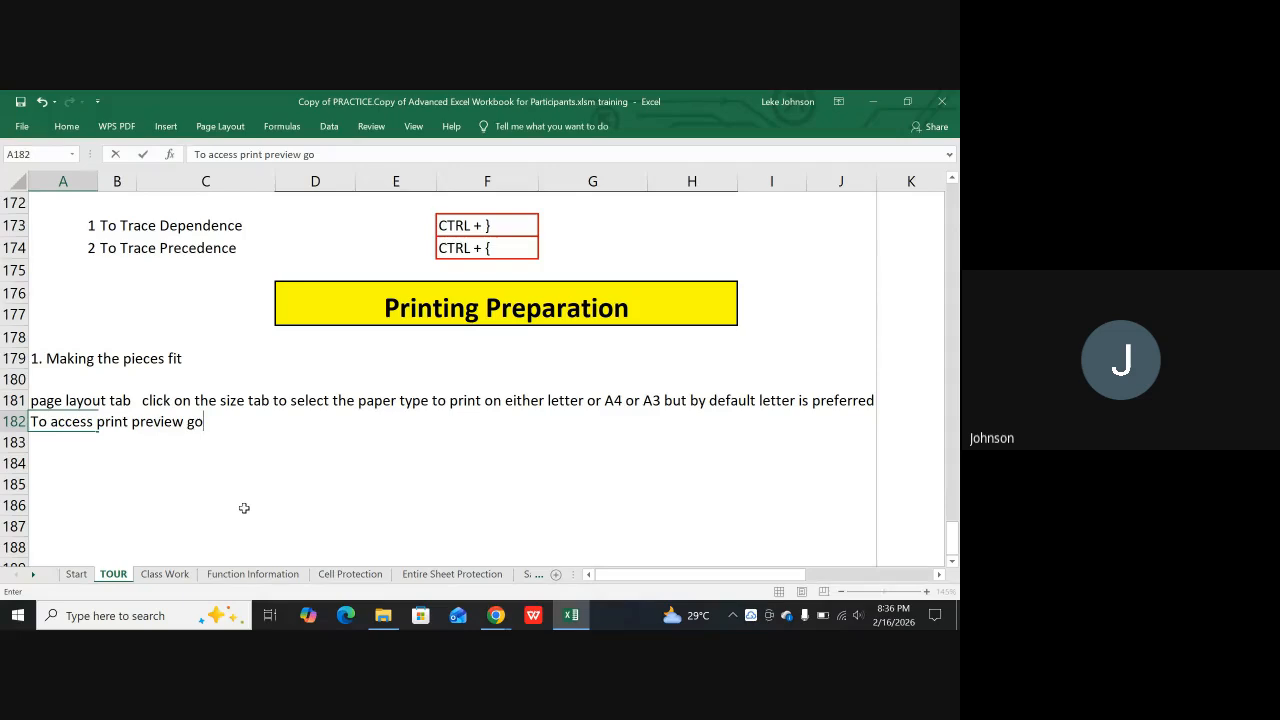
text( to the bottom )
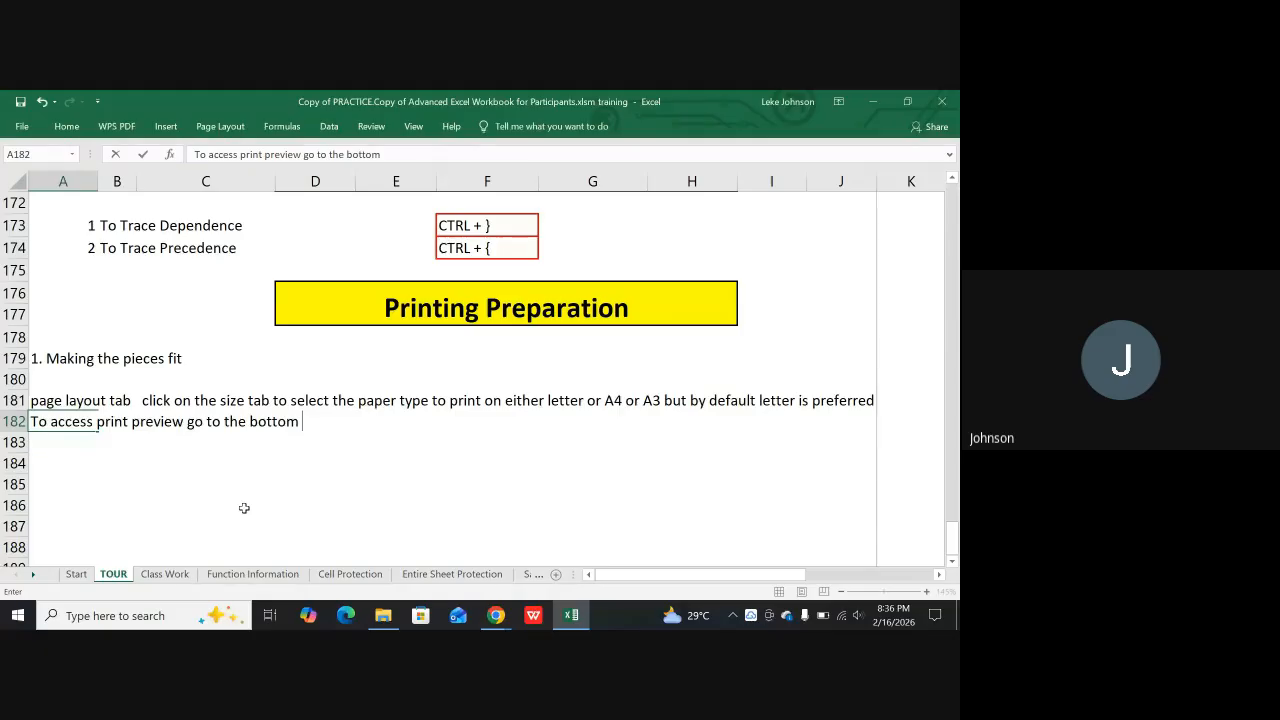
text(right of your s)
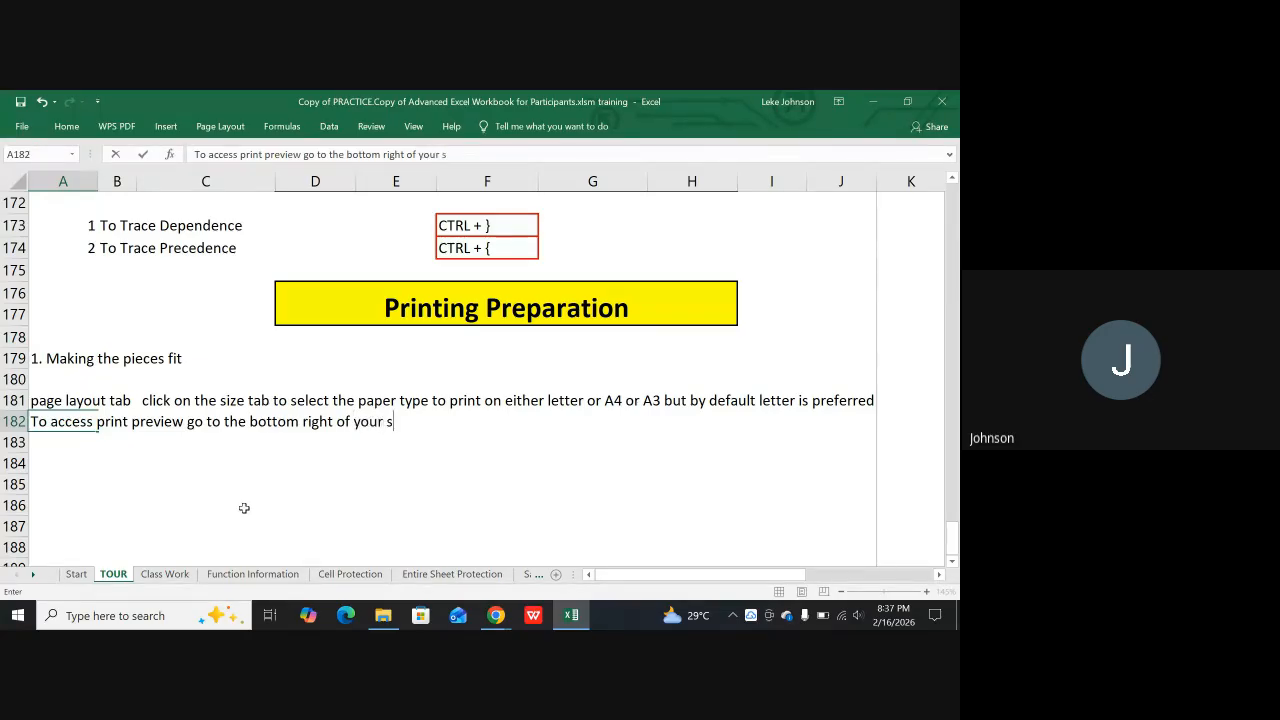
text(creen besi)
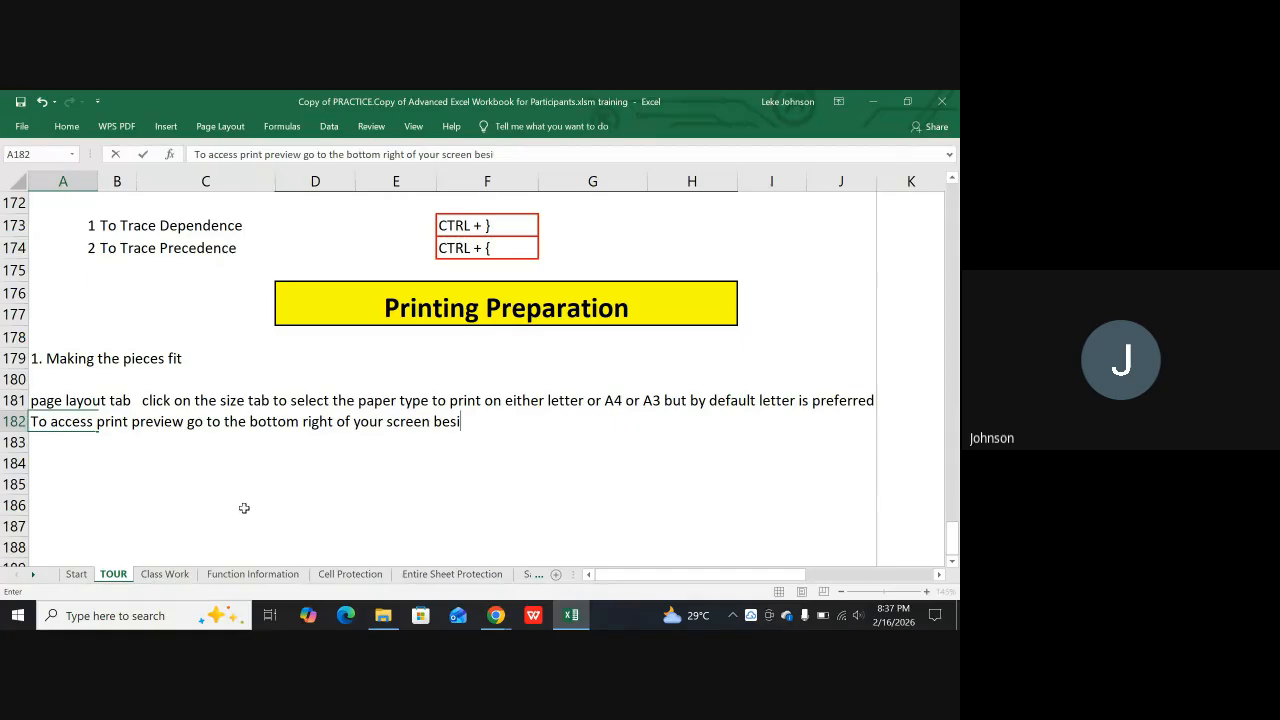
text(de the zoom a)
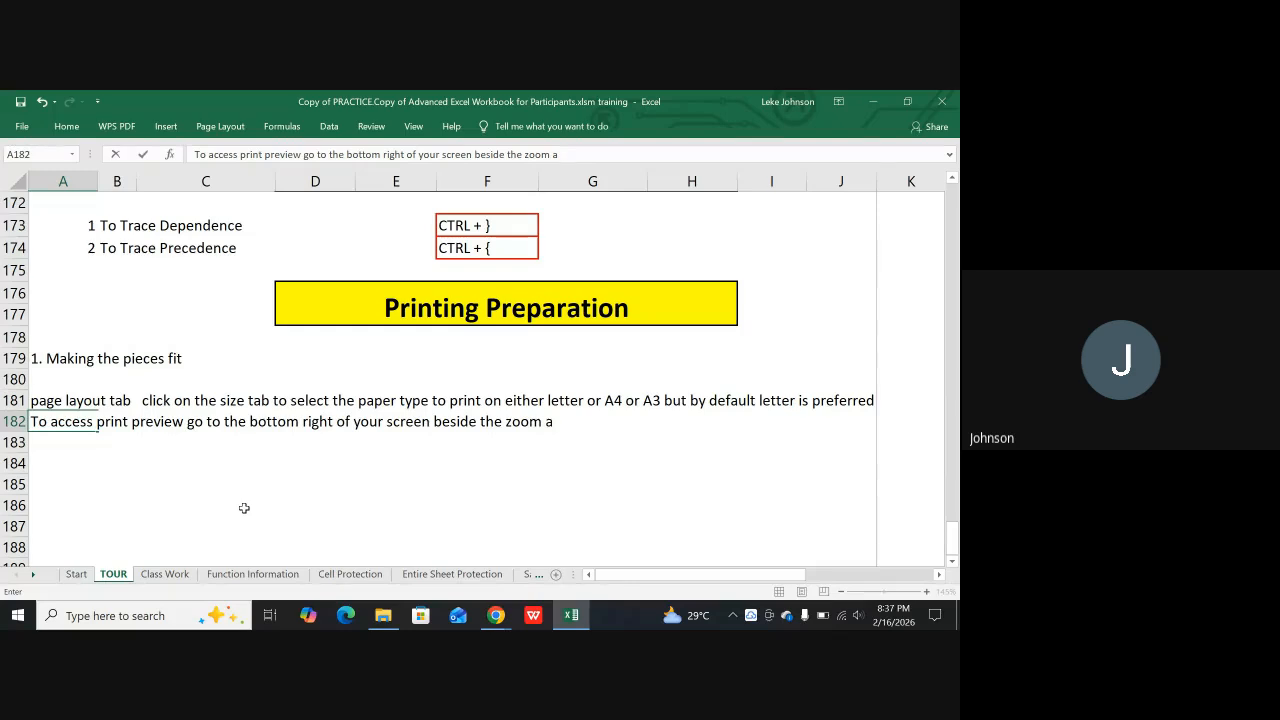
text(ssembly)
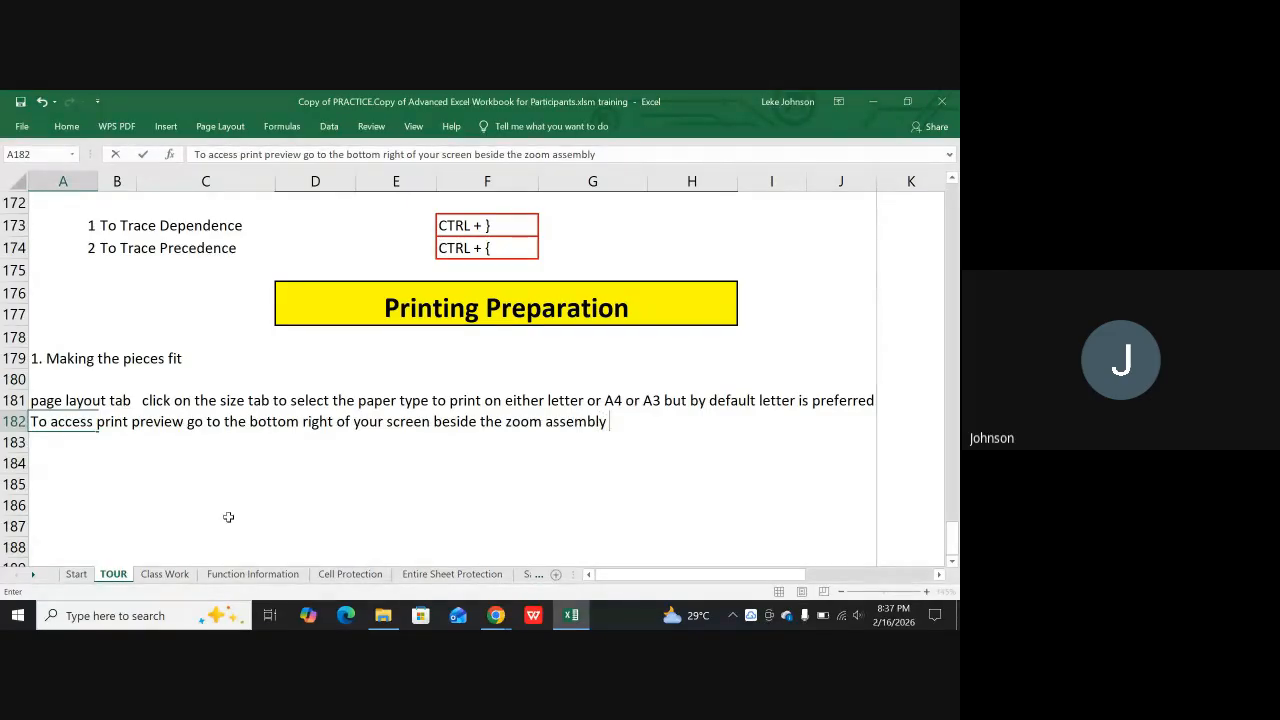
text( you will see the)
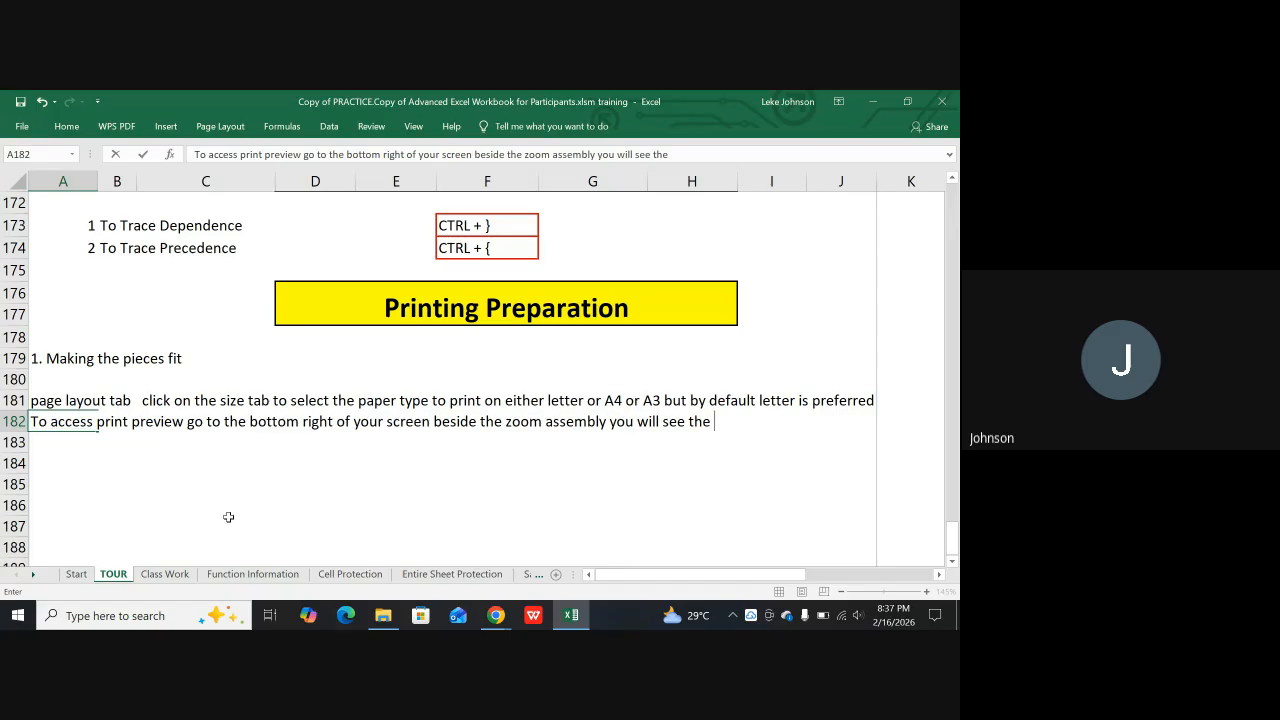
text( three)
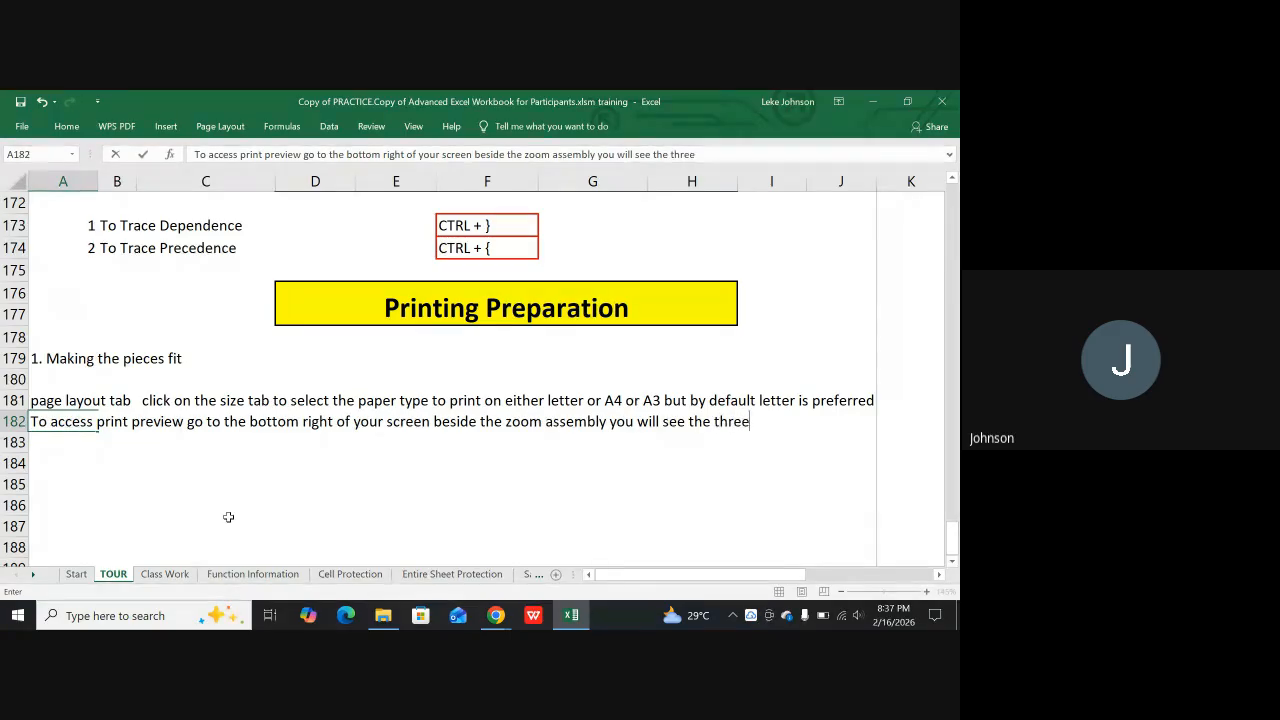
text( box at the n)
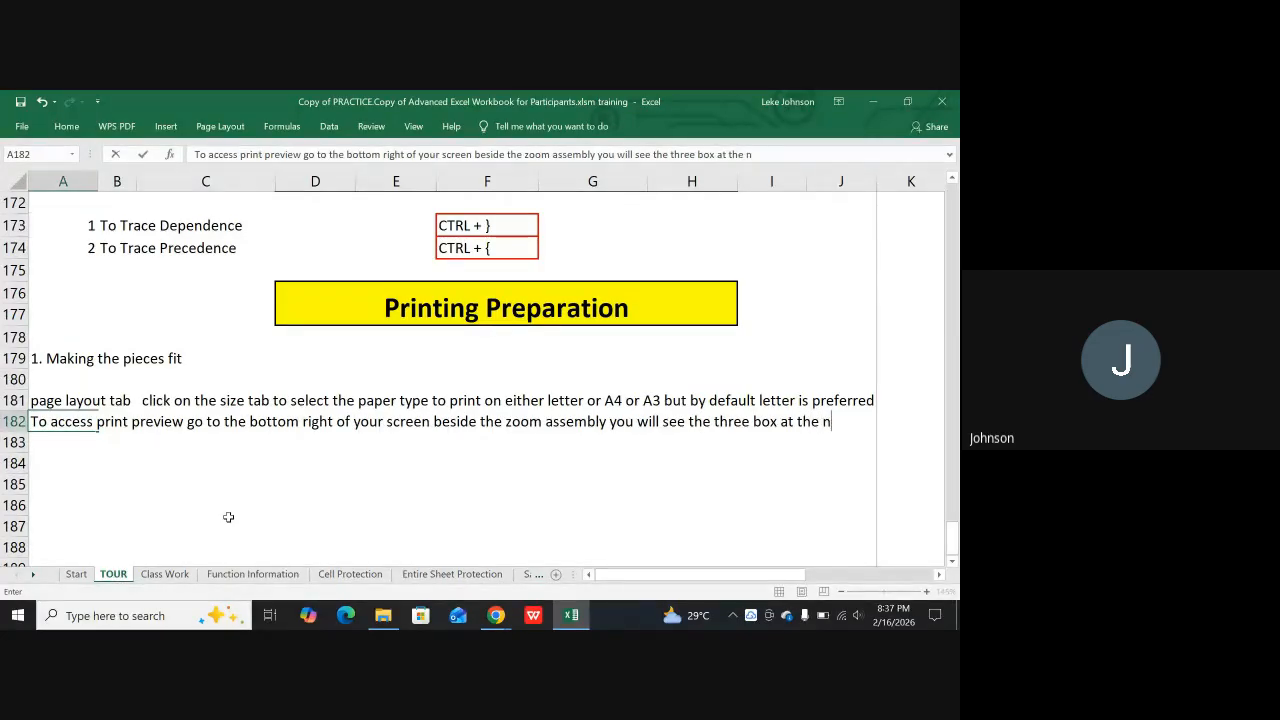
Finish the A182 note with "at the bottom." and enter it
key(BackSpace)
text(bpo)
key(BackSpace)
key(BackSpace)
text(ottom.)
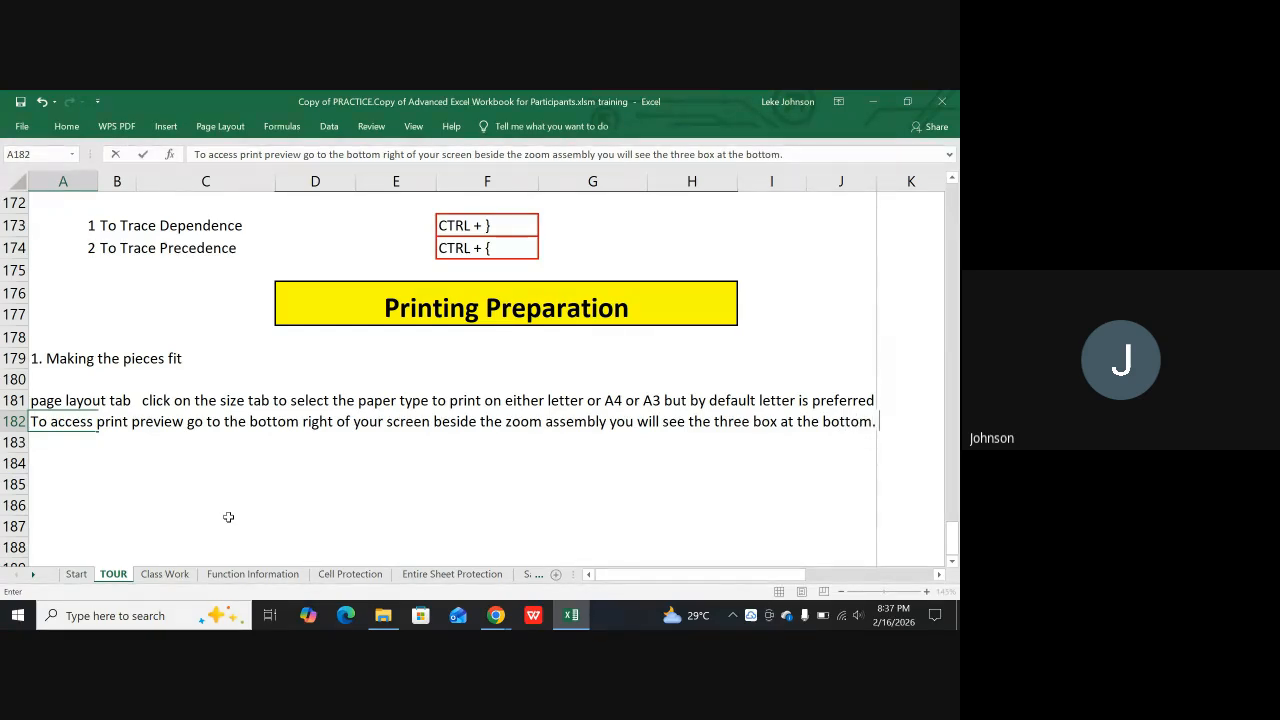
key(Return)
Begin a new note in cell A183 with the text "the middle one is the print preview"
text(the middk)
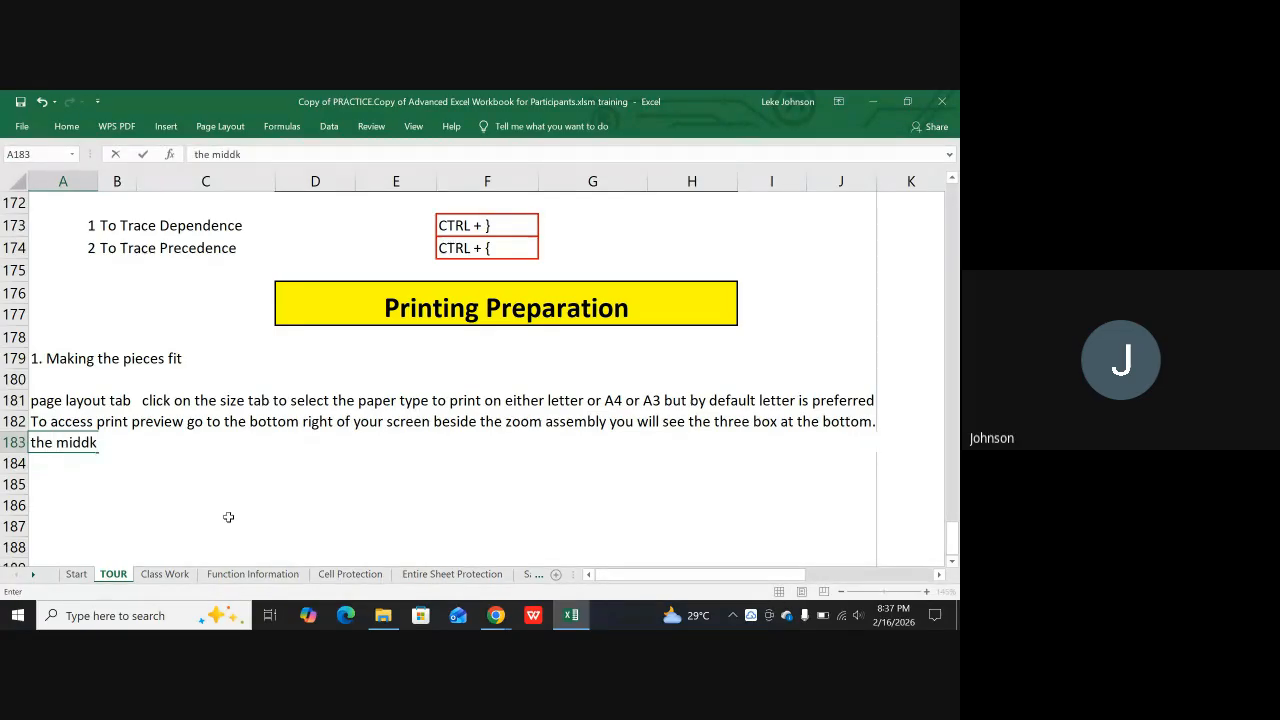
key(BackSpace)
text(le one is the print)
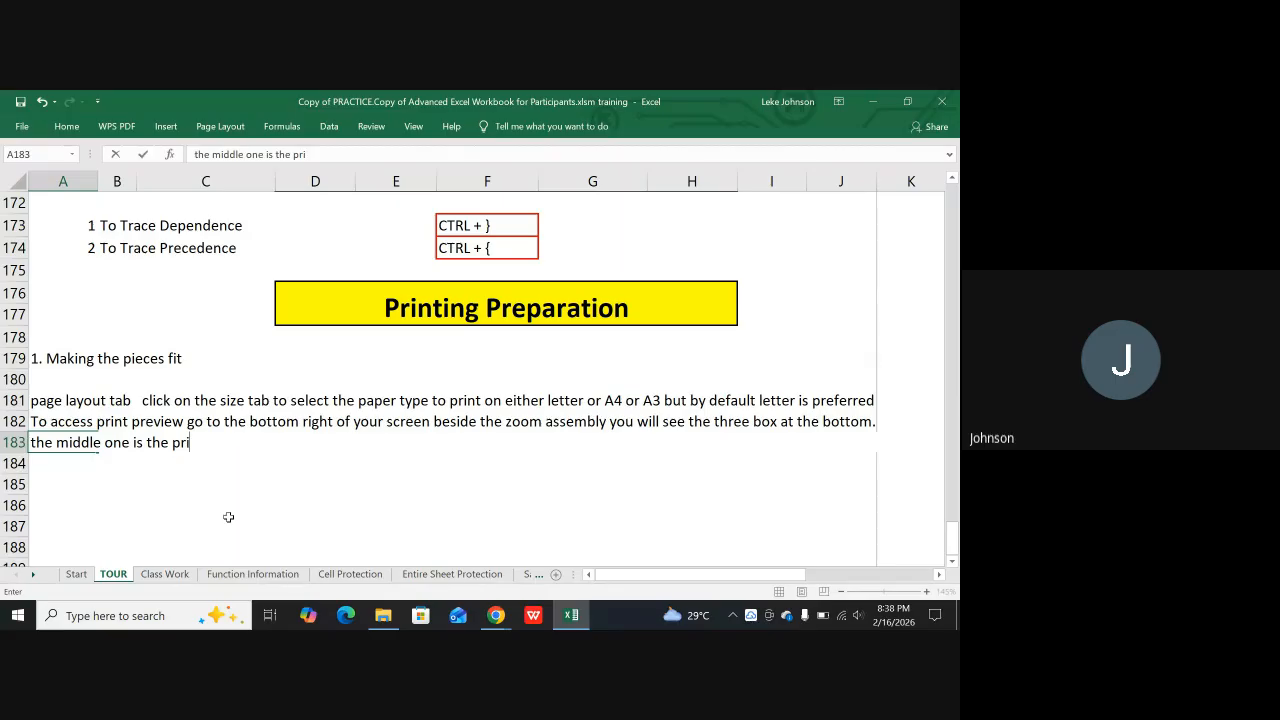
text( previe)
text(w)
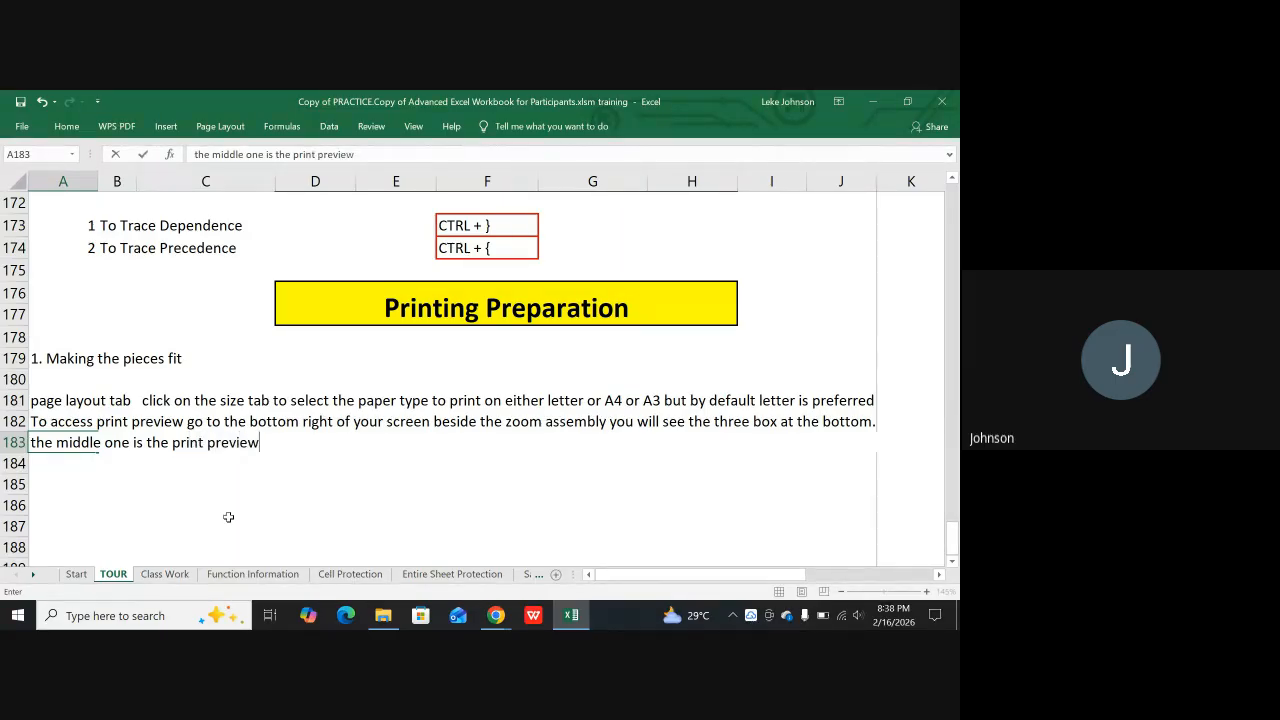
text( q)
Continue the A183 note with "while the one to the"
key(BackSpace)
text(while the oneto the )
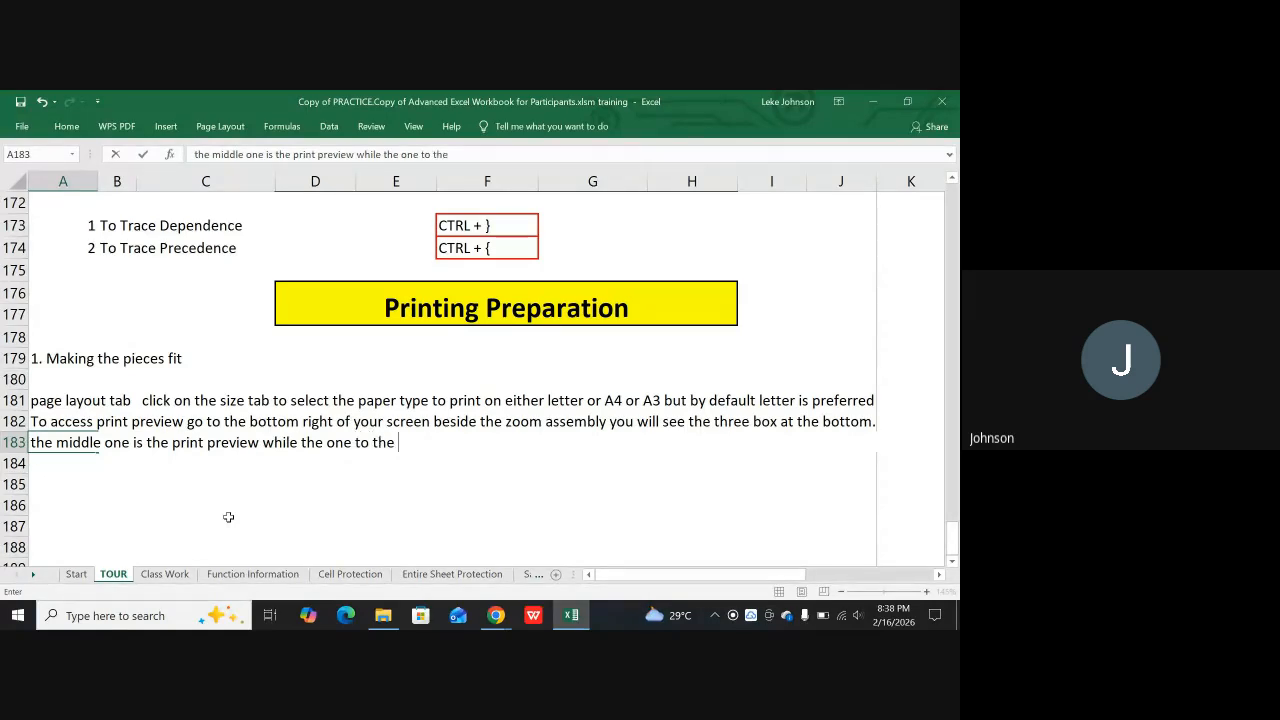
text(left)
text( is)
text(t)
text( the)
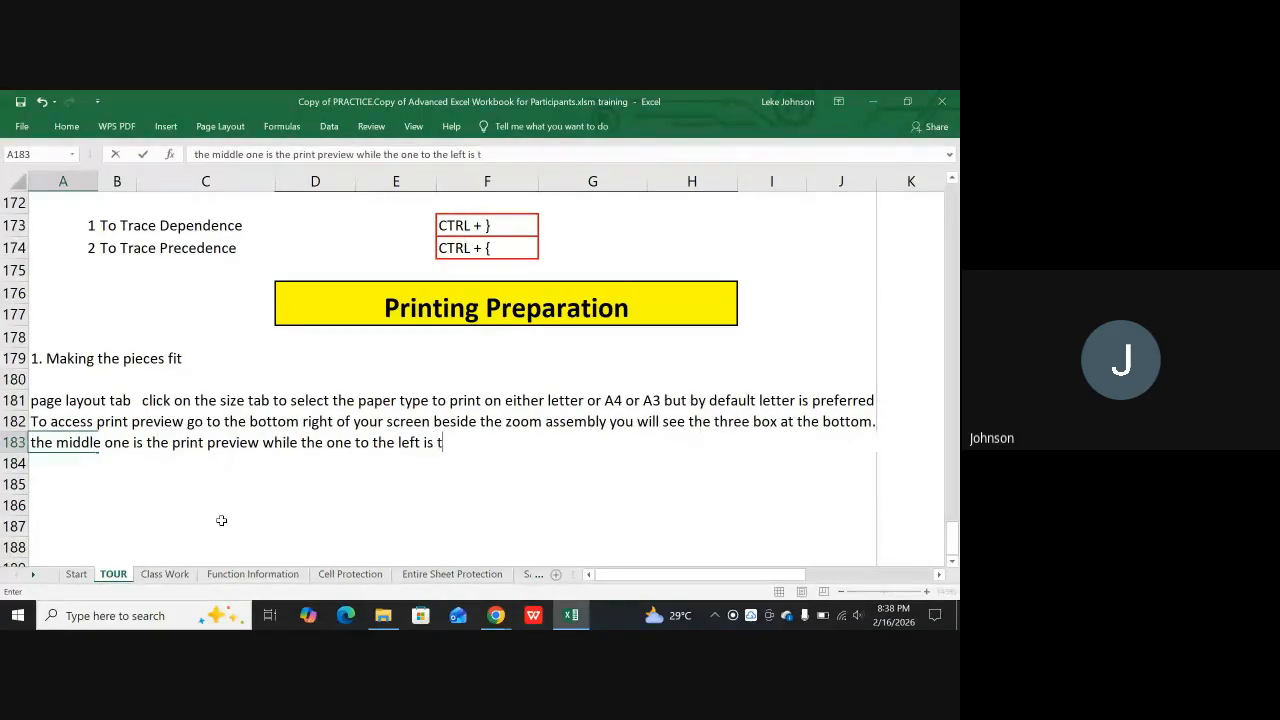
text( nor)
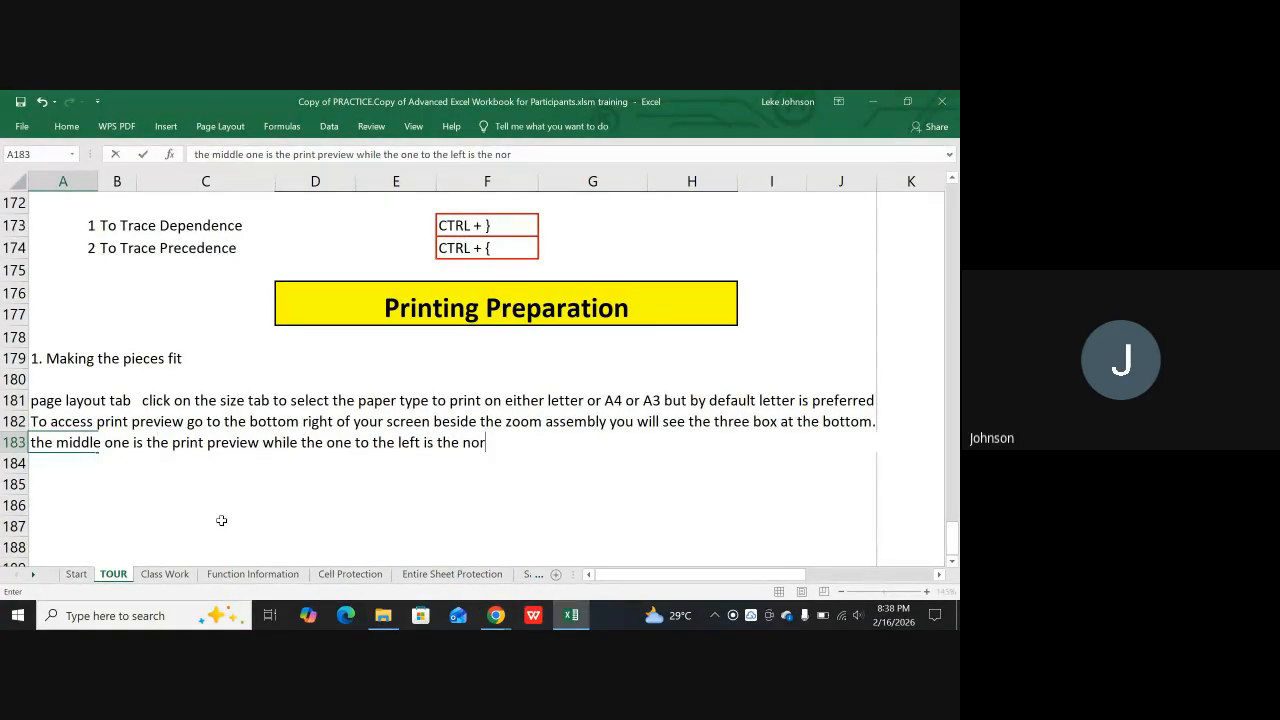
text(mal)
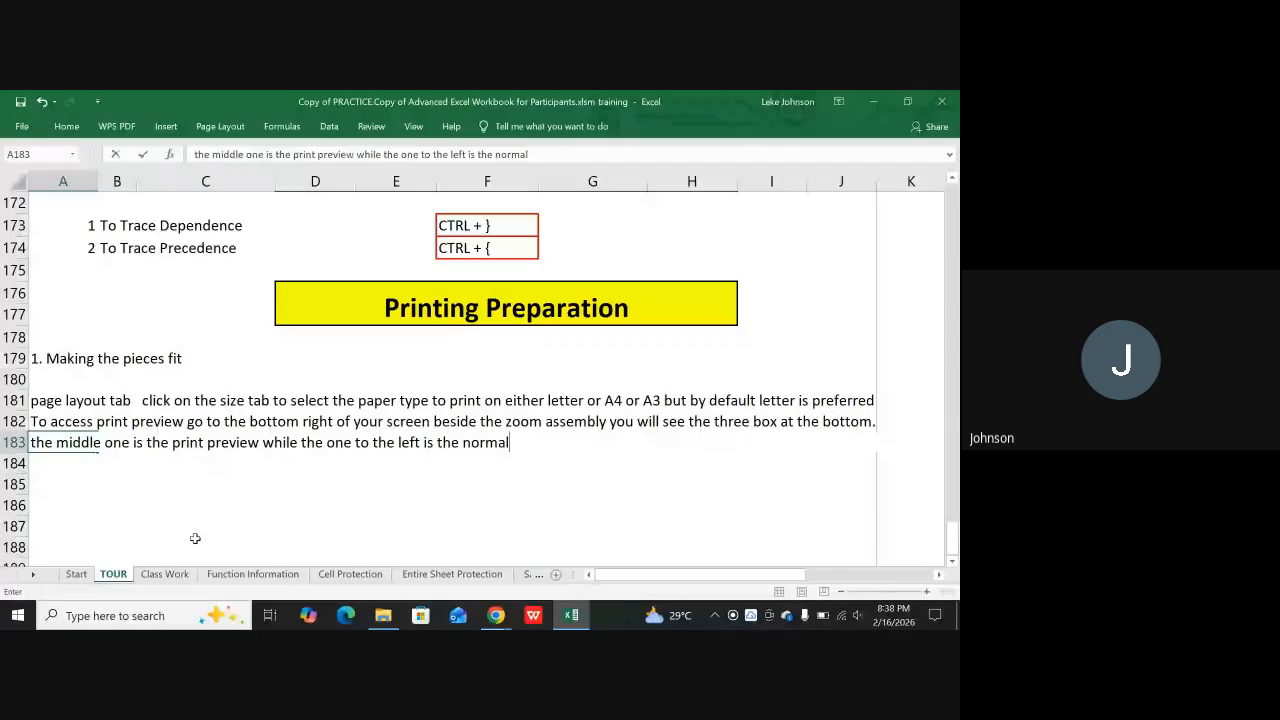
text( view)
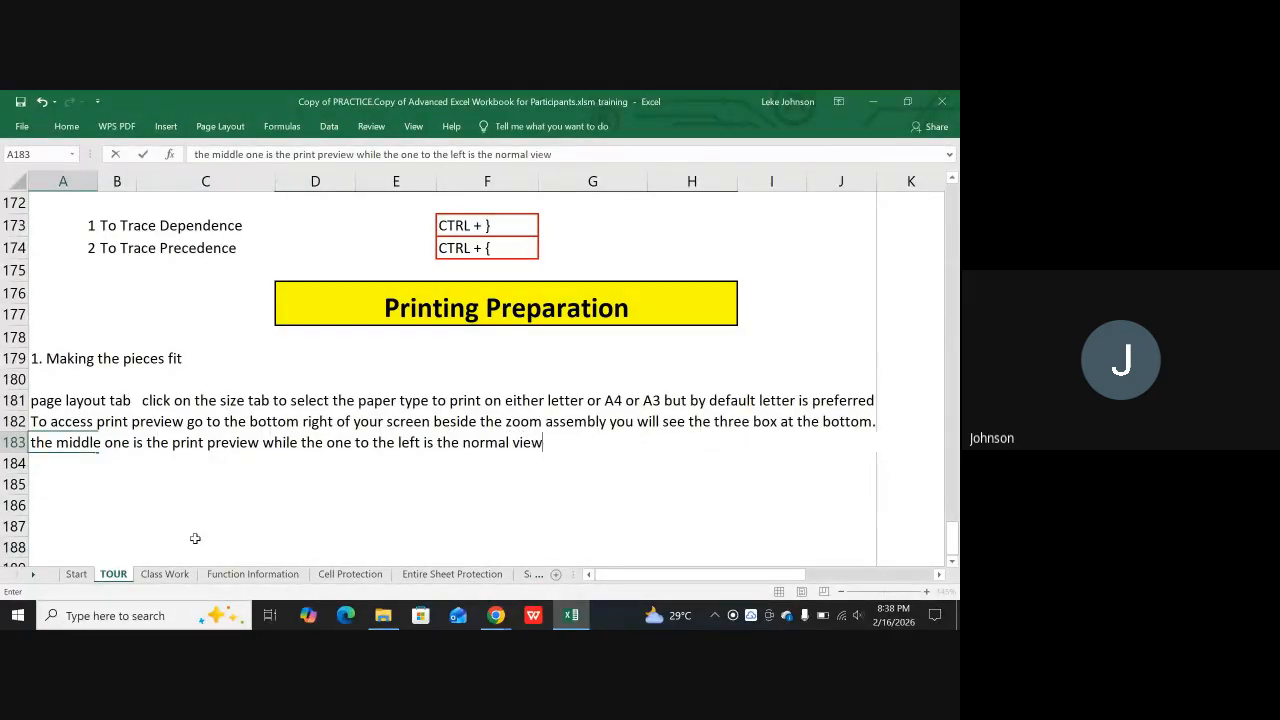
text(, the one to the ri)
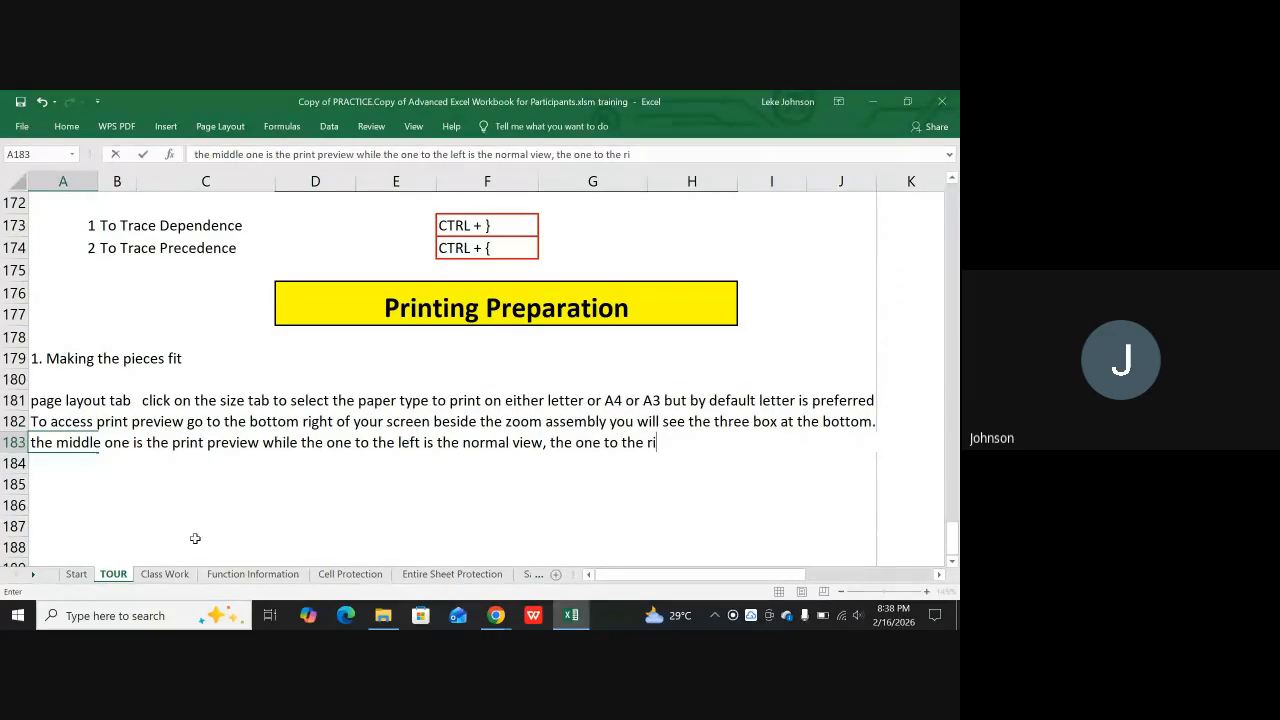
text(f)
Extend the A183 note with ", the one to the right is the view"
key(BackSpace)
text(ght is thewv)
key(BackSpace)
key(BackSpace)
key(BackSpace)
text(view )
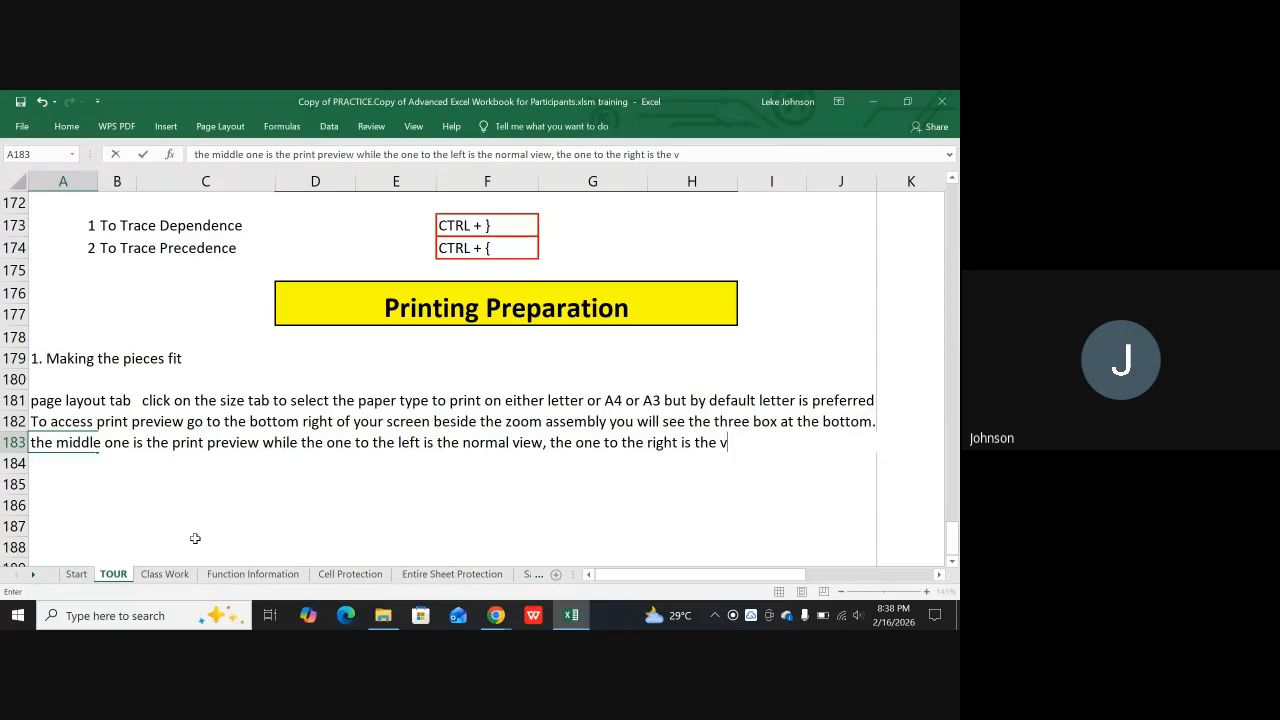
text(mostly usw)
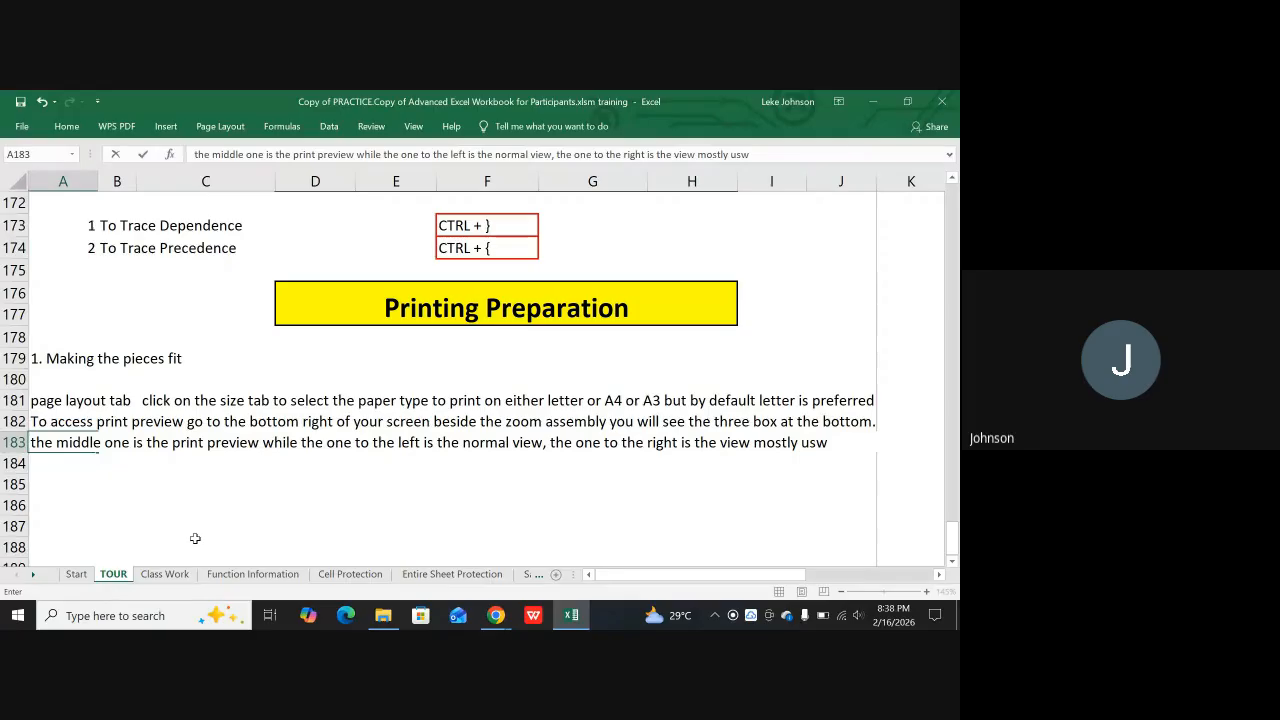
Finish the A183 note with "mostly used by auditors" and enter it
key(BackSpace)
text(ed by a)
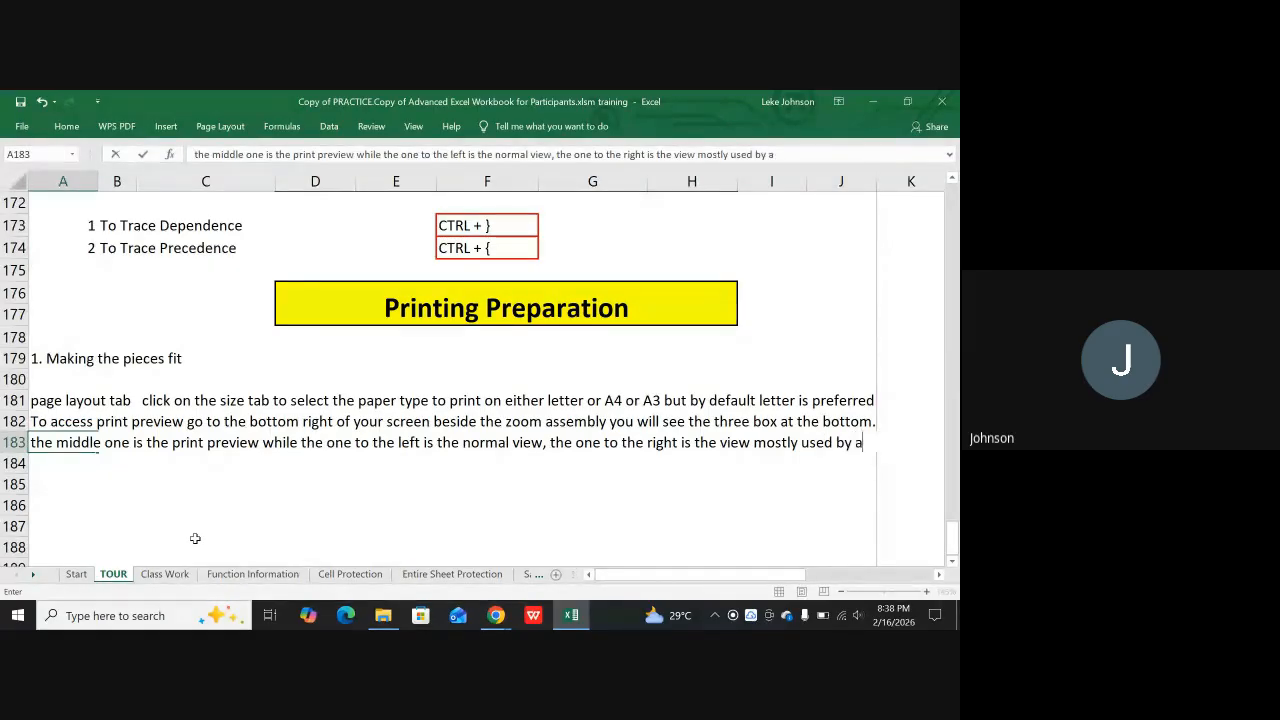
text(uditors)
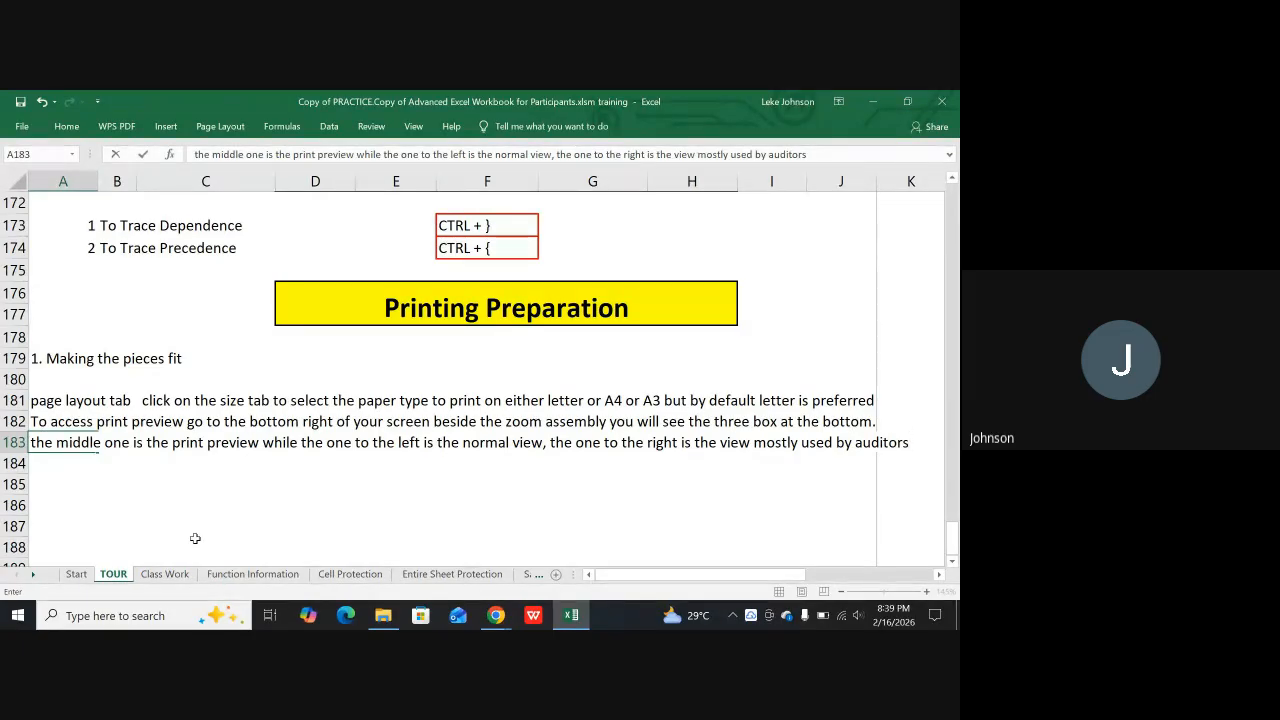
key(Return)
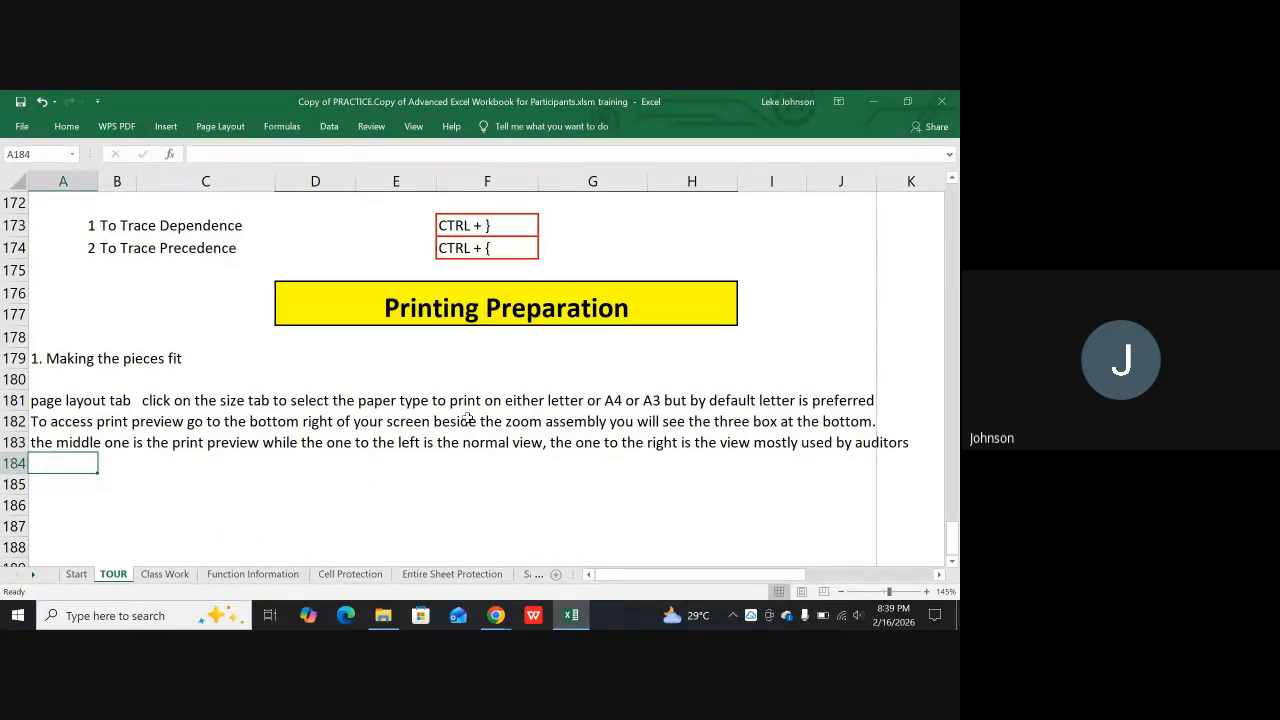
Enter the subheading "TO SET THE PRINT AREA" in cell D185, below the print preview notes
scroll(446, 257, up, 3)
scroll(452, 305, down, 4)
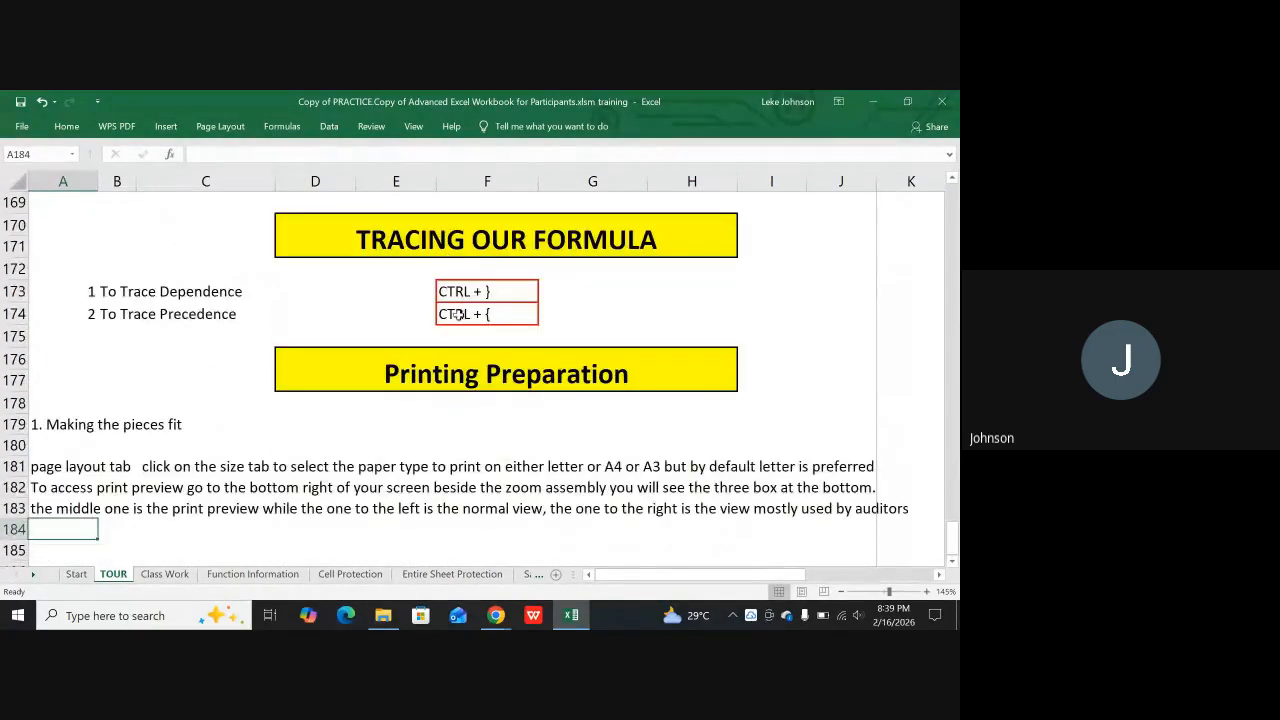
click(283, 410)
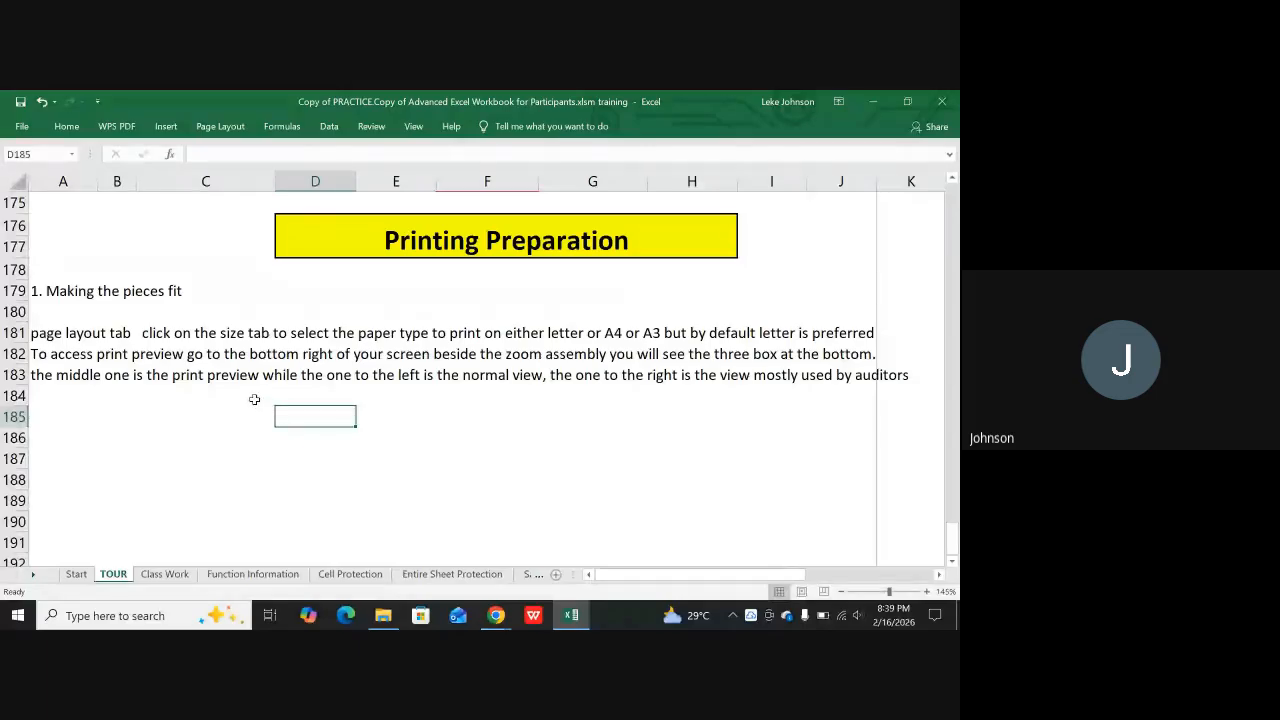
text(TO SET THE PRING)
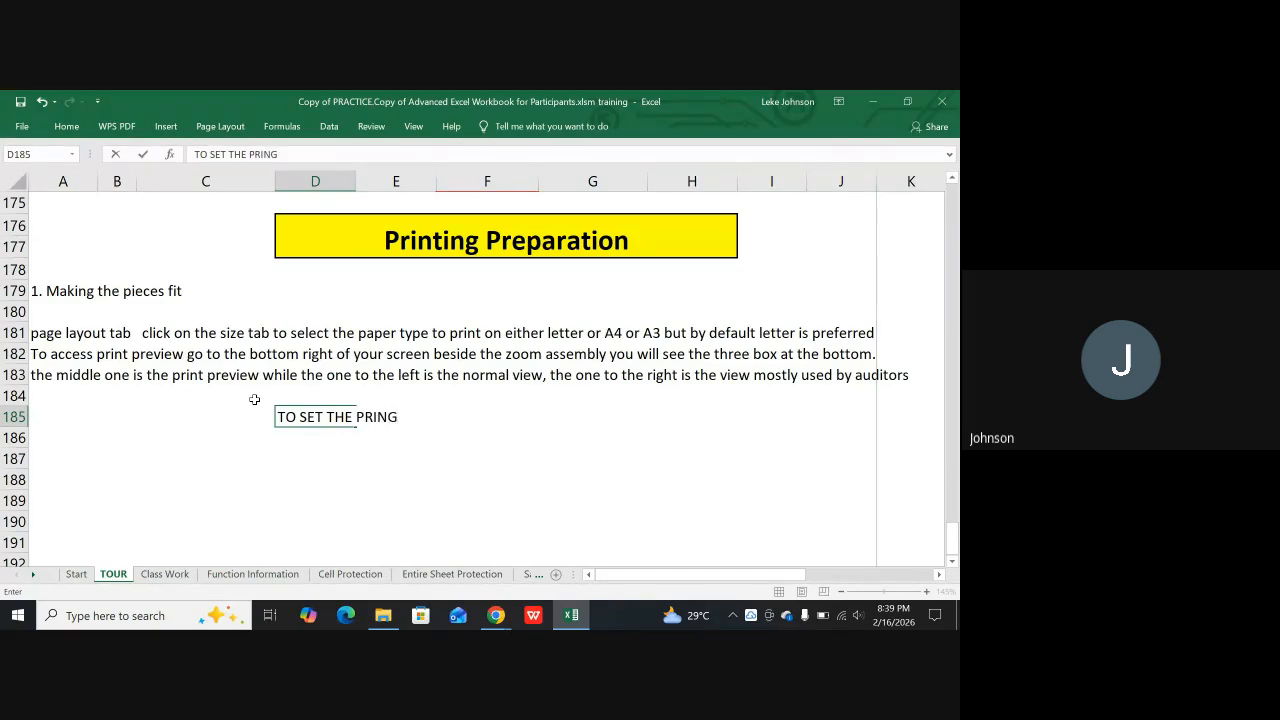
key(BackSpace)
key(BackSpace)
text(T AREA)
key(Return)
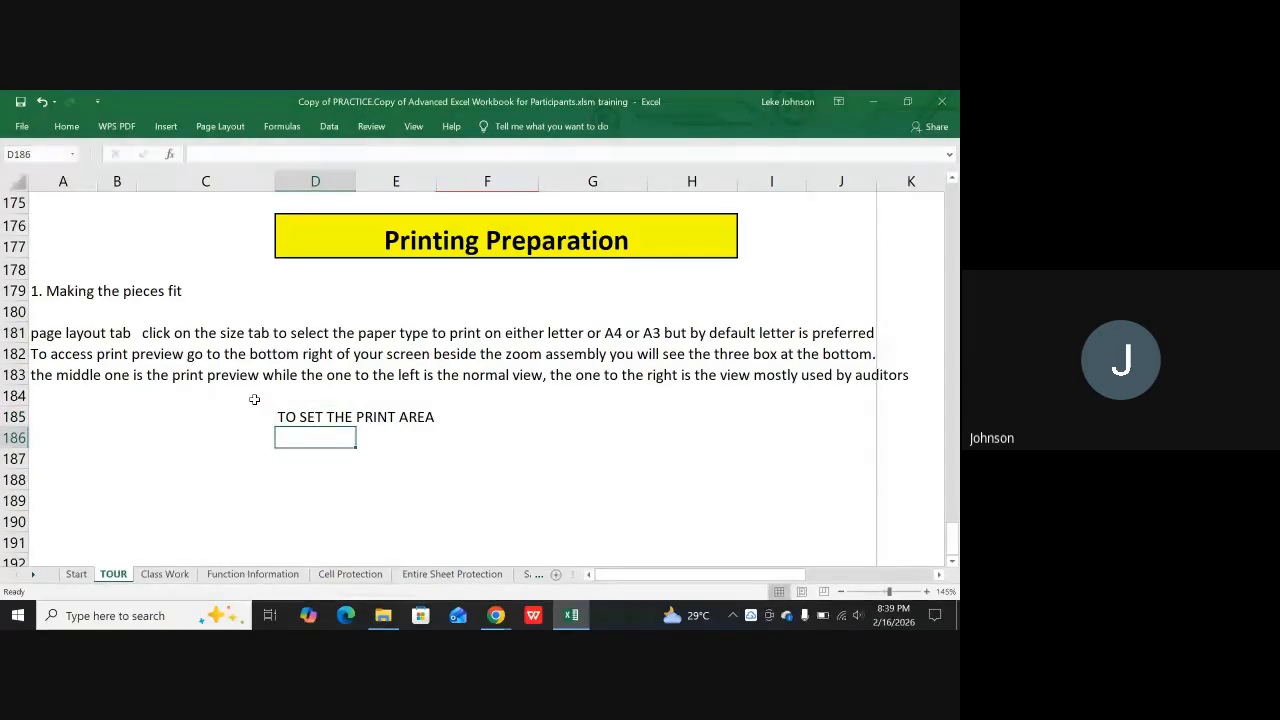
Begin a note in cell A186 with the text "select all the area"
key(Left)
key(Left)
key(Left)
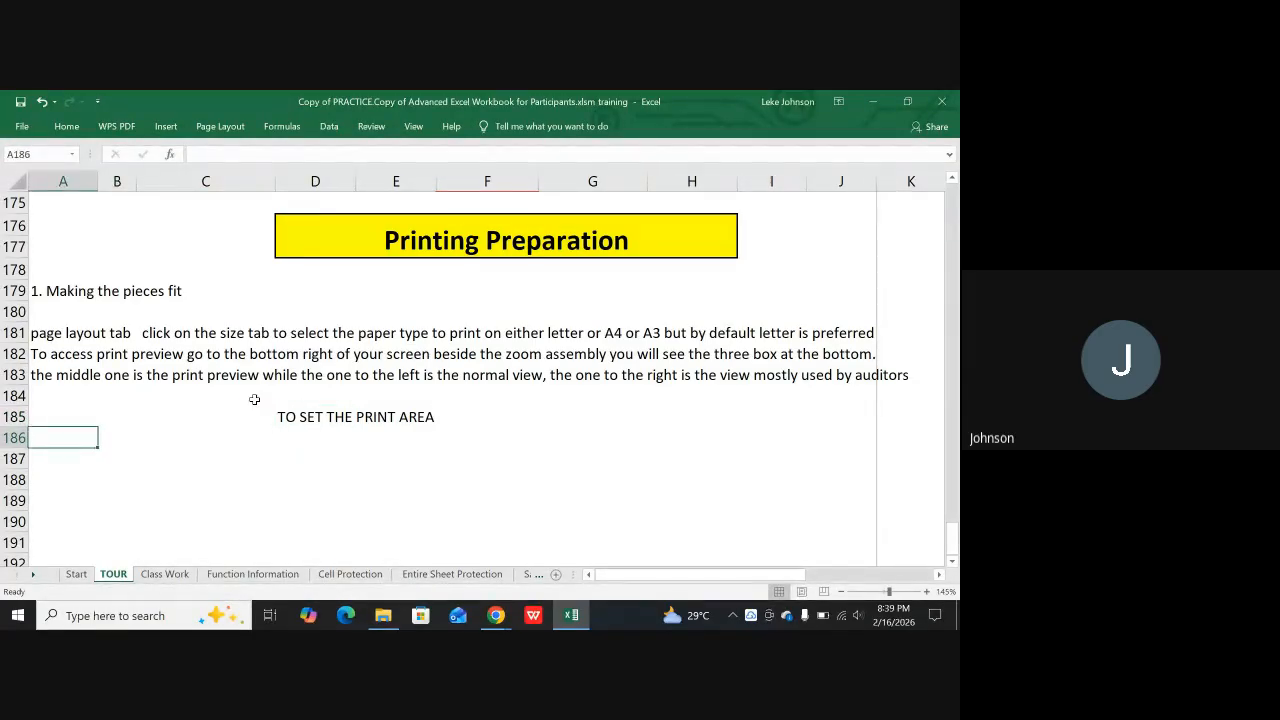
text(sette)
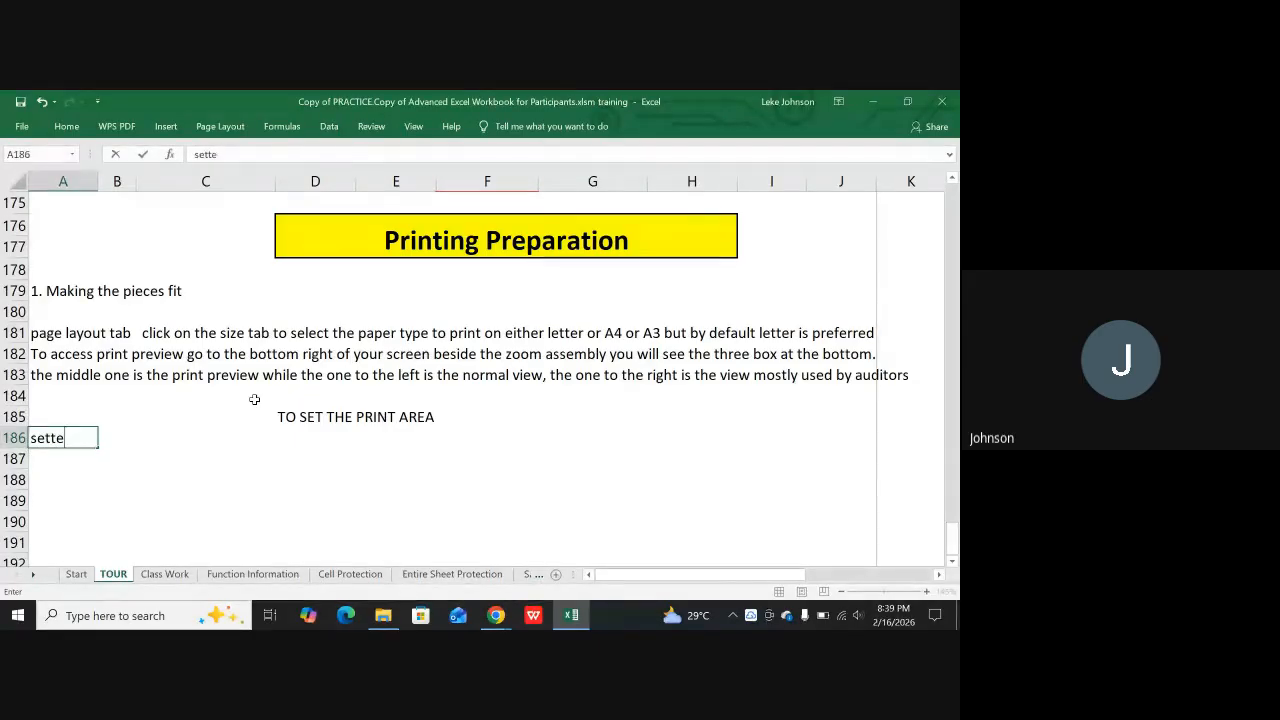
key(BackSpace)
key(BackSpace)
key(BackSpace)
text(lect all the are)
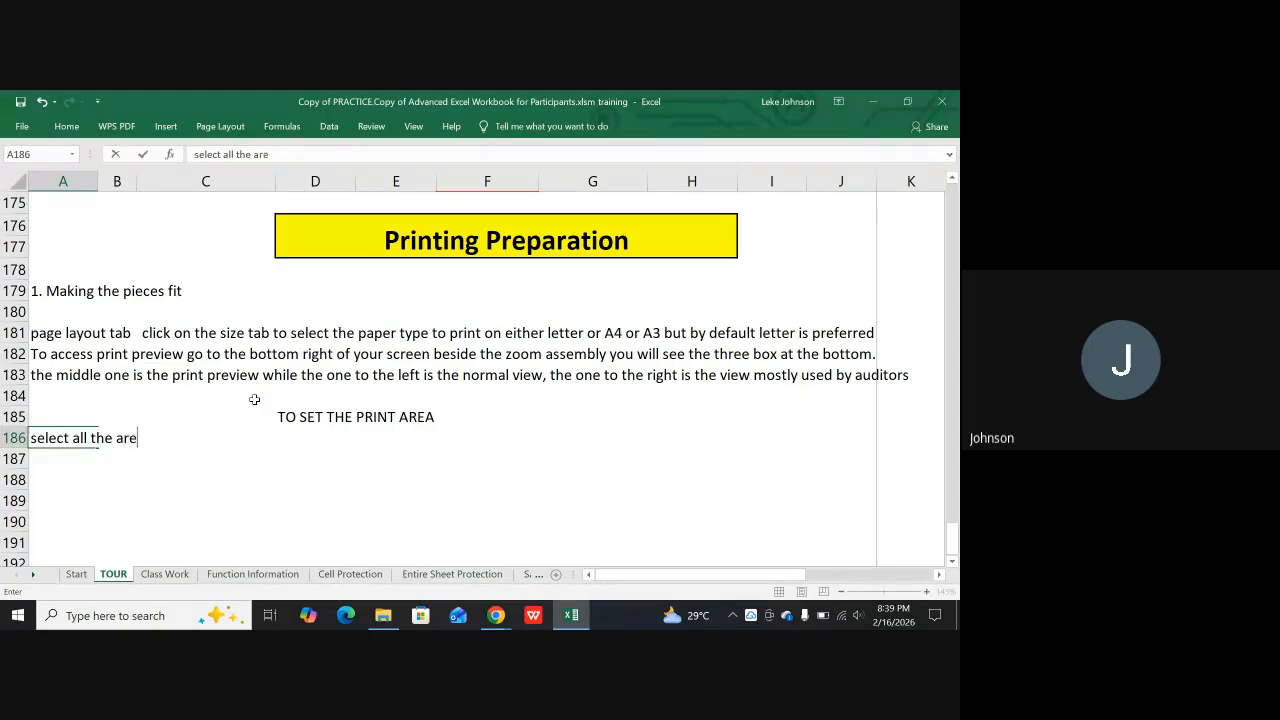
text(au)
Continue the A186 note with "you want printed as the first page"
key(BackSpace)
text(you w)
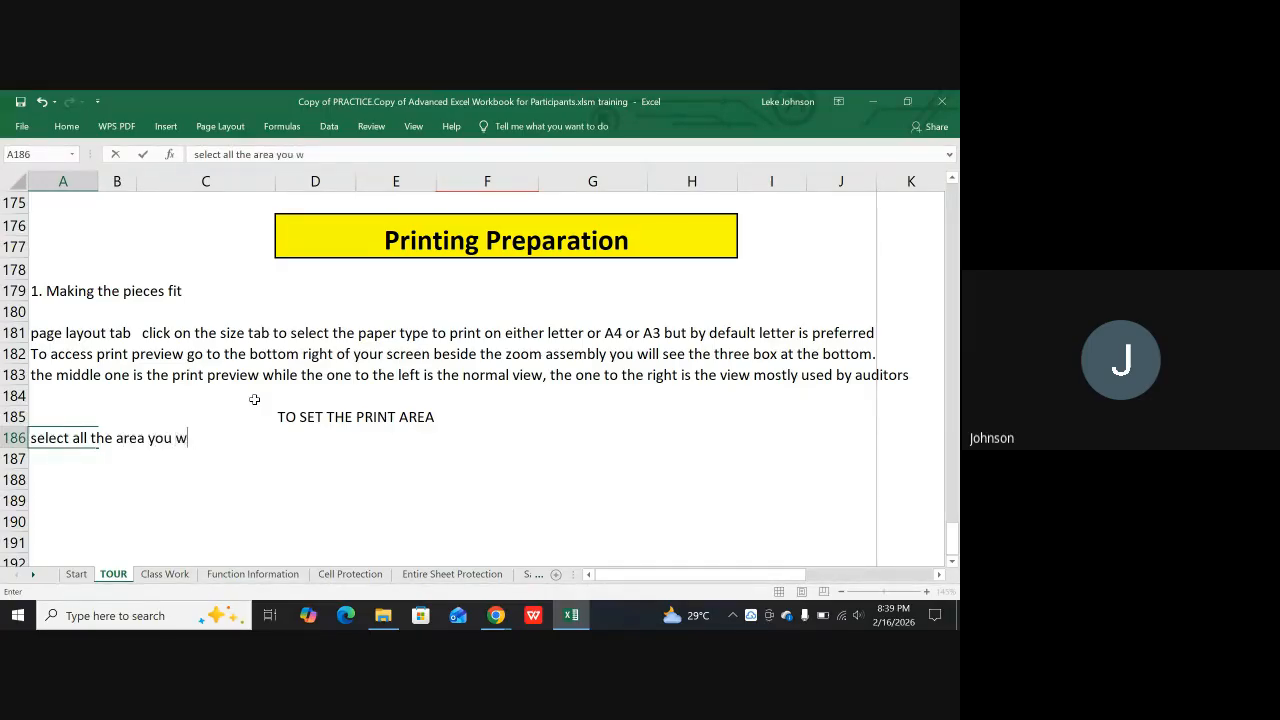
text(ant printed as the first page)
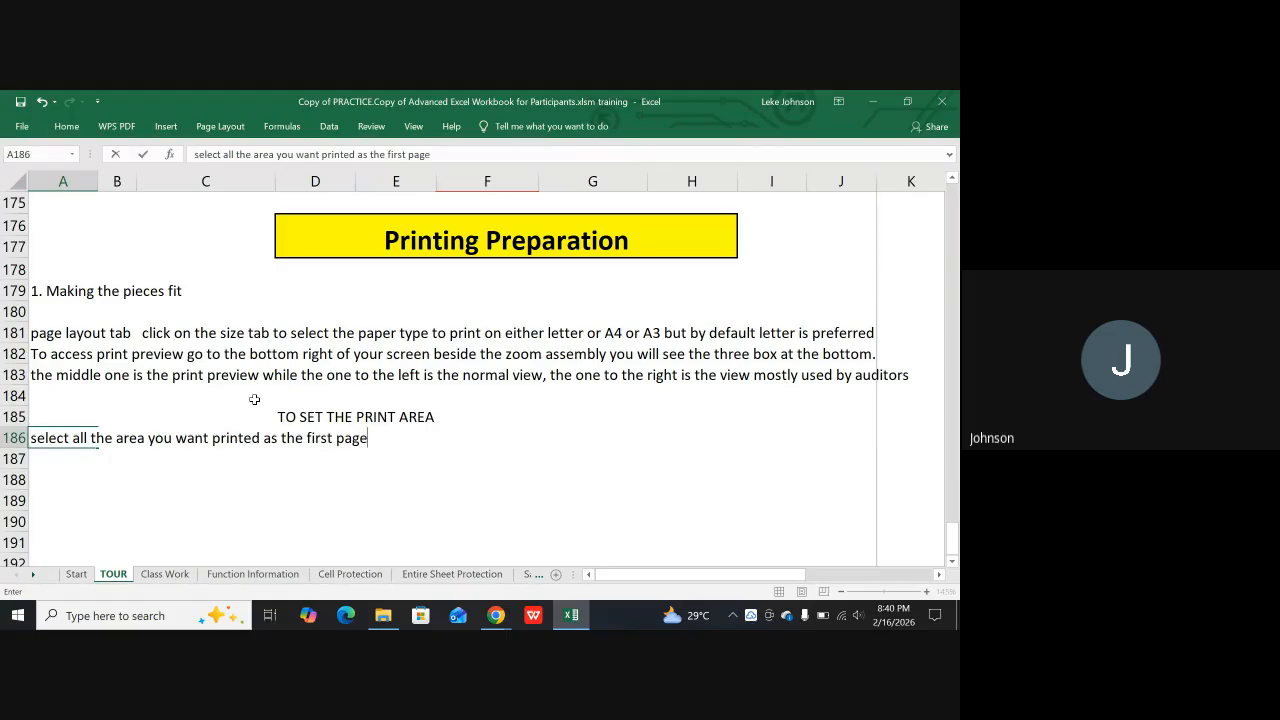
text(, go to yu)
Add ", go to you page layout" to the A186 note
key(BackSpace)
text(ou)
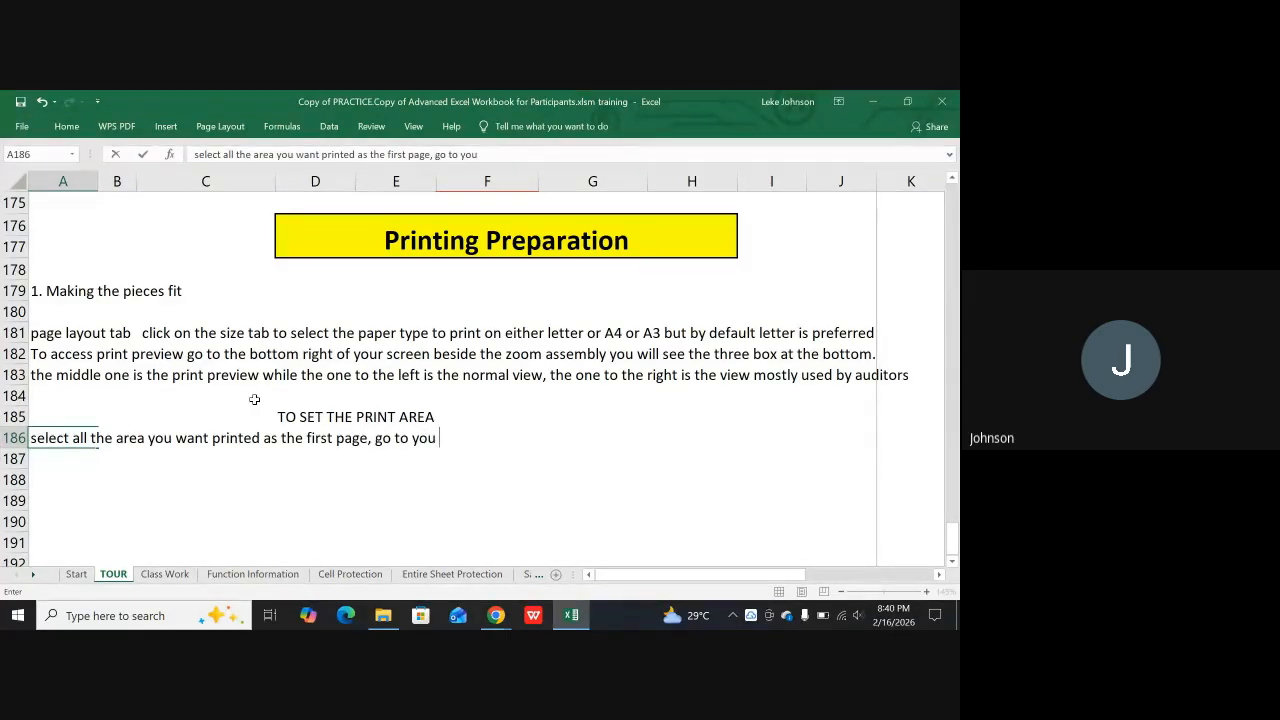
text( page lay)
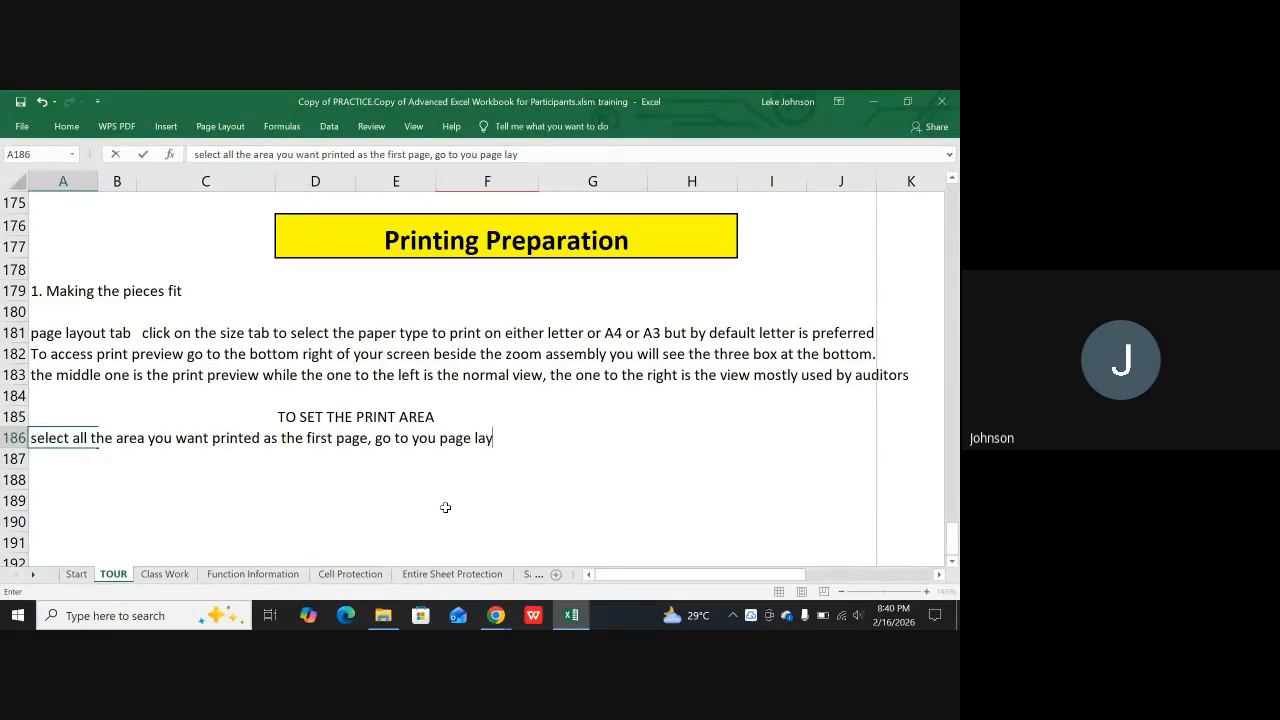
text(out tab at the top beside)
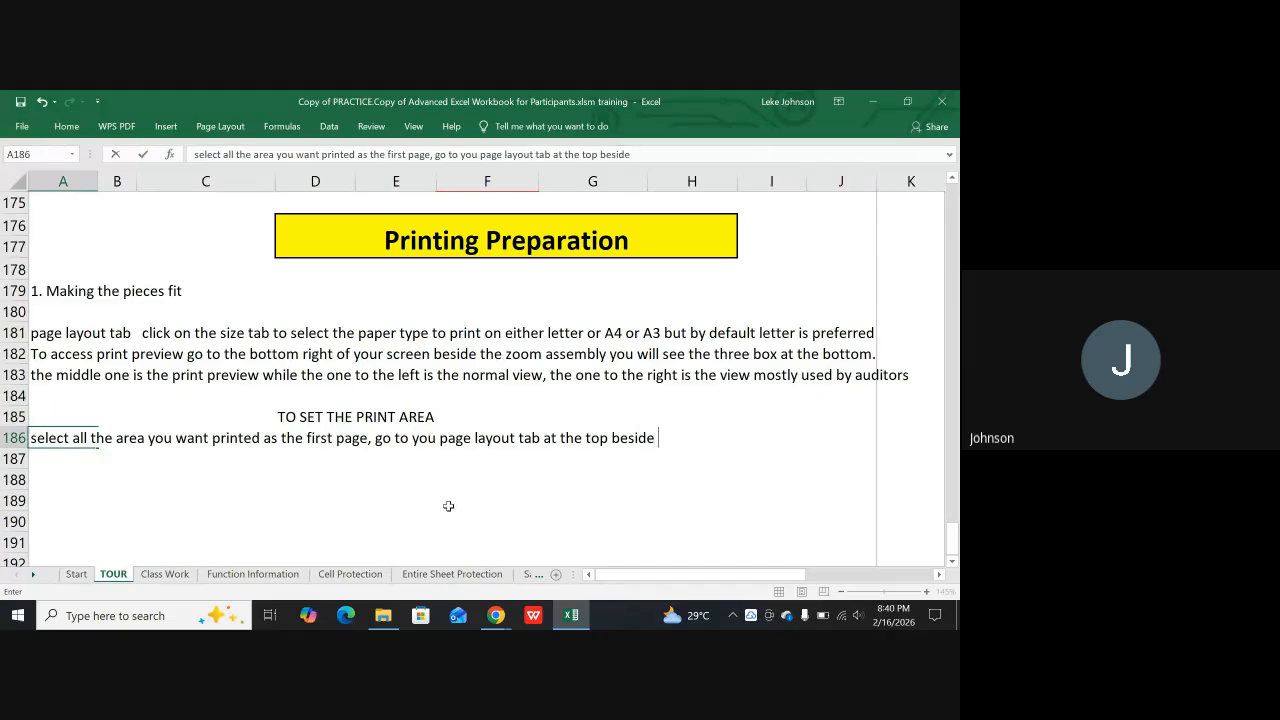
text( the size bott)
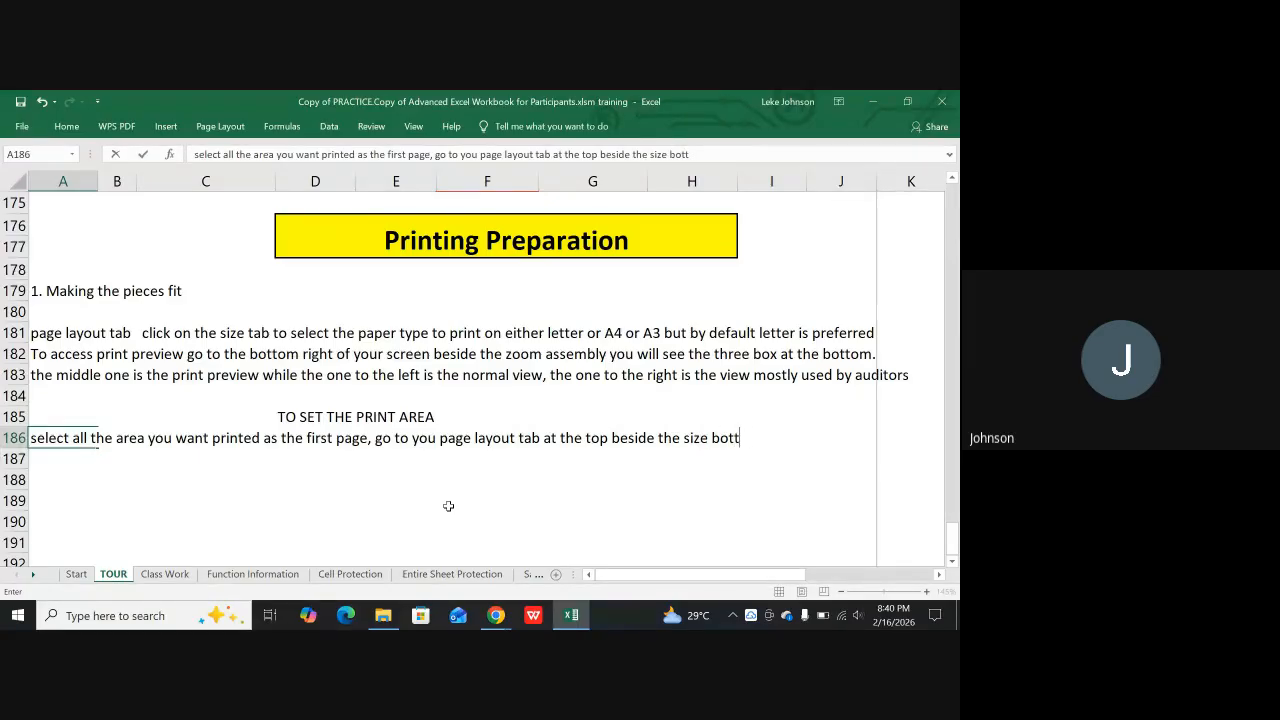
text(on yo)
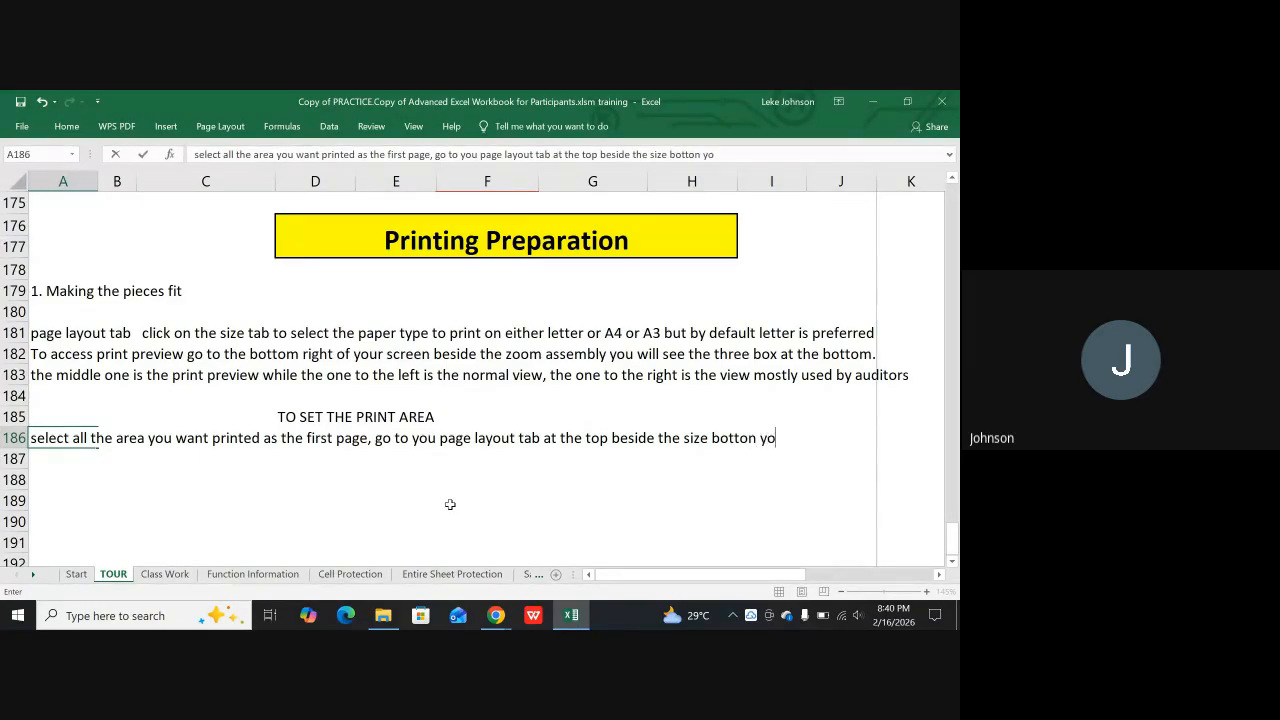
text(u will see)
Finish the A186 note with "you will see", check the Print Area command's name in the page setup options, and enter the note
click(220, 126)
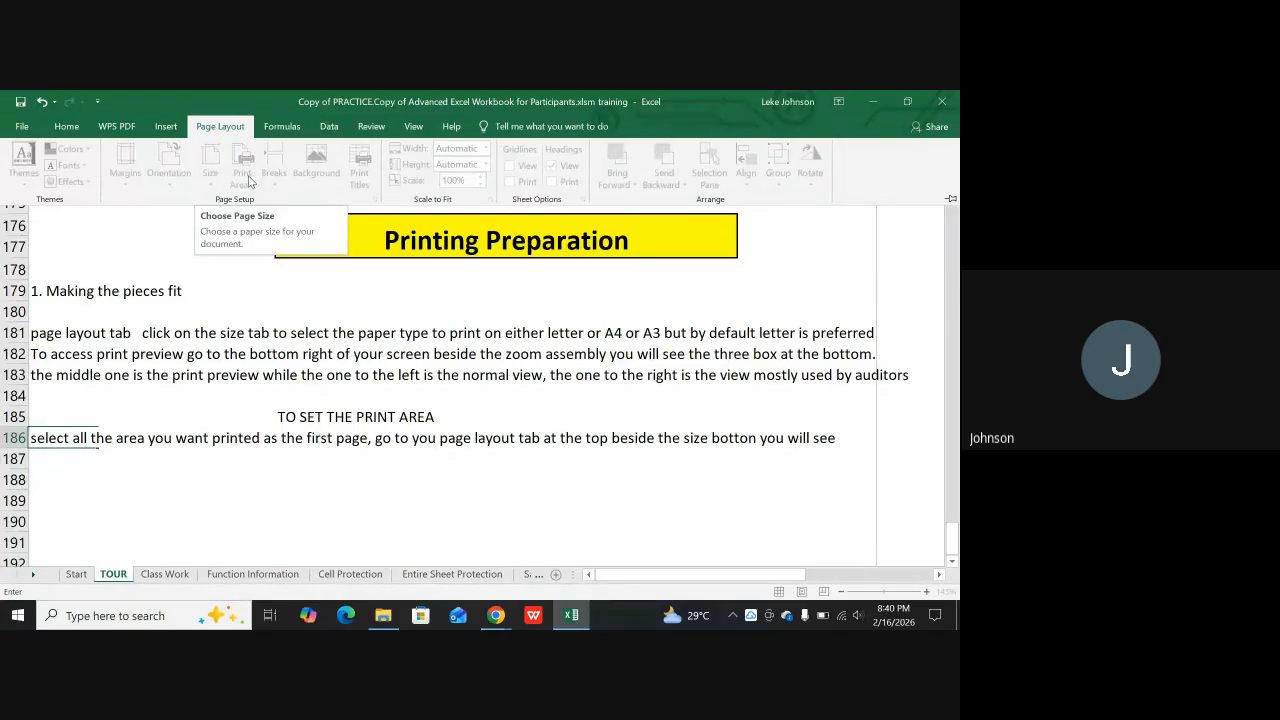
click(827, 440)
key(Return)
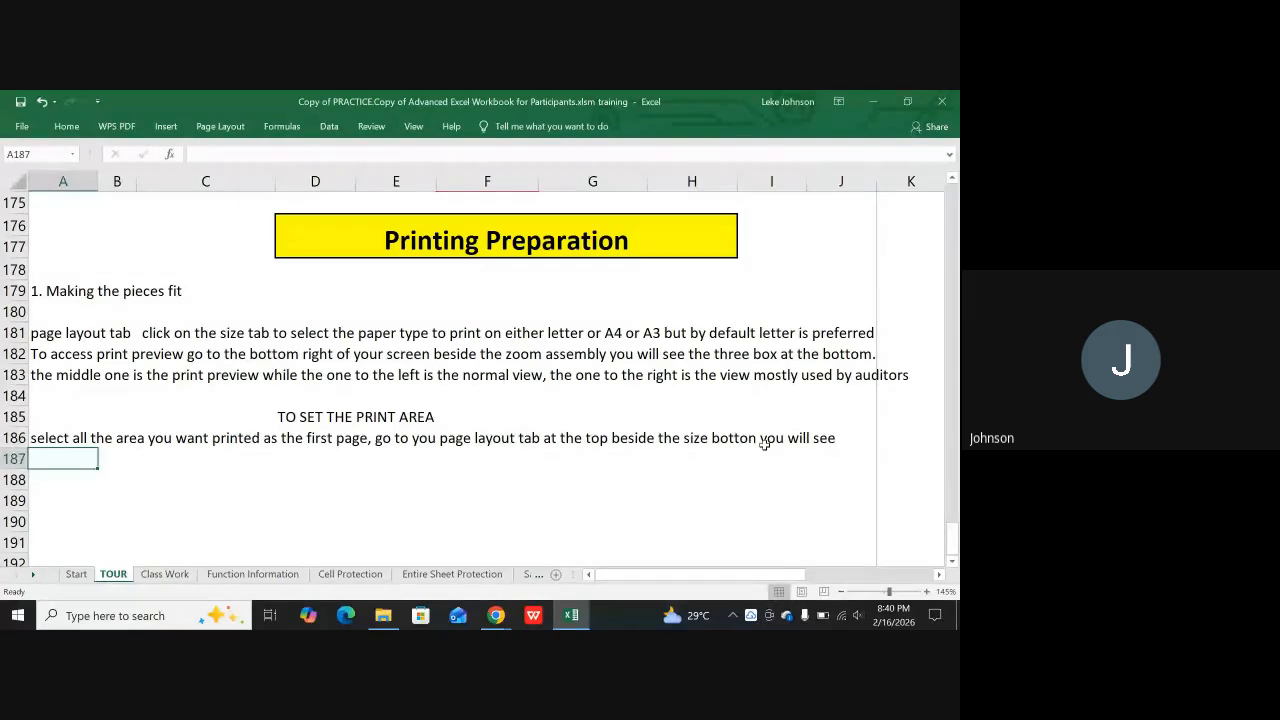
Start a note in cell A187 with "print area botton", continuing the sentence from A186
text(pr)
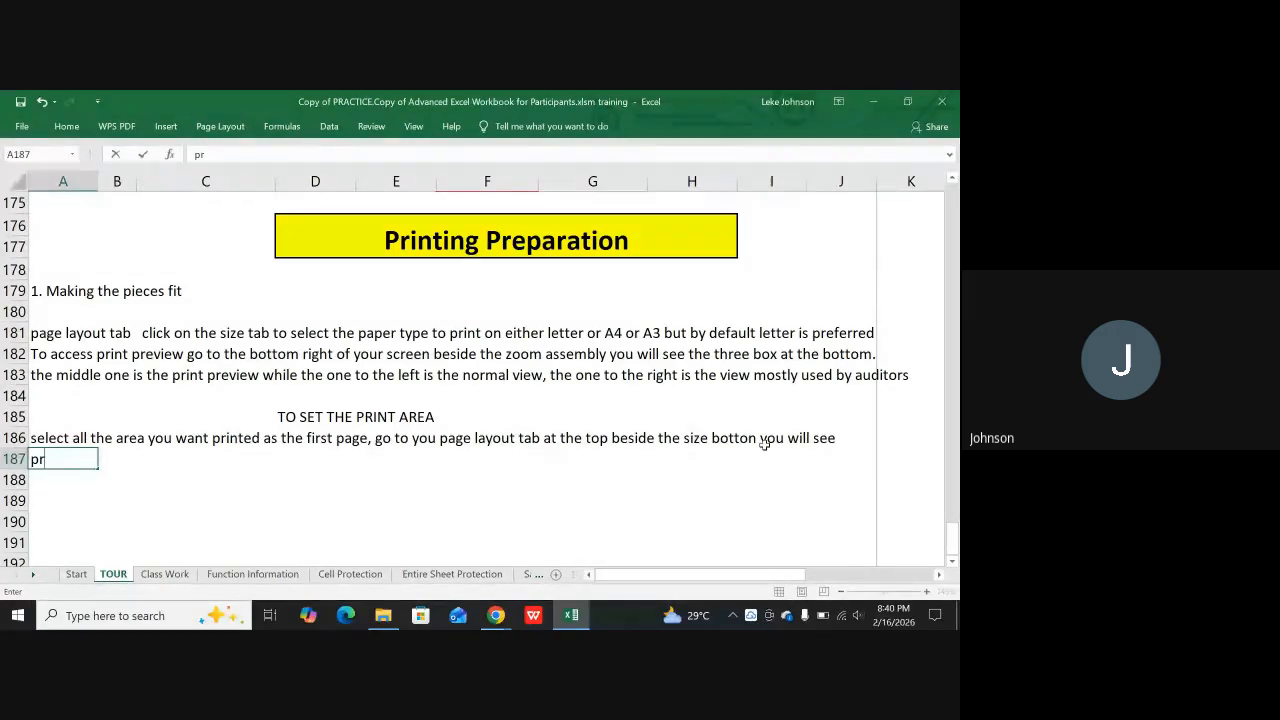
text(int area botton)
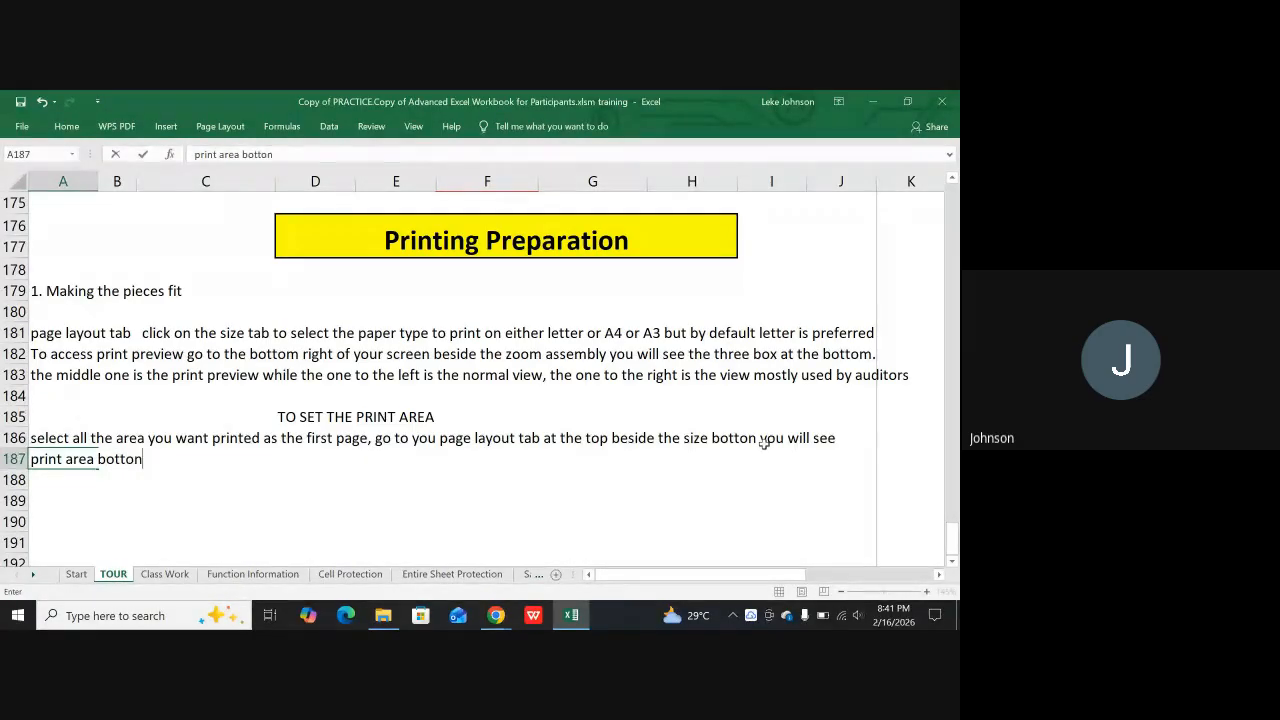
text(, click on it)
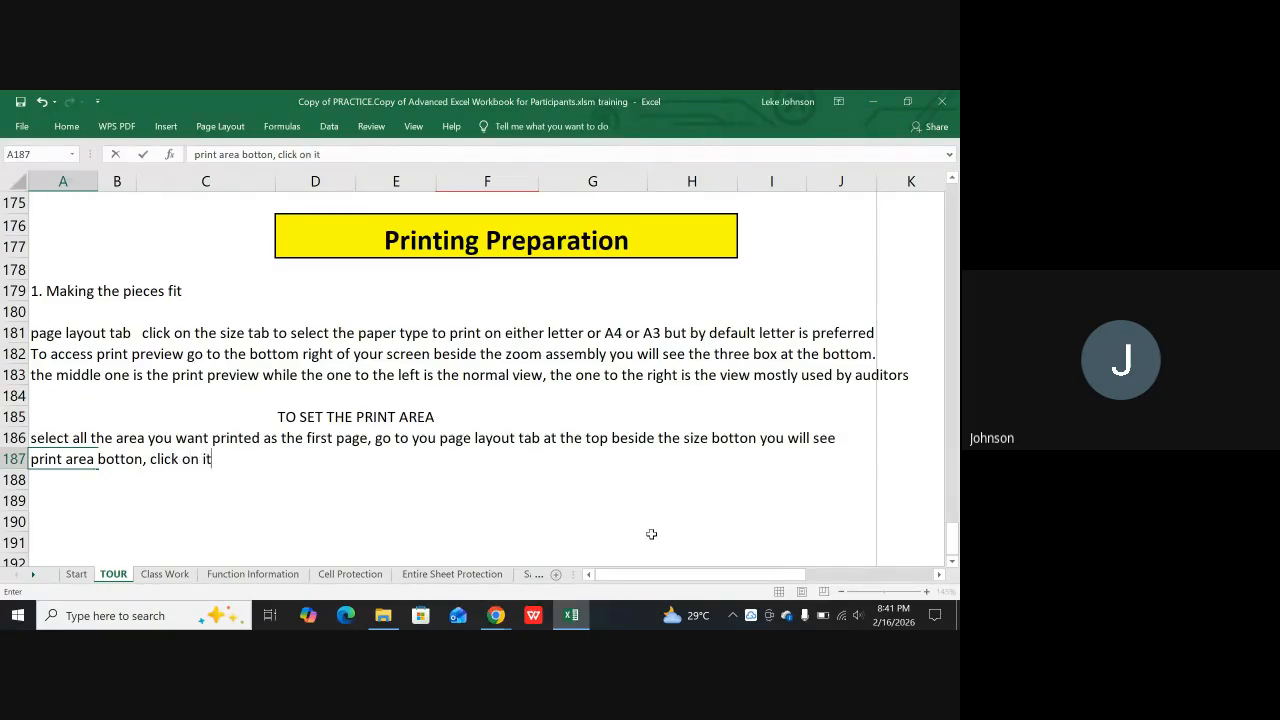
text( to set the)
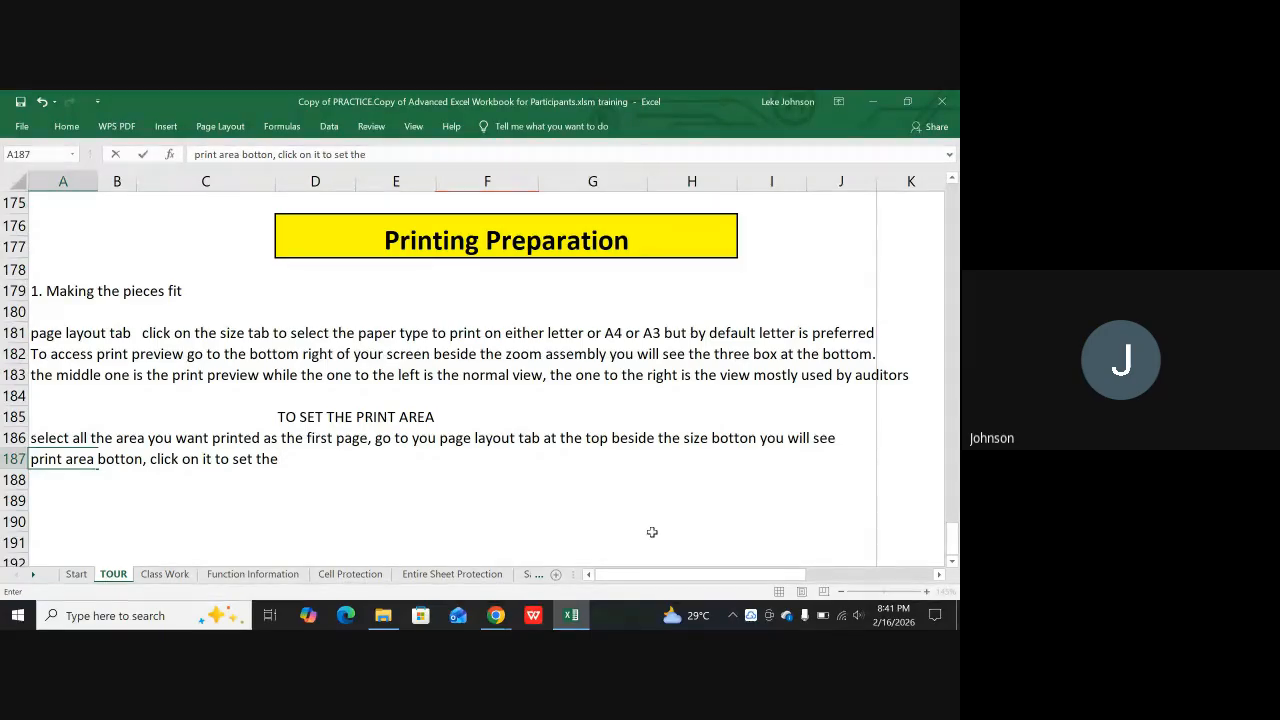
text( print area.)
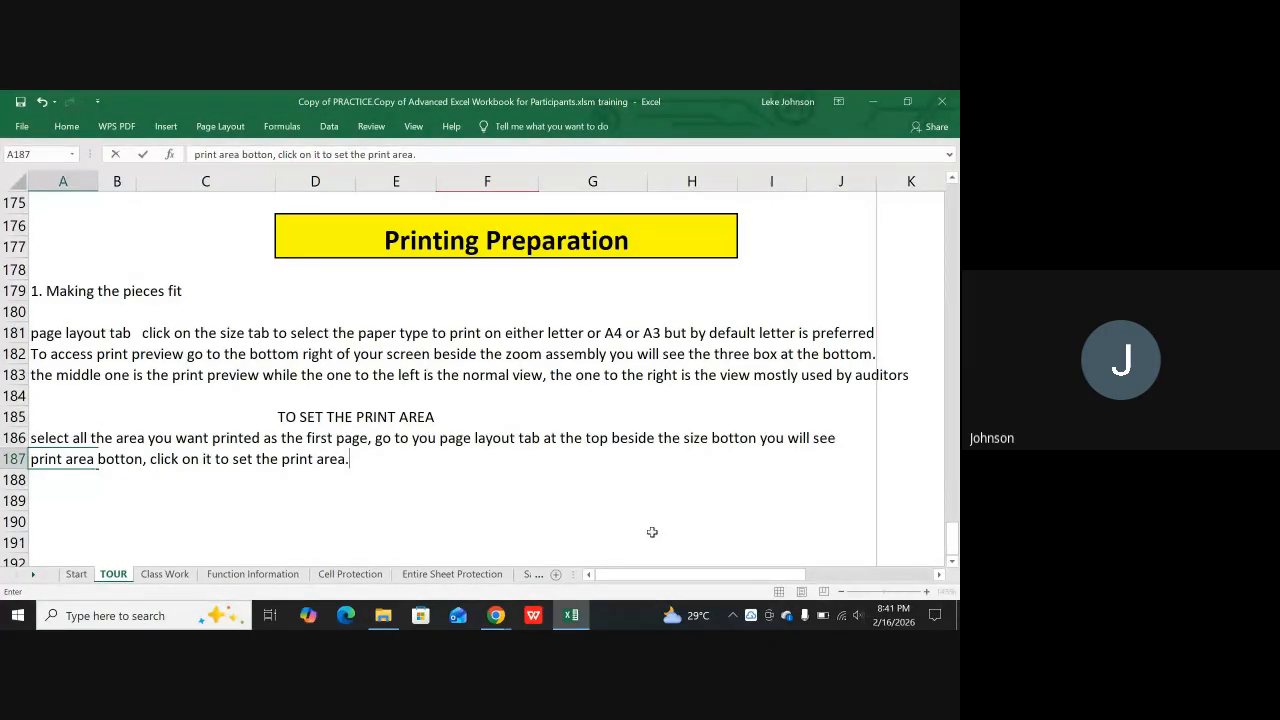
text( To un selec)
Add "To un select the print area" as the start of a second sentence in the A187 note
text(t )
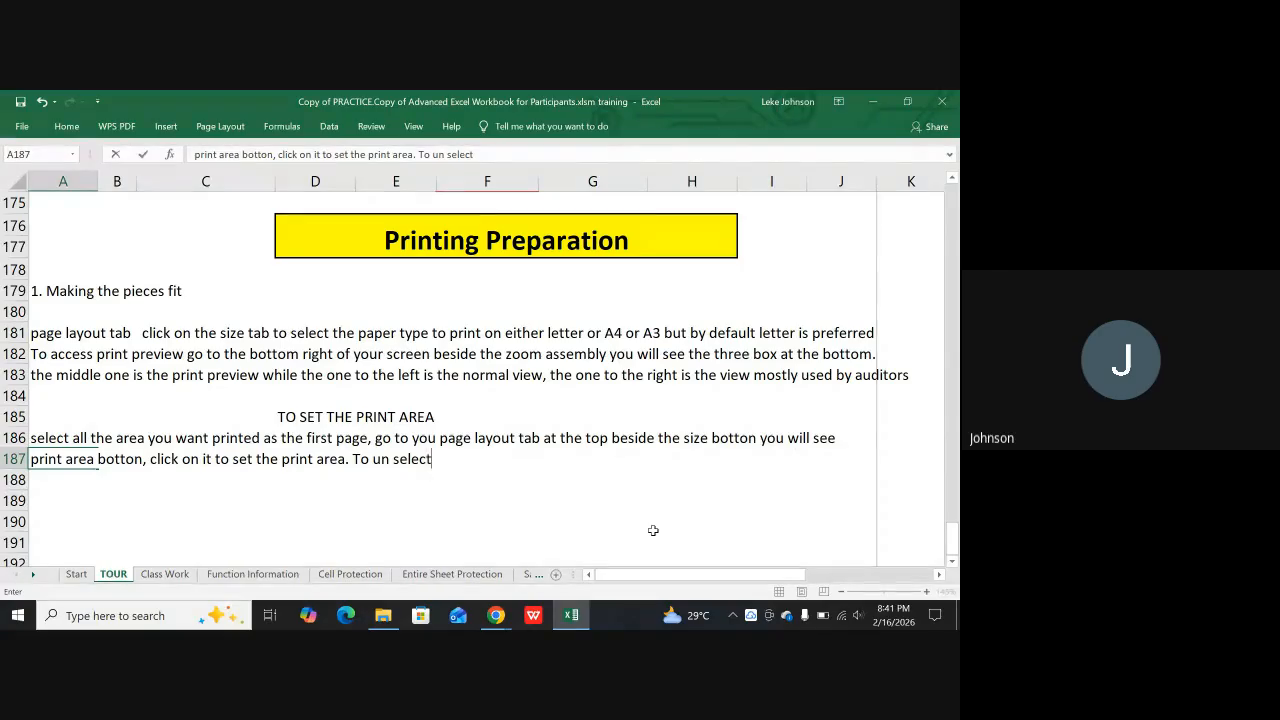
text(the print area )
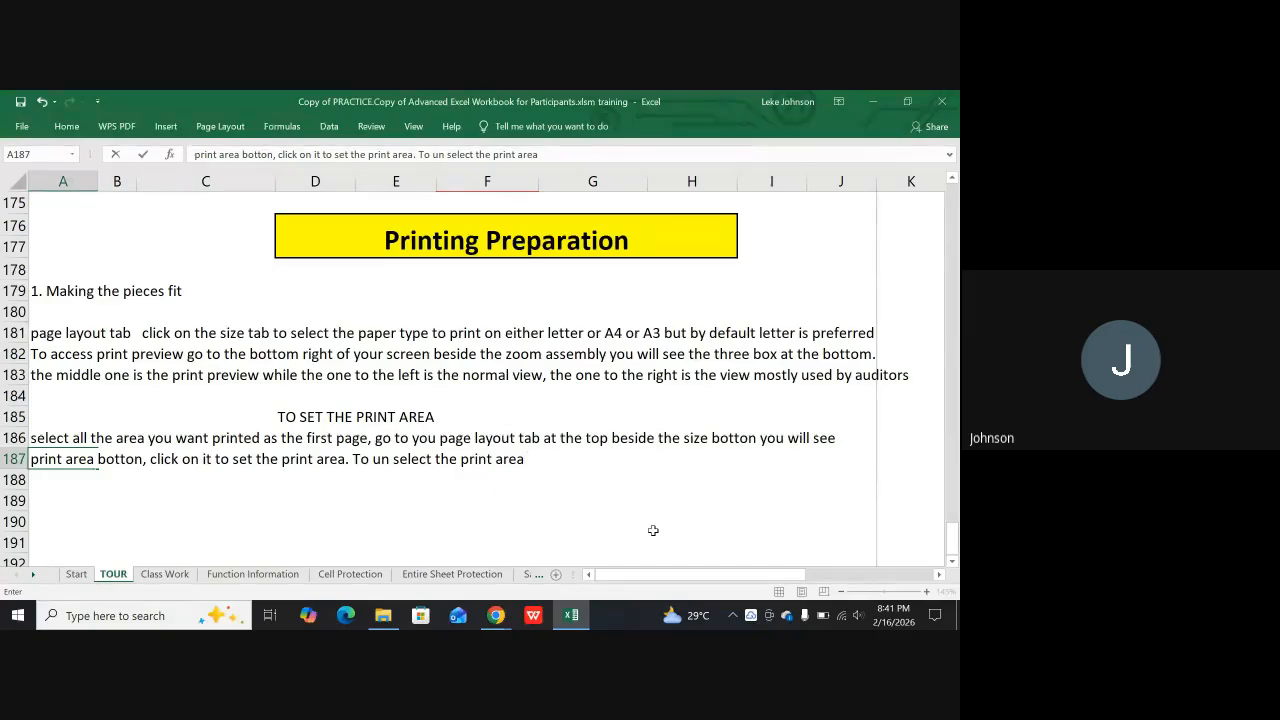
text(go b)
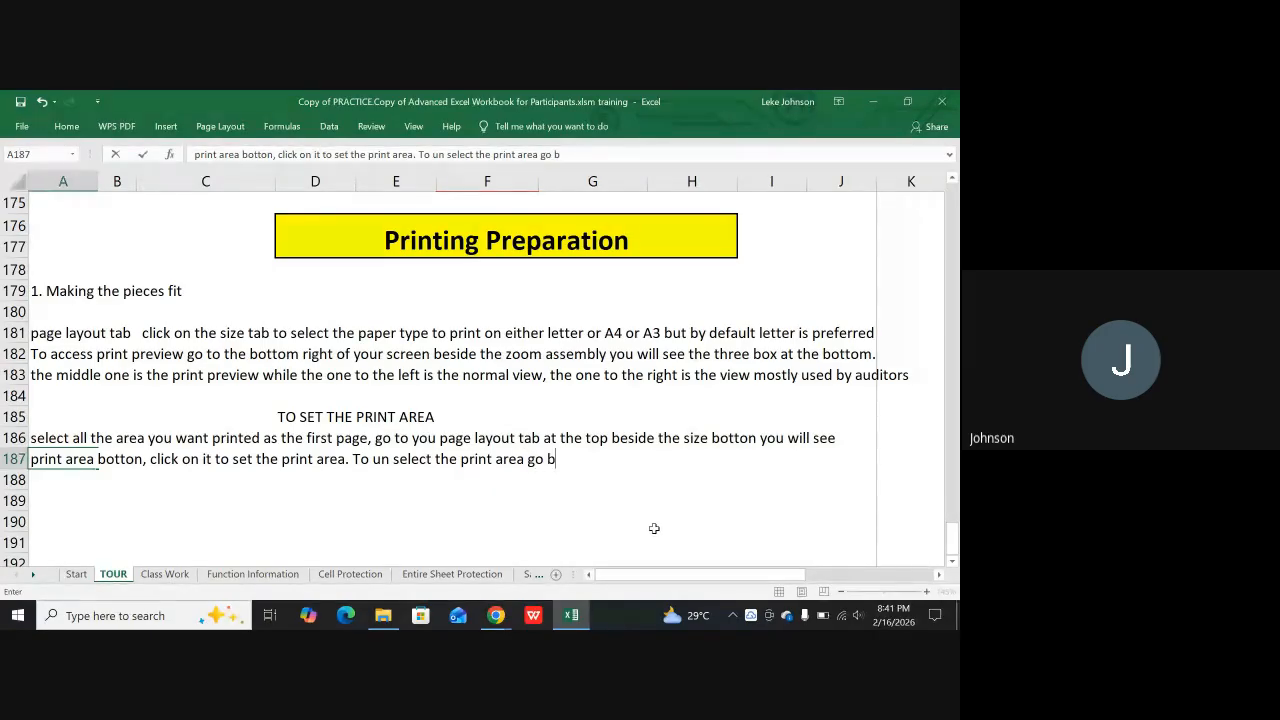
text(ack to )
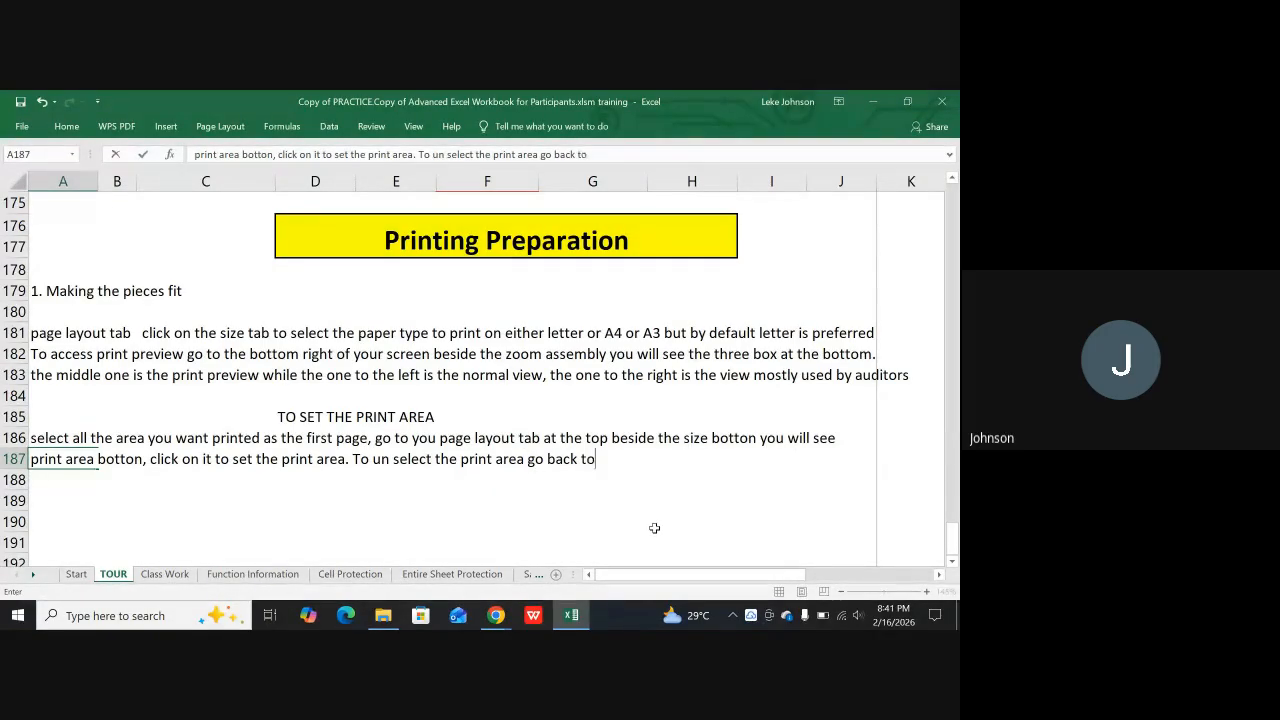
text(the a)
text(sam)
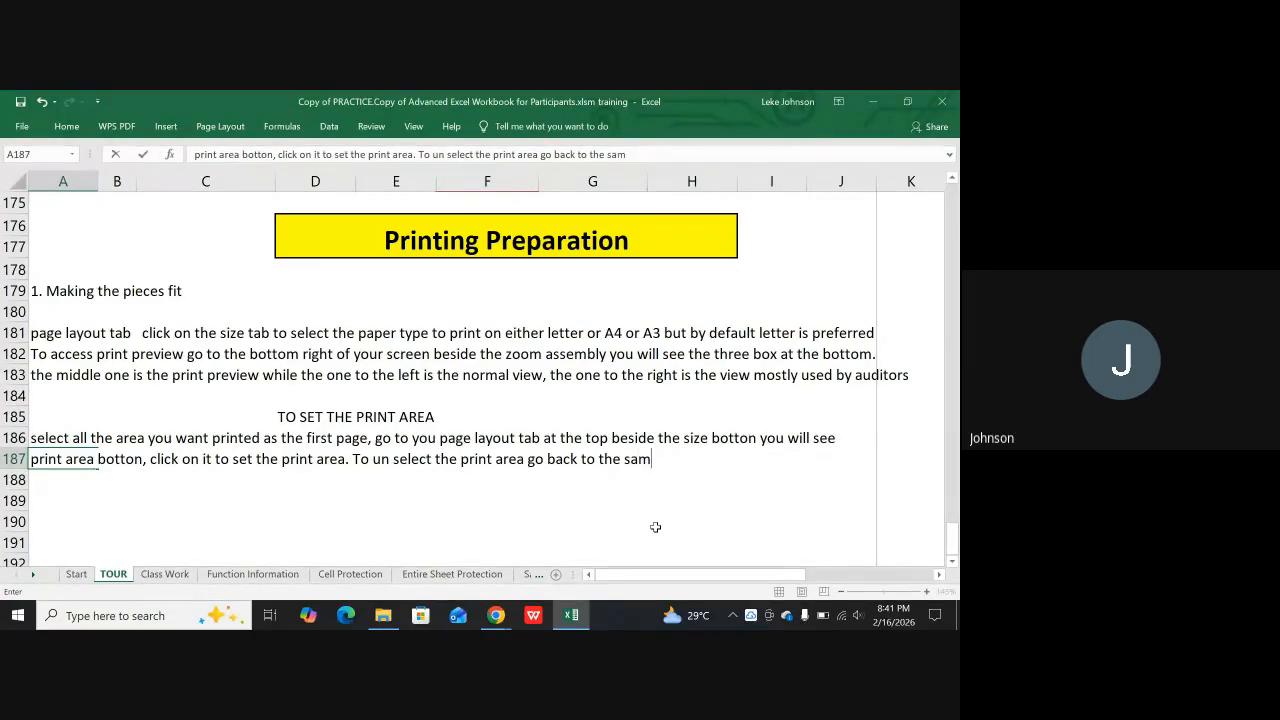
text(e botton and click)
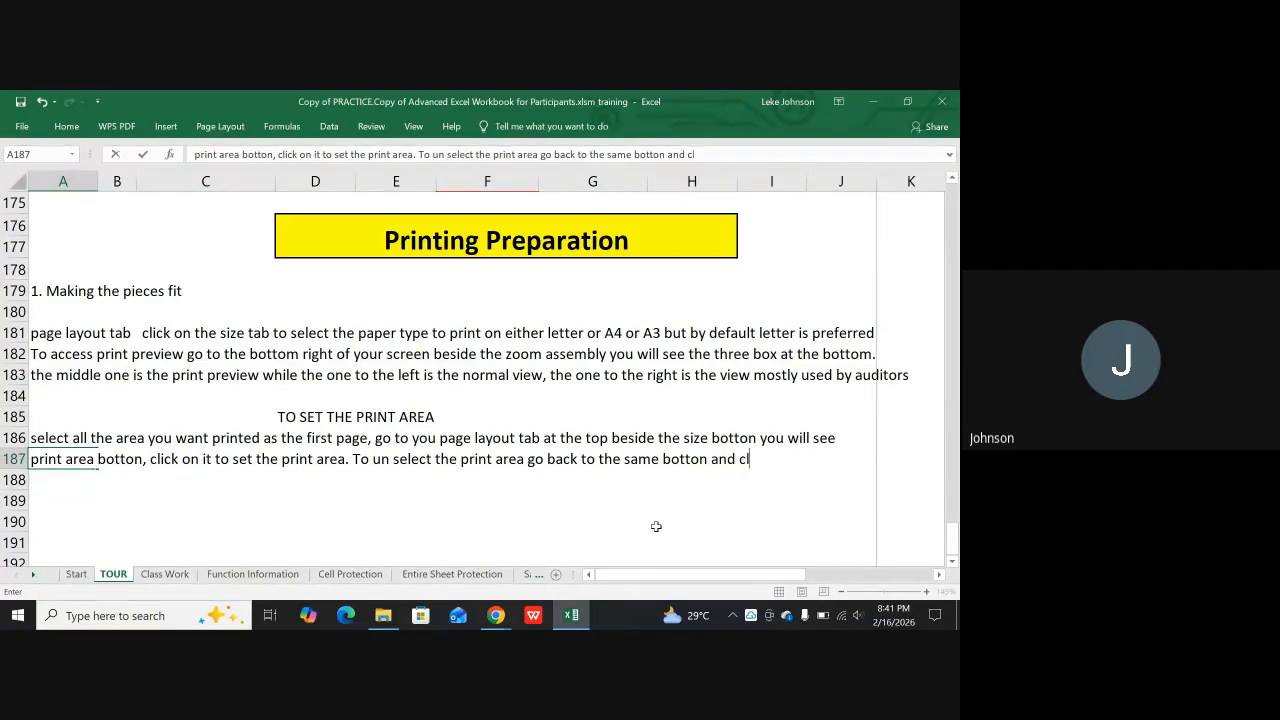
text( clear print area)
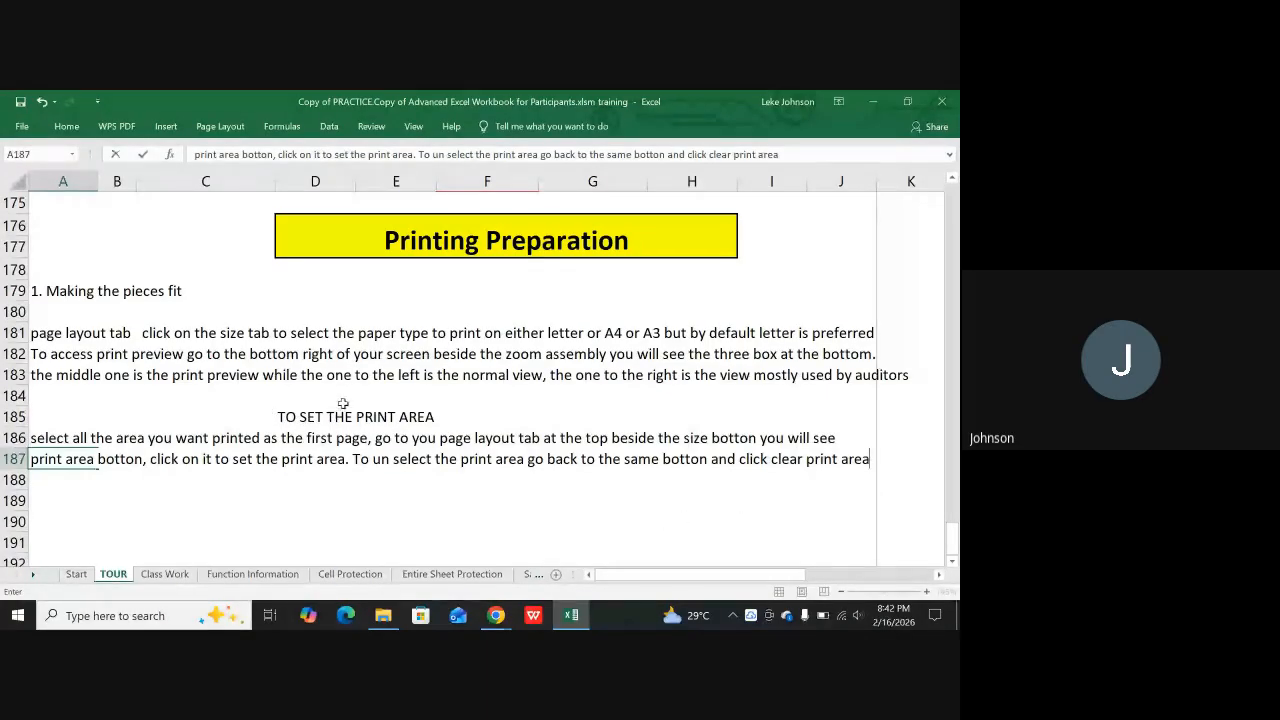
Enter the A187 note and start a heading in cell C188 with "TO MAKE YOUR VIEW LANDSCAPE or"
click(287, 488)
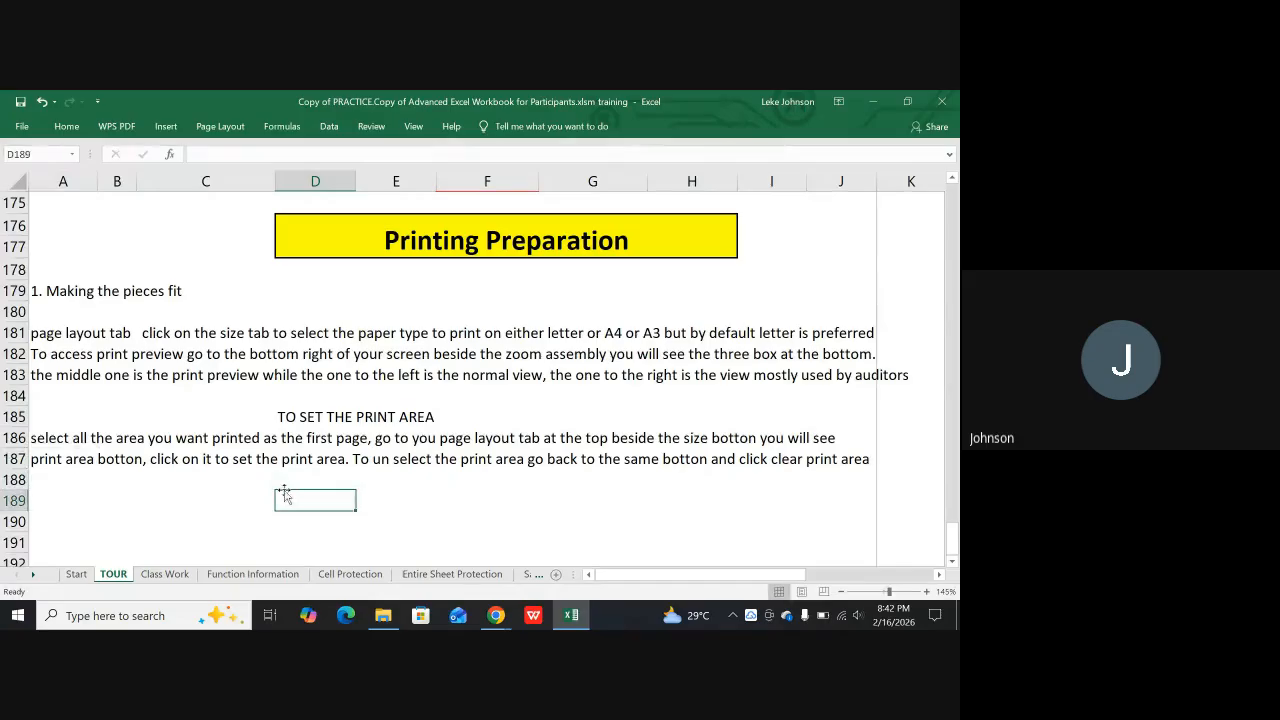
click(273, 480)
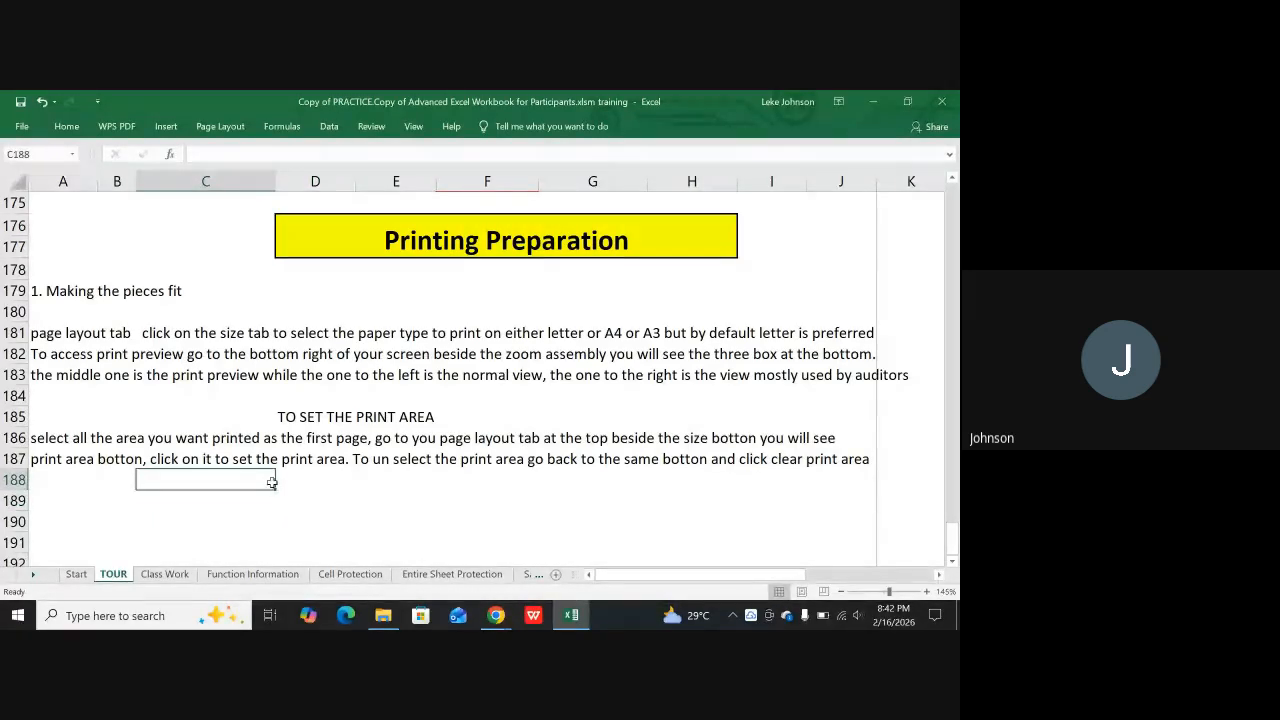
text(TO MAKE YOUR)
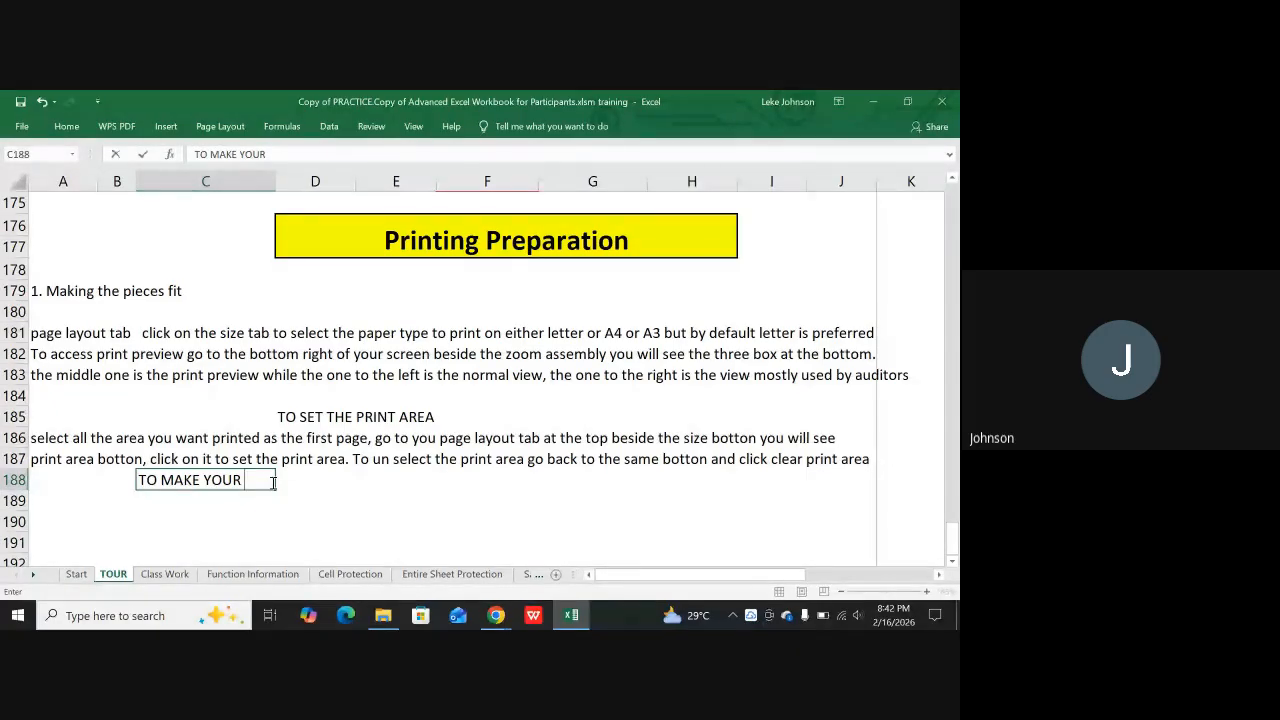
text(VIEW LAN)
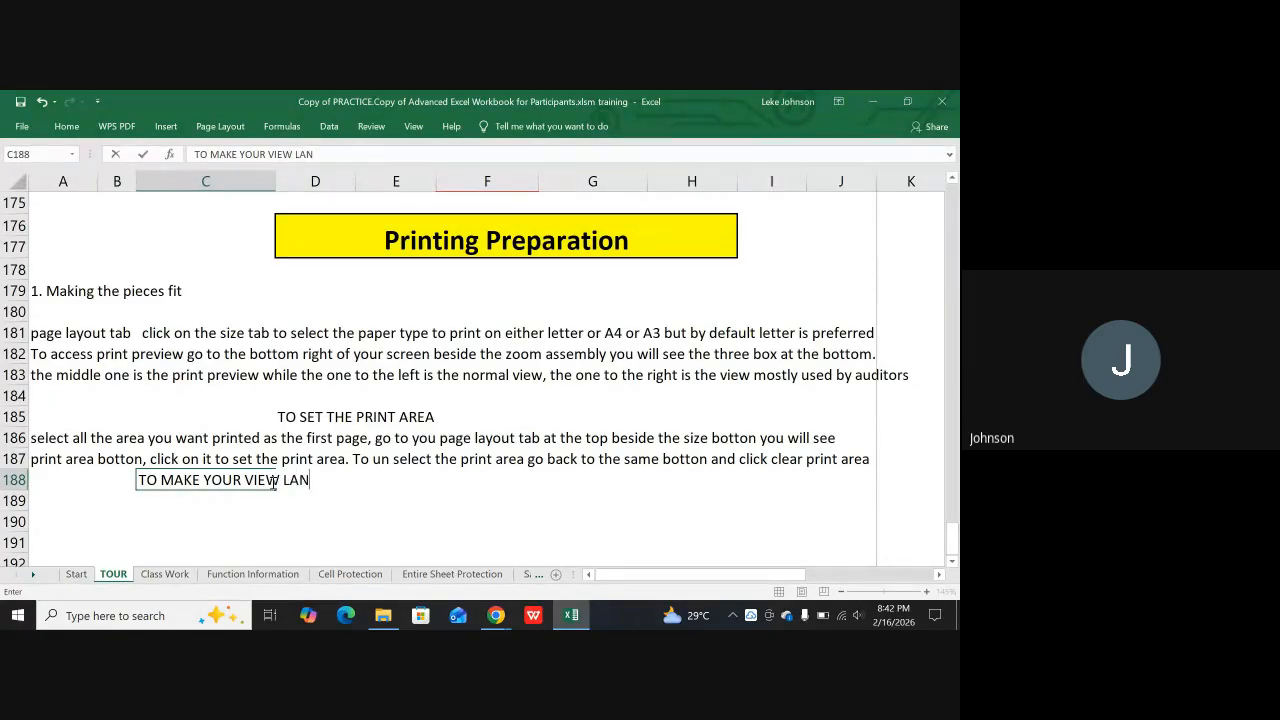
text(DSCAPE or P)
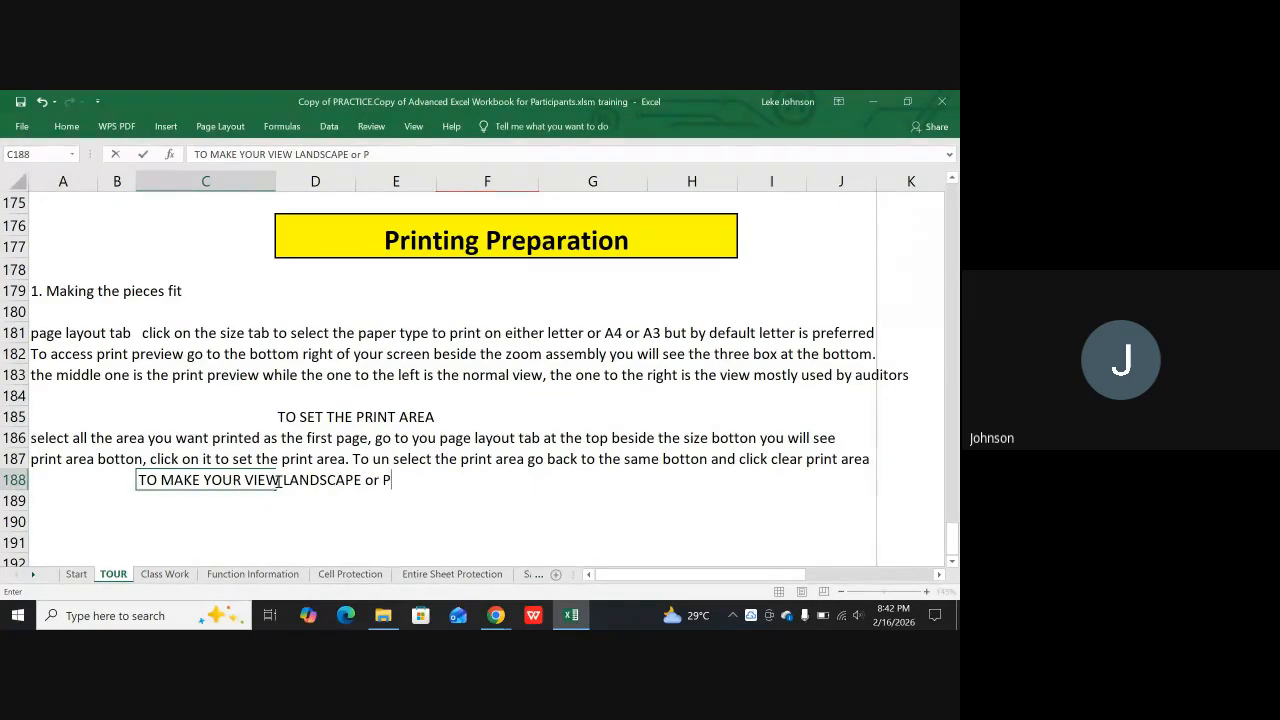
text(o)
Finish the C188 heading with the word "POTRAIT" and enter it
key(BackSpace)
text(ORTR)
key(BackSpace)
key(BackSpace)
key(BackSpace)
text(TRAIT)
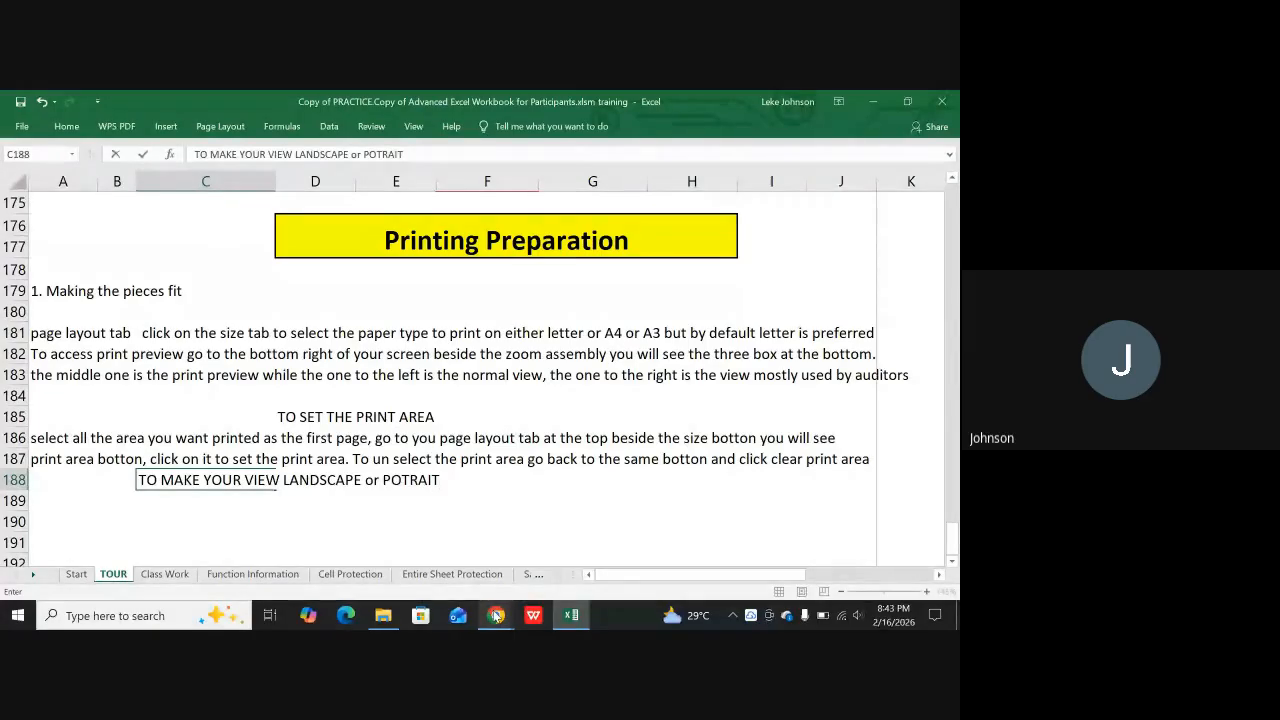
mouse_move(496, 616)
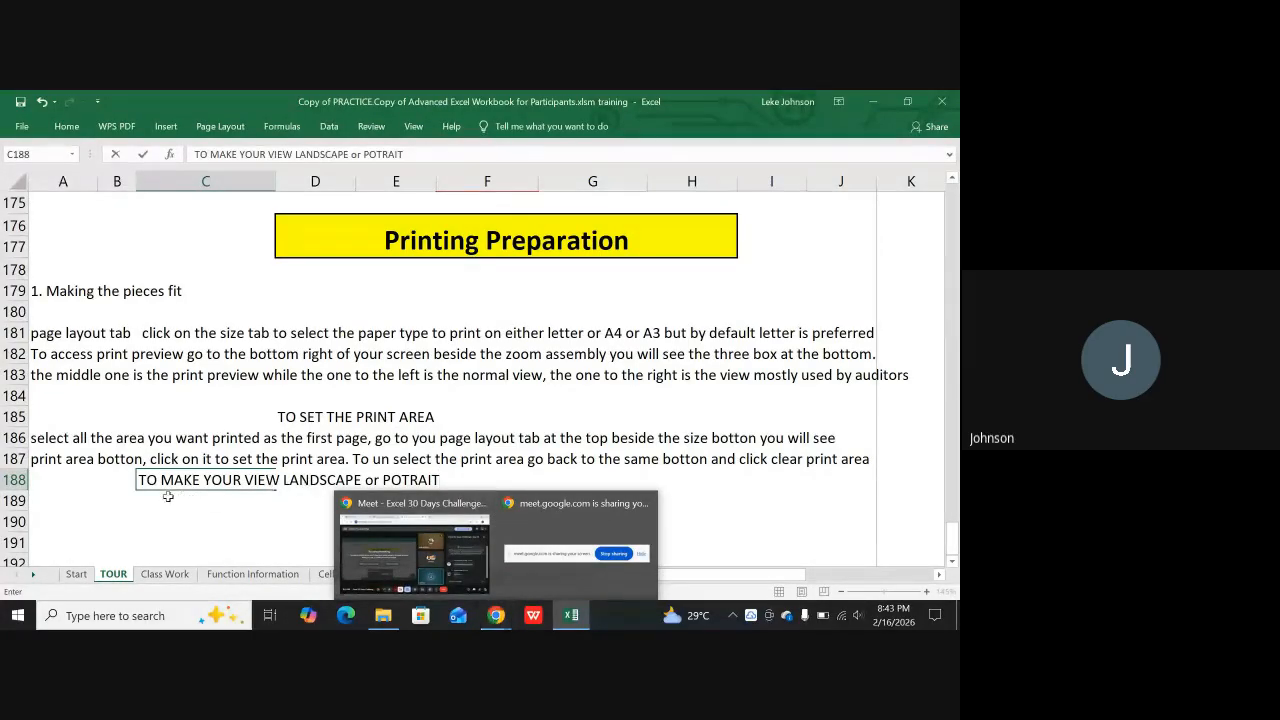
click(124, 495)
Check the page layout options and start a note in cell A189 with "Go to the Page layout tab, see"
click(58, 505)
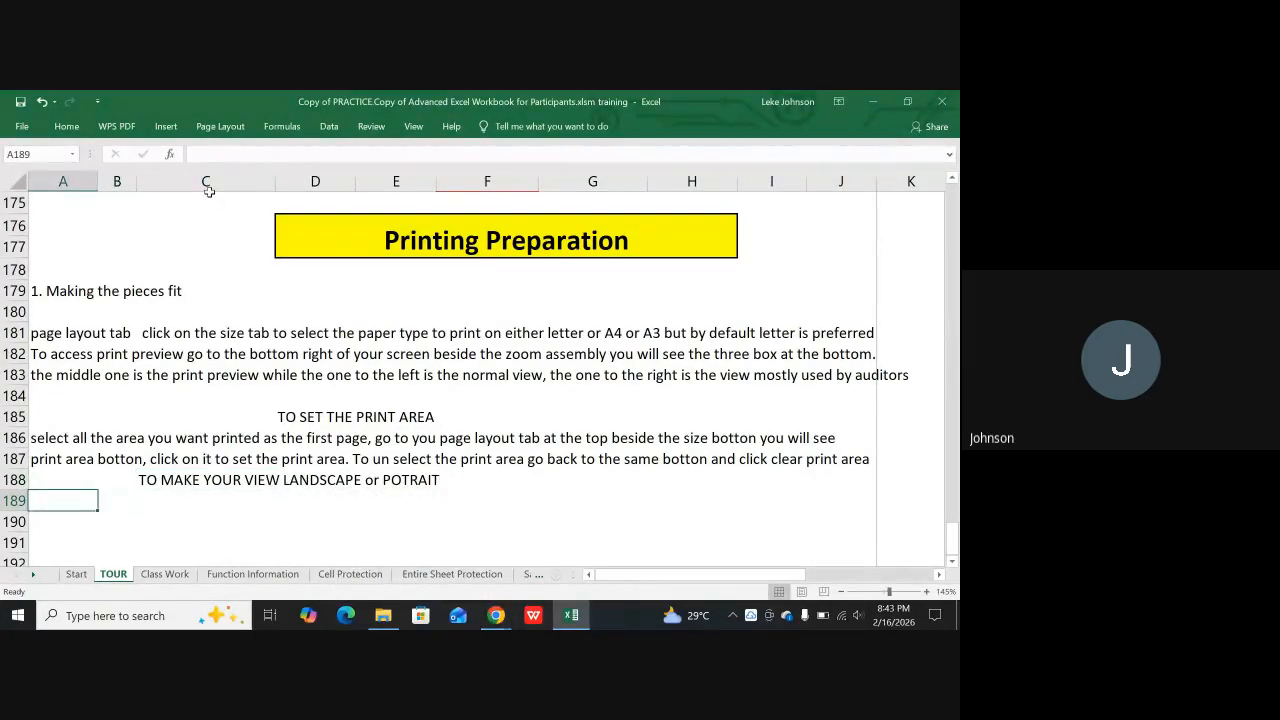
click(220, 126)
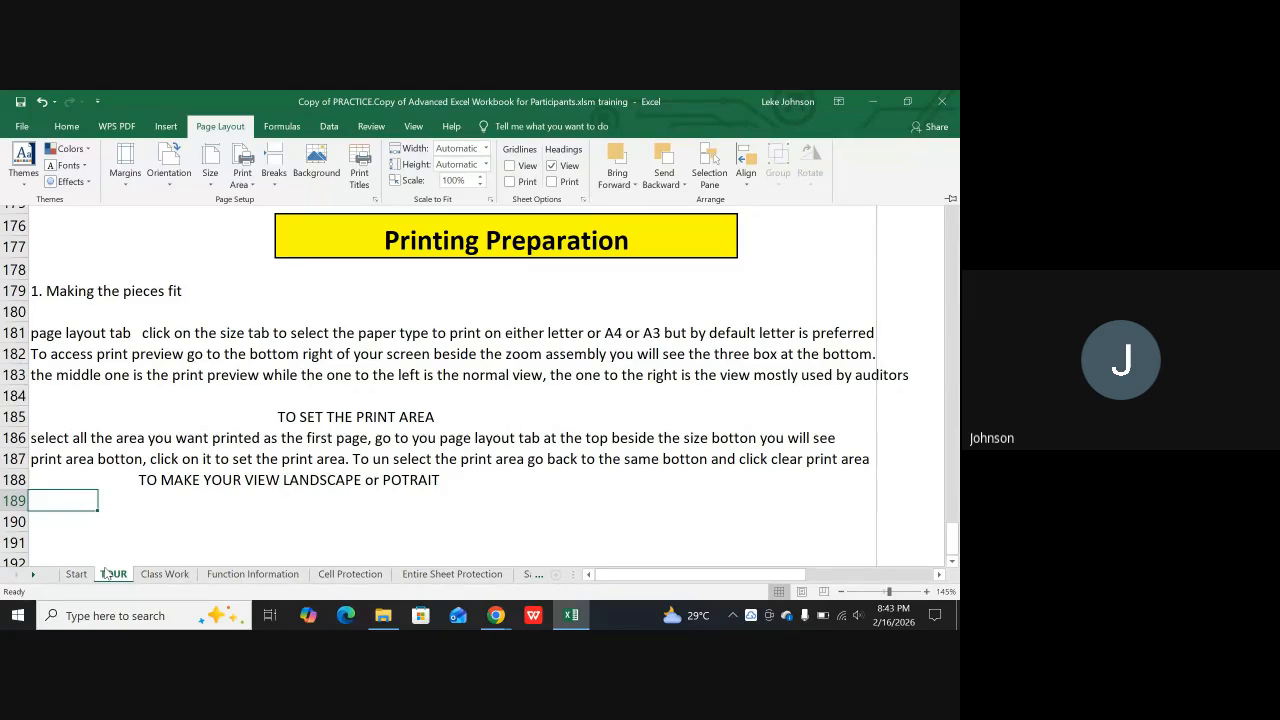
text(Go t)
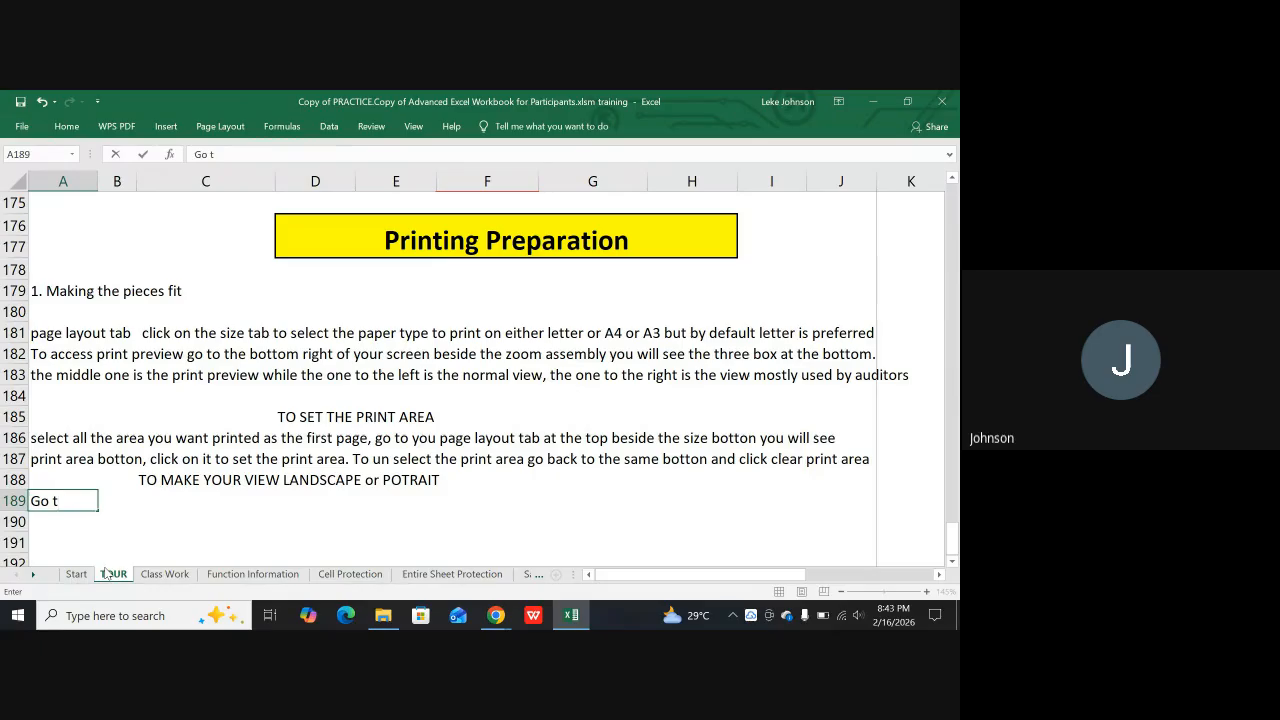
text(io the Page layout tab,)
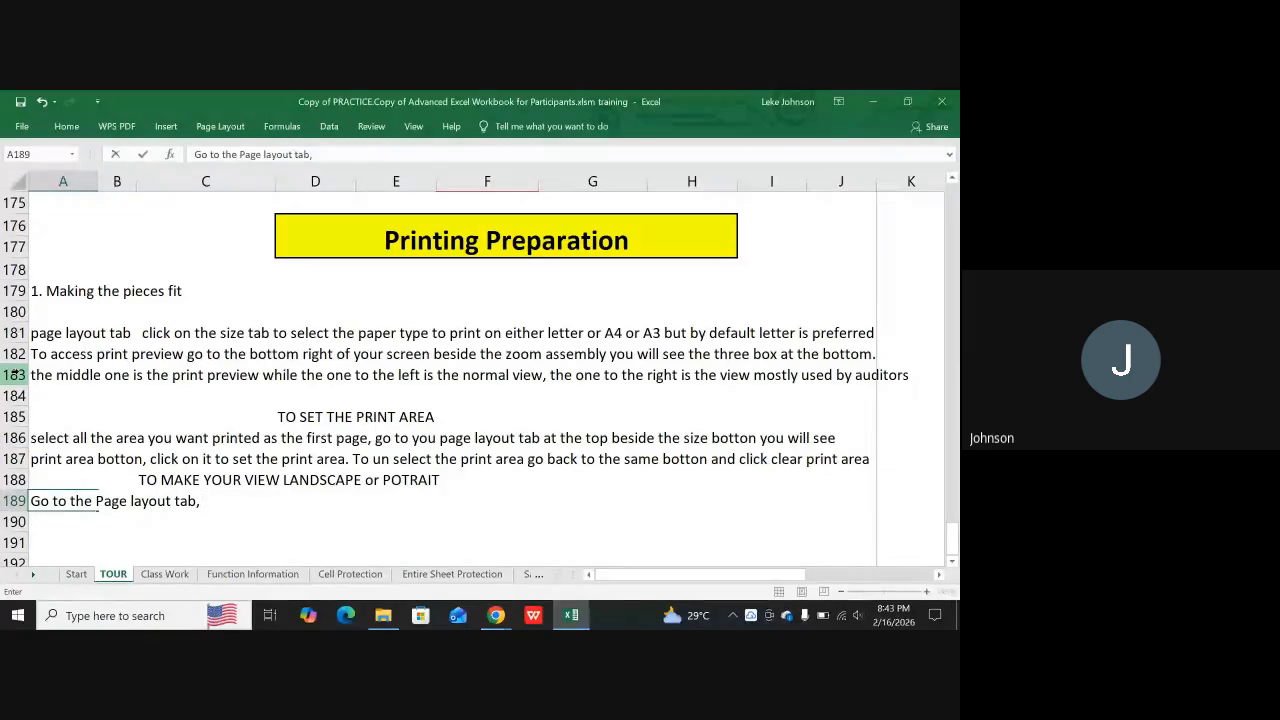
text( se)
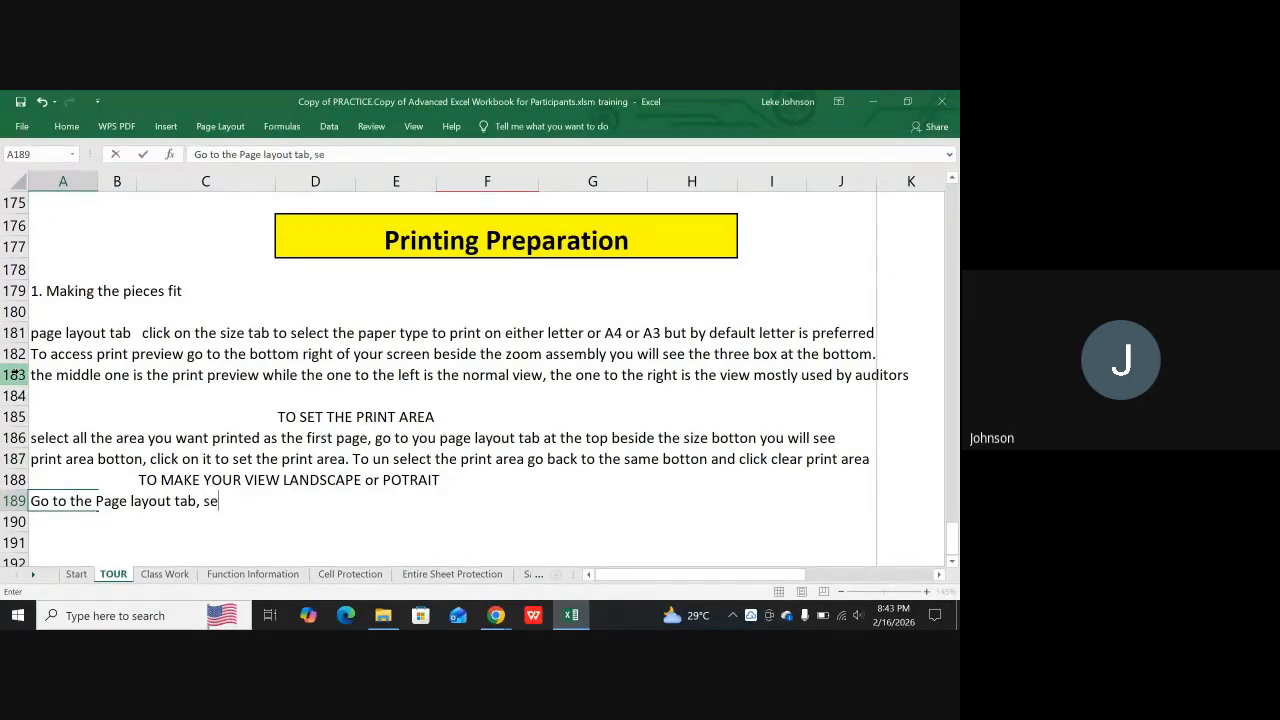
text(e Orientation and from there you can)
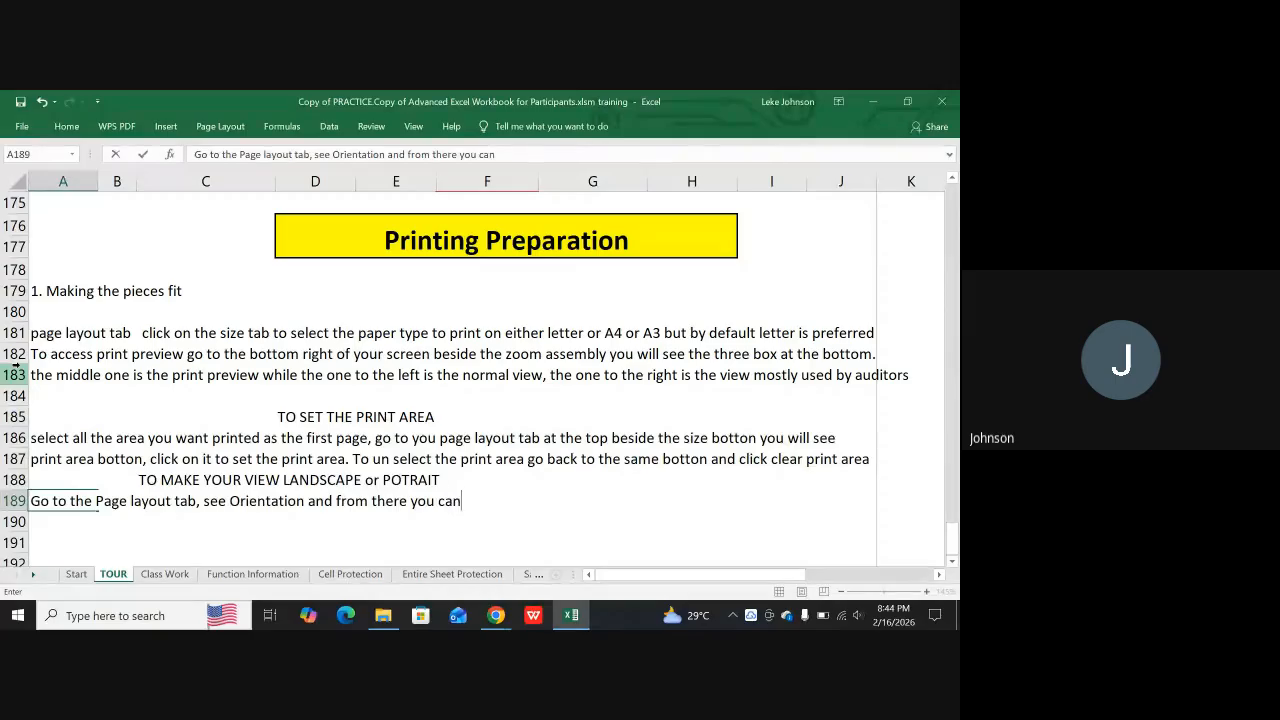
text( euth)
Continue the A189 note with "Orientation and from there you can either make"
key(BackSpace)
key(BackSpace)
key(BackSpace)
text(ither make )
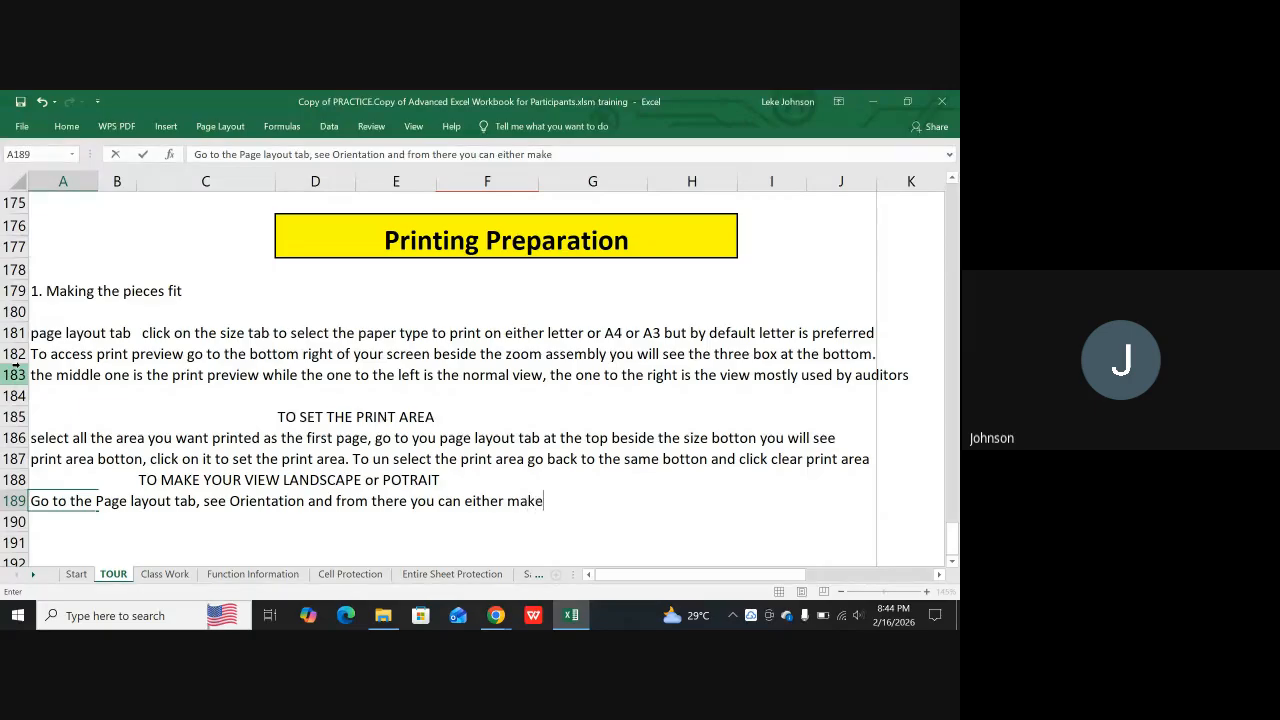
text(your view land s)
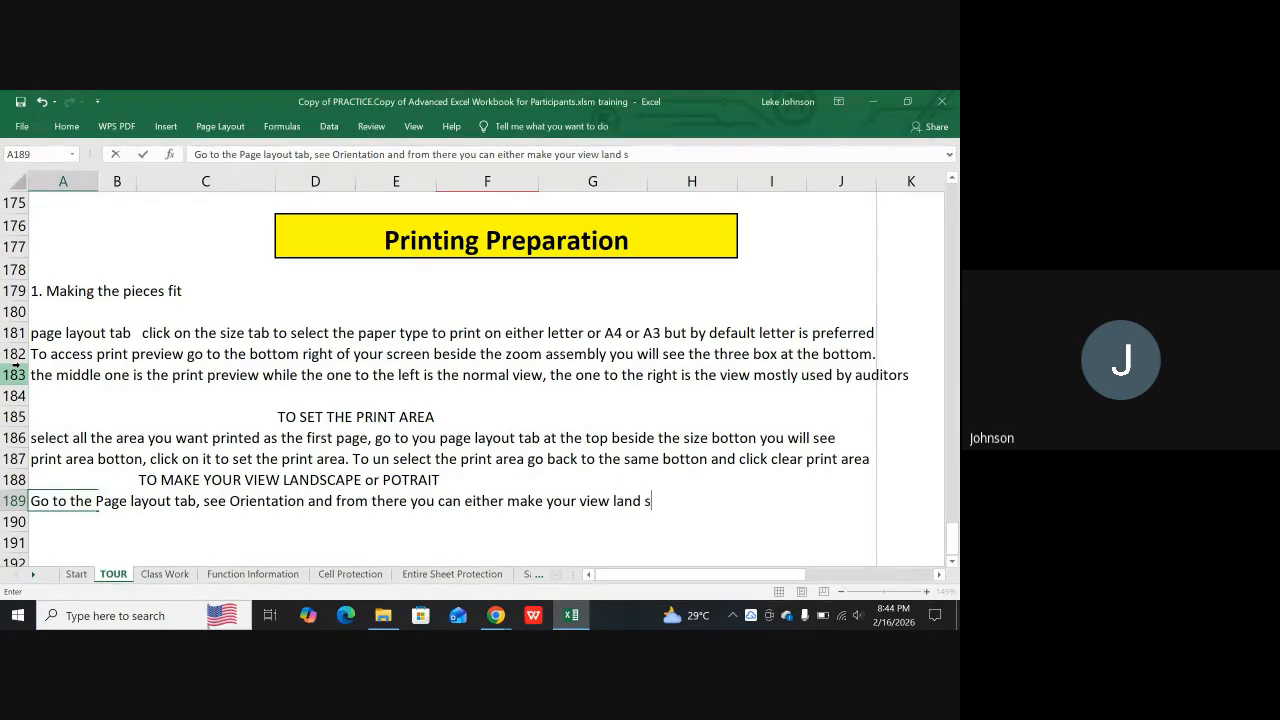
text(cape or potraite)
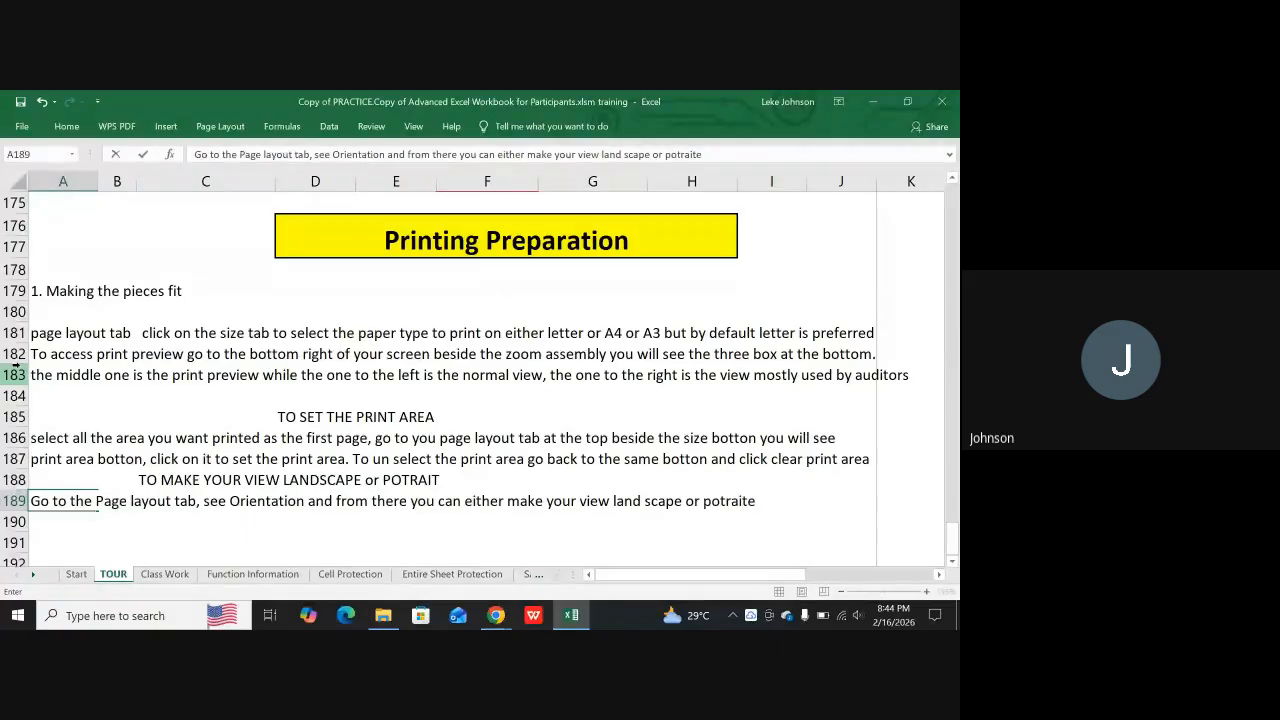
Finish the A189 note with "your view land scape or potraite" and enter it
right_click(15, 372)
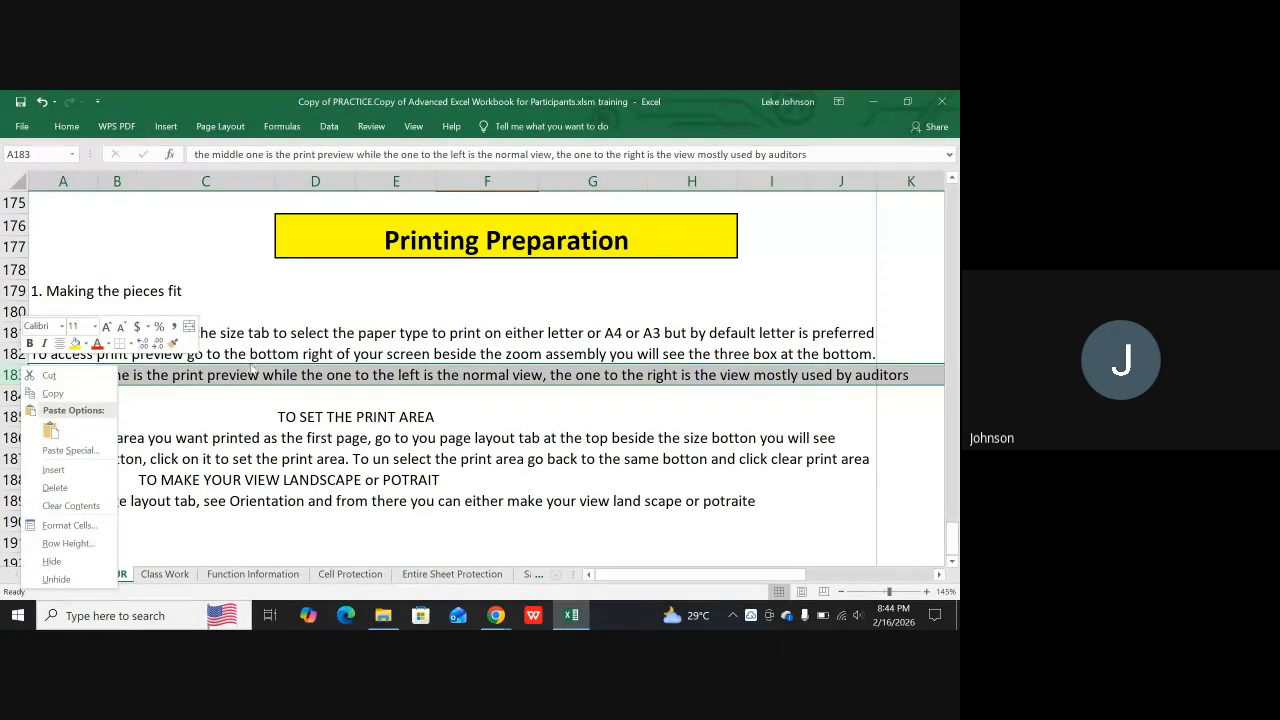
key(Escape)
Fill the print area heading in row 185 and the landscape or portrait heading in row 188 with yellow
drag(284, 415, 415, 423)
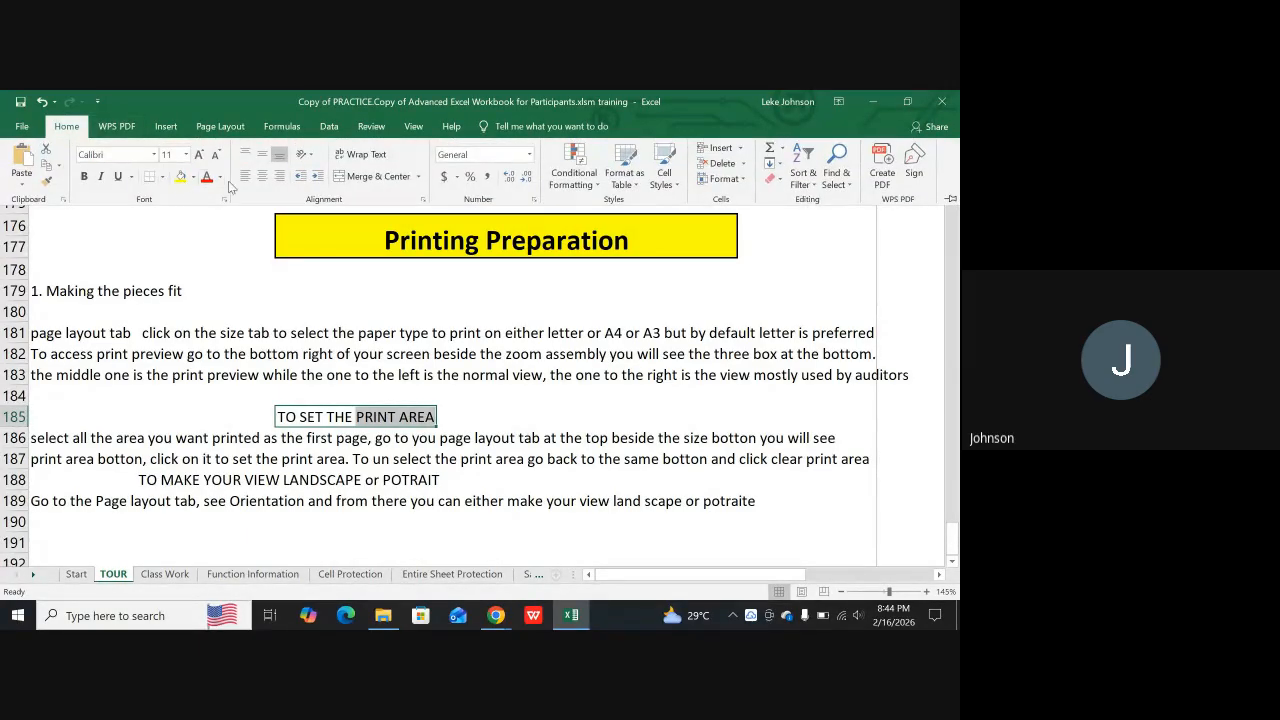
click(180, 177)
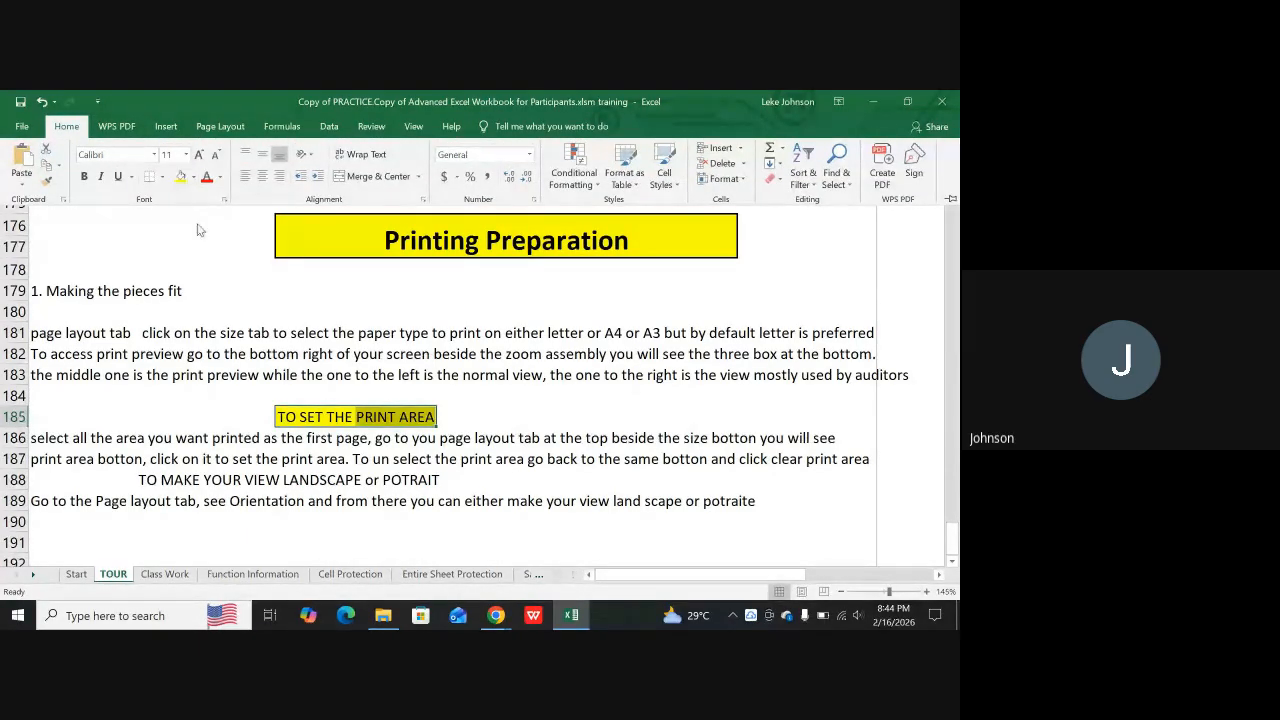
scroll(143, 416, down, 1)
drag(143, 416, 418, 410)
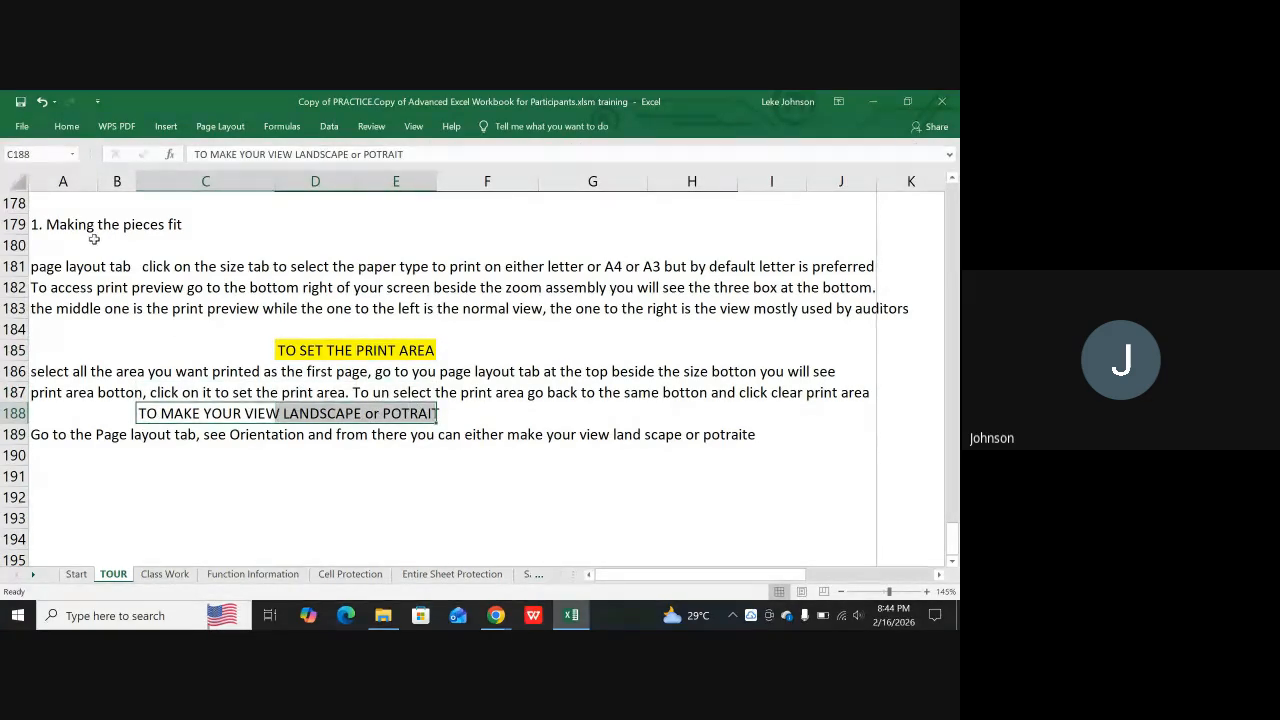
click(66, 126)
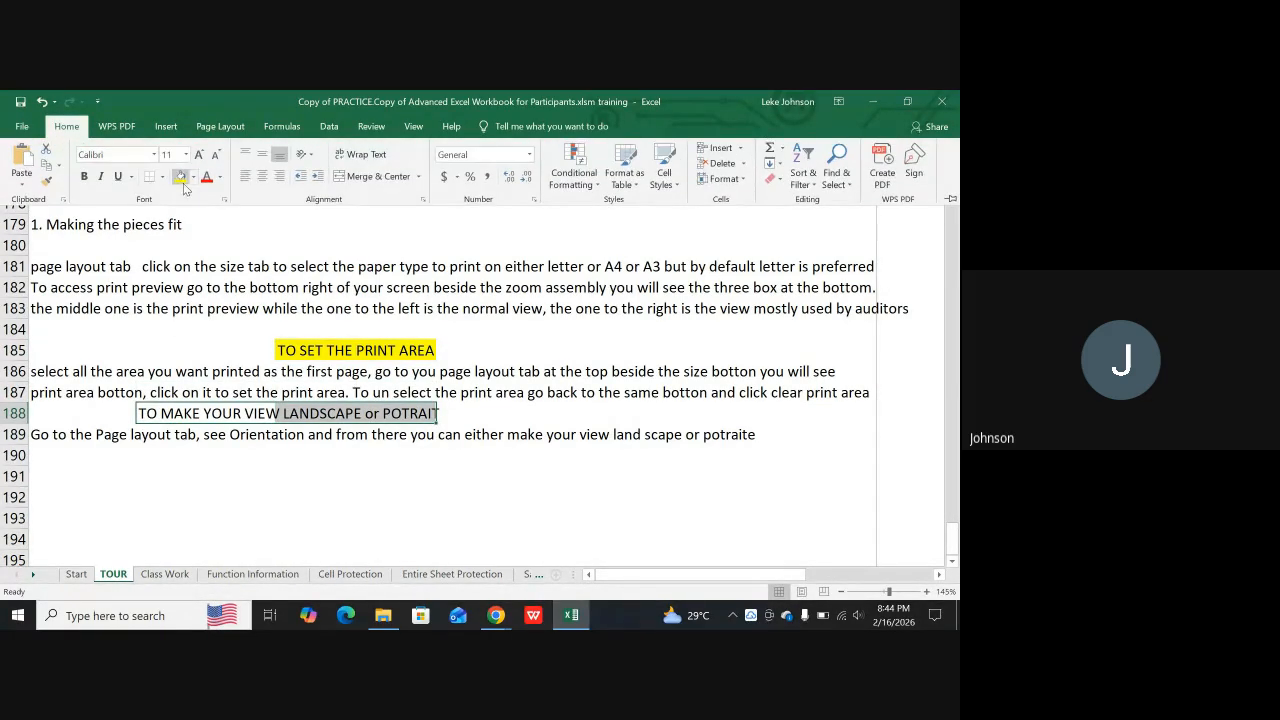
click(182, 177)
Start a new heading in cell C191 with "TO MAKE WHAT YOU WANT TO PRINT"
scroll(226, 349, down, 2)
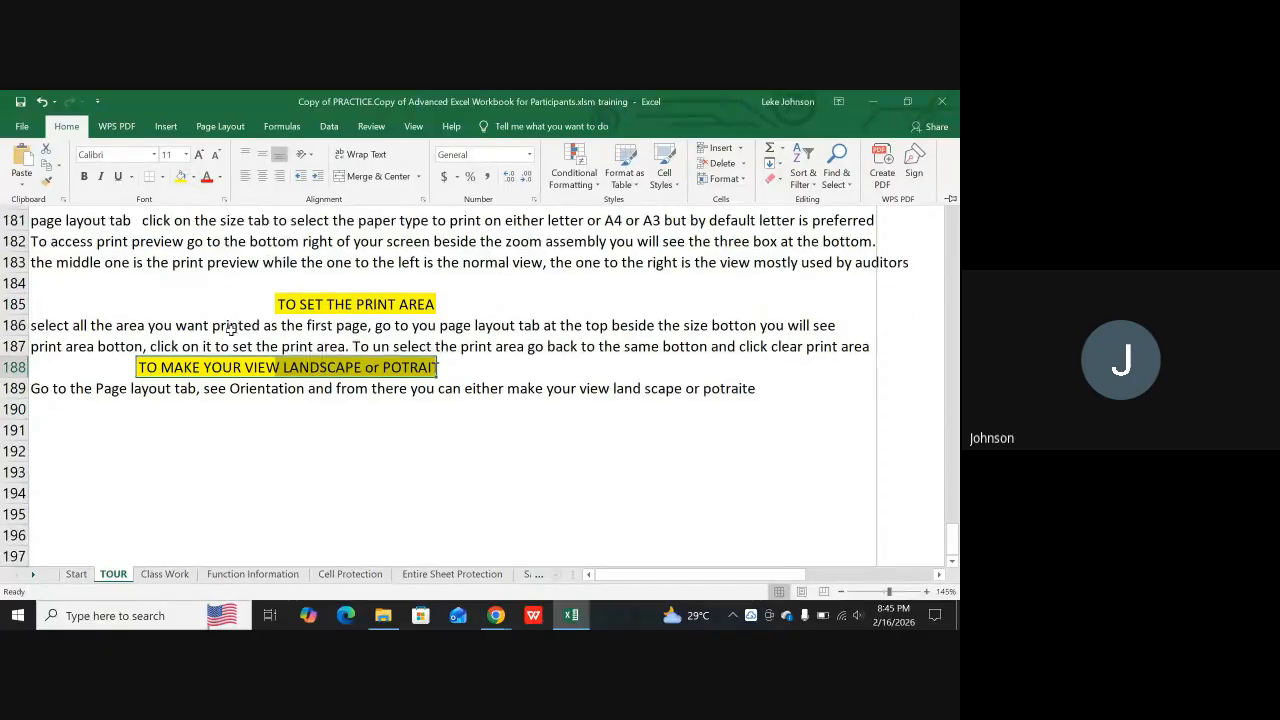
click(226, 349)
text(TO MAKE WHAT YOU BWANT)
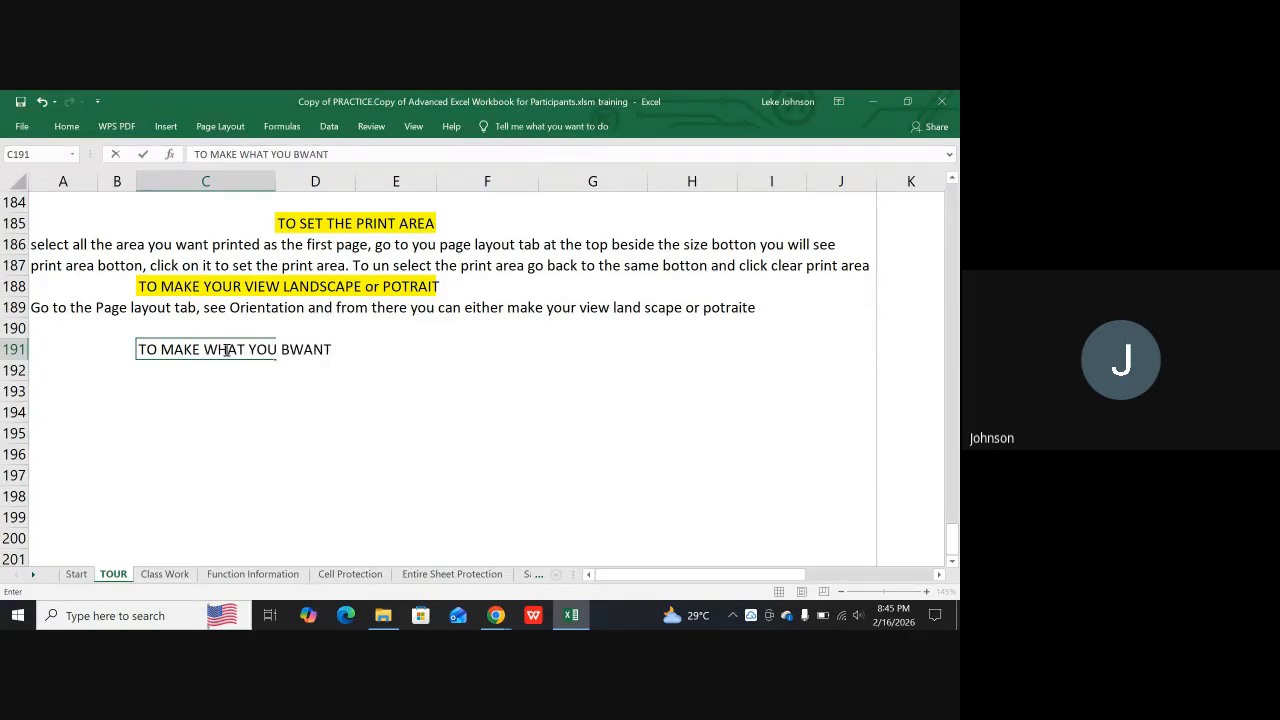
key(BackSpace)
key(BackSpace)
key(BackSpace)
key(BackSpace)
key(BackSpace)
text(WANT TO PRIN)
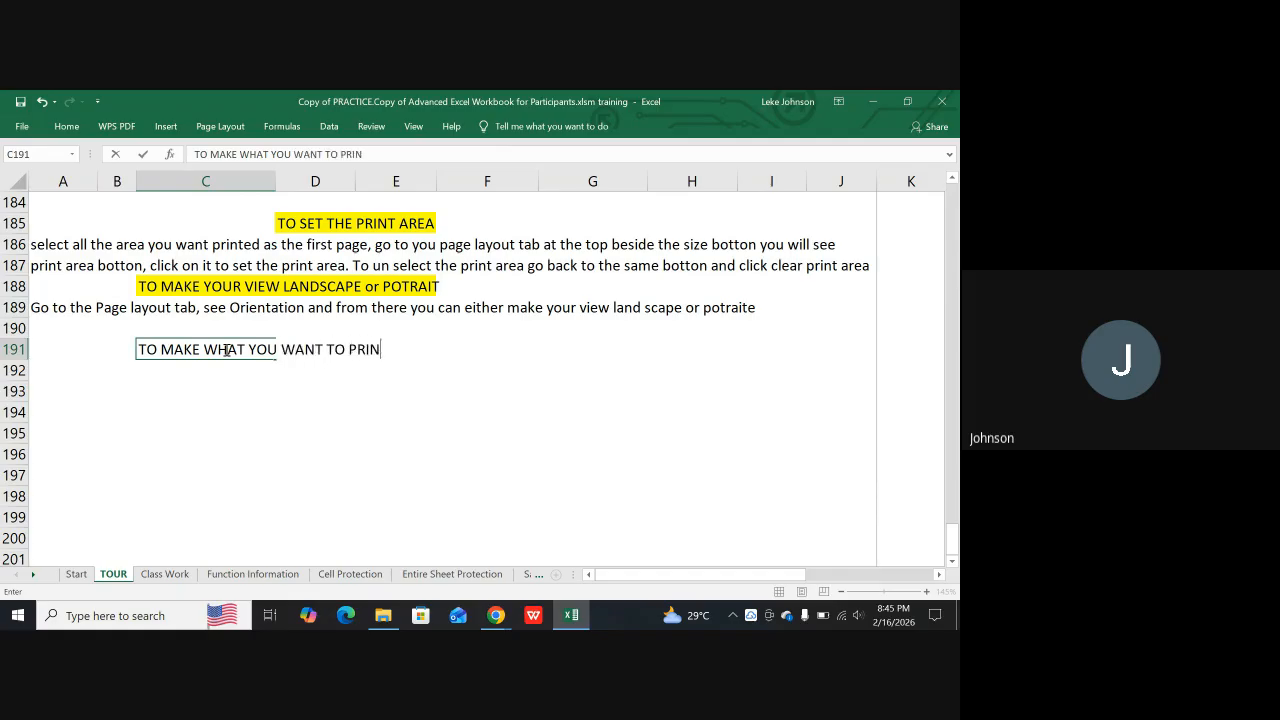
text(T CENTERLY)
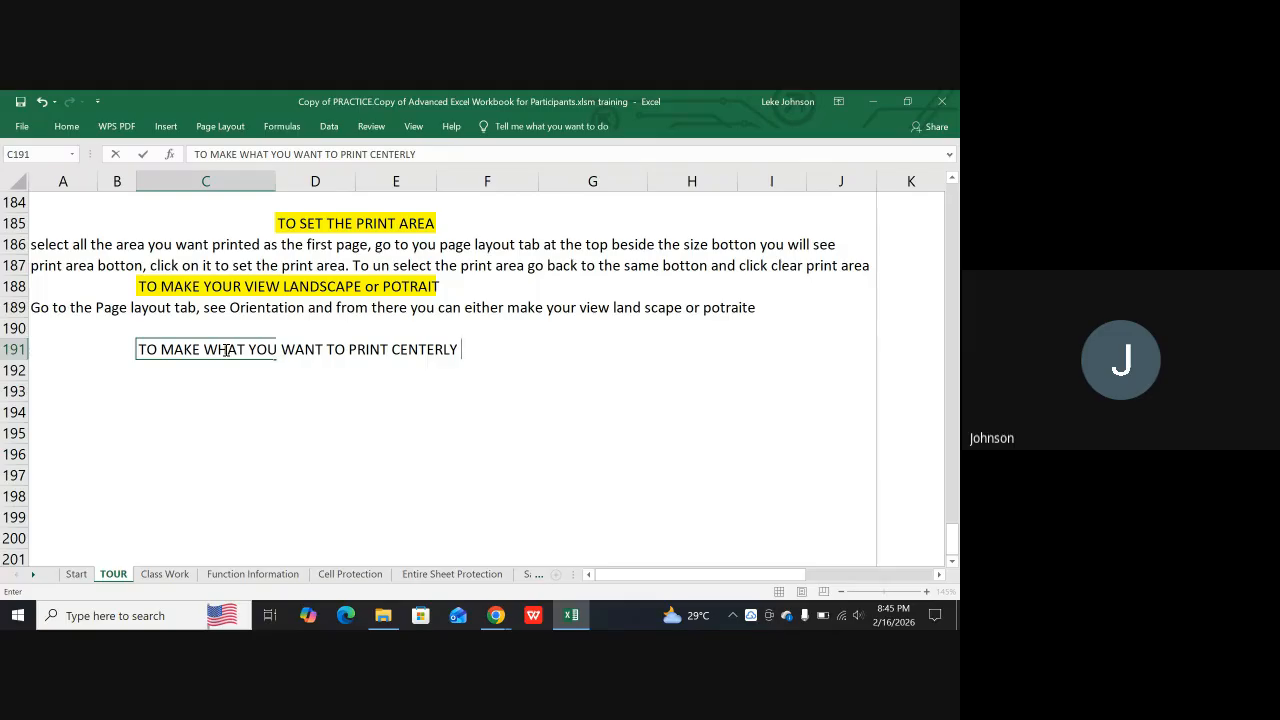
Continue the C191 heading with "CENTERED HORIZONTALLY"
key(BackSpace)
key(BackSpace)
text(e)
key(BackSpace)
text(ED)
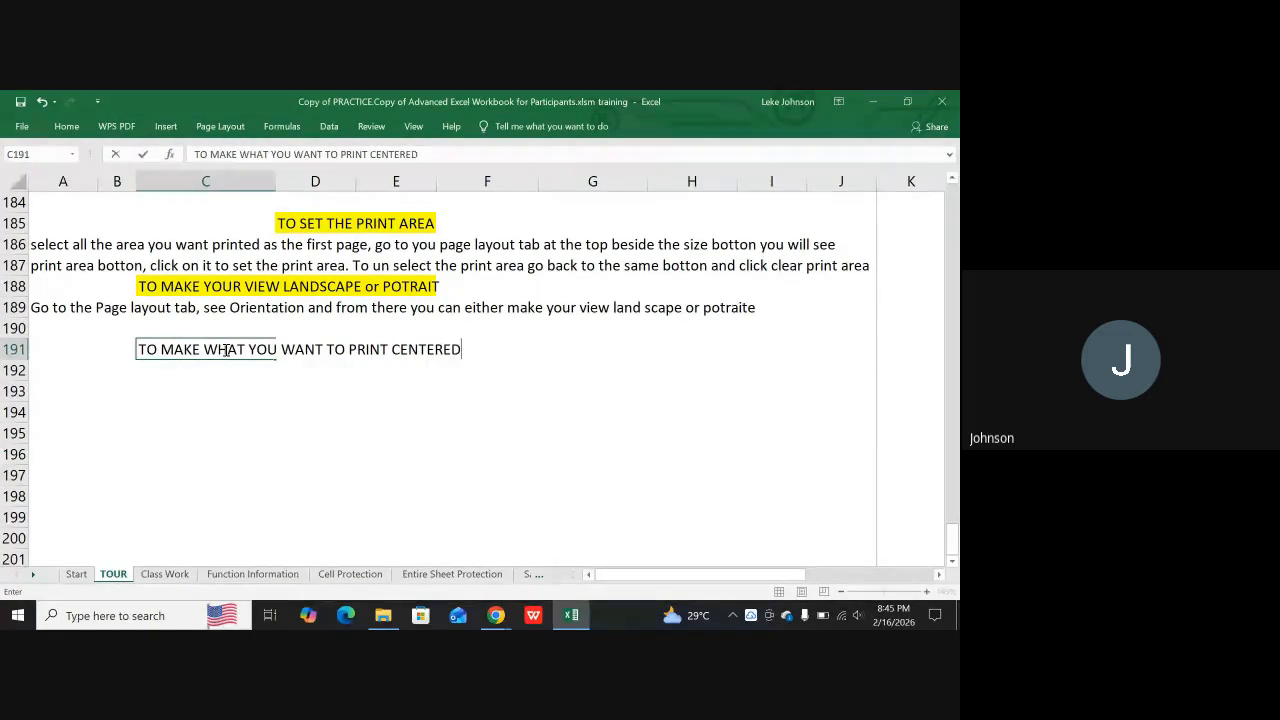
text( HORIZO)
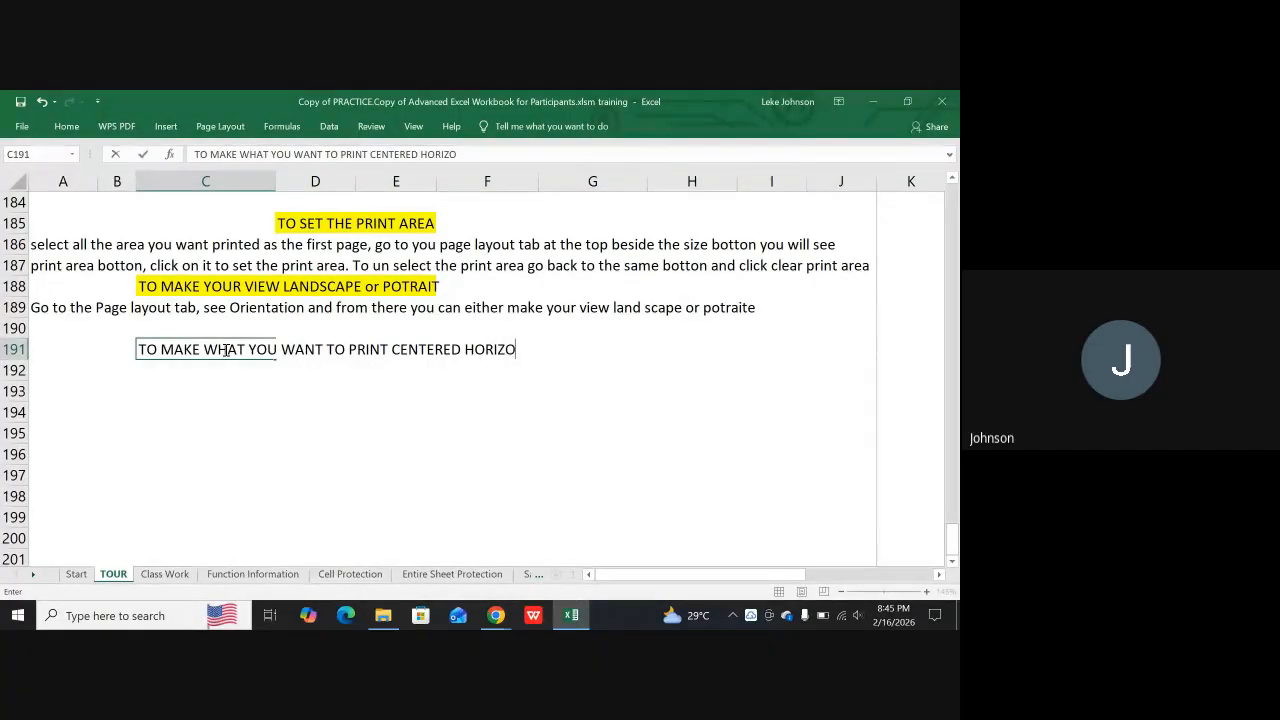
text(NTALLY )
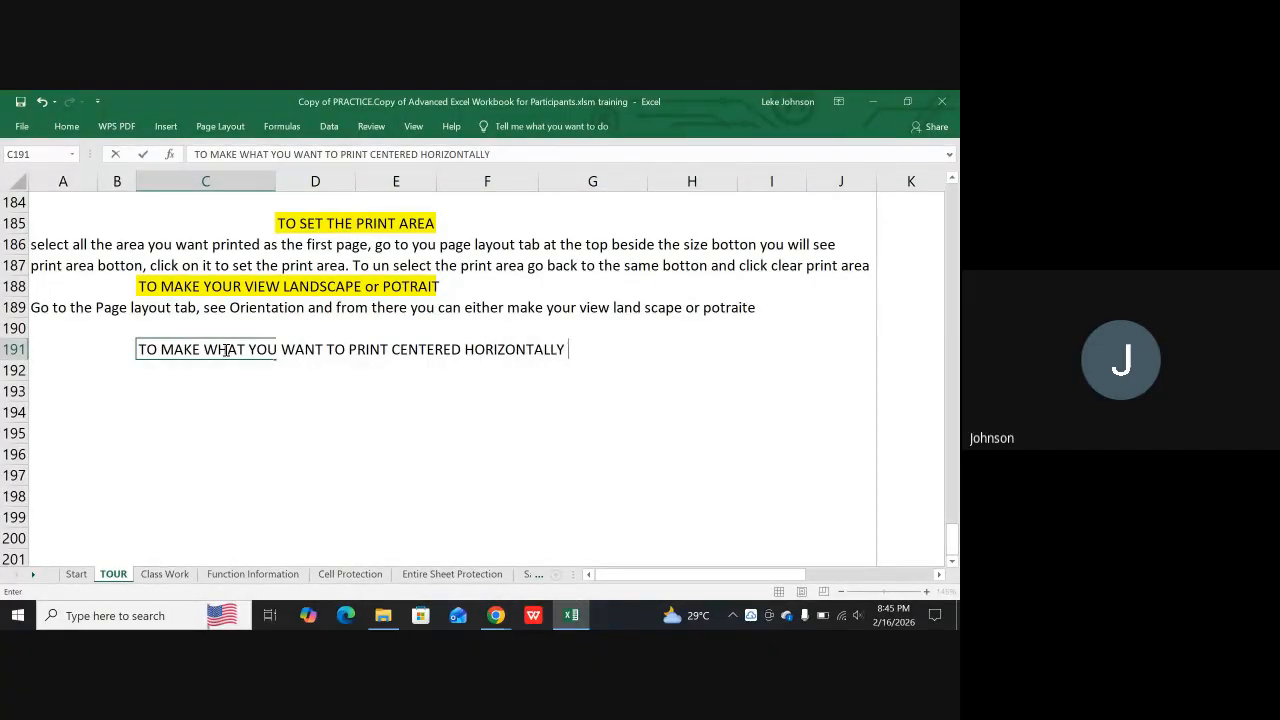
text(OR VERTICALLY)
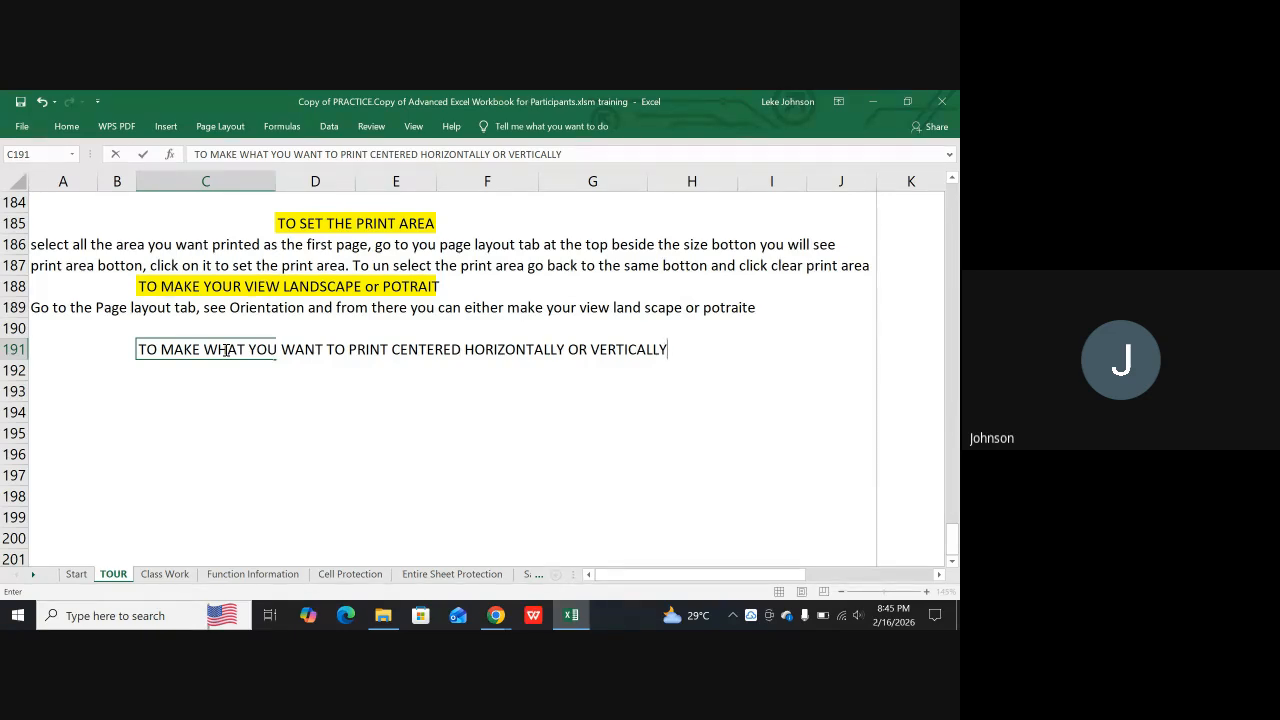
Finish the C191 heading with "OR VERTICALLY" and look over the page layout options
click(220, 127)
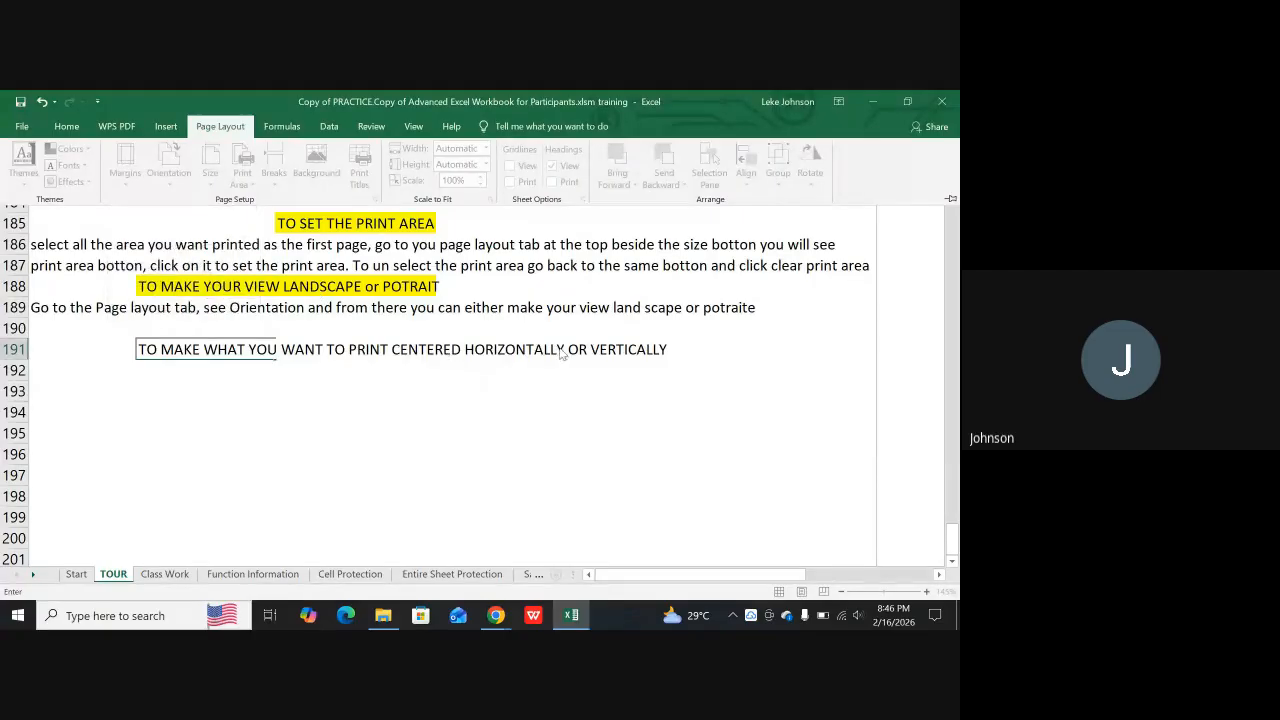
click(676, 353)
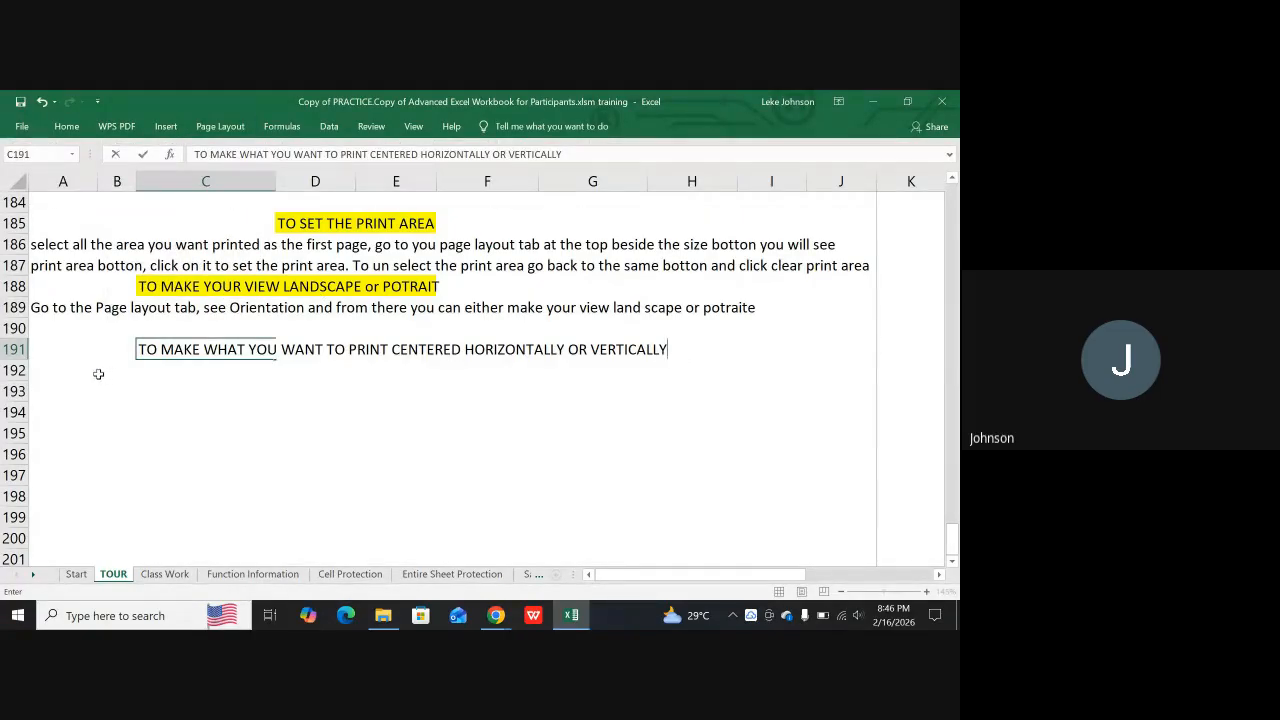
Start an instruction in cell A192 below the centering heading with "Go to the Page Layout"
click(65, 377)
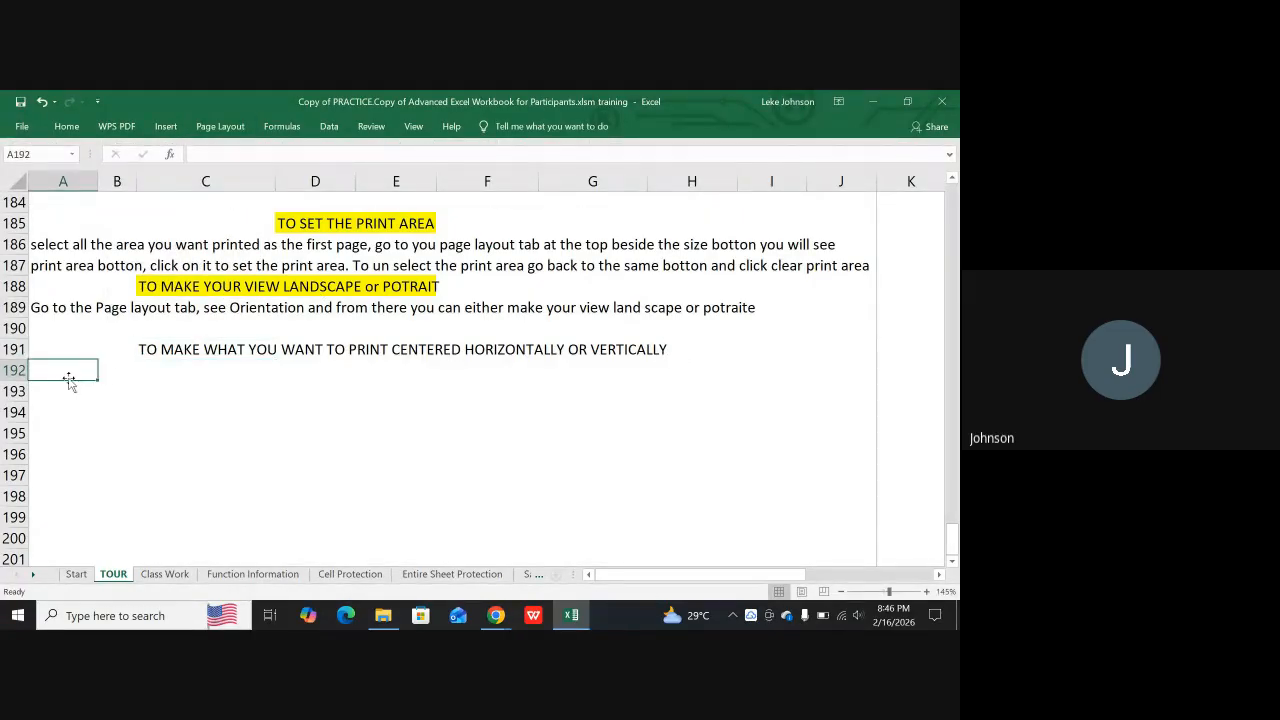
text(G)
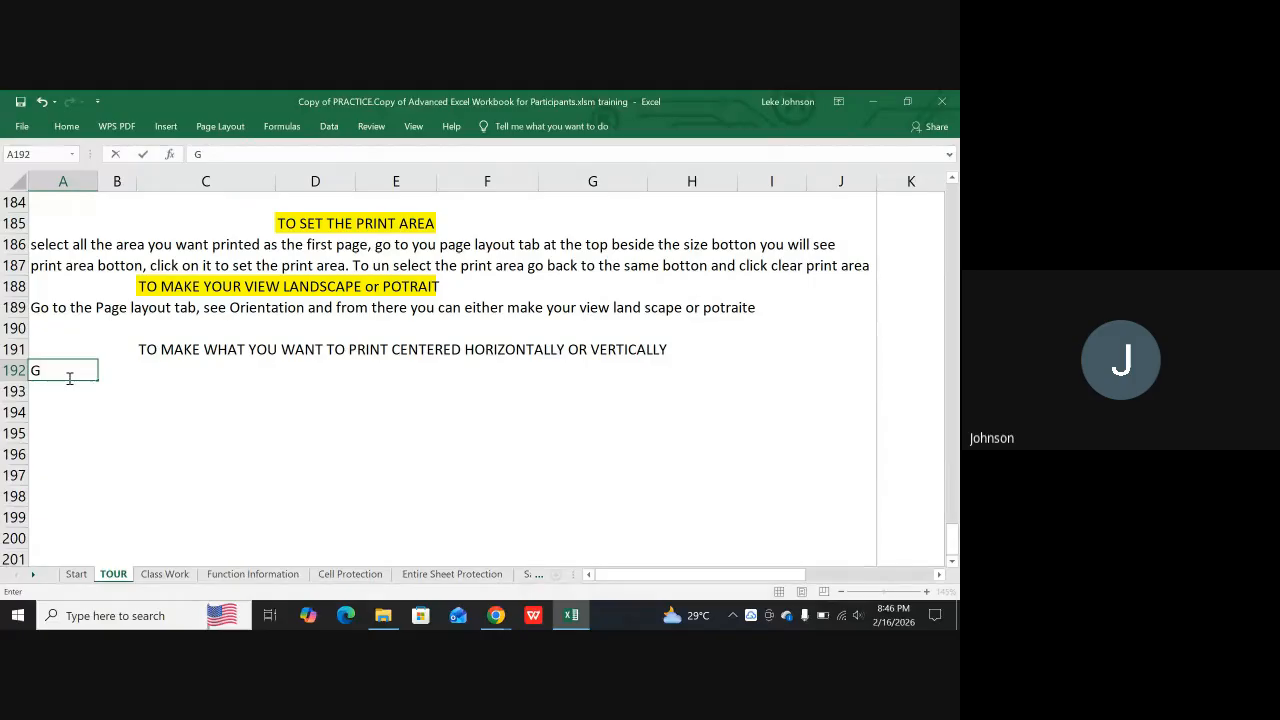
text(o)
text(to the Page Layout)
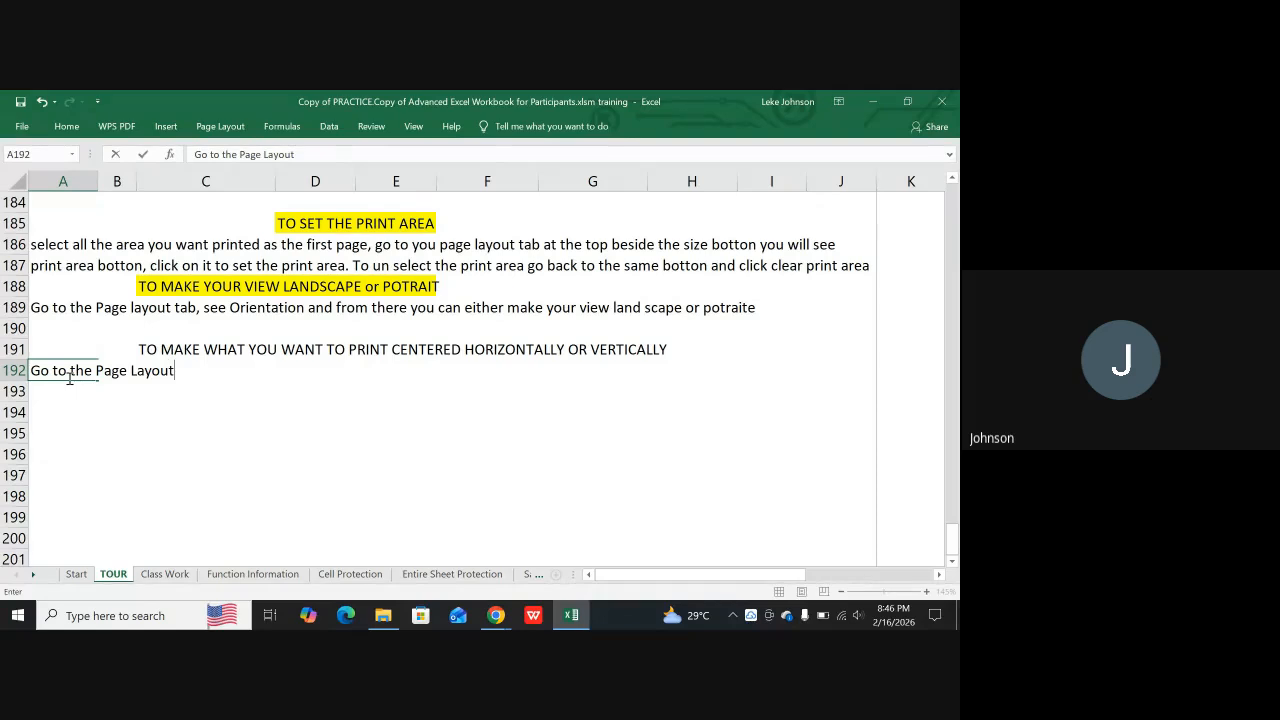
text(, Then)
Continue the A192 instruction with ", Then Click on Margin, then you see where it says"
key(BackSpace)
text(Cl)
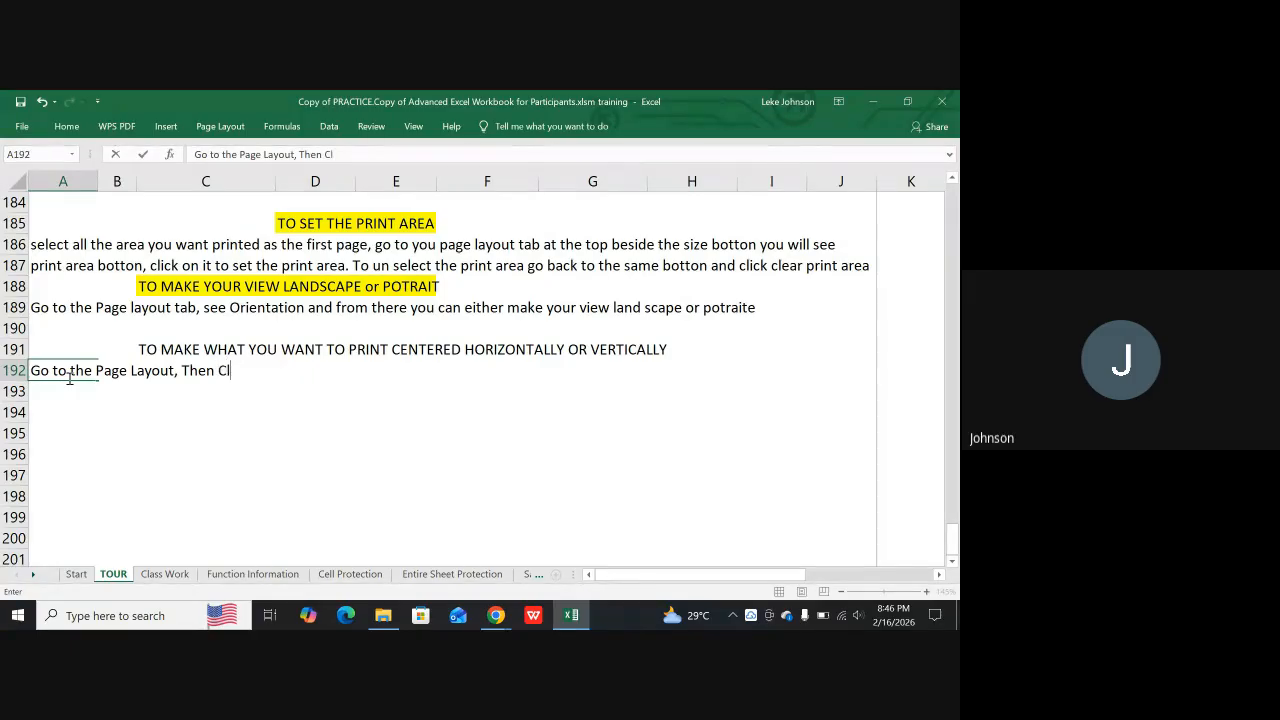
text(ick on Margin)
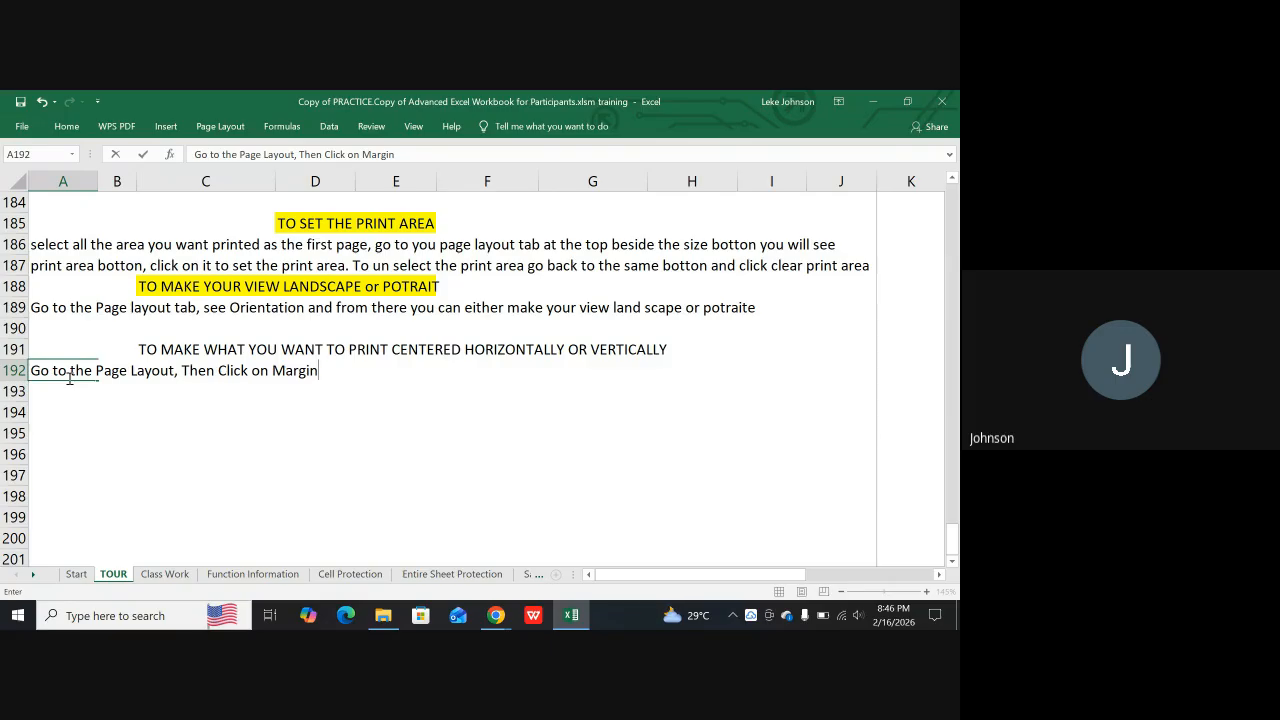
text(, then you see where it says)
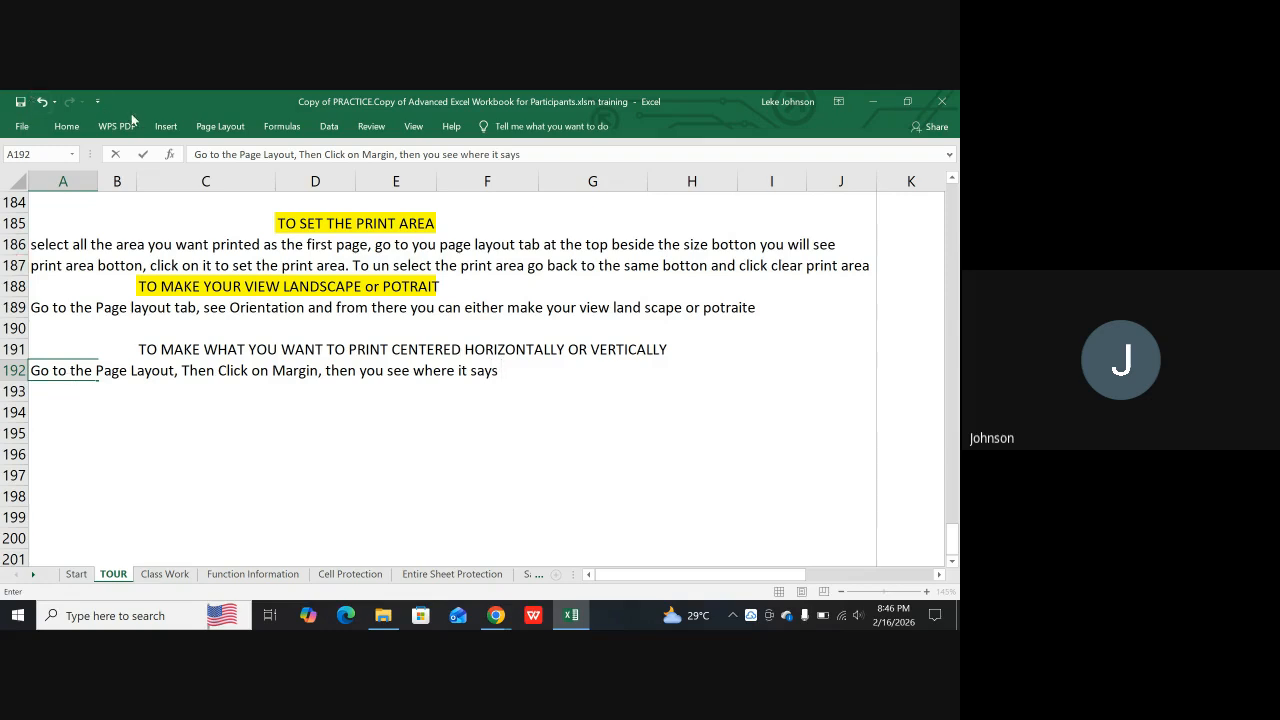
key(Return)
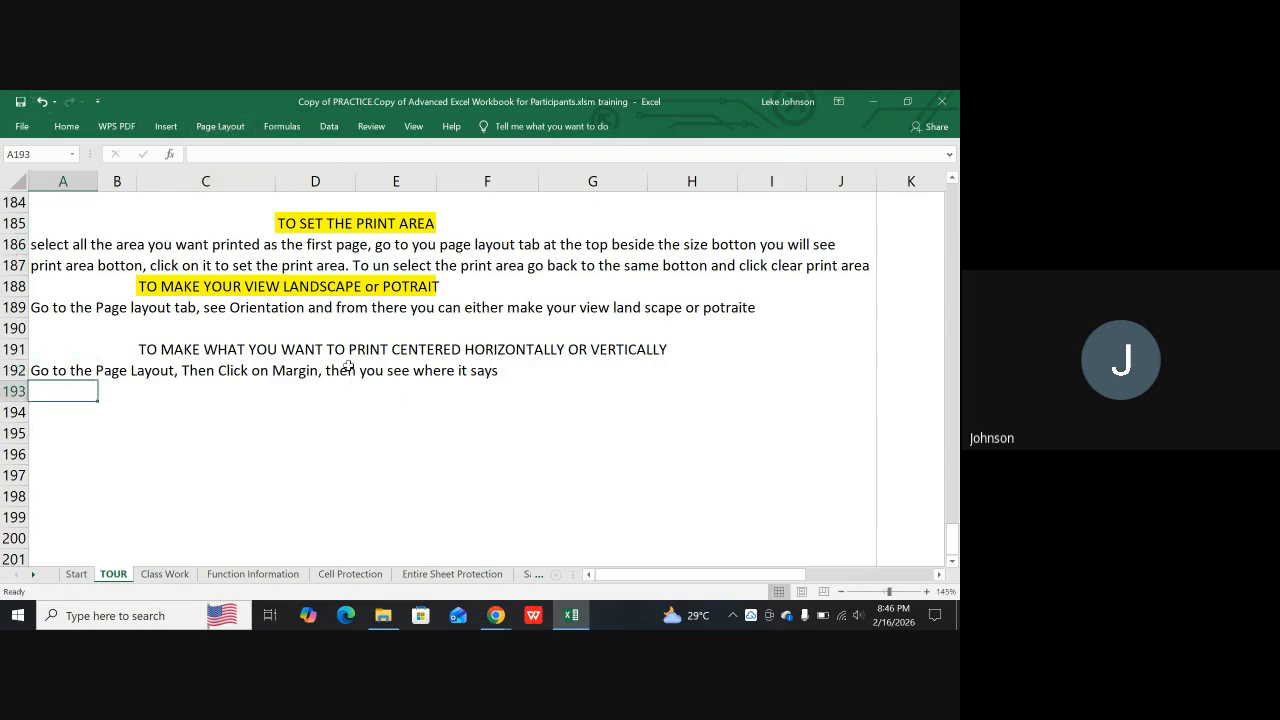
Check the name of the custom option among the margin choices and append "Custom Margins" to the A192 instruction
click(222, 127)
click(127, 175)
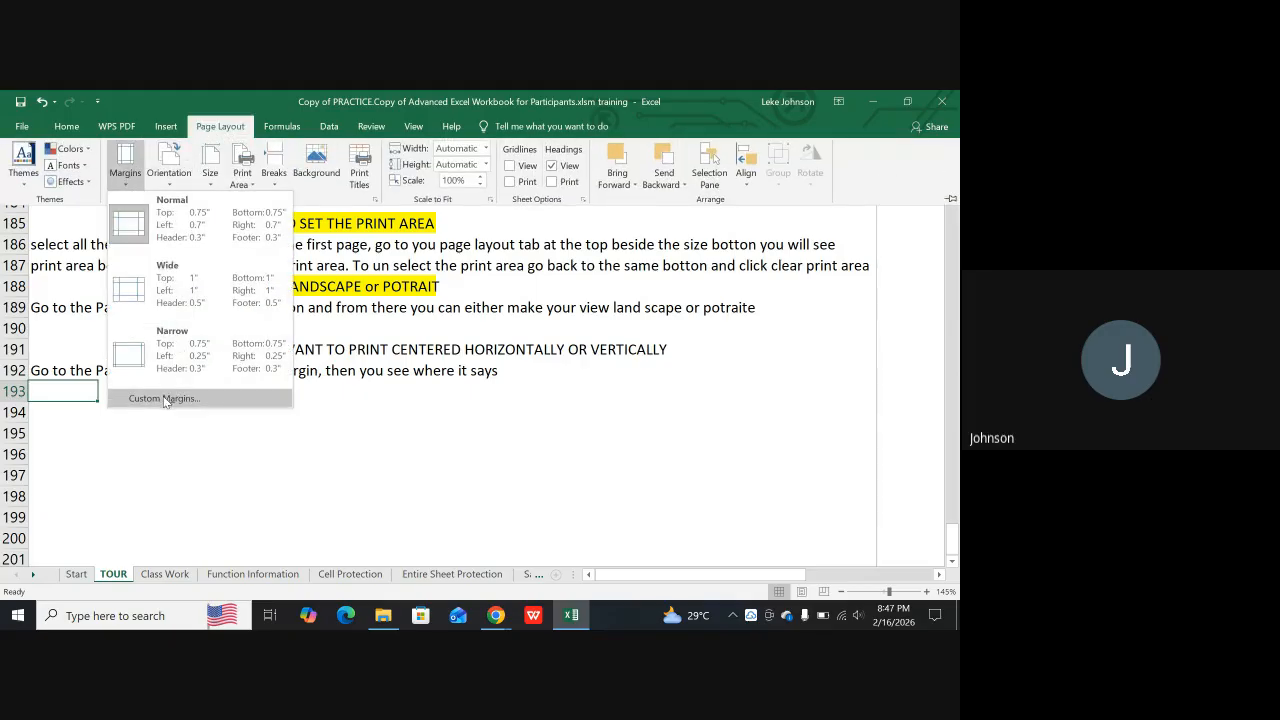
click(406, 410)
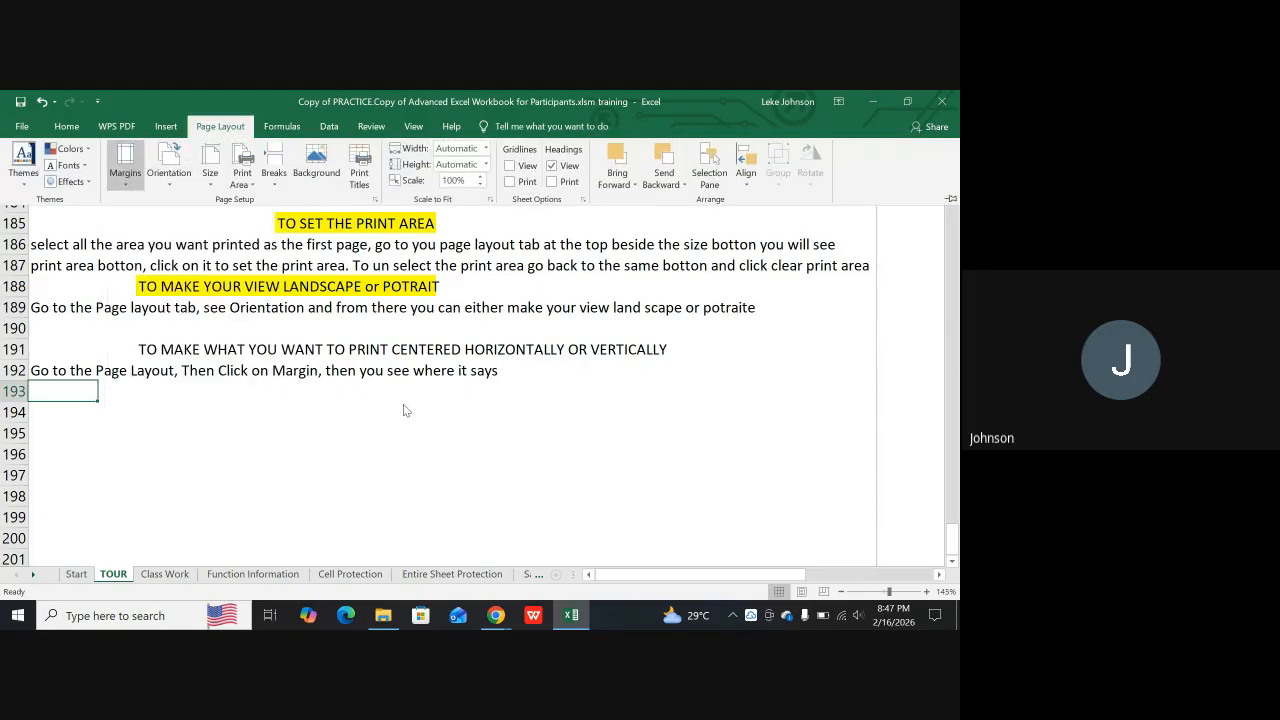
click(507, 370)
click(507, 370)
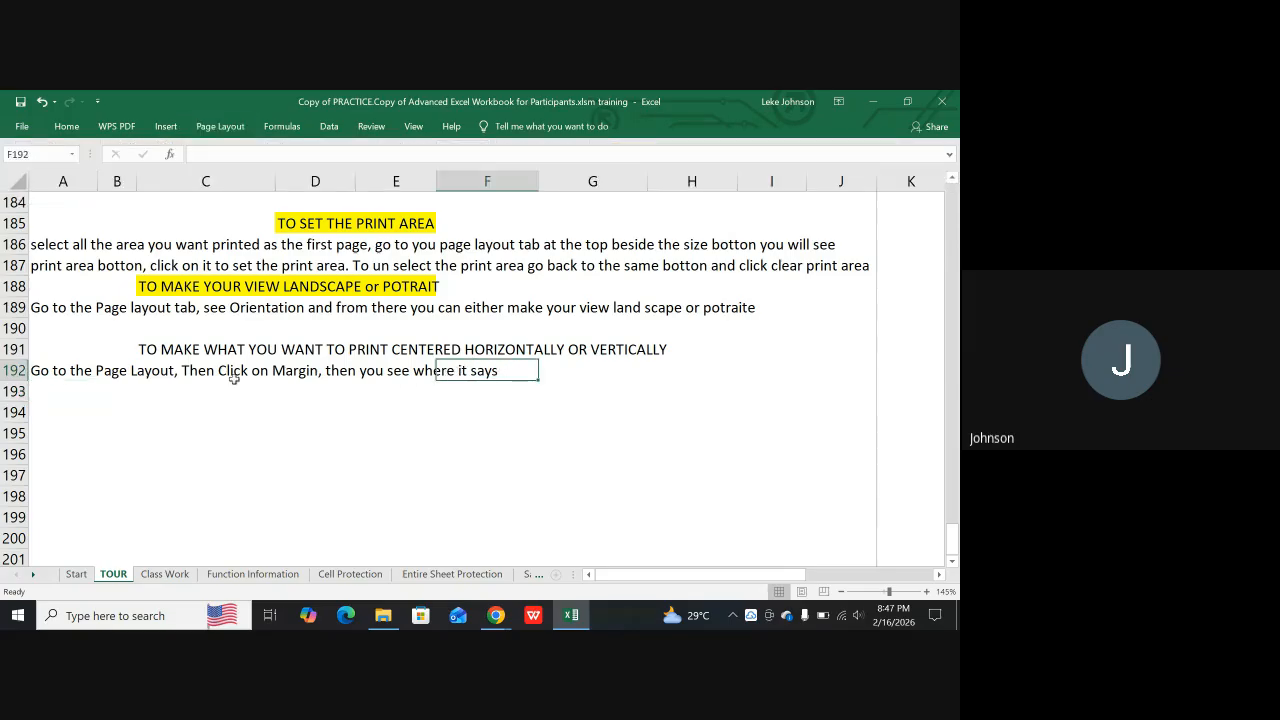
double_click(42, 370)
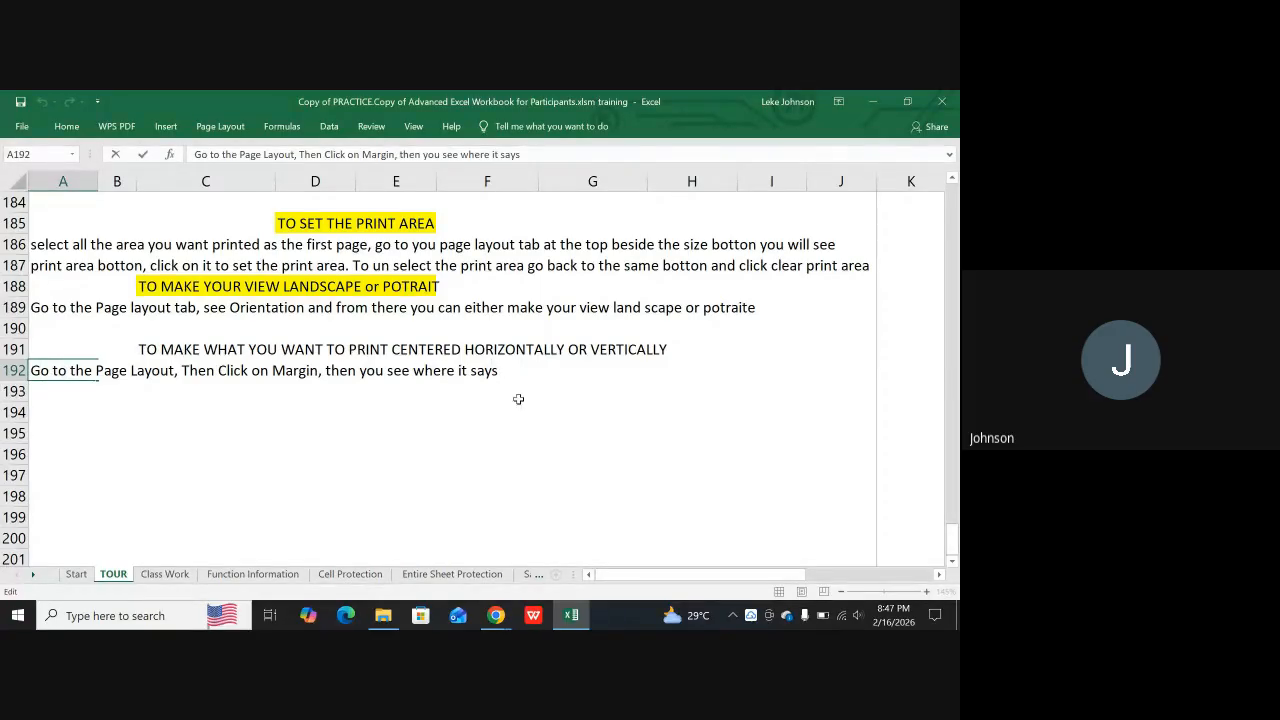
text(Cus)
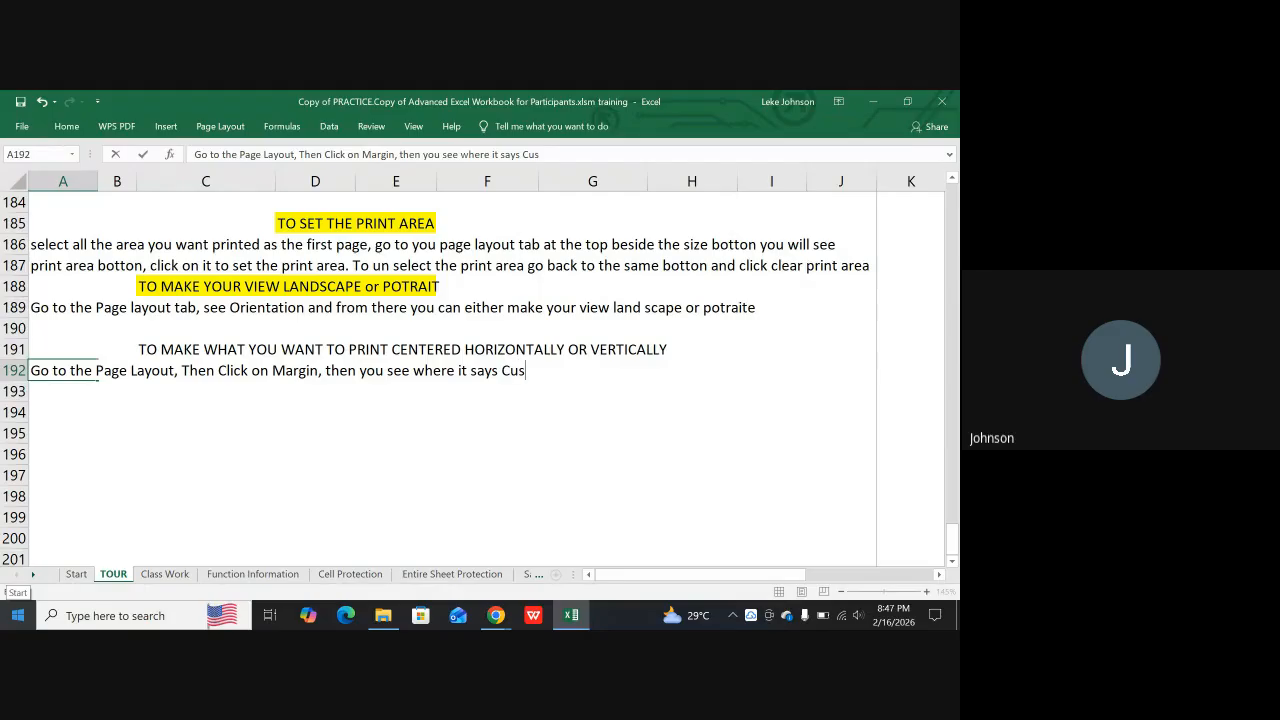
text(tom Margins)
key(Return)
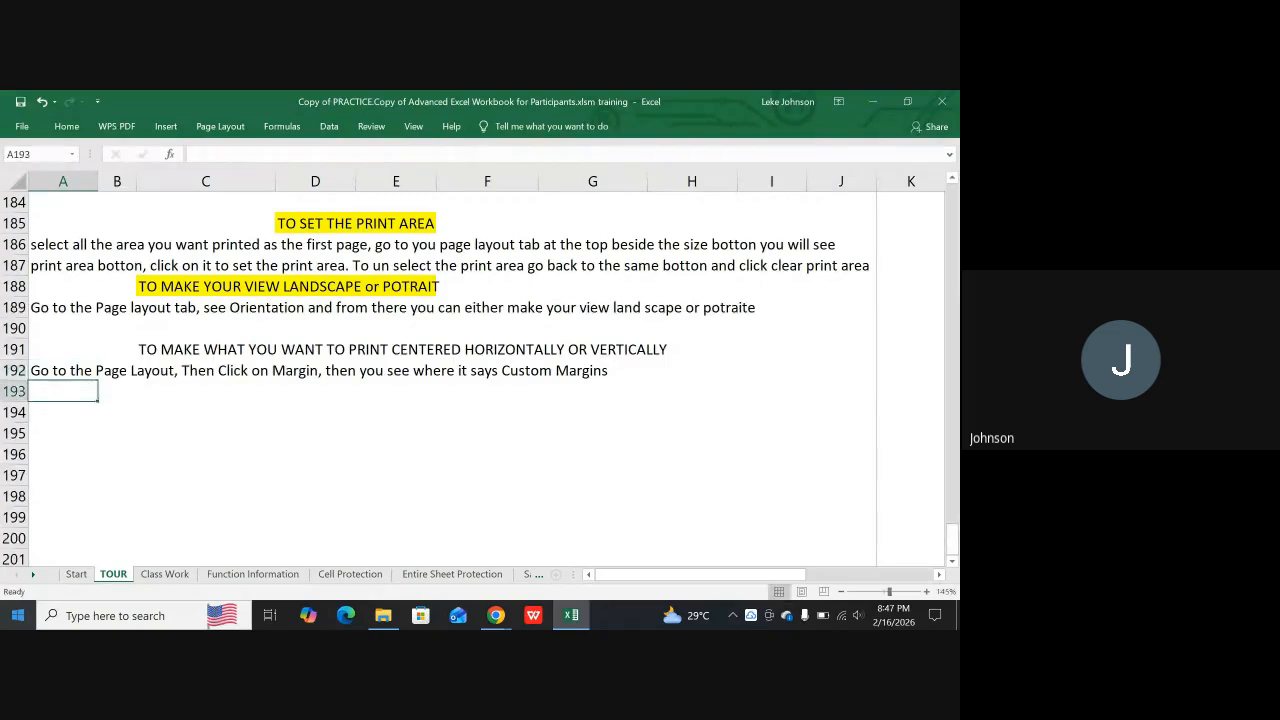
Review the custom margin settings without changing them and extend the A192 instruction with ", click on it then"
click(220, 126)
click(125, 165)
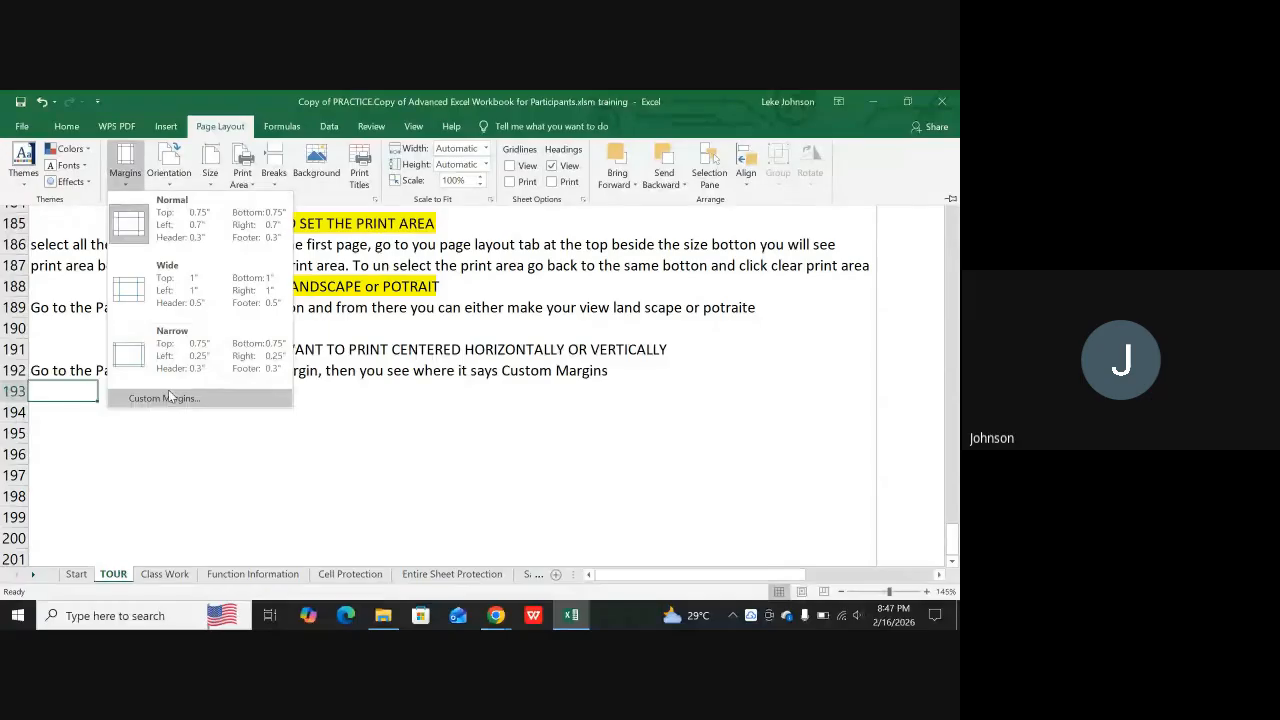
click(168, 397)
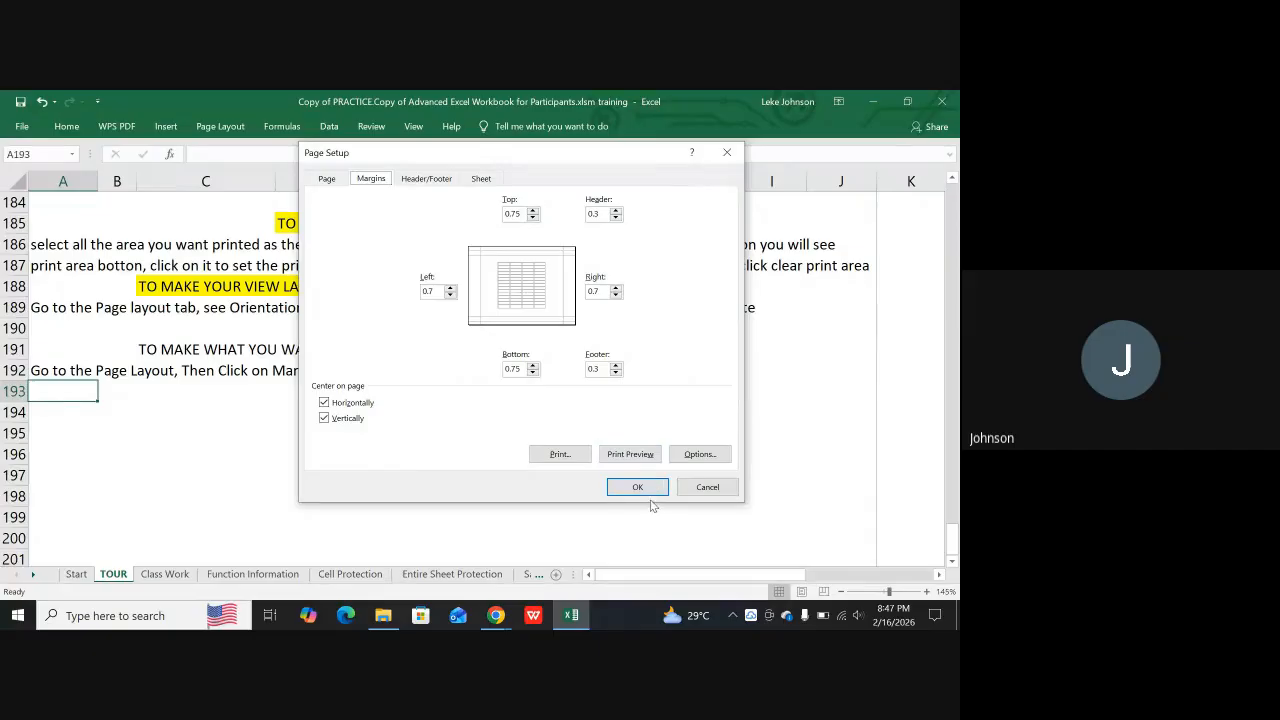
click(708, 487)
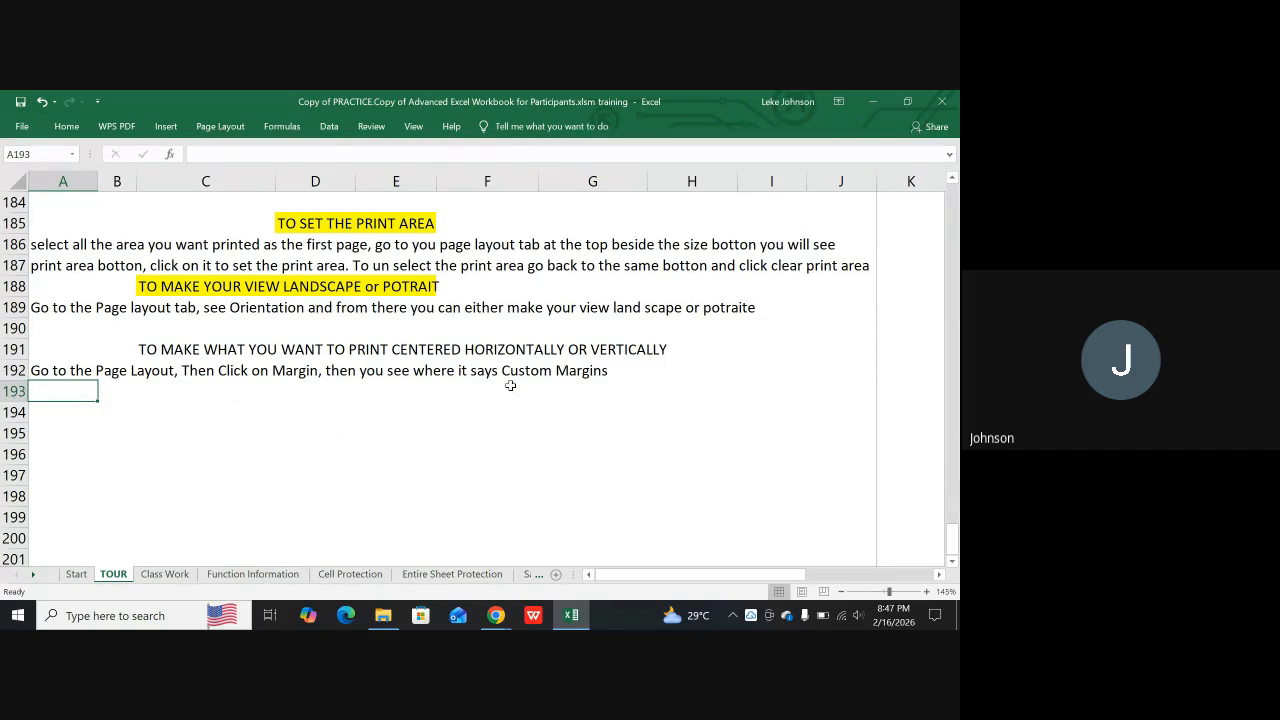
click(615, 374)
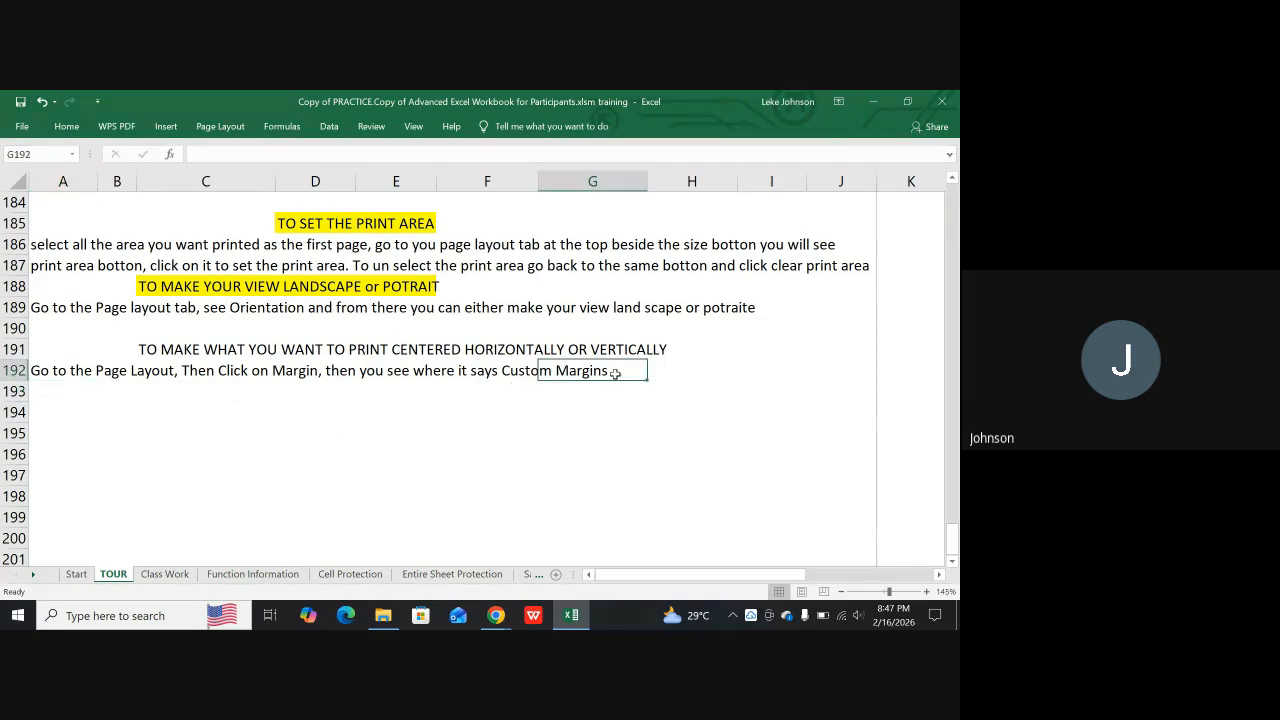
double_click(52, 372)
click(703, 153)
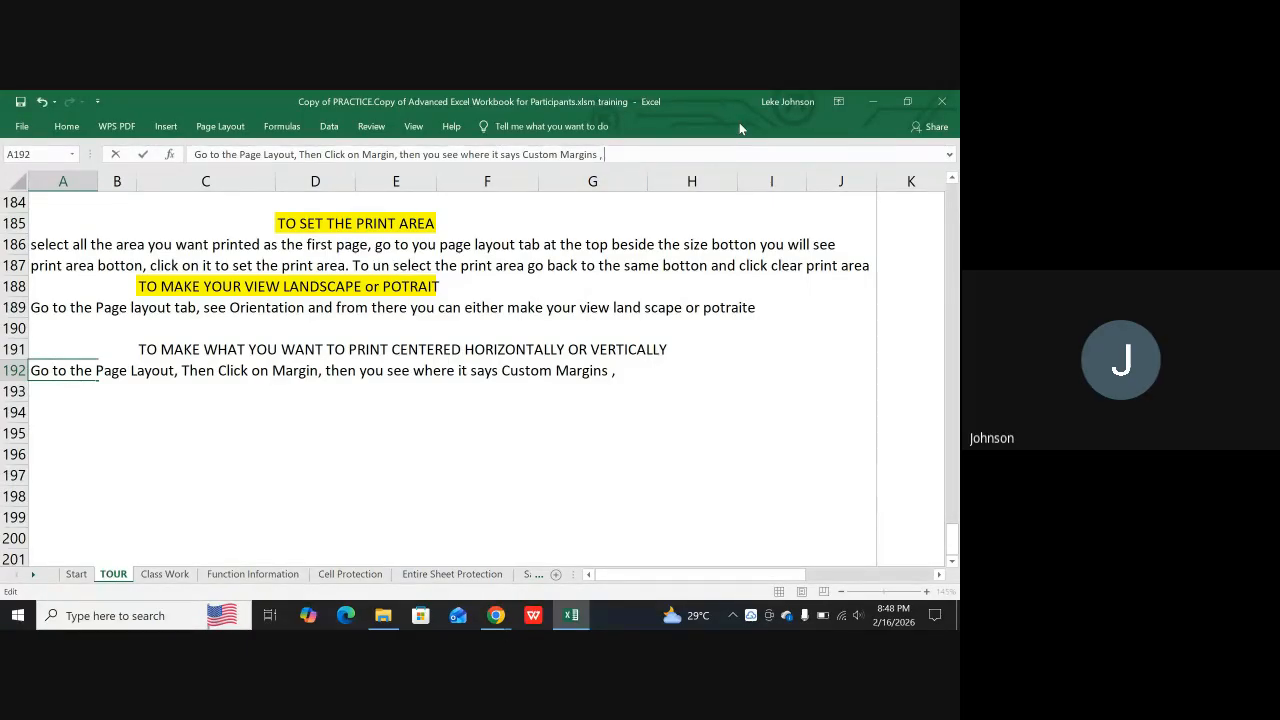
text(click o)
text(t then chec)
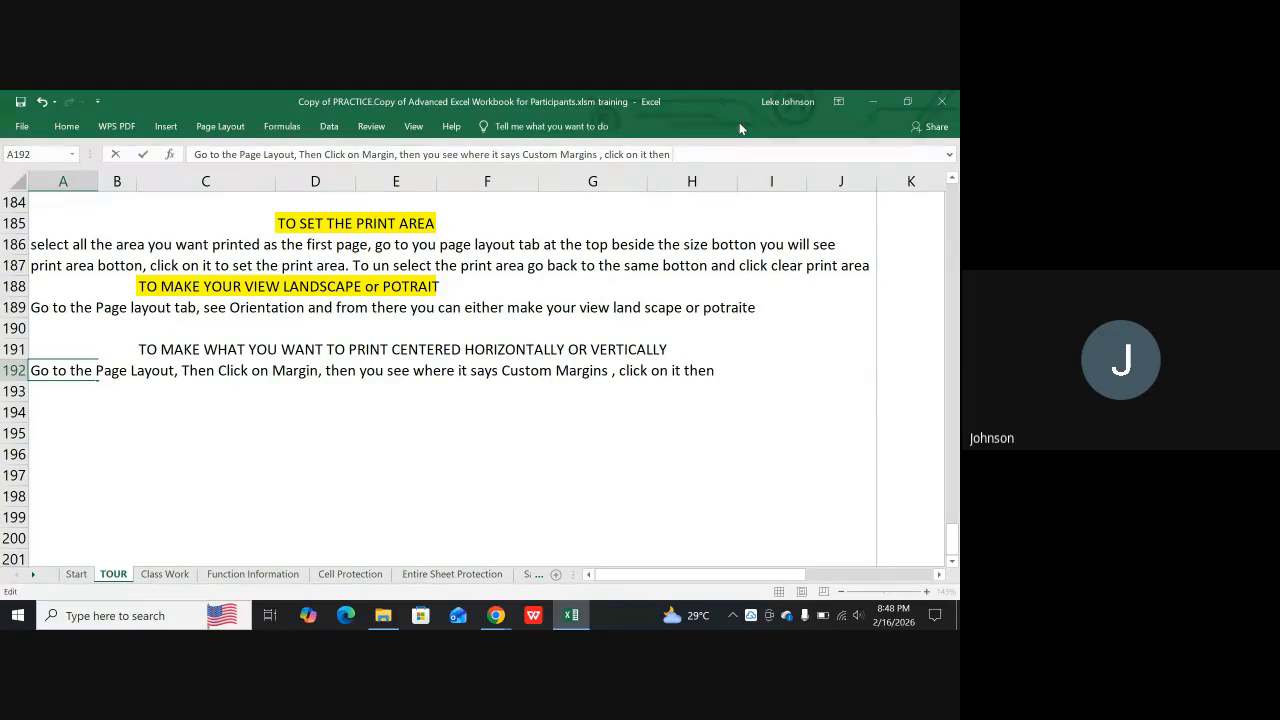
text(k )
text(the)
Add "you see" to the end of the A192 instruction and commit the entry
key(BackSpace)
key(BackSpace)
key(BackSpace)
key(BackSpace)
key(BackSpace)
key(BackSpace)
key(BackSpace)
key(BackSpace)
key(BackSpace)
key(BackSpace)
text(you see)
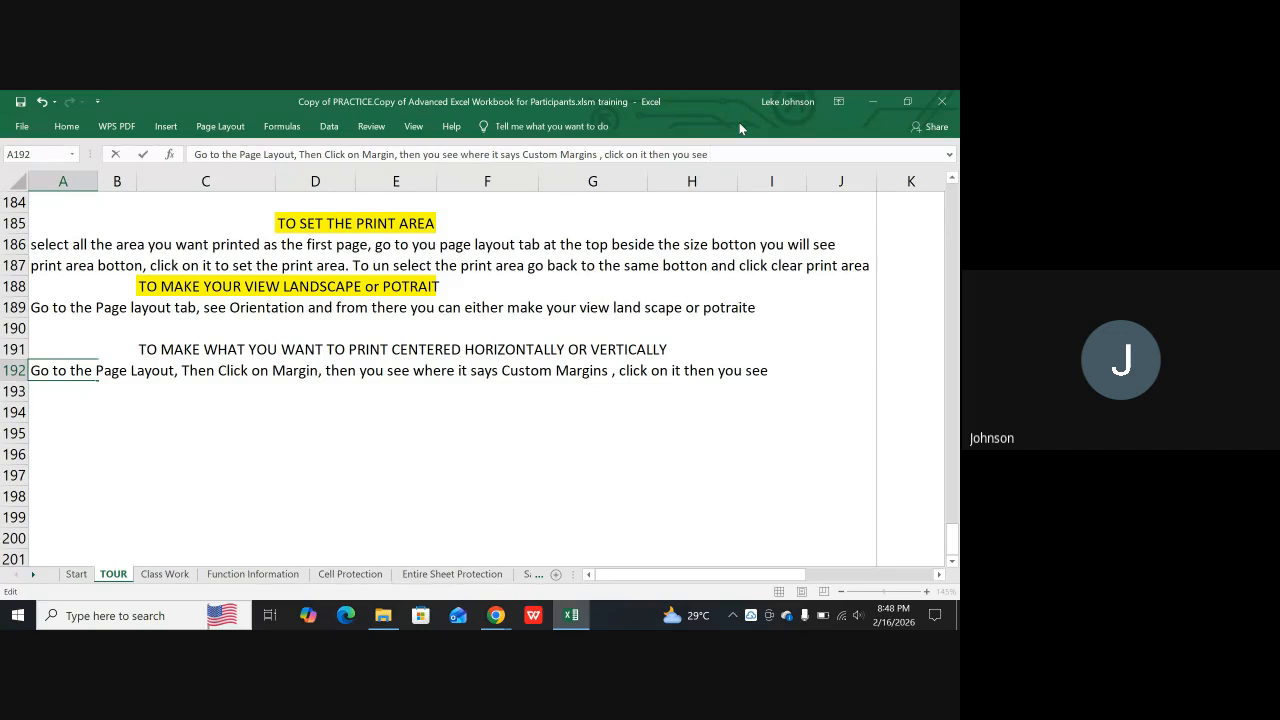
key(Return)
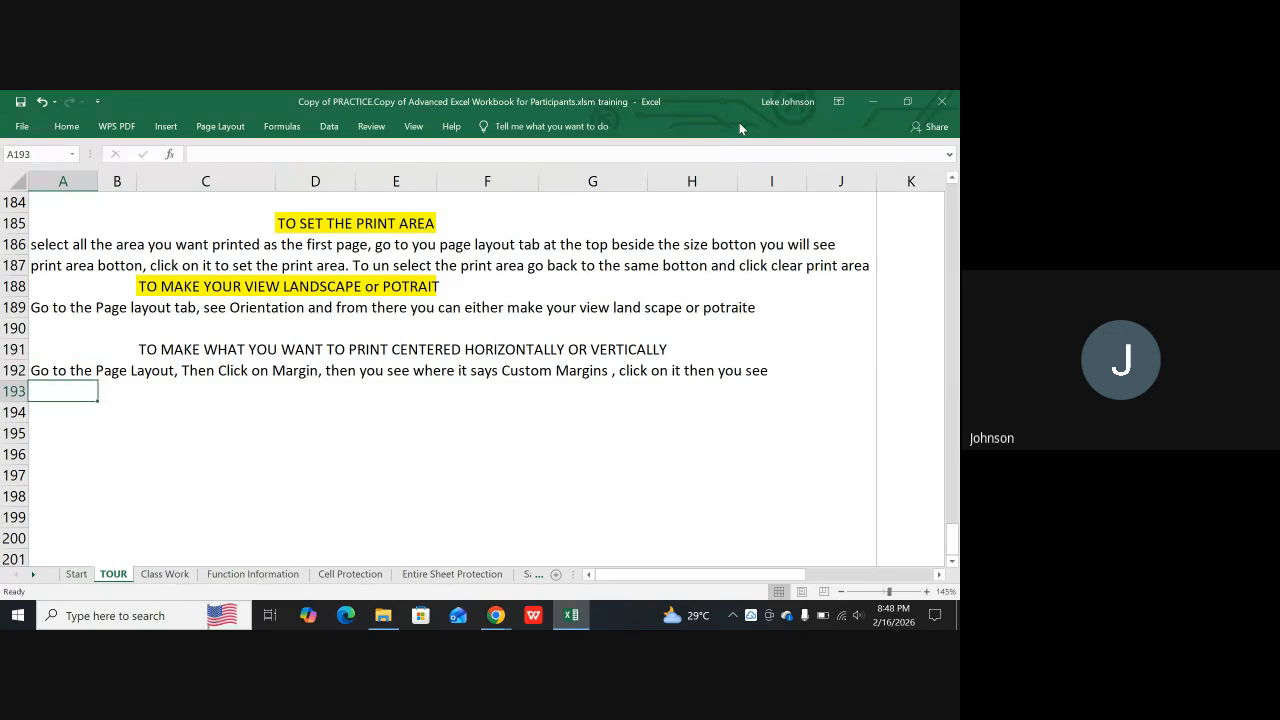
Check the centering section's name in the custom margin settings and append "Center on page, Then" to the A192 instruction
click(219, 126)
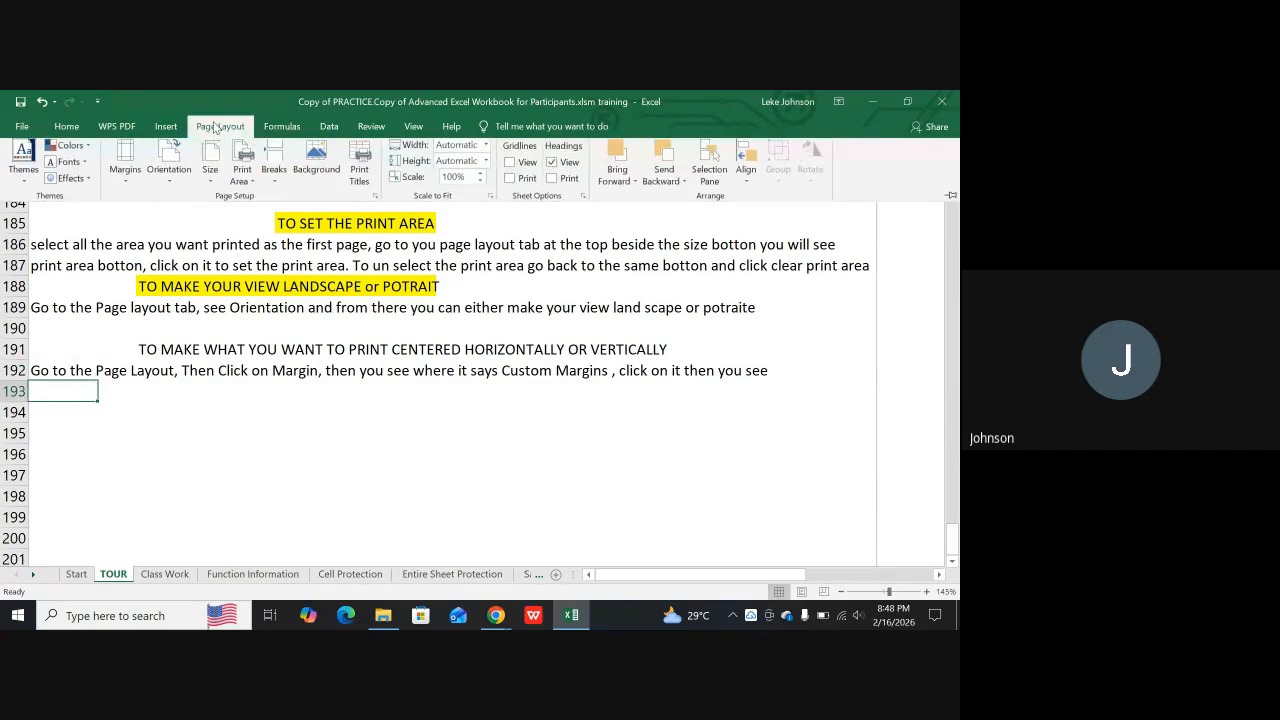
click(130, 176)
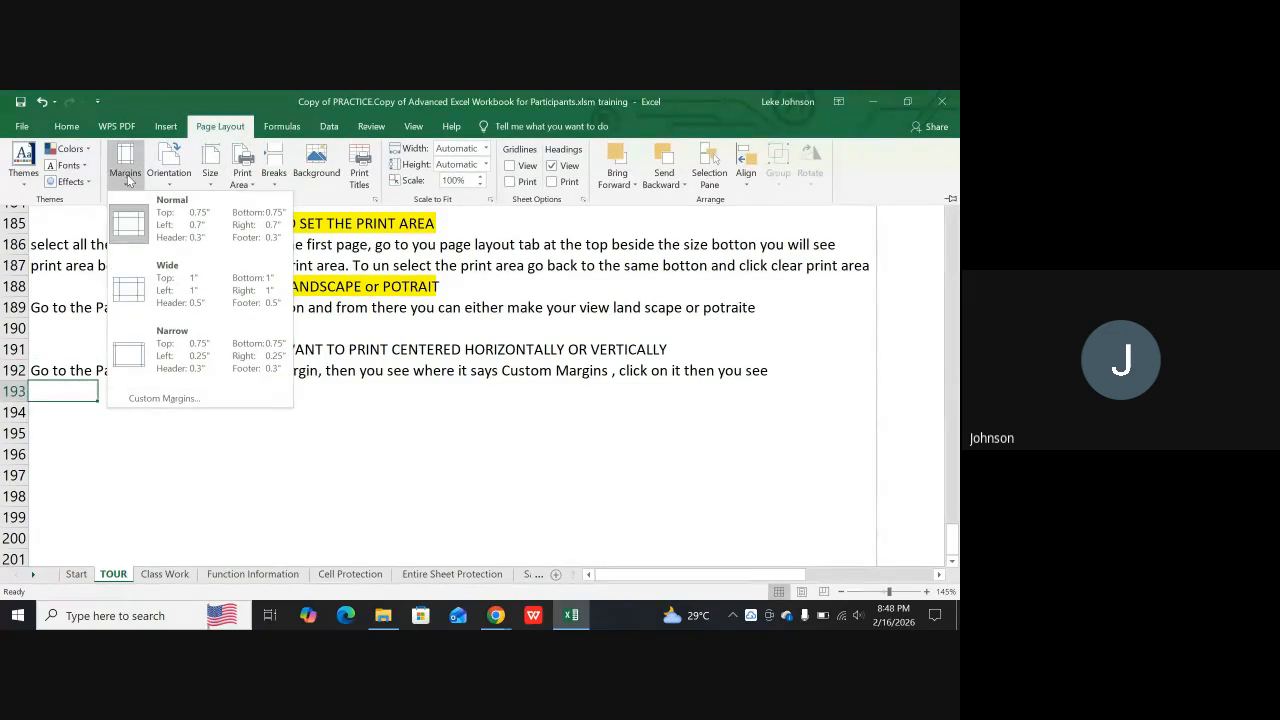
click(157, 402)
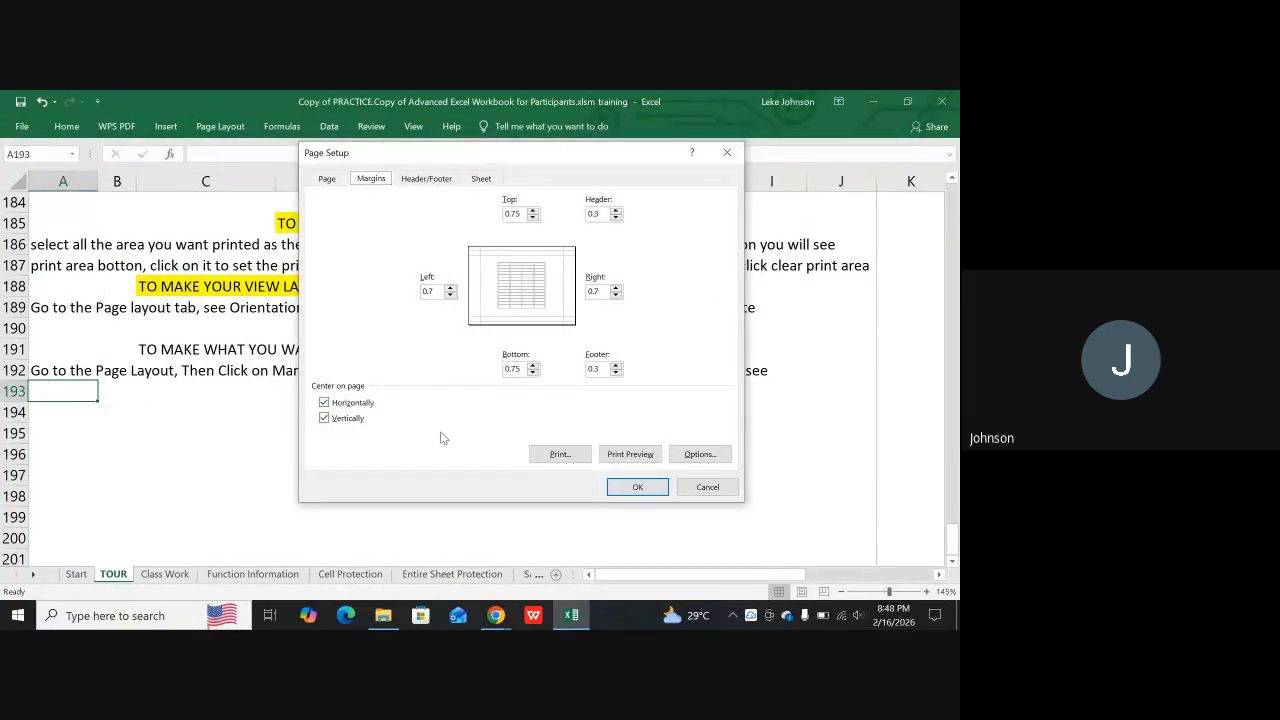
click(707, 490)
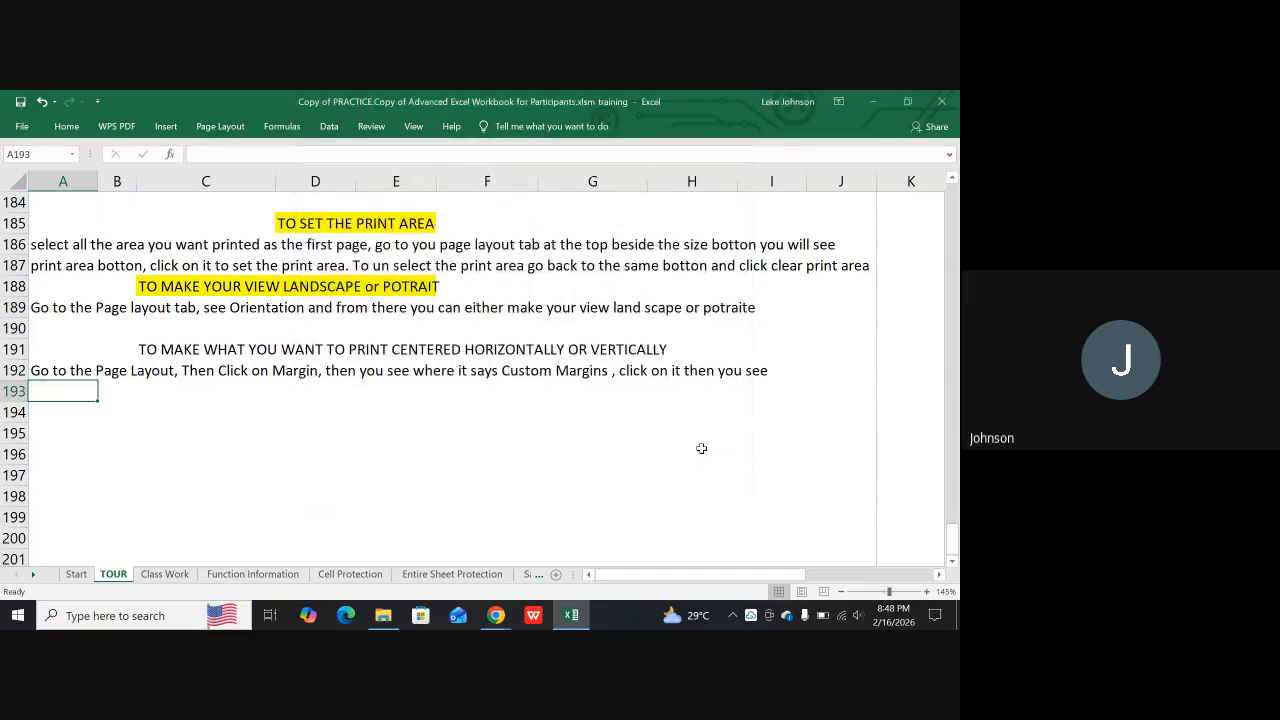
click(52, 370)
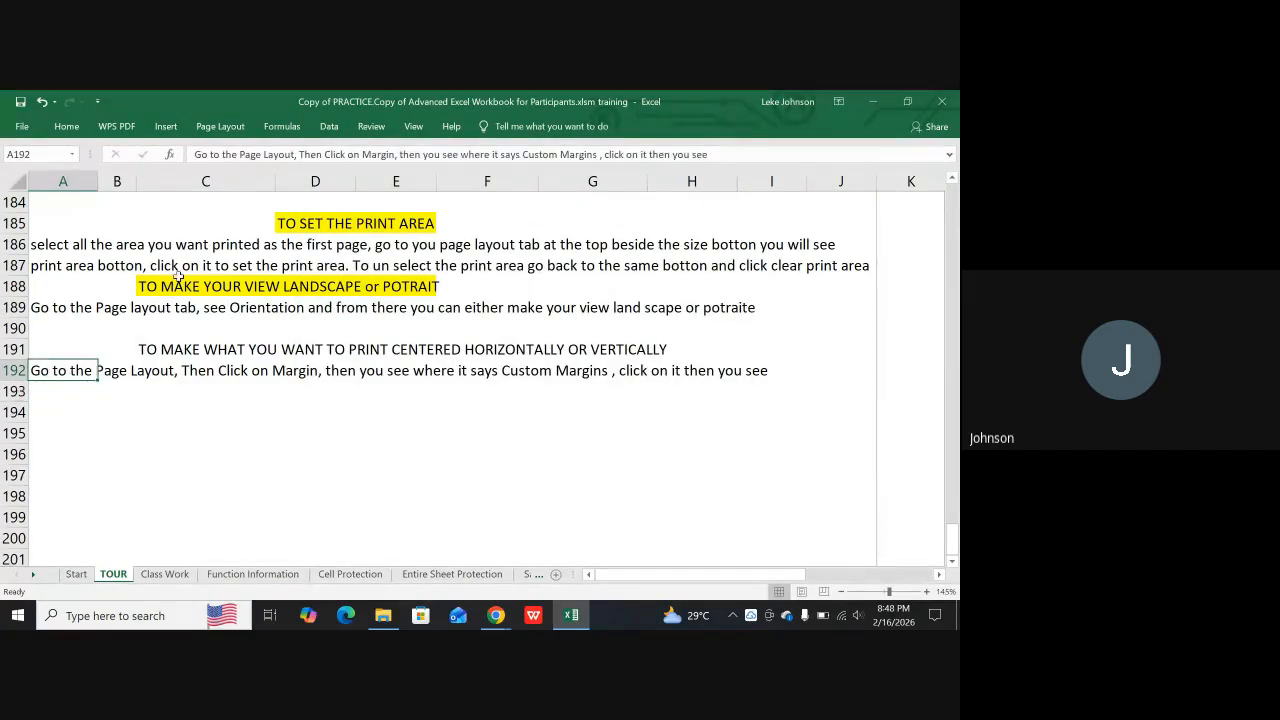
click(709, 154)
text(Center )
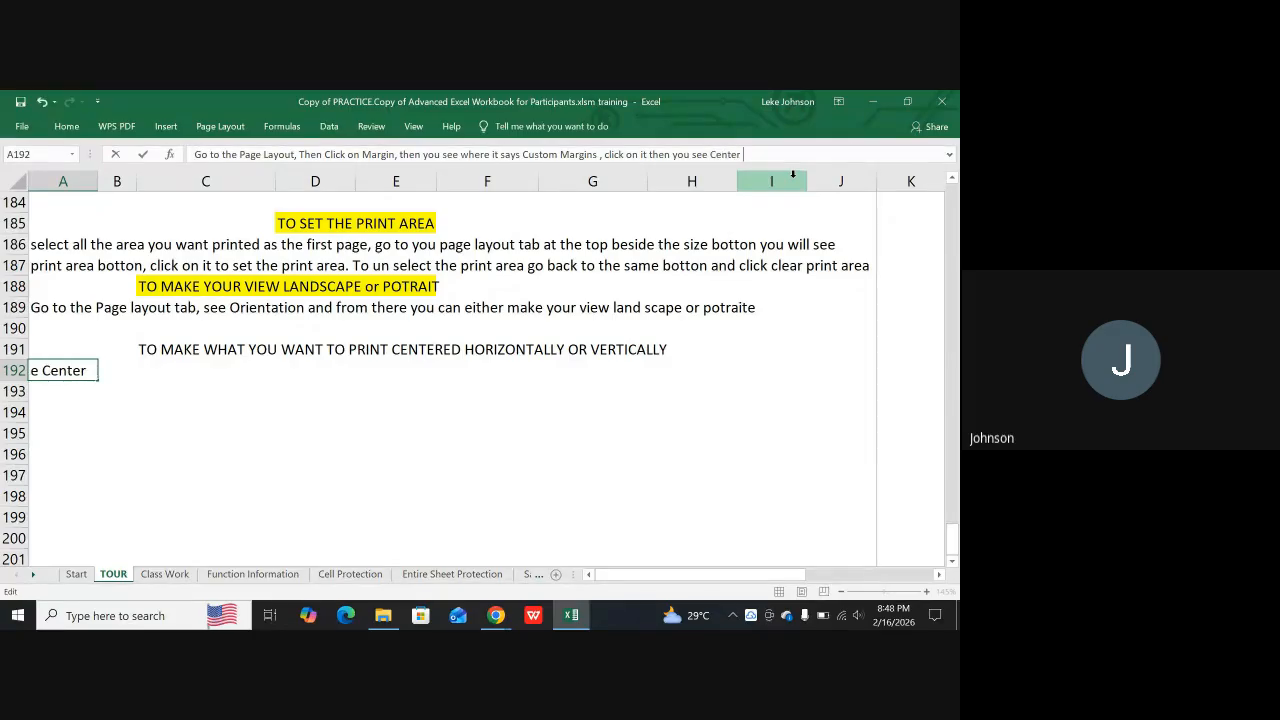
text(on p)
text(age,)
text( Then )
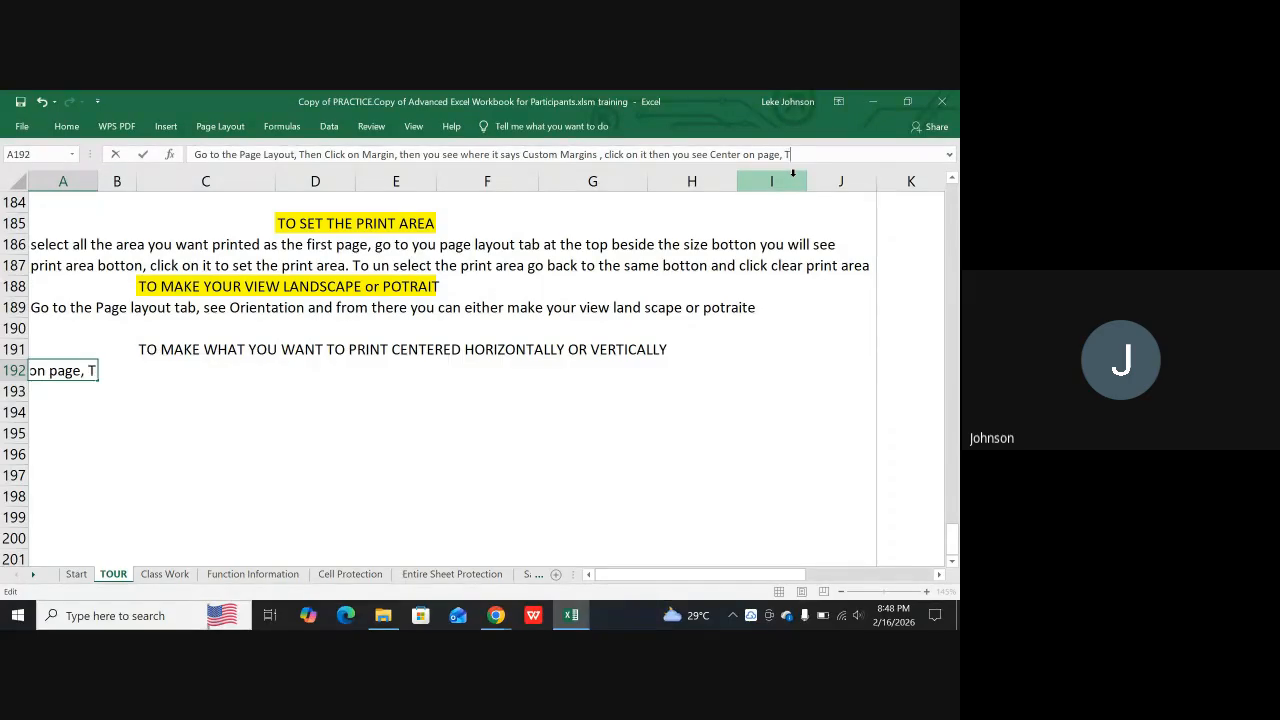
text(you tick the Horizontall)
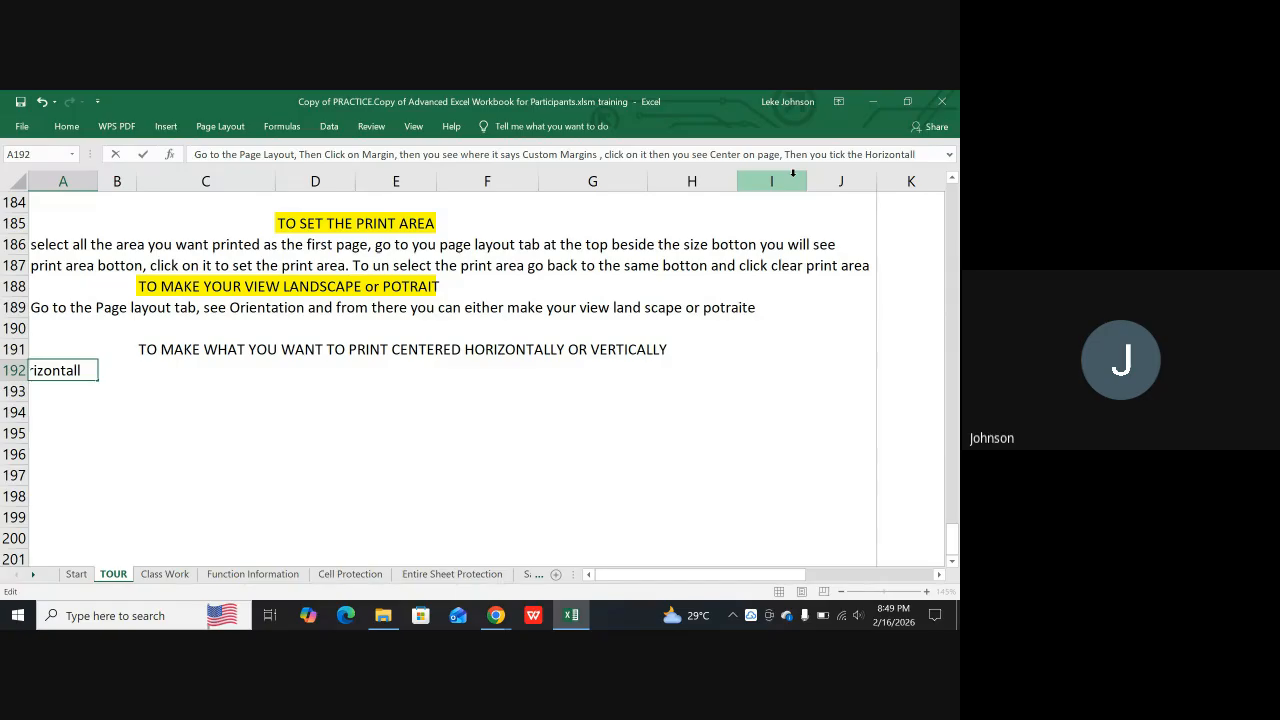
text(y and )
text(Vert)
text(ically )
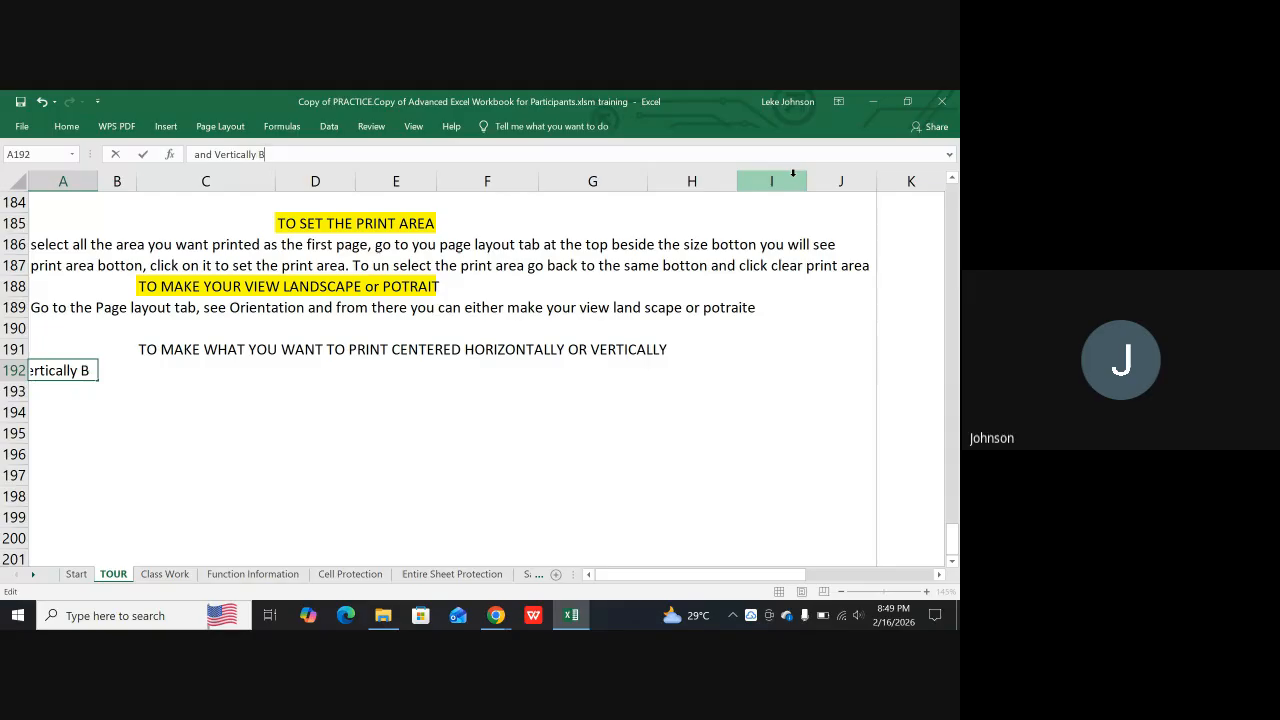
text(Box then click ok)
Finish the A192 instruction with "Box then click ok"
key(Return)
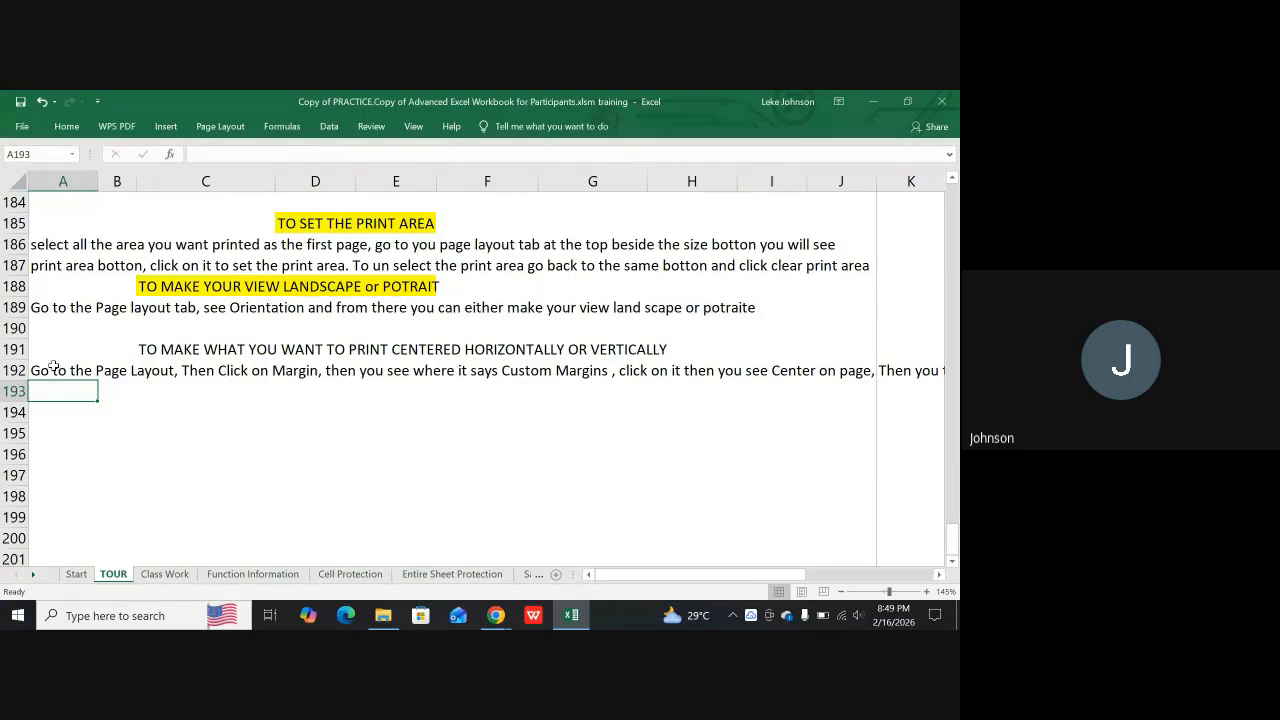
Merge and center the range A192:J193 holding the centering instruction and align its text to the top
drag(40, 368, 812, 396)
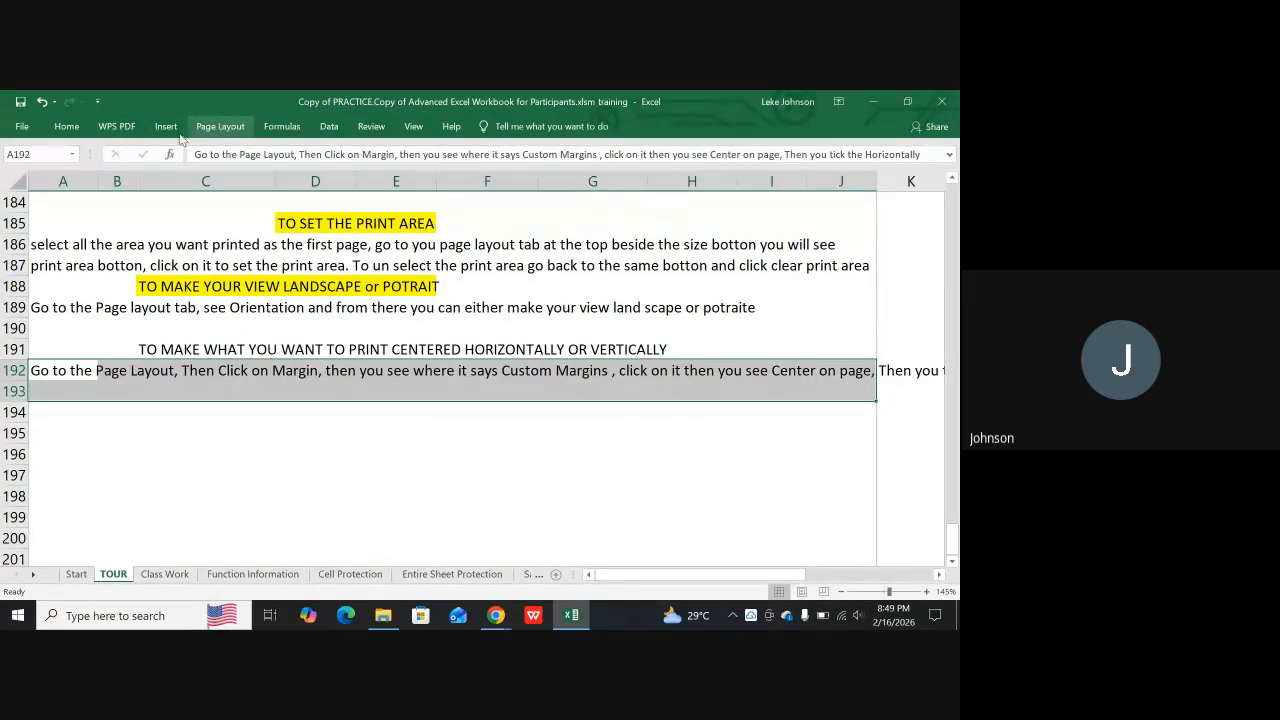
click(66, 130)
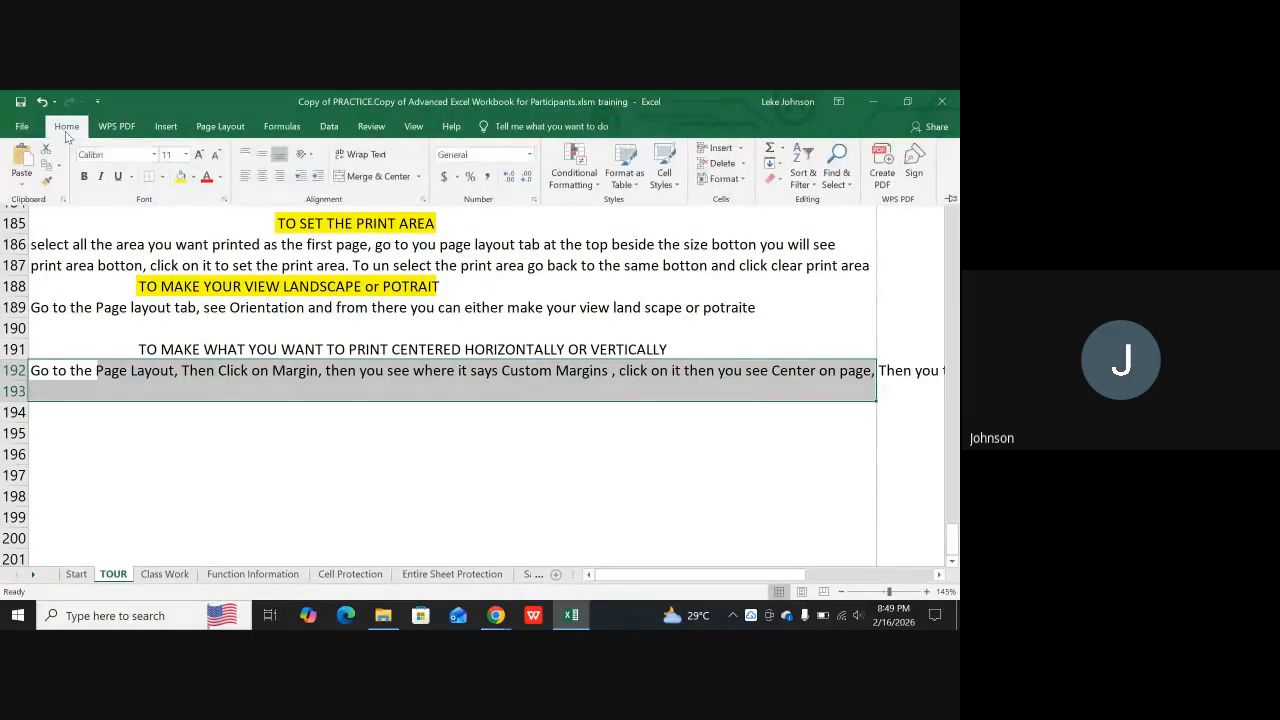
click(364, 178)
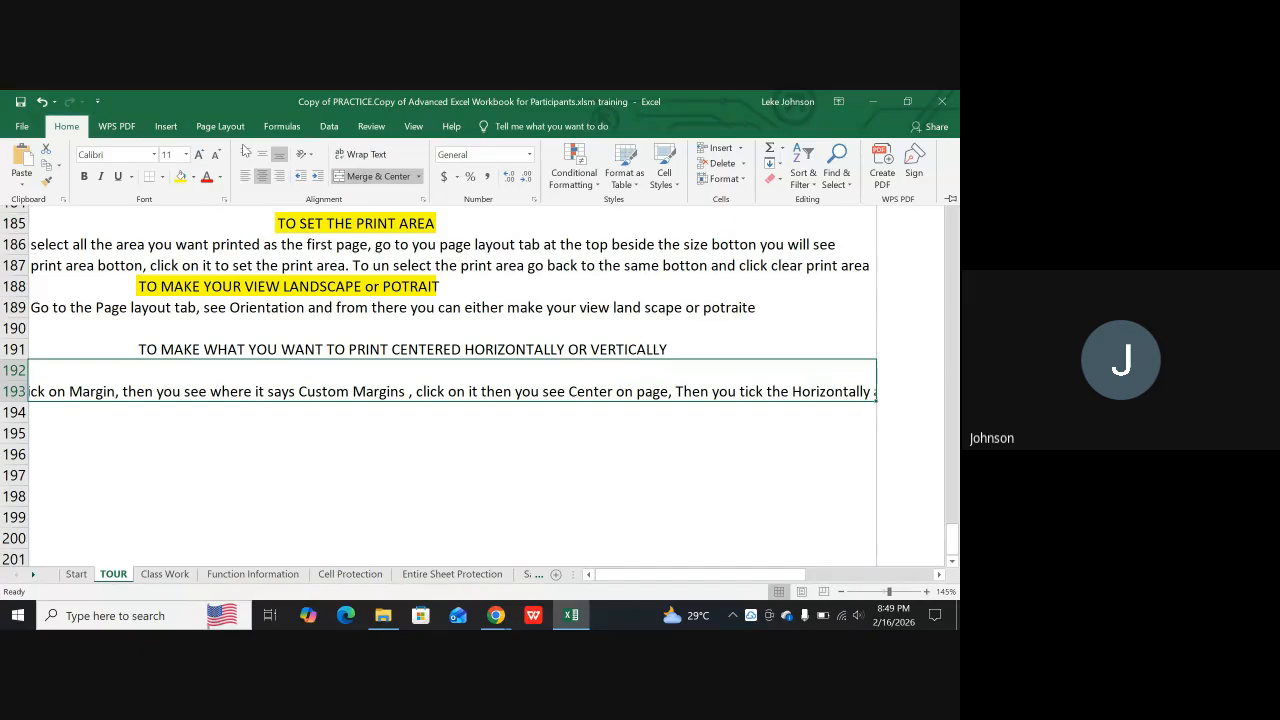
click(245, 153)
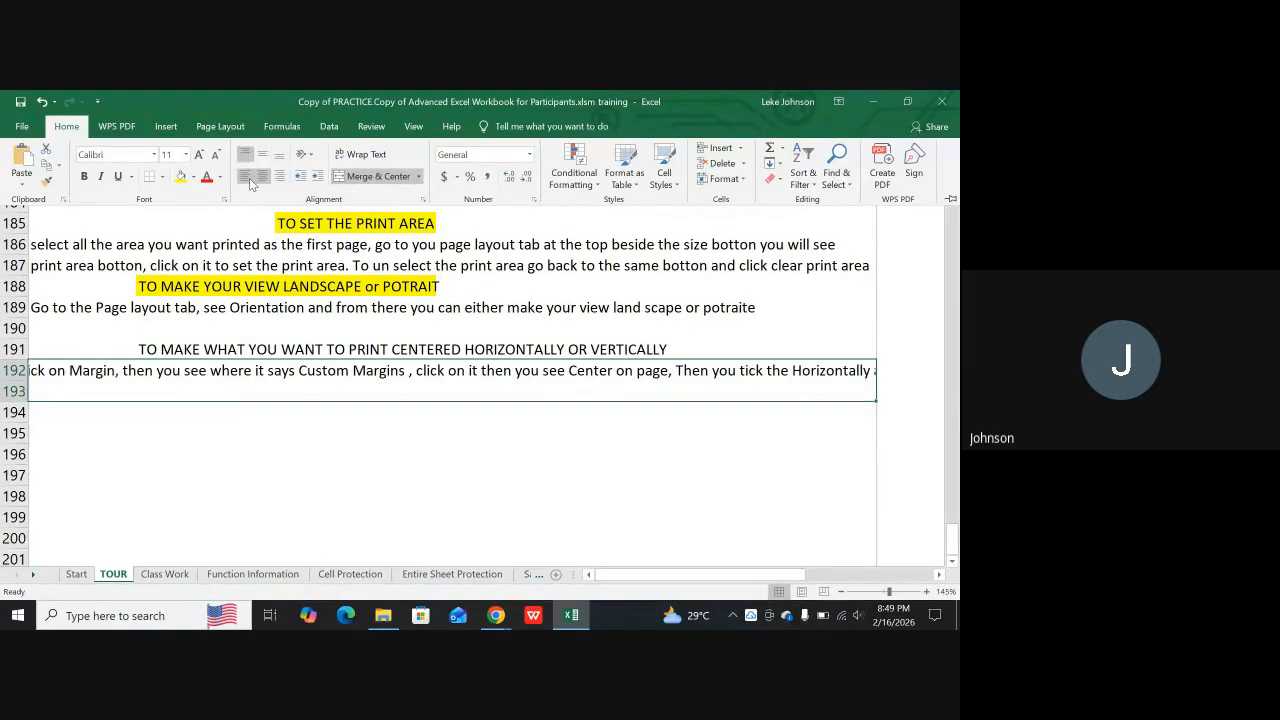
Left-align the centering instruction in the merged range A192:J193 and wrap its text
click(248, 177)
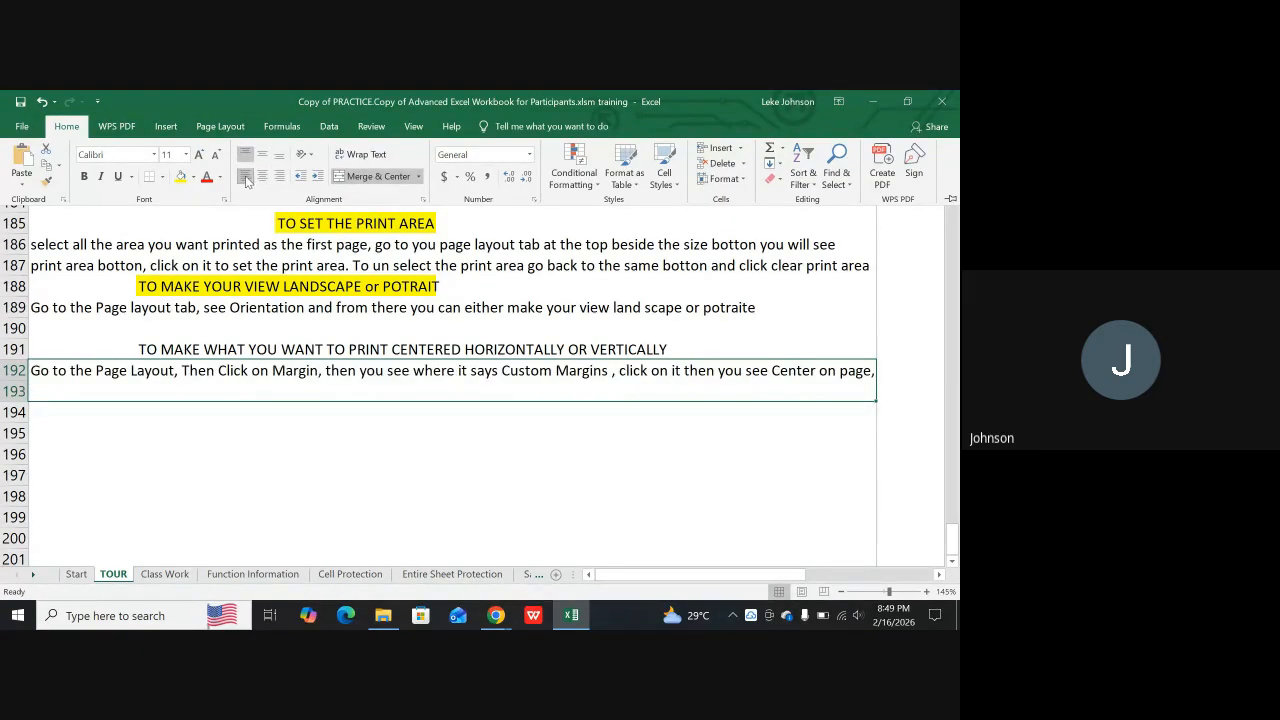
click(368, 155)
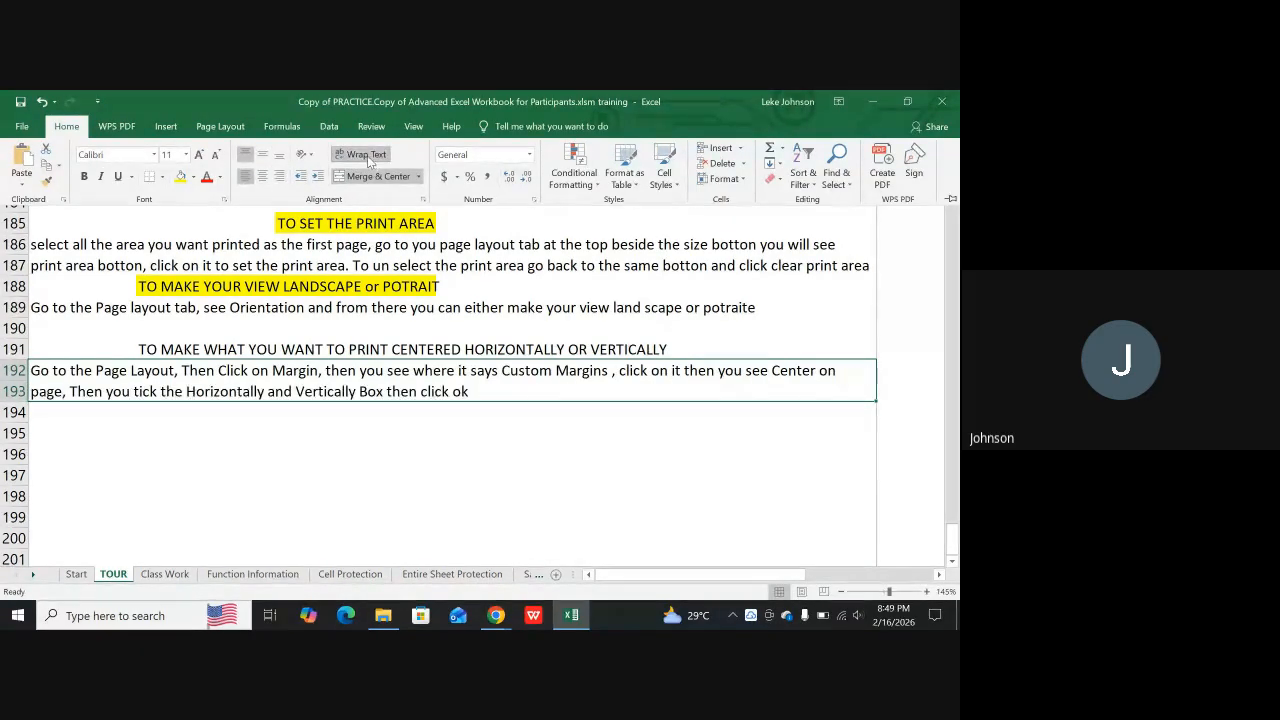
click(384, 447)
click(338, 456)
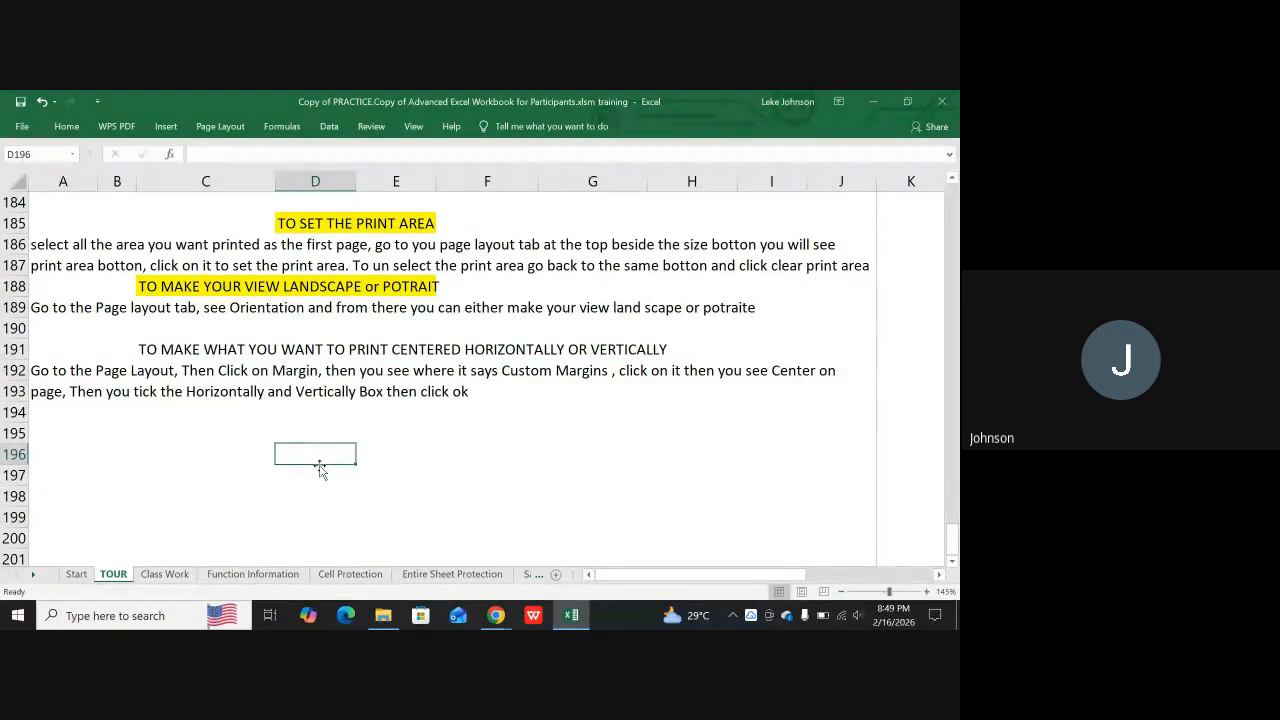
Fill C191:H191, holding the heading about horizontal and vertical centering, with yellow
drag(152, 352, 672, 347)
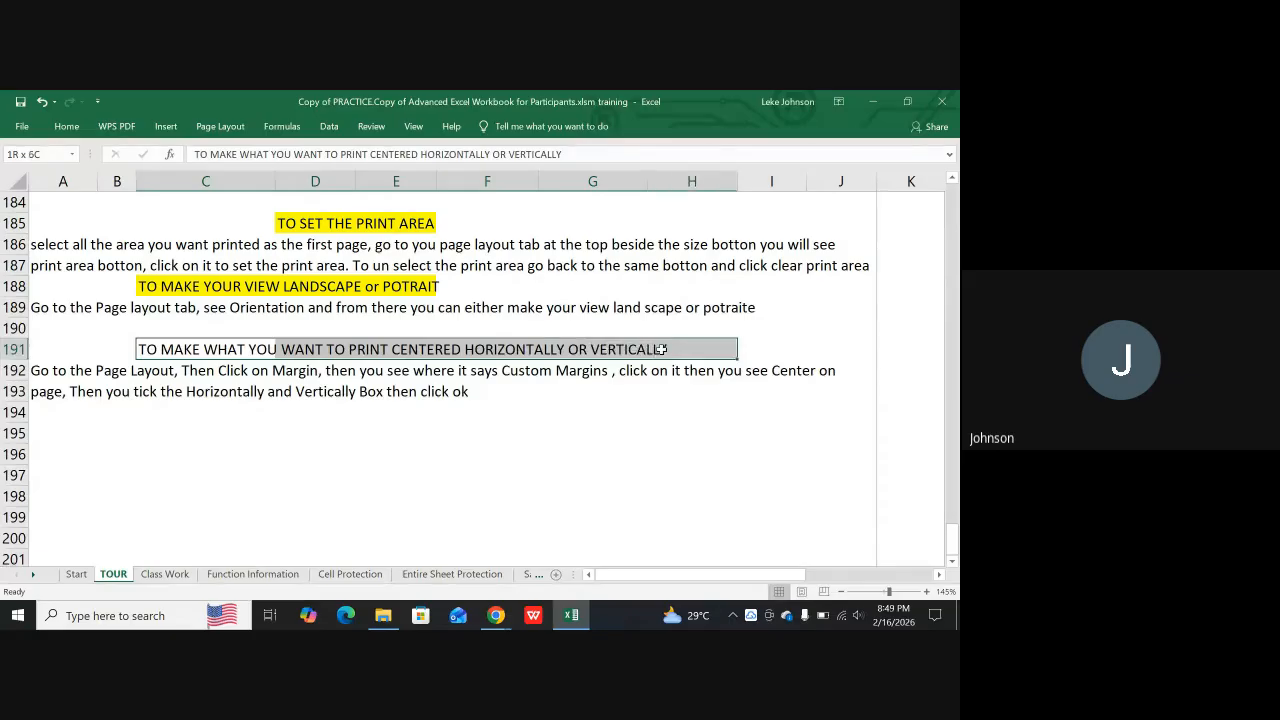
click(66, 126)
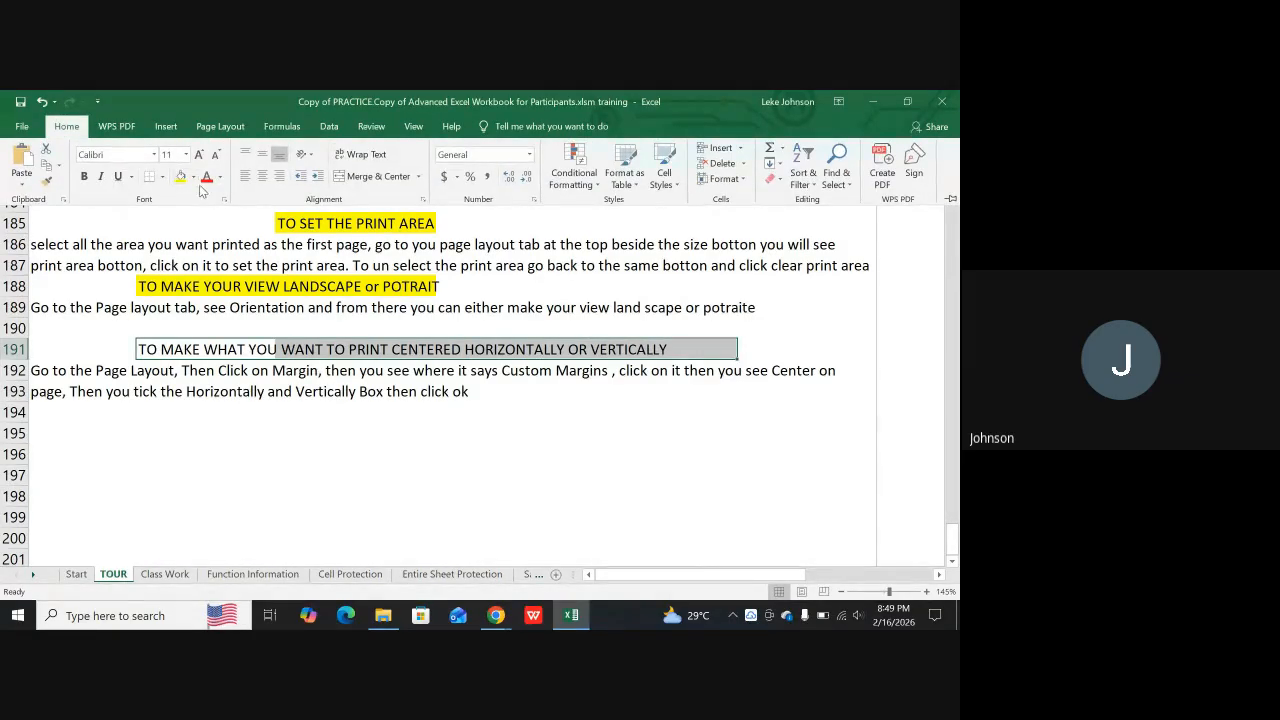
click(181, 179)
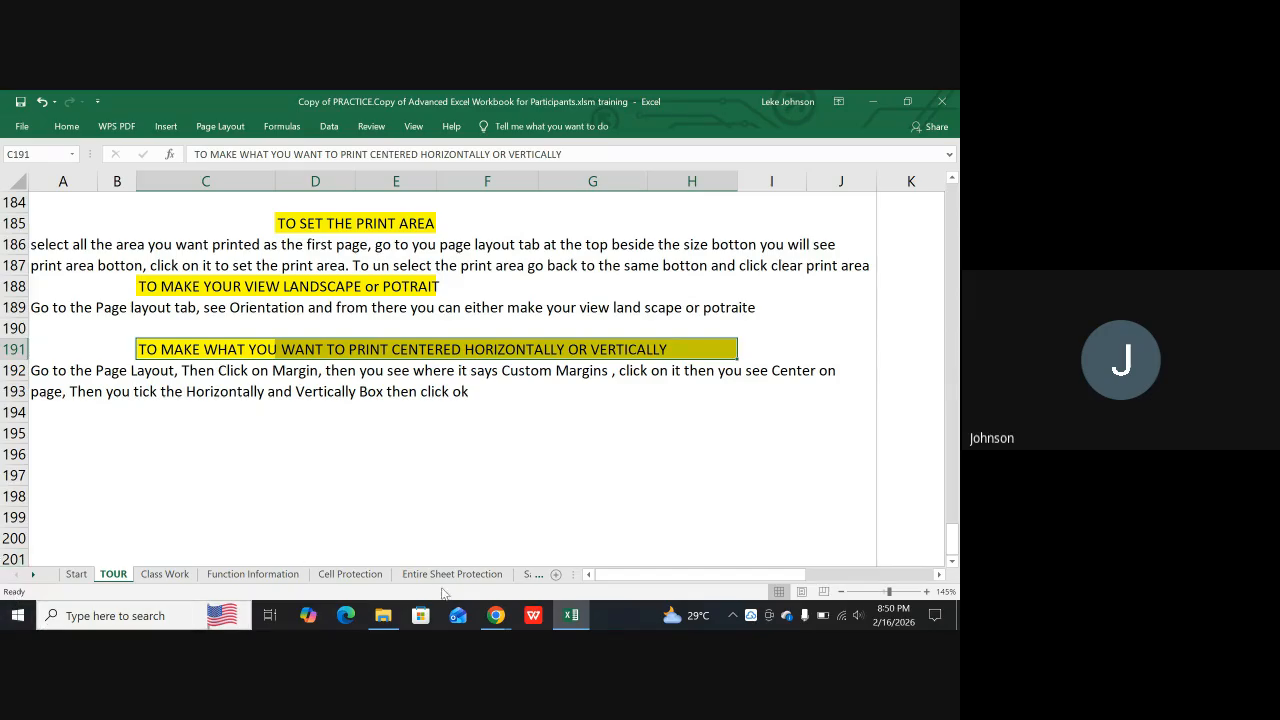
Switch to the Google Meet call in Chrome to check the chat and return to the Excel workbook
click(496, 615)
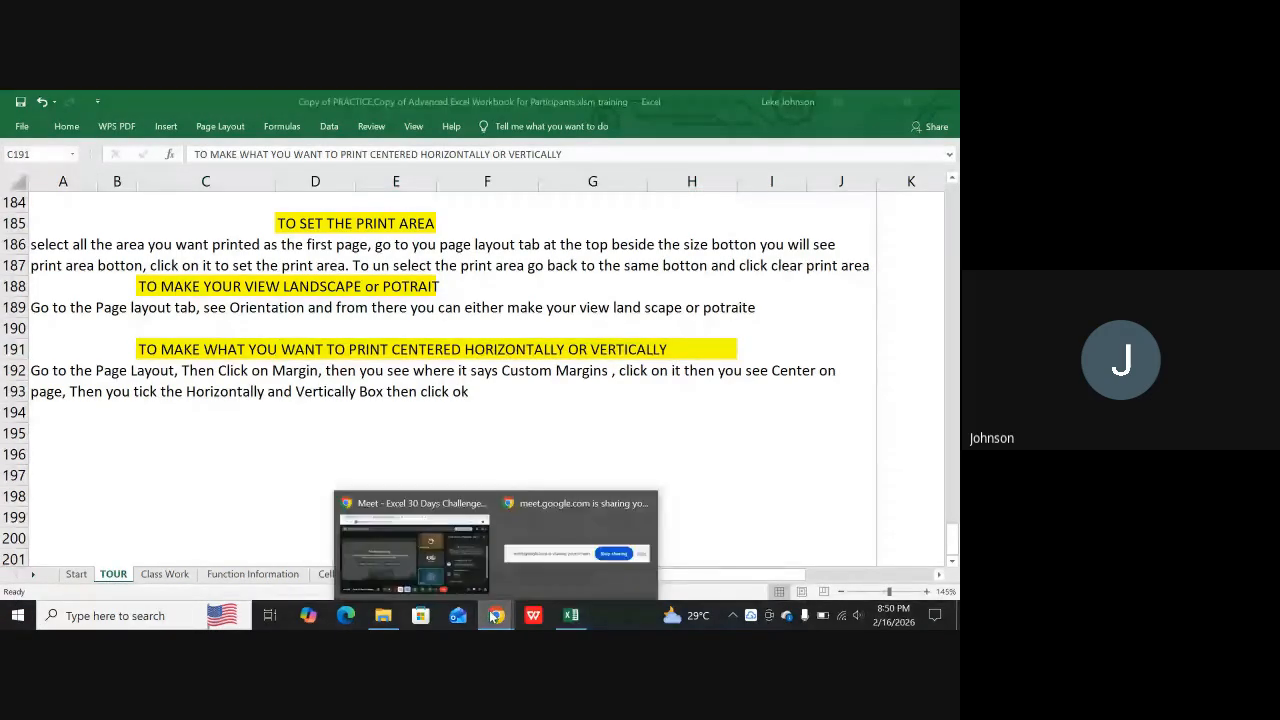
click(414, 563)
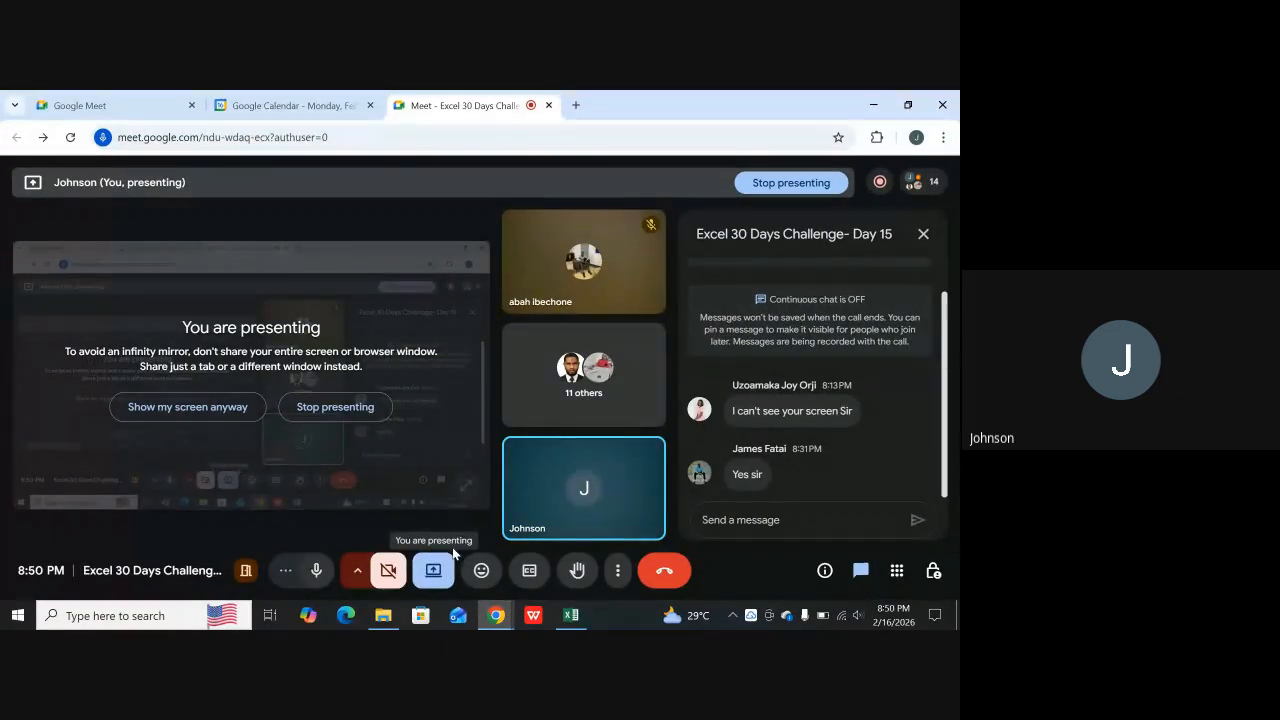
click(571, 615)
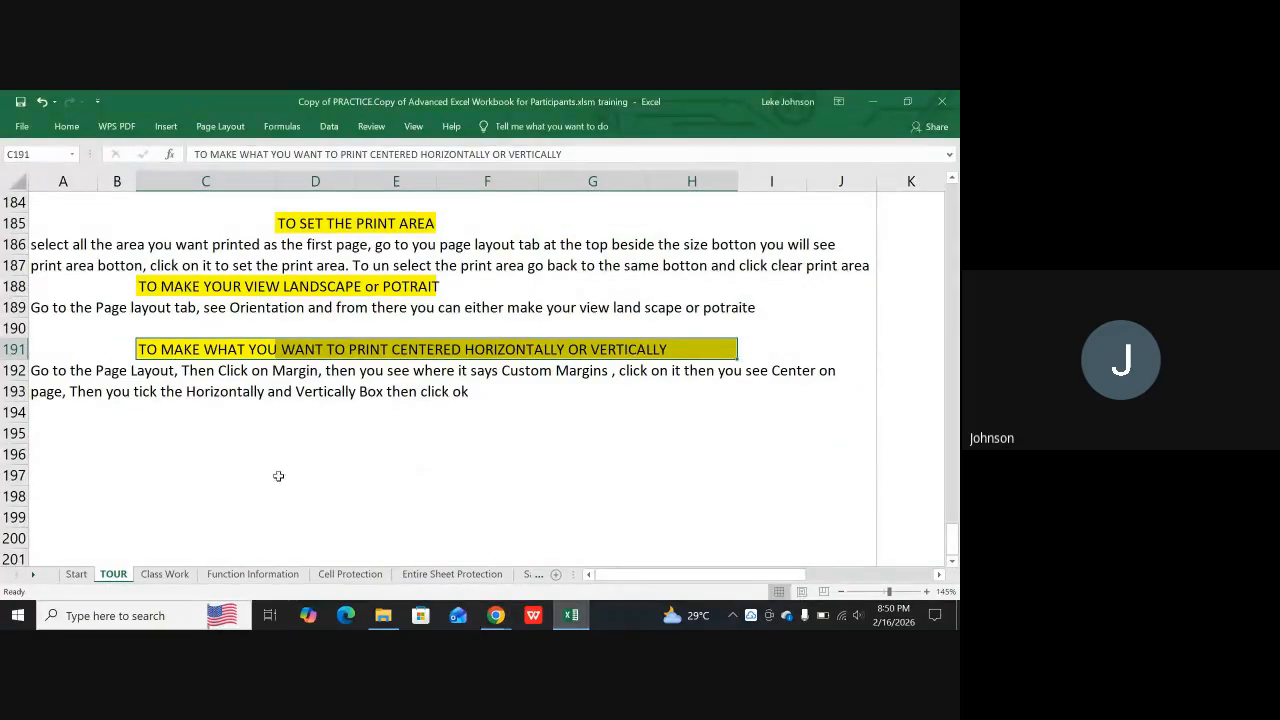
Review the Printing Preparation notes from the section title down to the centering instruction on the TOUR sheet
scroll(283, 476, up, 1)
scroll(233, 485, up, 3)
scroll(237, 452, down, 2)
scroll(256, 447, up, 2)
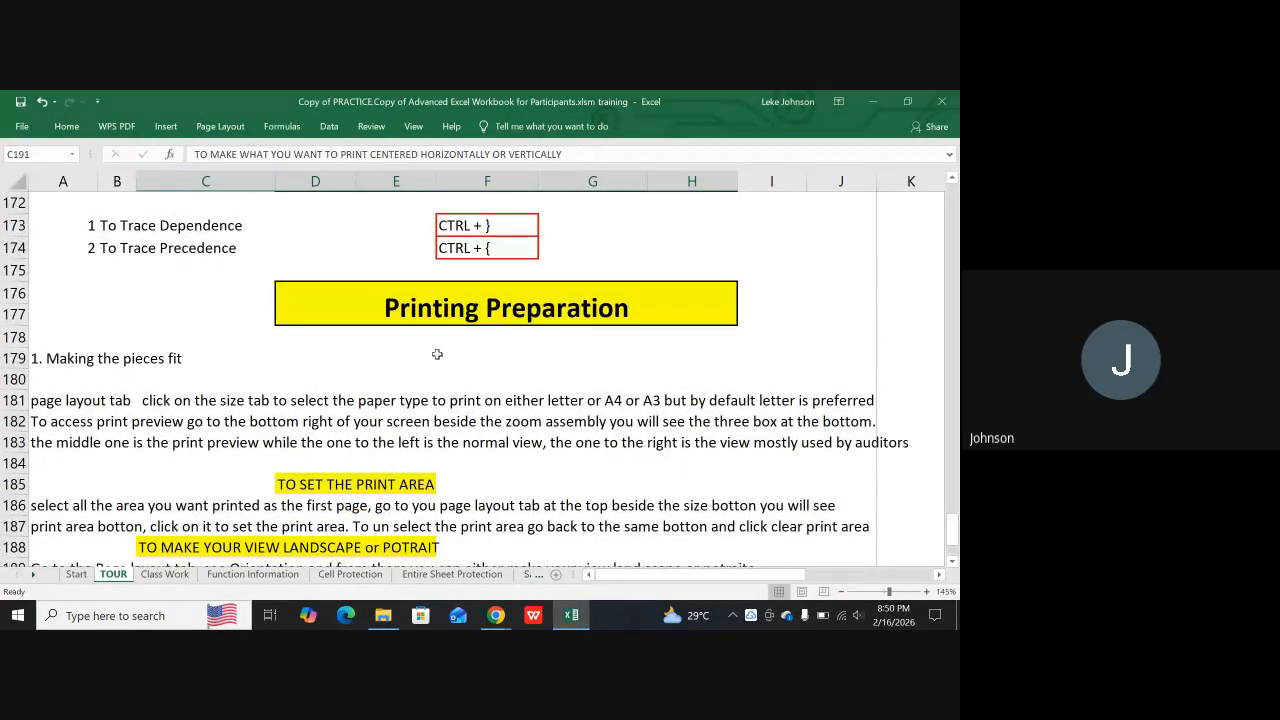
scroll(350, 497, down, 2)
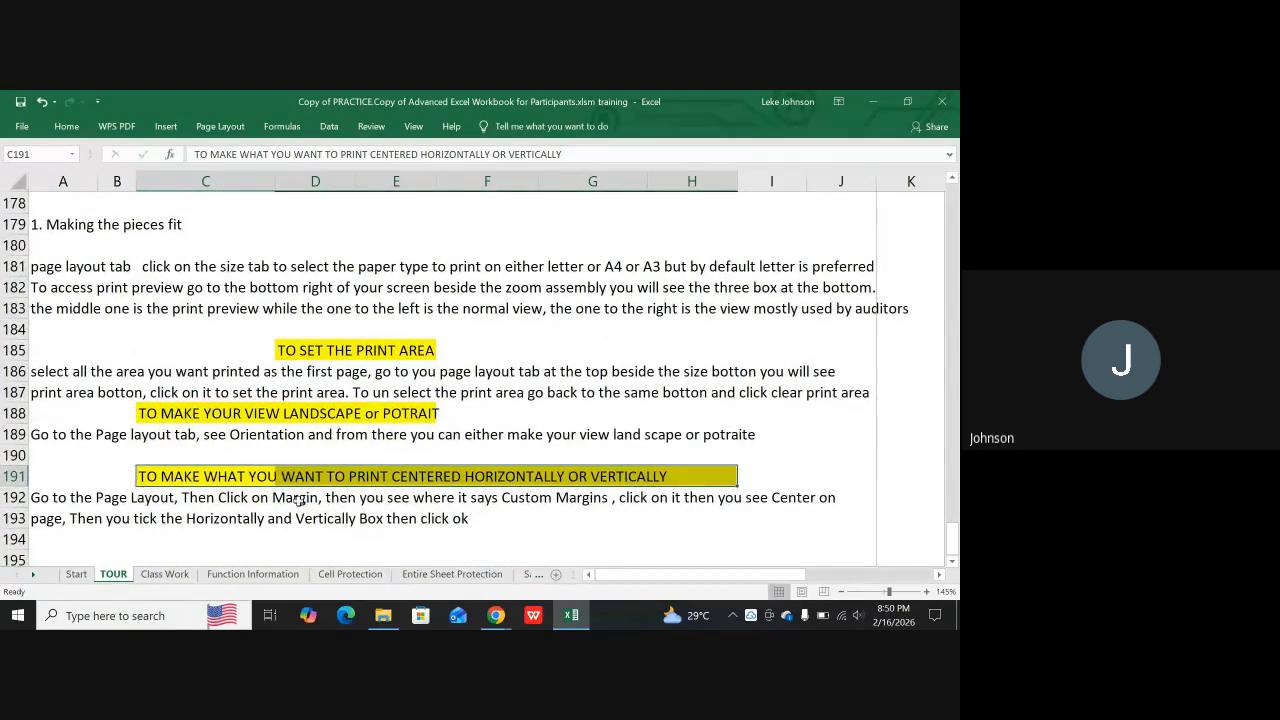
scroll(287, 500, down, 1)
click(287, 498)
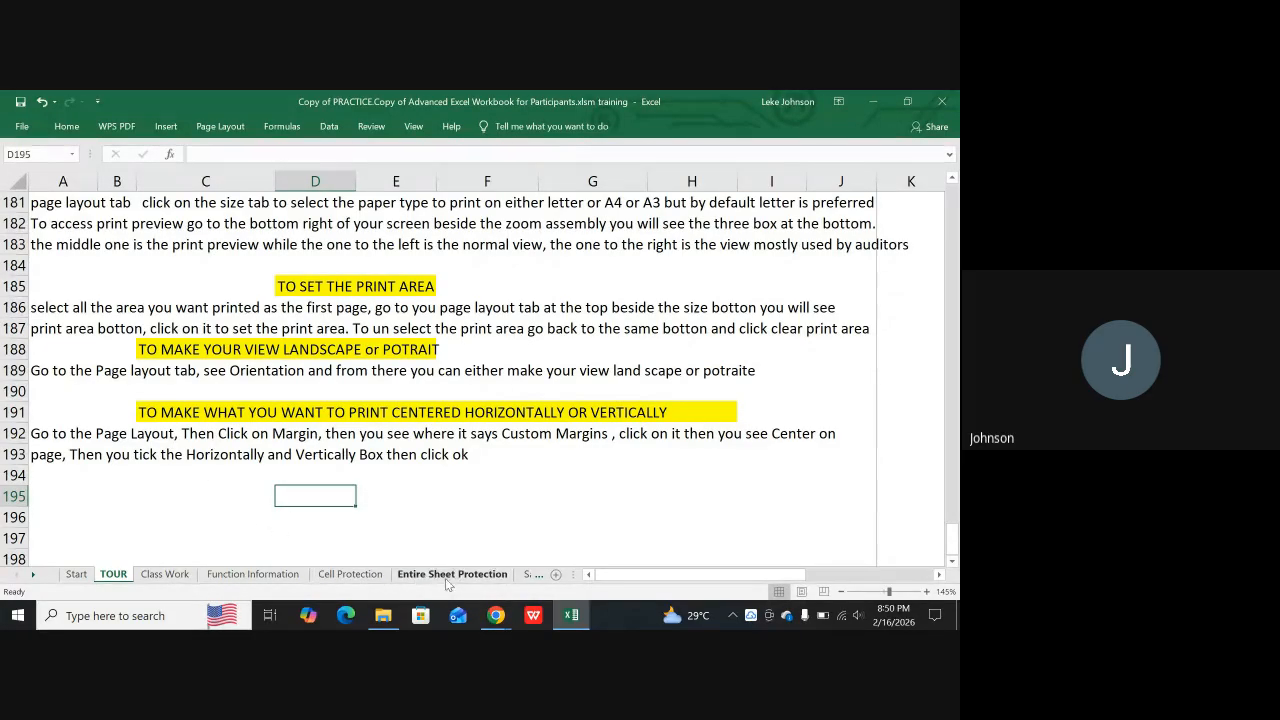
Look through the workbook's protection sheets and open the Diffreent session Protection sheet
click(34, 575)
click(34, 575)
click(34, 578)
click(34, 578)
click(34, 578)
click(34, 578)
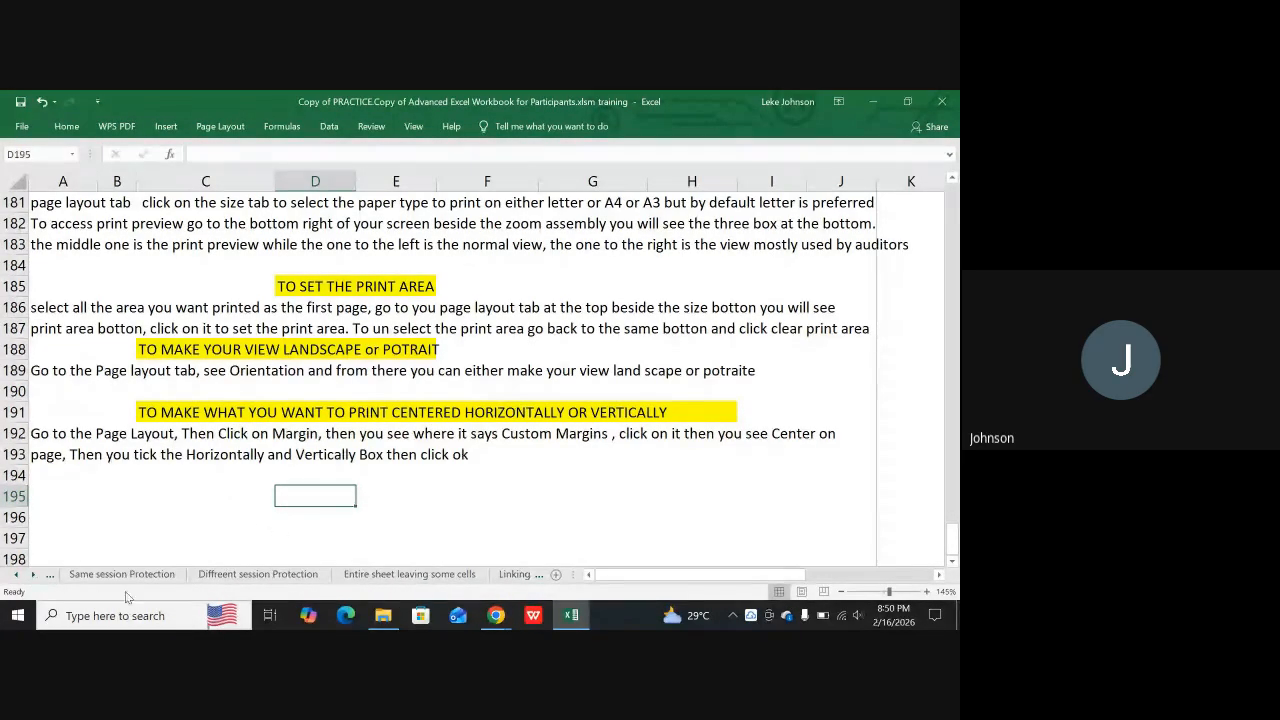
click(425, 580)
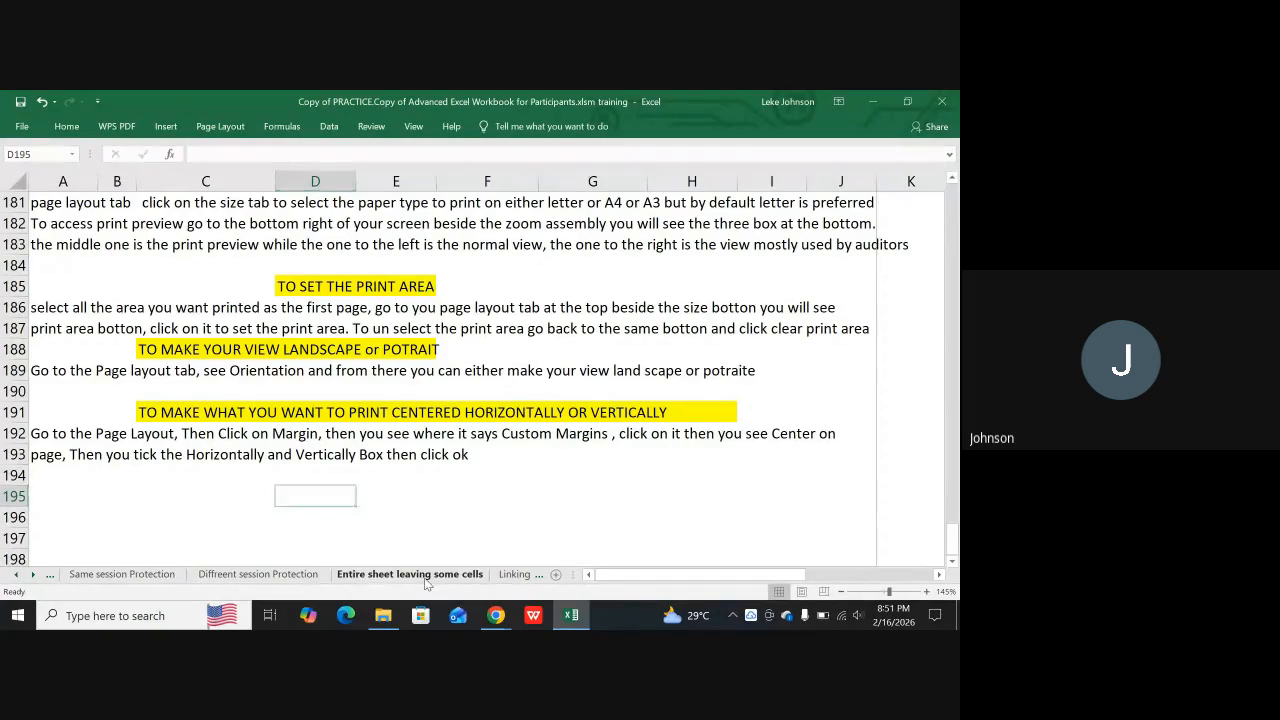
click(258, 575)
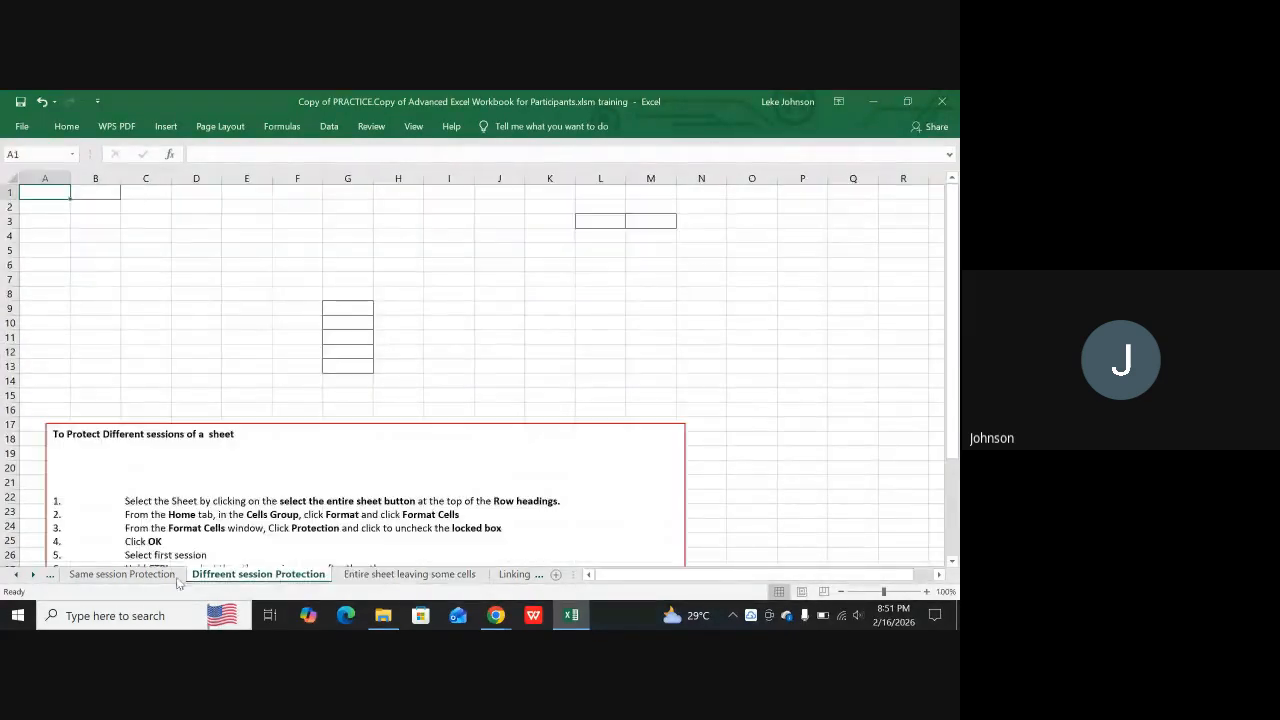
Open the Inventory Purchase sheet and look through its list of items and quantities
click(32, 575)
click(32, 575)
click(32, 575)
click(32, 575)
click(32, 575)
click(32, 575)
click(32, 575)
click(32, 575)
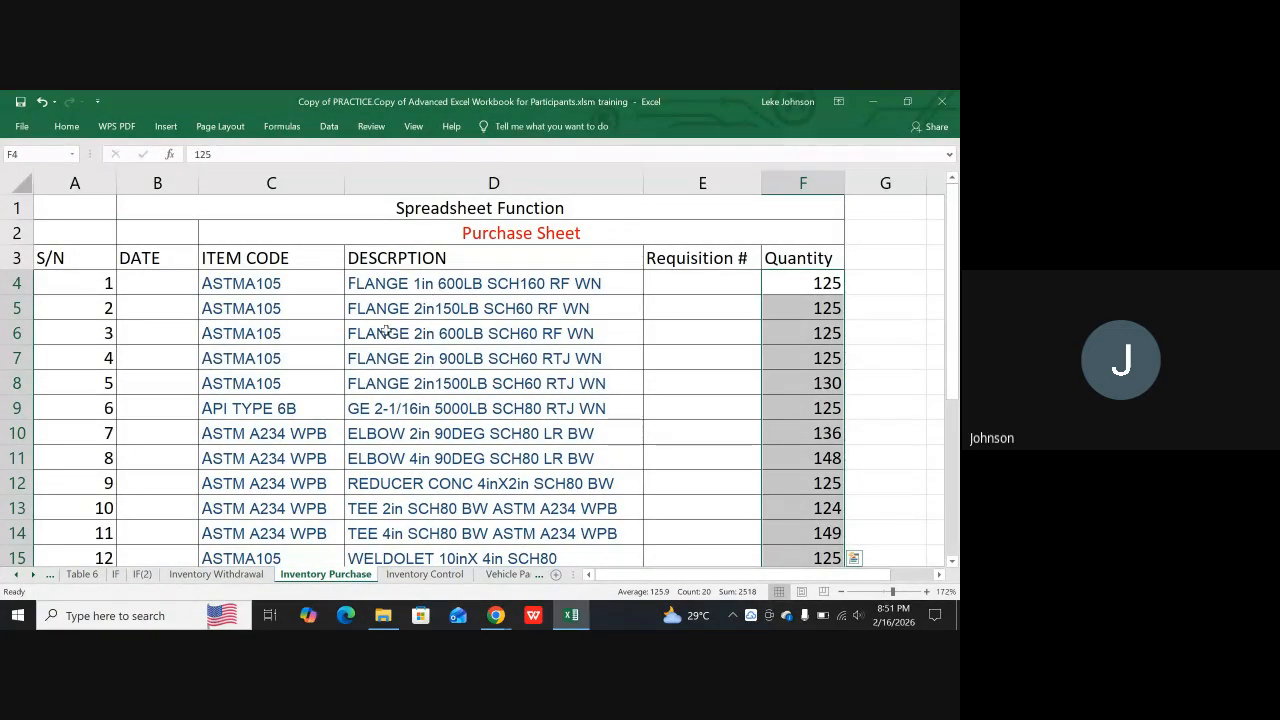
scroll(343, 399, down, 2)
scroll(343, 399, up, 2)
scroll(343, 399, down, 6)
scroll(359, 429, up, 1)
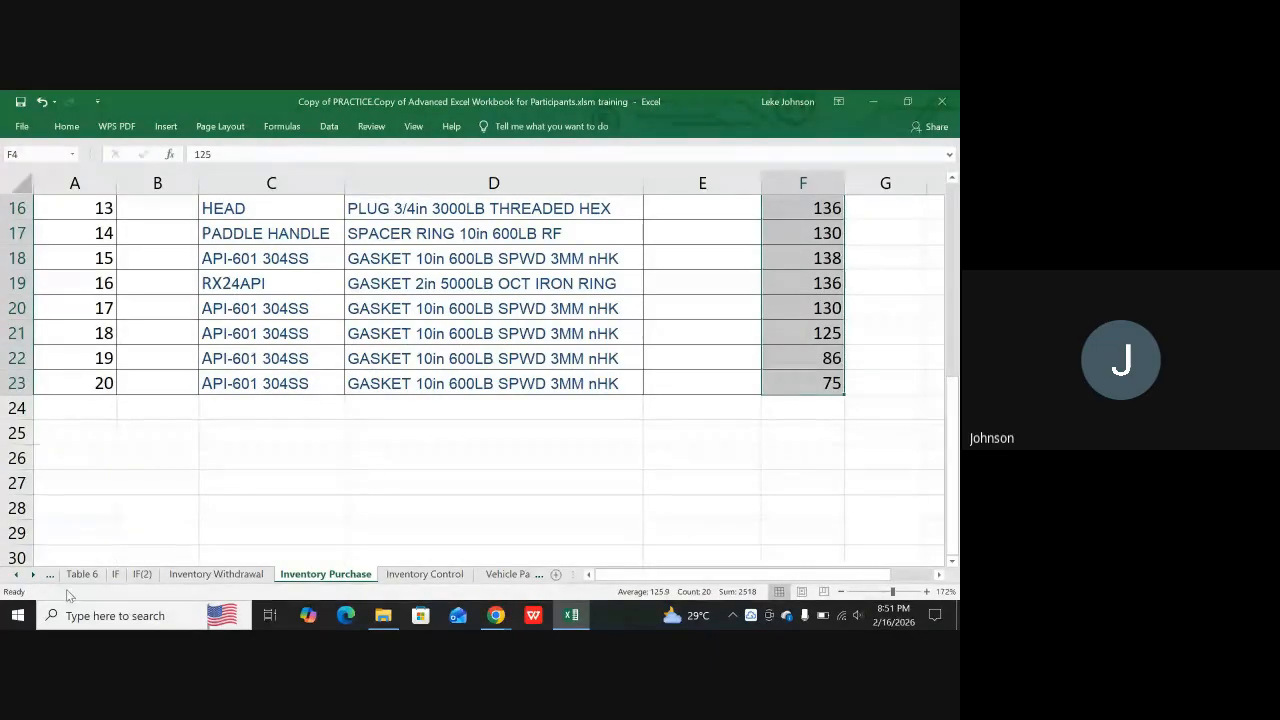
Open the Sample Report sheet and look through its invoice records
click(34, 576)
click(34, 576)
click(34, 576)
click(34, 576)
click(34, 576)
click(34, 576)
click(34, 576)
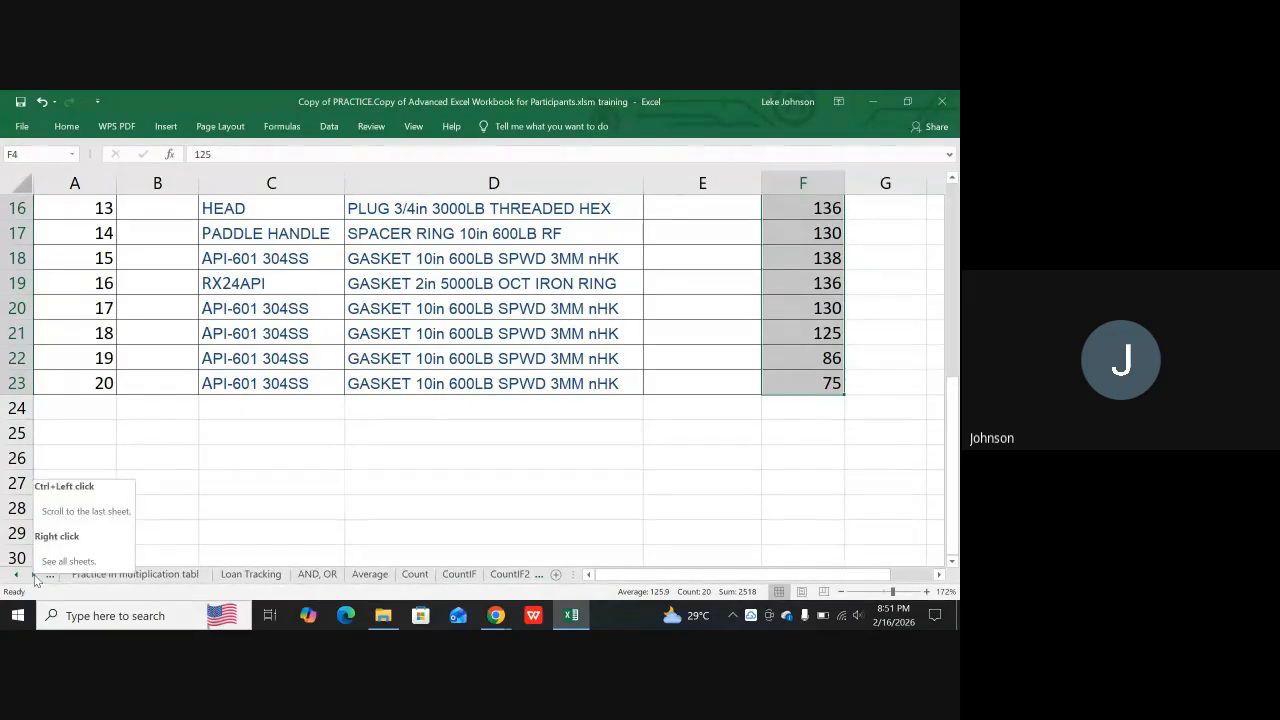
click(34, 576)
click(34, 576)
click(34, 576)
click(34, 576)
click(34, 576)
click(34, 576)
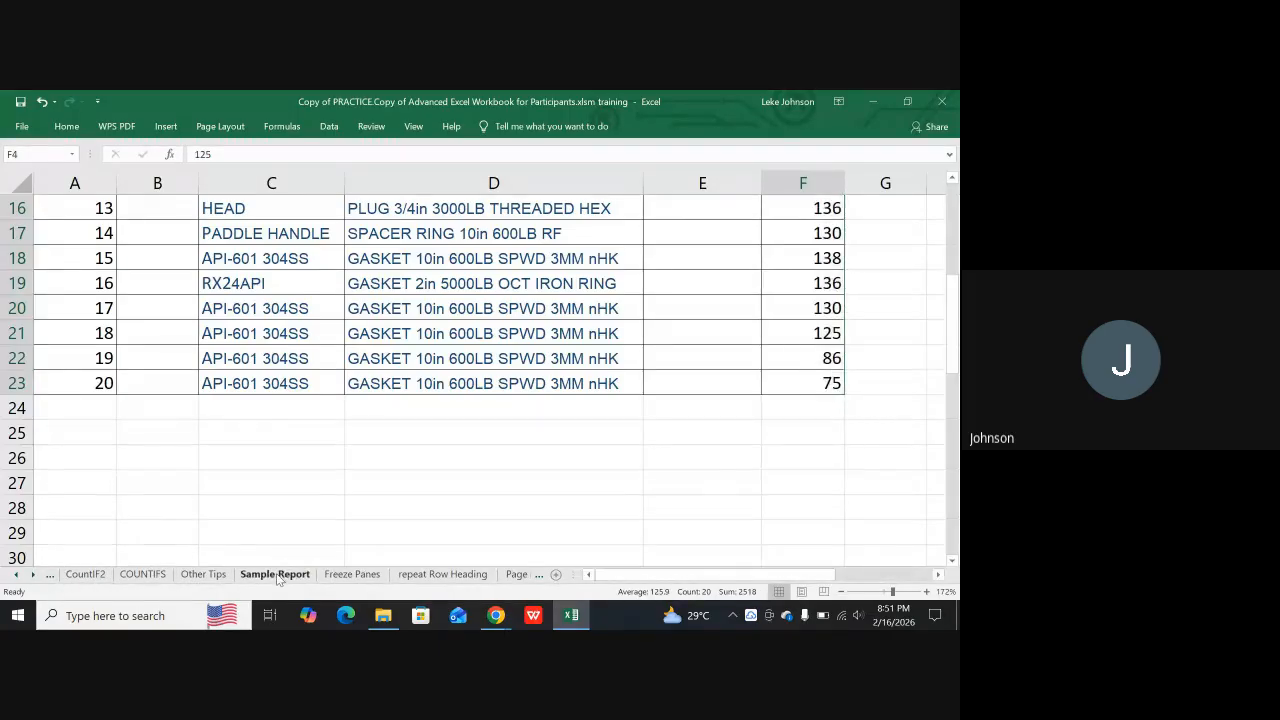
scroll(476, 397, down, 5)
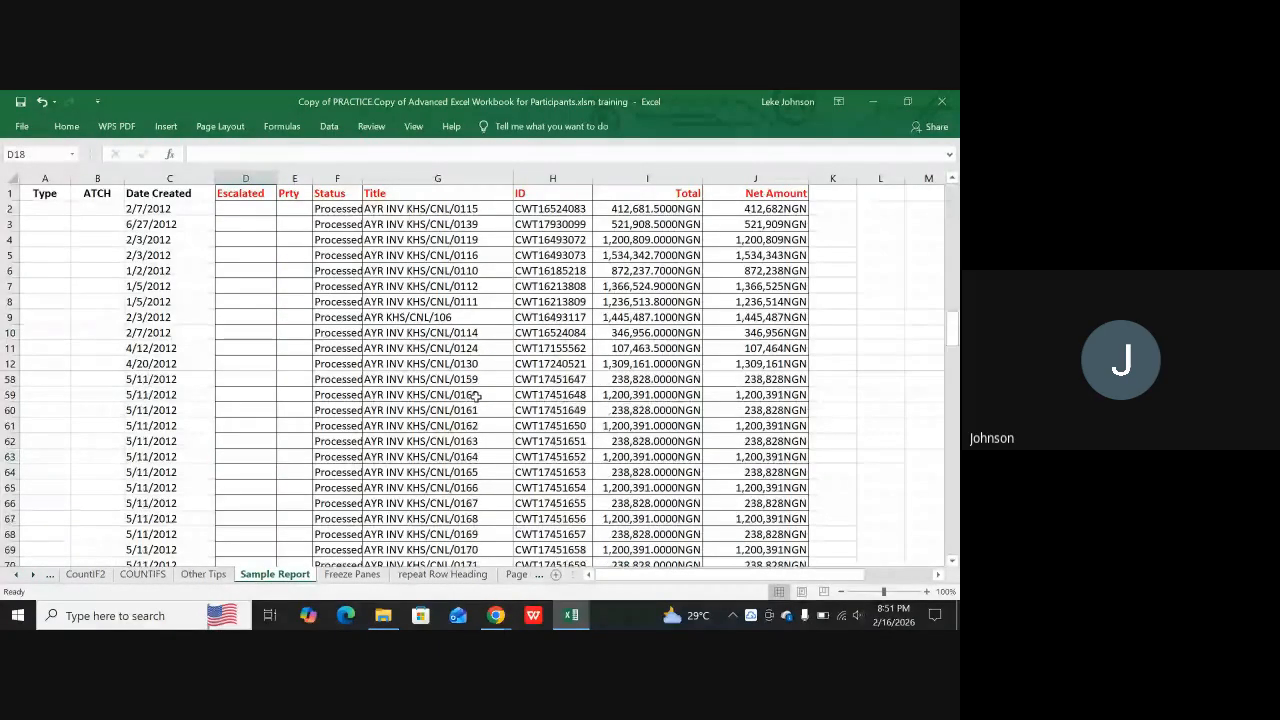
scroll(476, 397, up, 11)
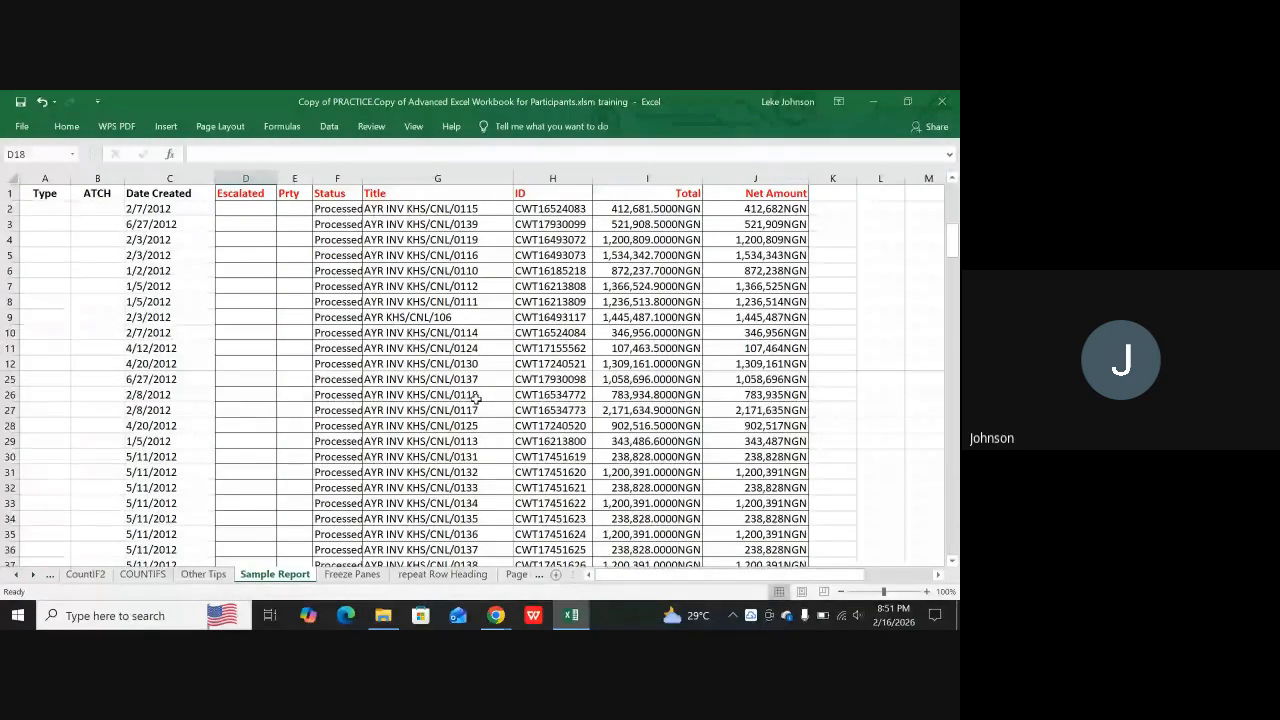
scroll(476, 398, up, 4)
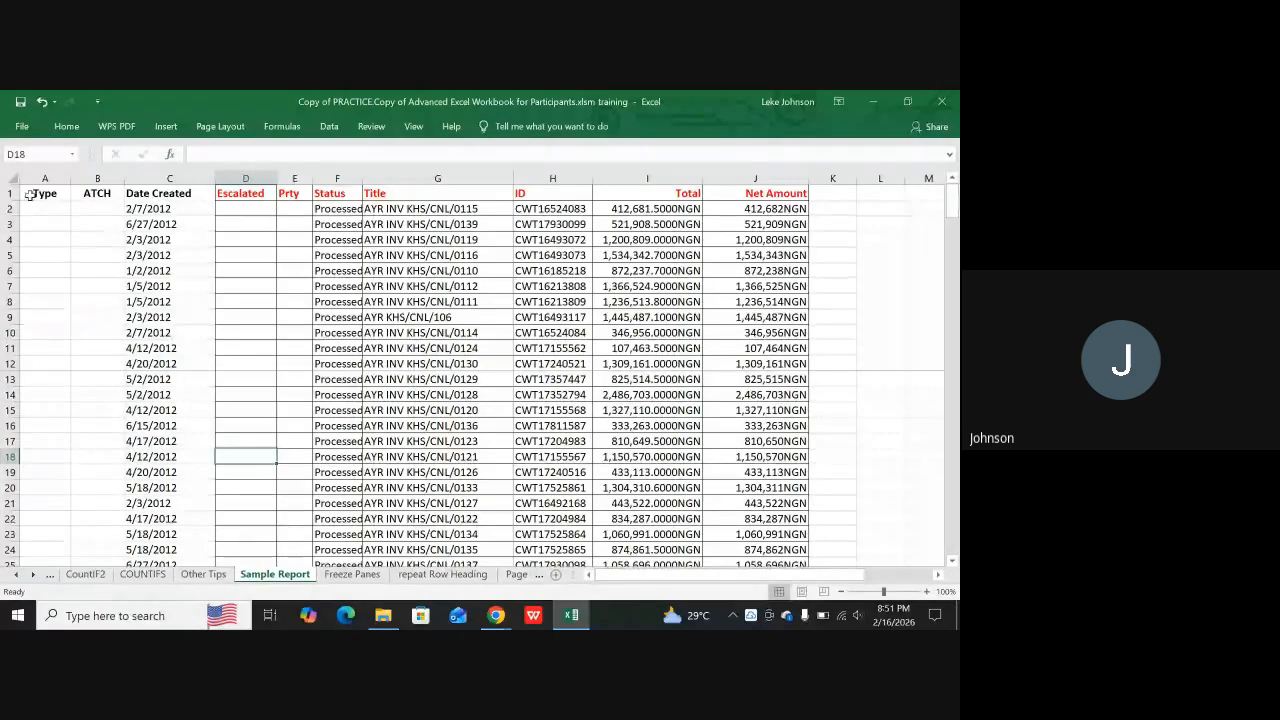
Unfreeze the panes on the Sample Report sheet and check how its rows scroll
drag(13, 192, 3, 360)
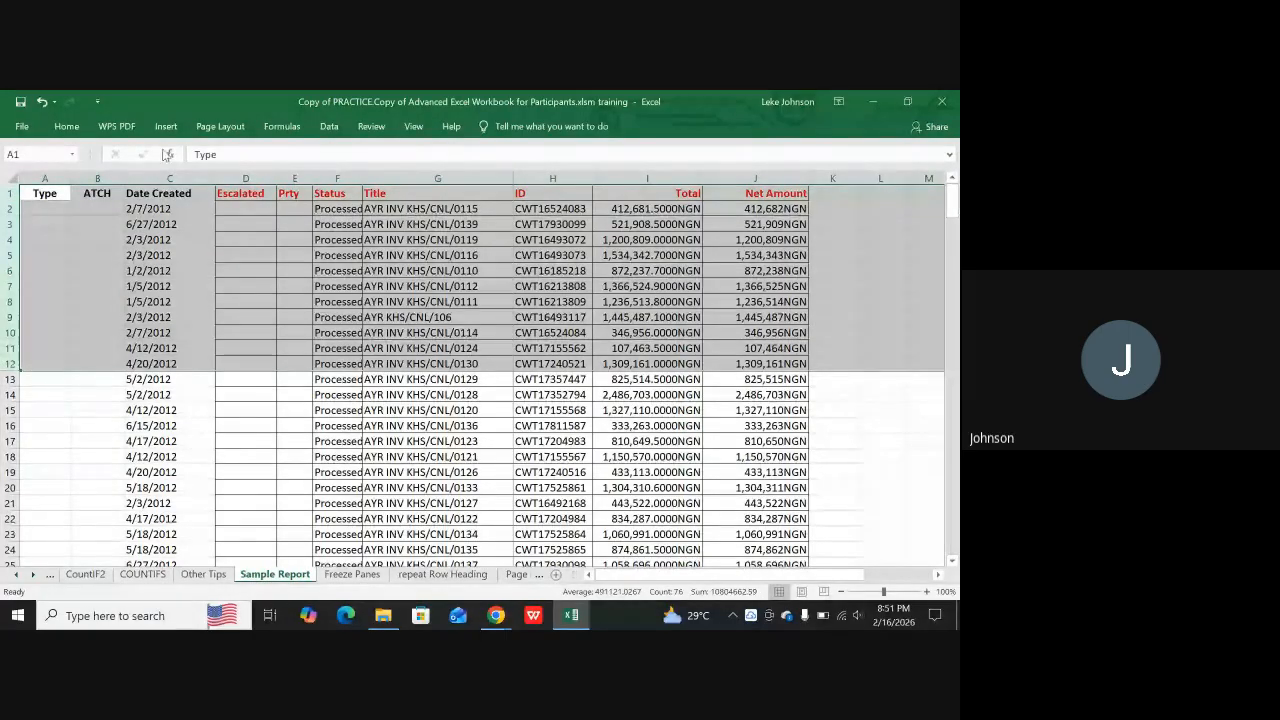
click(410, 126)
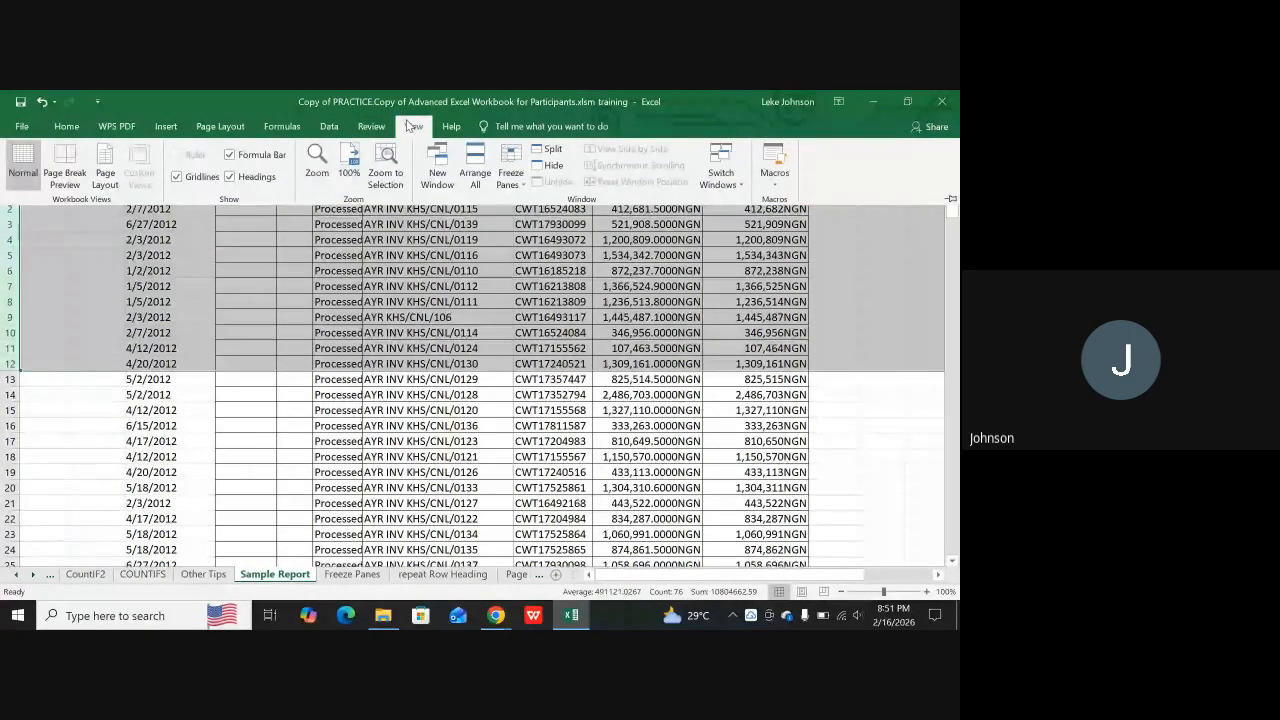
click(507, 166)
click(545, 208)
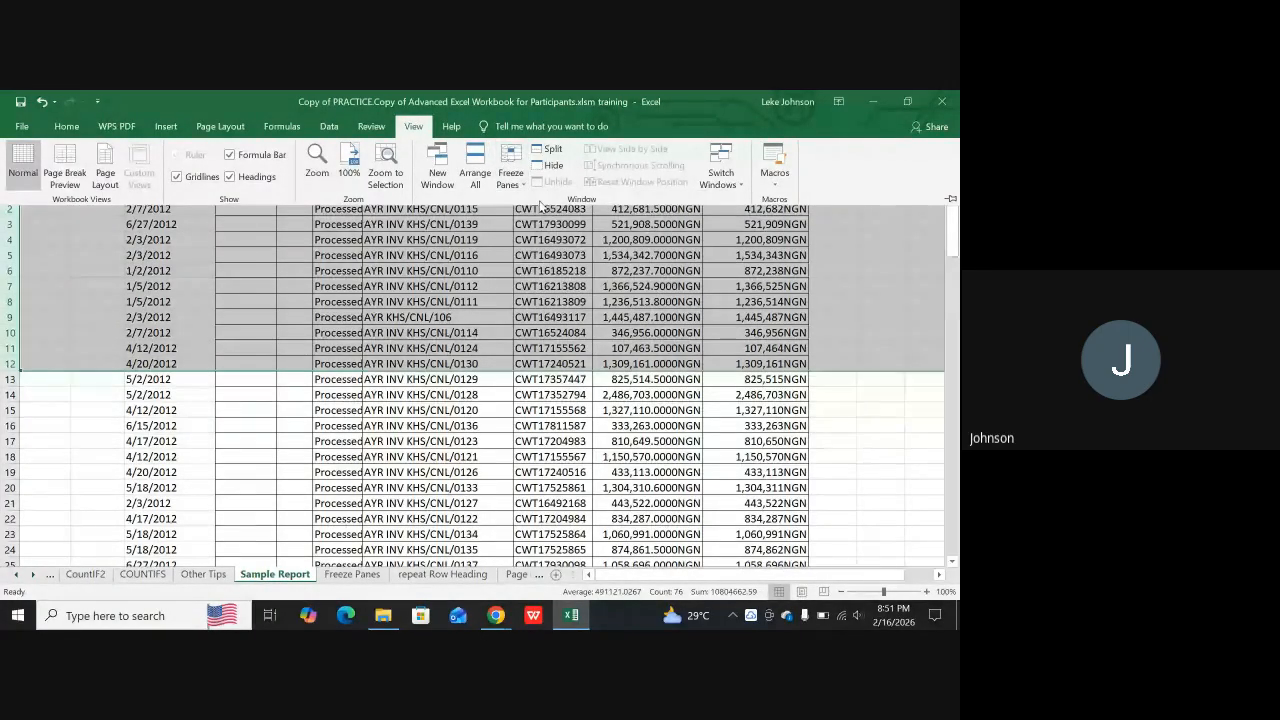
scroll(386, 386, down, 4)
scroll(386, 386, up, 4)
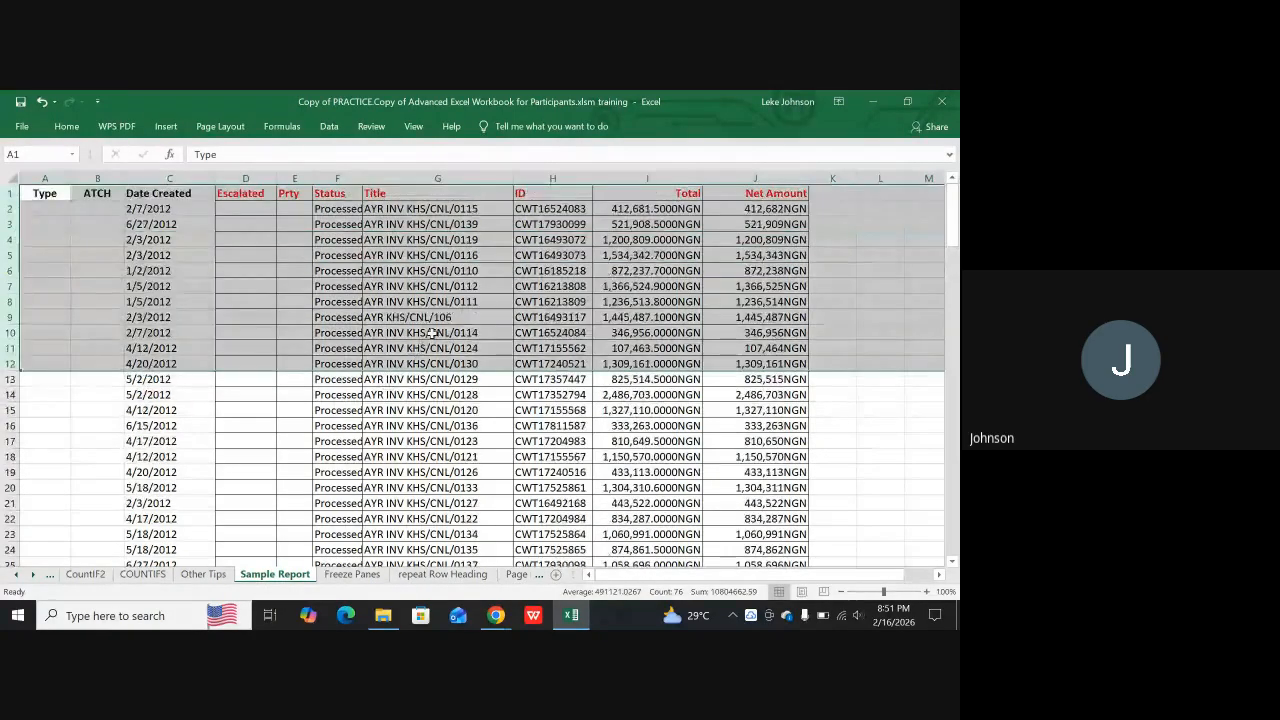
click(426, 301)
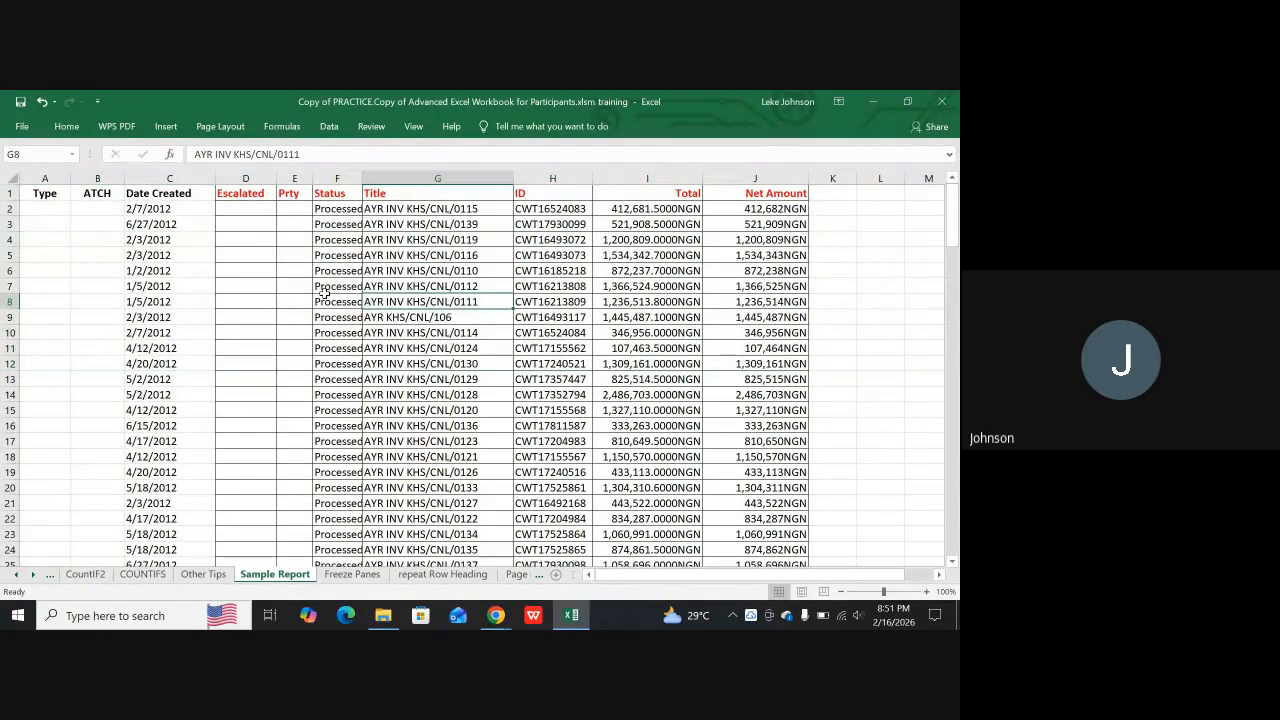
click(243, 345)
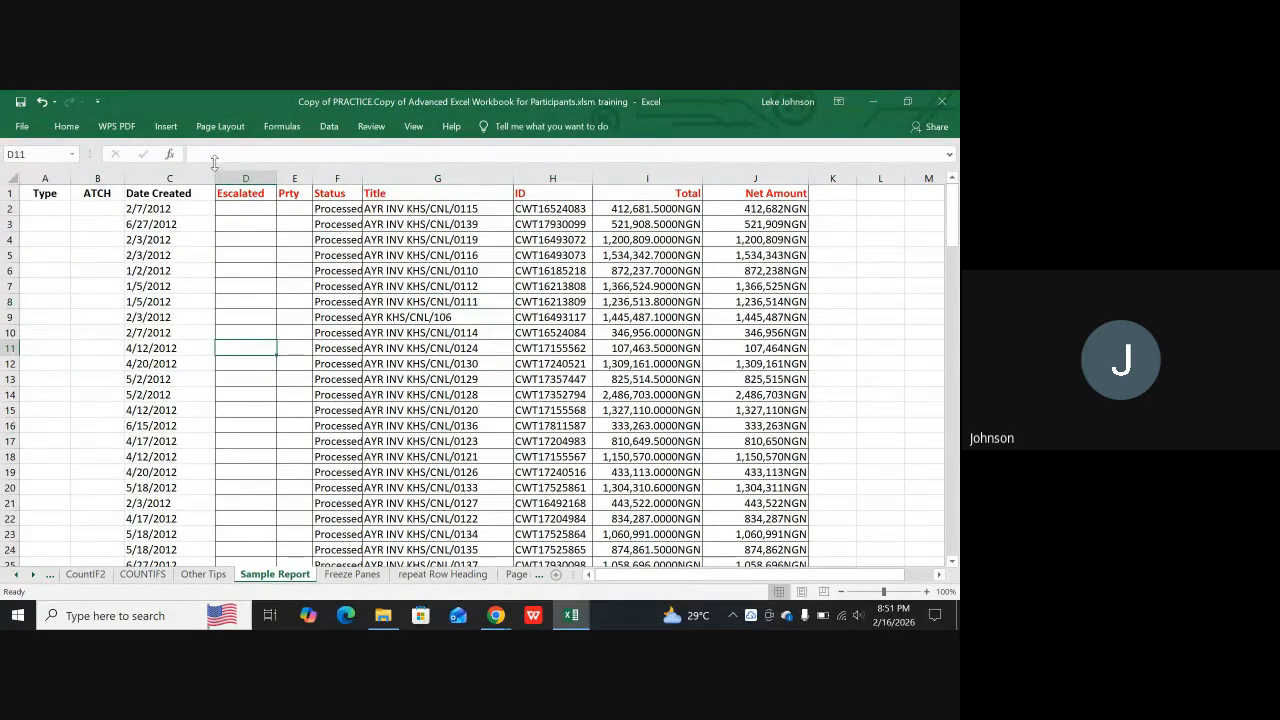
Examine the available paper sizes for the Sample Report sheet, including Letter, without changing the size
click(222, 128)
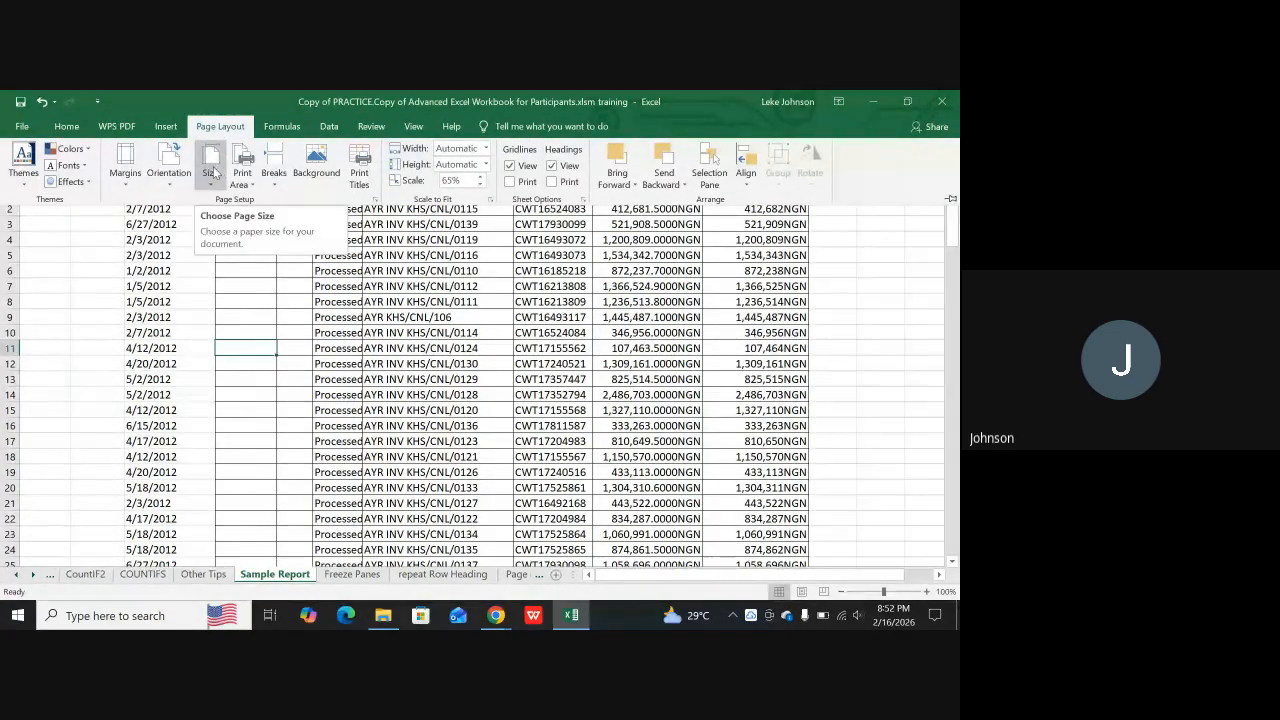
click(212, 173)
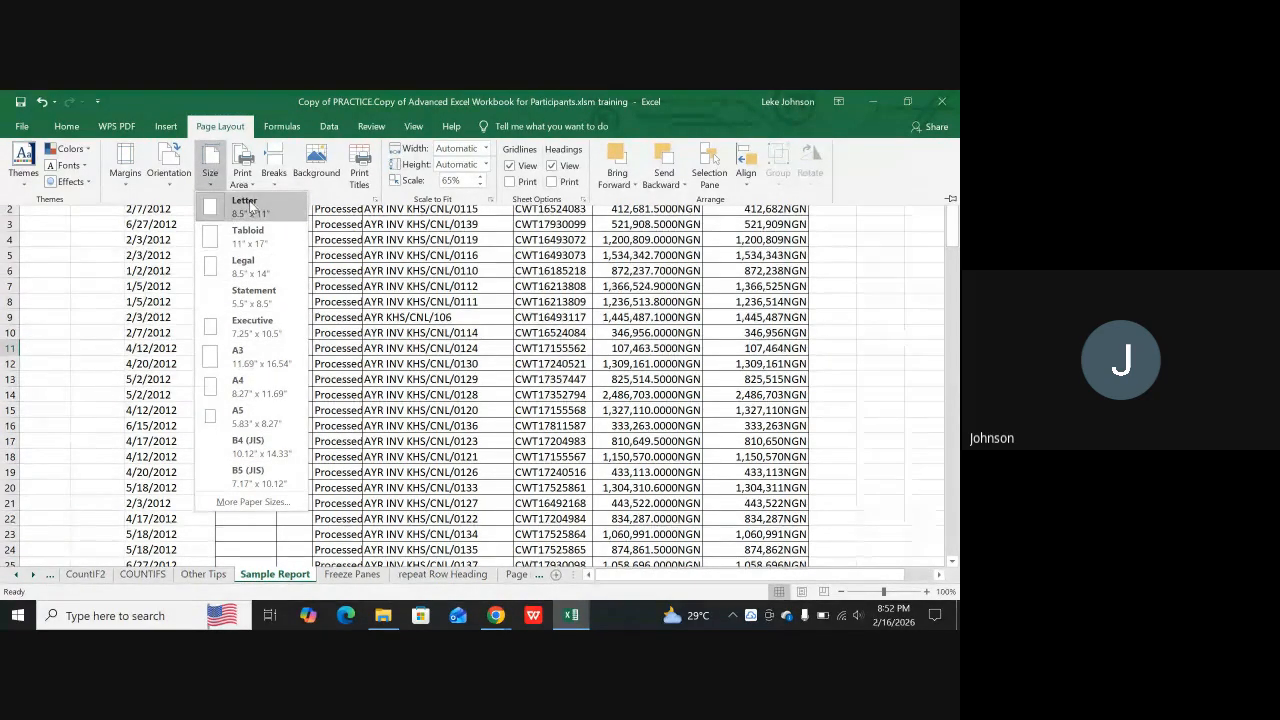
click(407, 291)
click(407, 291)
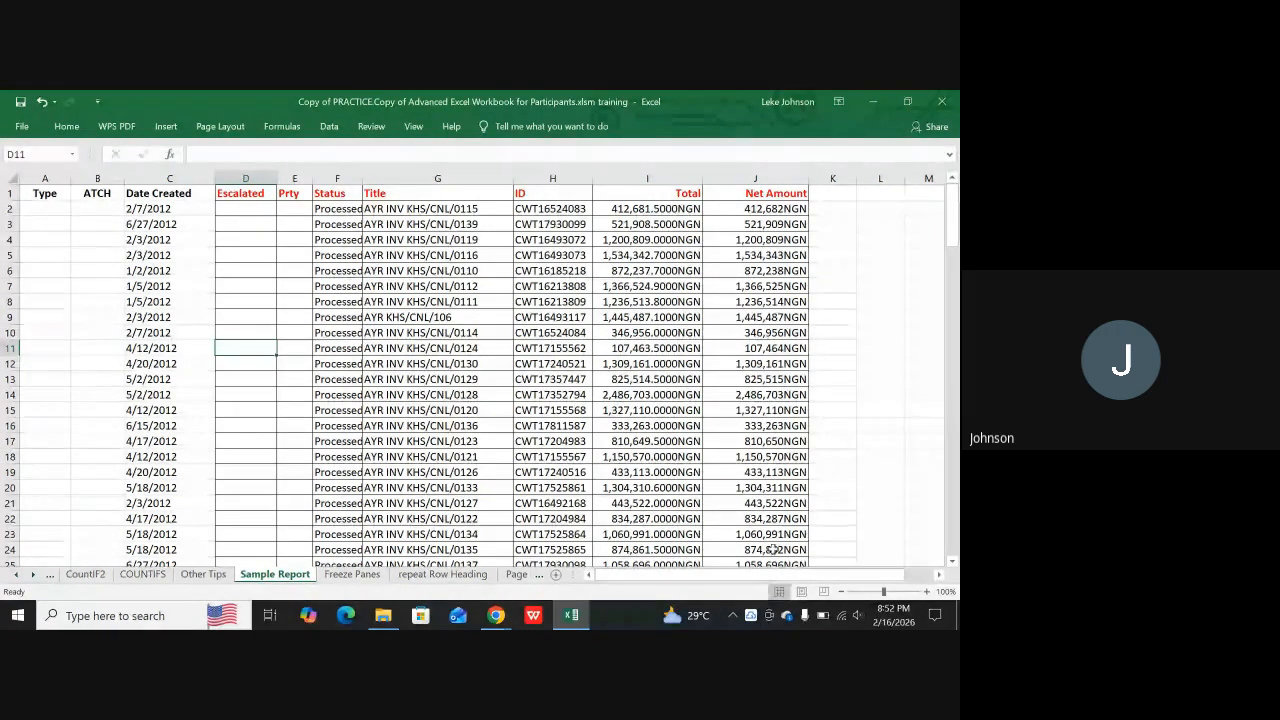
Show the Sample Report sheet in Page Layout view and examine which columns fall on a separate page
click(802, 592)
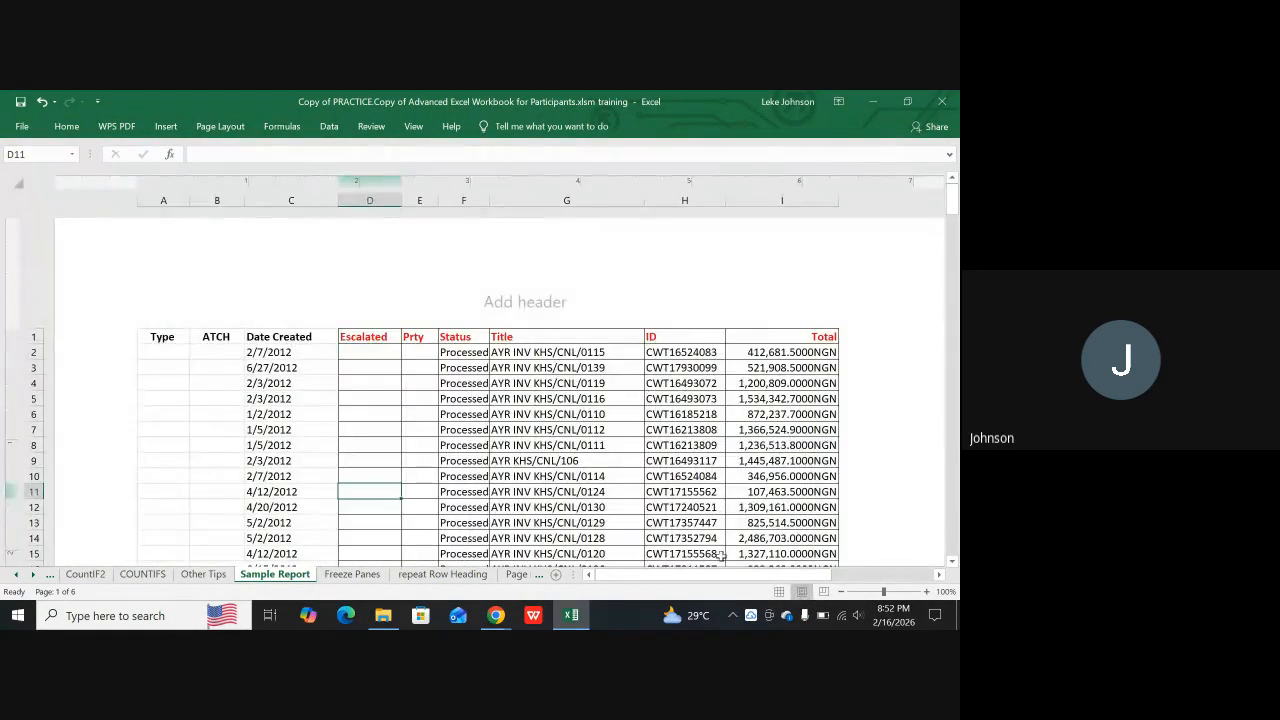
scroll(785, 455, down, 10)
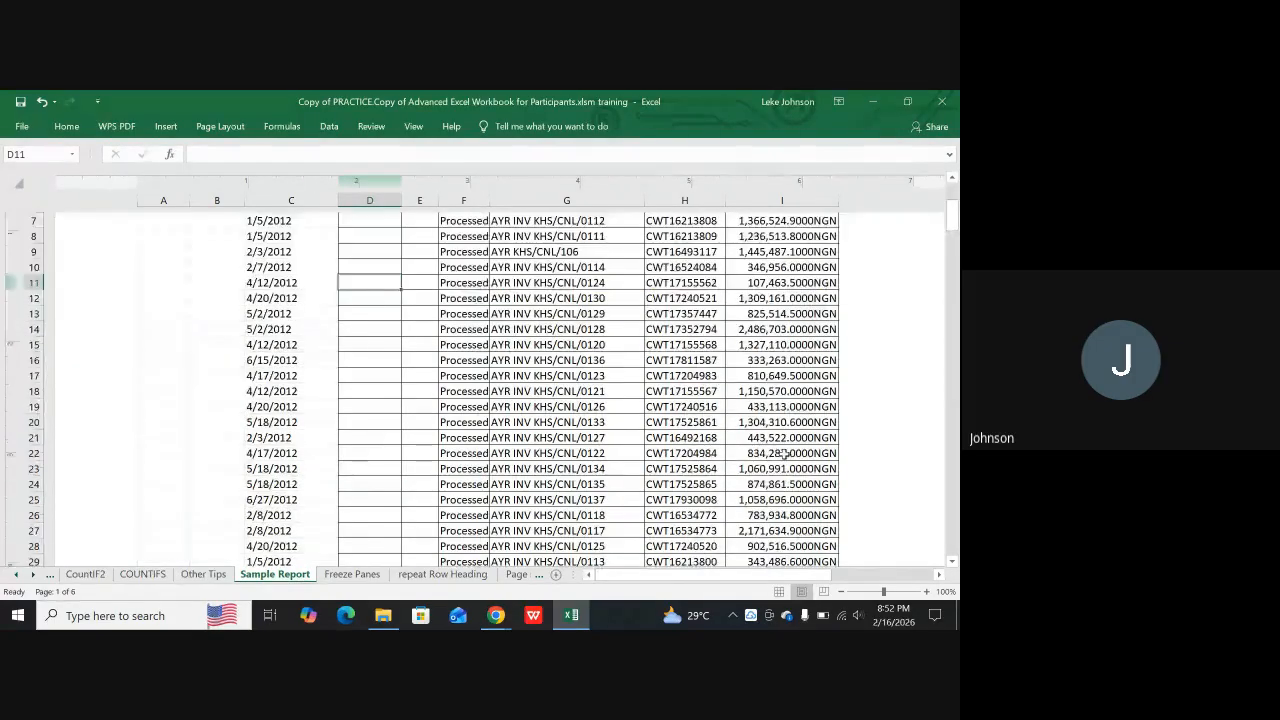
scroll(785, 455, down, 2)
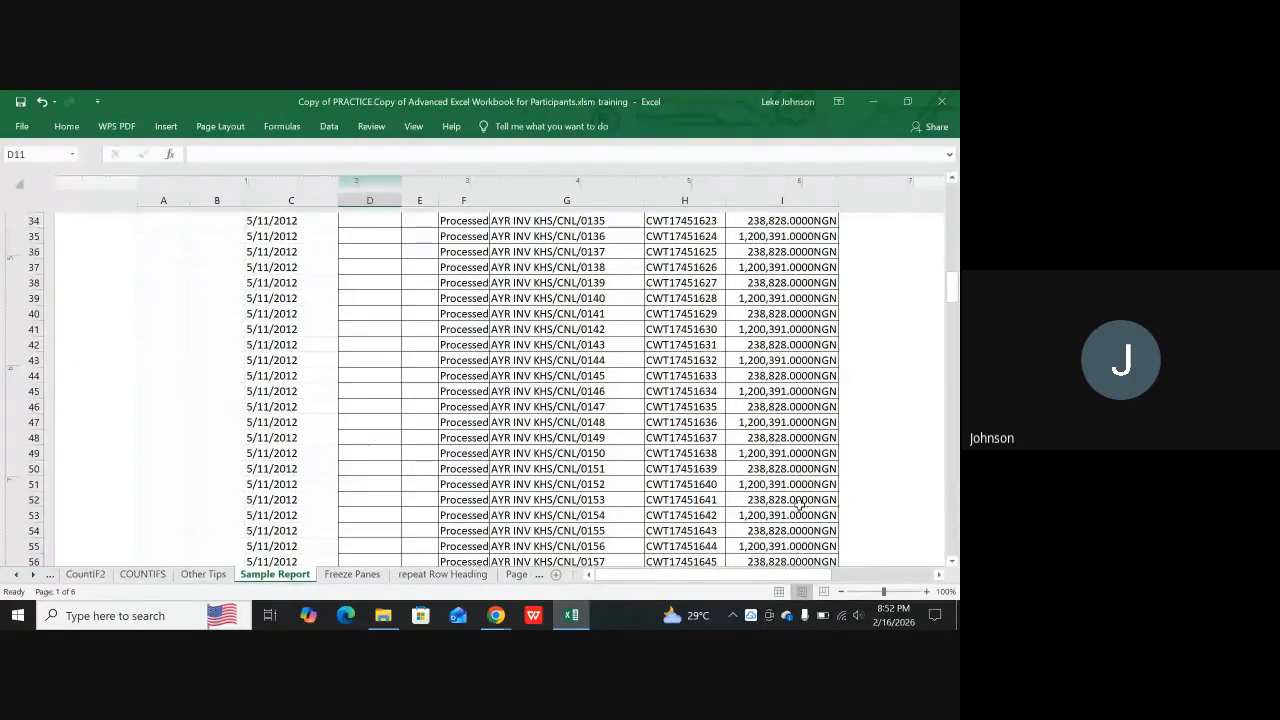
drag(760, 582, 913, 572)
scroll(741, 403, up, 1)
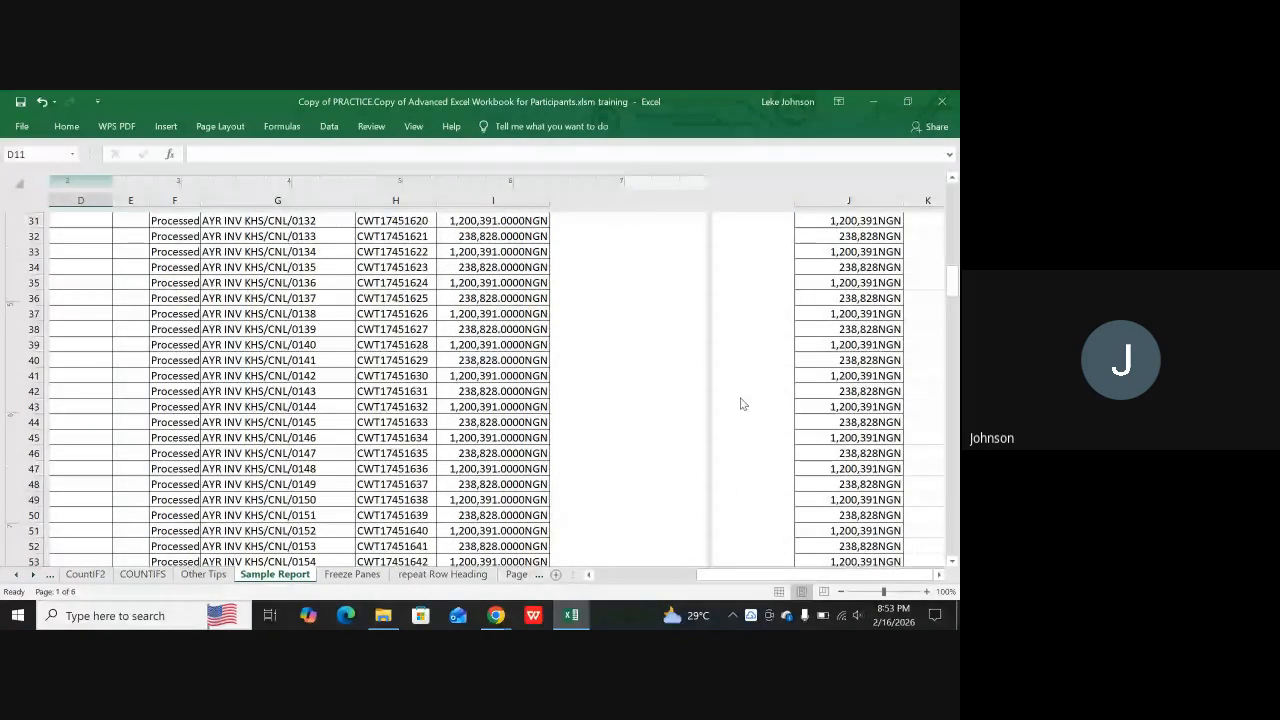
Return the Sample Report sheet from Page Layout view to Normal view
scroll(741, 403, up, 10)
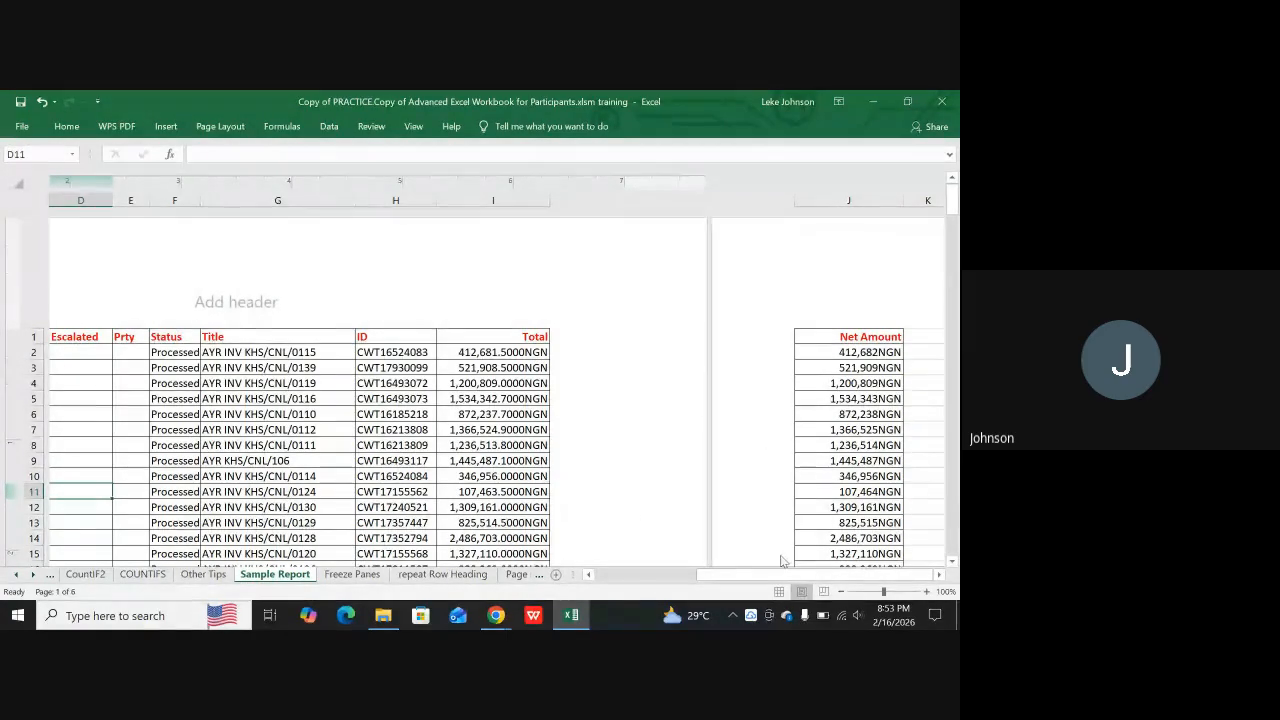
drag(744, 578, 628, 582)
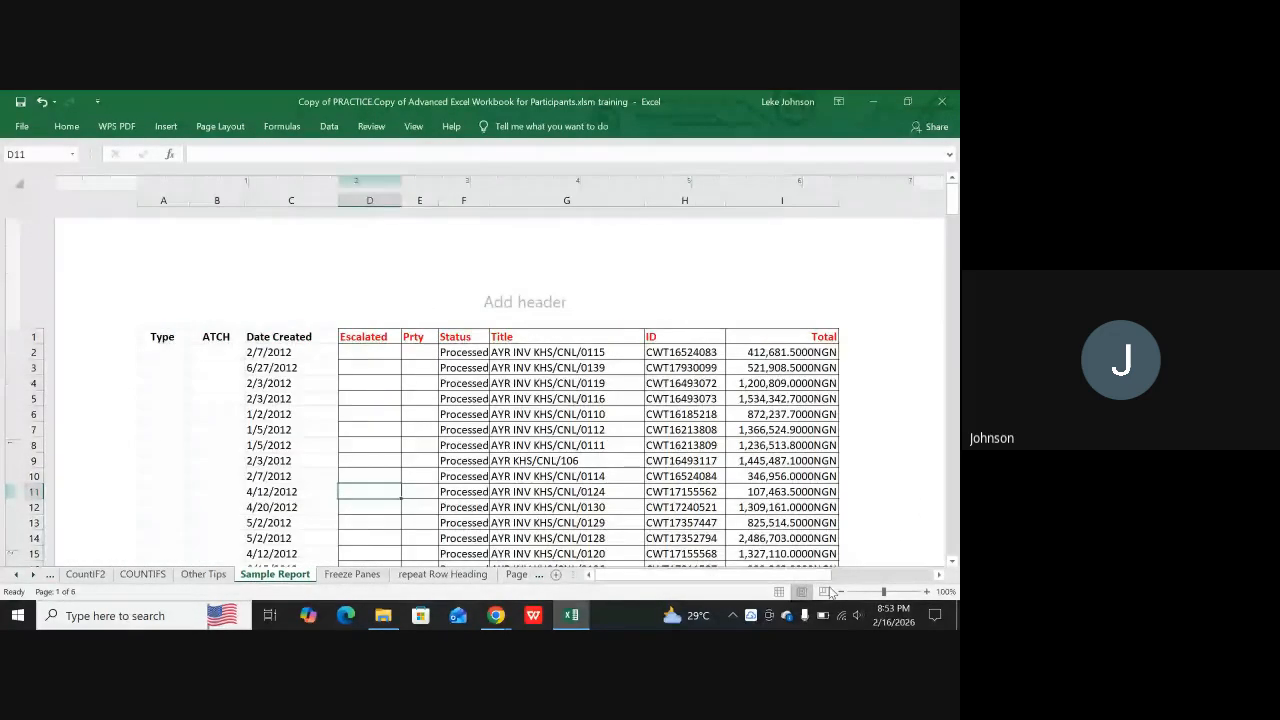
click(780, 592)
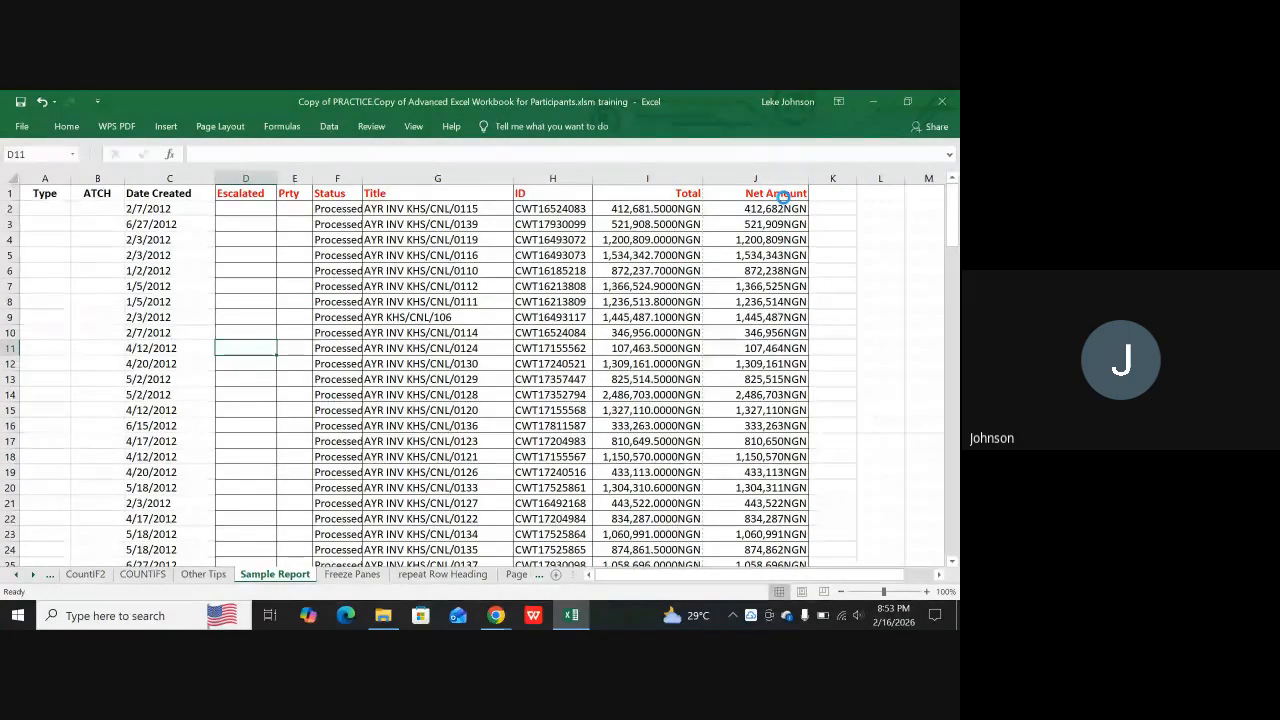
Open the print preview of the Sample Report sheet and page forward through it to the last page
key(ctrl+p)
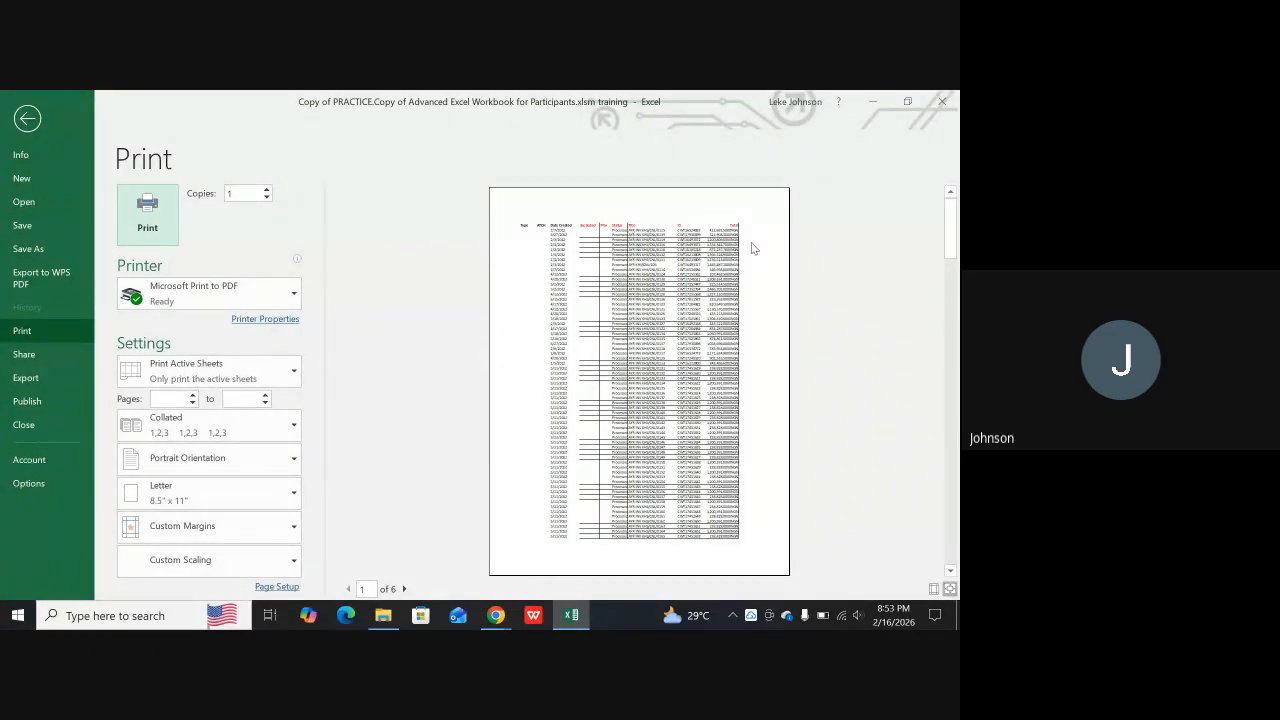
click(404, 589)
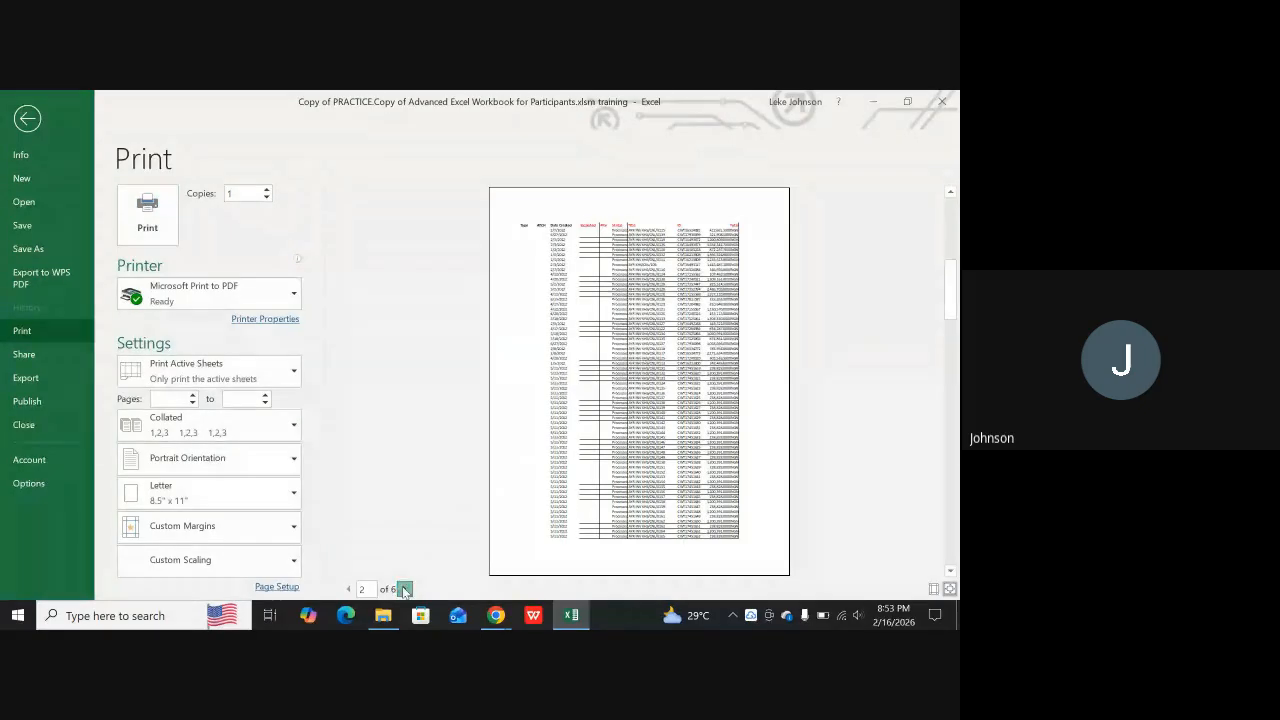
click(404, 589)
click(404, 589)
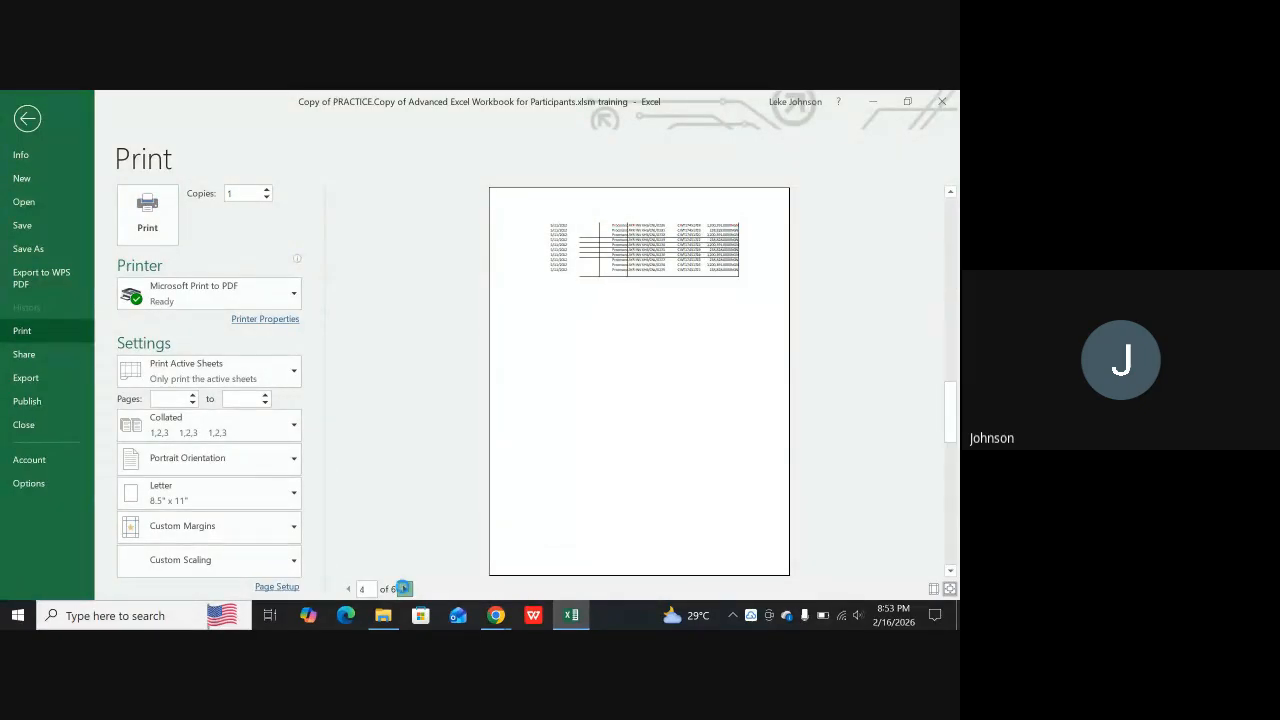
click(404, 589)
click(404, 589)
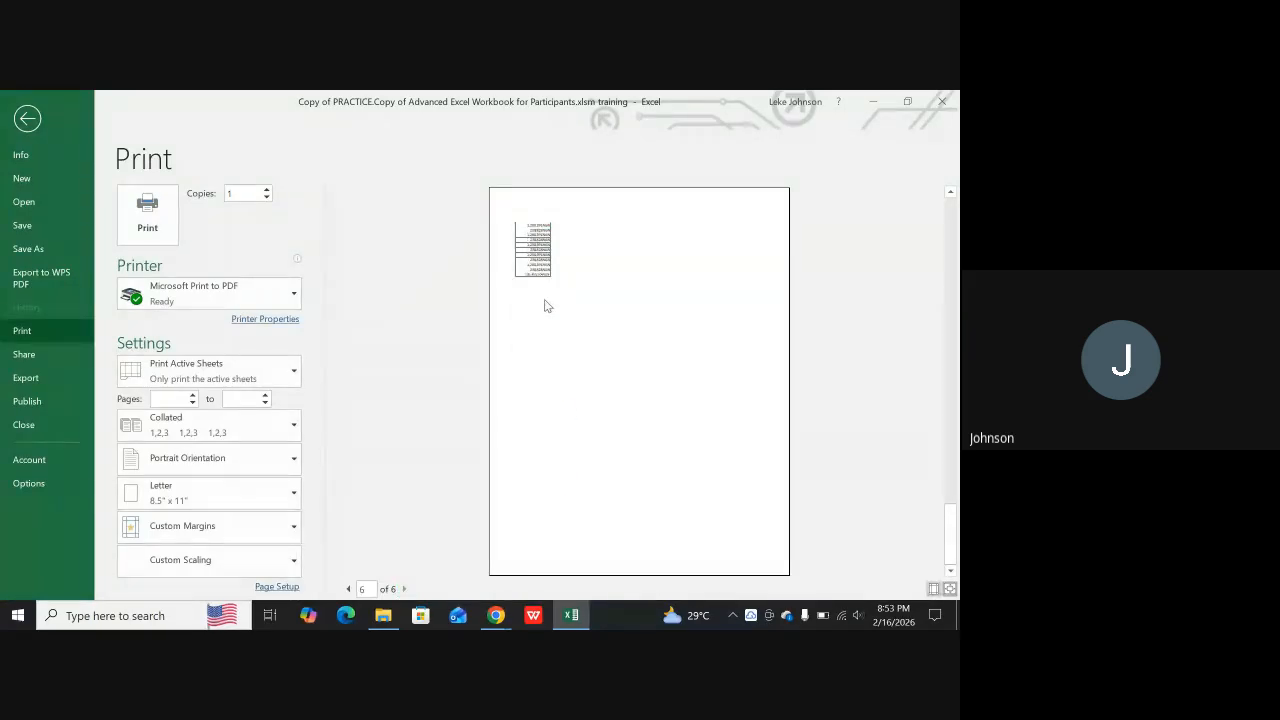
Page back through the print preview to the first page and return to the worksheet
click(349, 589)
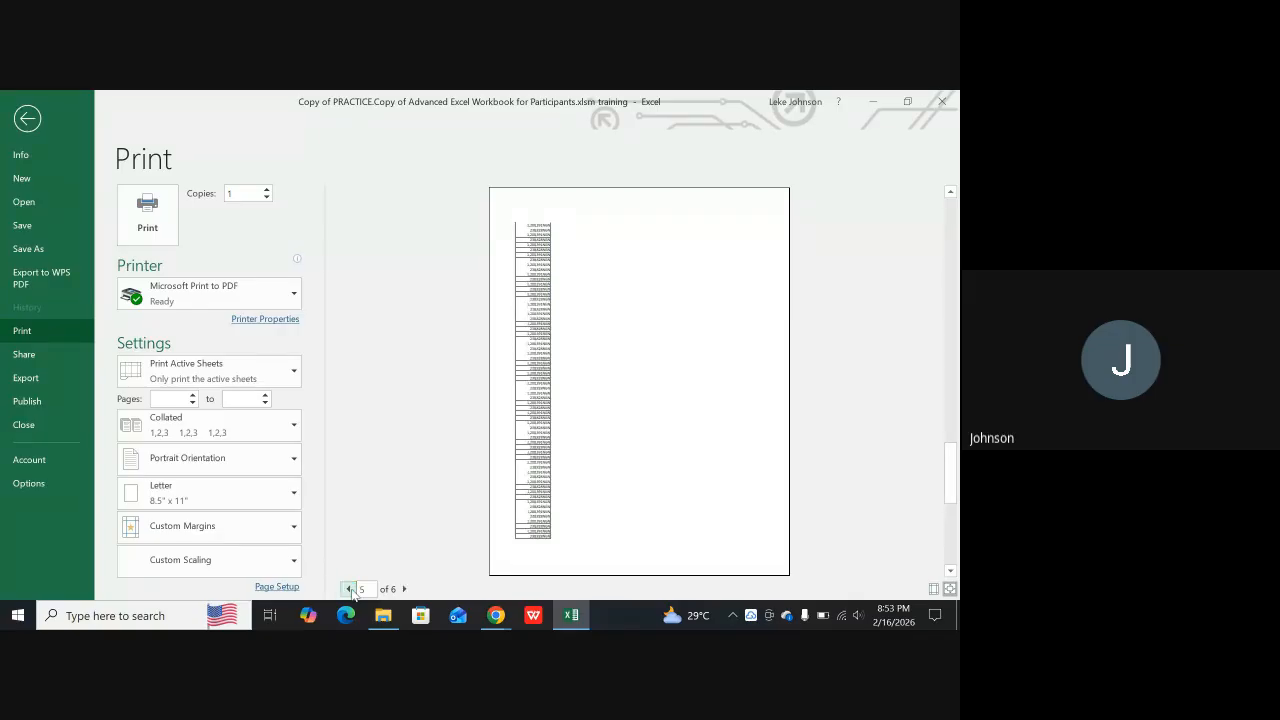
click(349, 589)
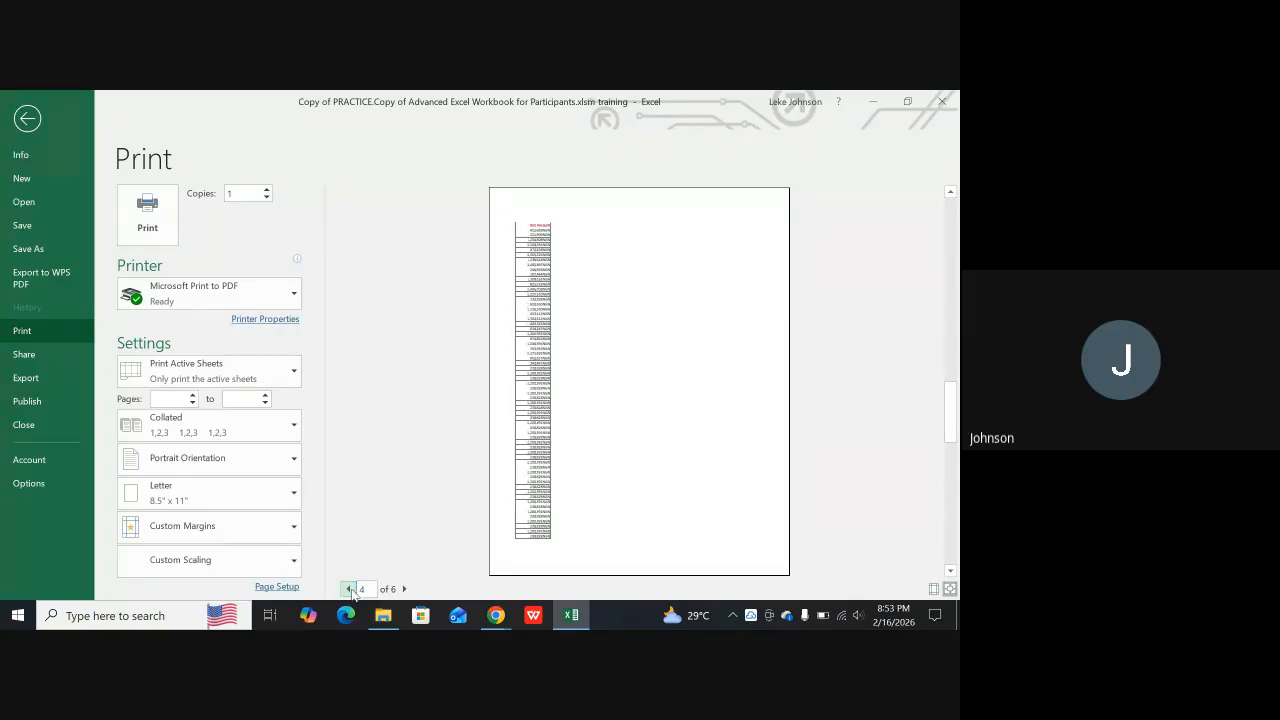
click(349, 589)
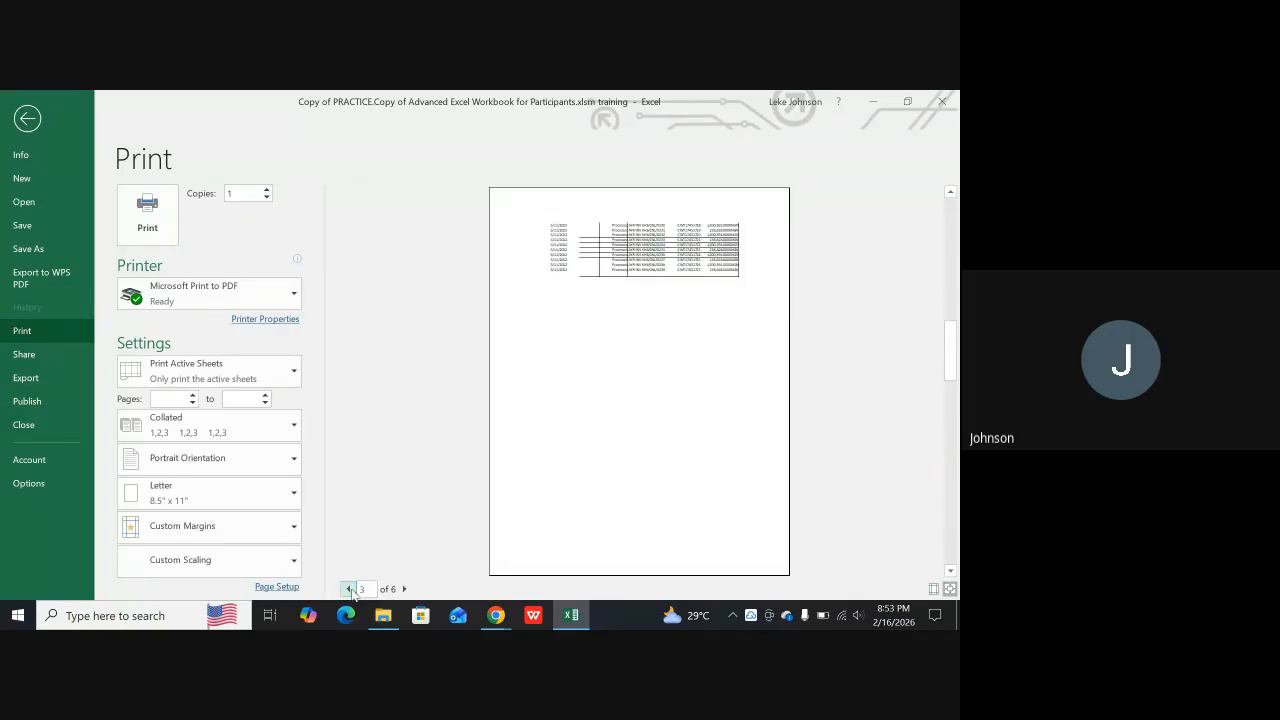
click(349, 589)
click(349, 589)
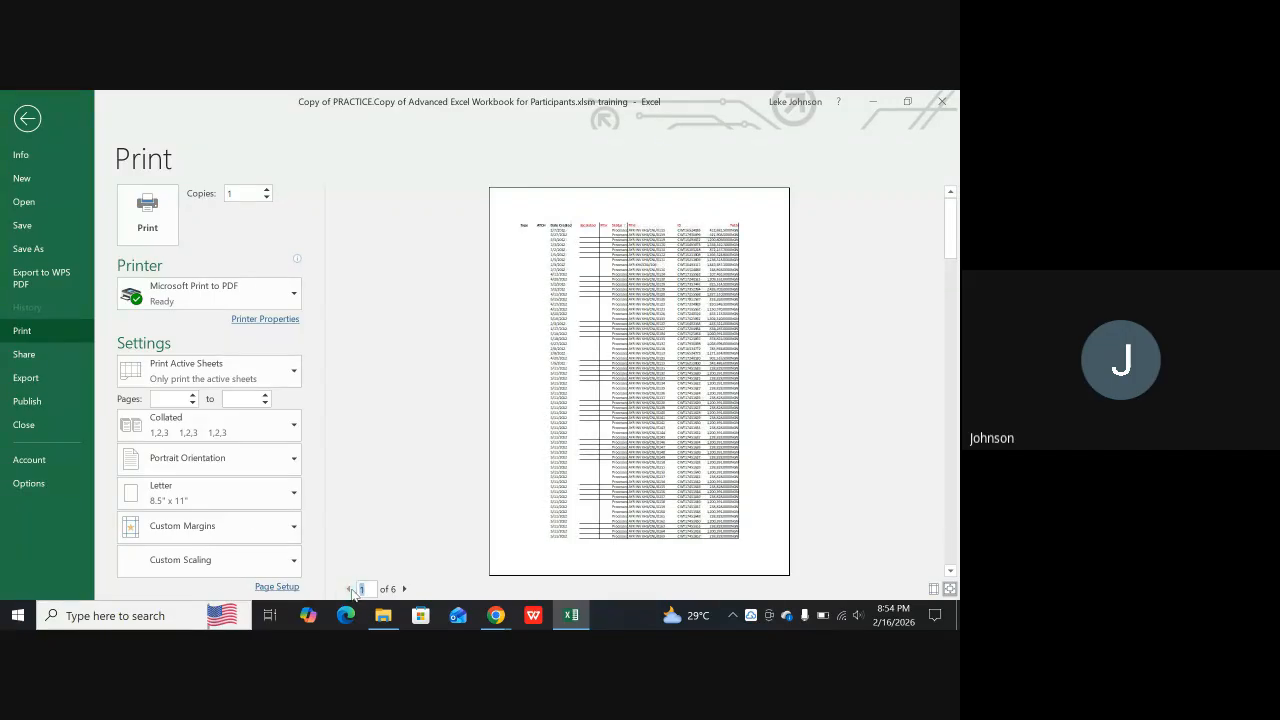
key(Escape)
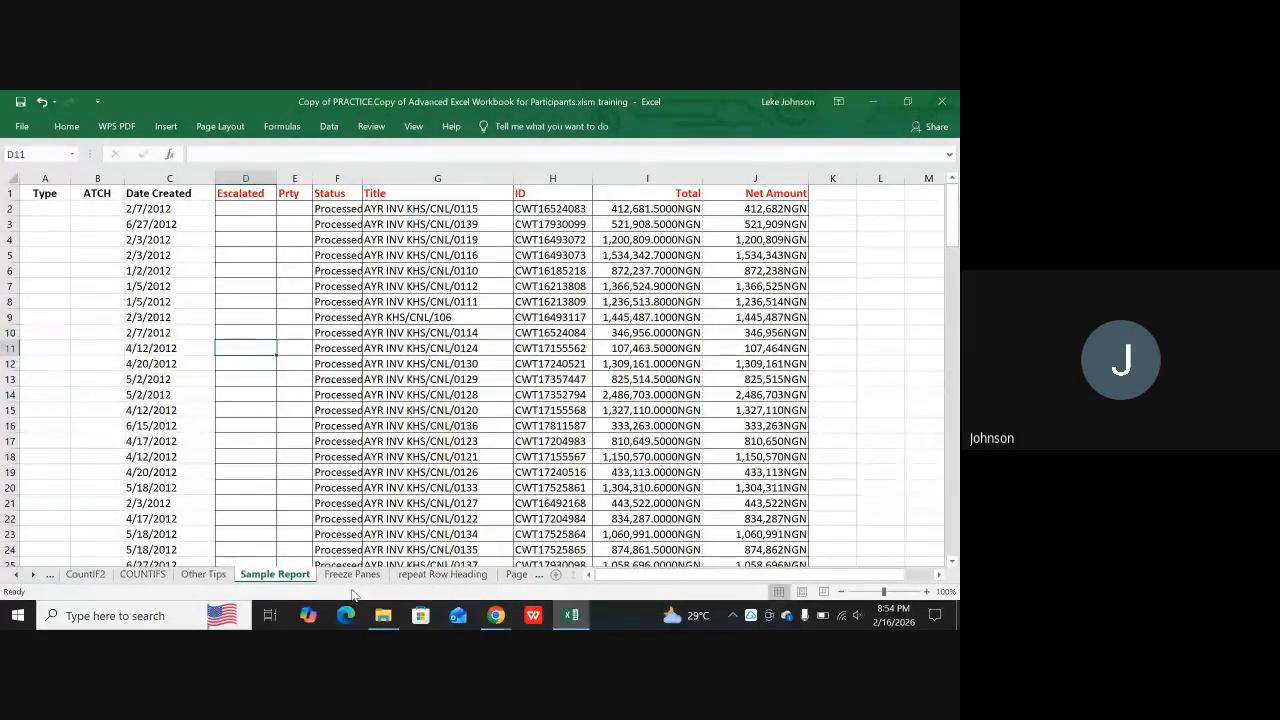
Set the print area of the Sample Report sheet to A1:J28, from the header row through row 28
scroll(231, 453, down, 6)
scroll(231, 453, up, 5)
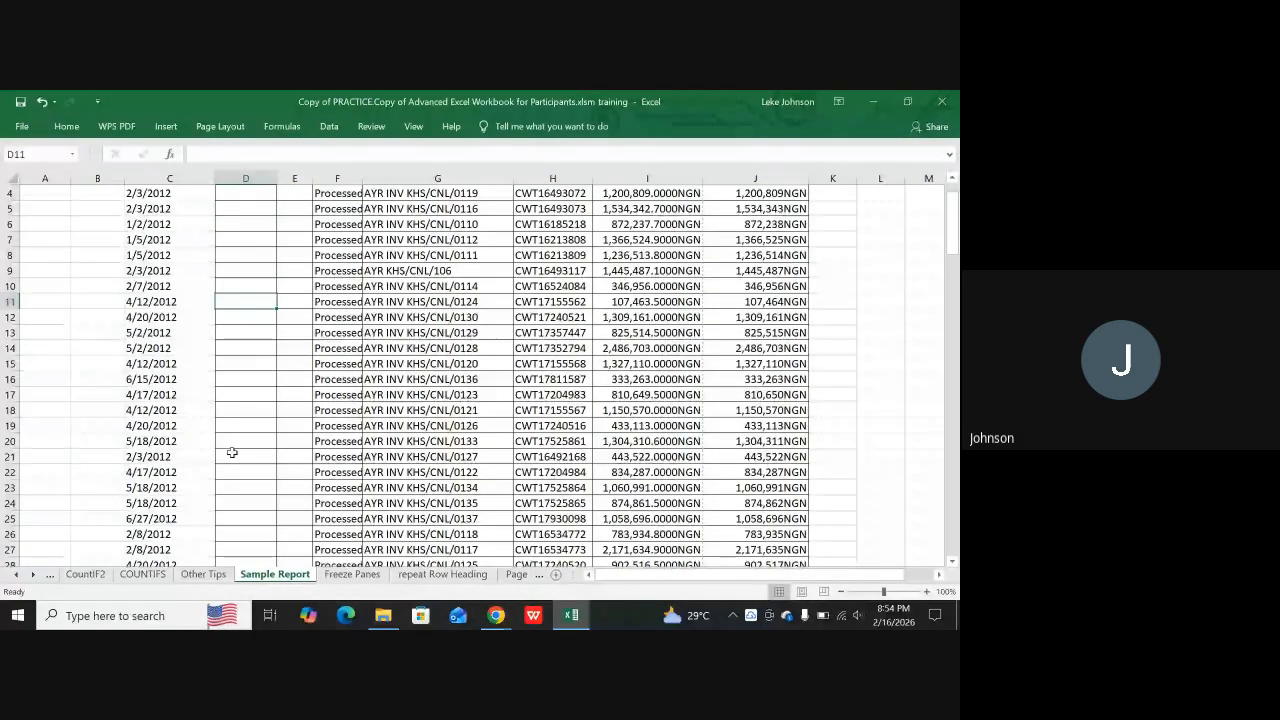
scroll(231, 453, up, 1)
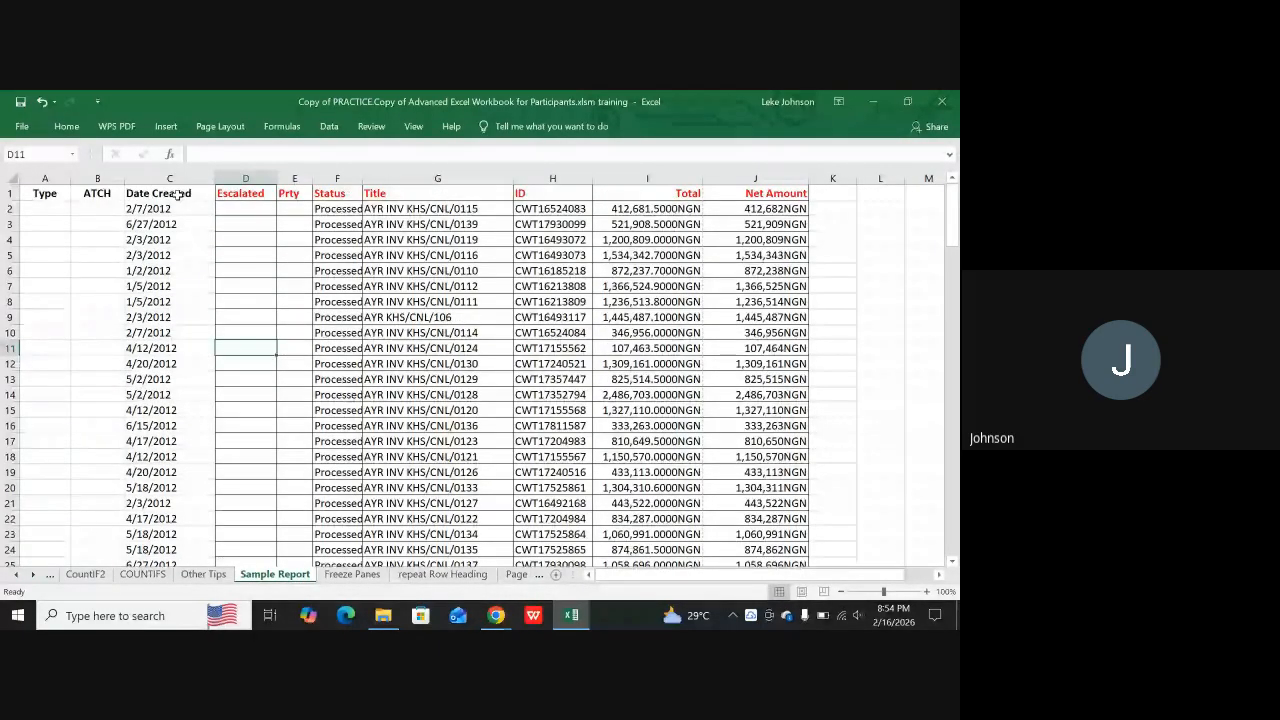
click(6, 193)
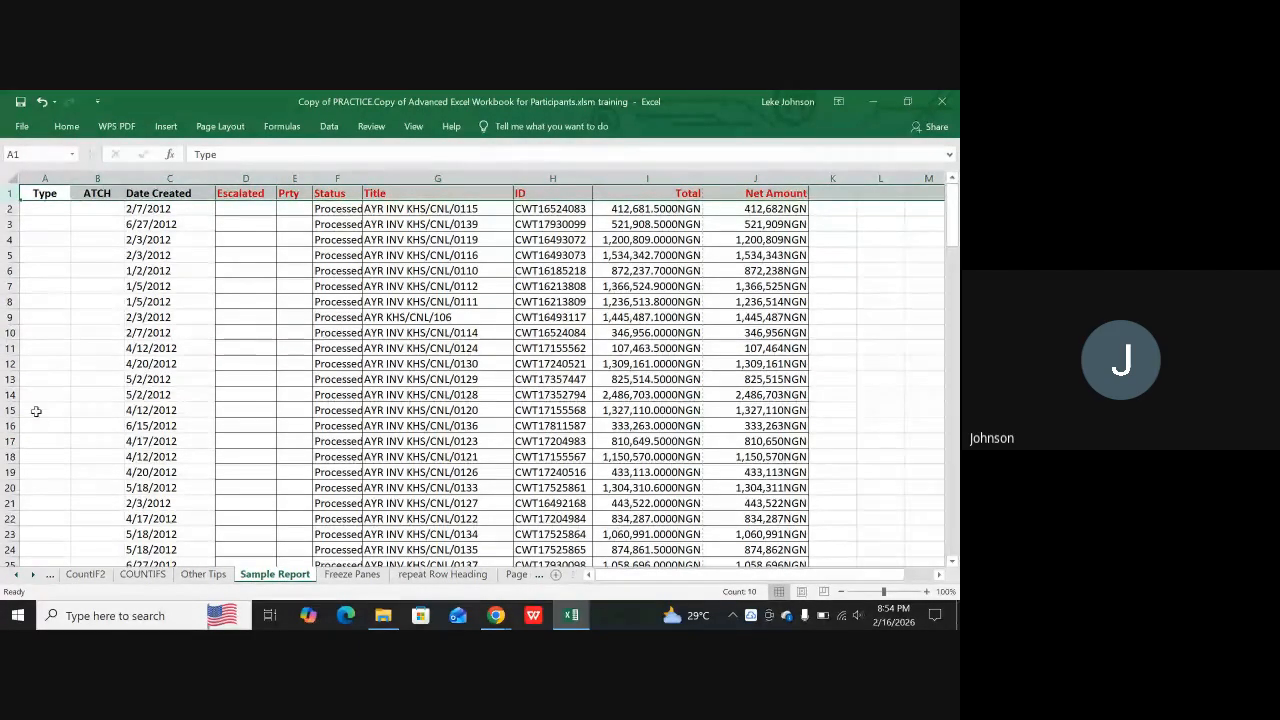
scroll(36, 411, down, 4)
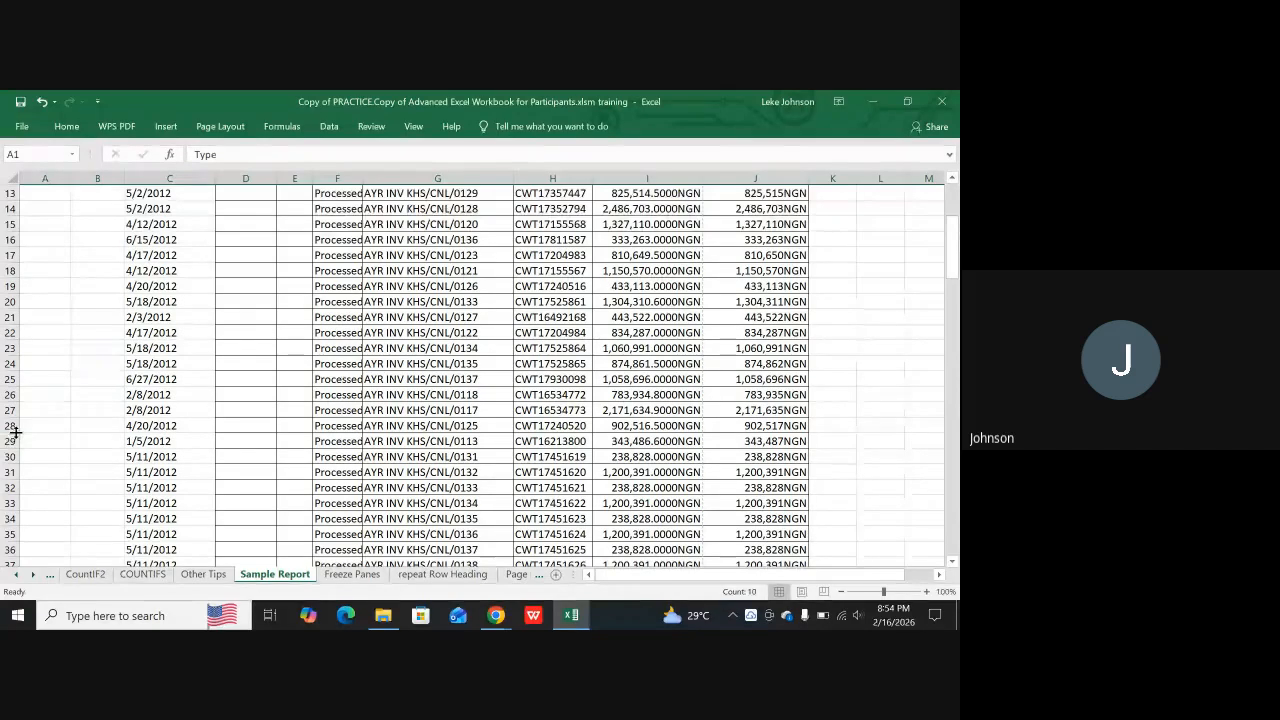
click(32, 425)
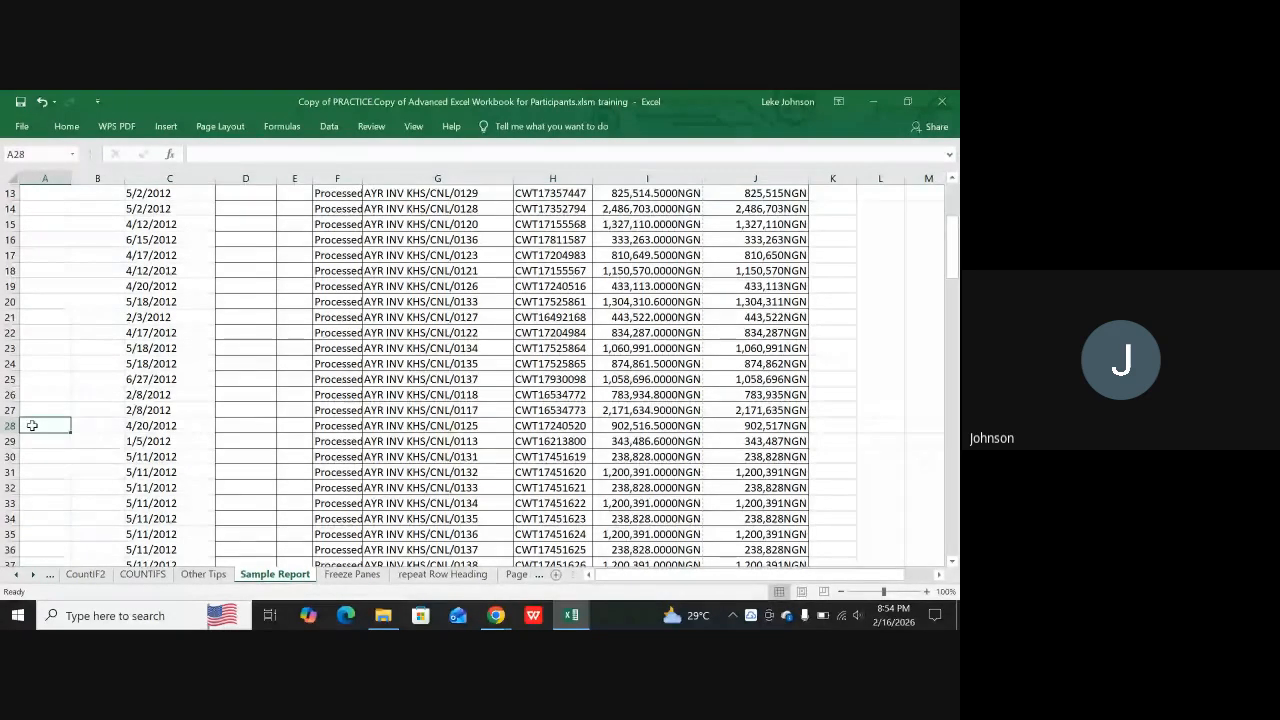
drag(32, 425, 745, 197)
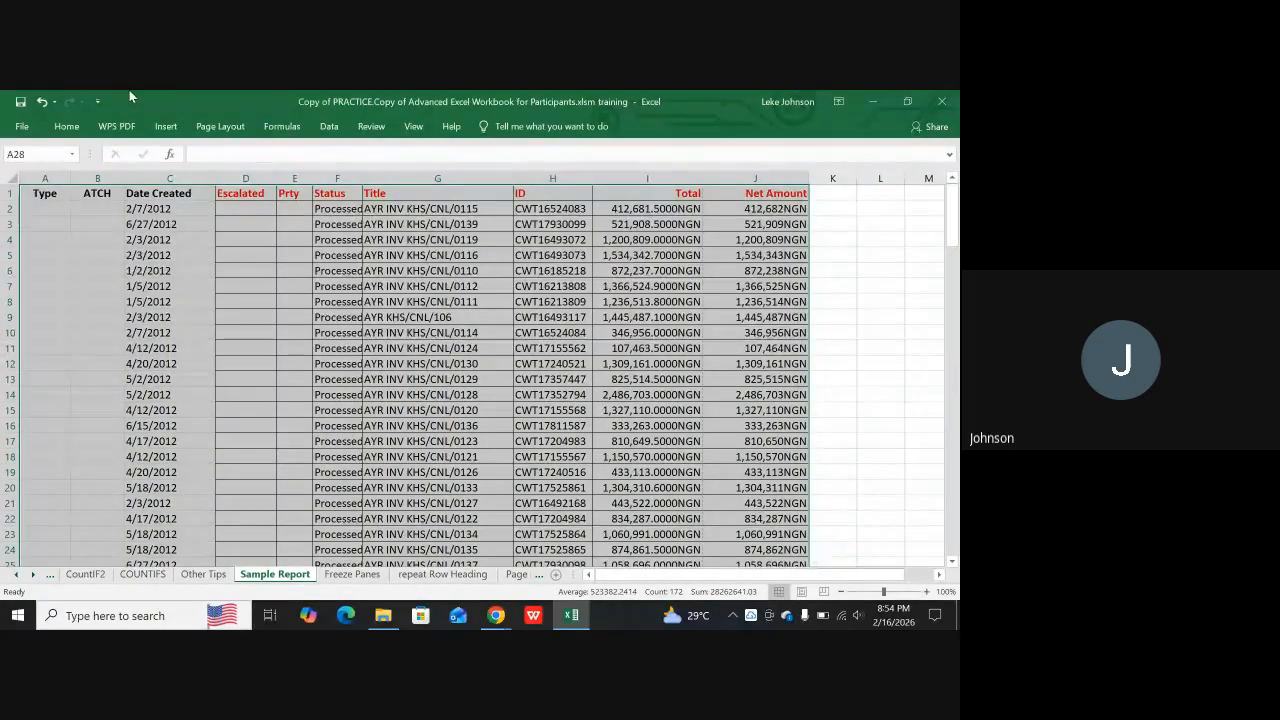
click(212, 128)
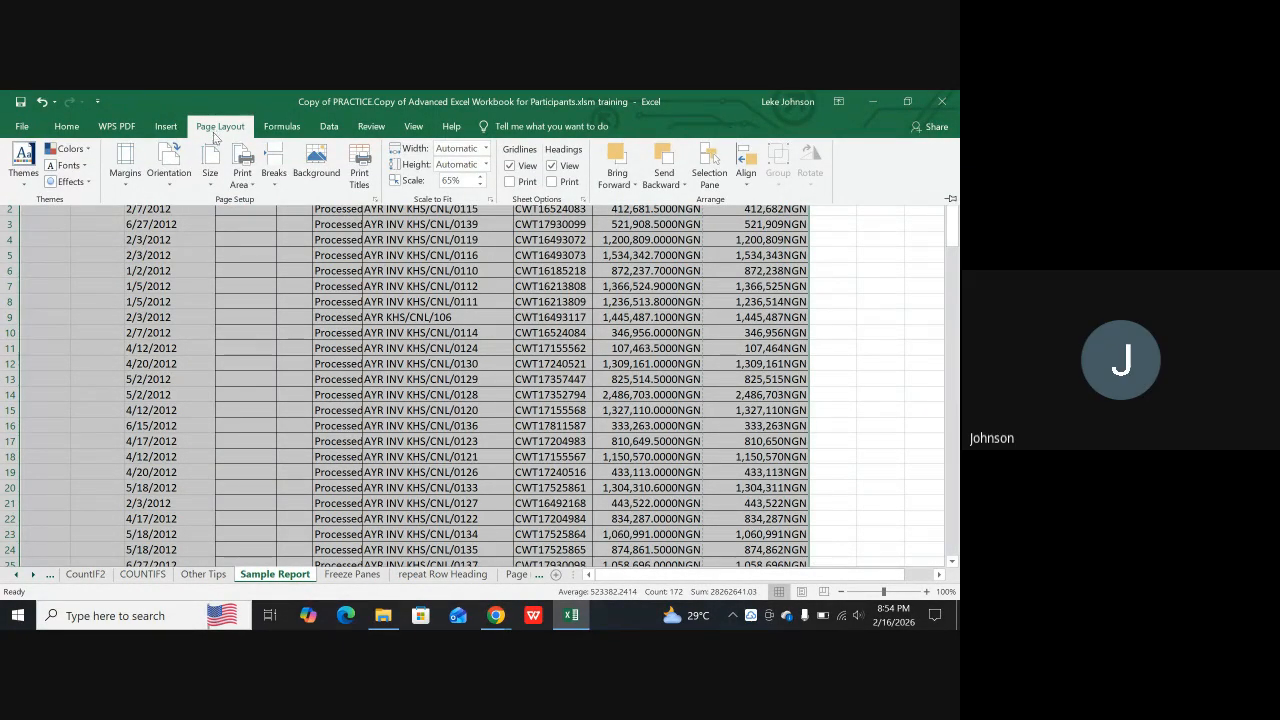
click(241, 177)
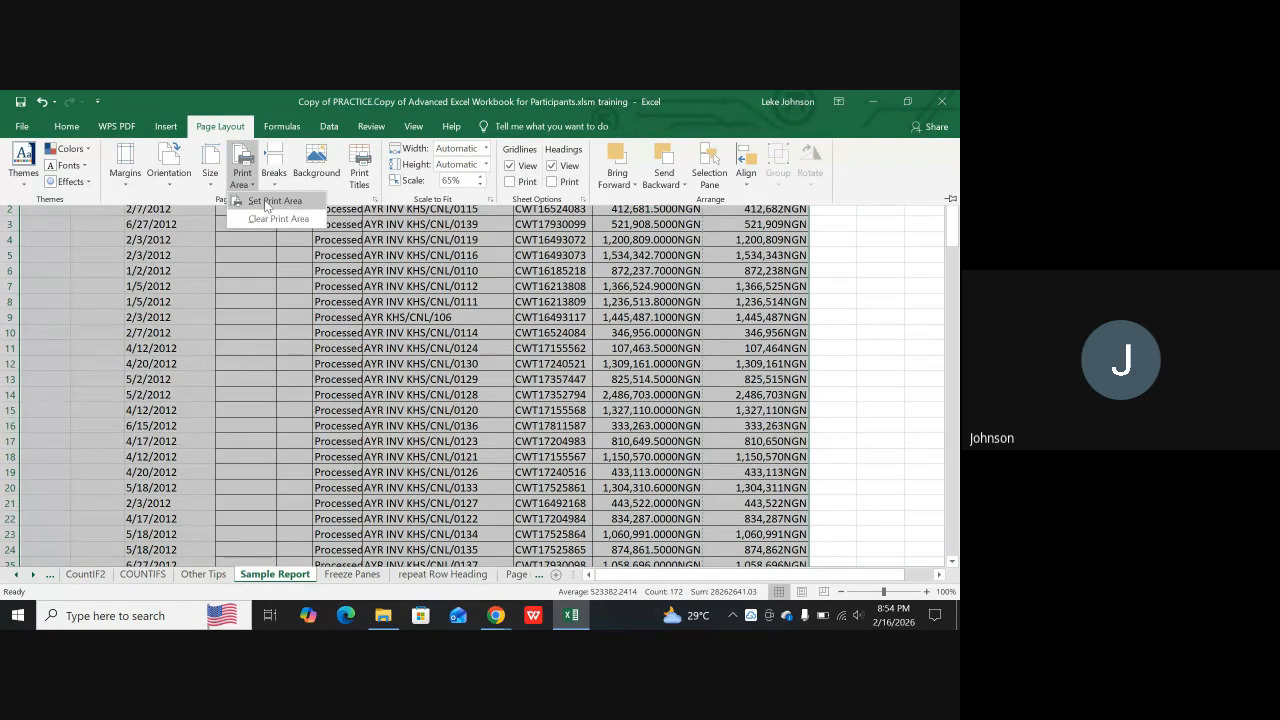
click(266, 201)
Deselect the range and reselect A1:J28 to check the extent of the print area
scroll(553, 366, down, 5)
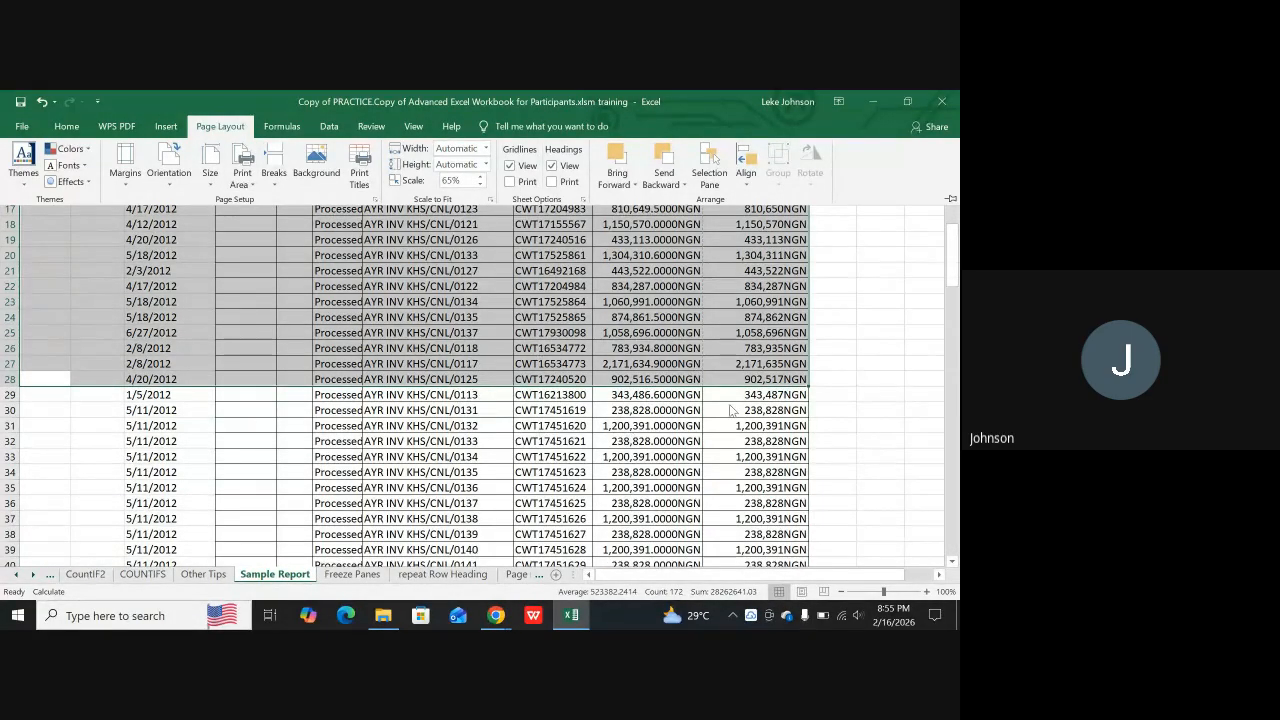
click(876, 430)
click(876, 428)
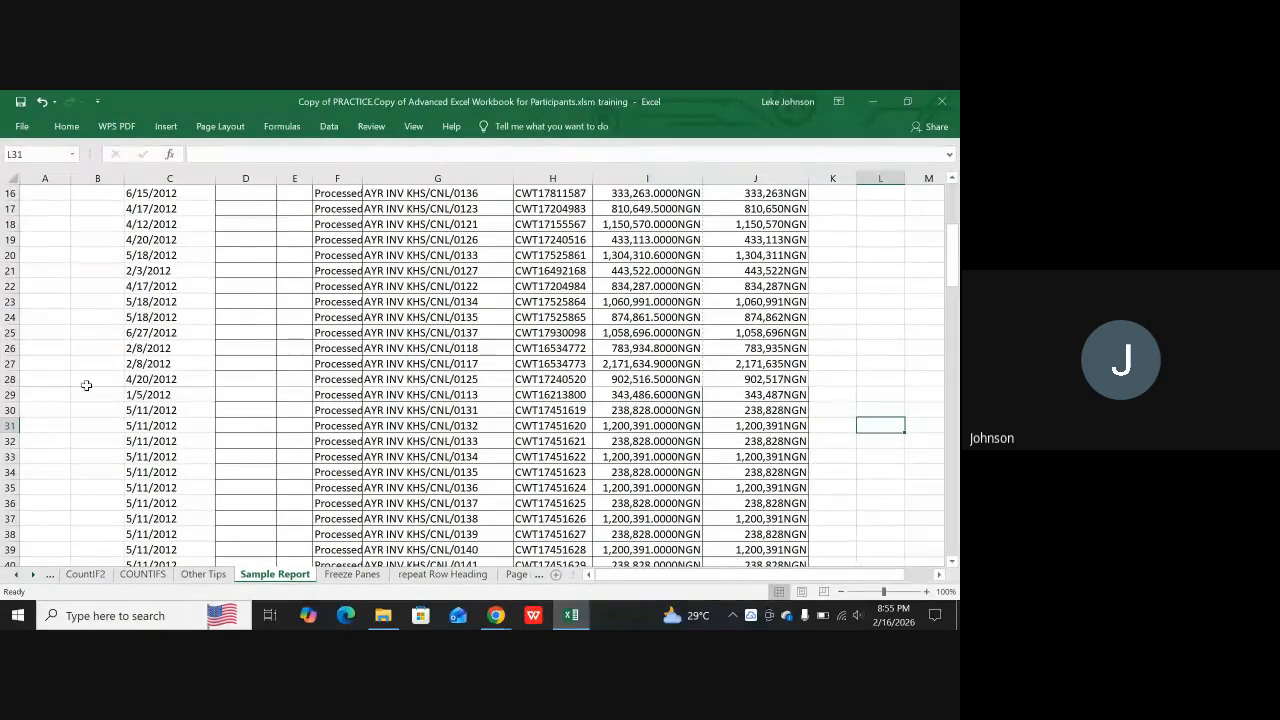
click(48, 377)
drag(48, 377, 740, 129)
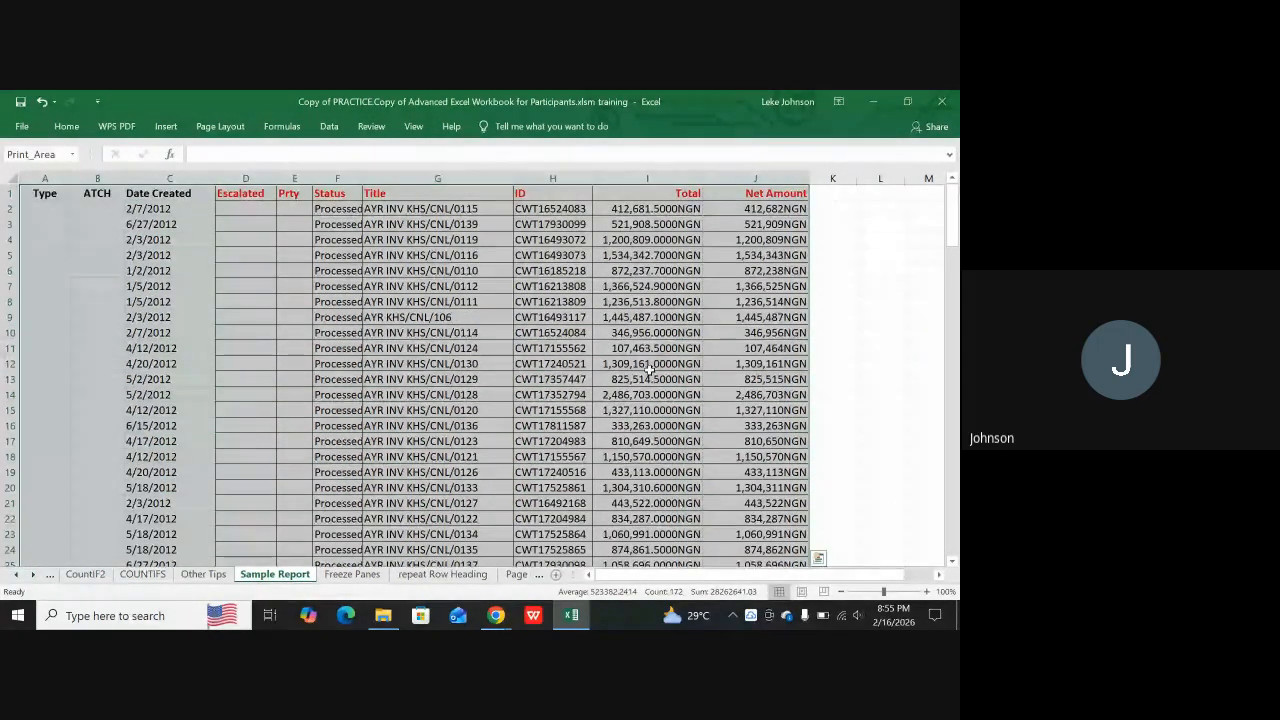
scroll(408, 508, down, 6)
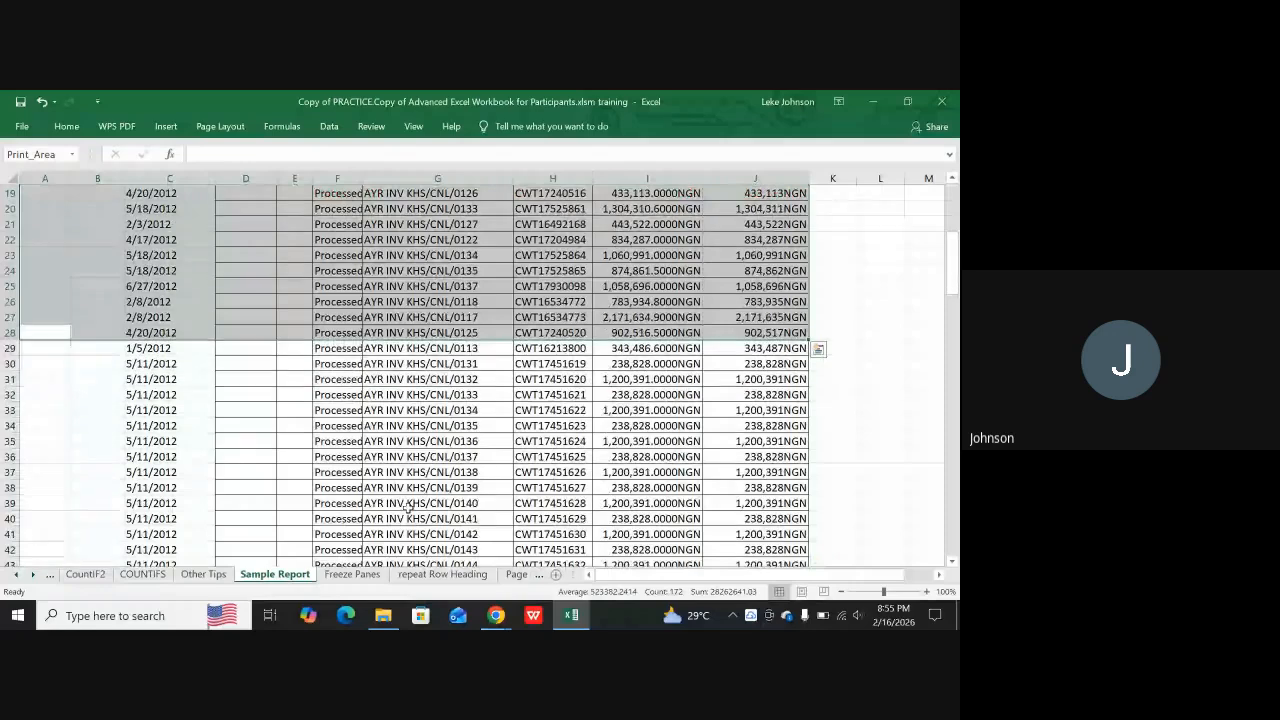
click(38, 333)
mouse_move(38, 333)
mouse_down()
mouse_move(650, 385)
mouse_move(757, 426)
mouse_move(757, 562)
mouse_move(757, 546)
mouse_up()
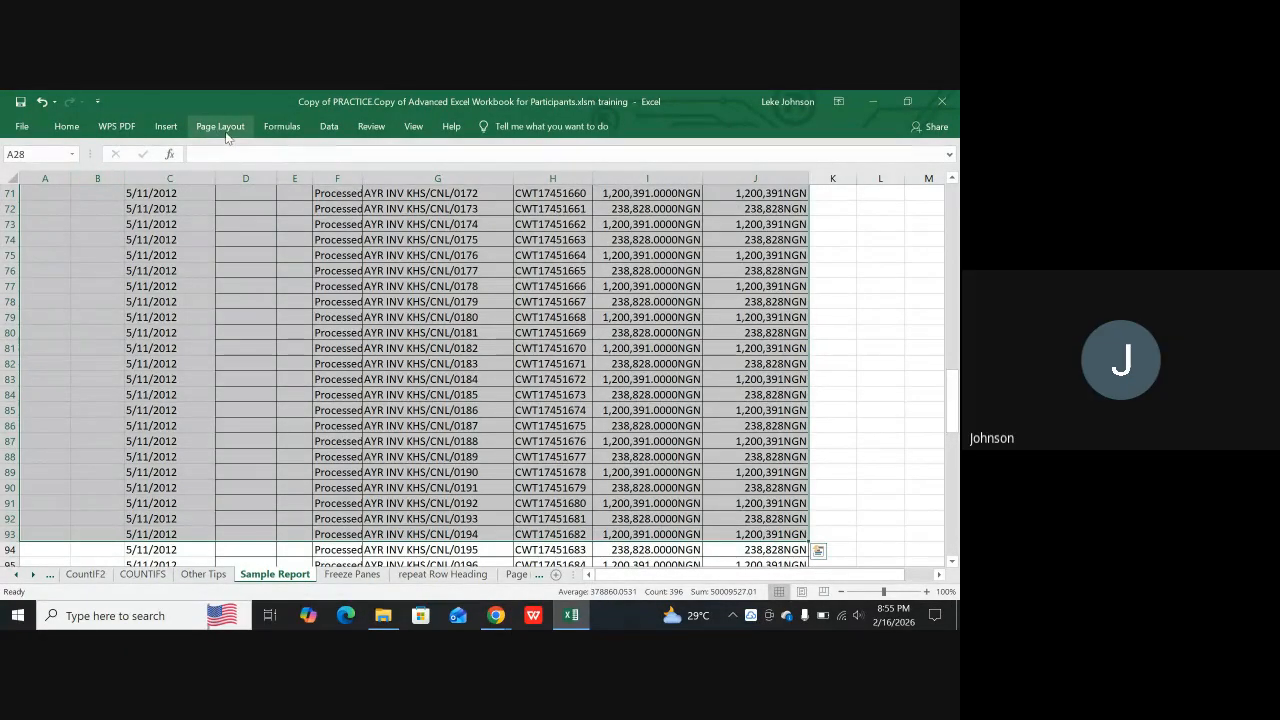
click(893, 408)
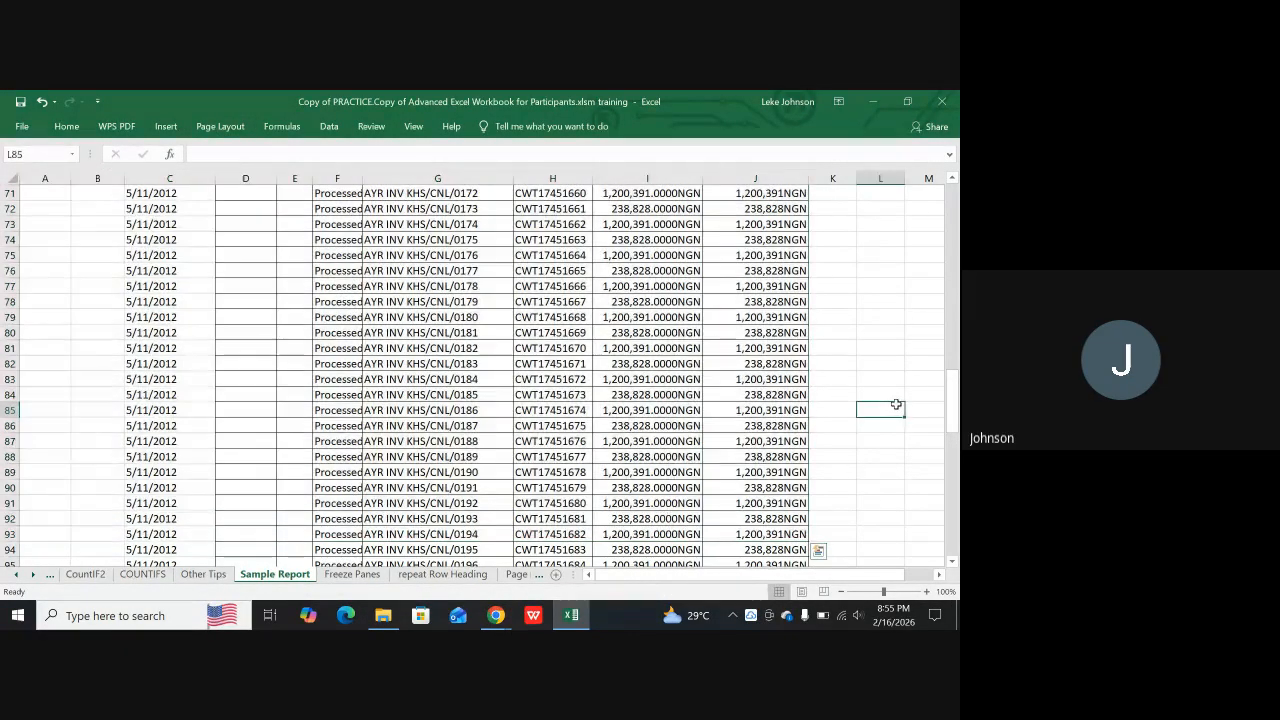
Check the sheet's page divisions in Page Layout view from the header row down, and return to Normal view
click(801, 591)
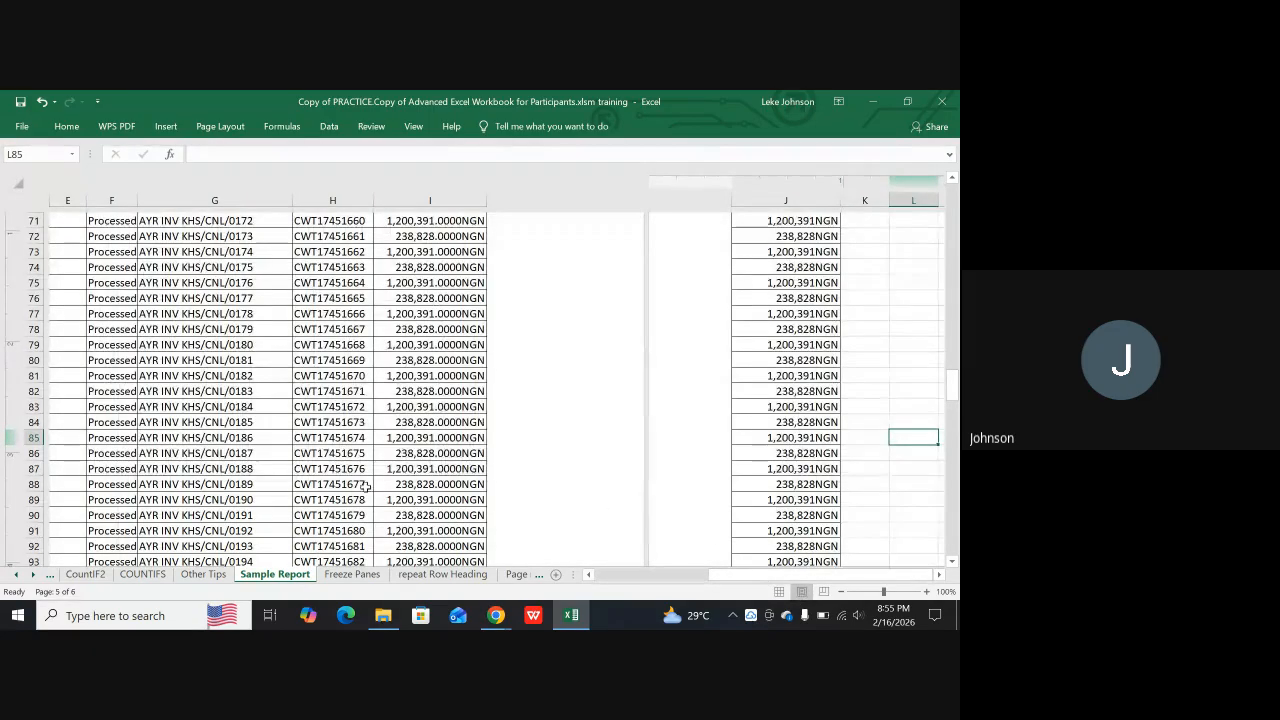
scroll(497, 431, up, 15)
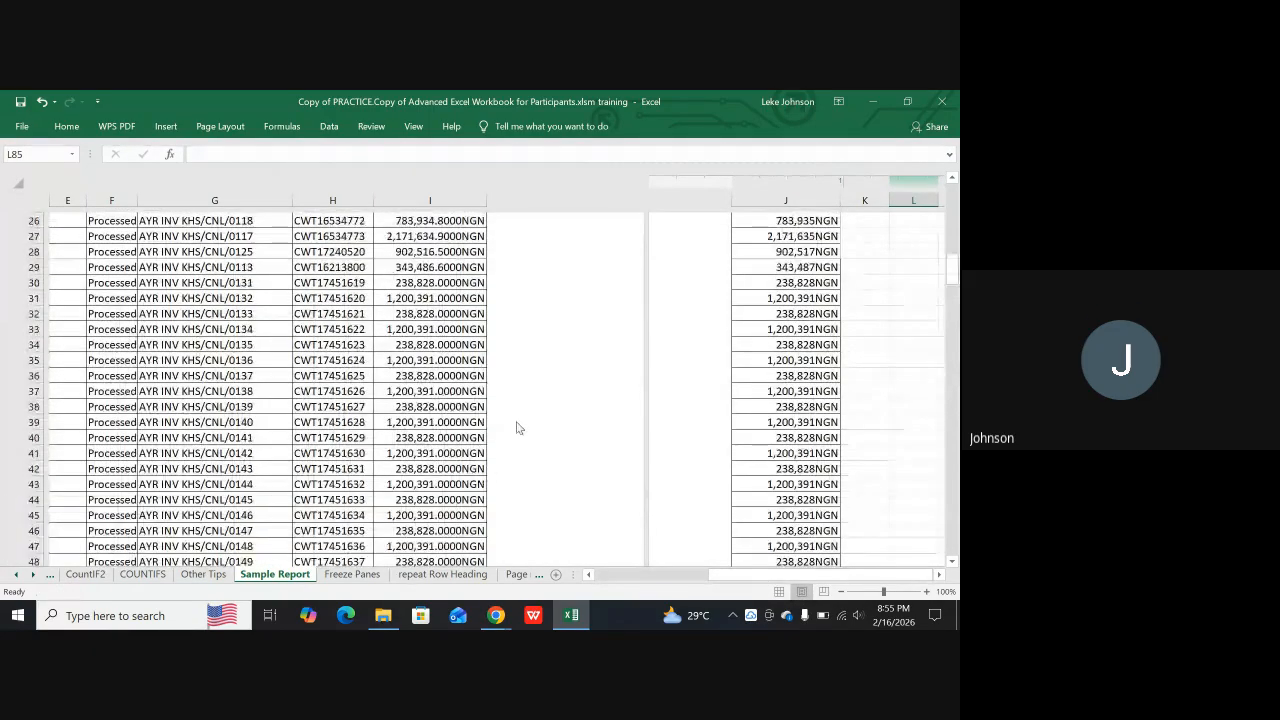
scroll(517, 427, up, 5)
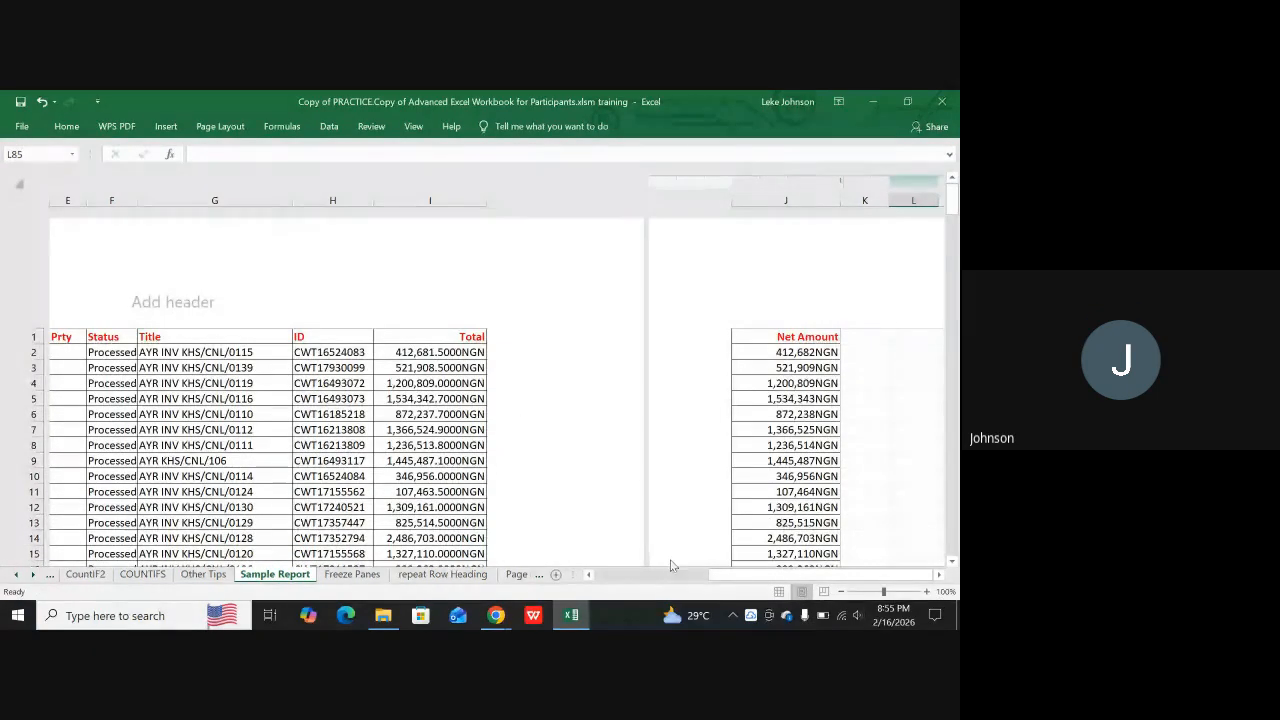
drag(716, 580, 566, 577)
scroll(443, 440, down, 6)
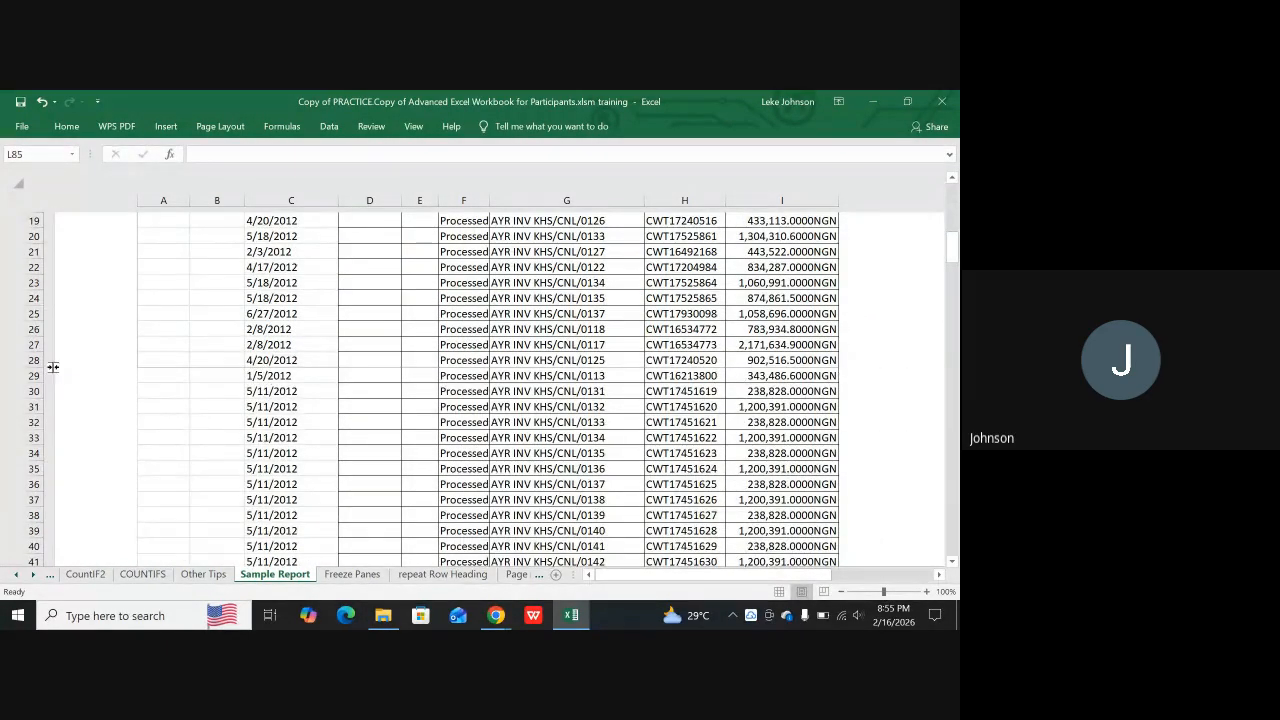
scroll(600, 410, down, 12)
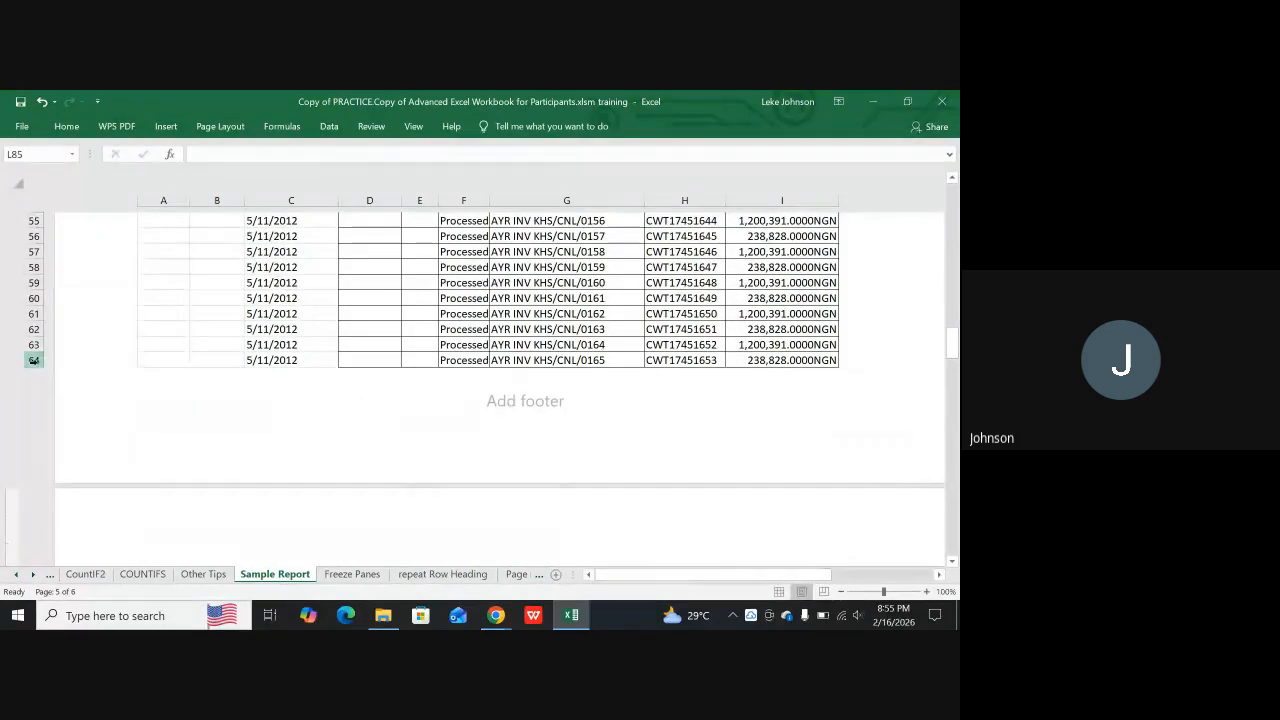
click(778, 592)
Preview the printout of the Sample Report sheet with its print area set and examine the second page
scroll(465, 472, up, 1)
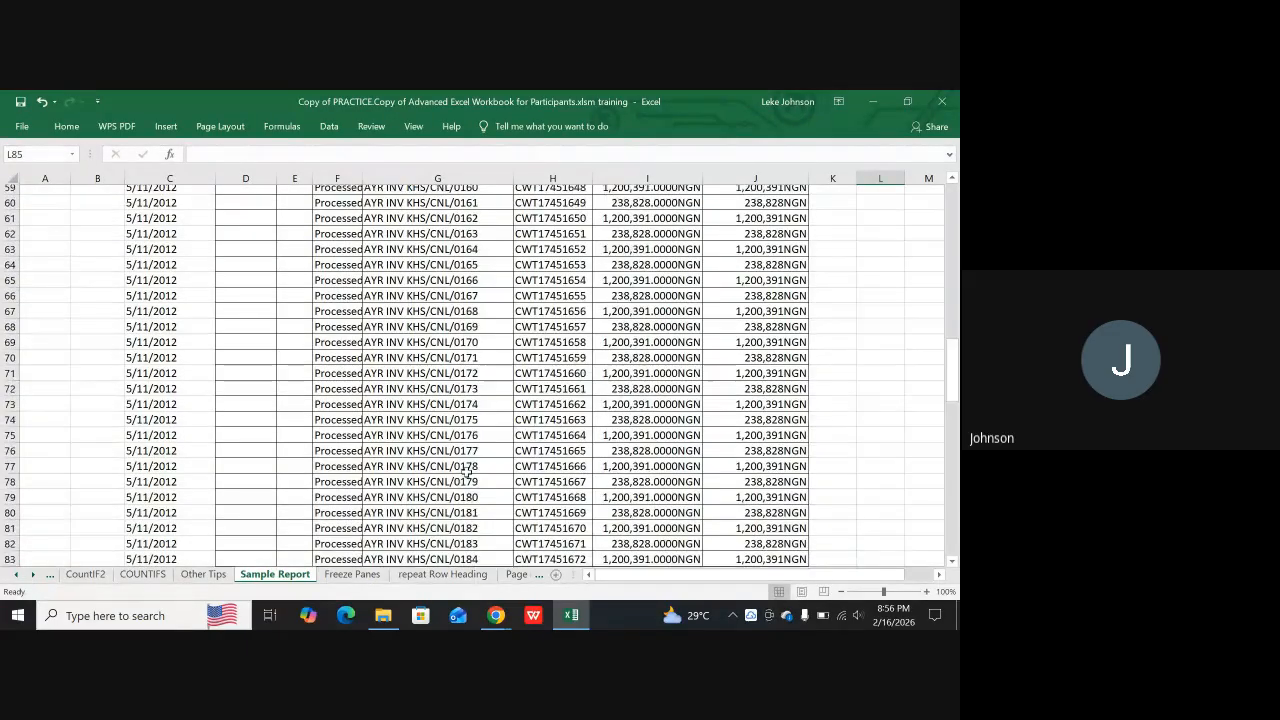
click(467, 472)
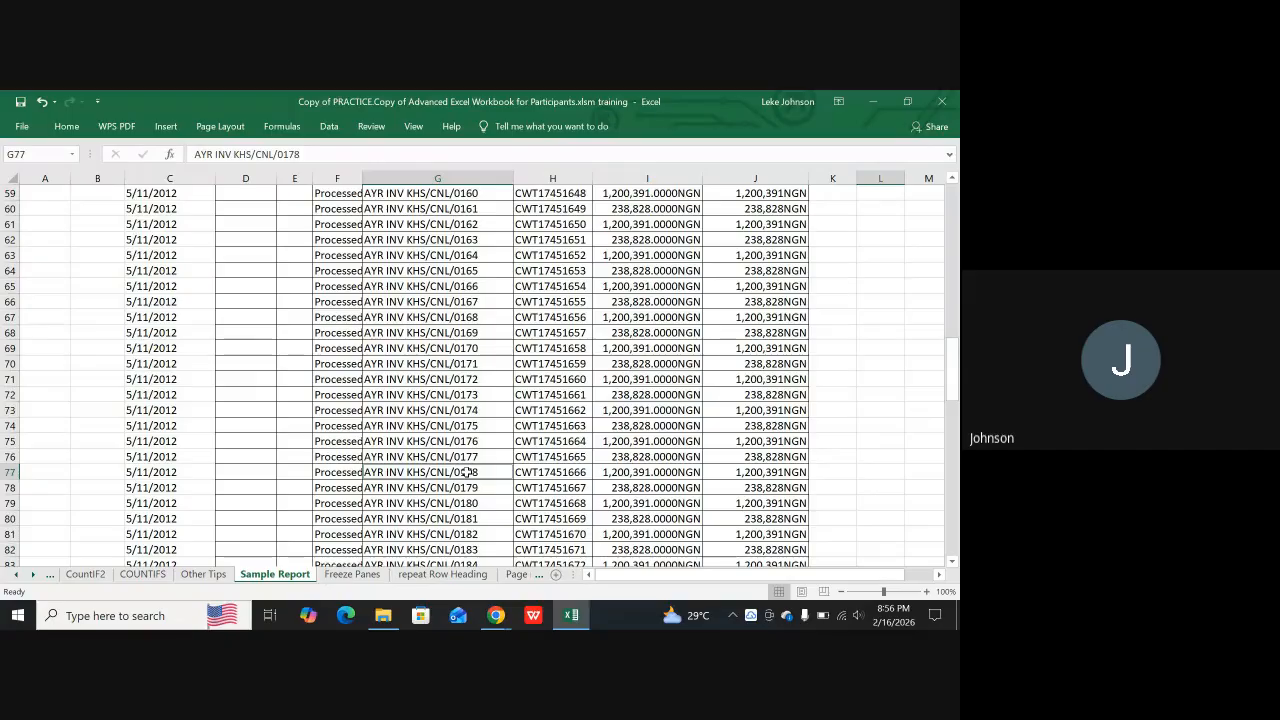
key(ctrl+p)
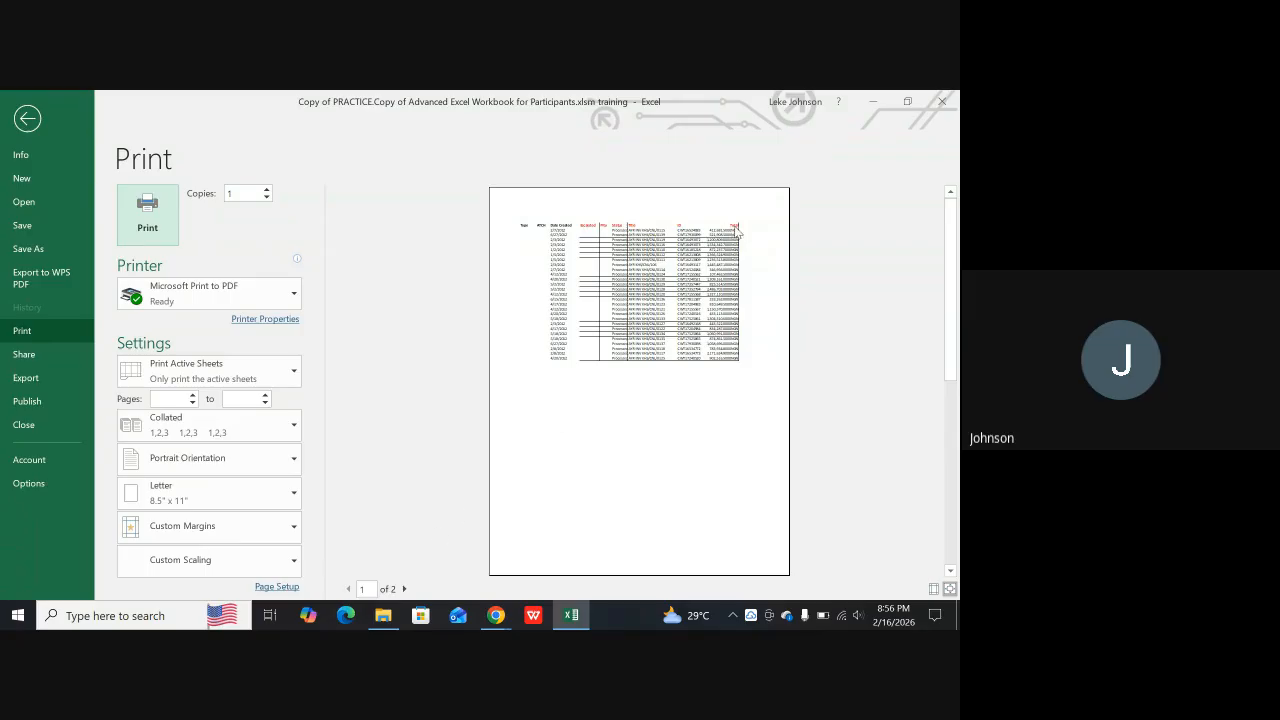
click(406, 589)
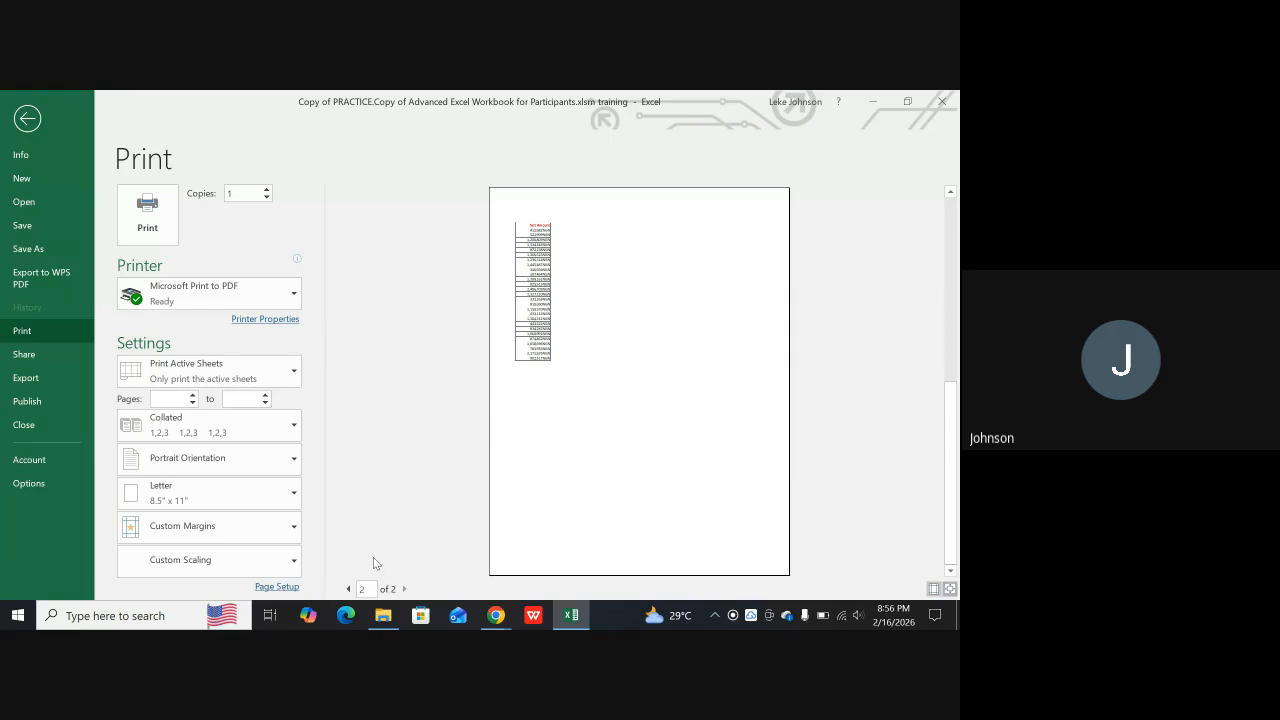
Return to the first page of the print preview, leave it, and set the Sample Report sheet's orientation to Landscape
click(348, 589)
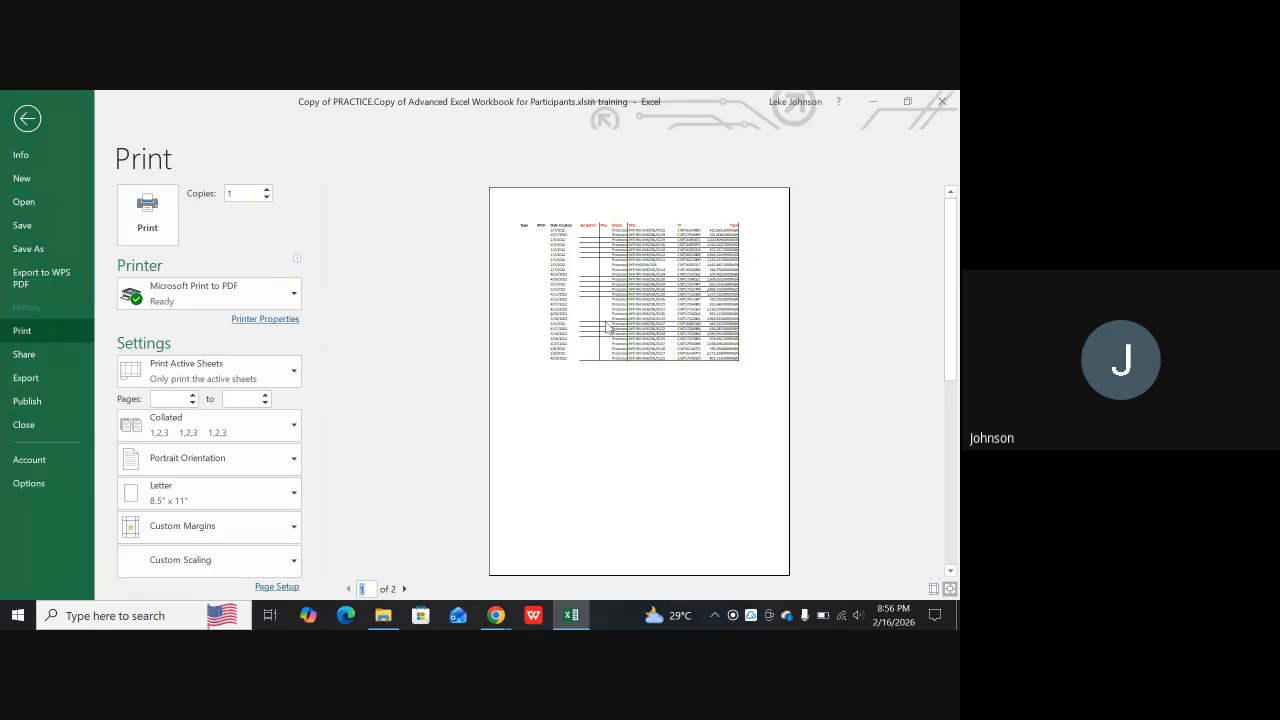
key(Escape)
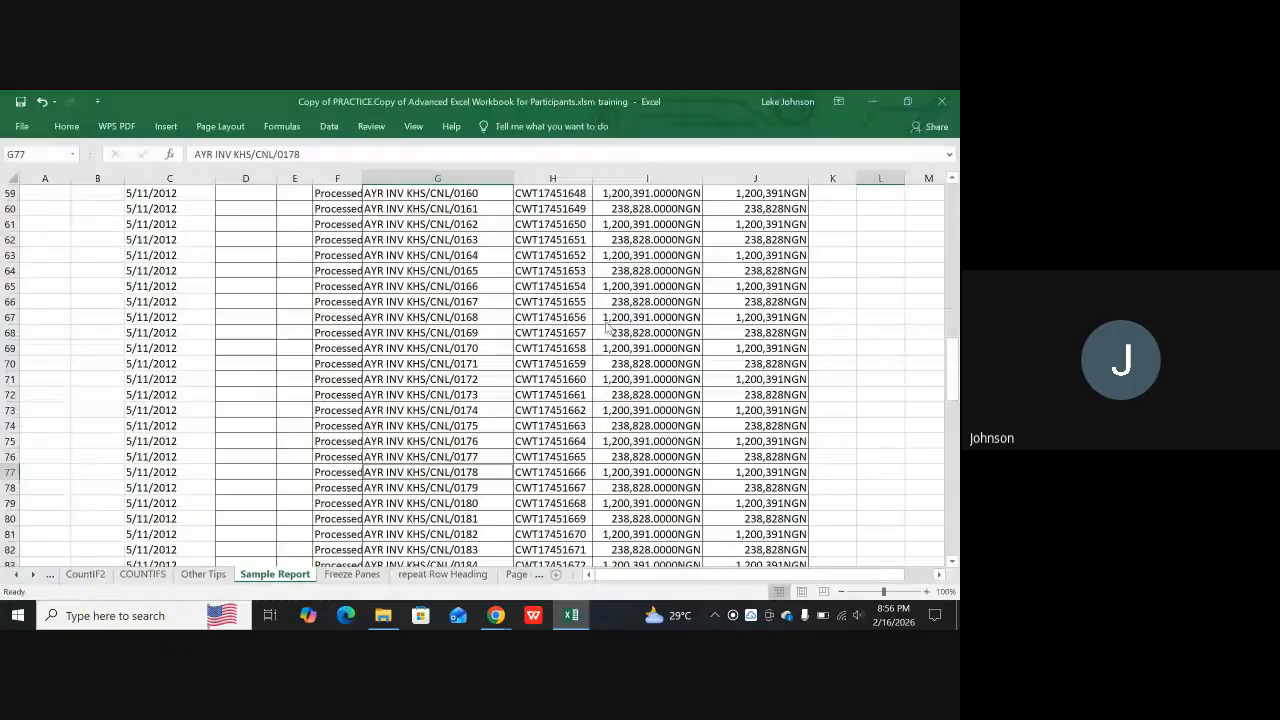
scroll(229, 260, up, 8)
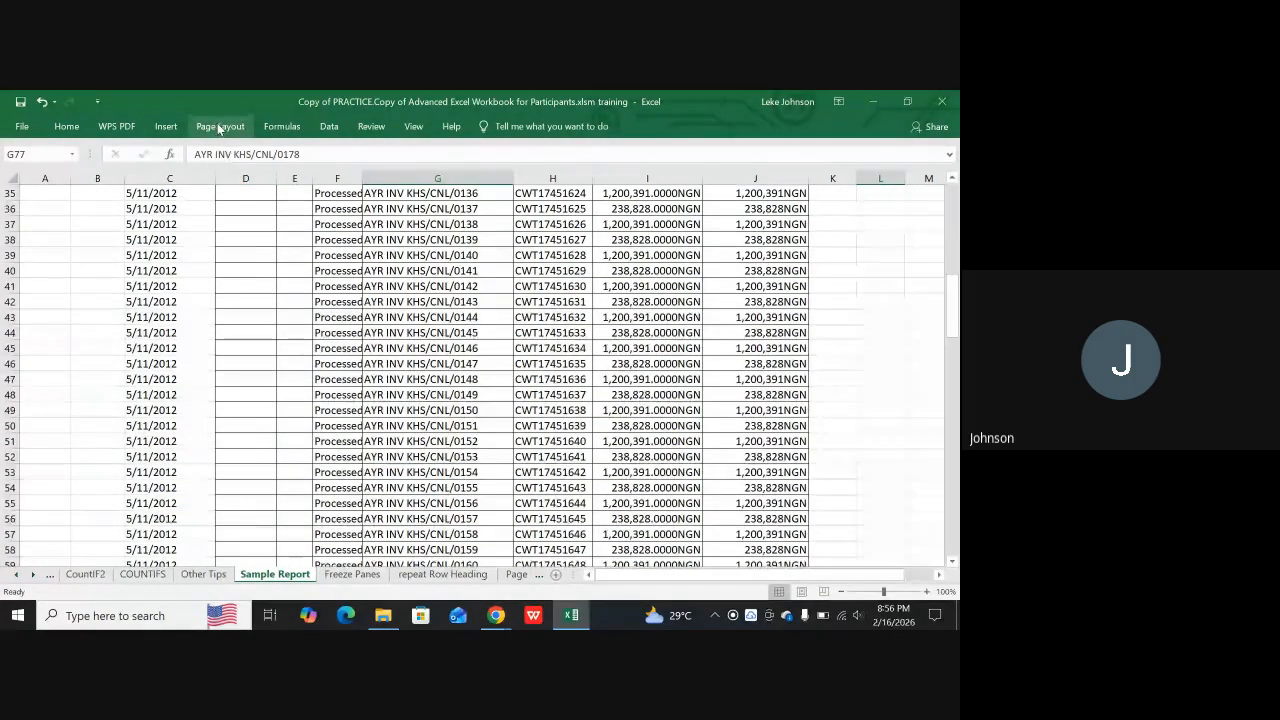
click(219, 127)
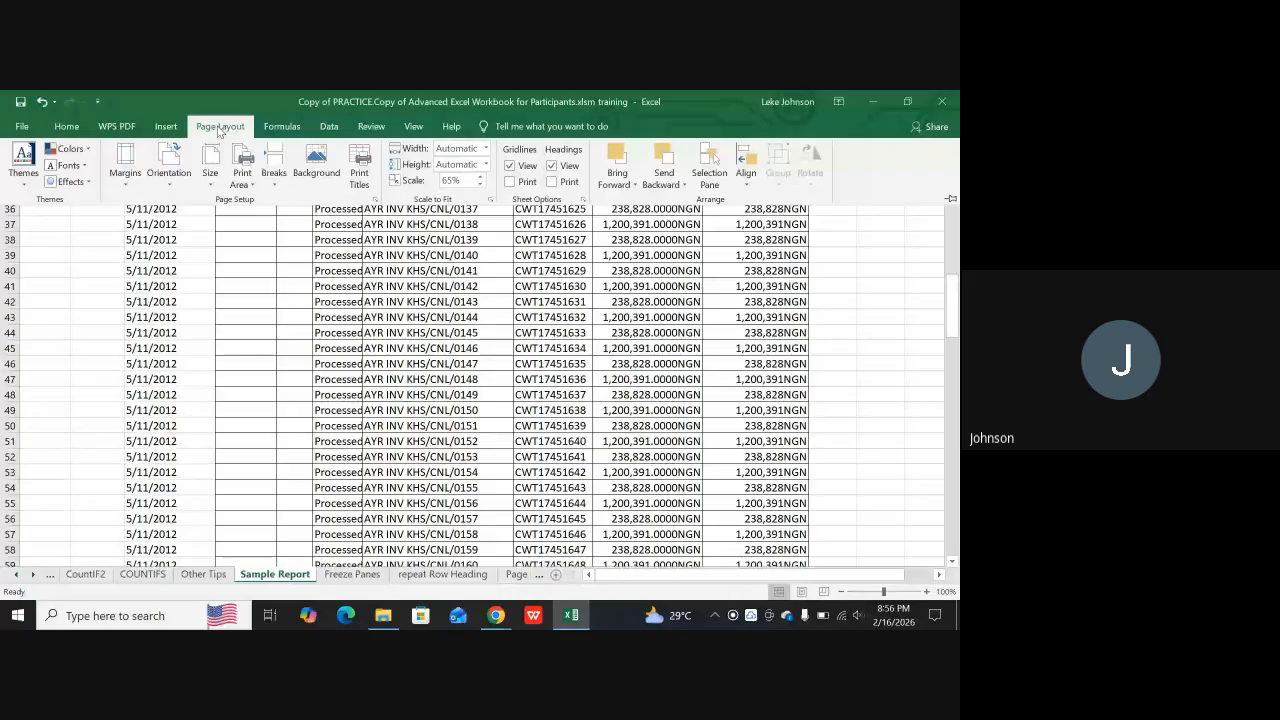
click(170, 163)
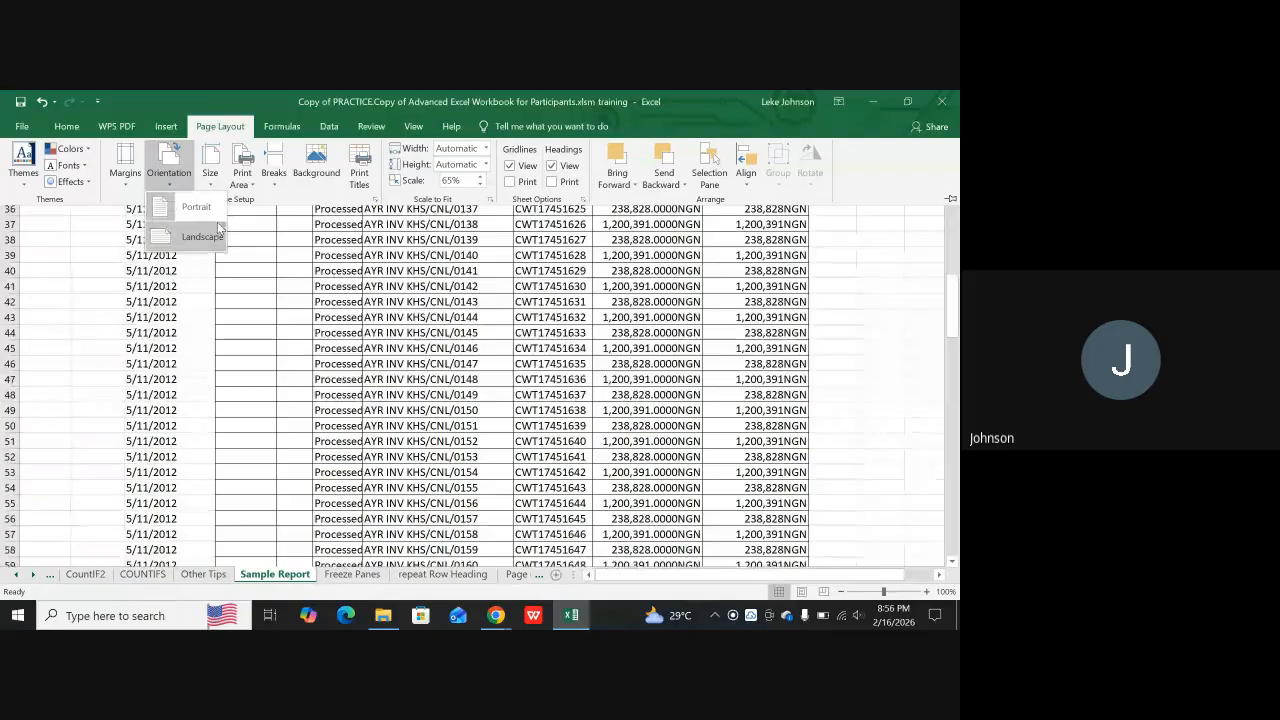
click(182, 236)
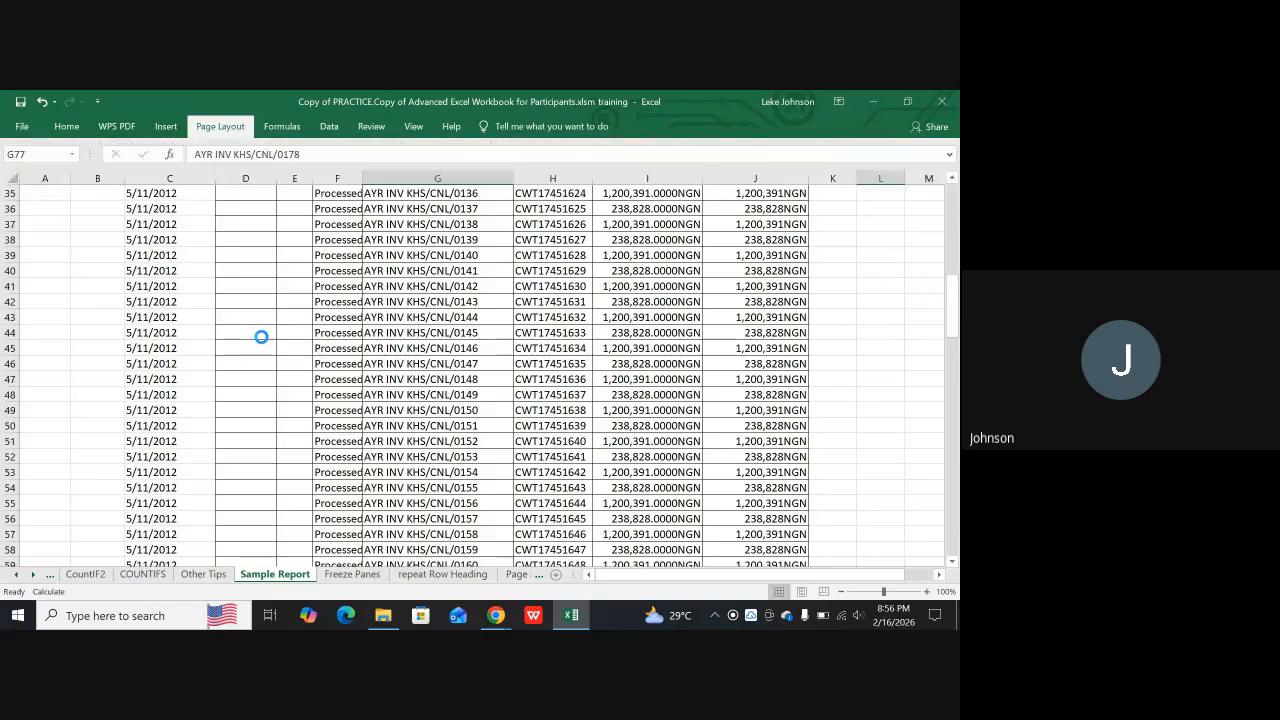
Preview the Sample Report printout in landscape orientation and return to the sheet
key(ctrl+p)
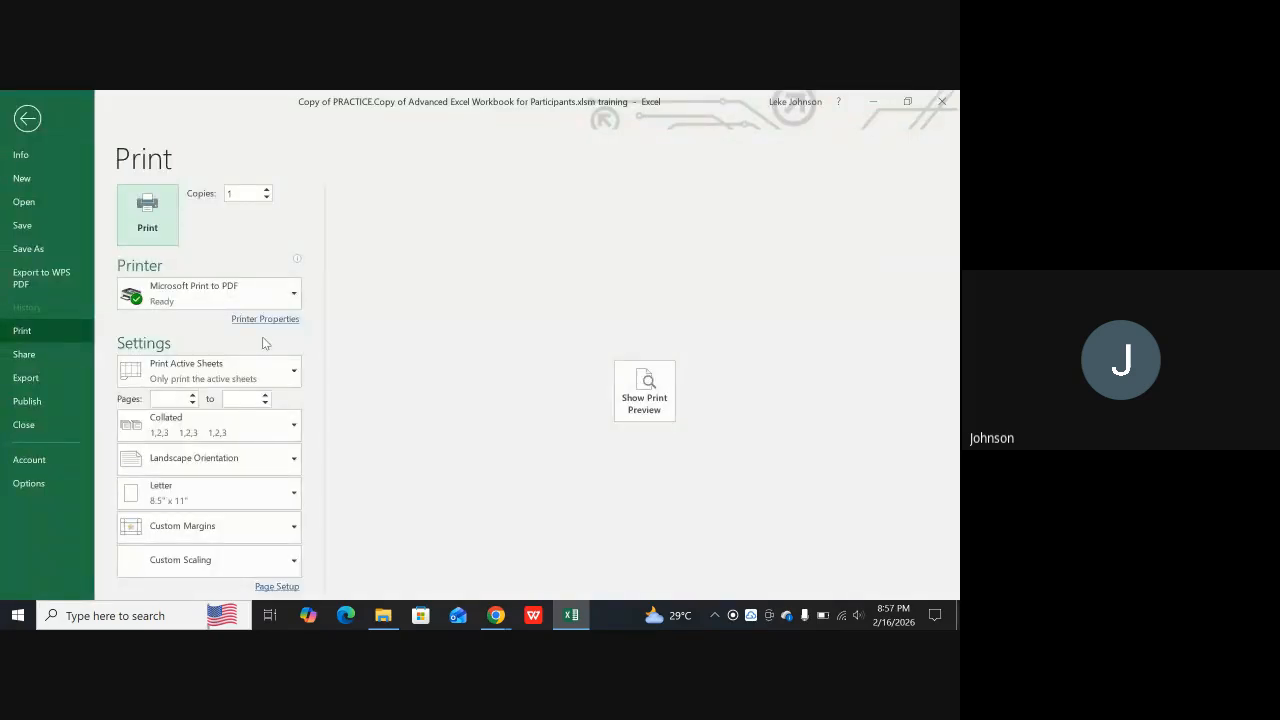
click(650, 408)
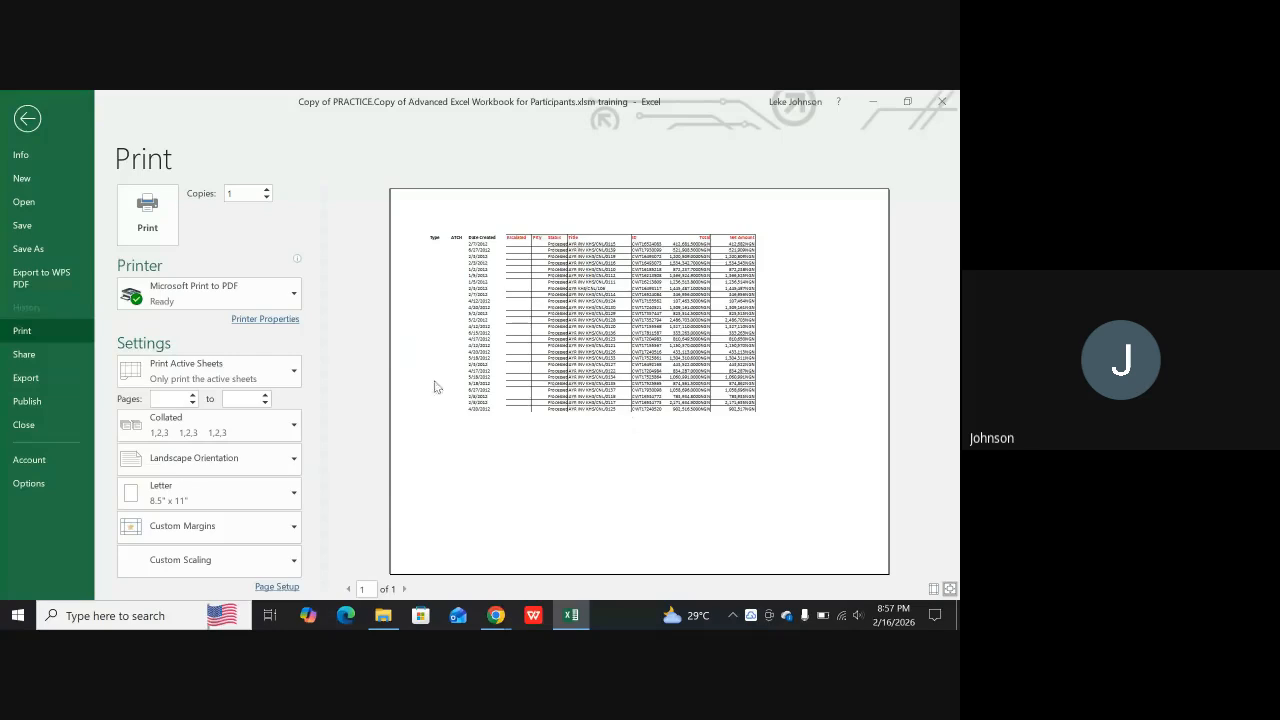
key(Escape)
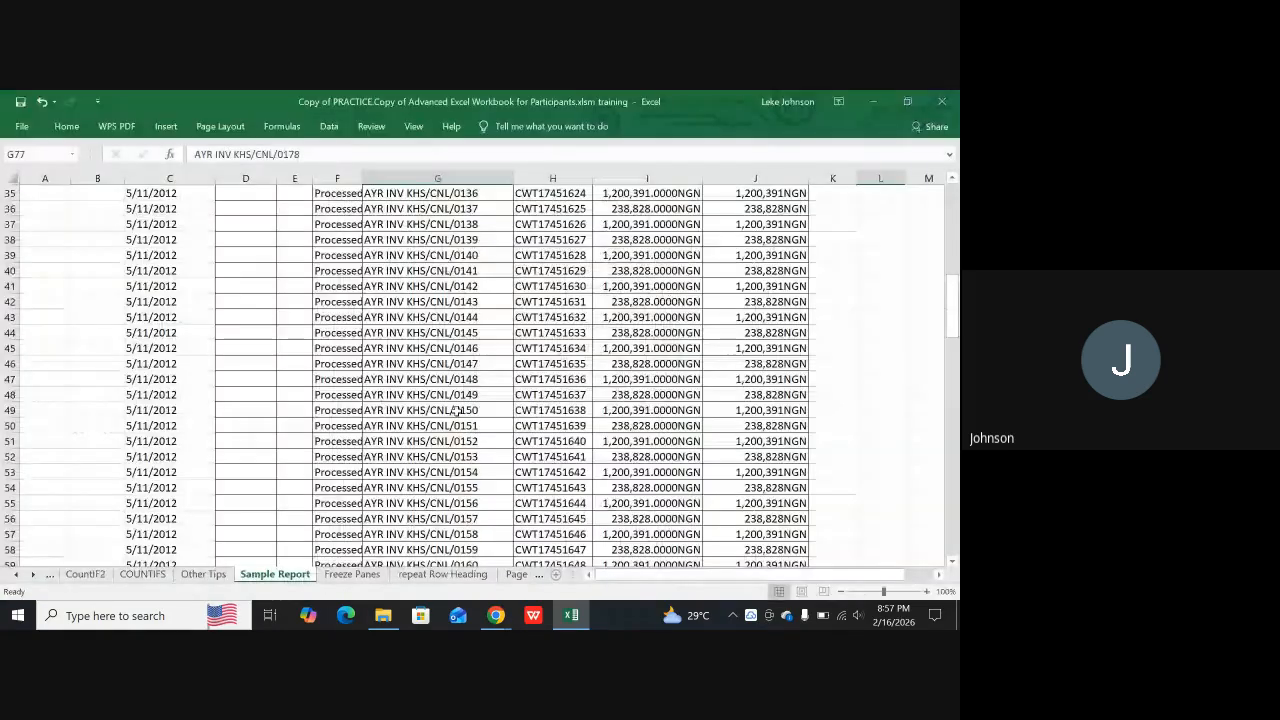
Center the printout both horizontally and vertically on the page through the custom margins, and check it in the print preview
click(221, 126)
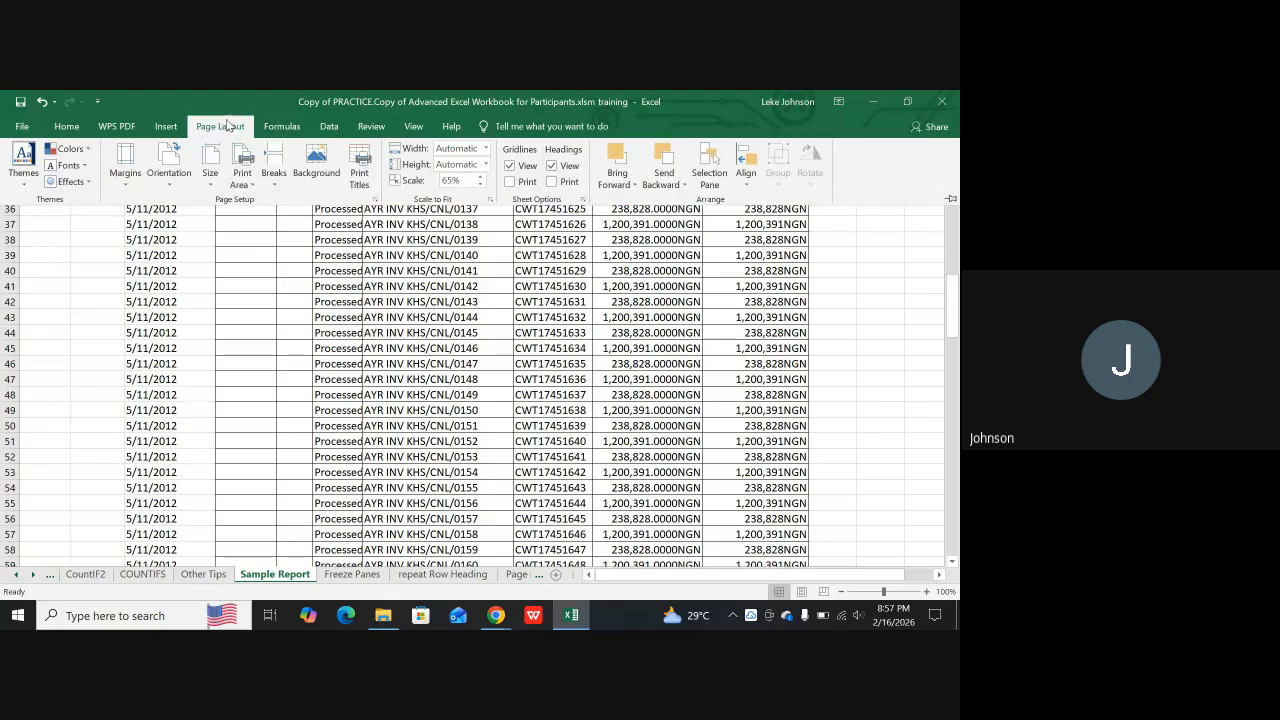
click(120, 160)
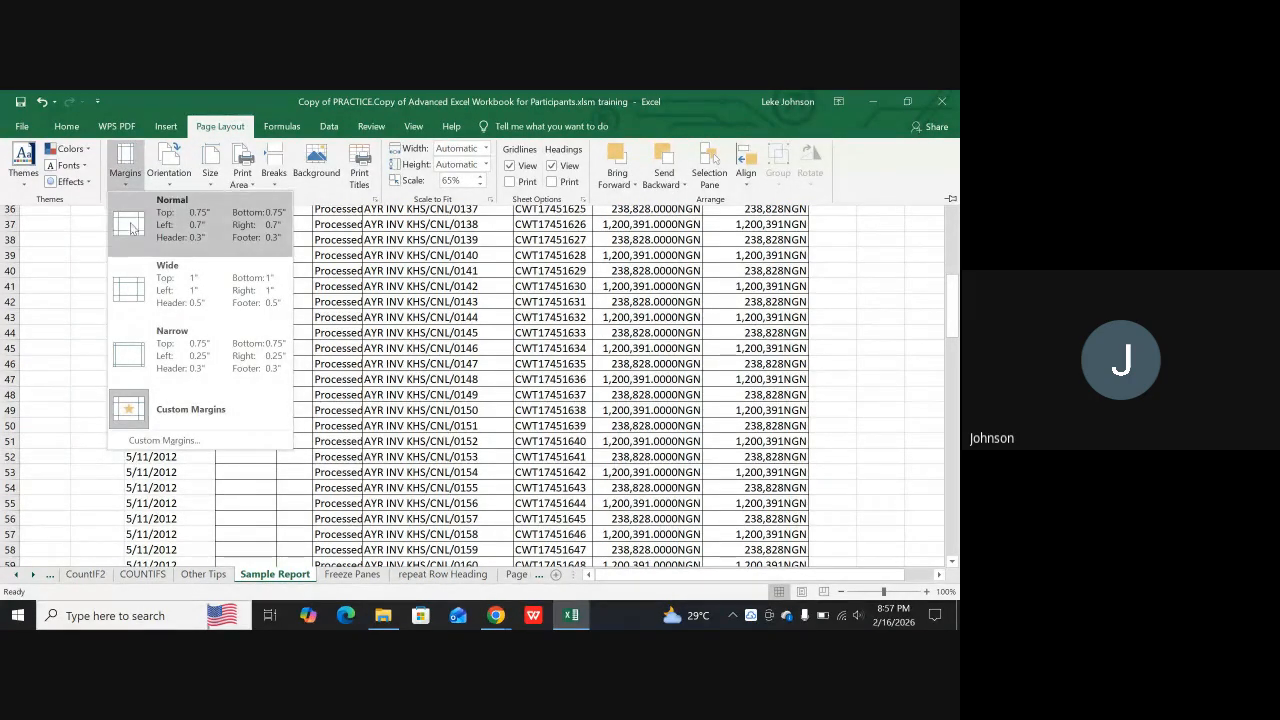
click(162, 441)
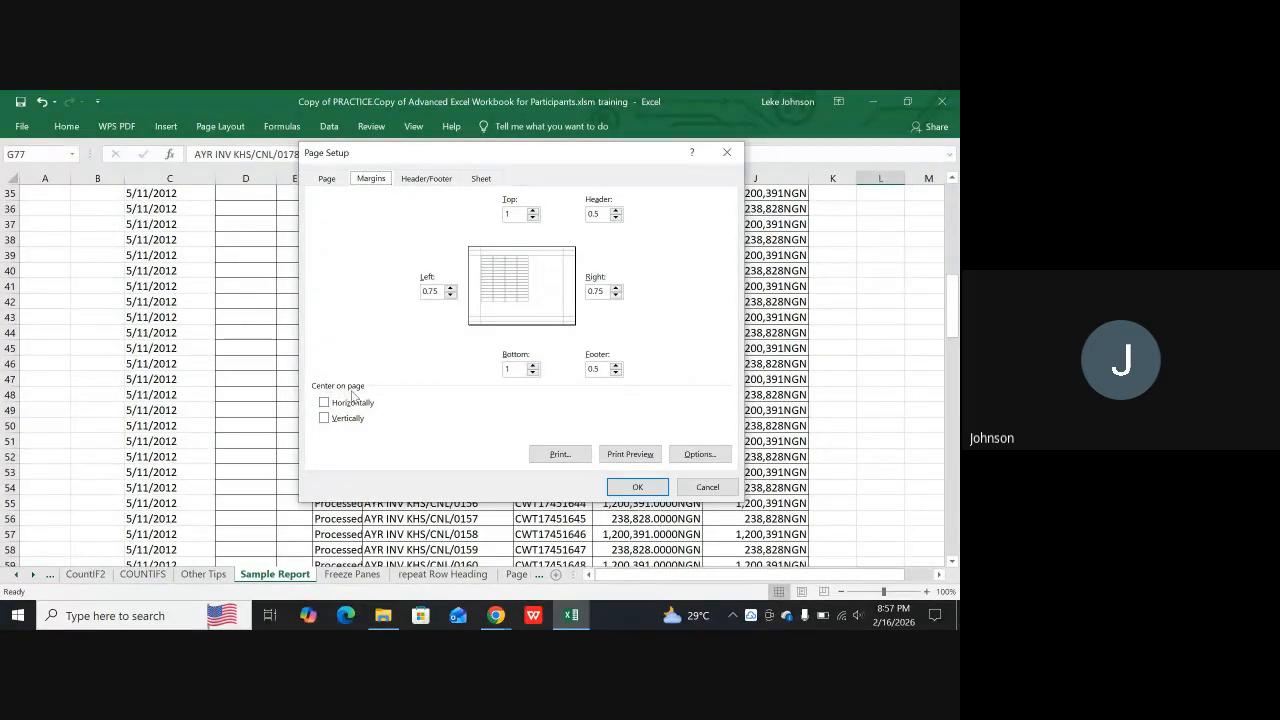
click(324, 403)
click(324, 418)
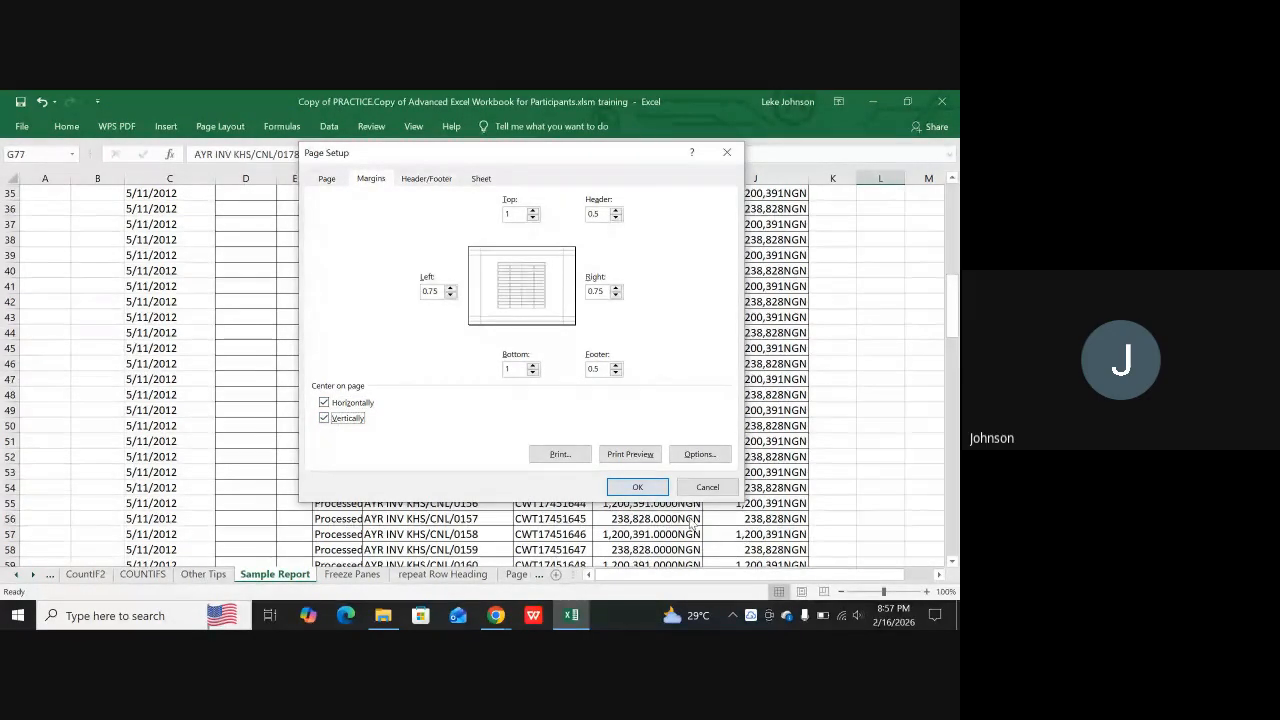
click(637, 488)
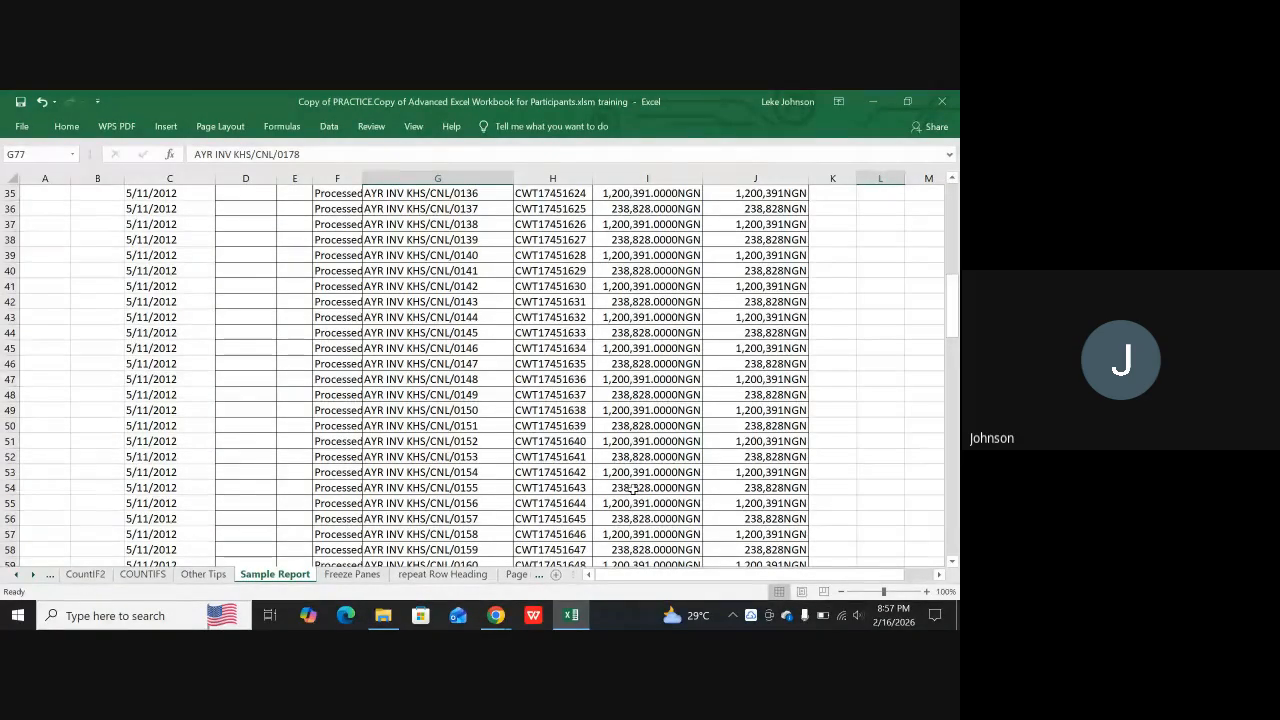
key(ctrl+p)
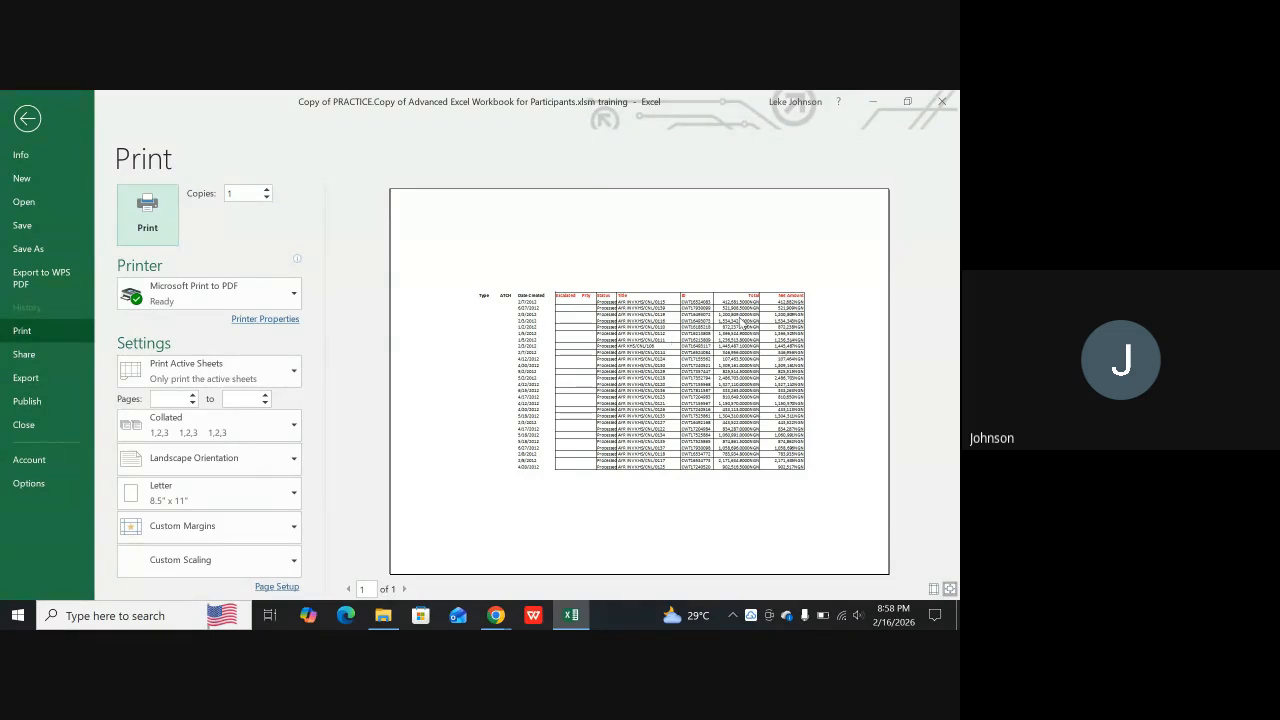
key(Escape)
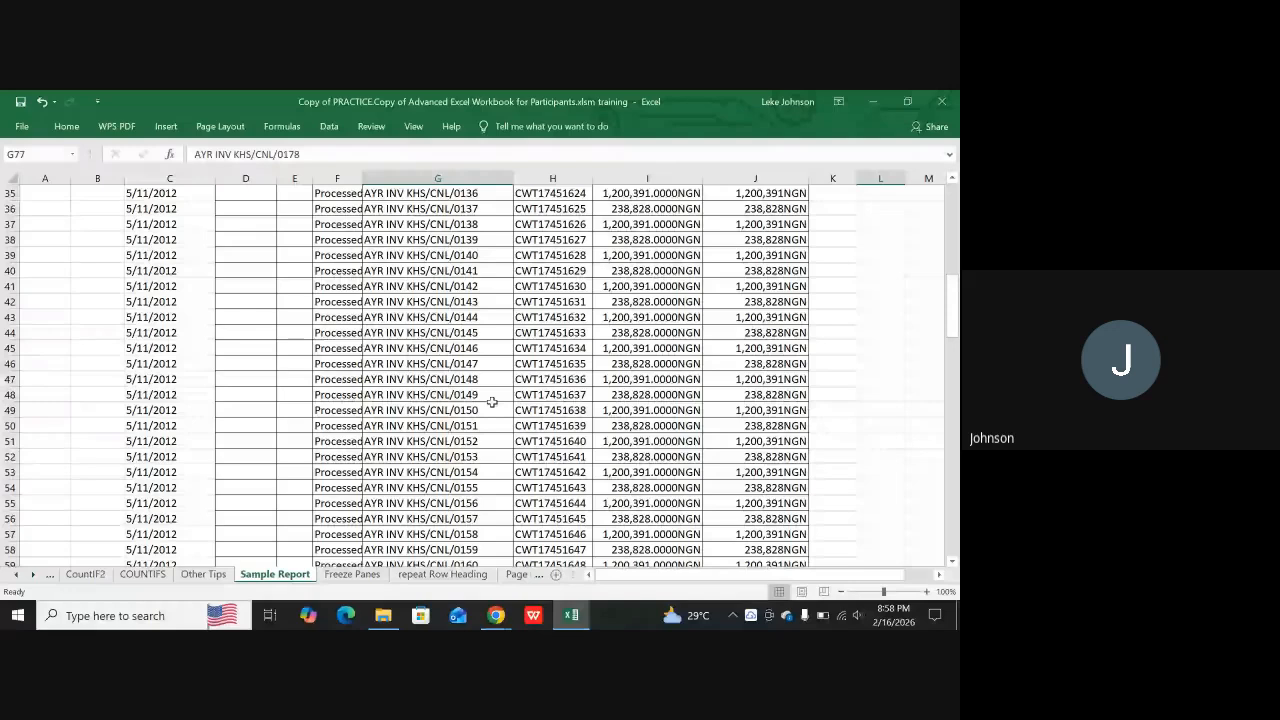
Examine the report's rows down to the end of the data and select row 138
scroll(480, 400, up, 4)
scroll(437, 338, up, 7)
scroll(457, 360, down, 14)
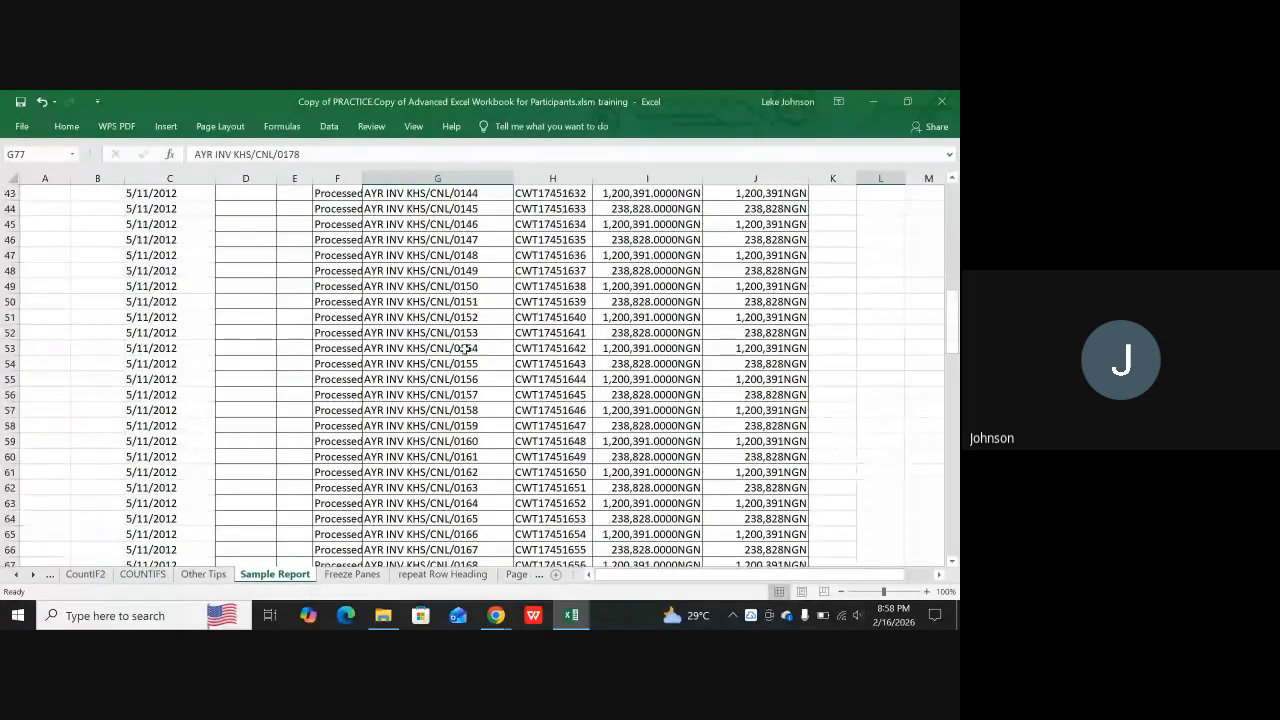
scroll(457, 362, down, 20)
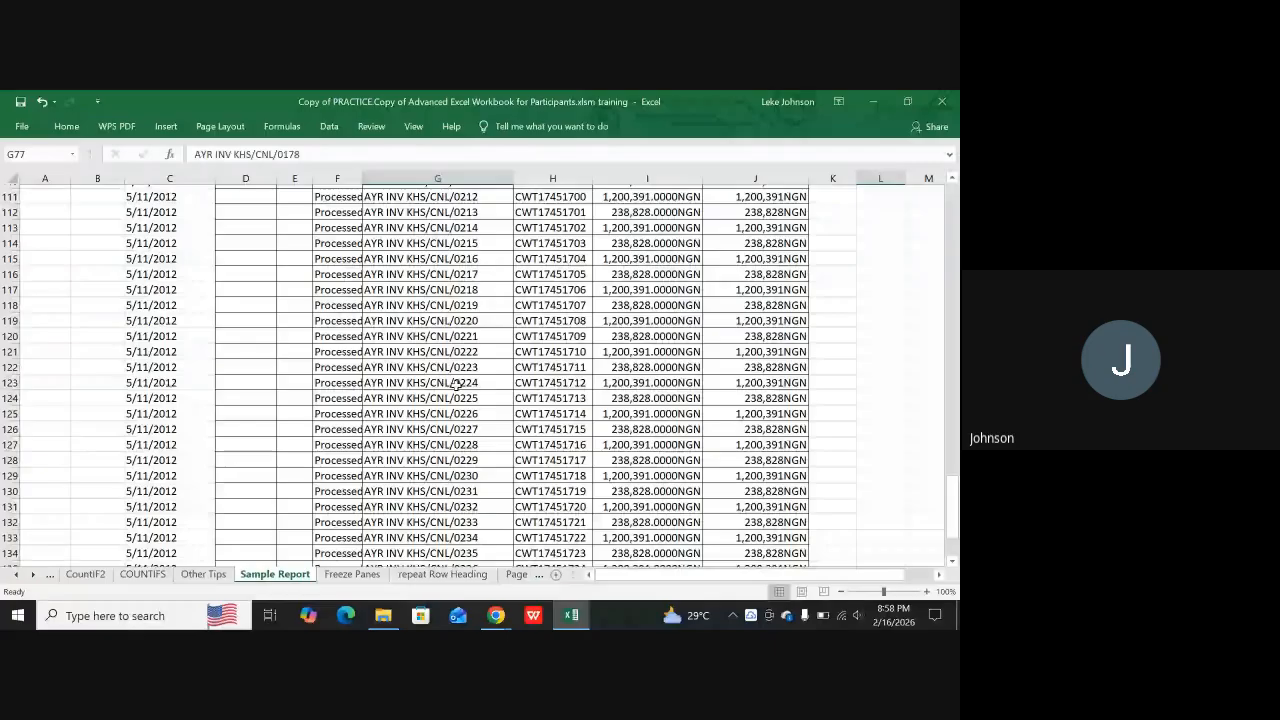
scroll(465, 385, up, 8)
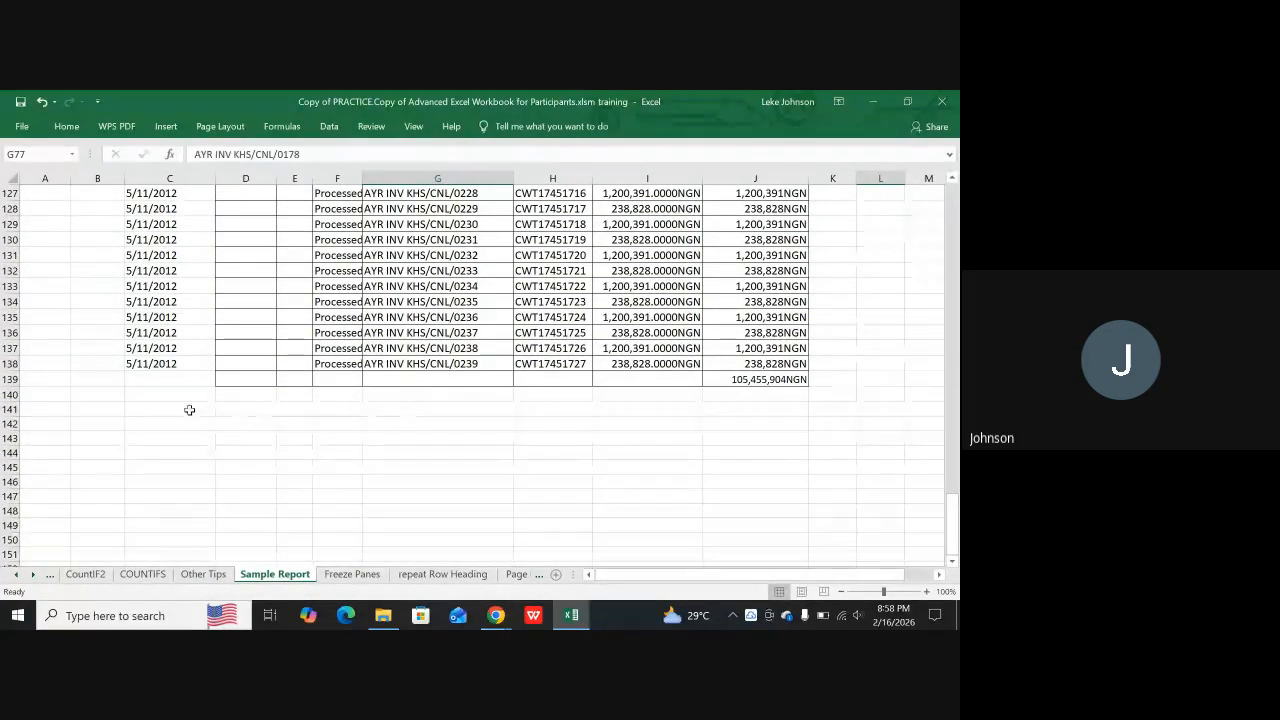
click(8, 363)
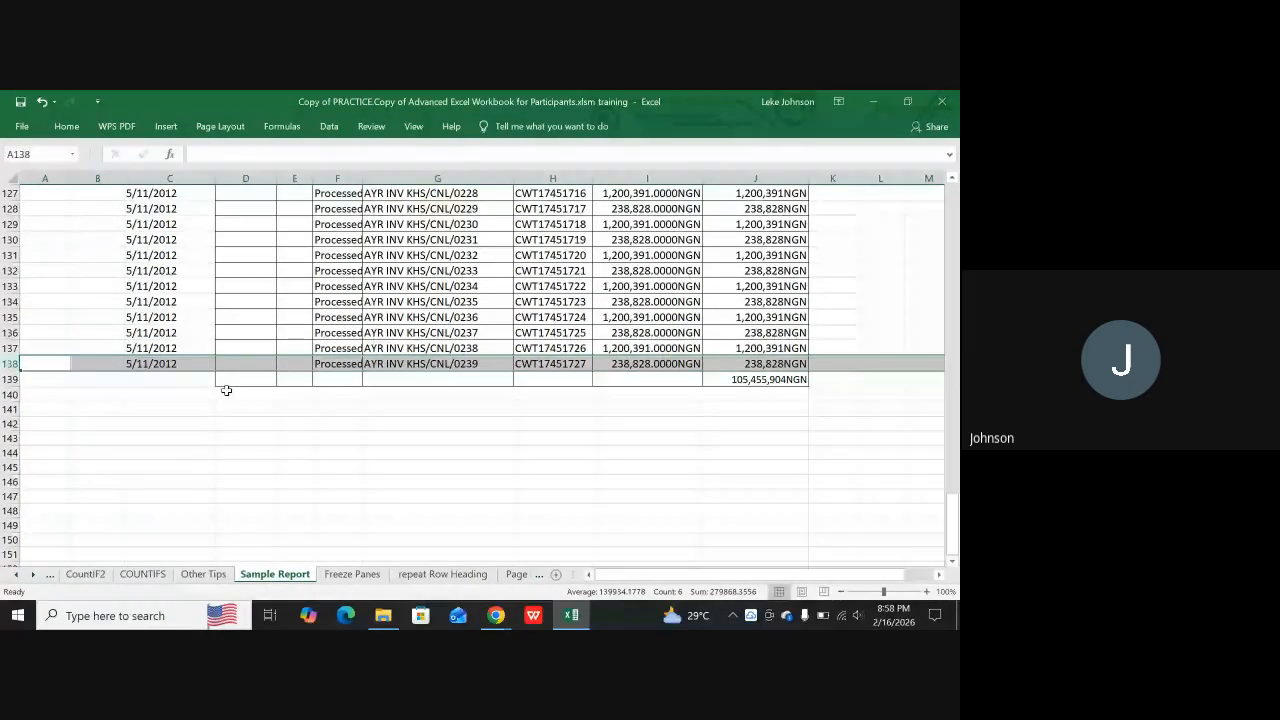
Clear the print area of the Sample Report sheet
scroll(612, 285, up, 16)
scroll(612, 285, up, 20)
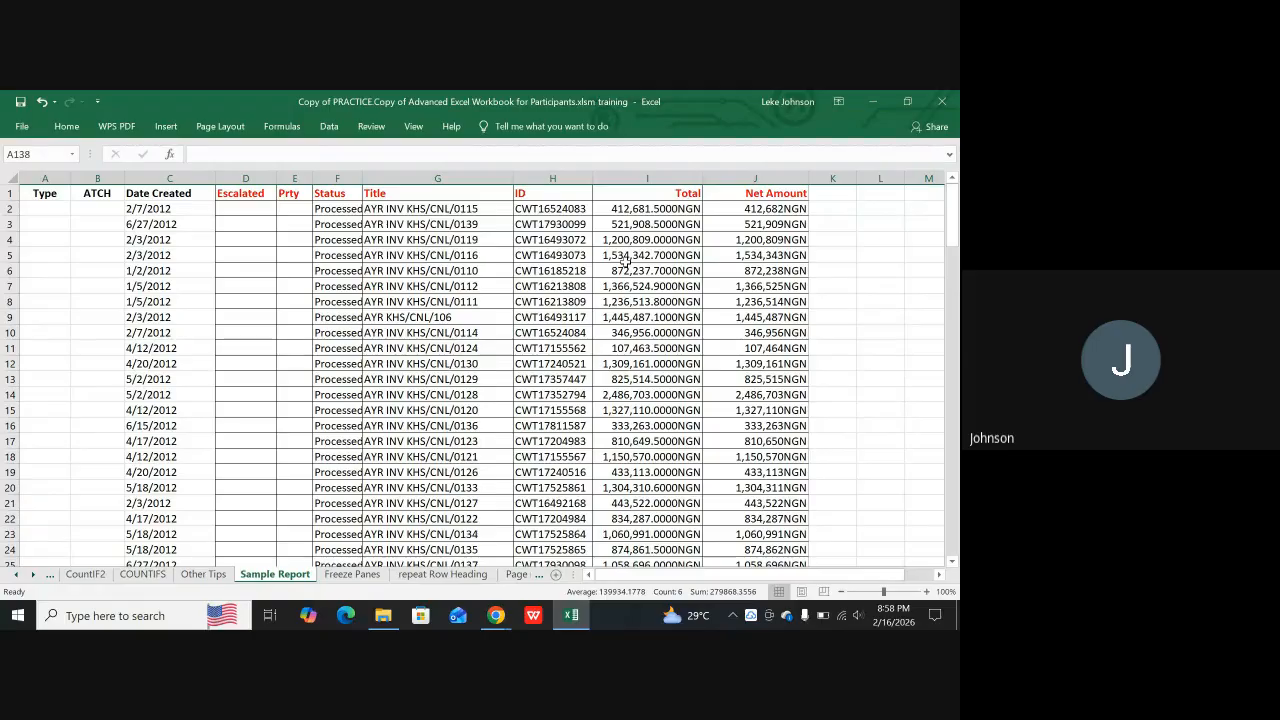
click(218, 126)
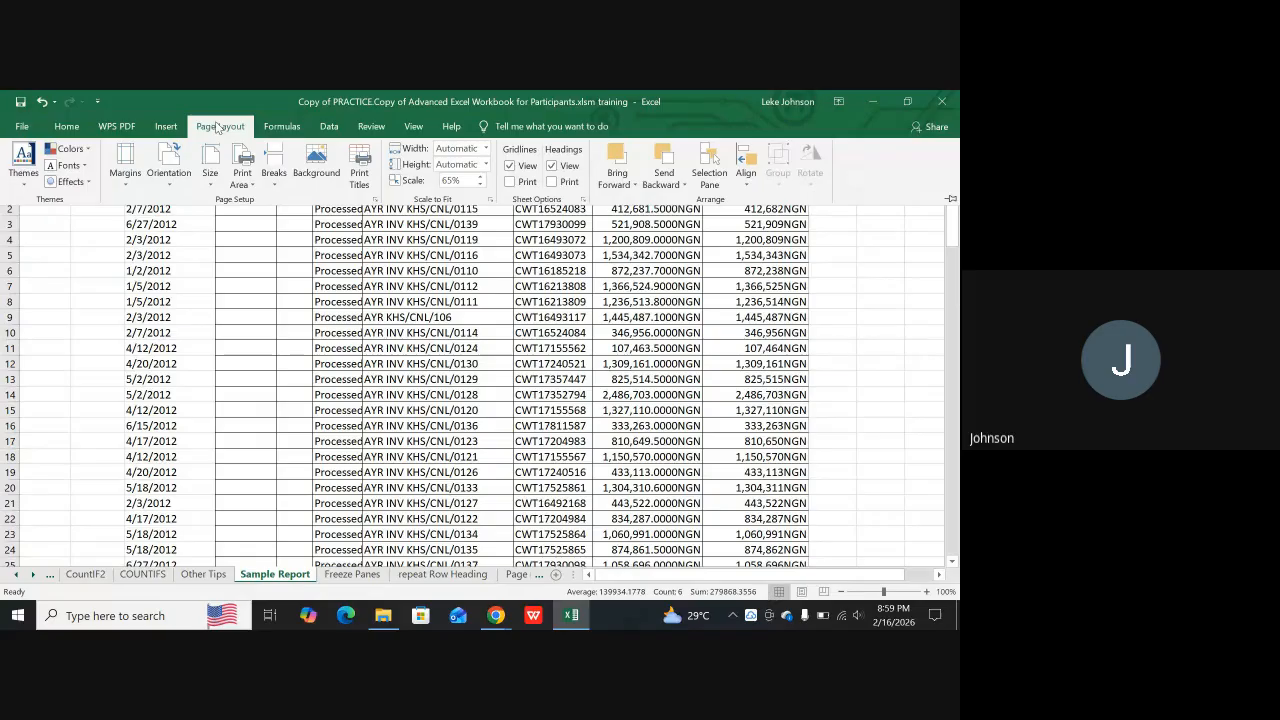
click(245, 158)
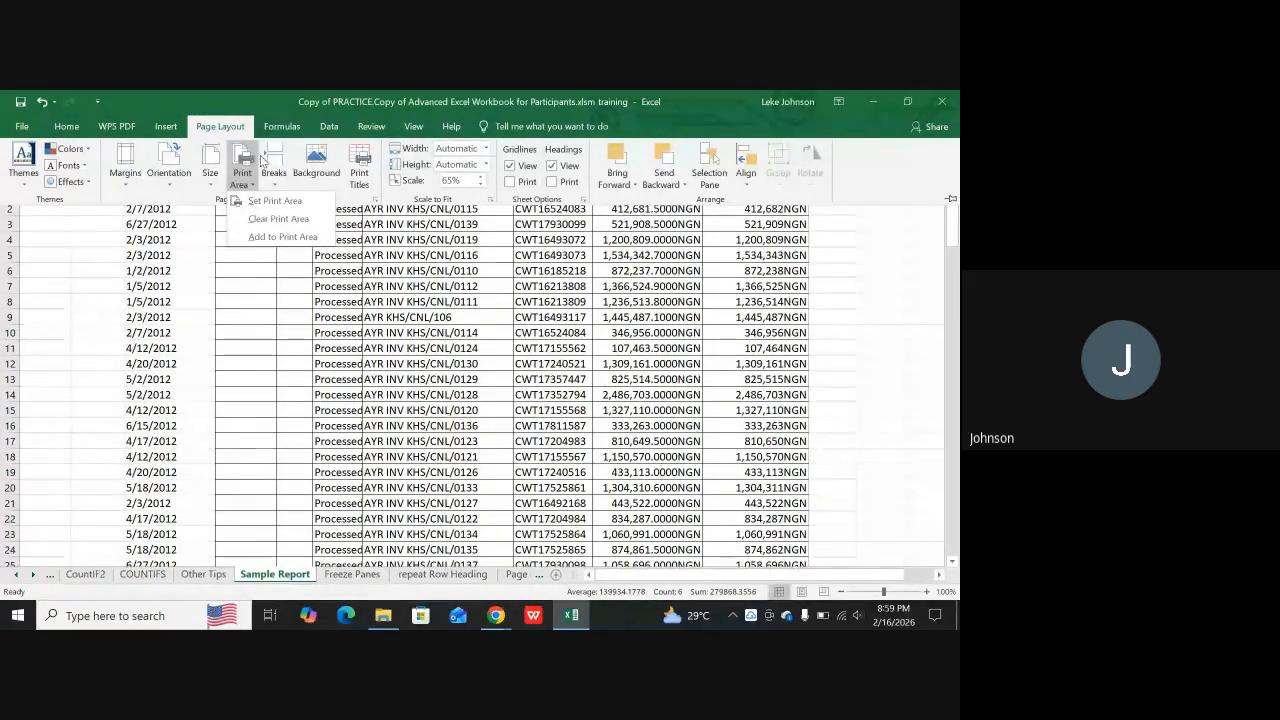
click(272, 219)
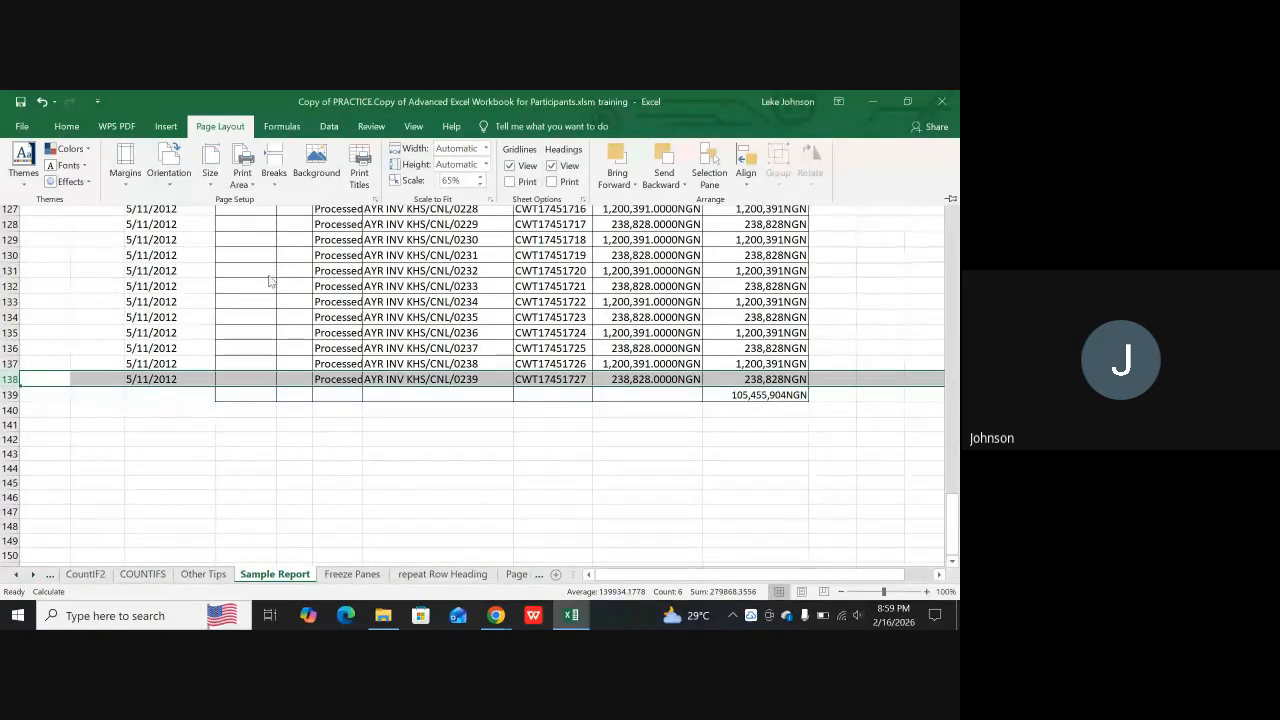
Preview the printout of the whole Sample Report sheet, leaf through its pages back to the first, and return to the sheet
scroll(413, 285, up, 4)
scroll(413, 285, up, 20)
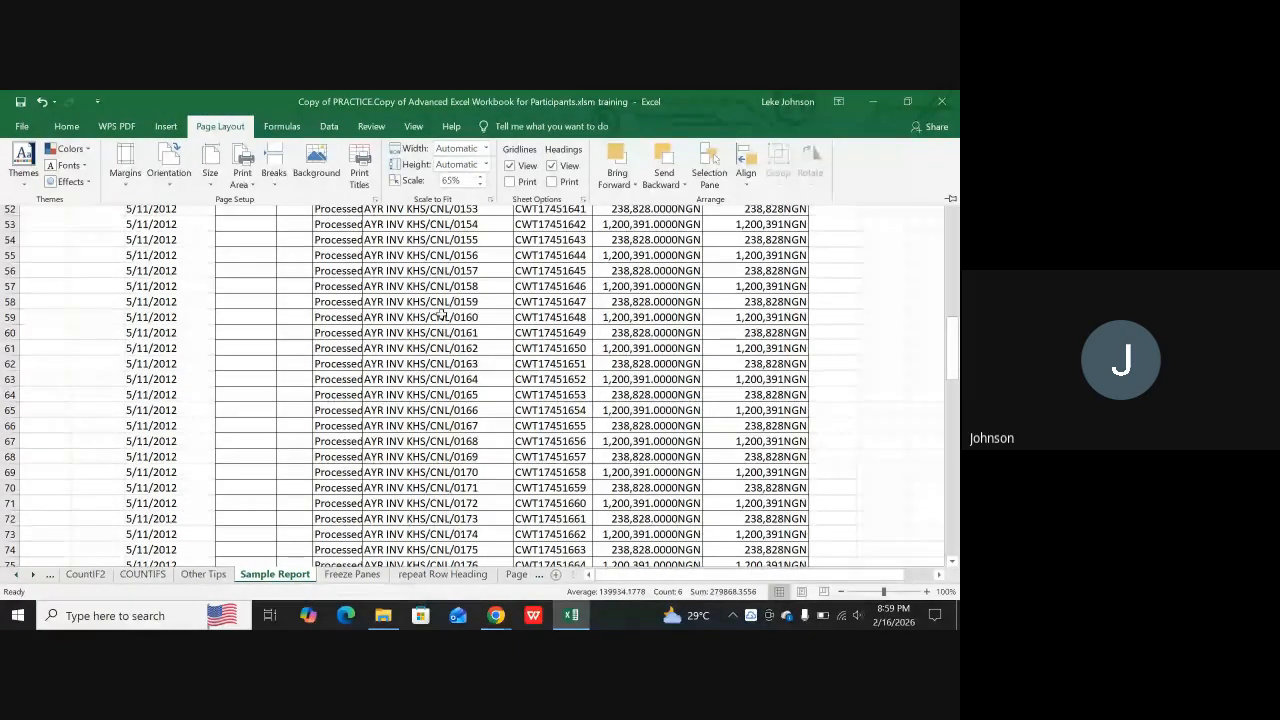
click(422, 332)
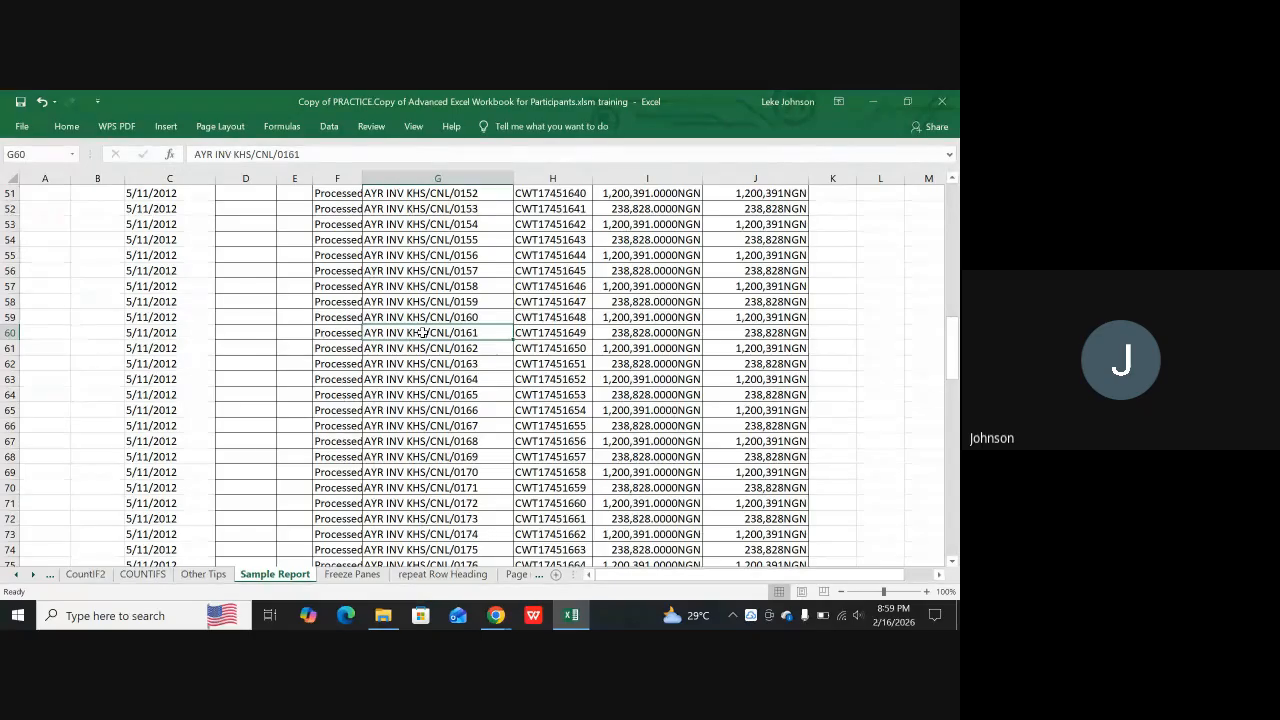
key(ctrl+p)
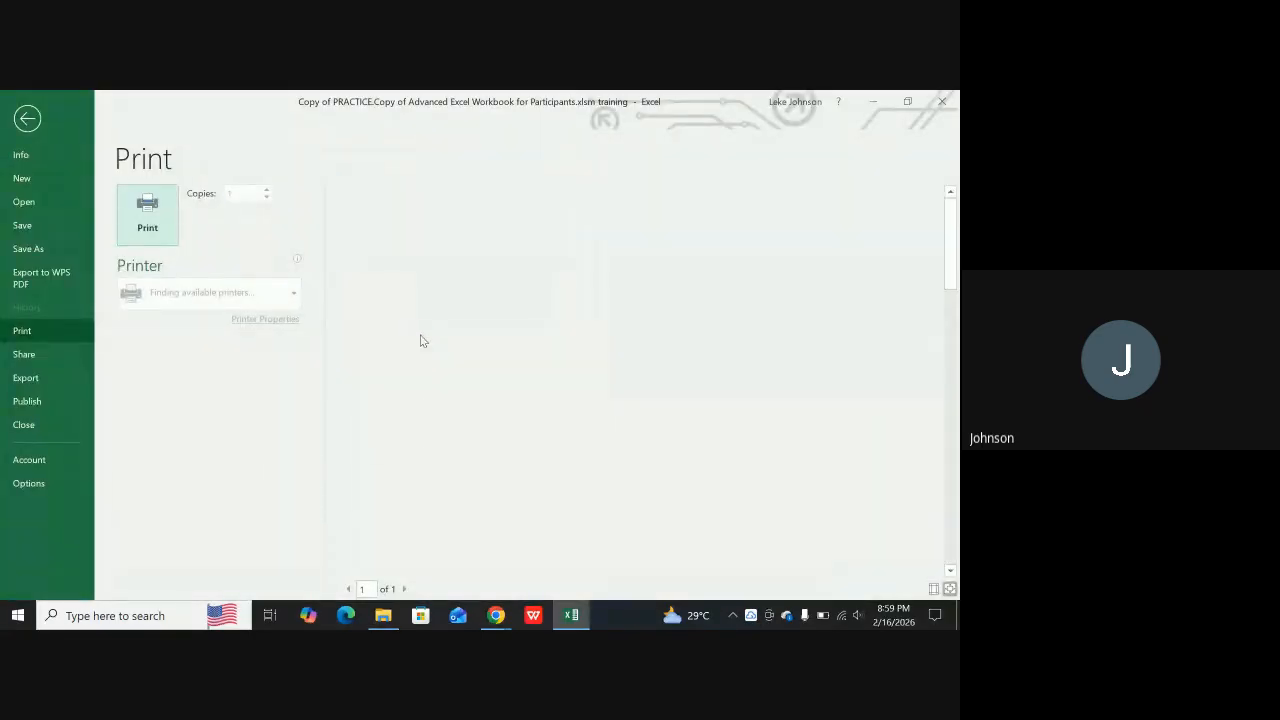
scroll(668, 352, down, 1)
scroll(605, 396, down, 1)
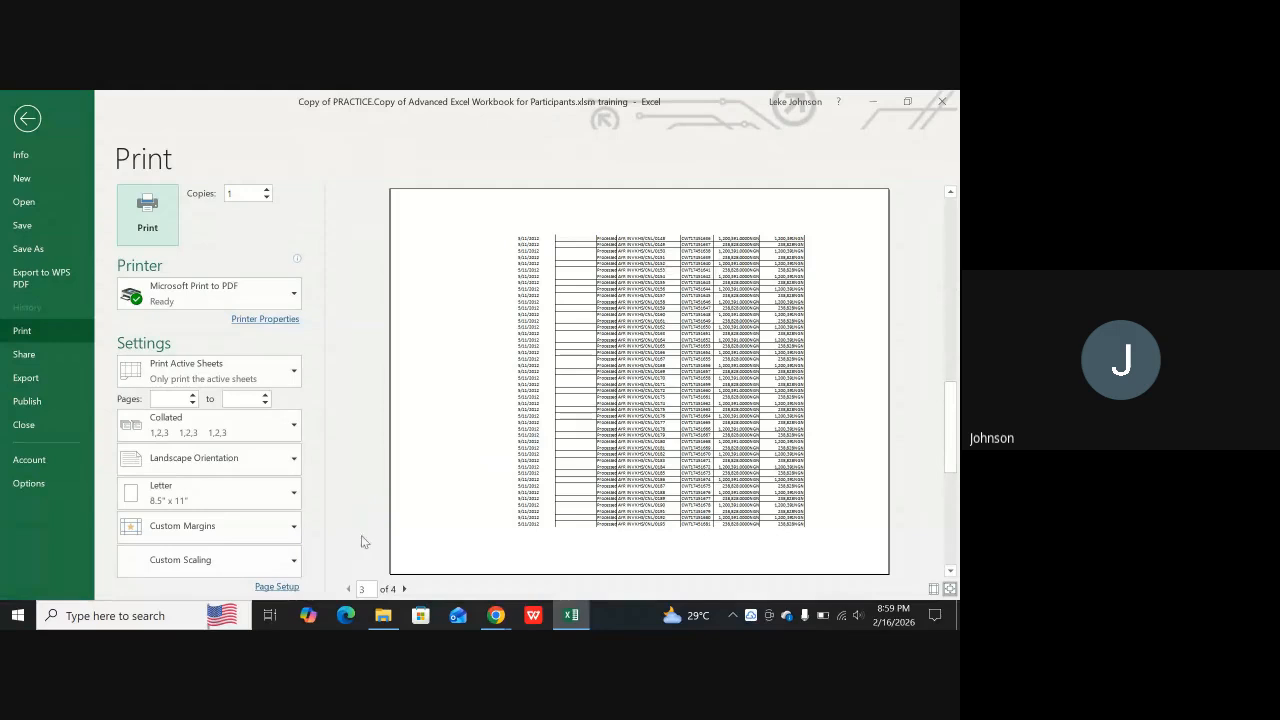
click(348, 589)
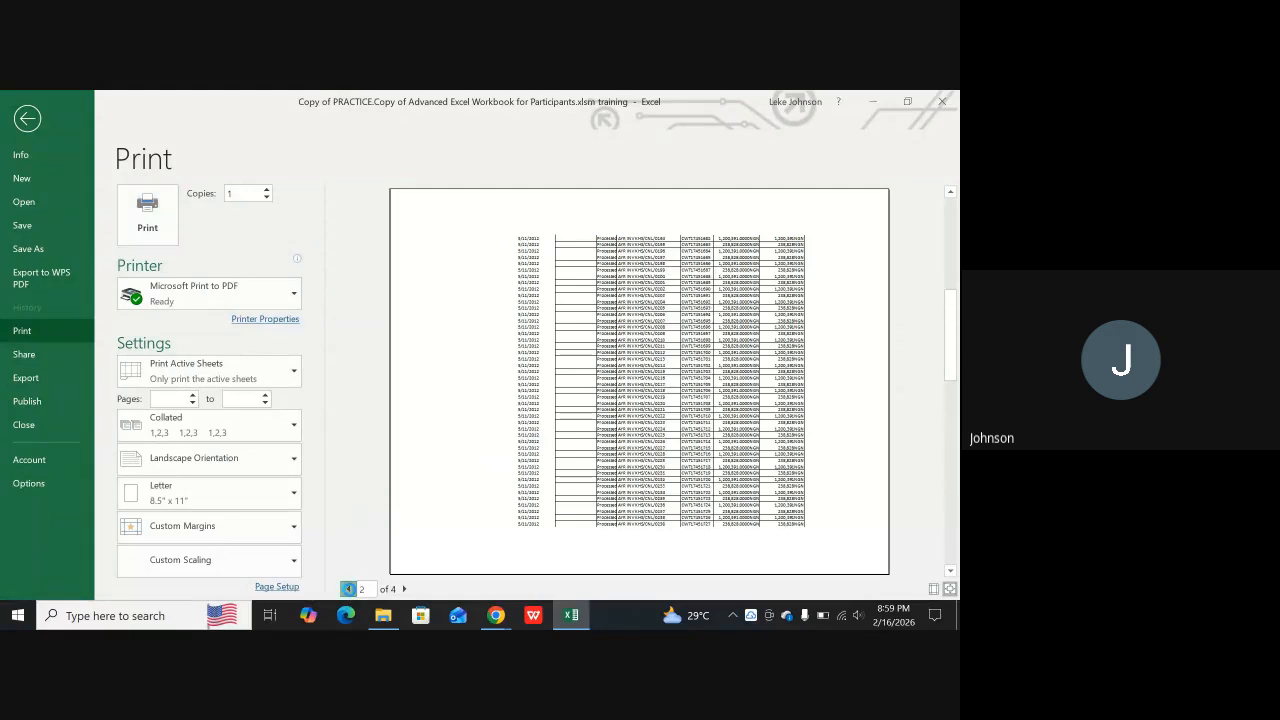
click(348, 589)
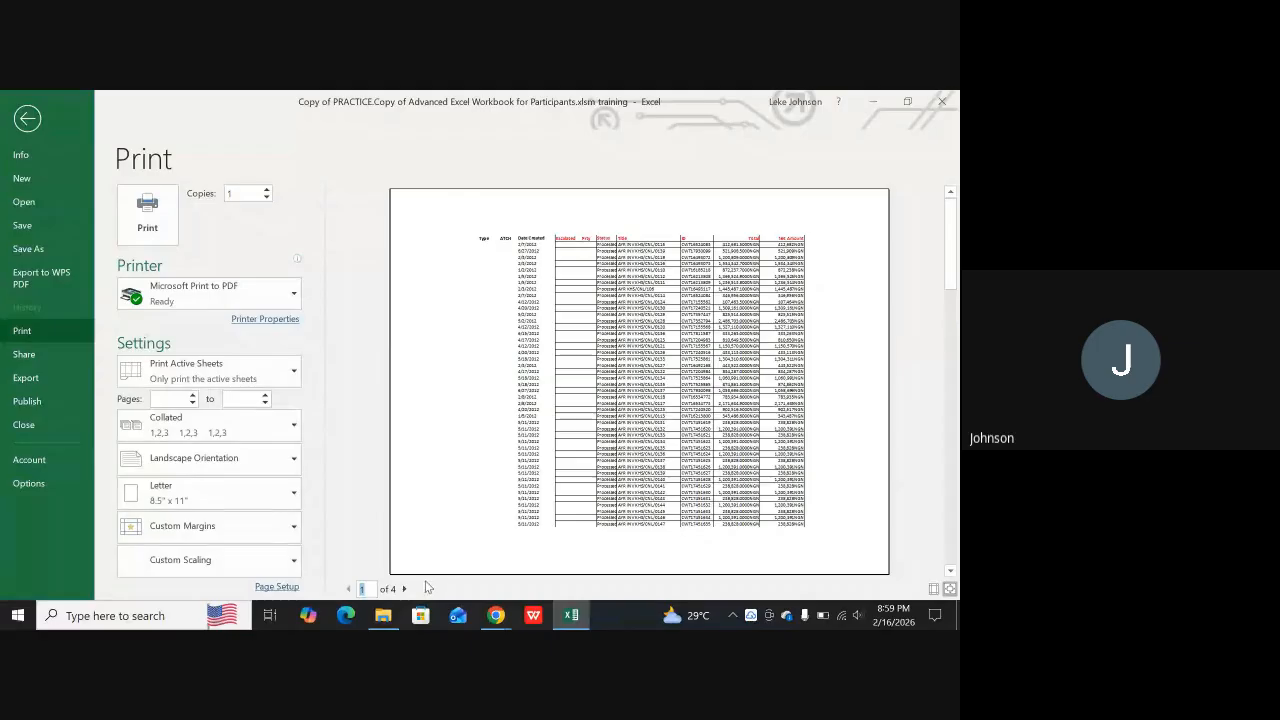
click(27, 120)
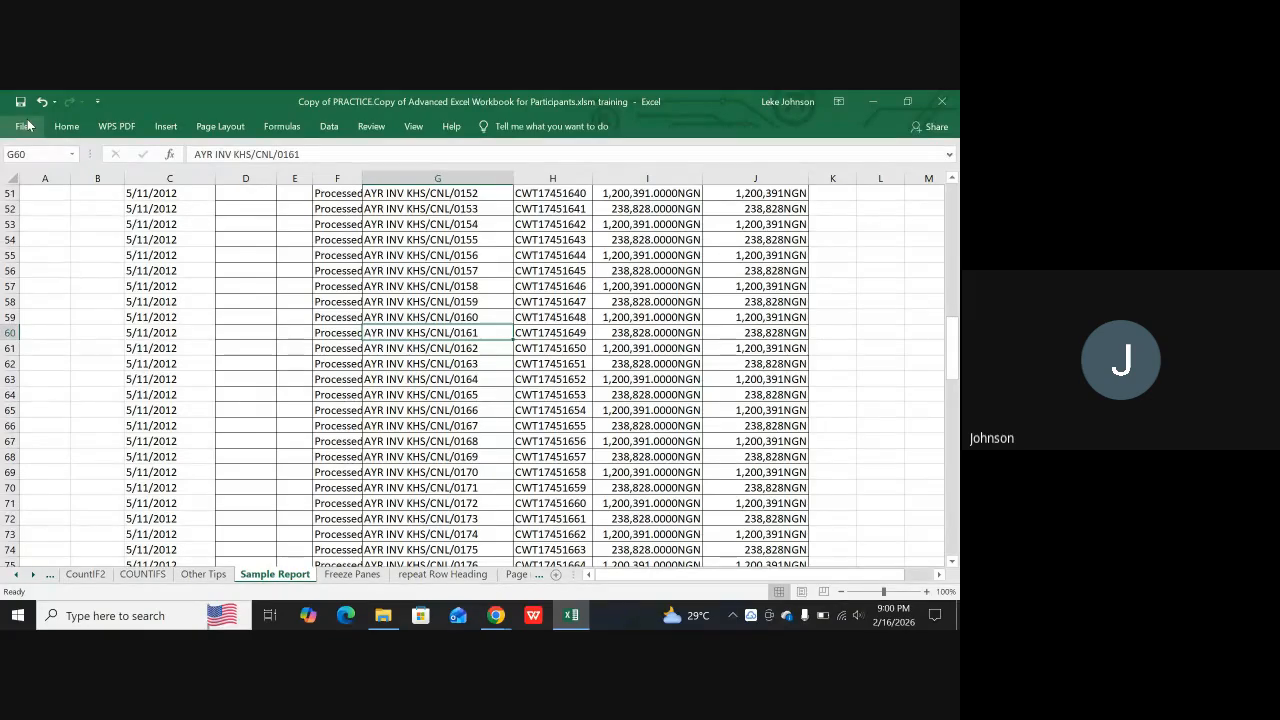
Examine the Sample Report's rows down to the total in row 139 and back up to the header row
scroll(701, 415, down, 7)
scroll(701, 415, down, 20)
scroll(769, 430, up, 11)
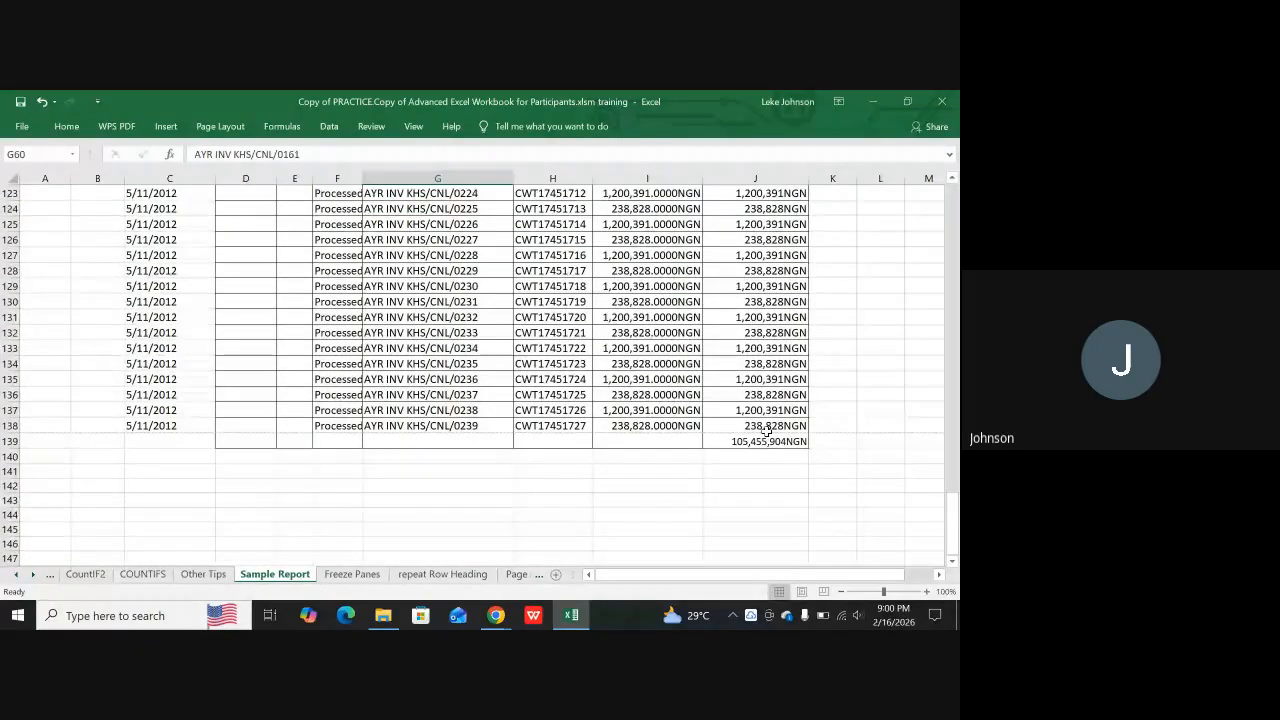
scroll(767, 430, up, 18)
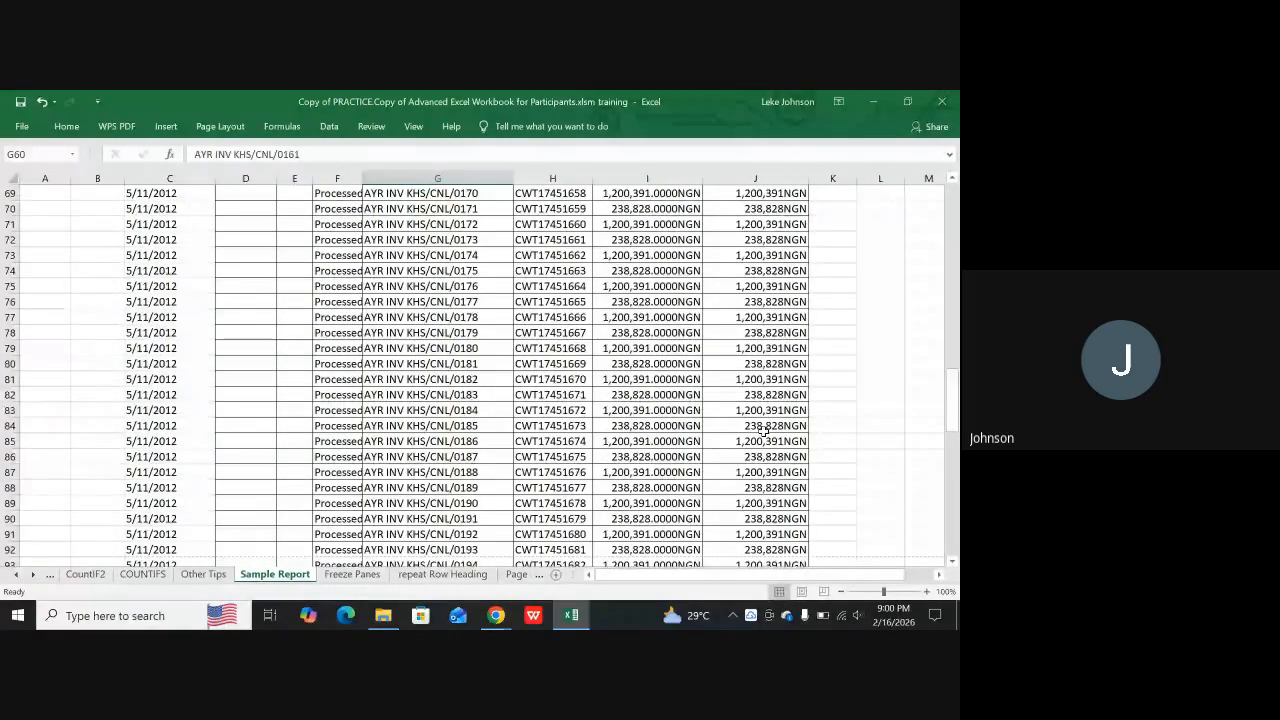
scroll(762, 430, up, 19)
scroll(745, 462, up, 4)
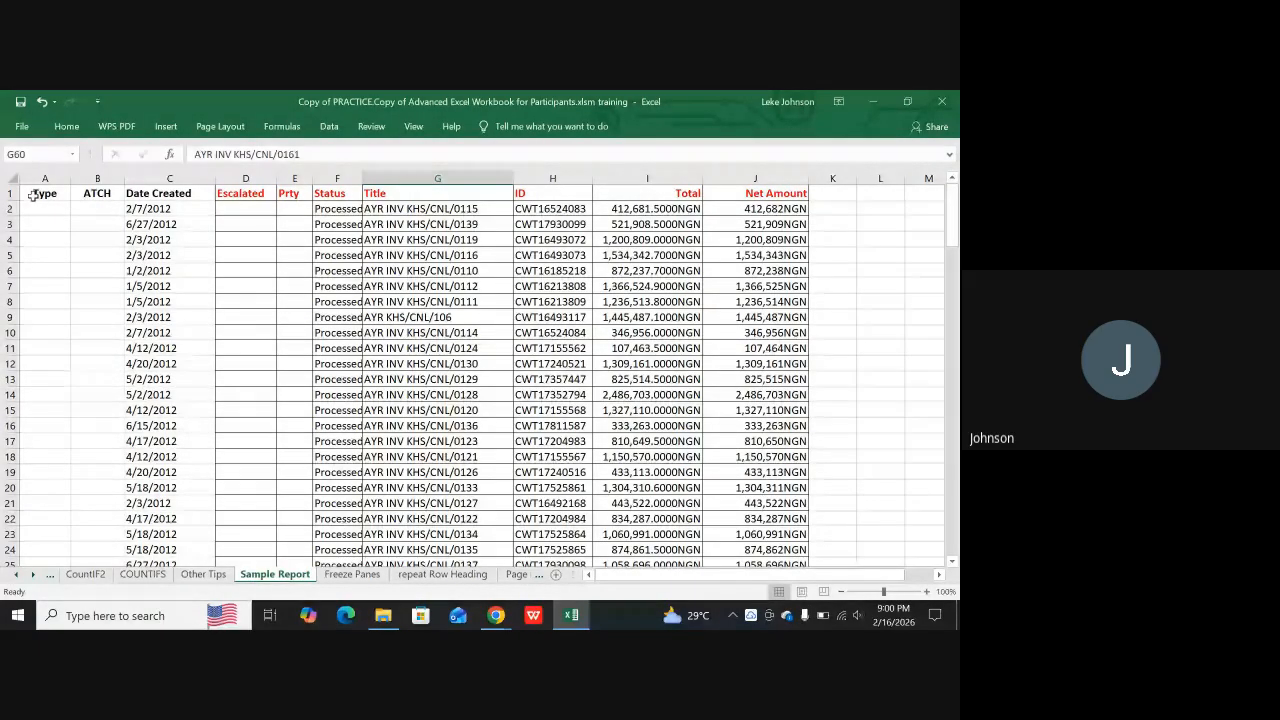
Preview the report's first printed page, return to the sheet, and examine the rows around the first page break
click(21, 127)
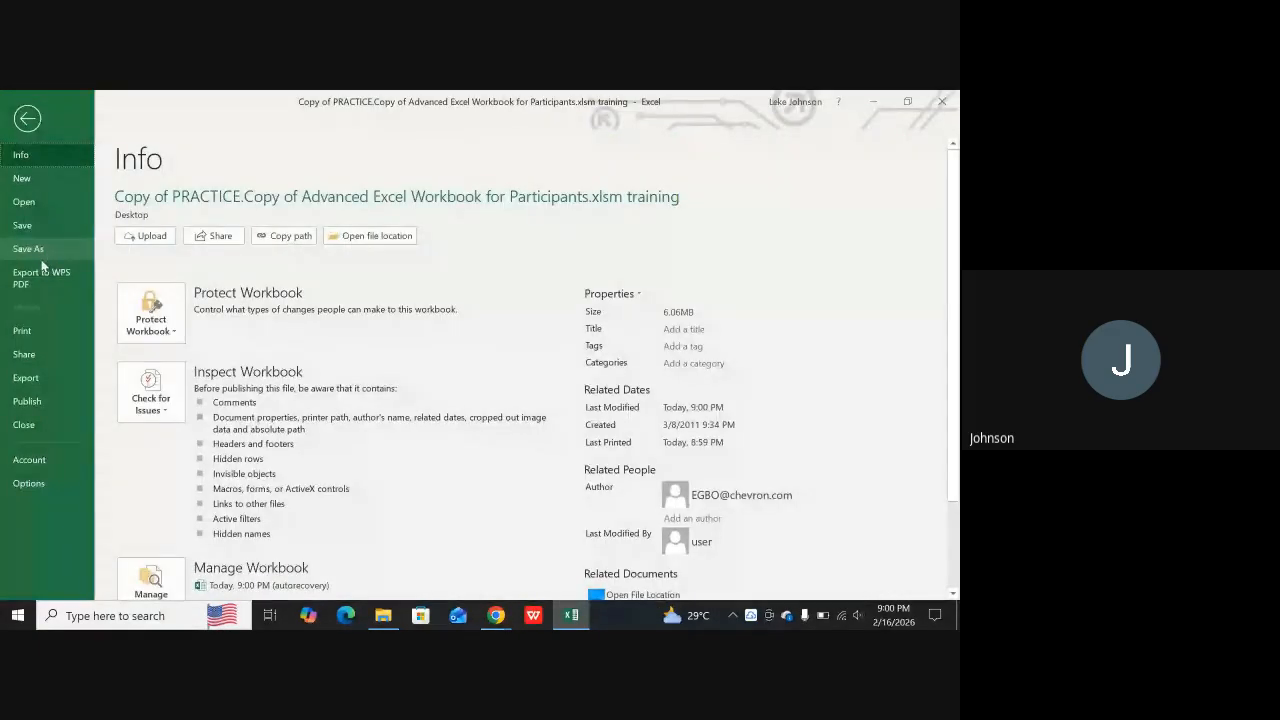
click(24, 330)
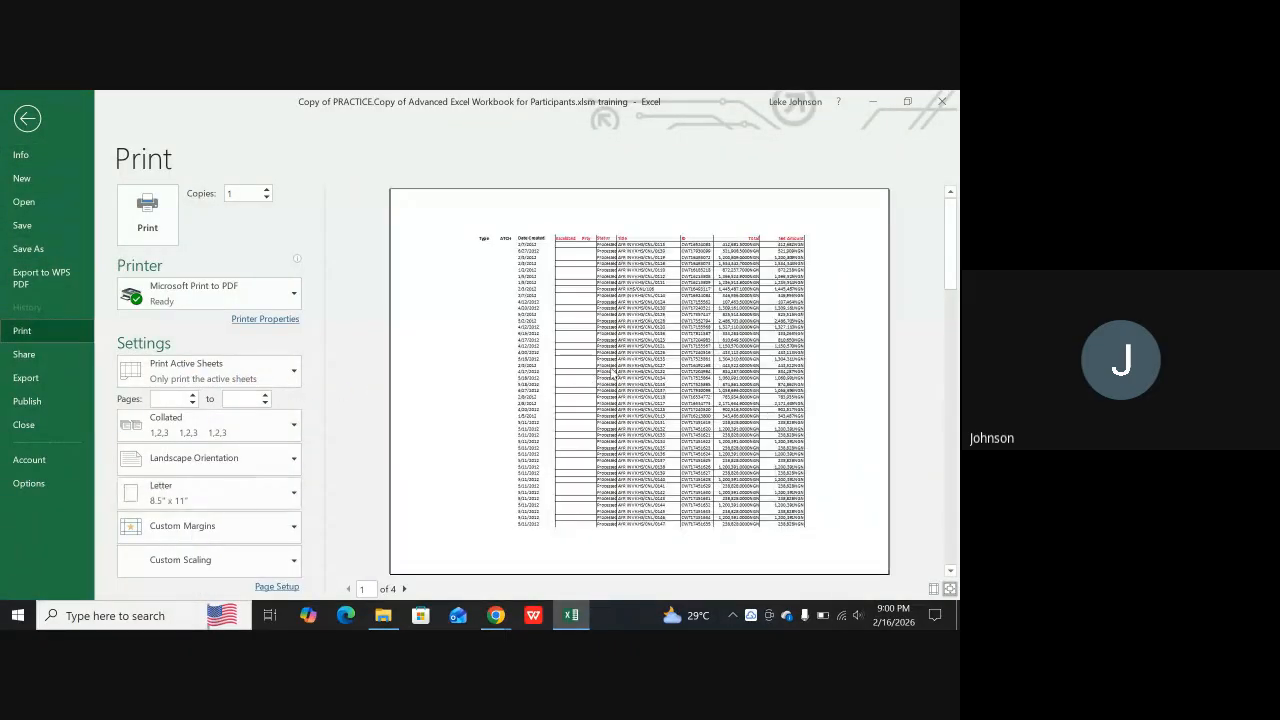
click(28, 118)
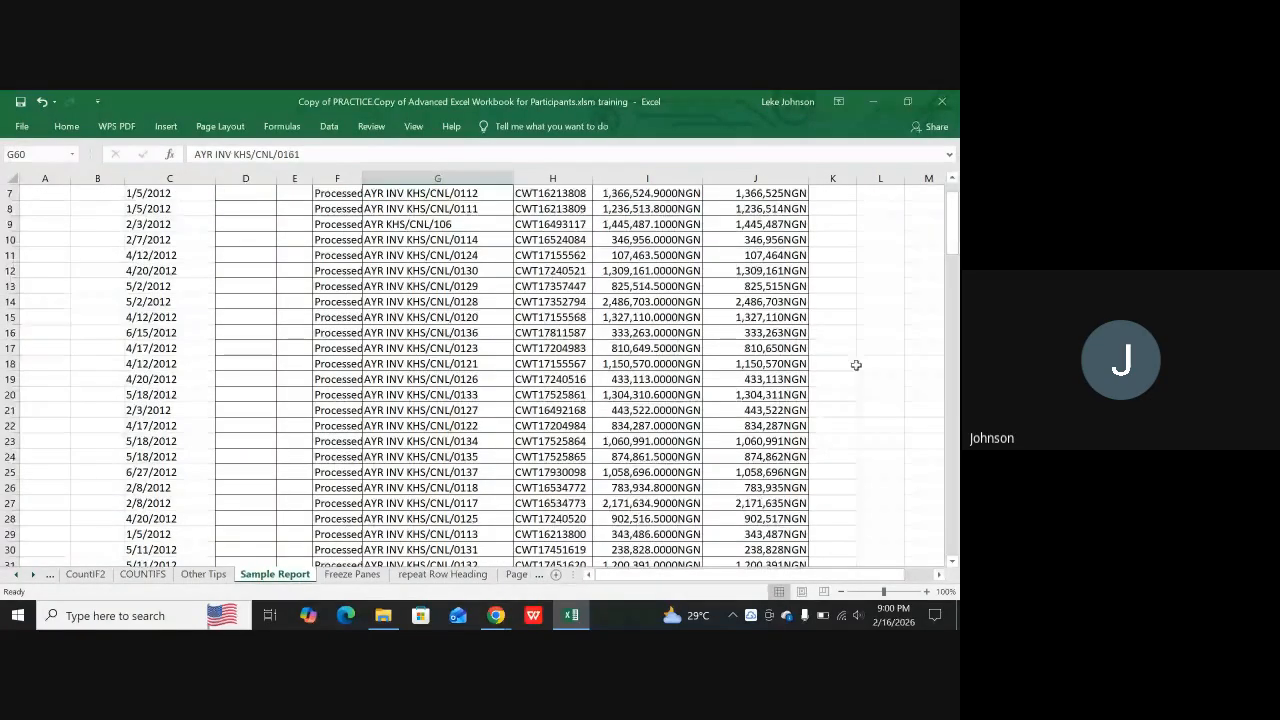
scroll(850, 390, down, 12)
scroll(842, 419, down, 3)
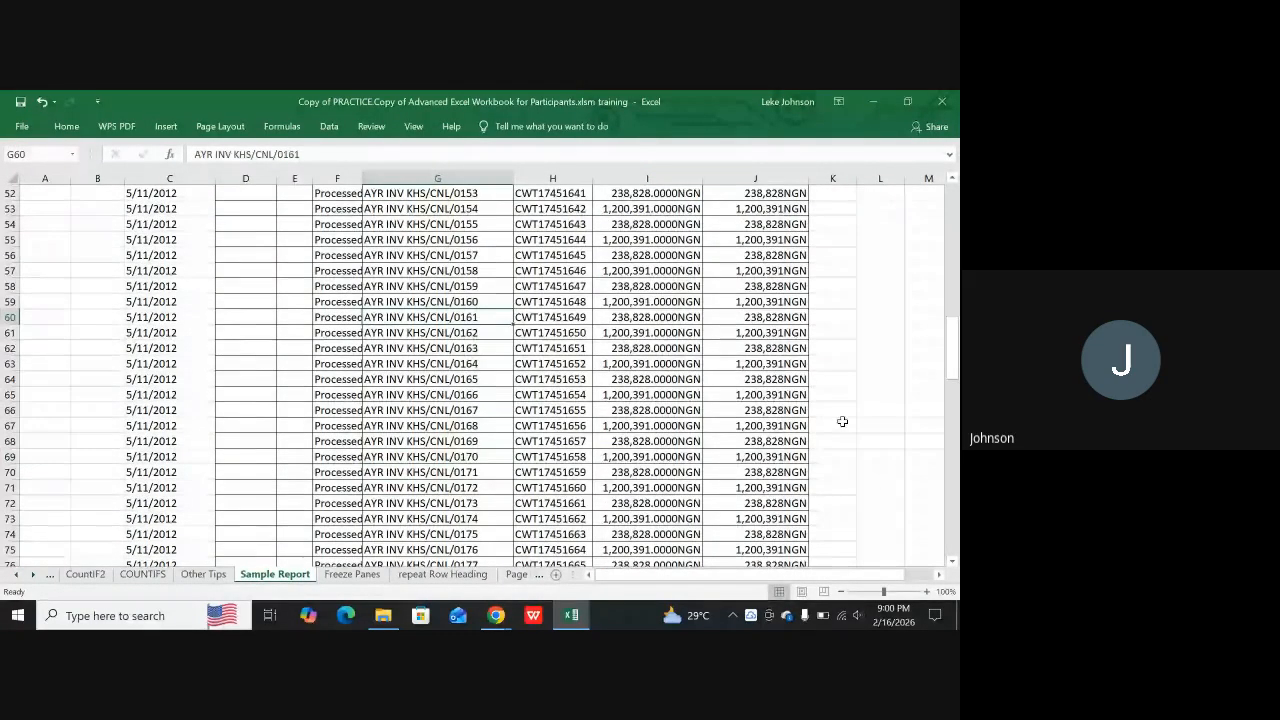
scroll(865, 335, up, 4)
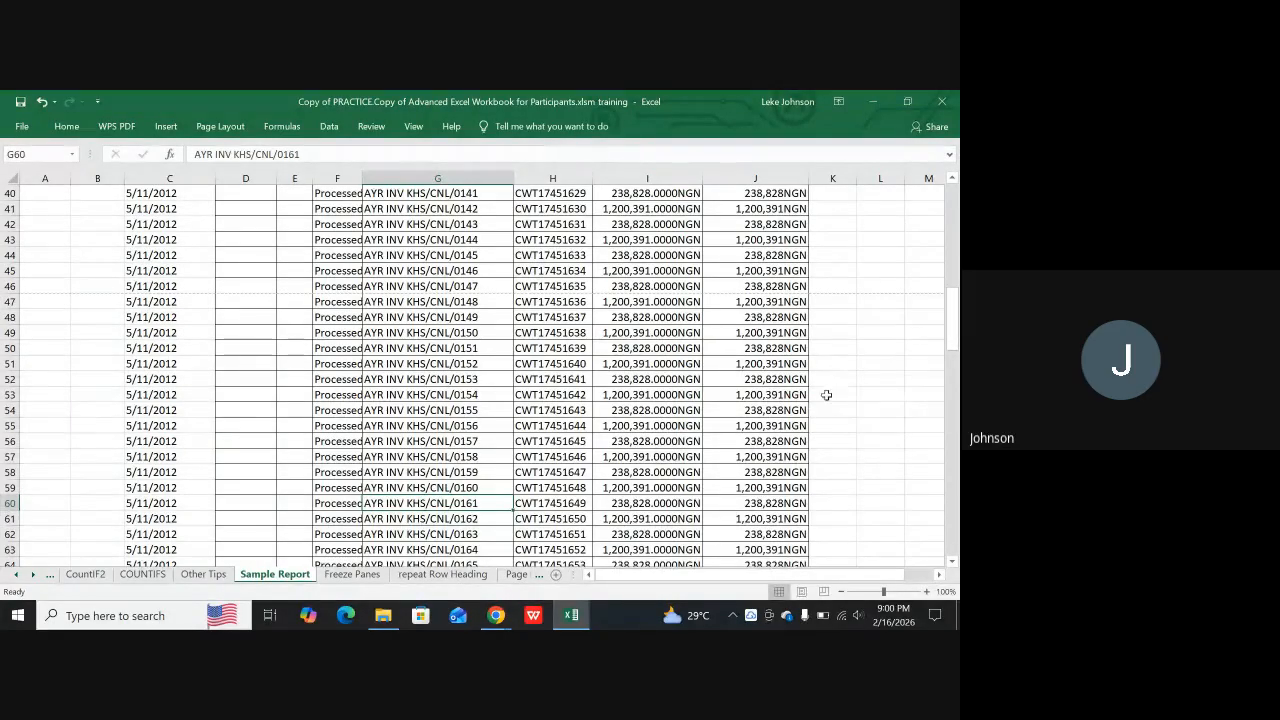
scroll(845, 380, down, 1)
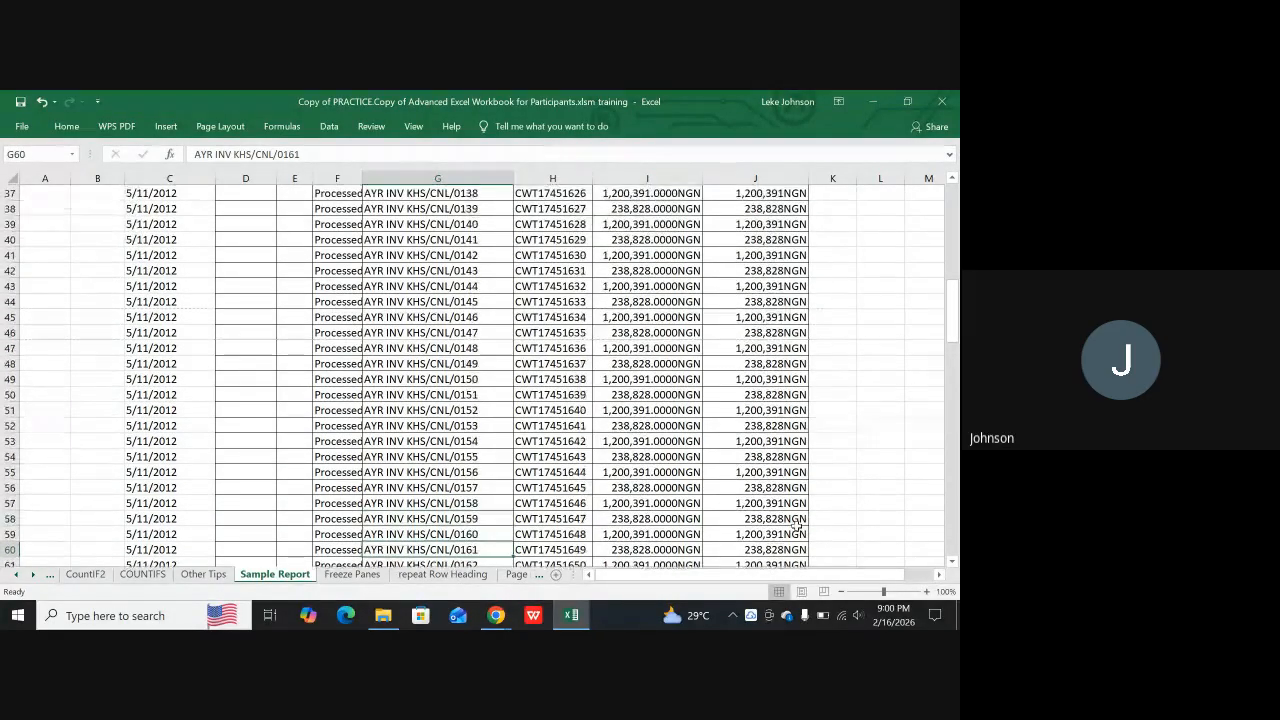
Show the Sample Report in Page Layout view and examine how its rows split across the pages, returning to the header row
click(802, 591)
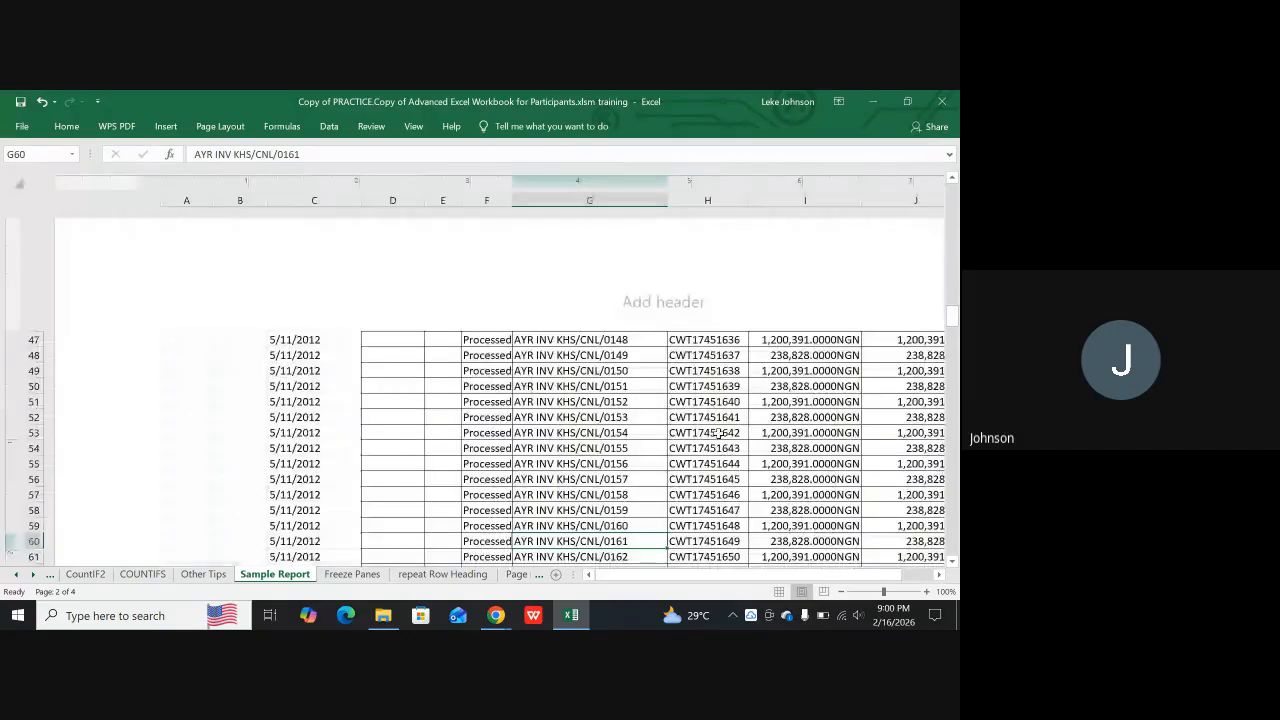
scroll(688, 411, down, 5)
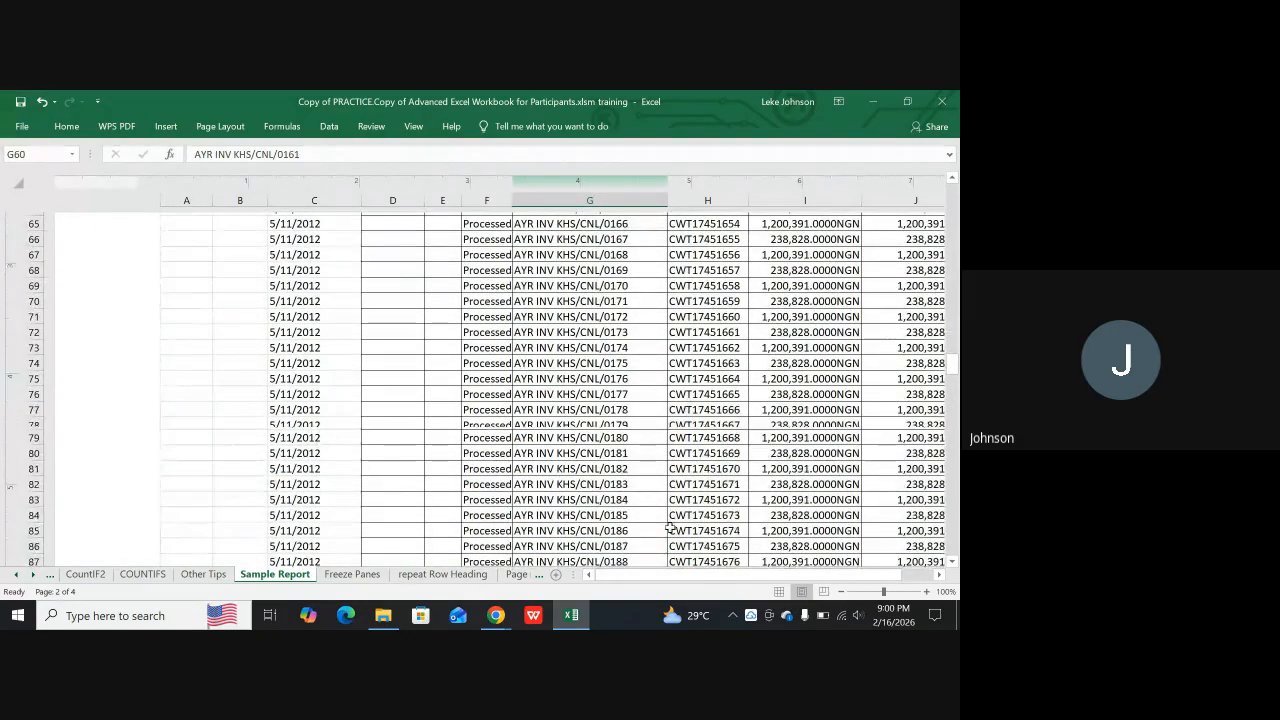
drag(690, 576, 714, 597)
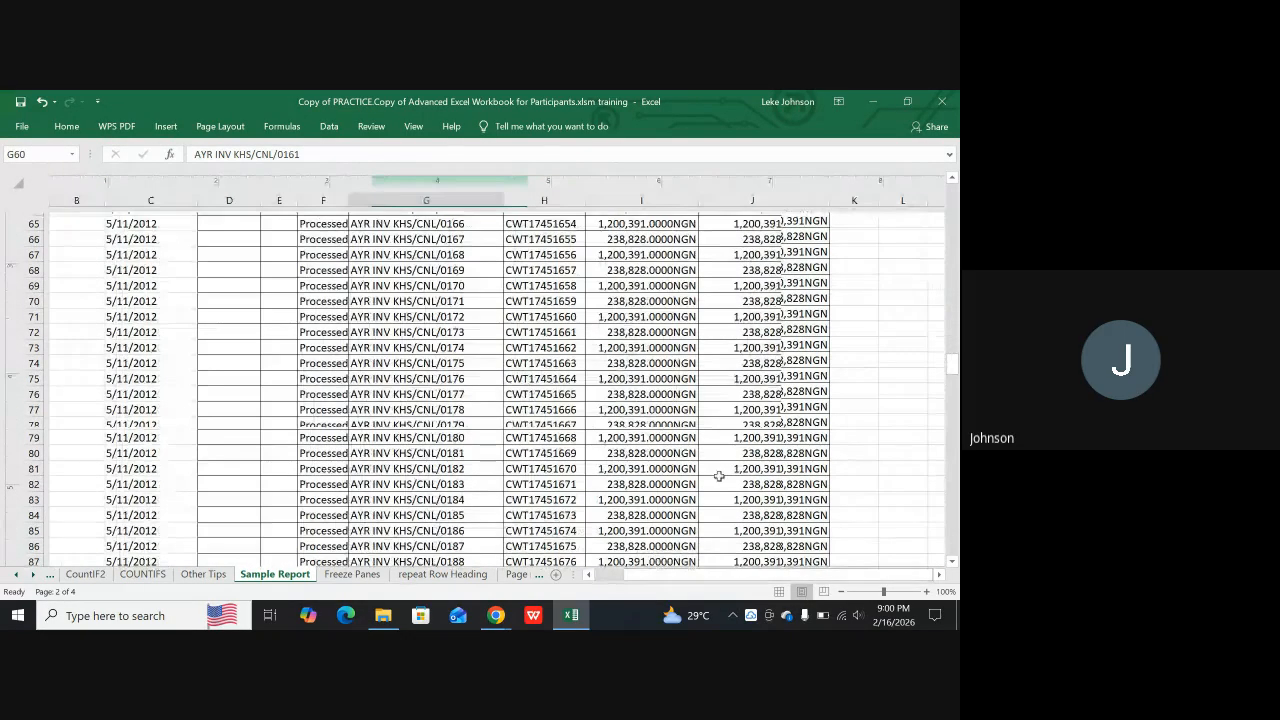
scroll(723, 452, down, 1)
scroll(723, 452, down, 5)
scroll(723, 454, up, 4)
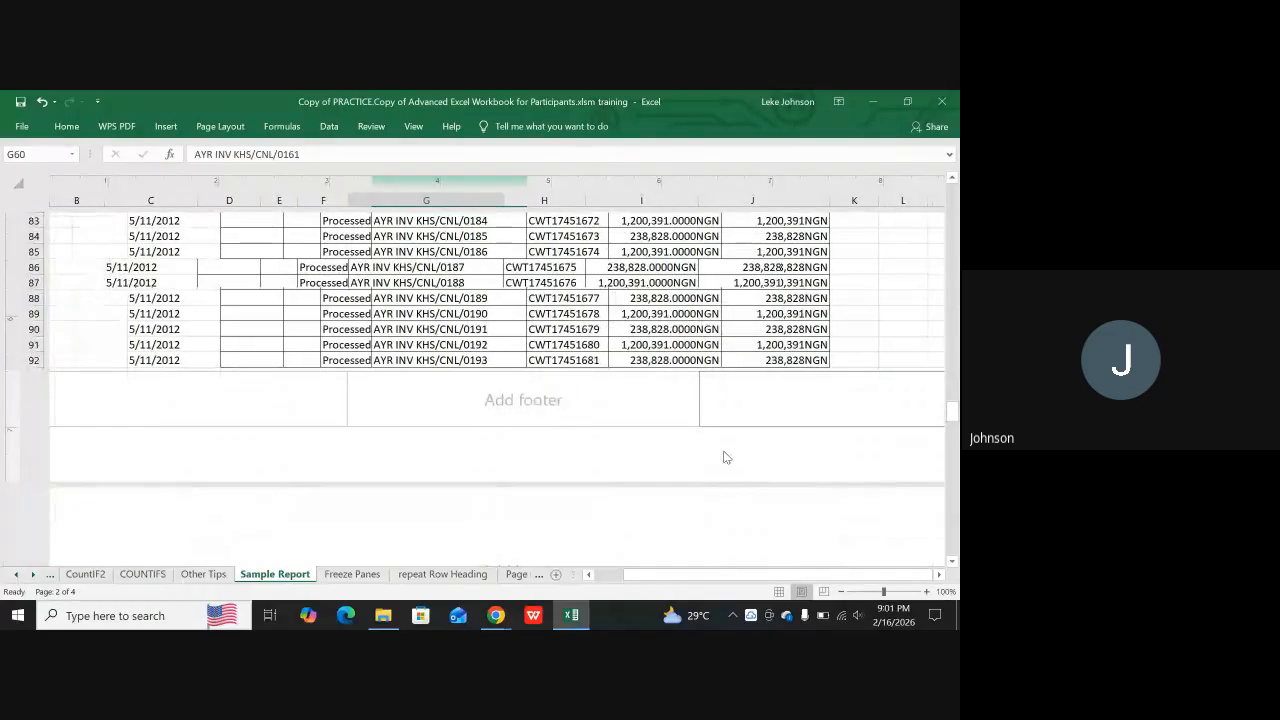
scroll(727, 454, up, 5)
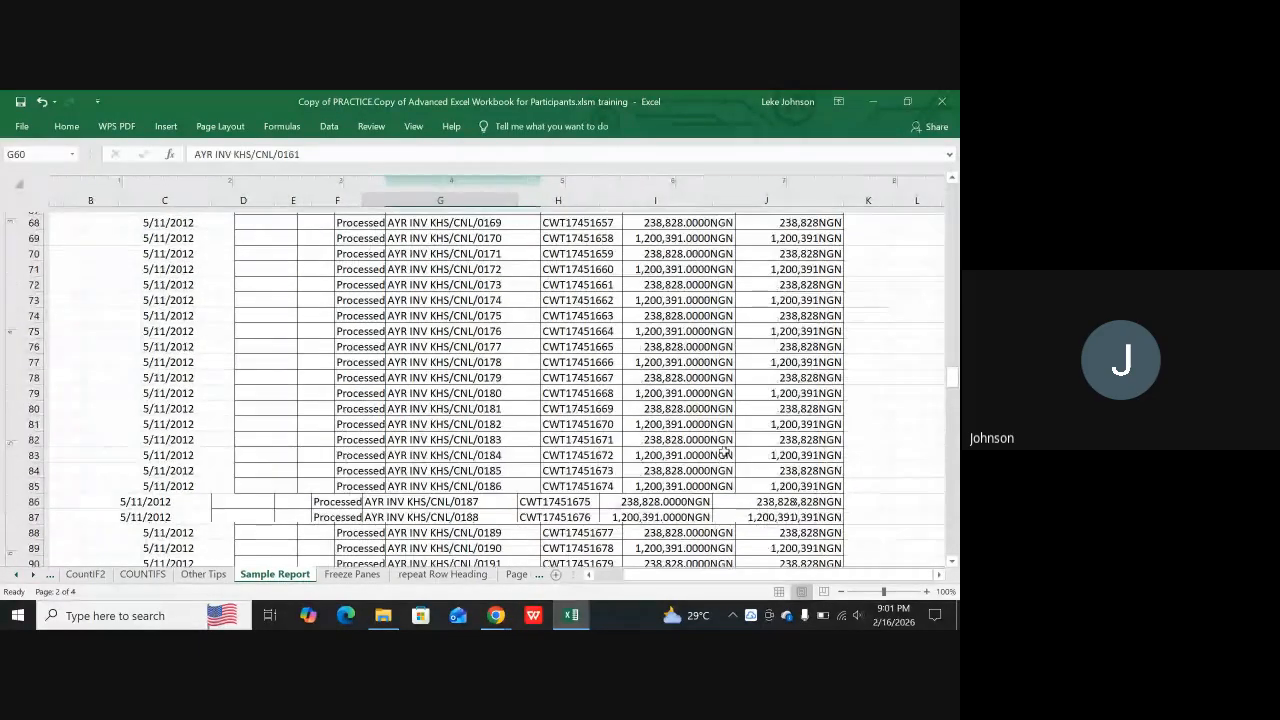
scroll(723, 452, up, 11)
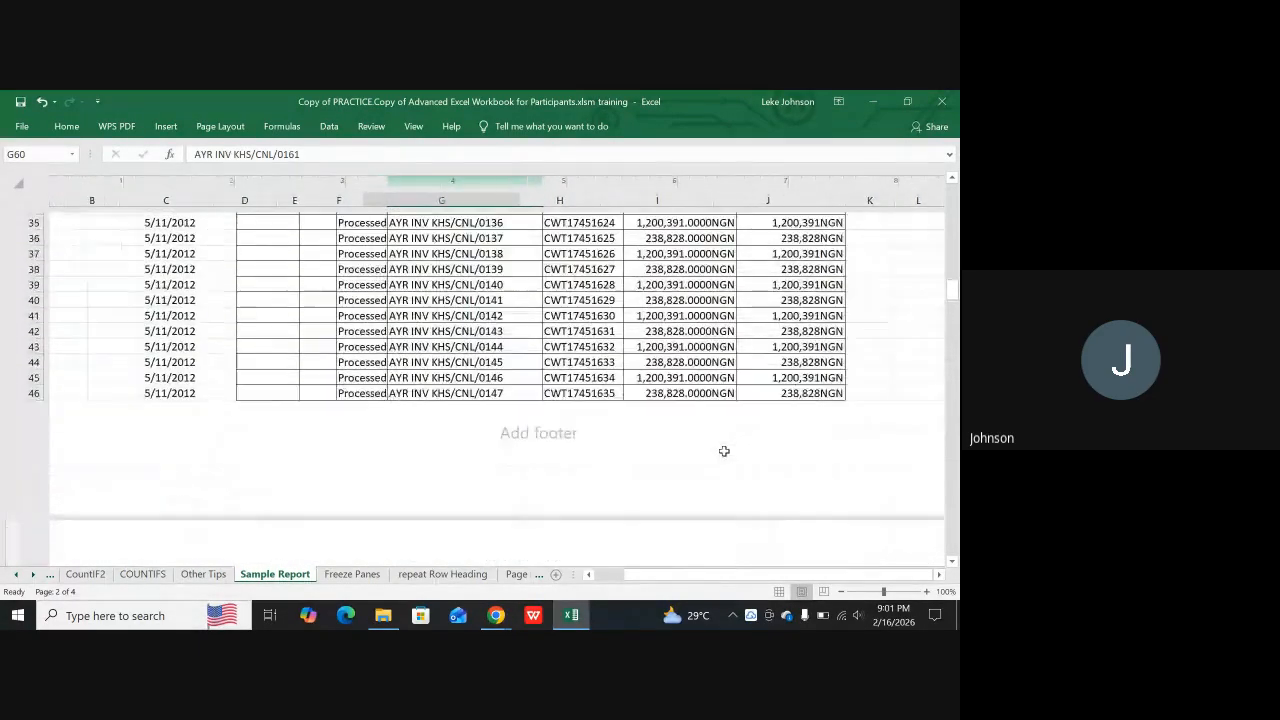
scroll(723, 452, up, 9)
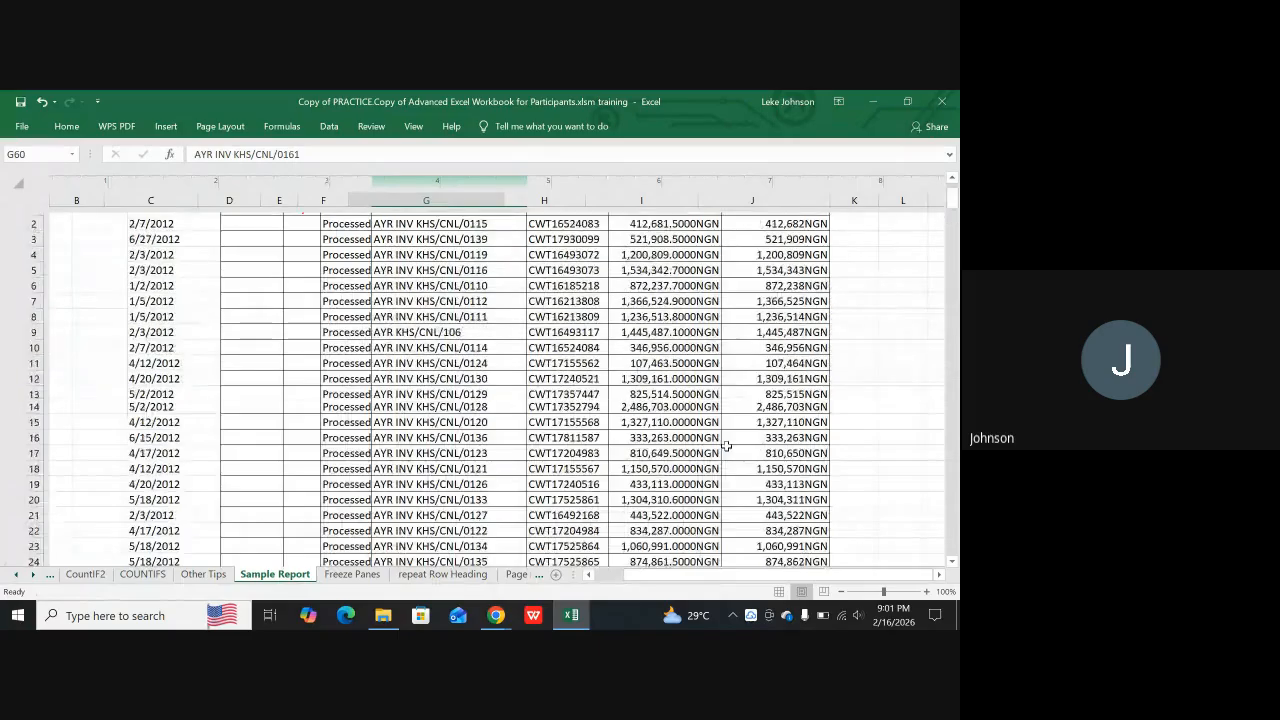
scroll(727, 441, down, 1)
scroll(727, 441, down, 10)
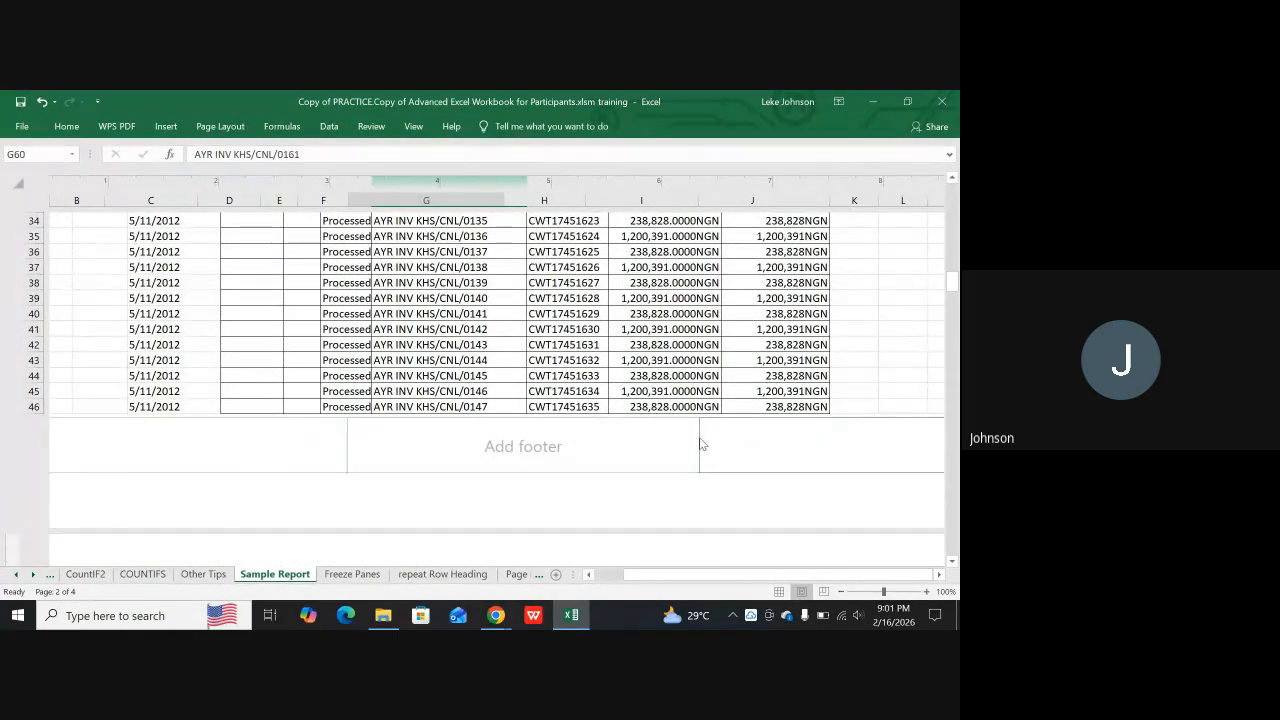
scroll(720, 375, down, 1)
scroll(716, 388, up, 10)
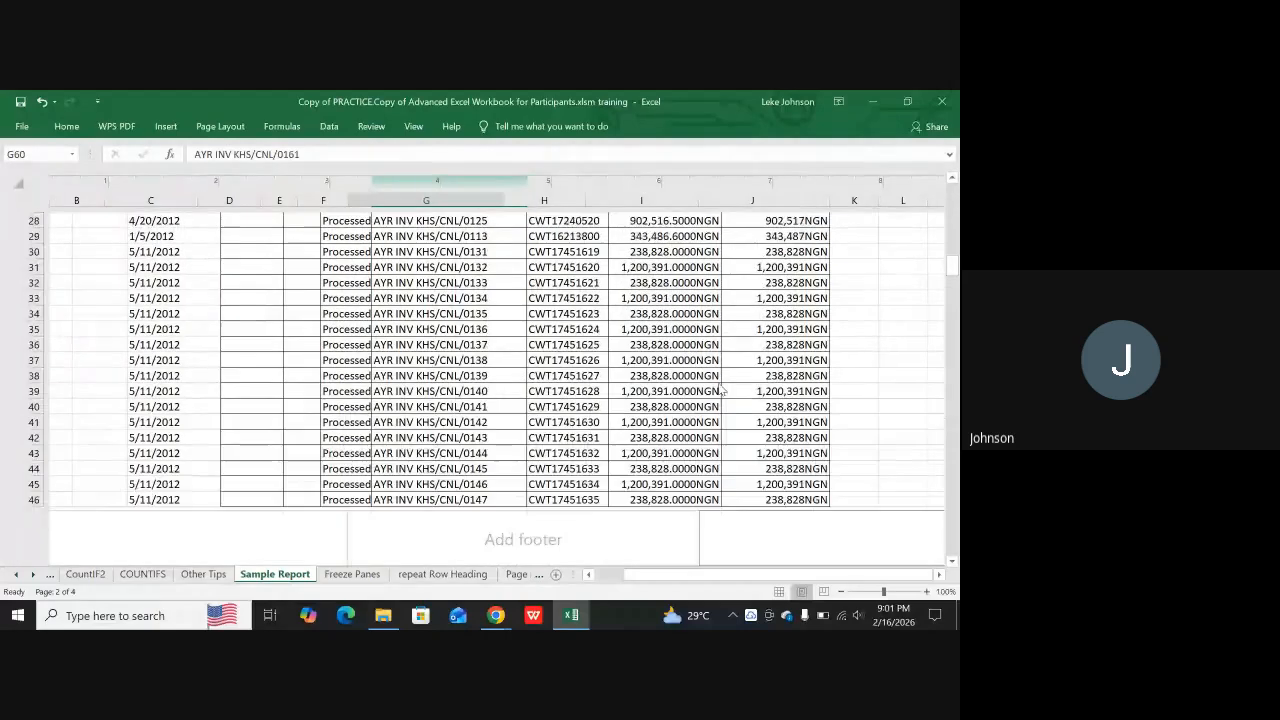
scroll(720, 375, up, 3)
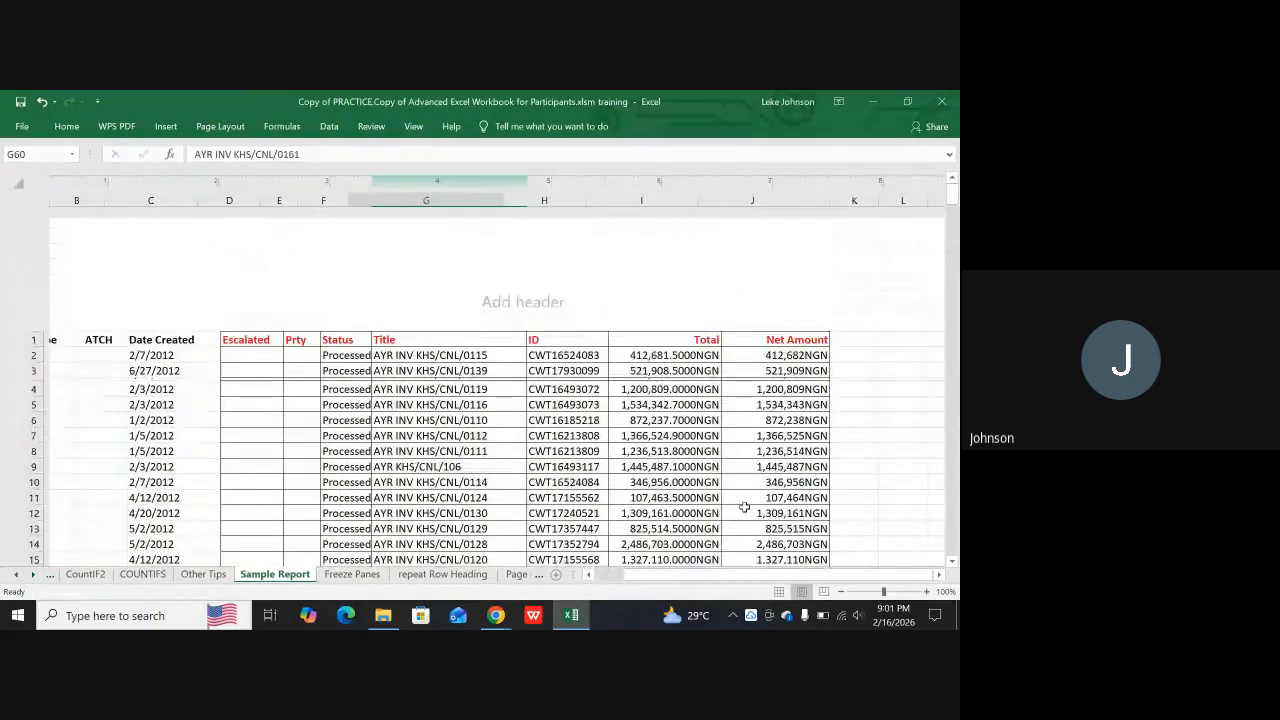
Return the sheet to Normal view and look through the report's rows to the total row and back to the headers
click(784, 596)
scroll(708, 463, down, 20)
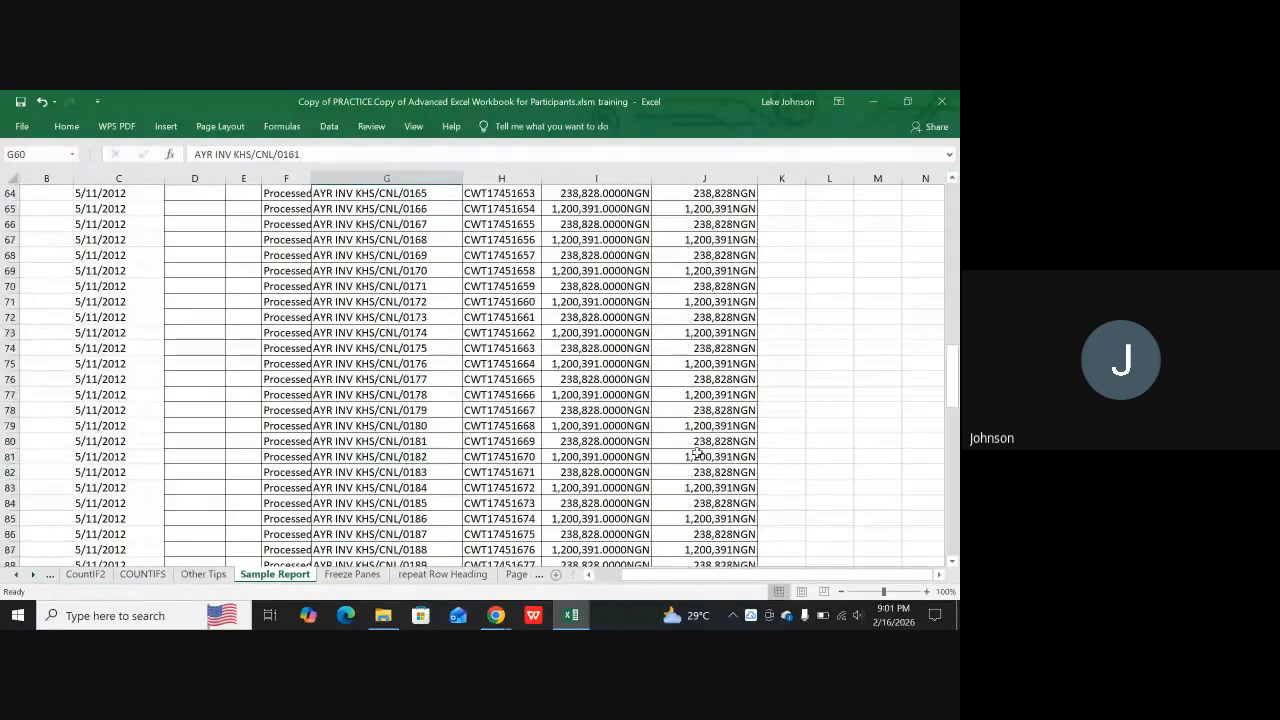
scroll(704, 441, down, 13)
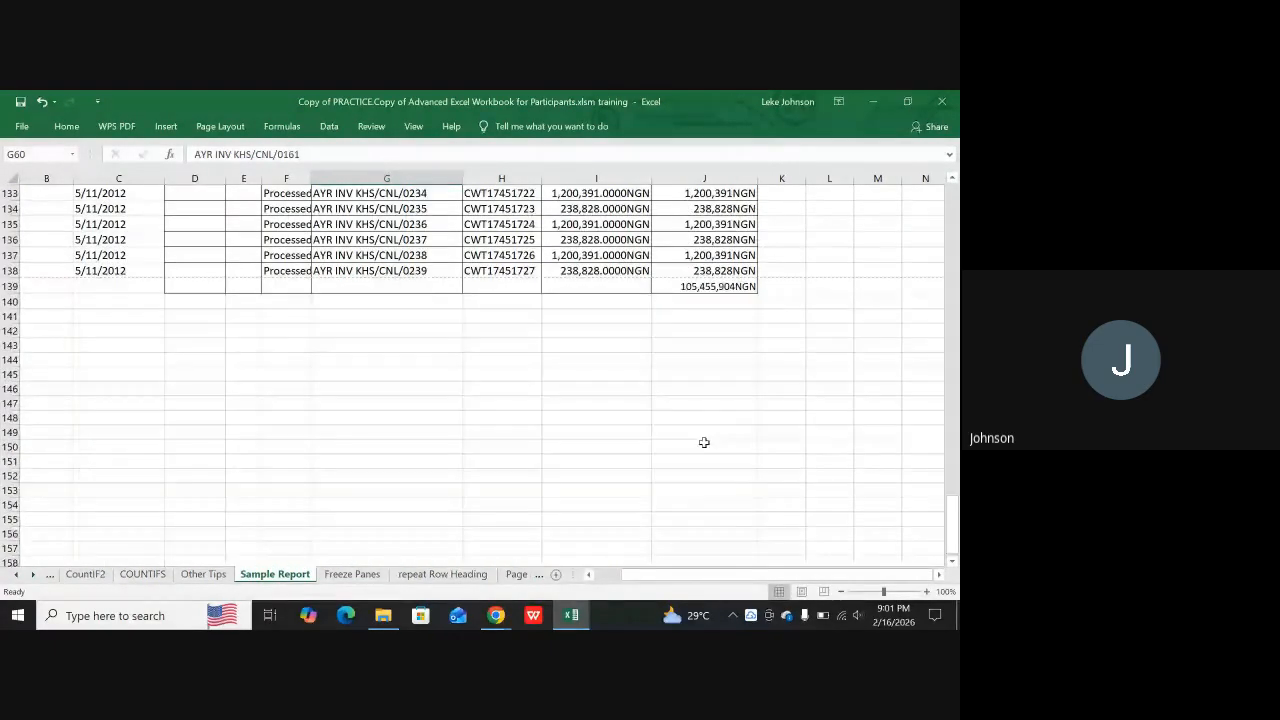
scroll(712, 430, up, 5)
scroll(712, 430, up, 20)
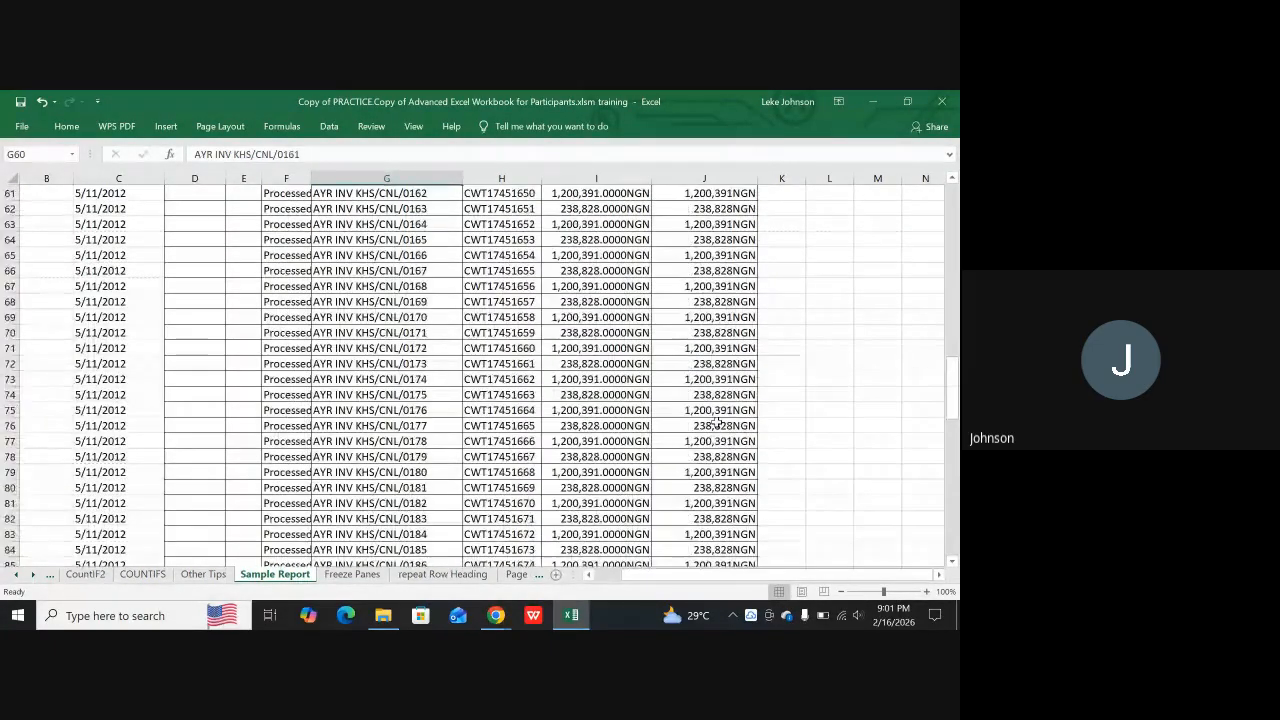
scroll(708, 410, up, 6)
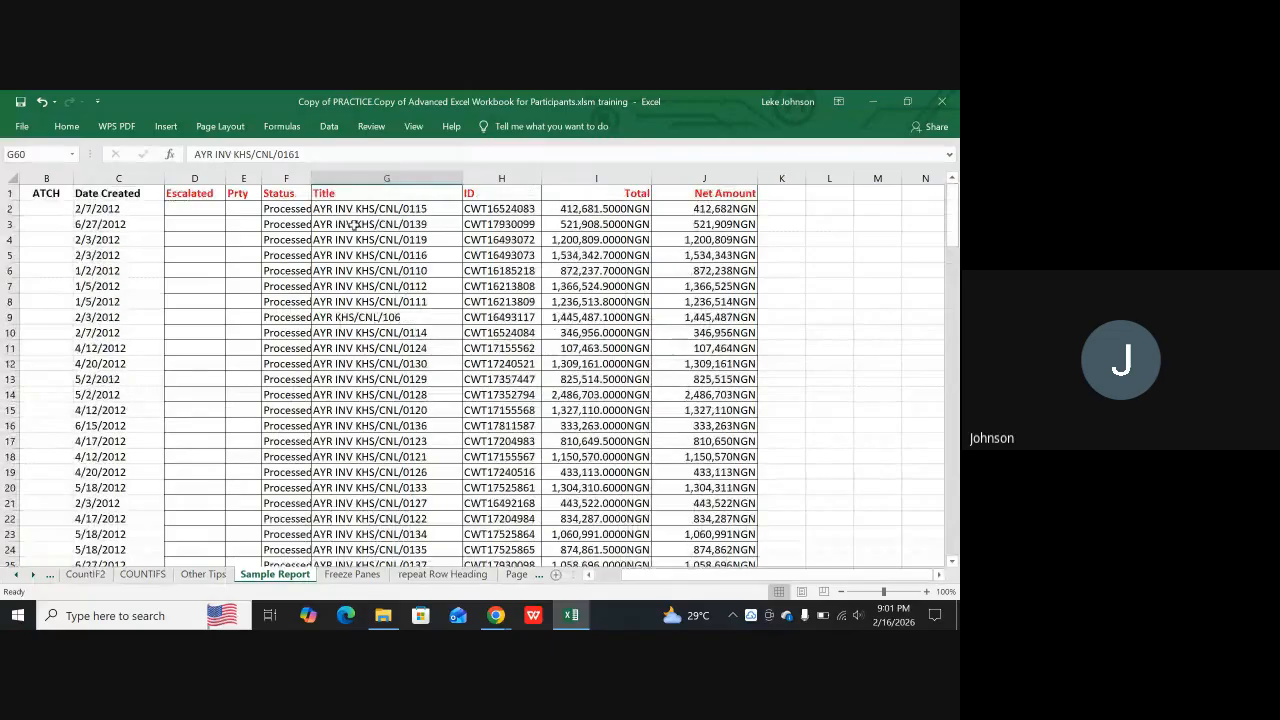
Hide the gridlines on the Sample Report sheet and enable gridlines for printing
click(211, 130)
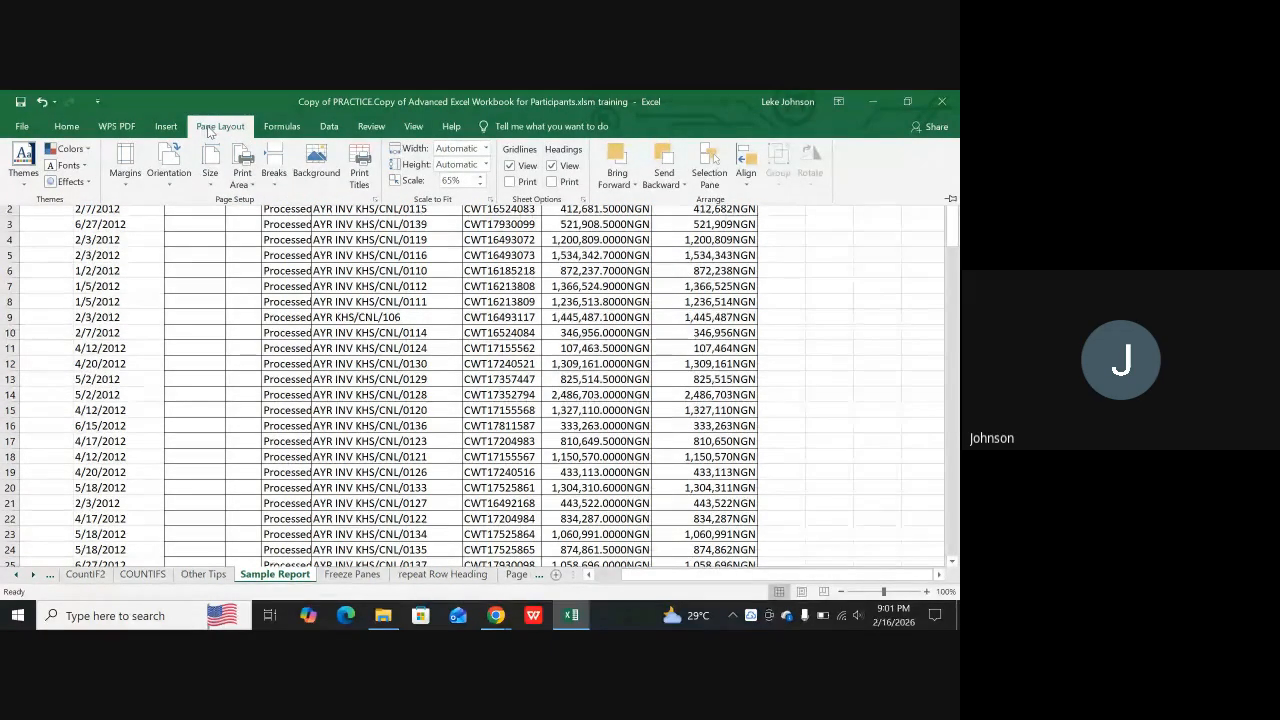
click(509, 166)
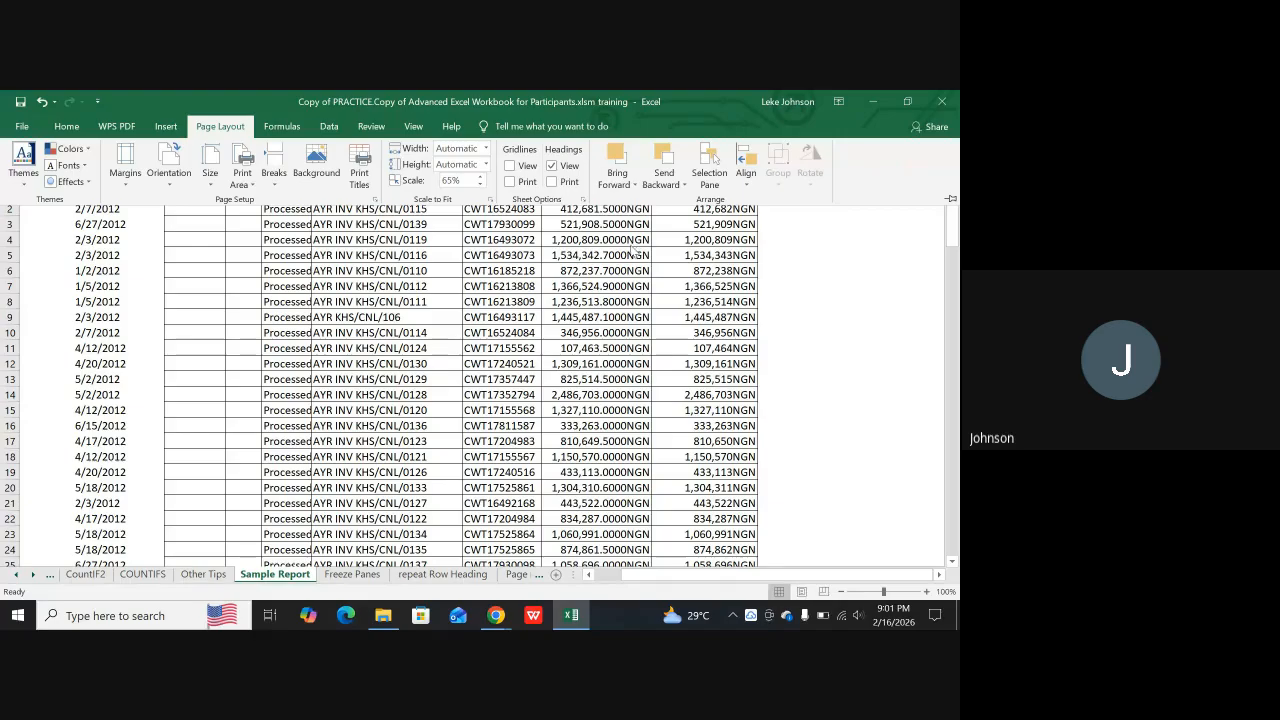
click(510, 182)
Preview the printout with the printed gridlines and leaf through its pages back to page 1
key(ctrl+p)
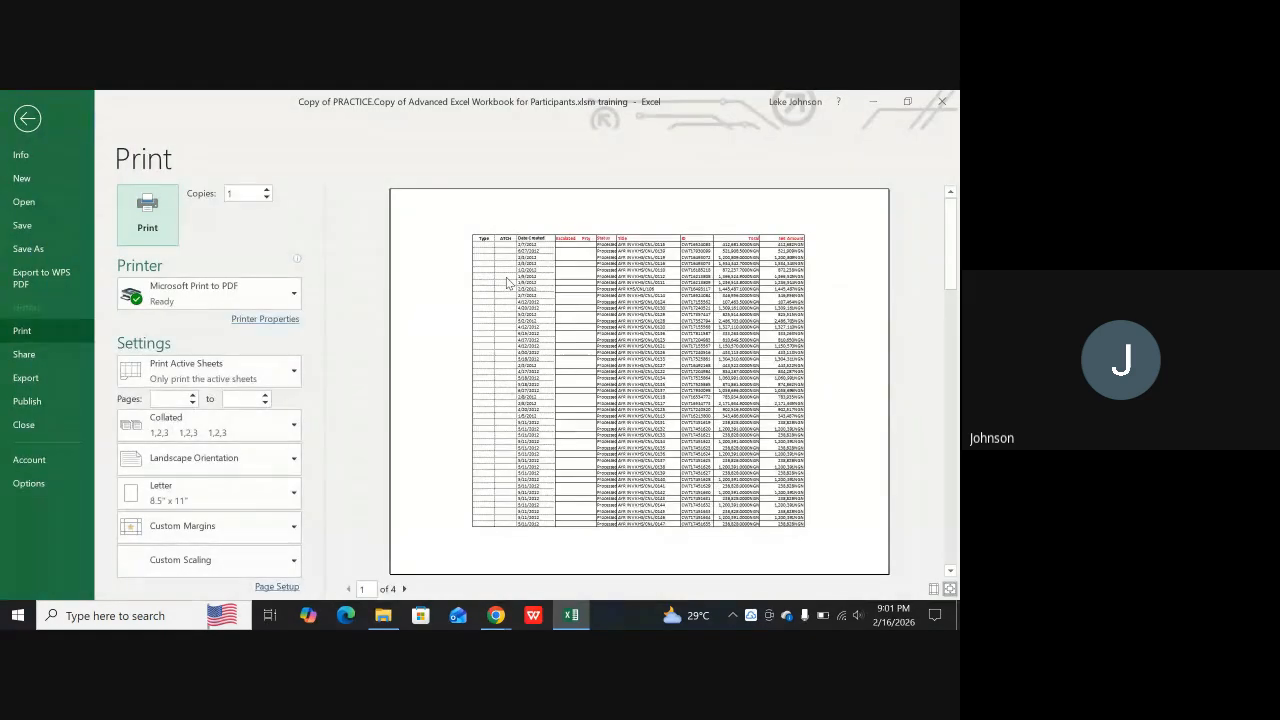
scroll(705, 330, down, 1)
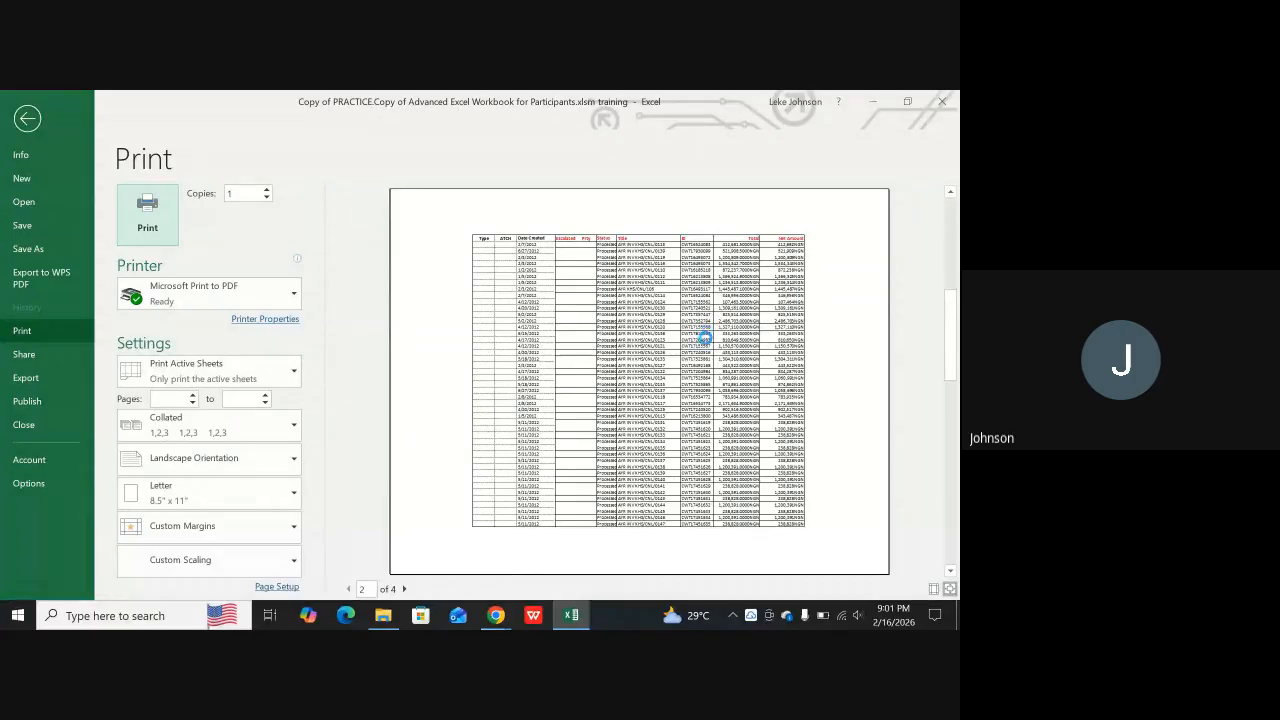
scroll(607, 454, down, 1)
scroll(368, 595, down, 1)
click(348, 589)
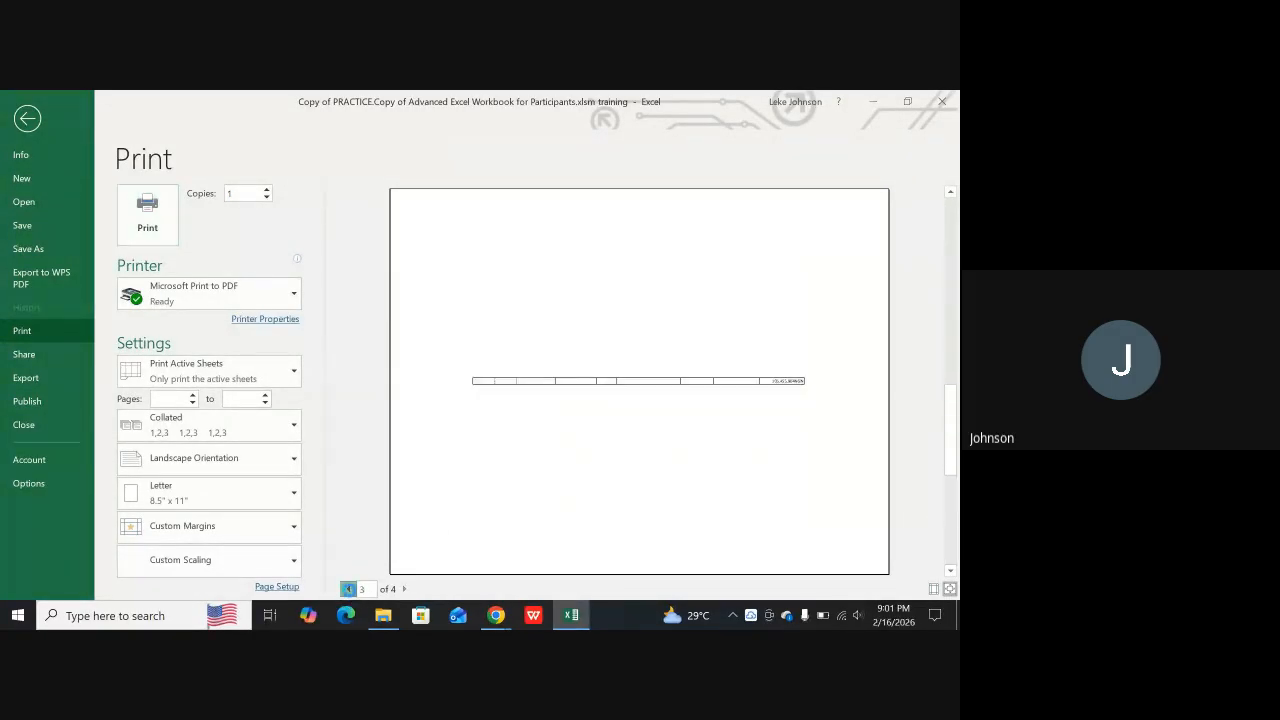
click(348, 589)
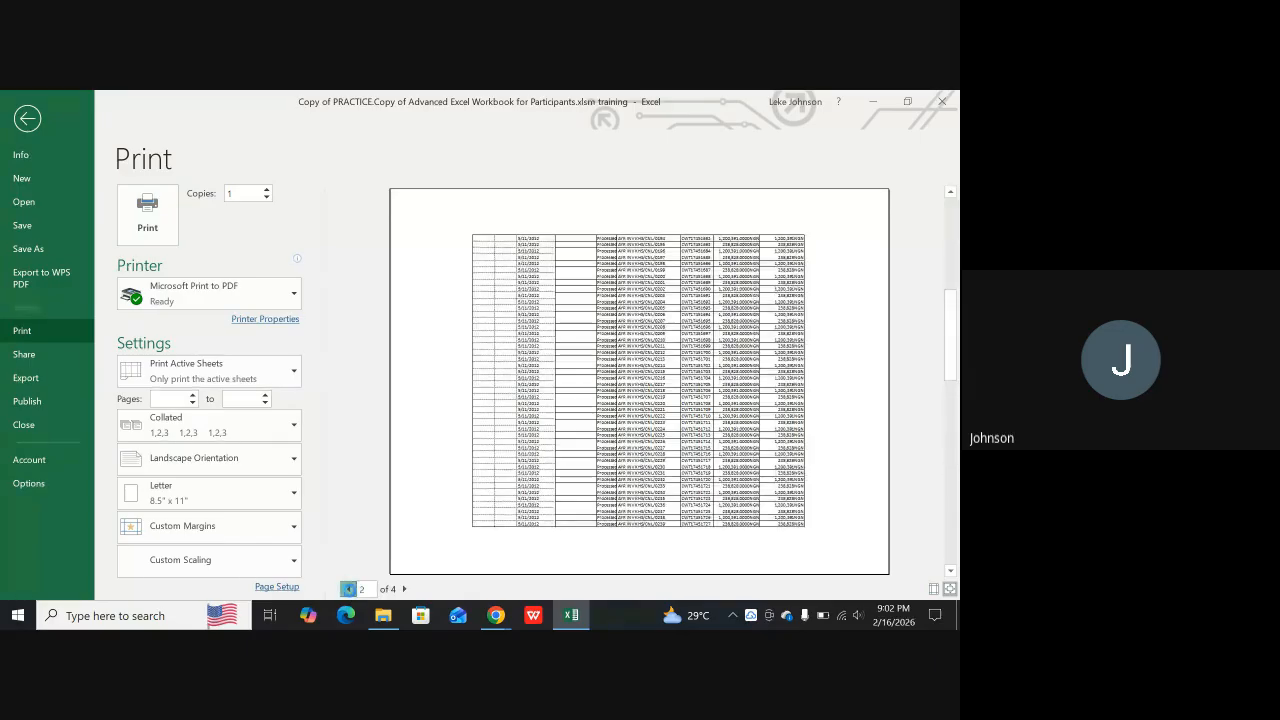
click(348, 589)
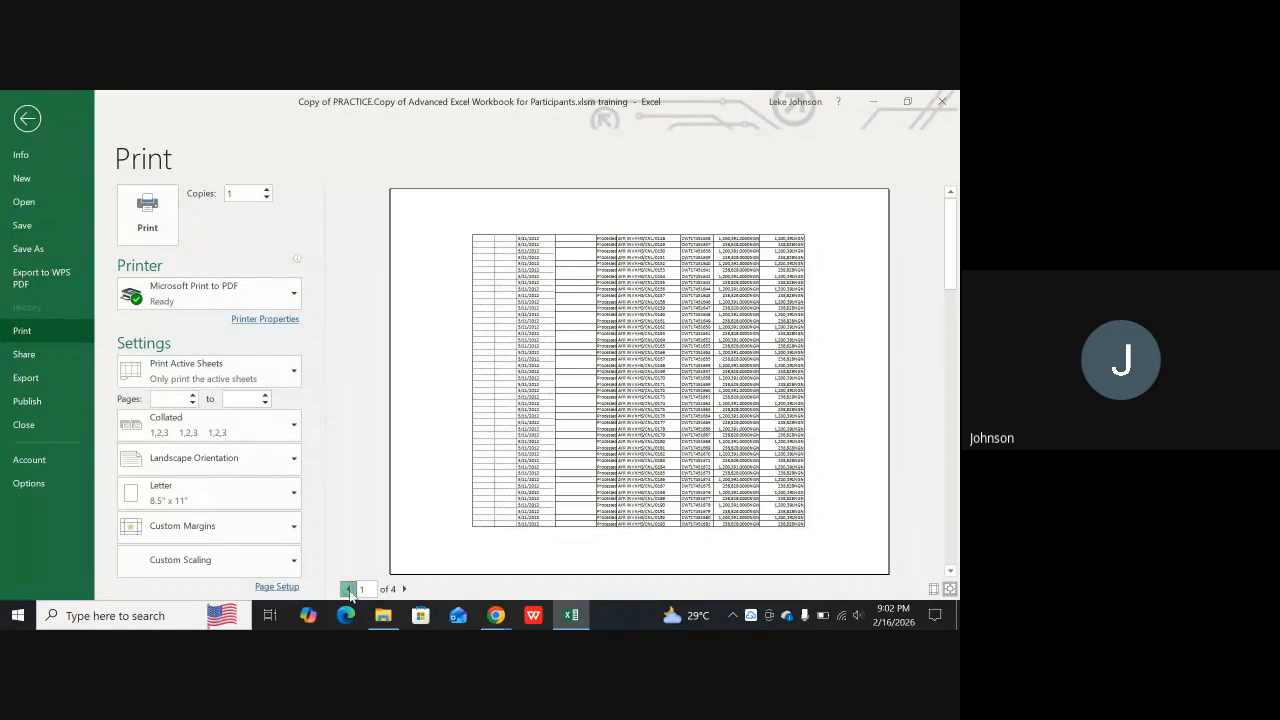
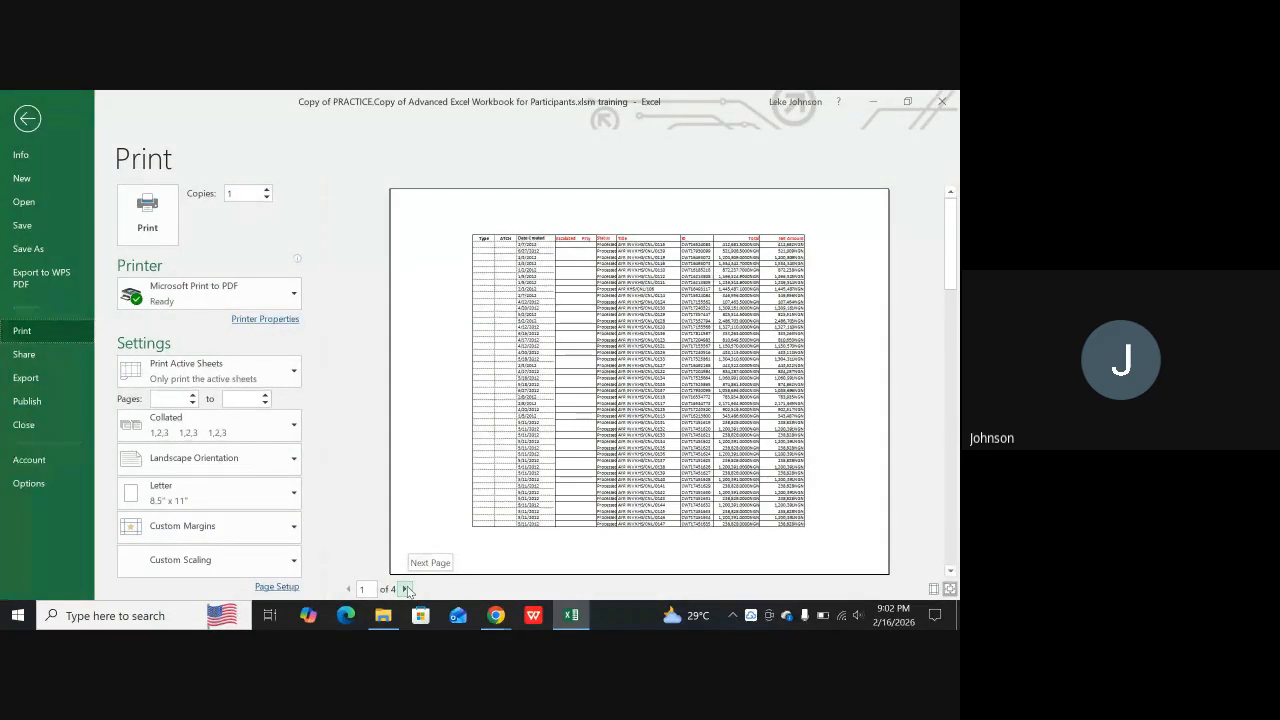
Leave the print preview and look at the page break options for the Sample Report sheet
click(28, 118)
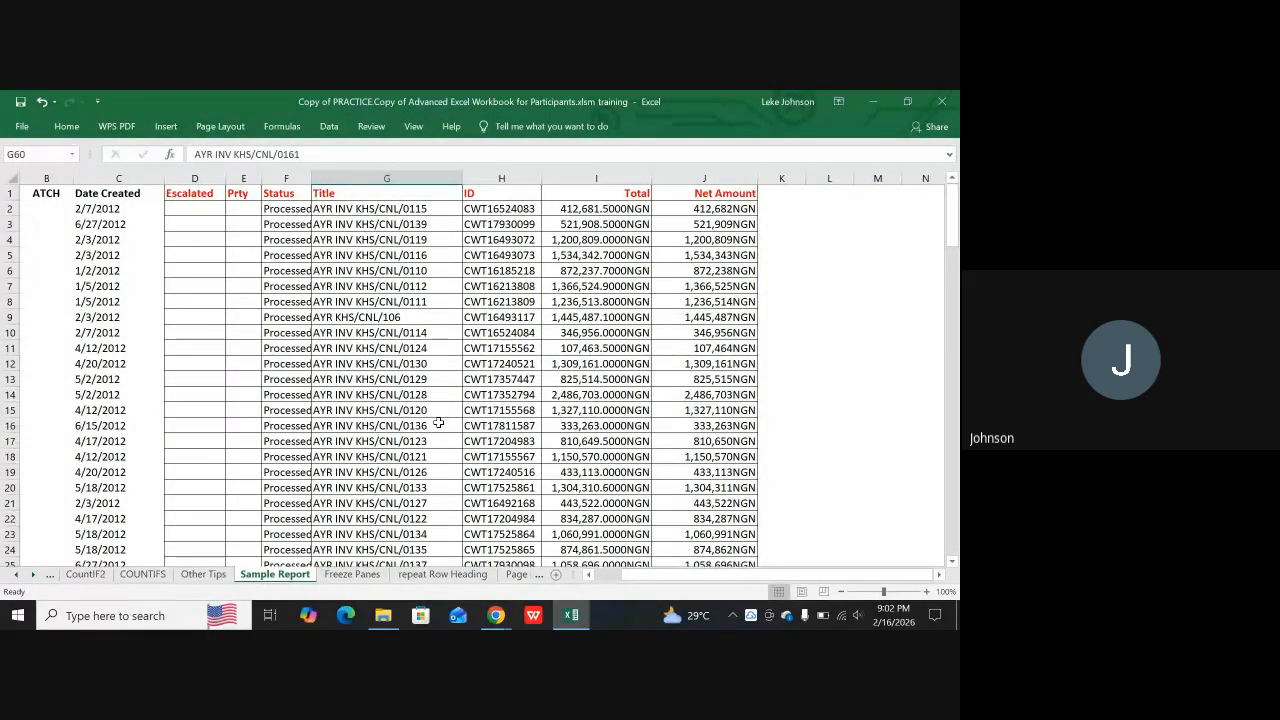
click(221, 130)
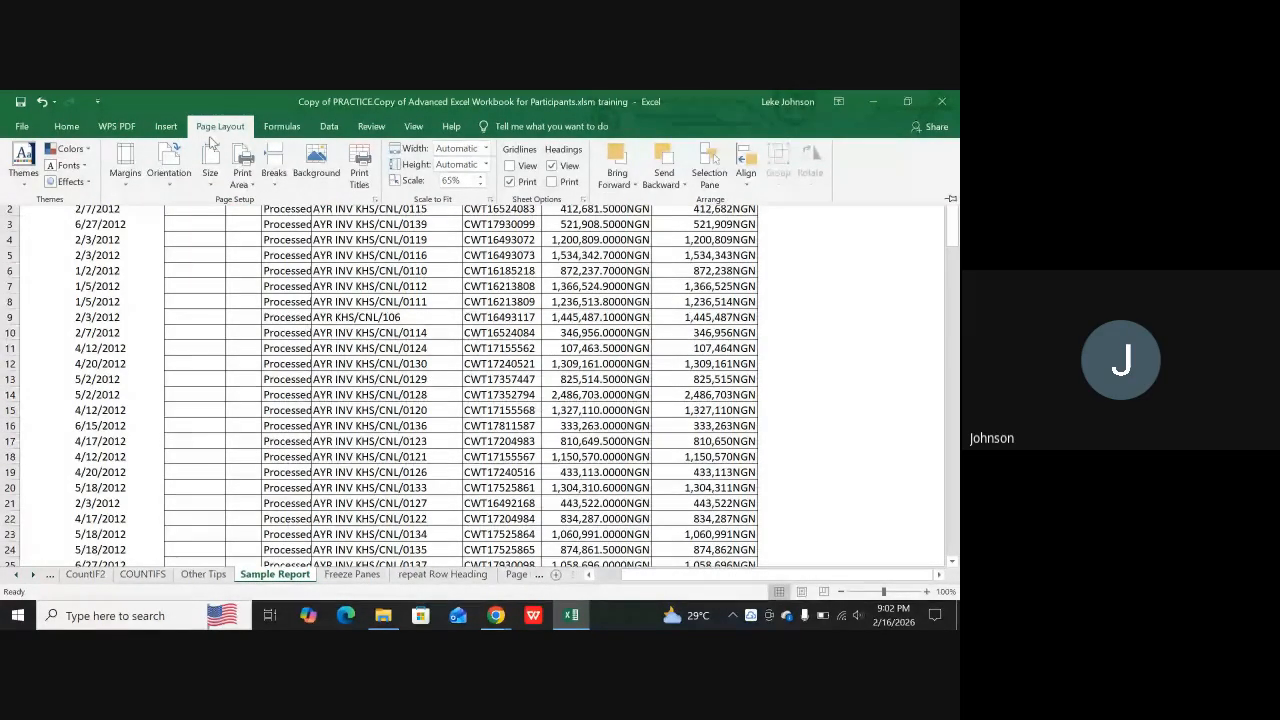
click(271, 176)
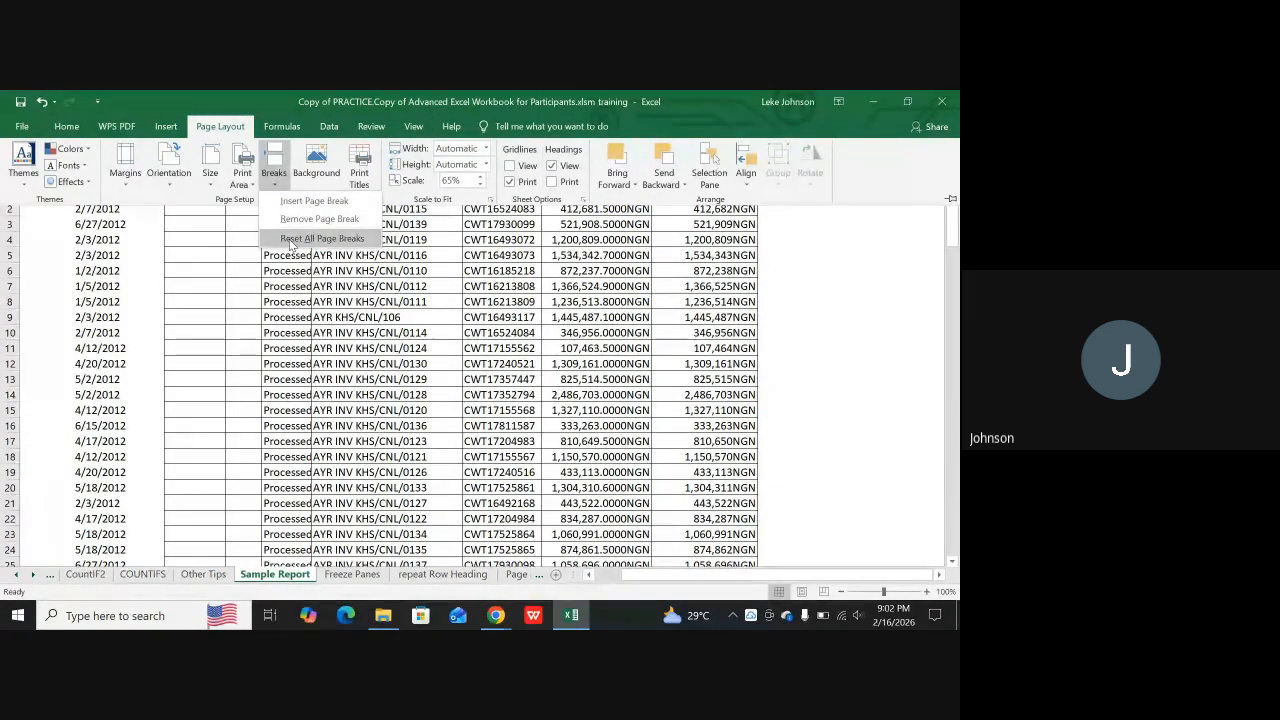
click(824, 537)
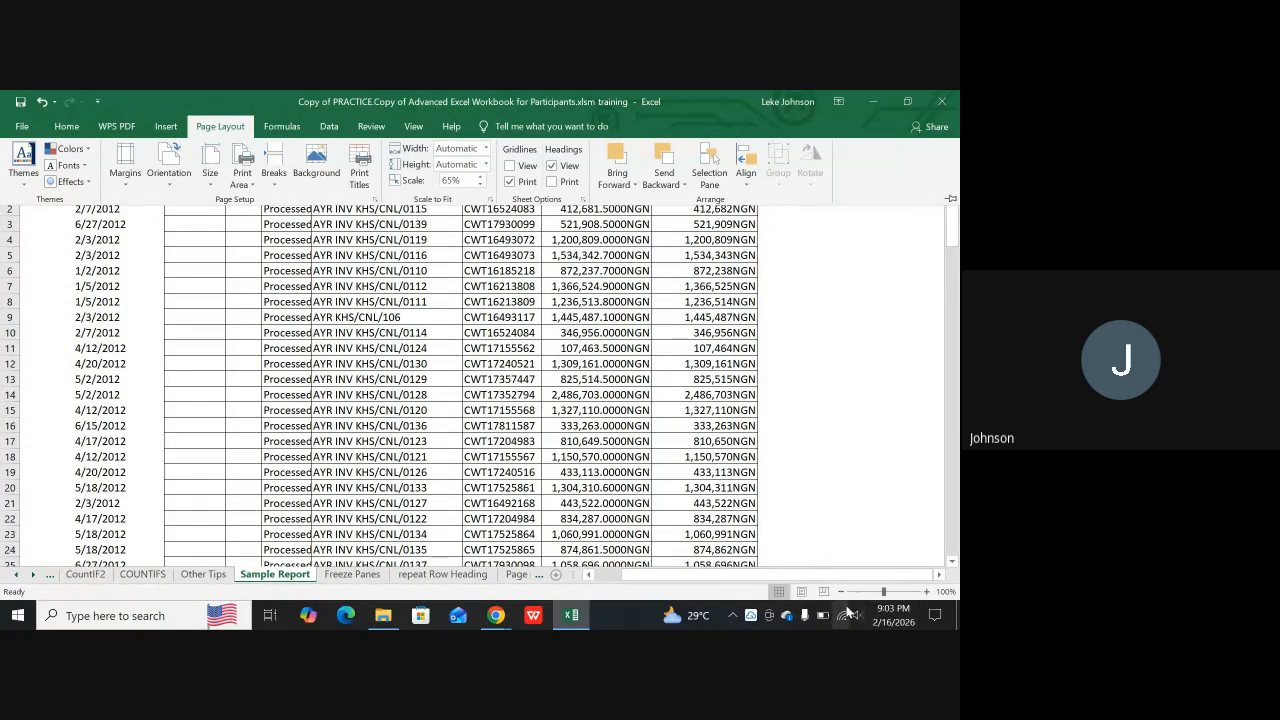
Show the Sample Report in Page Layout view and examine which rows end and start each page
click(805, 597)
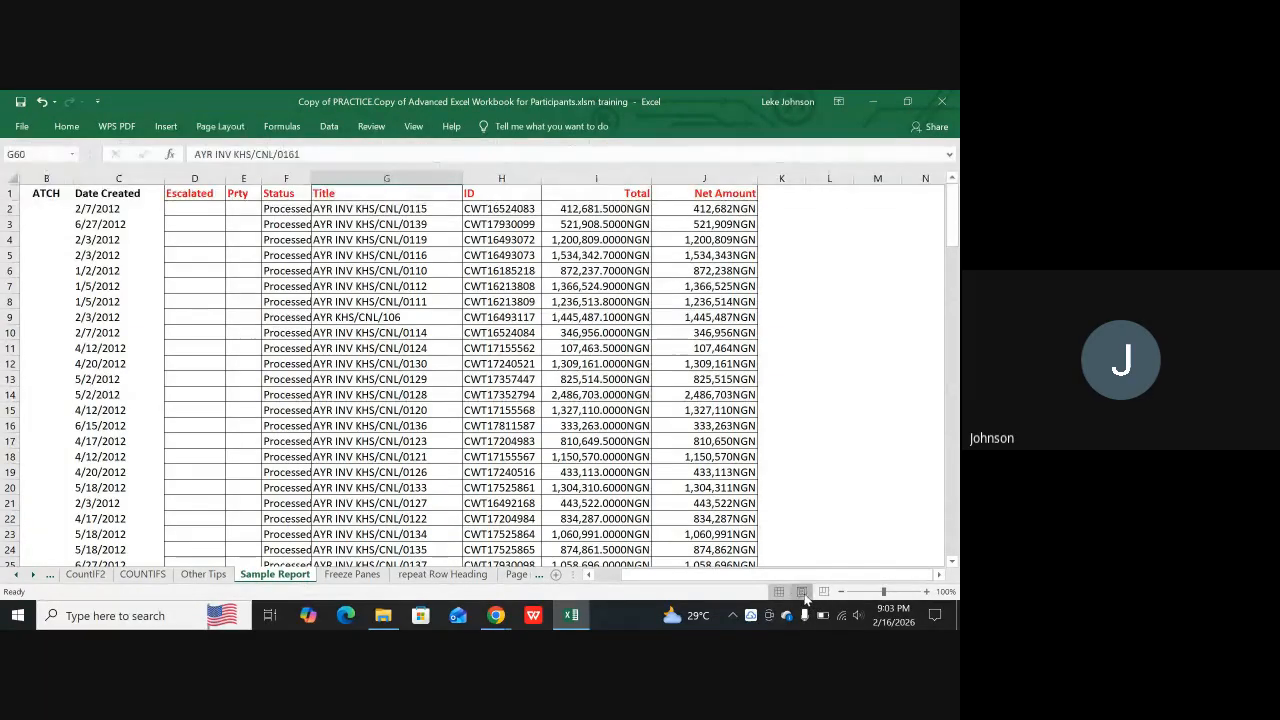
click(800, 592)
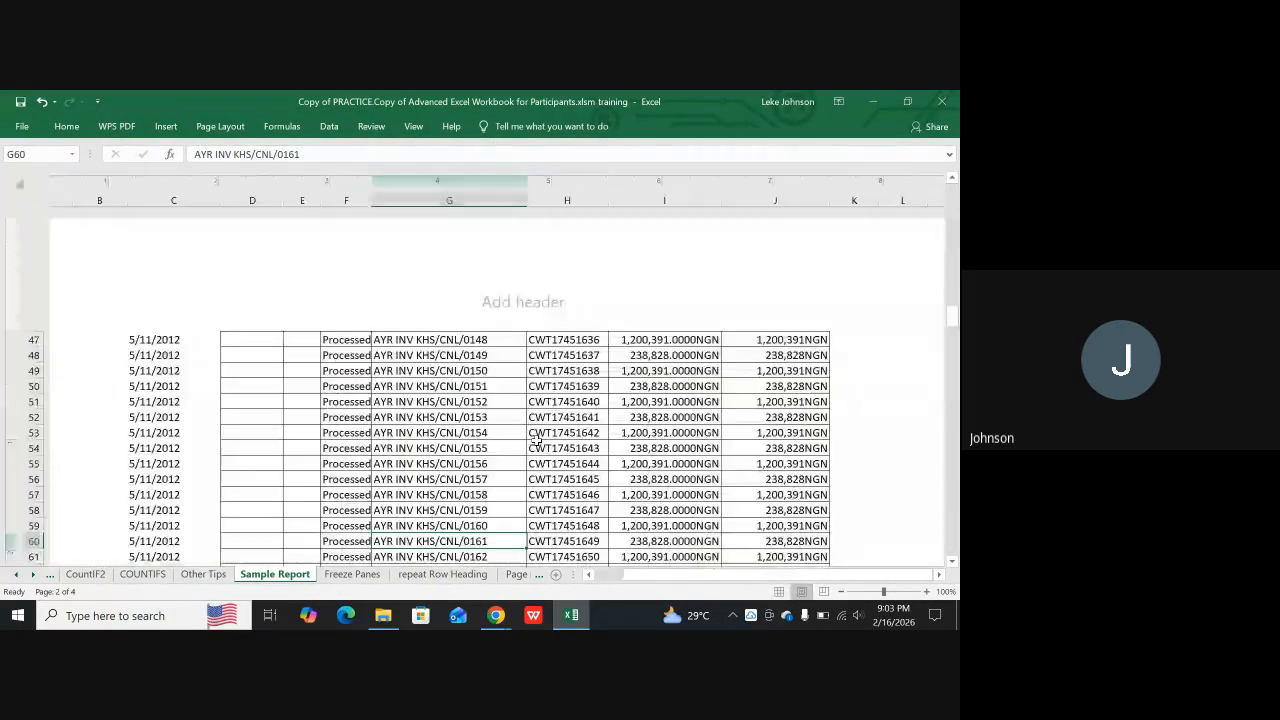
scroll(562, 360, down, 10)
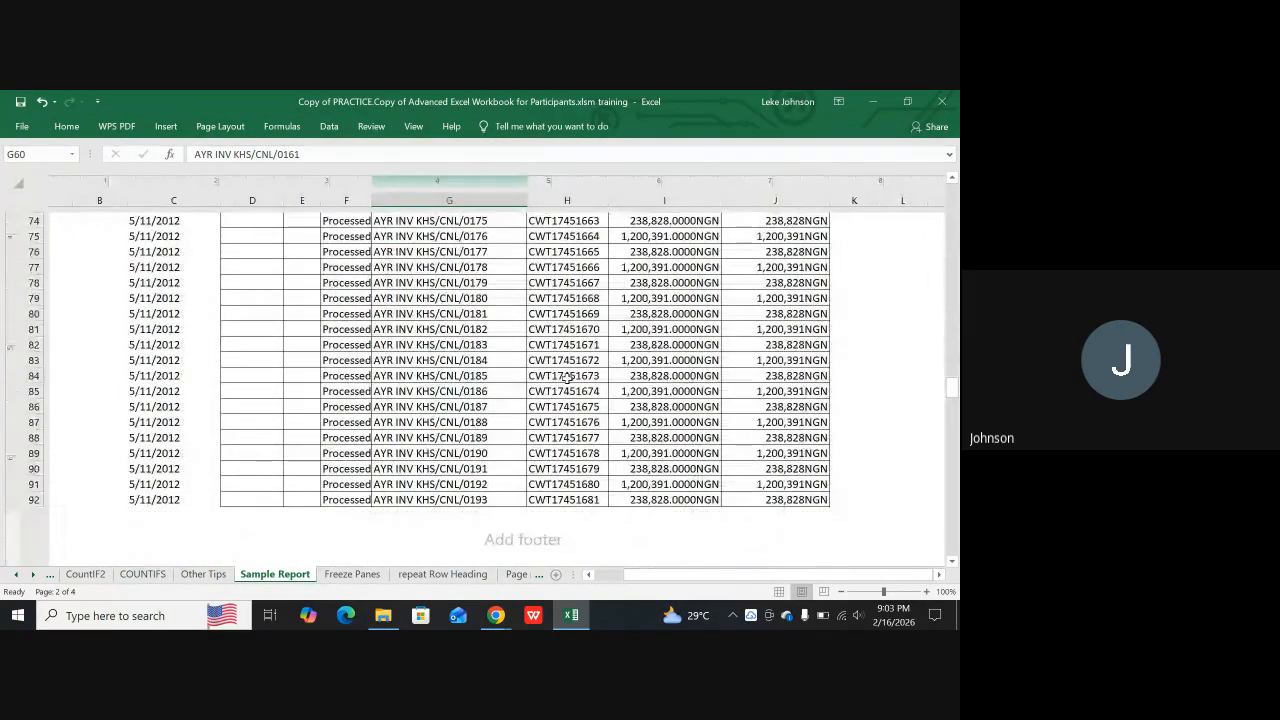
scroll(567, 380, down, 5)
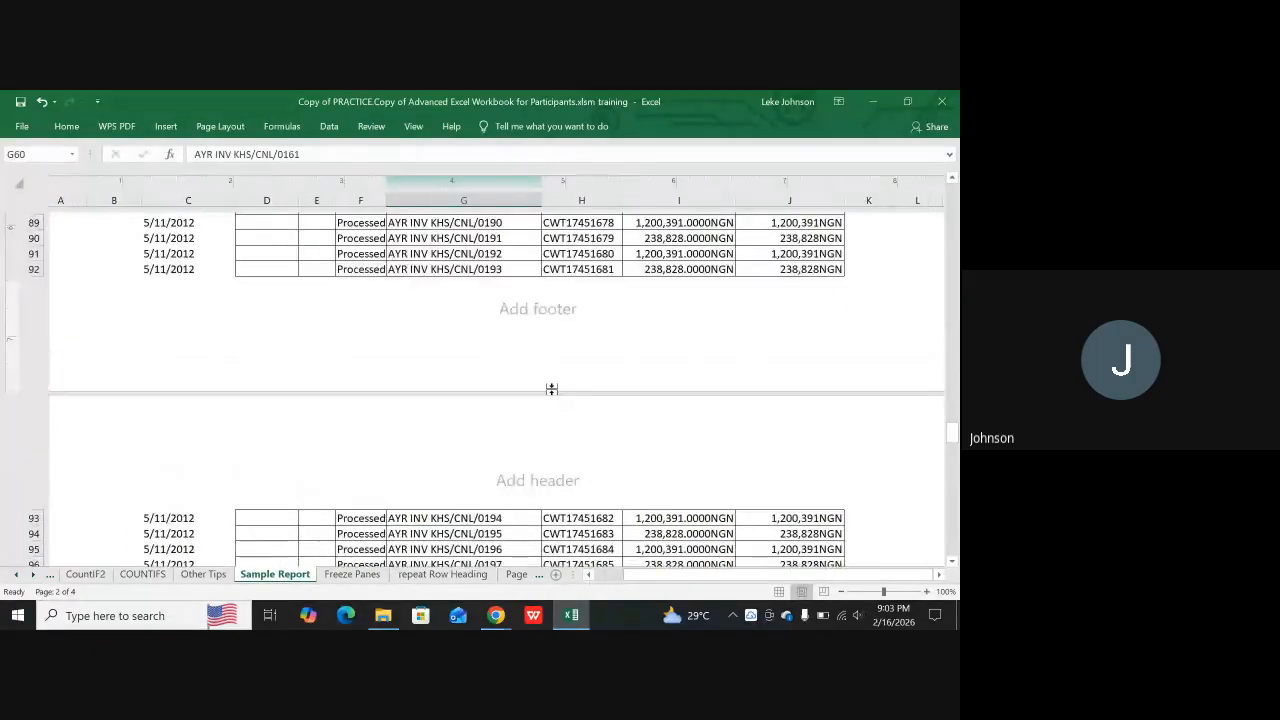
scroll(551, 388, up, 2)
scroll(555, 396, down, 1)
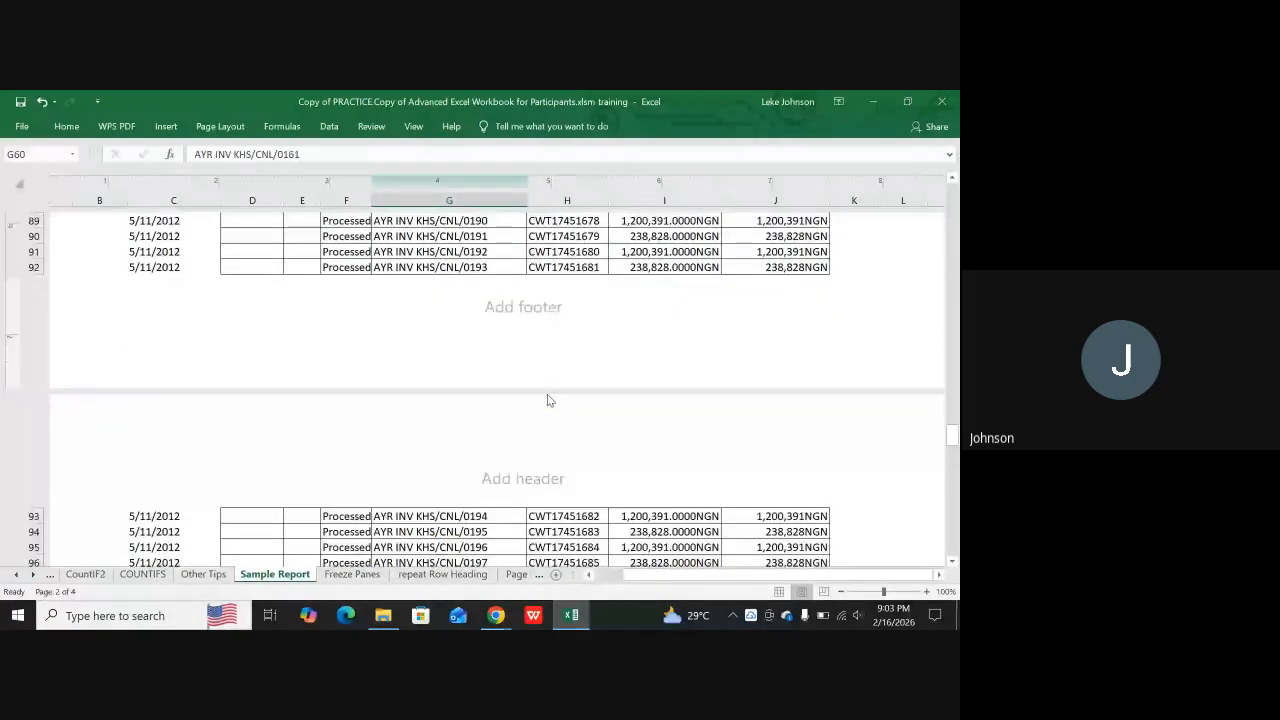
scroll(547, 400, up, 1)
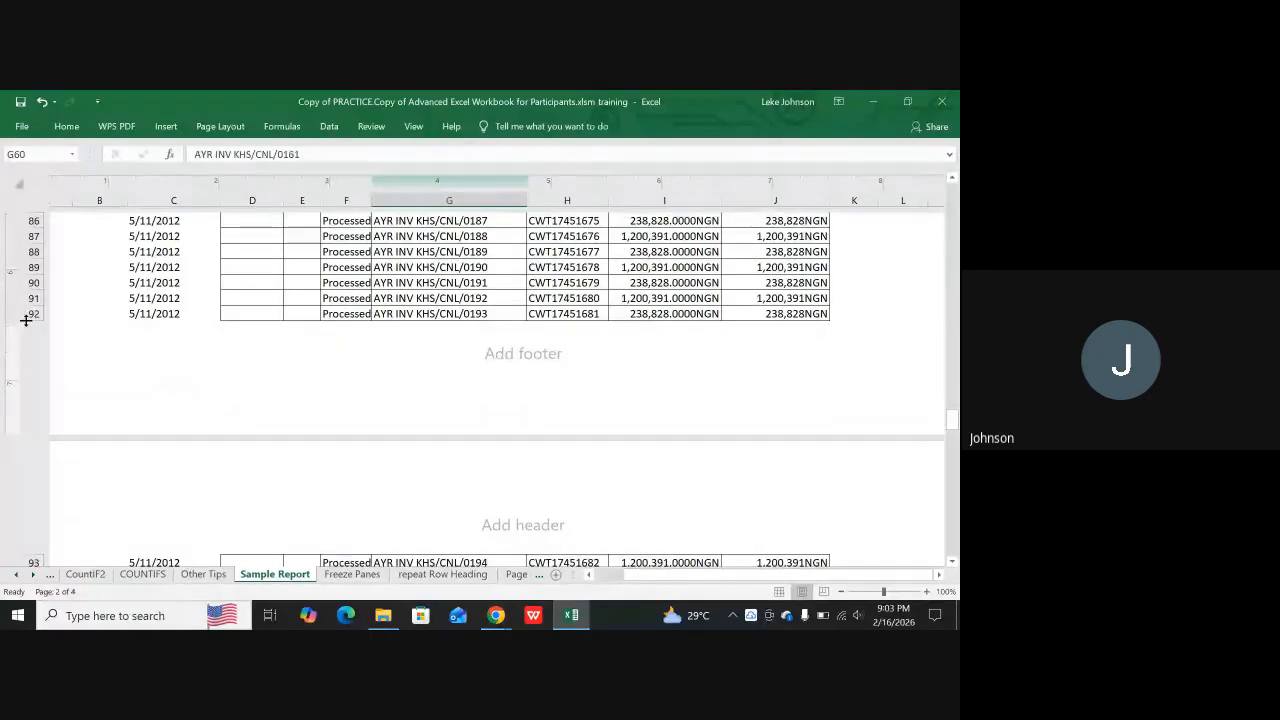
scroll(294, 294, up, 15)
scroll(314, 283, up, 12)
scroll(312, 316, down, 2)
scroll(300, 322, down, 5)
scroll(289, 329, down, 6)
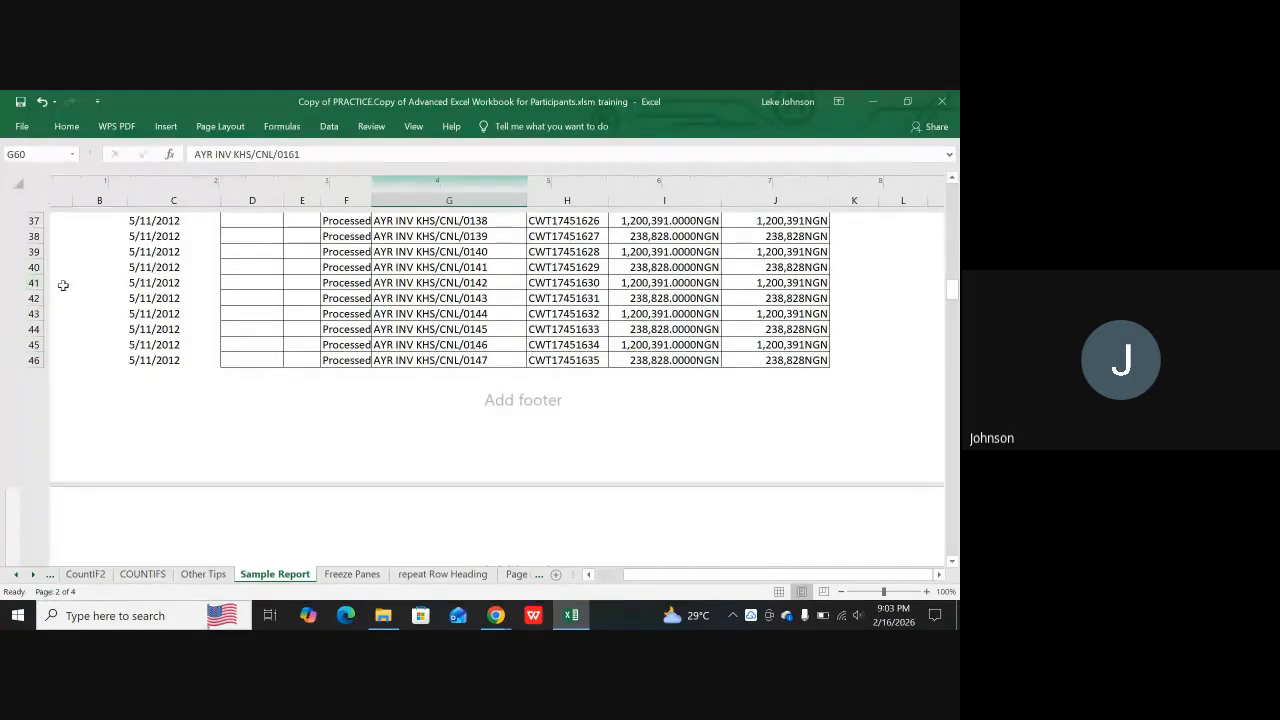
Insert a page break at cell D41 and bring the pages with the first columns into view
click(236, 282)
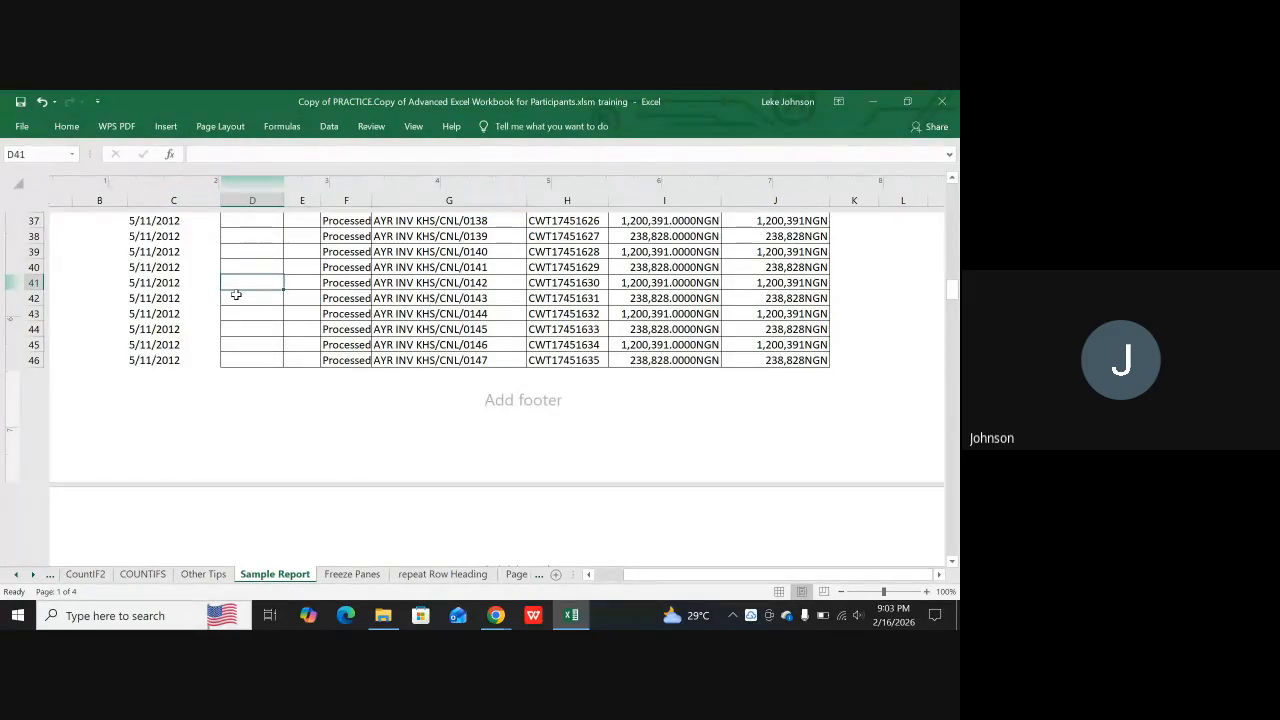
click(222, 127)
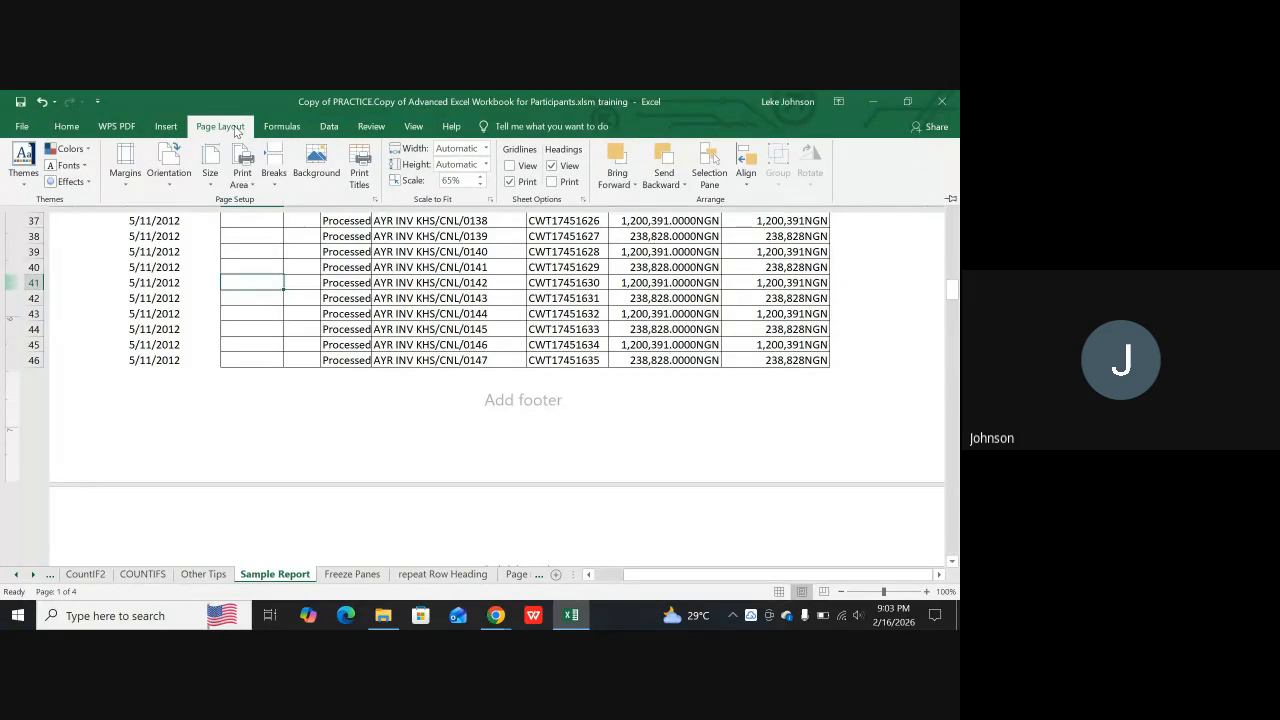
click(275, 174)
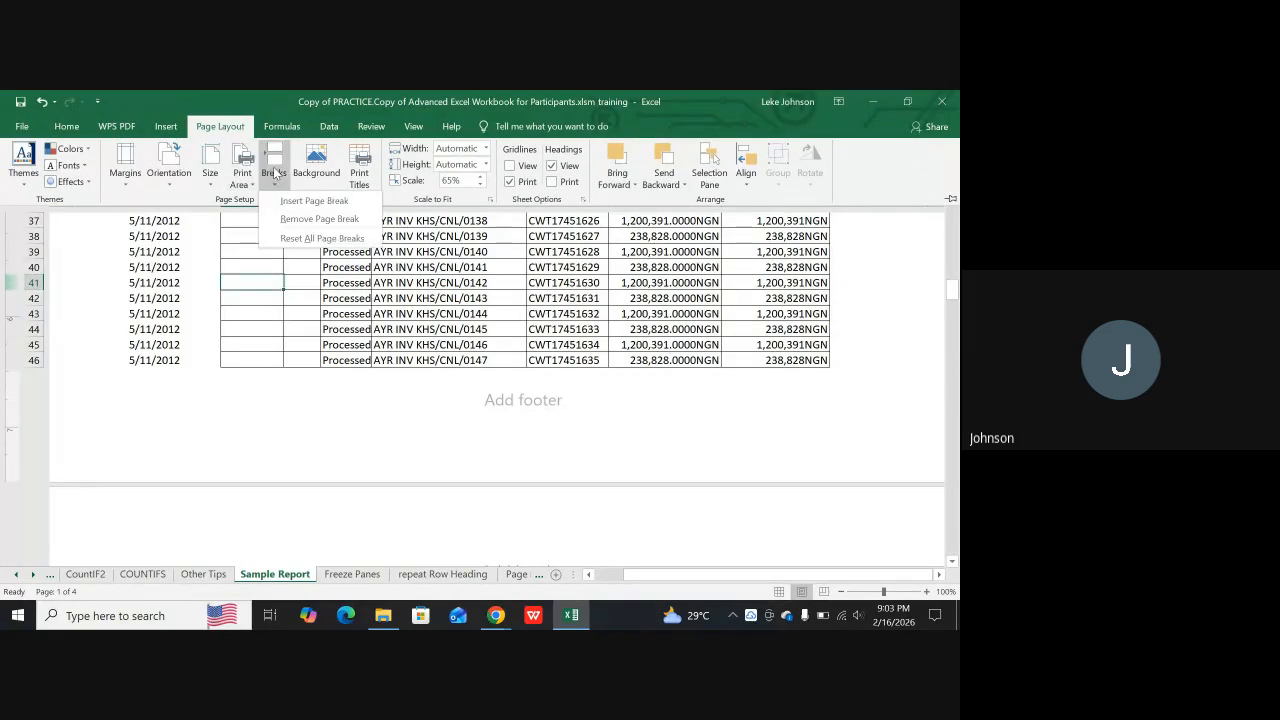
click(316, 201)
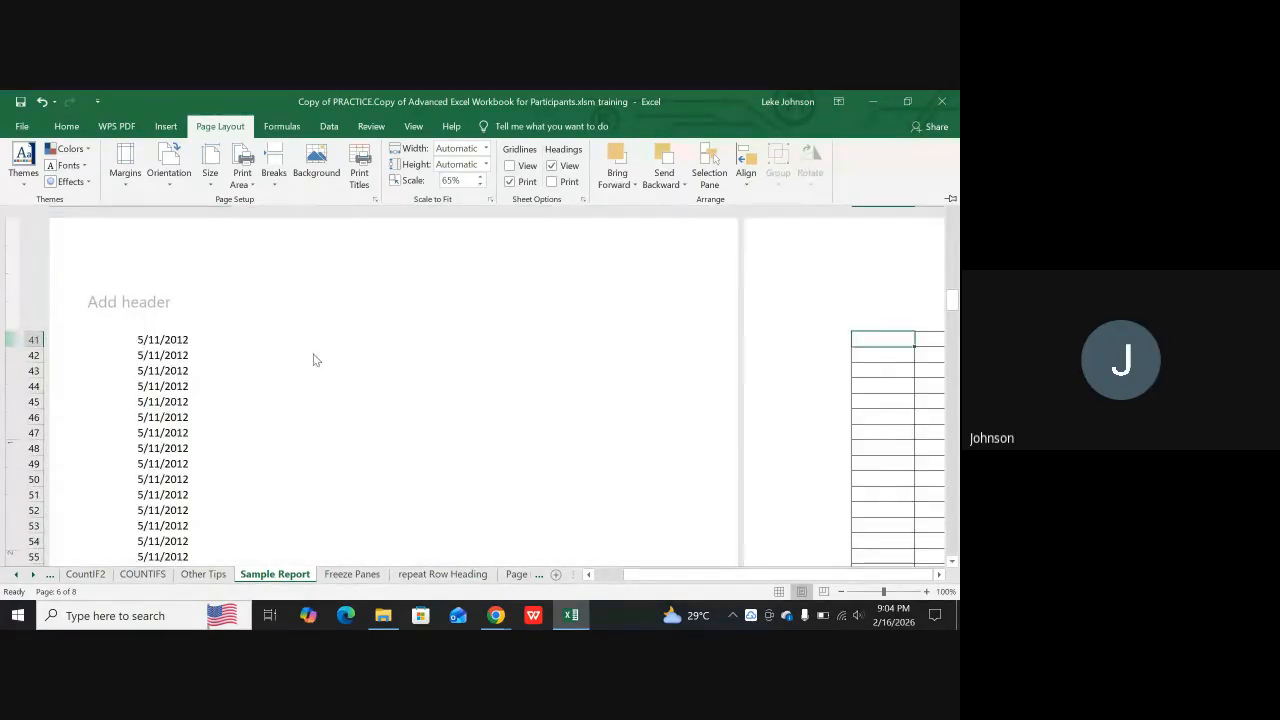
drag(650, 579, 550, 563)
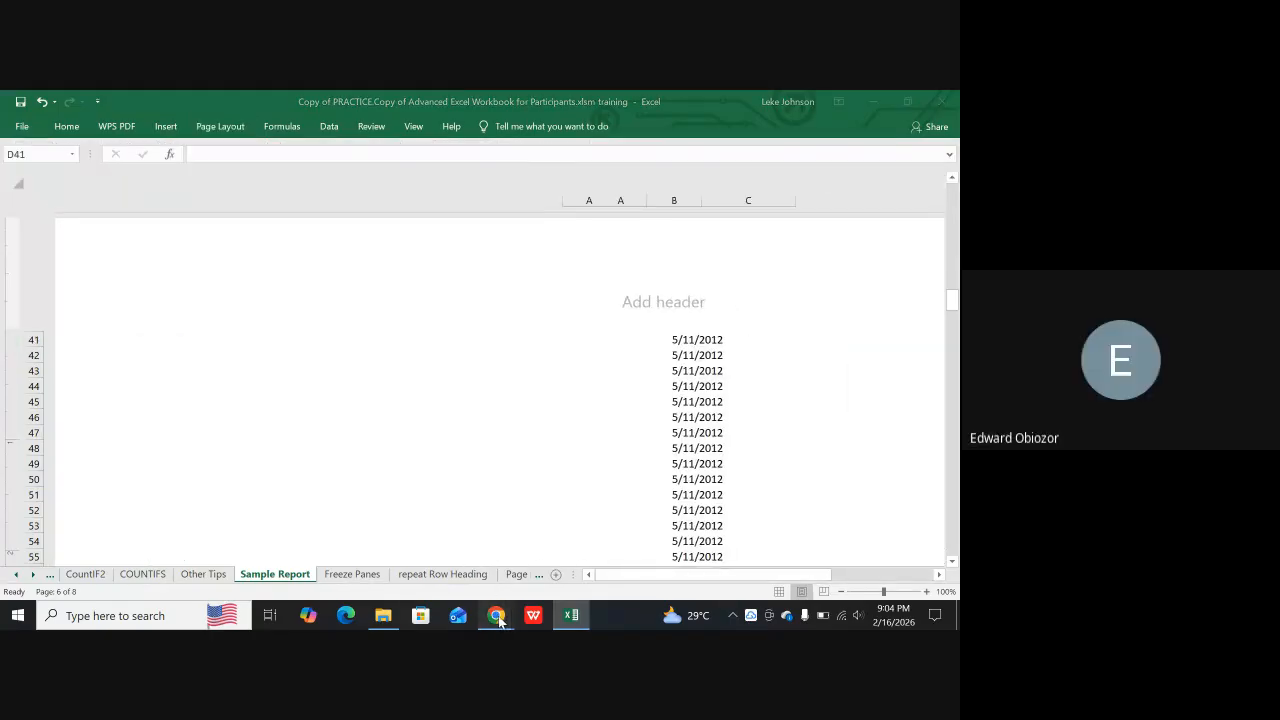
Switch to the Google Meet call, mute the speaking participant for everyone, and return to the Excel workbook
mouse_move(497, 619)
click(404, 538)
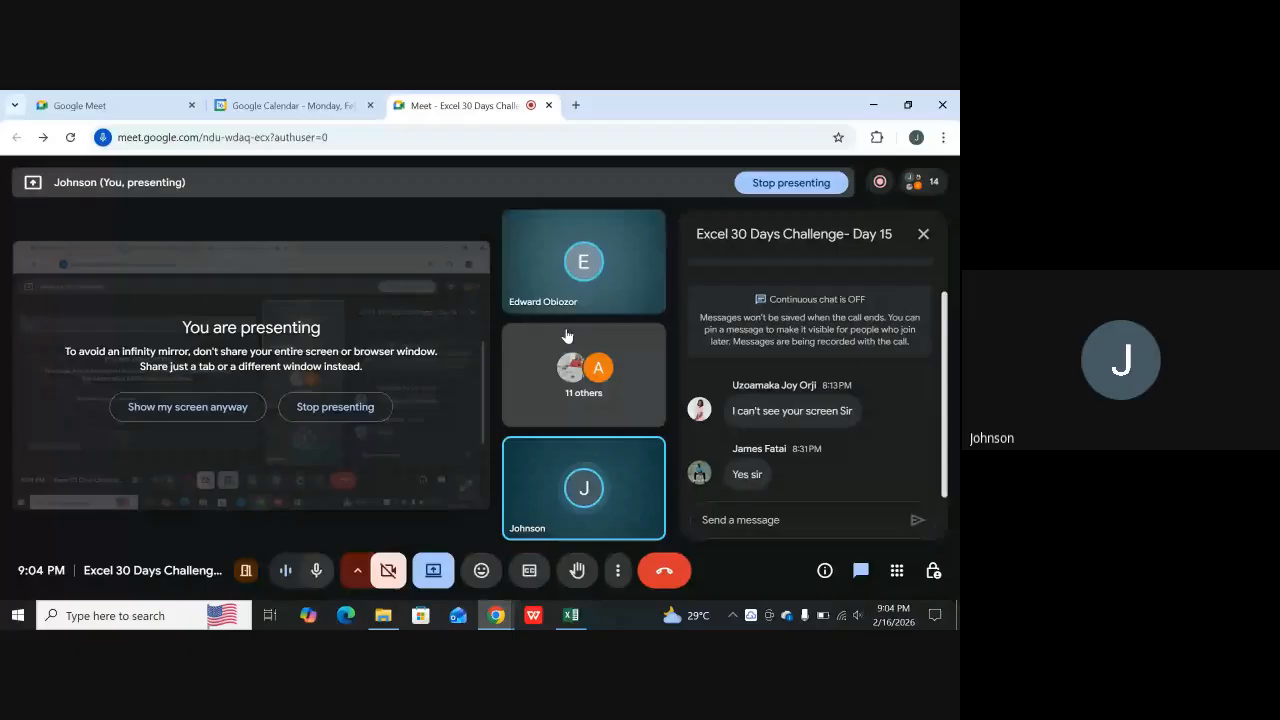
click(586, 264)
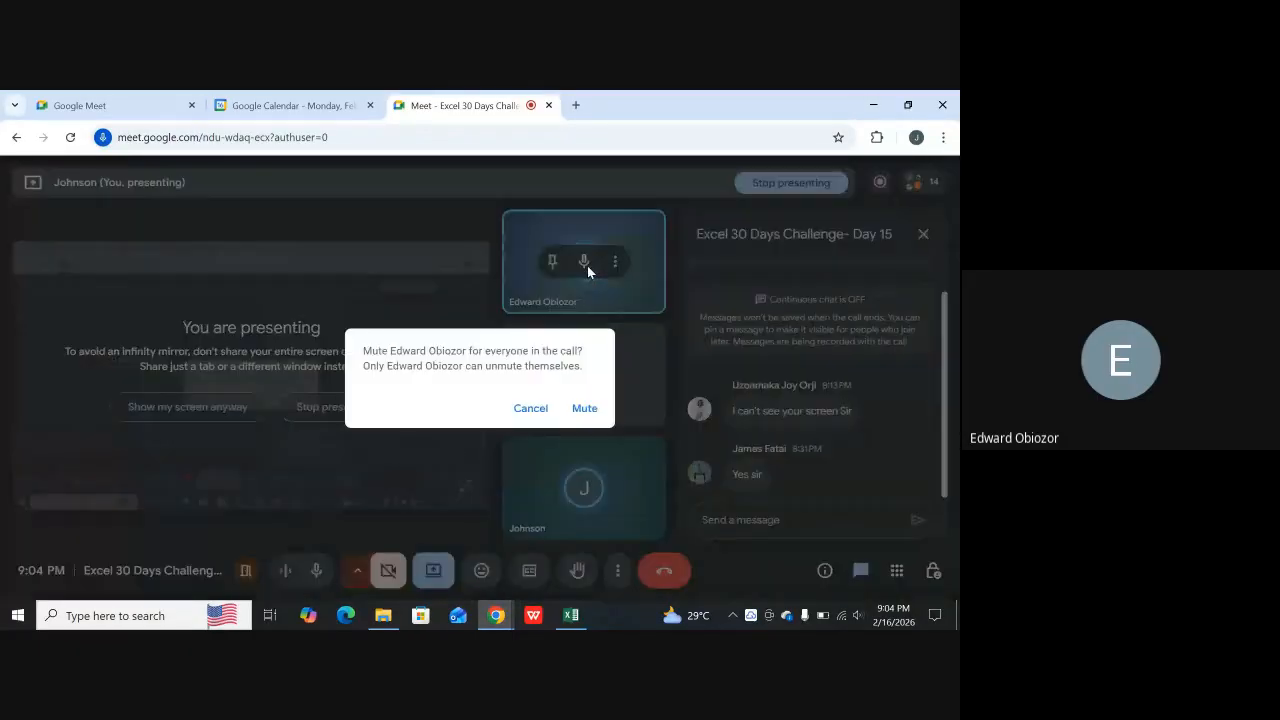
click(583, 408)
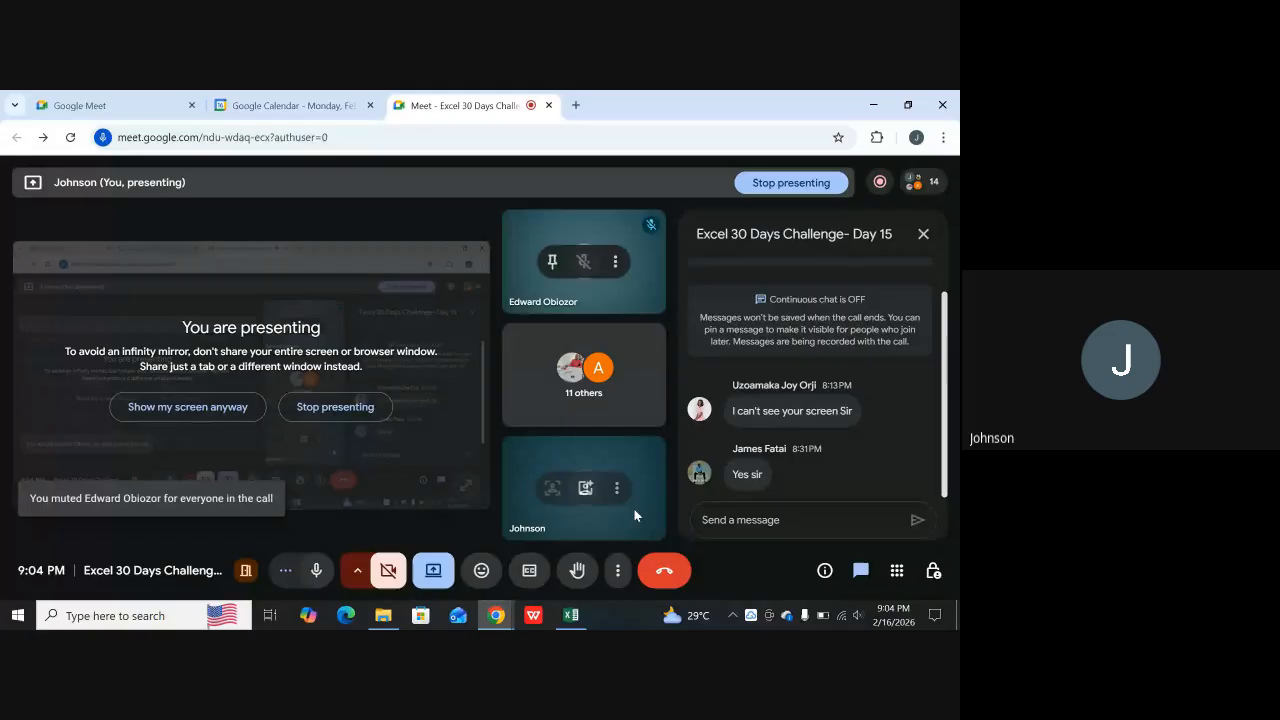
click(569, 615)
Preview the printout with the inserted page break, leafing through to the last page and back to page 1
scroll(462, 424, up, 3)
scroll(343, 400, up, 9)
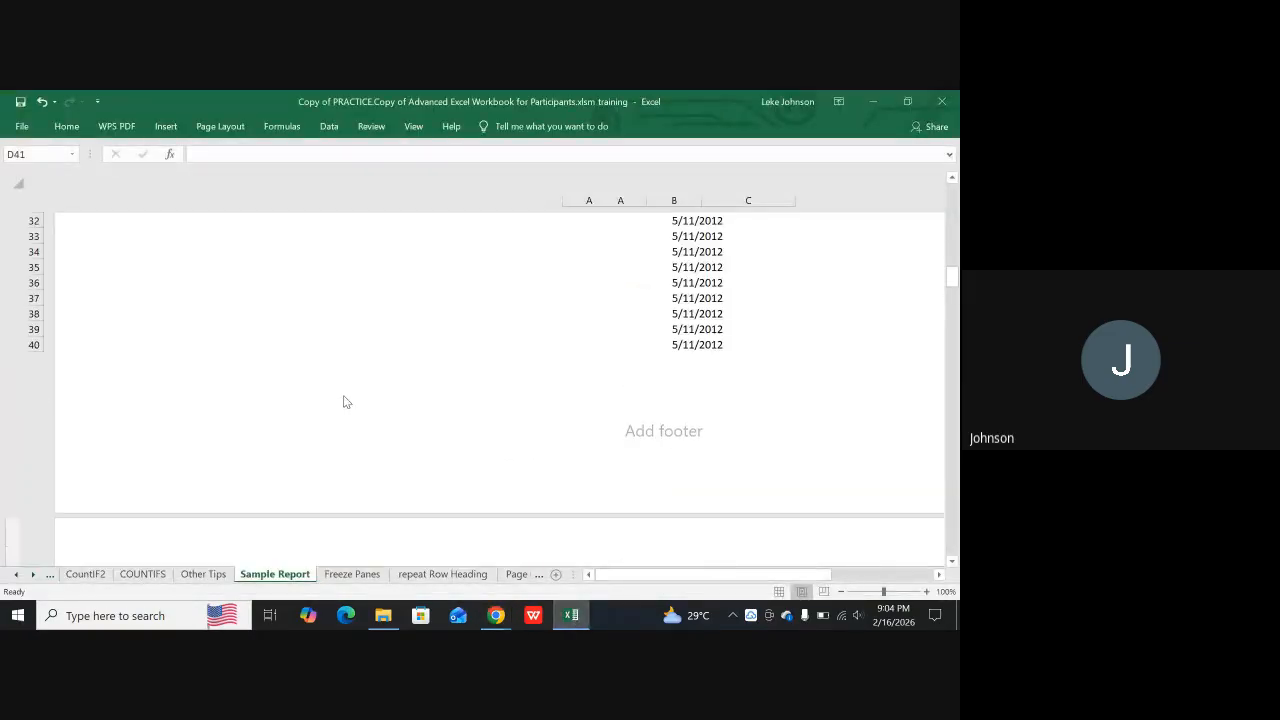
scroll(400, 382, up, 5)
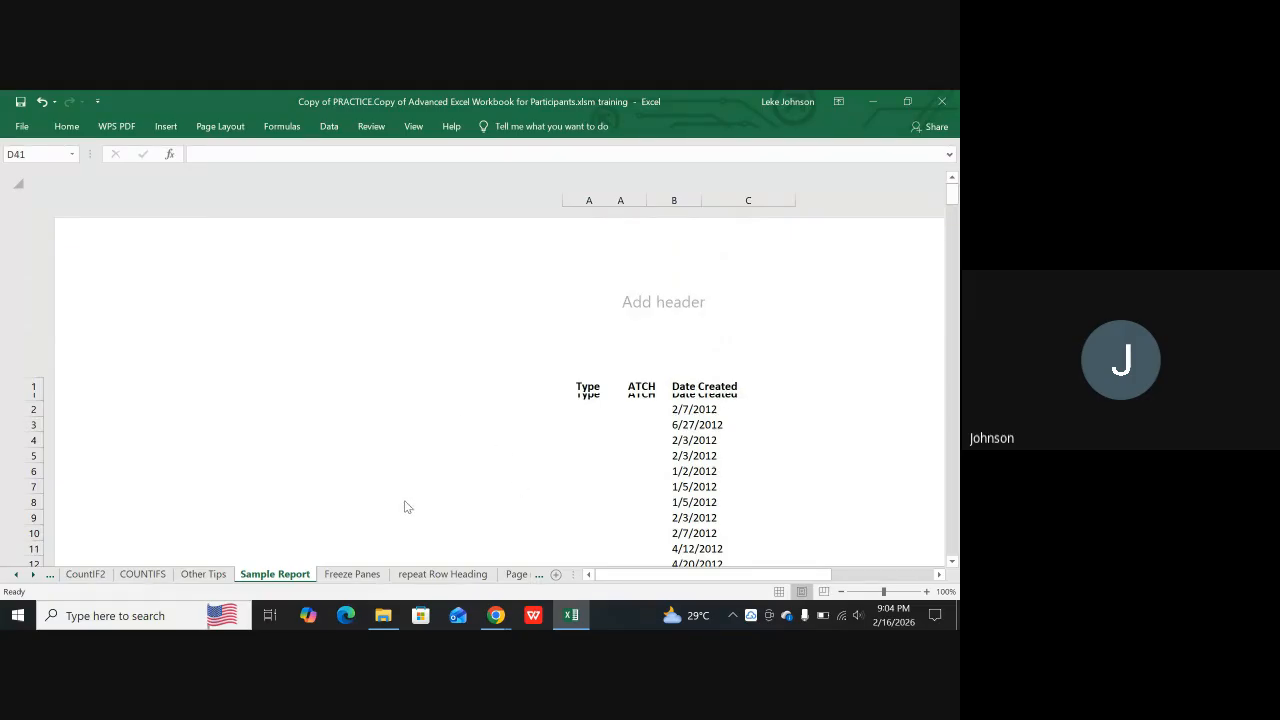
key(ctrl+p)
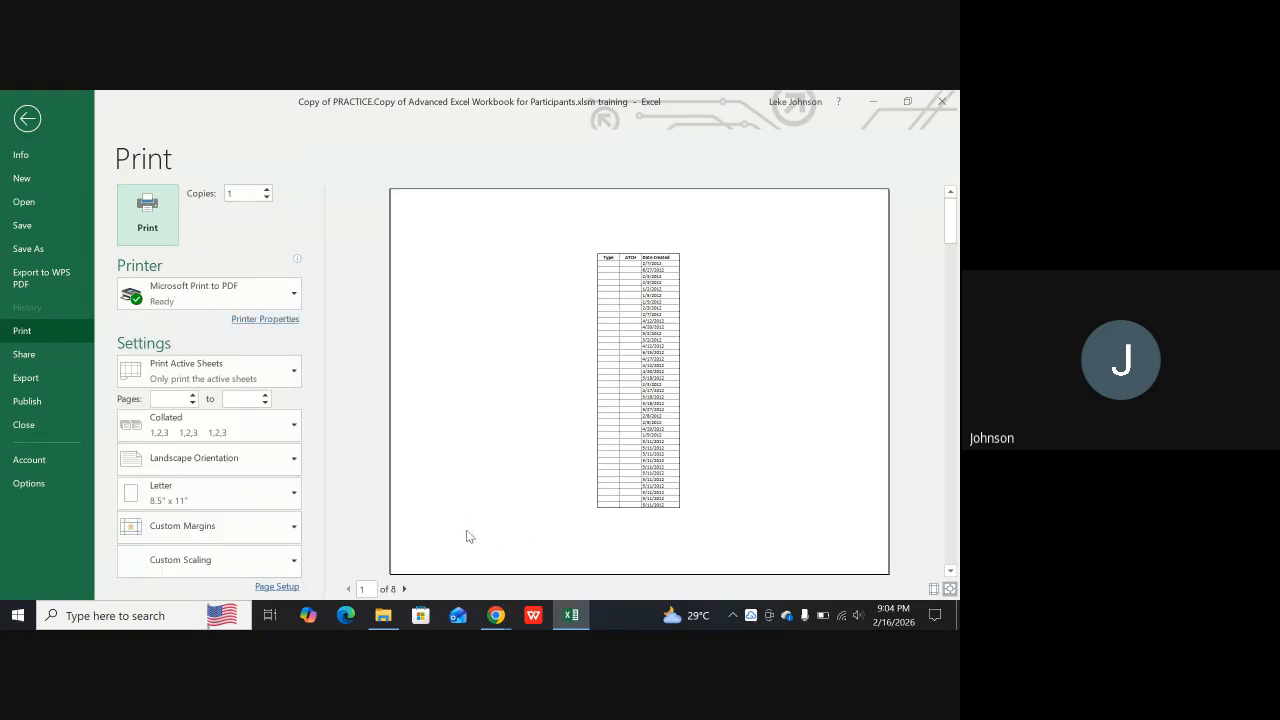
click(404, 589)
click(404, 589)
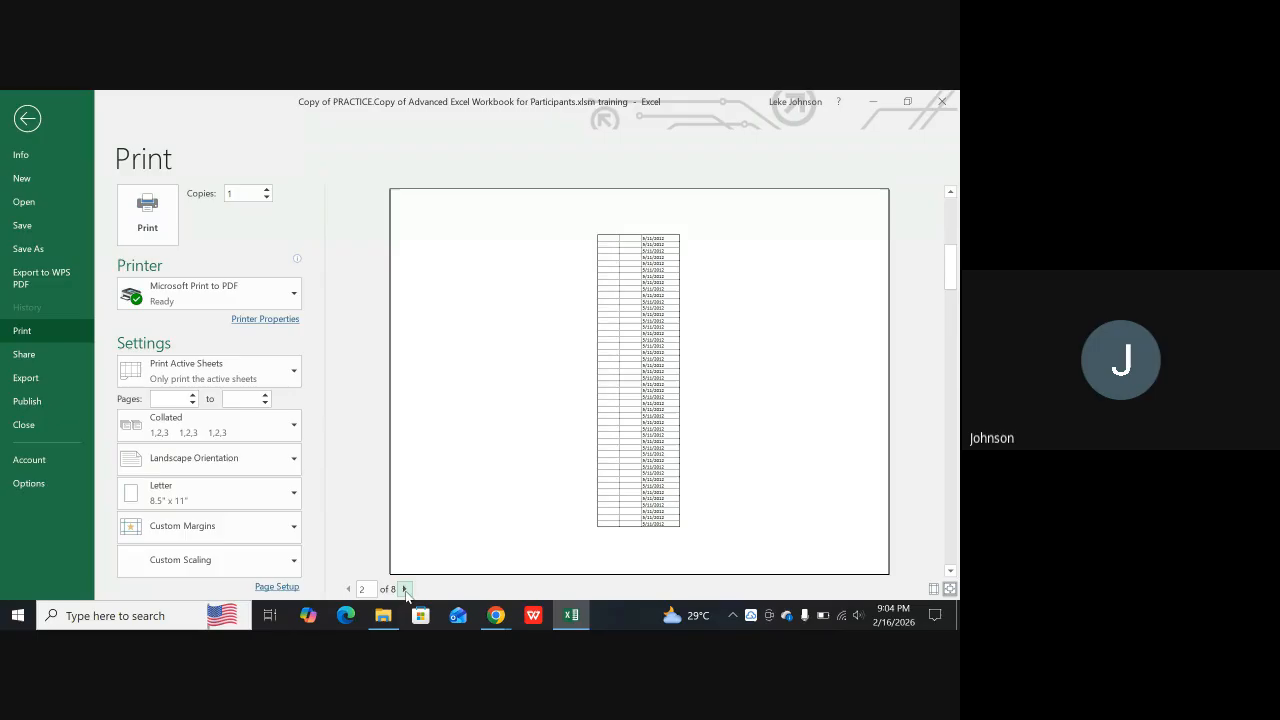
click(404, 589)
click(404, 589)
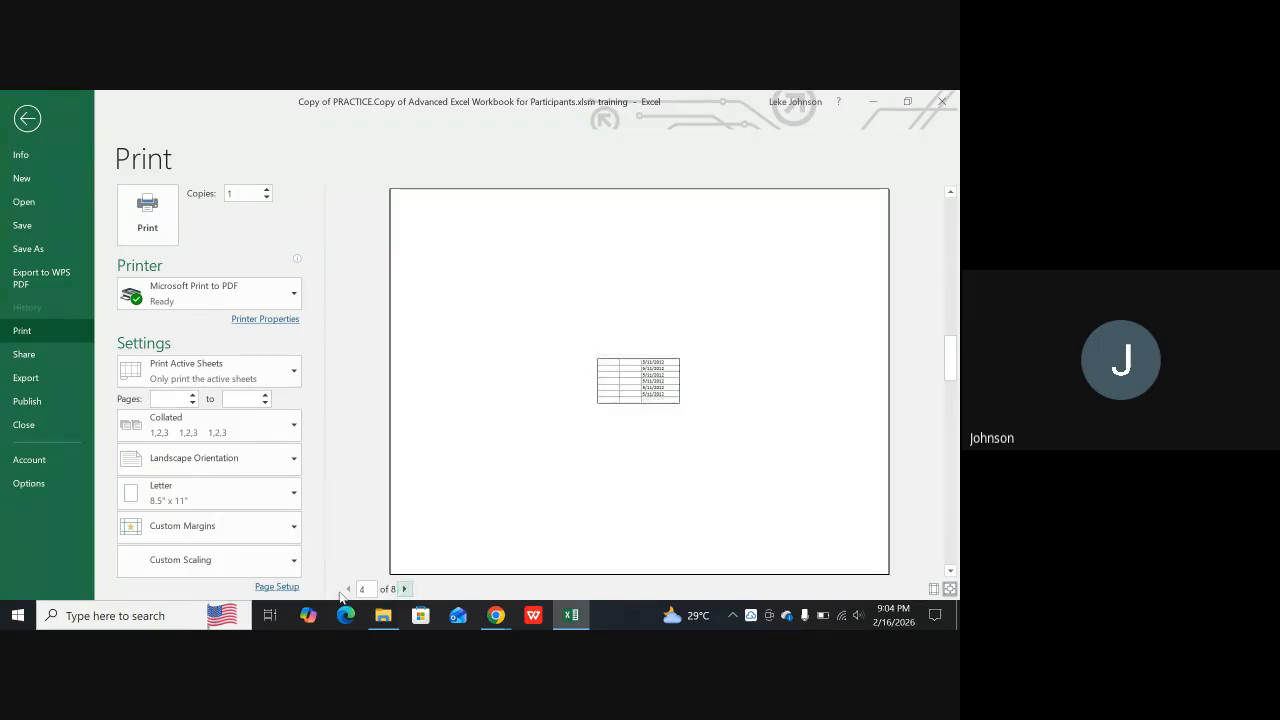
click(404, 589)
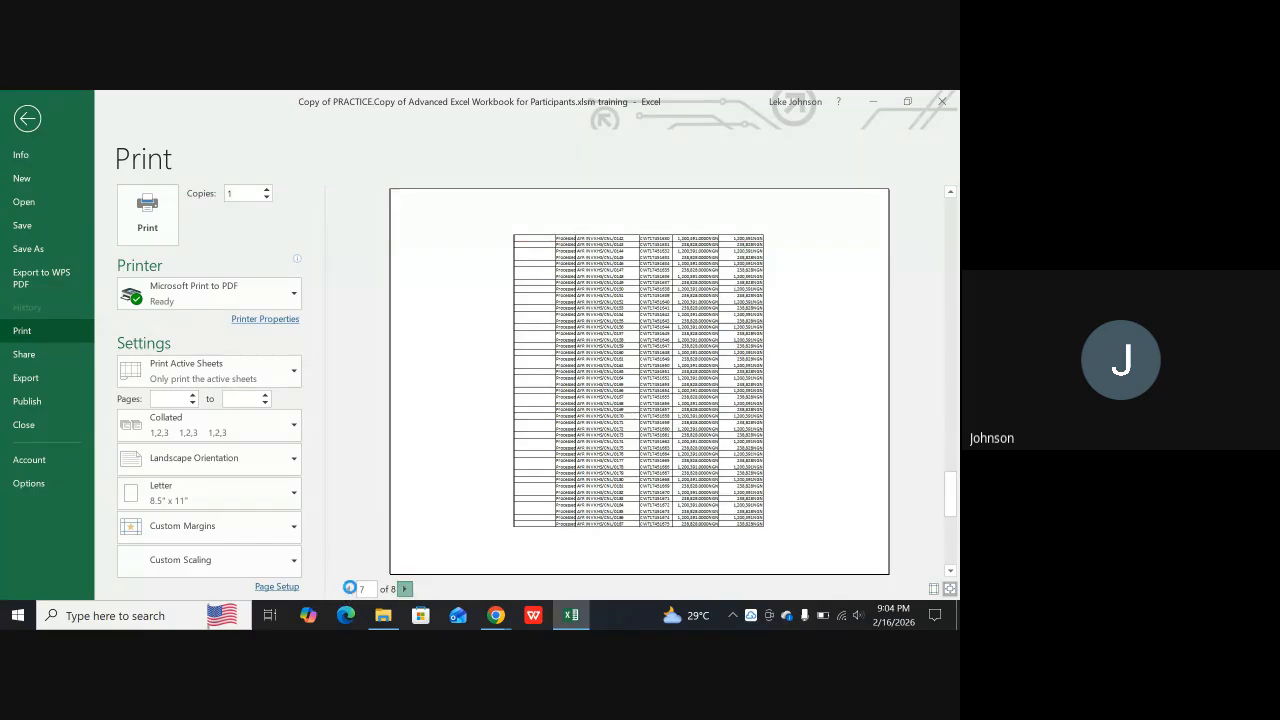
click(404, 589)
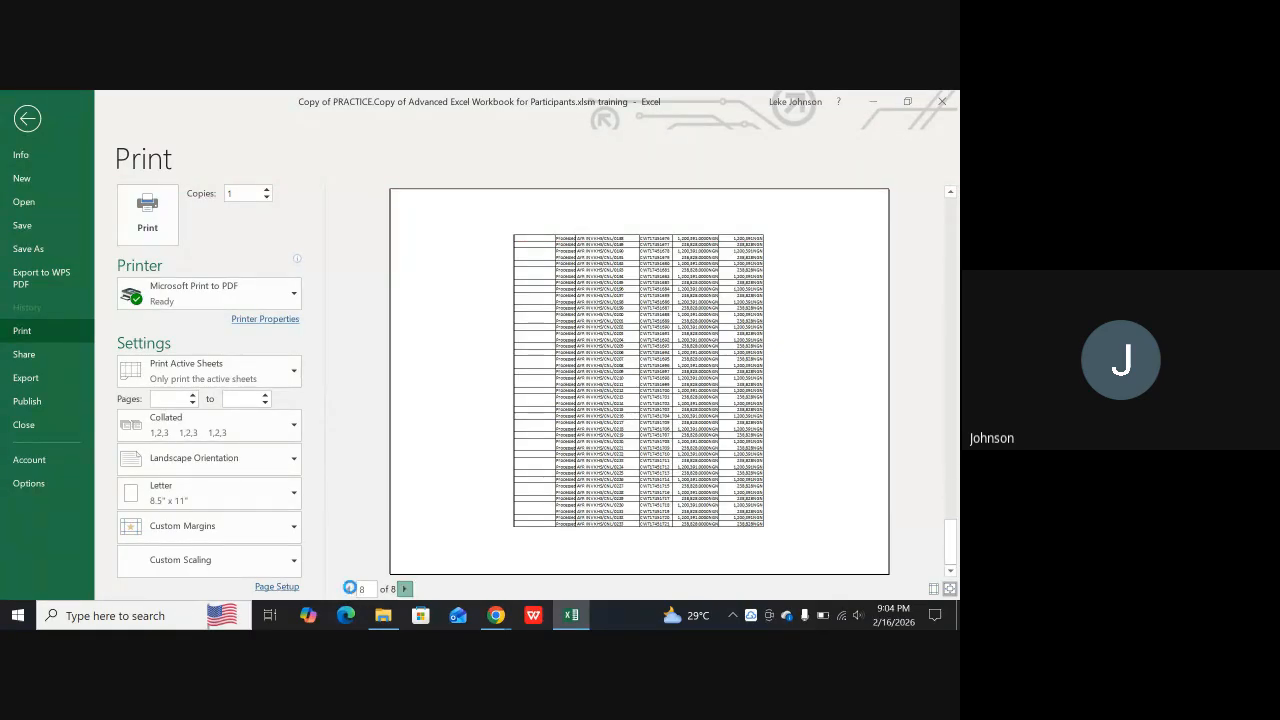
click(349, 589)
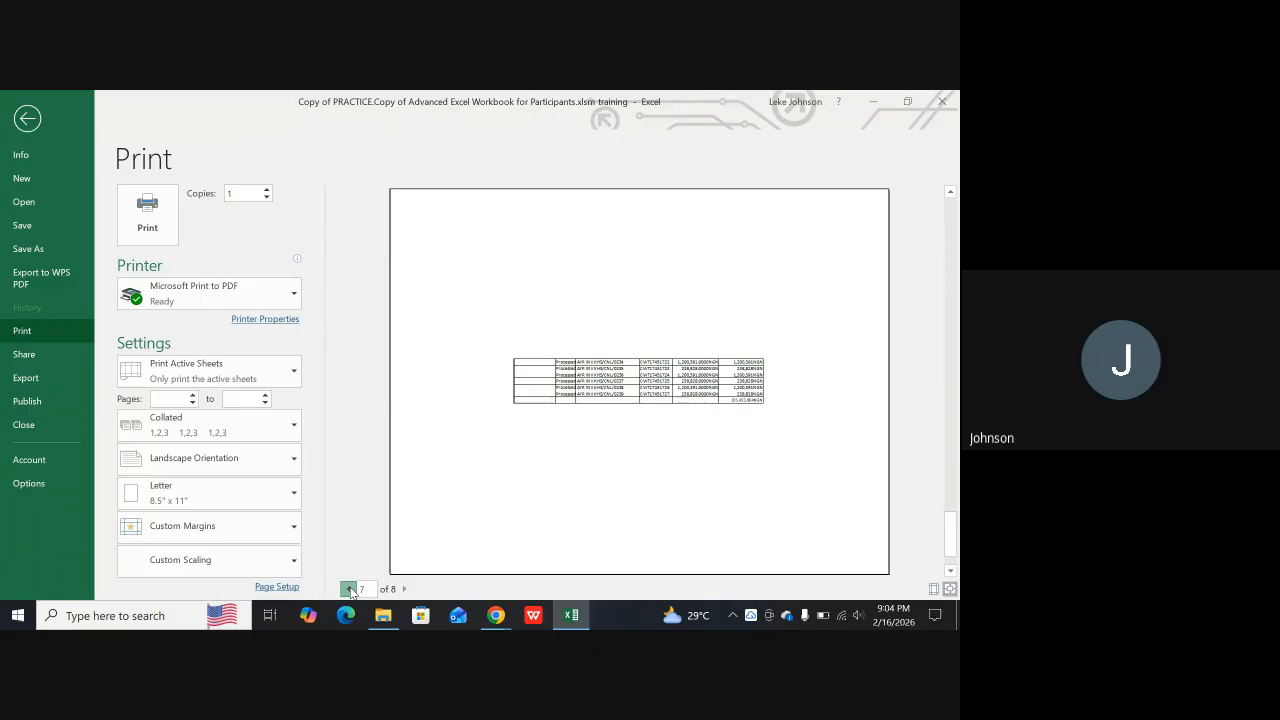
click(349, 589)
click(349, 590)
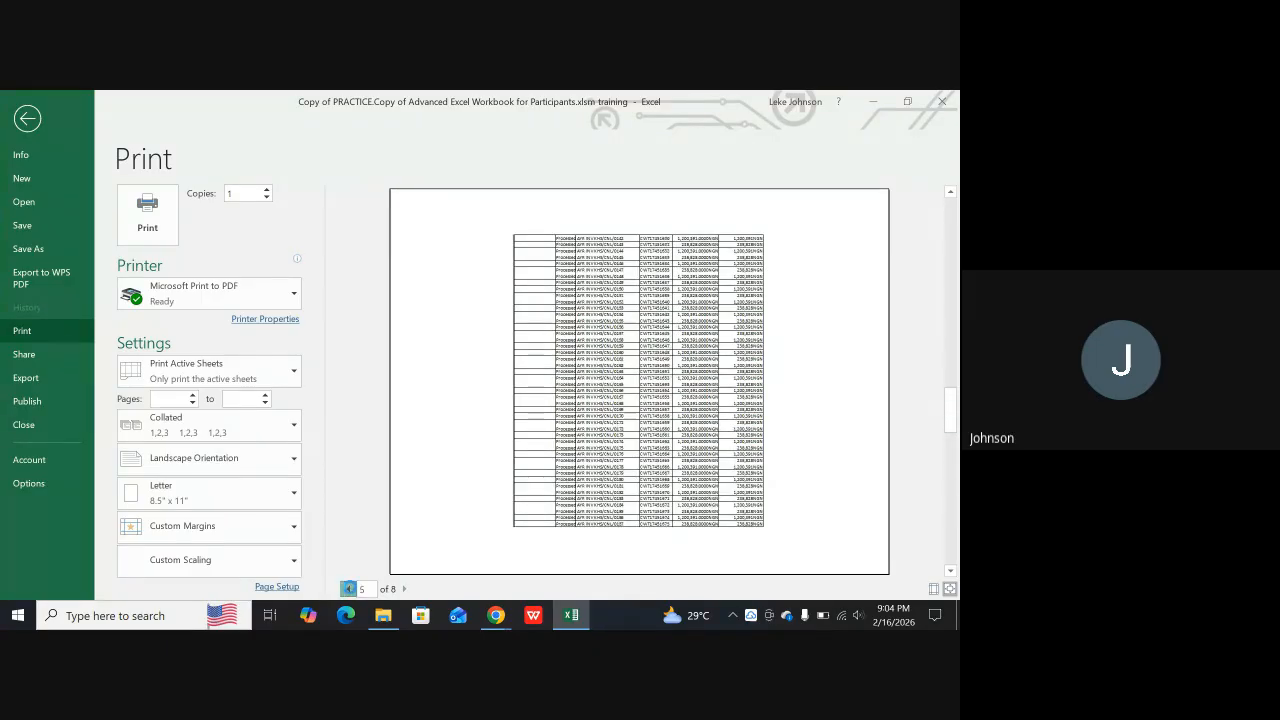
click(349, 589)
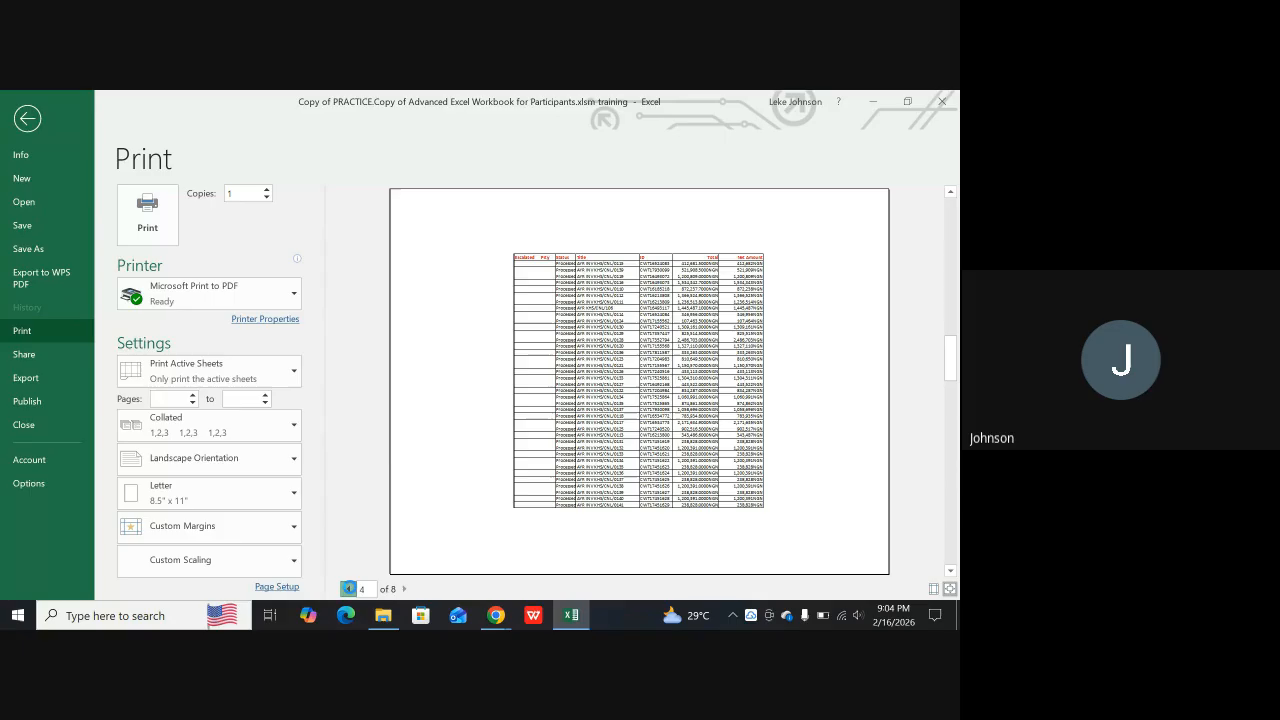
click(349, 589)
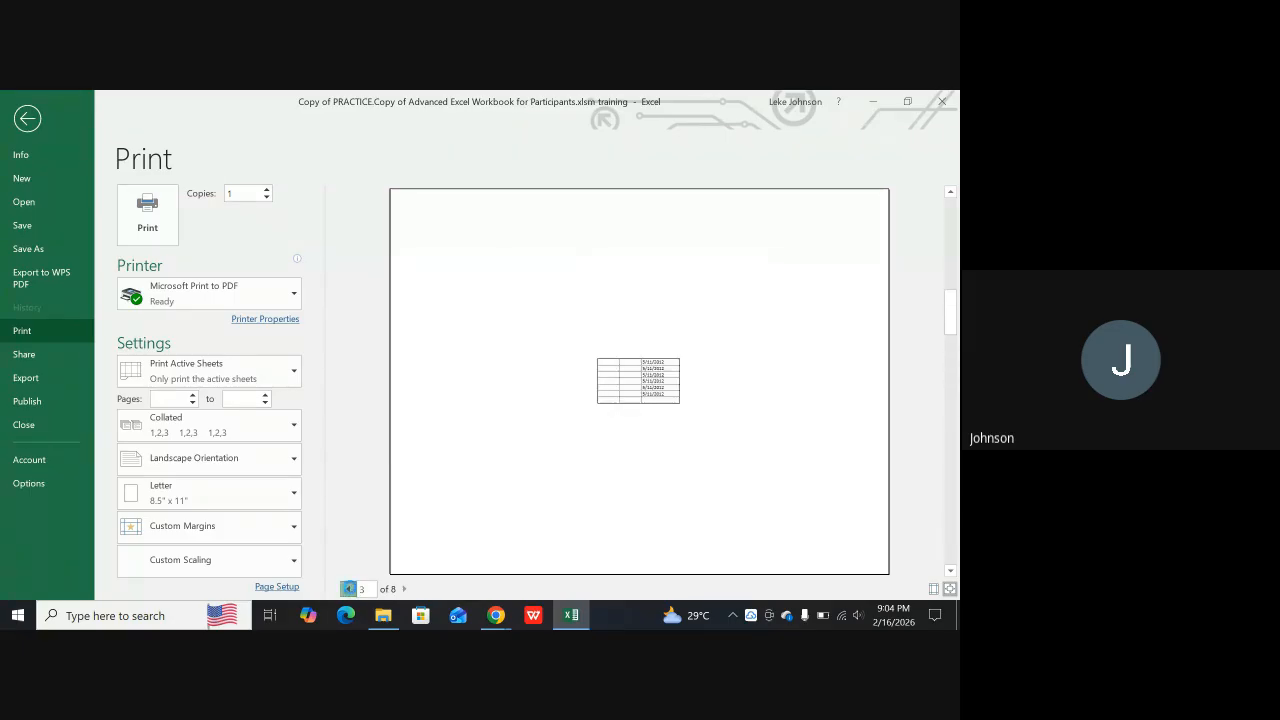
click(349, 589)
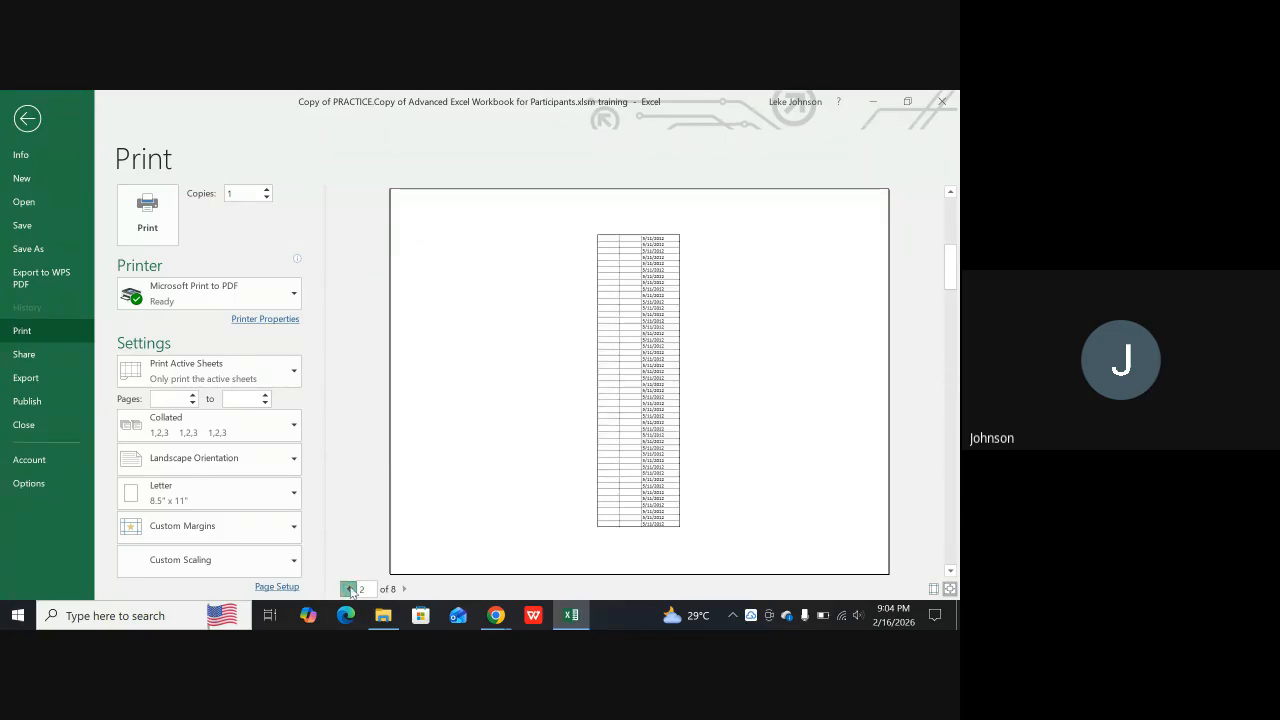
click(349, 589)
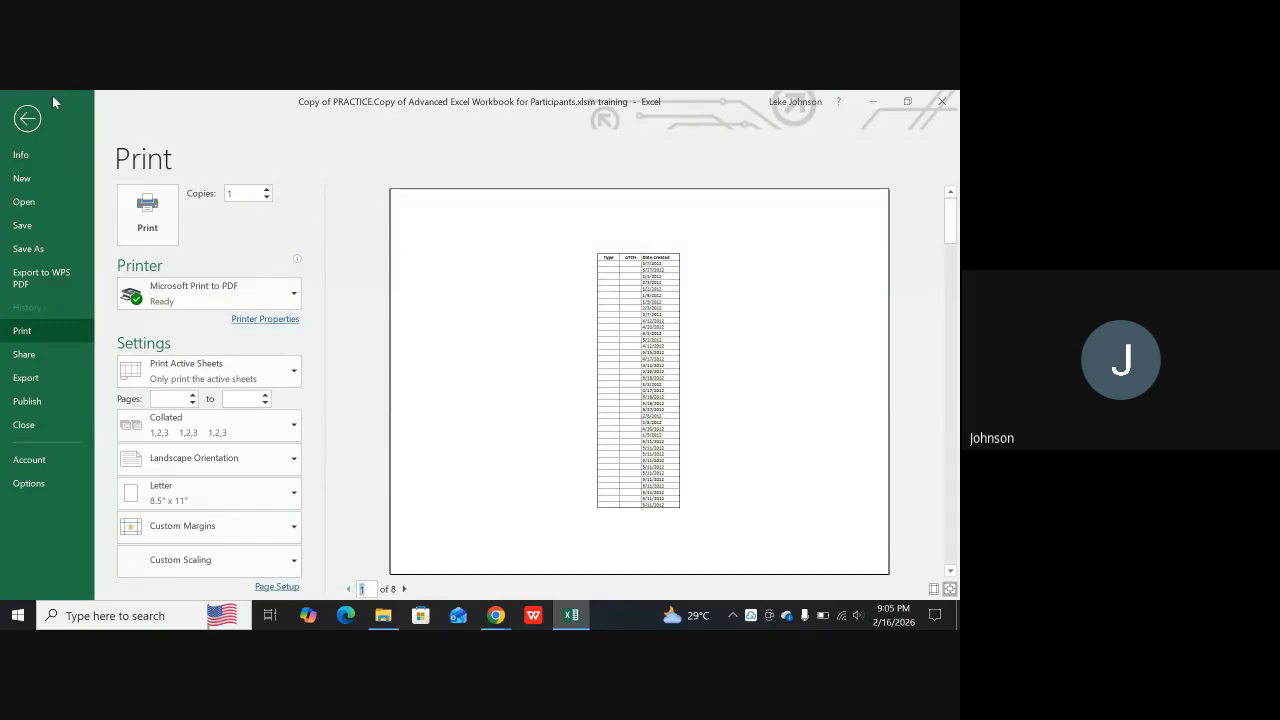
Close the print preview, undo the page break inserted at cell D41, and select that cell again
click(24, 121)
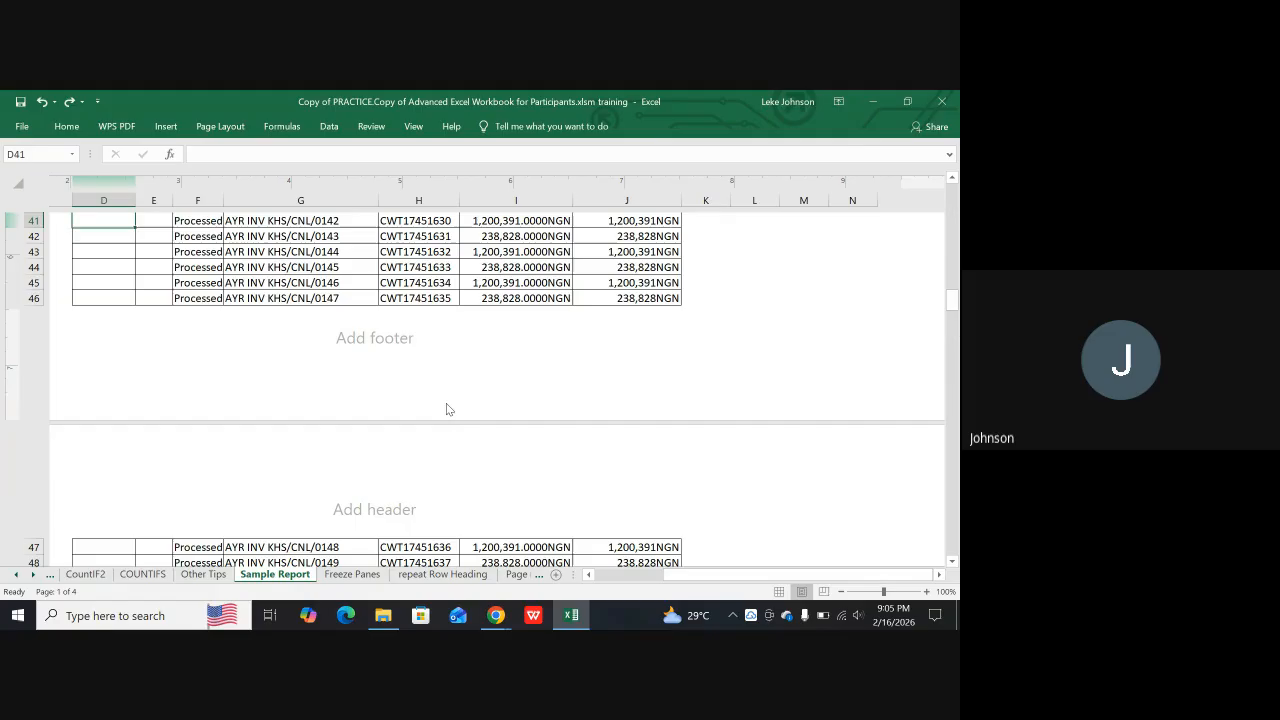
scroll(510, 375, up, 1)
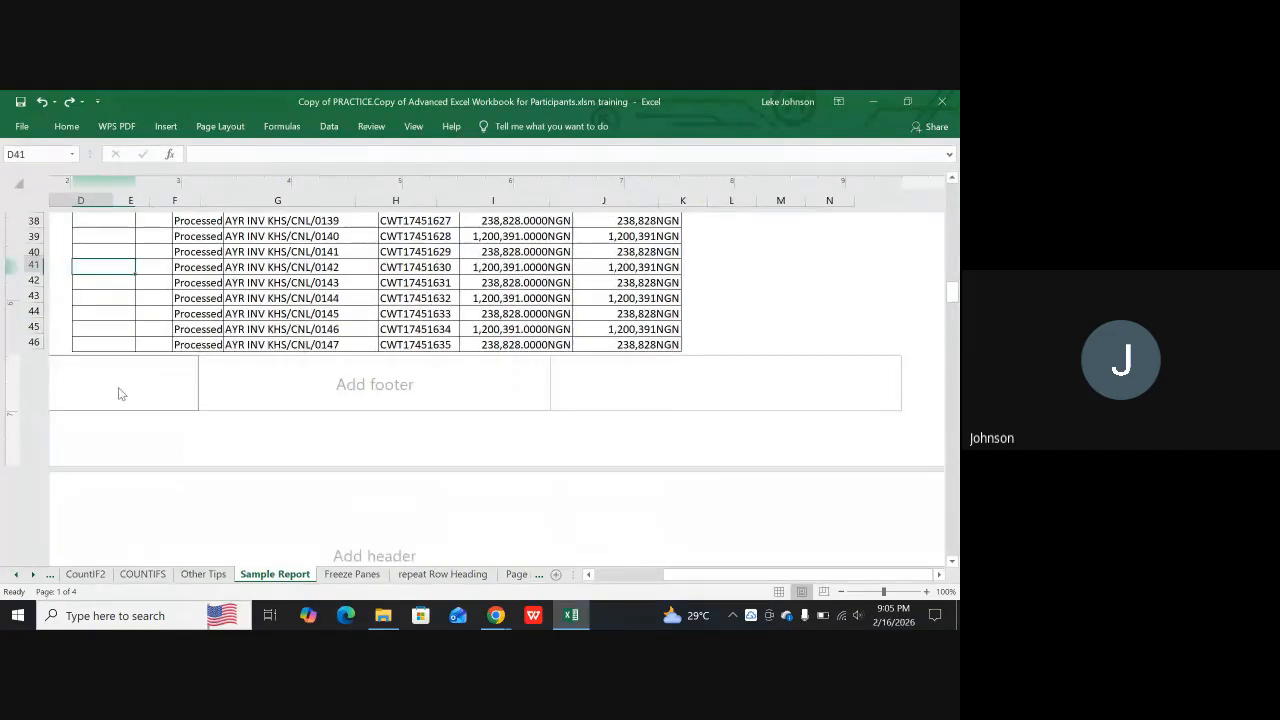
click(59, 269)
click(82, 268)
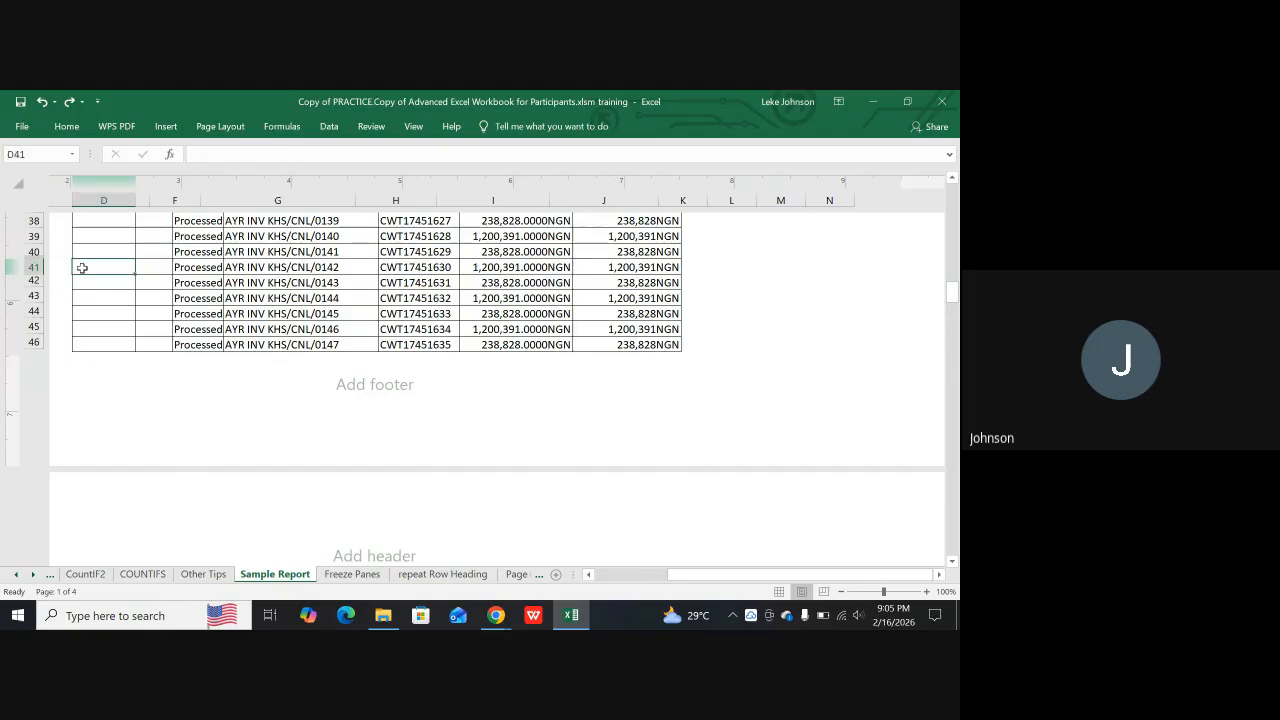
Select cells D41:J41, try removing a page break there, and insert a page break at row 41
drag(82, 268, 632, 272)
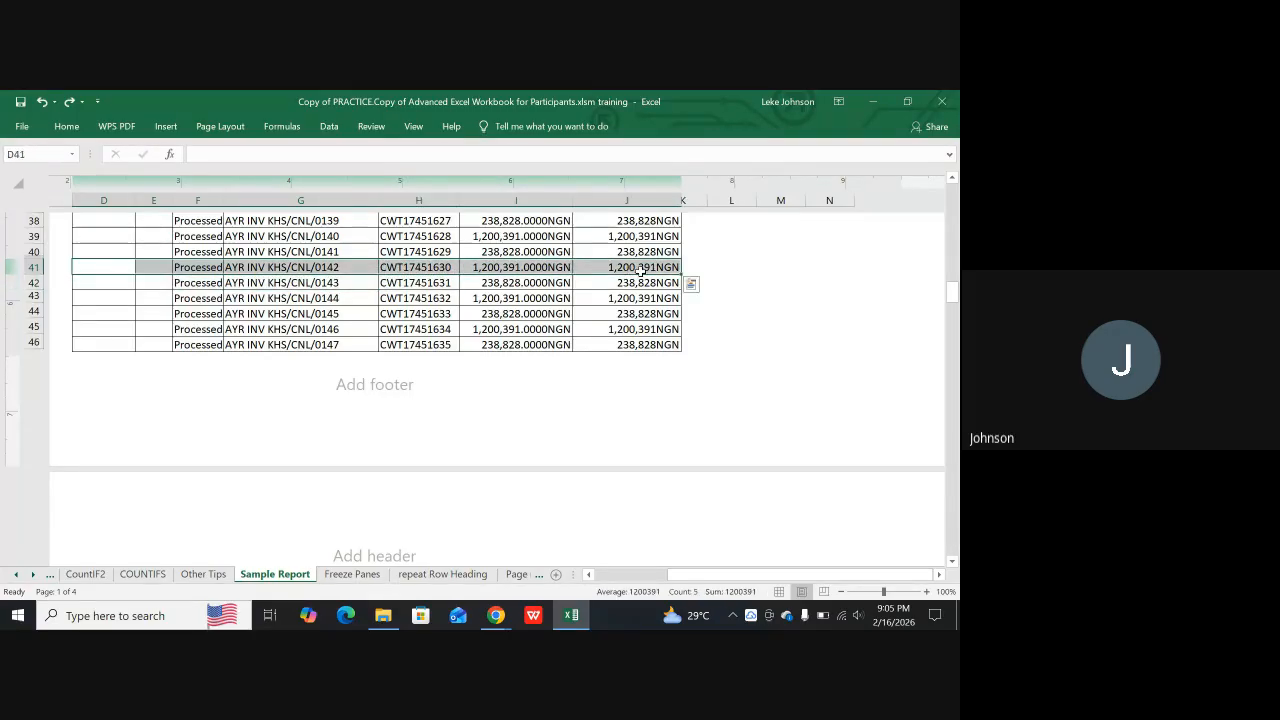
click(212, 128)
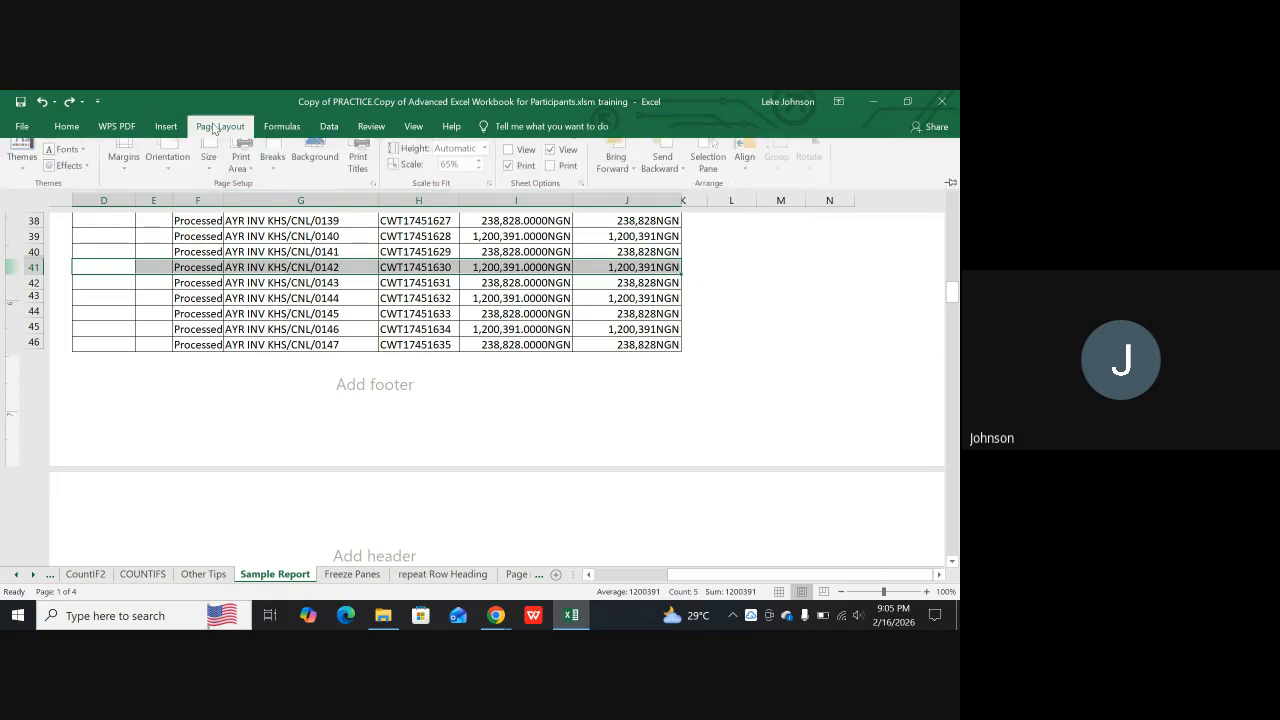
click(281, 163)
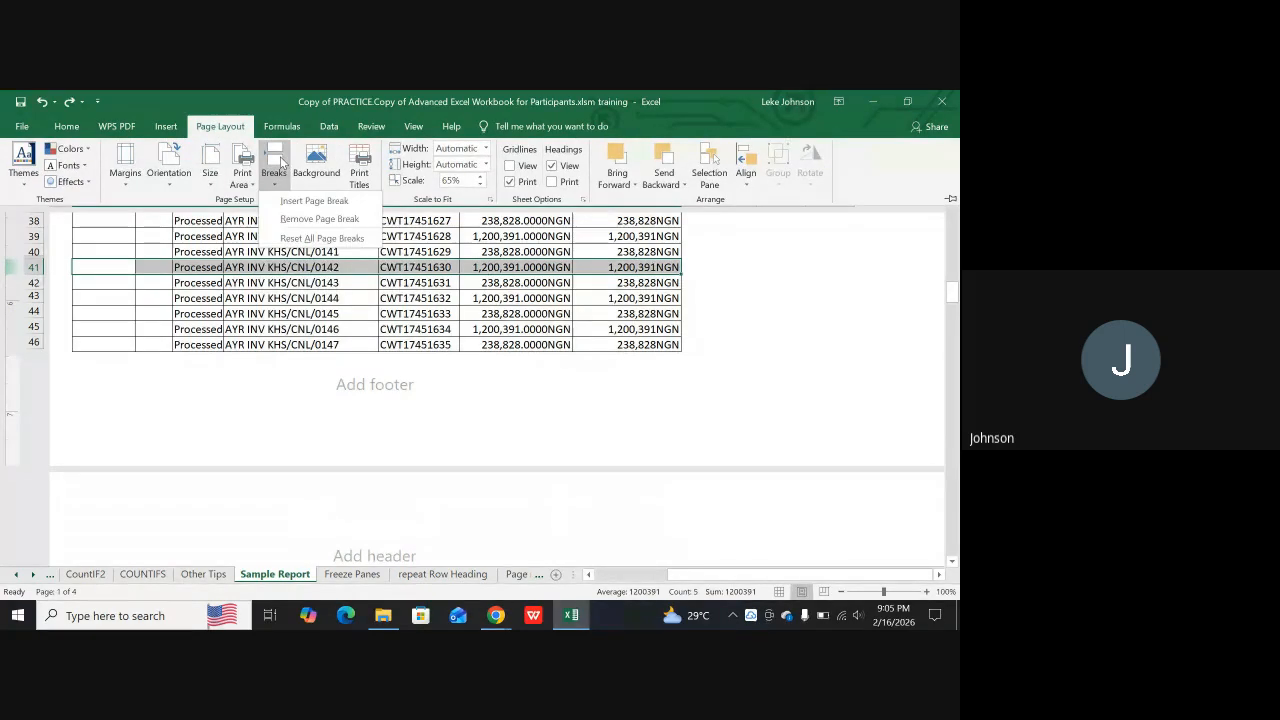
click(298, 222)
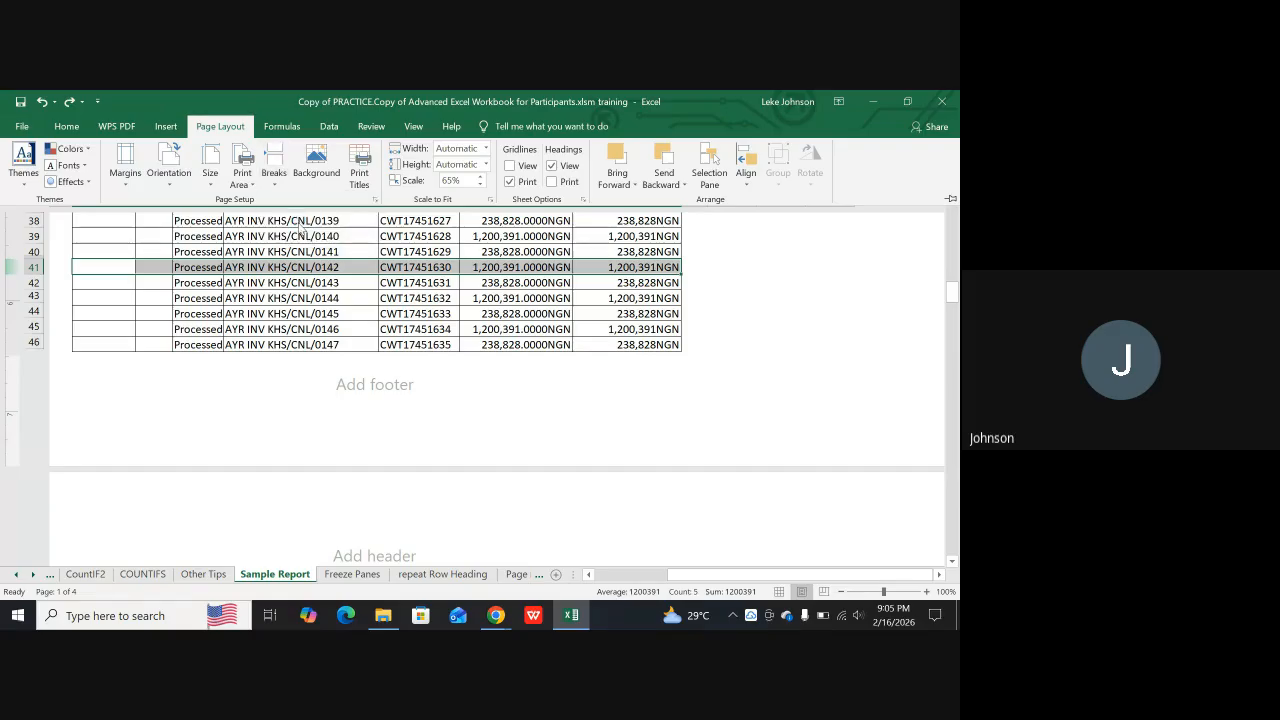
click(277, 175)
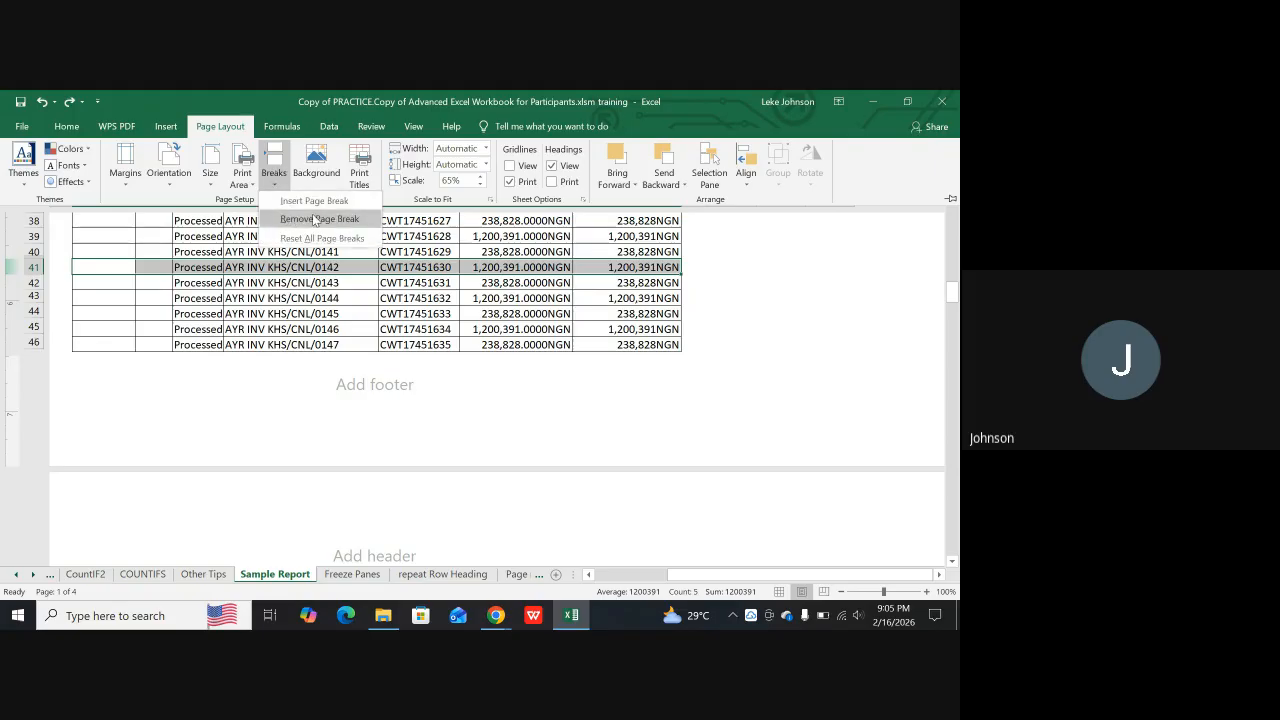
click(314, 201)
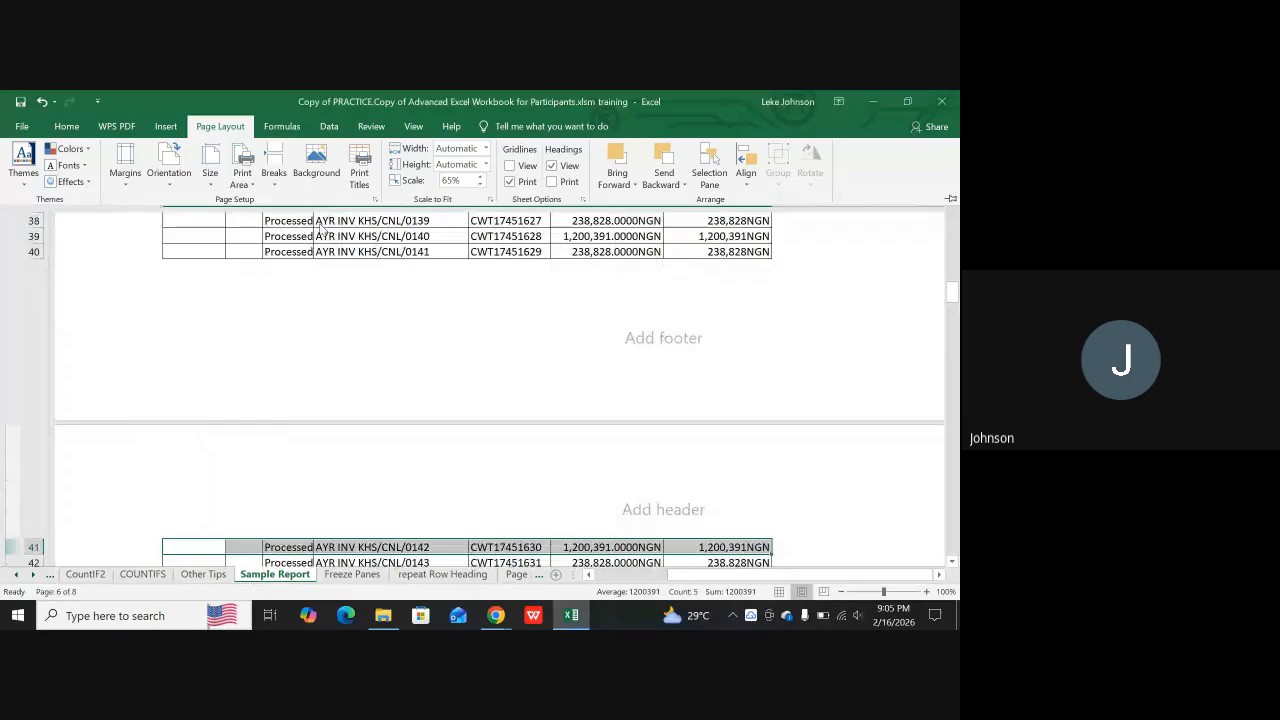
Select row 40 above the inserted page break and look over the page that follows it
click(28, 251)
click(28, 251)
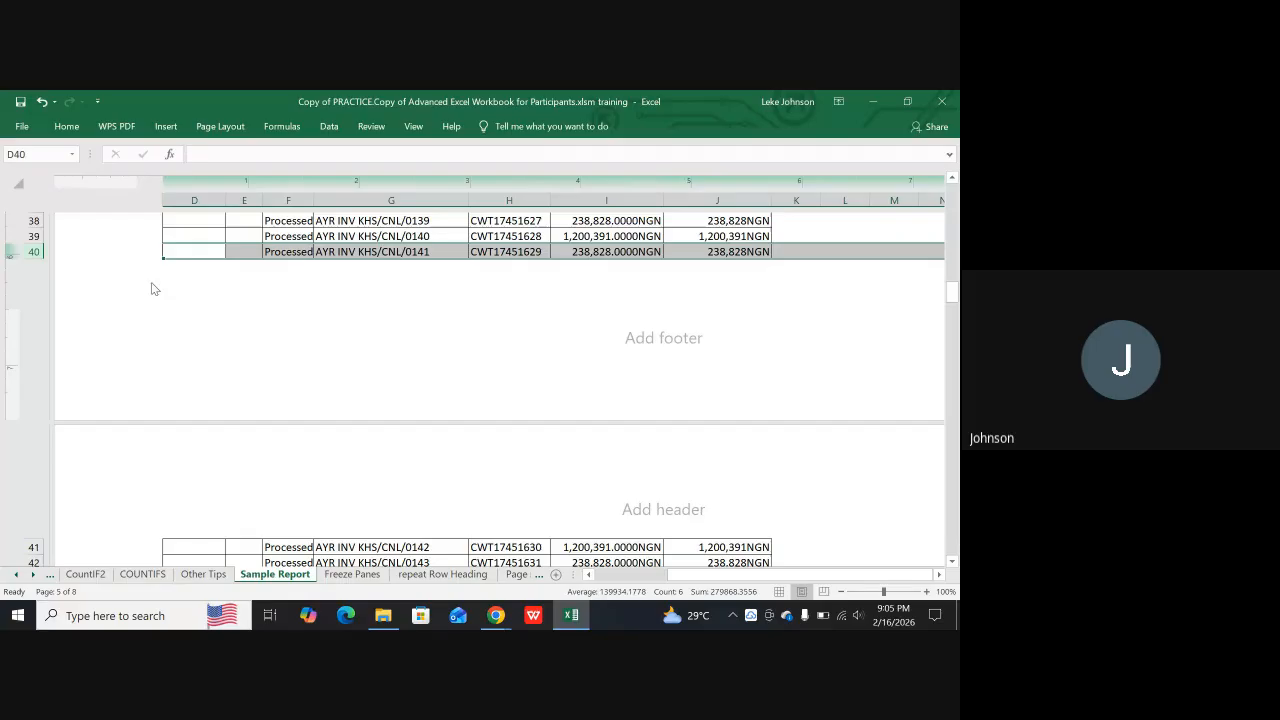
scroll(186, 420, down, 3)
scroll(190, 420, up, 2)
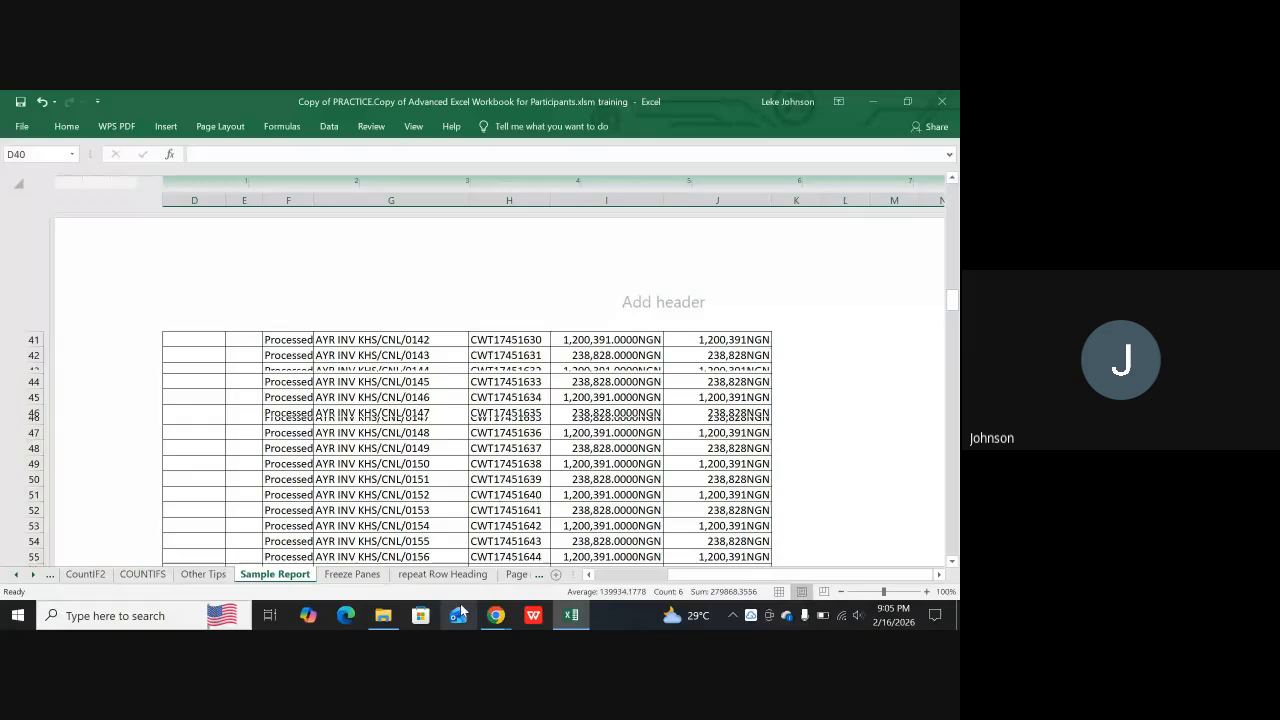
Switch to the Google Meet call to check on the participants, and return to the Excel workbook
mouse_move(496, 620)
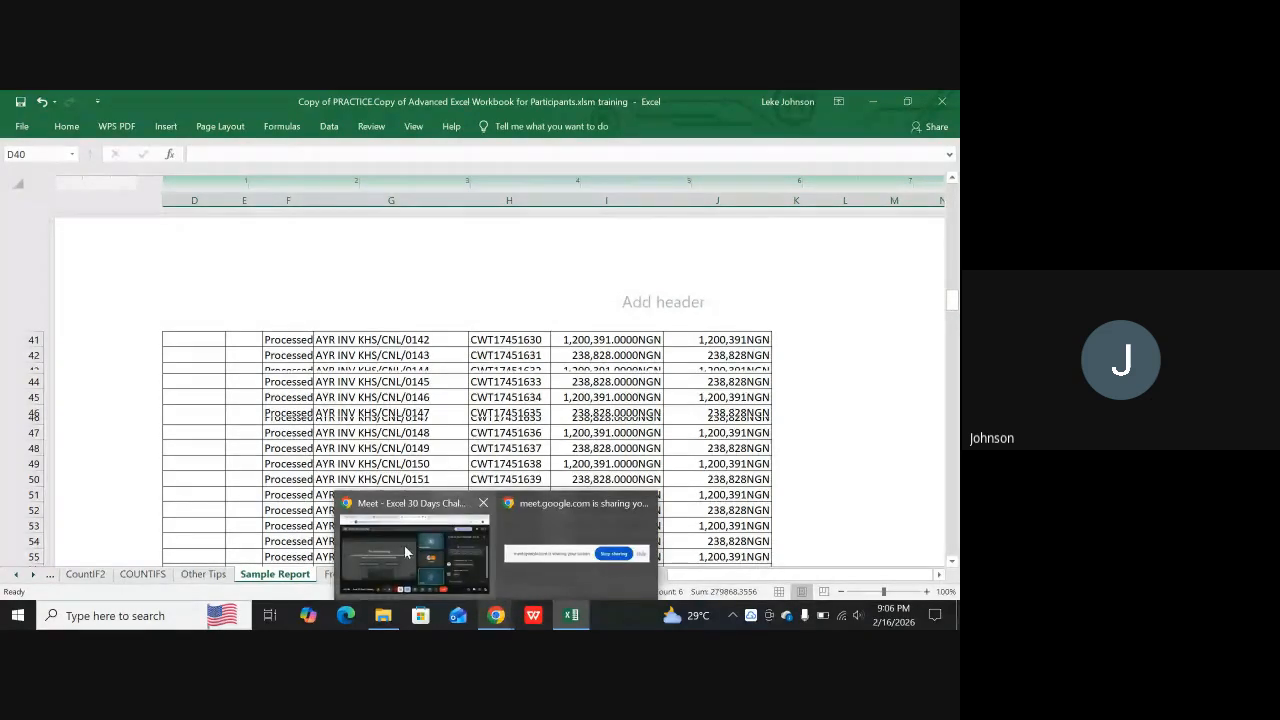
click(420, 501)
mouse_move(544, 488)
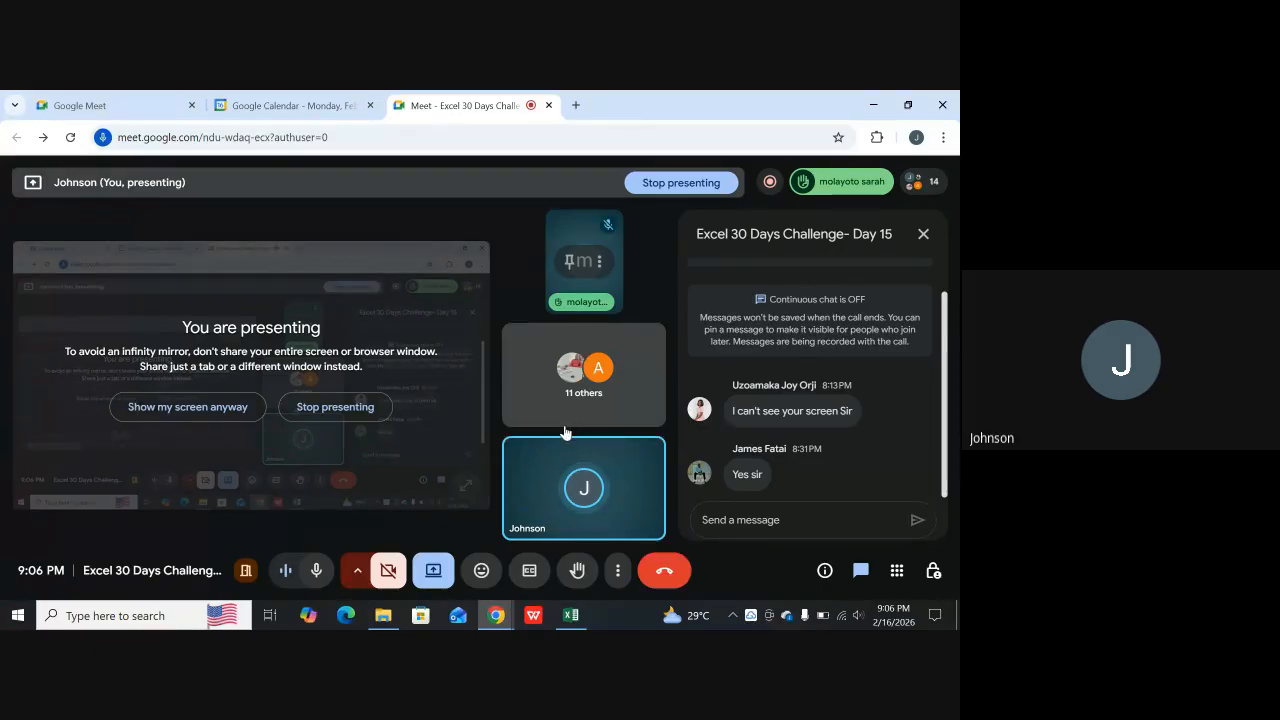
mouse_move(544, 445)
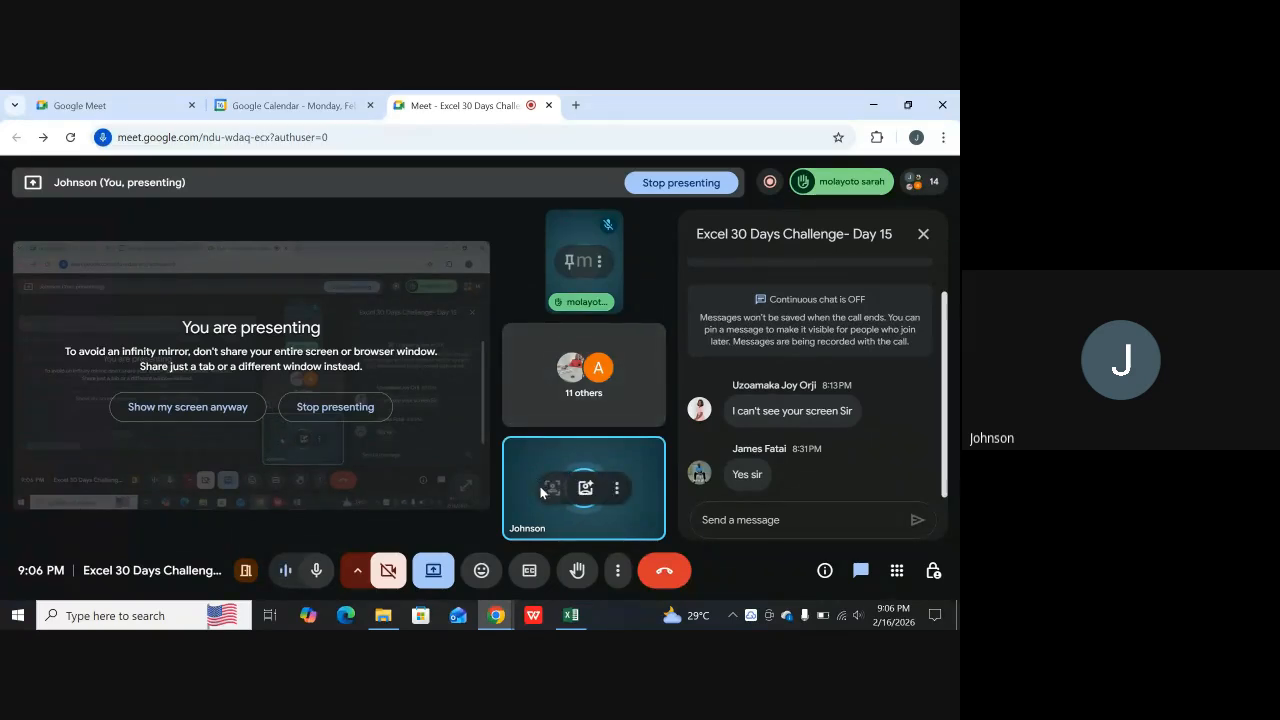
mouse_move(572, 612)
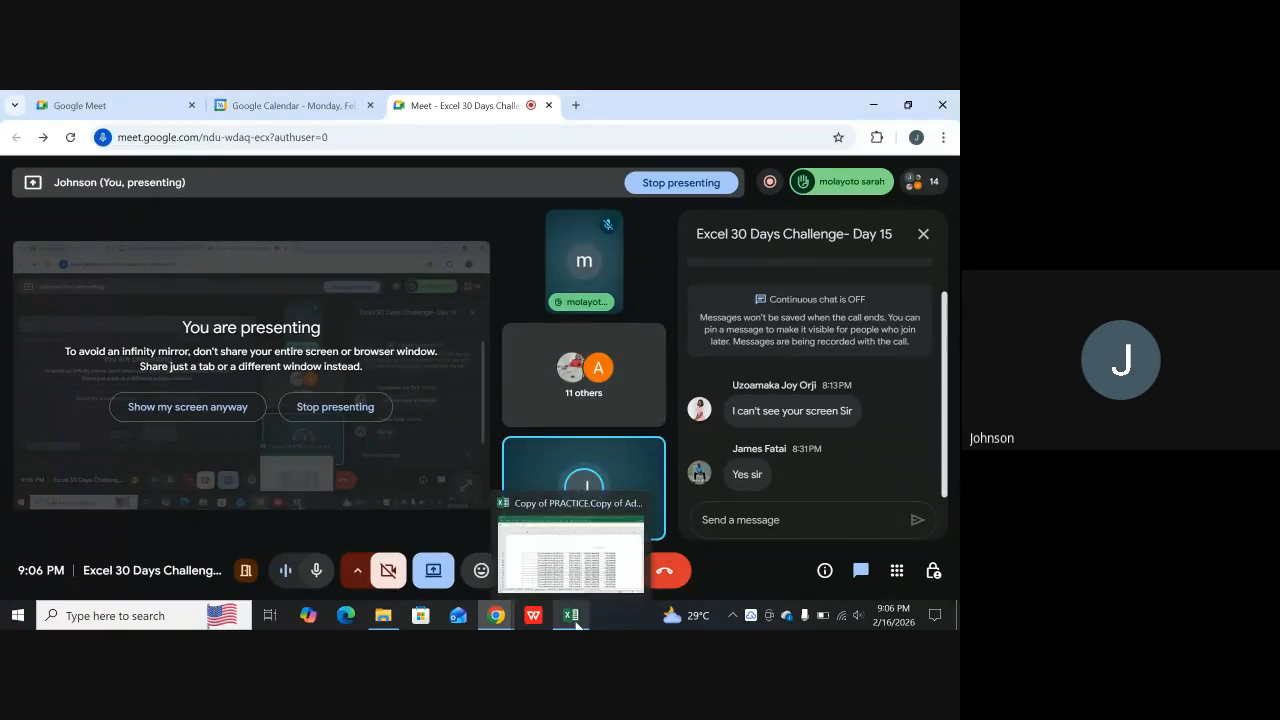
click(565, 563)
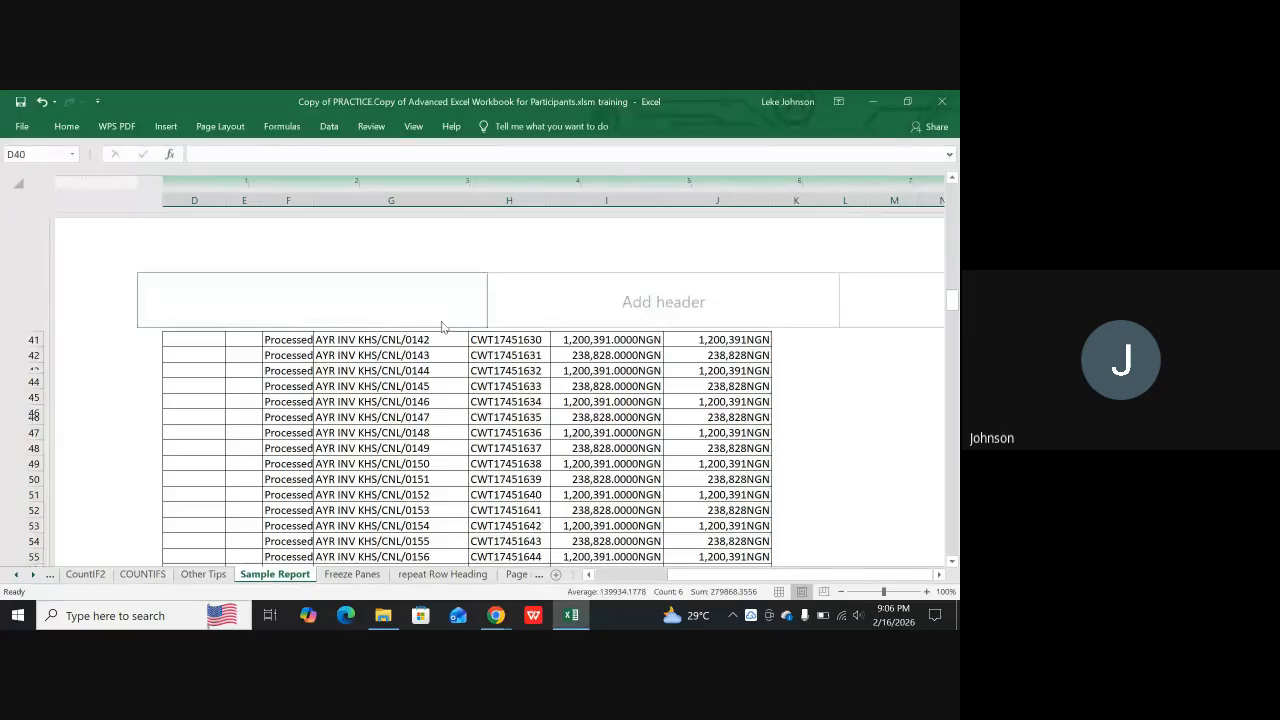
Remove the page break at the selected row 40 and check how the rows around it are divided into pages
scroll(222, 318, up, 3)
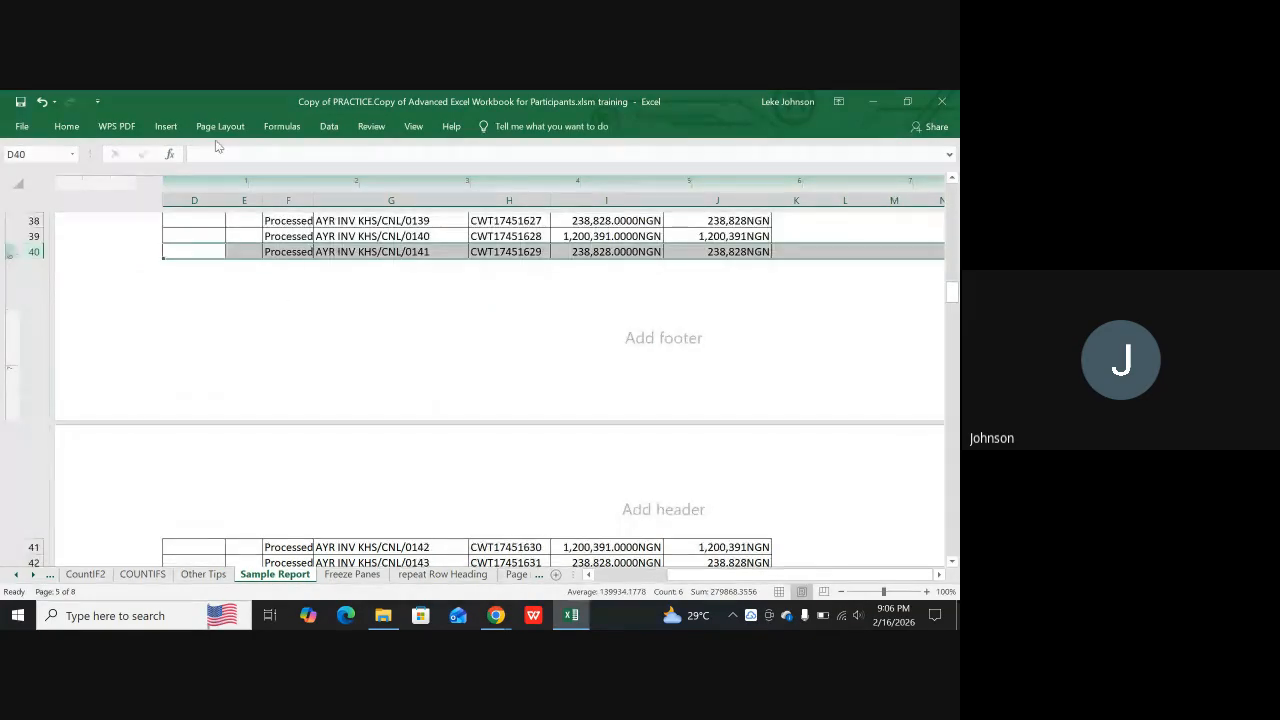
click(220, 128)
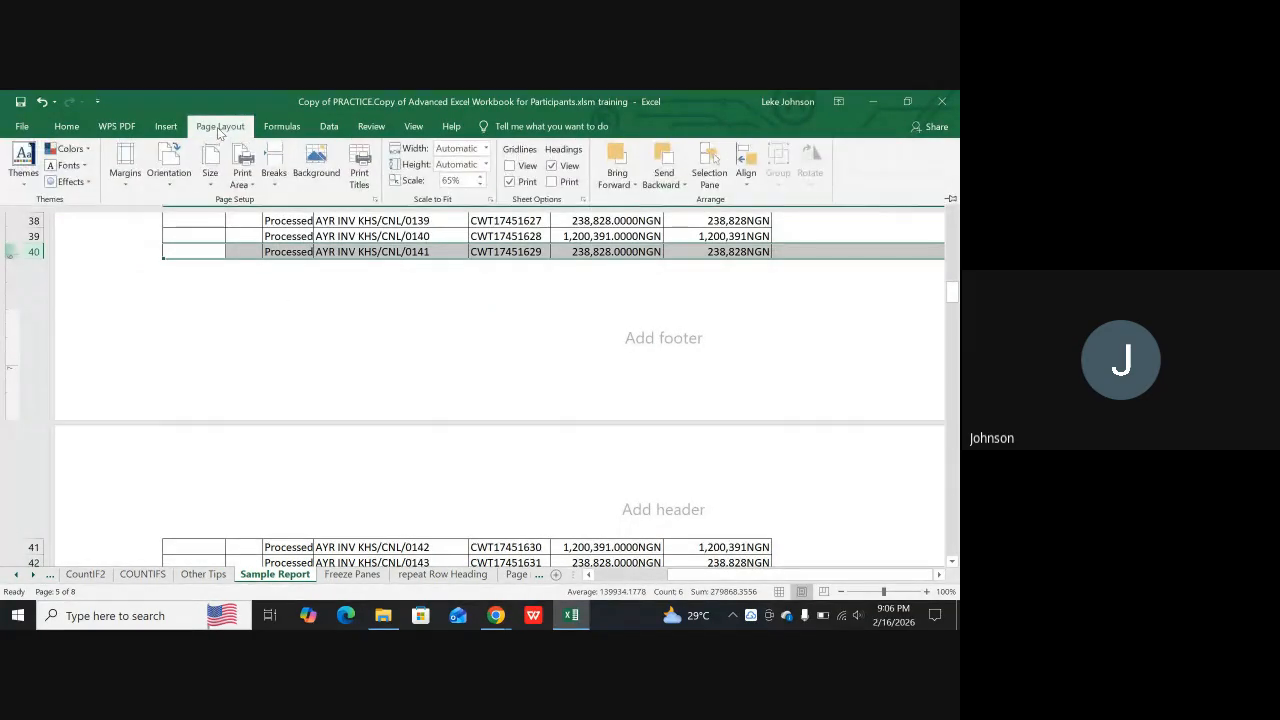
click(272, 175)
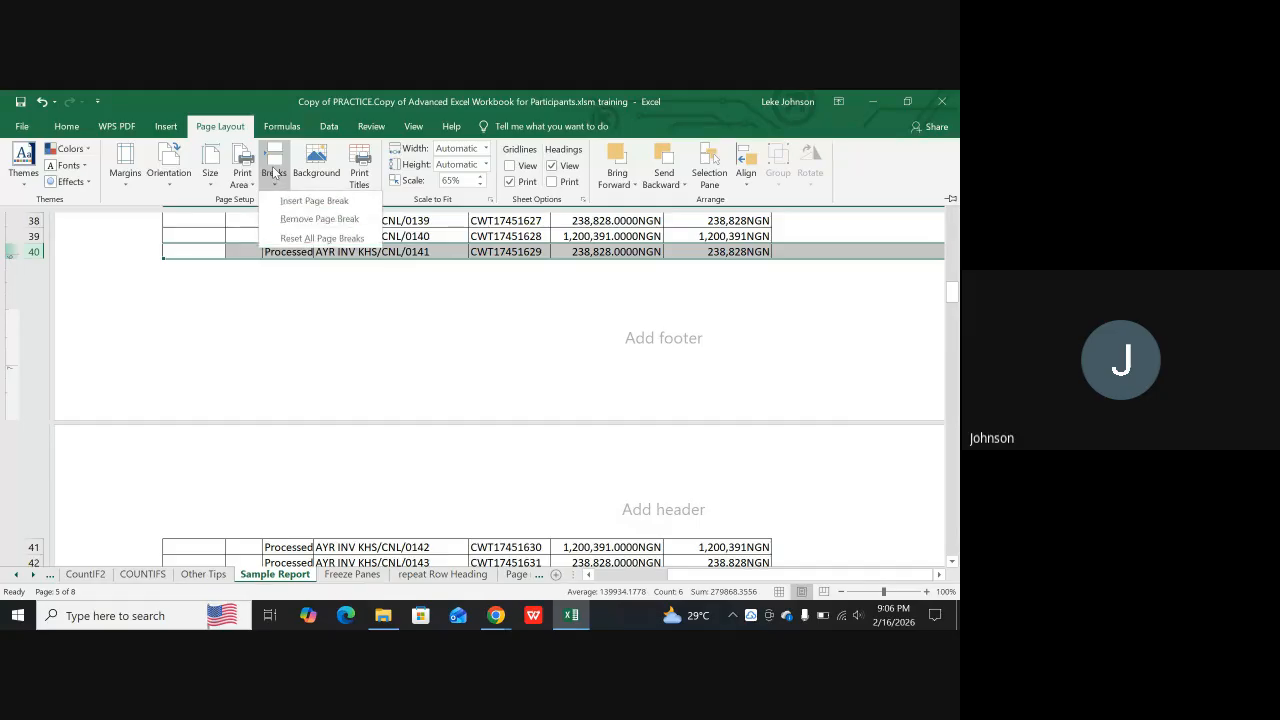
click(298, 220)
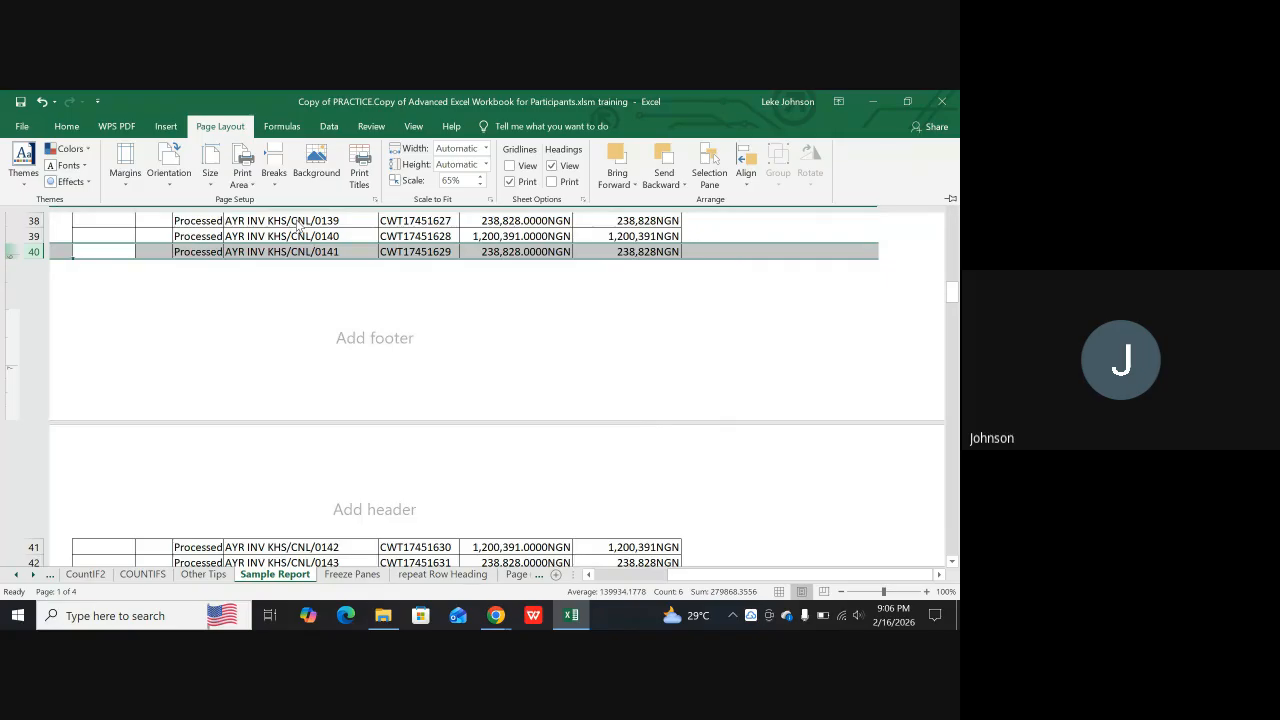
scroll(305, 319, down, 5)
scroll(290, 325, up, 6)
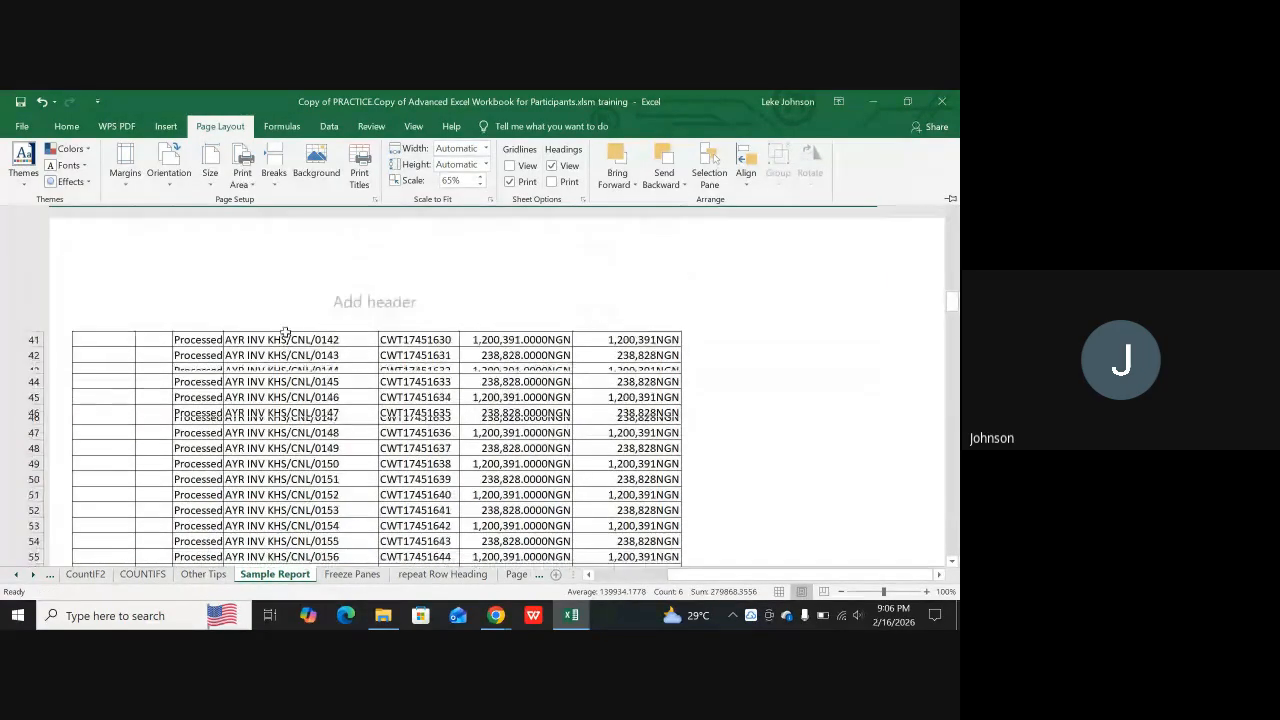
scroll(300, 320, up, 3)
scroll(318, 316, up, 3)
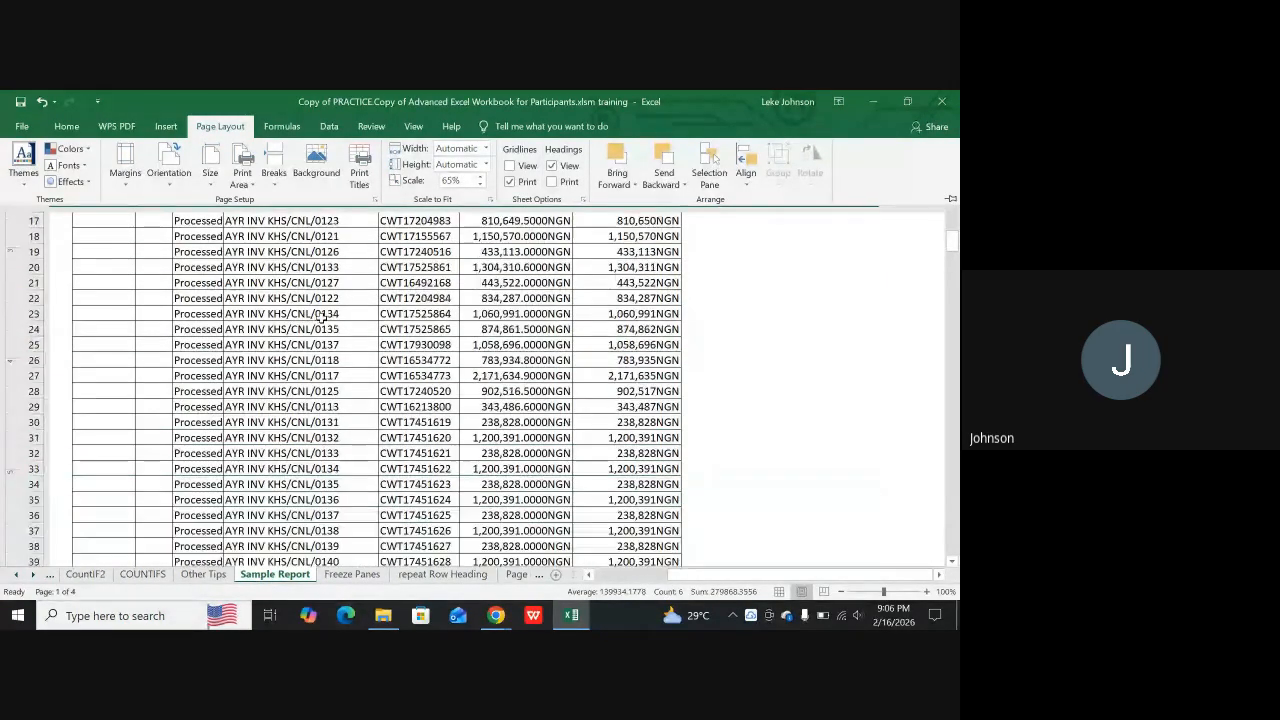
scroll(330, 330, down, 5)
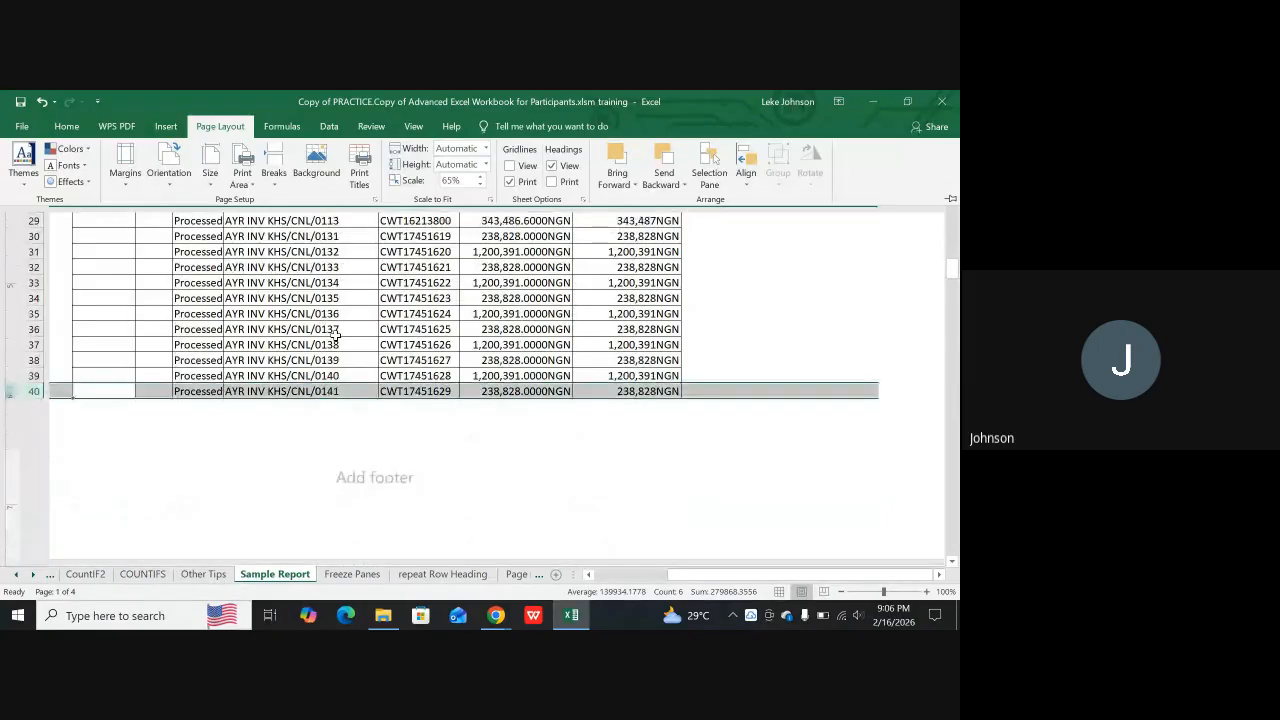
scroll(325, 345, down, 1)
click(326, 402)
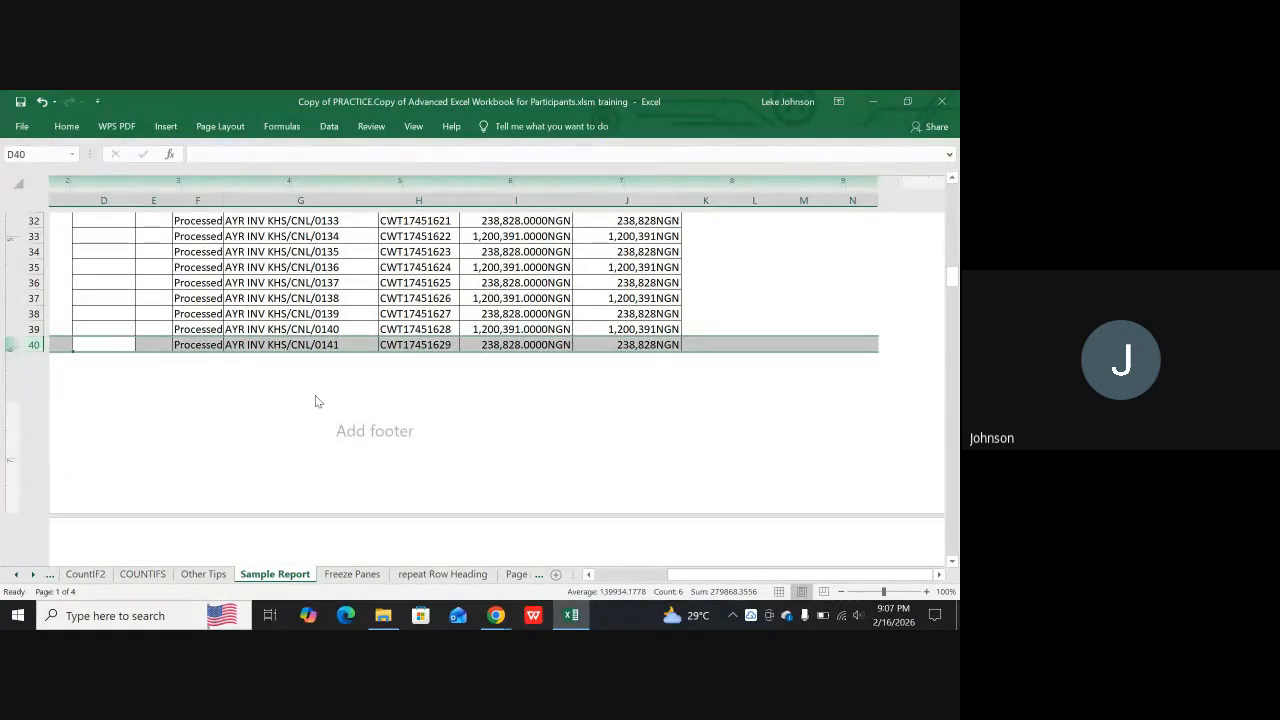
Undo the page break removal at row 40 and the page break insertion at row 41
scroll(285, 402, up, 1)
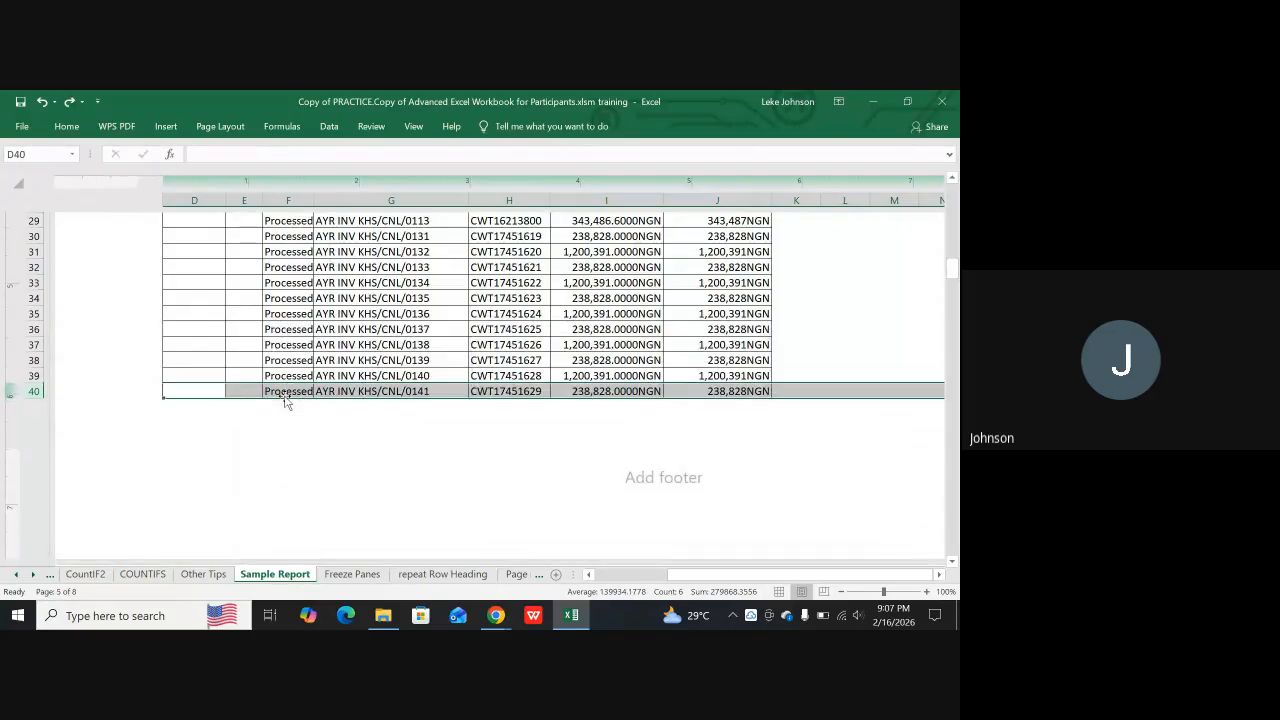
key(ctrl+z)
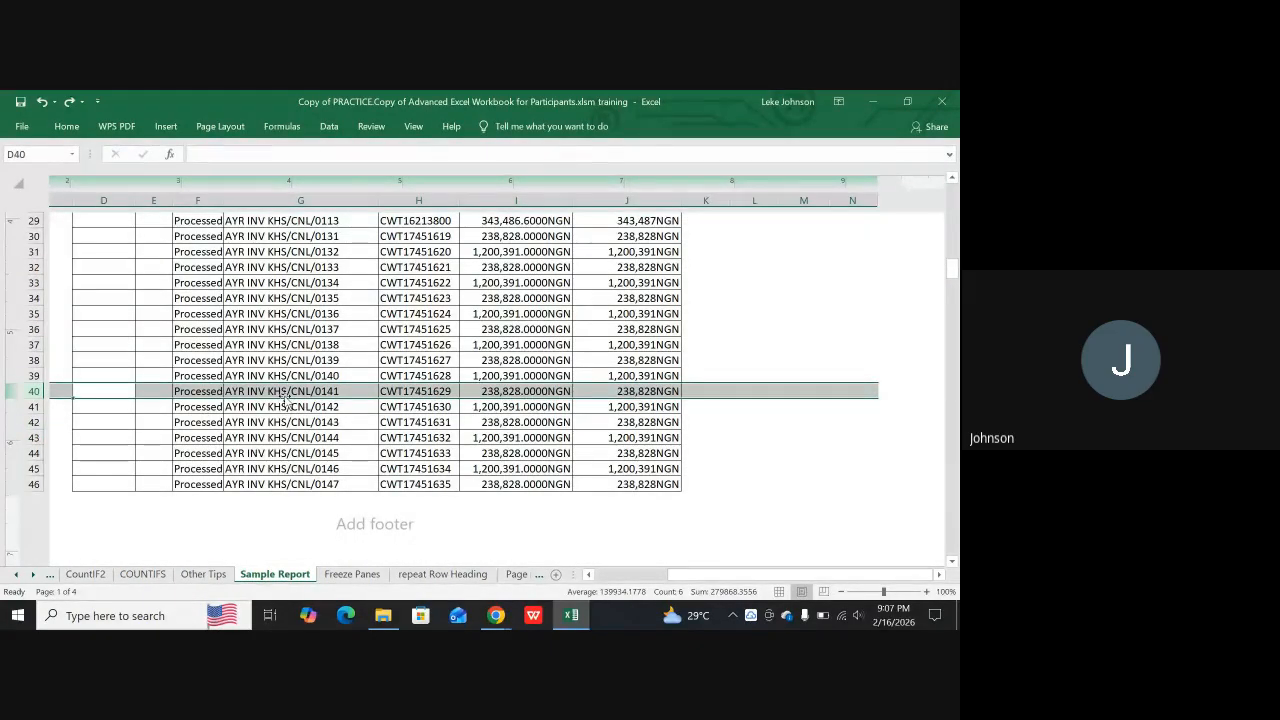
scroll(251, 425, down, 1)
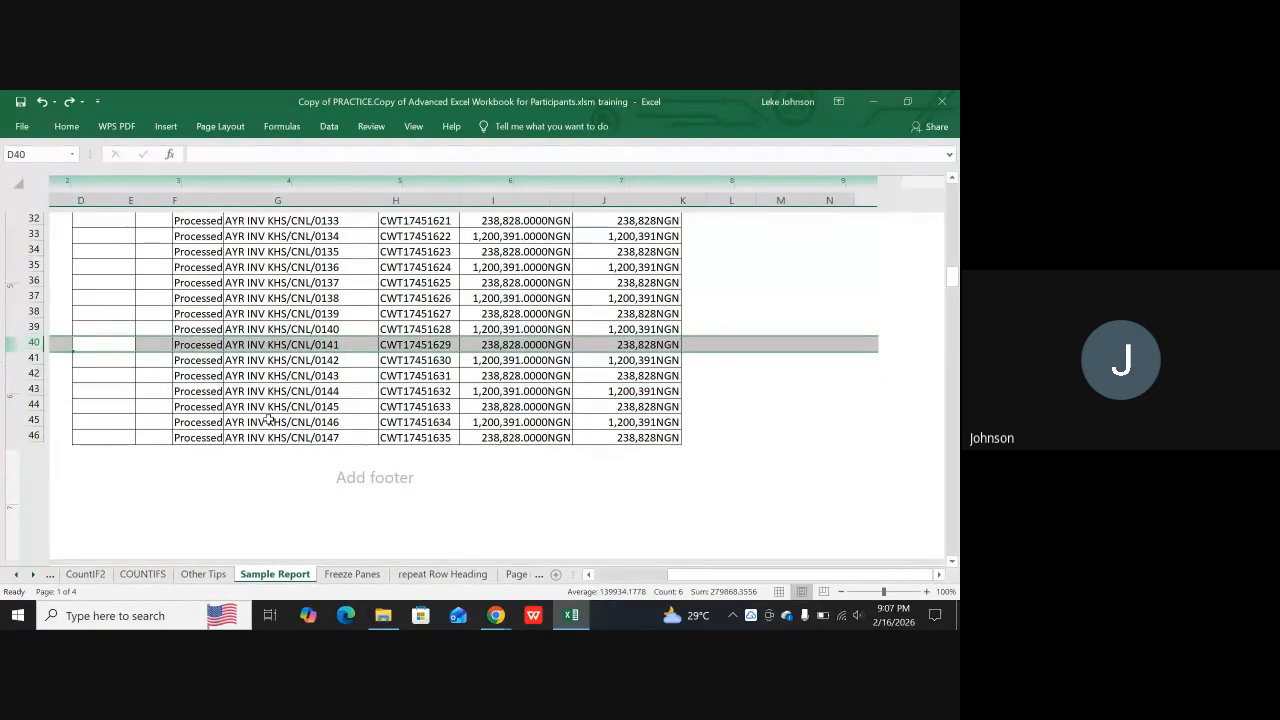
Examine where the page ends after row 46 and how the next page continues from row 47
scroll(272, 416, down, 1)
scroll(307, 410, up, 1)
scroll(309, 429, down, 1)
scroll(297, 432, up, 1)
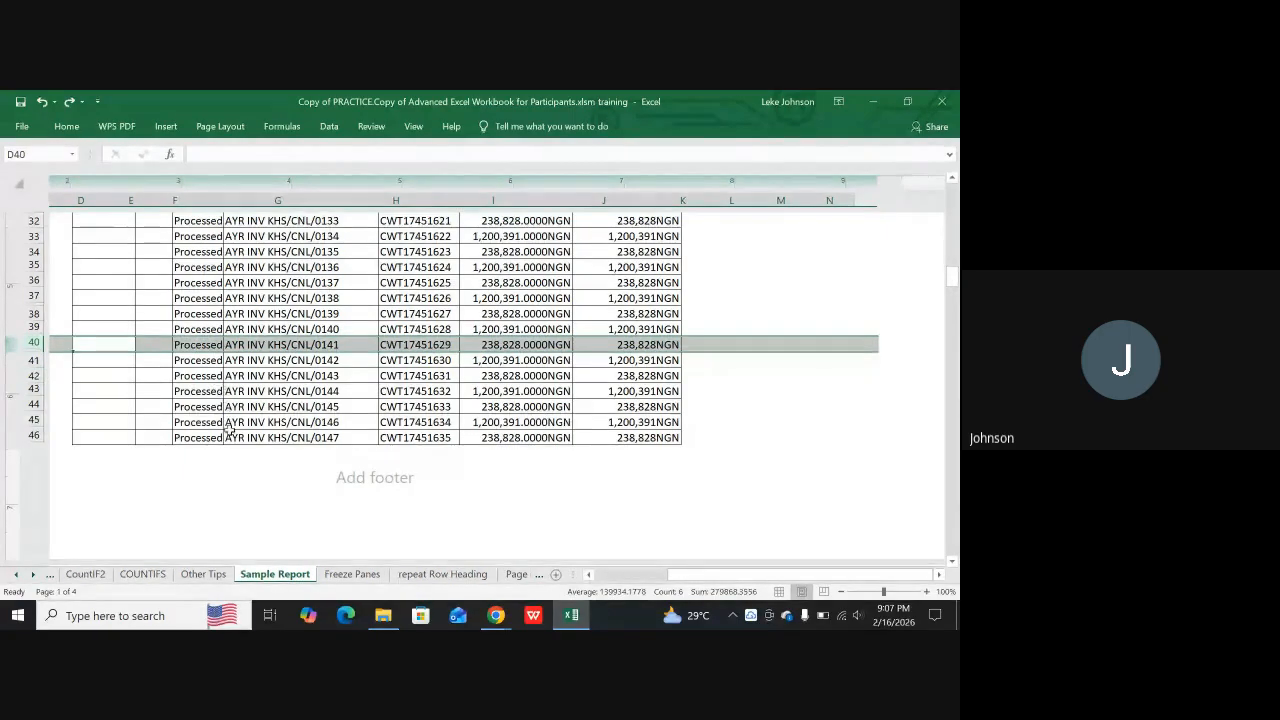
scroll(224, 438, down, 7)
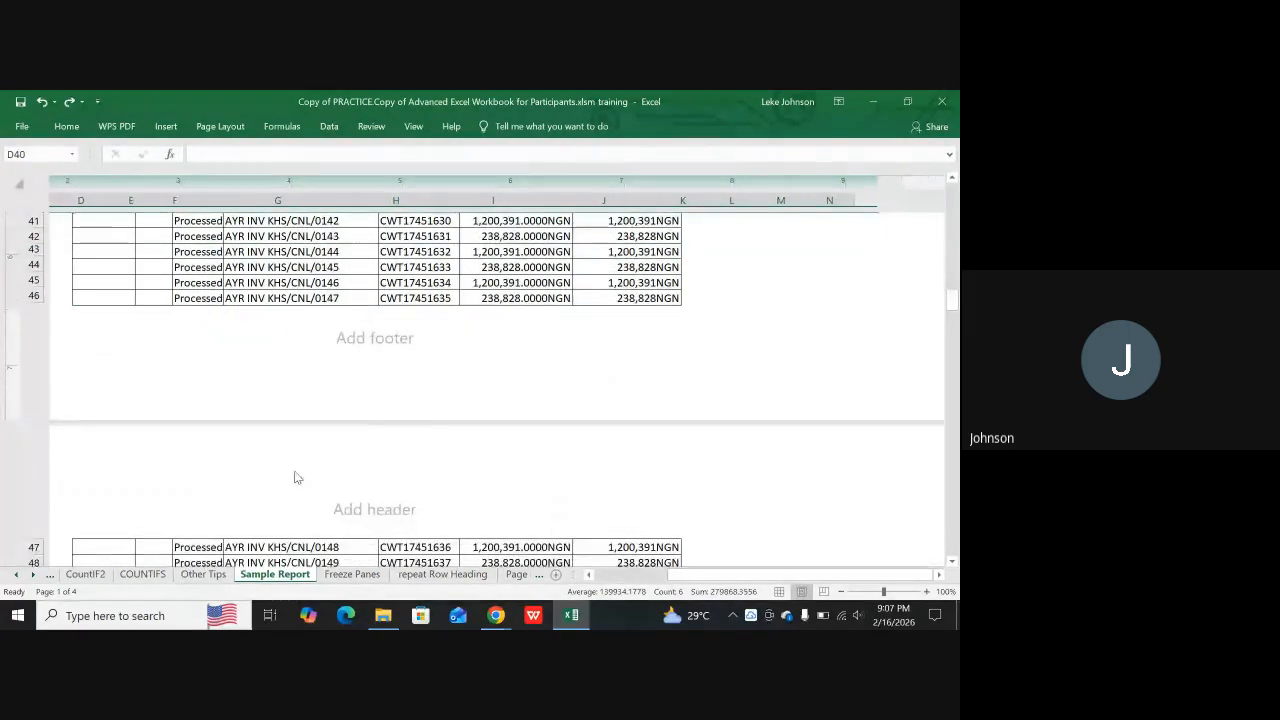
scroll(280, 498, up, 6)
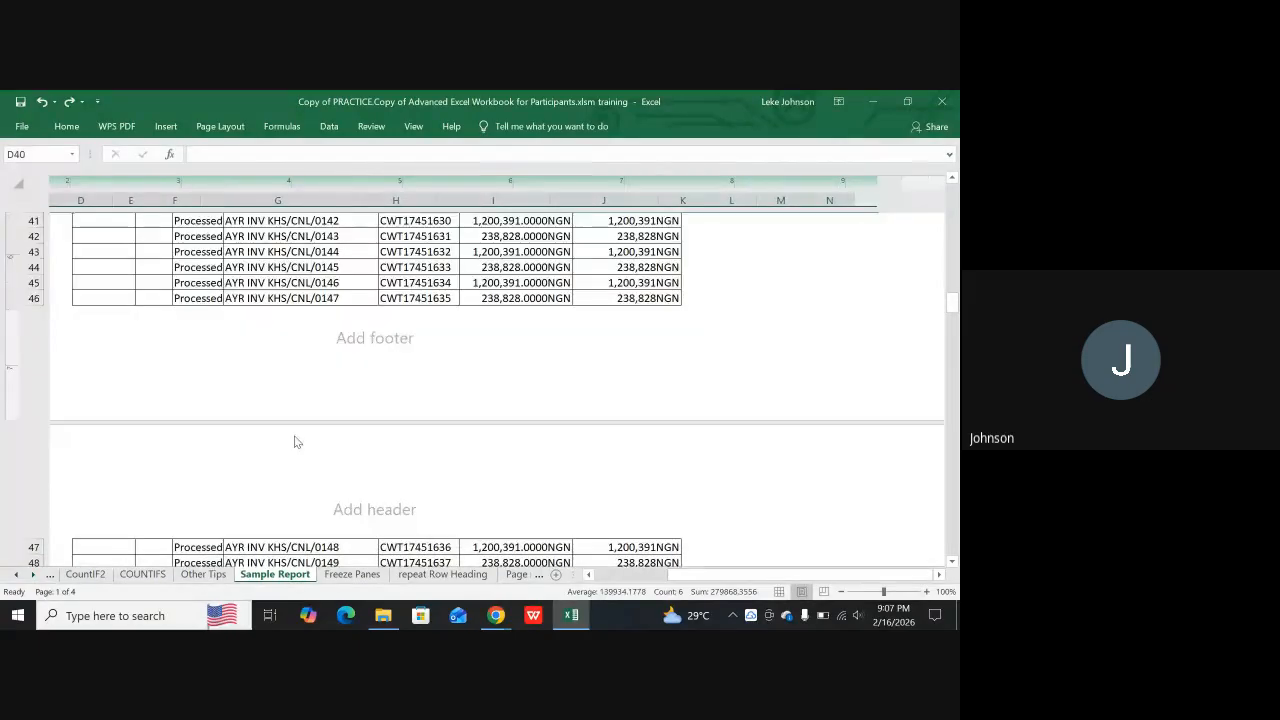
scroll(265, 384, down, 7)
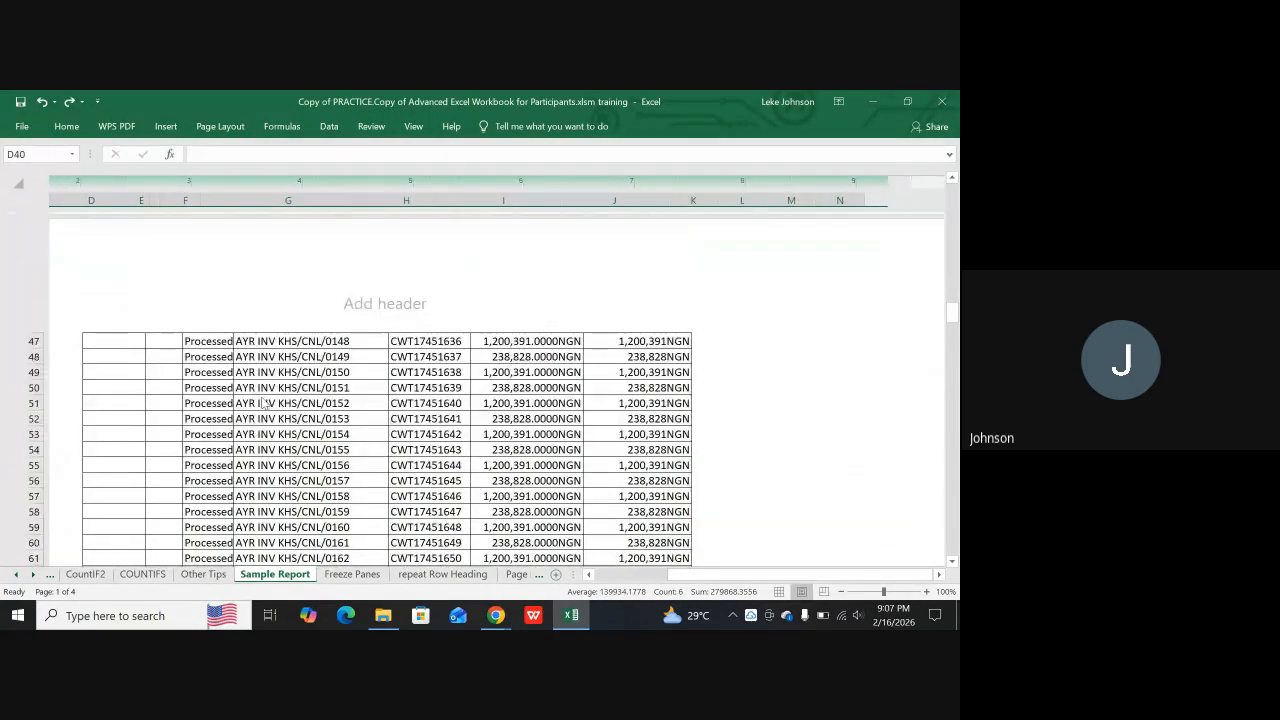
scroll(200, 387, up, 5)
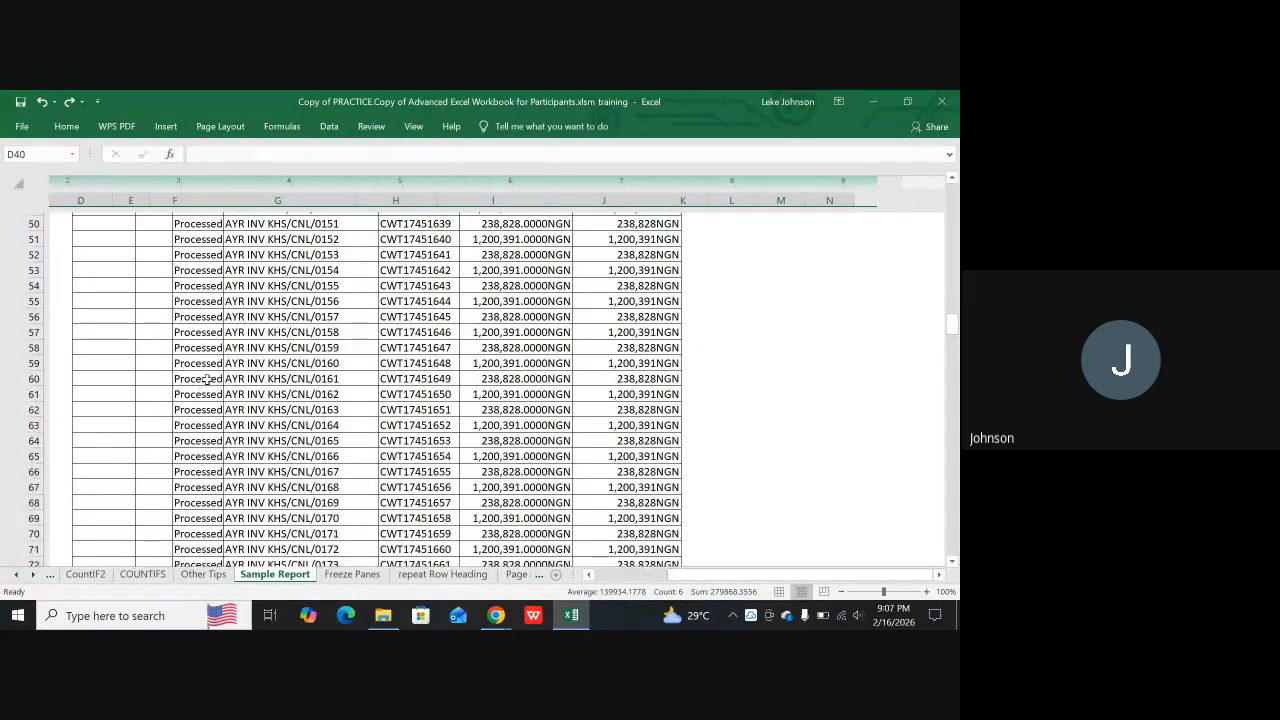
scroll(228, 377, up, 1)
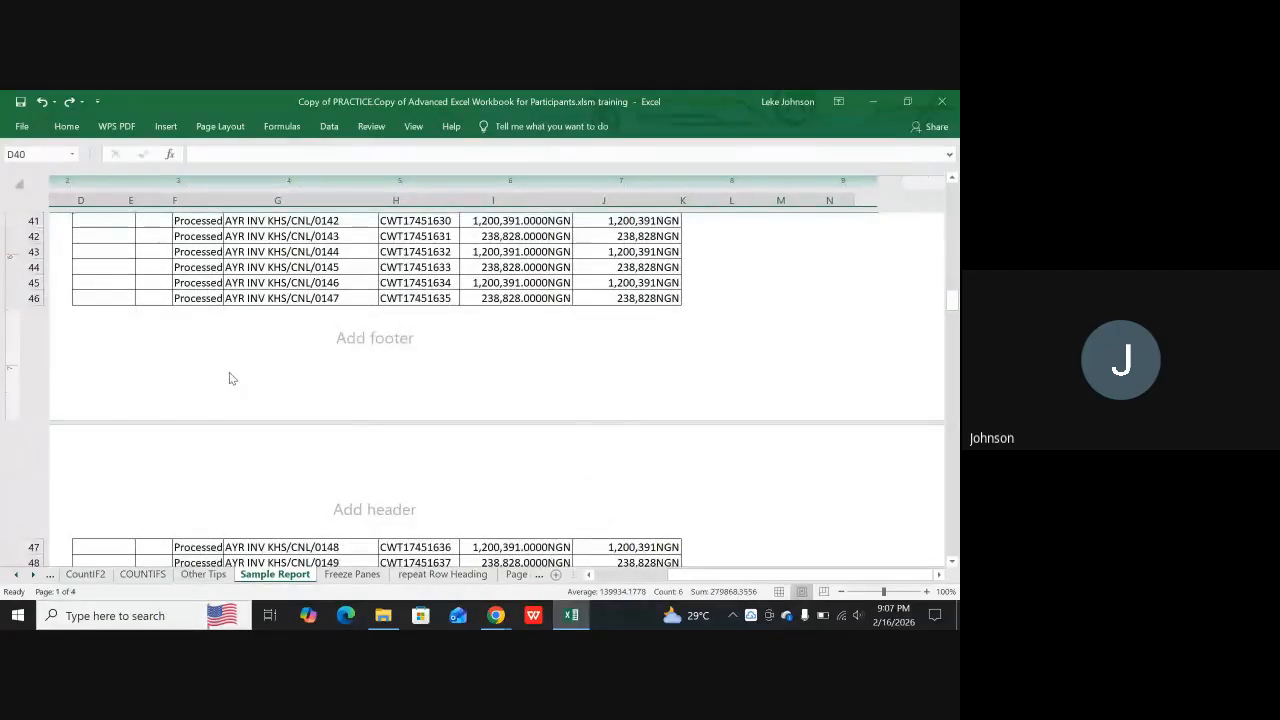
Insert a page break at row 31, with cells D31 to J31 selected
scroll(229, 378, up, 2)
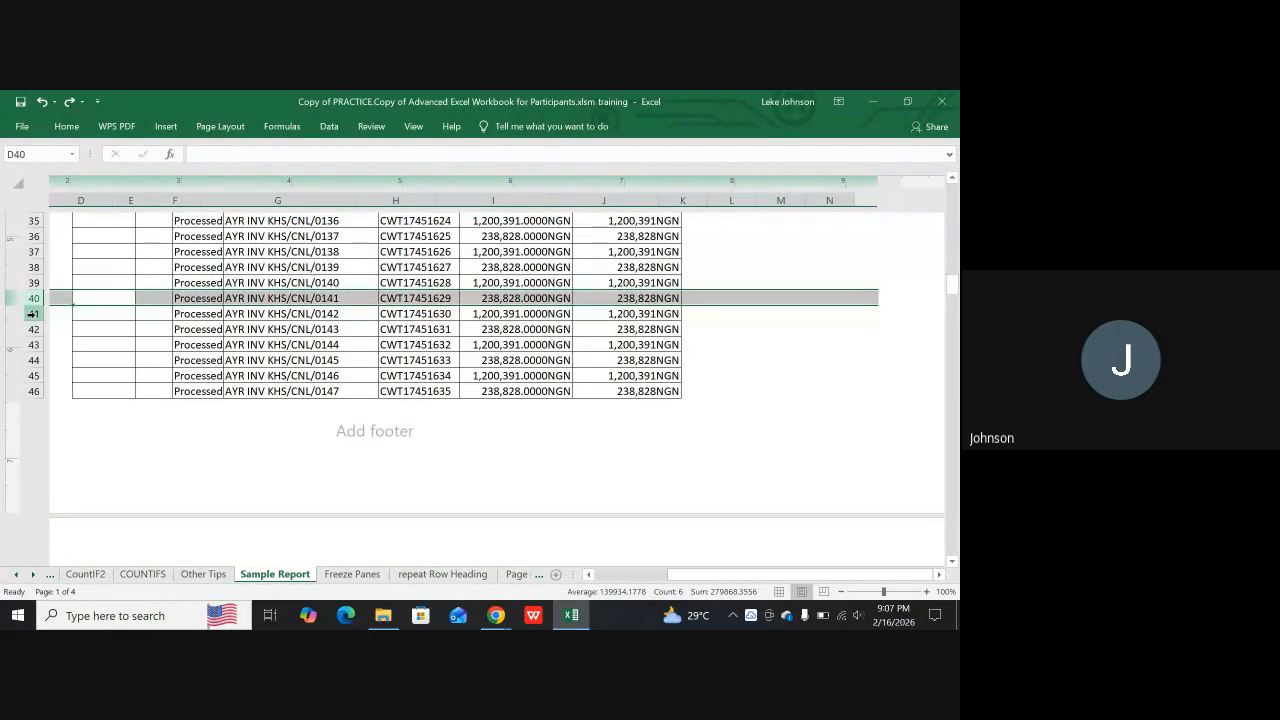
scroll(80, 298, up, 2)
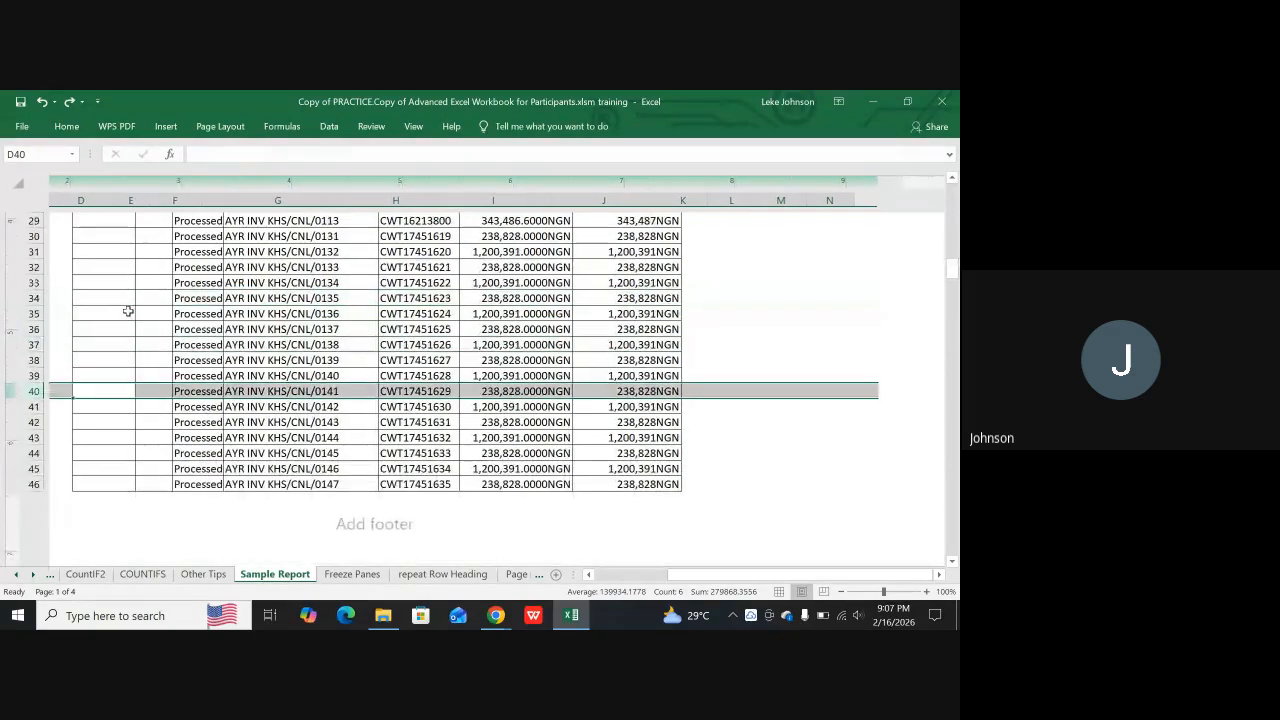
scroll(110, 305, up, 2)
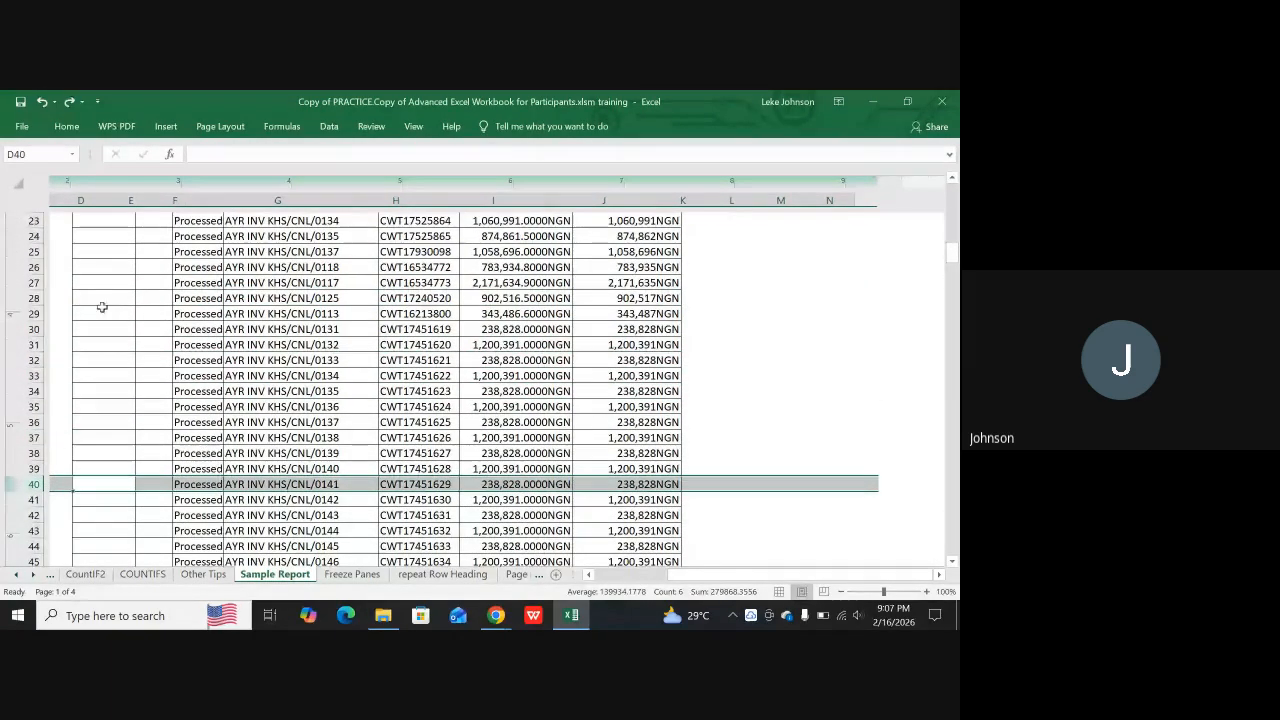
click(33, 329)
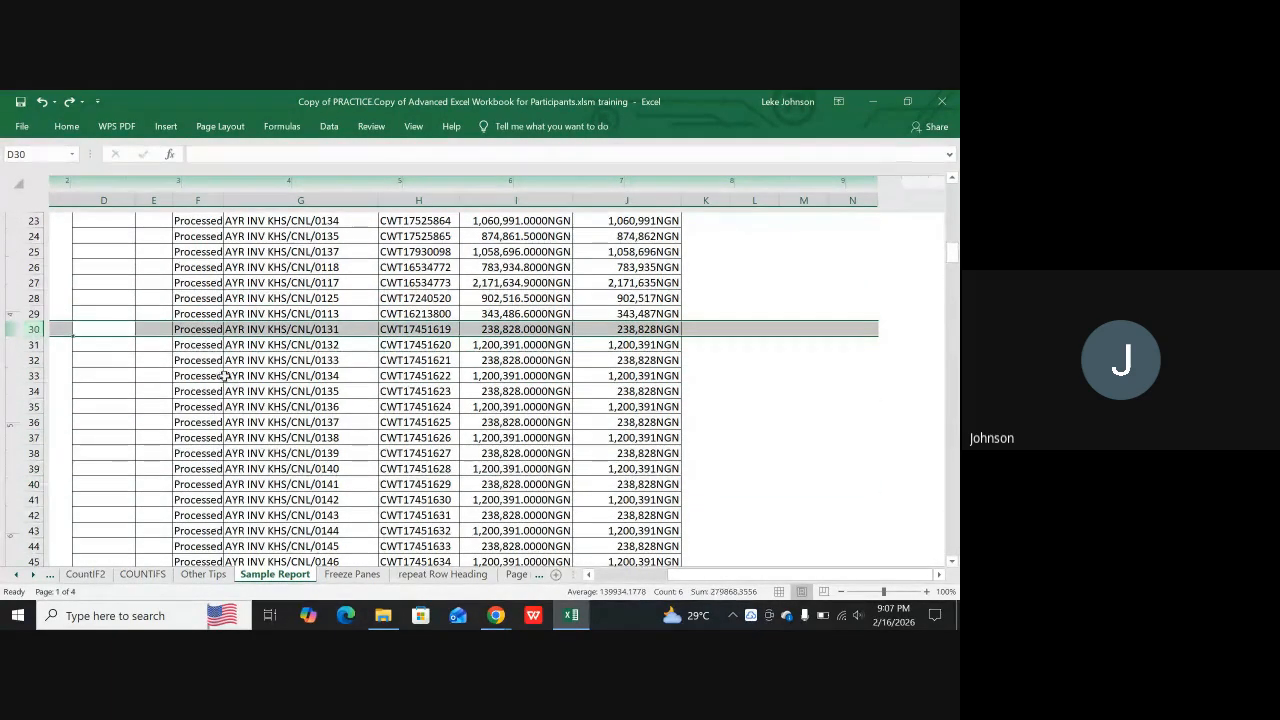
scroll(250, 322, up, 3)
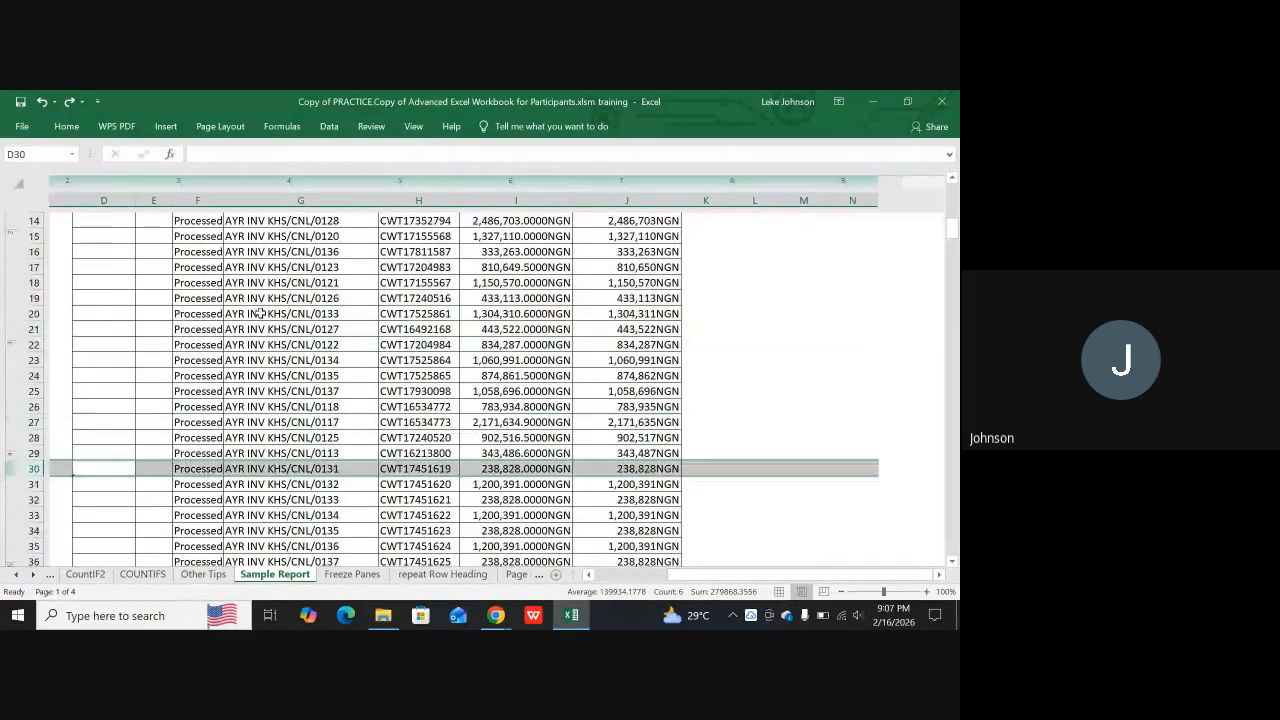
scroll(134, 391, down, 2)
scroll(114, 386, down, 1)
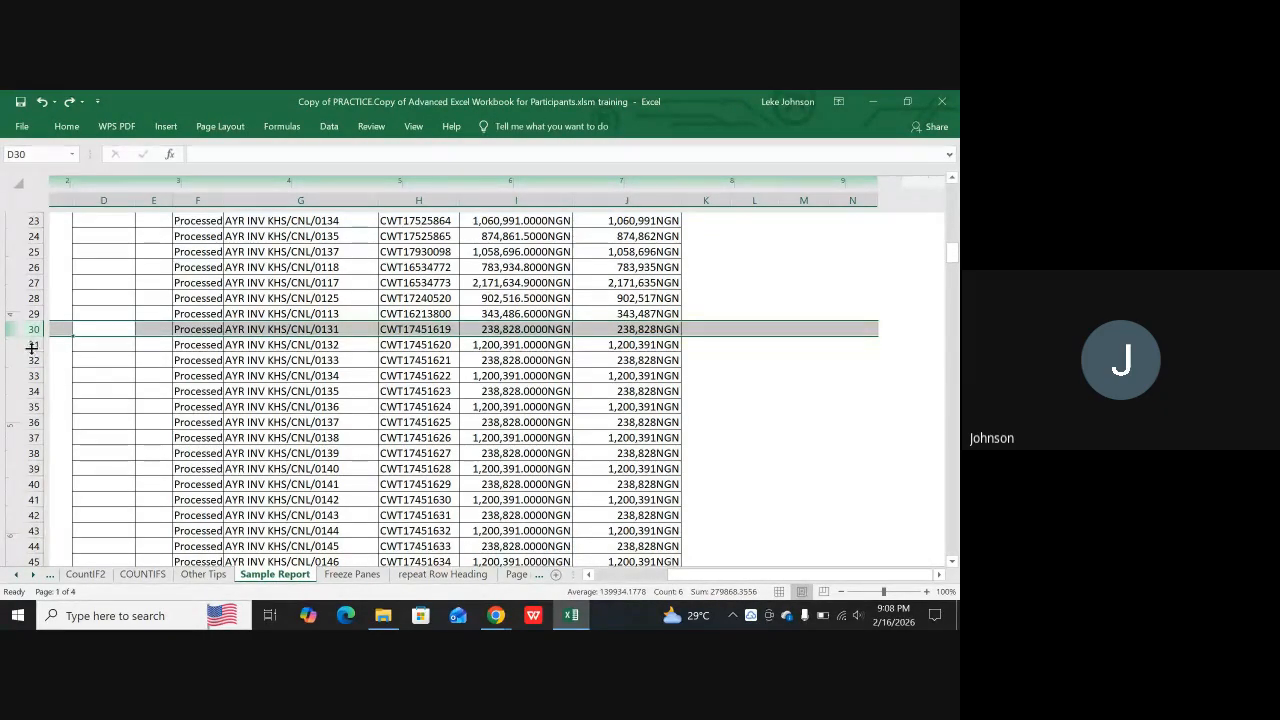
click(82, 345)
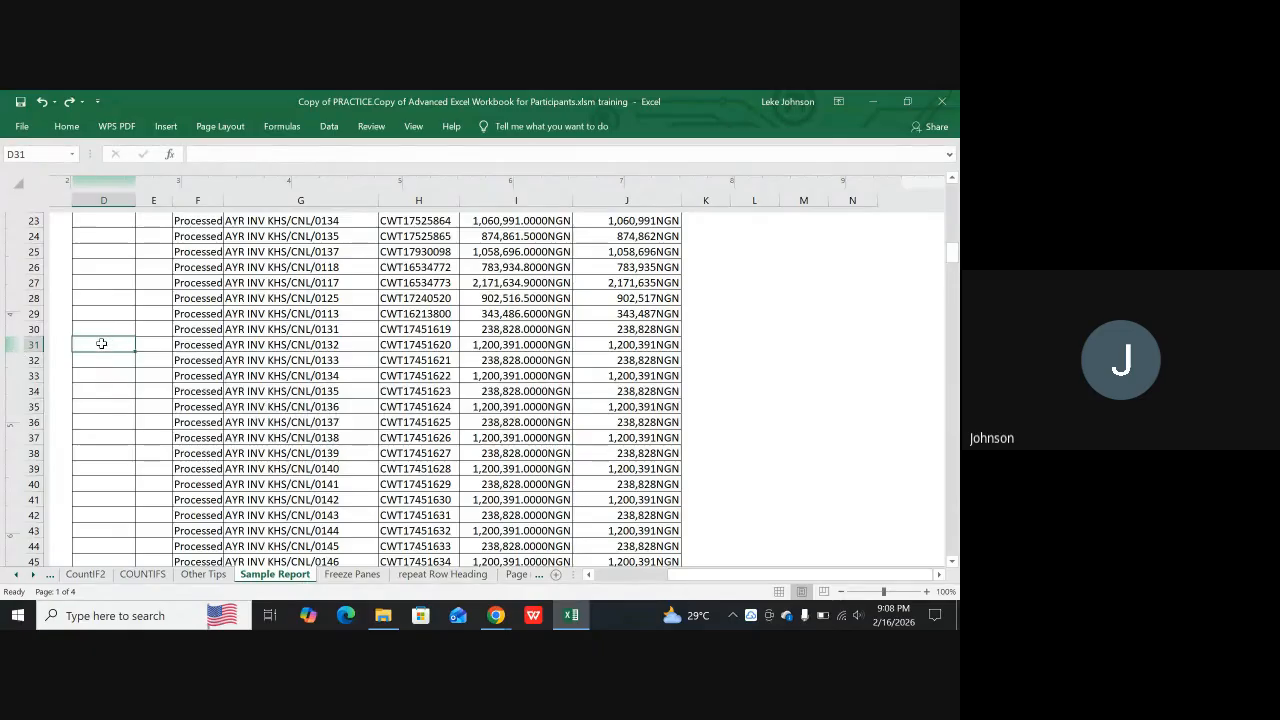
drag(103, 342, 666, 348)
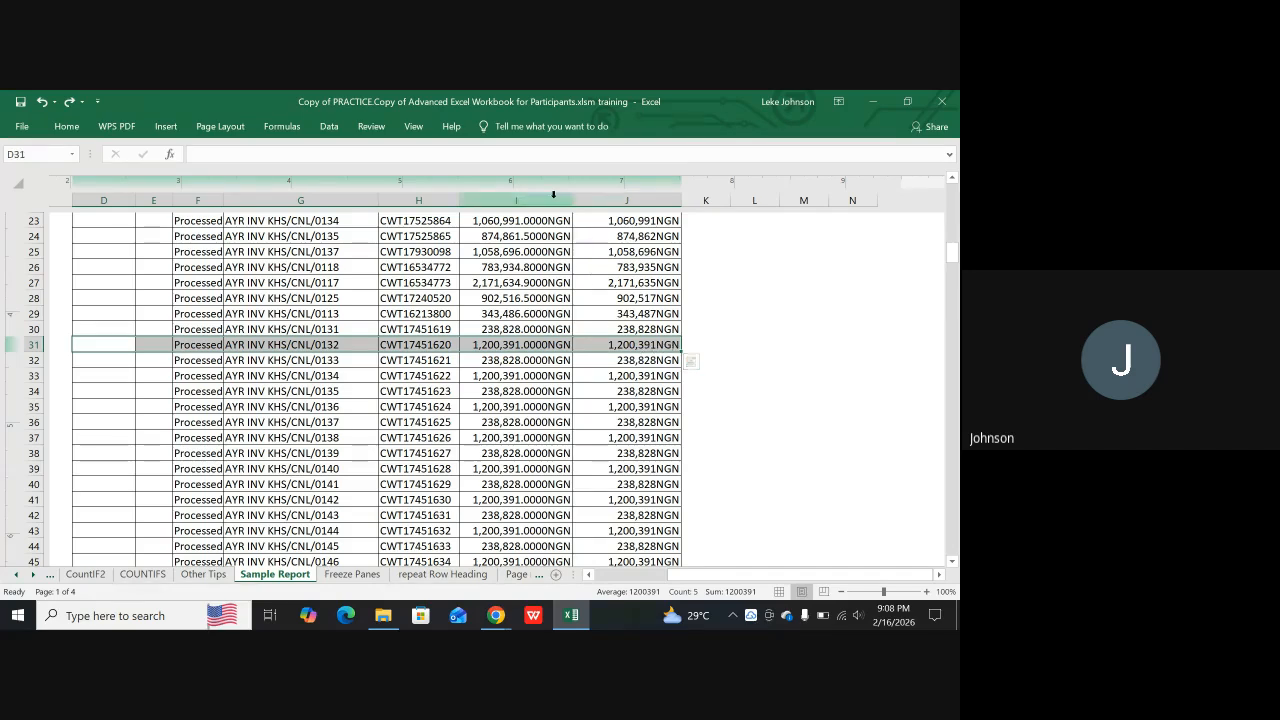
click(222, 127)
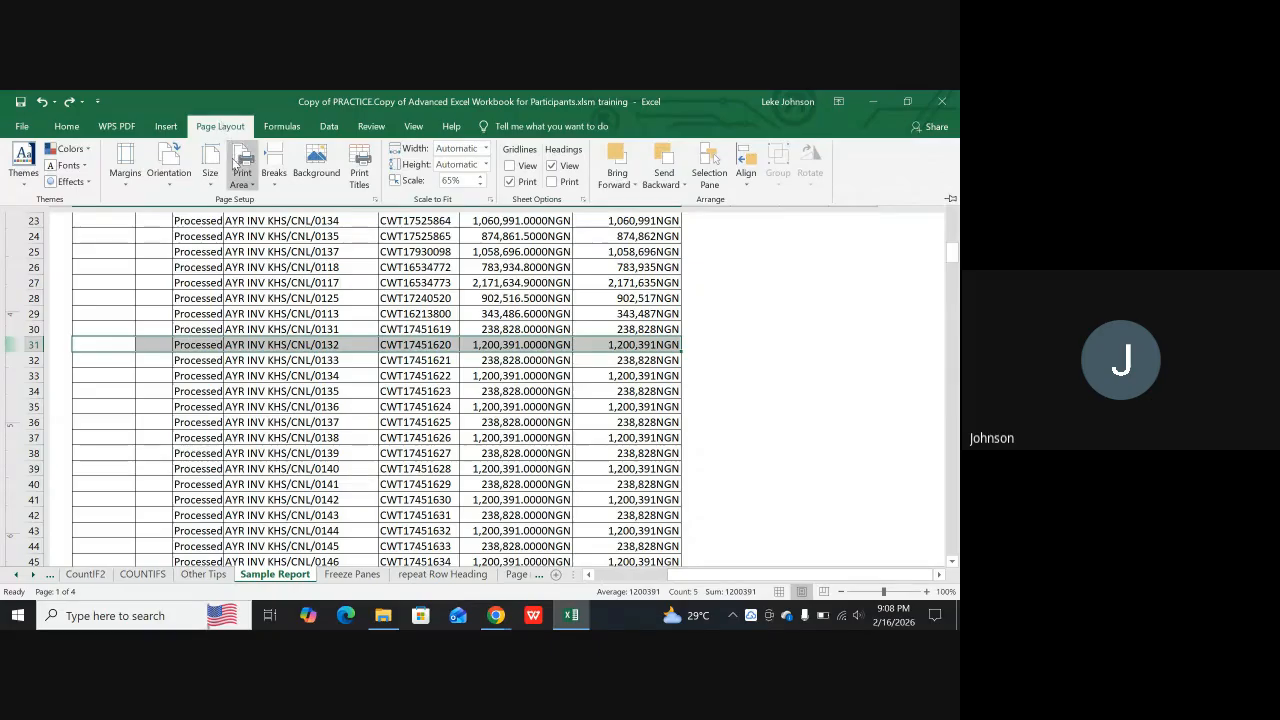
click(281, 170)
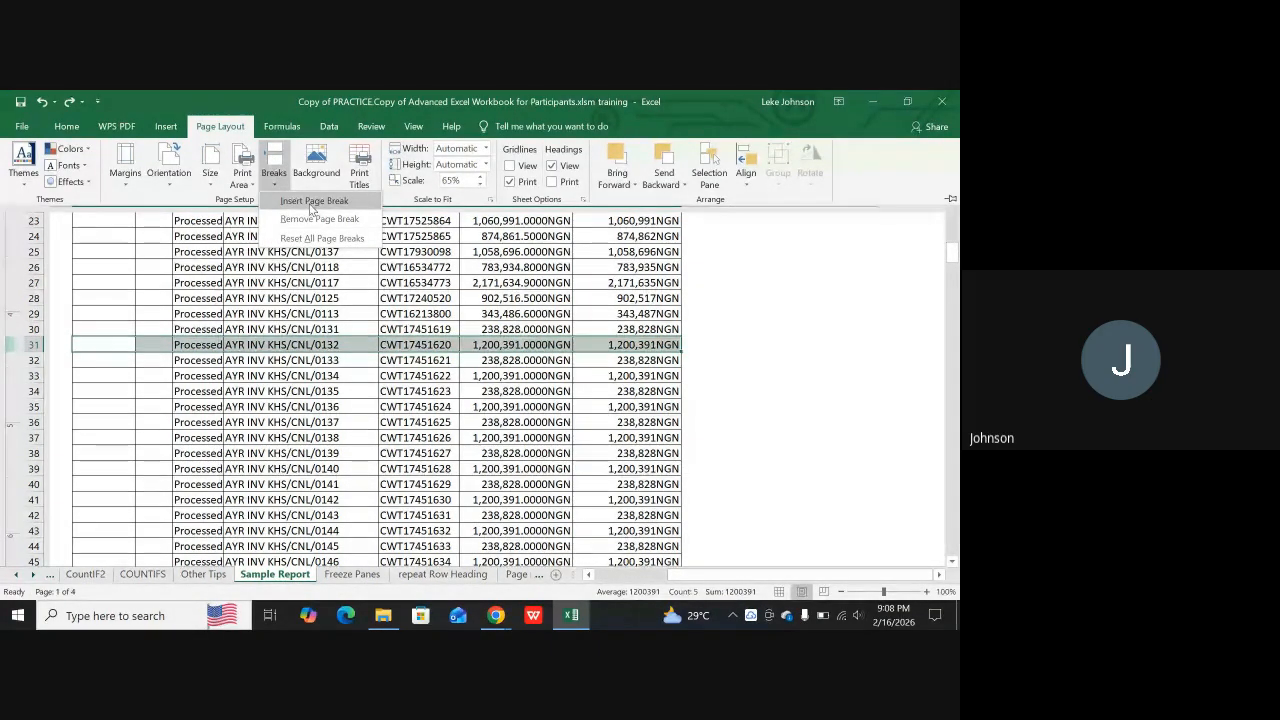
click(309, 201)
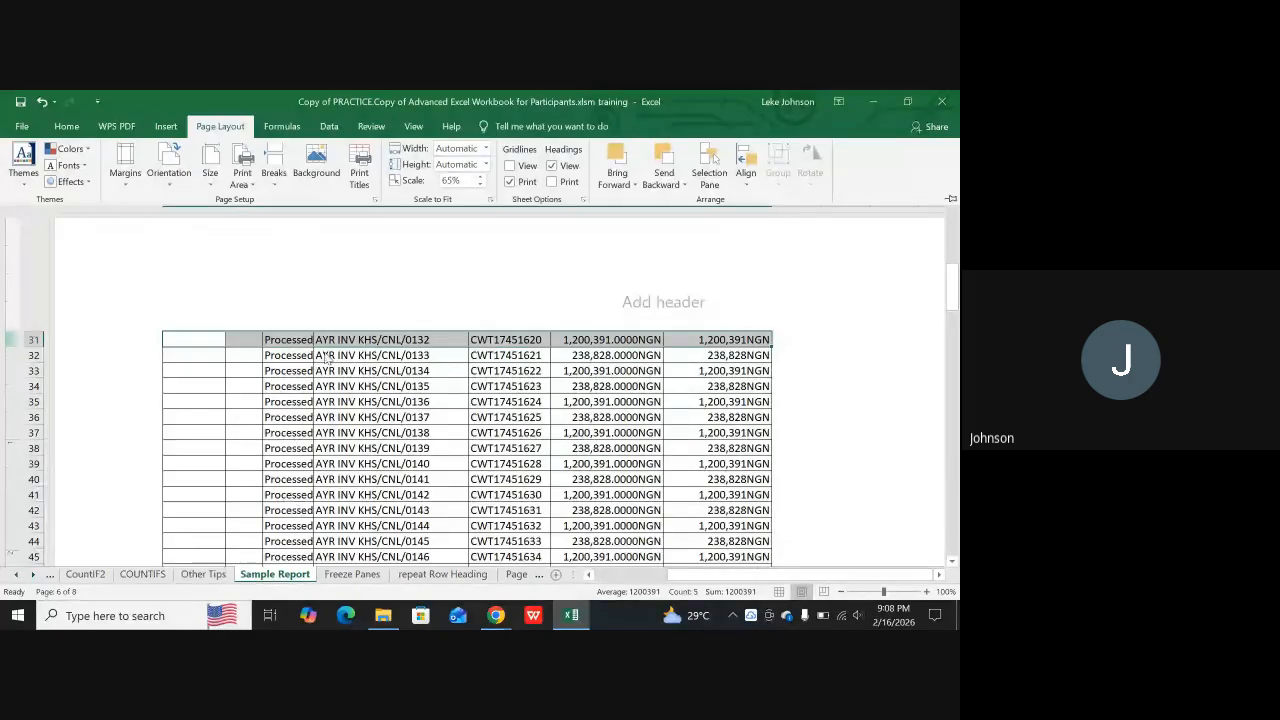
Examine where the page ends after row 30 and how the next page continues from row 31
scroll(352, 470, up, 5)
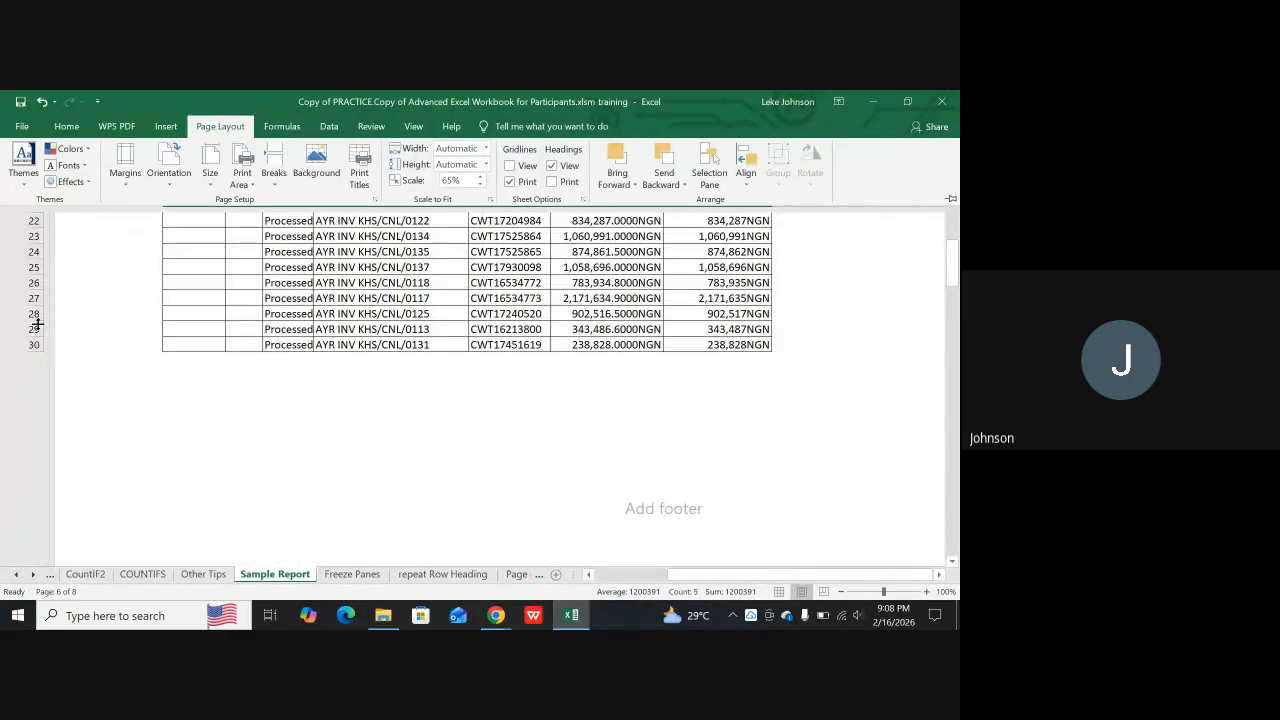
scroll(300, 334, up, 5)
scroll(380, 305, up, 3)
scroll(395, 340, down, 10)
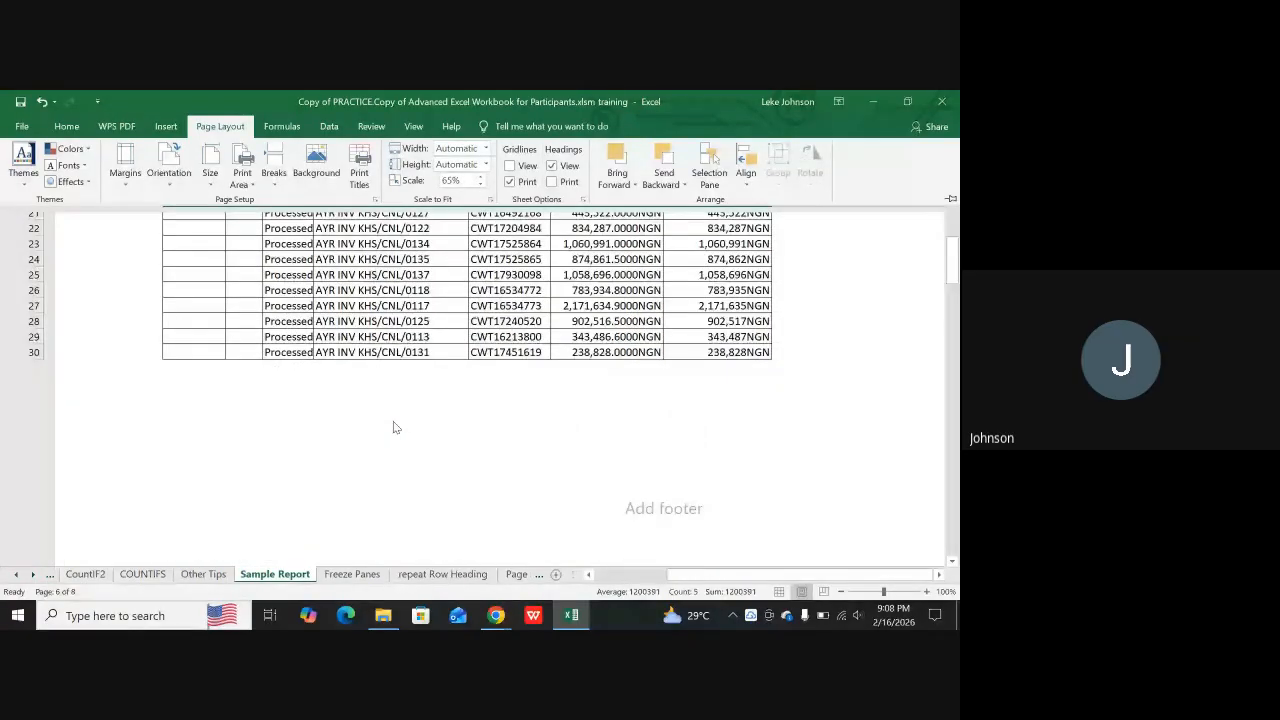
scroll(393, 428, down, 4)
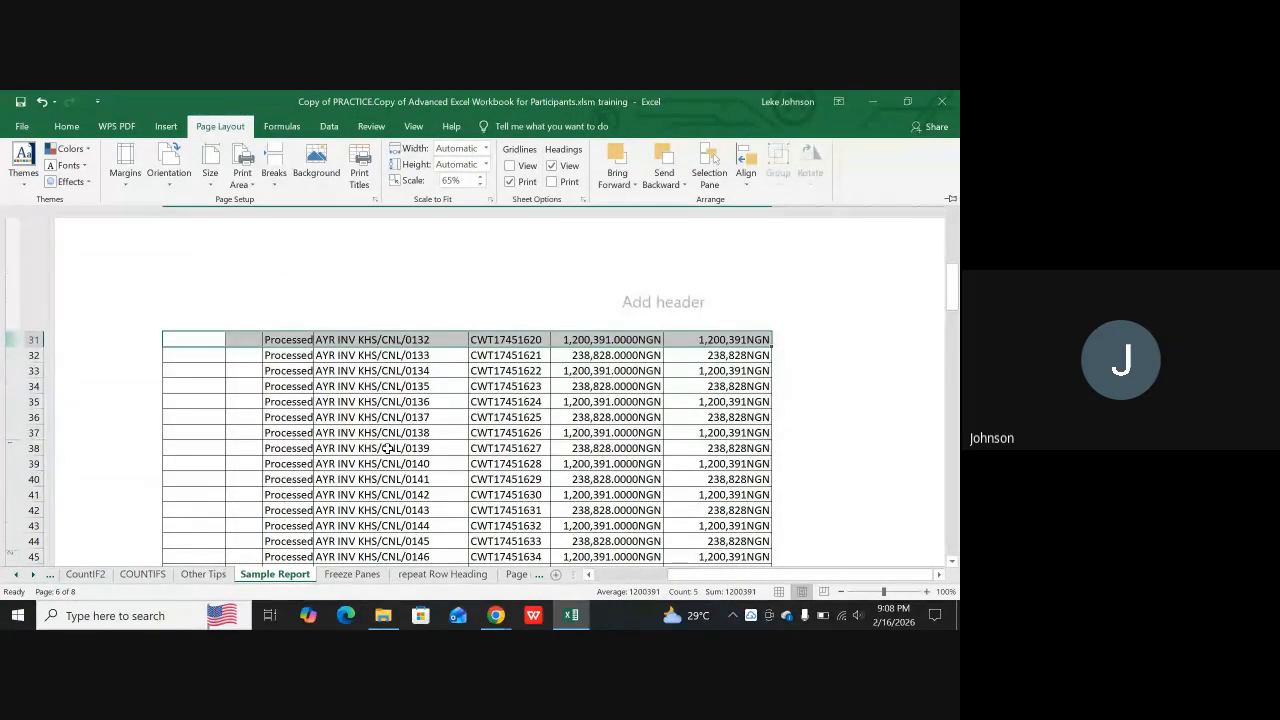
scroll(560, 330, up, 2)
scroll(574, 417, down, 2)
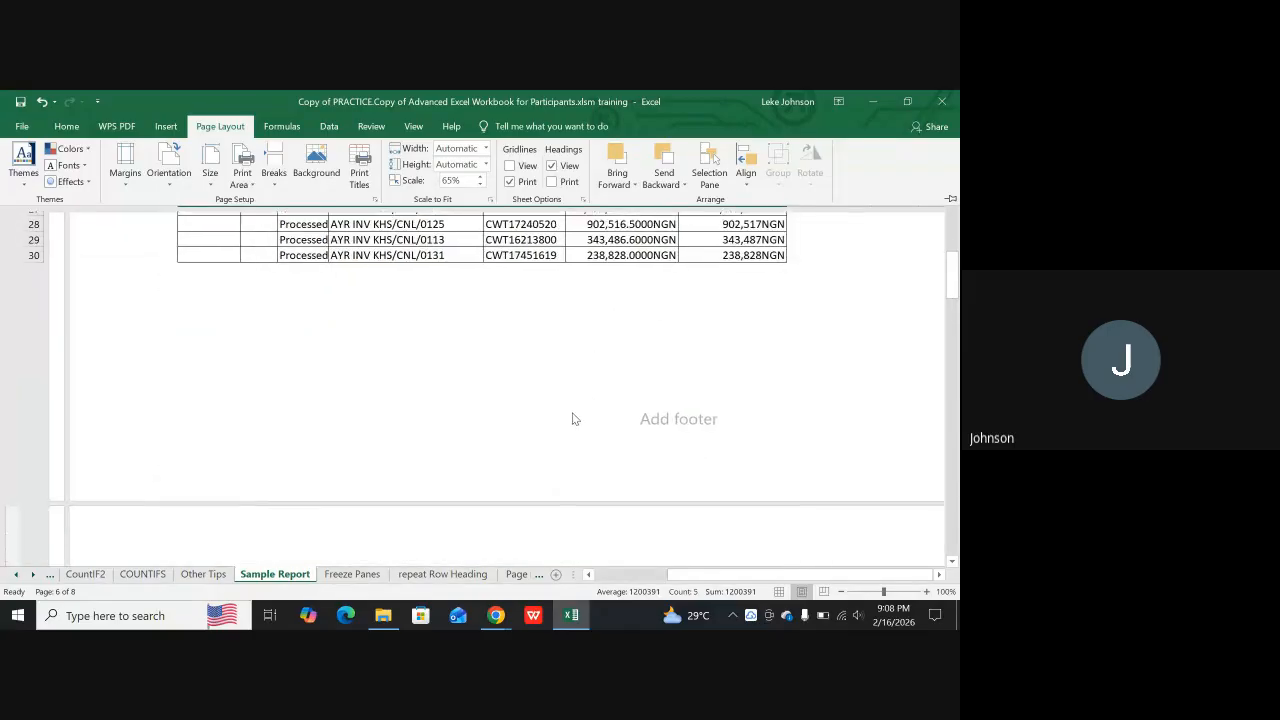
scroll(543, 383, up, 2)
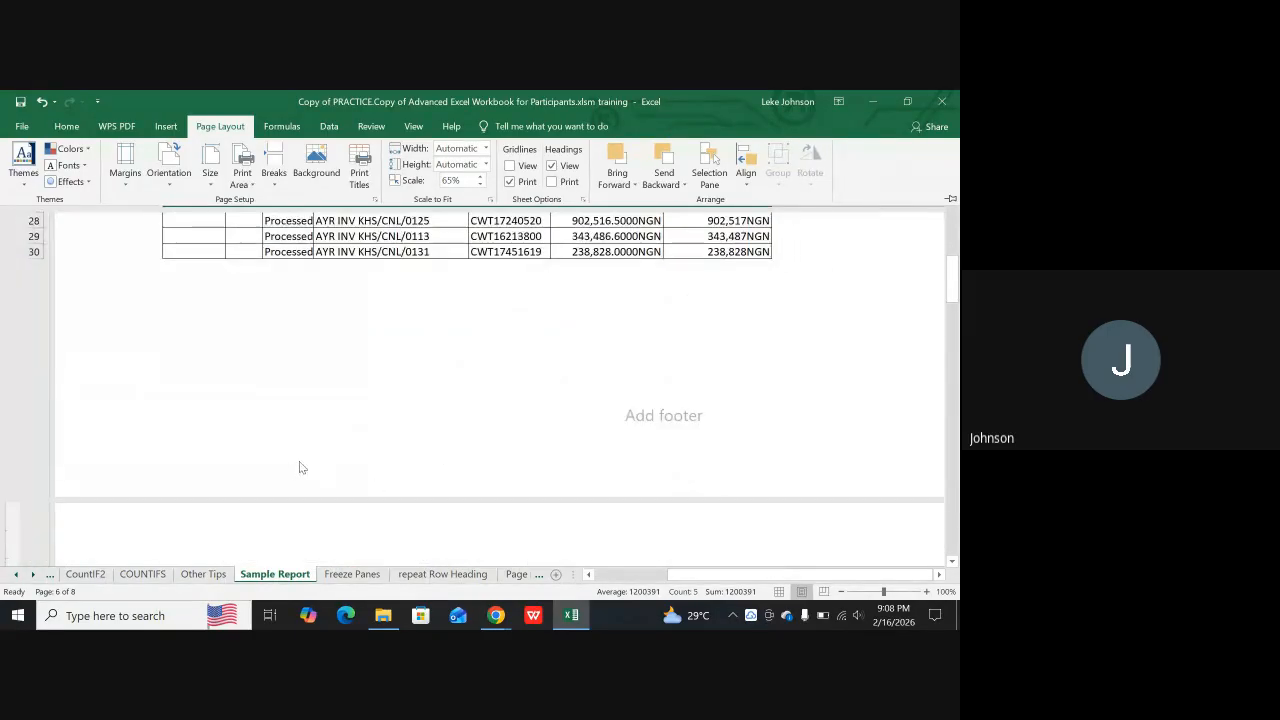
scroll(420, 480, up, 4)
scroll(443, 509, down, 6)
scroll(271, 346, up, 5)
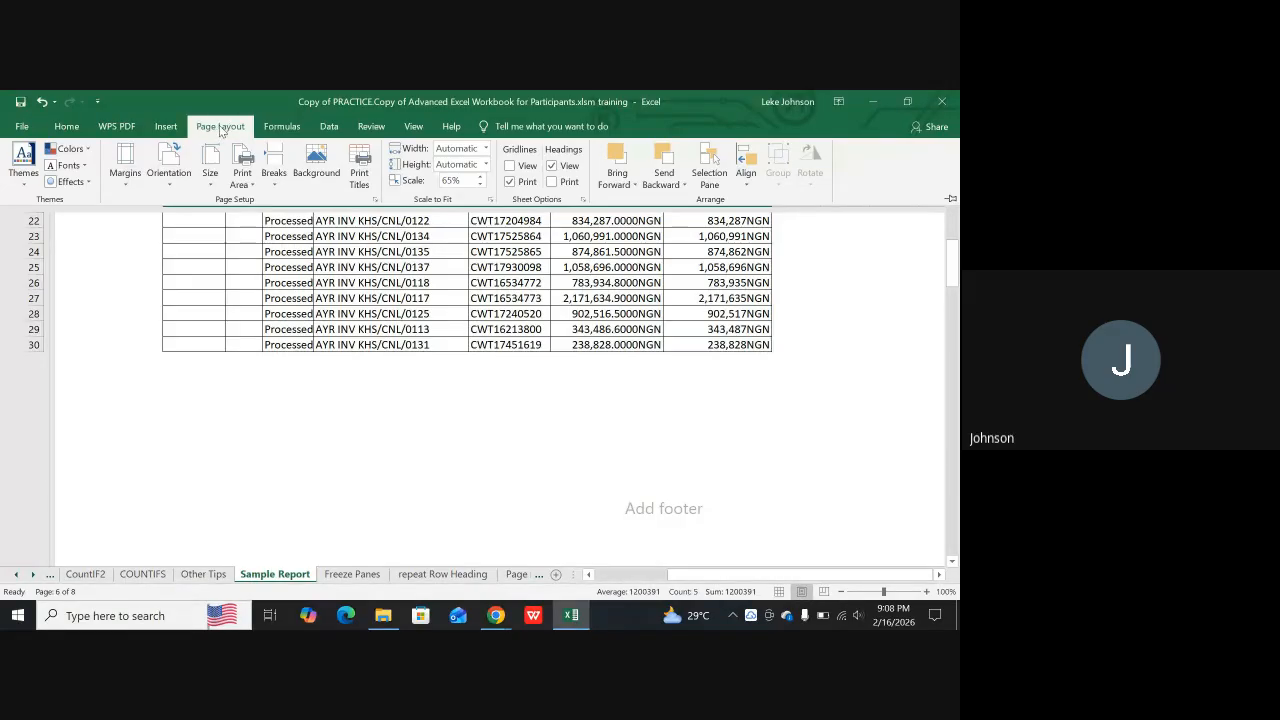
Turn off gridline printing for the sheet and check the page ending at row 30
click(511, 182)
scroll(566, 420, down, 4)
scroll(576, 418, up, 3)
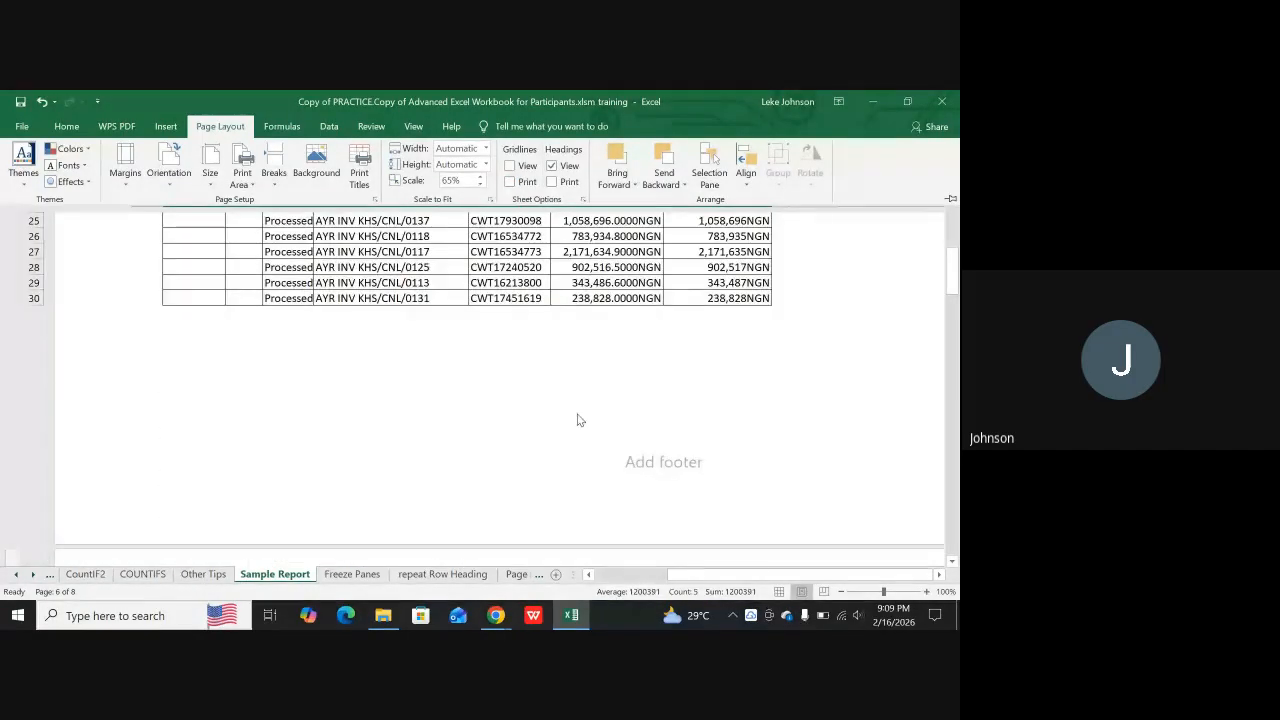
scroll(577, 420, down, 1)
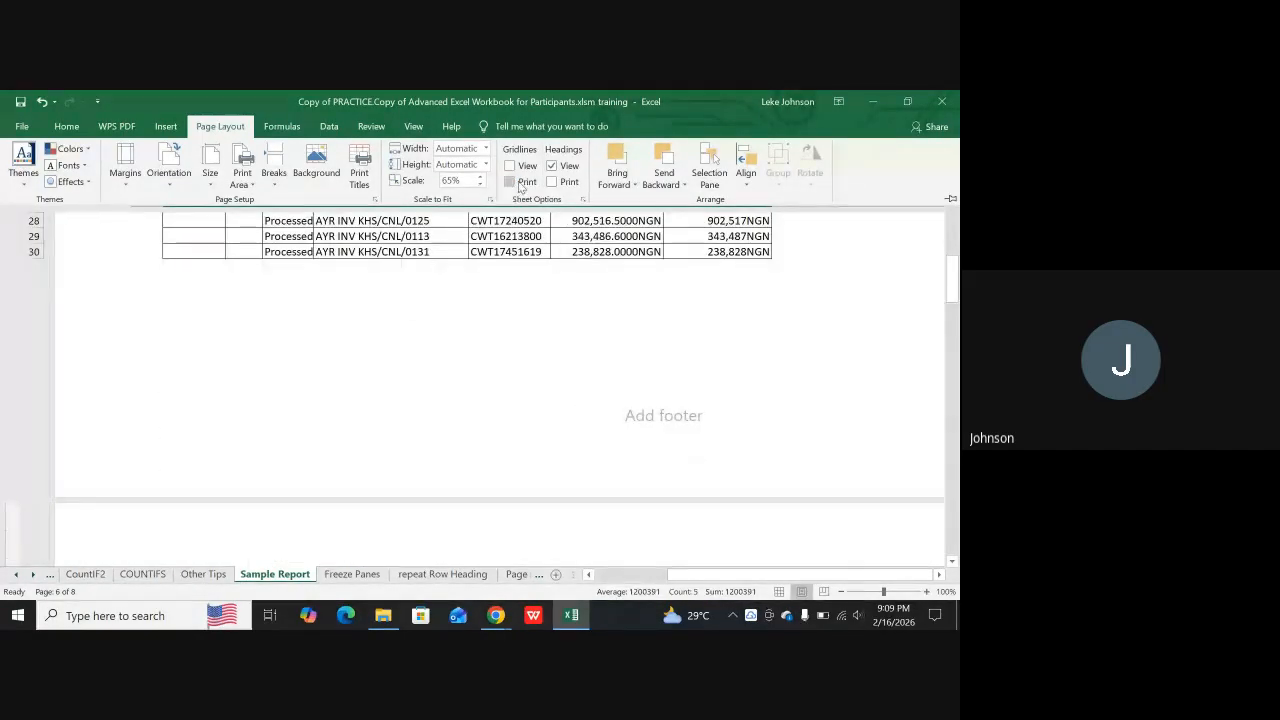
Hide the row and column headings on the sheet and check the pages without them
click(553, 166)
scroll(556, 370, down, 5)
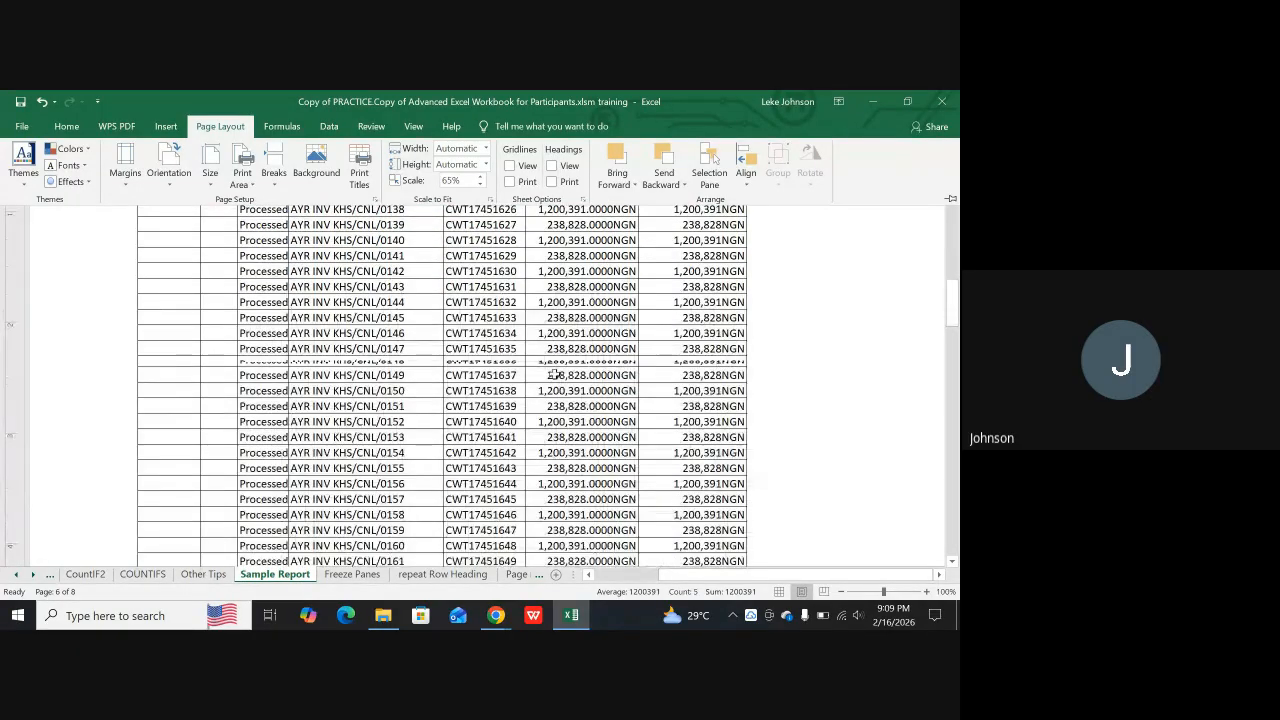
scroll(556, 370, down, 10)
scroll(556, 371, up, 3)
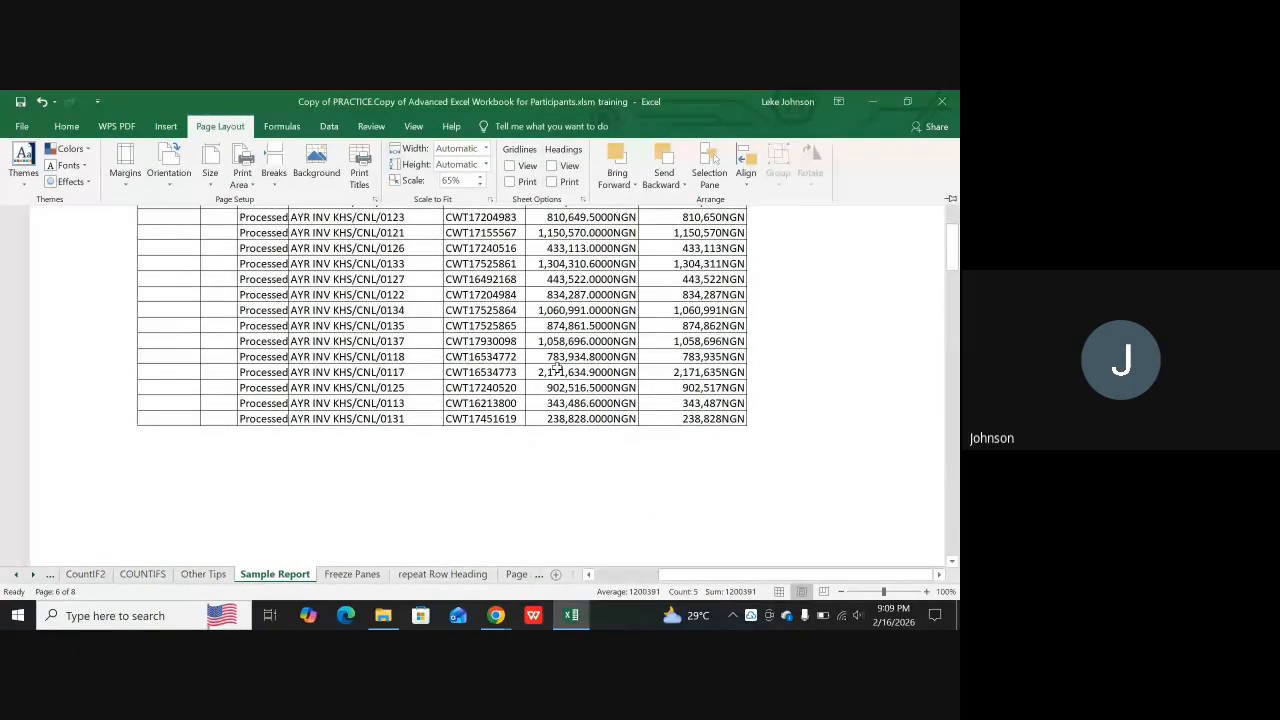
scroll(618, 353, up, 10)
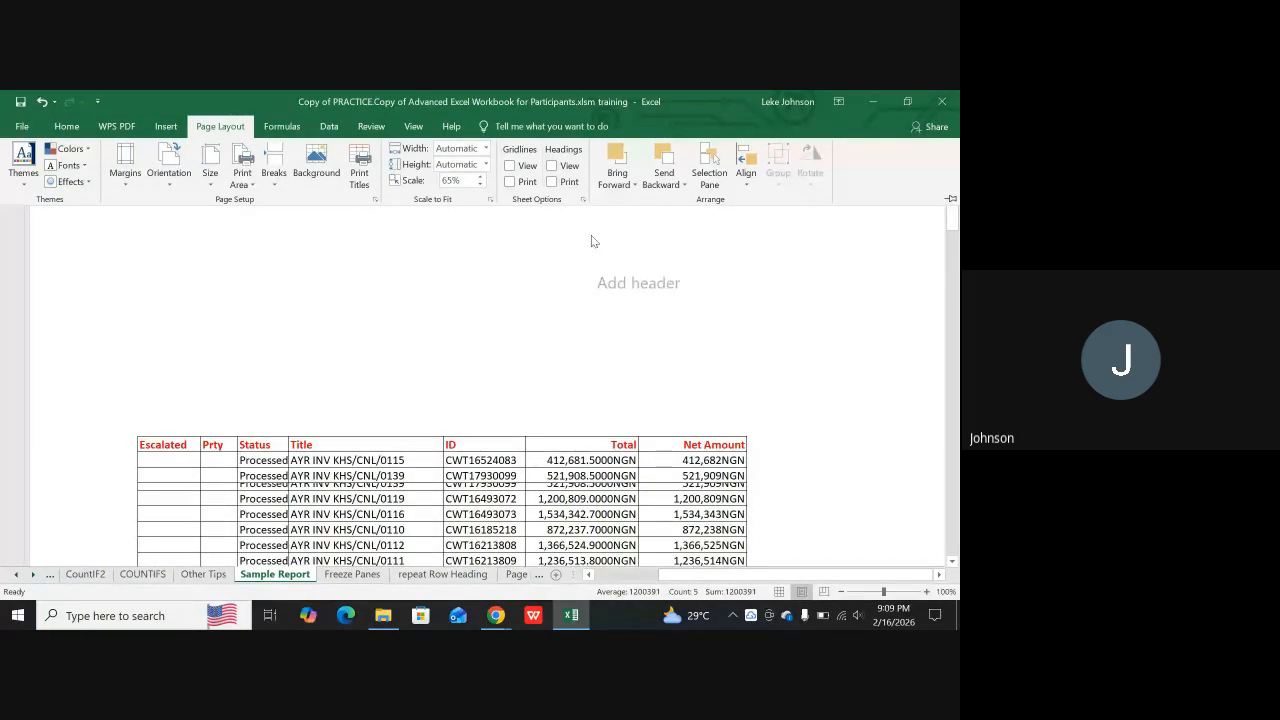
scroll(585, 260, down, 10)
scroll(570, 326, down, 11)
scroll(570, 327, up, 10)
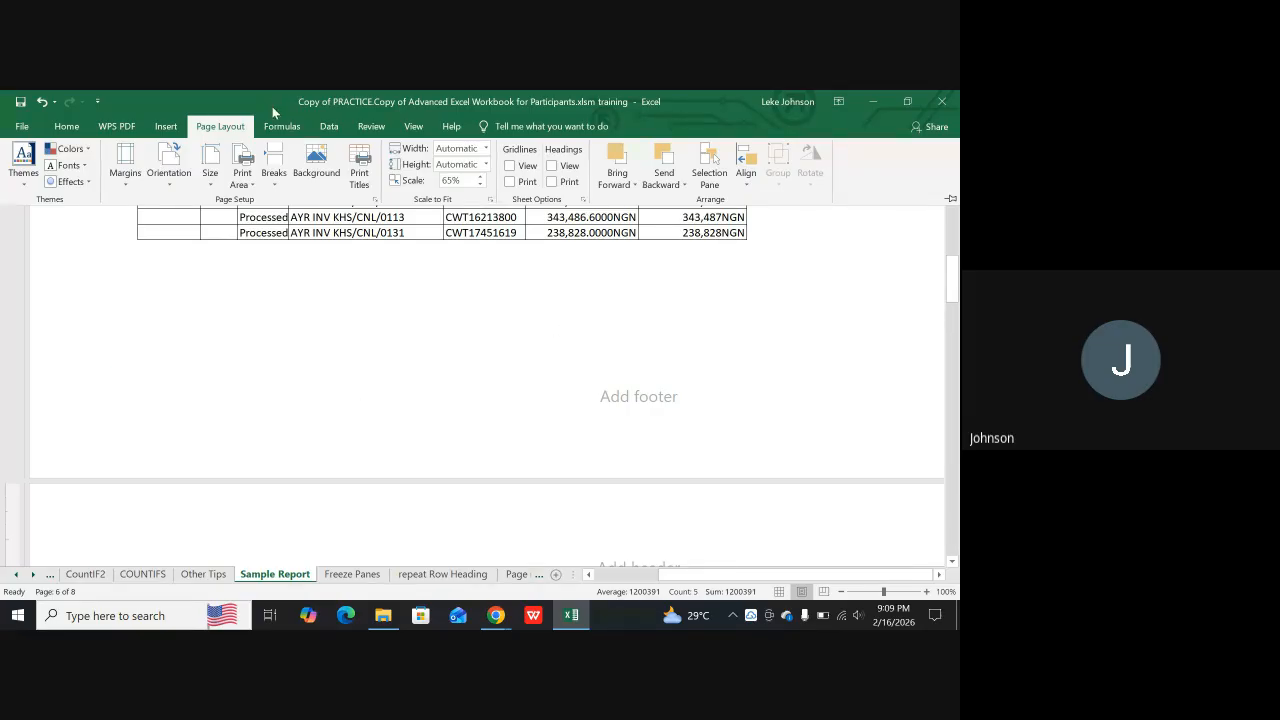
Turn on both the display and the printing of gridlines for the Sample Report sheet
click(537, 205)
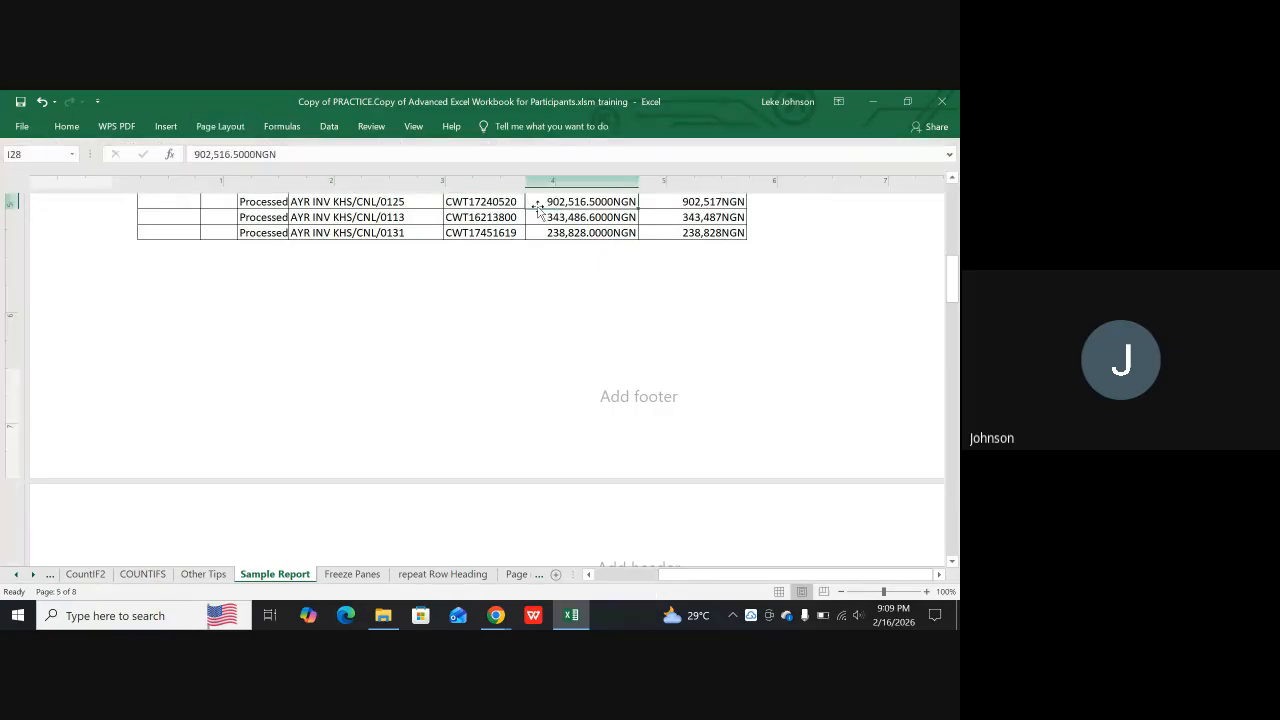
click(214, 124)
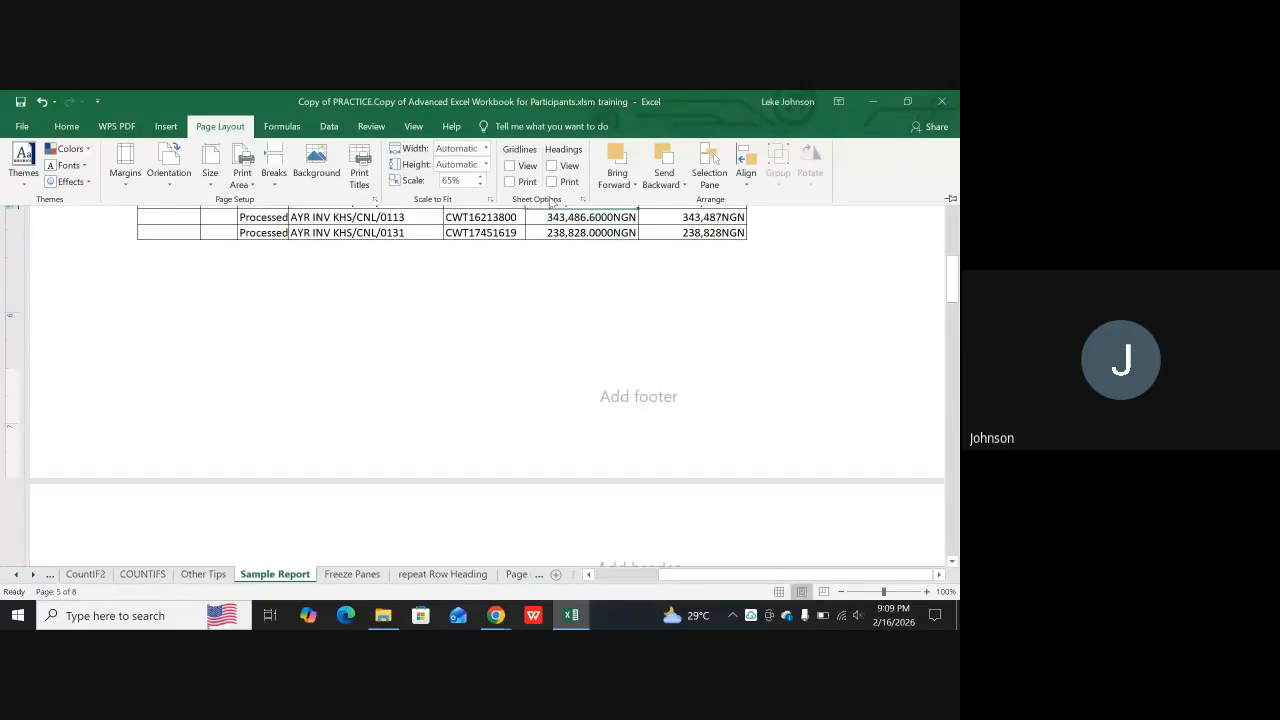
click(516, 168)
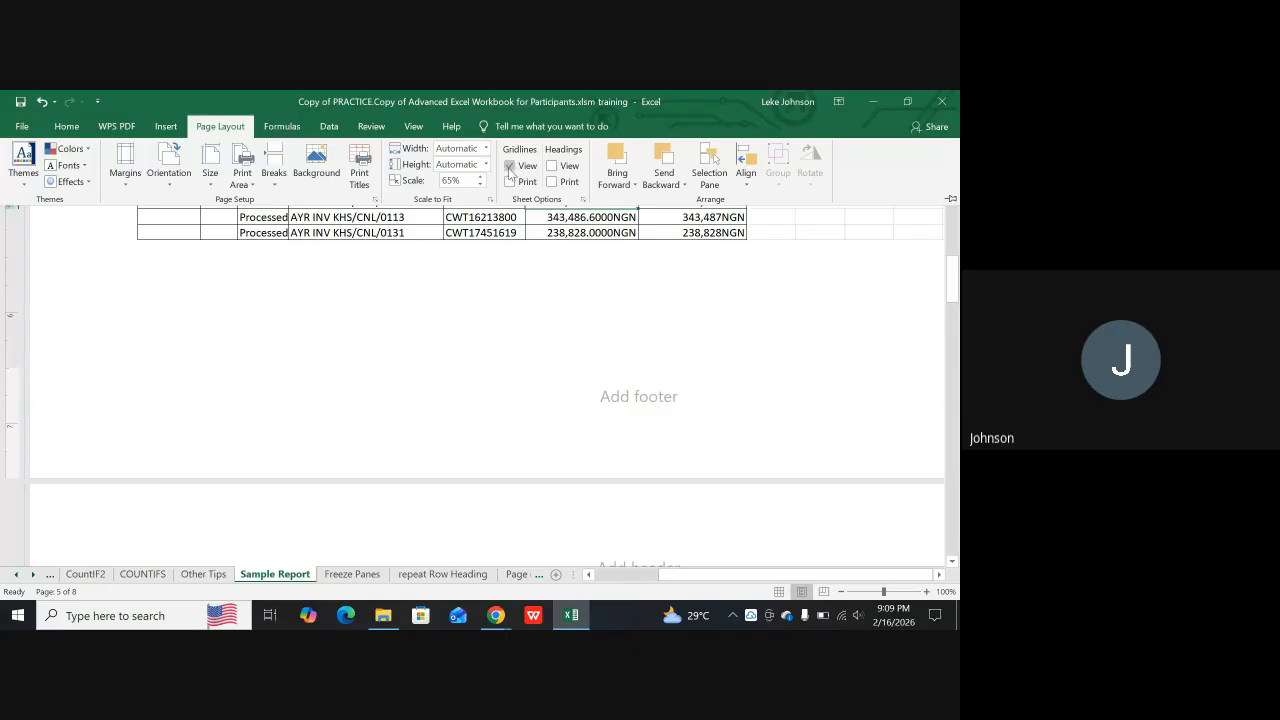
click(509, 166)
click(509, 166)
click(511, 180)
click(533, 324)
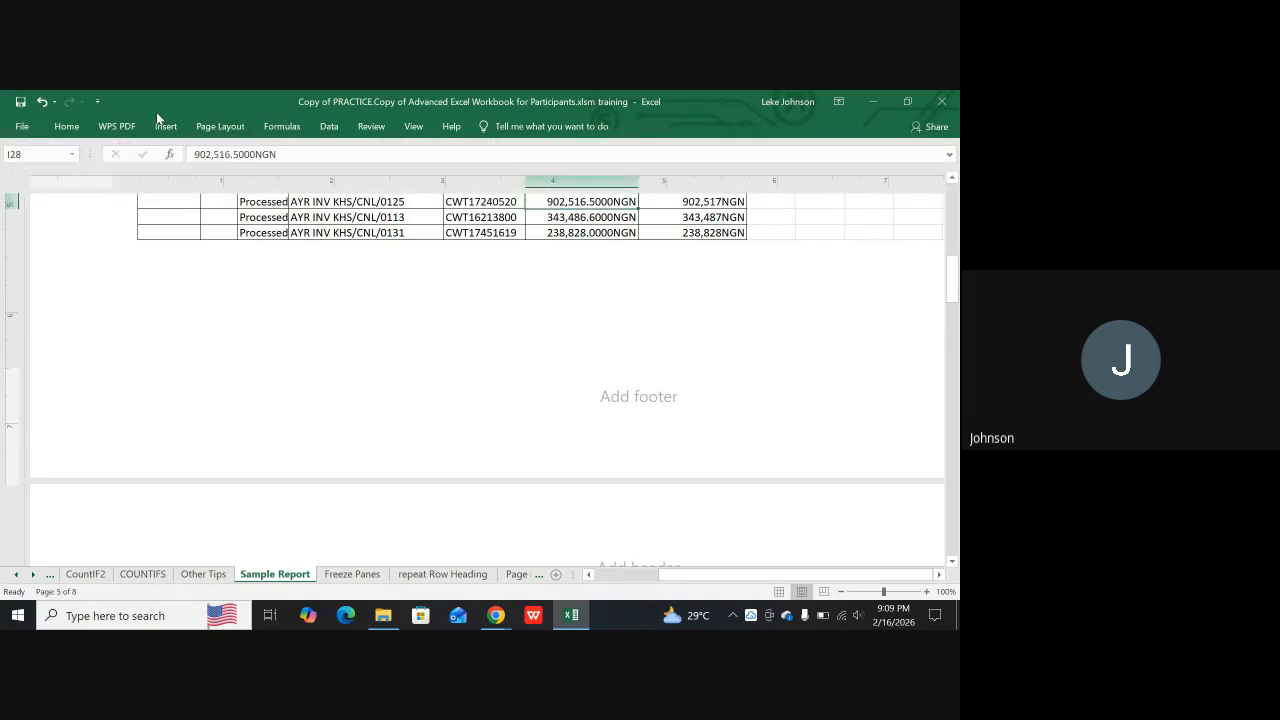
click(216, 128)
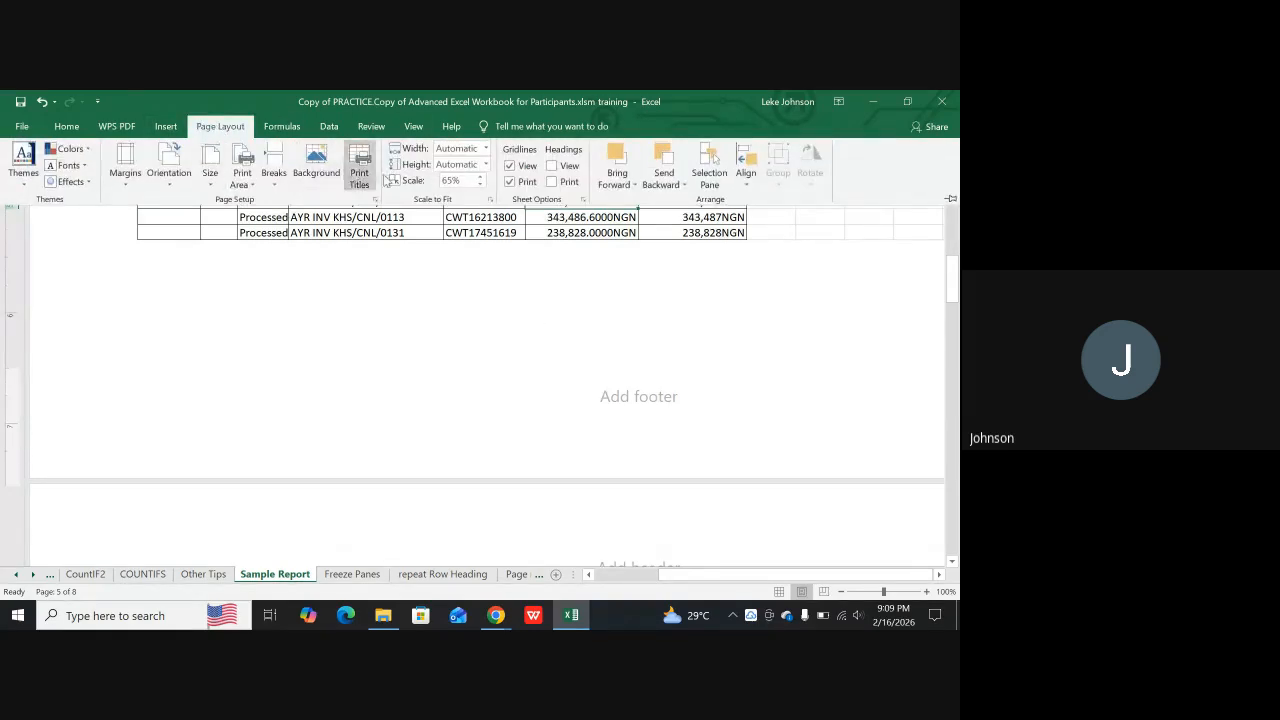
click(509, 165)
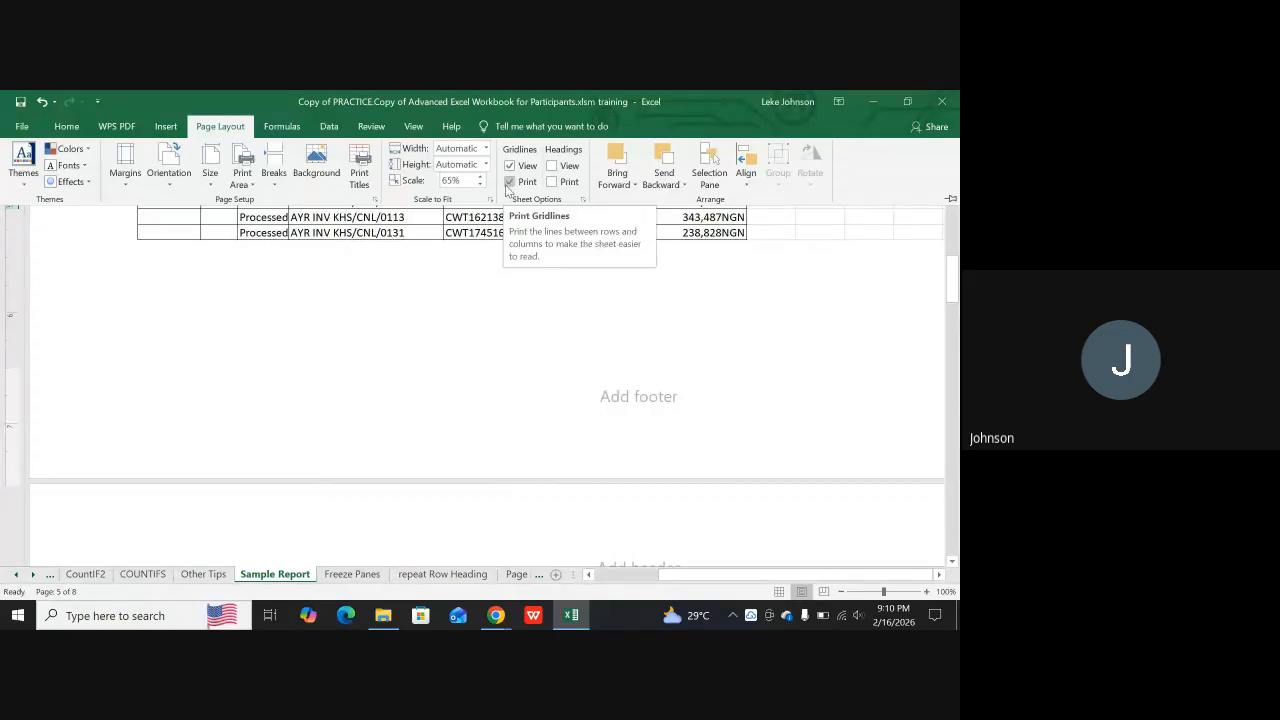
Examine how the gridlines appear beside the report table on the page before the row 31 break
scroll(443, 371, up, 3)
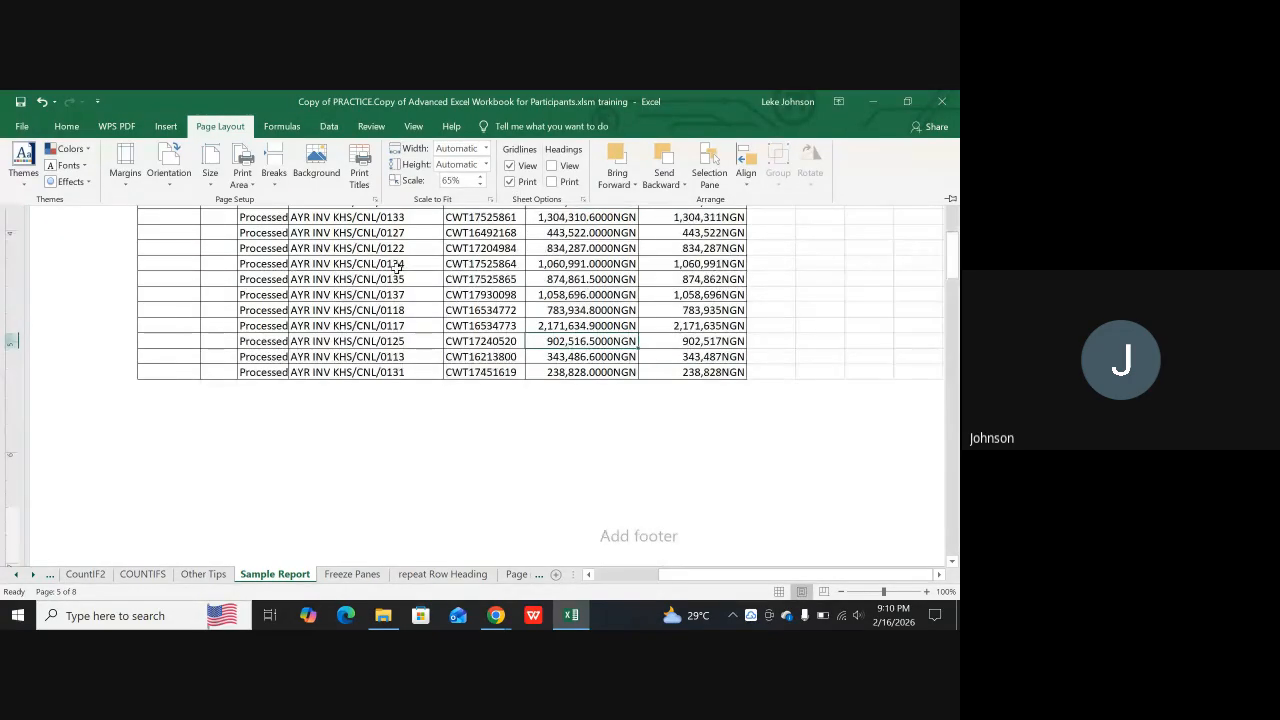
scroll(500, 370, up, 5)
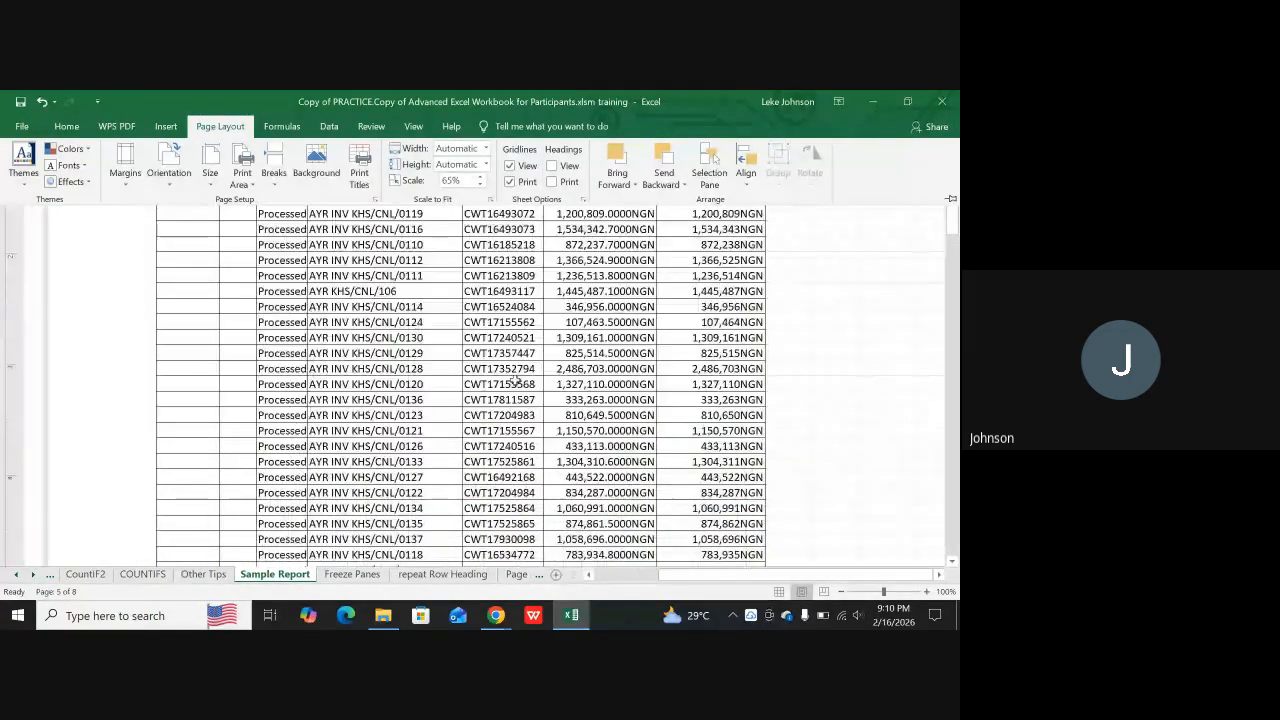
scroll(515, 380, down, 1)
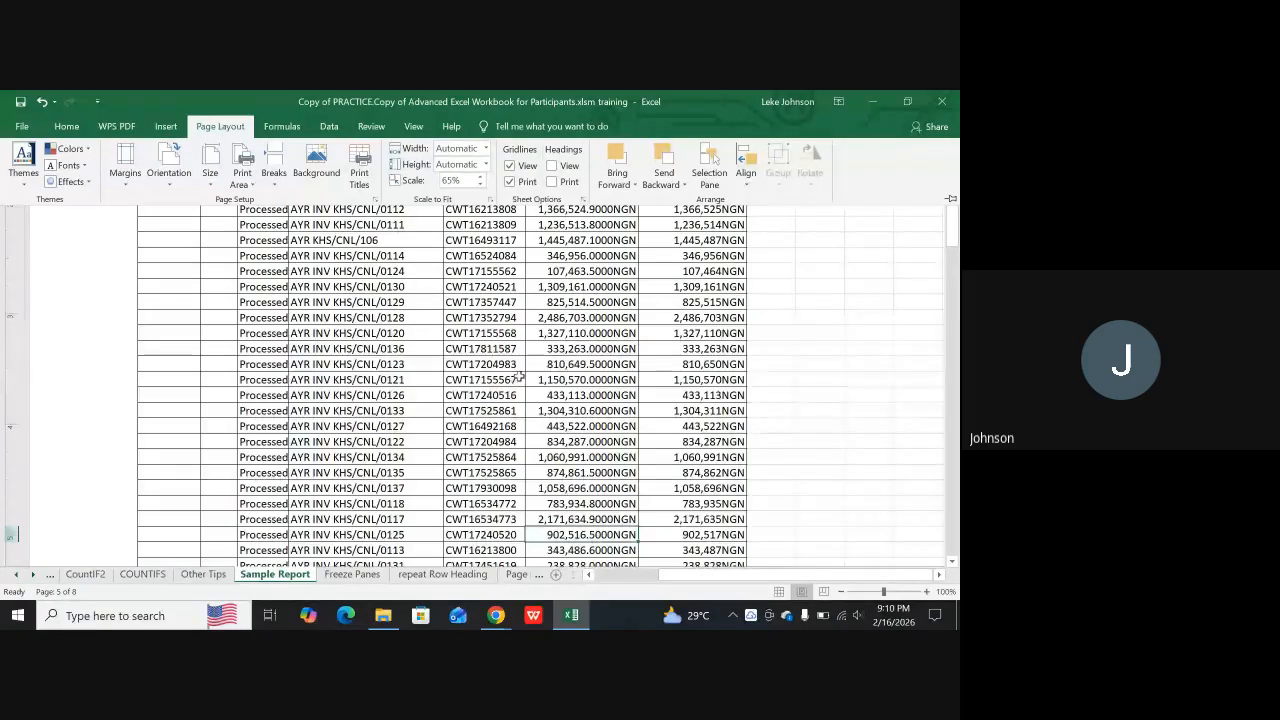
scroll(520, 375, down, 3)
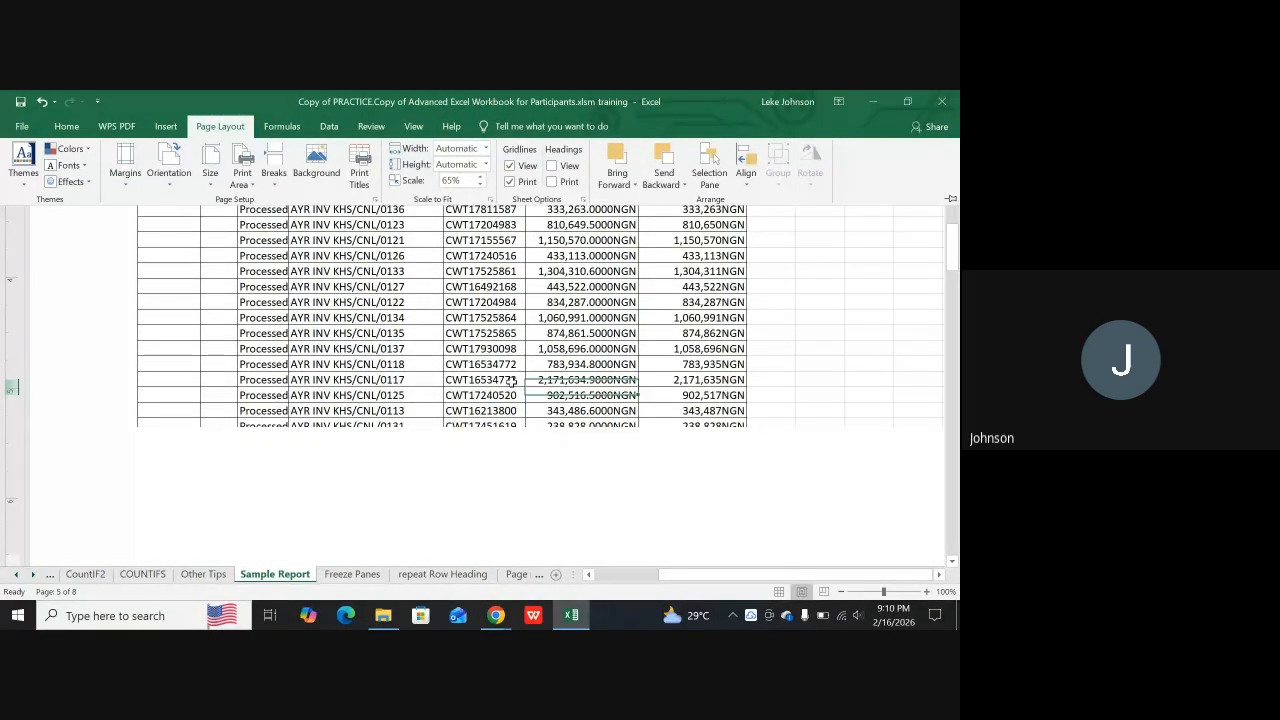
scroll(512, 381, up, 1)
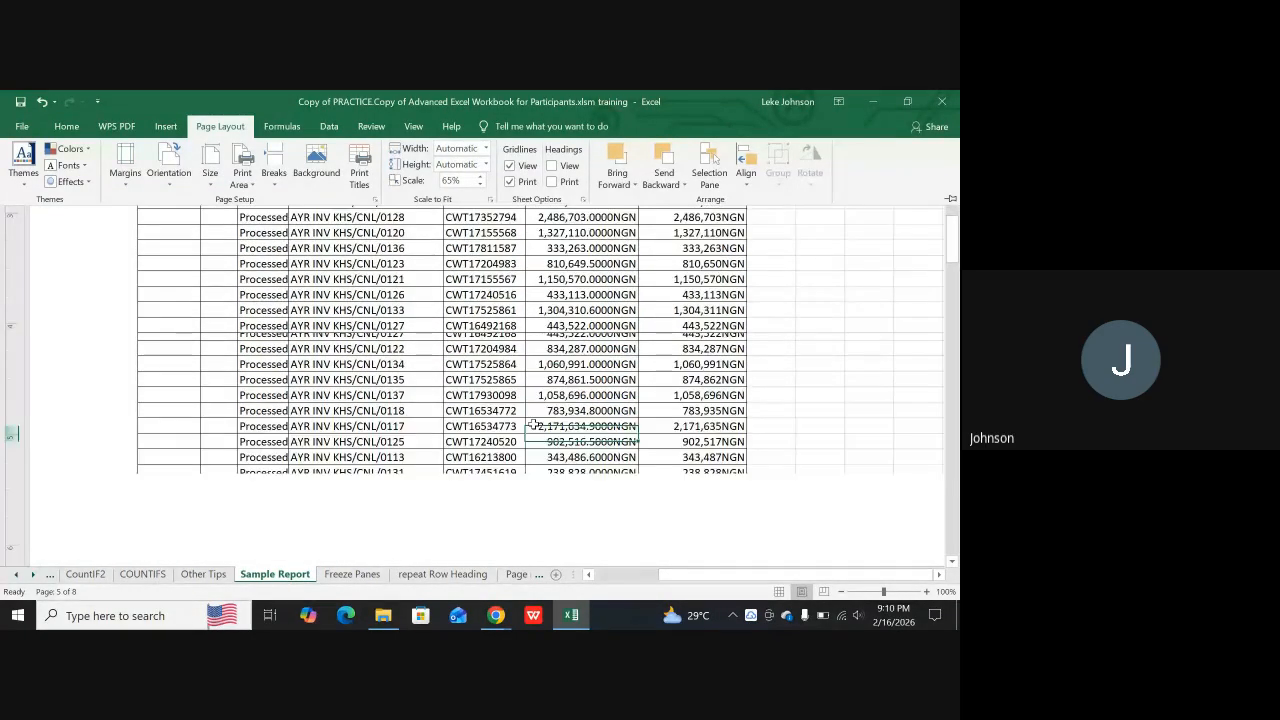
scroll(533, 425, down, 5)
scroll(520, 408, up, 3)
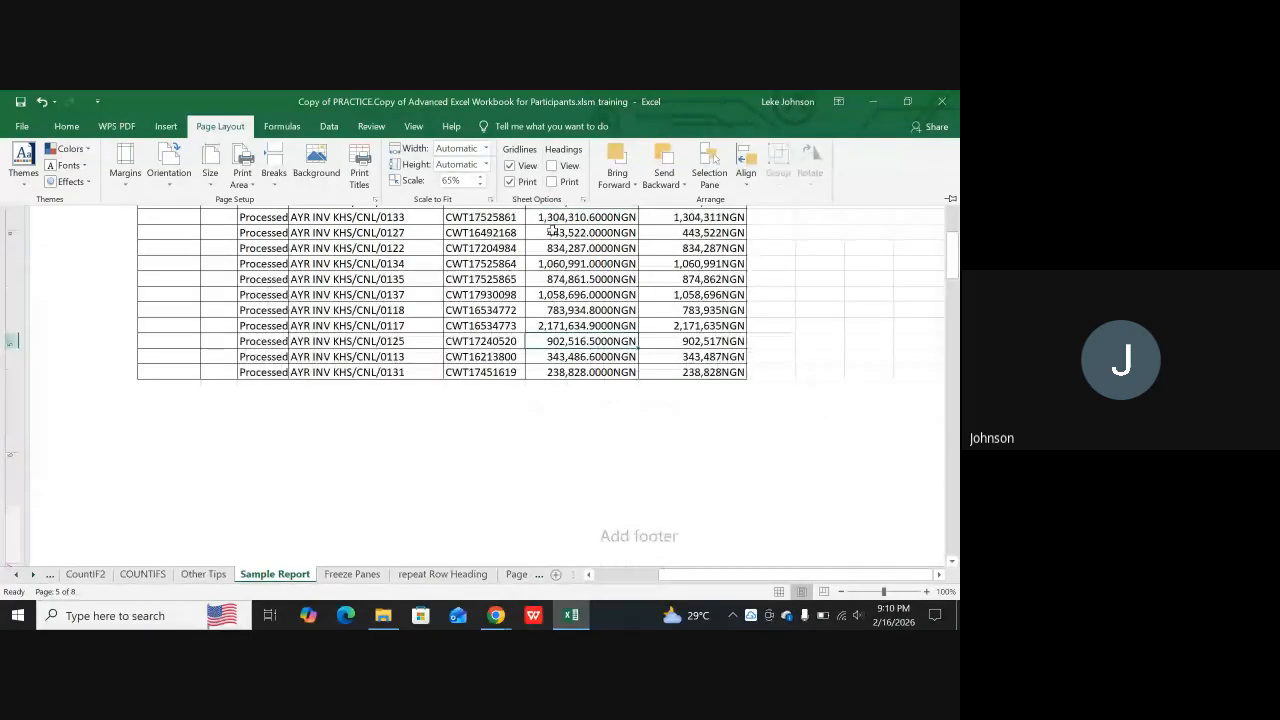
Turn off gridline display on the Sample Report sheet and go to the Printing Preparation notes on the TOUR sheet
click(512, 166)
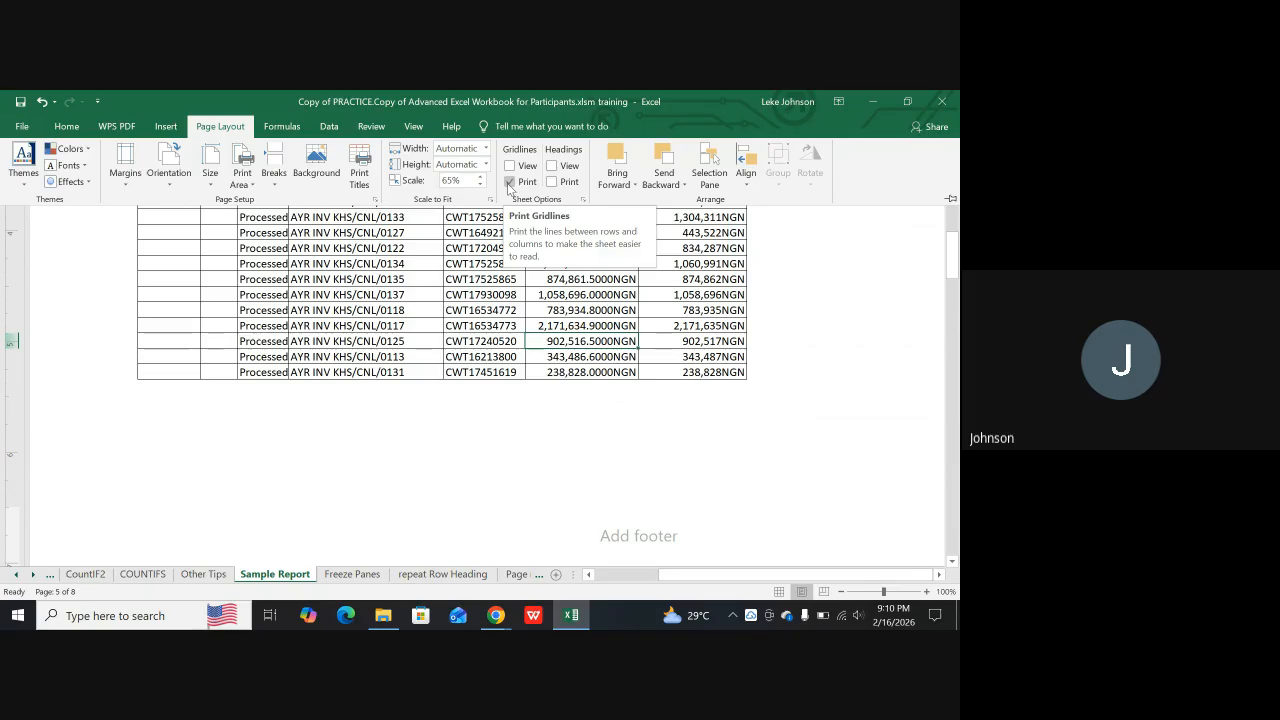
click(16, 577)
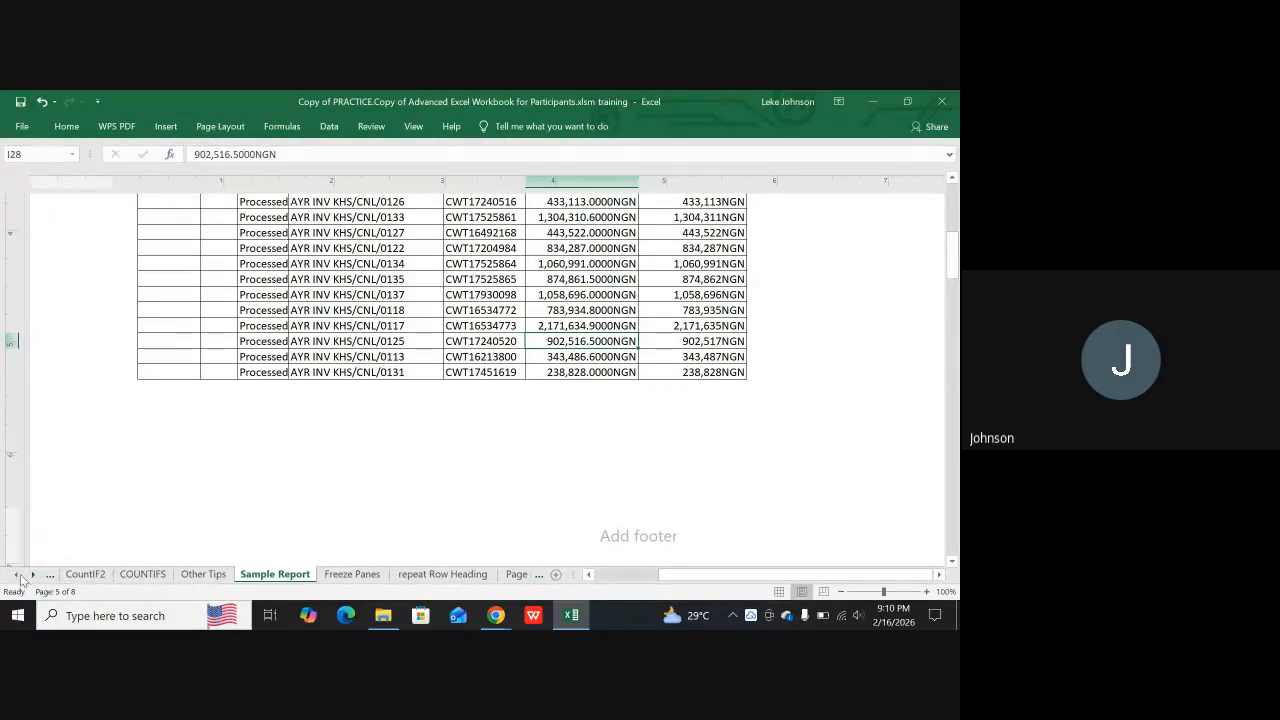
drag(16, 577, 16, 577)
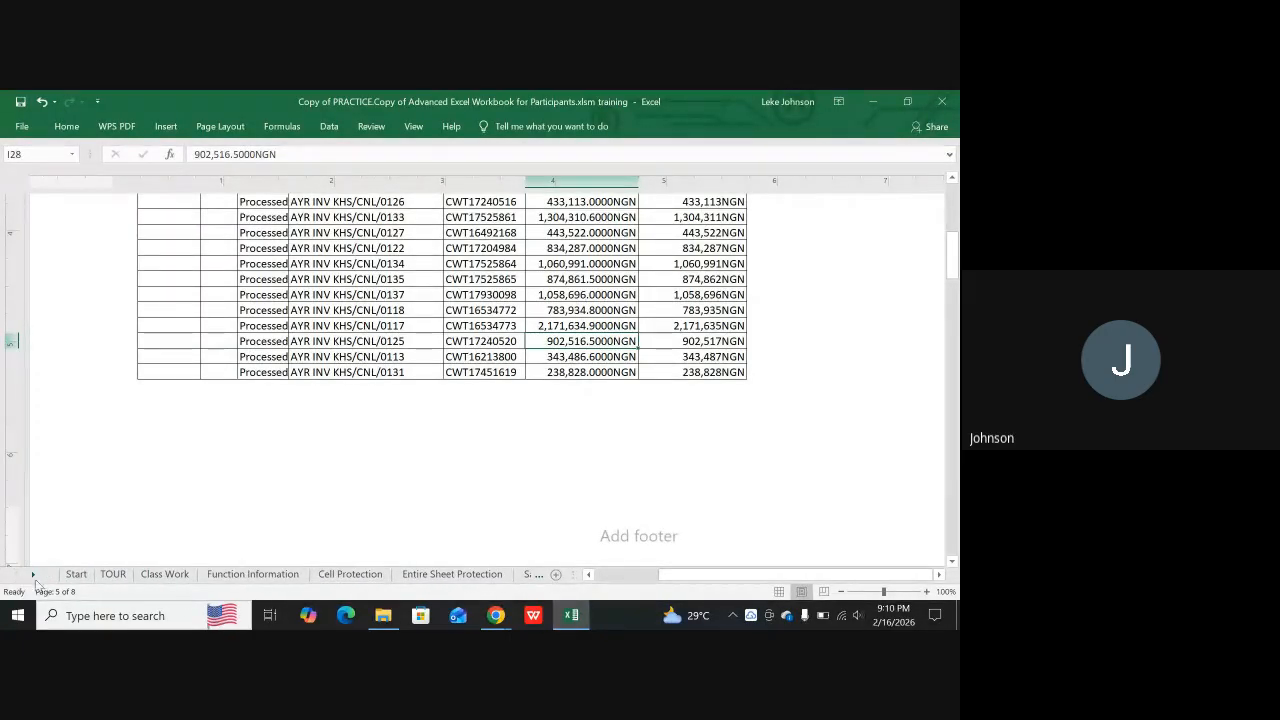
click(115, 574)
scroll(162, 531, down, 2)
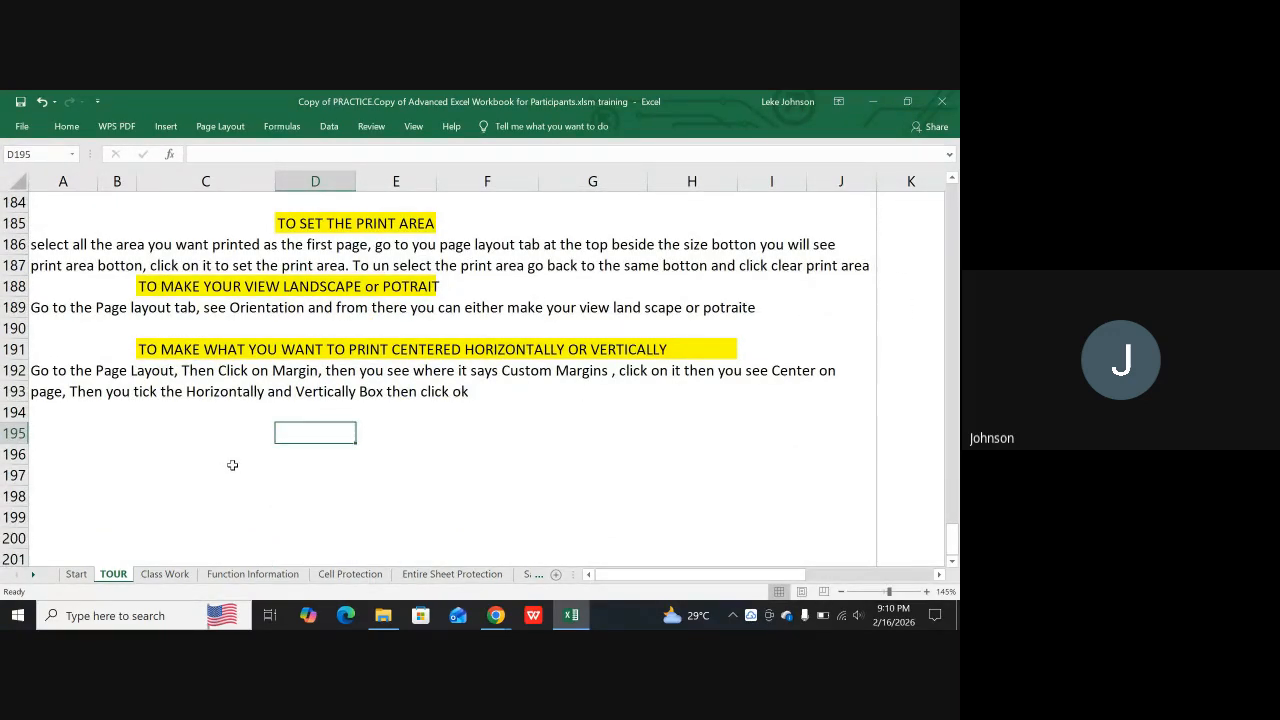
scroll(238, 420, up, 3)
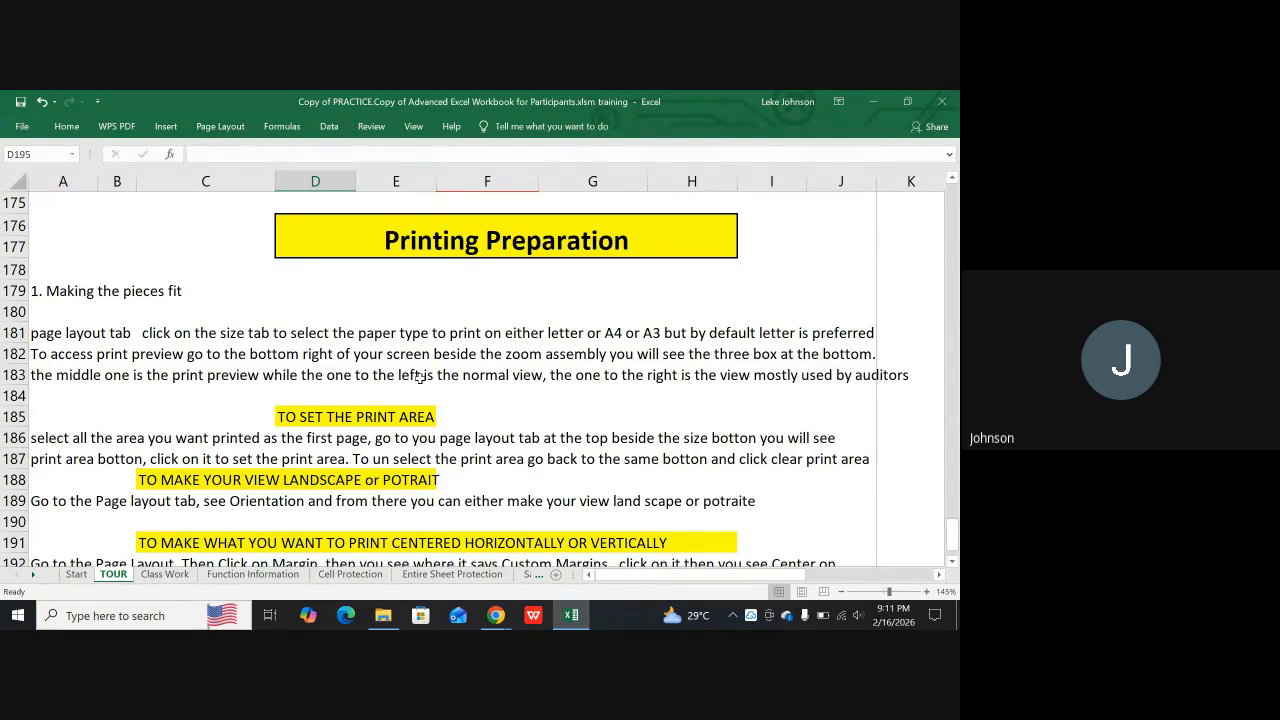
scroll(449, 294, down, 3)
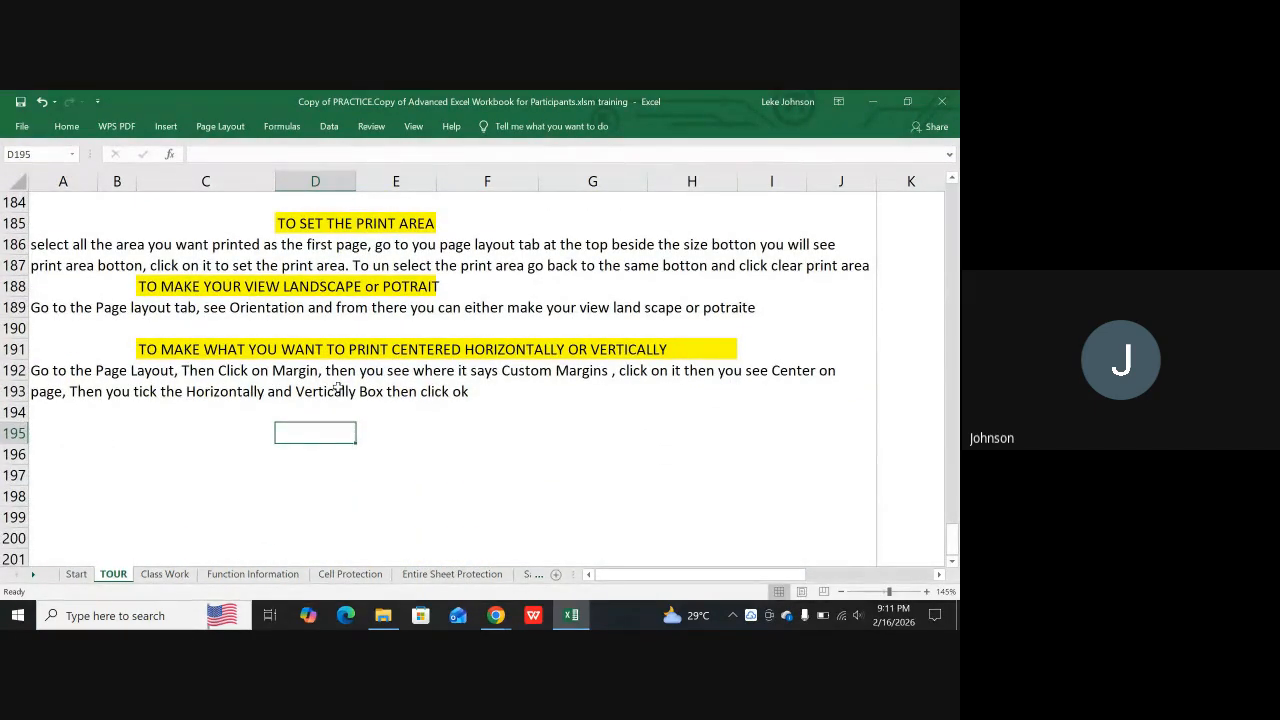
Enter the heading "TO PRINT THE ENTIRE SHEET" in cell B195 of the TOUR sheet
key(Left)
key(Left)
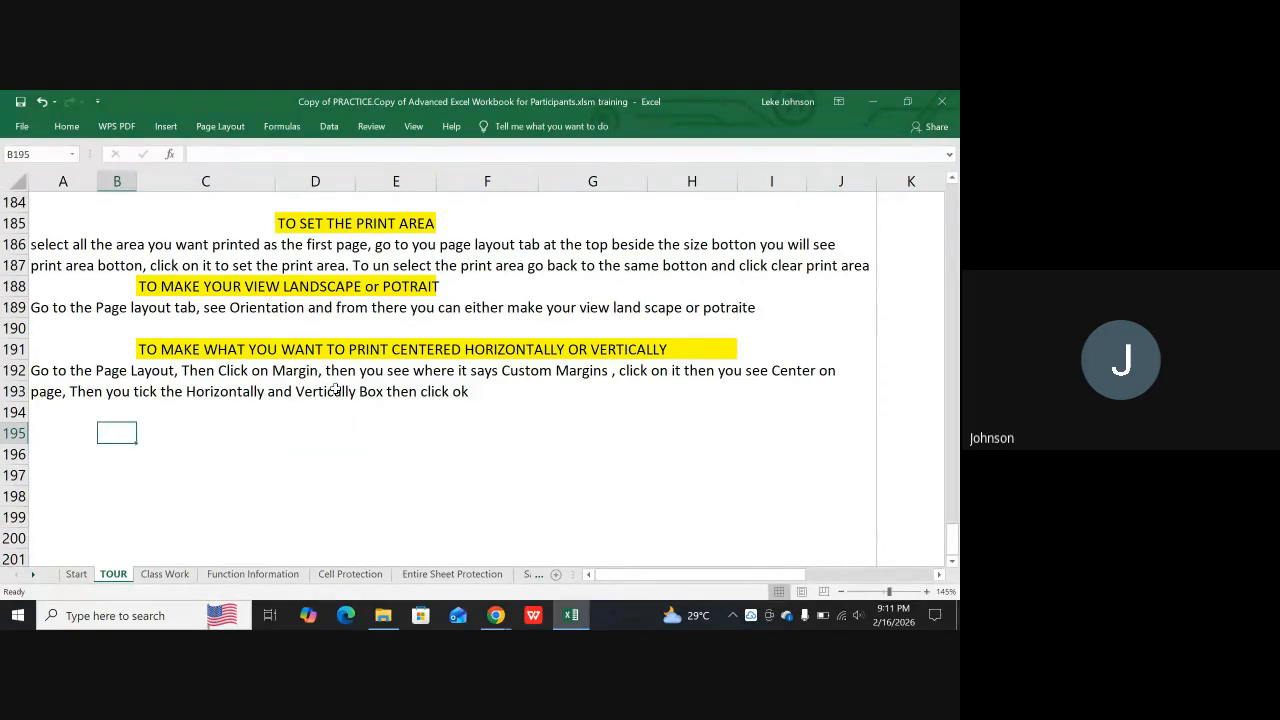
text(TO )
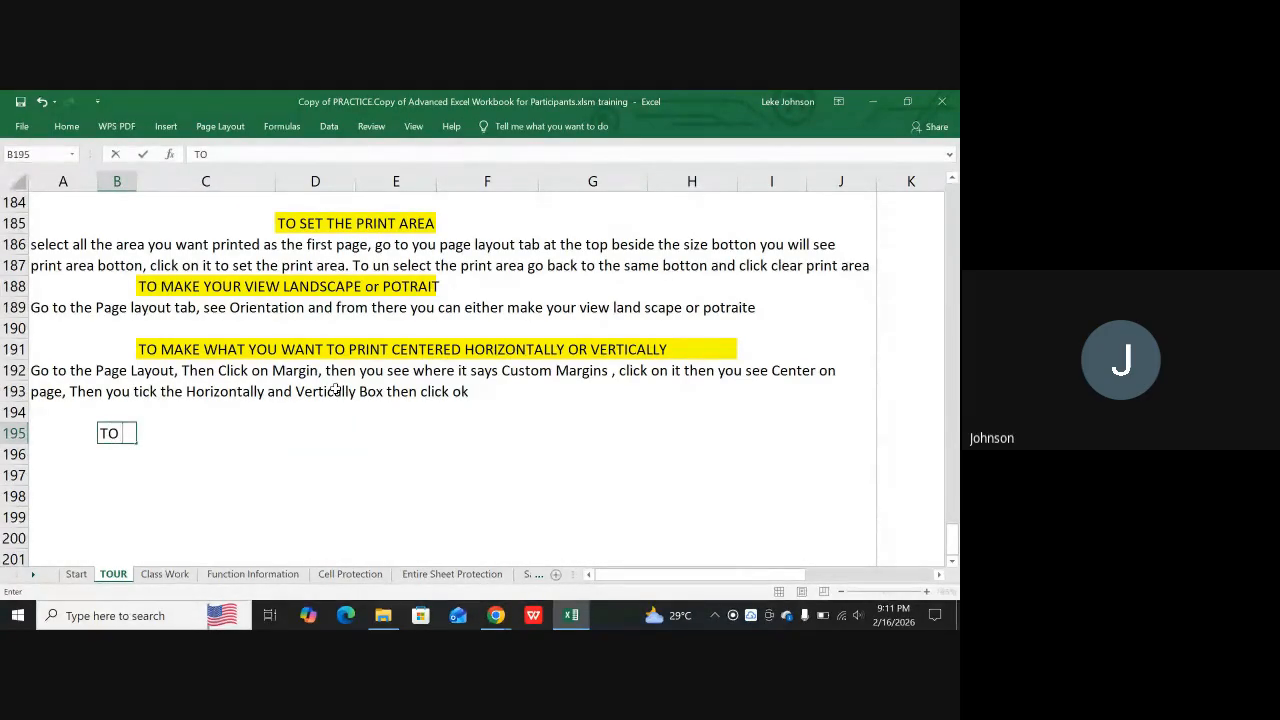
text(PRINT THE ENTIRE SHEET)
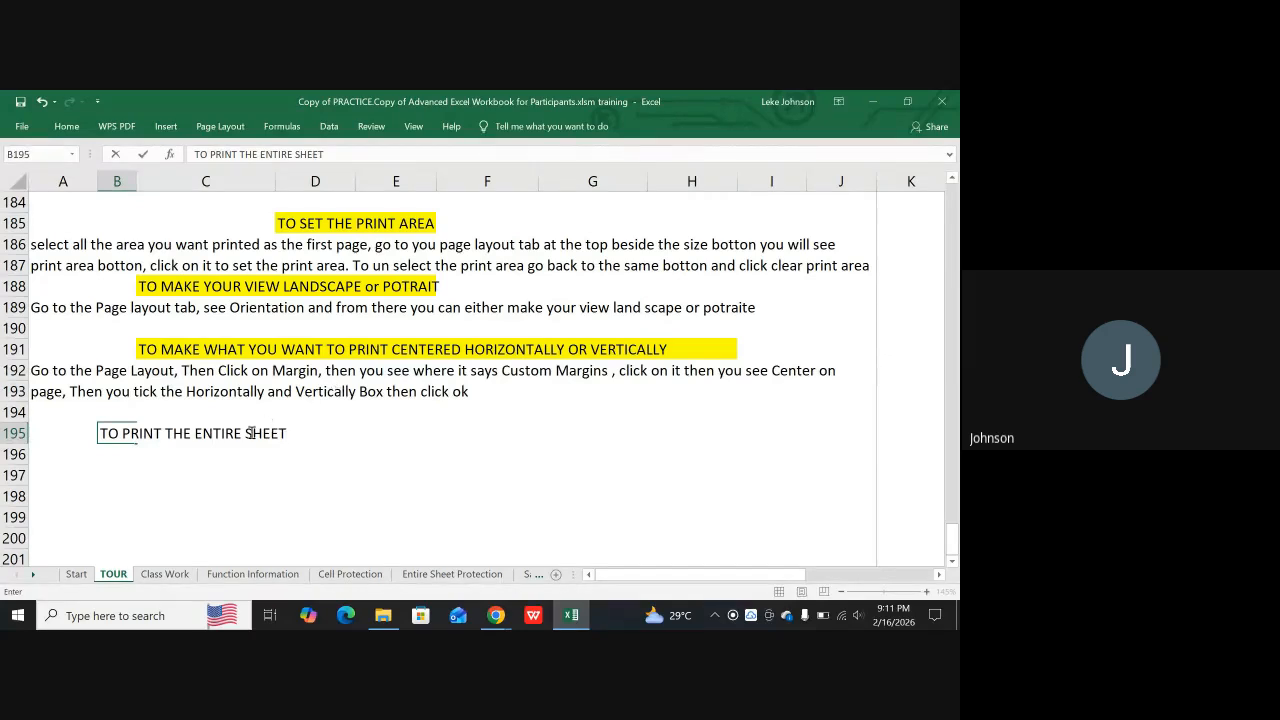
click(92, 468)
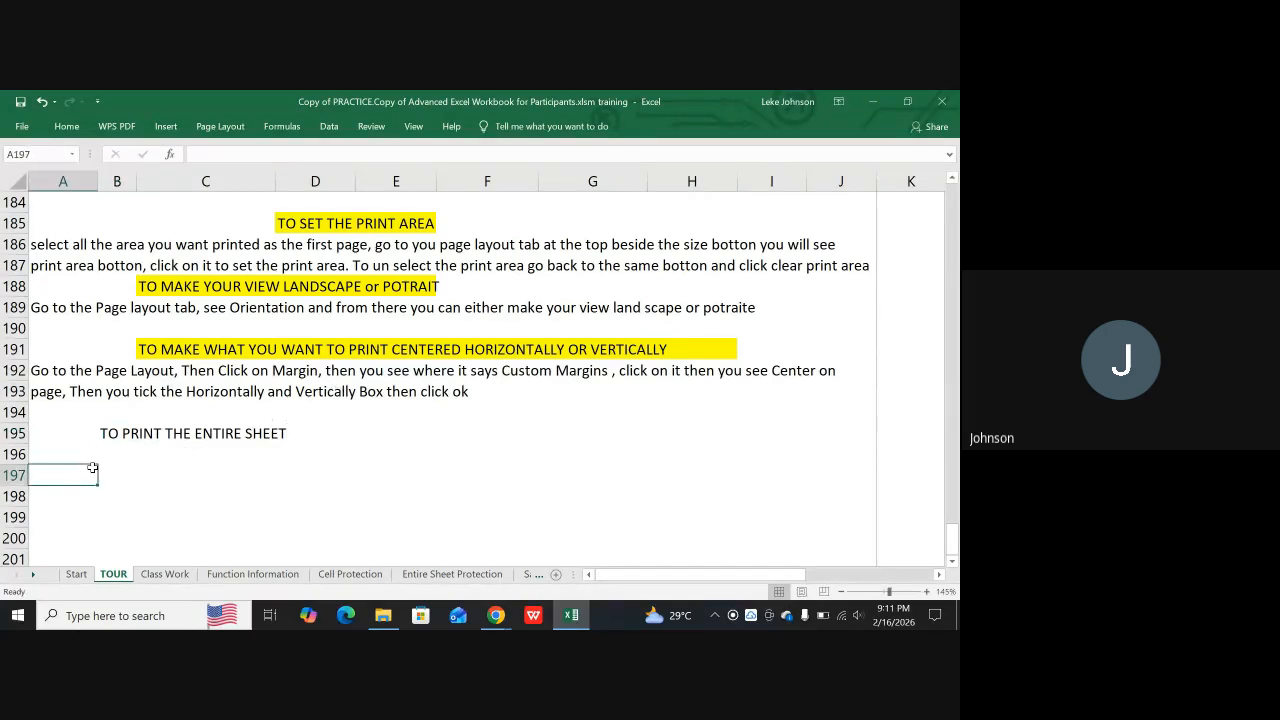
Begin the instruction in cell A196 with "Go to the page Layout tab, then click on"
key(Up)
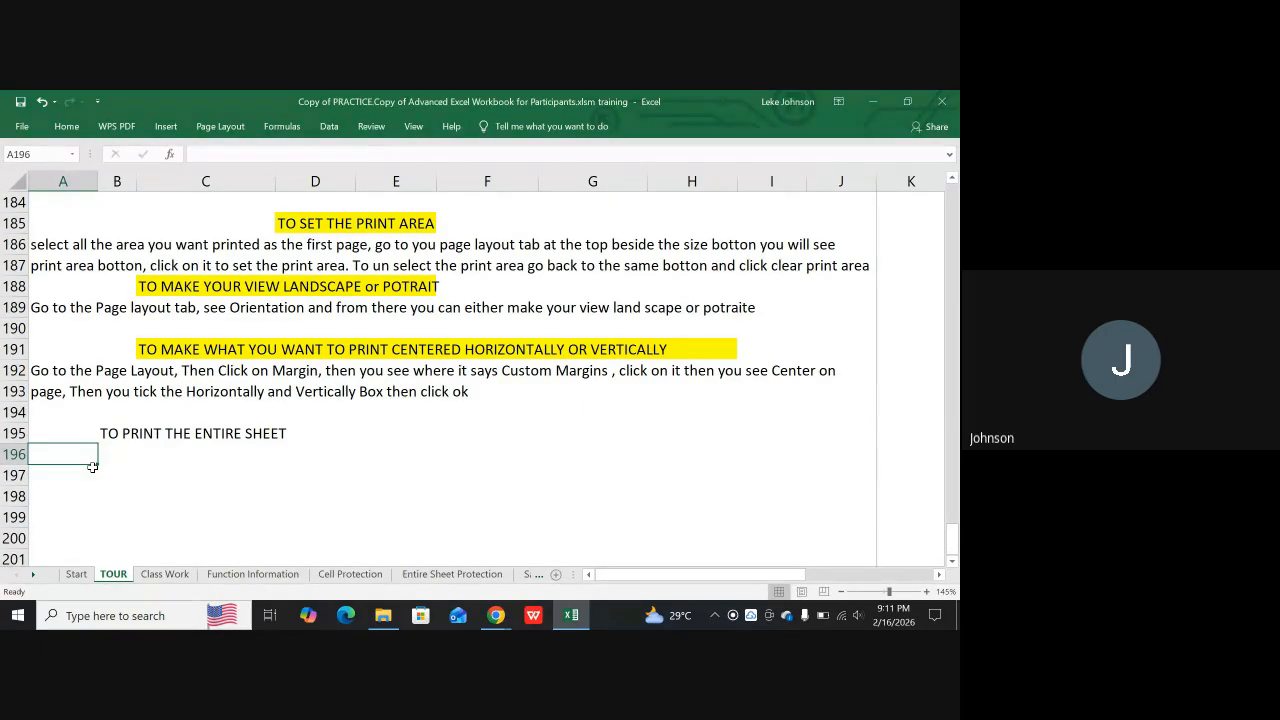
text(g)
key(BackSpace)
text(Go )
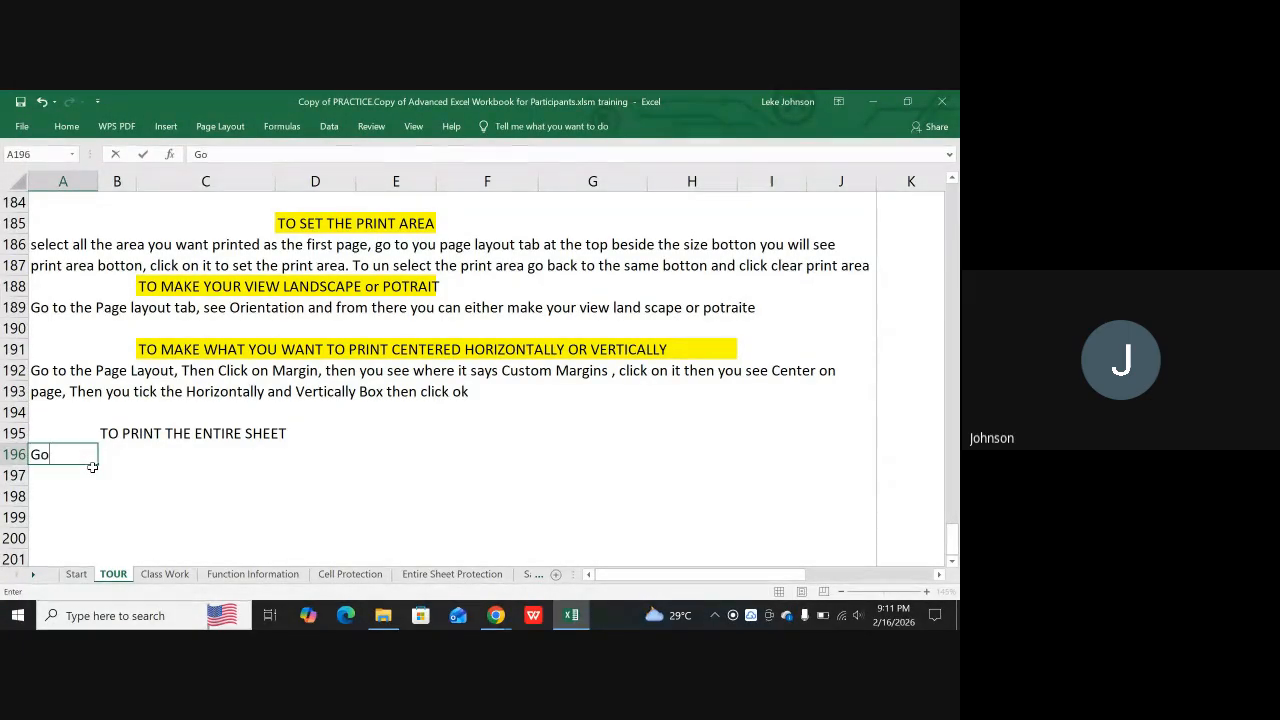
text(to the pay)
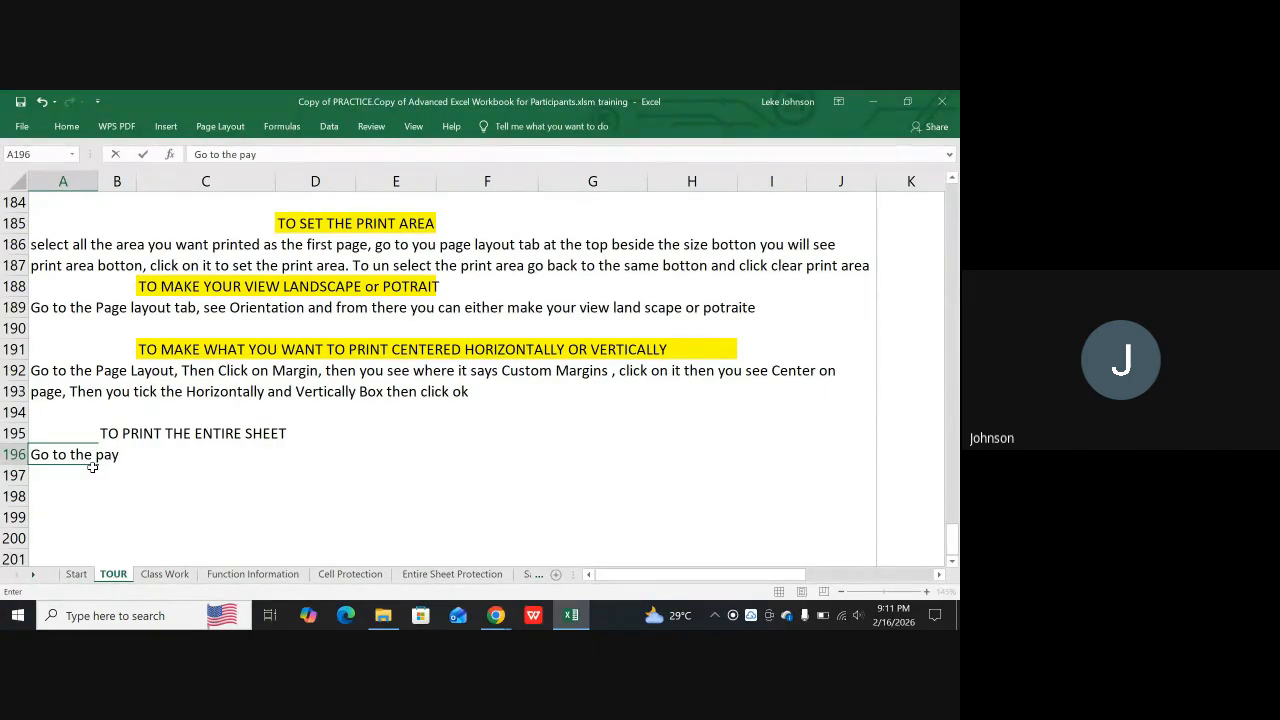
key(BackSpace)
text(ge La)
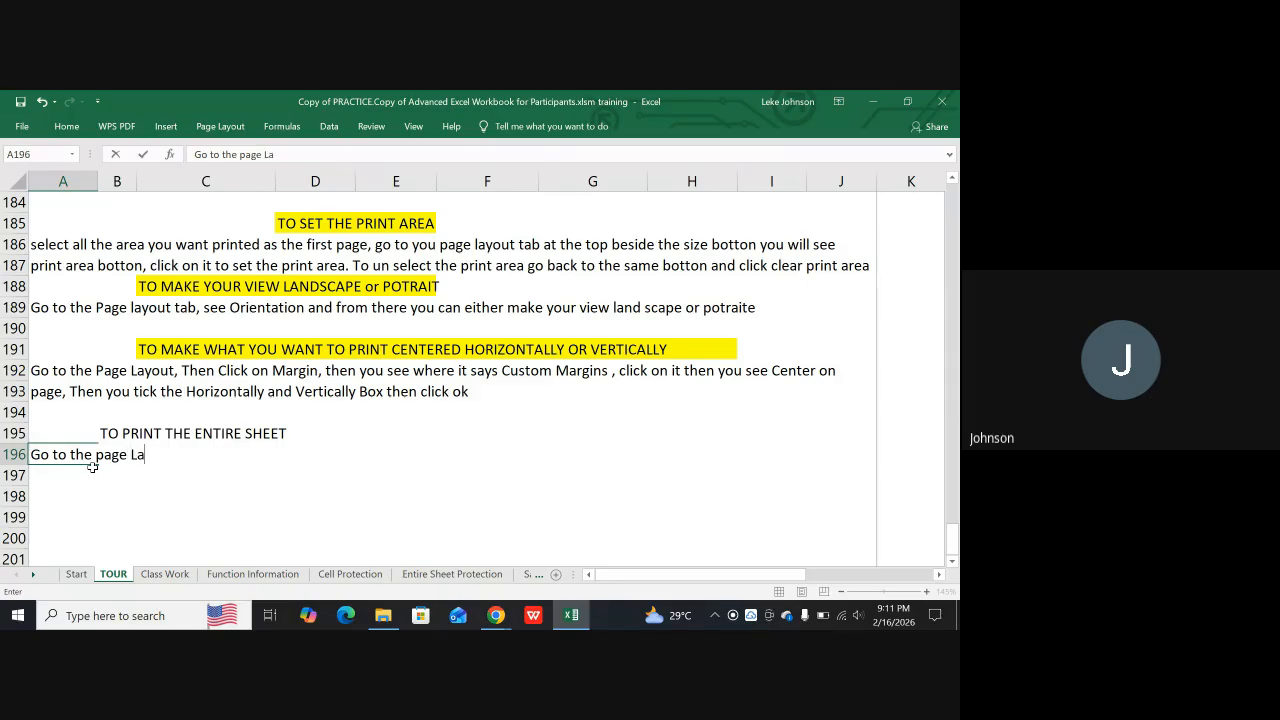
text(yout tab, then click on)
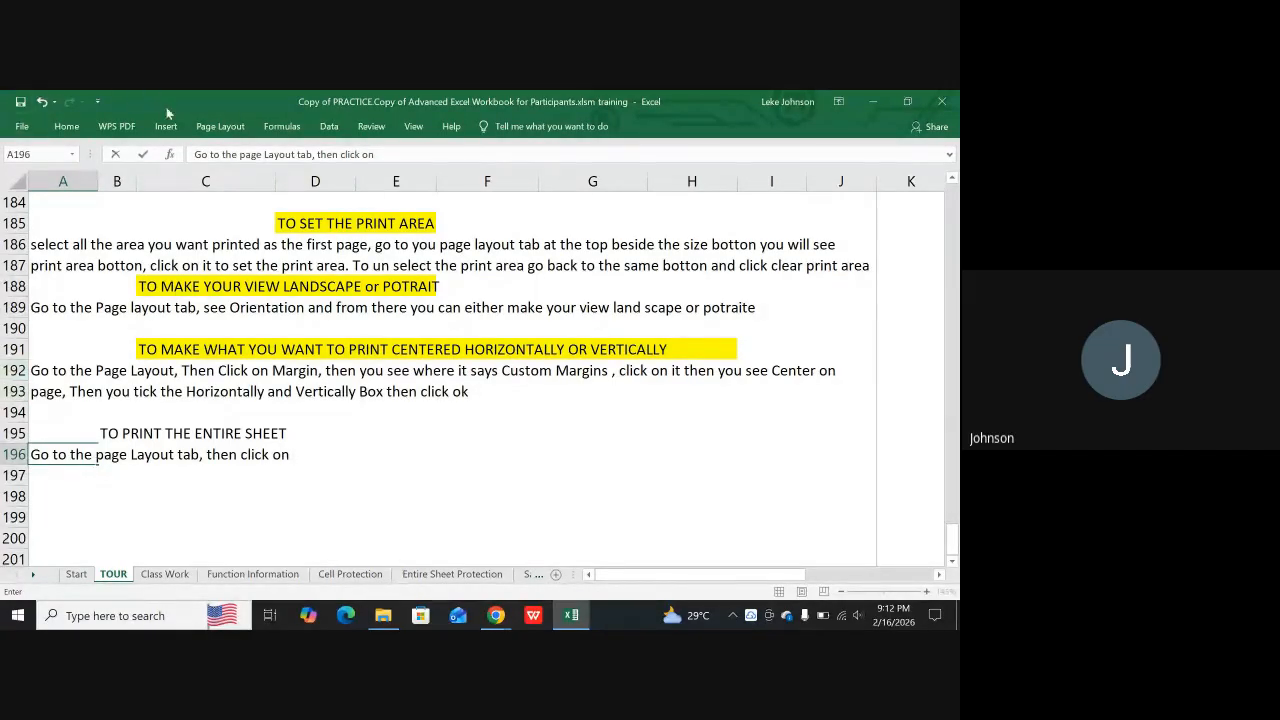
Check the page layout commands and complete the A196 instruction with "Print Area and Clear the print area."
click(212, 127)
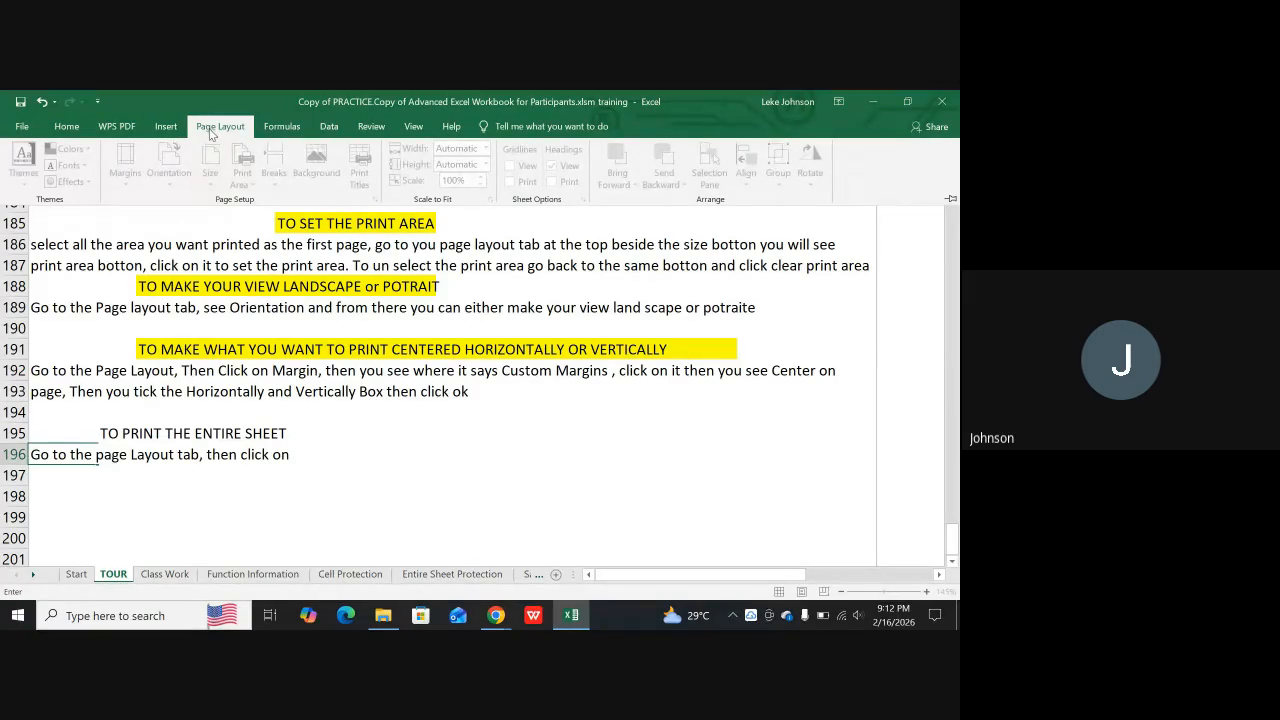
click(395, 444)
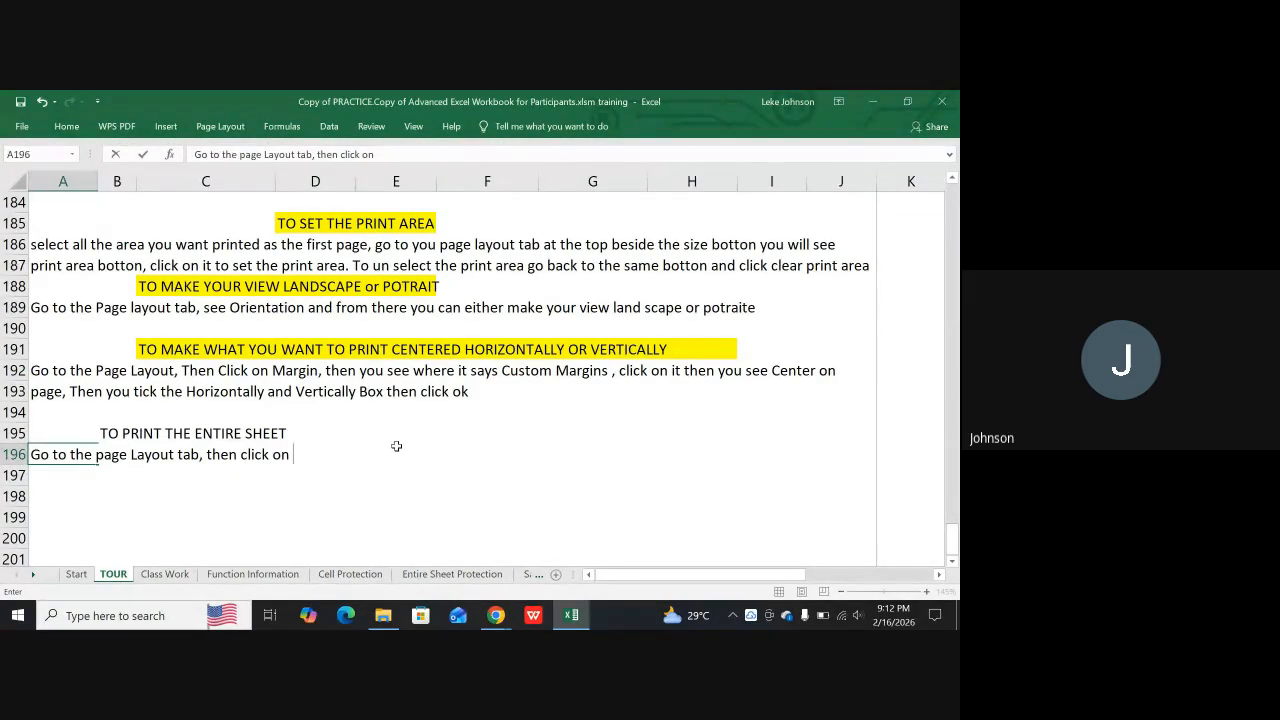
text(Print A)
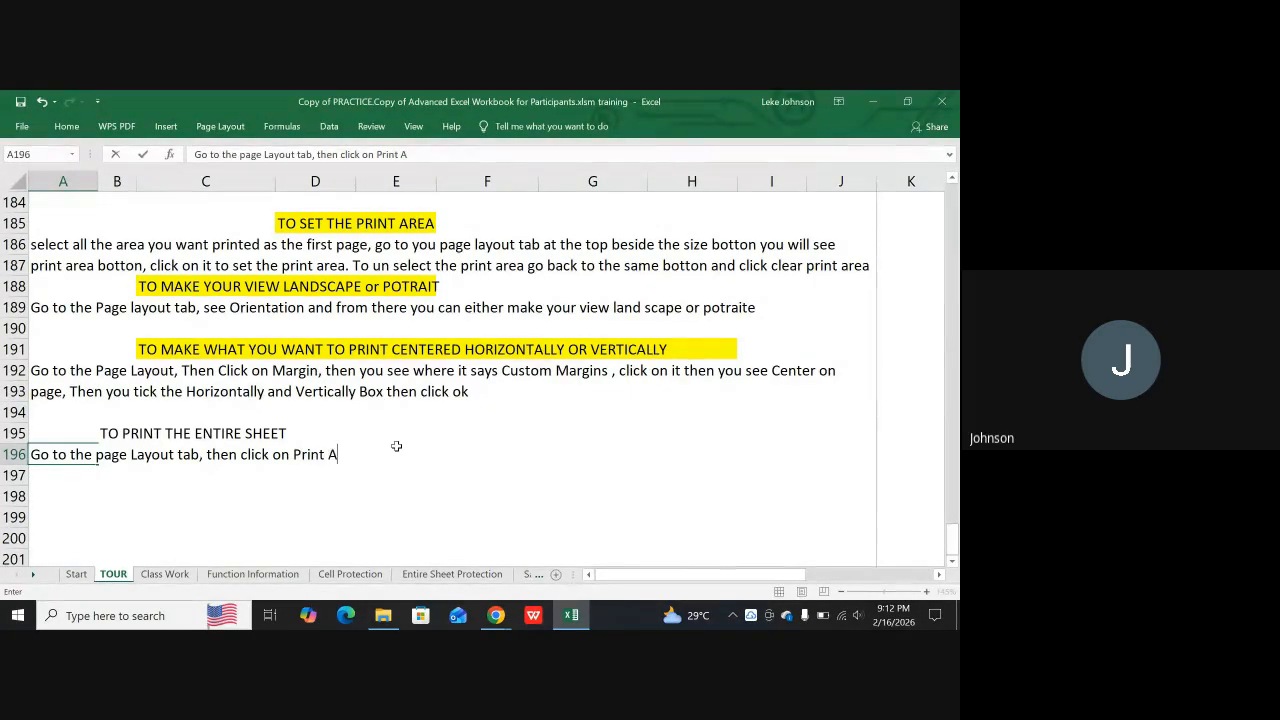
text(rea and)
text(Cle)
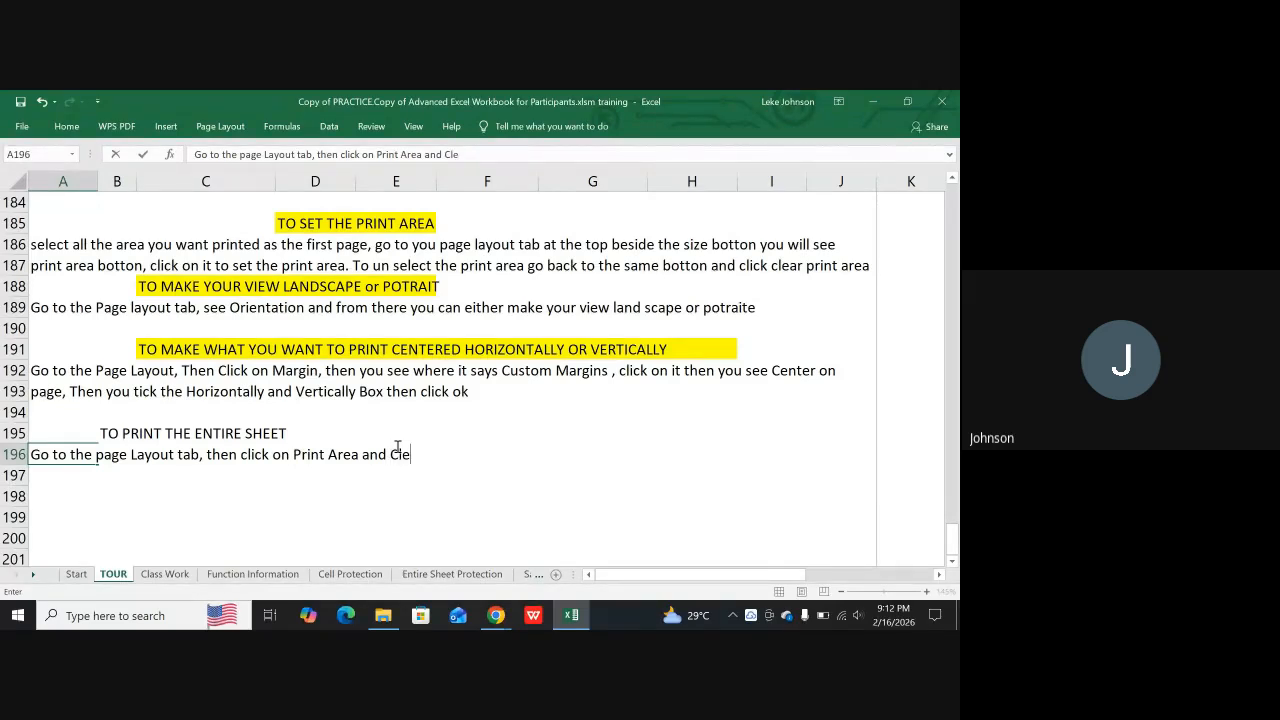
text(ar the print a)
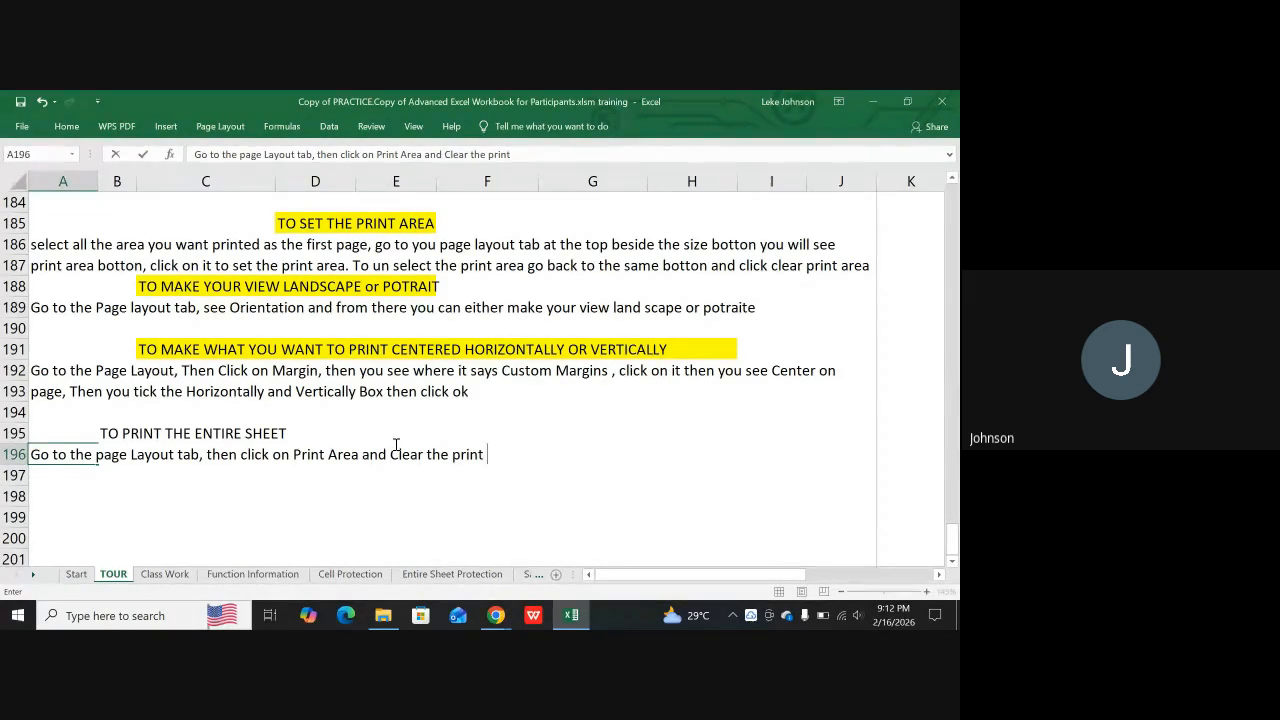
text(rea.)
key(Return)
Begin the page break note in cell A197 with "if the page break is not properly placed"
text(i)
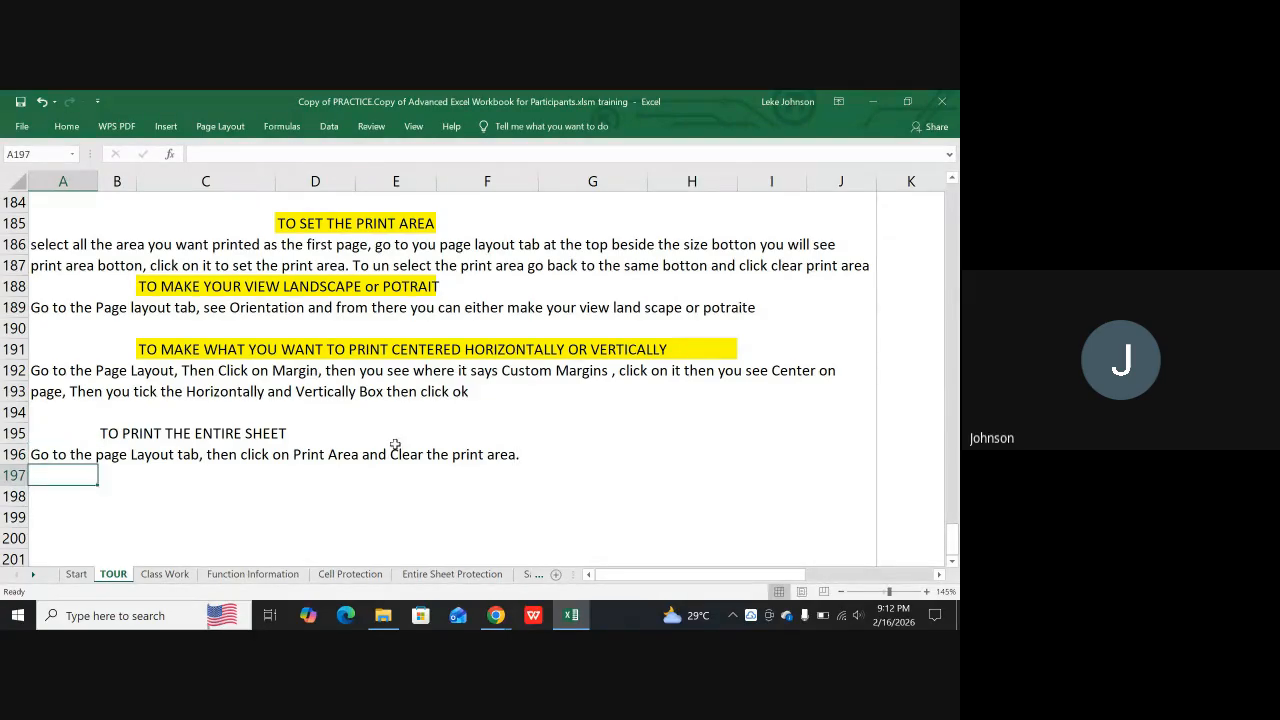
text(f the)
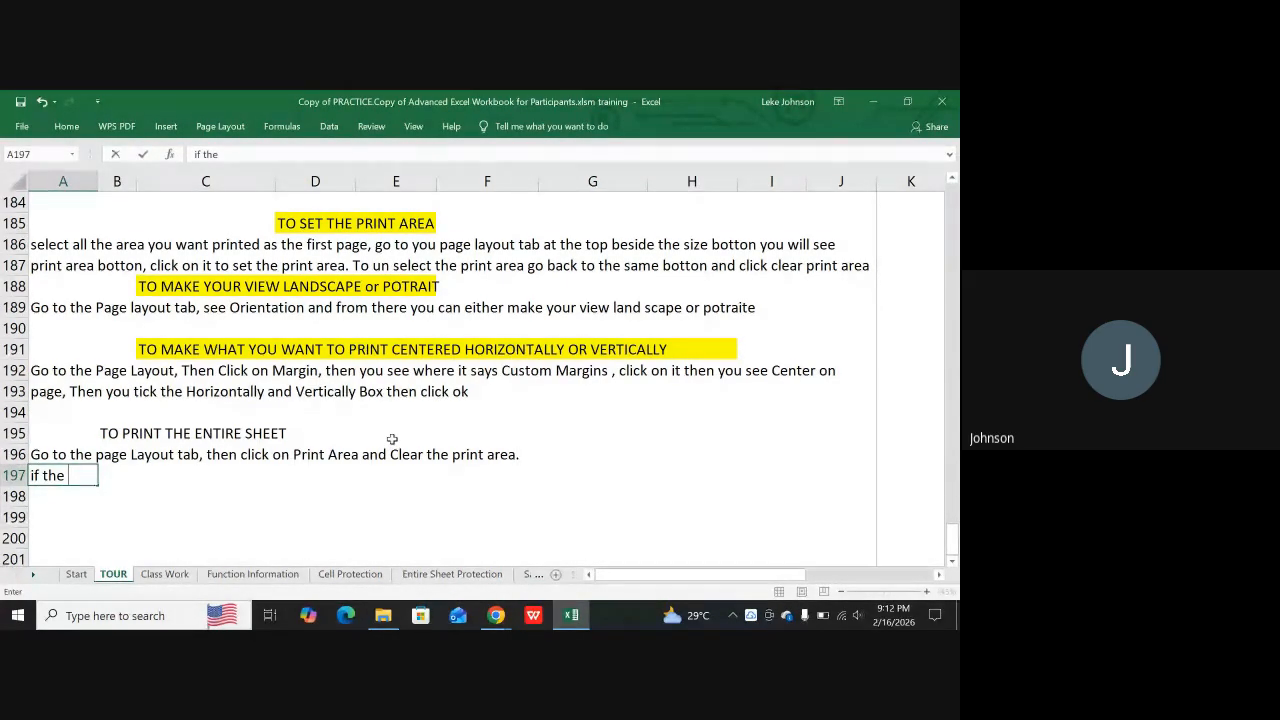
text( page)
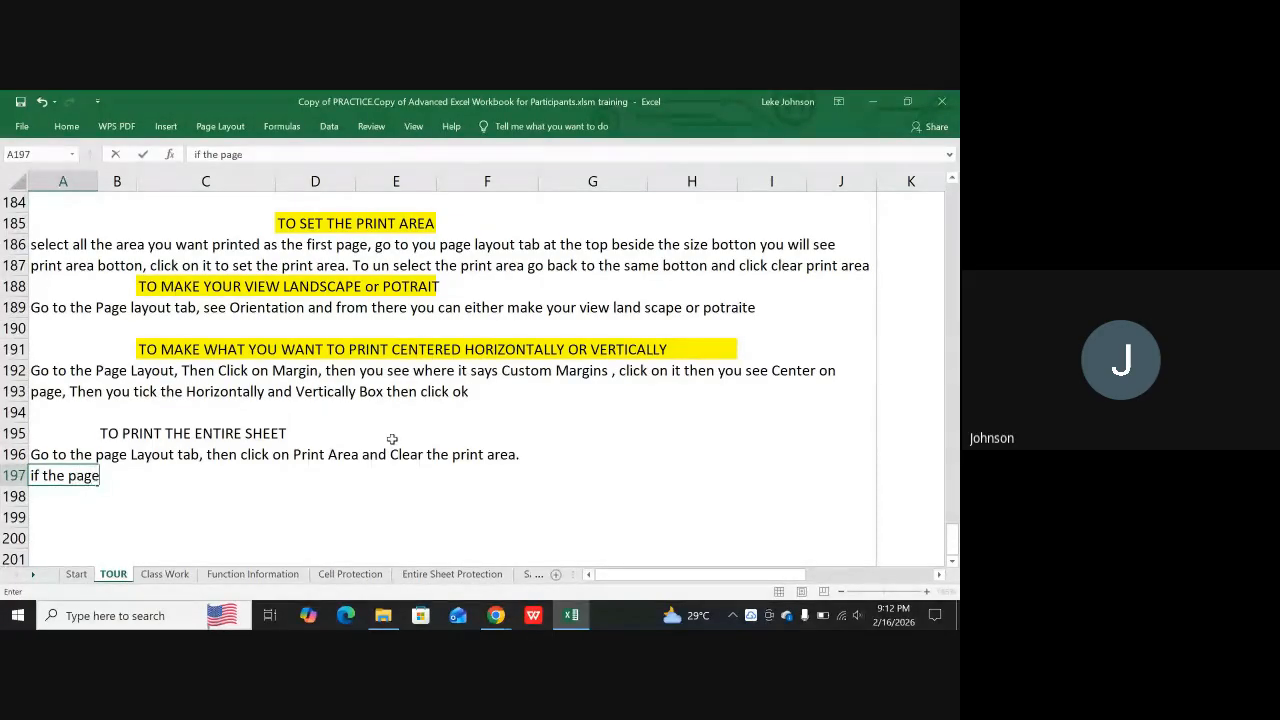
text( break is)
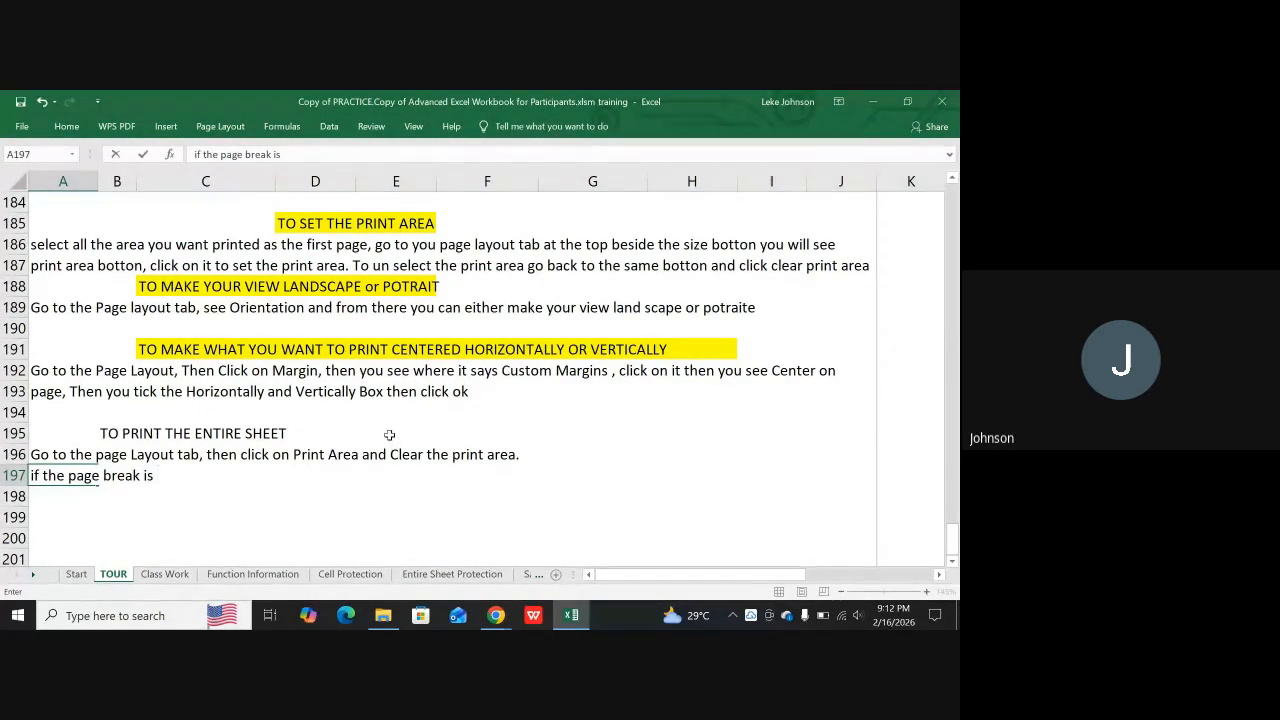
text( n)
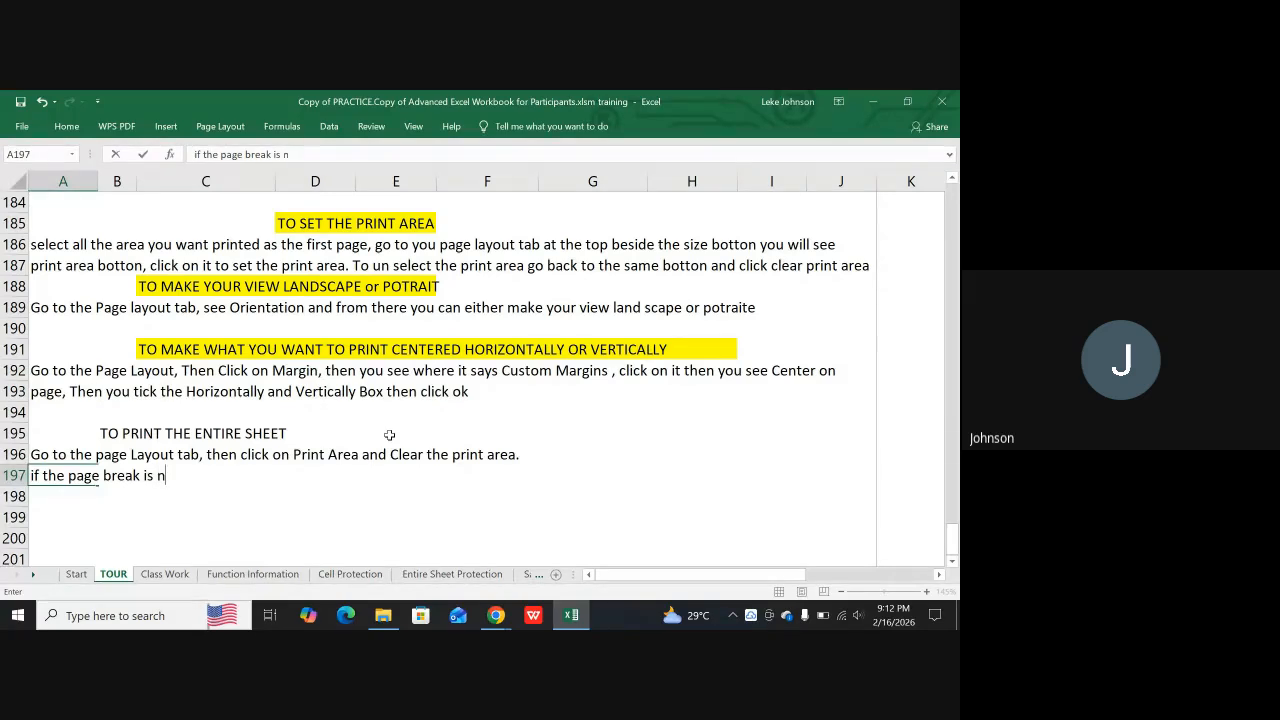
text(ot )
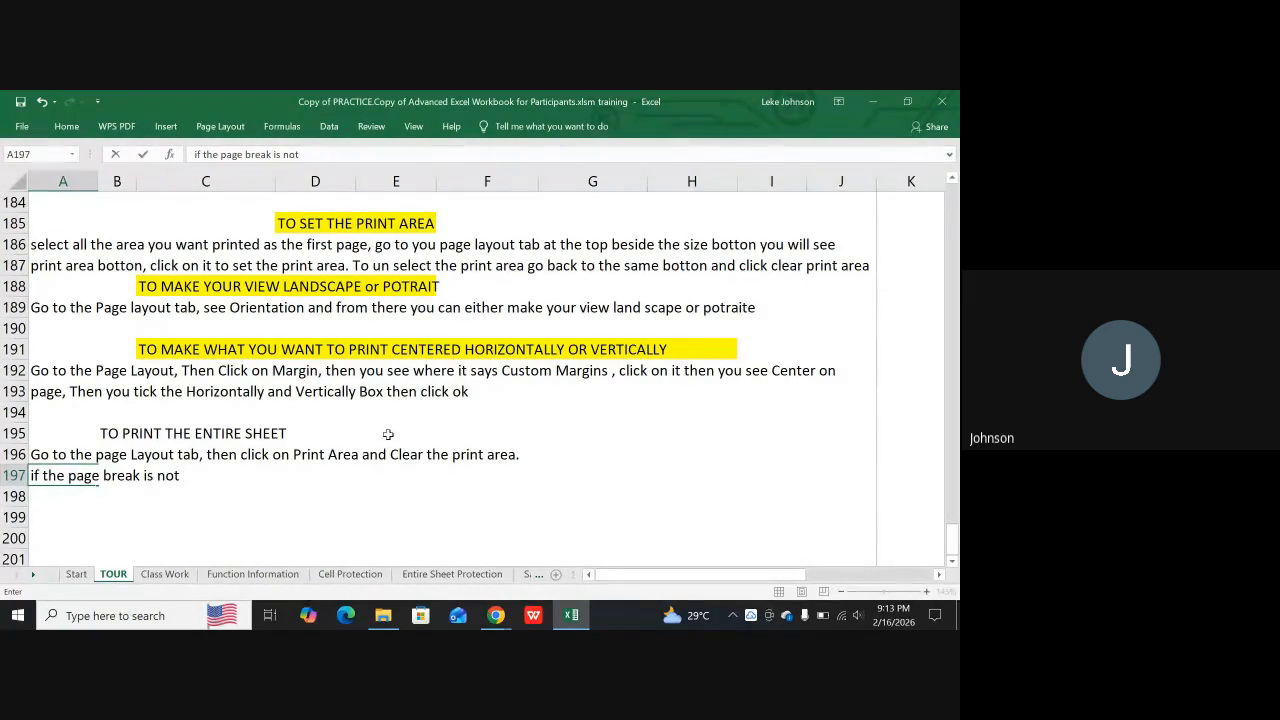
text(properly)
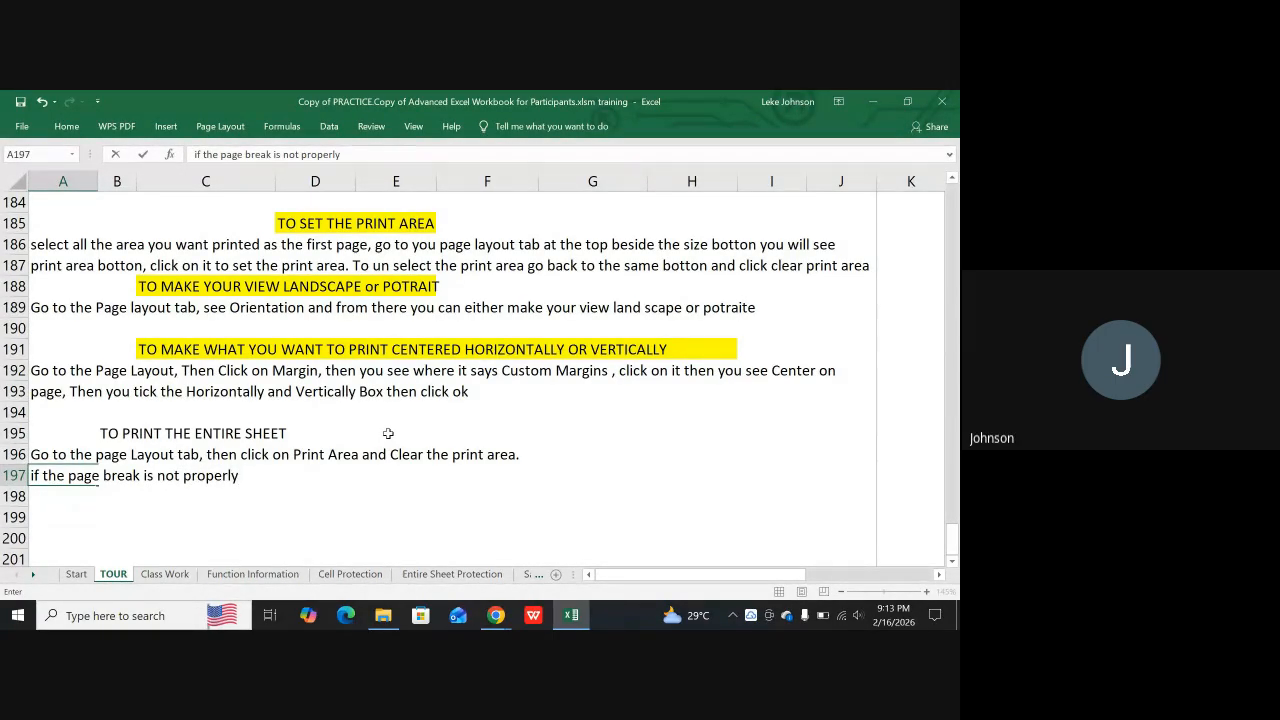
text( placed, yo)
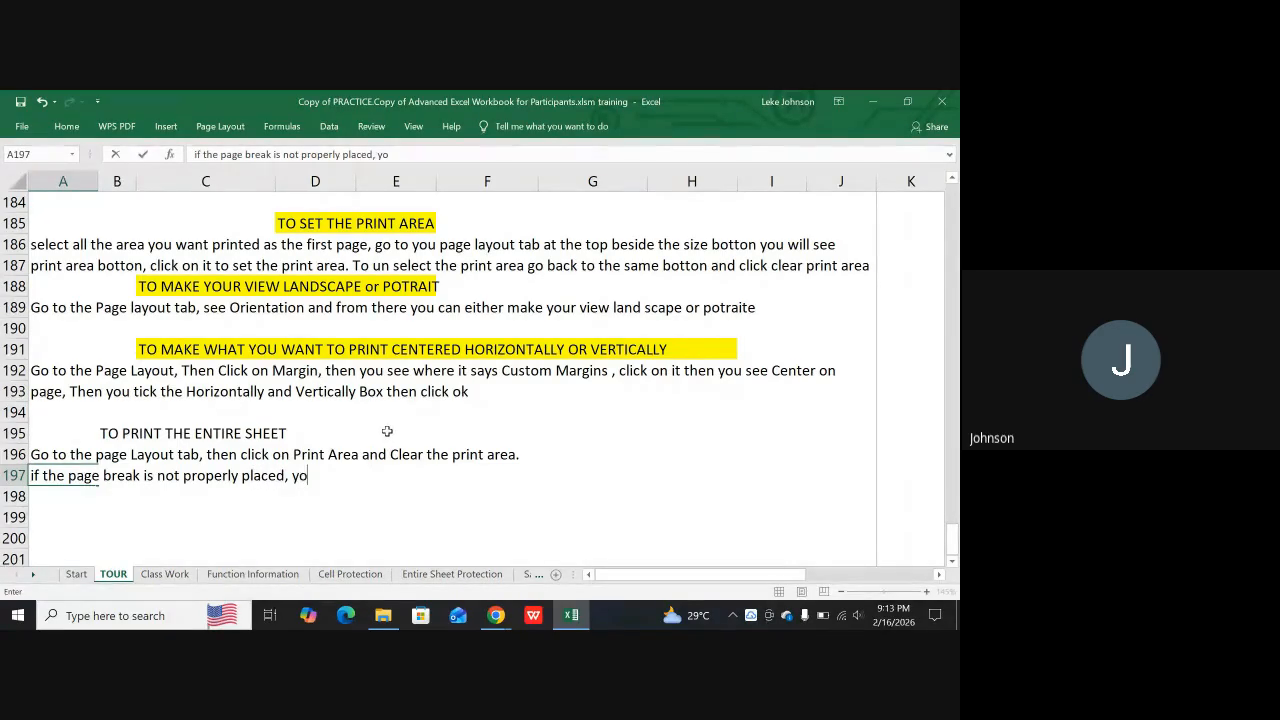
text(u can se)
text(t)
text( th)
text(e pag)
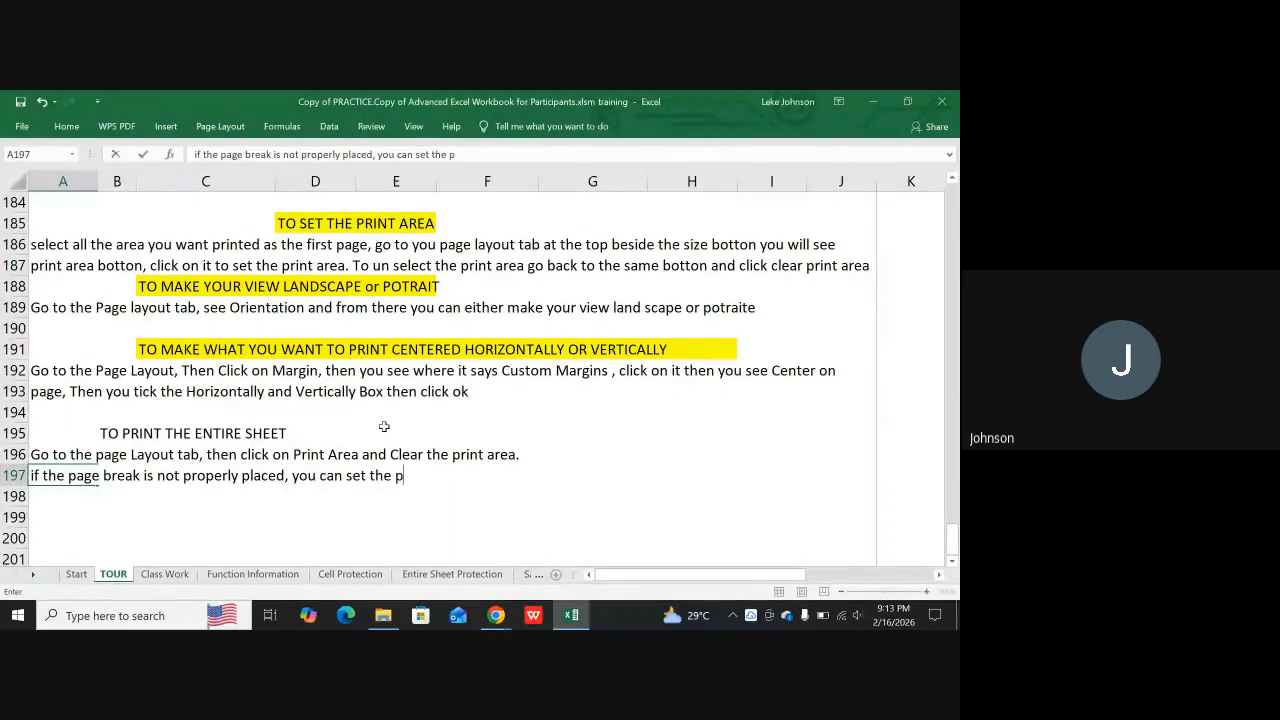
text(e p)
Continue the note in A197 with ", you can set the page break"
key(BackSpace)
text(break)
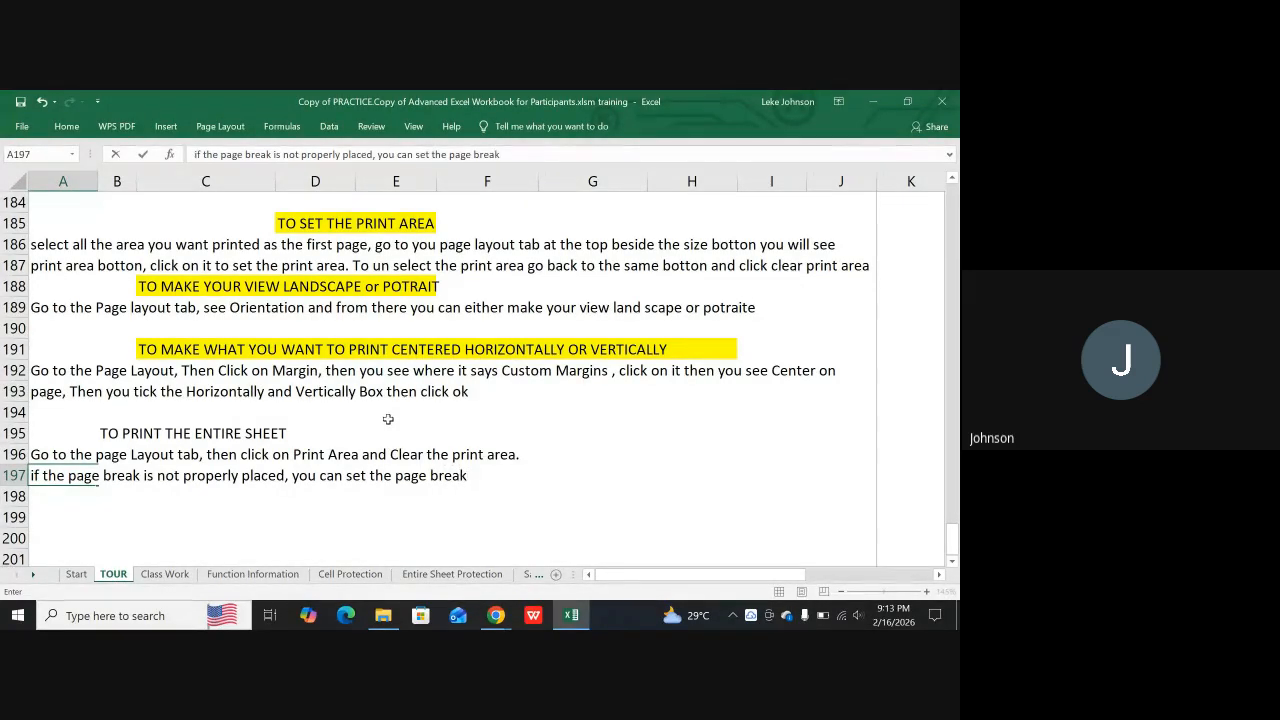
text( by select)
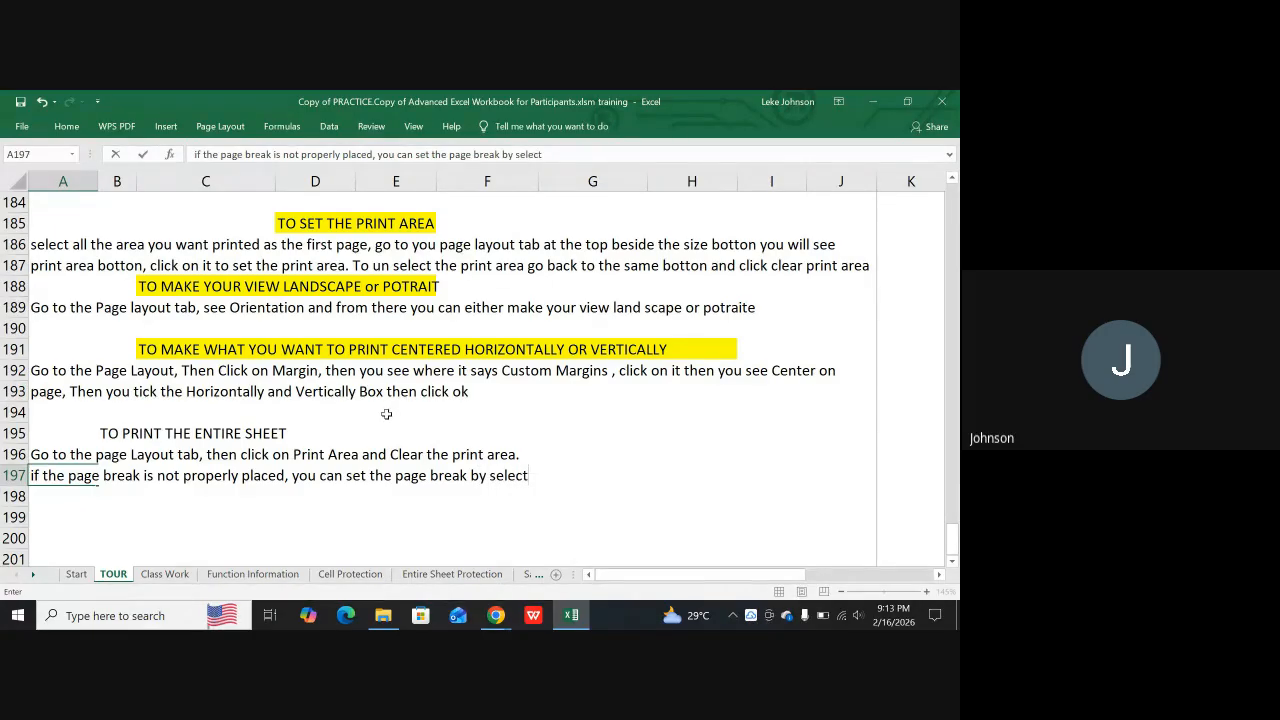
text(ing the line you)
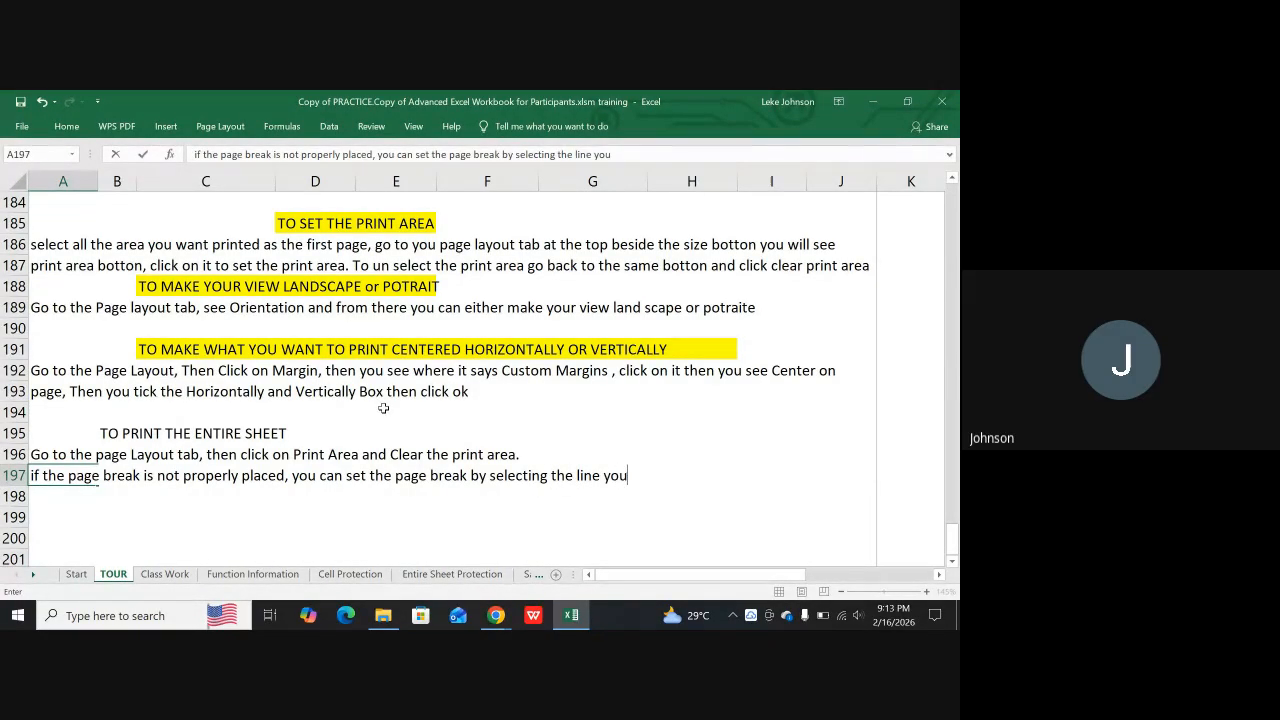
text( want)
text( page)
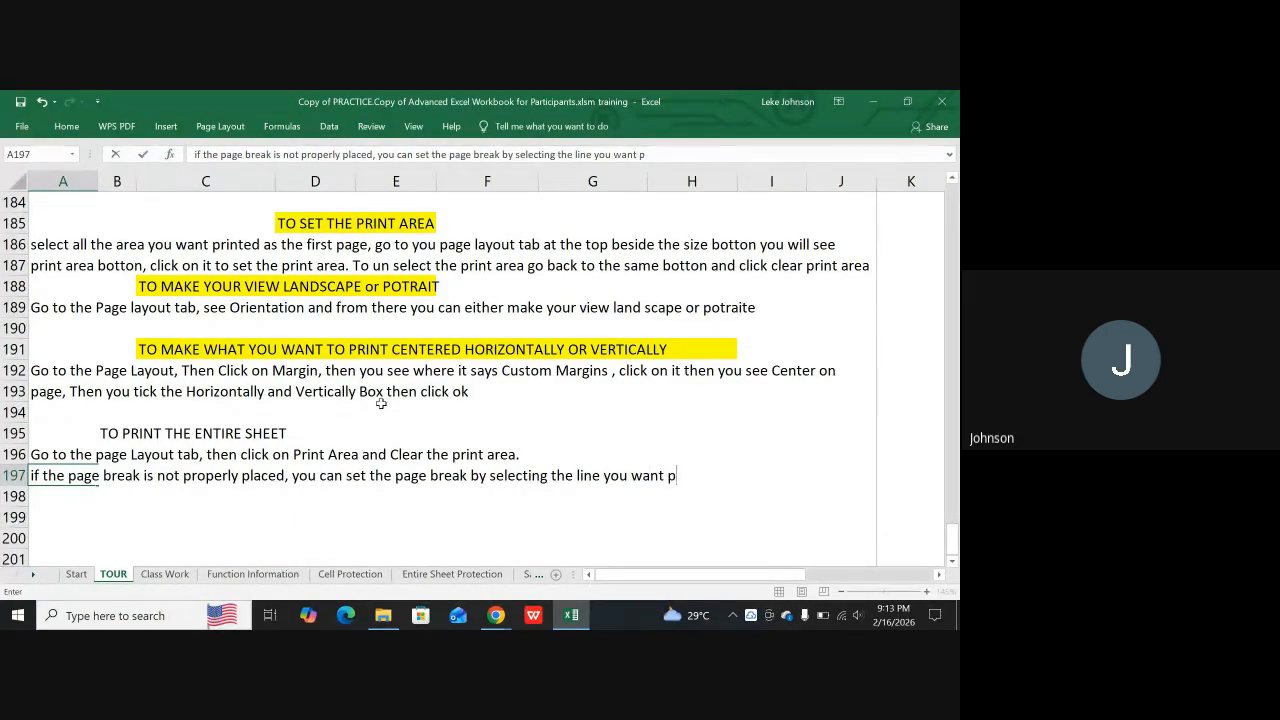
text( 2 )
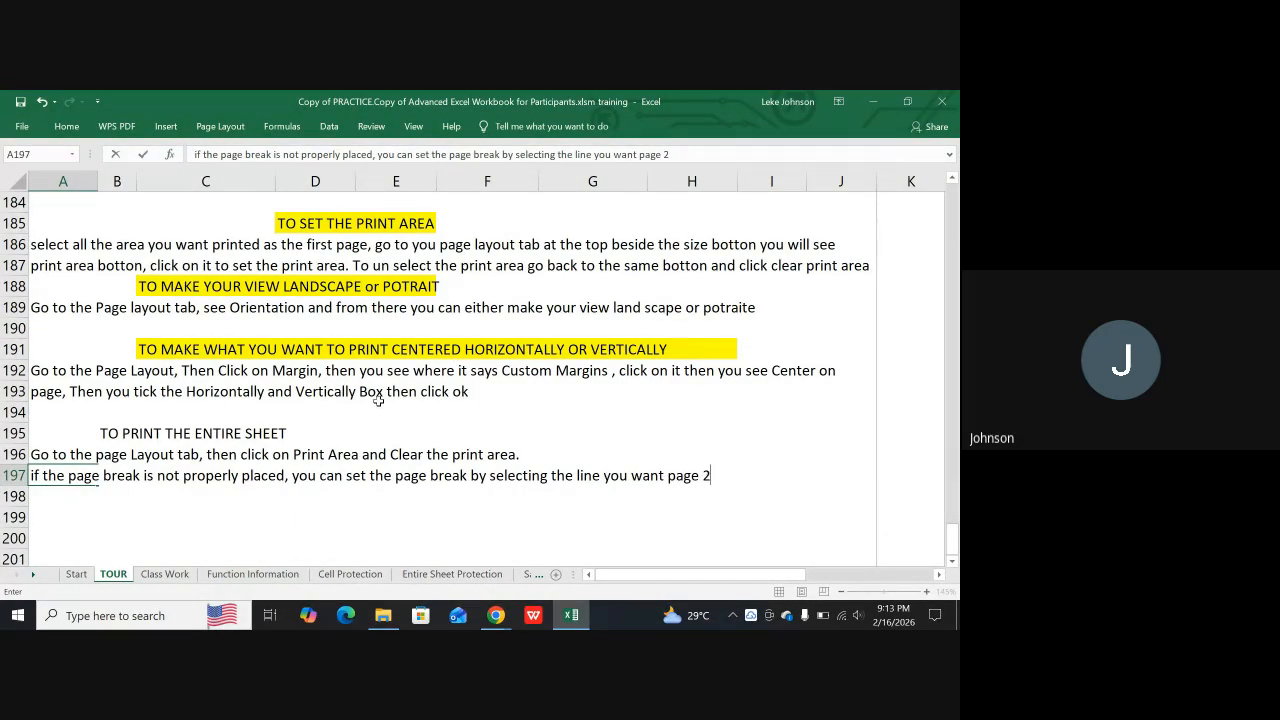
text(to start f)
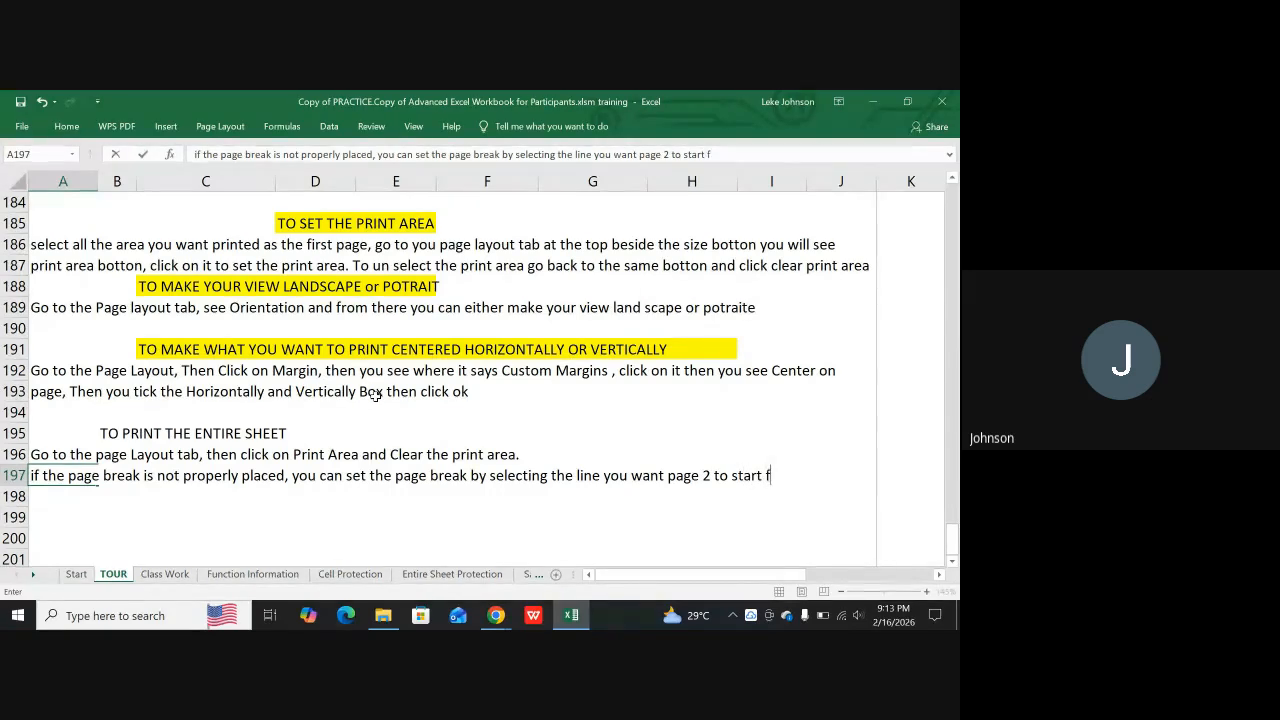
Finish the page break note in A197 with "to start from" and commit the entry
text(rom)
key(Return)
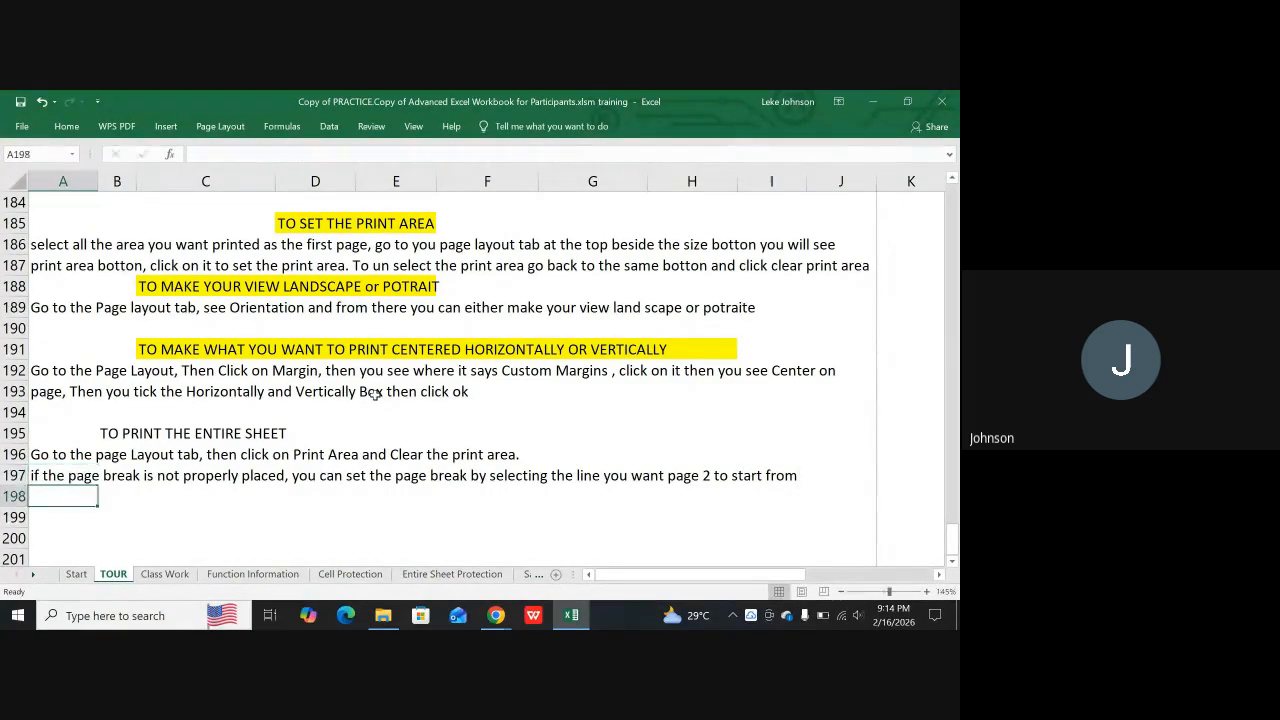
Begin the follow-up instruction in cell A198 with "then go back to the page layout tab"
text(then)
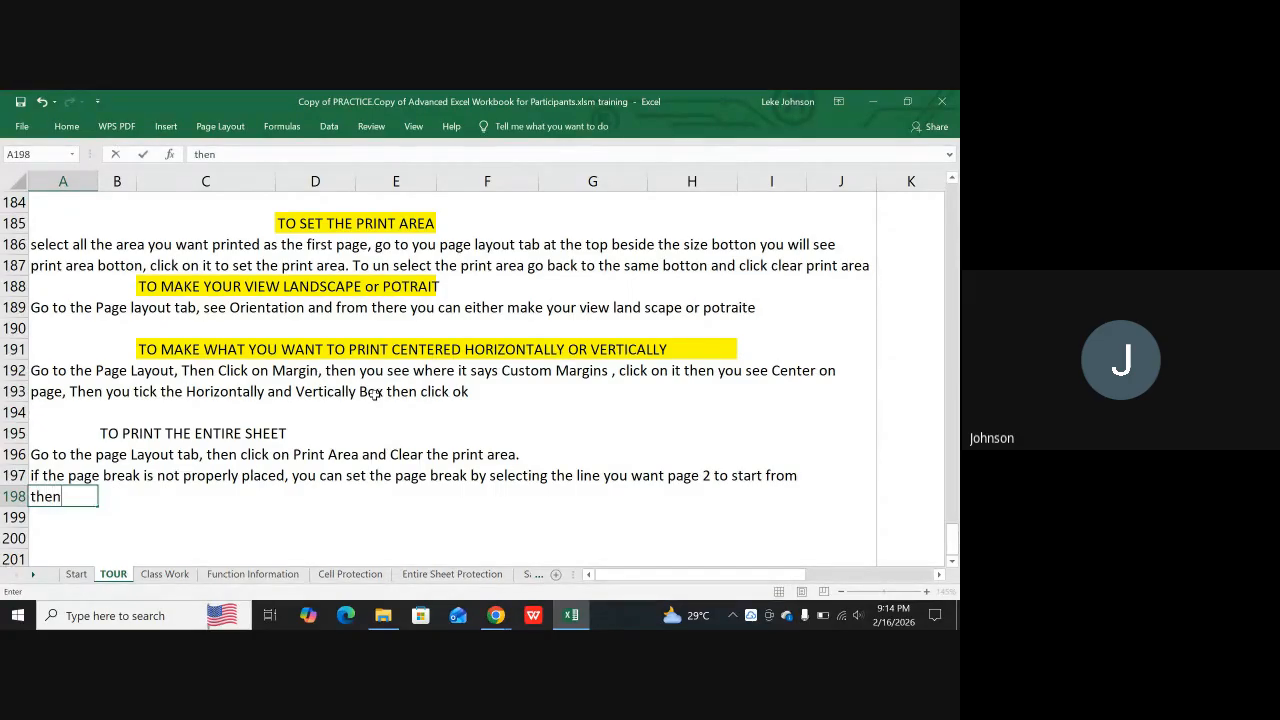
text( go back to )
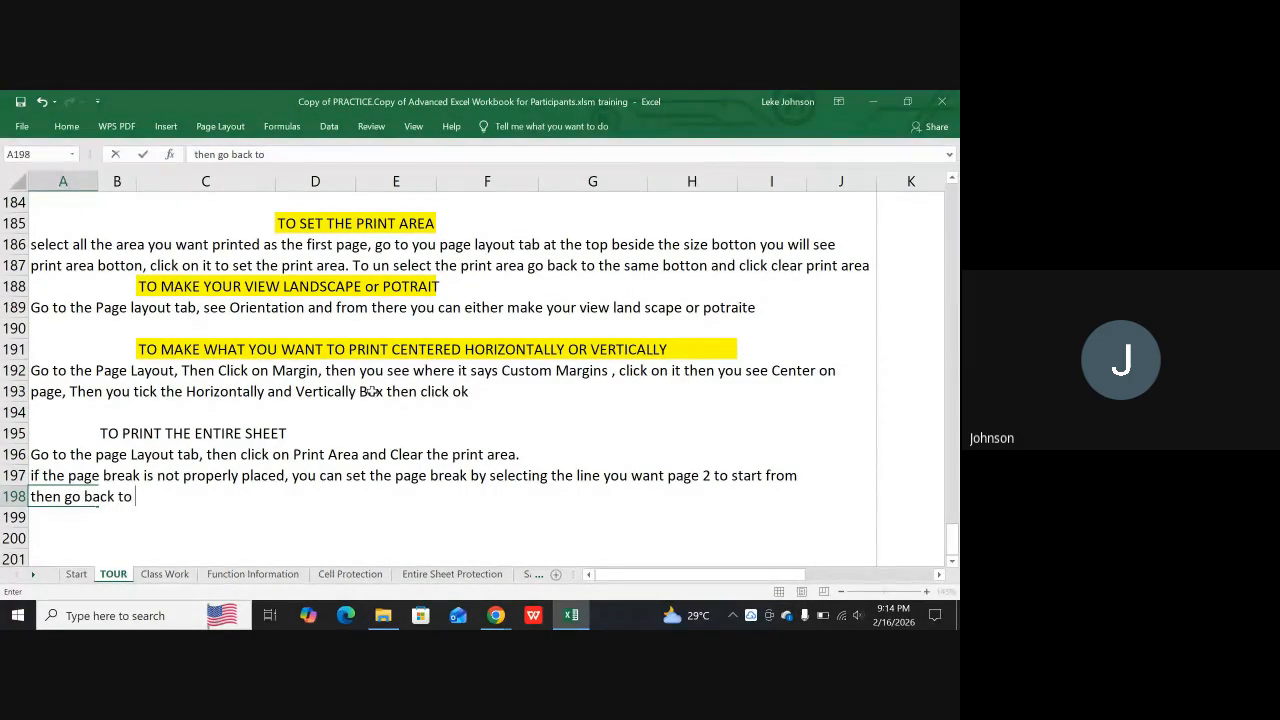
text(the page layout tav)
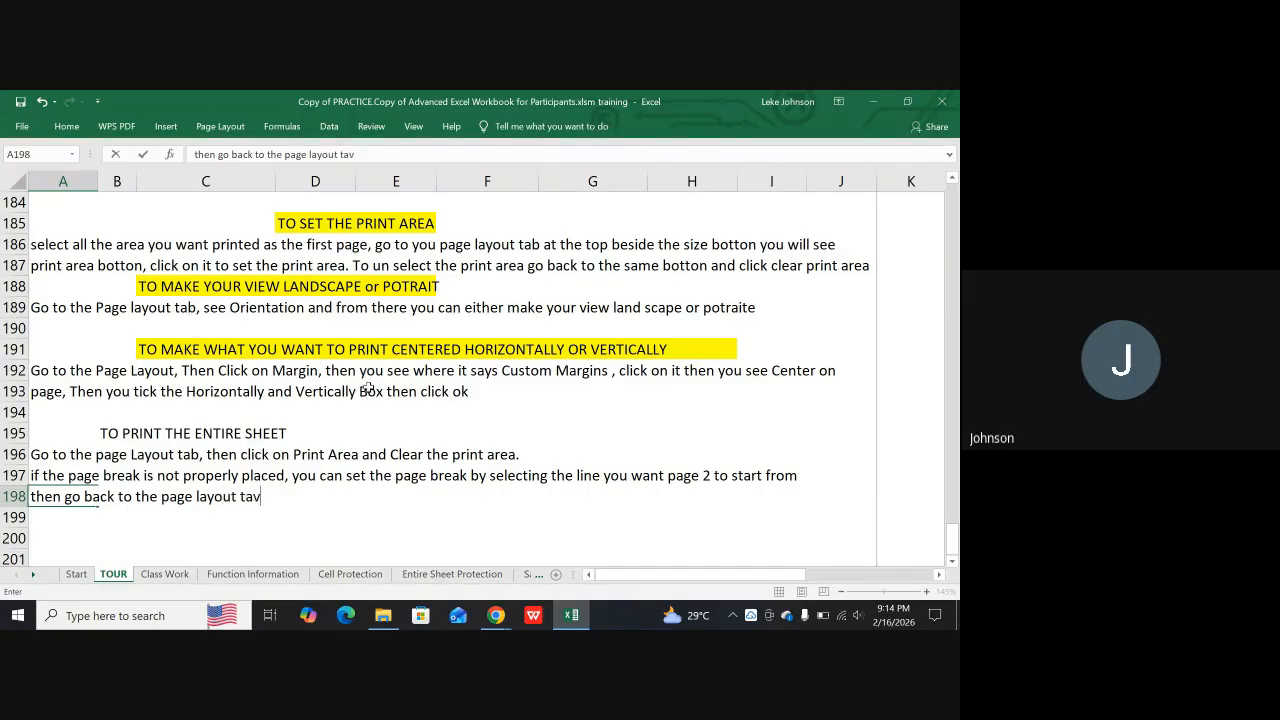
key(BackSpace)
text(b)
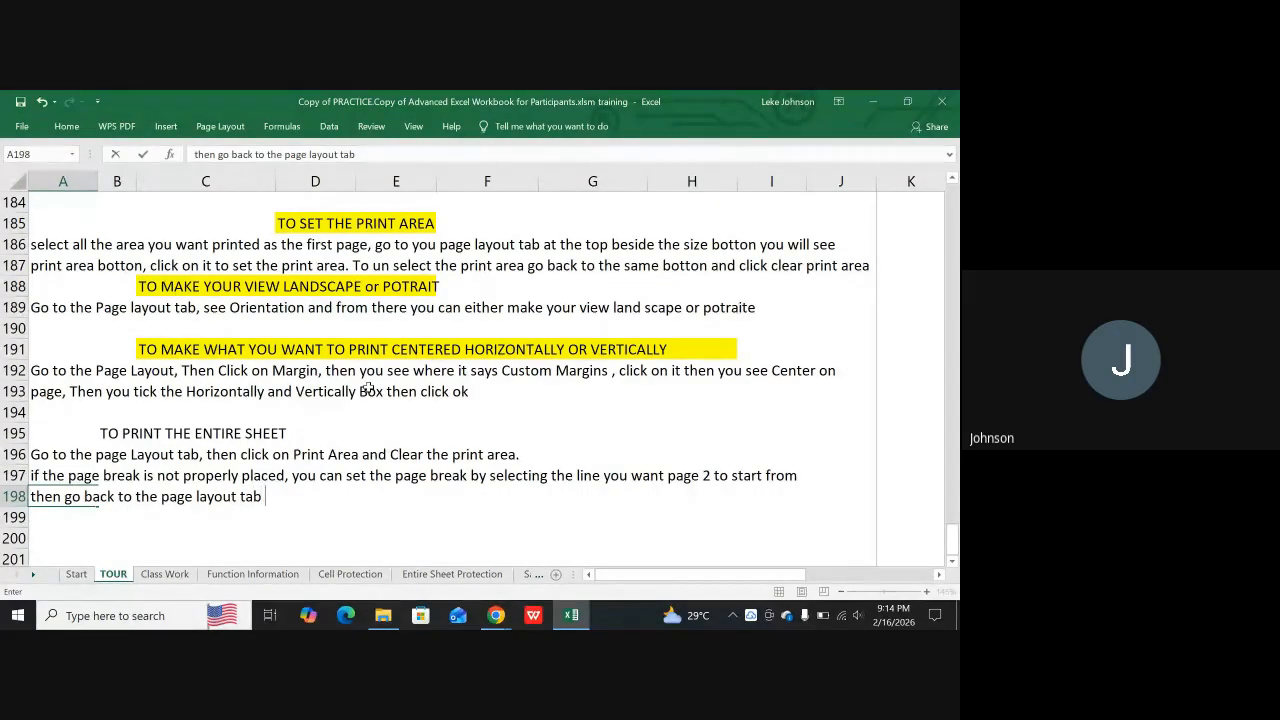
text( and click on brea)
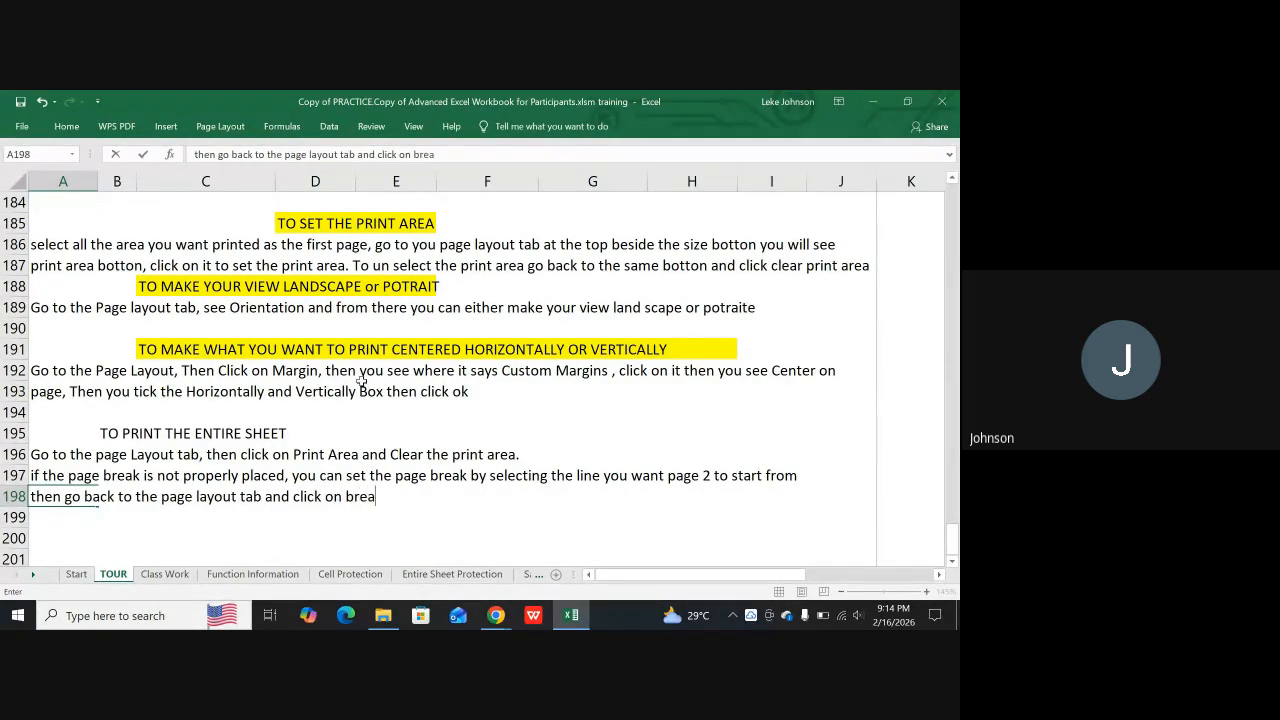
Continue the instruction in A198 with " and click on break"
text(jk)
Commit the A198 text and check which page break commands the Breaks tool offers
click(210, 127)
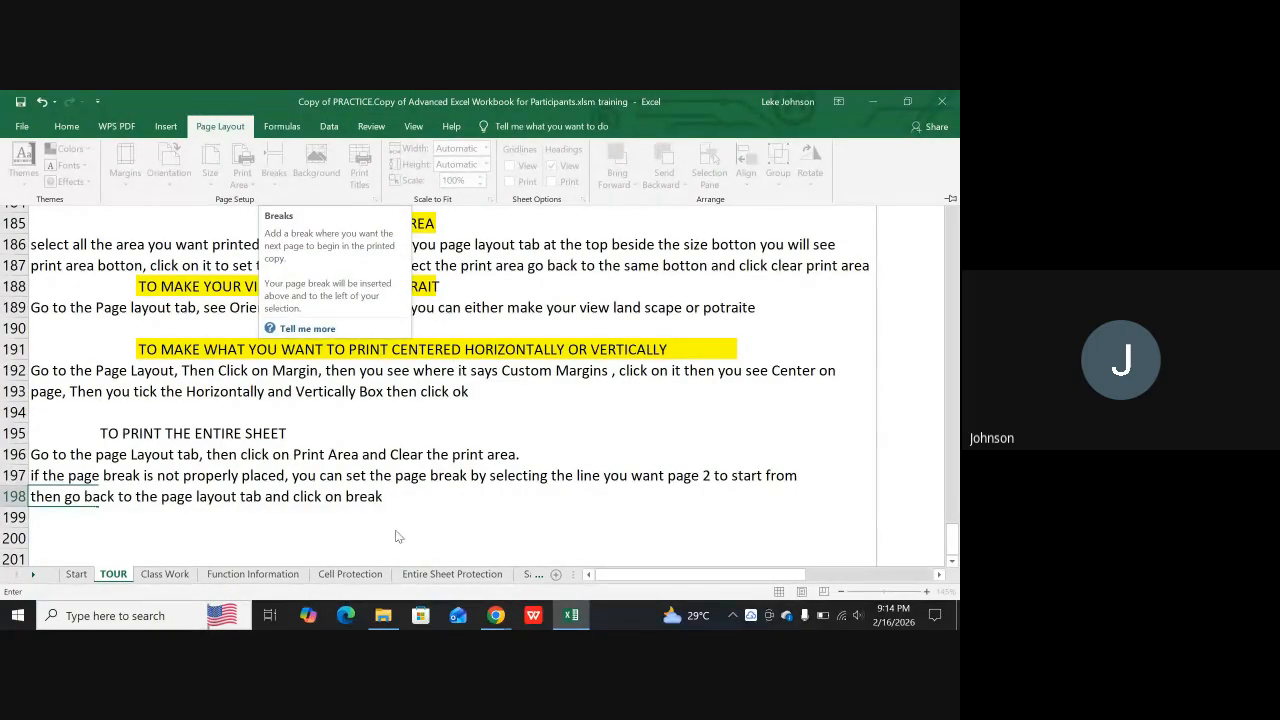
click(418, 505)
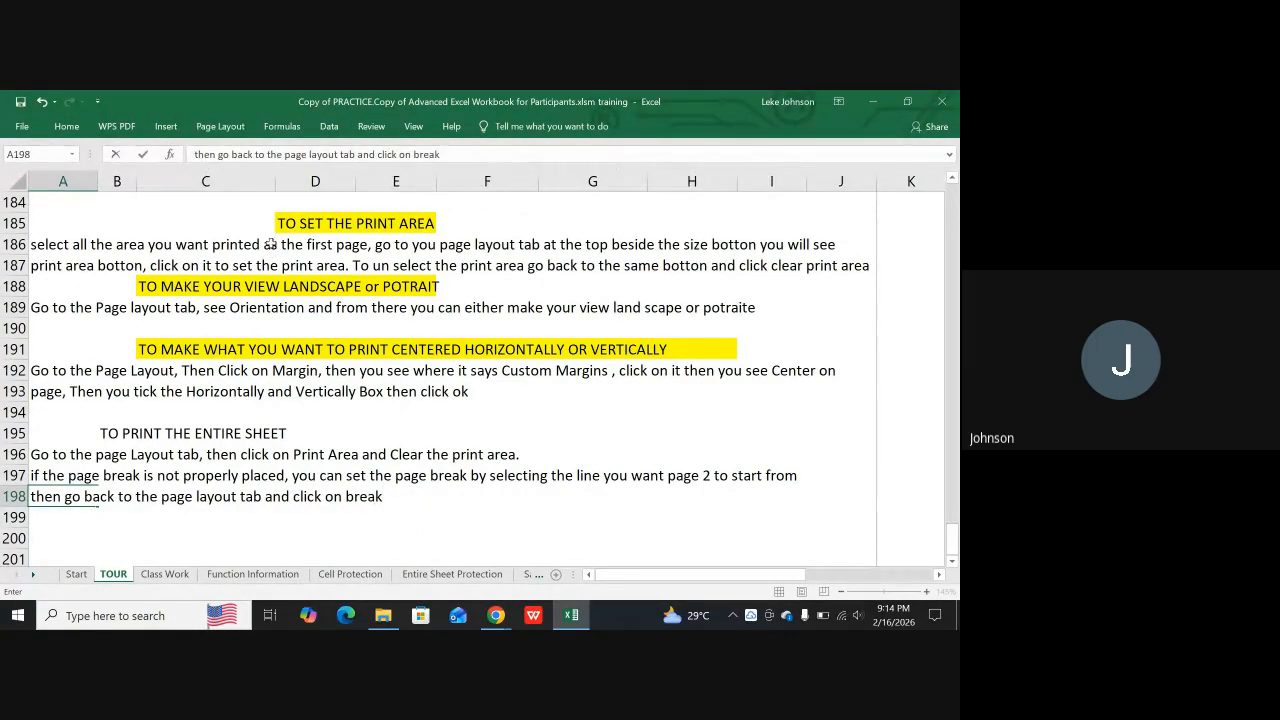
click(220, 126)
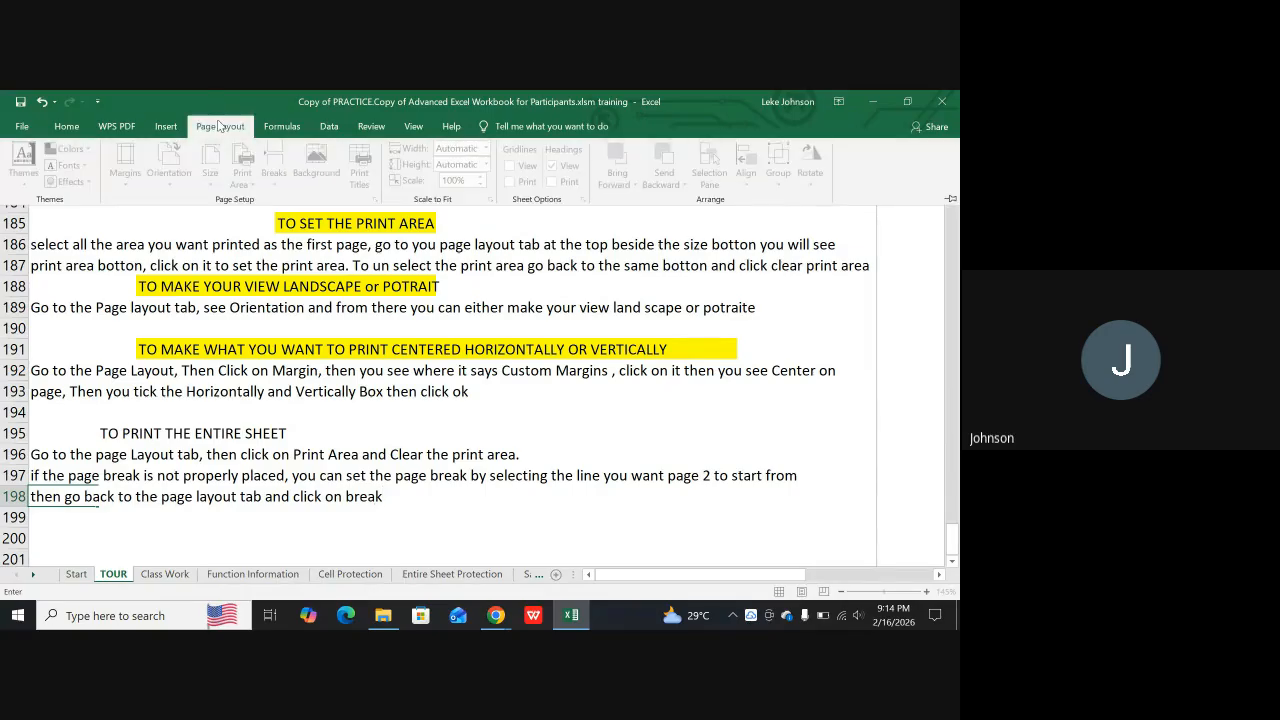
click(388, 528)
click(347, 498)
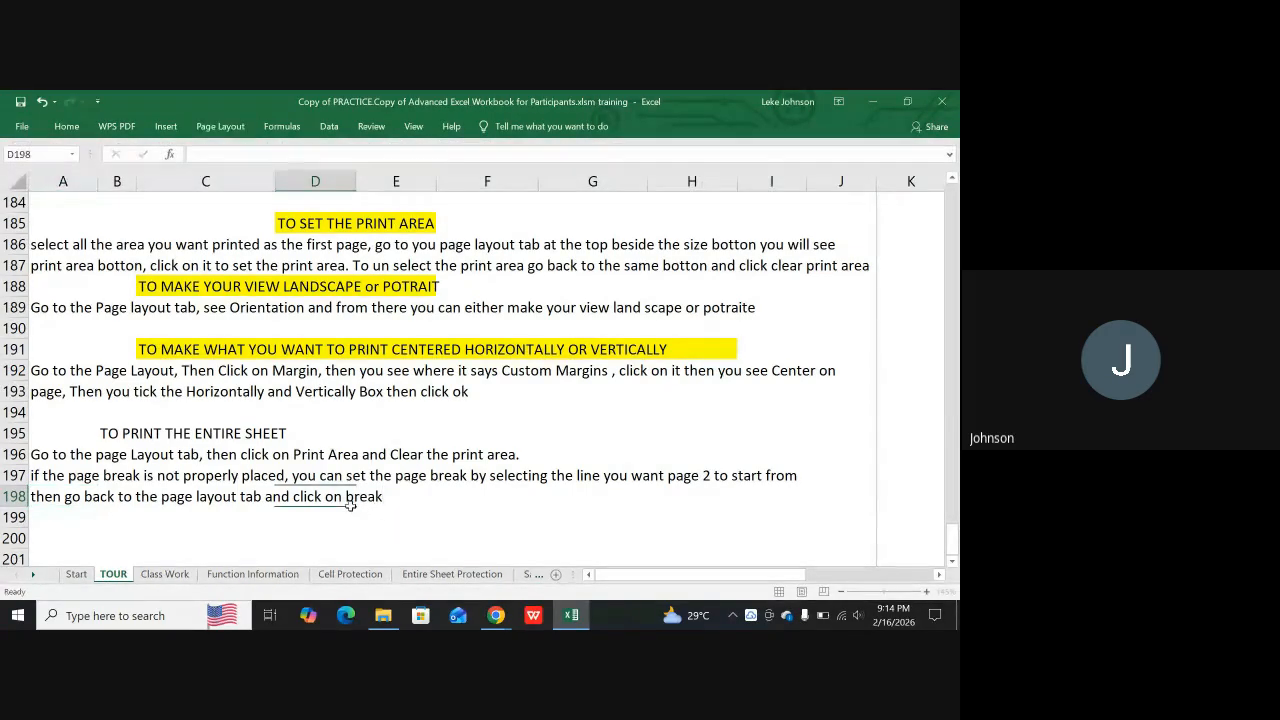
click(220, 127)
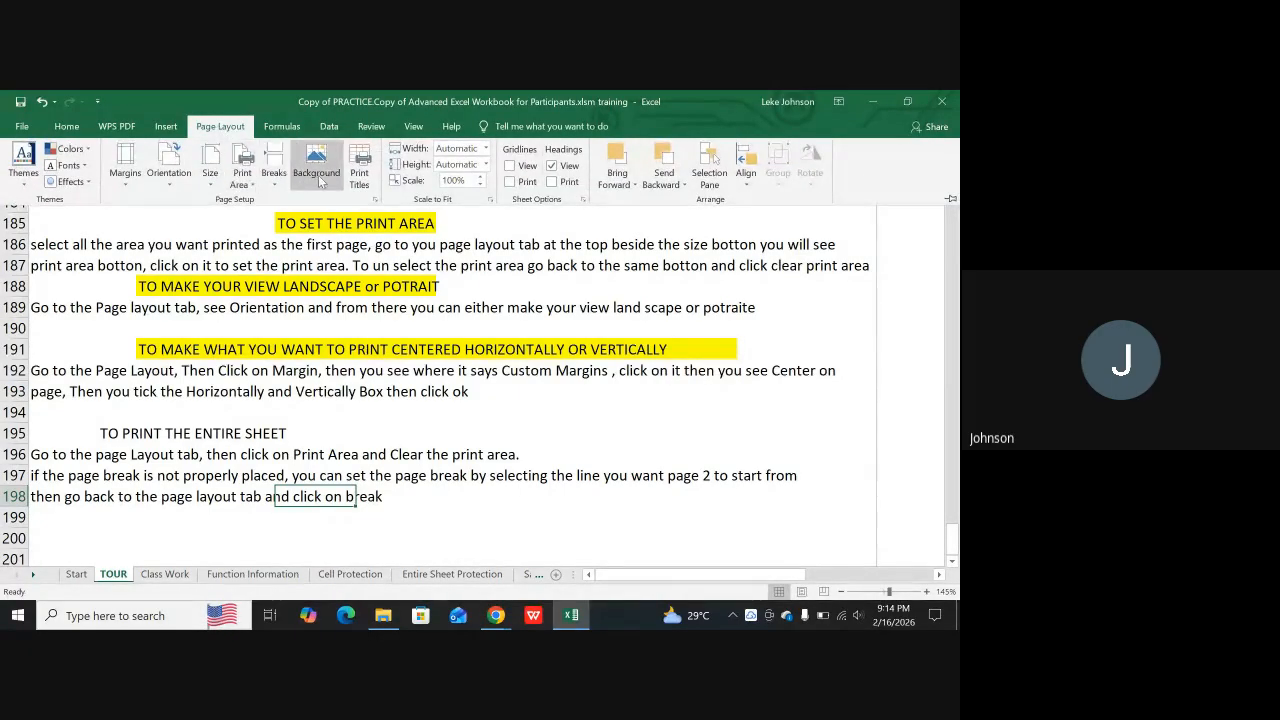
click(274, 170)
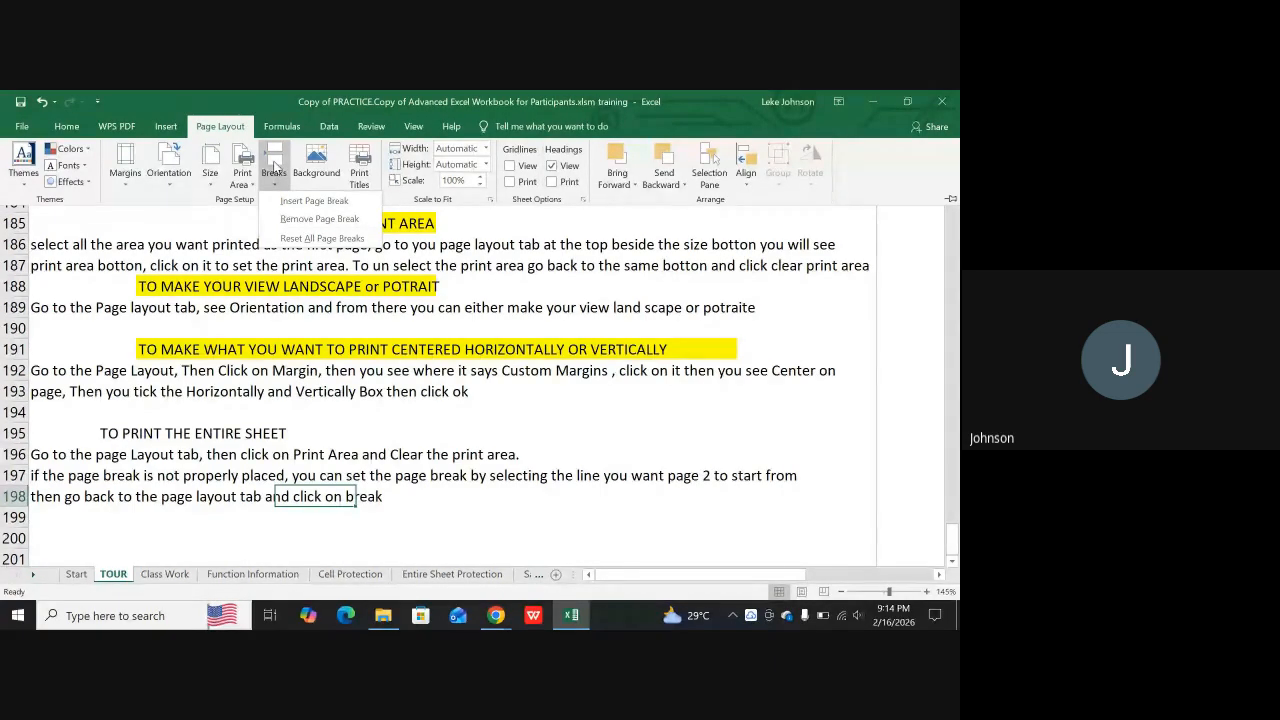
Reopen A198 for editing and append ", then click on insert page break" to its text
click(57, 498)
double_click(62, 497)
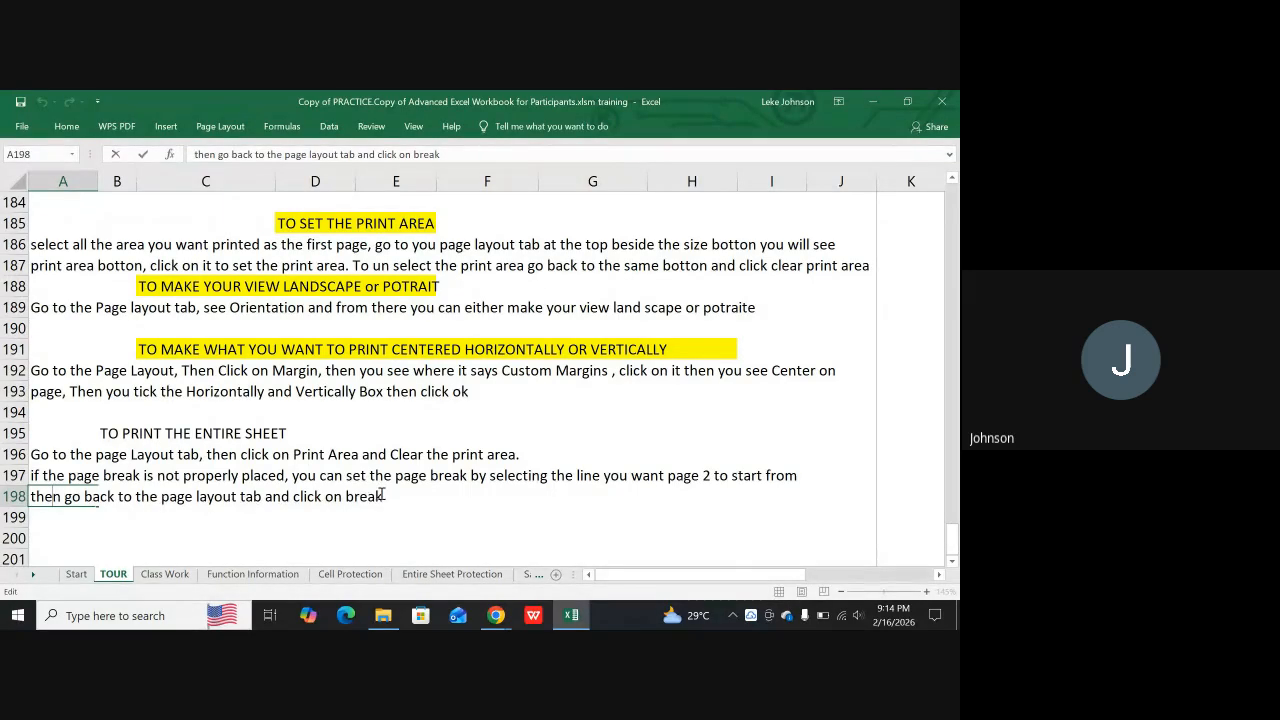
mouse_move(680, 615)
text(then click on insert pag)
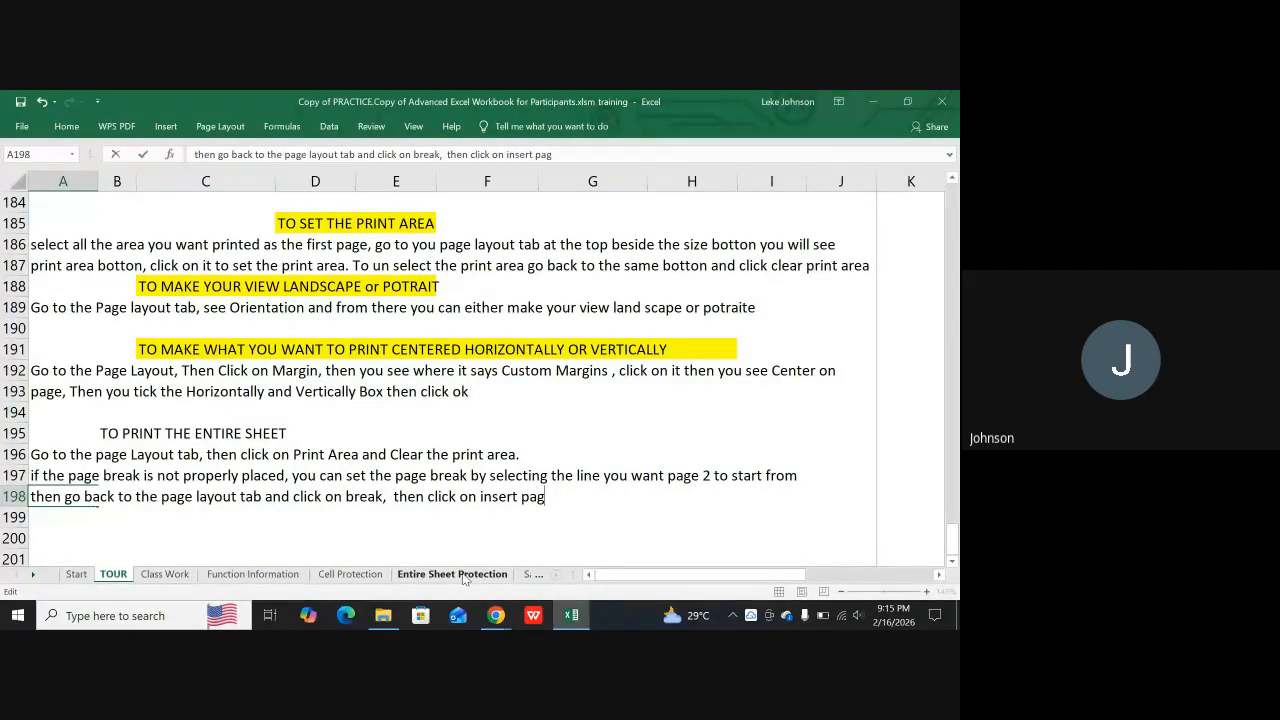
text(e break and altom)
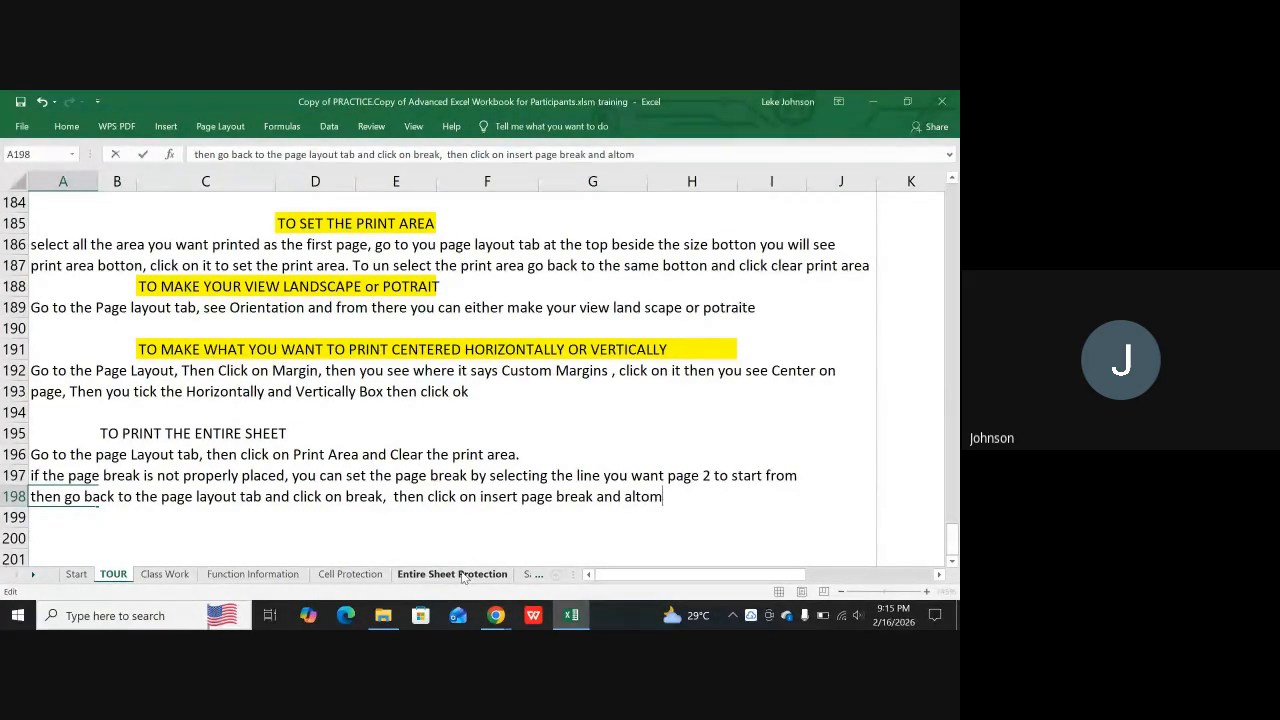
text(atically you will split)
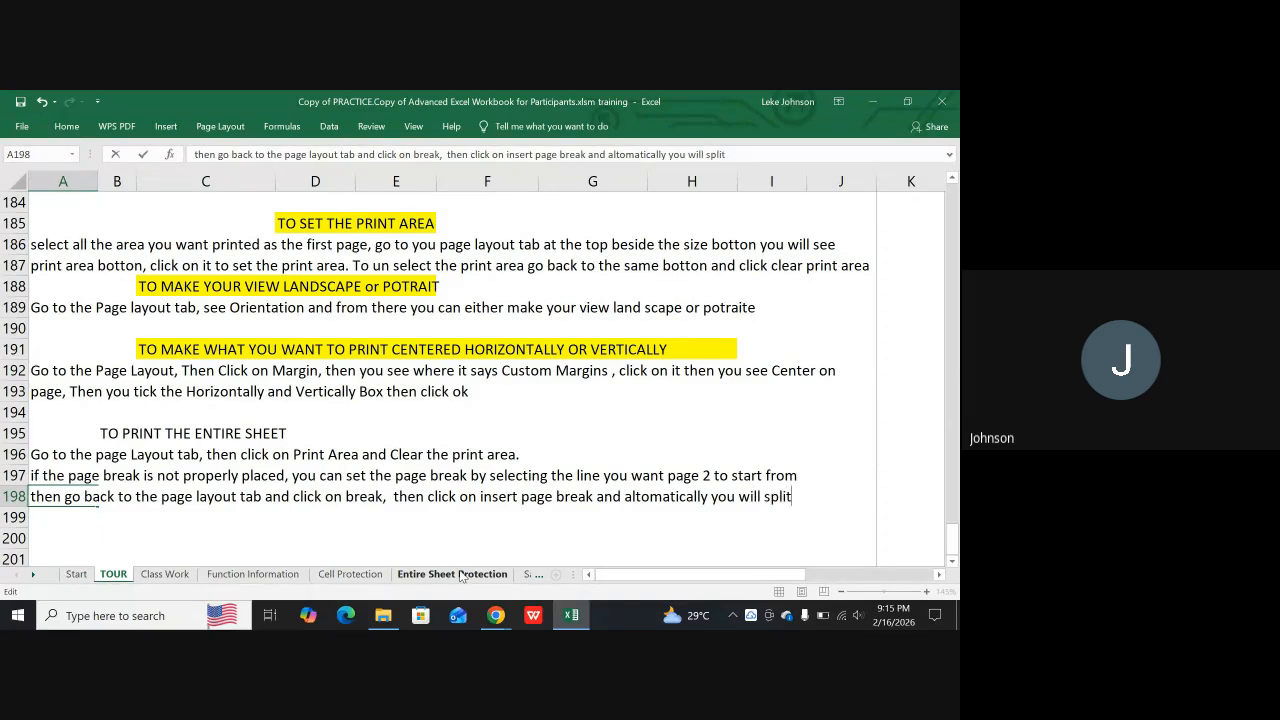
text( the print area)
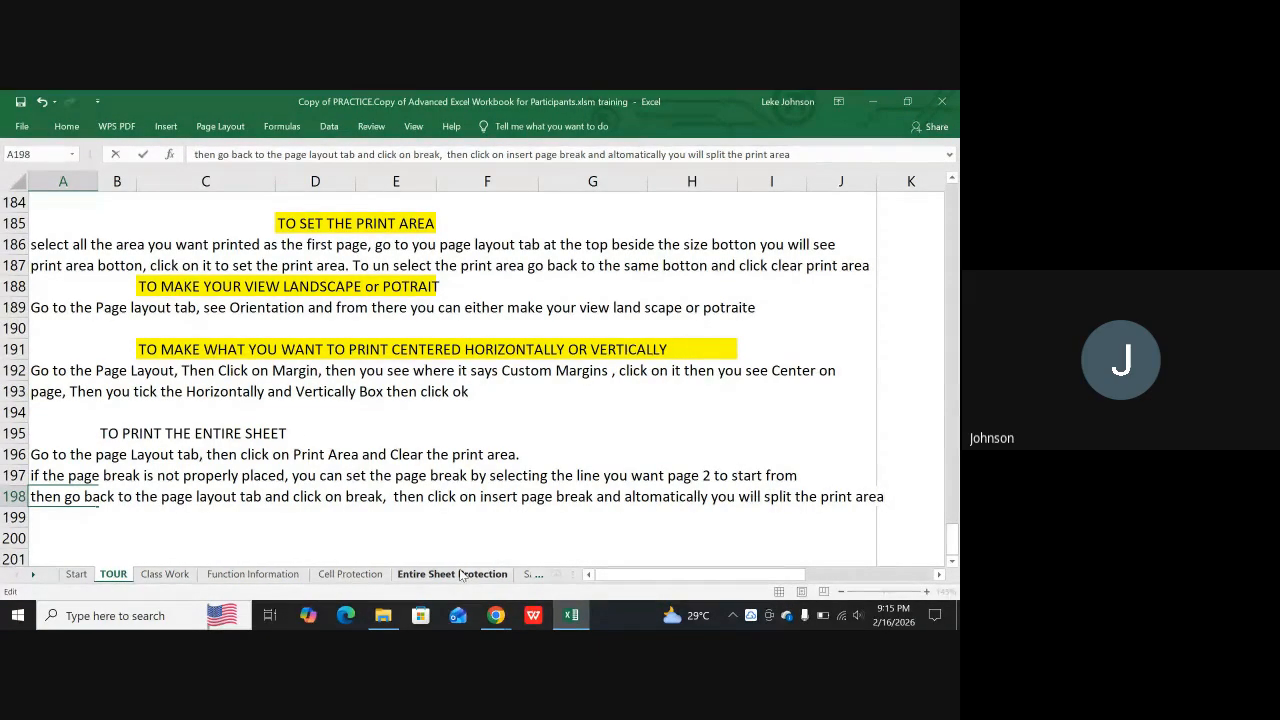
Complete the A198 instruction with " and altomatically you will split the print area" and commit the entry
key(Return)
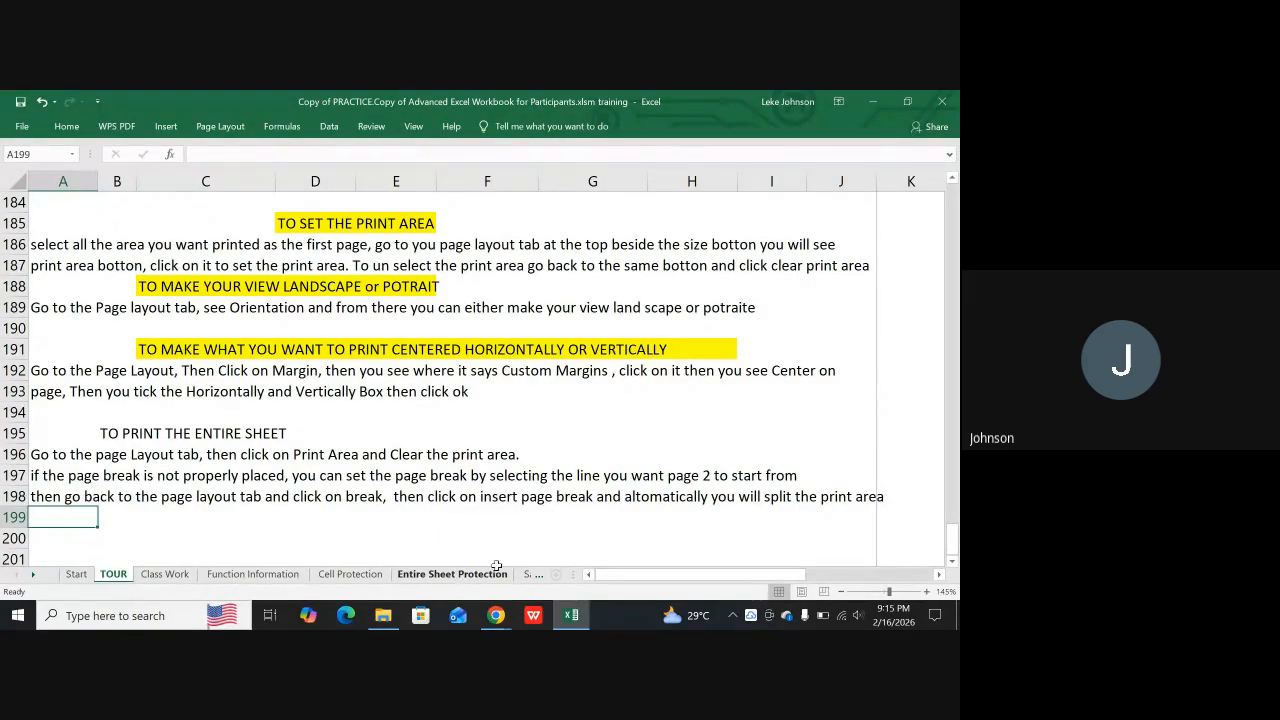
Highlight the heading "TO PRINT THE ENTIRE SHEET" in B195:D195 with yellow fill
drag(108, 433, 288, 428)
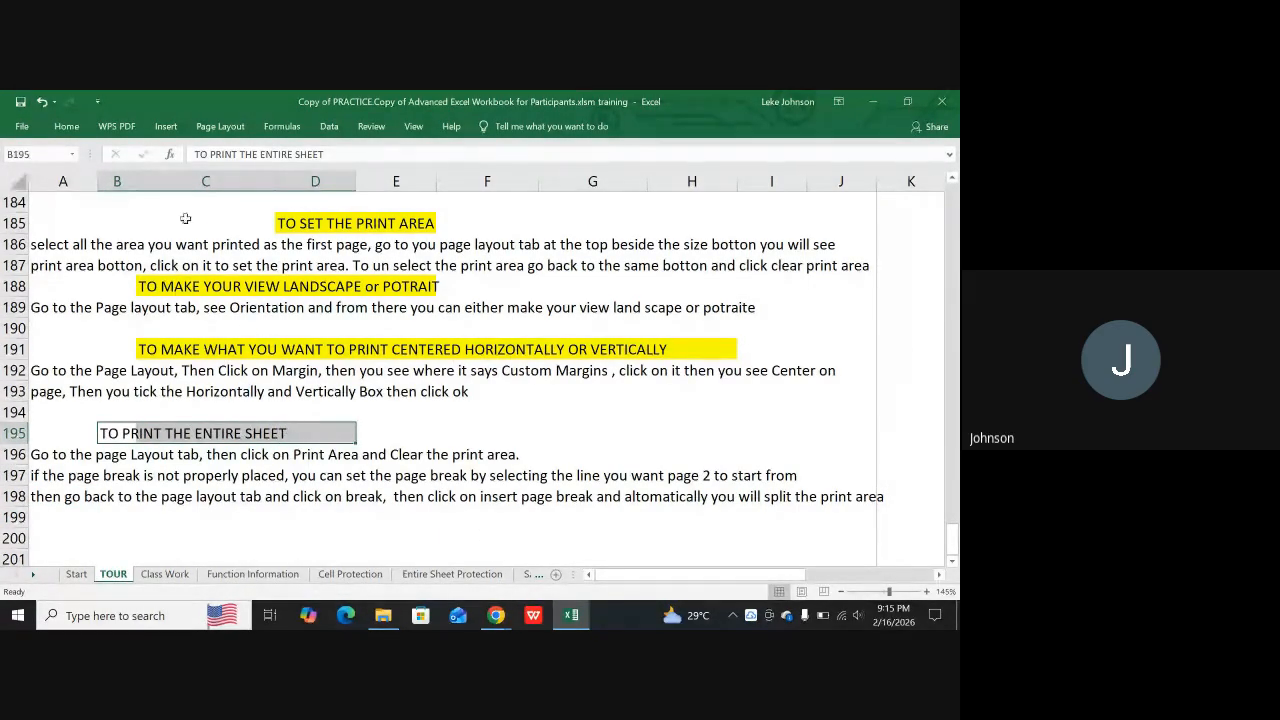
click(66, 126)
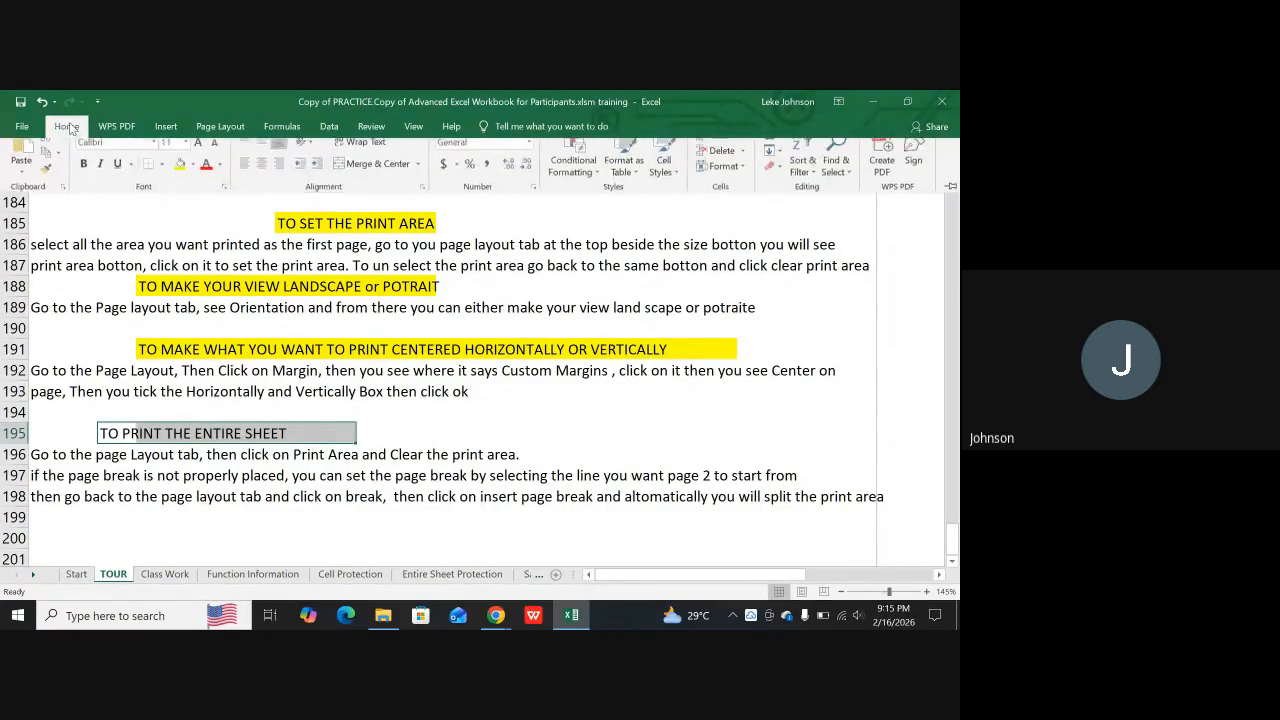
click(181, 177)
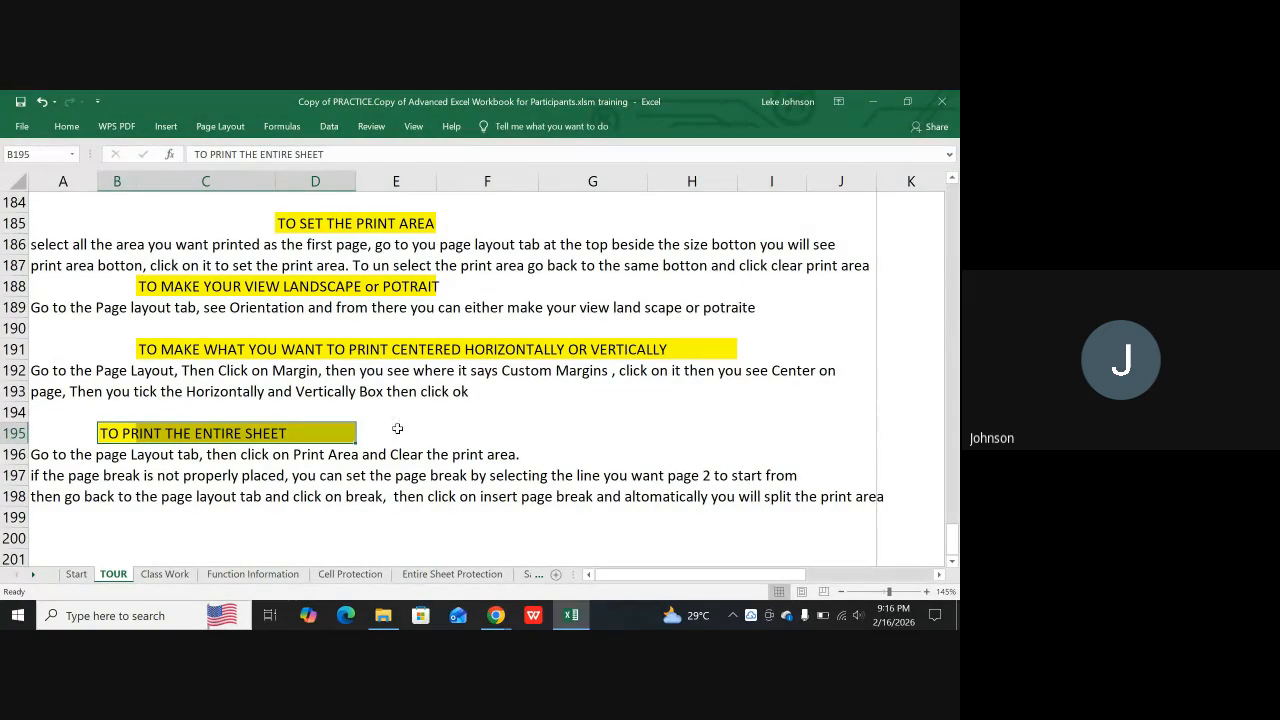
Copy the highlighted heading in B195:D195 and paste it at B199 below the page break instructions
scroll(196, 451, down, 1)
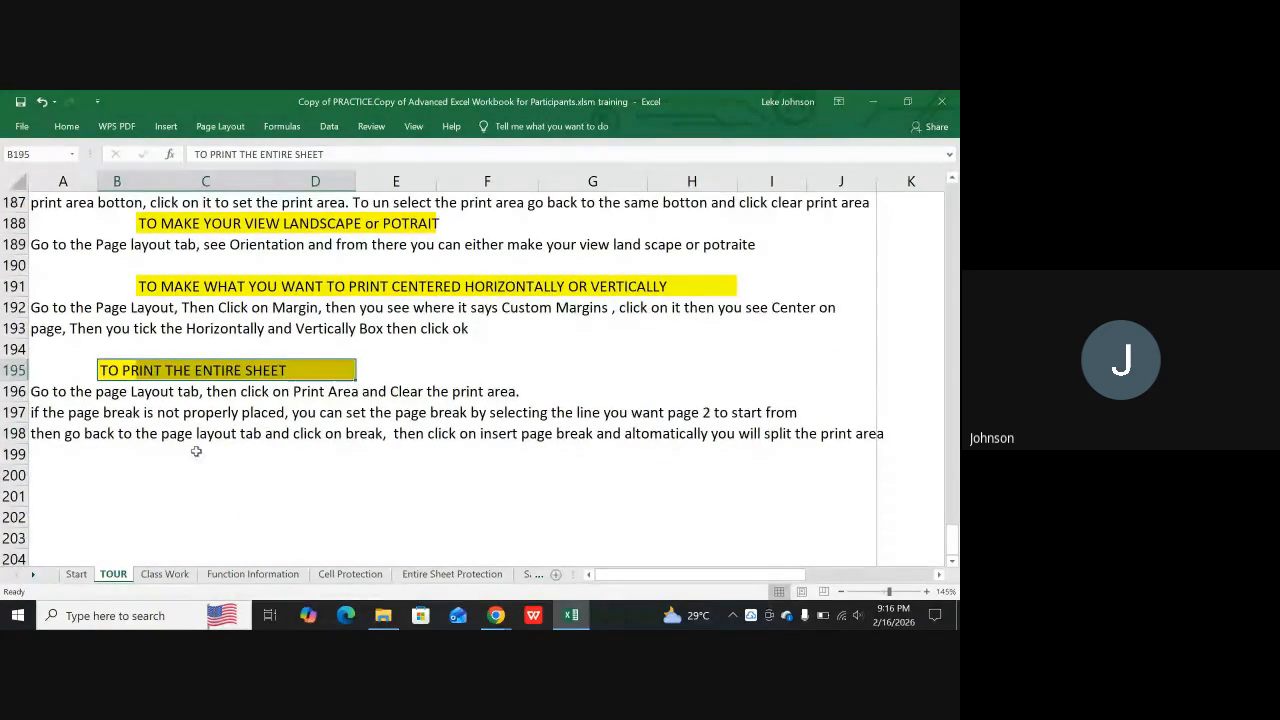
click(141, 457)
drag(107, 366, 310, 371)
key(ctrl+c)
click(100, 452)
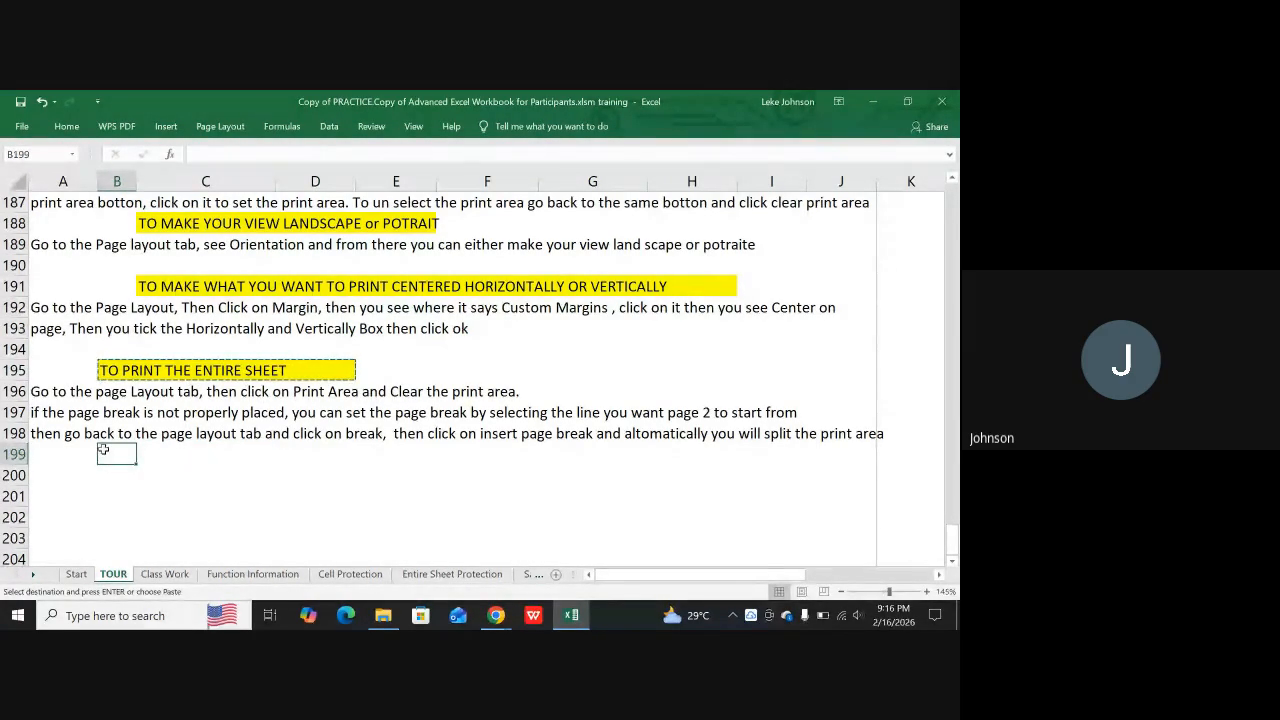
key(ctrl+v)
Remove the words "PRINT THE ENTIRE SHEET" from the pasted heading in B199, keeping only "TO"
click(148, 452)
click(117, 452)
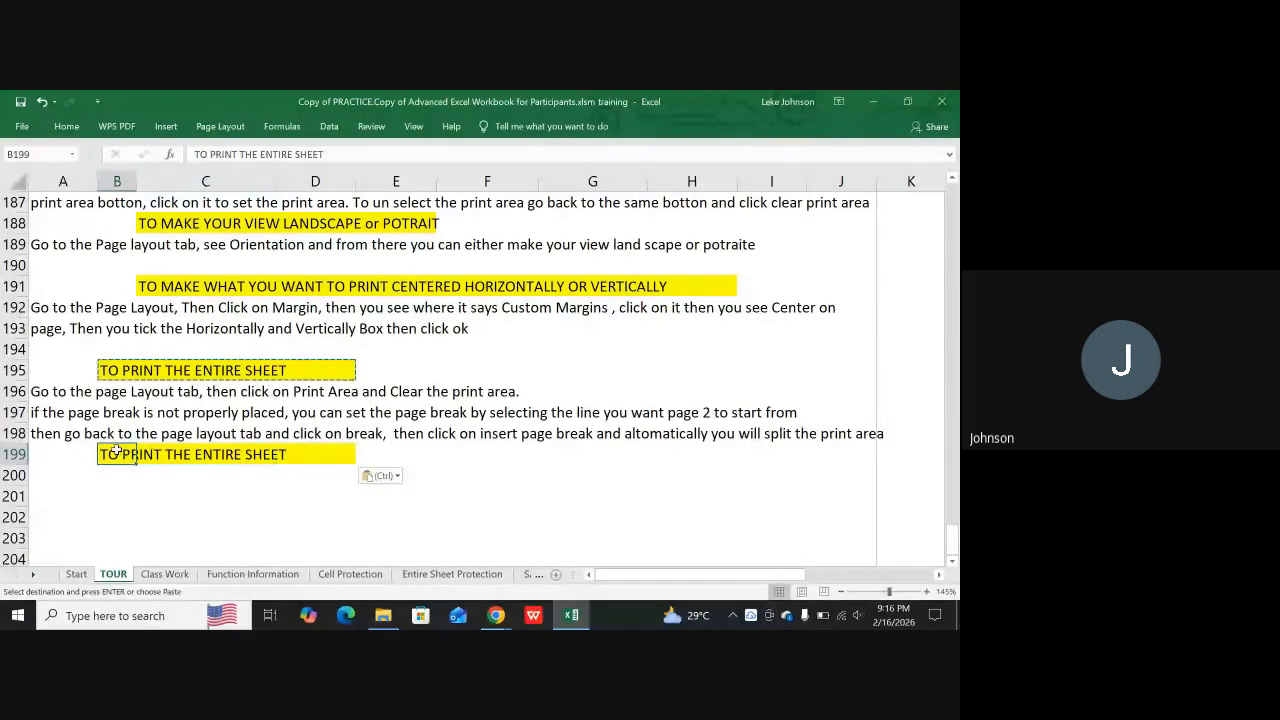
double_click(117, 452)
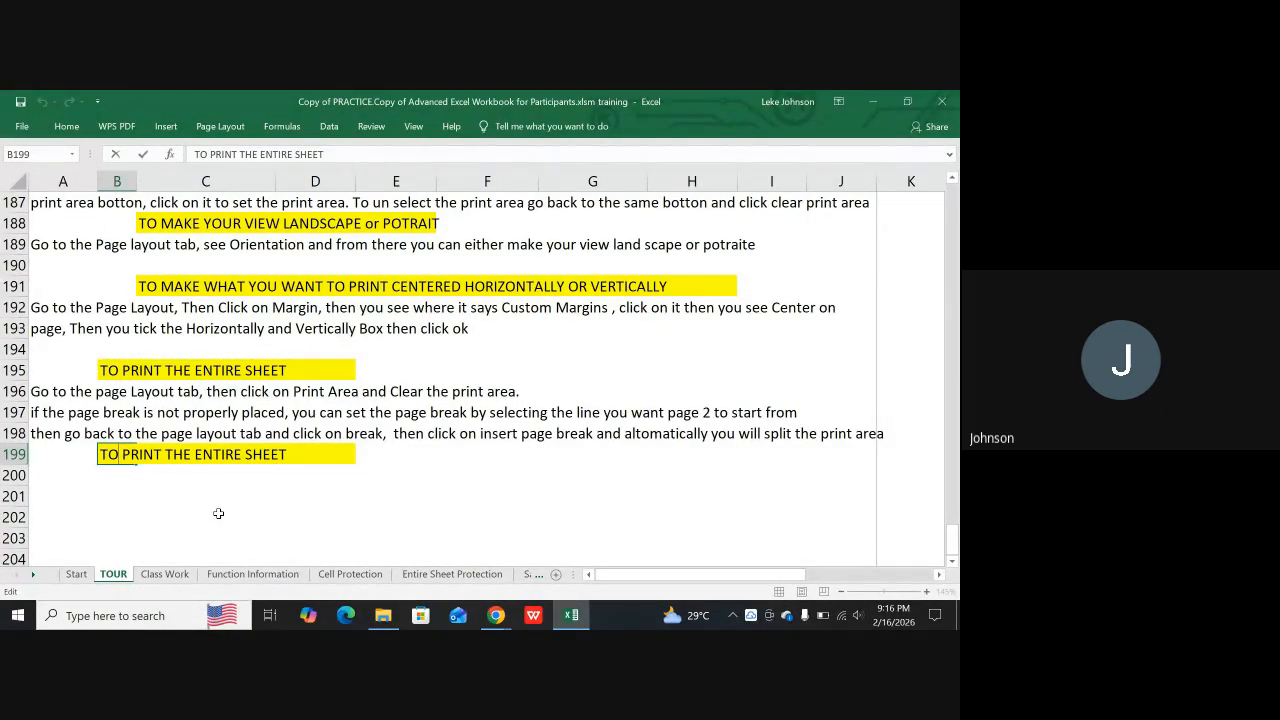
key(Right)
key(Right)
key(Right)
key(Right)
key(Right)
key(Right)
key(Right)
key(Right)
key(Right)
key(Right)
key(Right)
key(Right)
key(BackSpace)
key(BackSpace)
key(BackSpace)
key(BackSpace)
key(BackSpace)
key(BackSpace)
key(BackSpace)
key(BackSpace)
key(BackSpace)
key(BackSpace)
key(BackSpace)
key(BackSpace)
key(BackSpace)
key(BackSpace)
key(BackSpace)
key(BackSpace)
key(BackSpace)
key(BackSpace)
key(BackSpace)
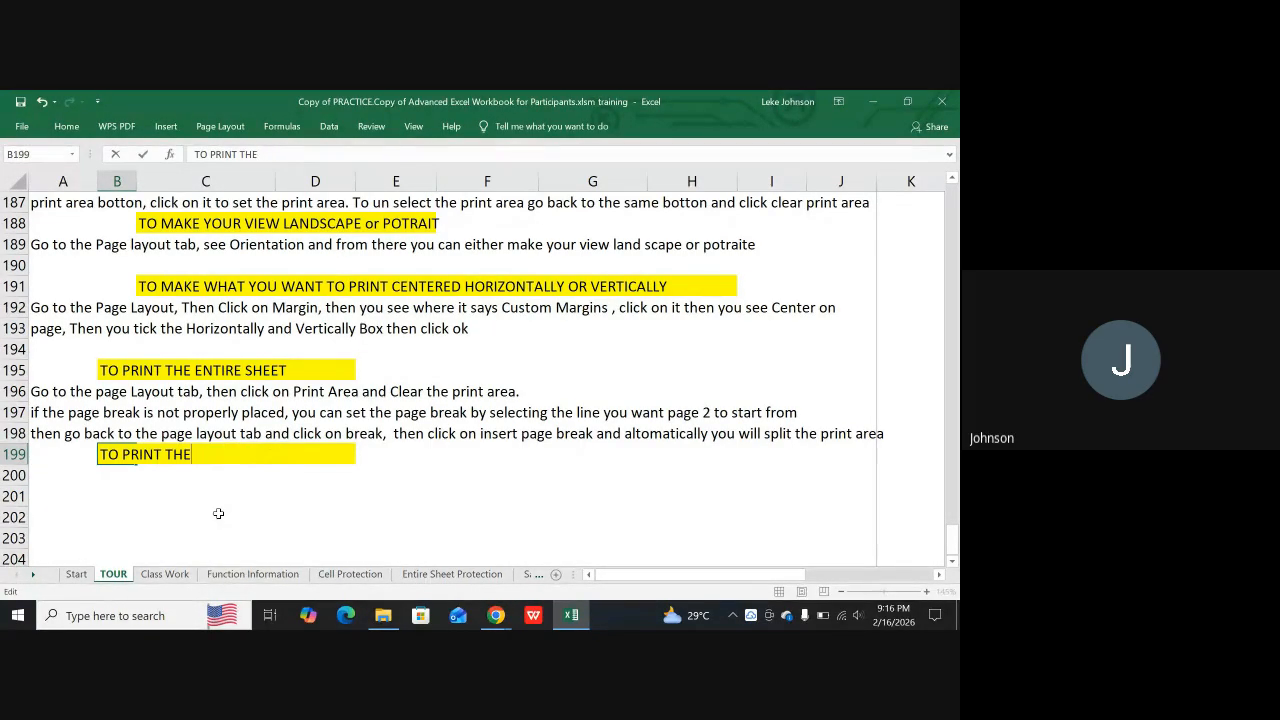
key(BackSpace)
key(BackSpace)
key(BackSpace)
Complete the heading in B199 so it reads "TO TURN OFF THE GRID LINES"
text(t)
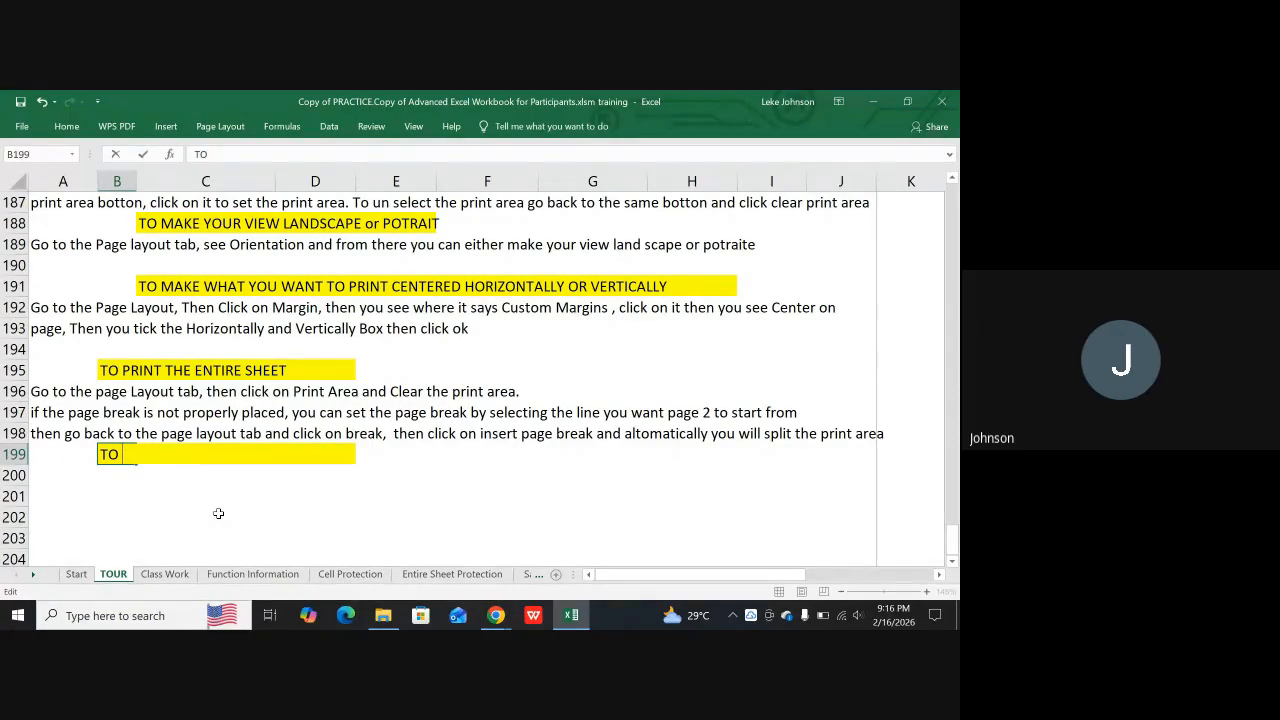
text(TURN OFF T)
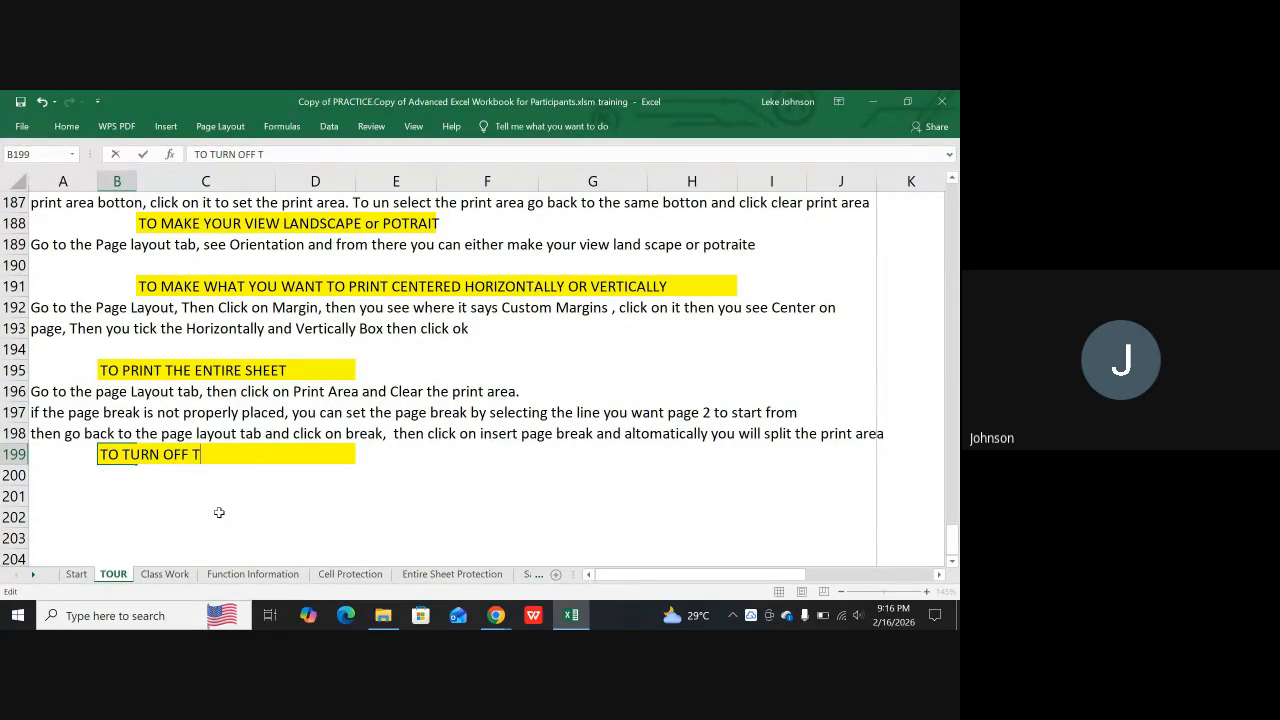
text(HE GRID LINES)
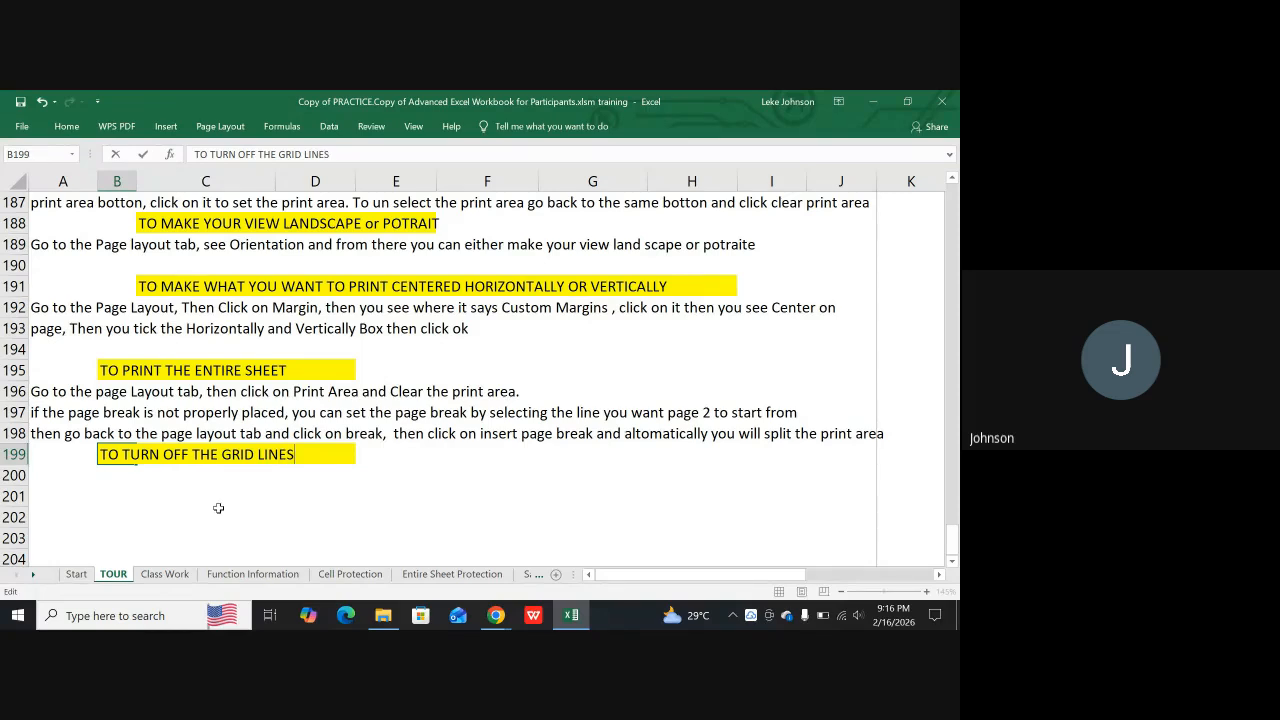
Begin the grid lines instruction in A200 with the text "Go to the page layout tab then"
key(Return)
key(Left)
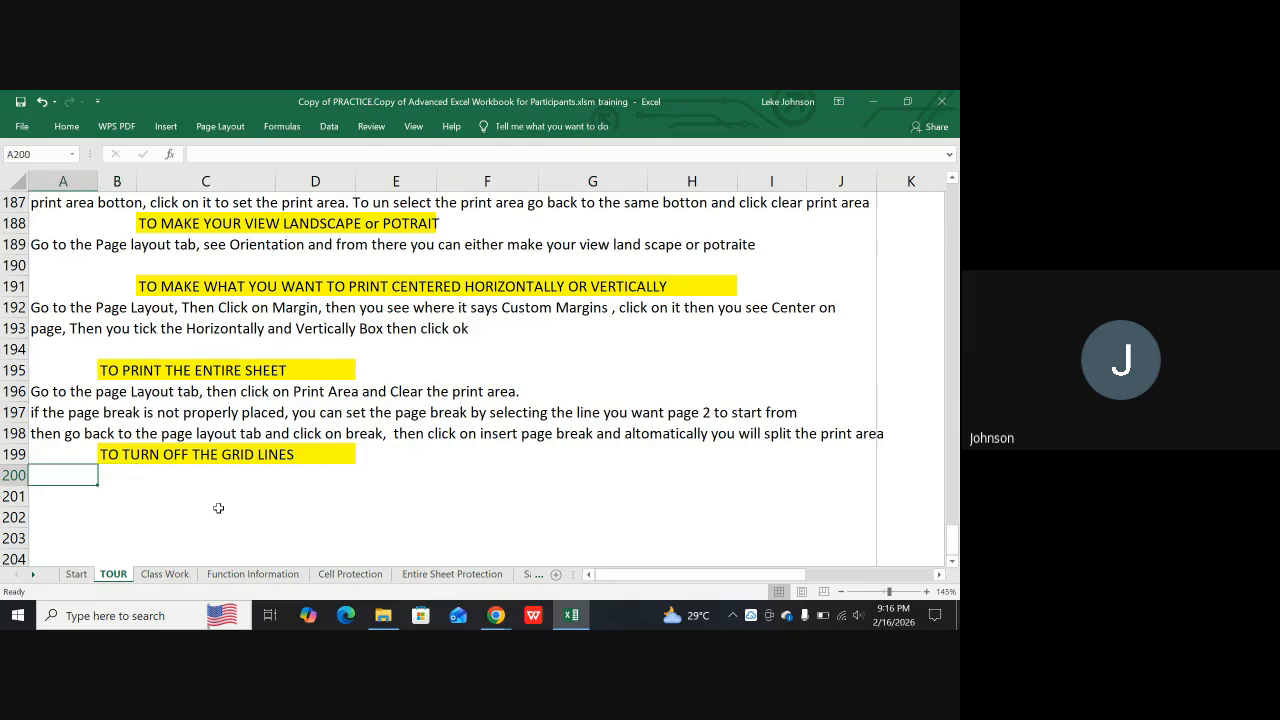
text(GO)
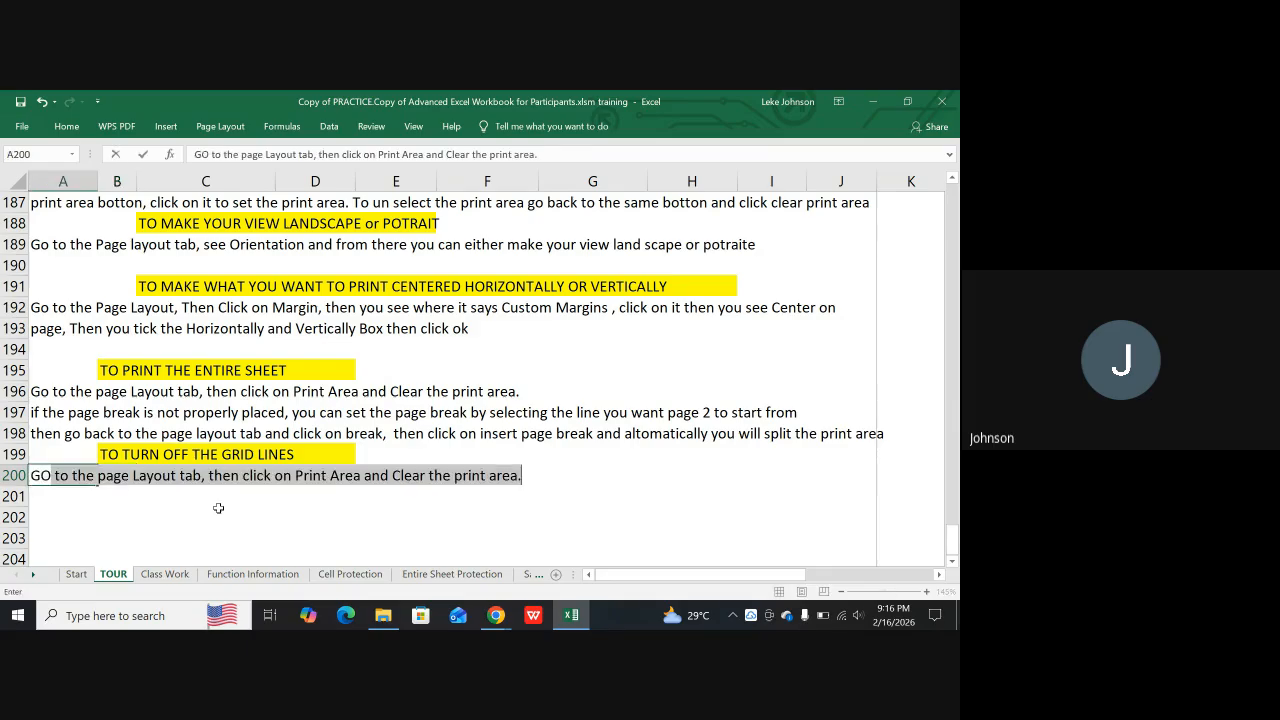
text( TO)
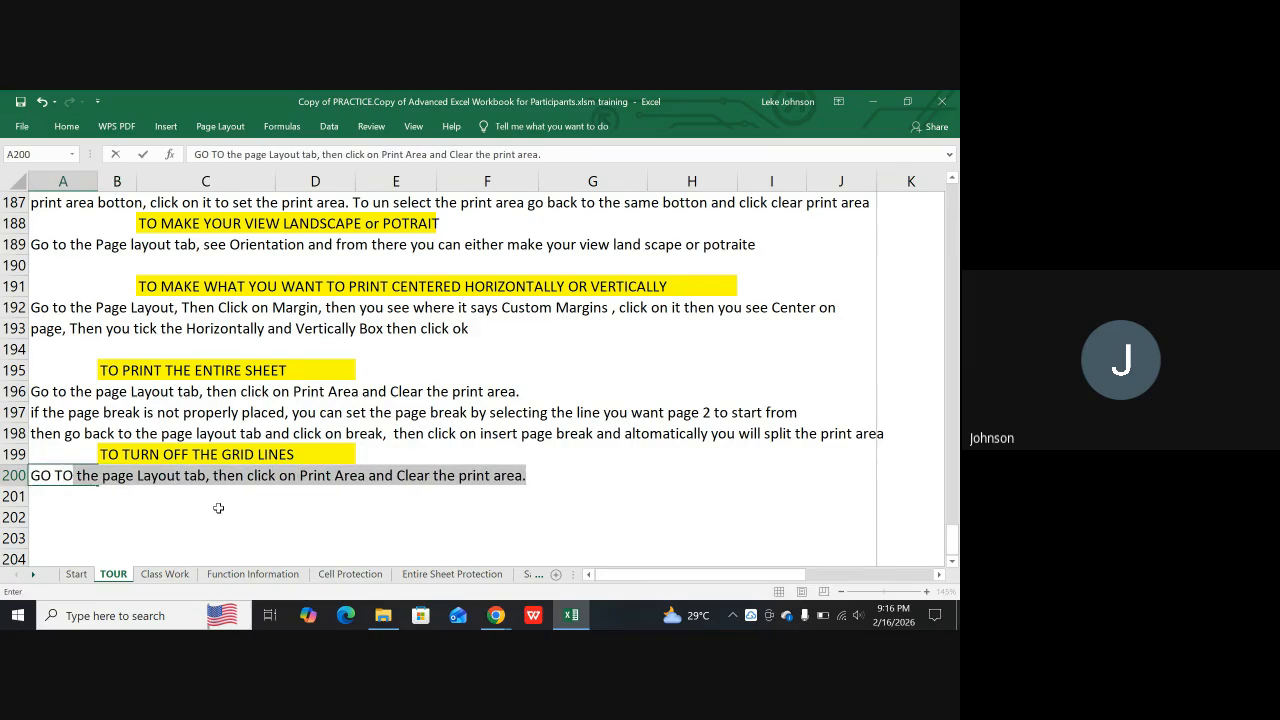
key(BackSpace)
key(BackSpace)
key(BackSpace)
key(BackSpace)
key(BackSpace)
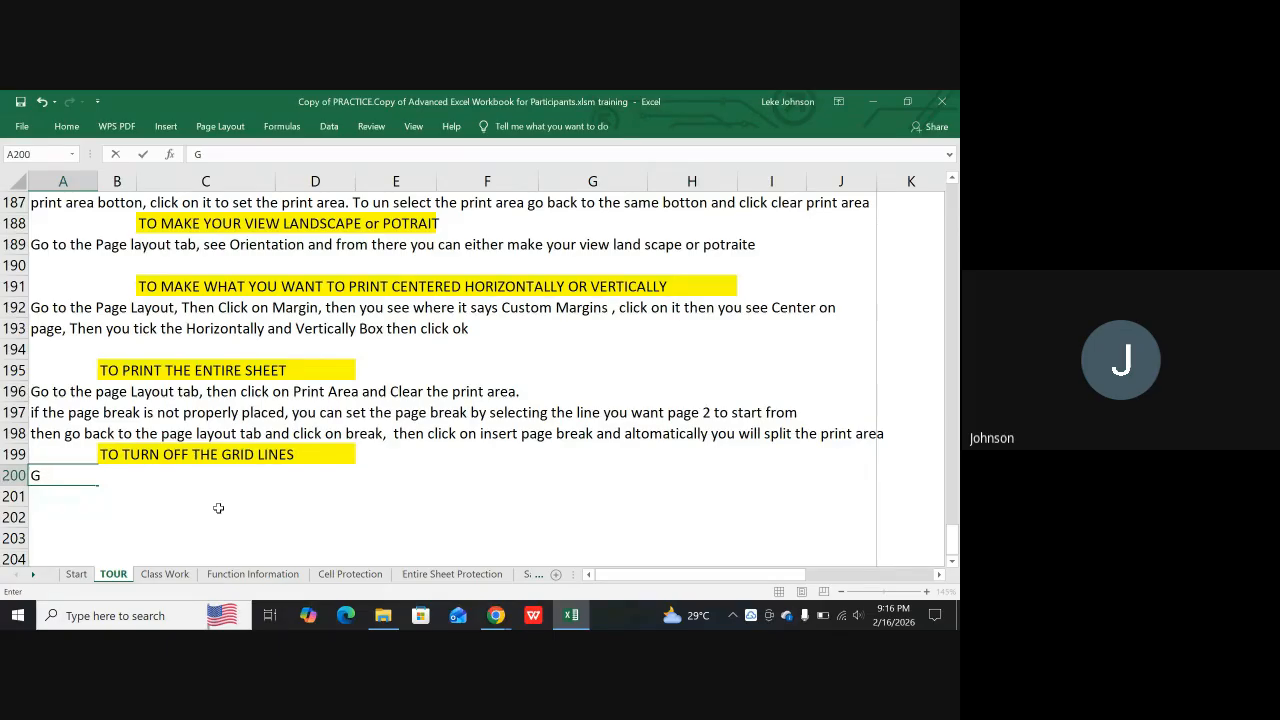
text(o to )
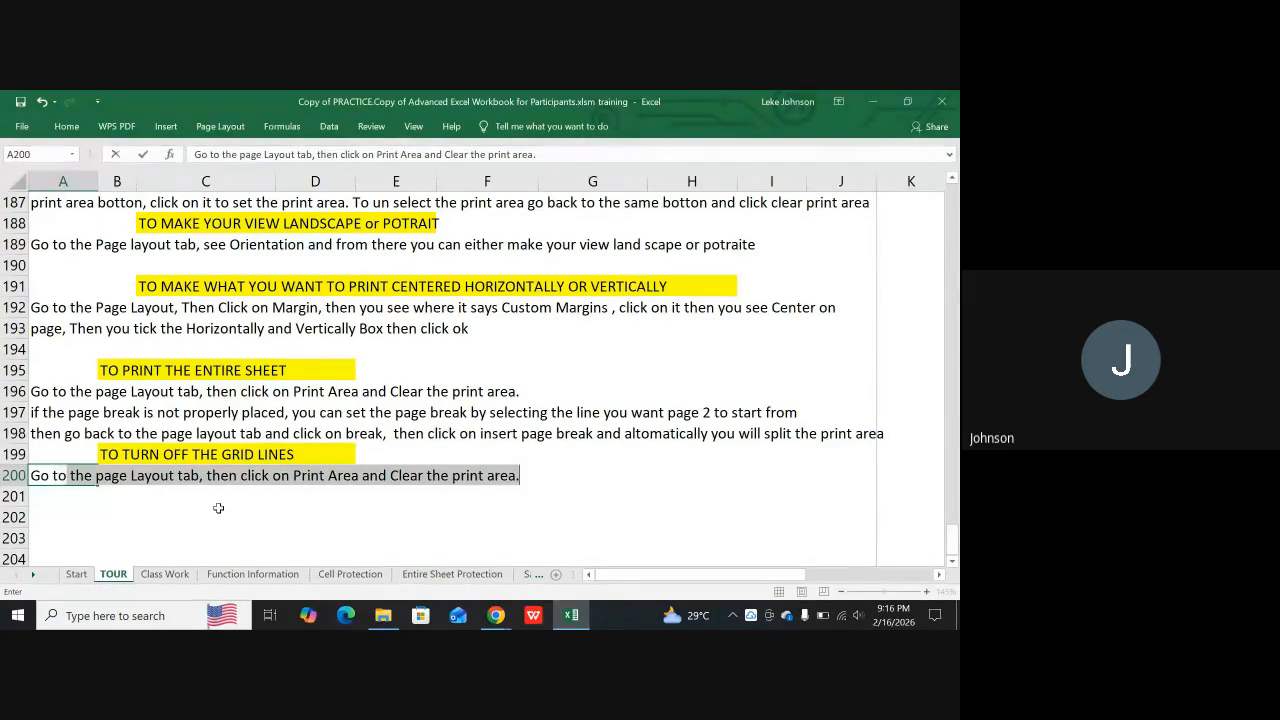
text(the page l)
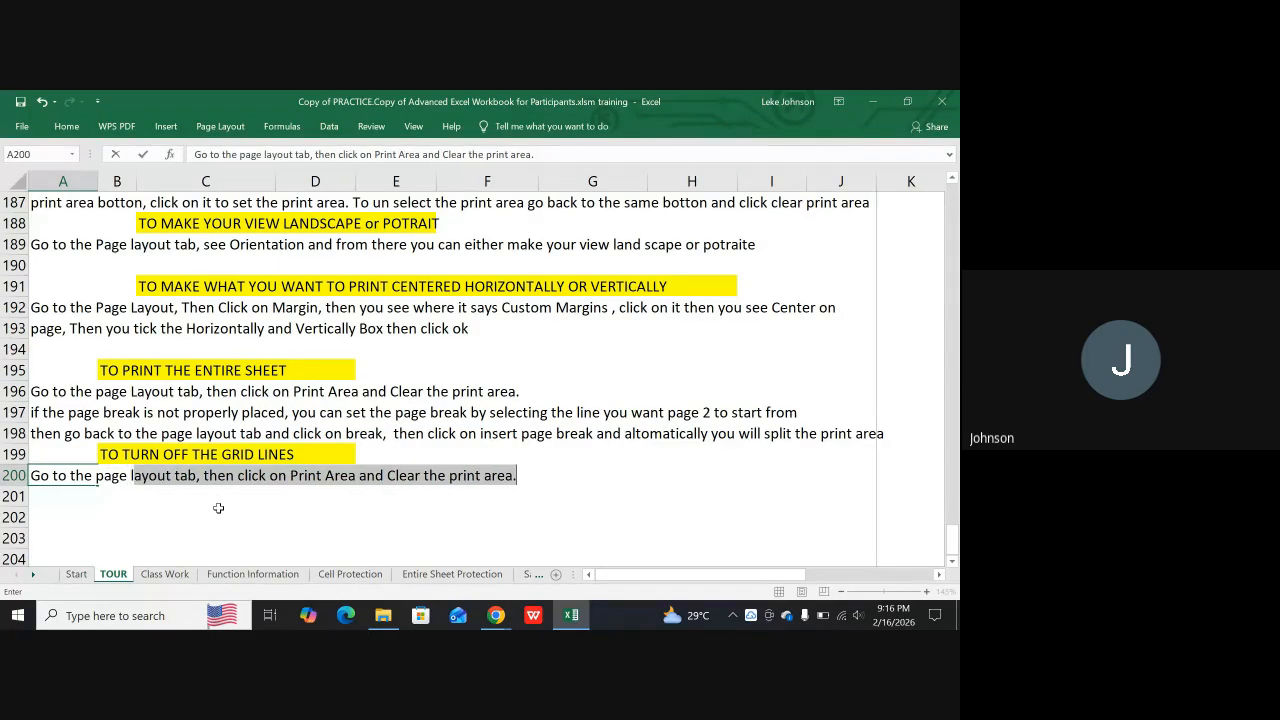
text(ayout tab)
text( the)
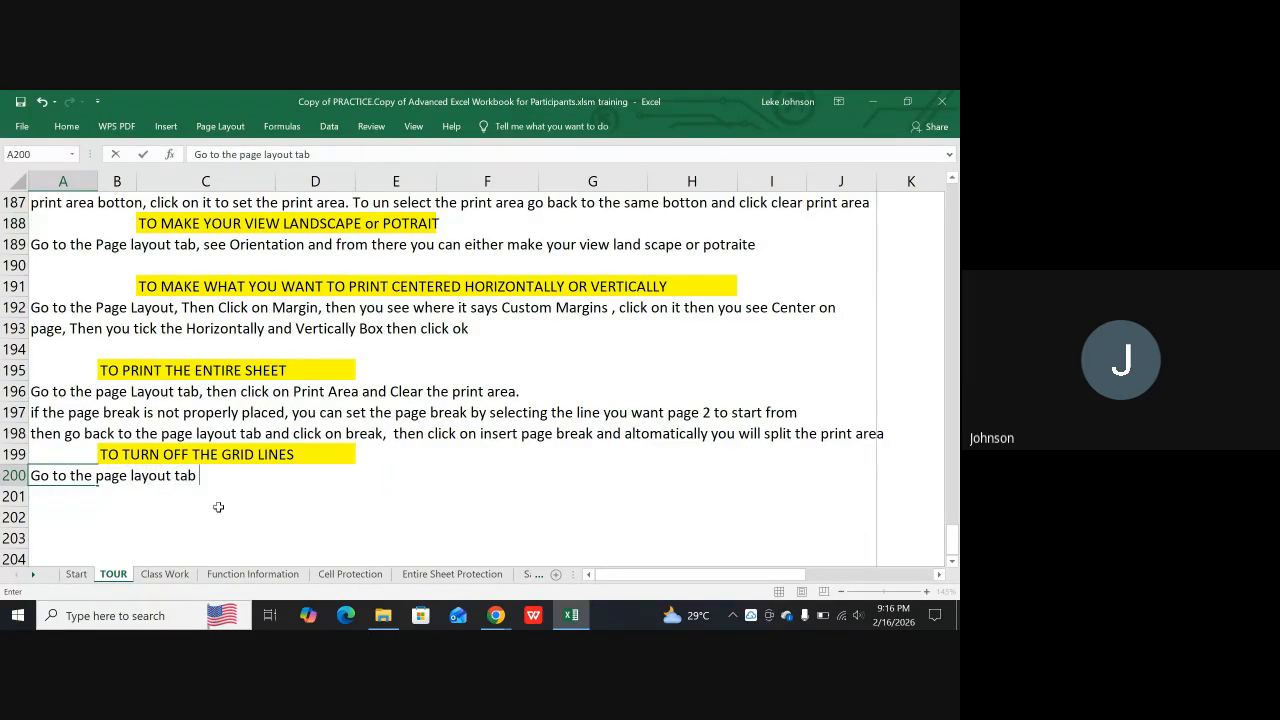
text(n)
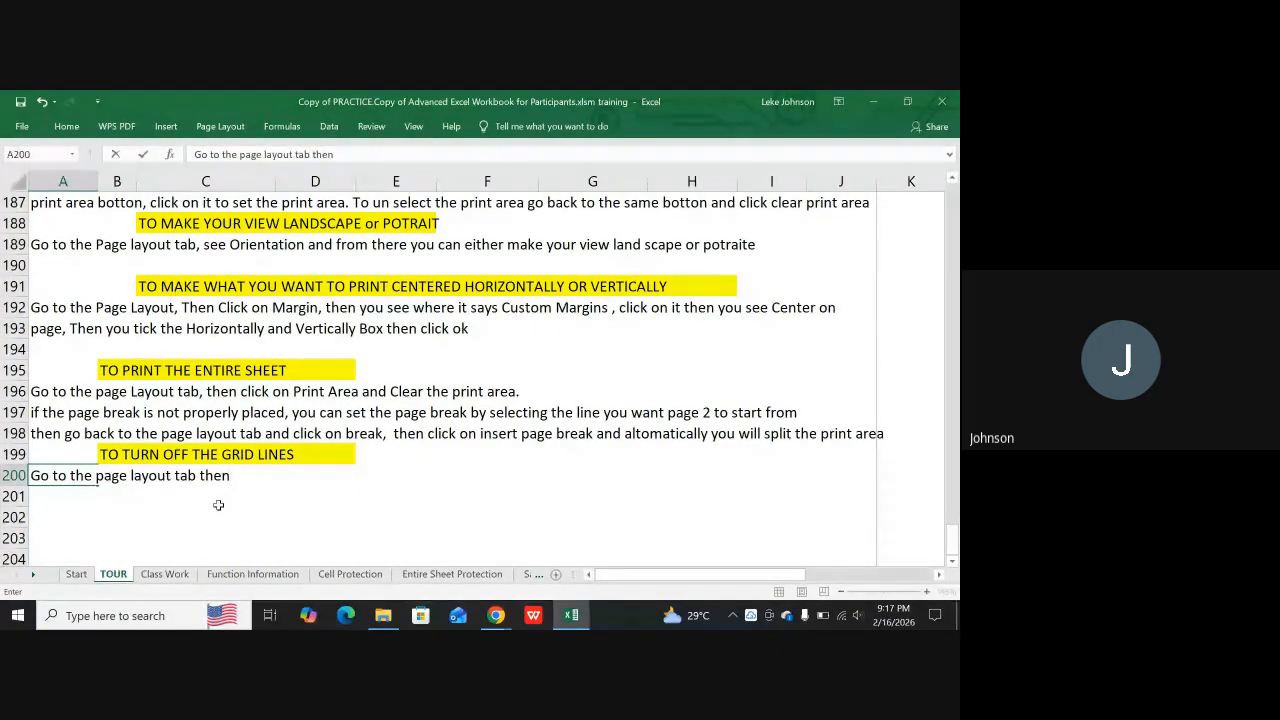
Continue the instruction in A200 with "locate sheet options, under sheet options"
text(locate sheet options)
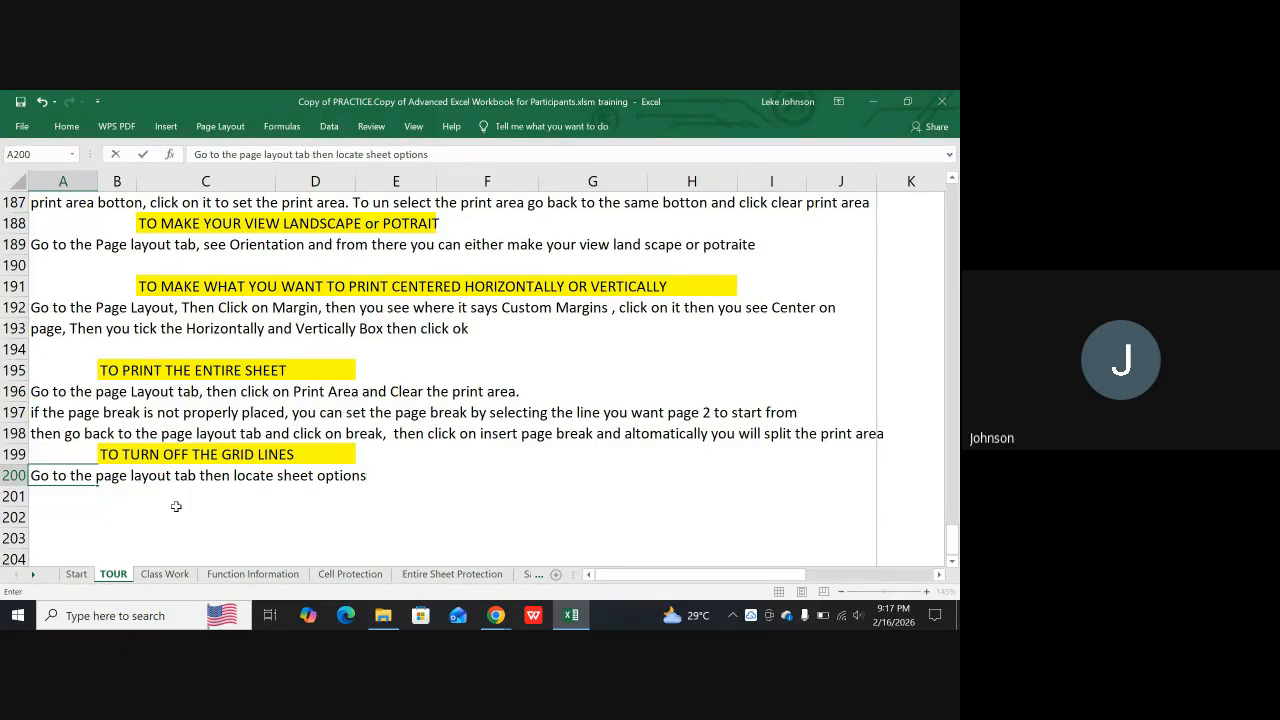
text(, under)
text( sheet)
text( option)
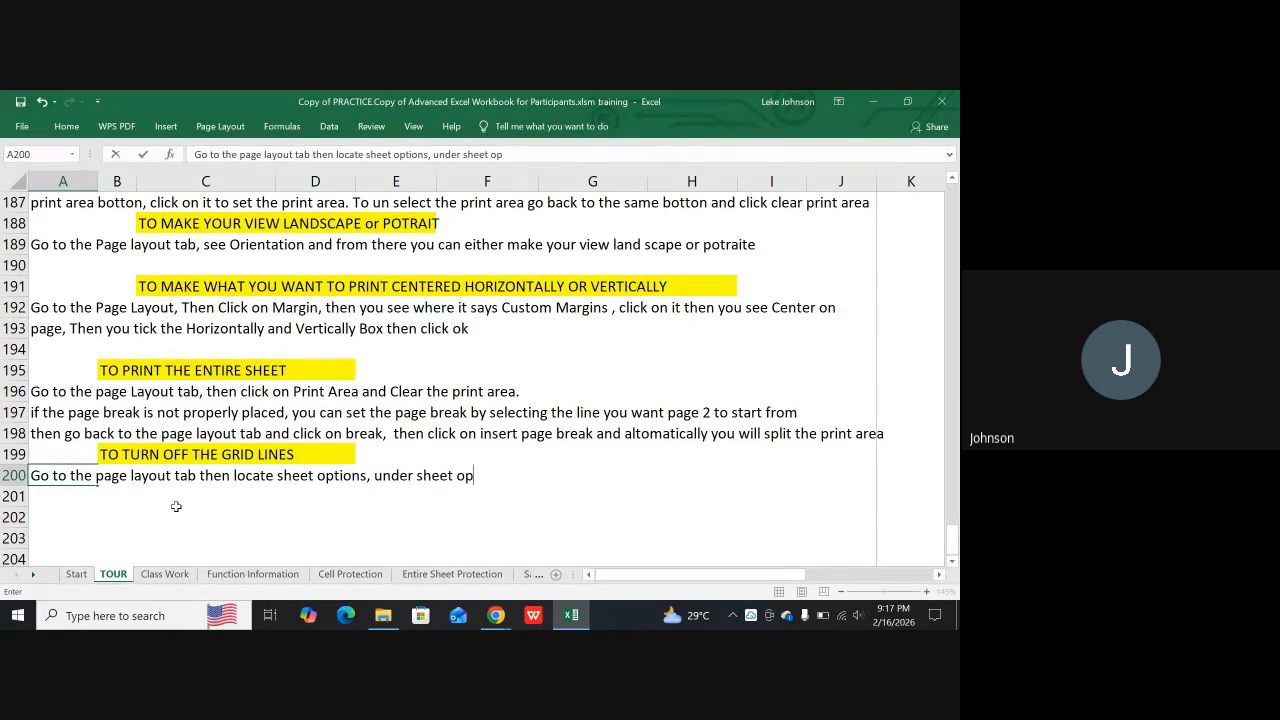
text(s)
Extend the sentence in A200 with the words "you can either select the view"
text(you can)
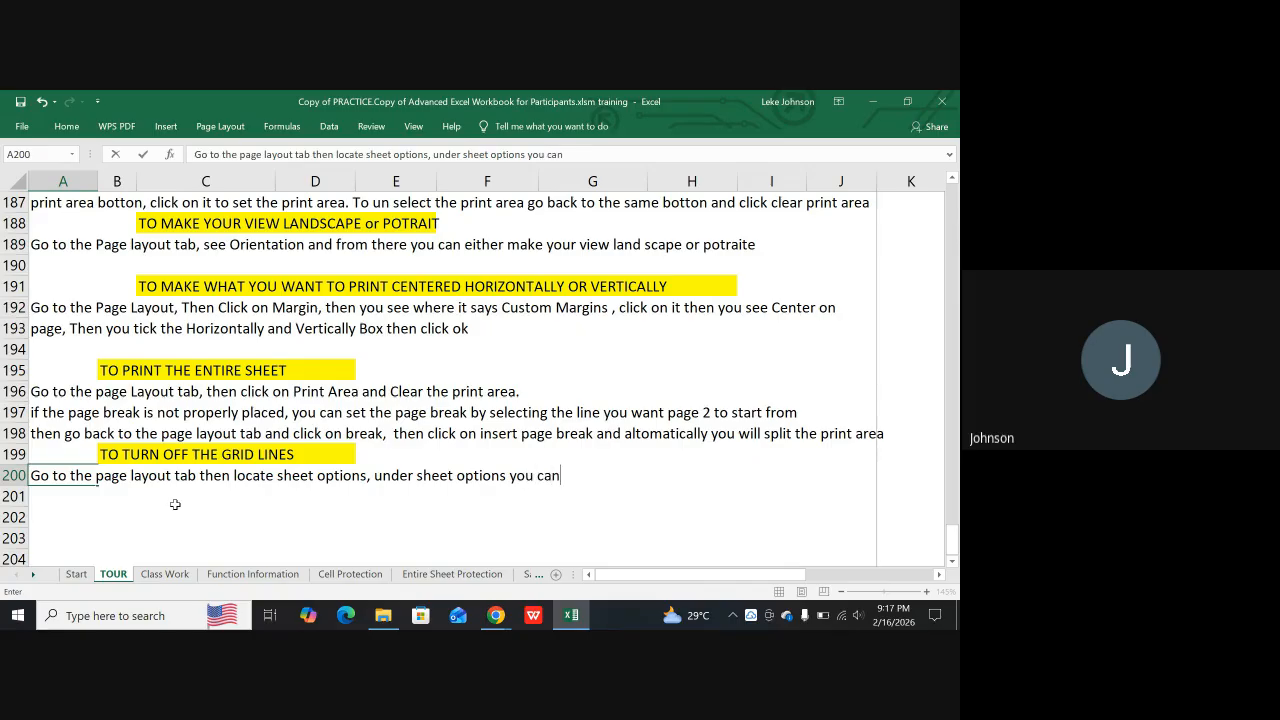
text( either se)
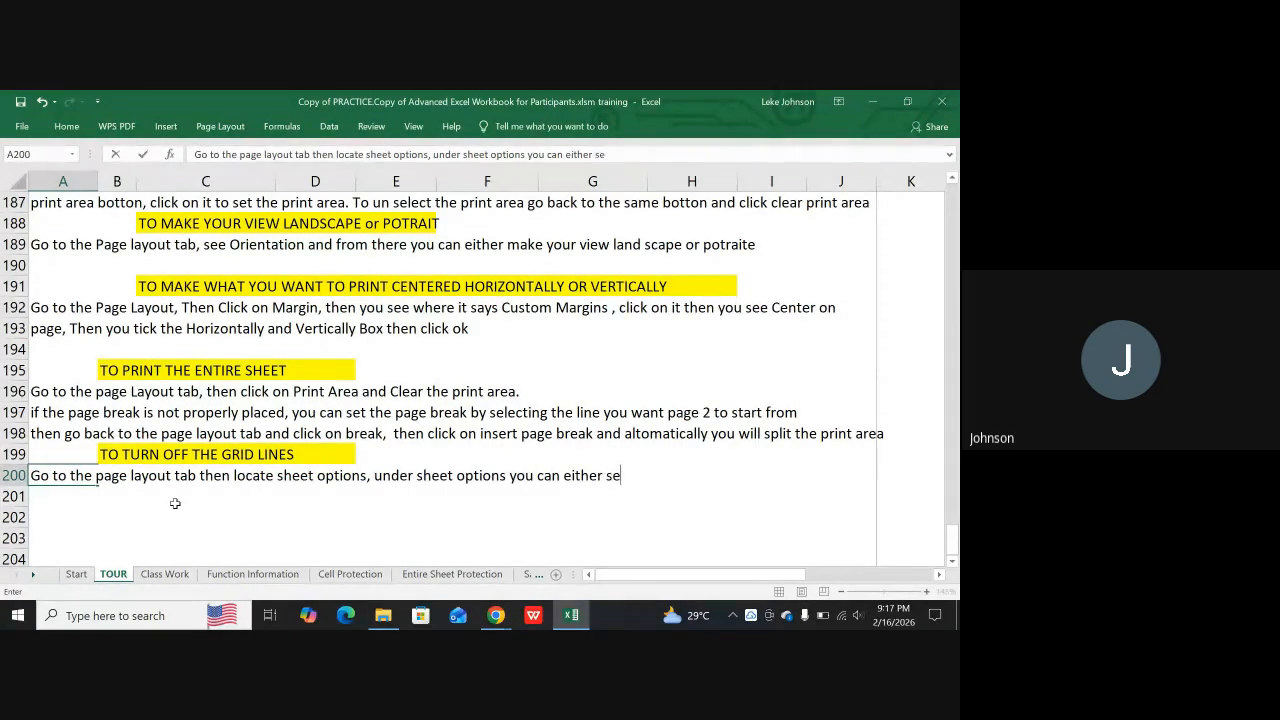
text(lect )
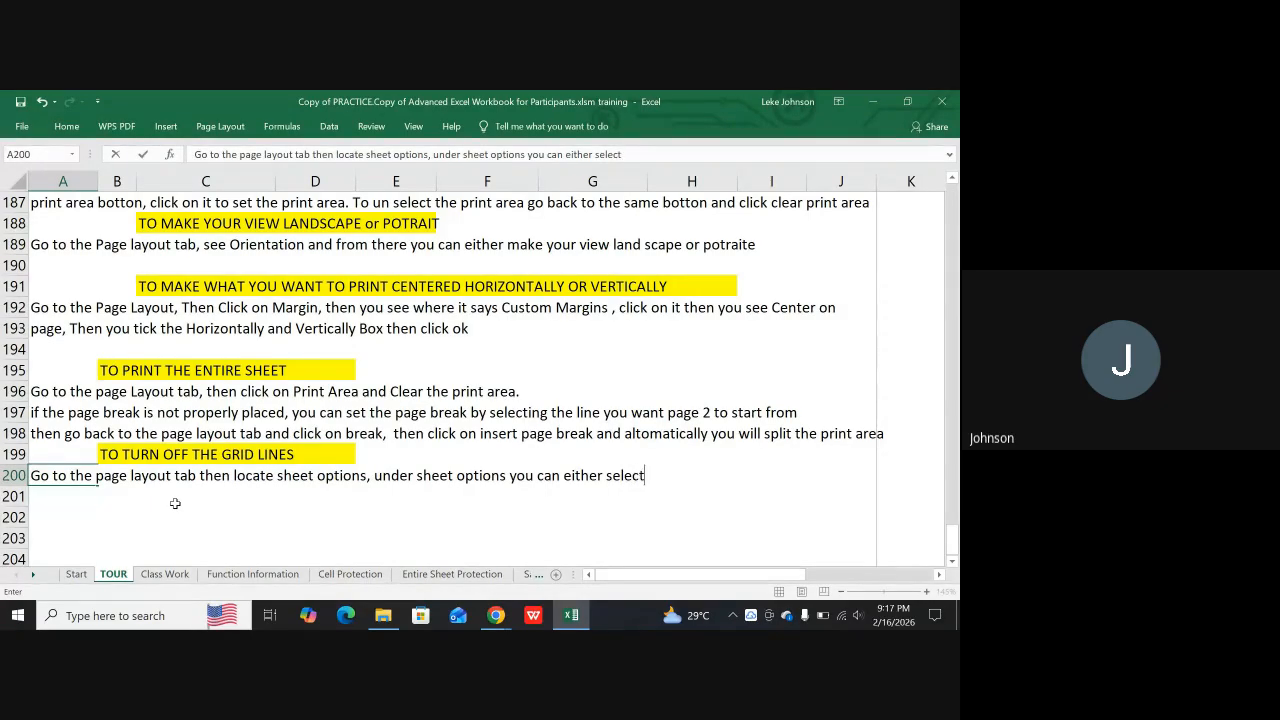
text(the)
text( view gruid)
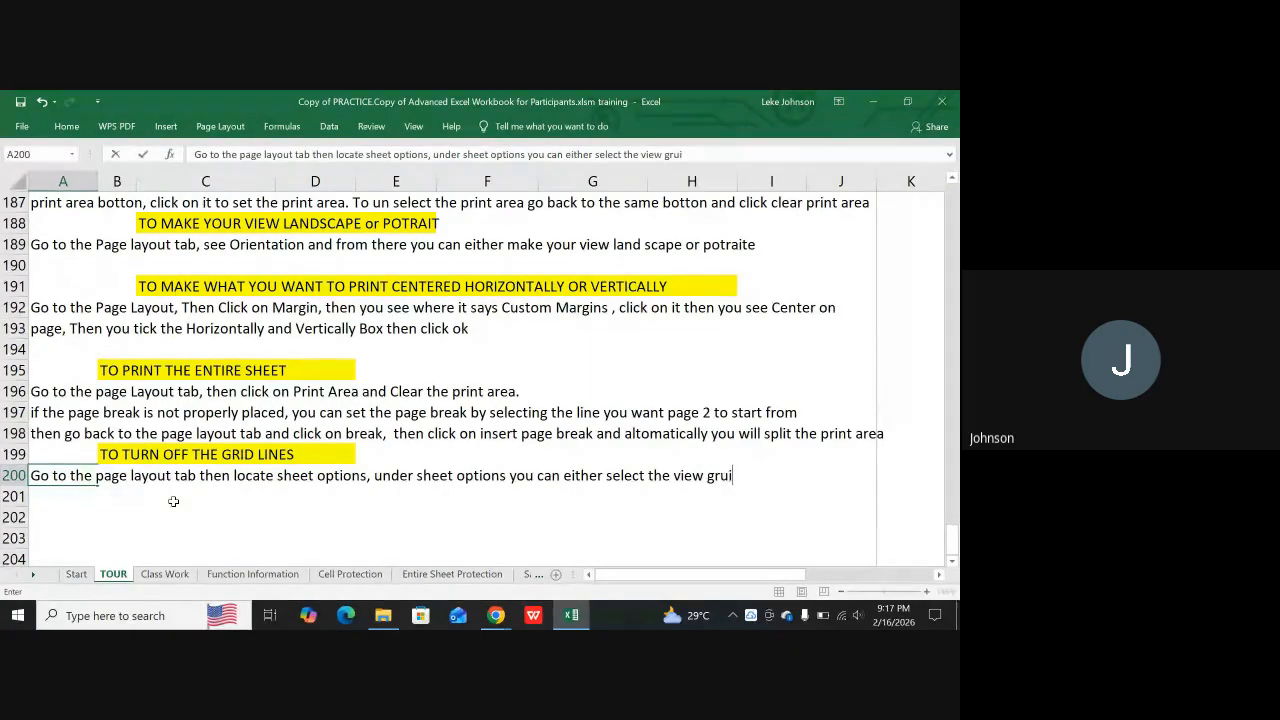
Add "gridline box or" to the sentence in A200
key(BackSpace)
key(BackSpace)
key(BackSpace)
text(idline box or)
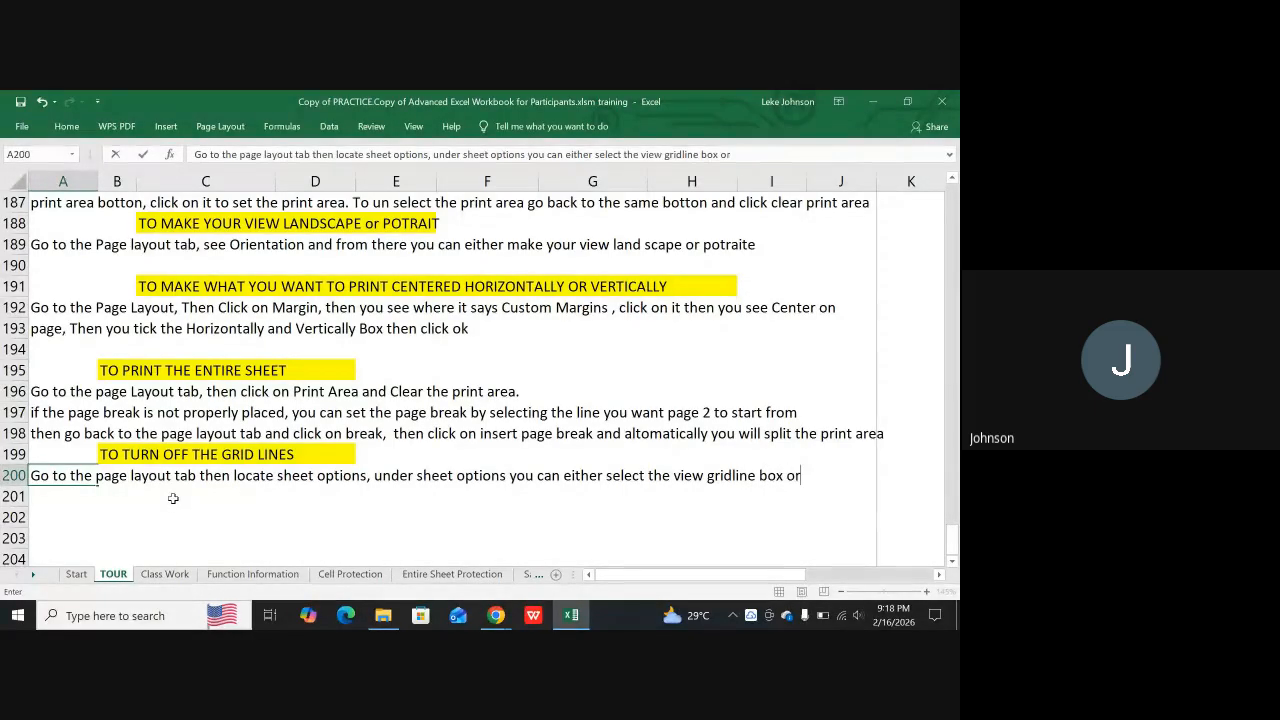
text( the print)
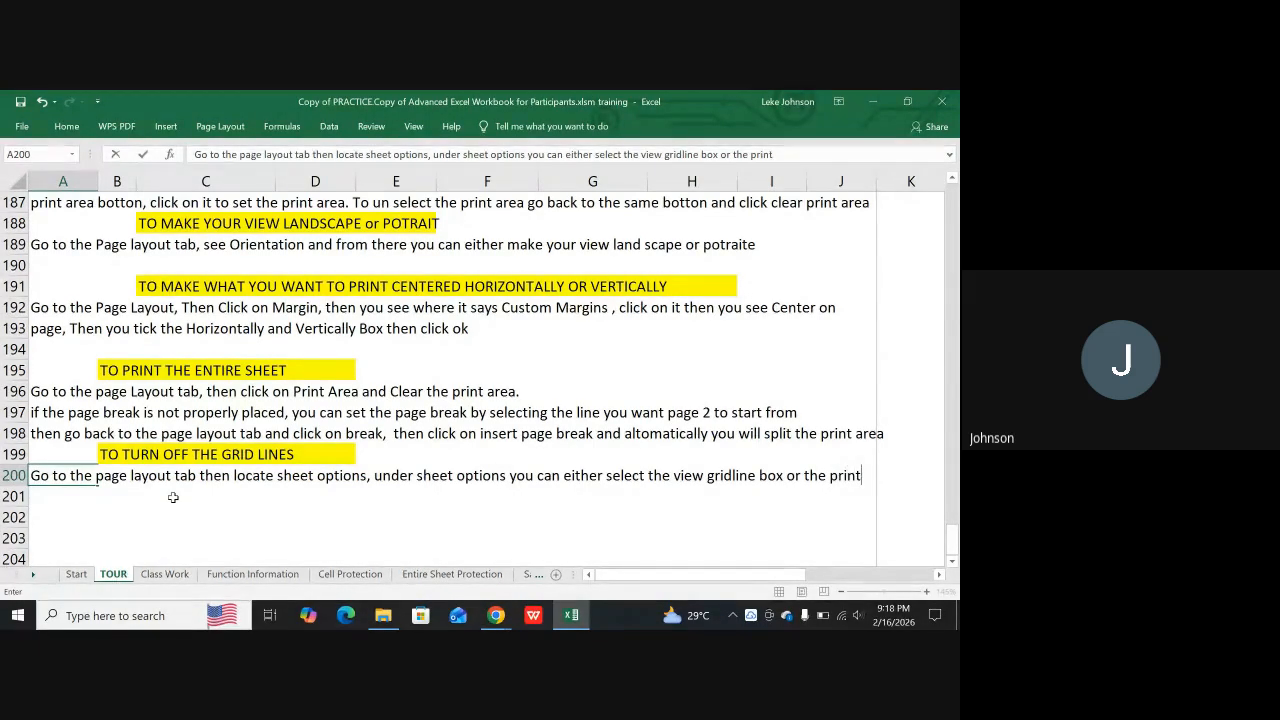
text( gride li)
text(ne box)
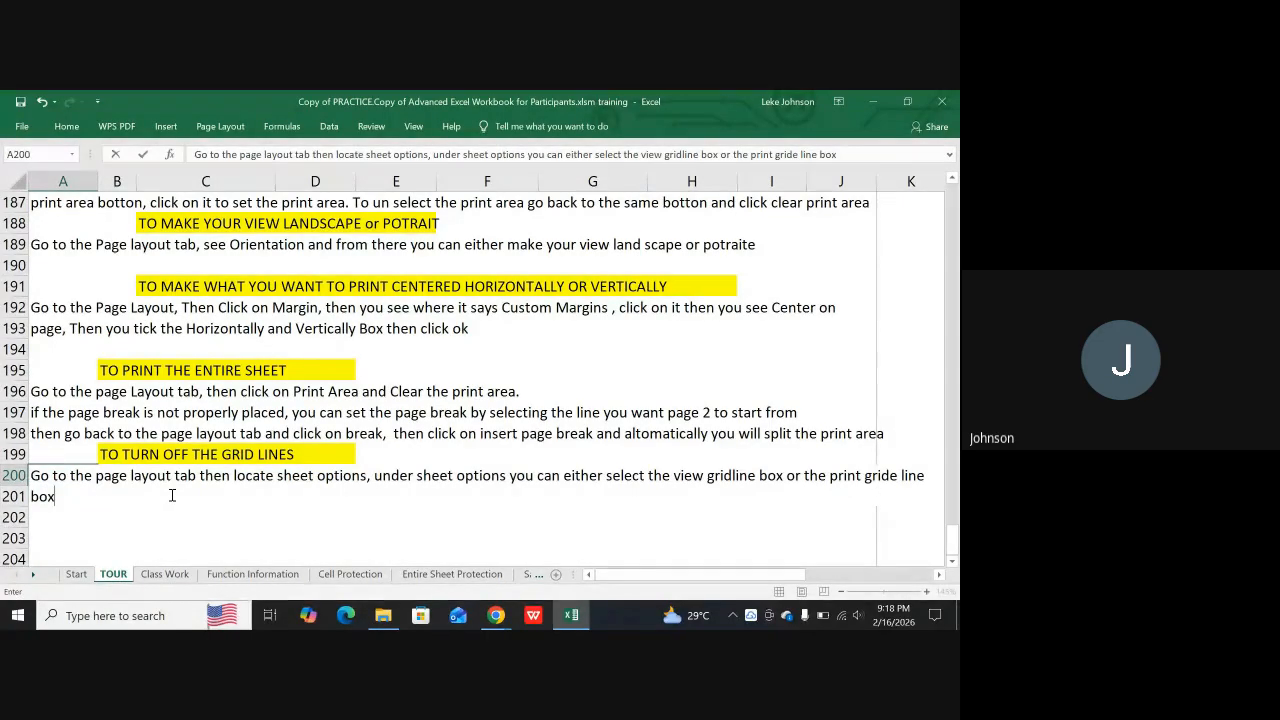
Finish the instruction in A200 with "the print gride line box" and commit the entry
click(40, 485)
key(Return)
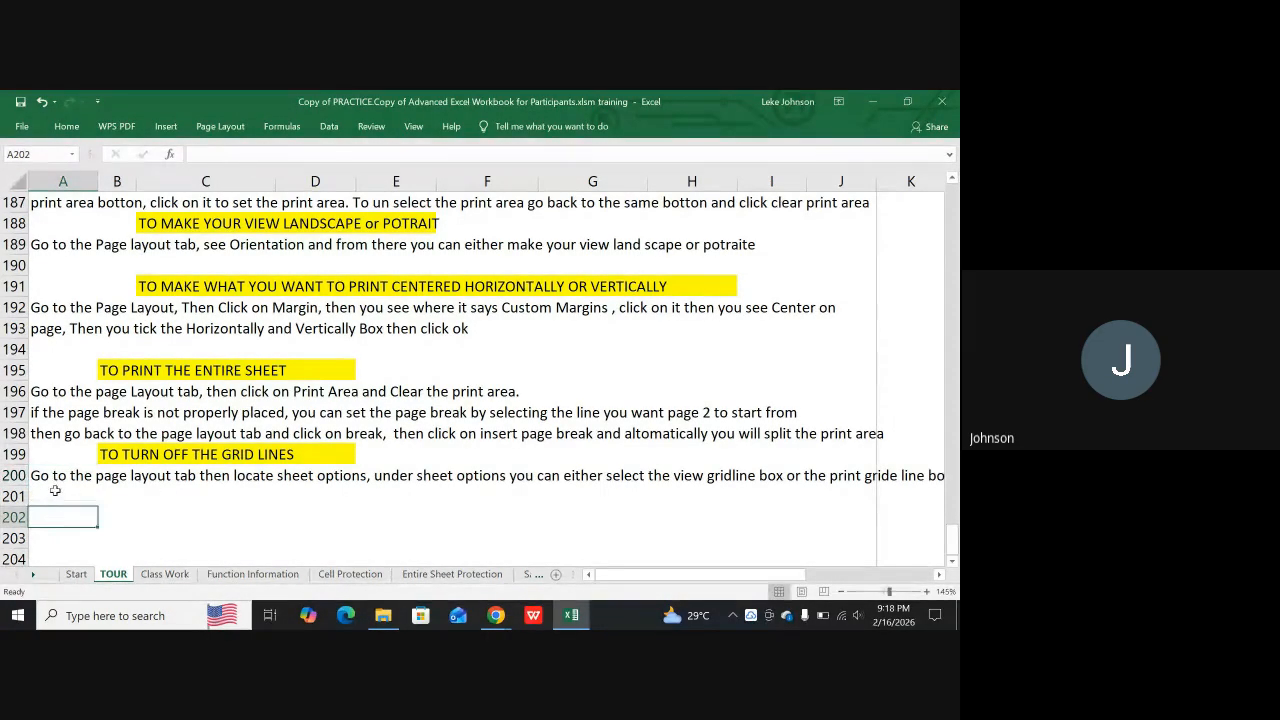
Merge the range A200:J201 that holds the grid lines instruction into one cell
click(40, 478)
drag(101, 477, 814, 494)
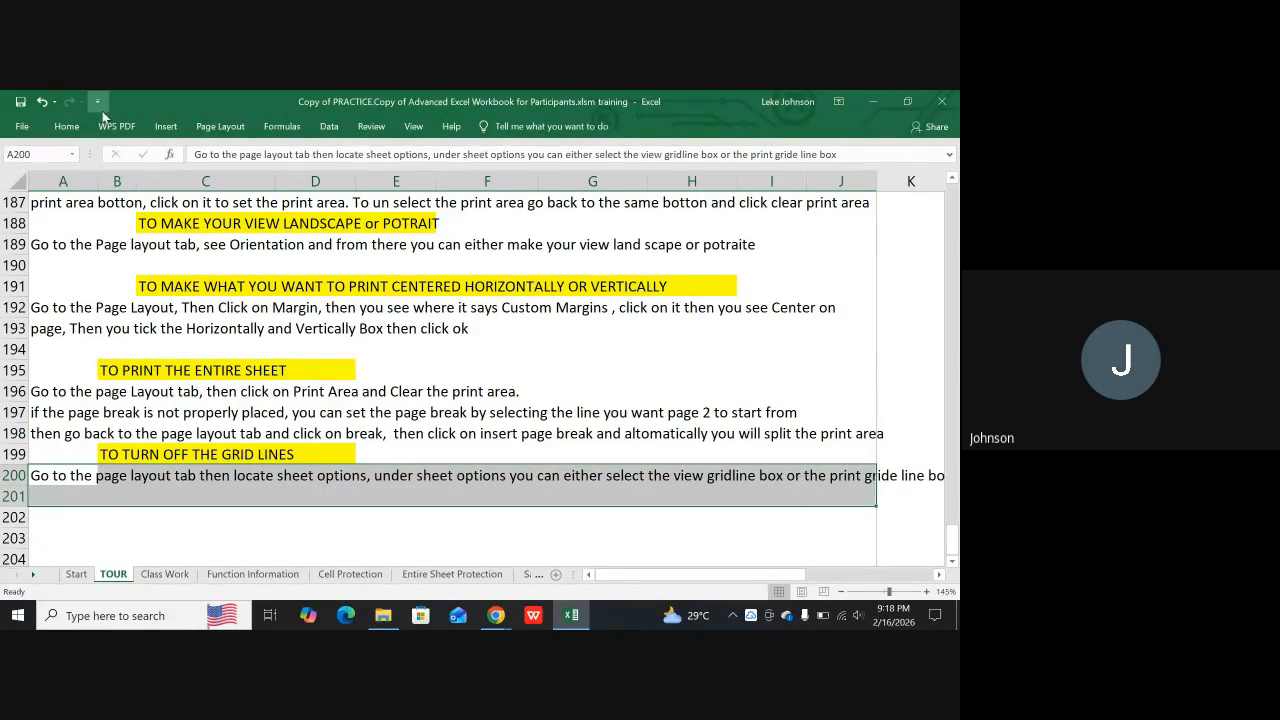
click(70, 128)
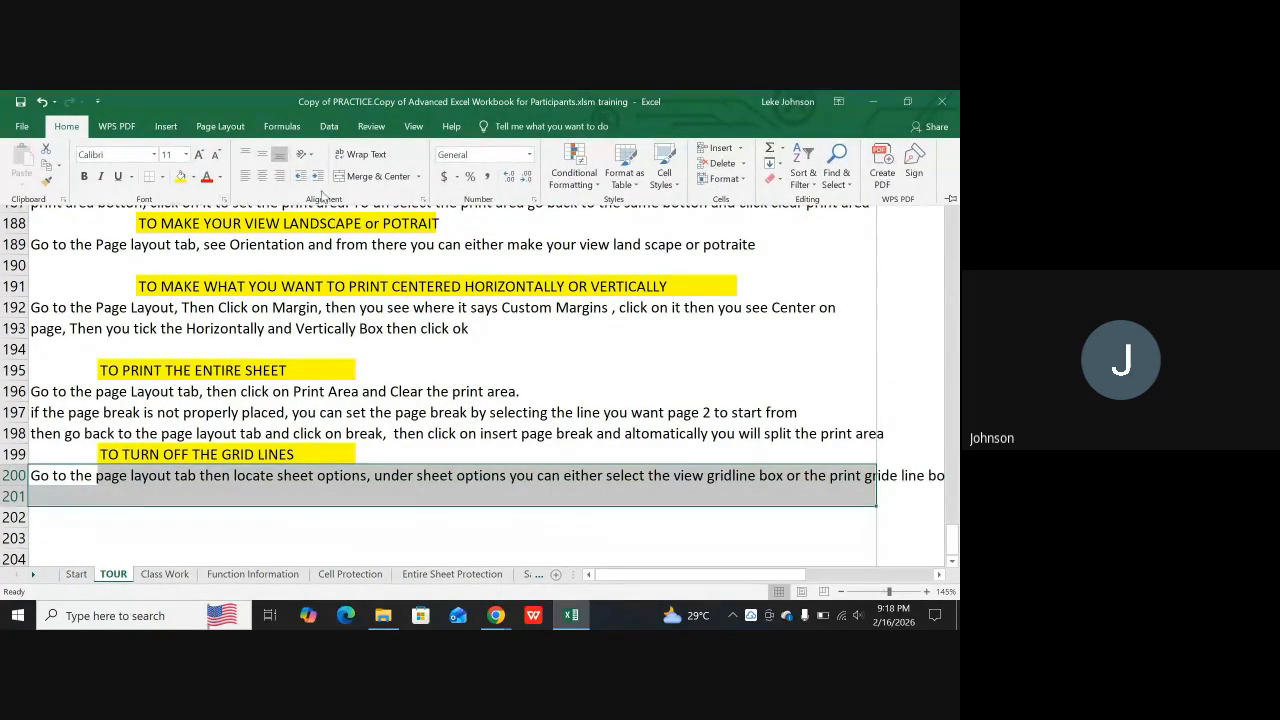
click(365, 177)
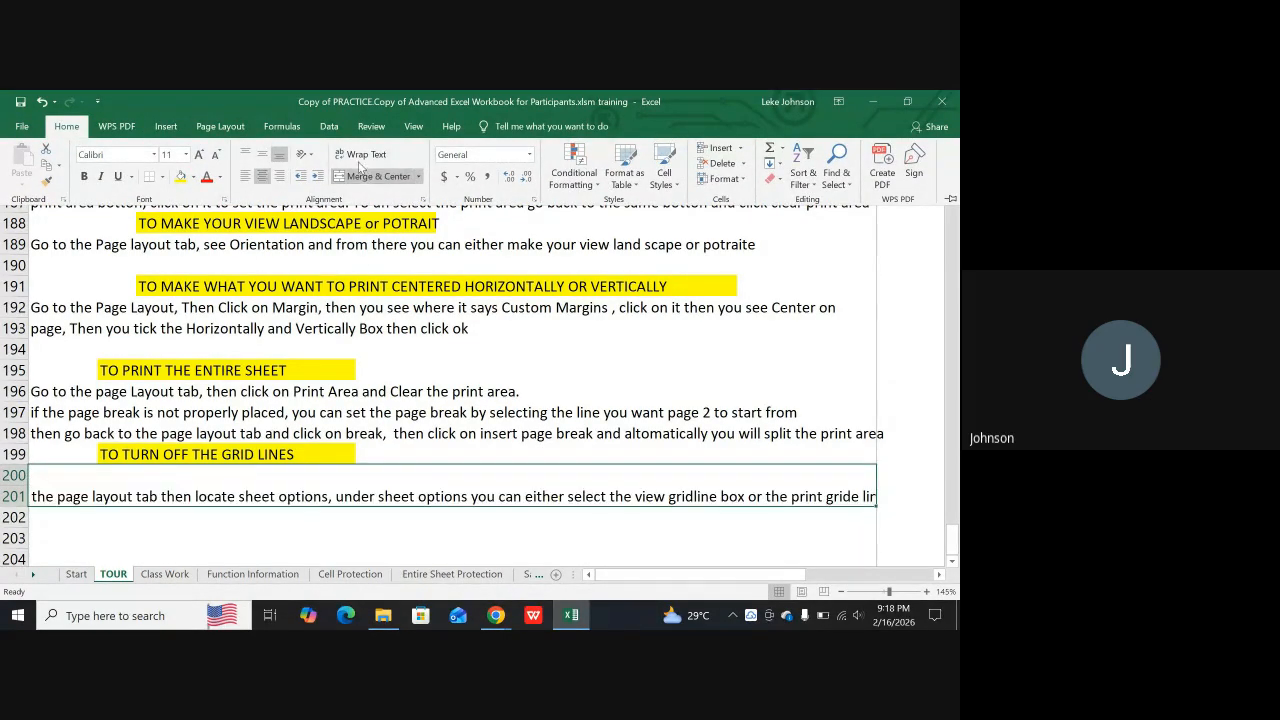
Align the merged instruction in A200:J201 to the top left and wrap its text
click(246, 177)
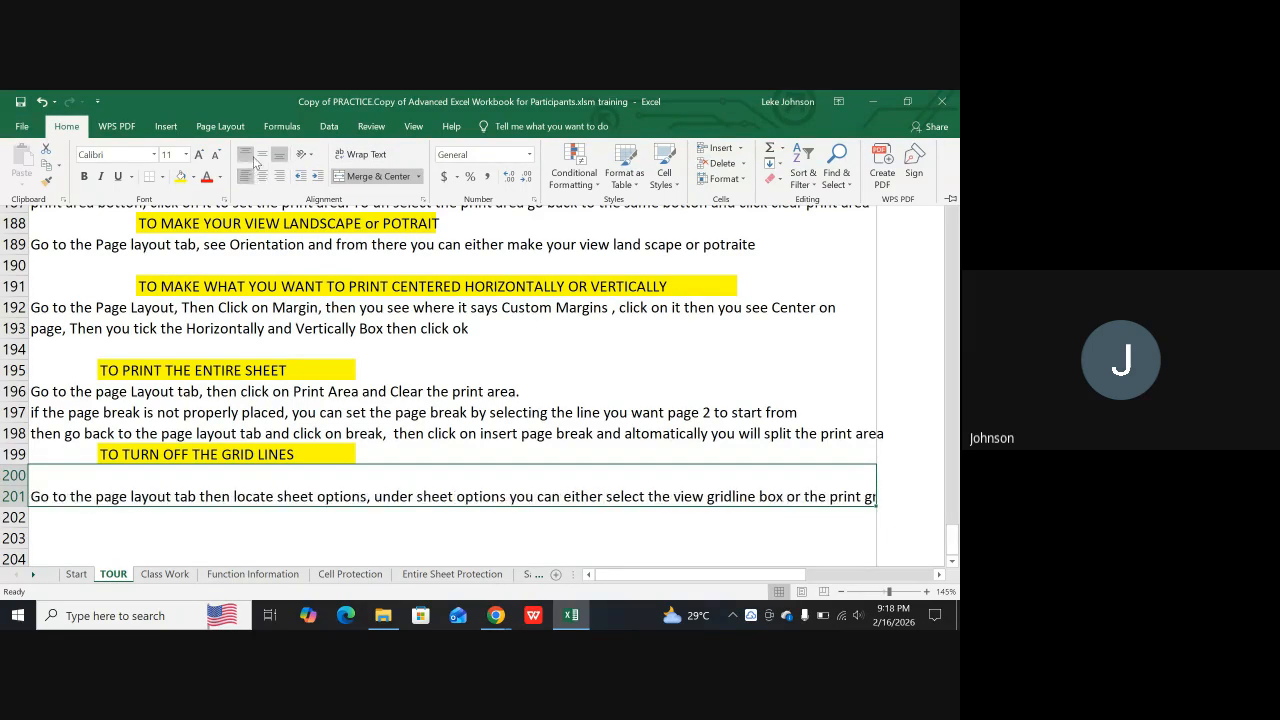
click(248, 155)
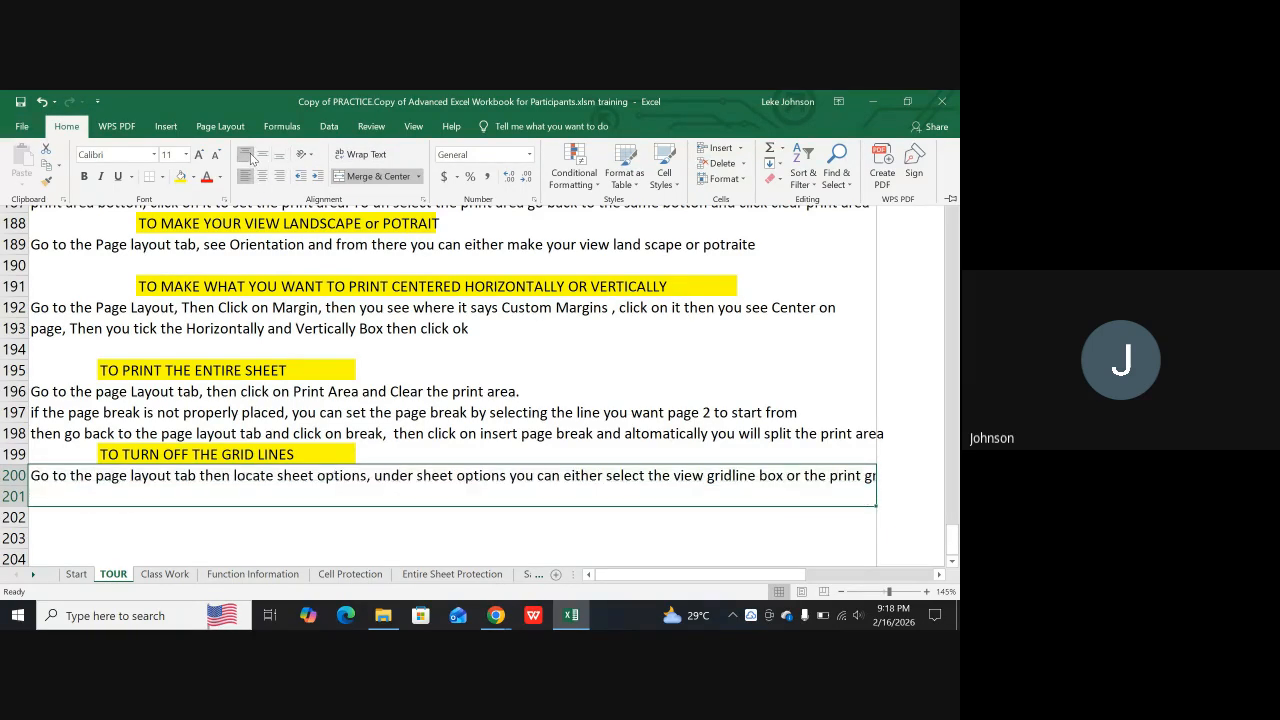
click(372, 155)
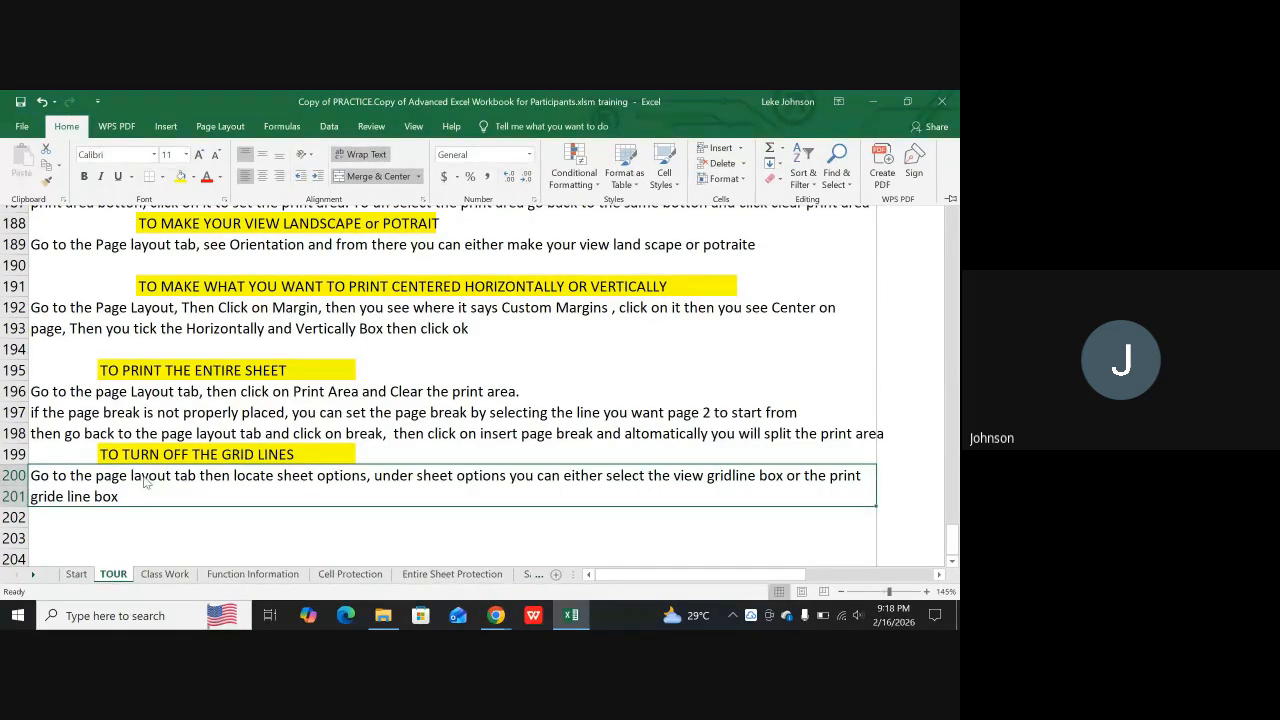
click(113, 505)
click(95, 517)
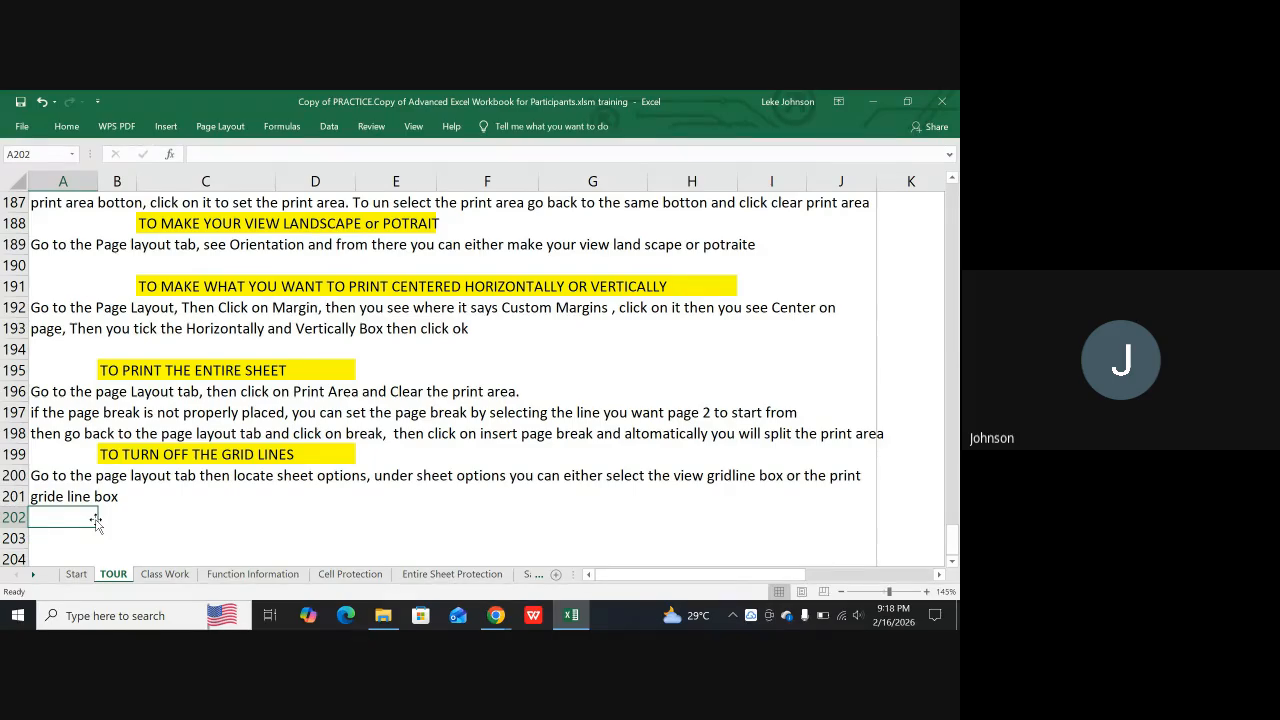
Copy the "Printing Preparation" title banner from D176:H177 and paste it at C203 below the grid lines instruction
scroll(184, 547, up, 3)
scroll(268, 479, up, 2)
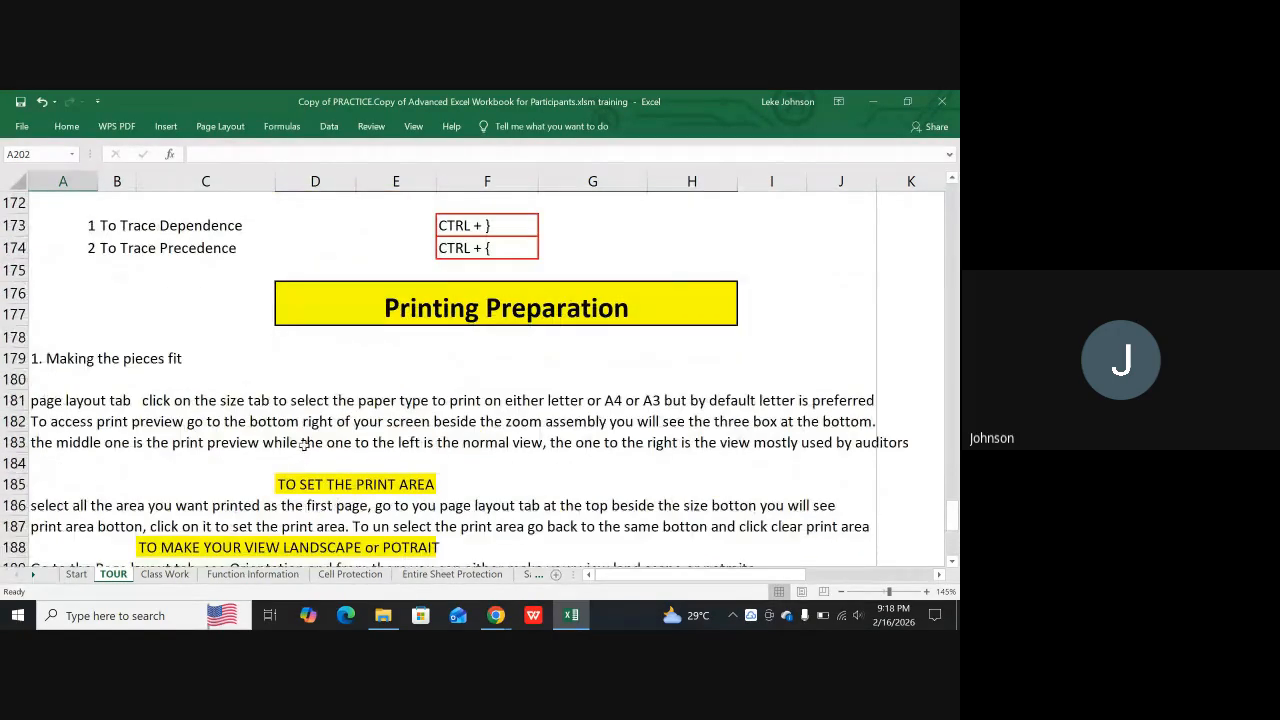
scroll(417, 332, down, 8)
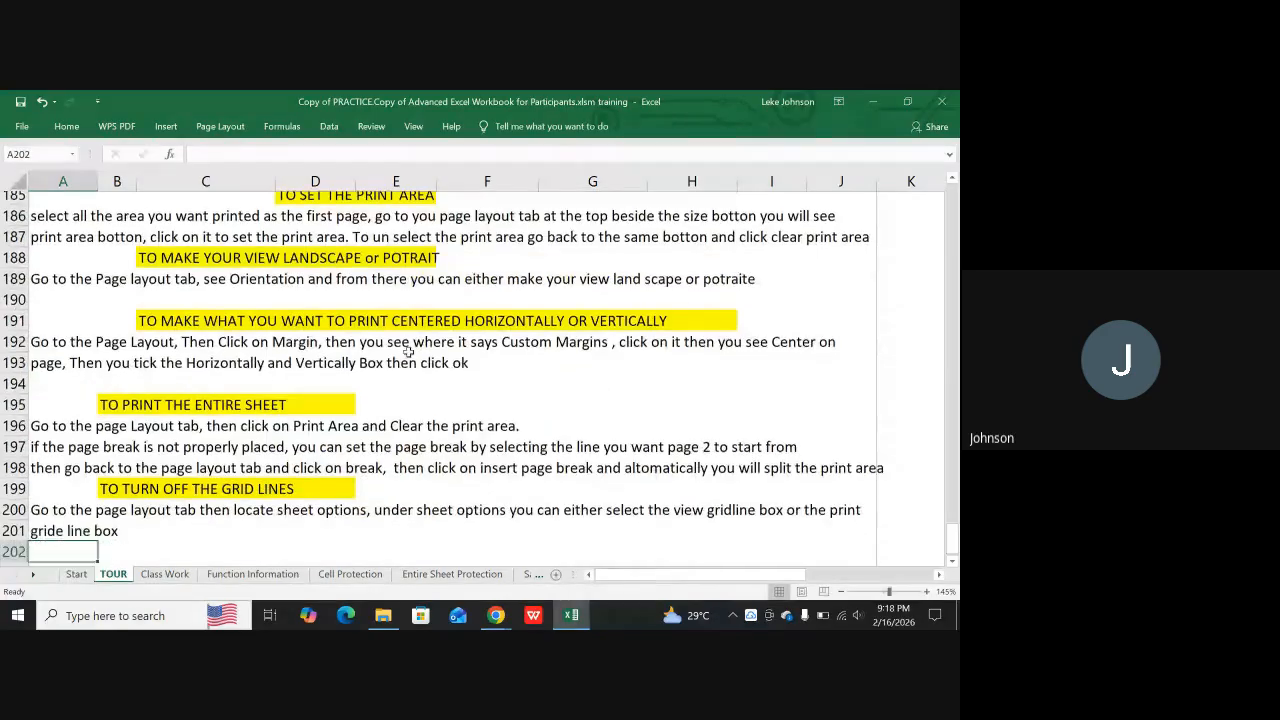
scroll(369, 322, up, 7)
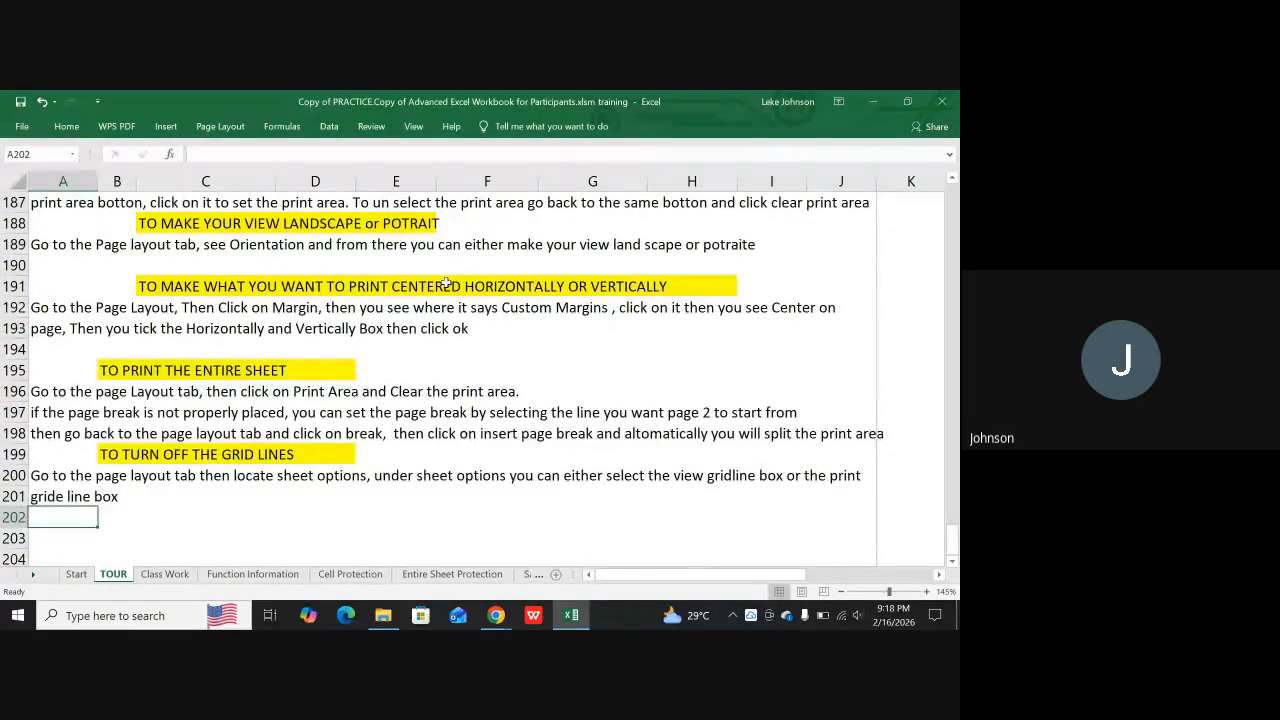
click(475, 246)
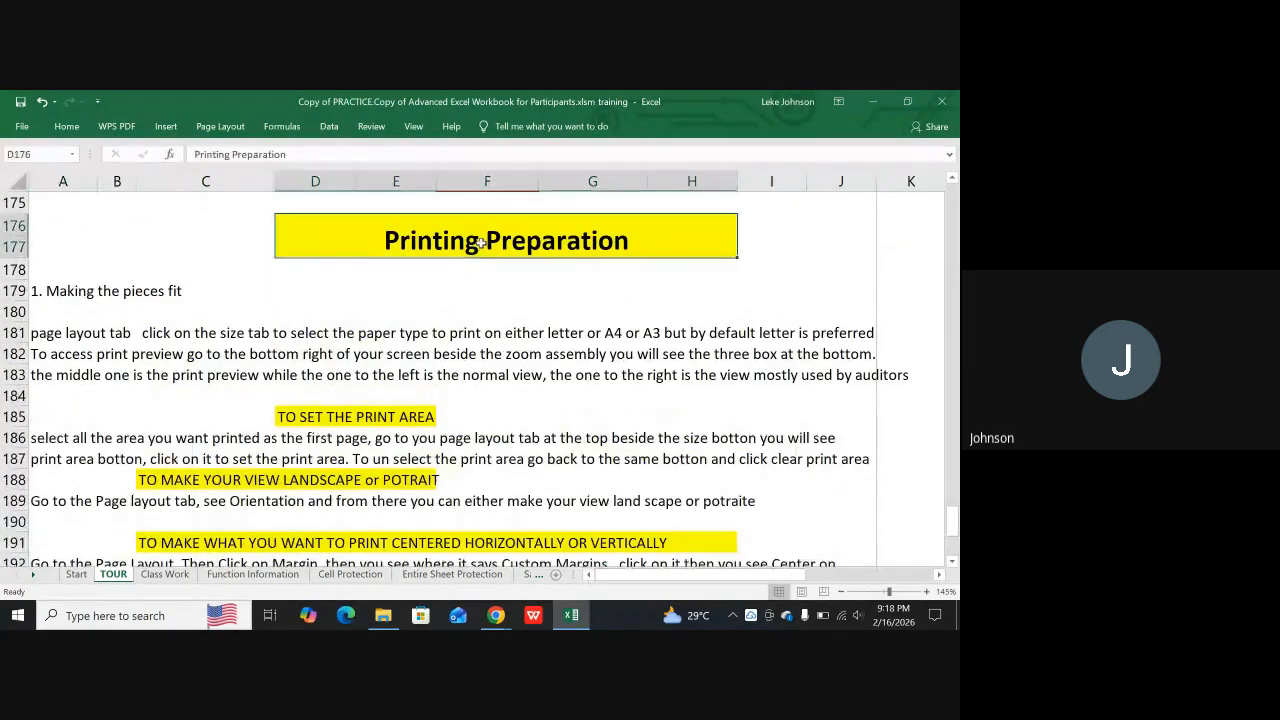
key(ctrl+c)
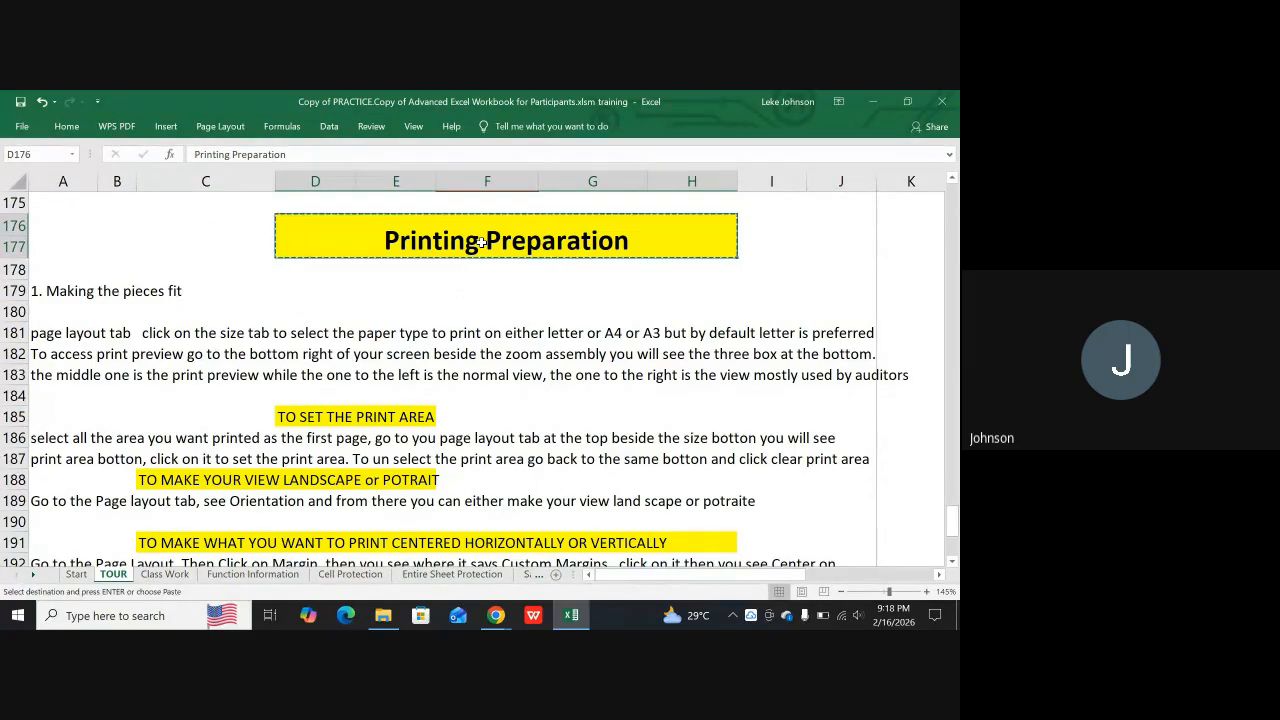
scroll(122, 382, down, 6)
scroll(122, 382, down, 1)
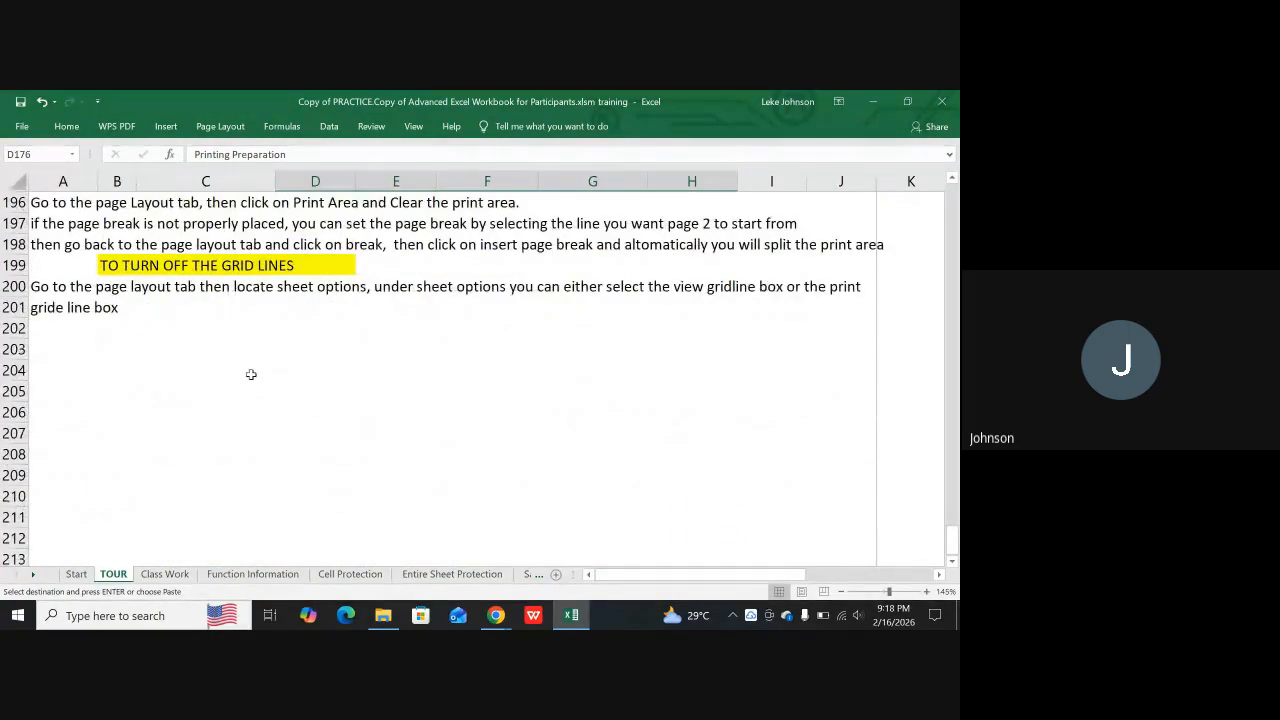
click(256, 342)
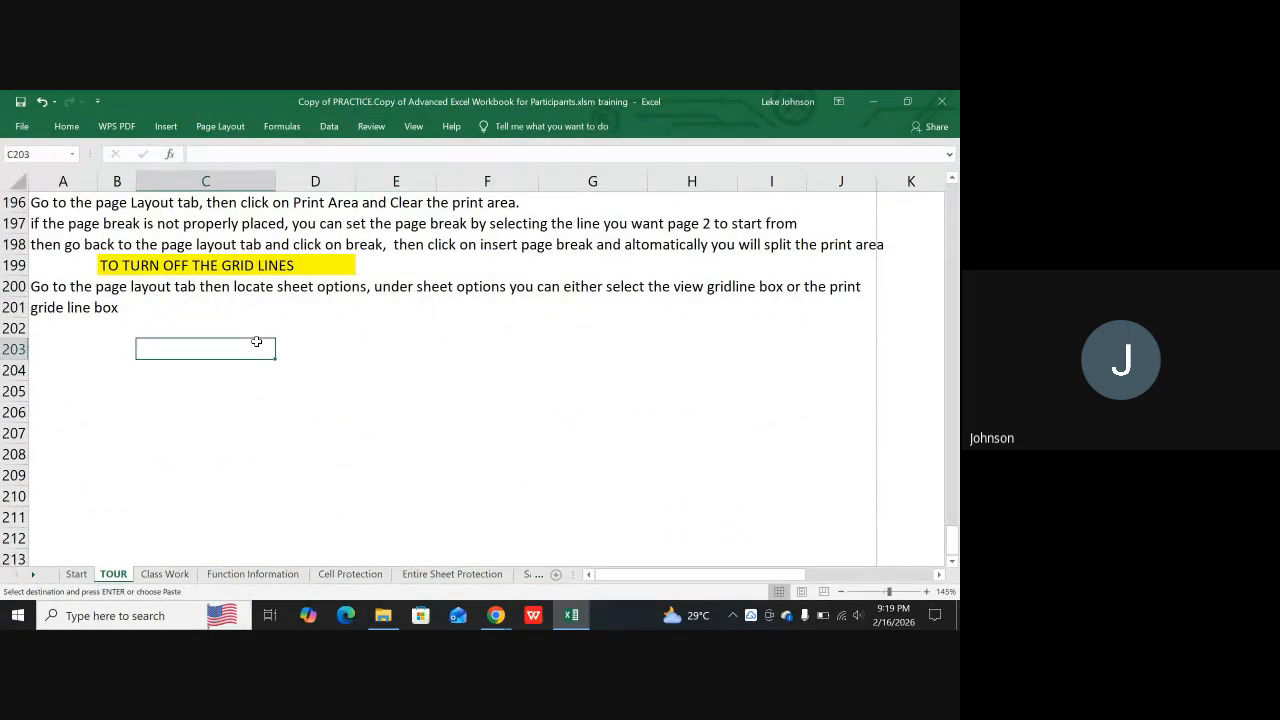
key(ctrl+v)
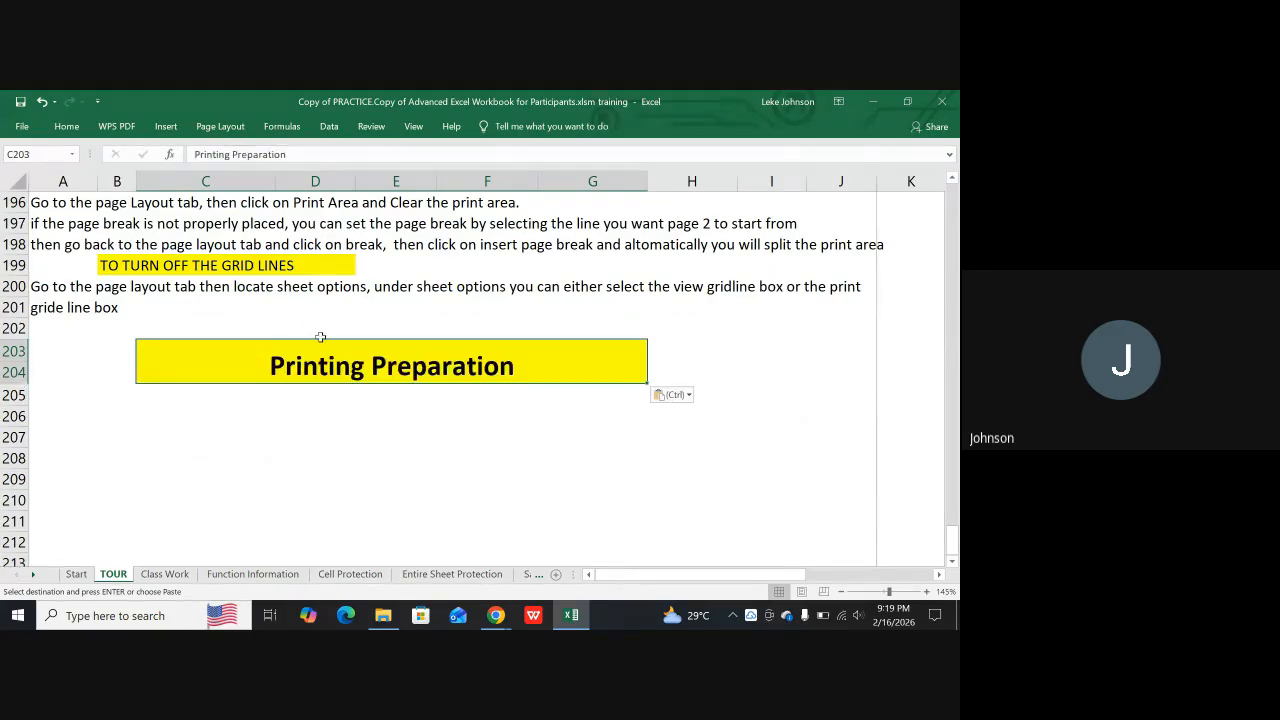
Replace the text of the copied title banner at C203 with "HEADER AND FOOTERS"
double_click(257, 367)
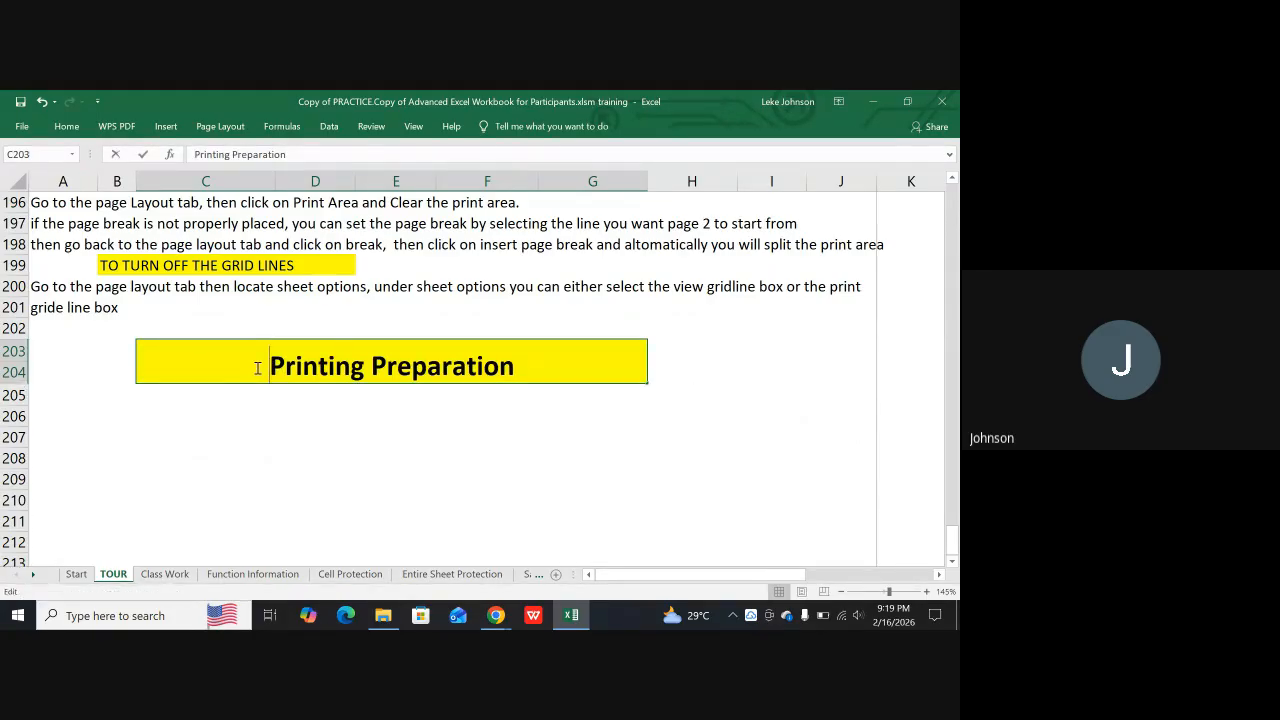
drag(257, 367, 538, 387)
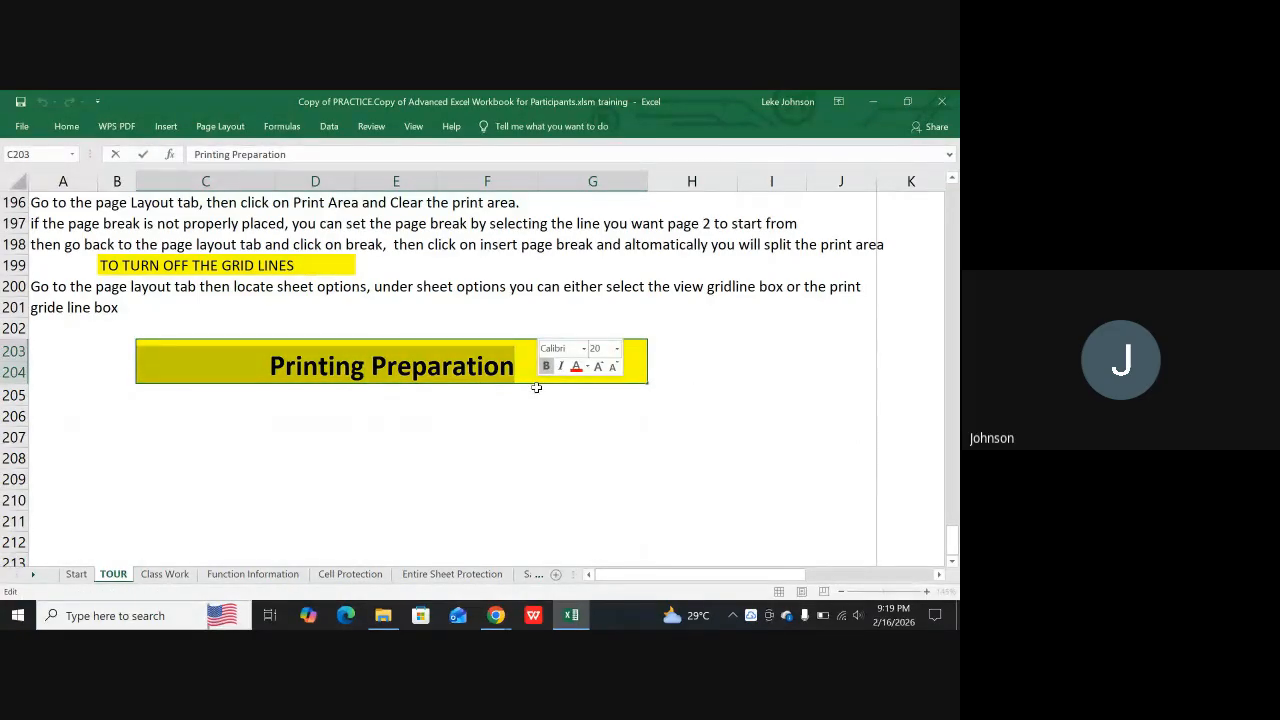
text(HE)
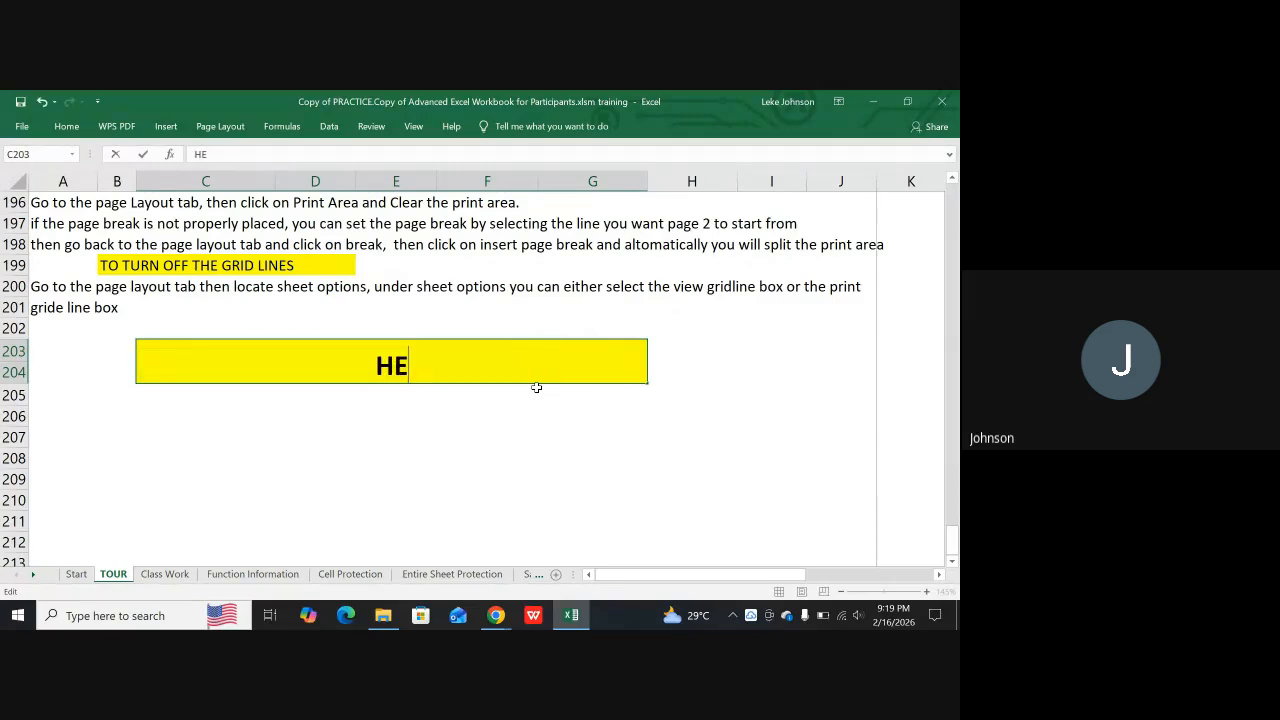
text(ADER )
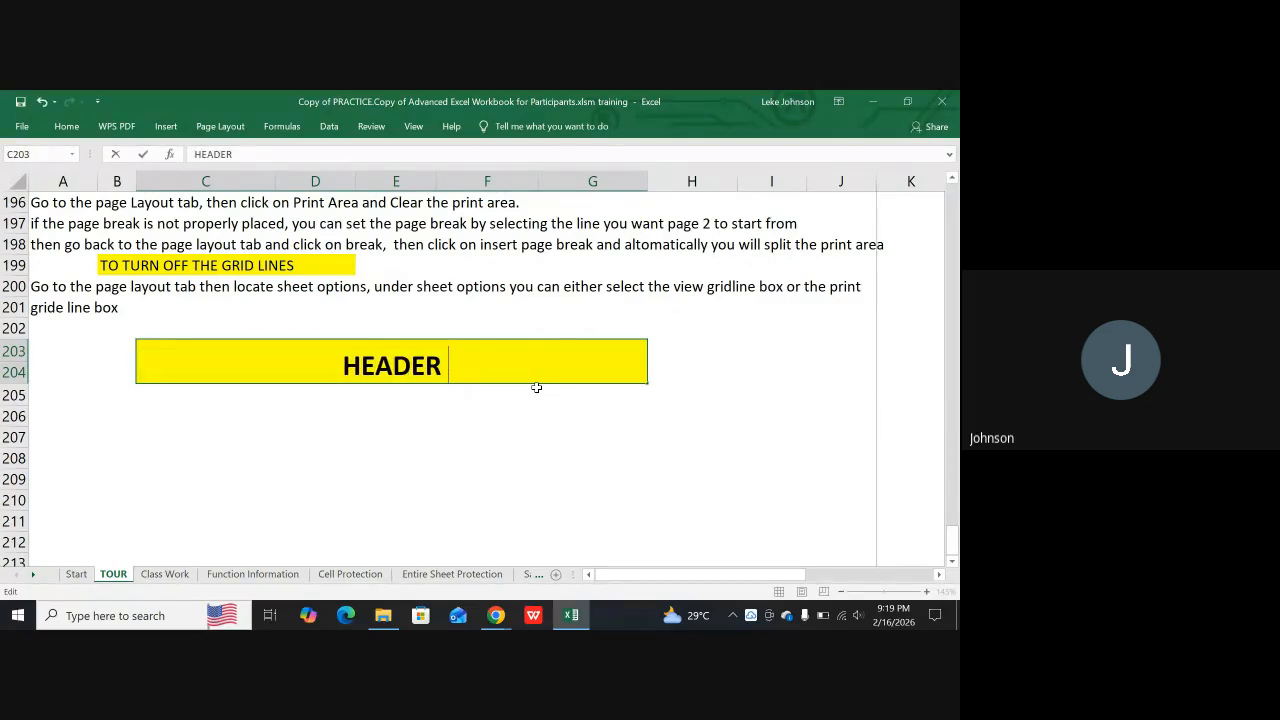
text(O)
key(BackSpace)
text(AND FOOTERS)
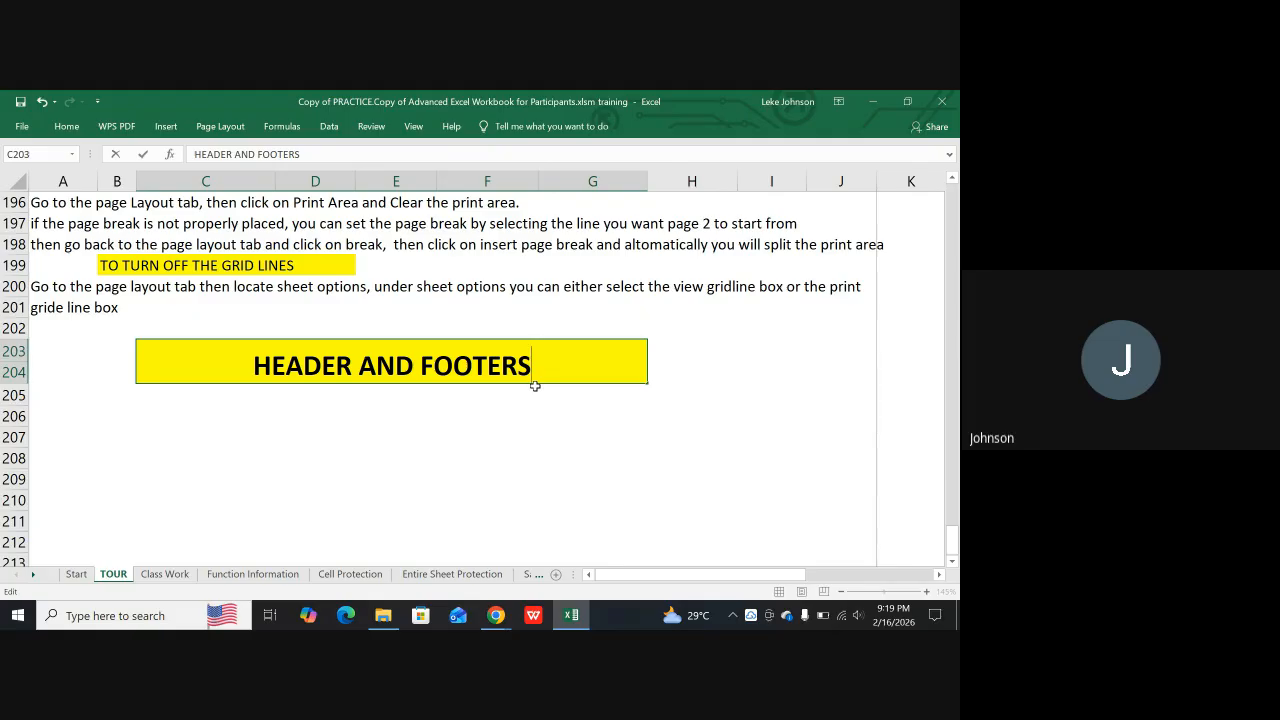
key(Return)
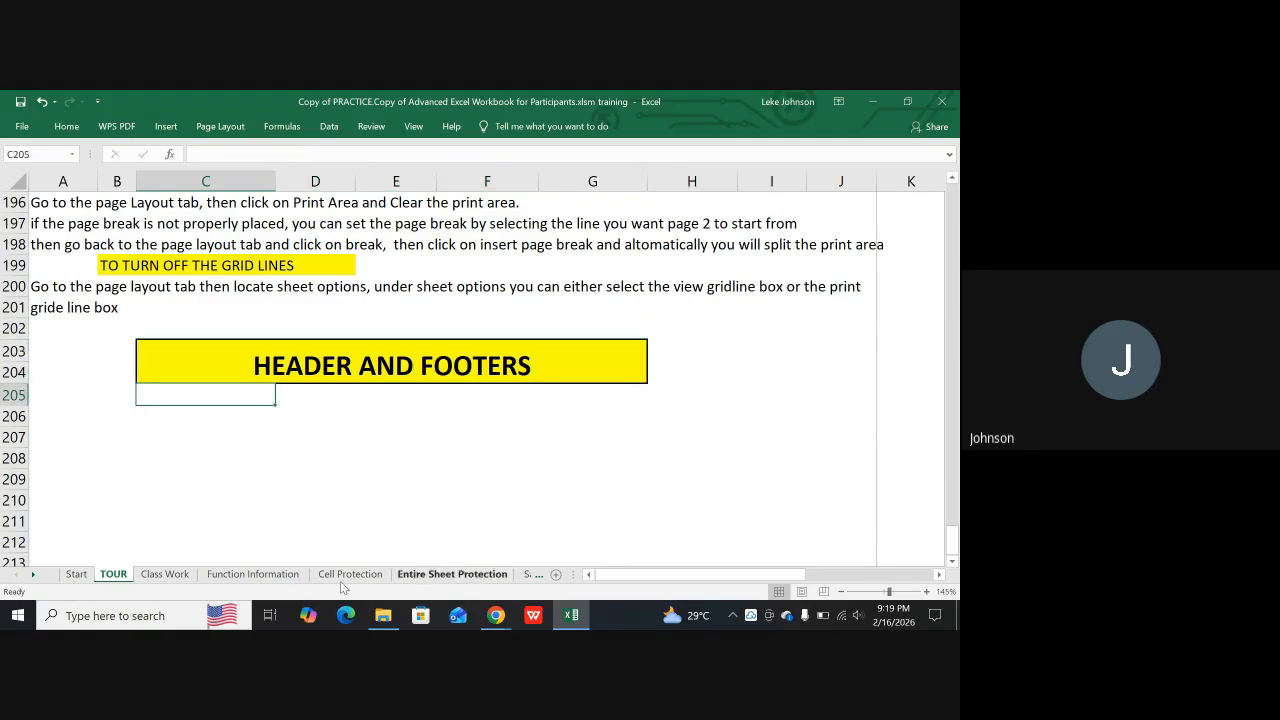
Open the Loan Tracking sheet and look through its monthly repayment tables
click(33, 575)
click(33, 577)
click(33, 577)
click(33, 577)
click(33, 577)
click(33, 577)
click(33, 577)
click(33, 577)
click(33, 577)
click(33, 577)
click(33, 577)
click(33, 577)
click(33, 577)
click(33, 577)
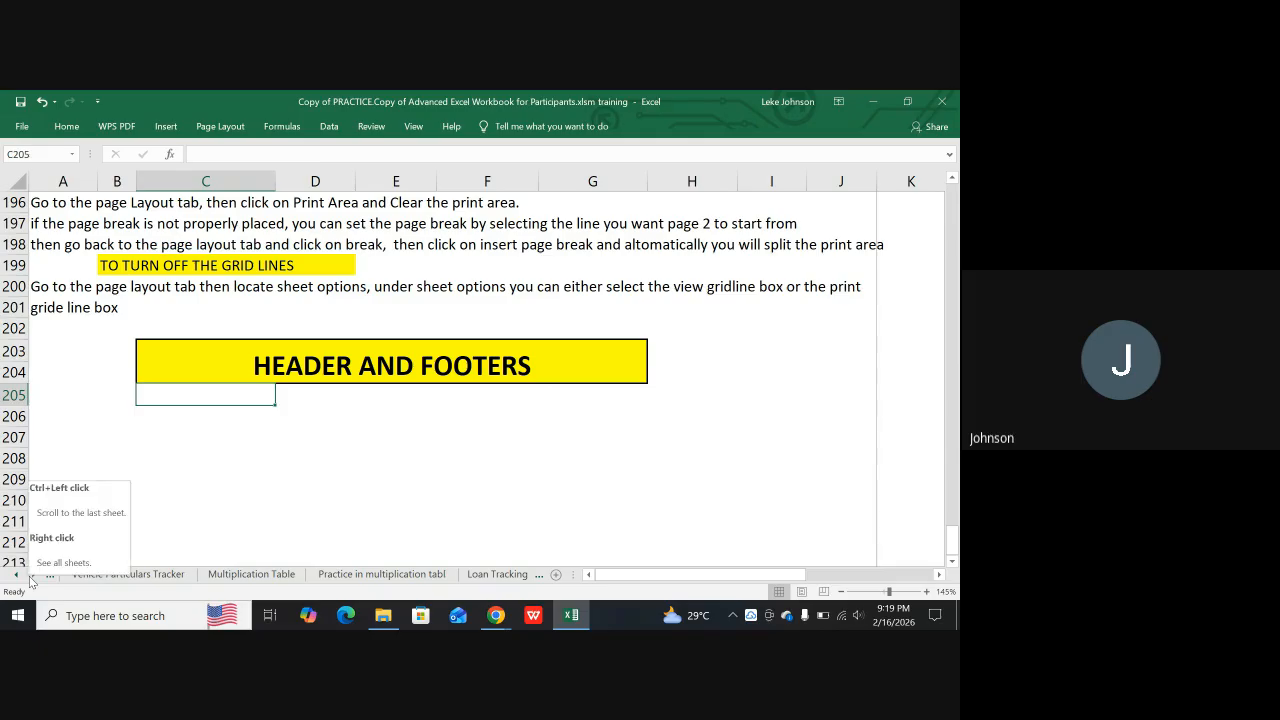
click(33, 577)
click(33, 577)
click(33, 577)
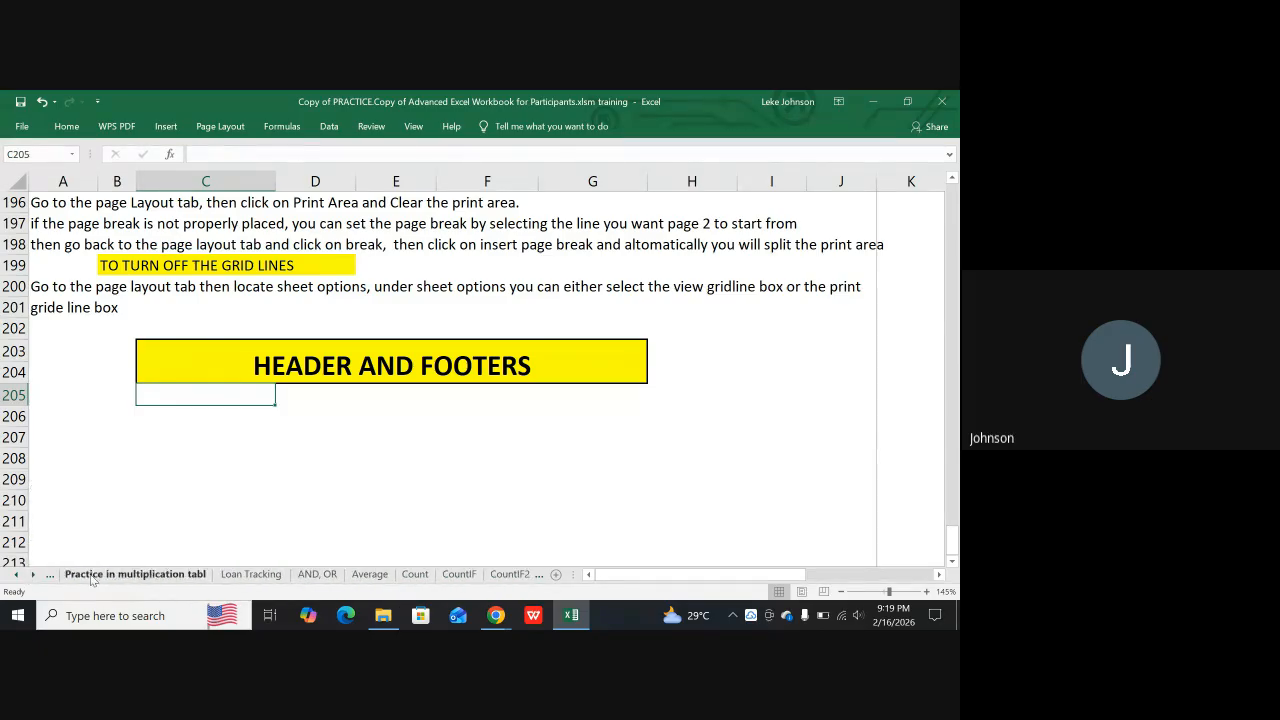
click(248, 577)
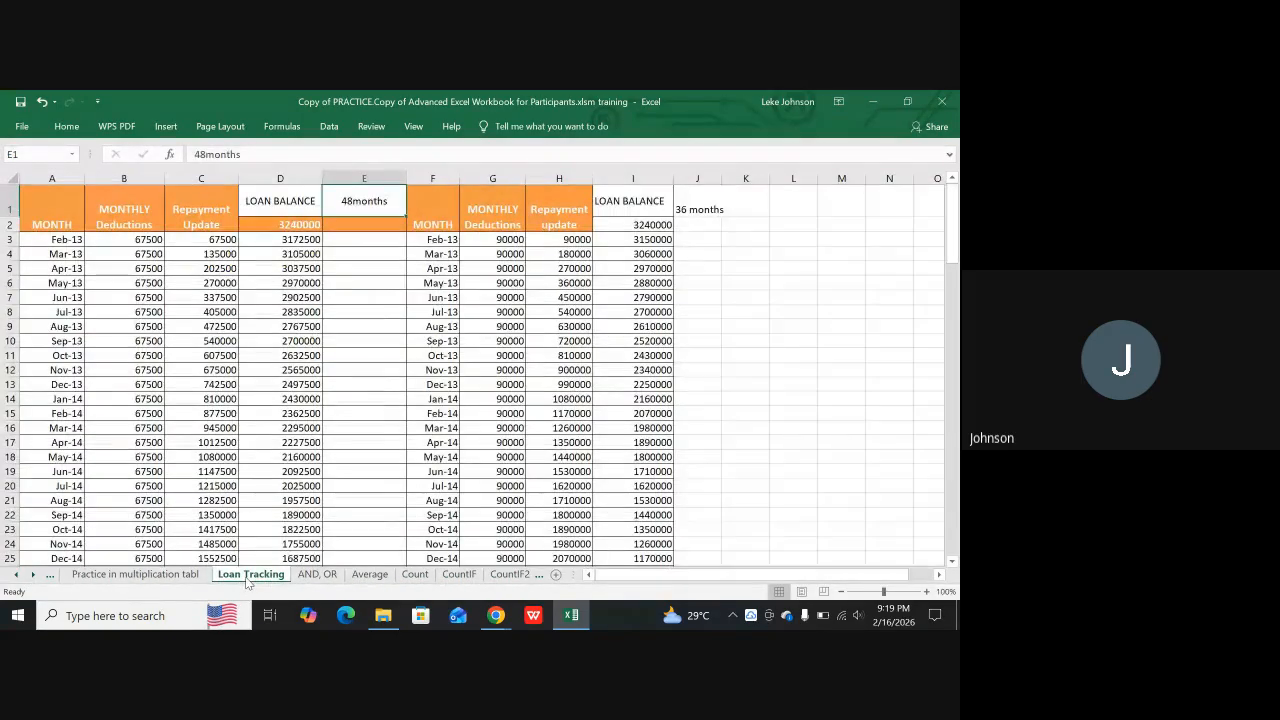
scroll(293, 537, down, 4)
scroll(293, 537, down, 3)
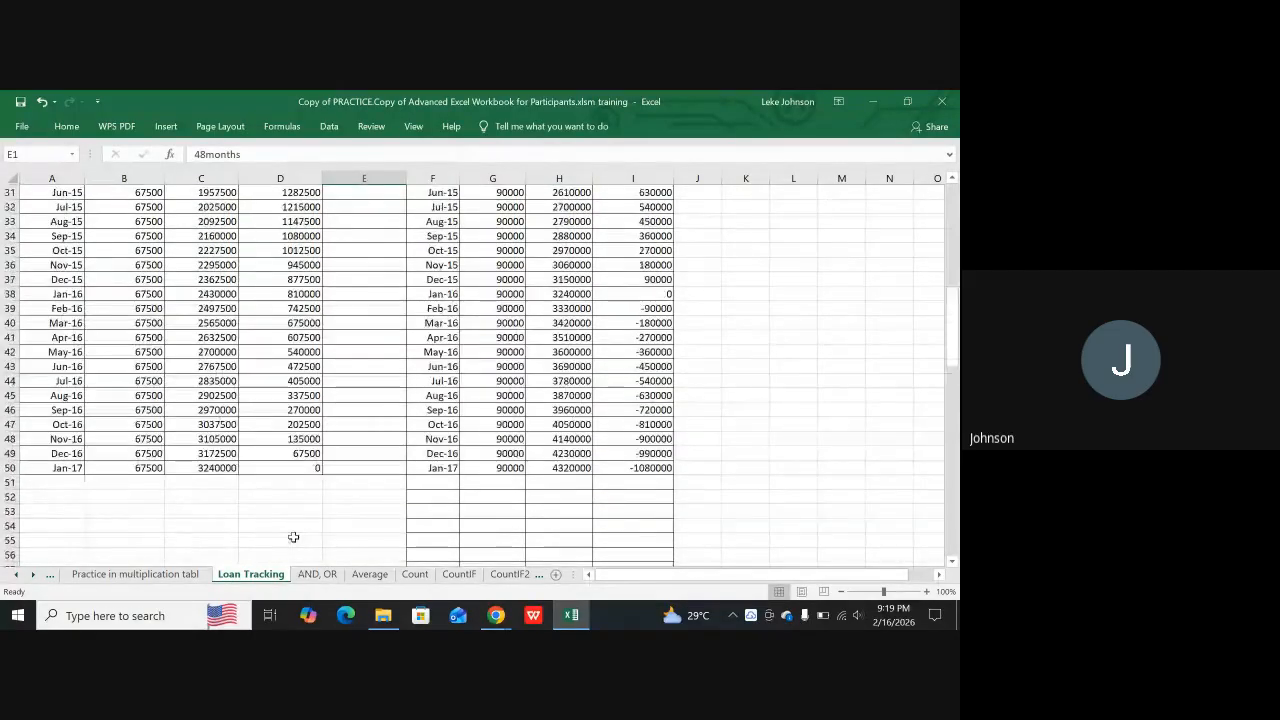
Check the multiplication table practice sheet, and open the Sample Report sheet
click(135, 575)
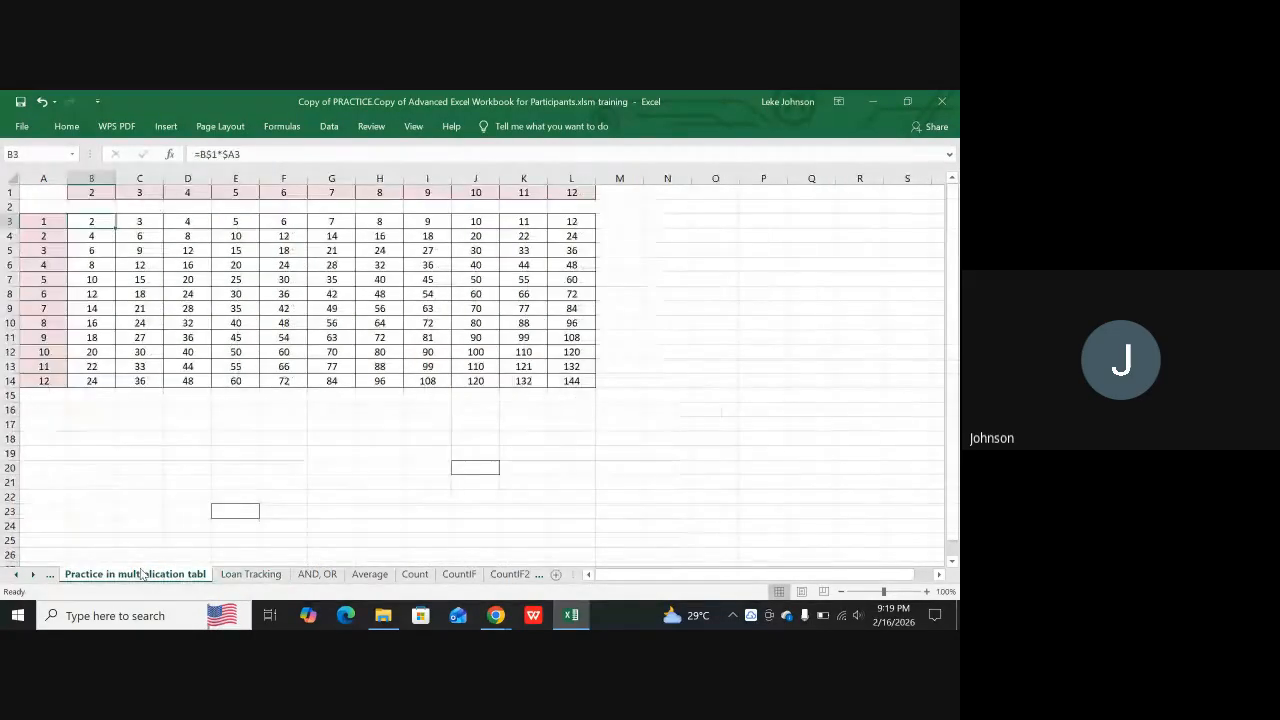
click(33, 575)
click(33, 575)
click(33, 575)
click(33, 575)
click(33, 575)
click(322, 574)
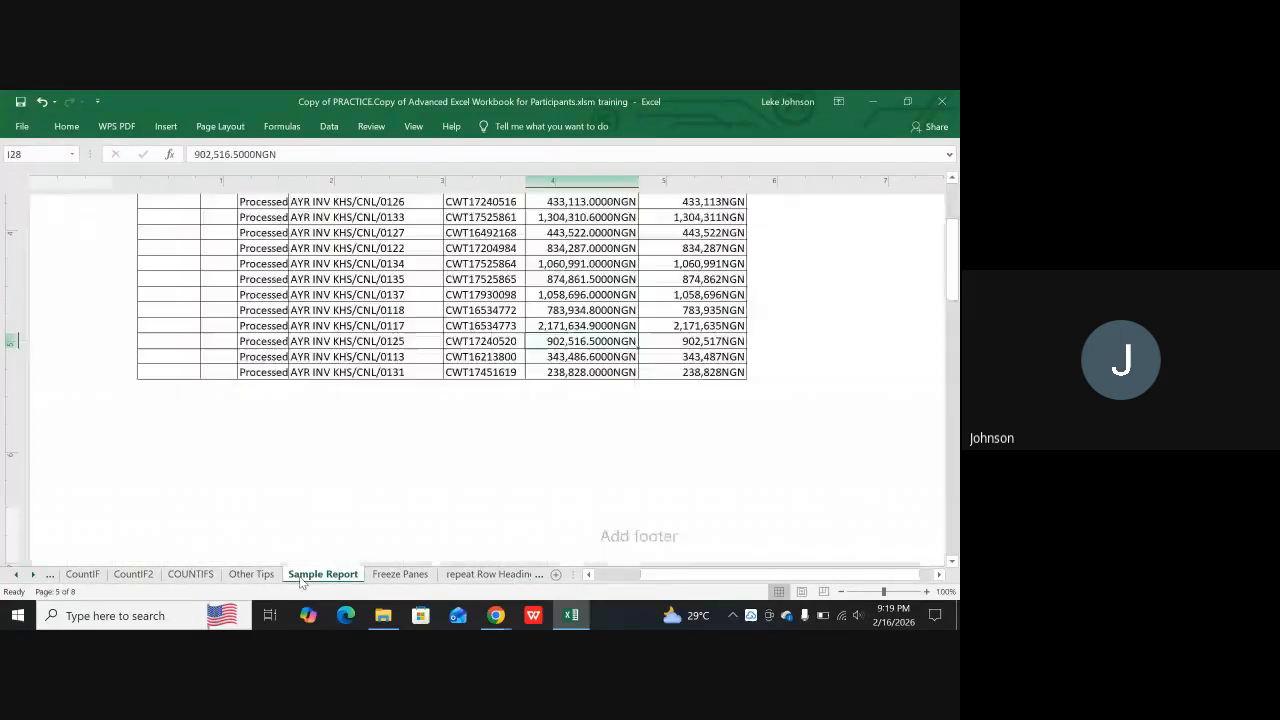
Examine the Sample Report pages in page layout view, including their header and footer areas
scroll(442, 497, up, 7)
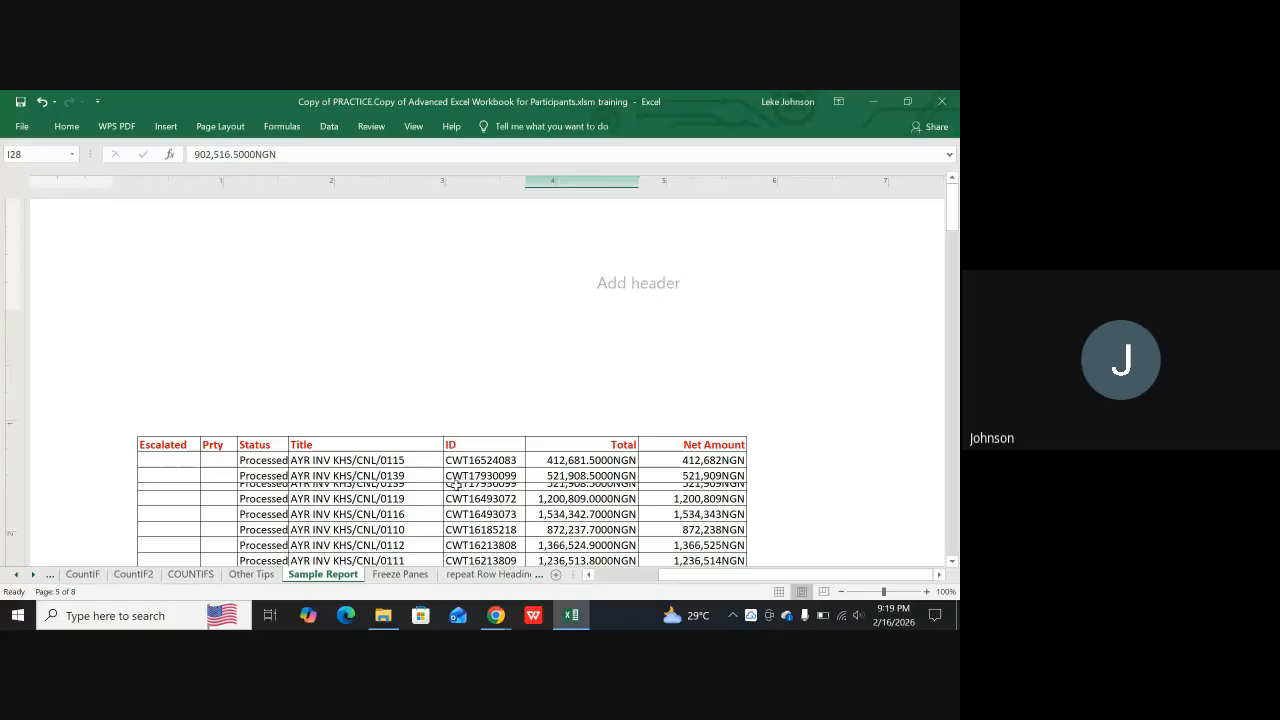
scroll(468, 458, down, 8)
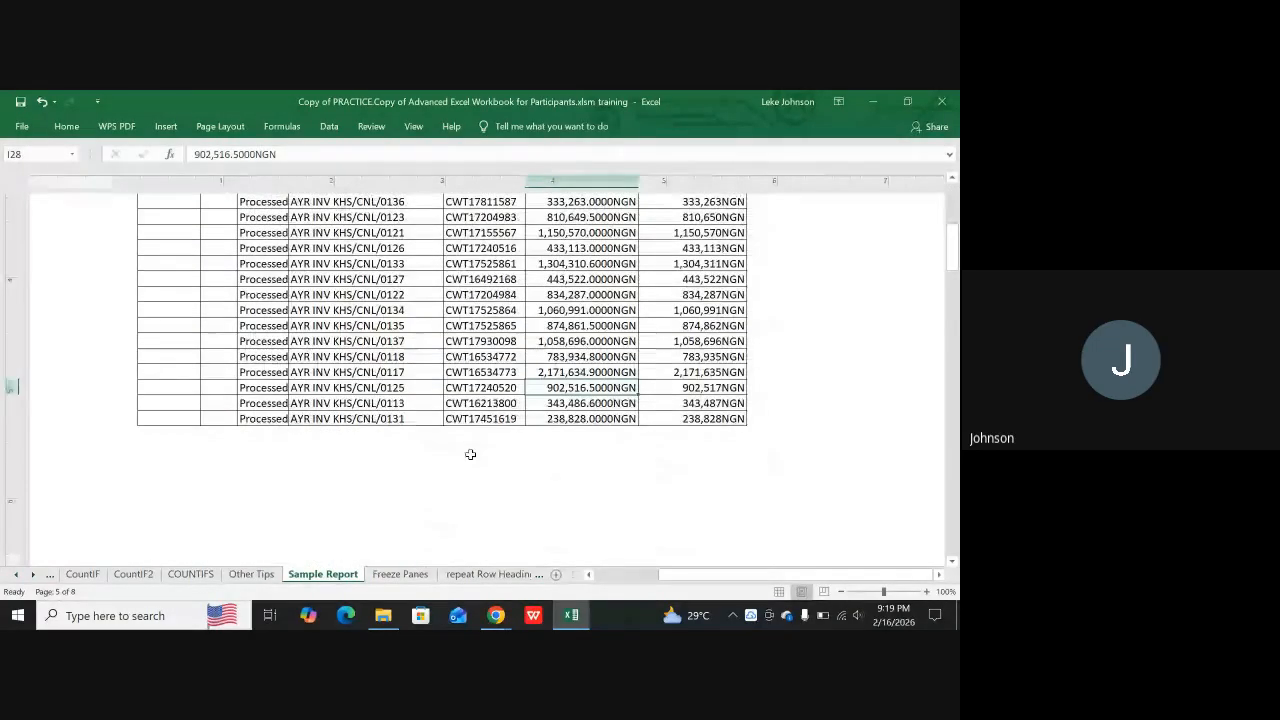
scroll(470, 454, down, 6)
scroll(469, 453, down, 6)
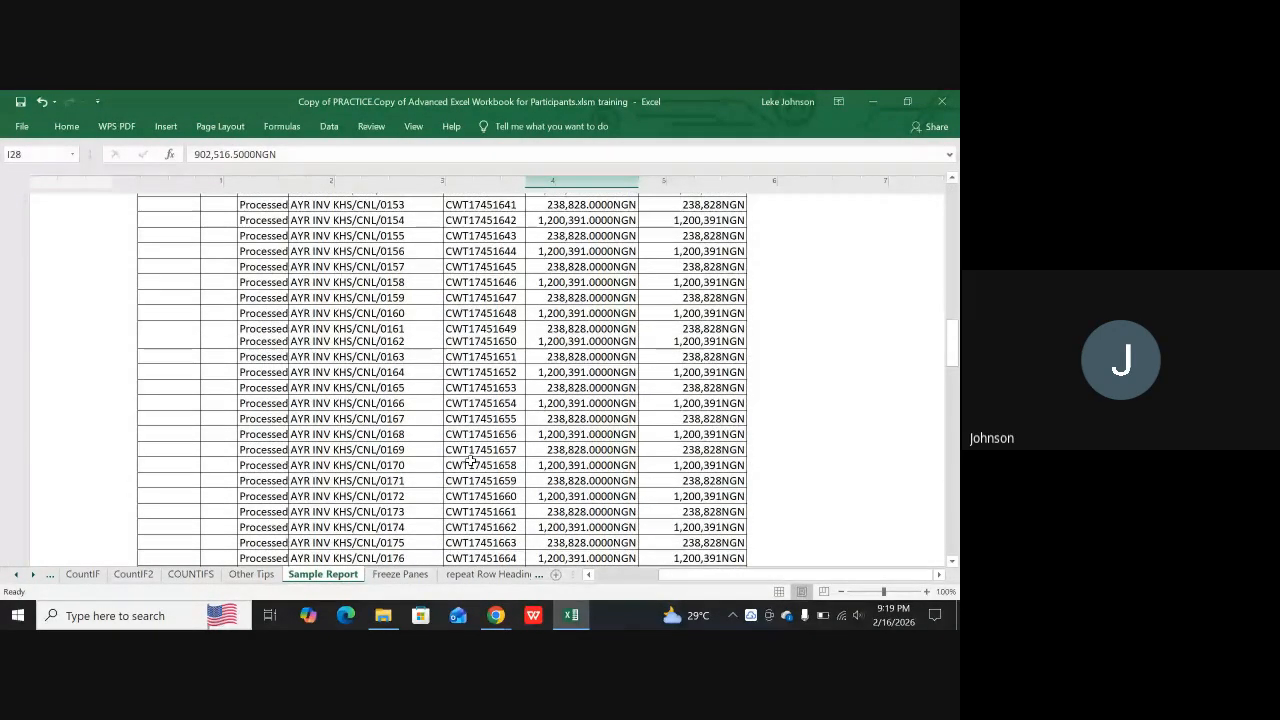
scroll(471, 463, up, 6)
scroll(474, 474, up, 9)
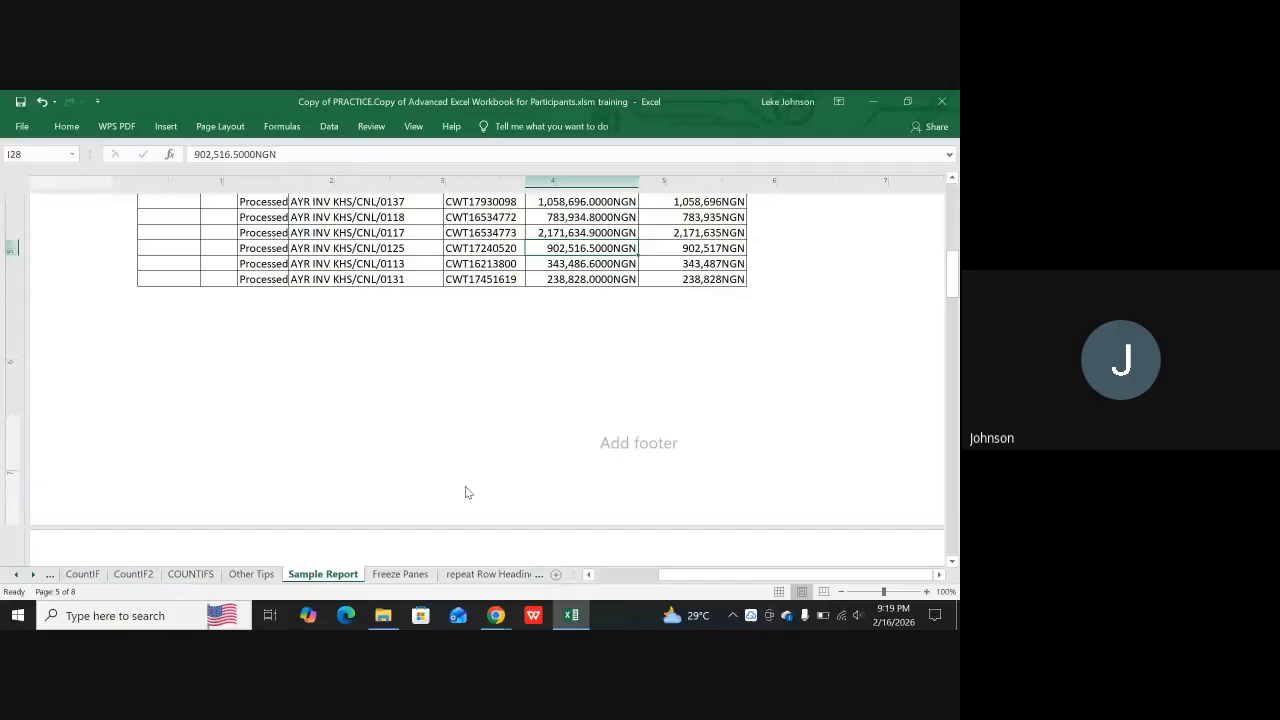
scroll(467, 490, up, 7)
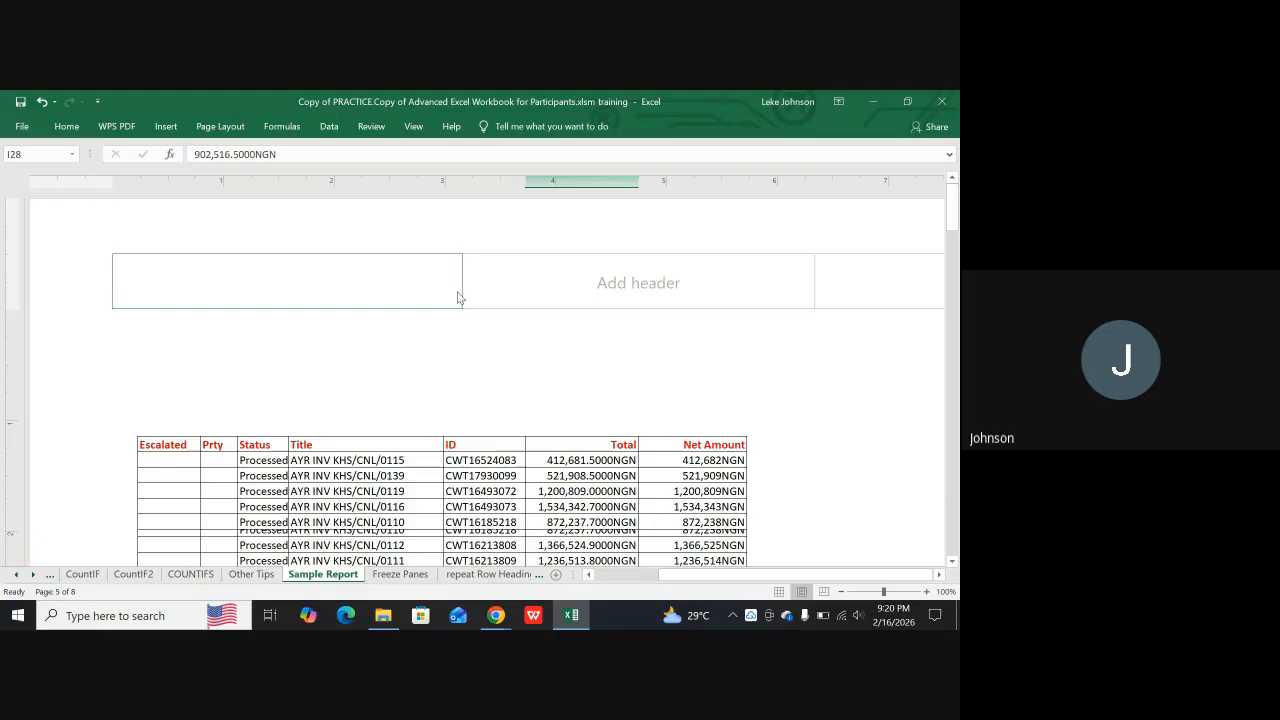
scroll(439, 315, down, 5)
scroll(439, 312, up, 5)
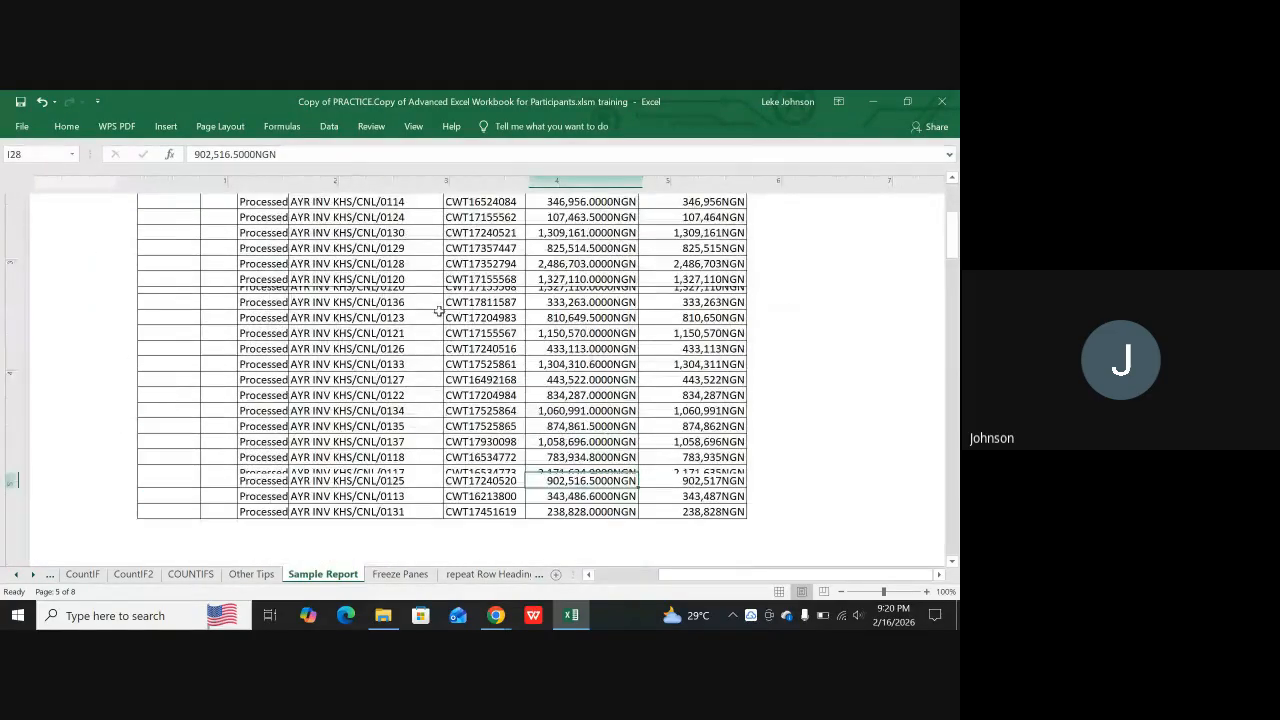
scroll(463, 311, down, 15)
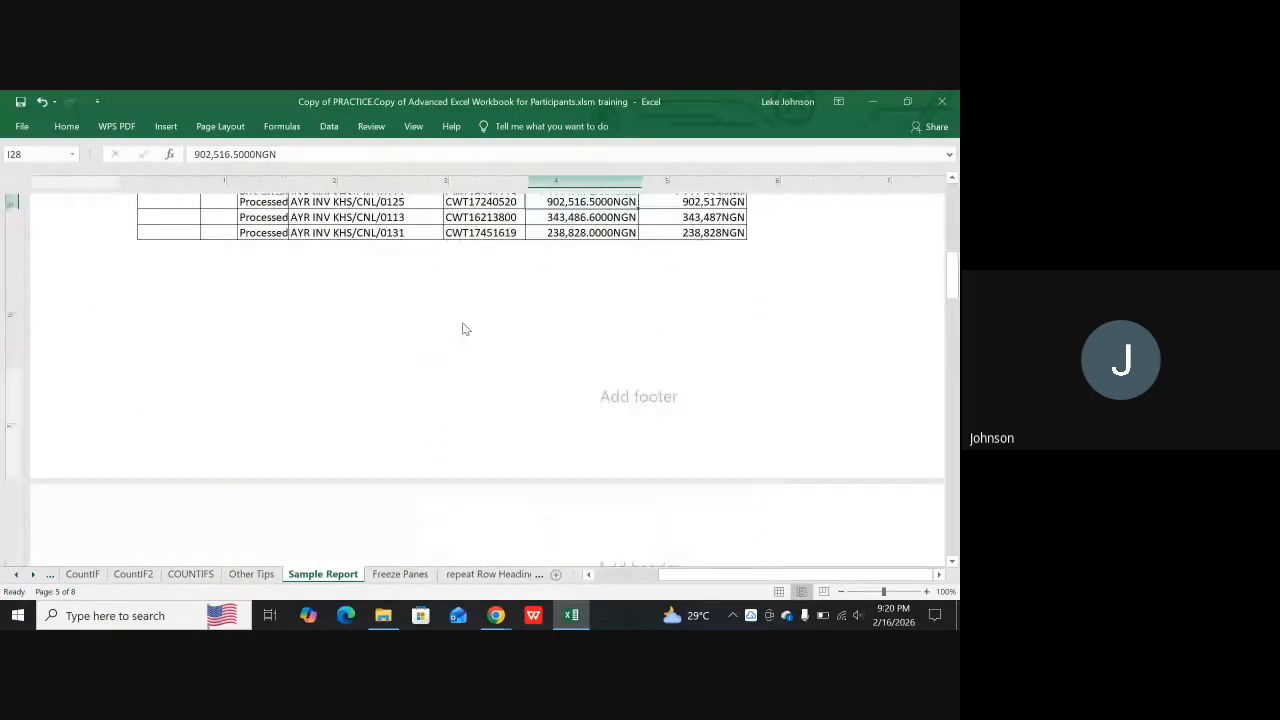
scroll(464, 327, down, 2)
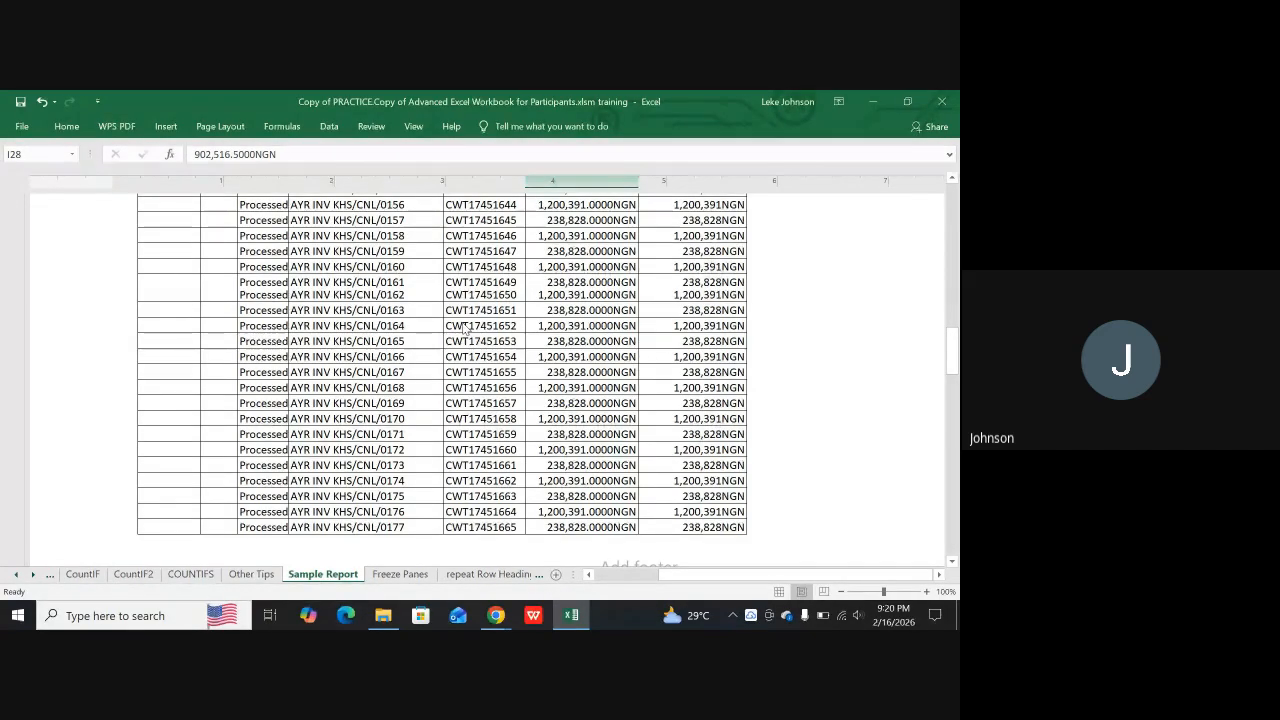
scroll(463, 328, up, 10)
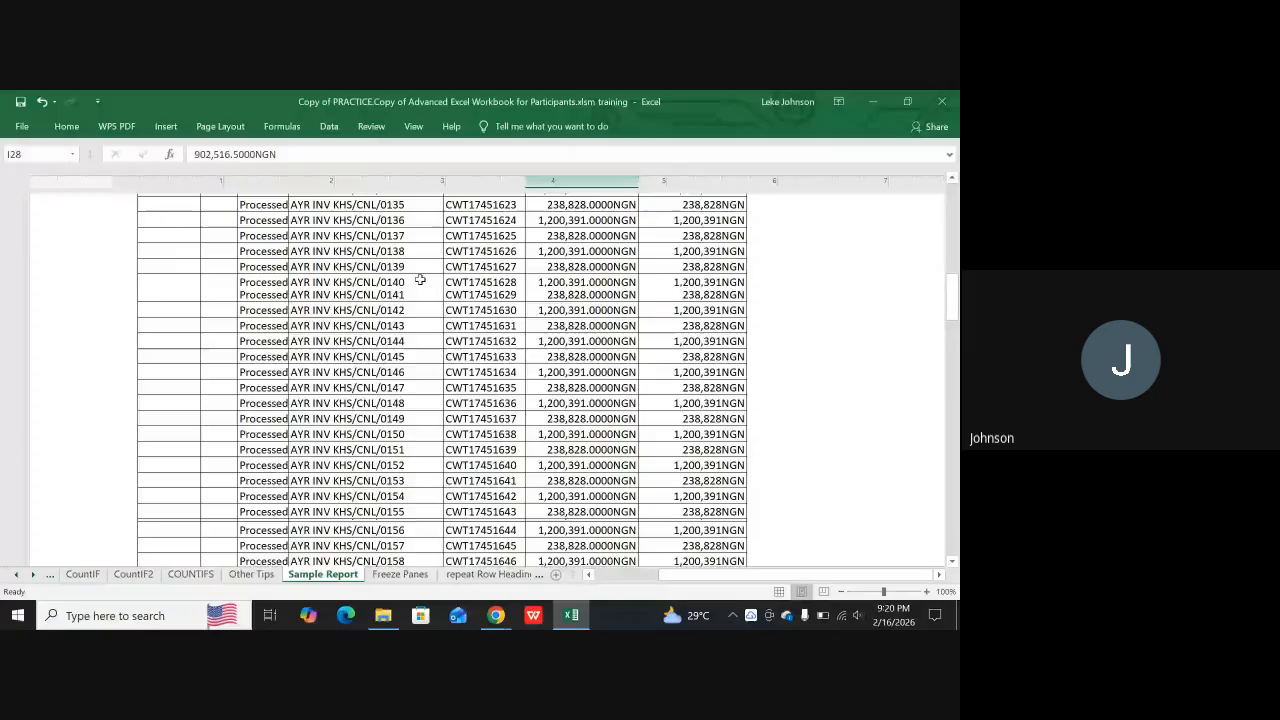
scroll(420, 281, up, 8)
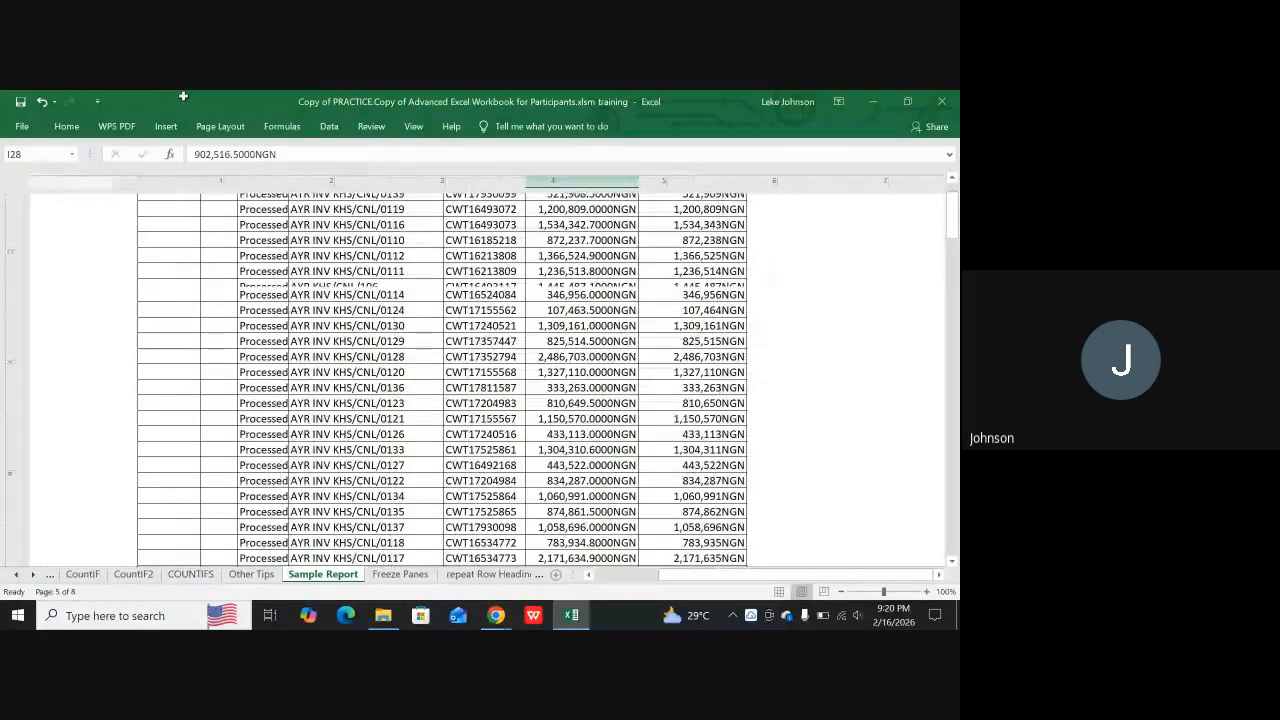
Switch the Sample Report sheet from page layout view to Normal view
click(166, 127)
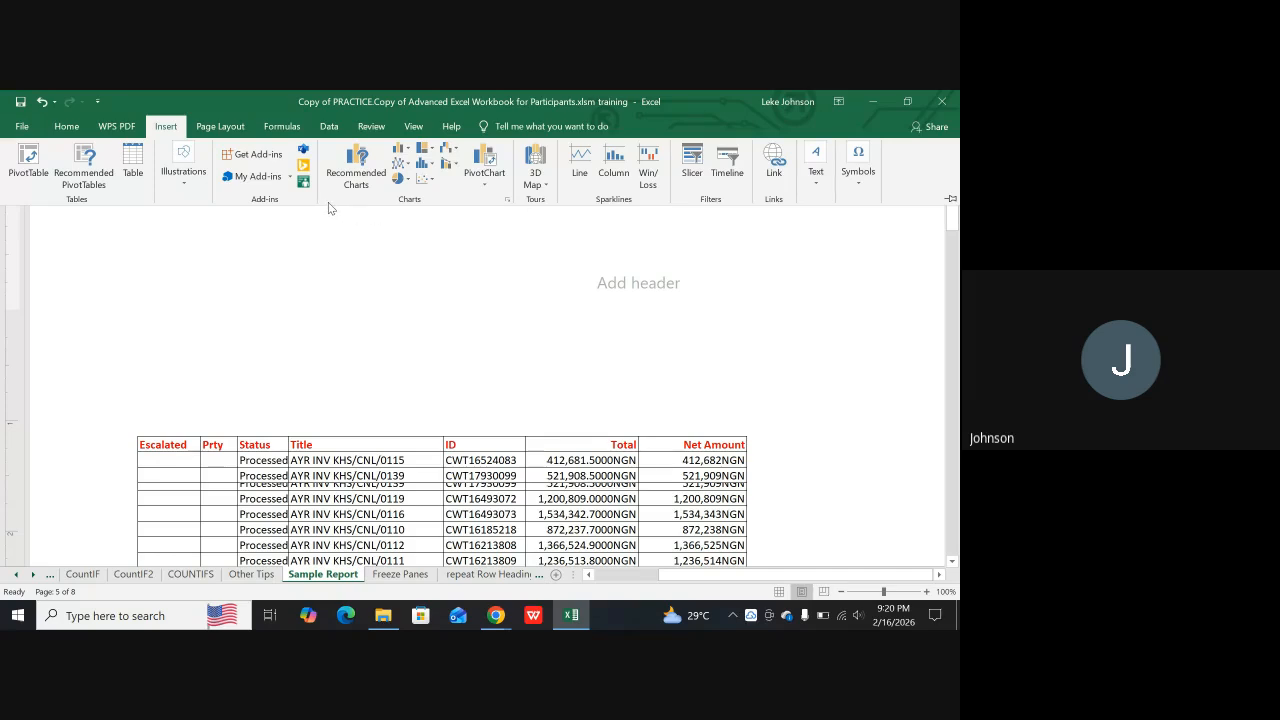
click(226, 127)
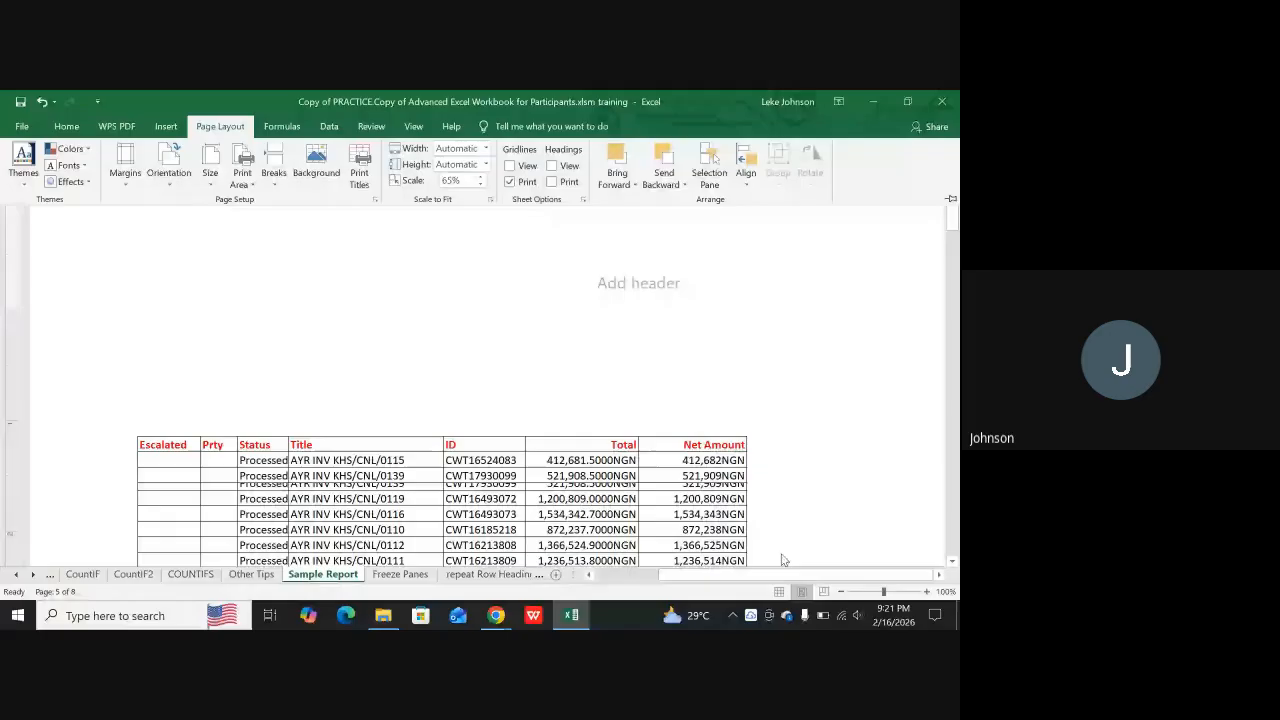
click(556, 320)
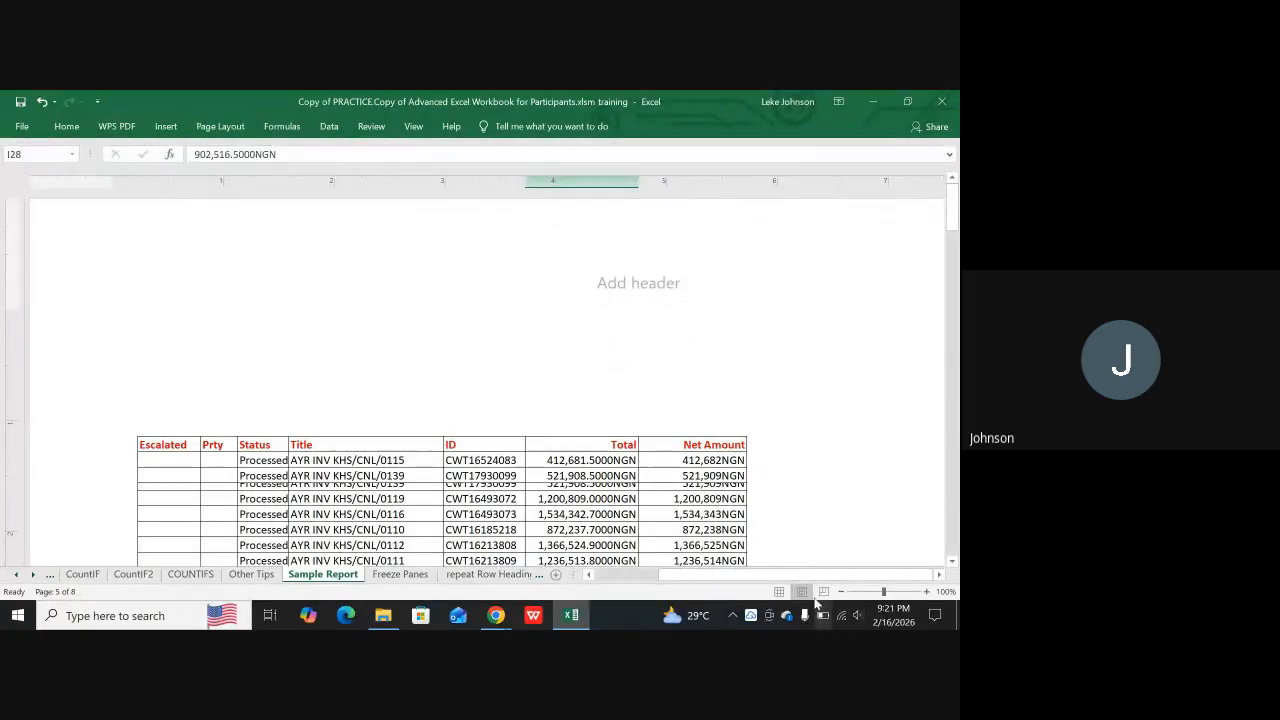
click(779, 591)
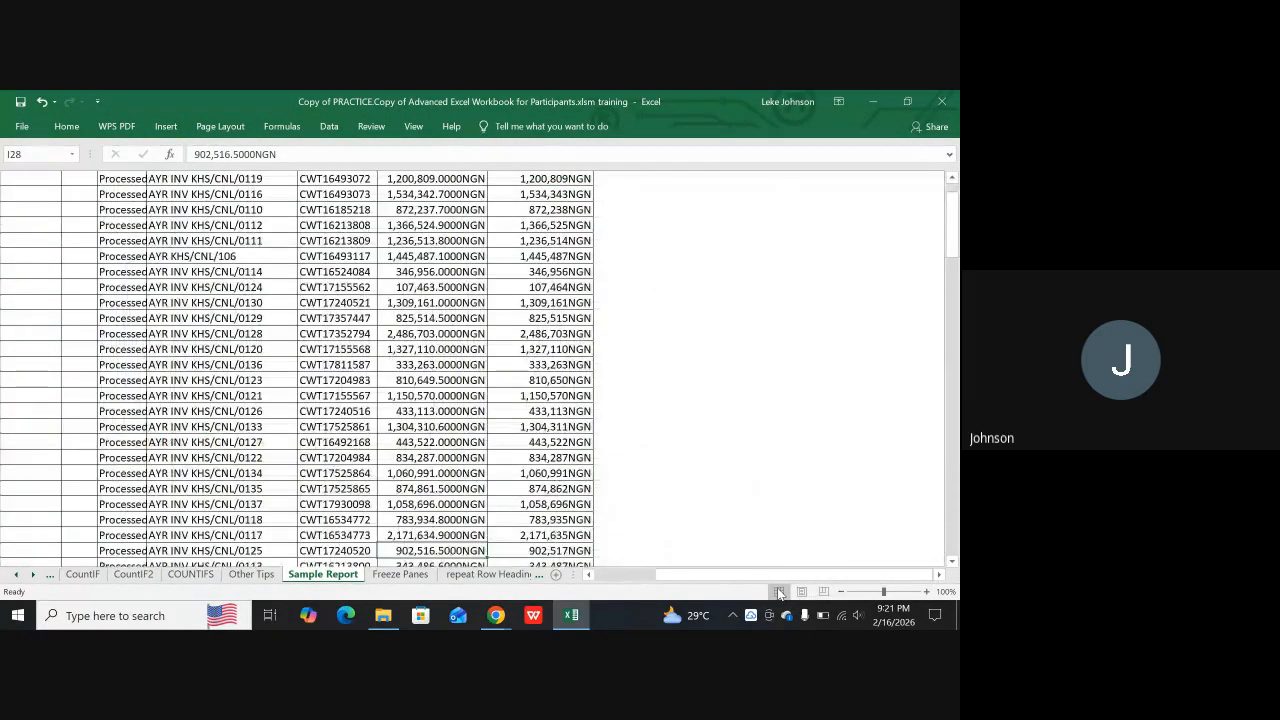
Examine where the page break line falls among the Sample Report rows
scroll(577, 345, down, 6)
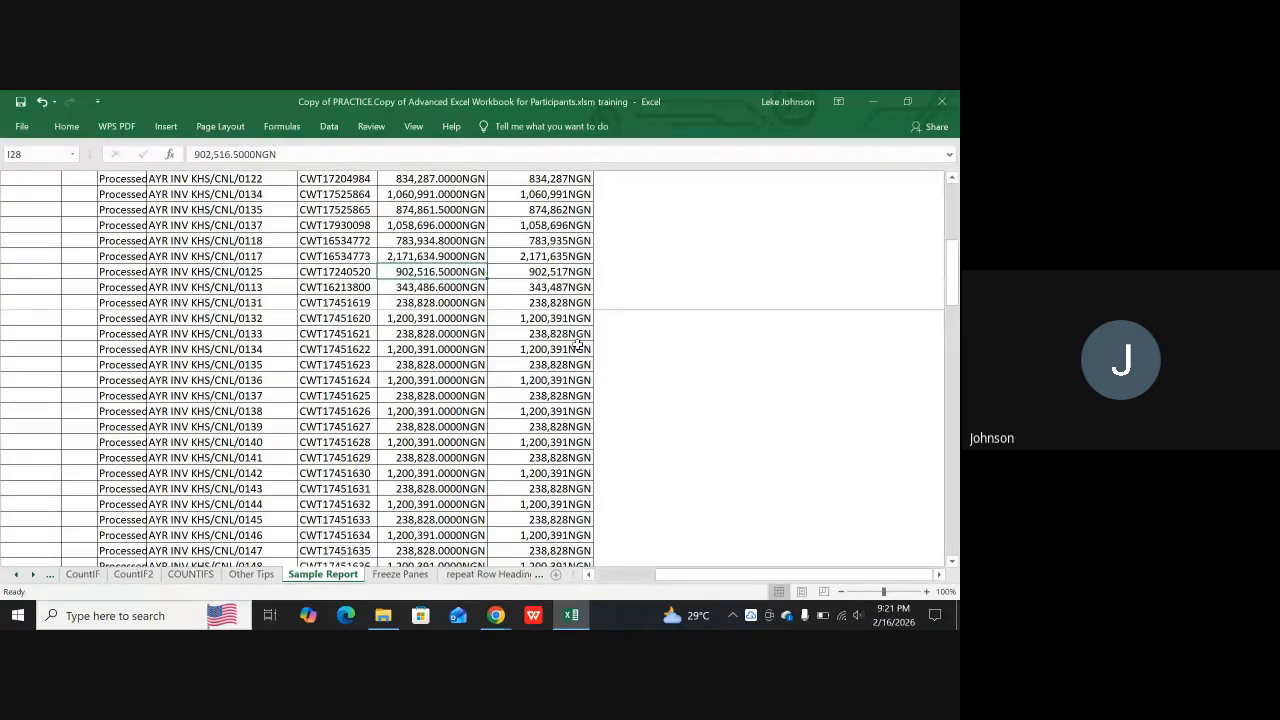
scroll(651, 323, up, 6)
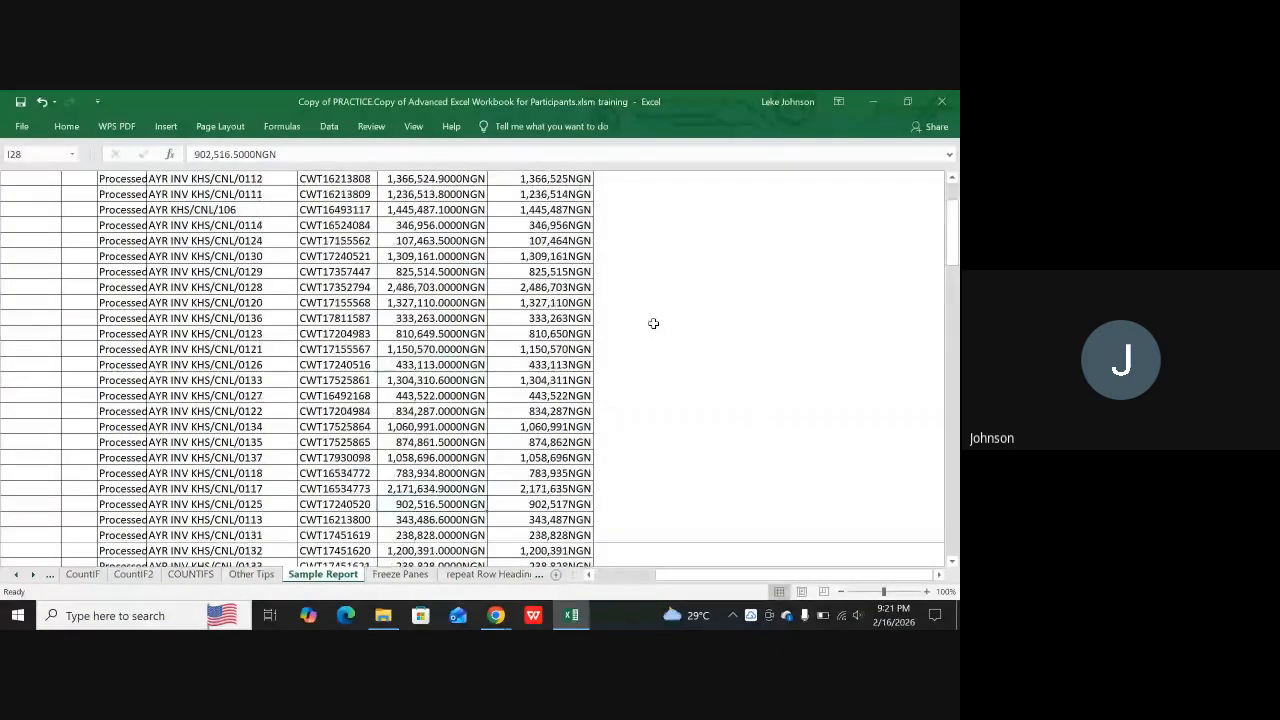
scroll(665, 315, up, 6)
scroll(680, 323, down, 8)
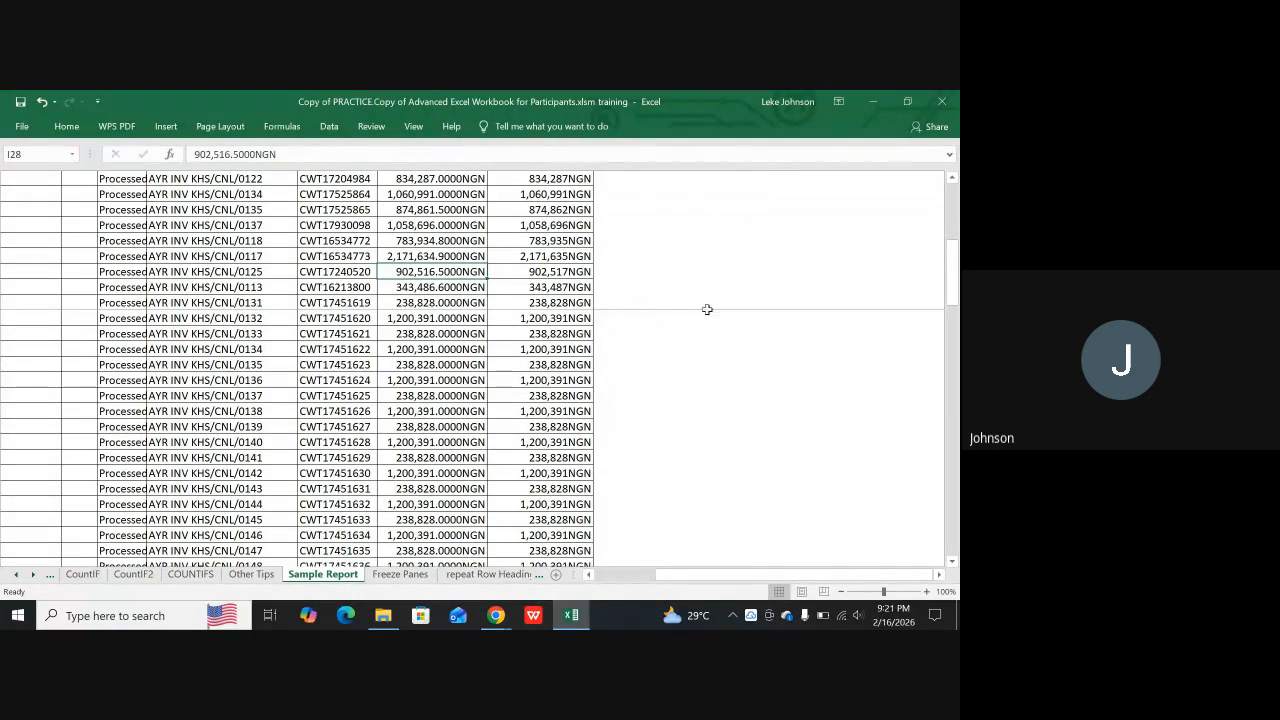
scroll(686, 306, up, 4)
scroll(686, 300, down, 5)
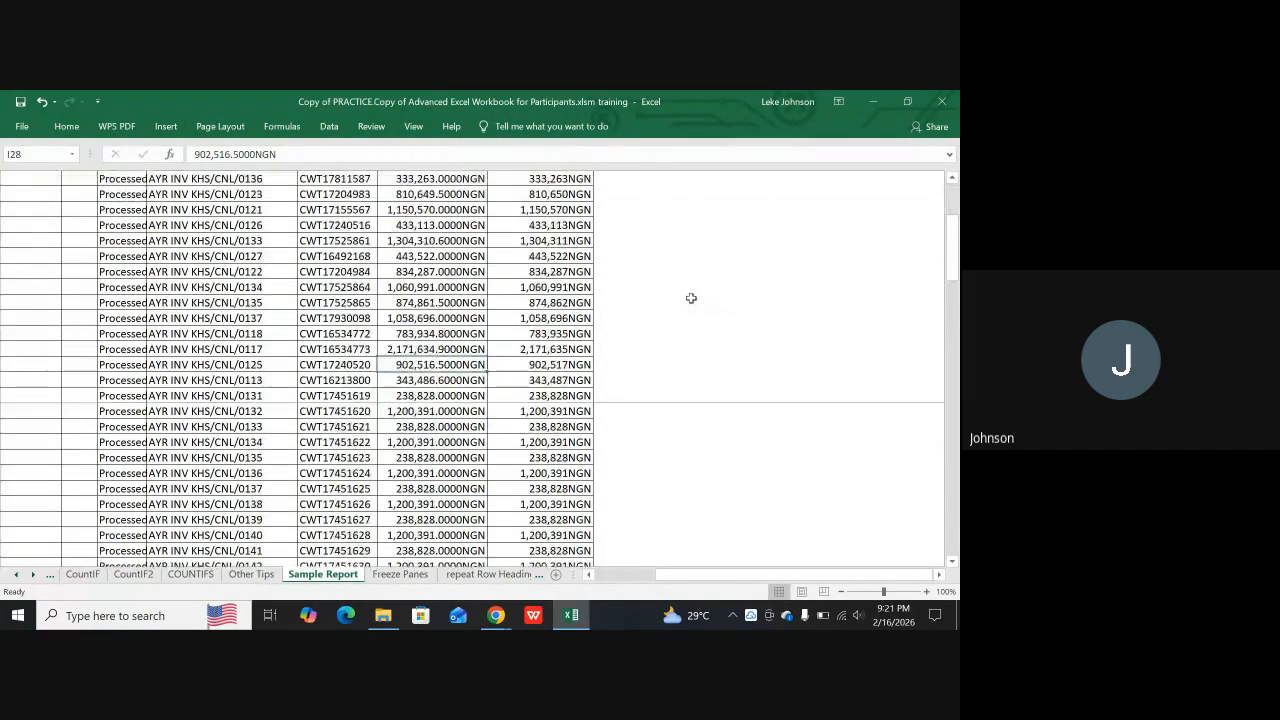
scroll(691, 299, up, 1)
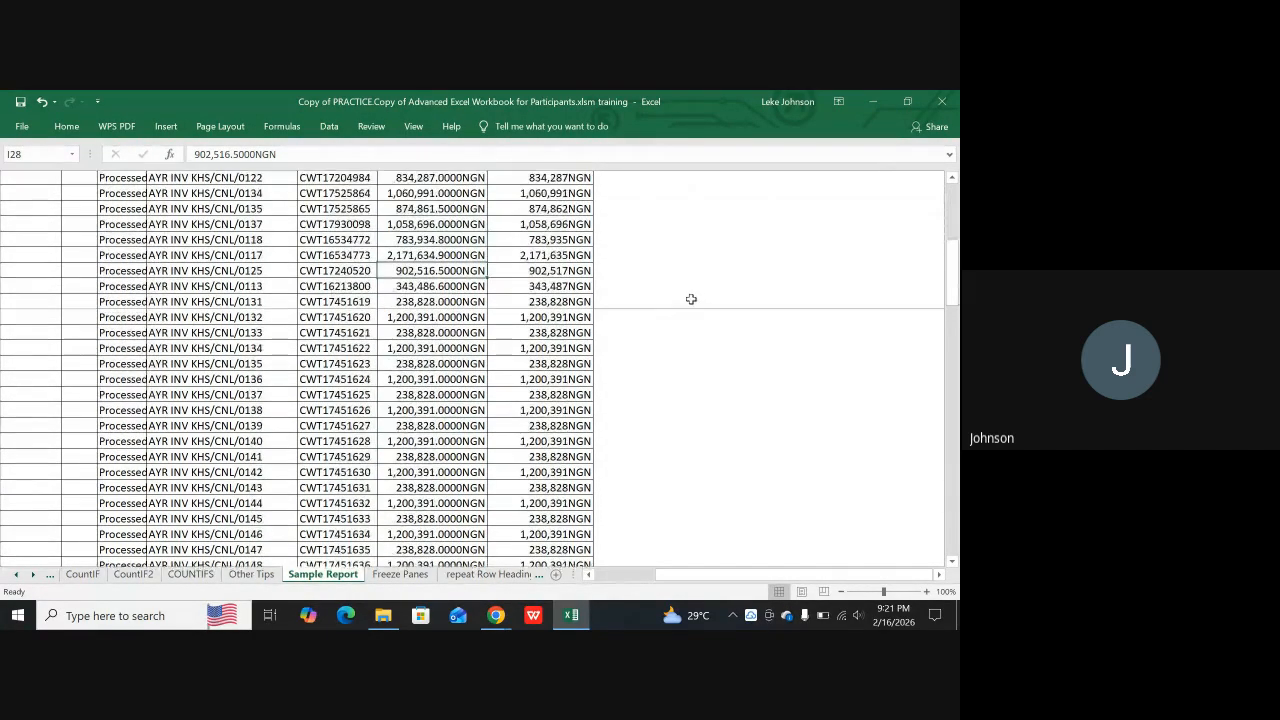
Show the gridlines on Sample Report briefly, hide them again, and turn off gridline printing
click(219, 127)
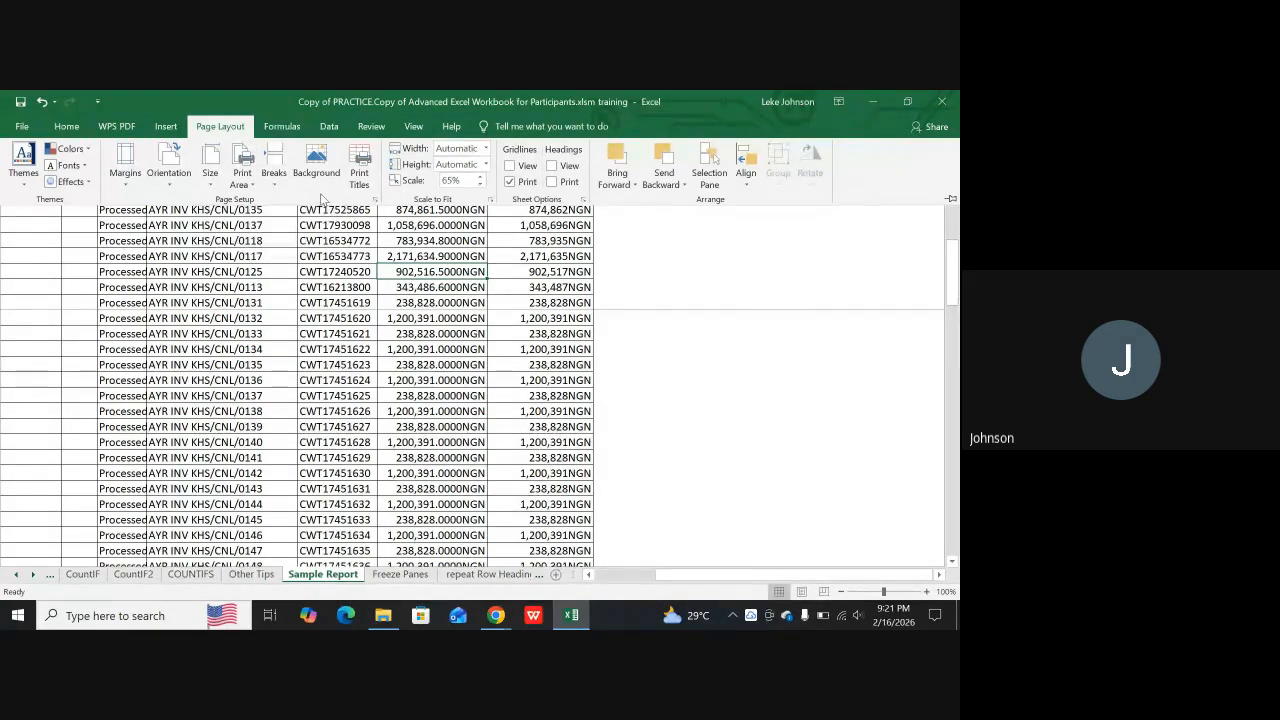
click(510, 166)
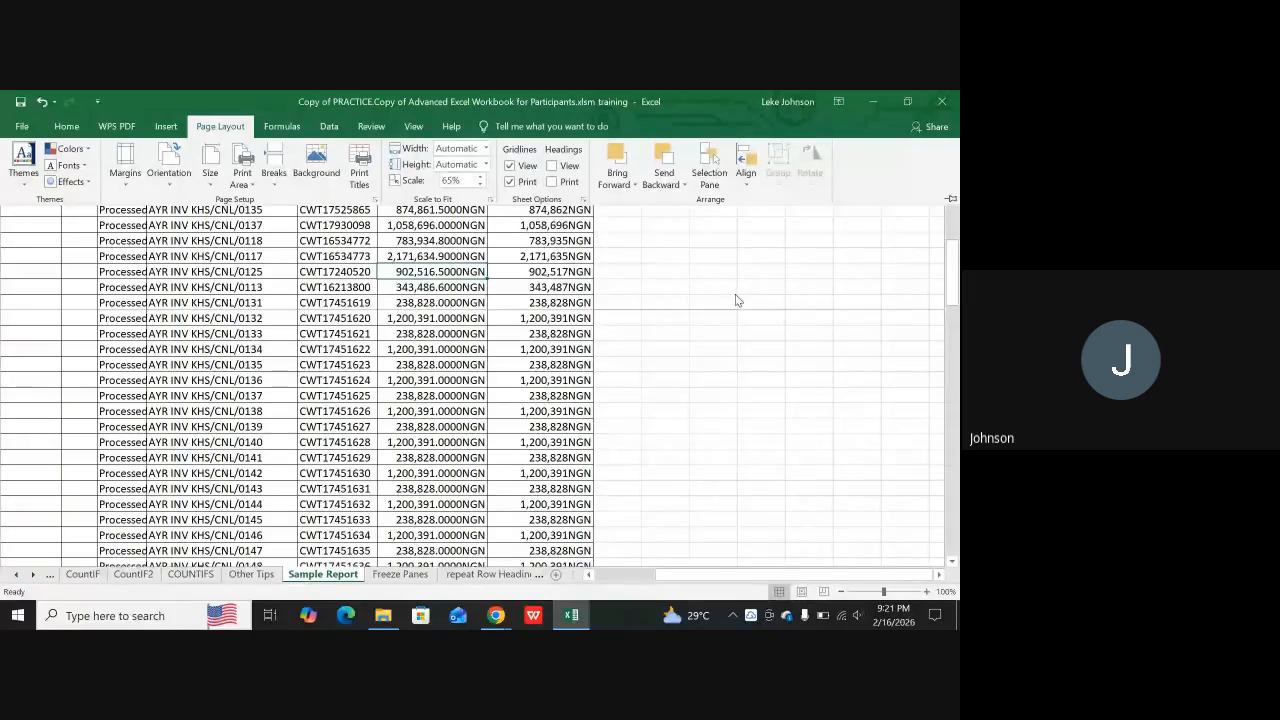
click(510, 165)
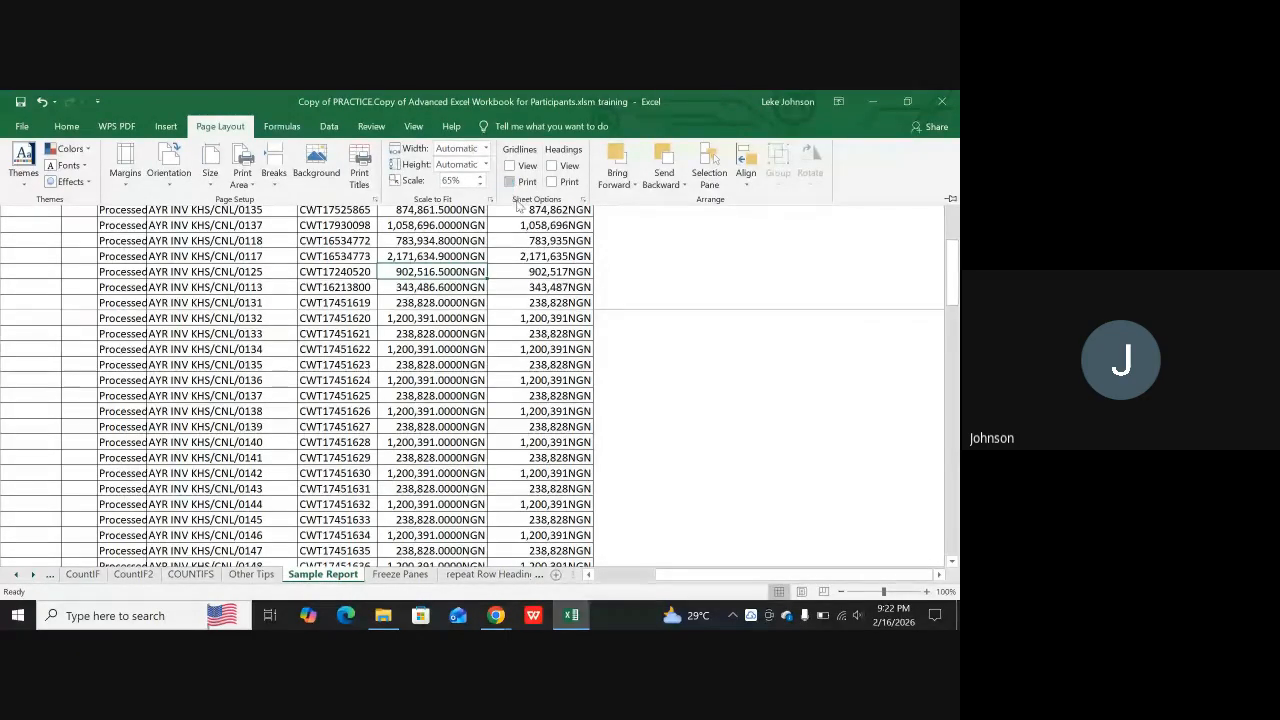
scroll(674, 346, up, 3)
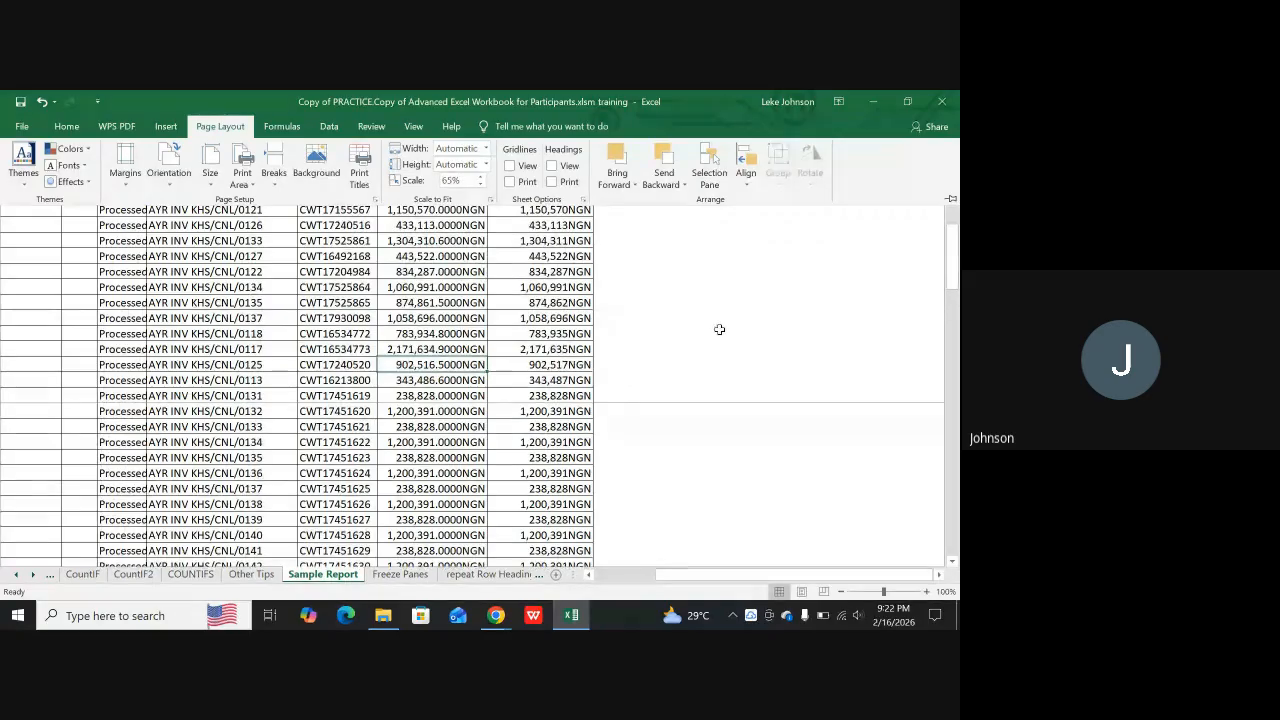
Toggle the Sample Report gridlines on and off again, and examine the blank cells beside the data with gridlines hidden
click(510, 165)
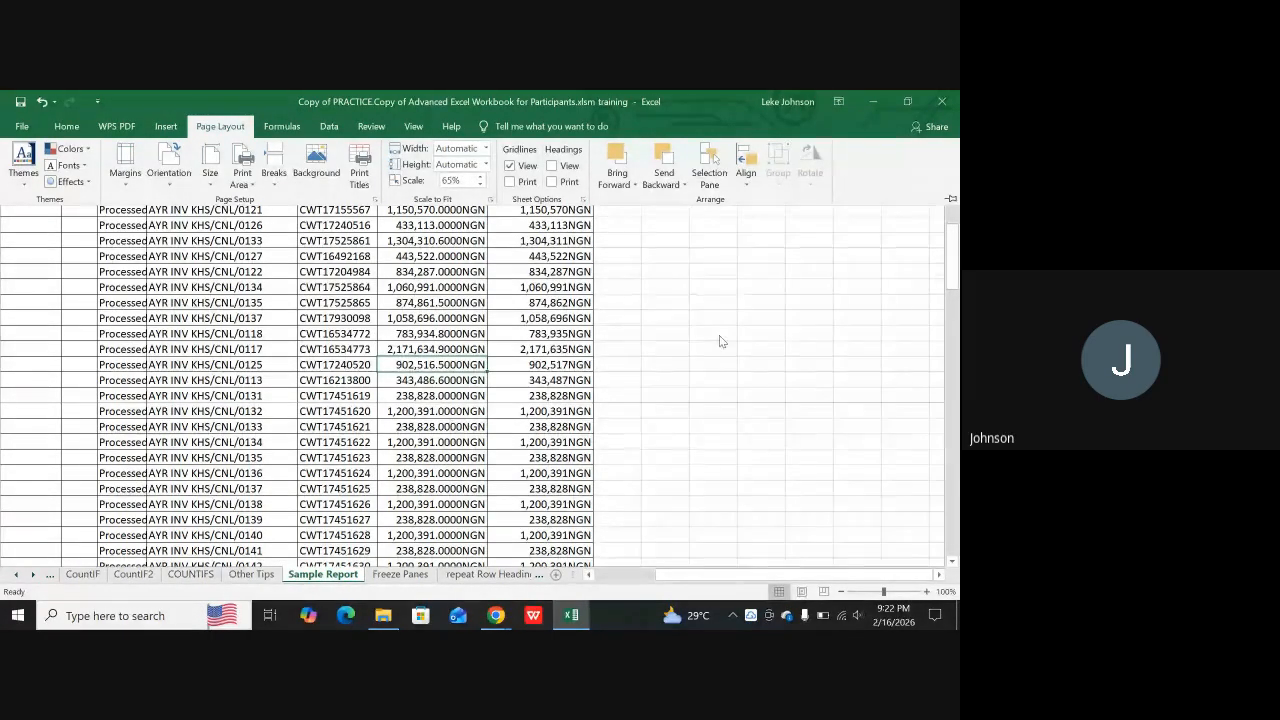
click(510, 167)
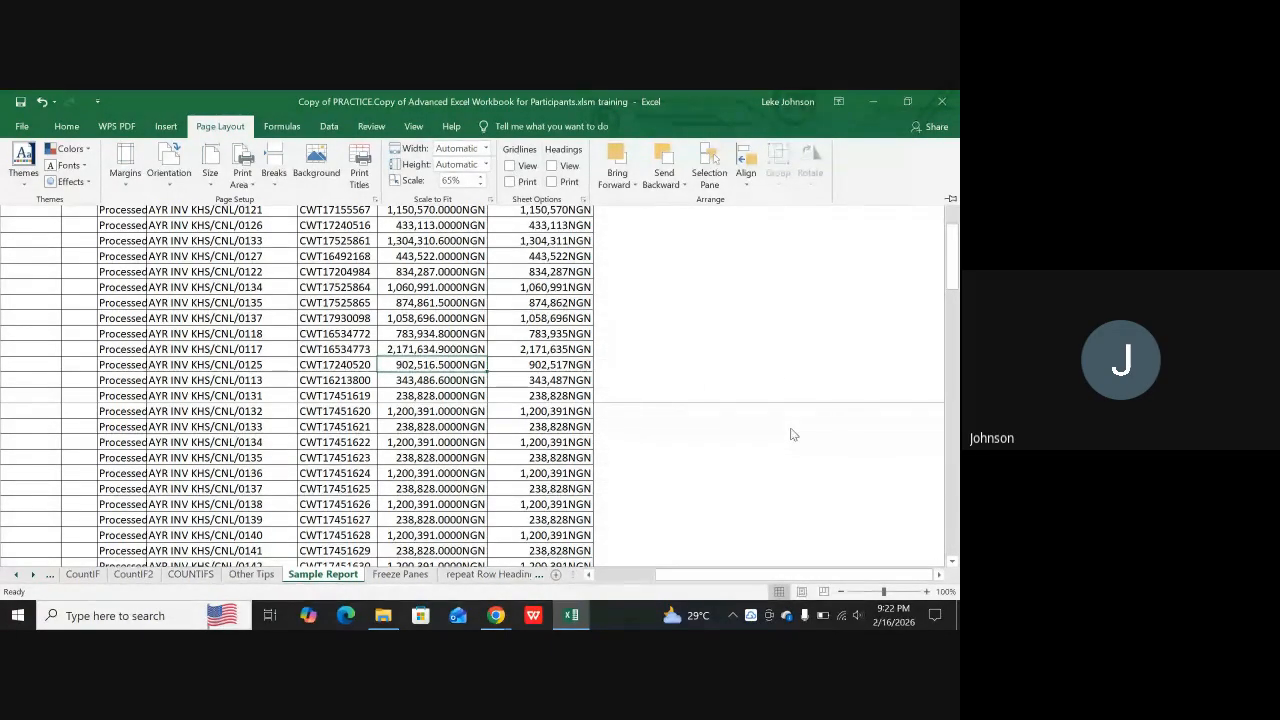
scroll(788, 386, down, 15)
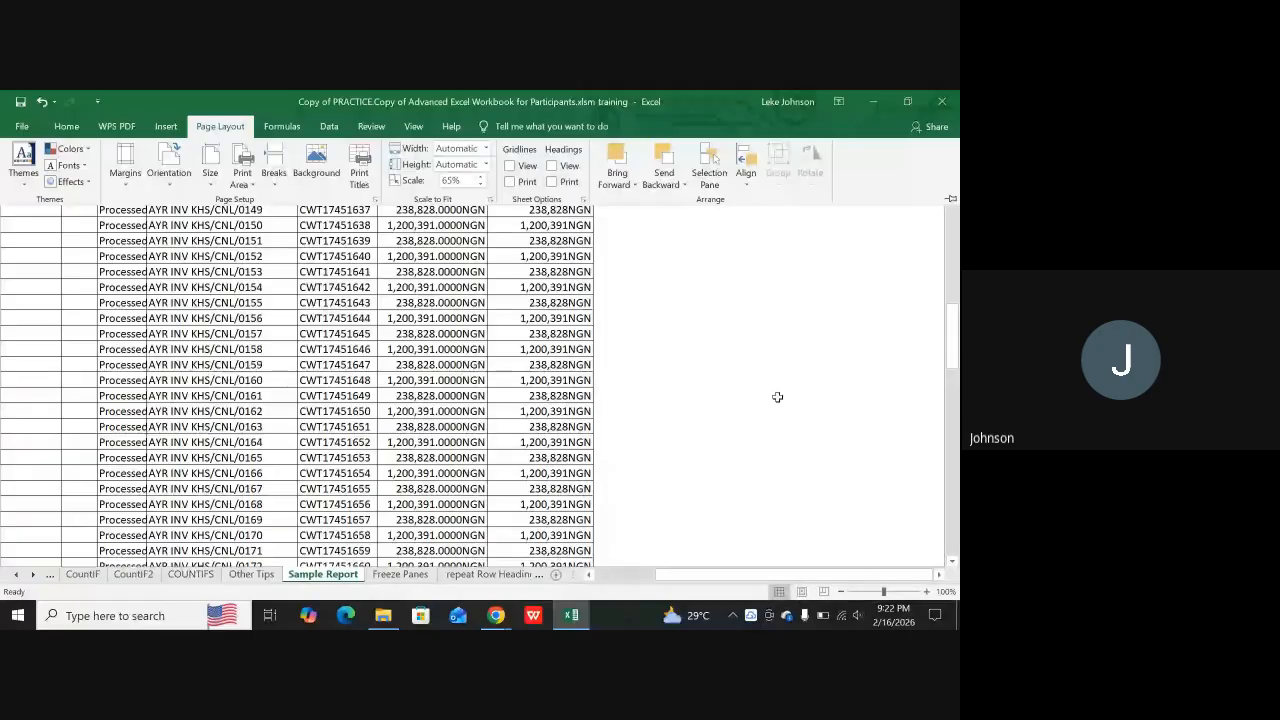
scroll(779, 395, down, 5)
scroll(780, 395, down, 8)
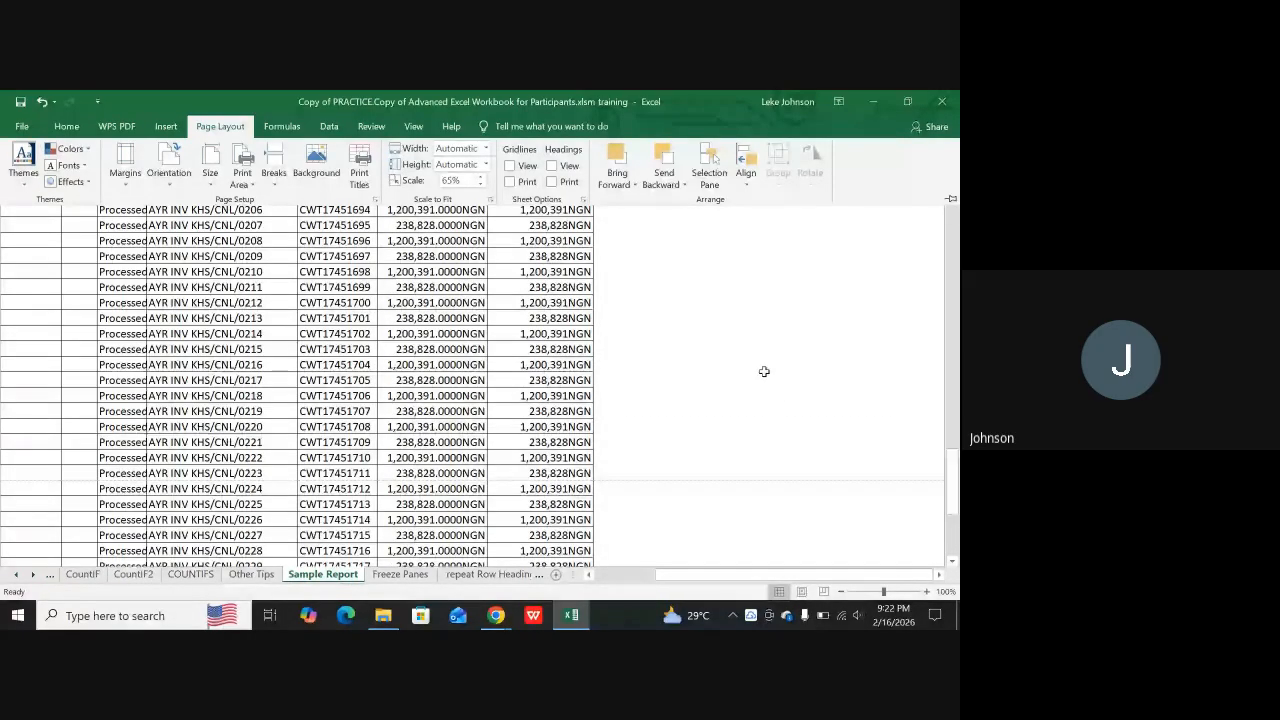
click(808, 334)
click(762, 287)
click(640, 349)
click(752, 332)
scroll(769, 312, up, 6)
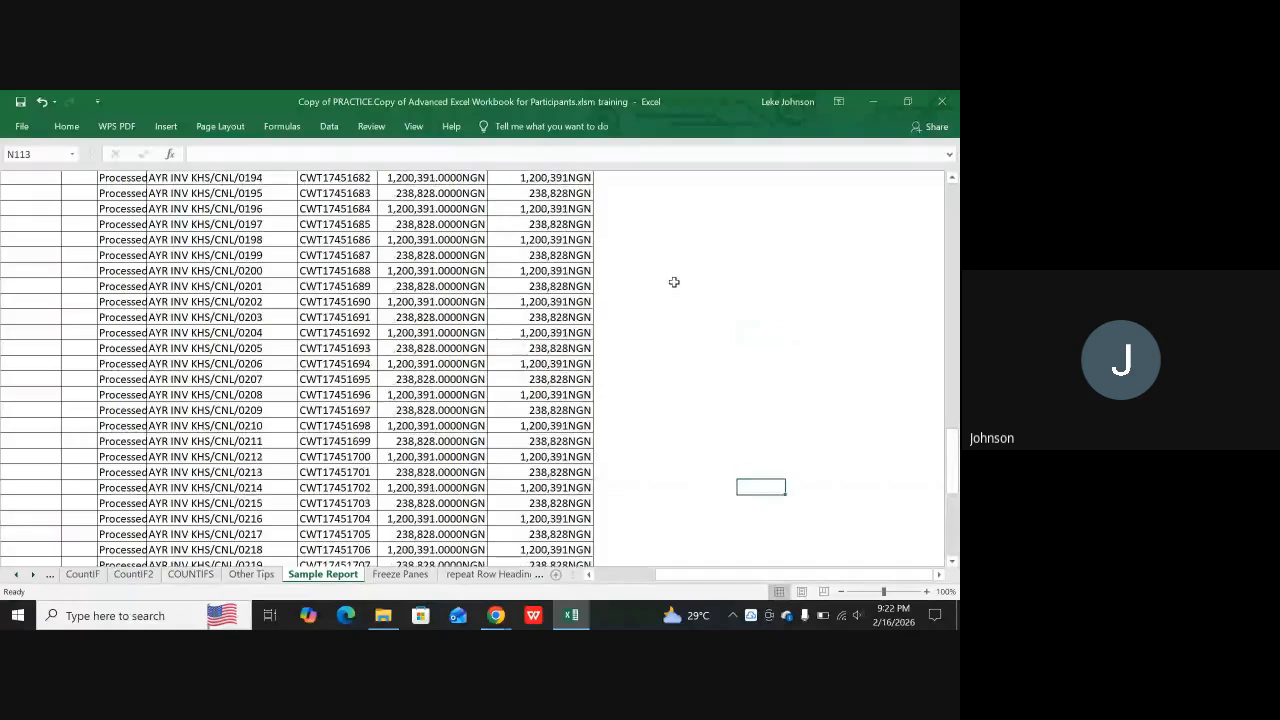
Turn the gridline display back on for Sample Report and collapse the ribbon
click(211, 126)
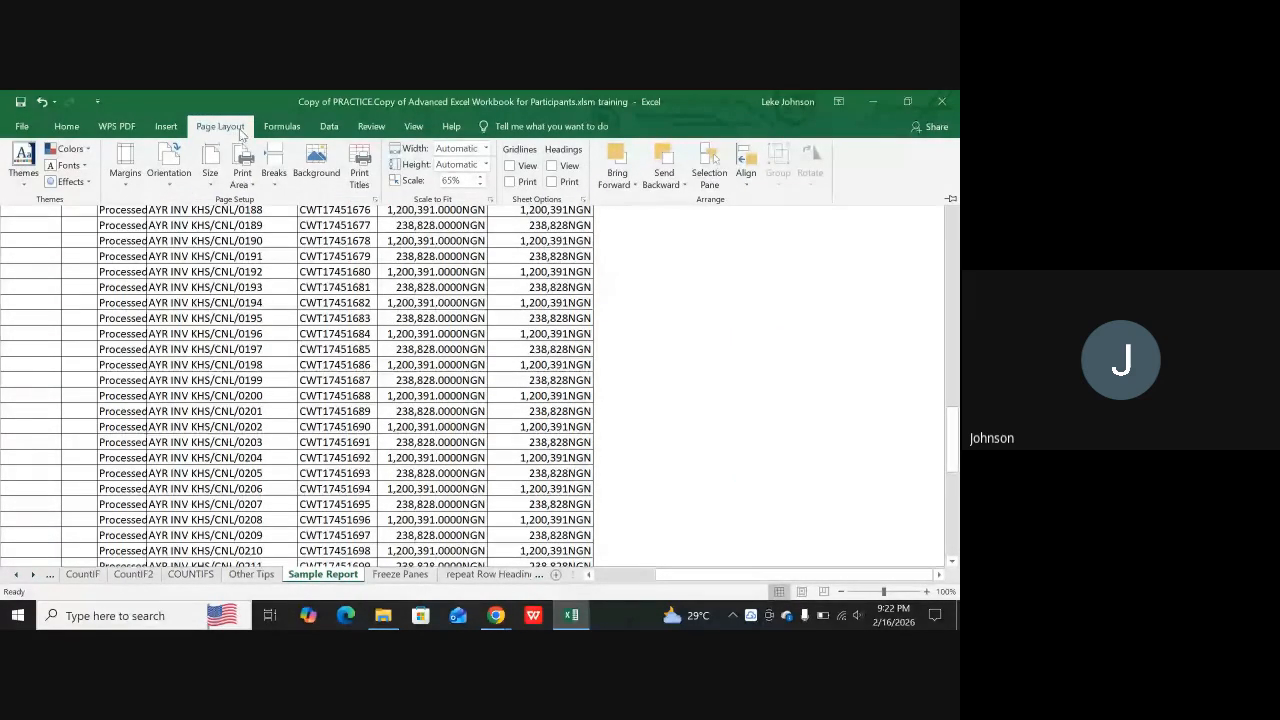
click(510, 166)
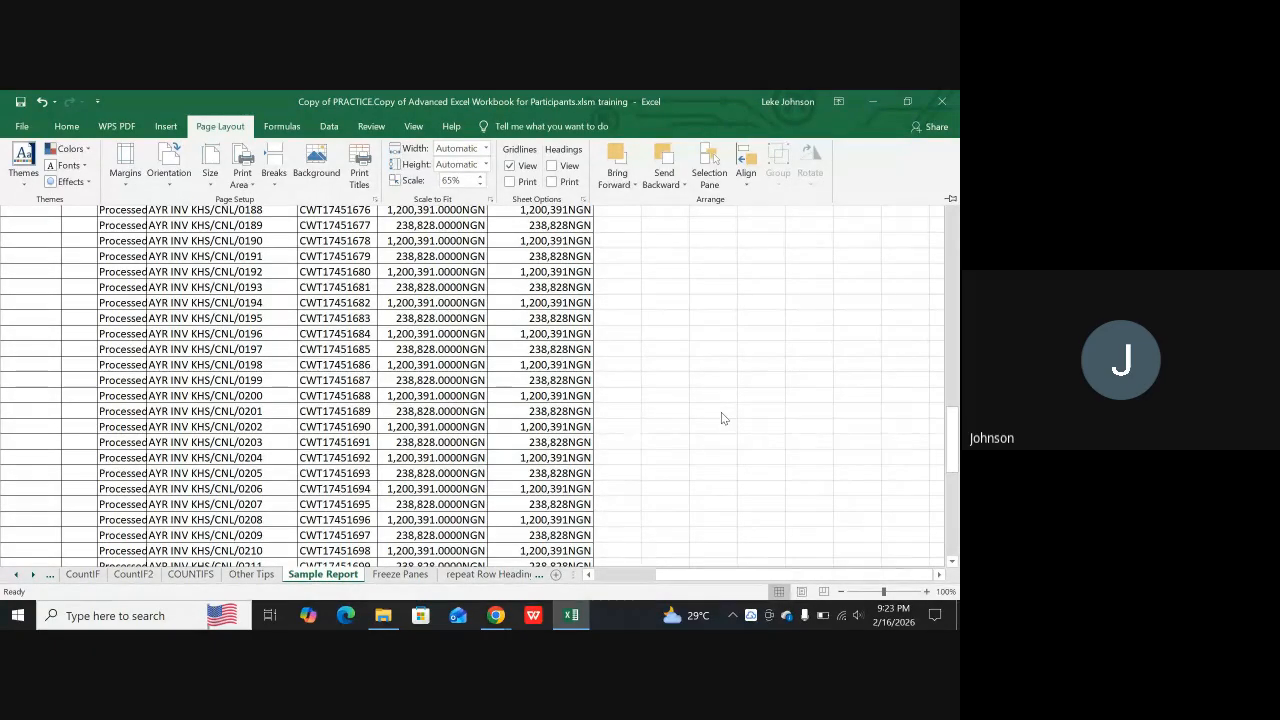
key(ctrl+F1)
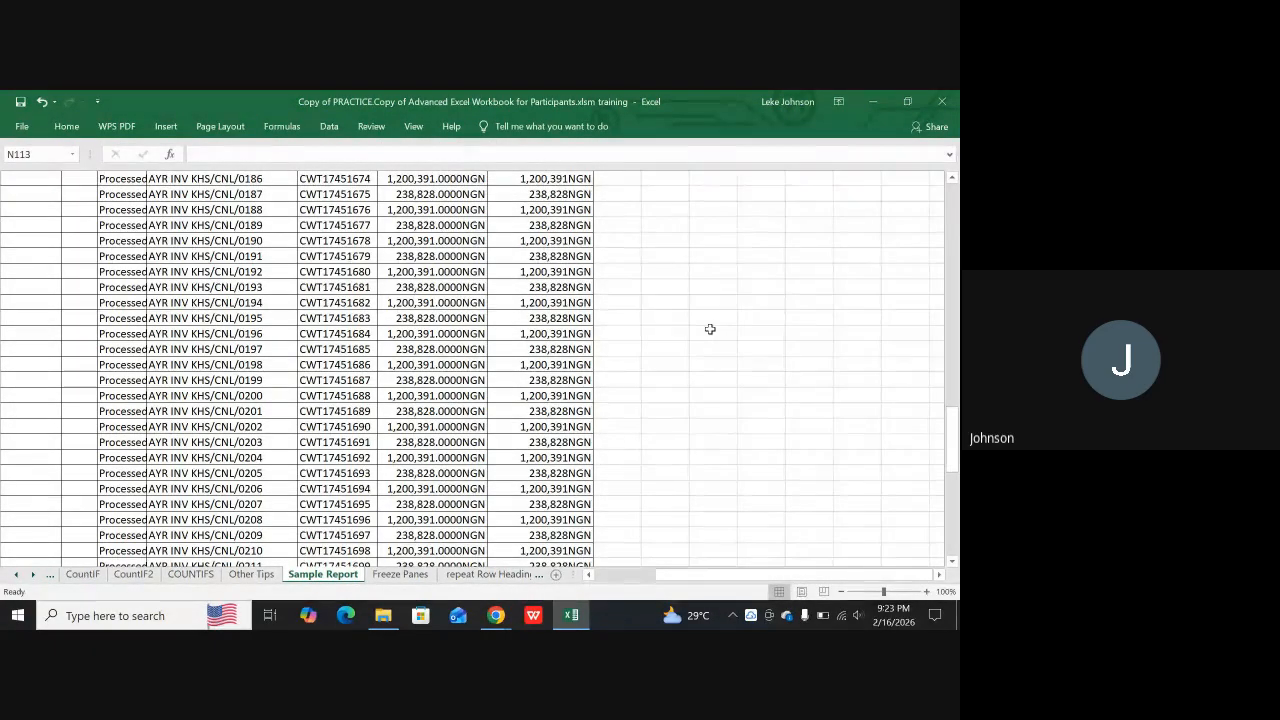
Return to the first rows of Sample Report and bring up the commands for inserting objects
scroll(476, 318, up, 9)
scroll(476, 318, up, 6)
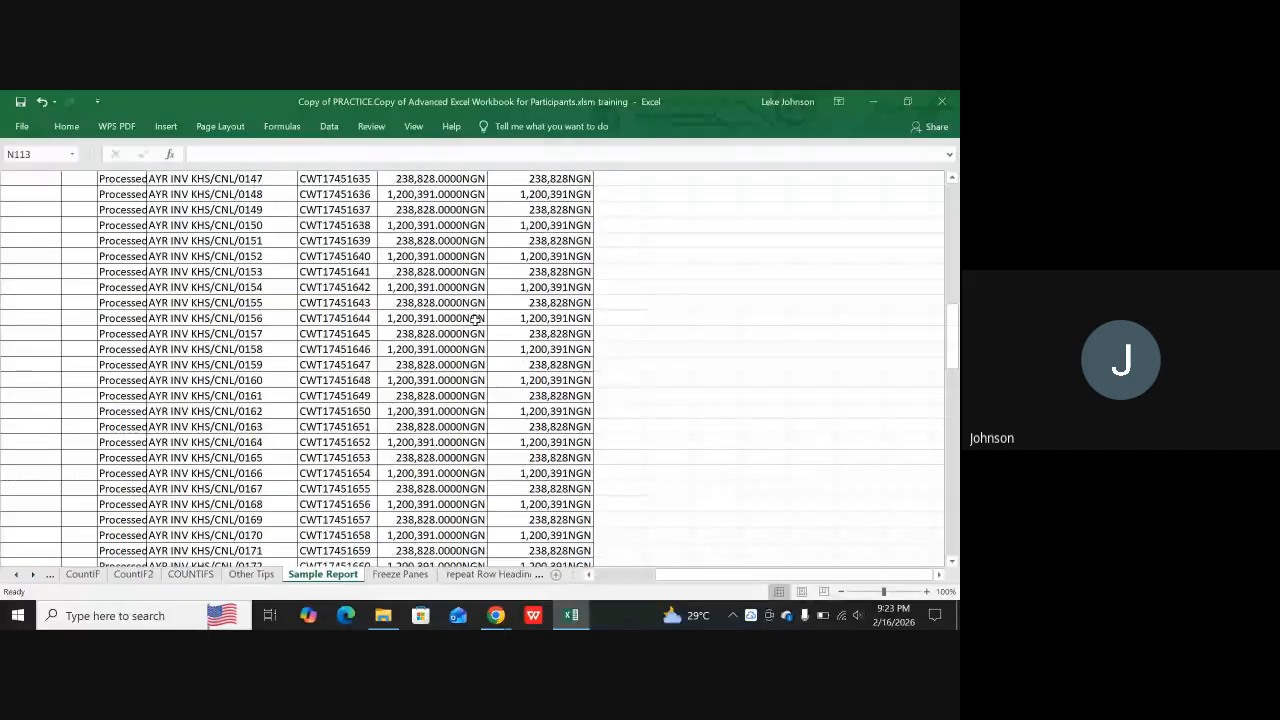
scroll(479, 318, up, 8)
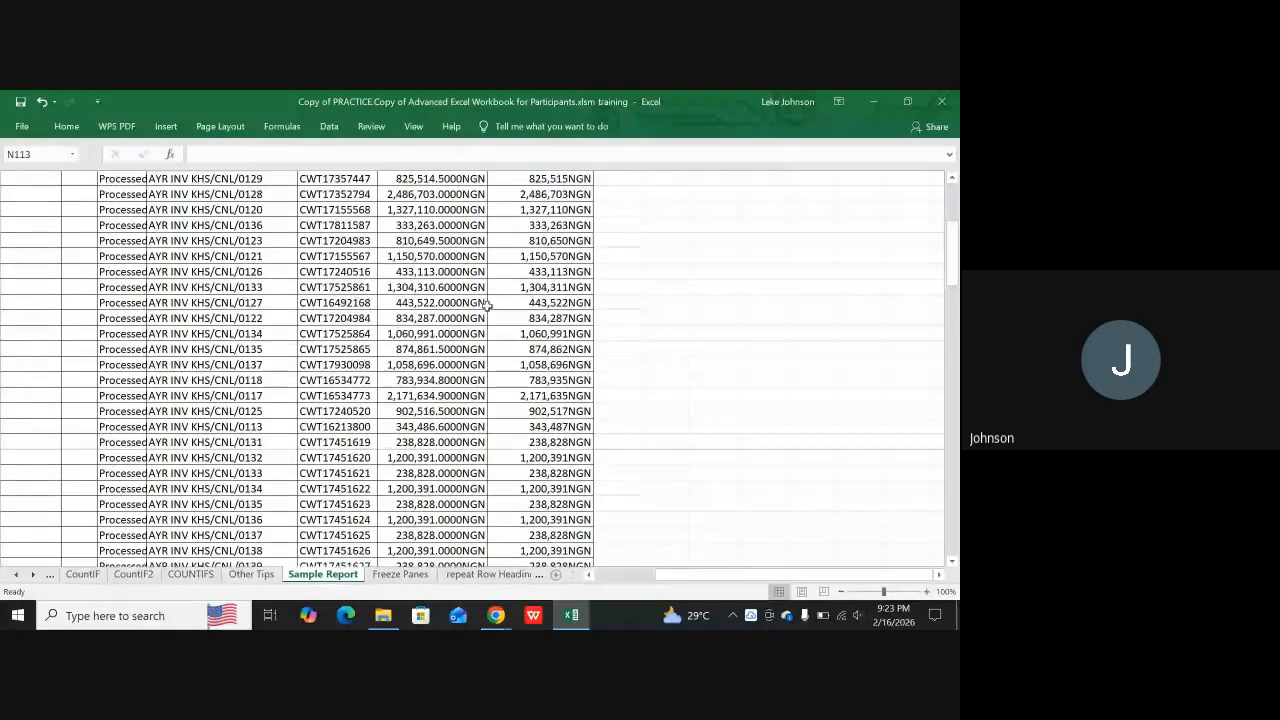
scroll(487, 305, up, 1)
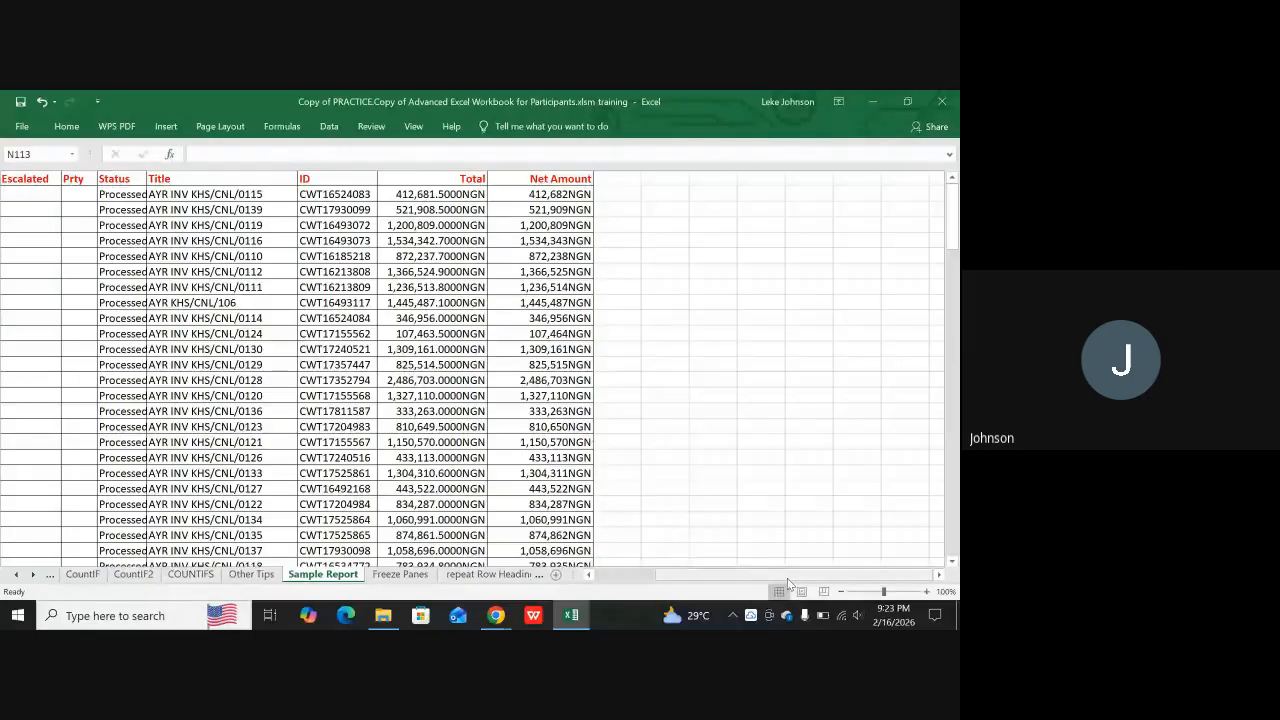
click(166, 127)
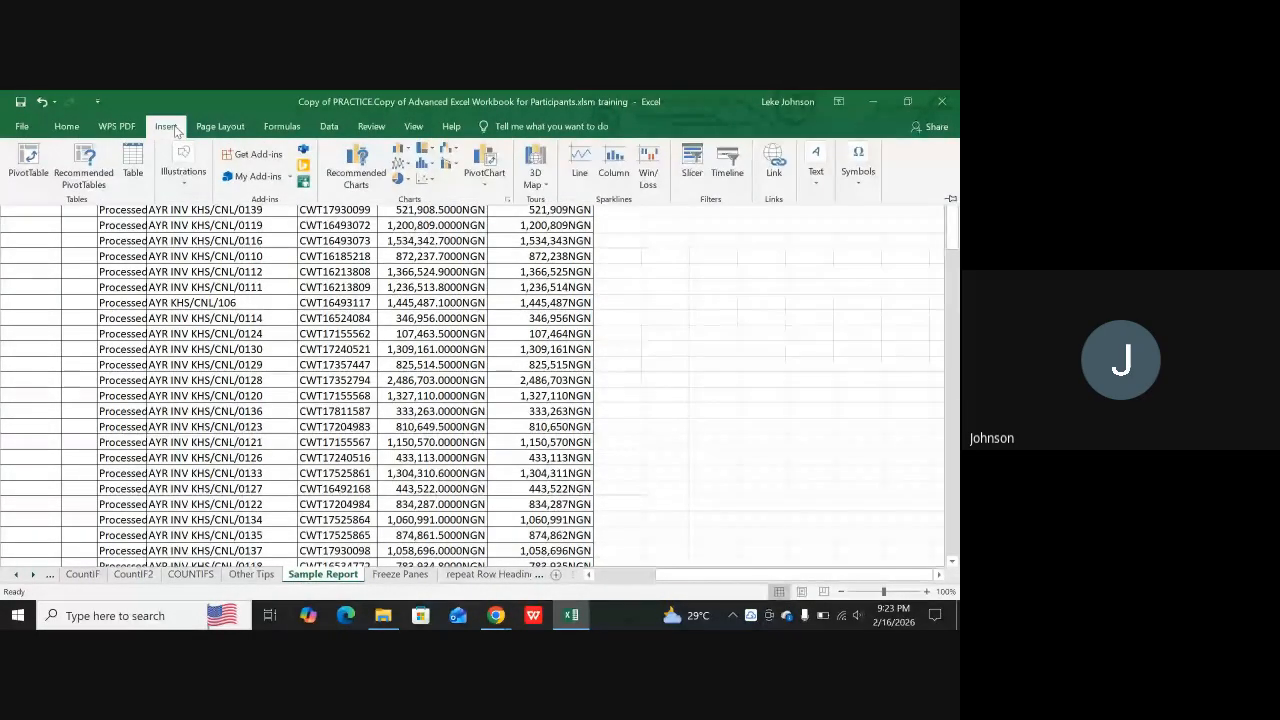
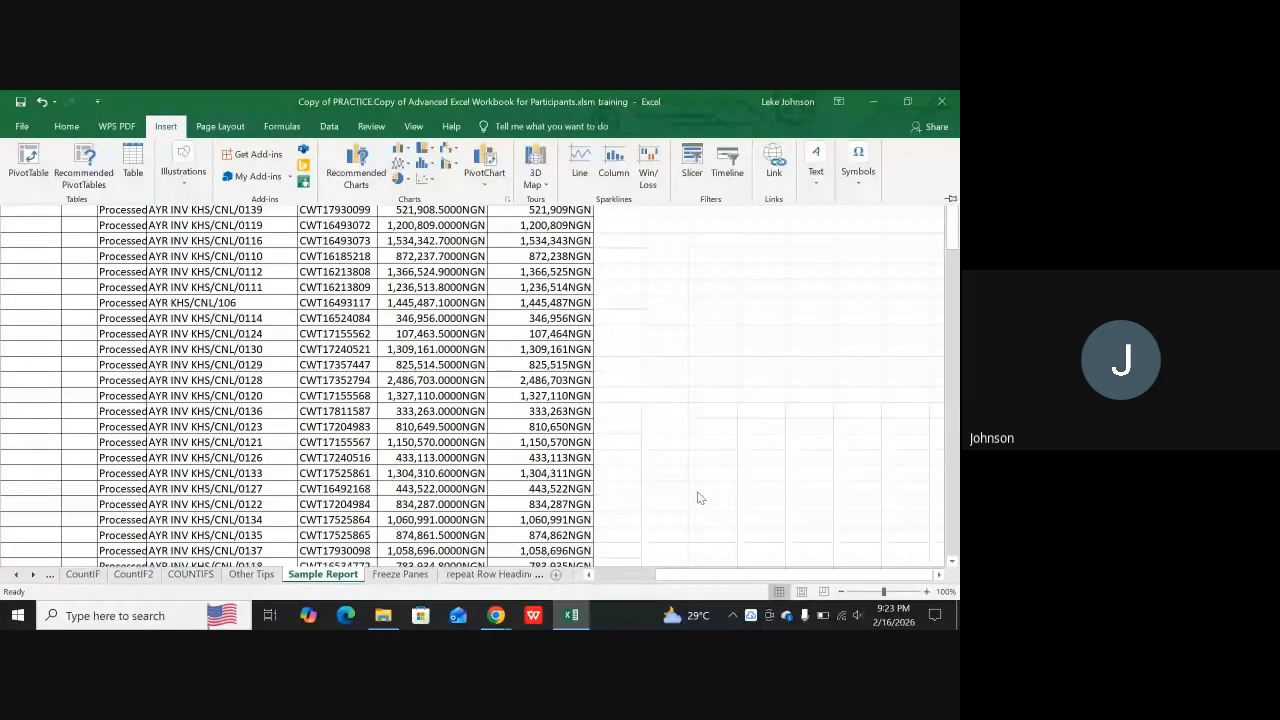
Switch Sample Report to Page Layout view and go to the header area above its first data rows
click(801, 591)
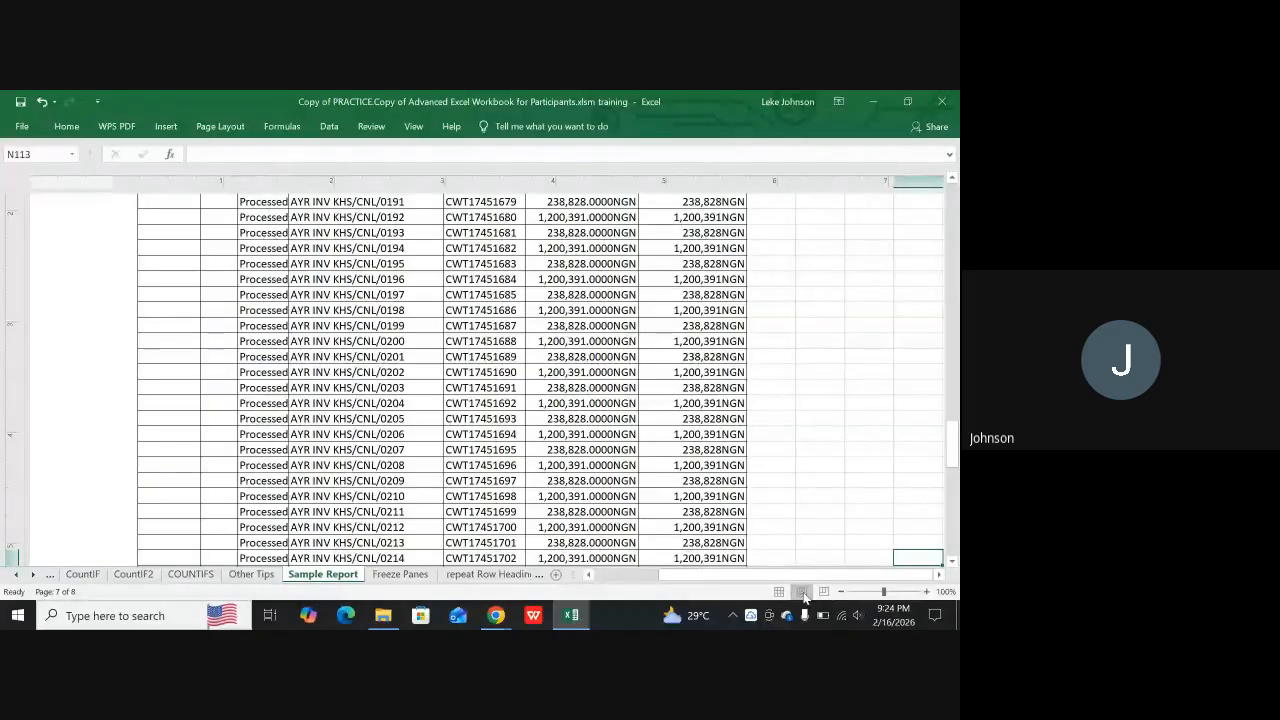
scroll(685, 455, down, 5)
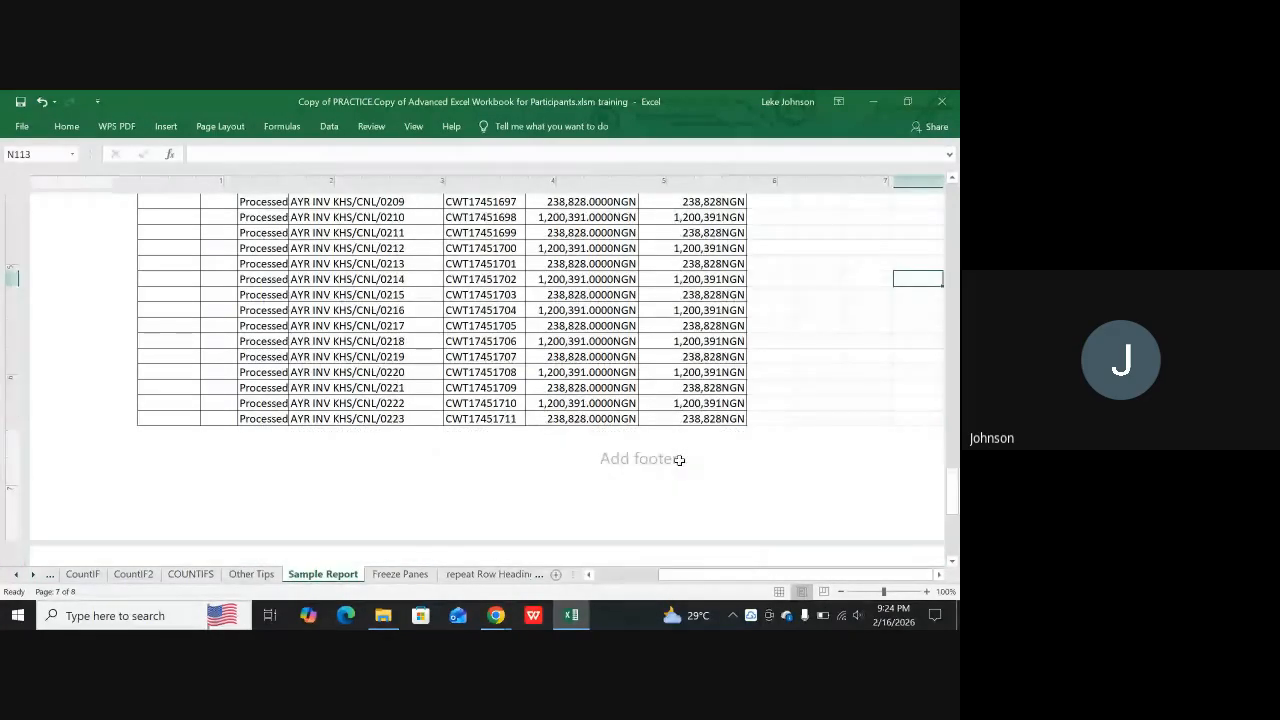
scroll(690, 445, up, 15)
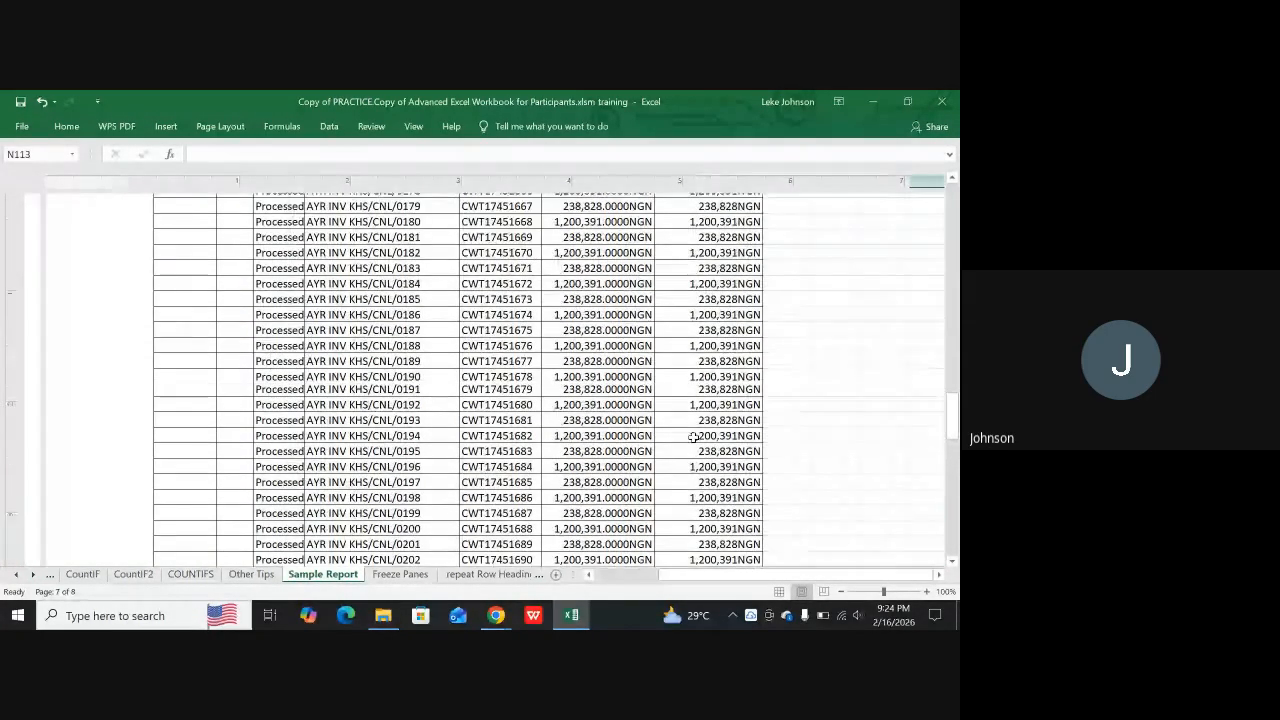
scroll(697, 433, up, 15)
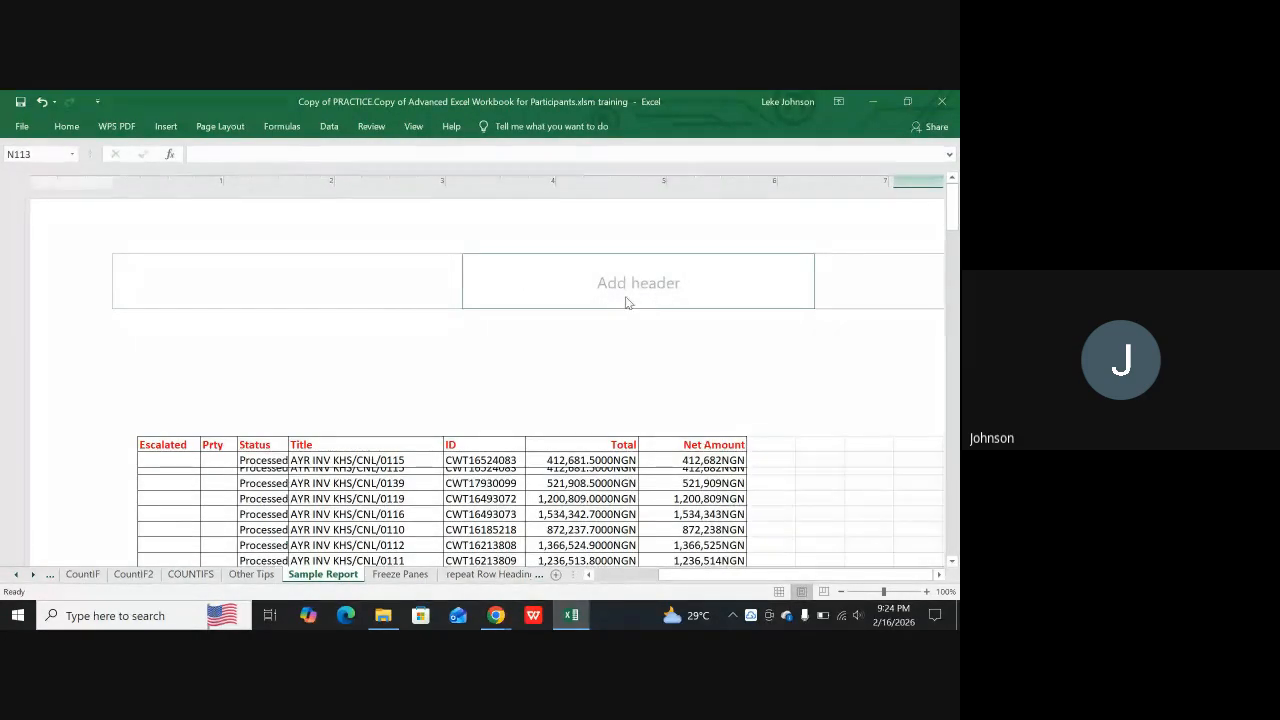
Open the Sample Report page header for editing and go through its left, centre and right sections, ending in the left one
click(655, 281)
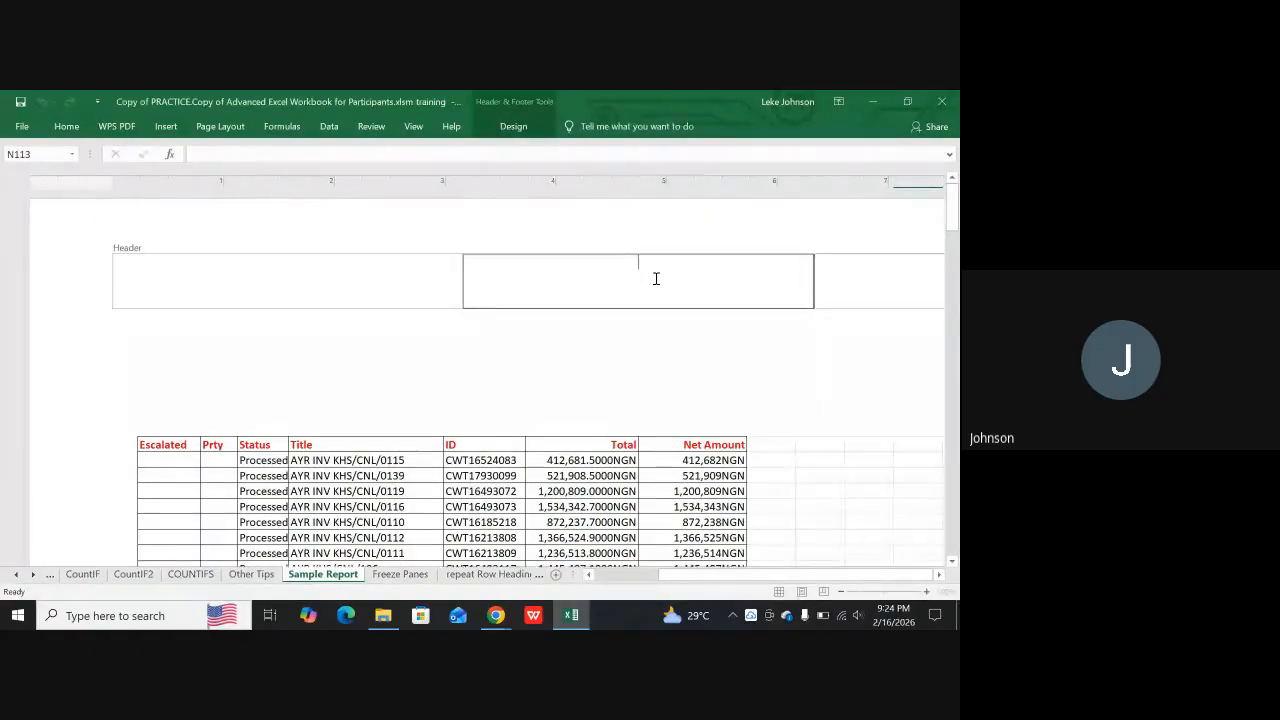
click(868, 280)
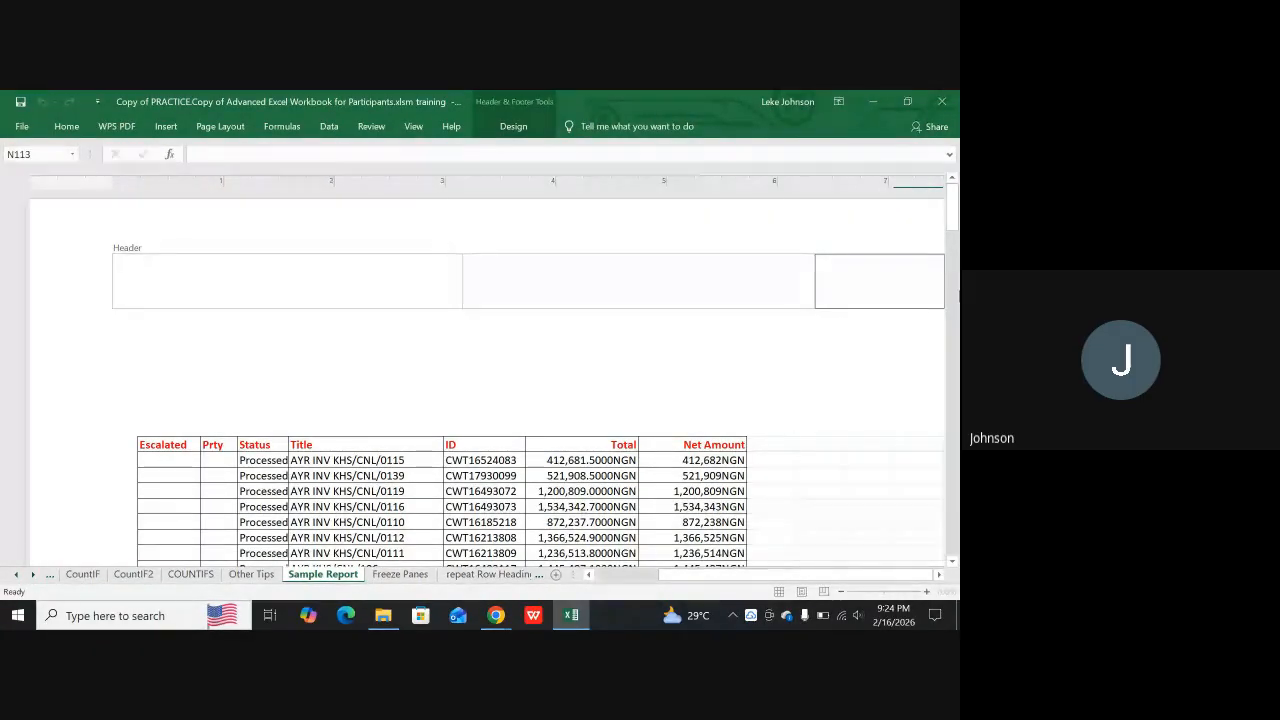
click(210, 278)
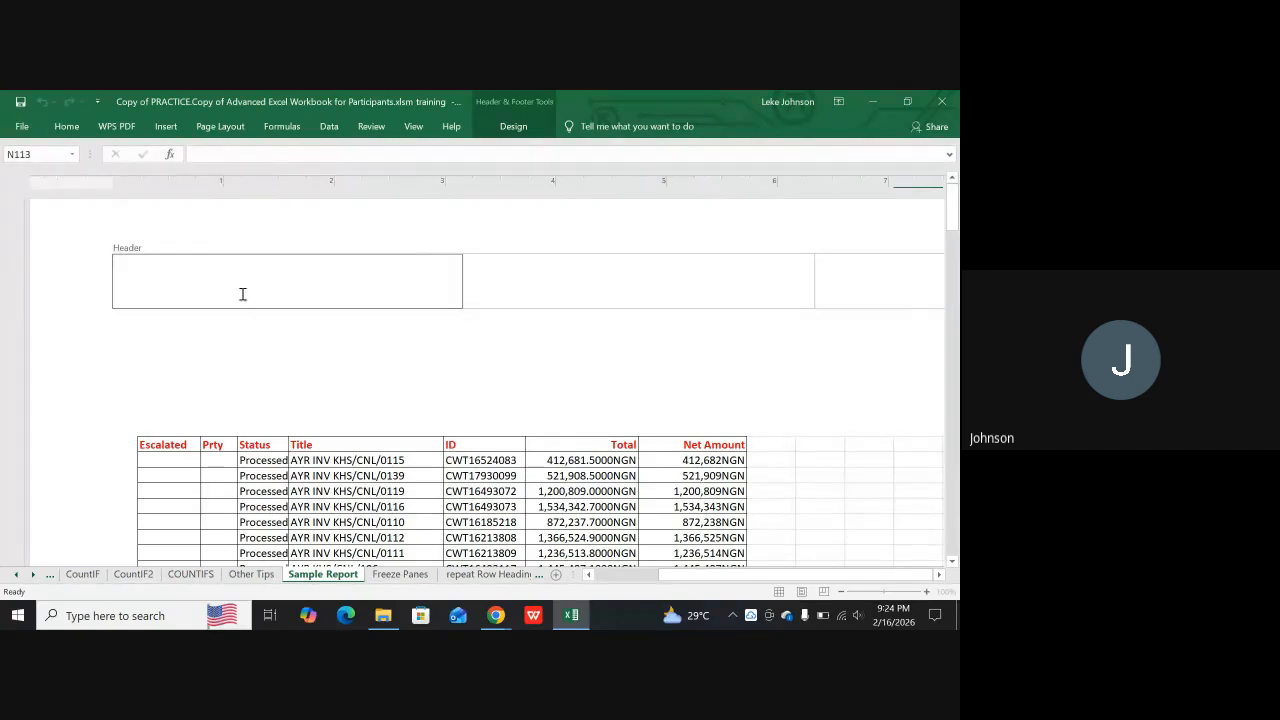
click(494, 288)
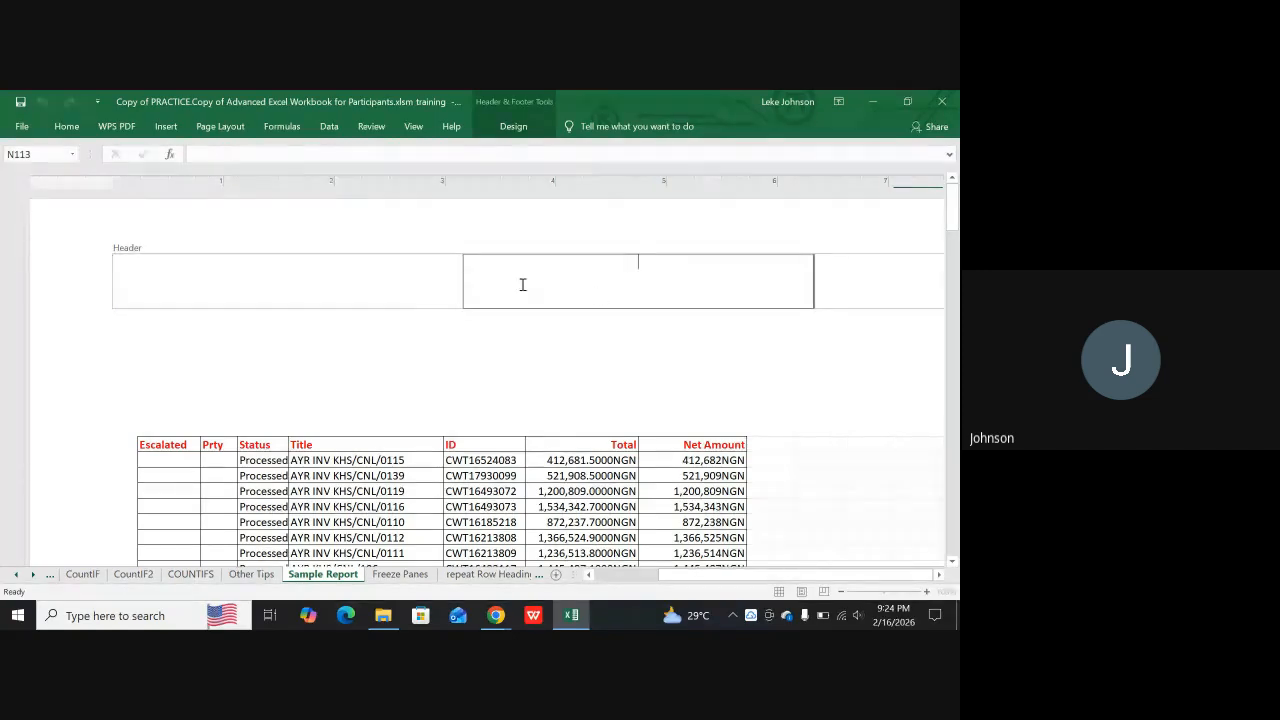
click(842, 279)
drag(703, 575, 862, 567)
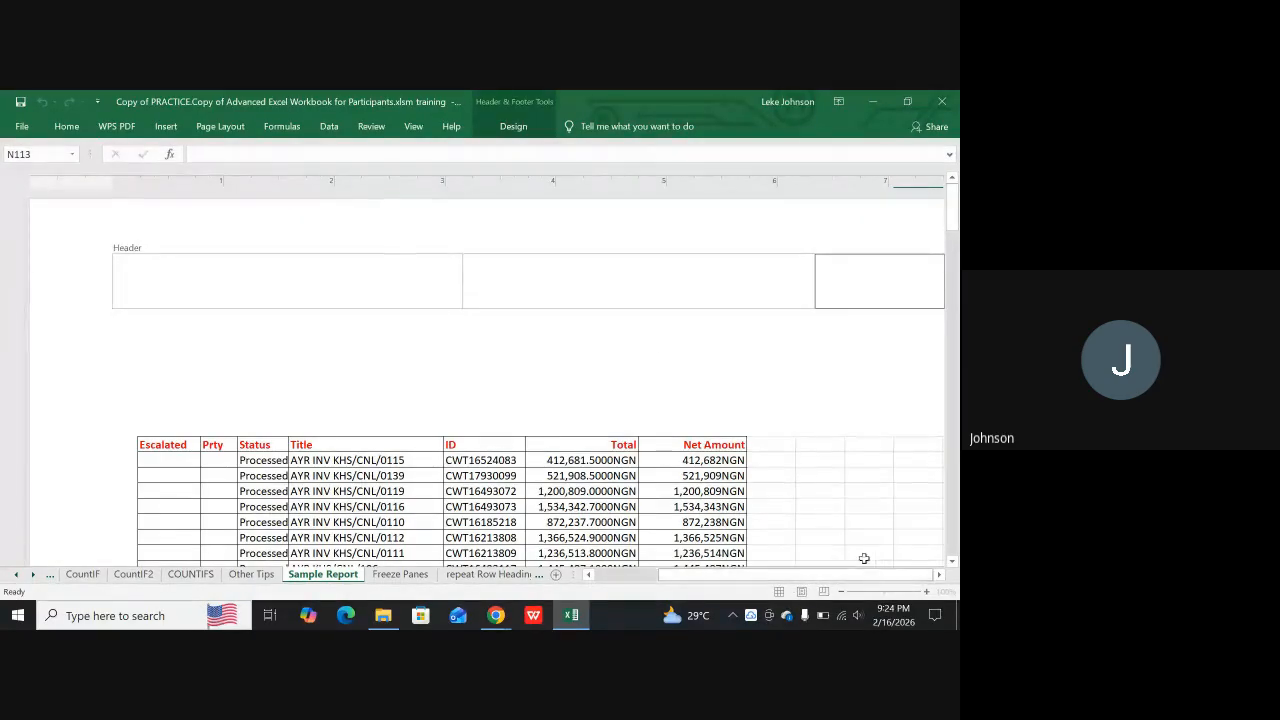
click(534, 273)
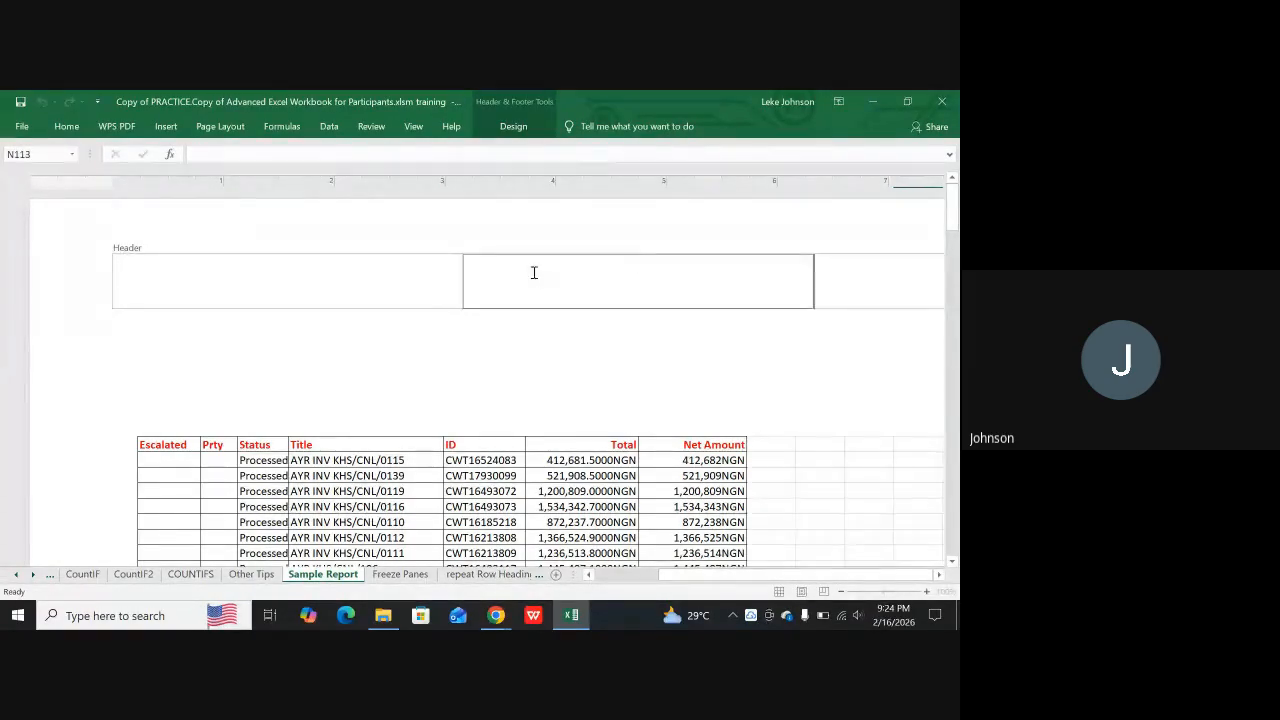
click(267, 281)
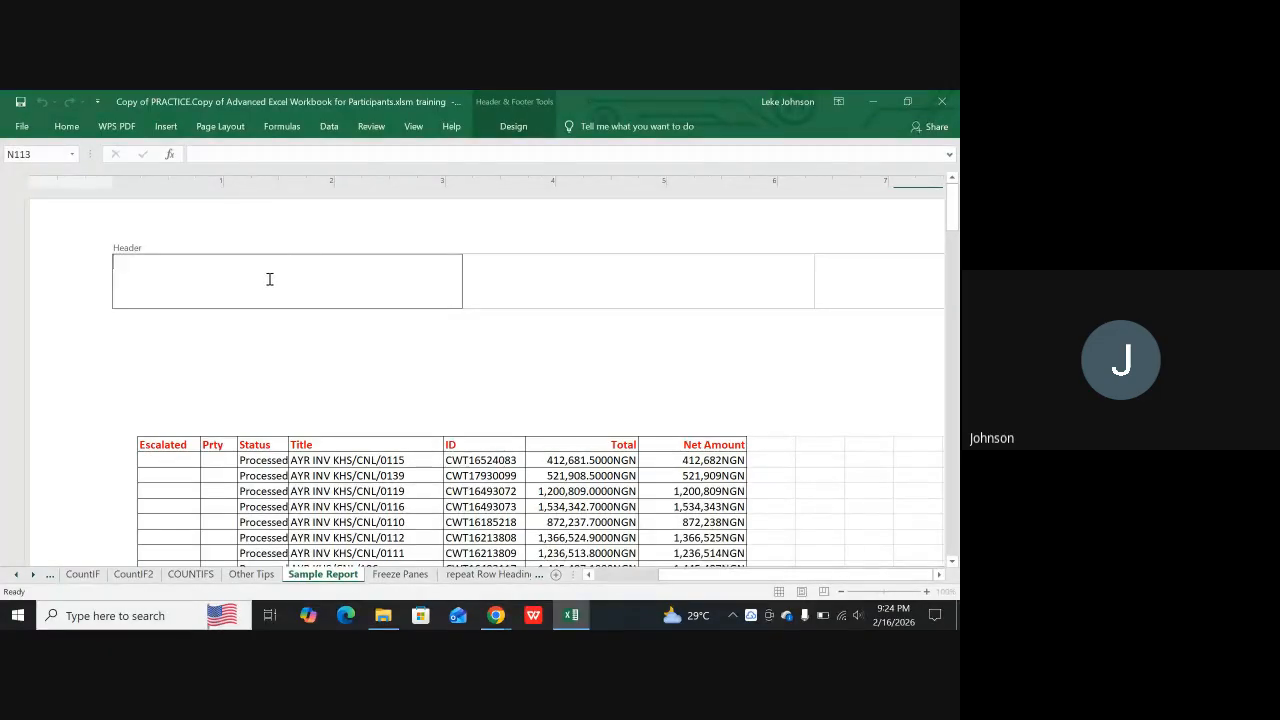
click(859, 282)
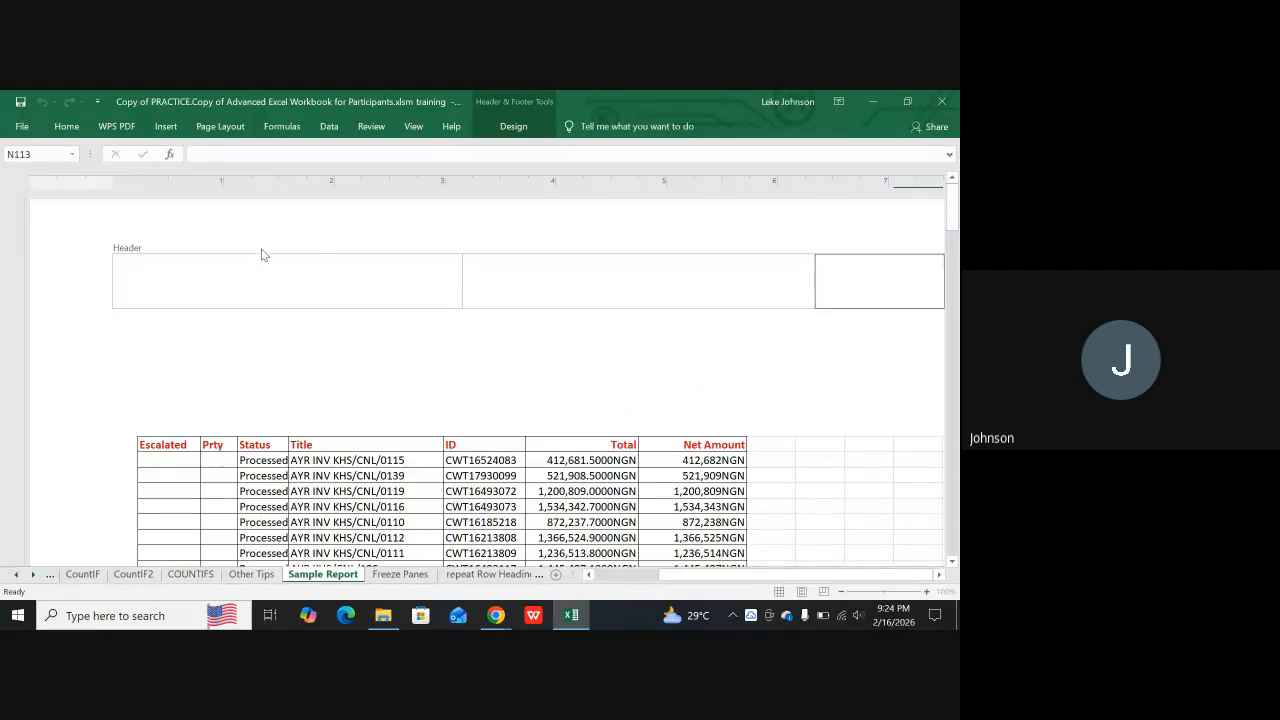
click(227, 284)
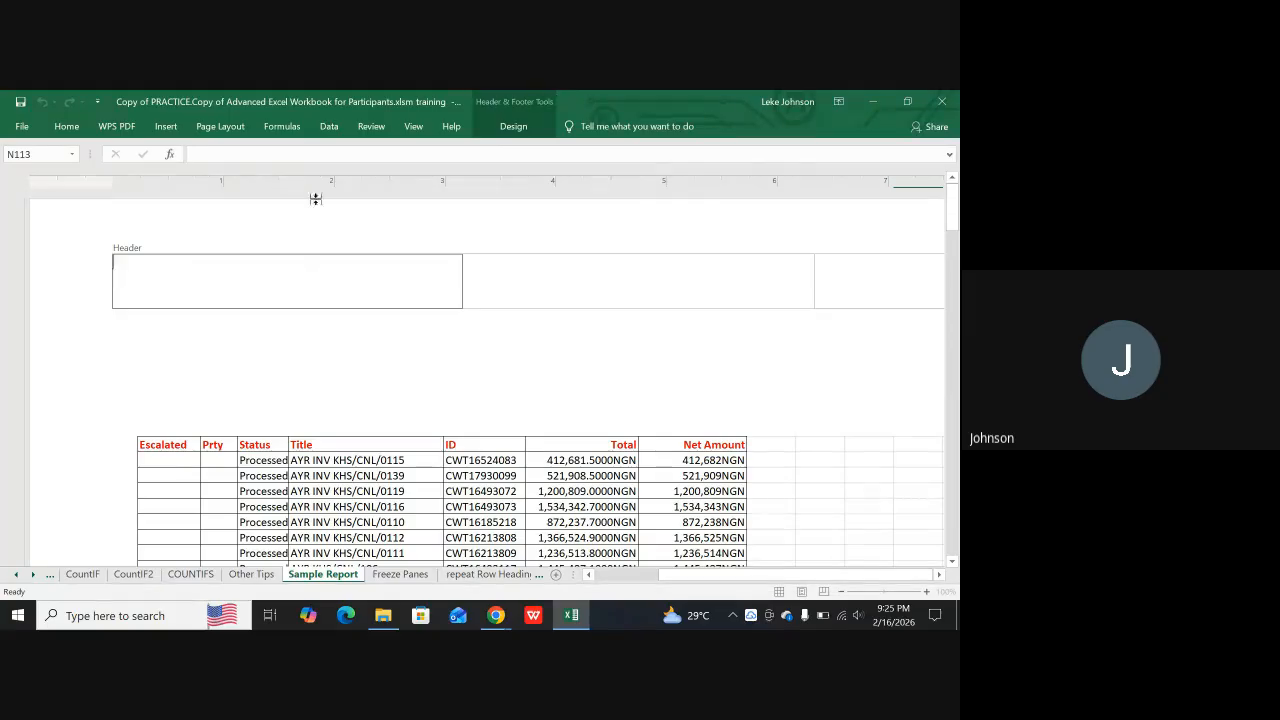
click(513, 128)
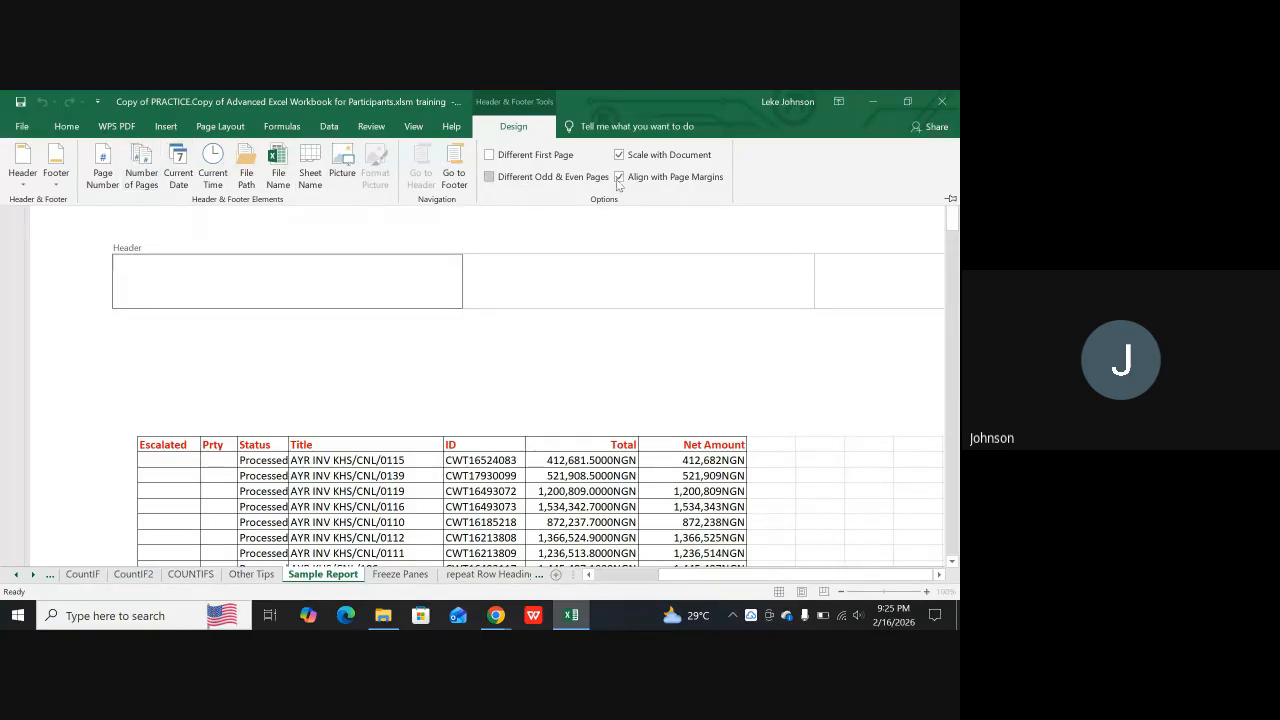
click(103, 170)
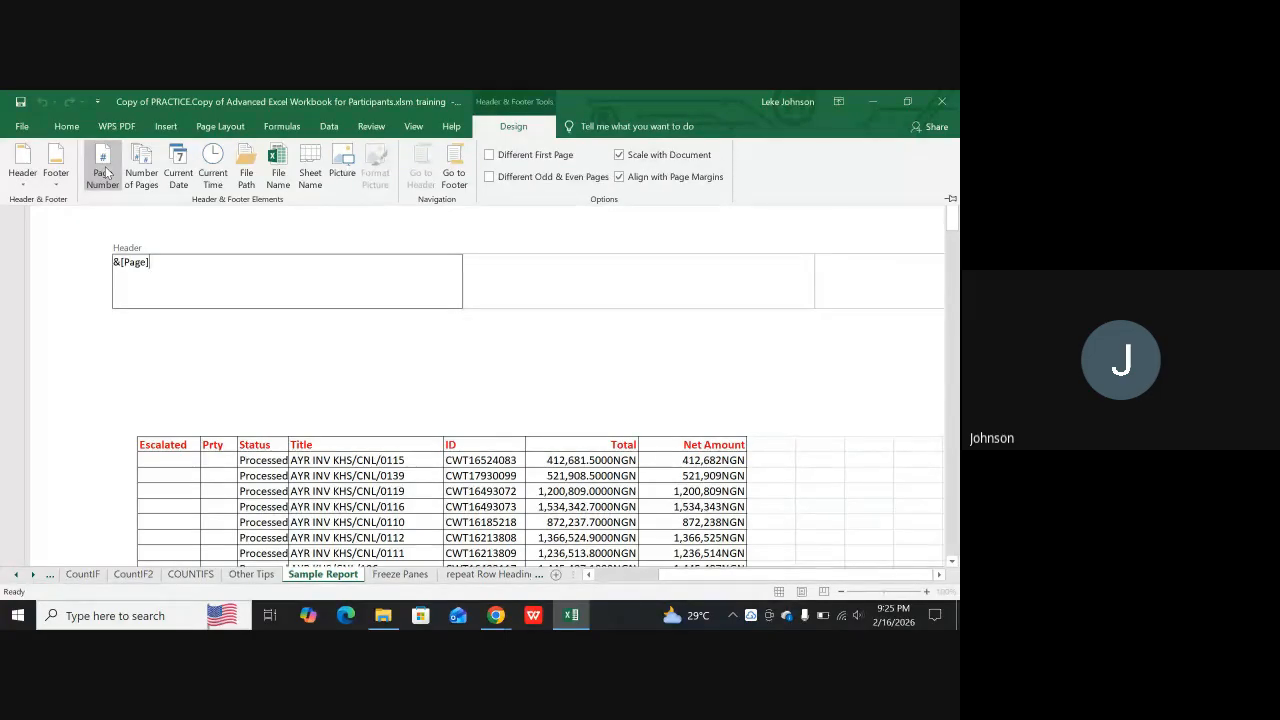
text(O)
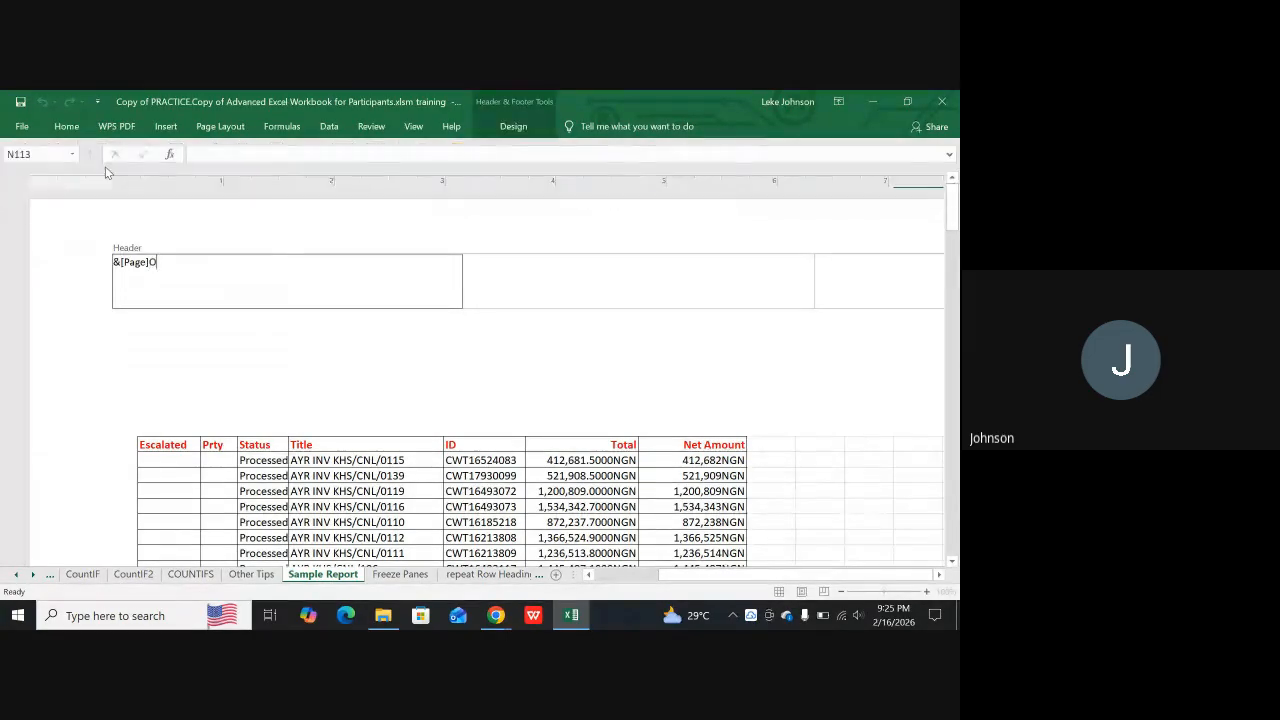
key(BackSpace)
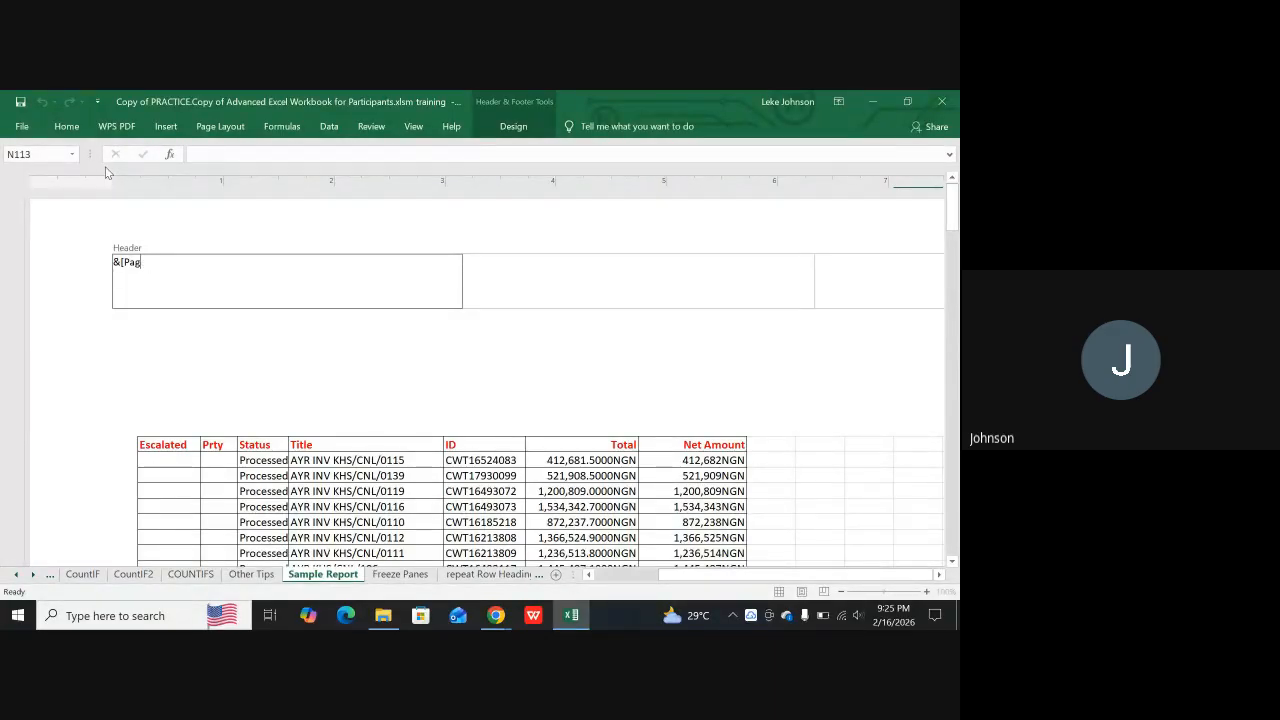
key(BackSpace)
key(BackSpace)
click(500, 128)
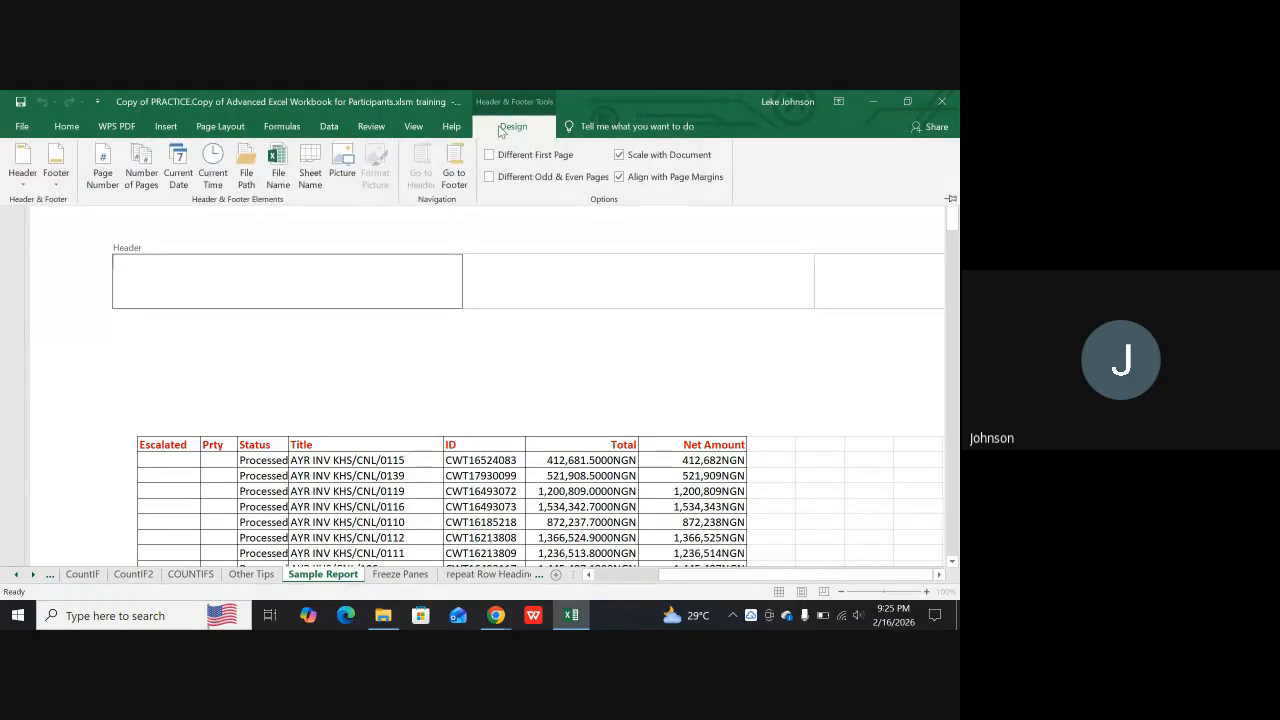
click(142, 171)
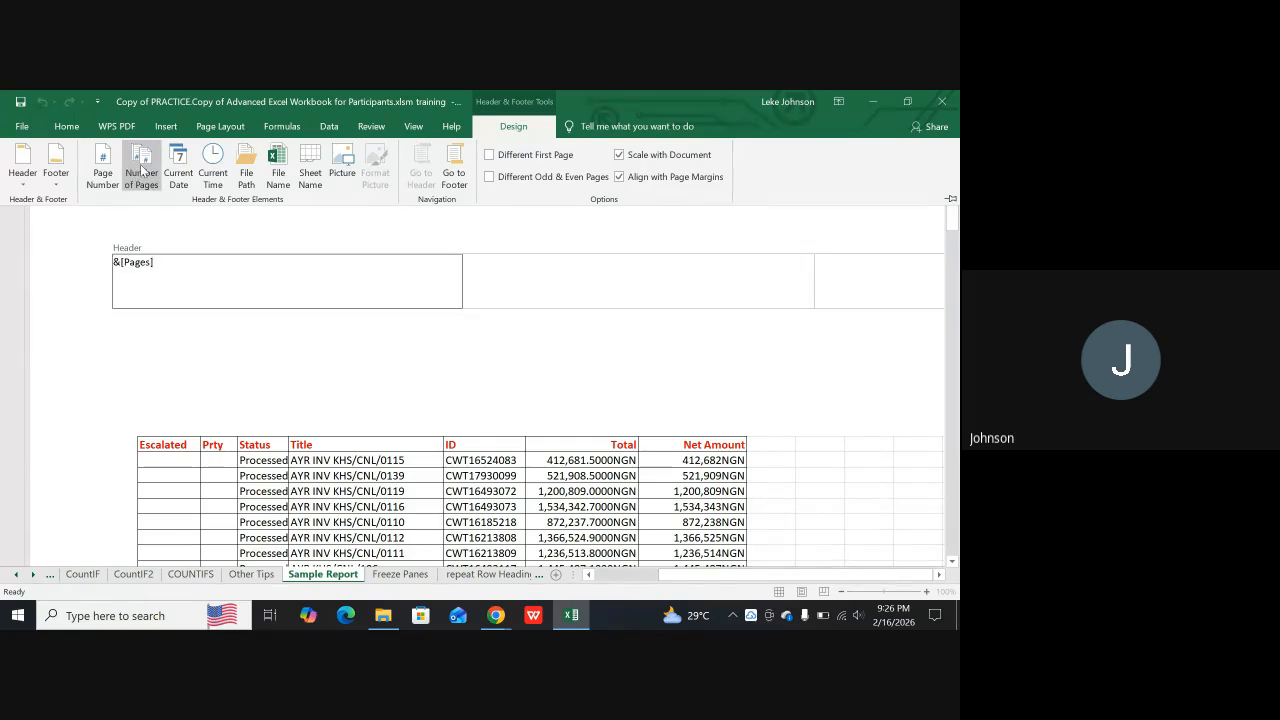
click(102, 168)
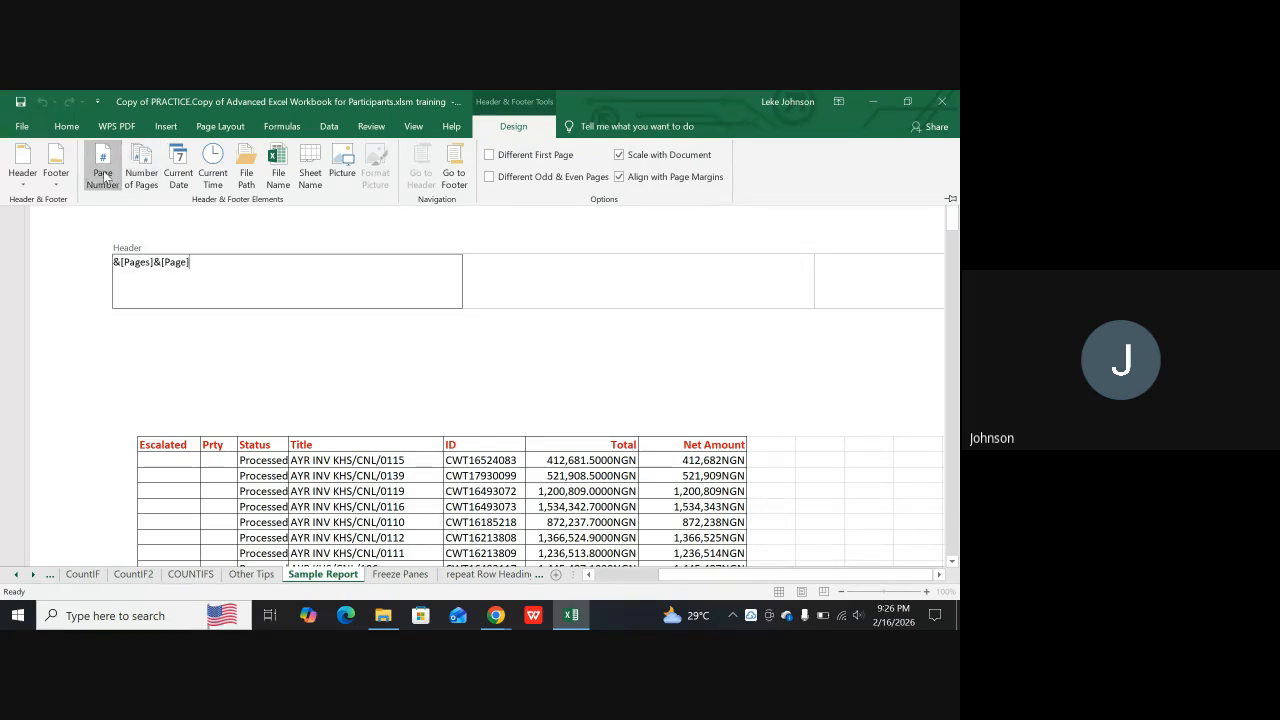
click(193, 267)
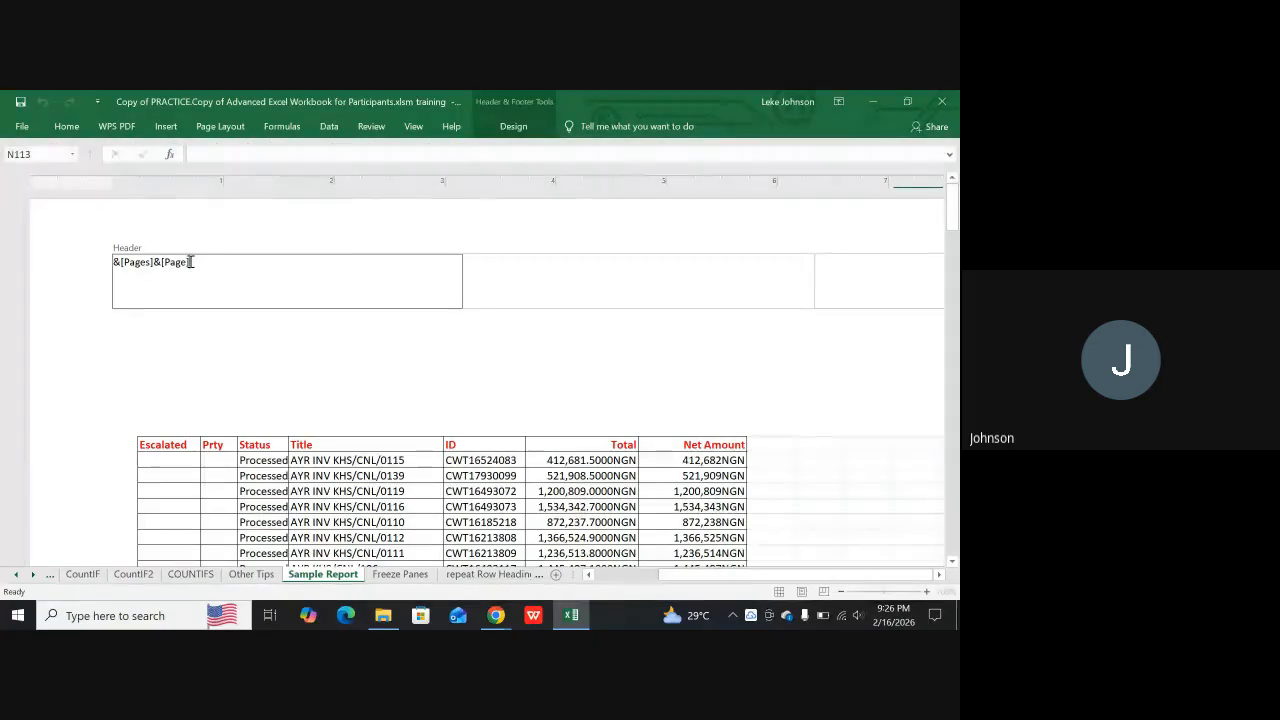
key(BackSpace)
key(BackSpace)
key(BackSpace)
key(BackSpace)
key(BackSpace)
key(BackSpace)
key(BackSpace)
key(BackSpace)
key(BackSpace)
key(BackSpace)
key(BackSpace)
key(BackSpace)
key(BackSpace)
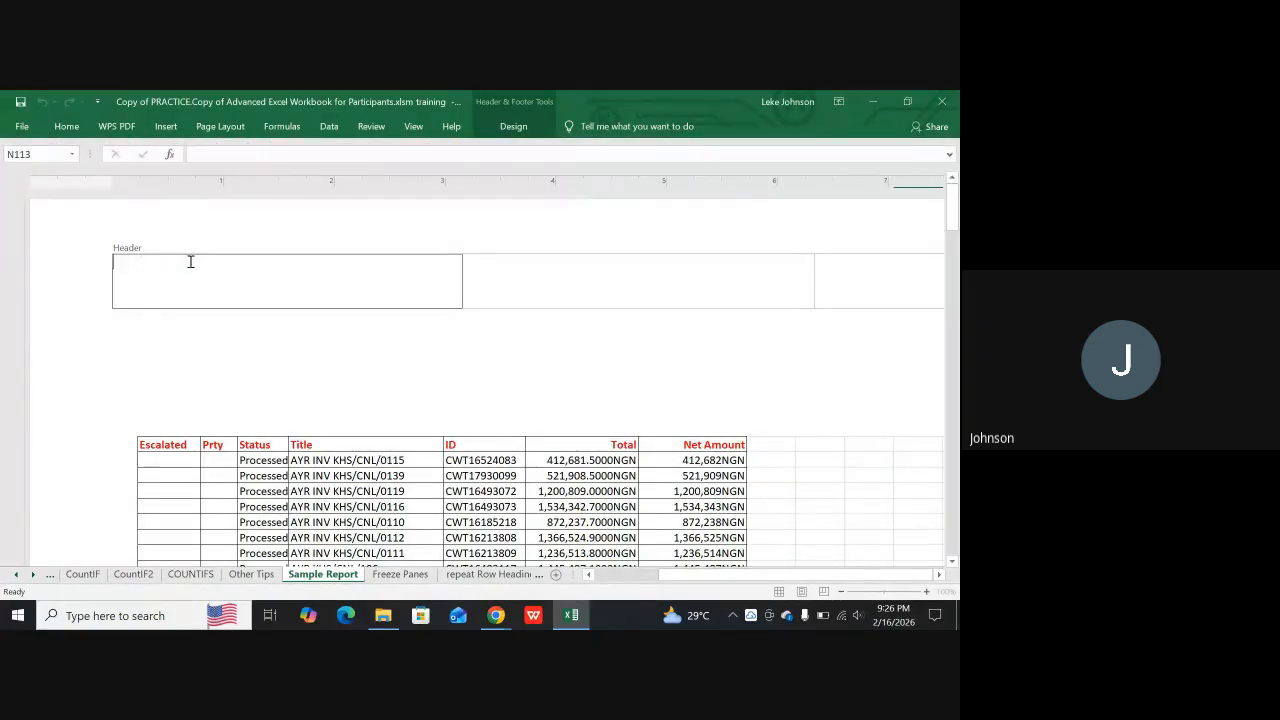
Build the left header section as "&[Page] of &[Pages]" from the page number and number of pages elements, and leave header editing
click(516, 128)
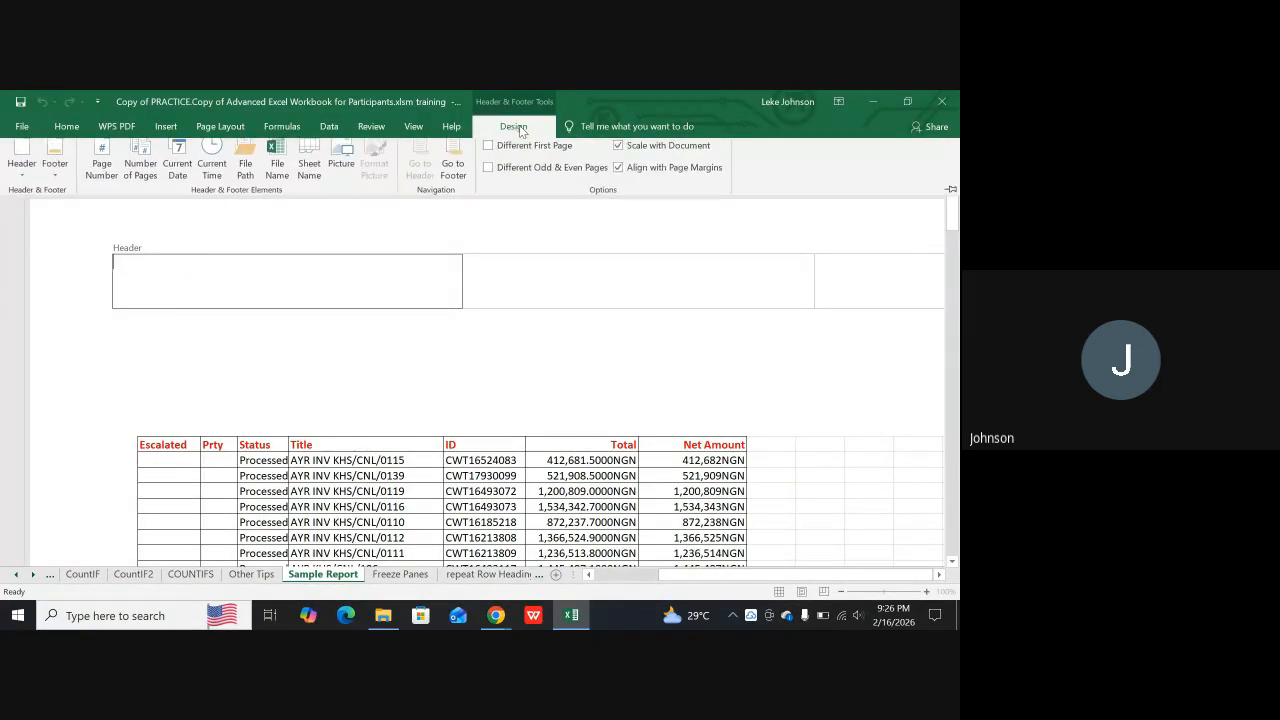
click(96, 172)
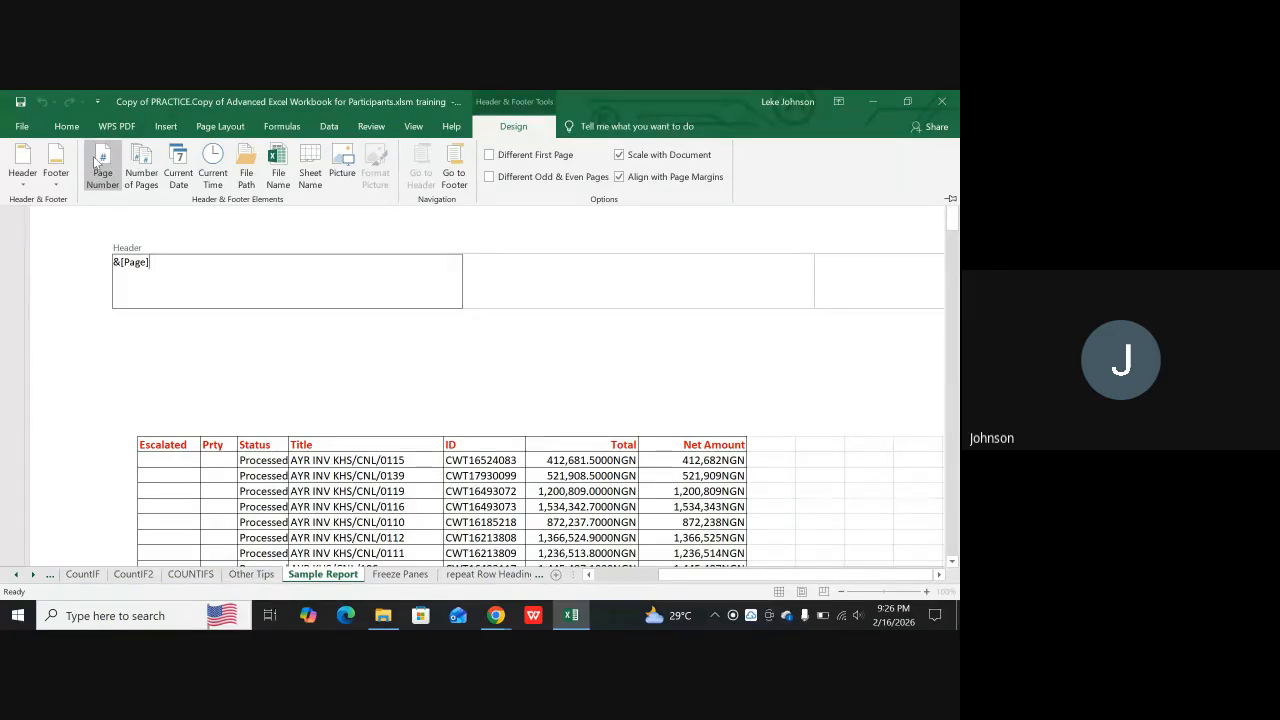
text(O)
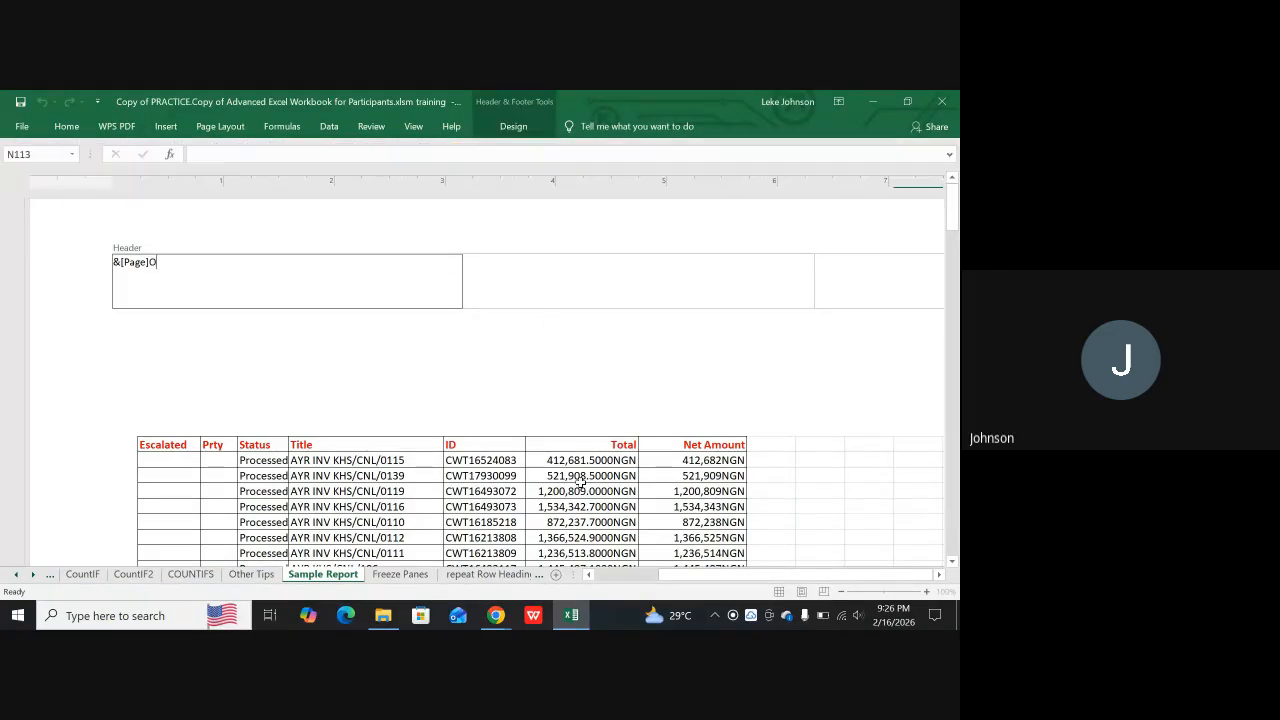
text(F)
click(515, 128)
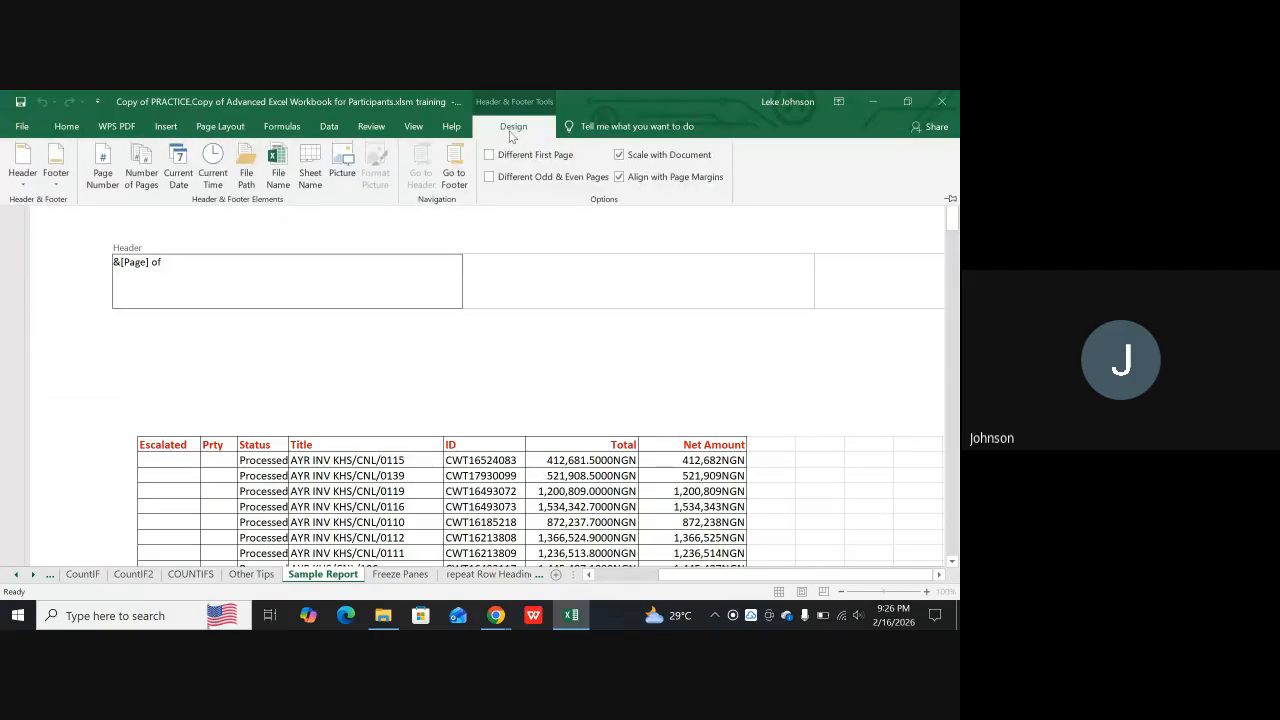
click(141, 176)
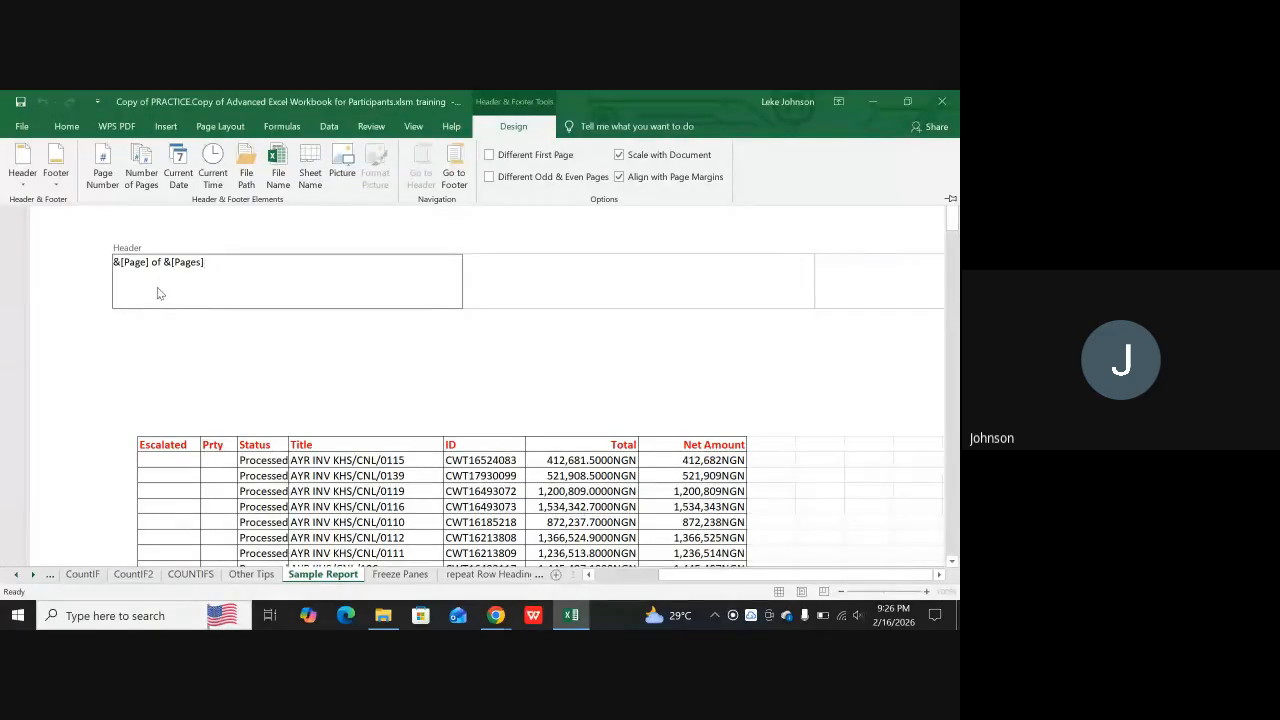
click(171, 372)
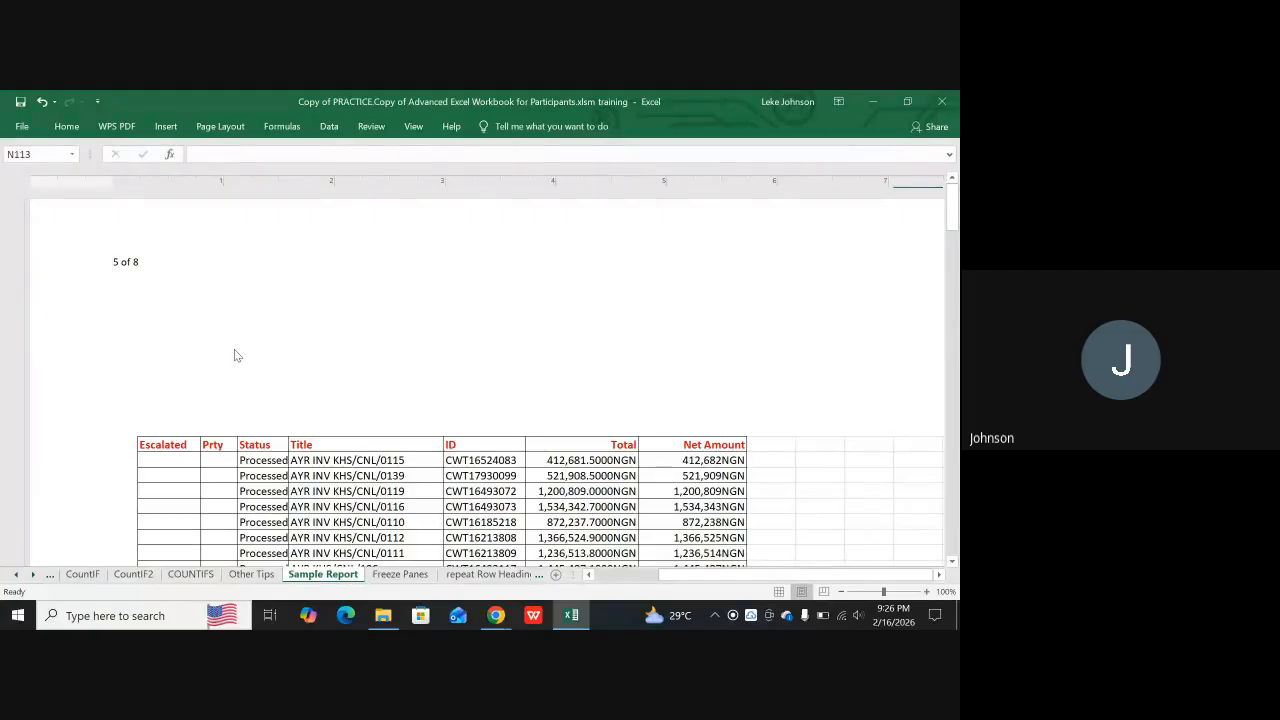
Examine the page numbering in the headers throughout the Sample Report pages and return to the first data rows
scroll(242, 391, down, 5)
scroll(244, 395, up, 6)
scroll(246, 399, down, 4)
scroll(245, 399, down, 10)
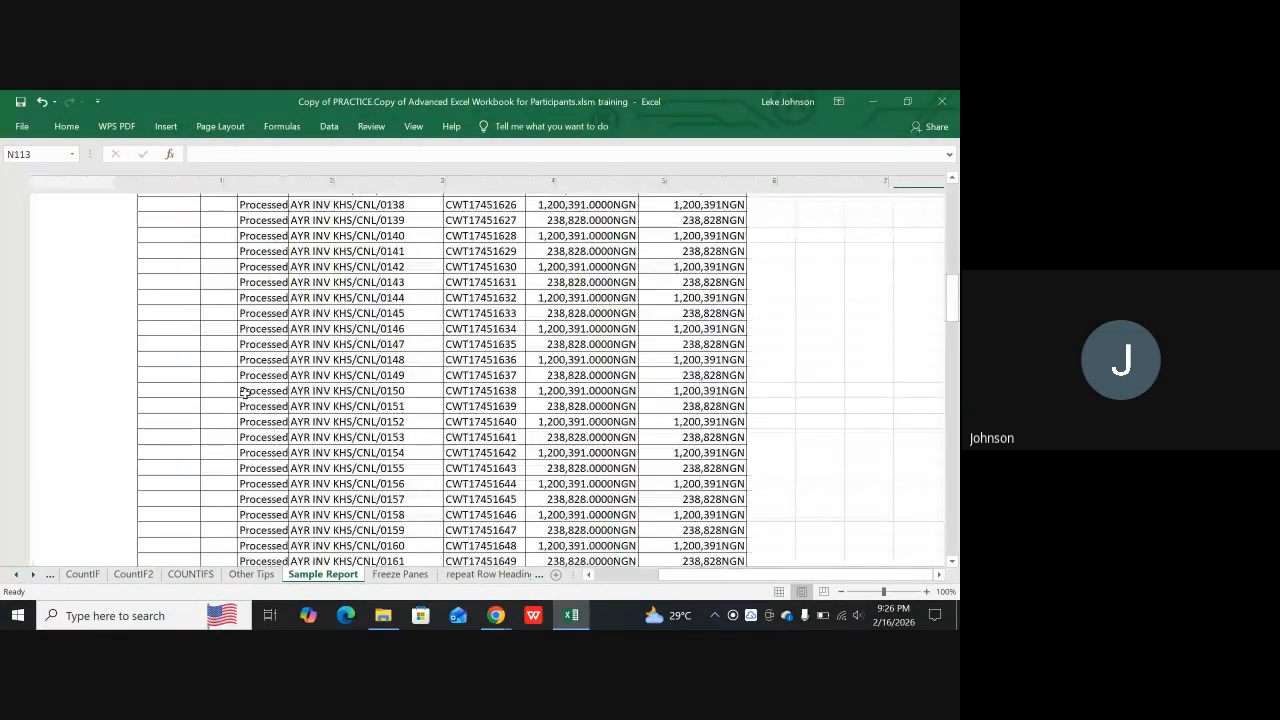
scroll(245, 393, down, 8)
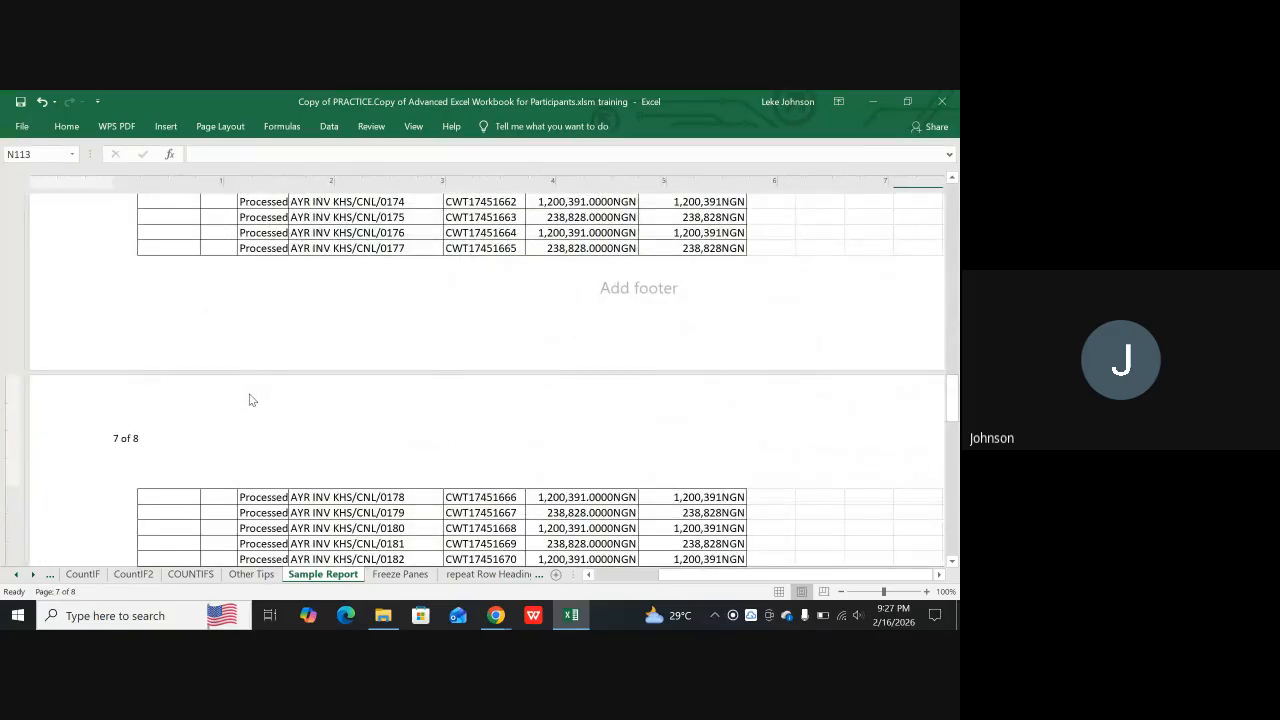
scroll(250, 400, down, 14)
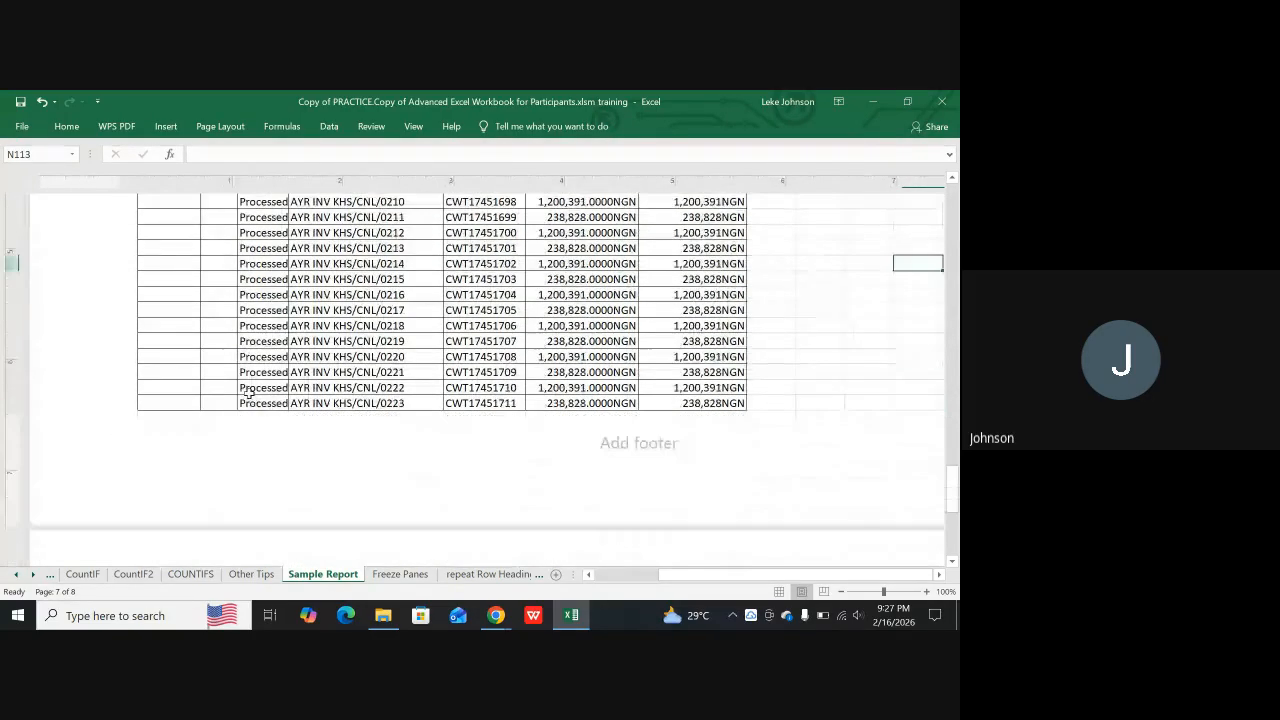
scroll(251, 400, down, 3)
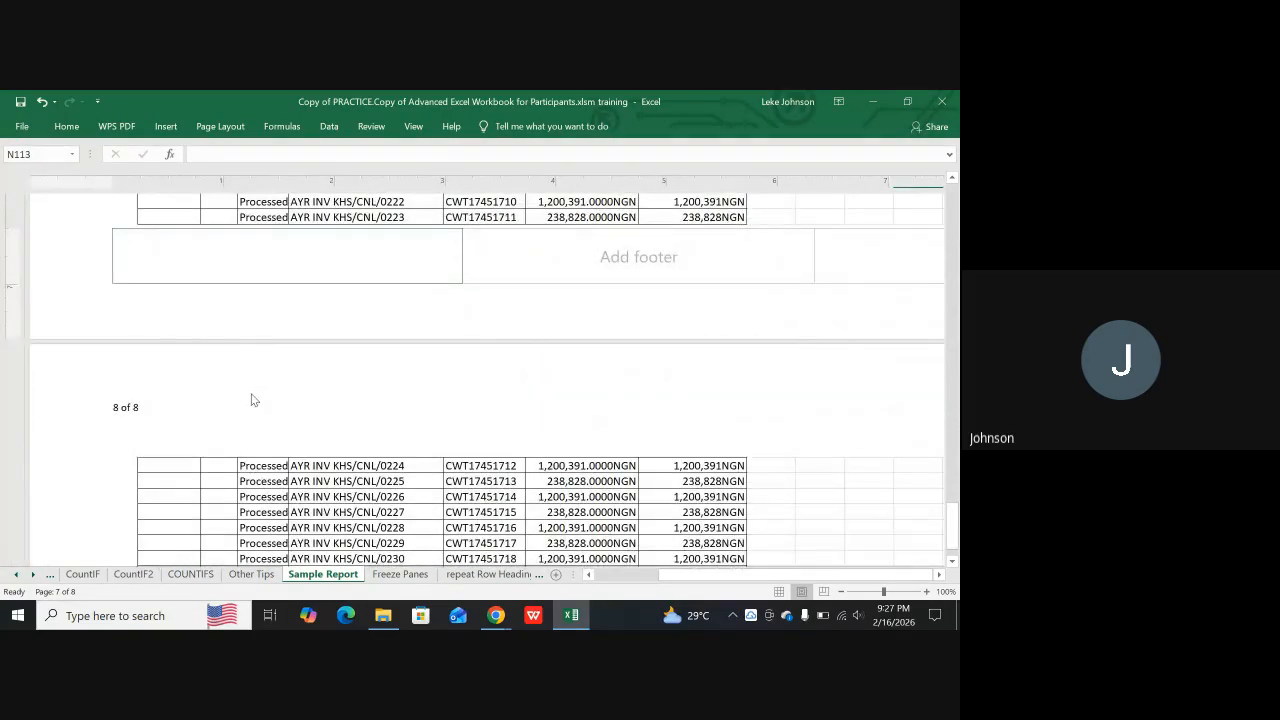
scroll(253, 395, down, 9)
scroll(253, 393, down, 5)
scroll(253, 393, up, 8)
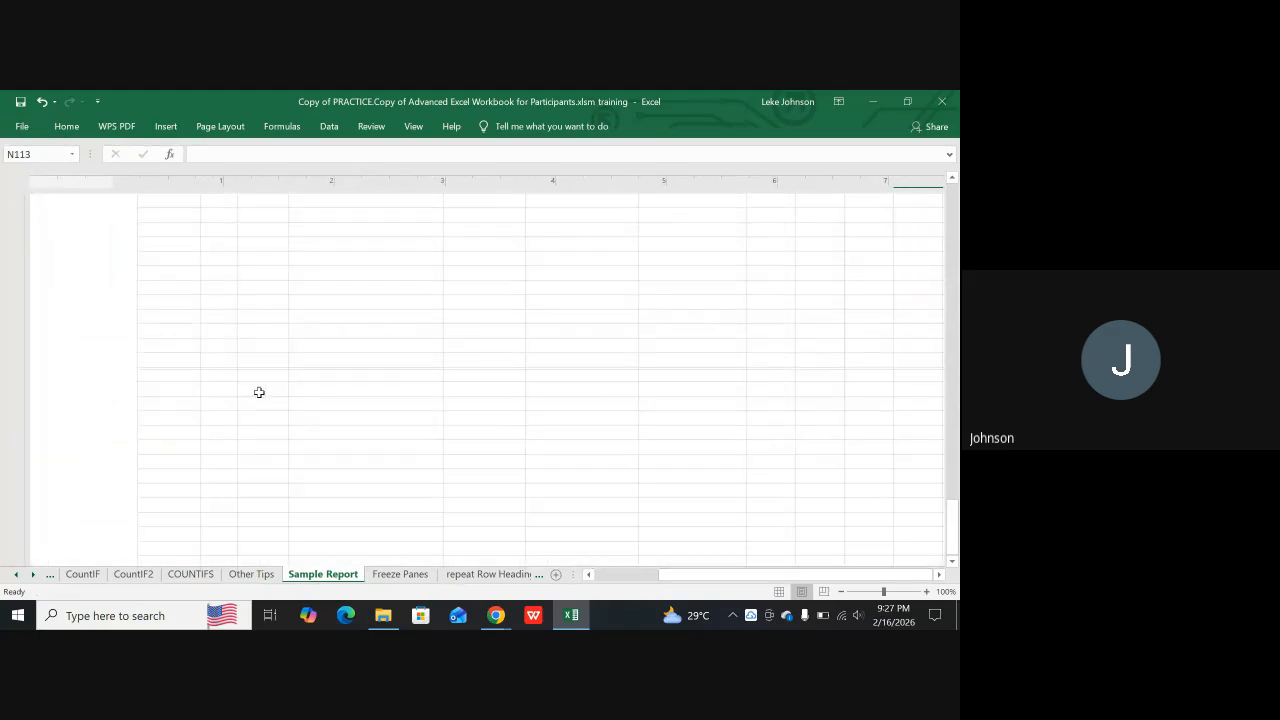
scroll(270, 387, up, 20)
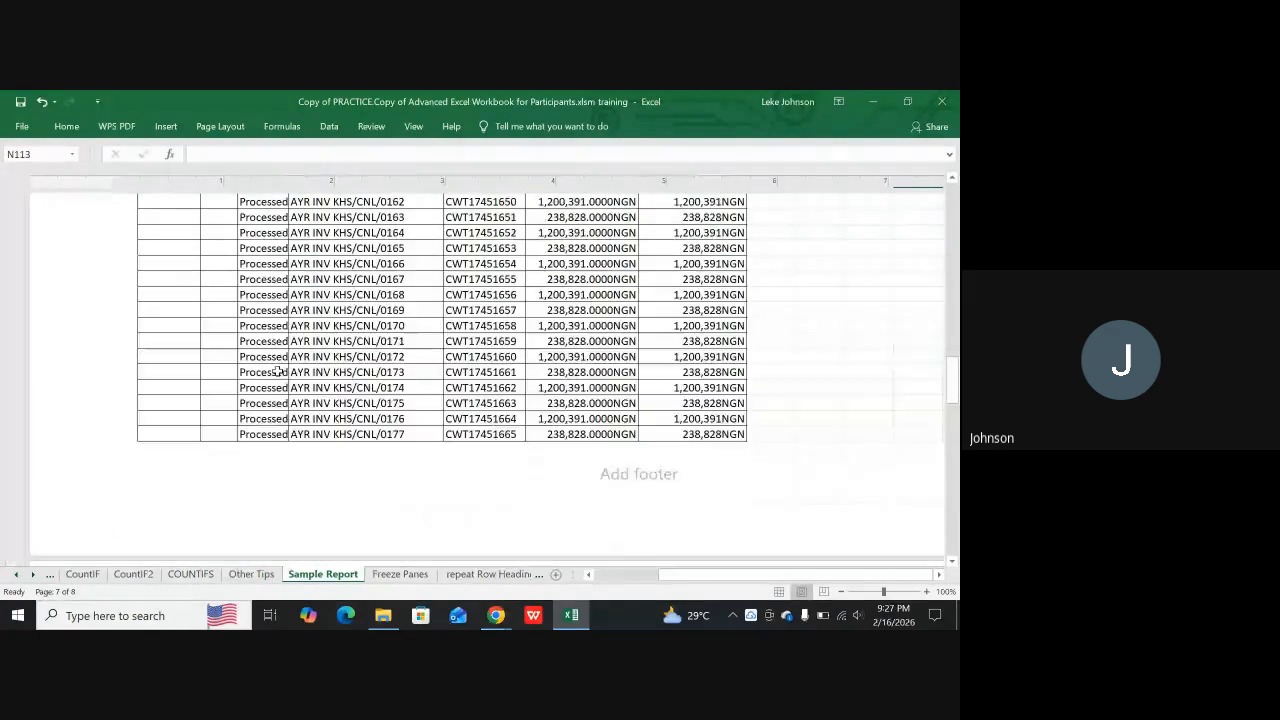
scroll(279, 372, up, 20)
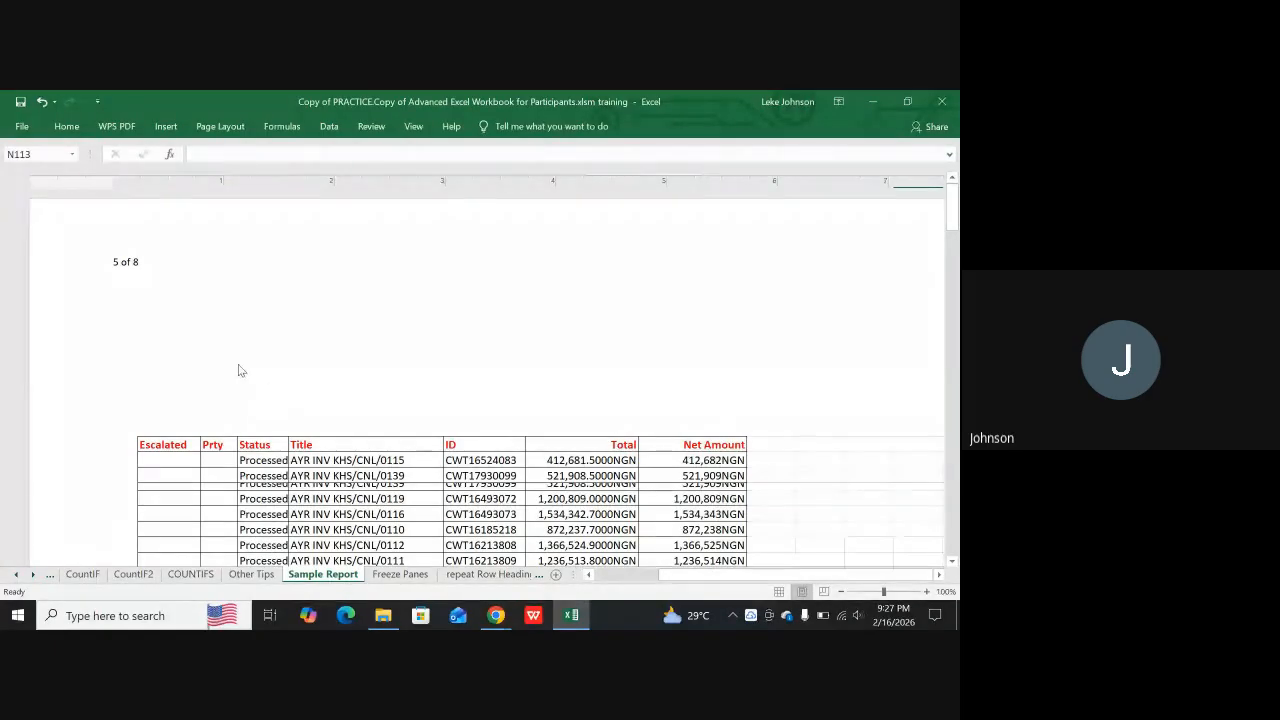
Inspect the codes in the left header section of Sample Report, and check the Google Meet call before returning to the workbook
click(153, 265)
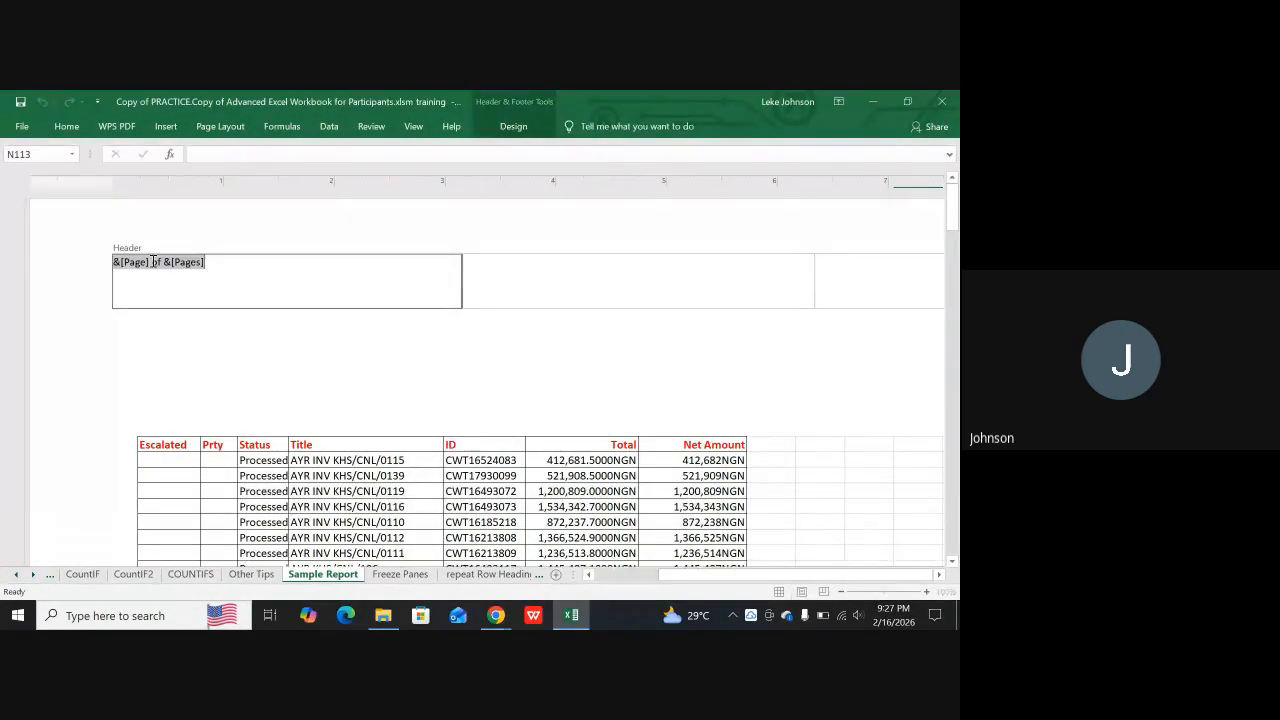
click(198, 368)
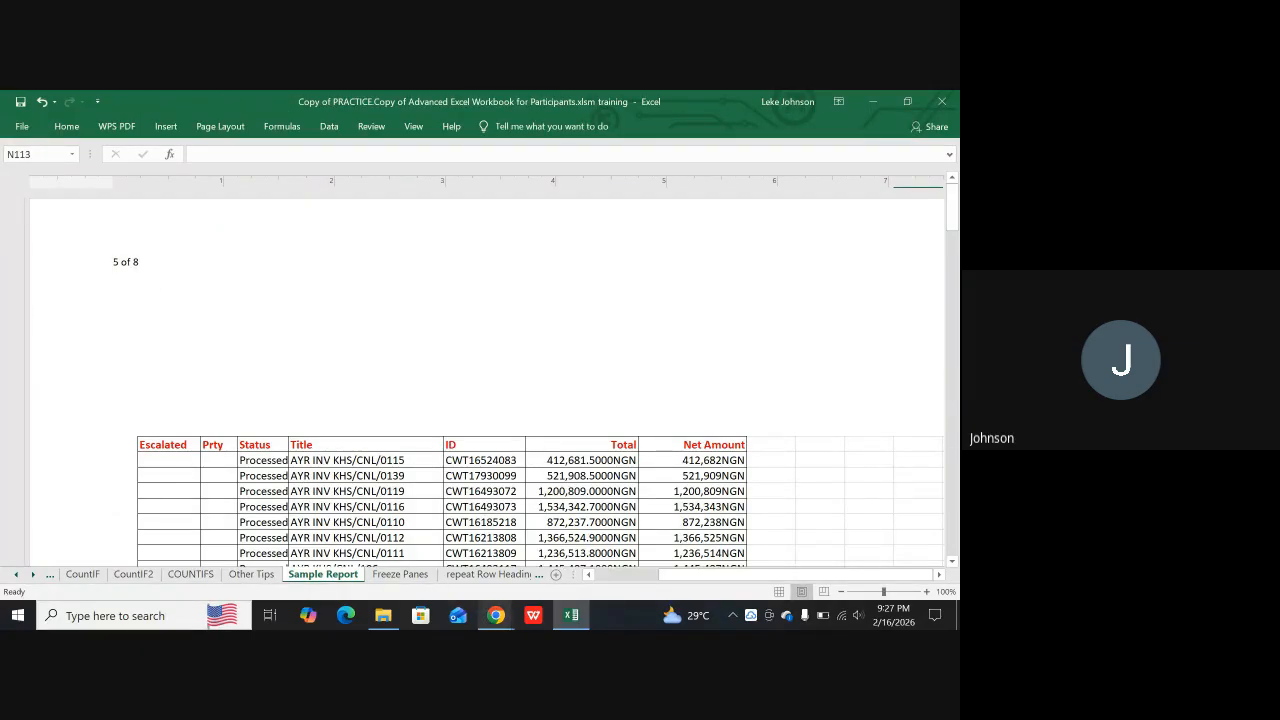
mouse_move(495, 616)
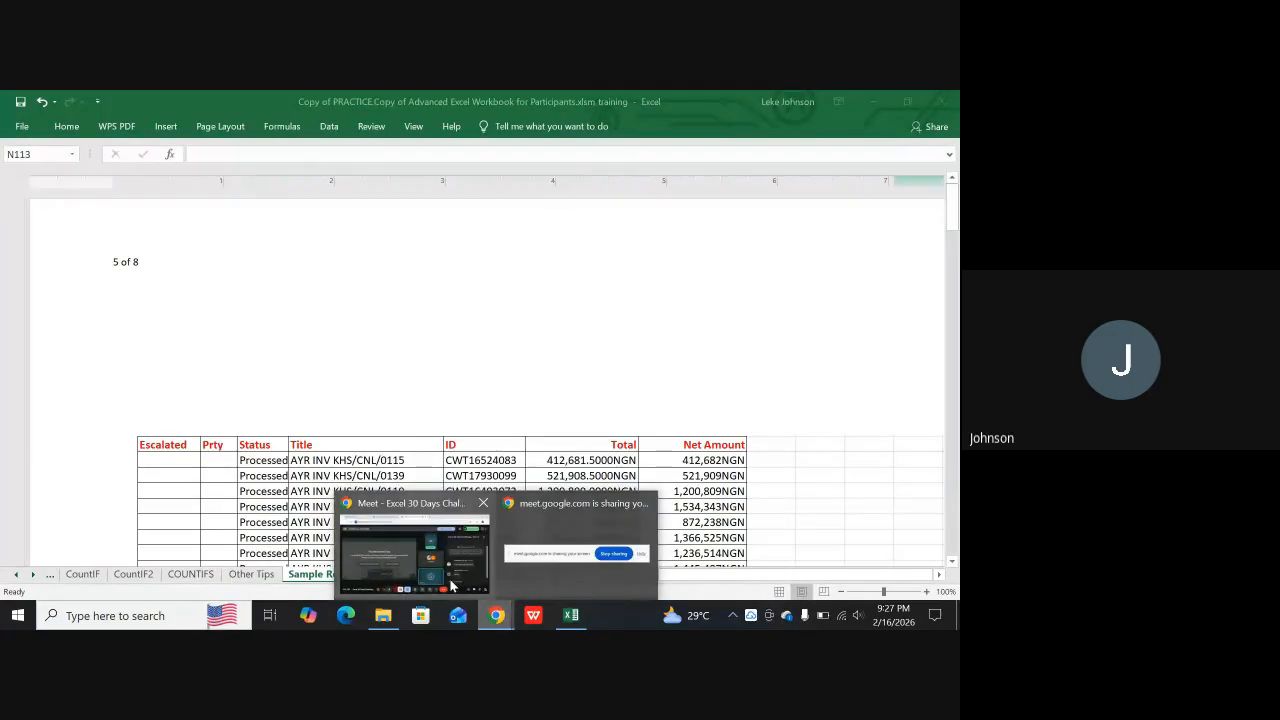
click(391, 542)
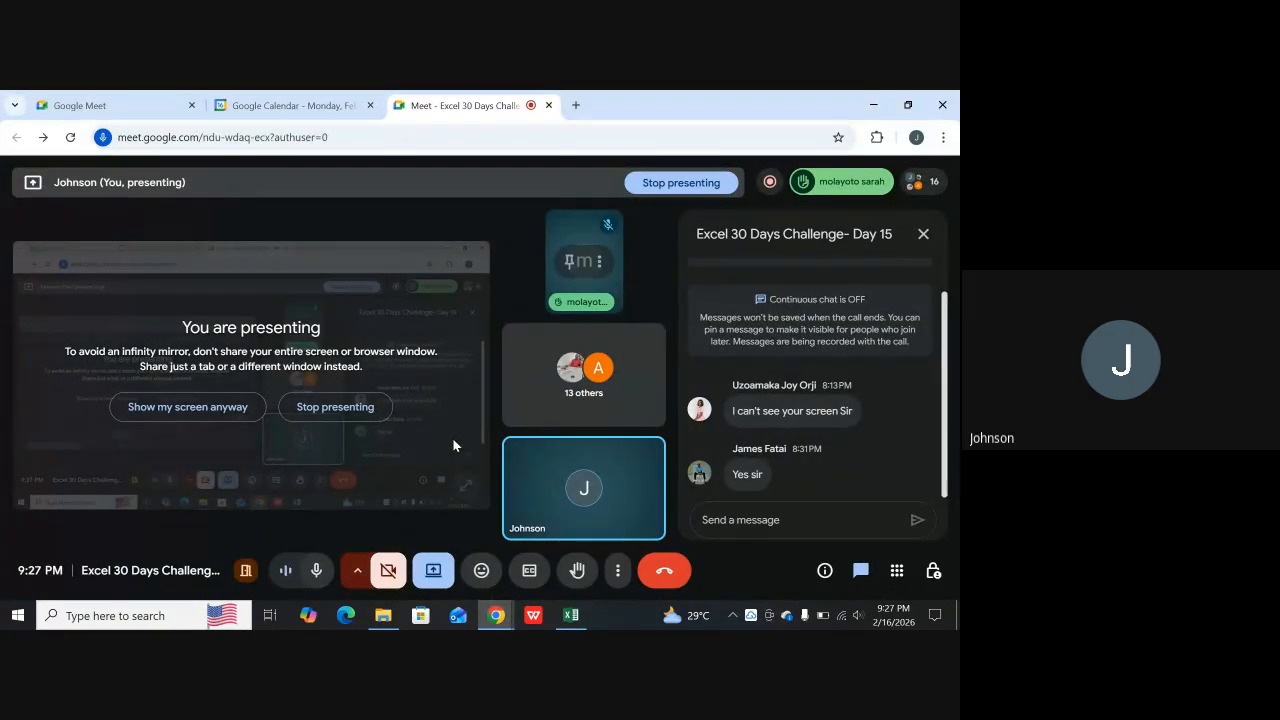
click(580, 619)
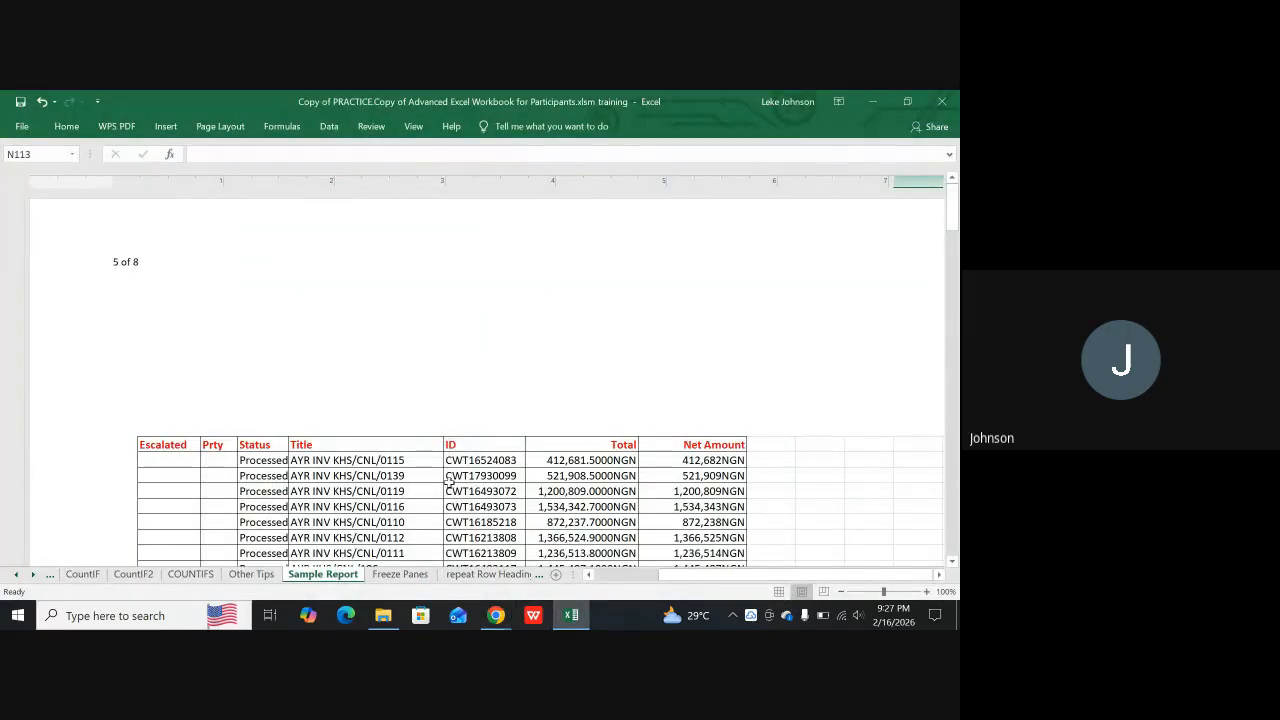
Delete the "&[Page] of &[Pages]" text from the left header section and return Sample Report to Normal view
click(145, 266)
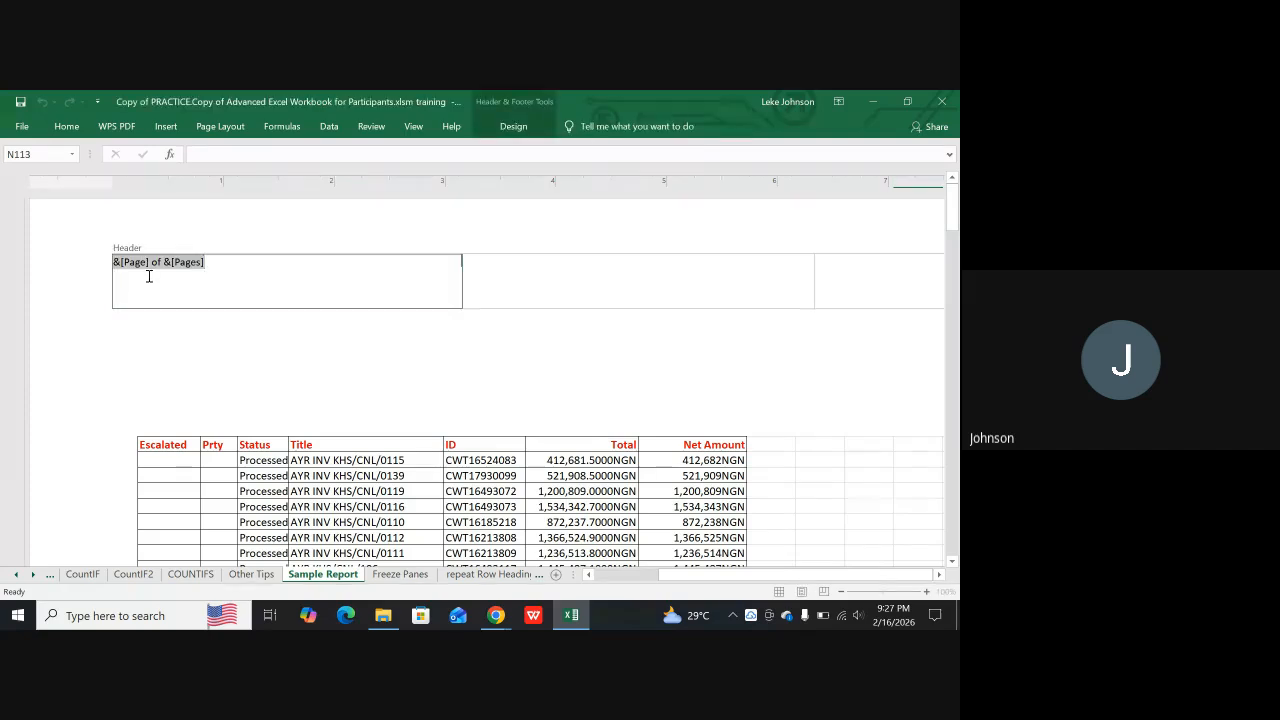
key(Delete)
click(214, 491)
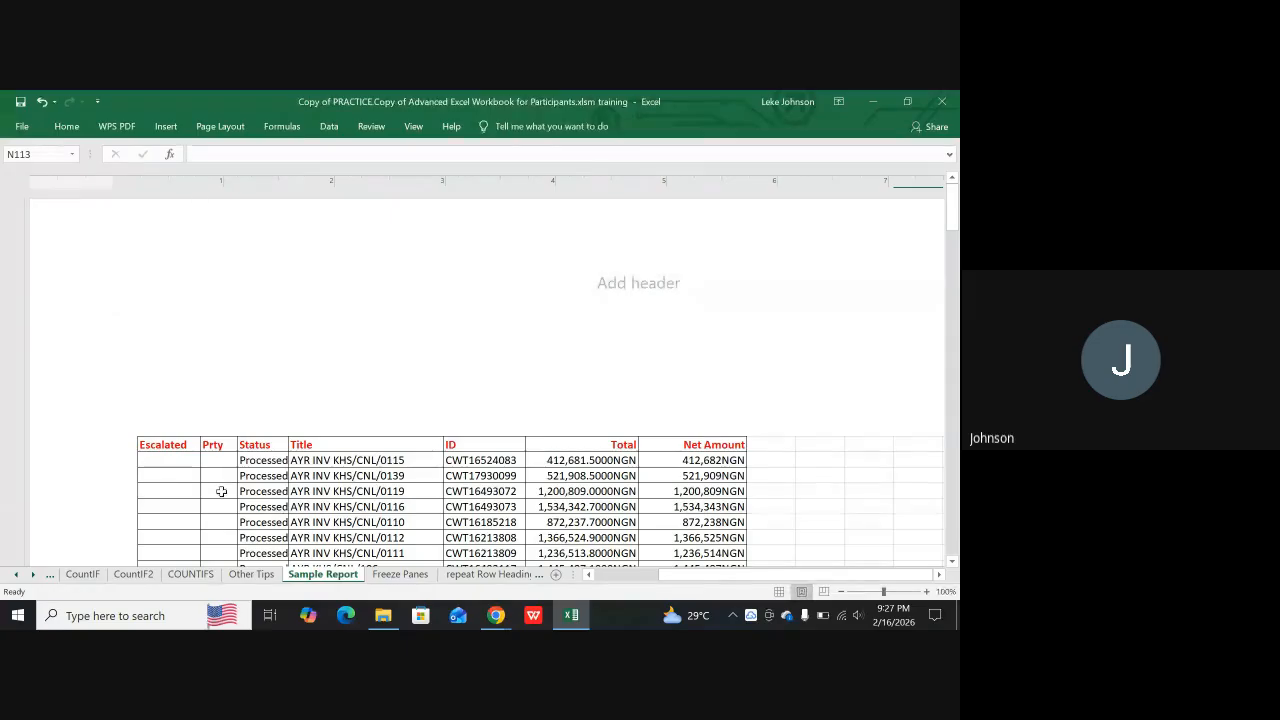
click(779, 592)
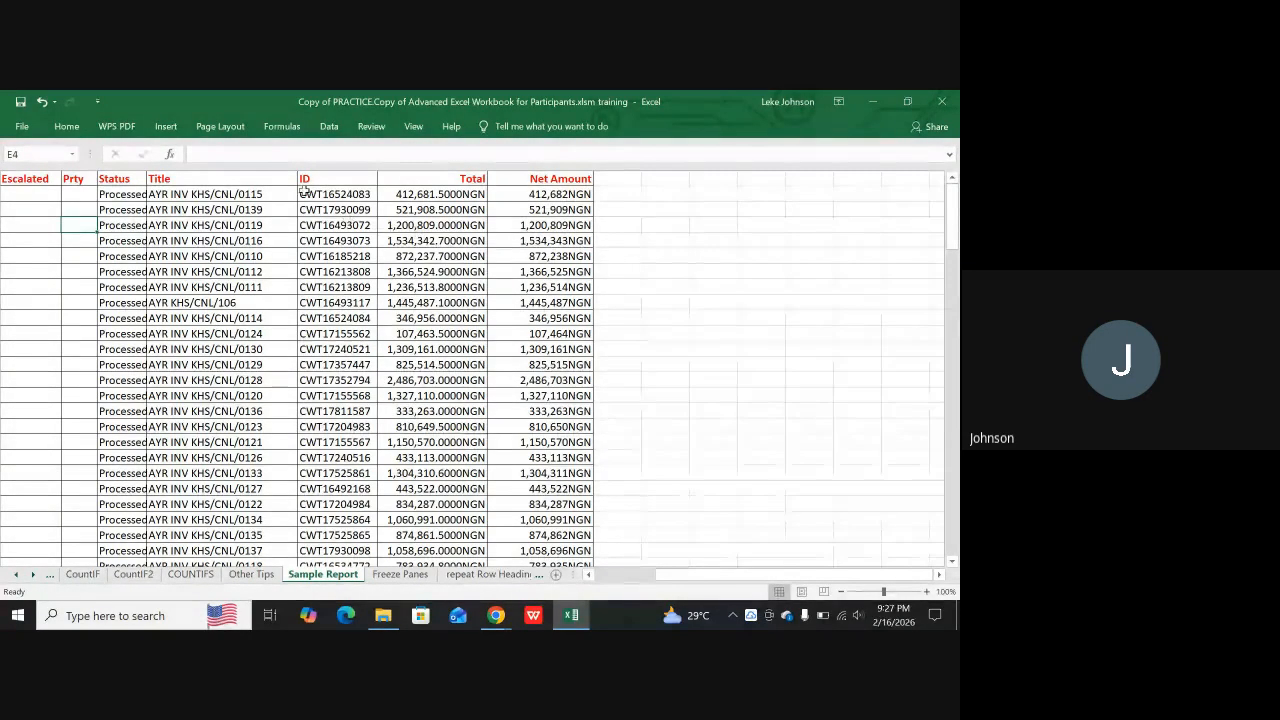
Open the print preview of Sample Report and go through its pages without the header numbering, ending on page 1
scroll(428, 330, down, 7)
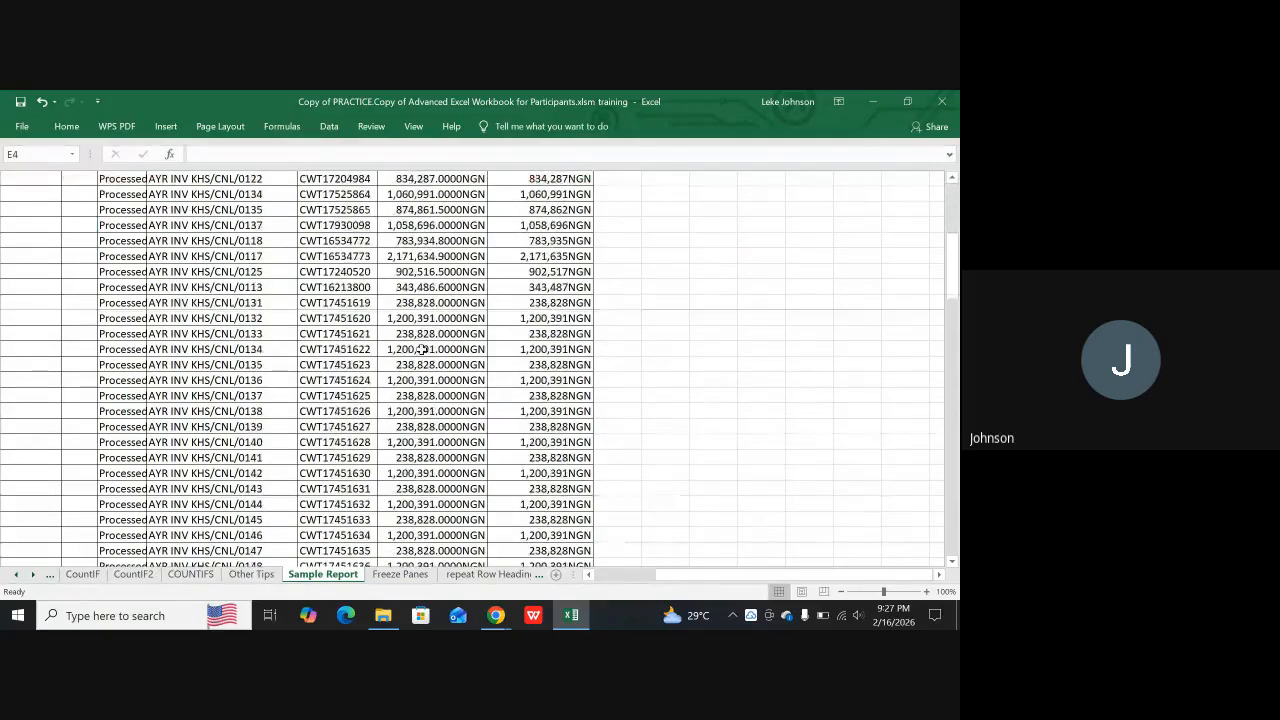
scroll(423, 349, up, 7)
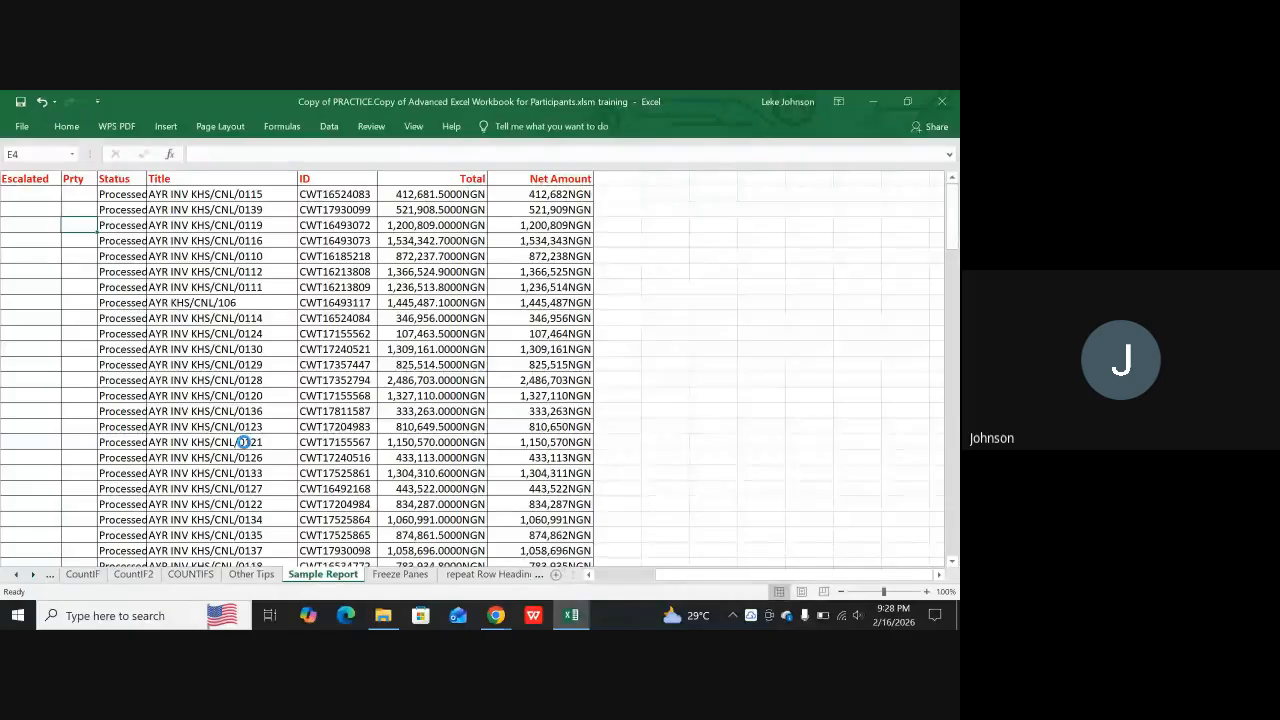
key(ctrl+p)
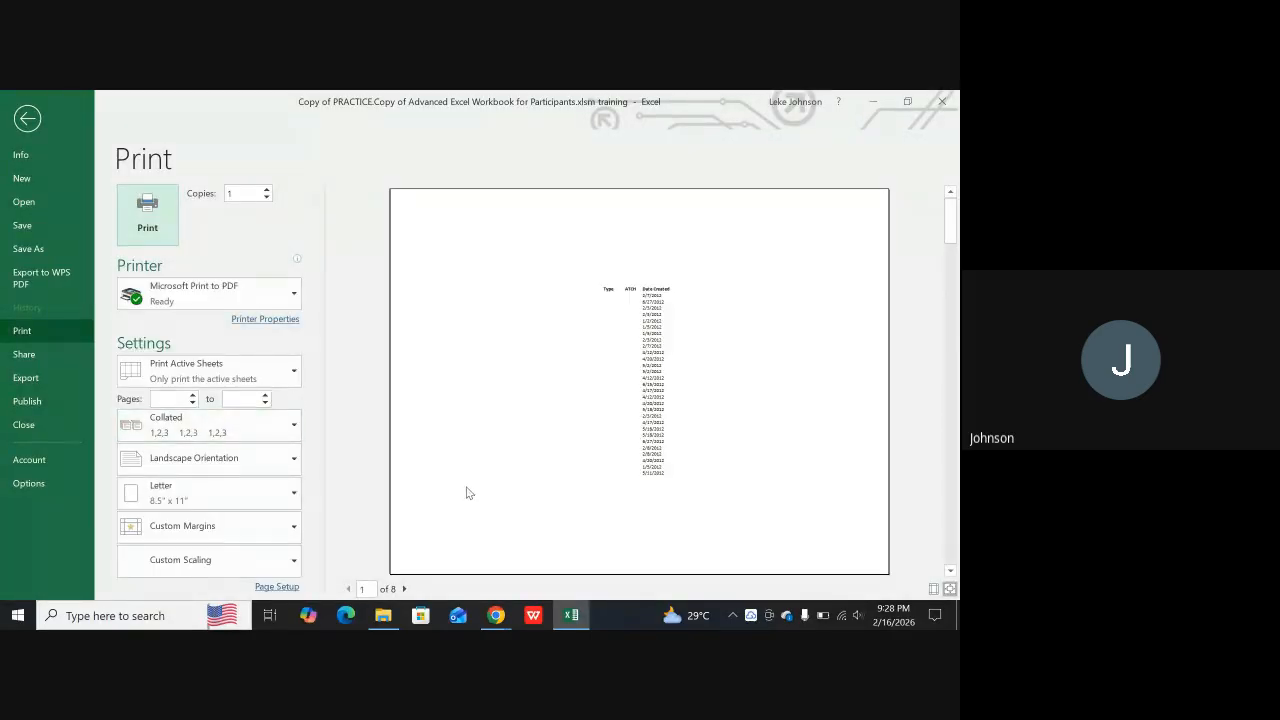
click(404, 589)
click(404, 589)
click(404, 589)
click(404, 589)
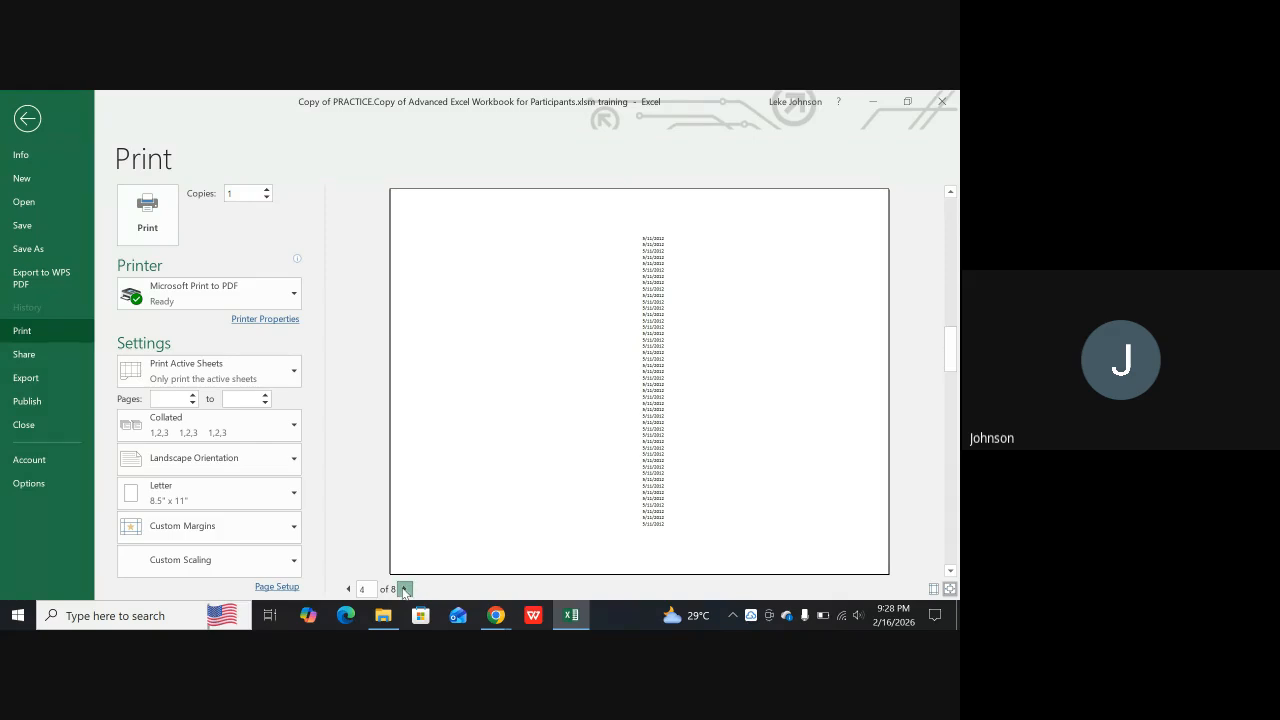
click(404, 589)
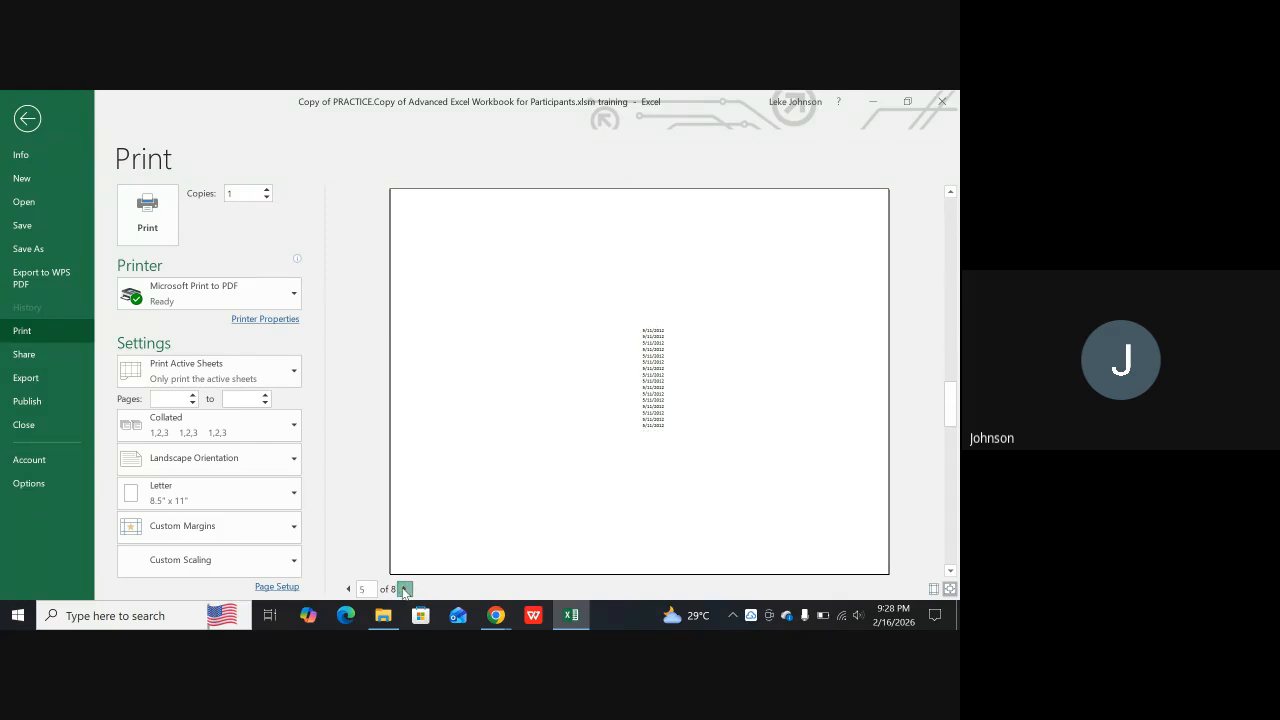
click(404, 589)
click(404, 589)
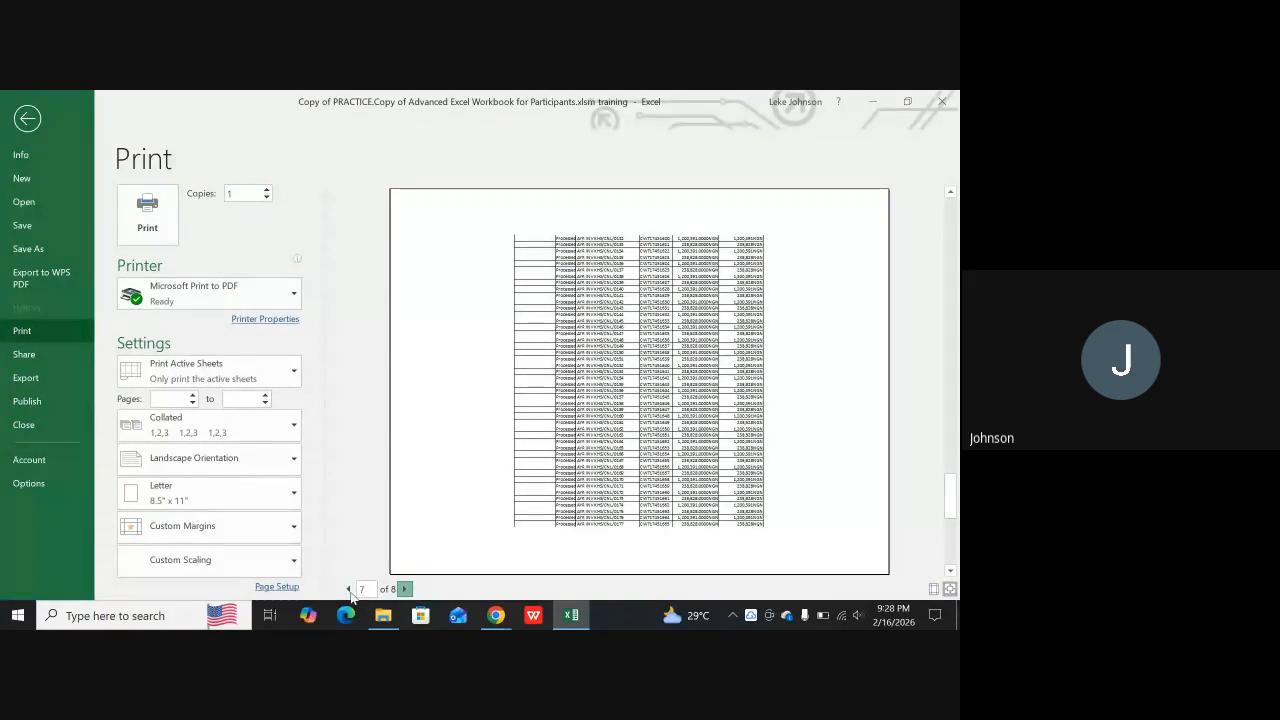
click(349, 589)
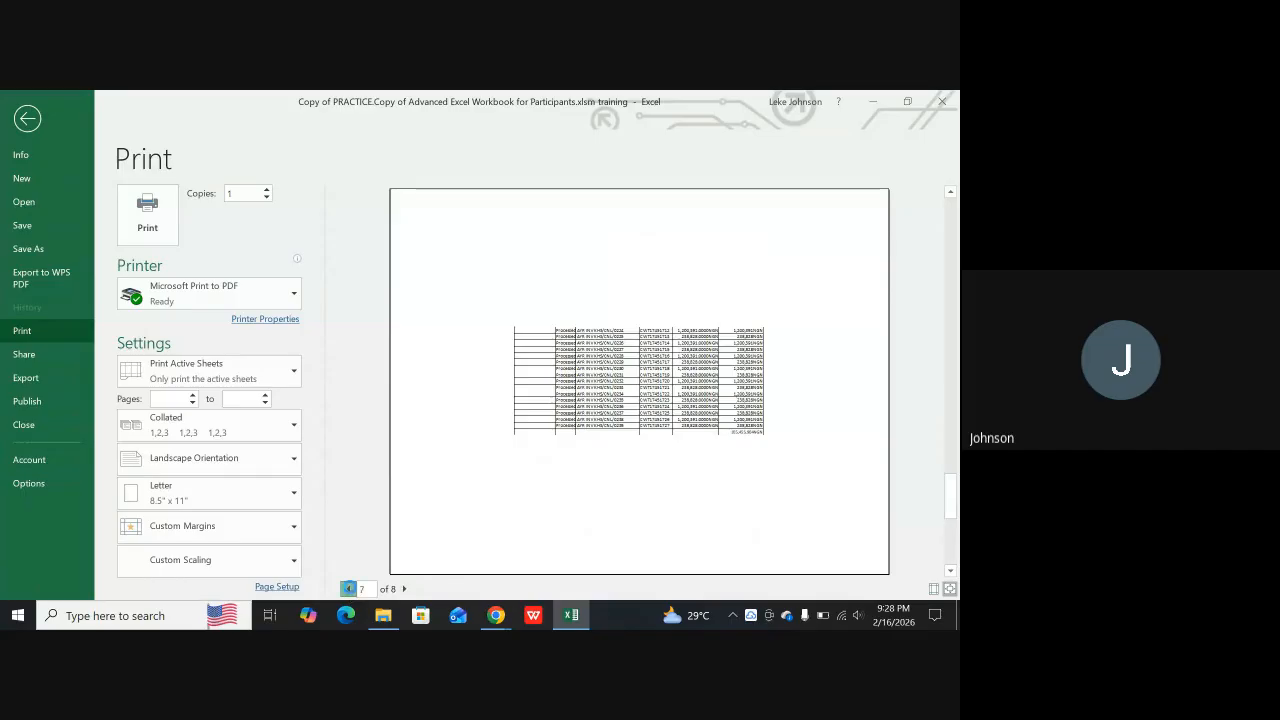
click(349, 589)
click(349, 589)
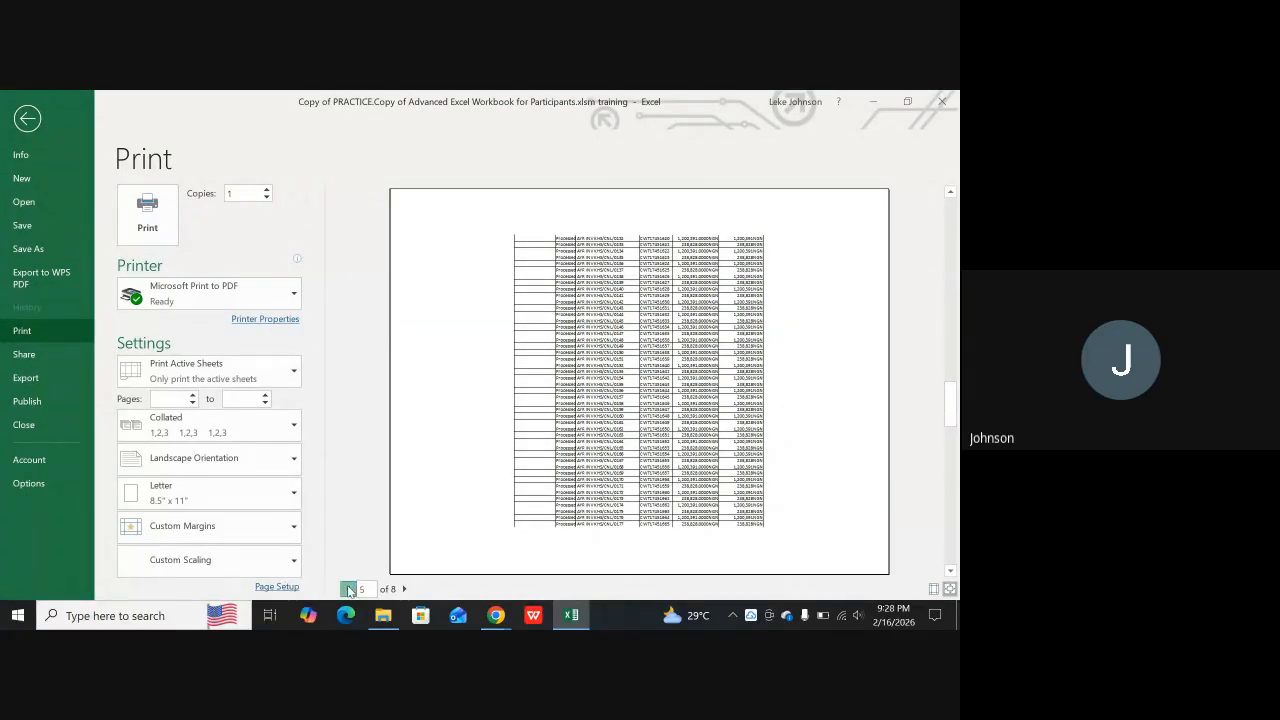
click(349, 589)
click(349, 589)
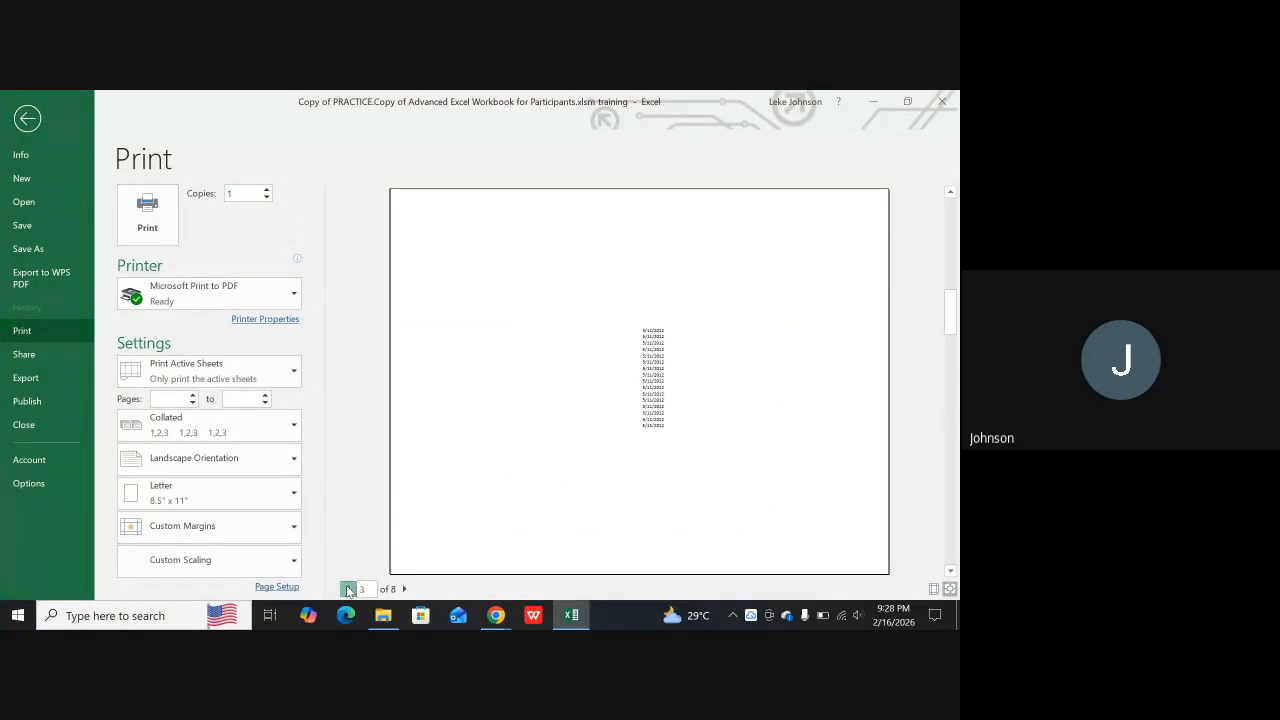
click(349, 589)
click(349, 589)
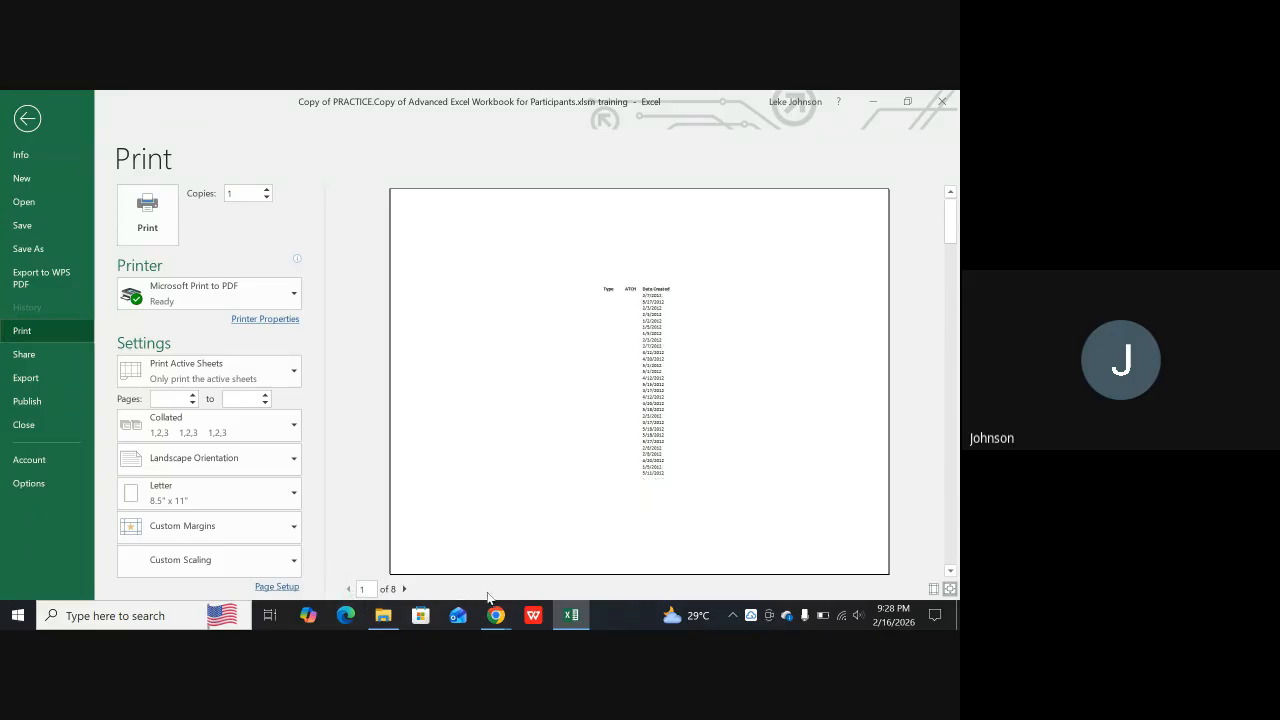
Check the Google Meet call, return to Excel and close the print preview
click(571, 616)
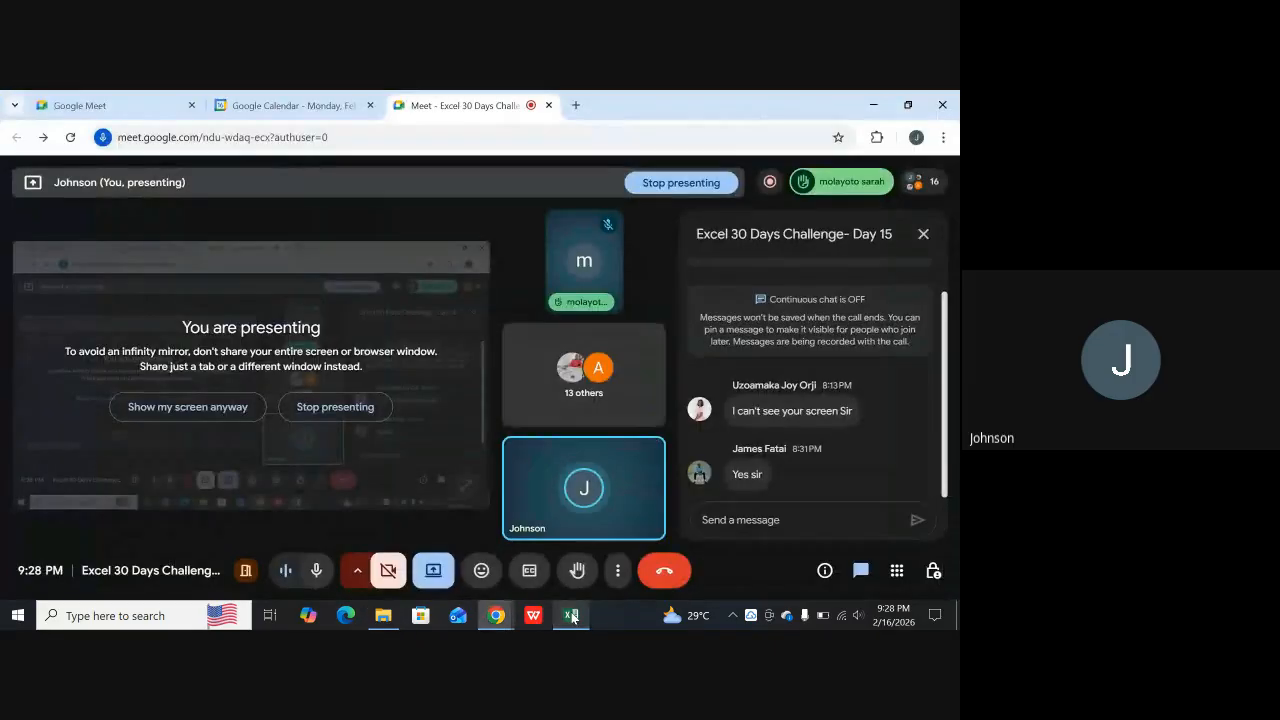
click(571, 616)
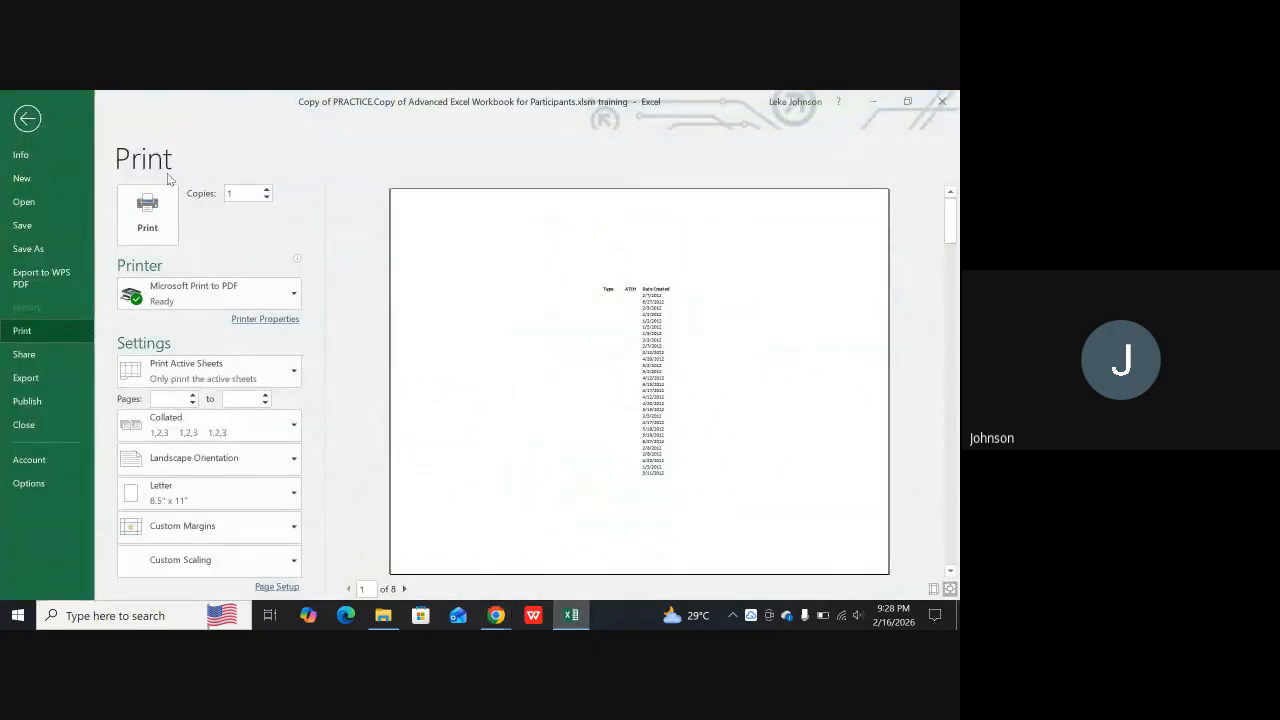
key(Escape)
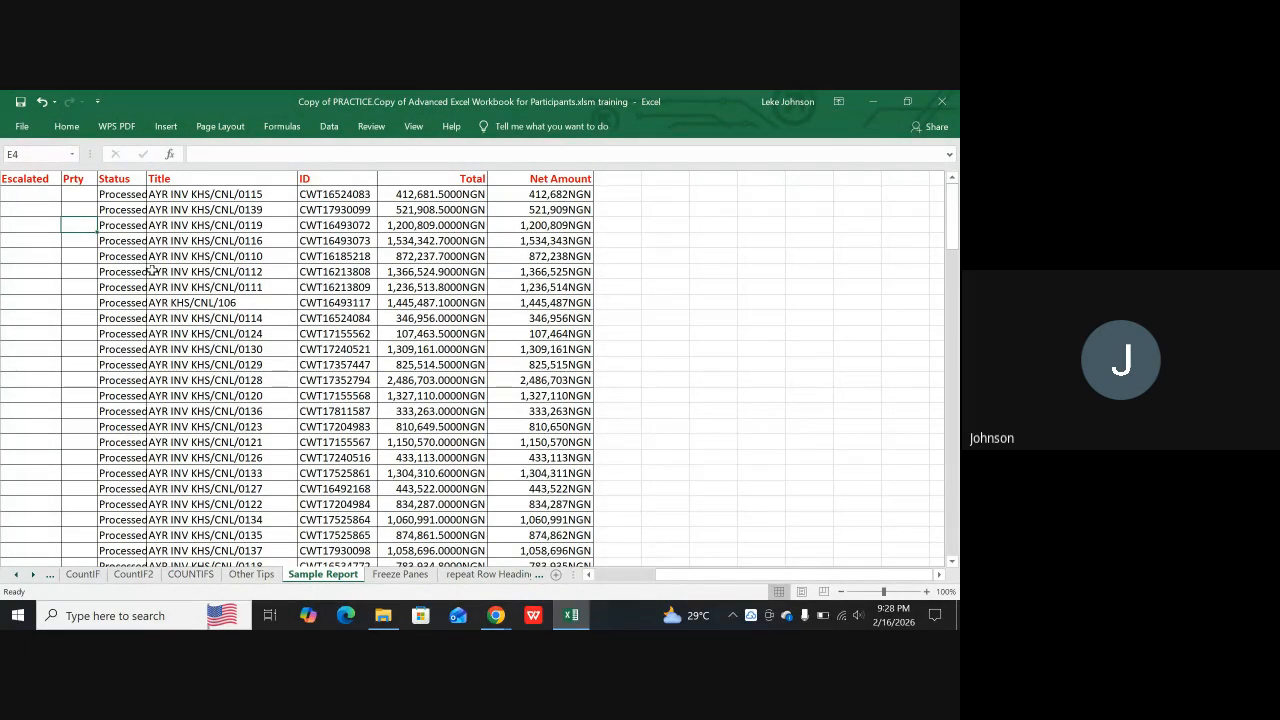
Switch Sample Report to Page Layout view and back to Normal view, returning to the first data rows
scroll(150, 270, down, 12)
scroll(140, 271, down, 12)
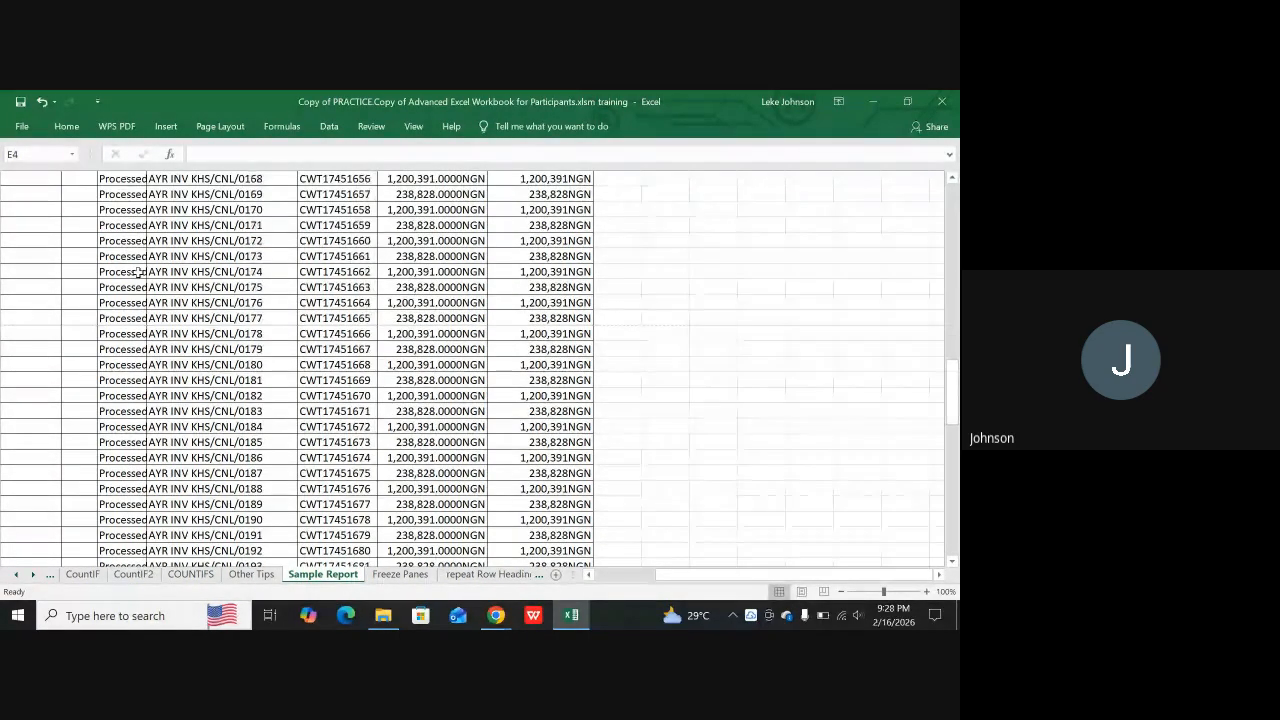
scroll(140, 272, down, 3)
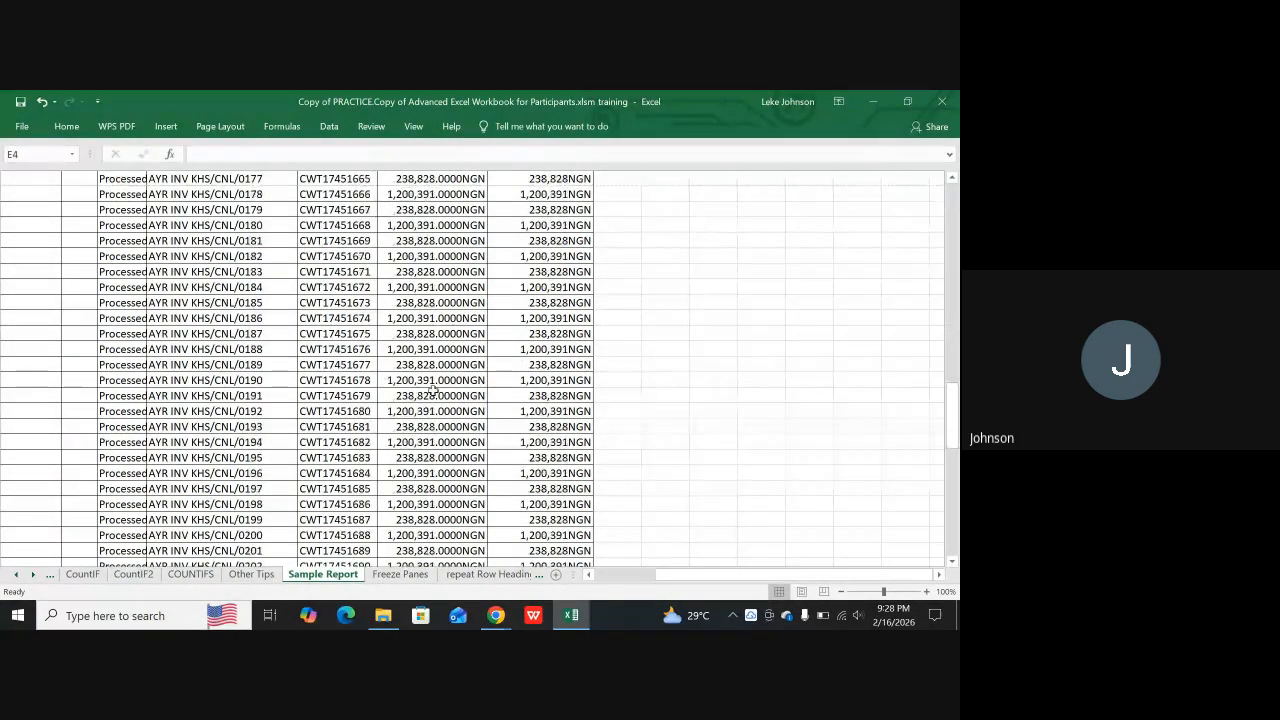
click(801, 592)
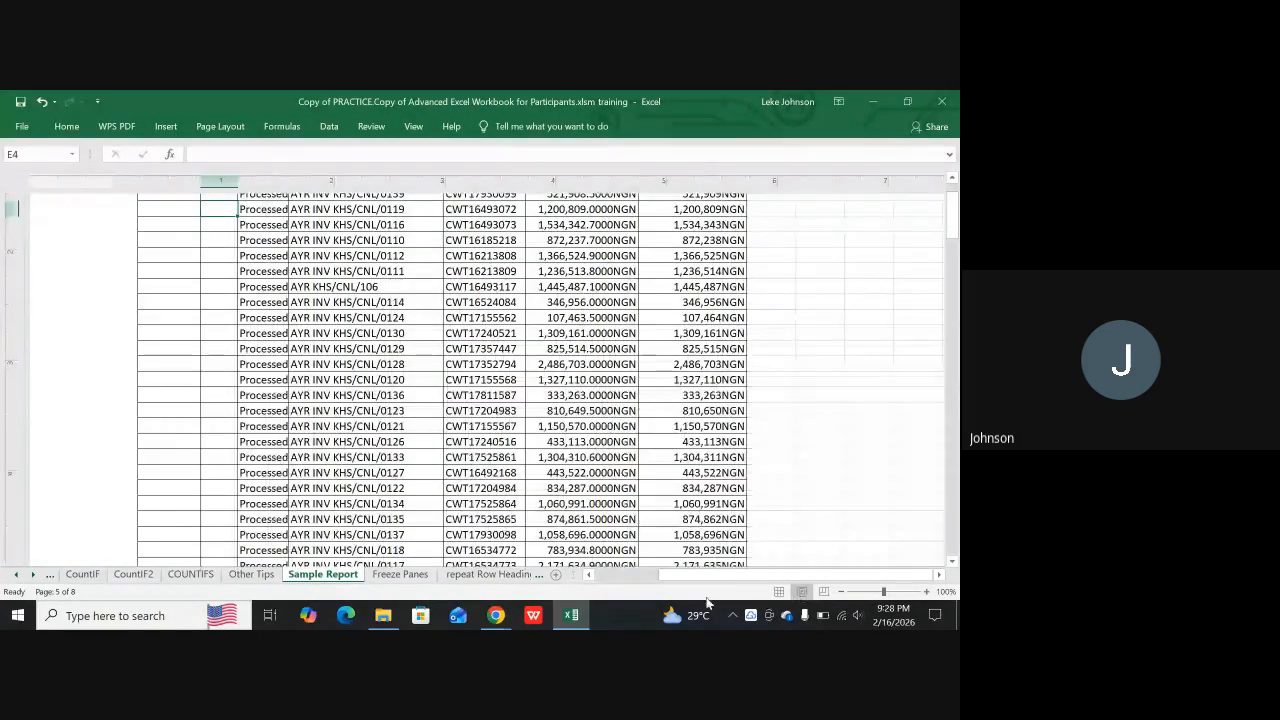
click(779, 592)
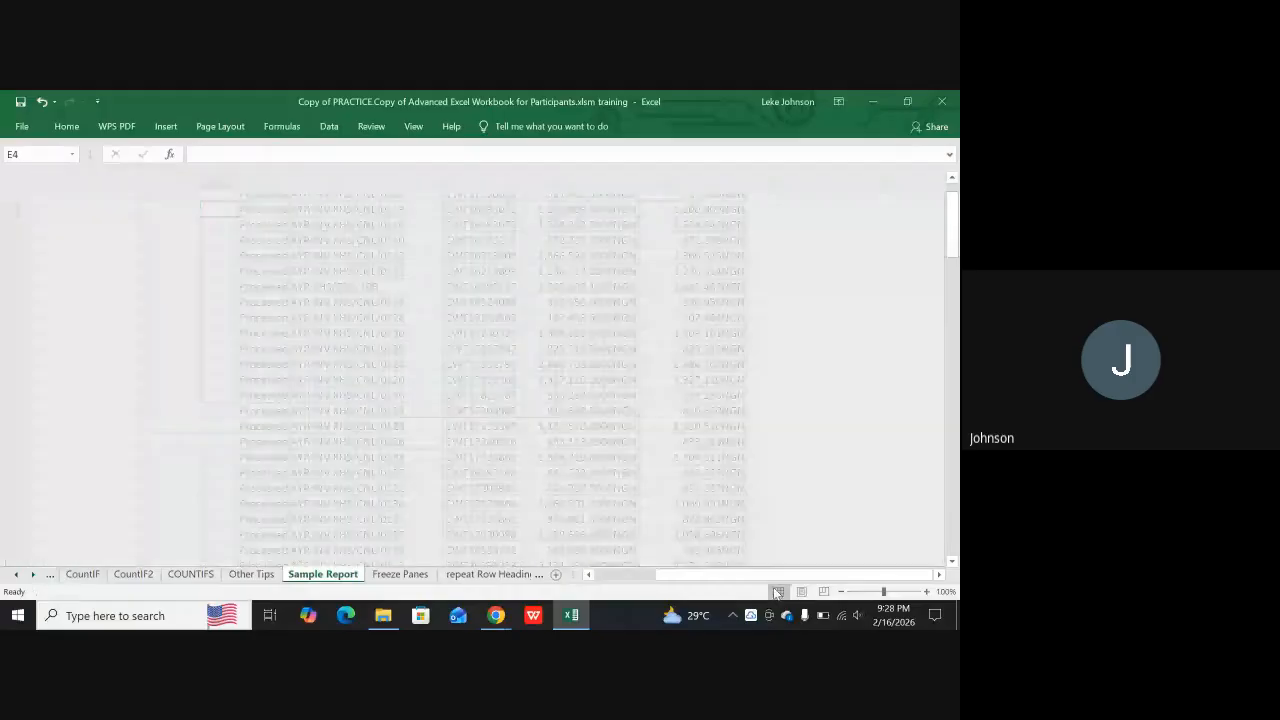
scroll(200, 400, up, 1)
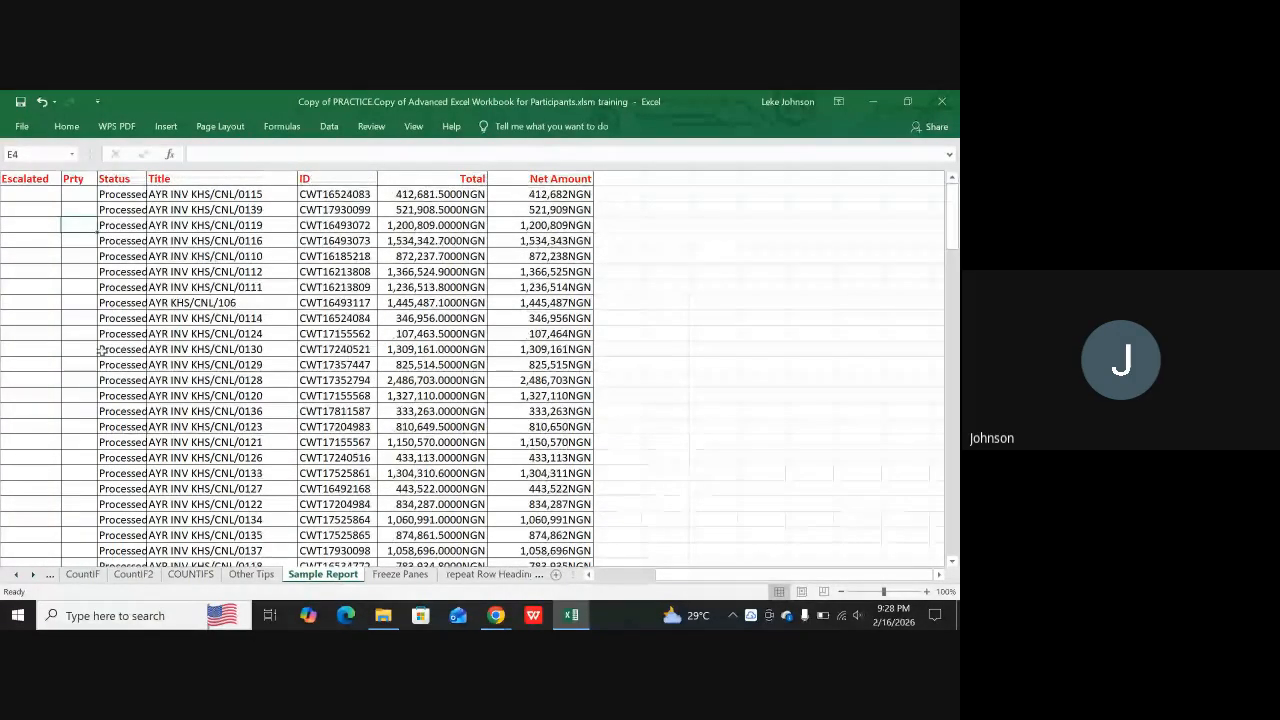
Examine the page breaks in Sample Report down to the total row, including the date column, and select cell B126
scroll(71, 385, down, 9)
scroll(71, 398, down, 20)
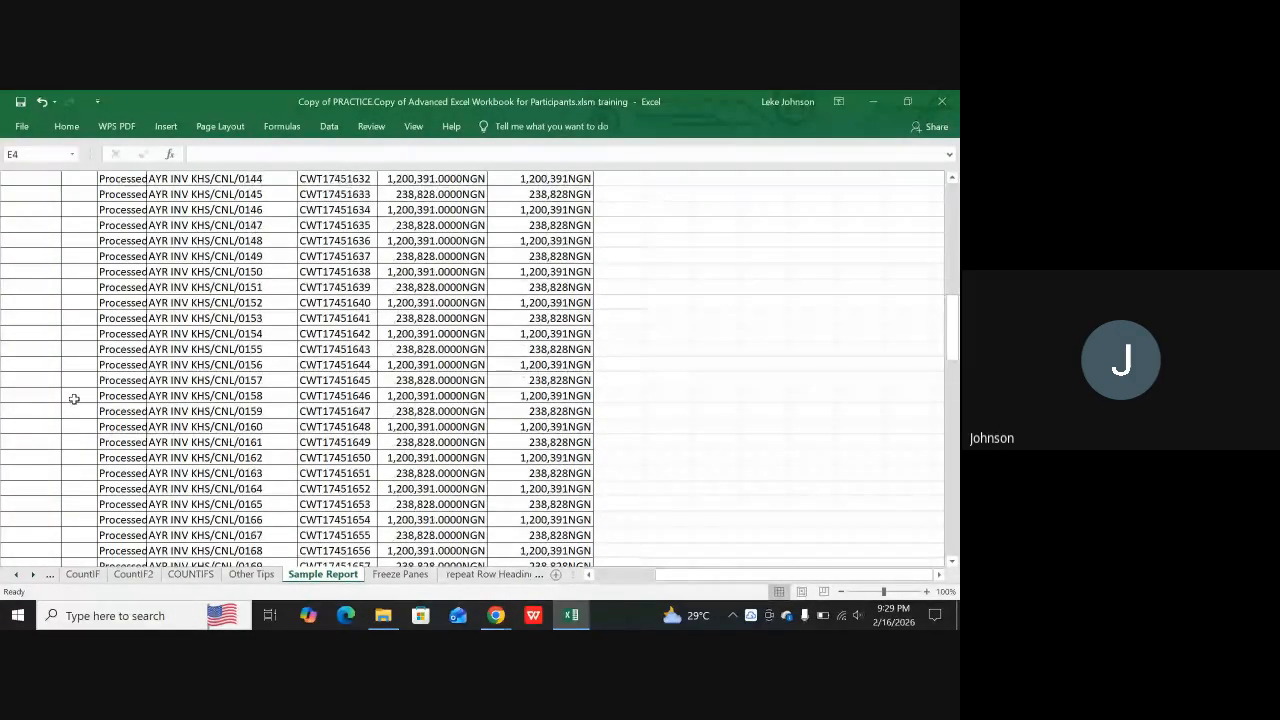
scroll(72, 400, down, 5)
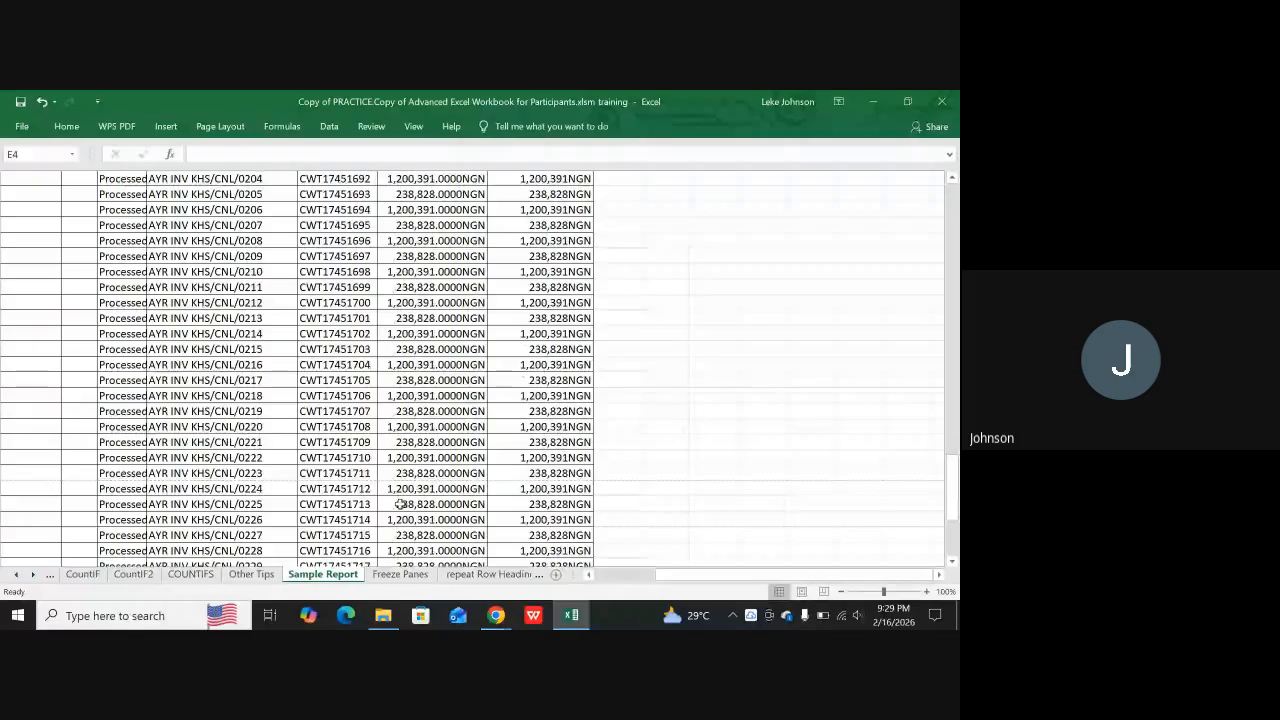
drag(678, 583, 620, 583)
scroll(228, 482, down, 2)
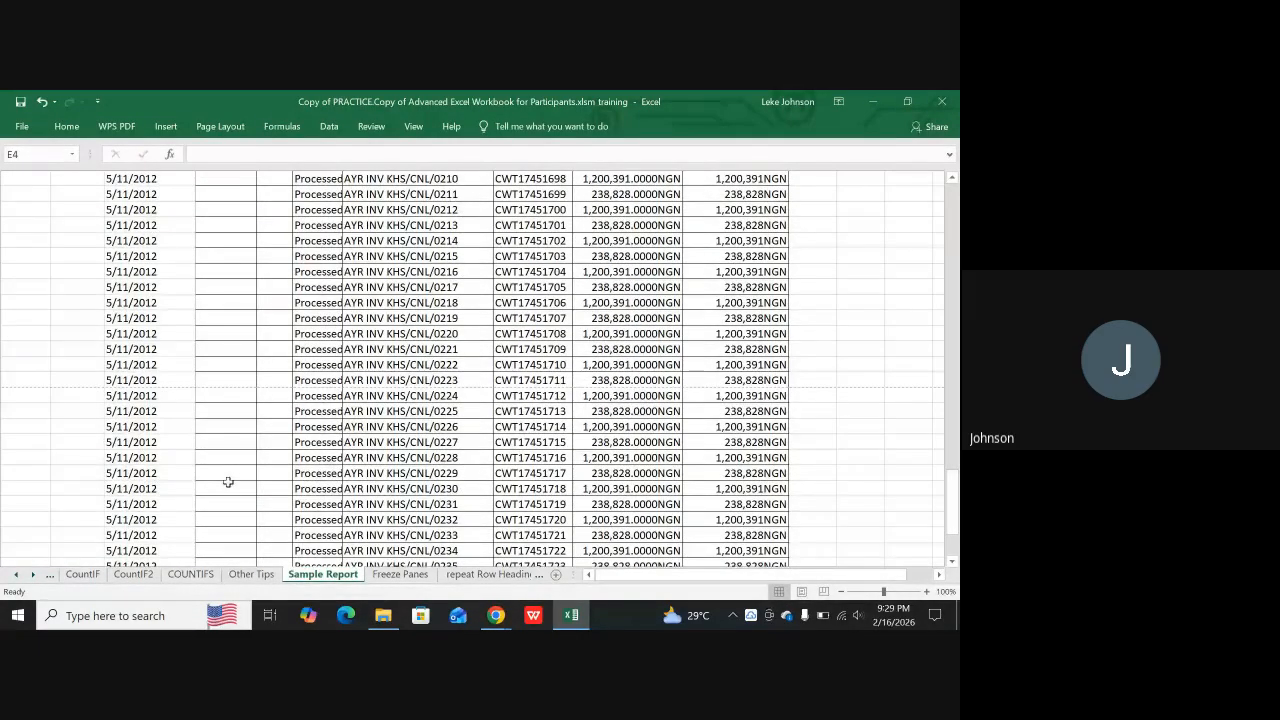
scroll(228, 482, down, 8)
scroll(223, 477, up, 3)
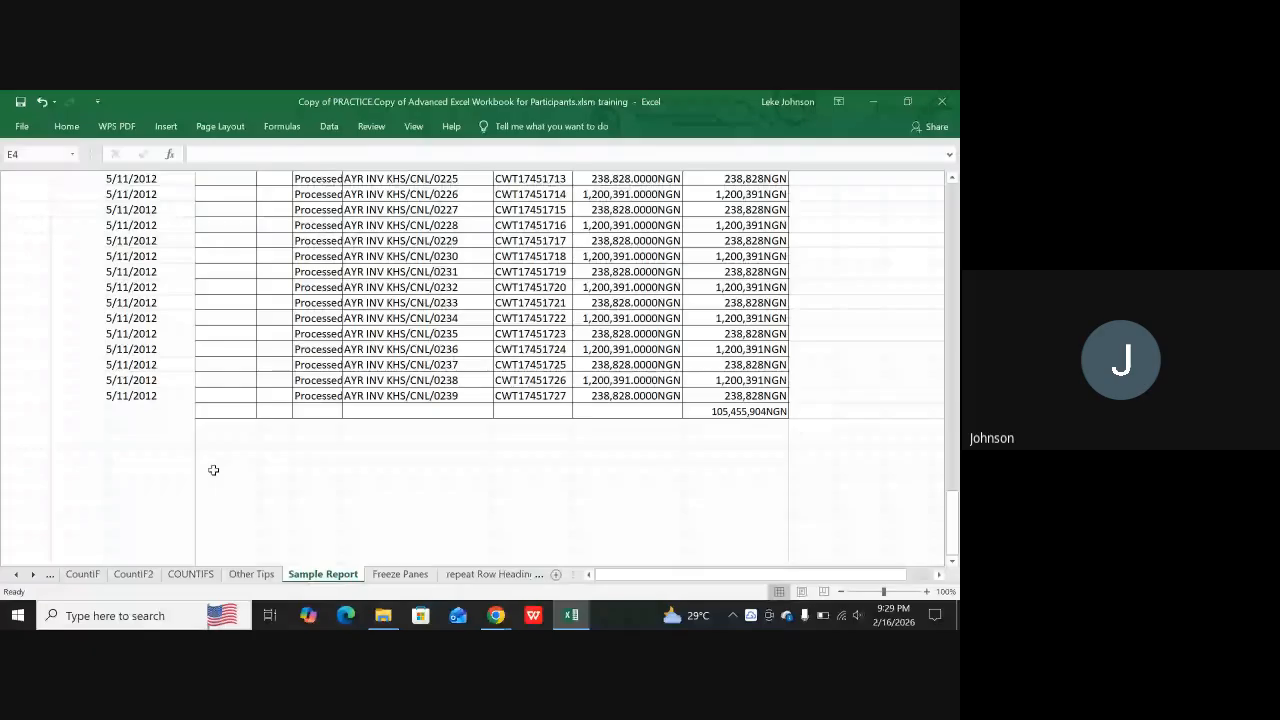
scroll(66, 409, up, 3)
click(65, 347)
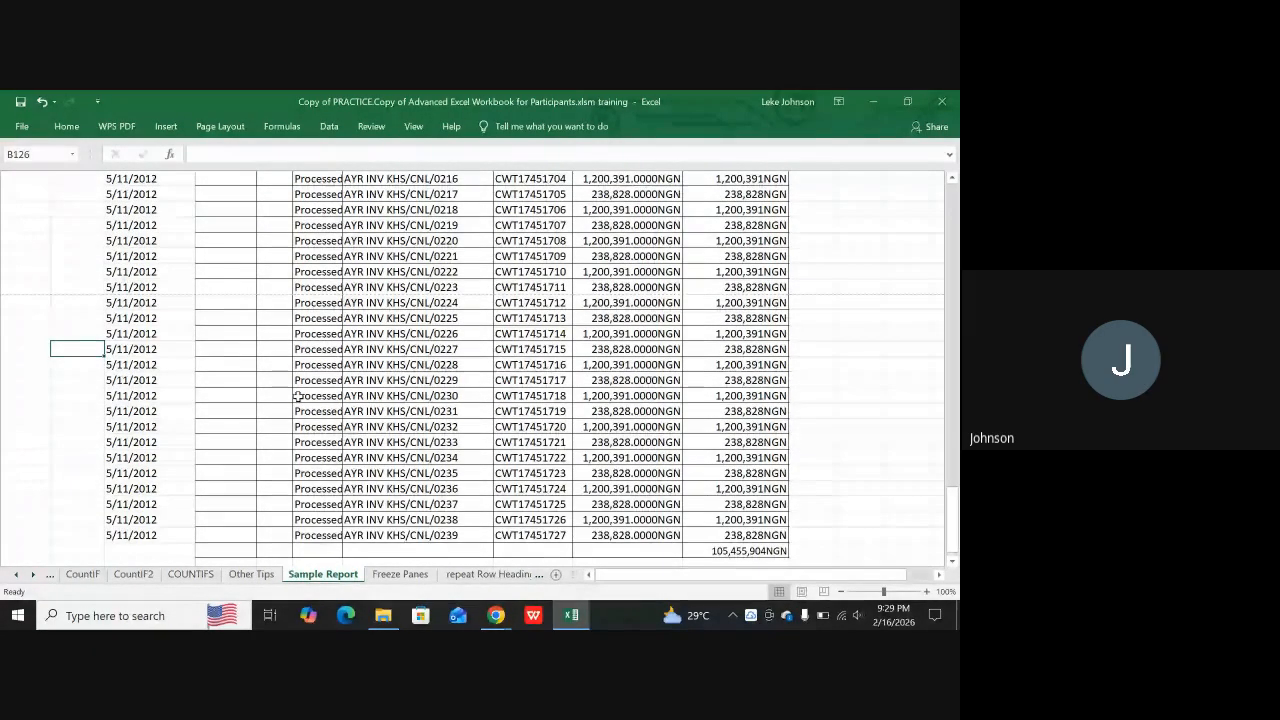
scroll(298, 396, up, 1)
scroll(547, 416, up, 11)
scroll(547, 416, up, 4)
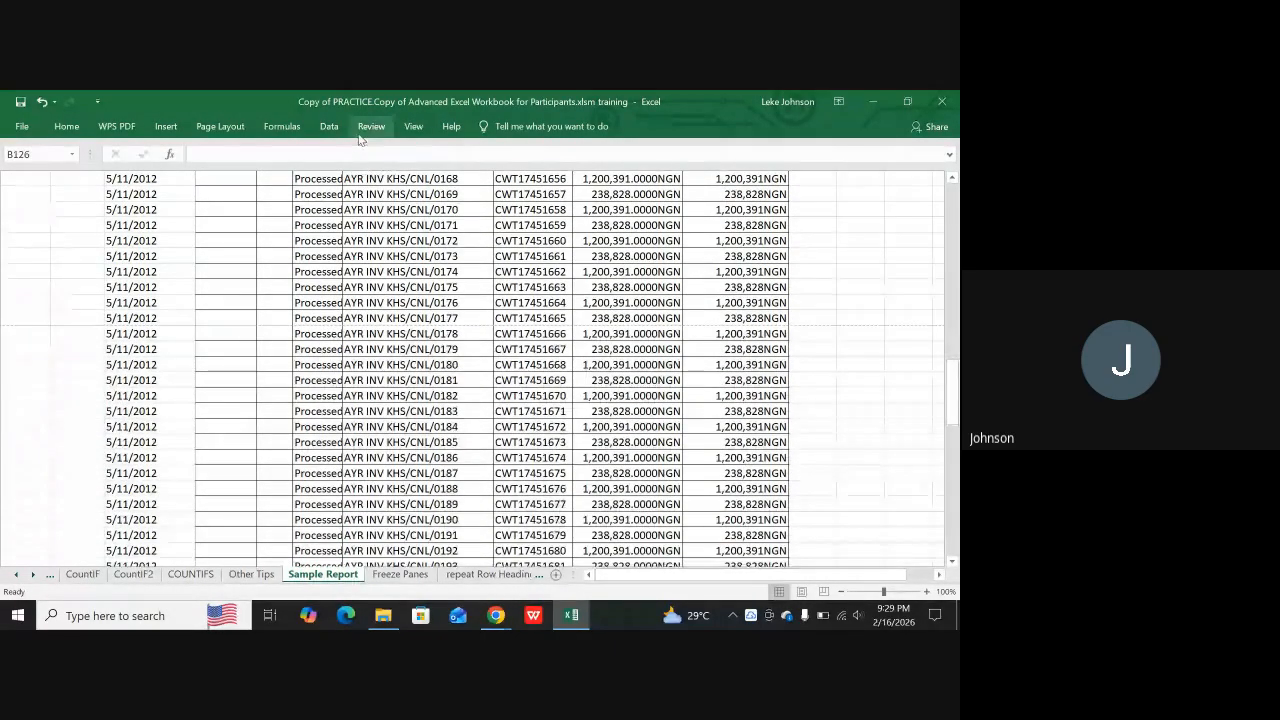
Show the row and column headings on Sample Report, and hide them again
click(229, 128)
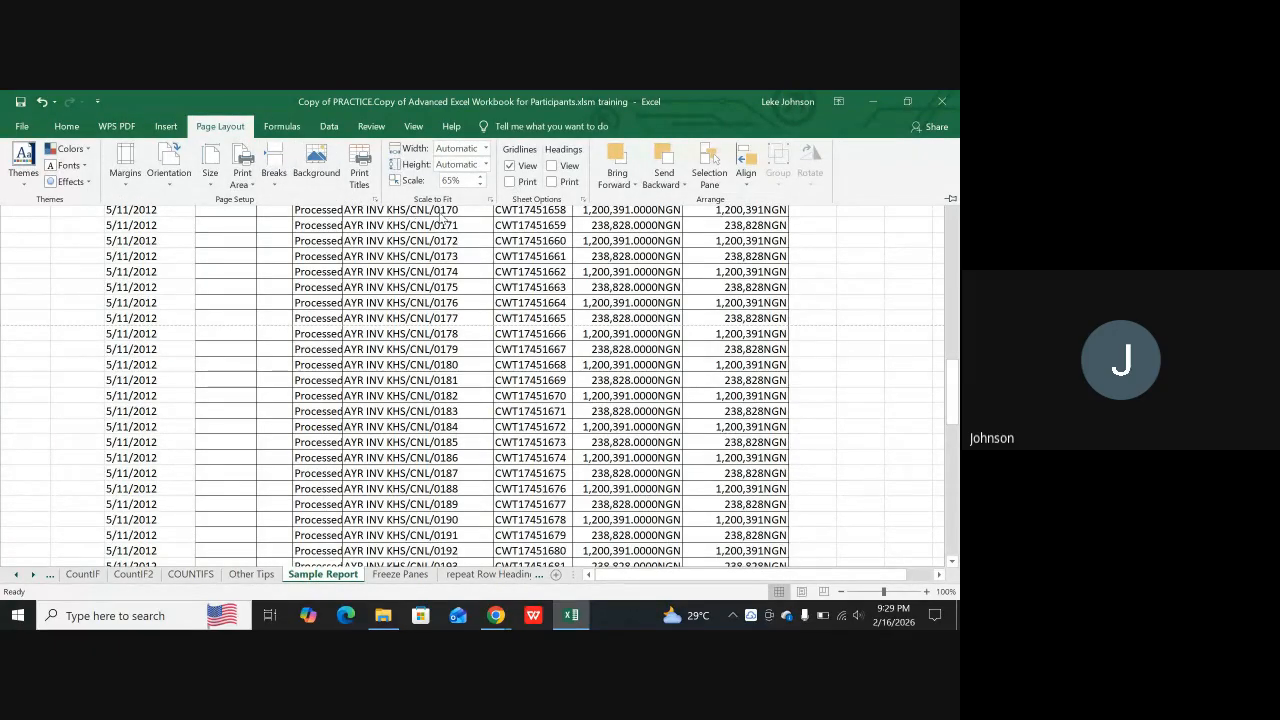
click(552, 166)
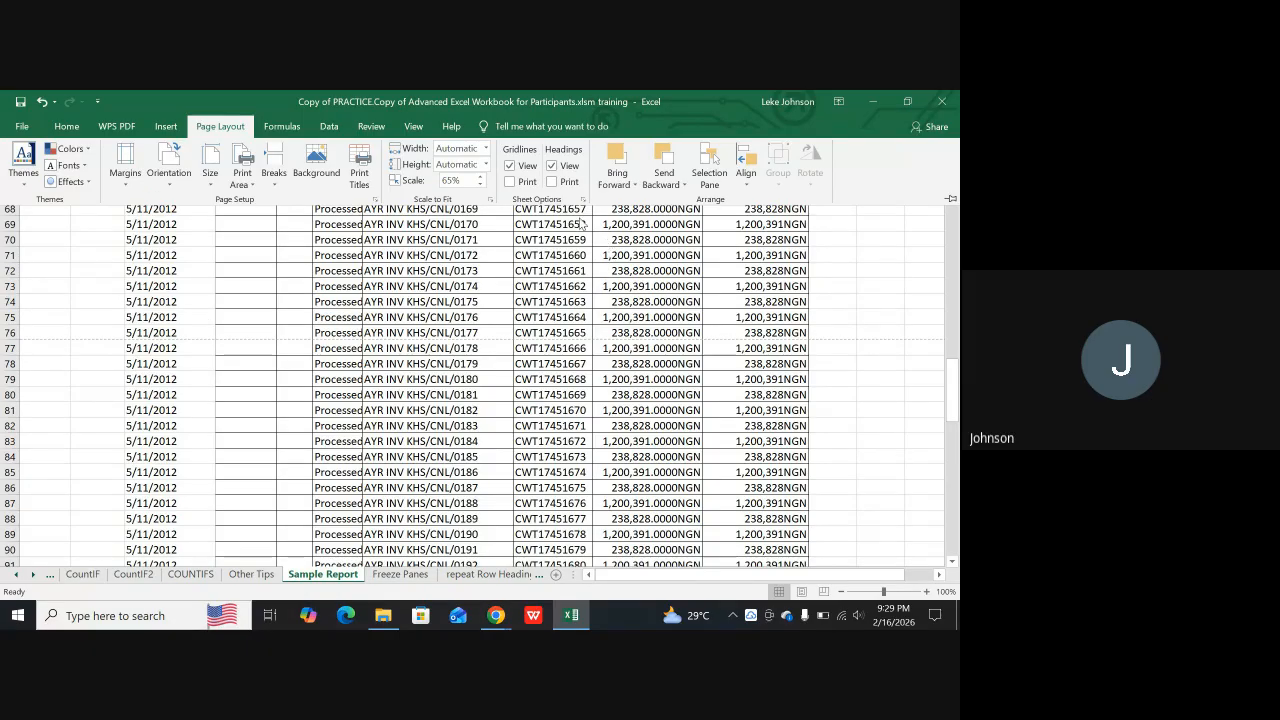
click(553, 166)
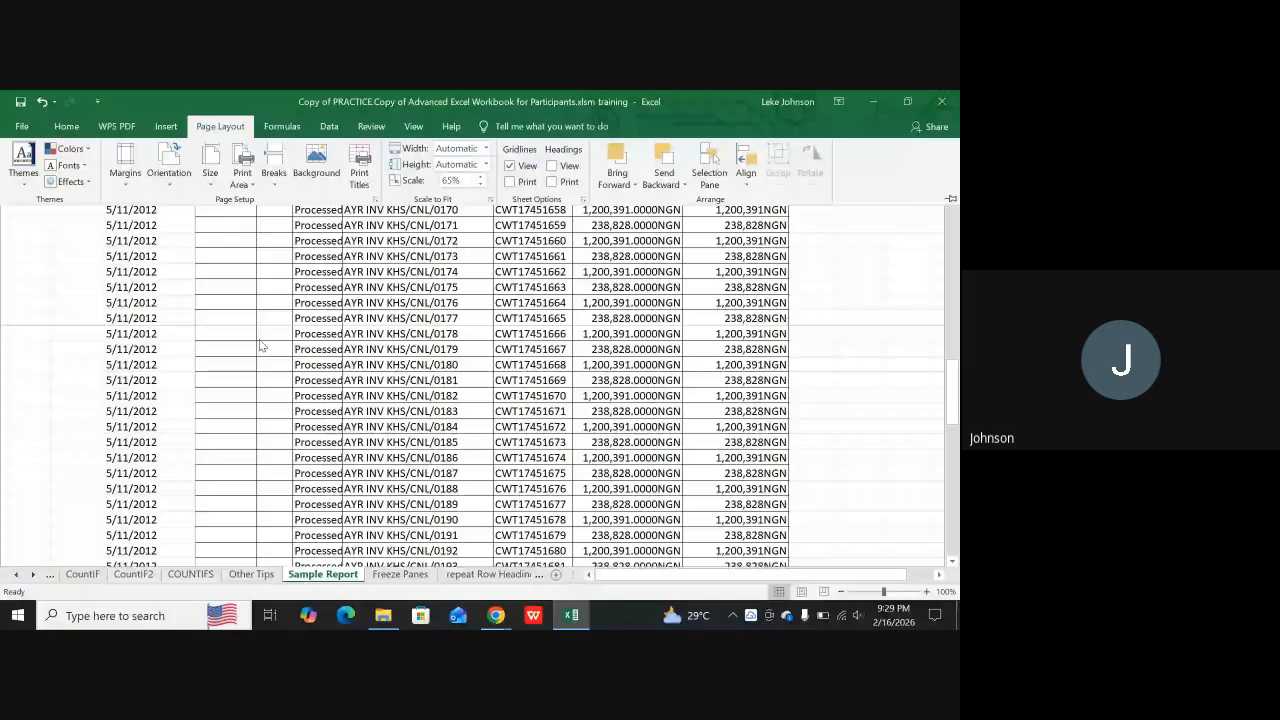
Show the row and column headings on Sample Report, and hide both the gridlines and the headings
click(551, 166)
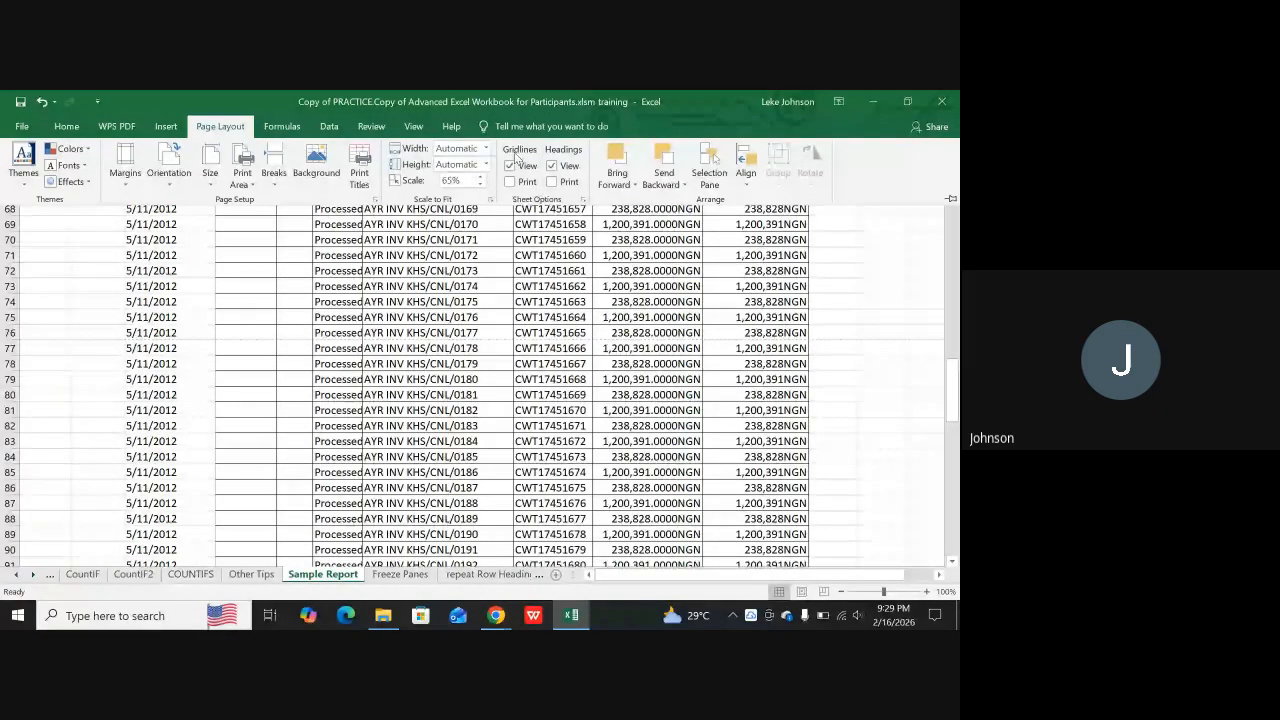
click(509, 166)
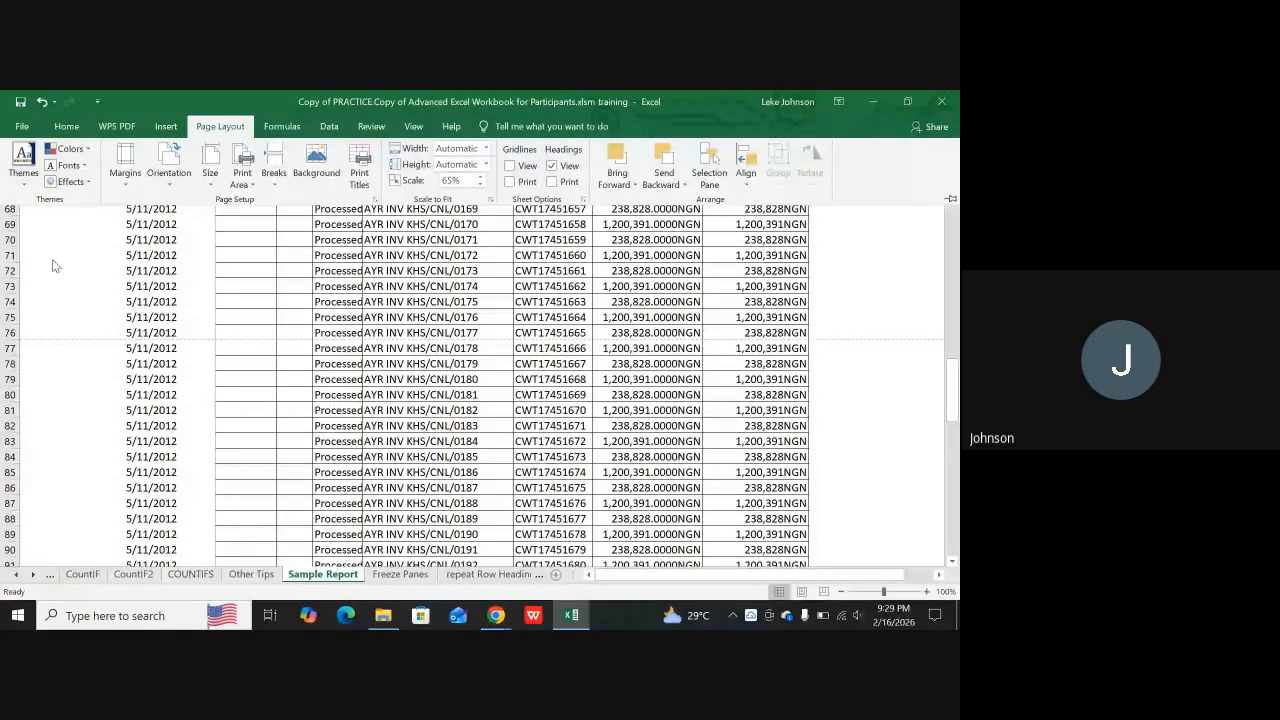
click(551, 166)
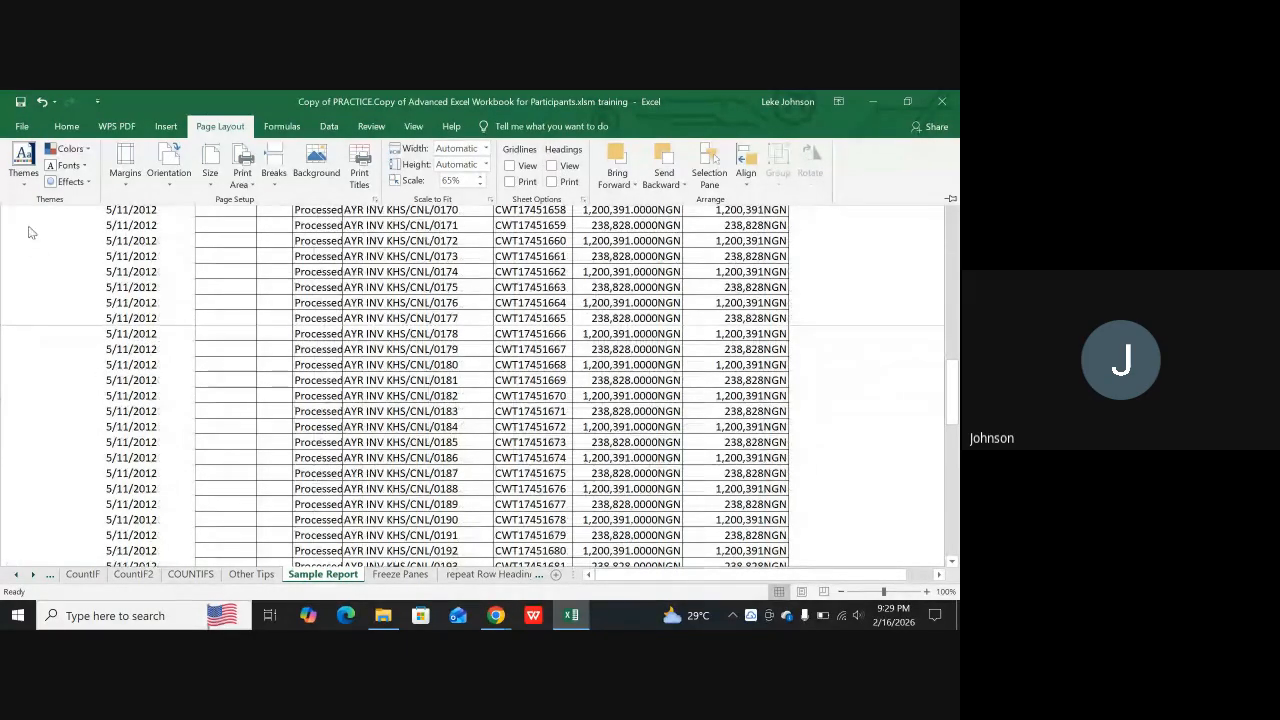
scroll(880, 470, down, 6)
scroll(151, 471, up, 6)
scroll(110, 426, up, 2)
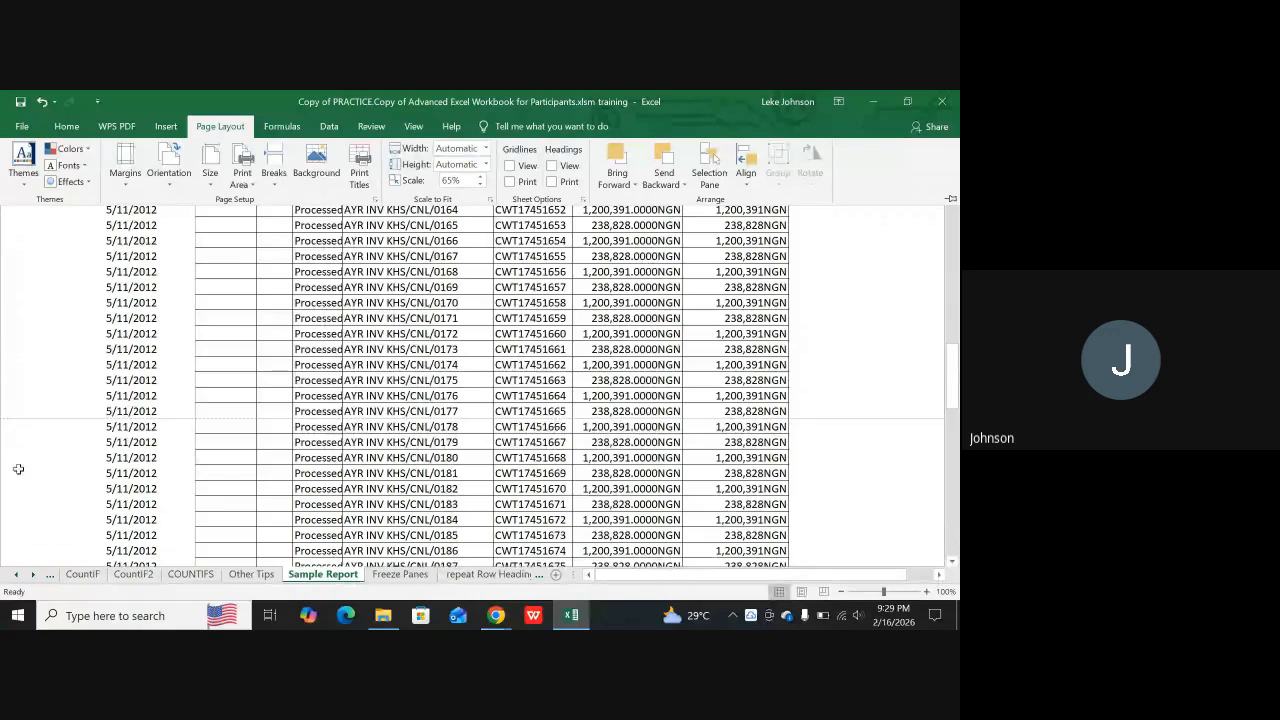
Turn the display of row and column headings and gridlines back on for Sample Report
click(552, 166)
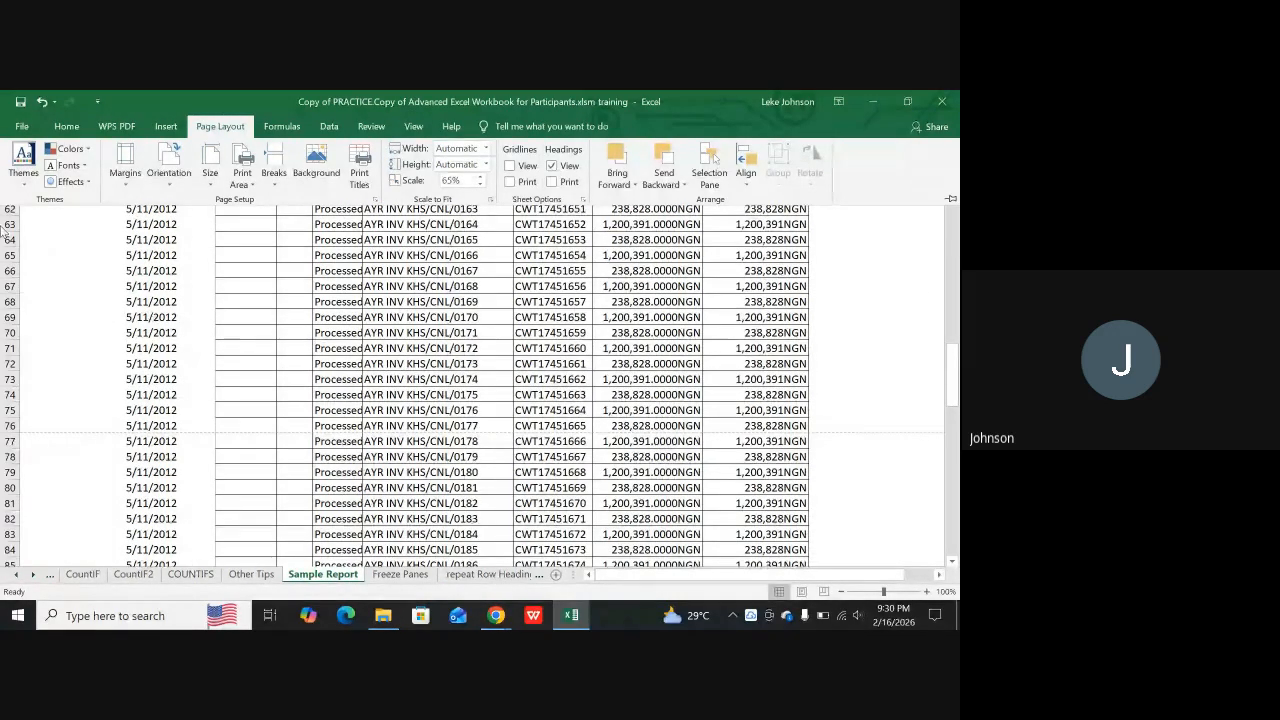
click(511, 166)
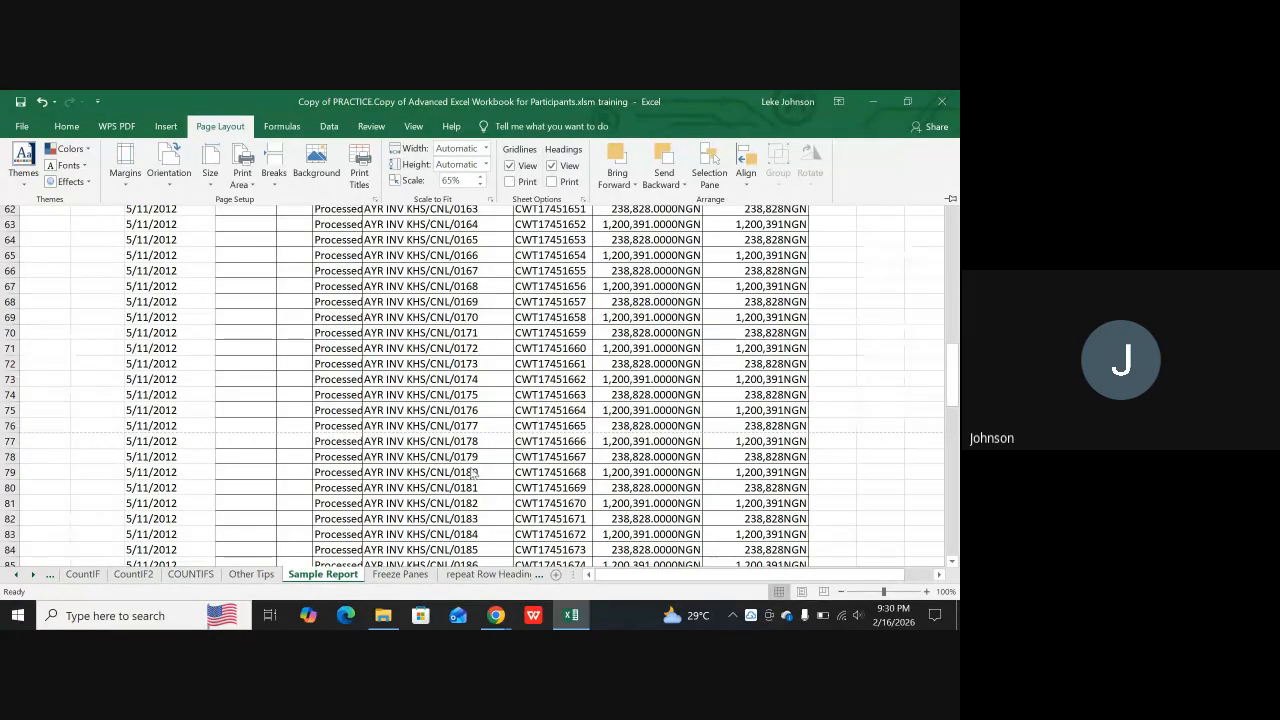
scroll(440, 462, down, 3)
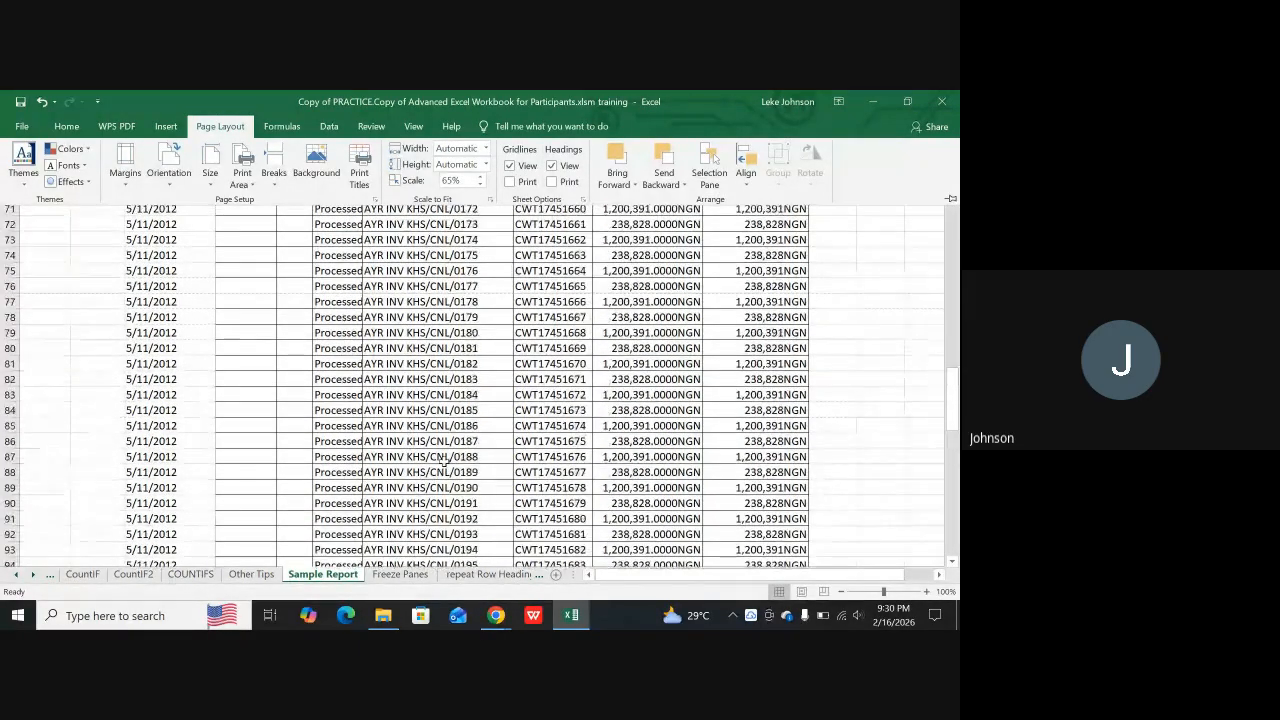
scroll(440, 462, up, 20)
scroll(457, 449, up, 1)
scroll(401, 456, down, 6)
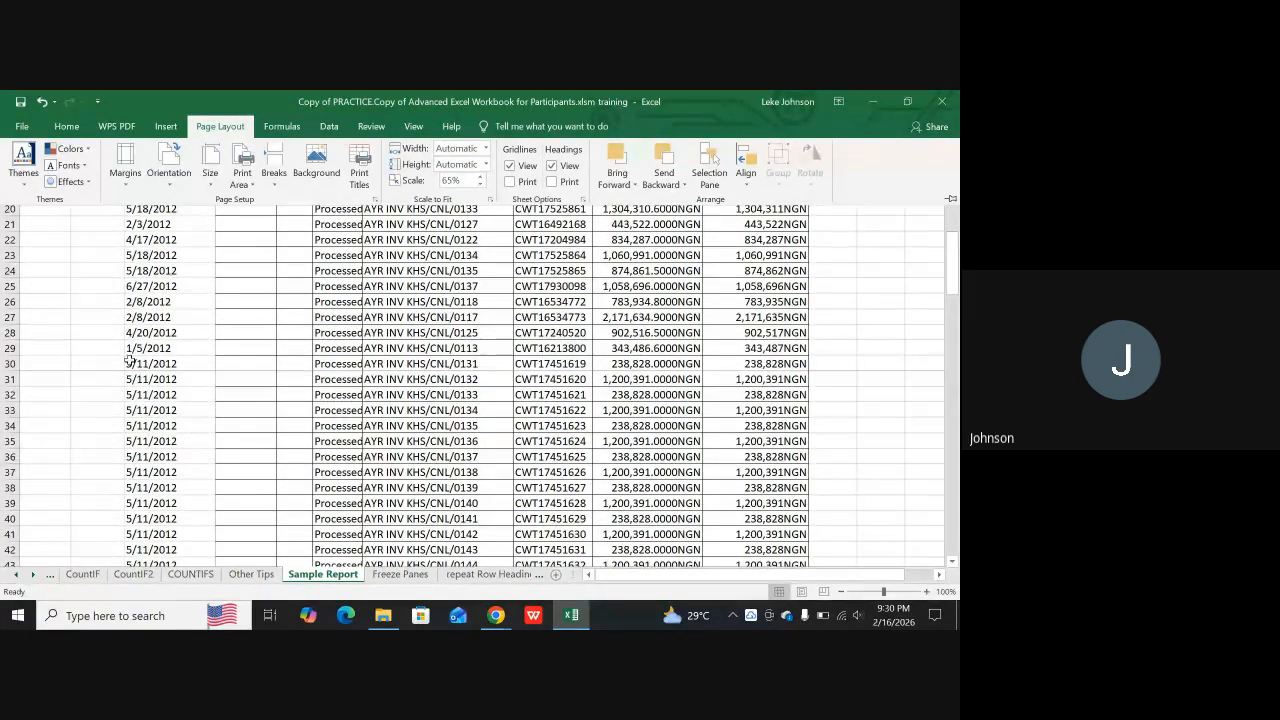
Switch Sample Report to Page Layout view and go to the header area of the first page
click(805, 593)
click(805, 593)
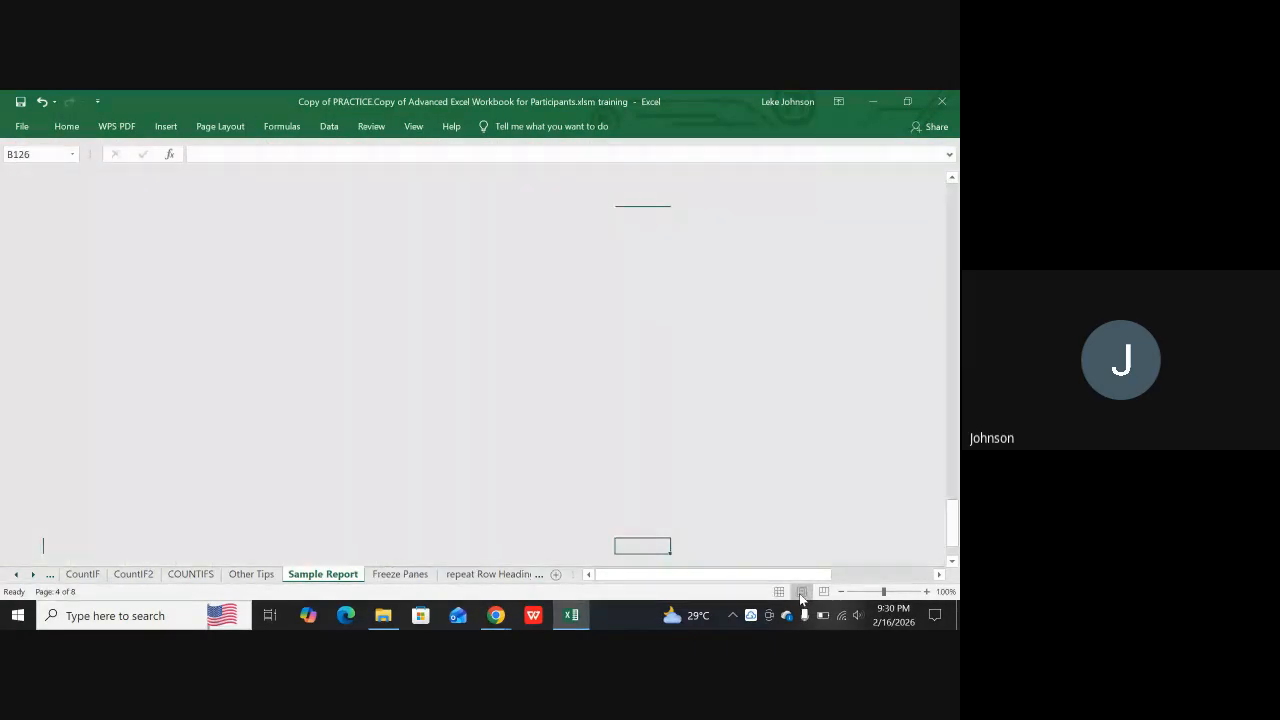
scroll(565, 440, up, 12)
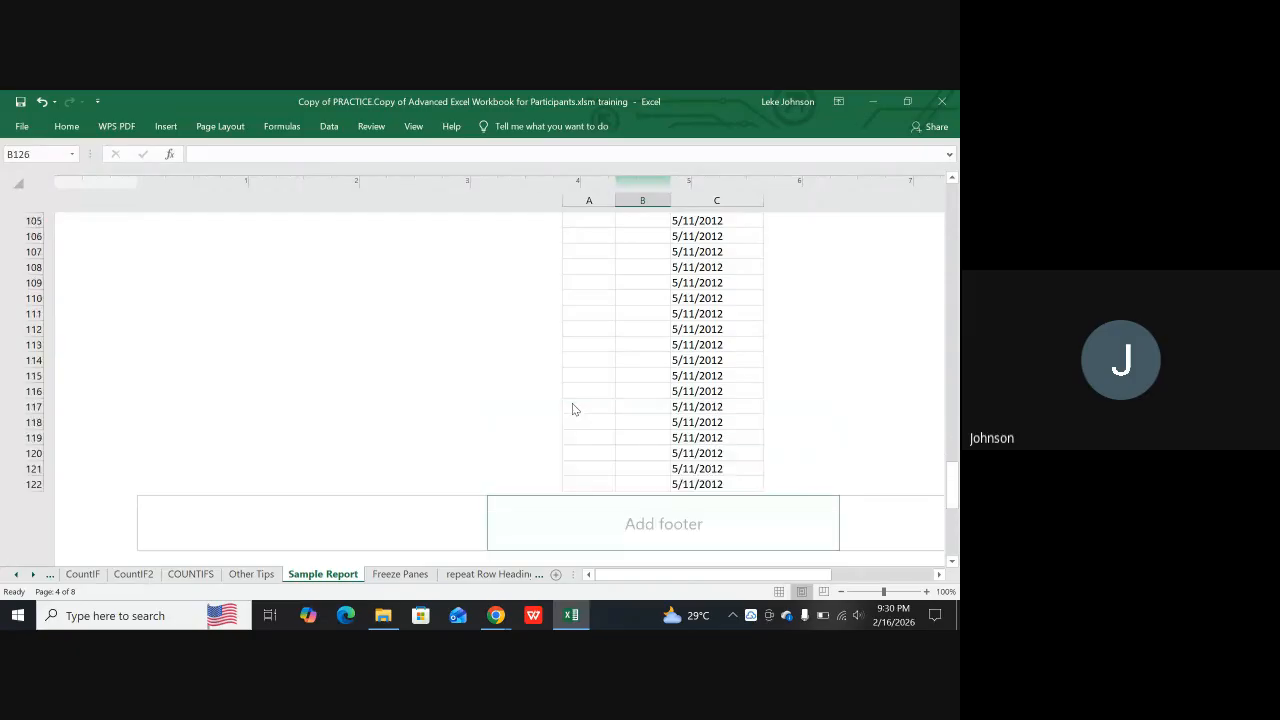
scroll(583, 396, up, 13)
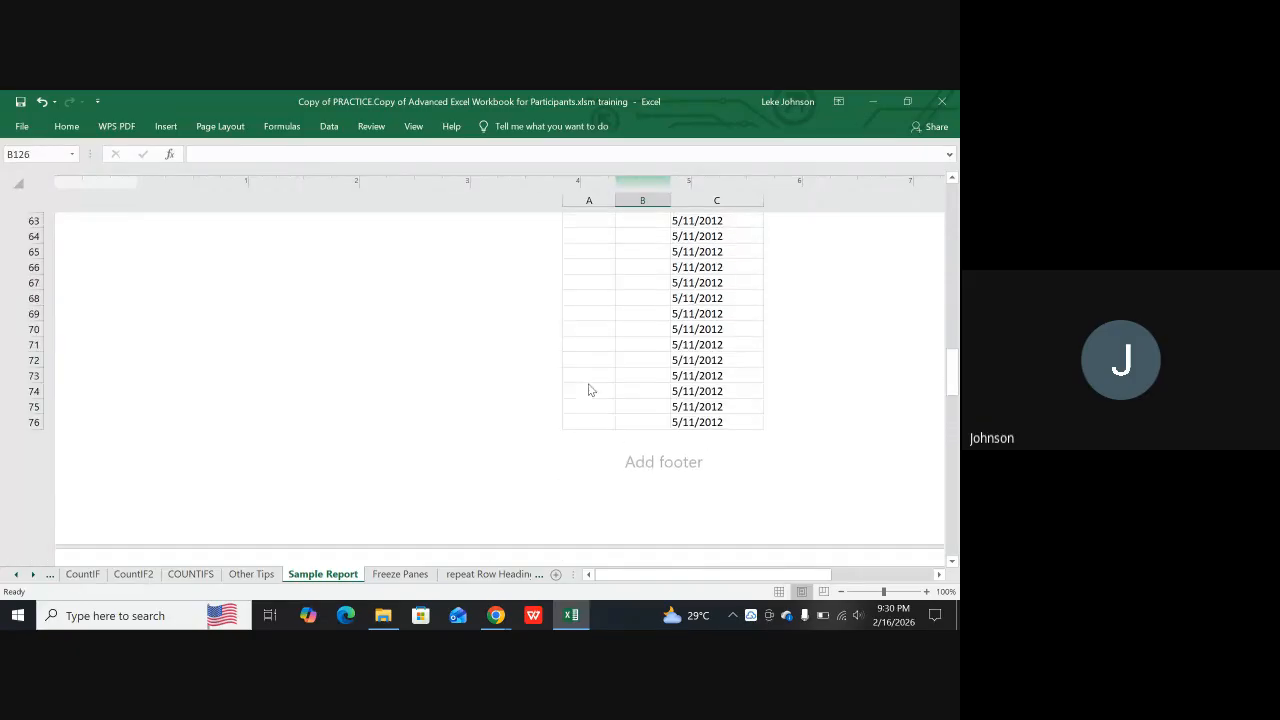
scroll(587, 375, up, 13)
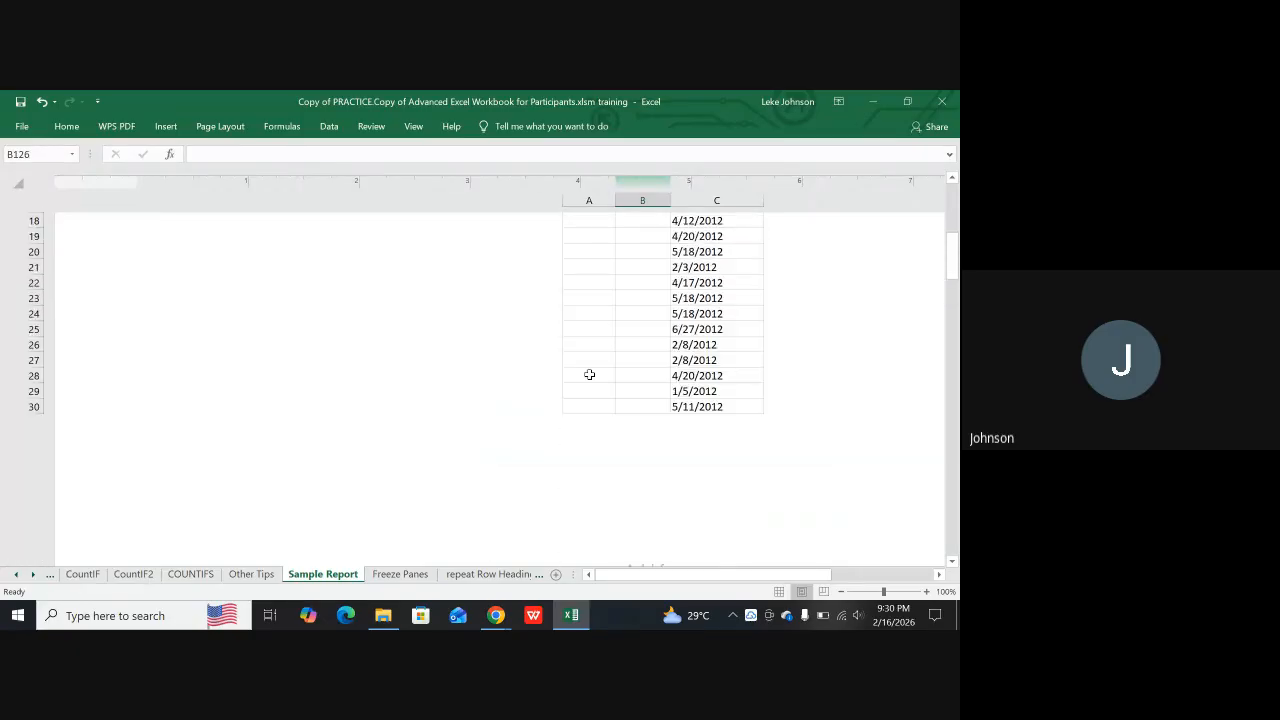
scroll(591, 369, up, 5)
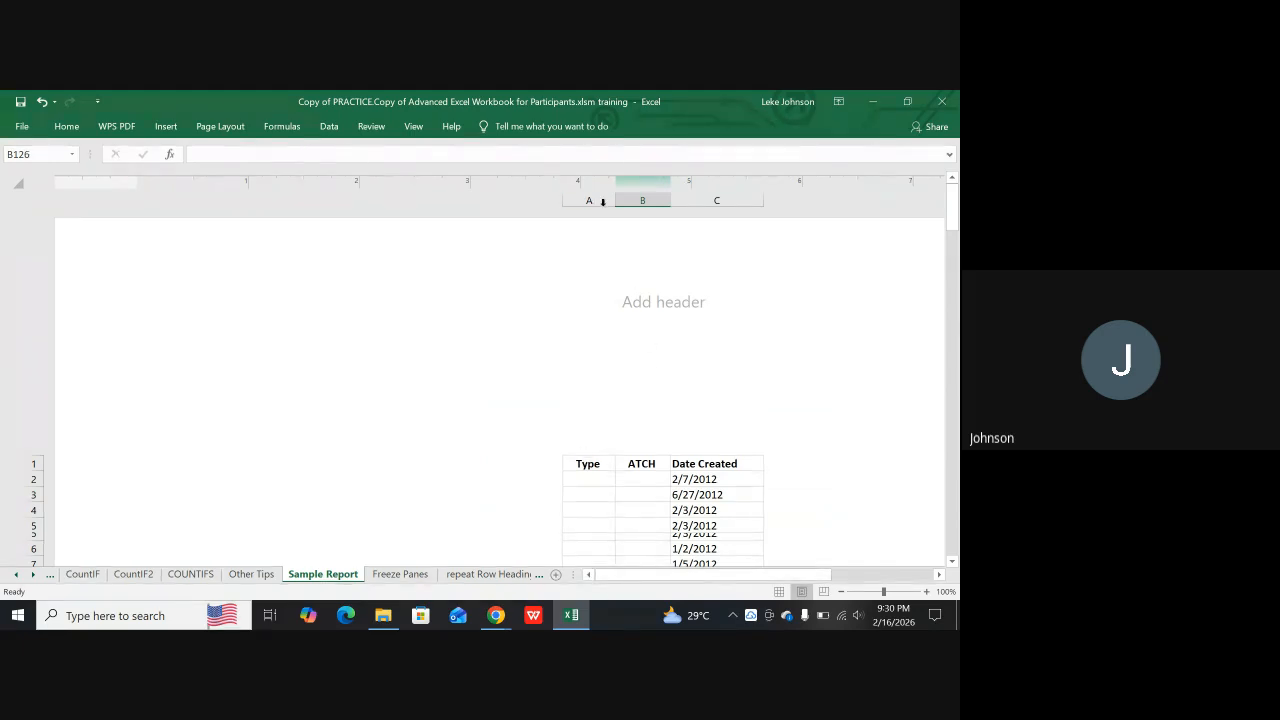
Select the Type, ATCH and Date Created columns in turn, examine their pages past the last data row, and return to Normal view
click(602, 199)
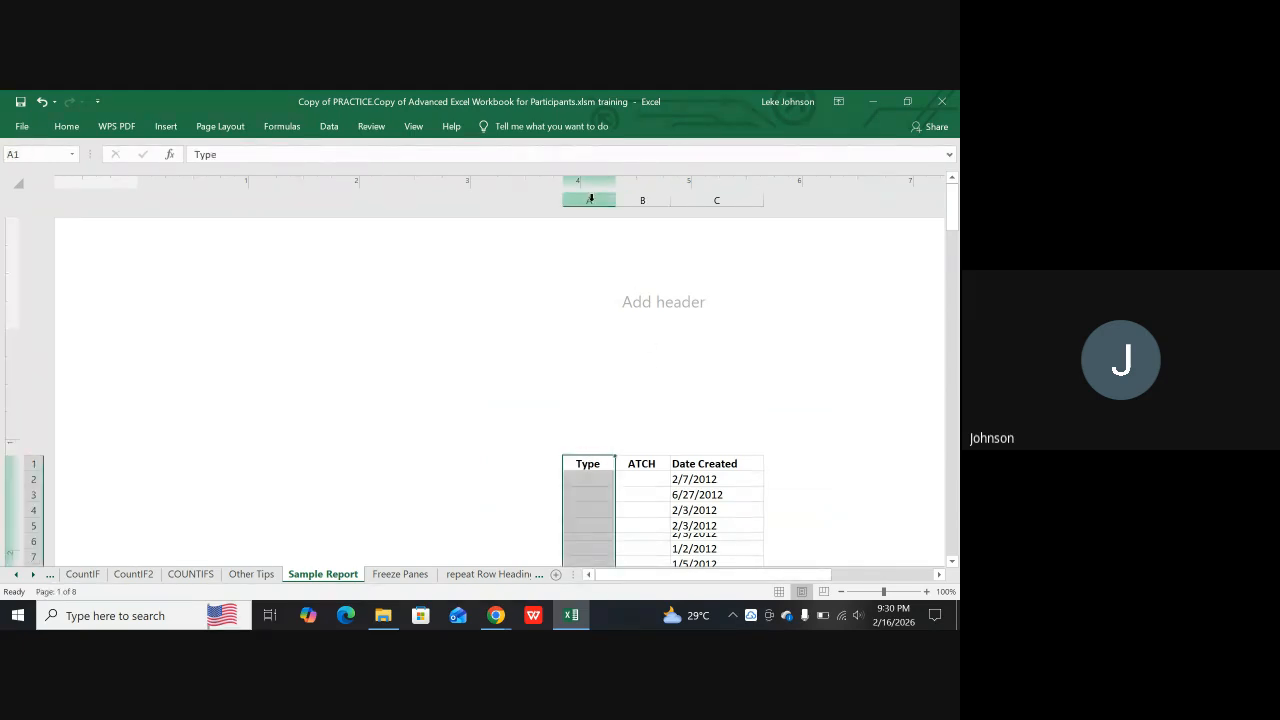
click(646, 199)
click(685, 199)
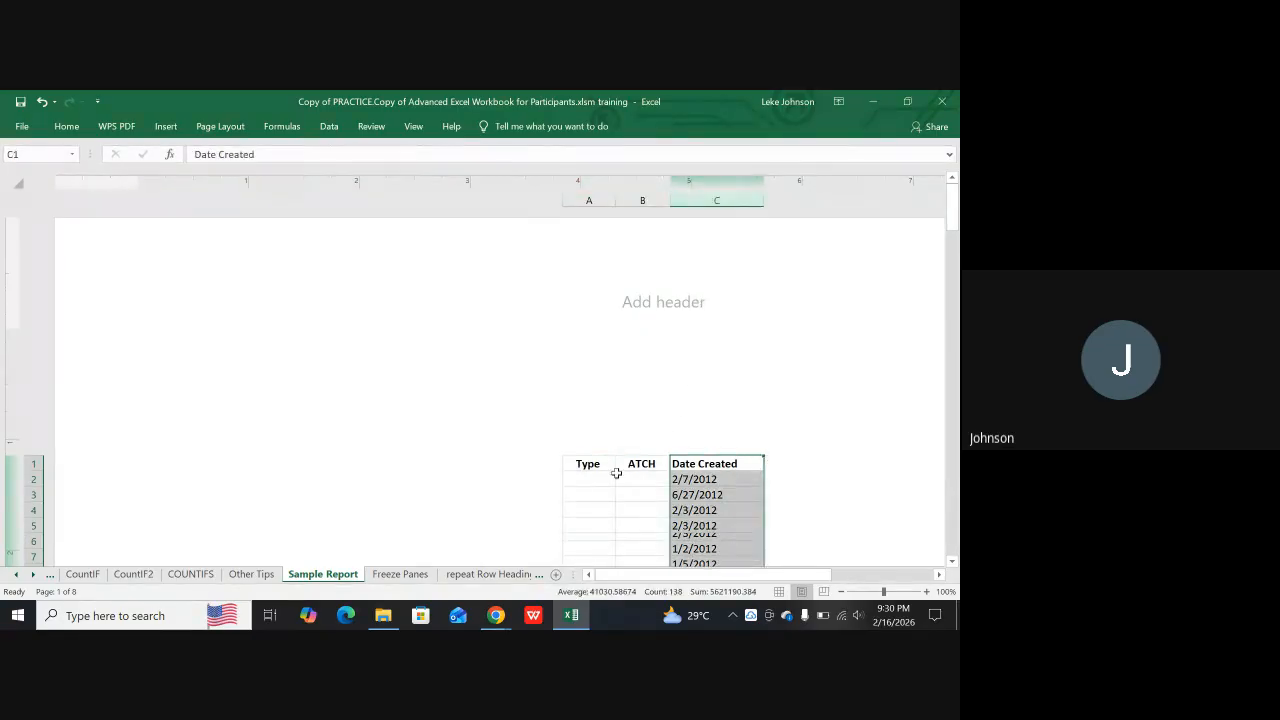
scroll(595, 485, down, 5)
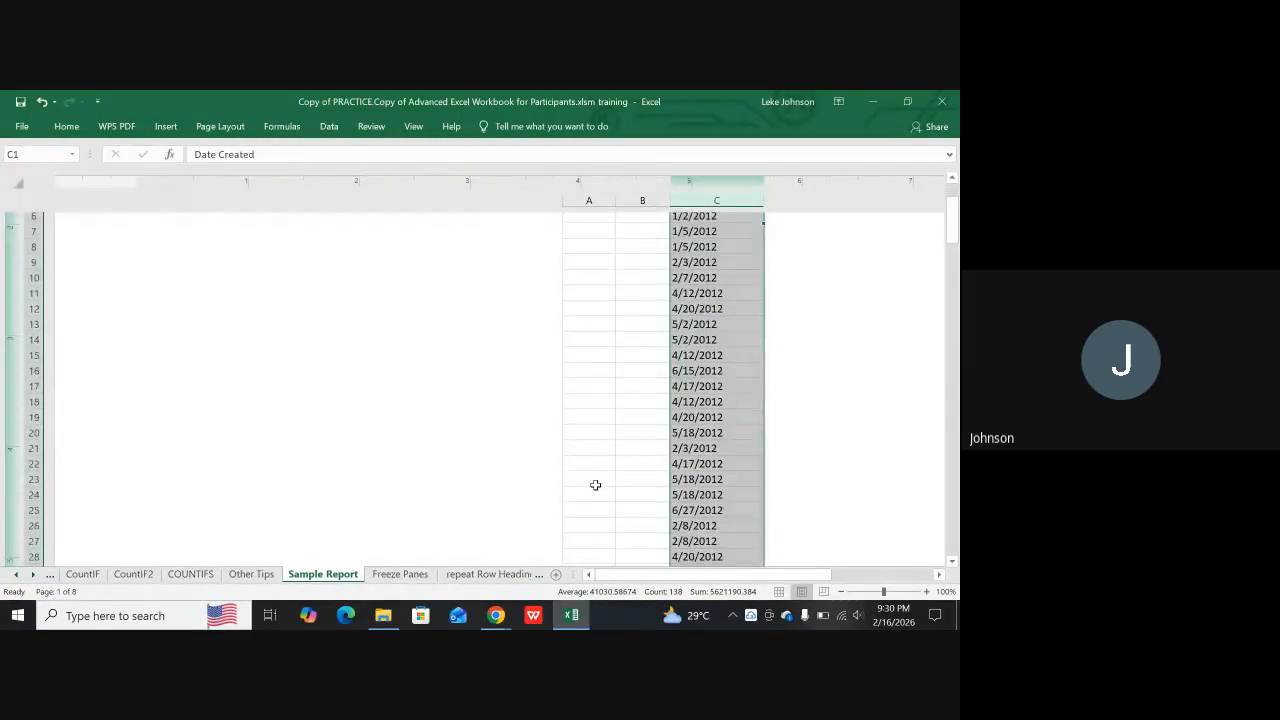
scroll(595, 485, down, 15)
scroll(605, 485, down, 20)
scroll(607, 478, down, 8)
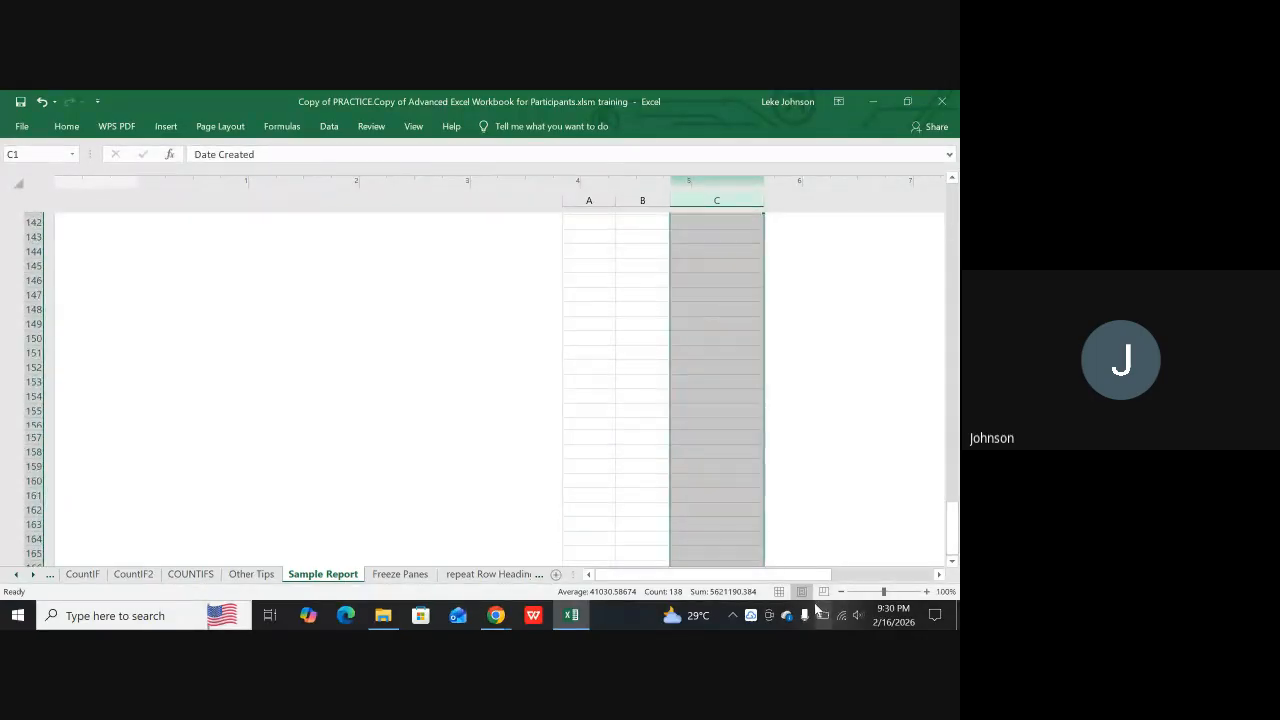
click(779, 591)
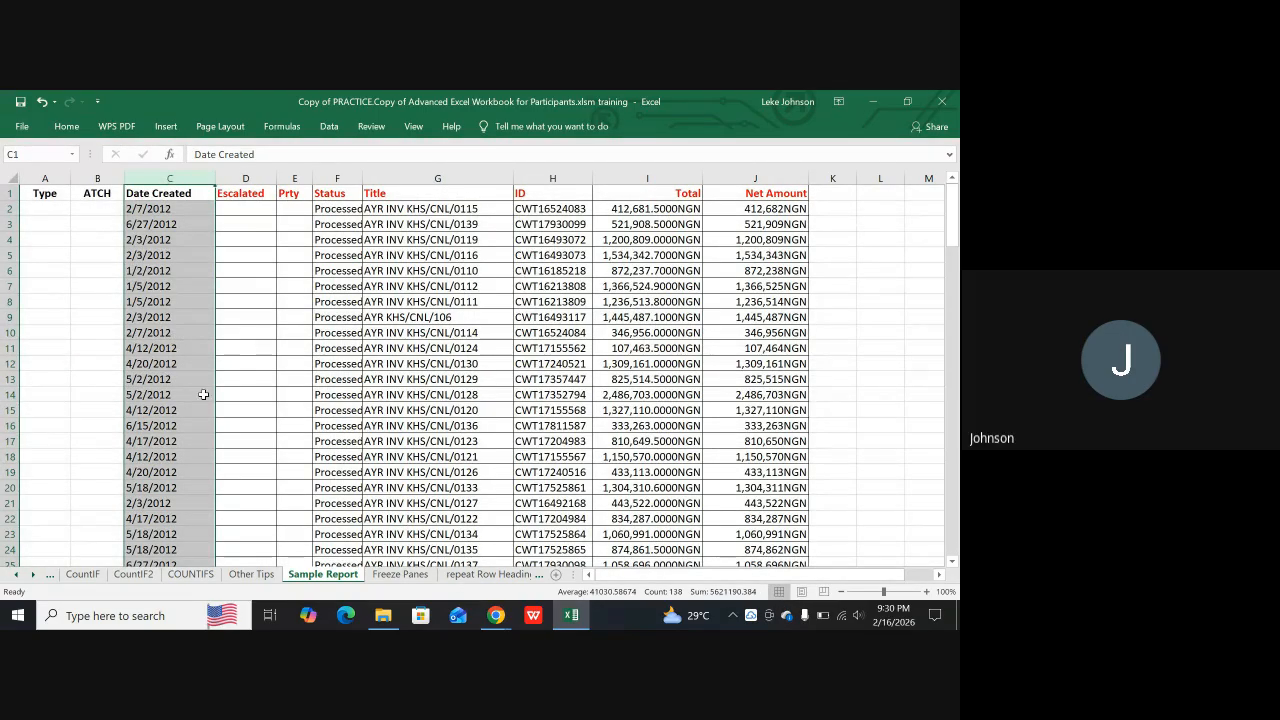
scroll(228, 430, down, 8)
scroll(240, 426, up, 8)
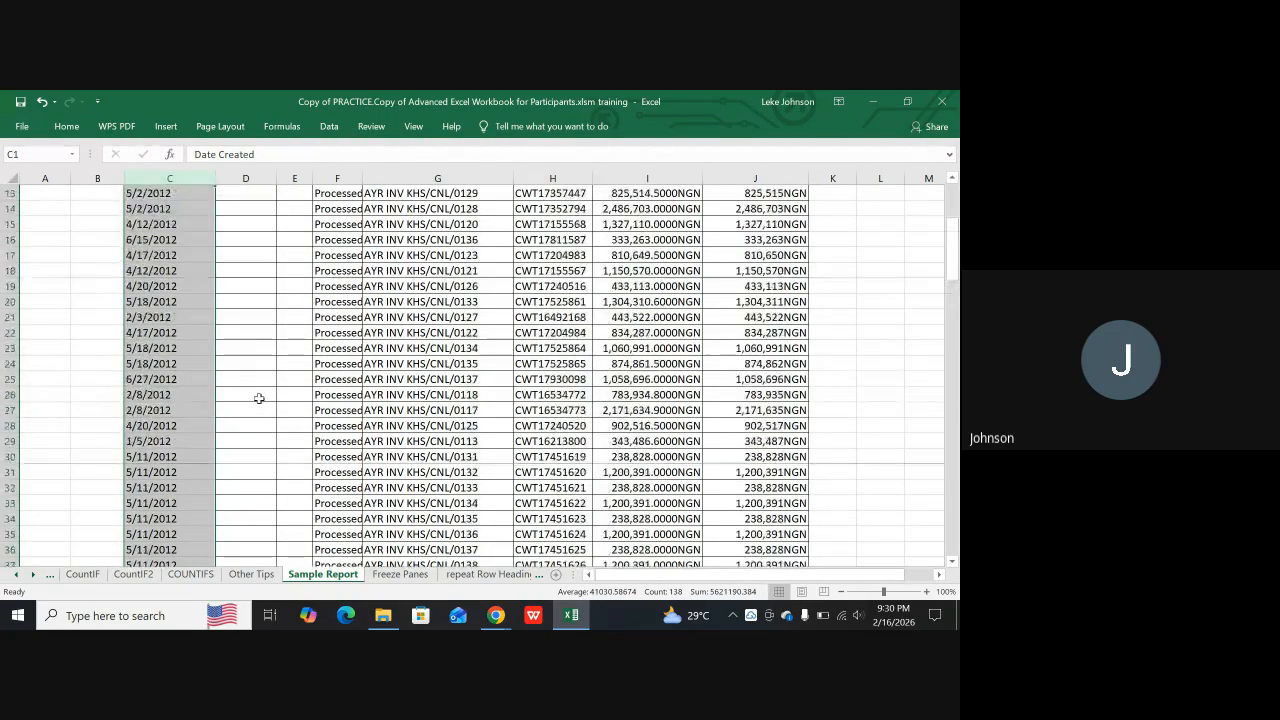
Try to remove the page break at the Date Created column, and clear the sheet's print area
click(209, 129)
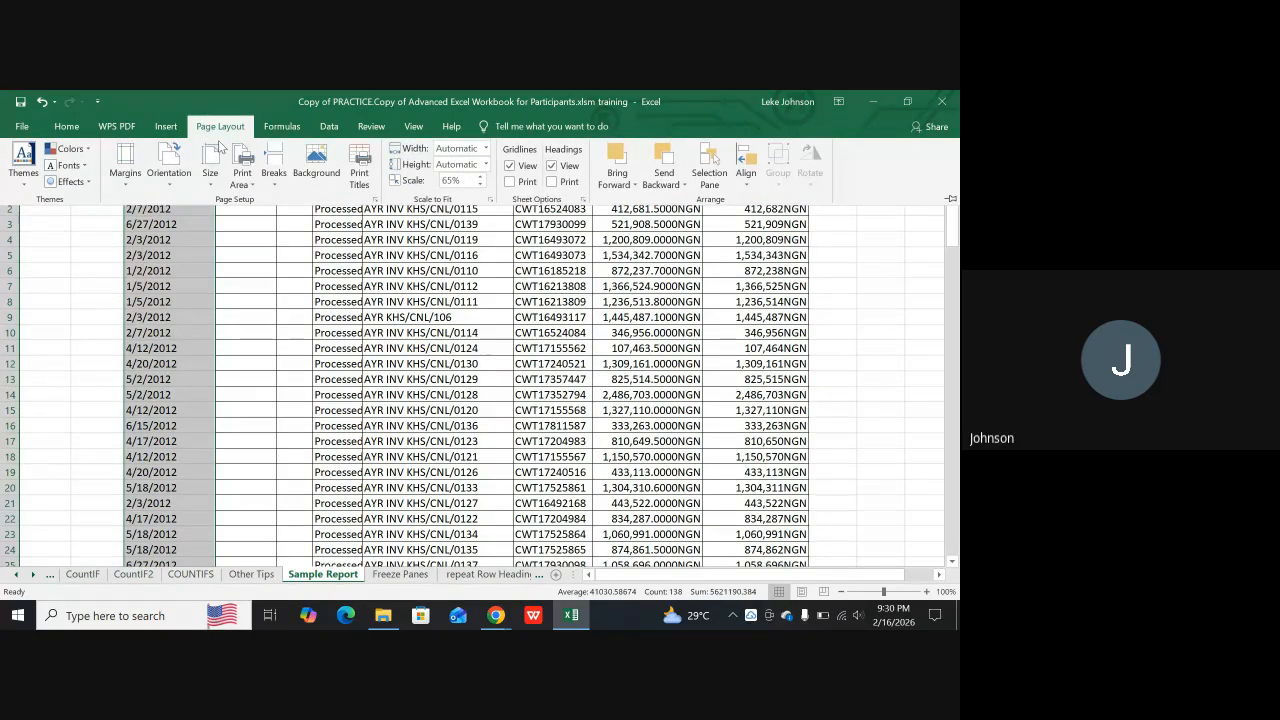
click(271, 164)
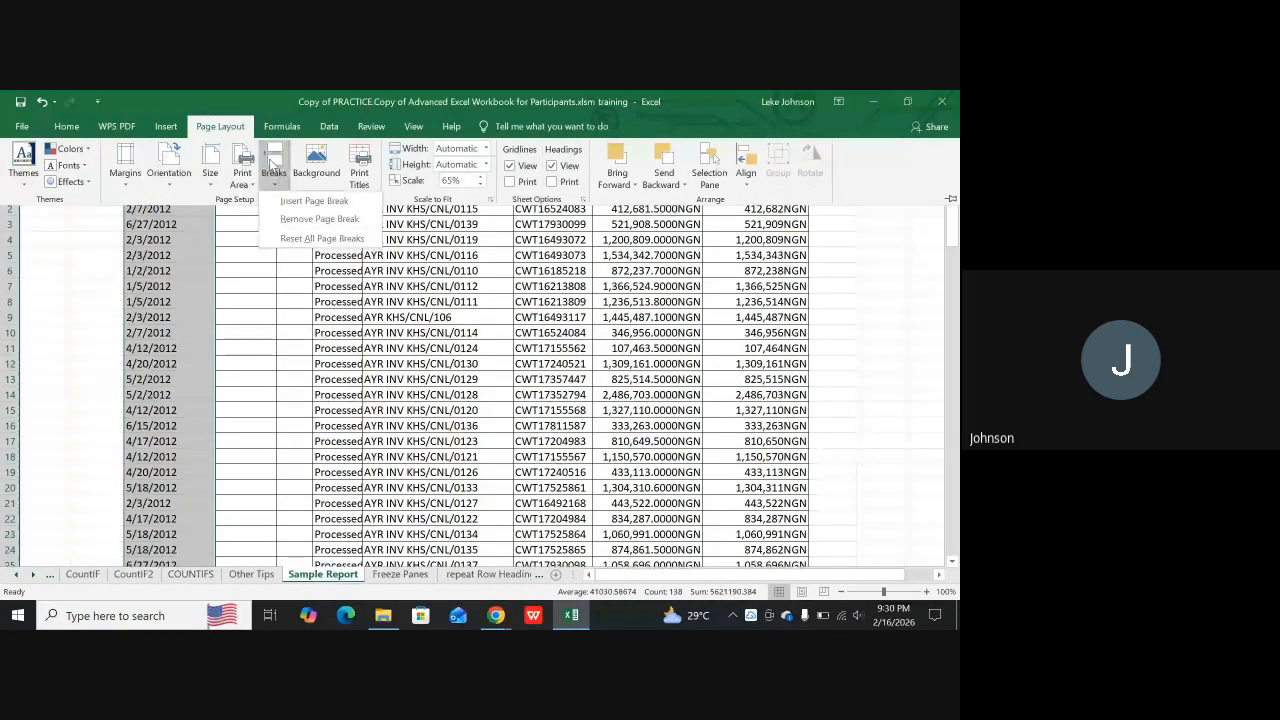
click(314, 222)
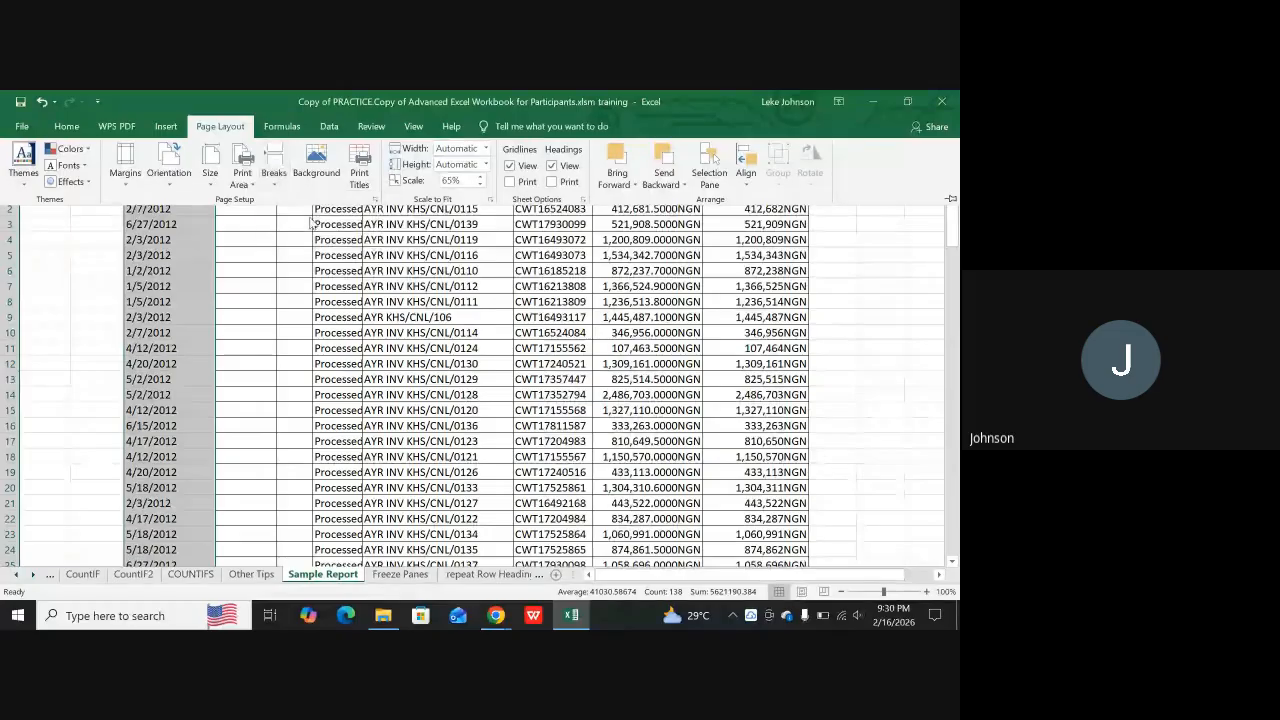
click(243, 176)
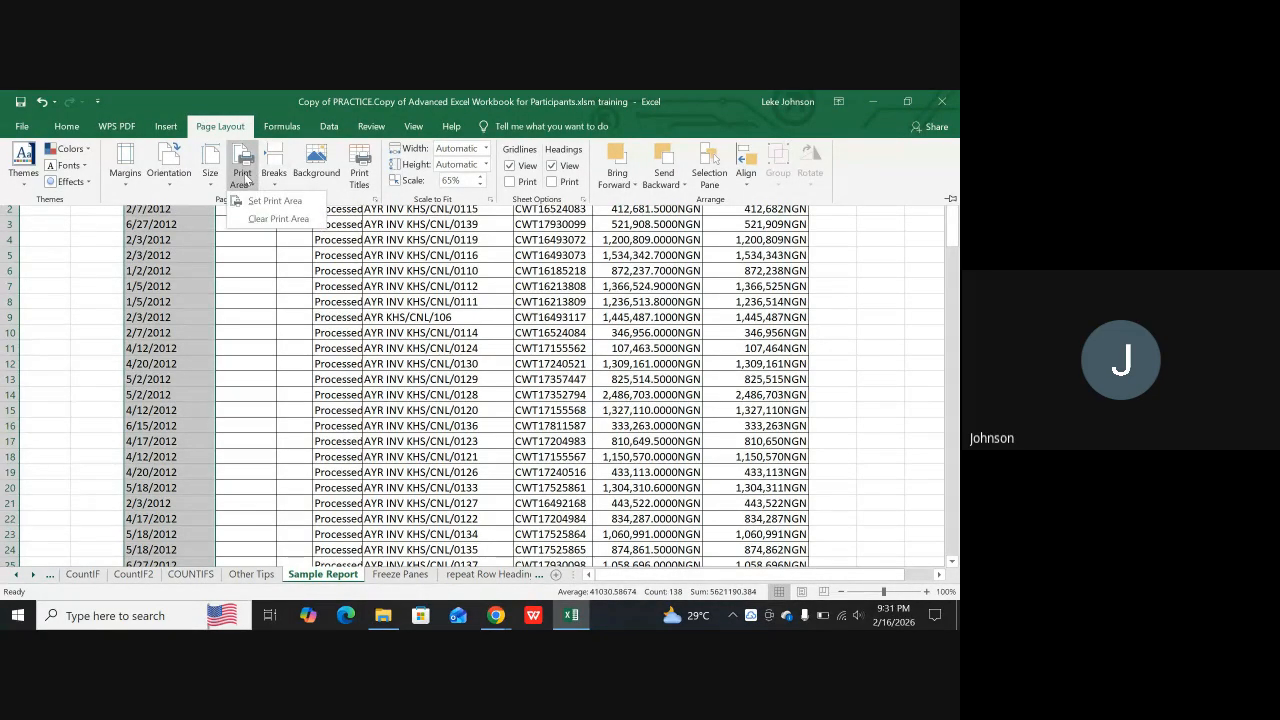
click(278, 219)
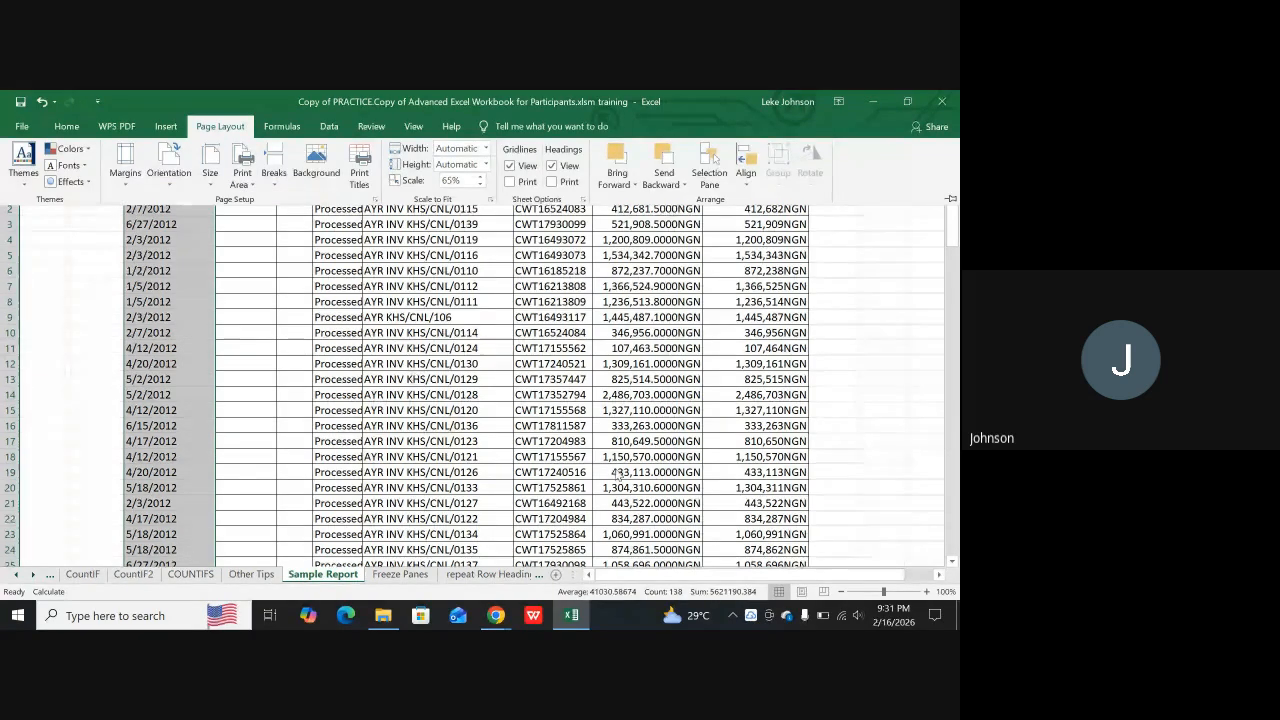
Select cell J13 in the Net Amount column, check the print preview of Sample Report and close it
click(558, 420)
drag(342, 394, 346, 380)
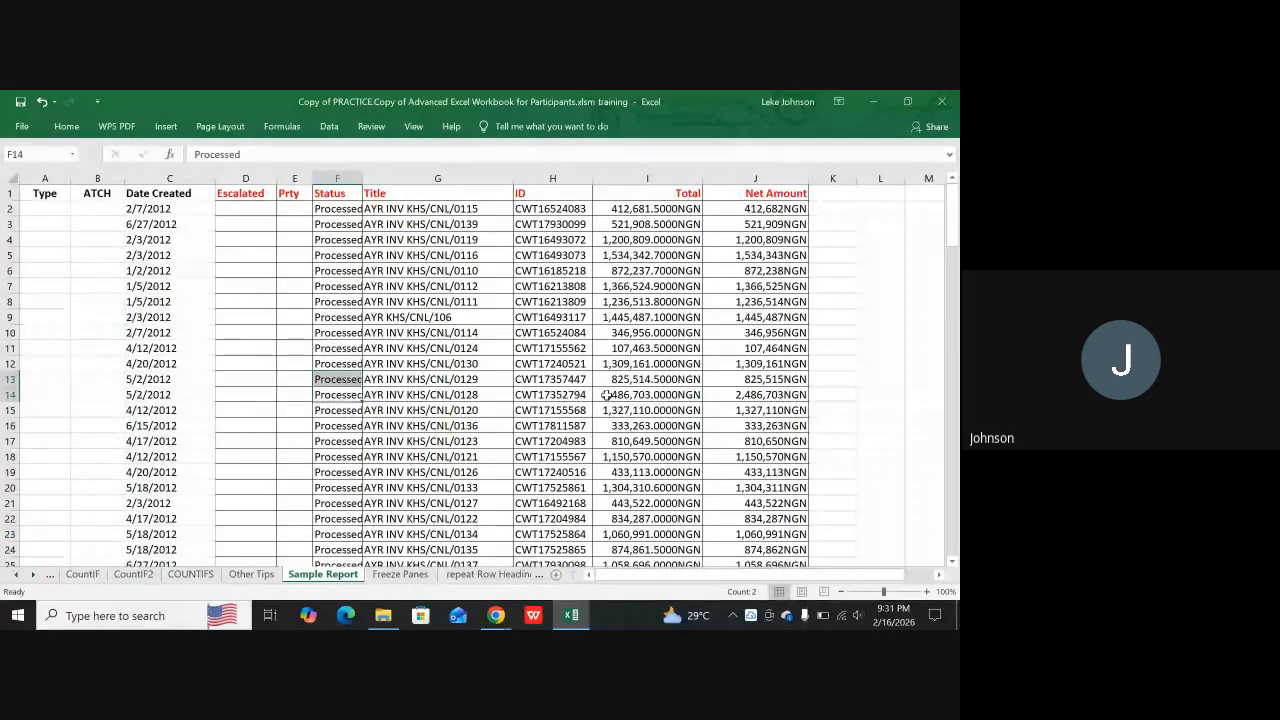
click(727, 378)
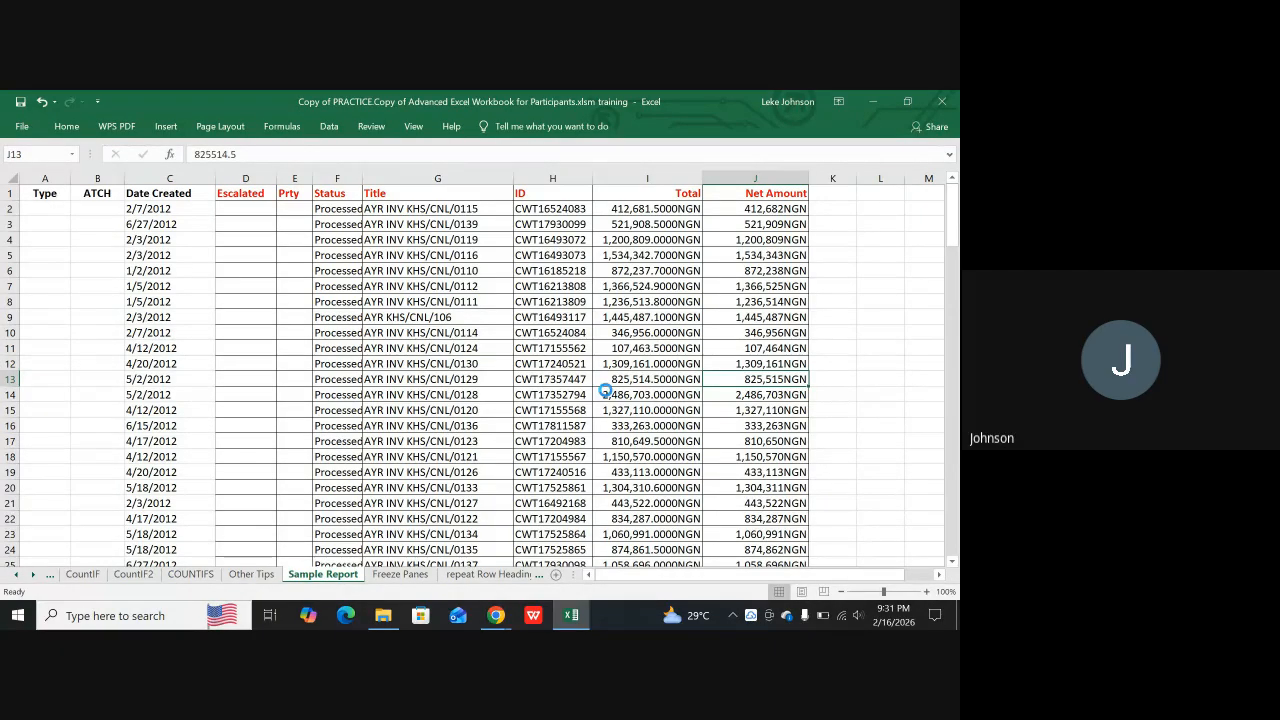
key(ctrl+p)
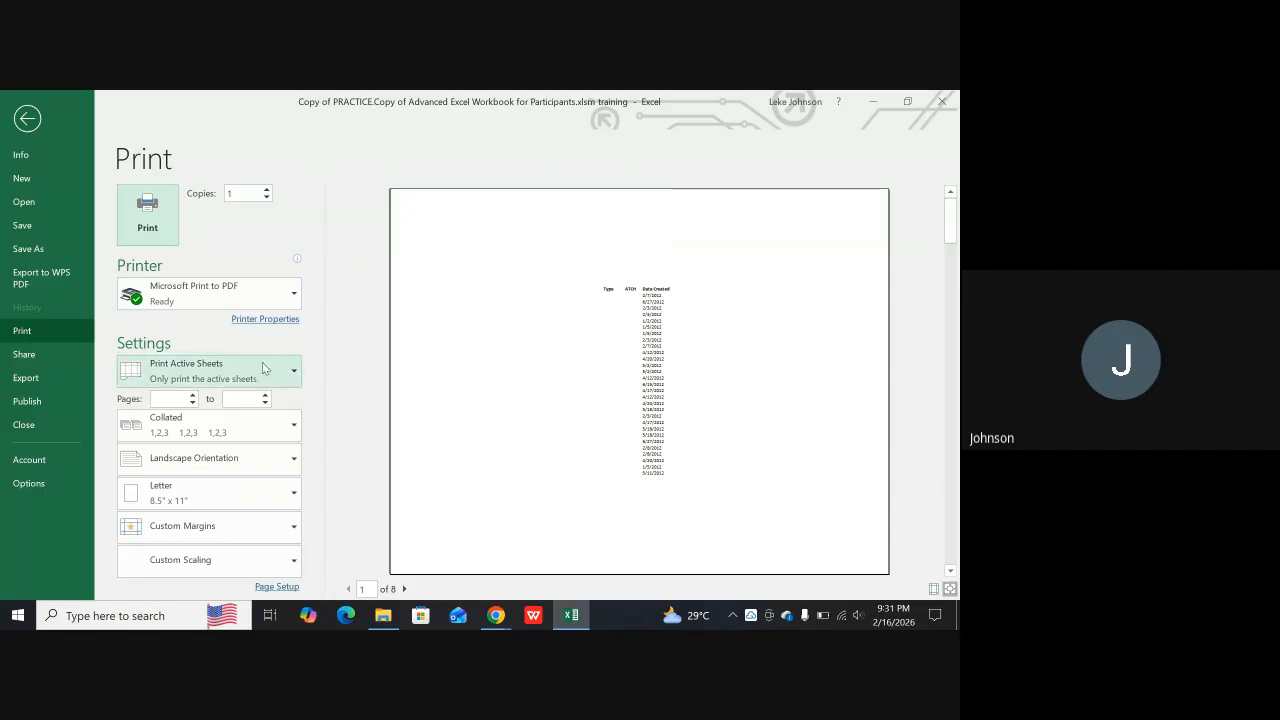
click(28, 118)
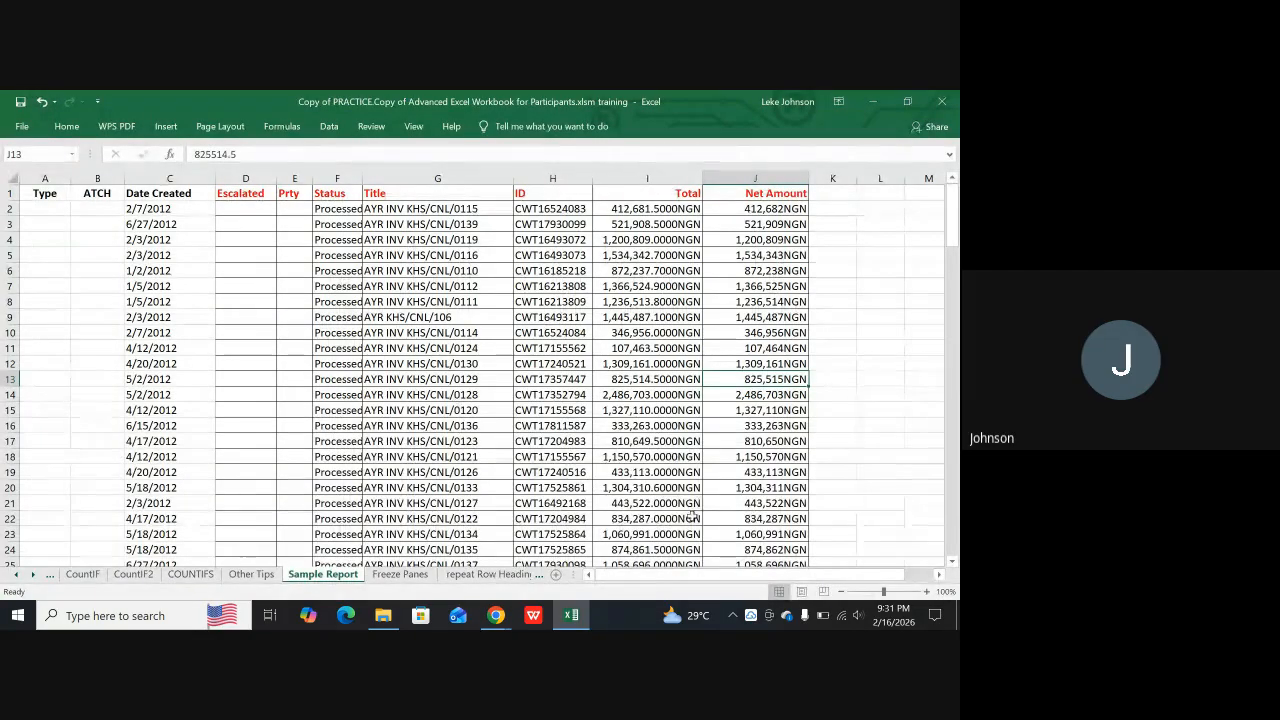
Select cells B40 to J40 on Sample Report and insert a page break there
scroll(287, 471, down, 3)
scroll(257, 466, up, 3)
scroll(257, 466, down, 13)
scroll(257, 466, up, 8)
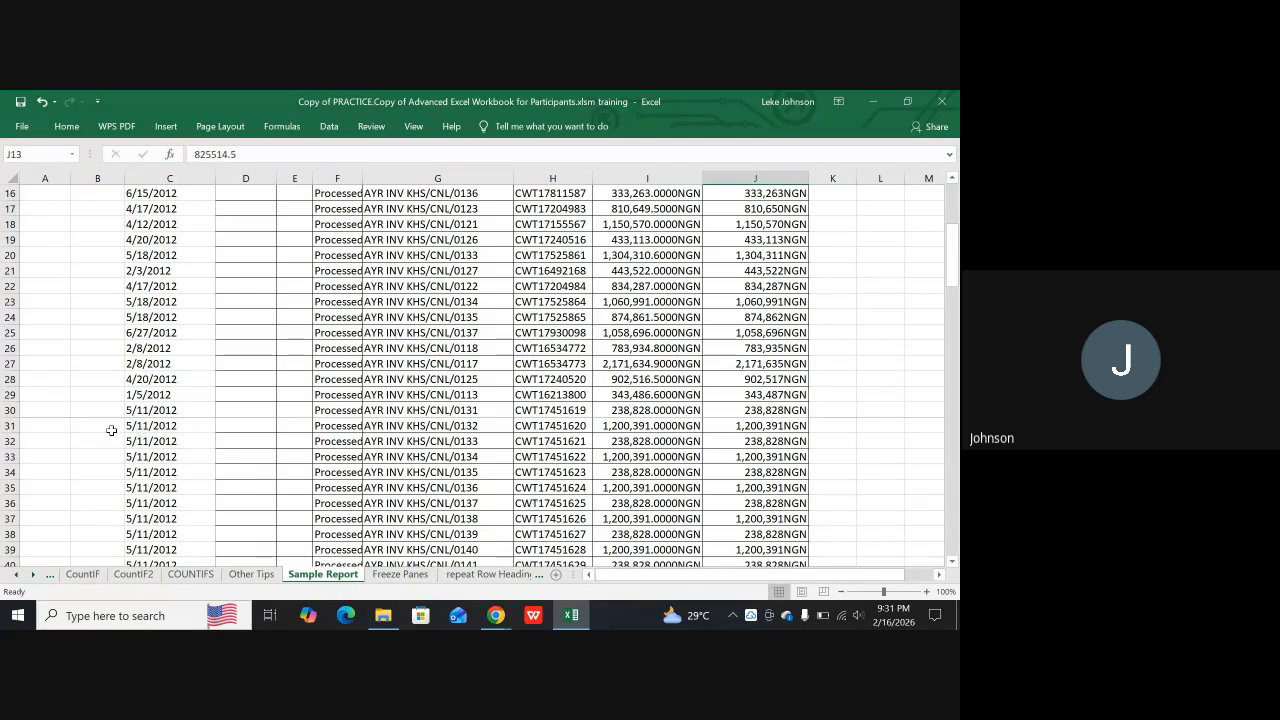
scroll(103, 437, down, 1)
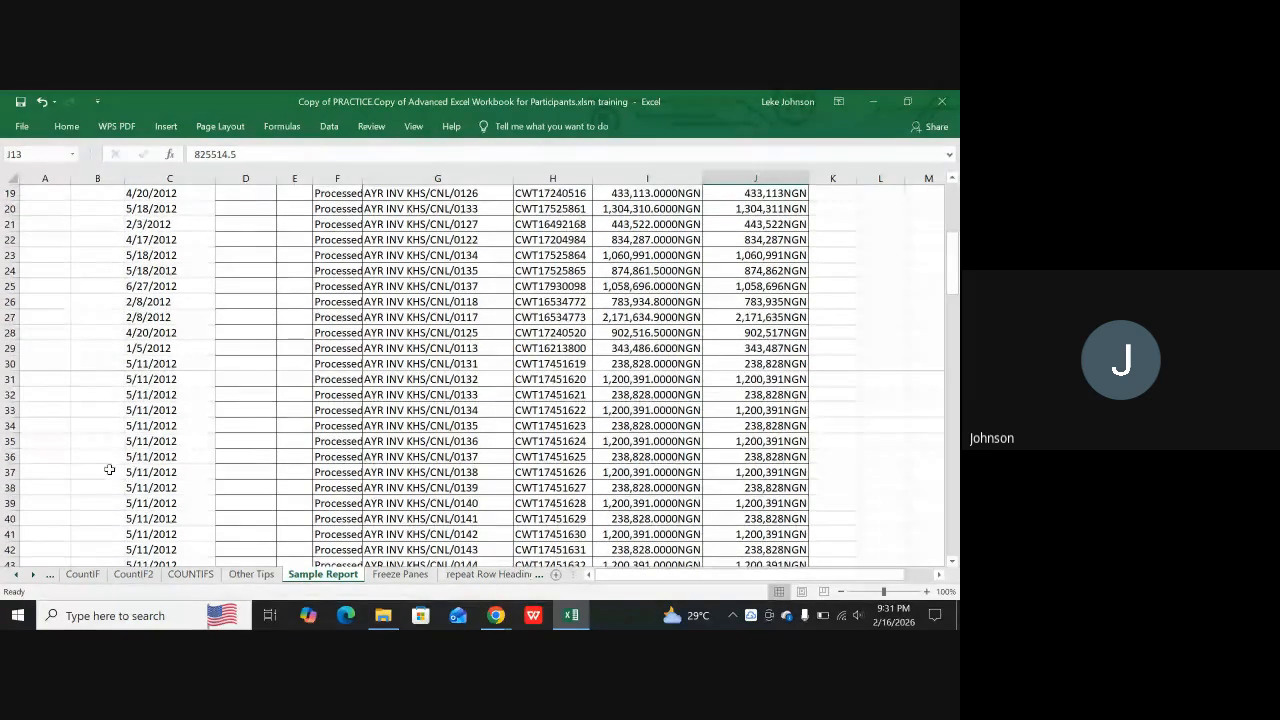
drag(100, 516, 798, 516)
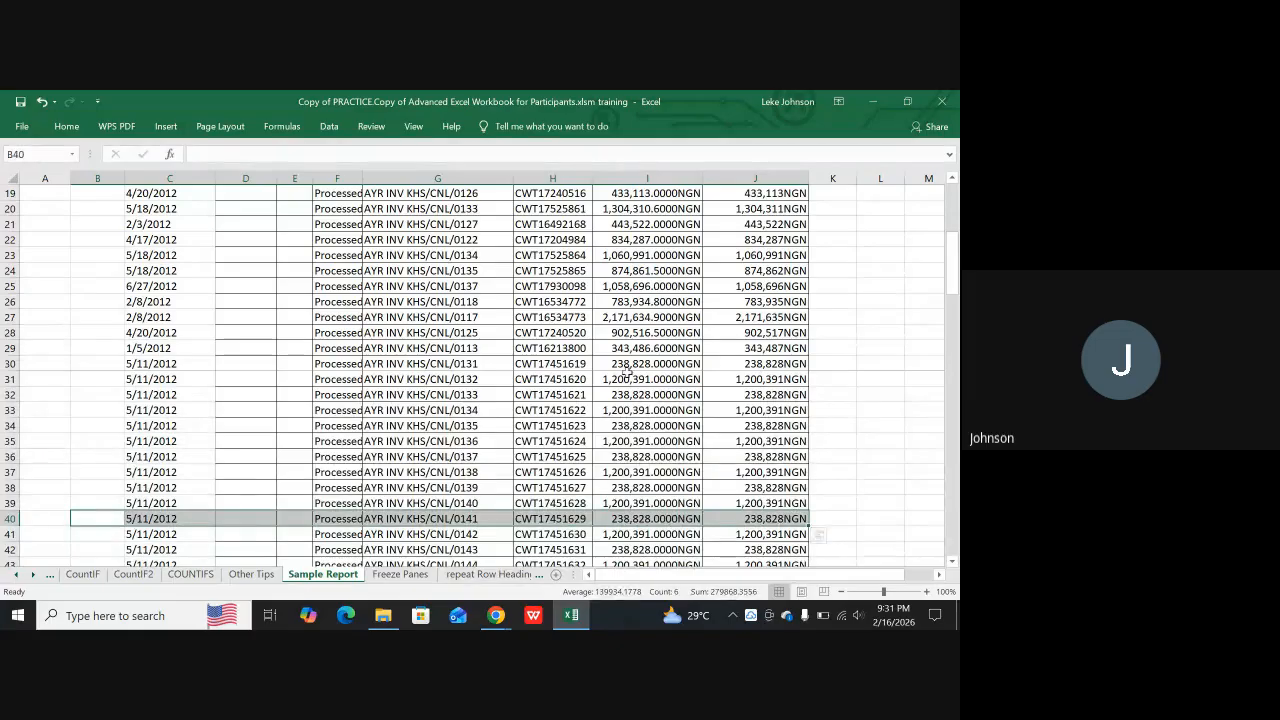
click(221, 127)
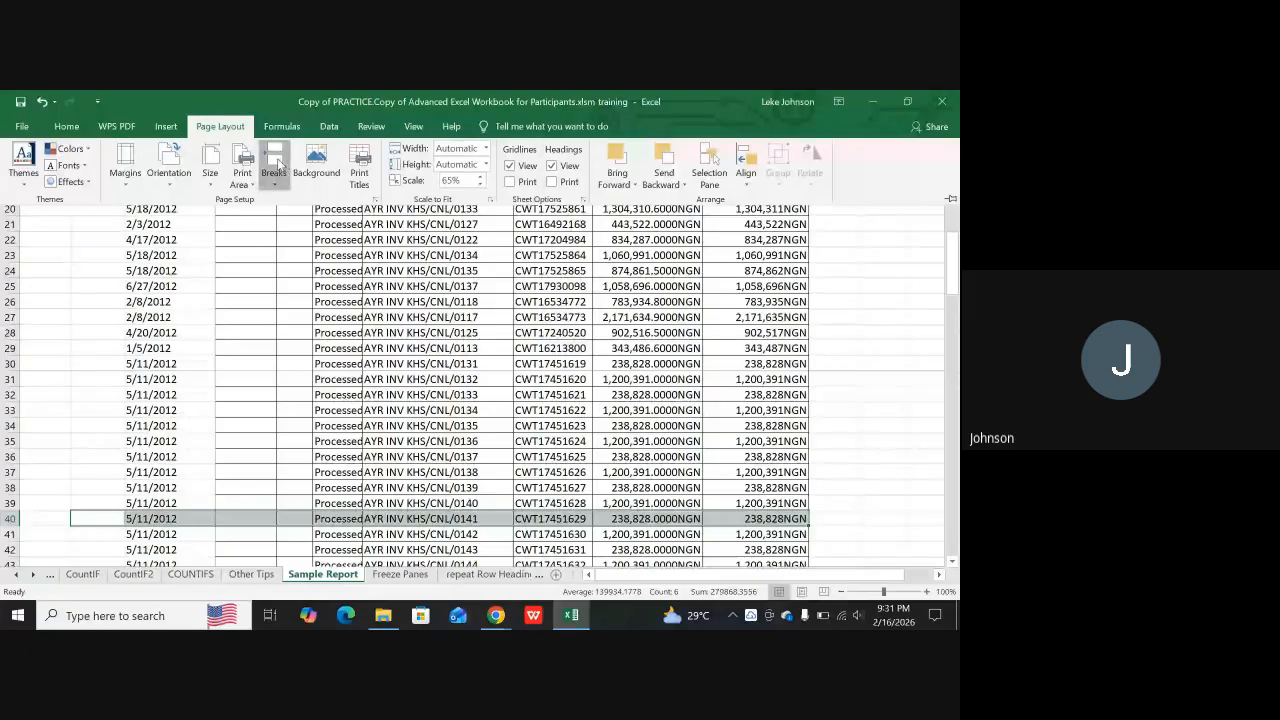
click(280, 170)
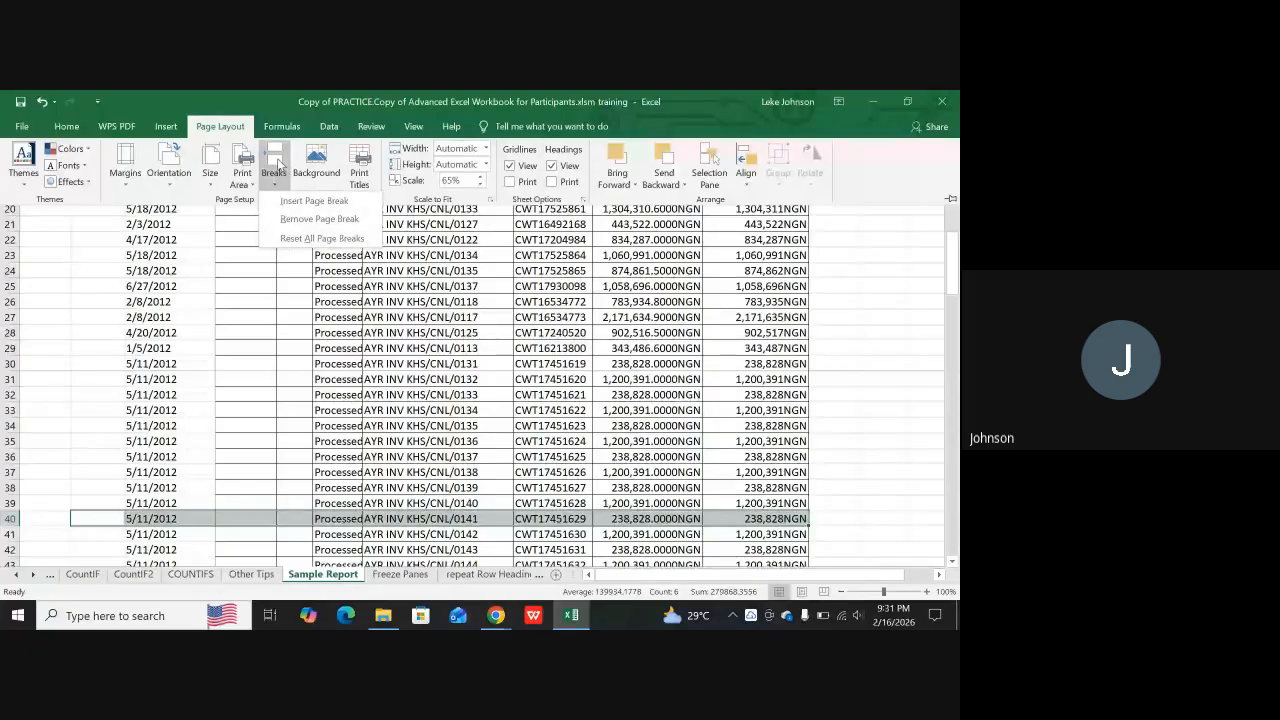
click(308, 202)
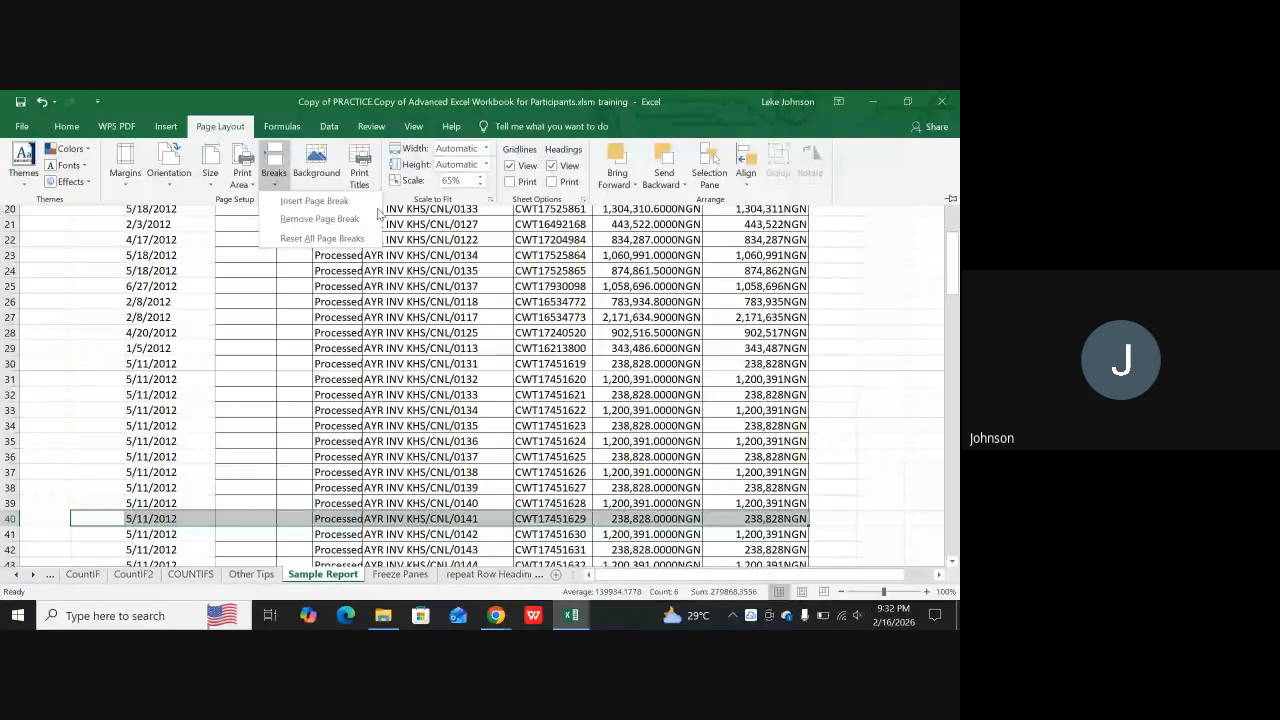
click(322, 203)
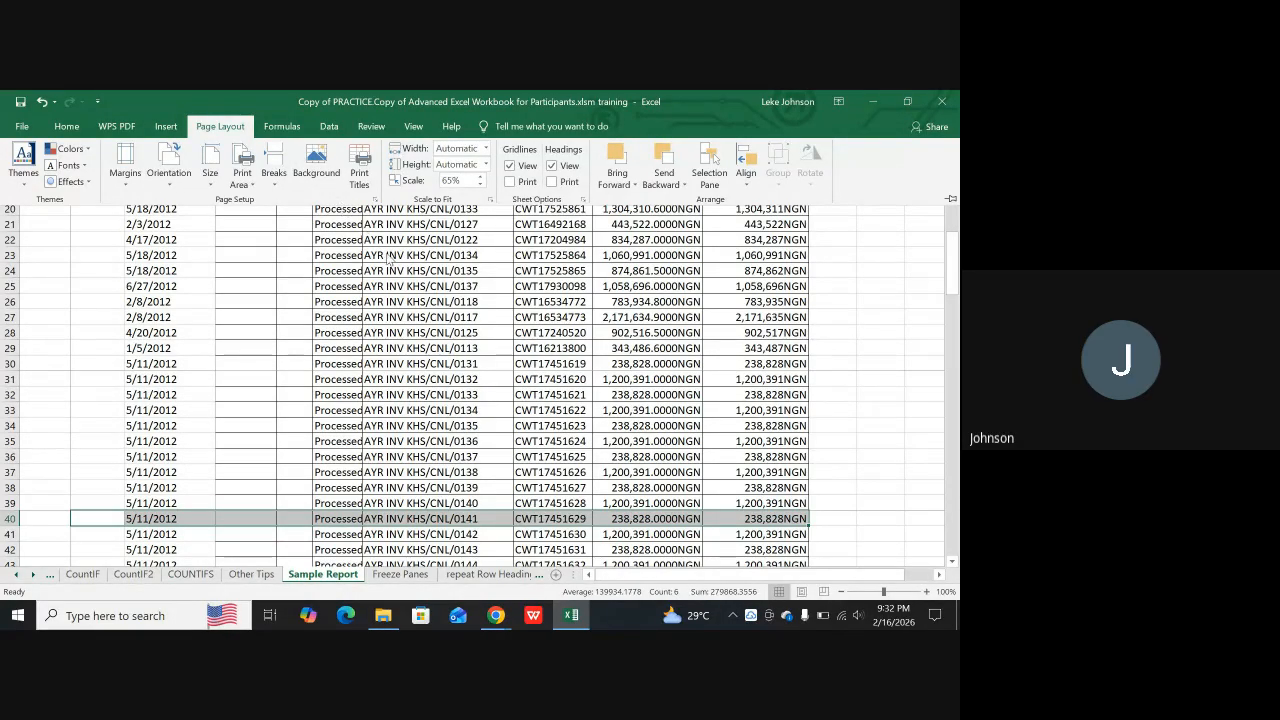
Select the blank cells K1 to K39 beside the Net Amount column and insert a page break there
scroll(816, 398, up, 6)
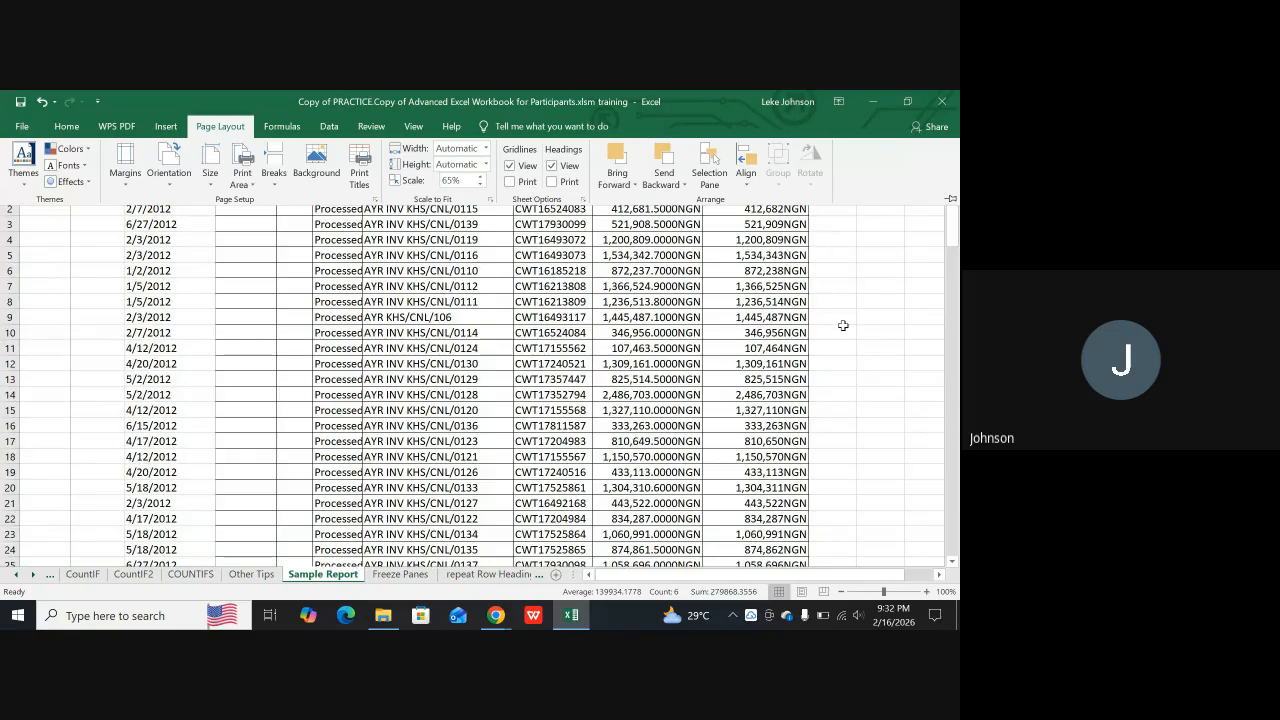
click(940, 222)
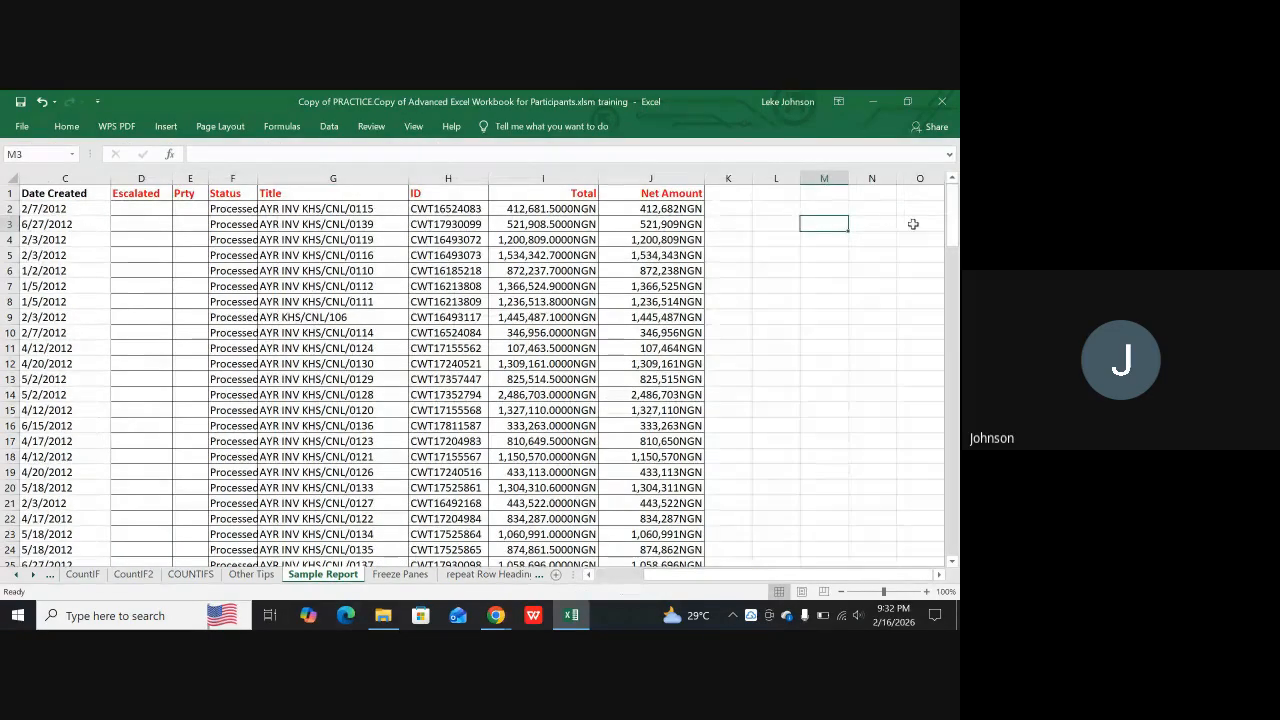
mouse_move(722, 204)
mouse_down()
mouse_move(735, 570)
mouse_move(704, 595)
mouse_move(742, 582)
mouse_move(727, 168)
mouse_move(737, 214)
mouse_up()
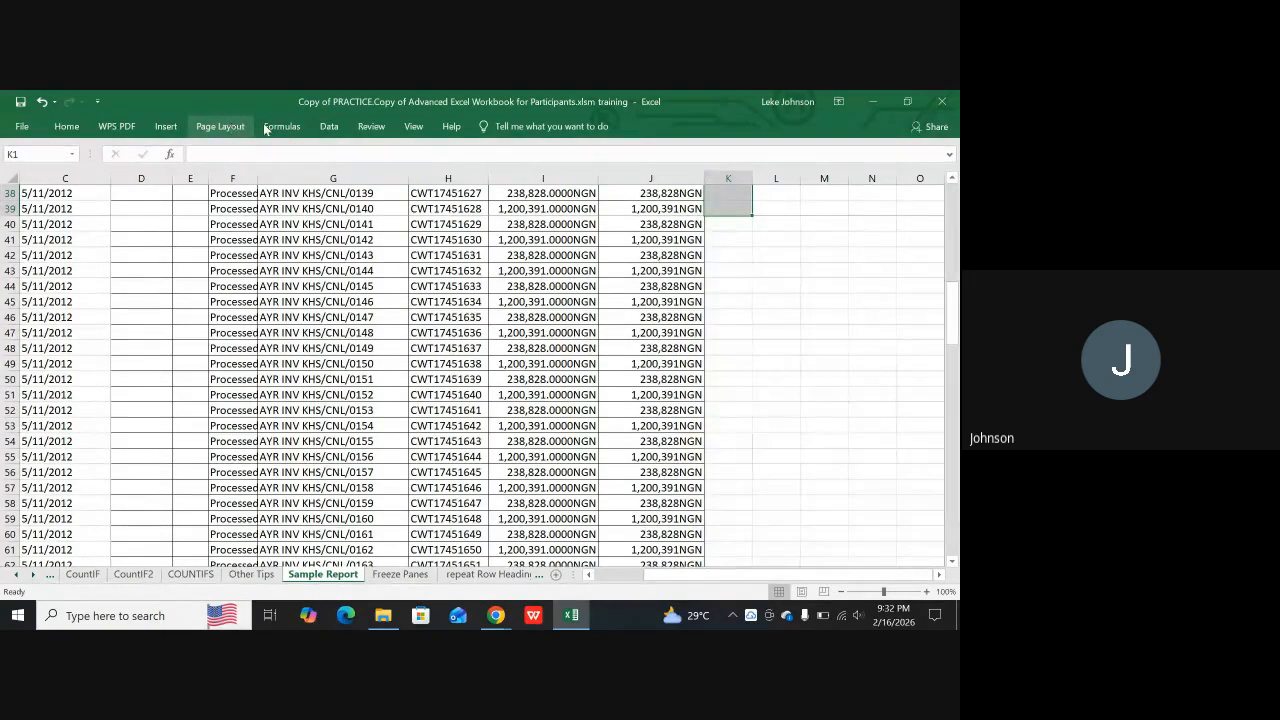
click(220, 126)
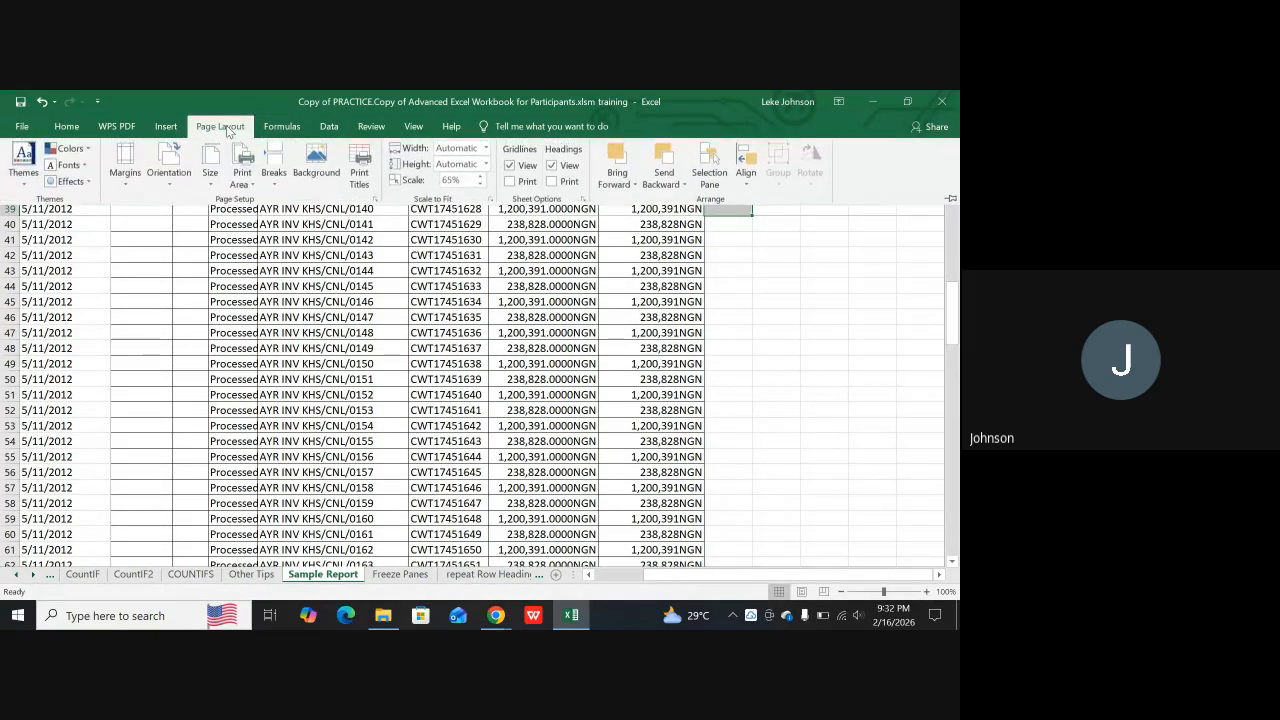
click(272, 163)
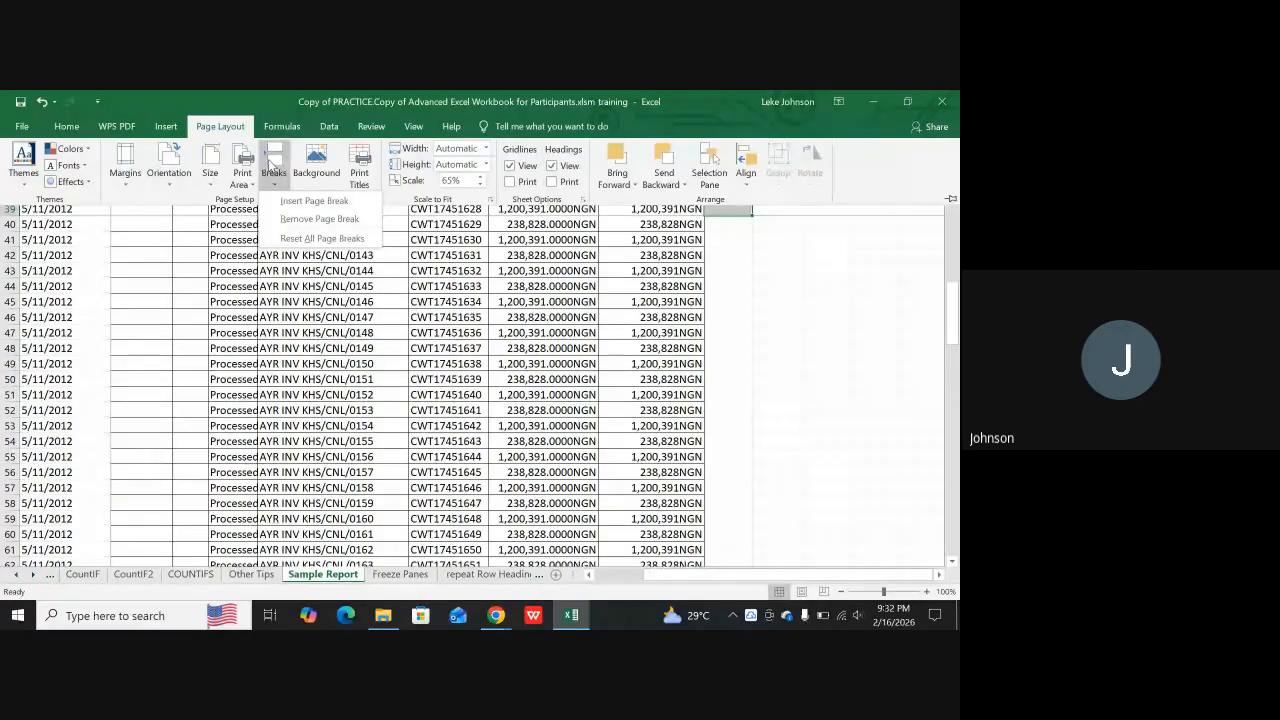
click(302, 202)
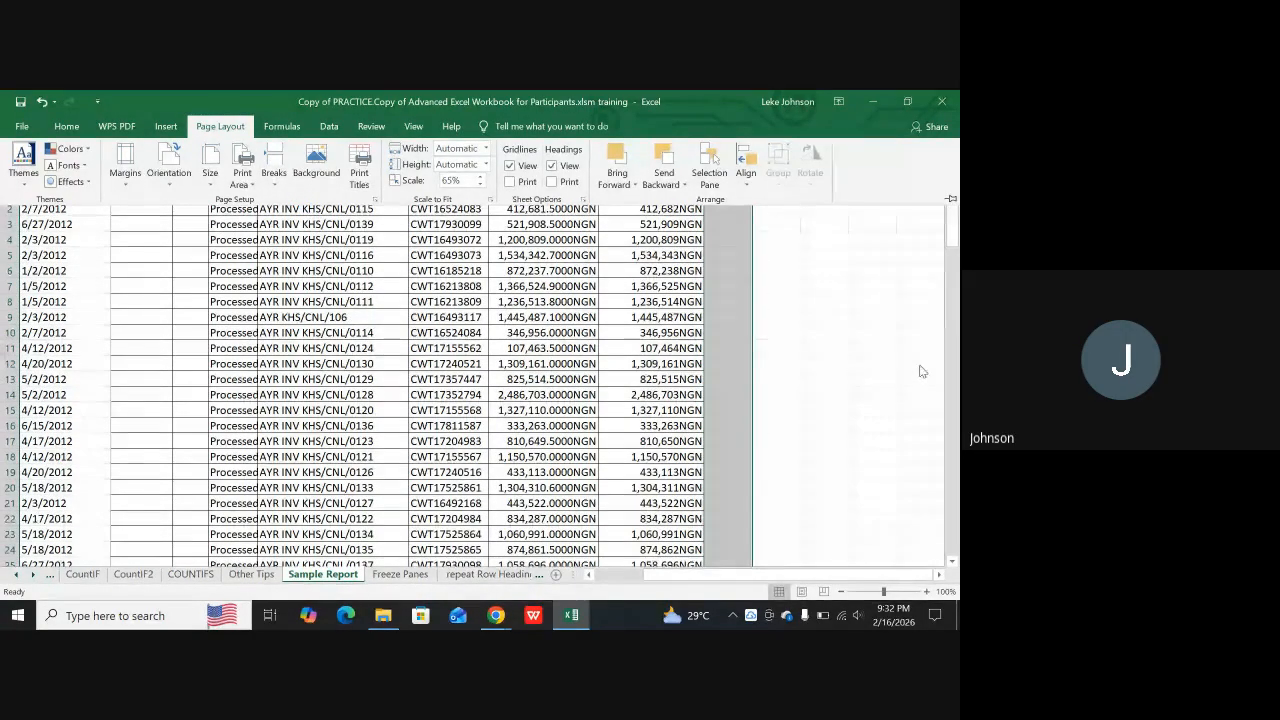
Select cell M13, examine the first five pages of Sample Report in print preview, and return to the sheet
click(822, 377)
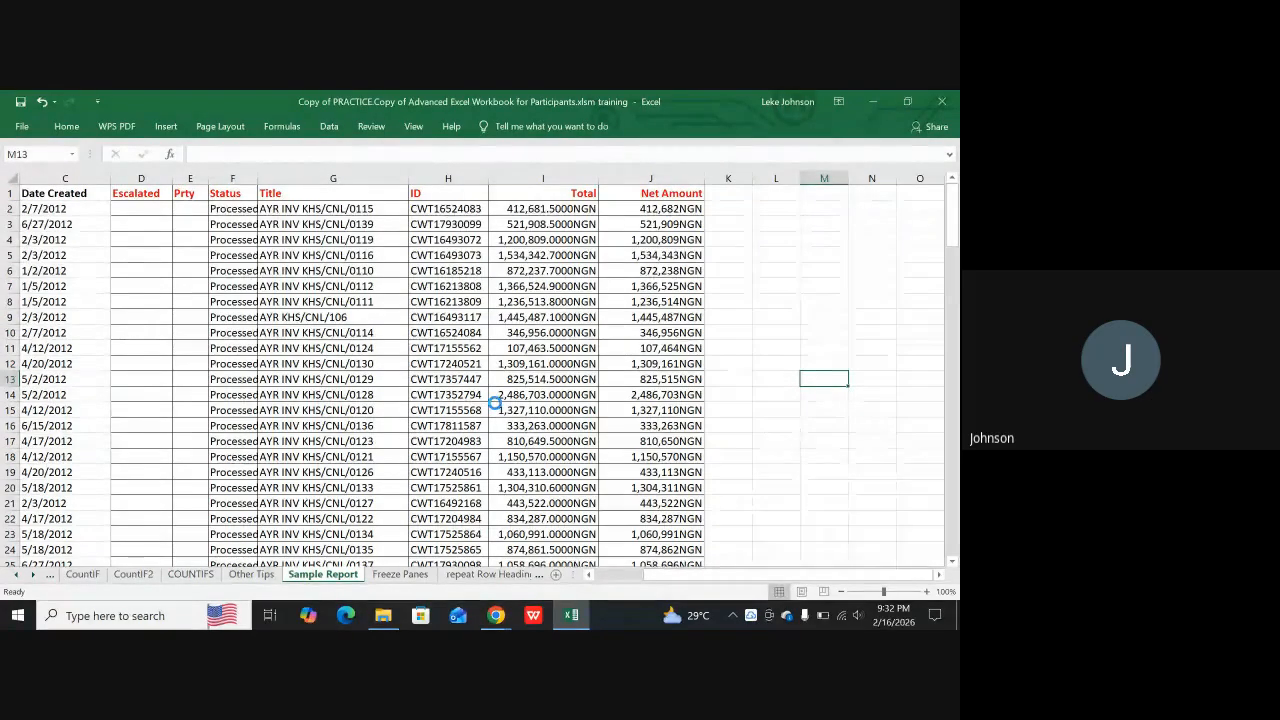
key(ctrl+p)
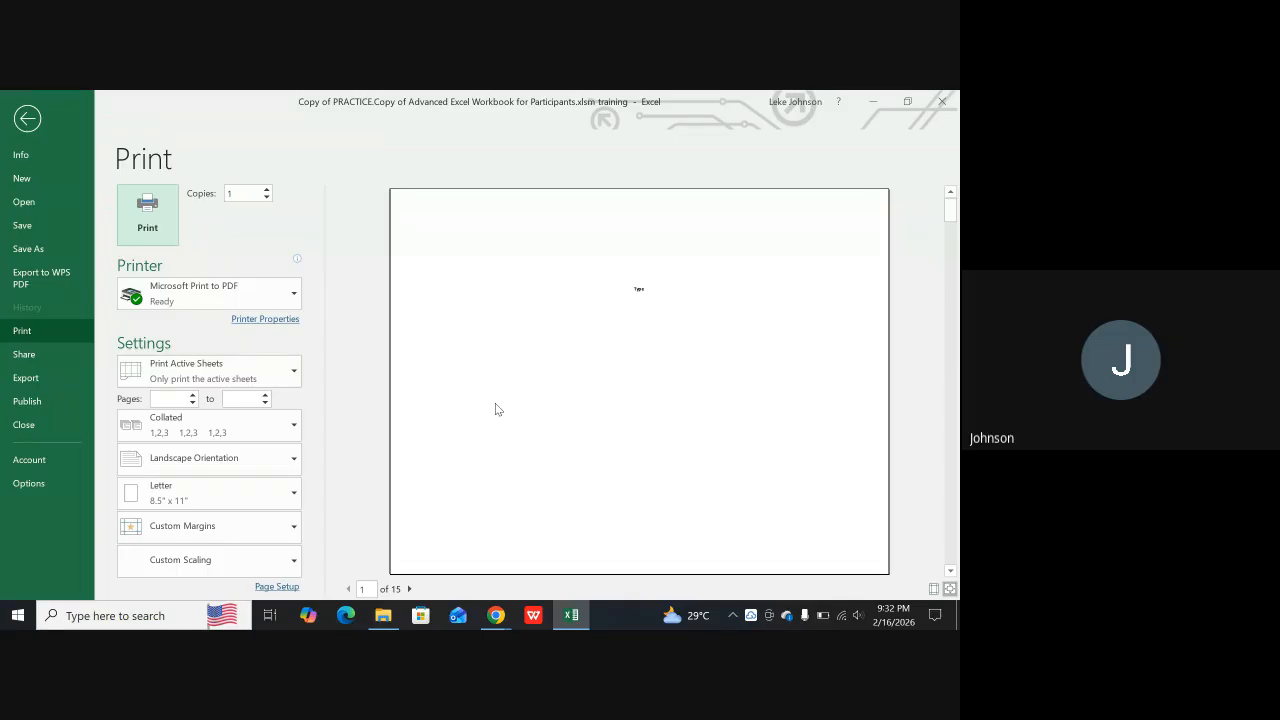
scroll(530, 415, down, 1)
scroll(385, 585, down, 1)
click(349, 589)
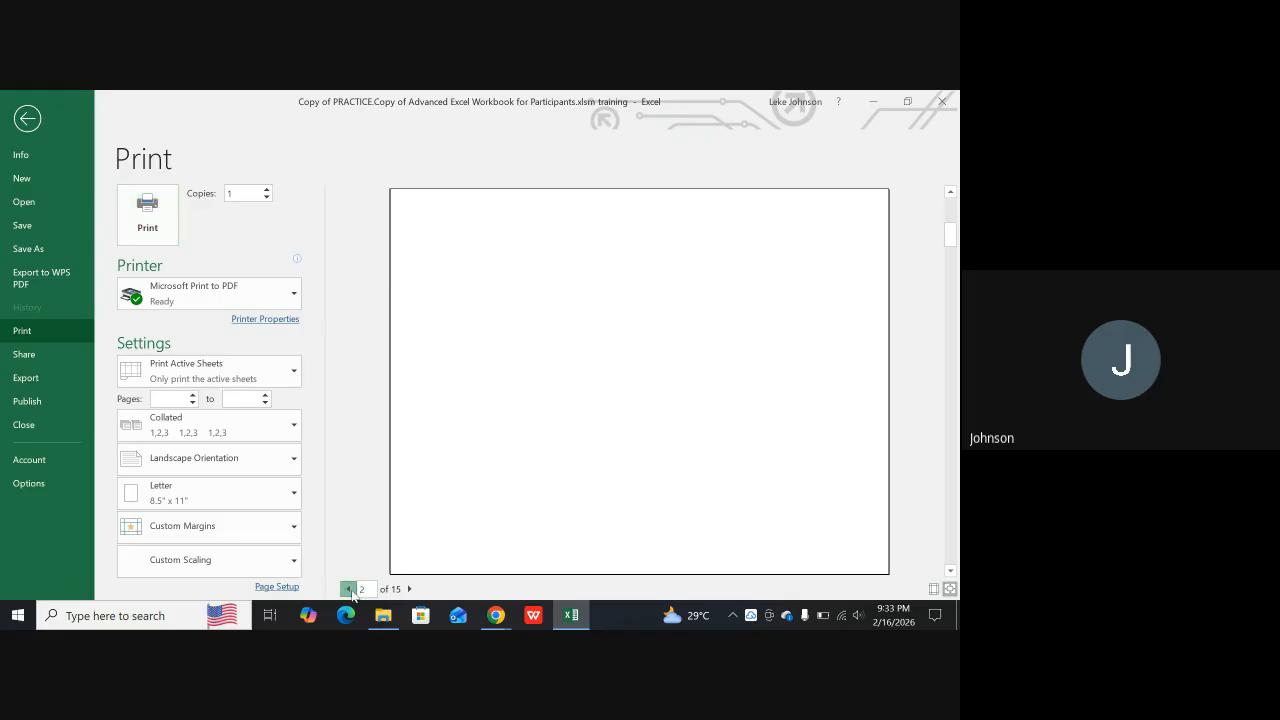
click(410, 589)
click(410, 589)
click(566, 618)
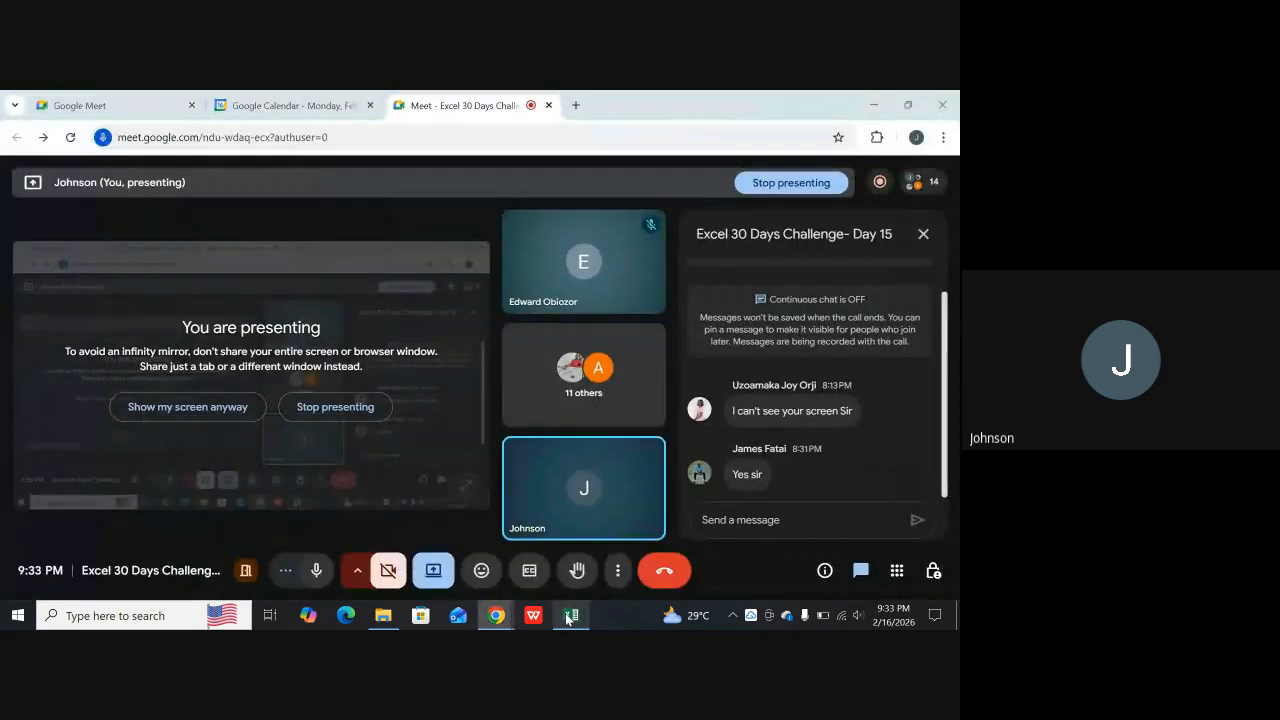
click(571, 615)
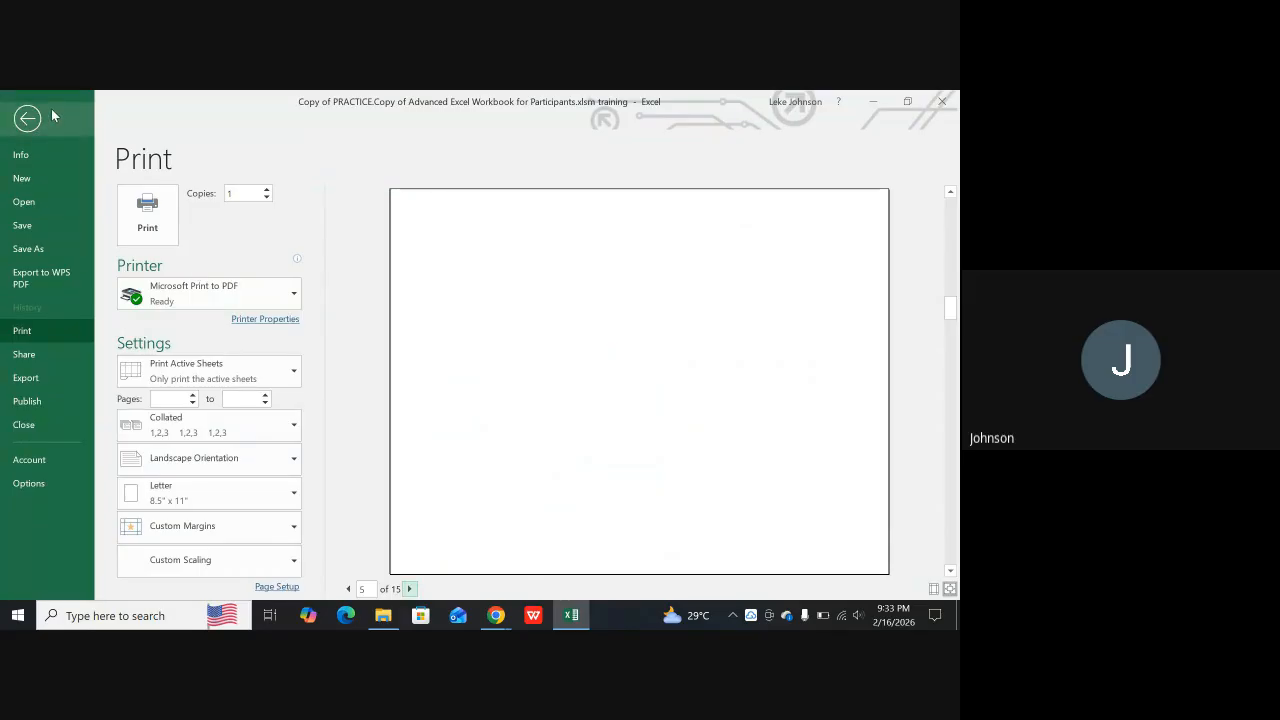
click(27, 118)
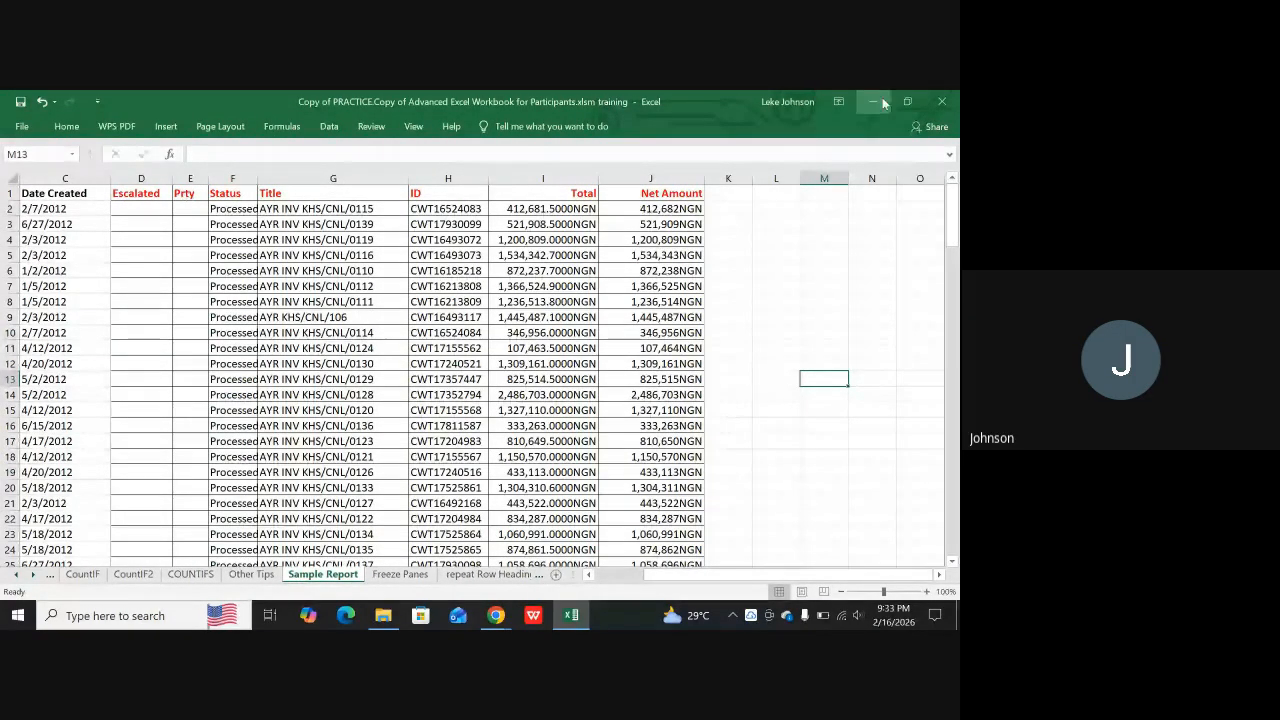
Close the workbook without saving its changes, and minimize the meeting browser and folder windows to reach the desktop
click(941, 101)
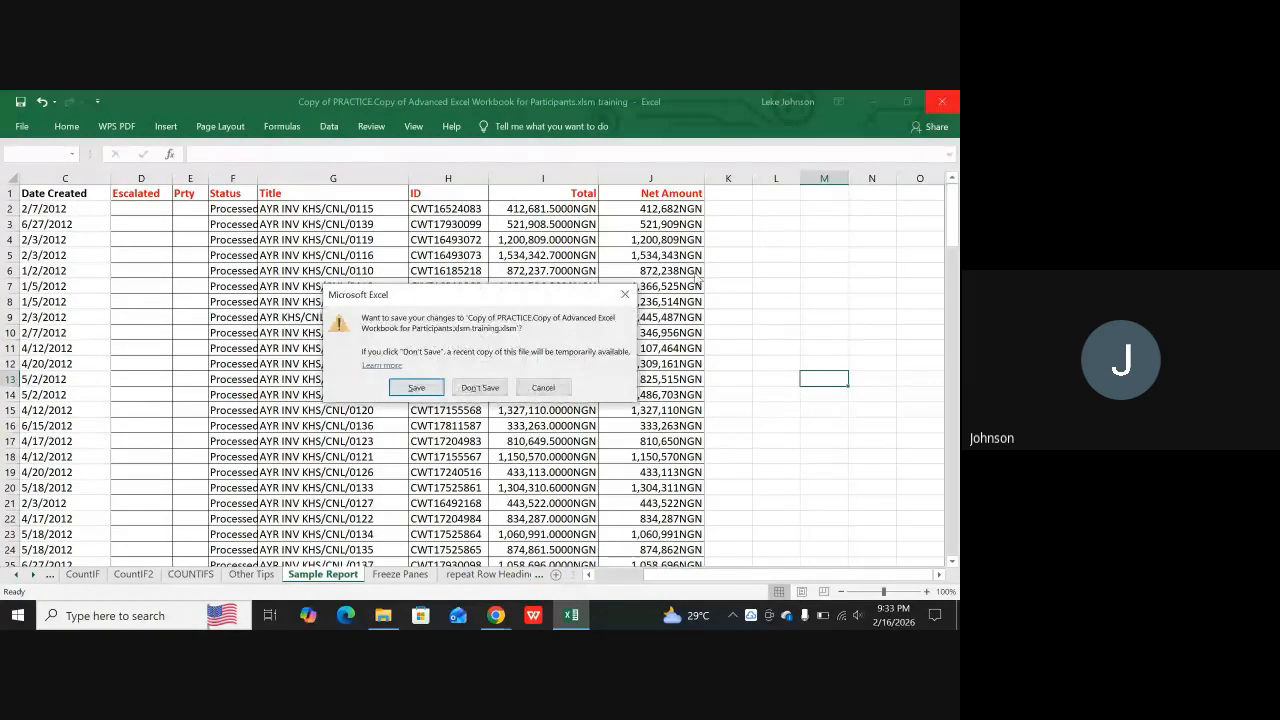
click(480, 386)
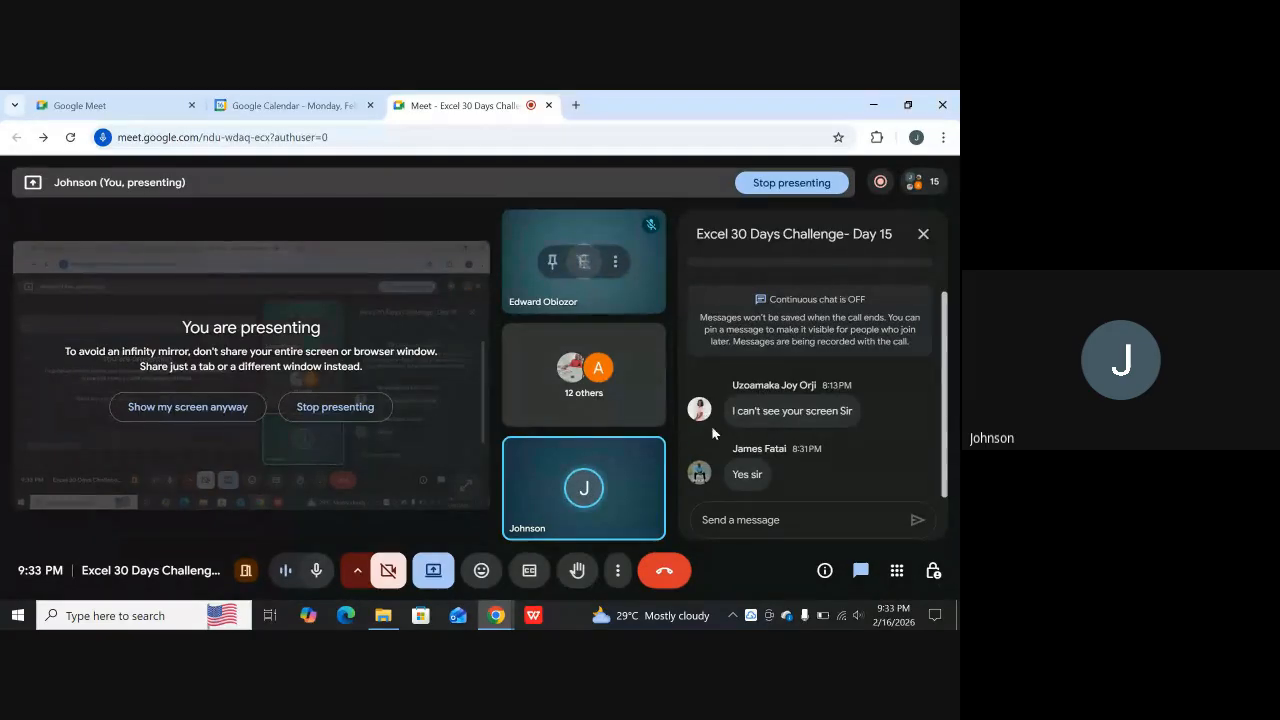
click(874, 100)
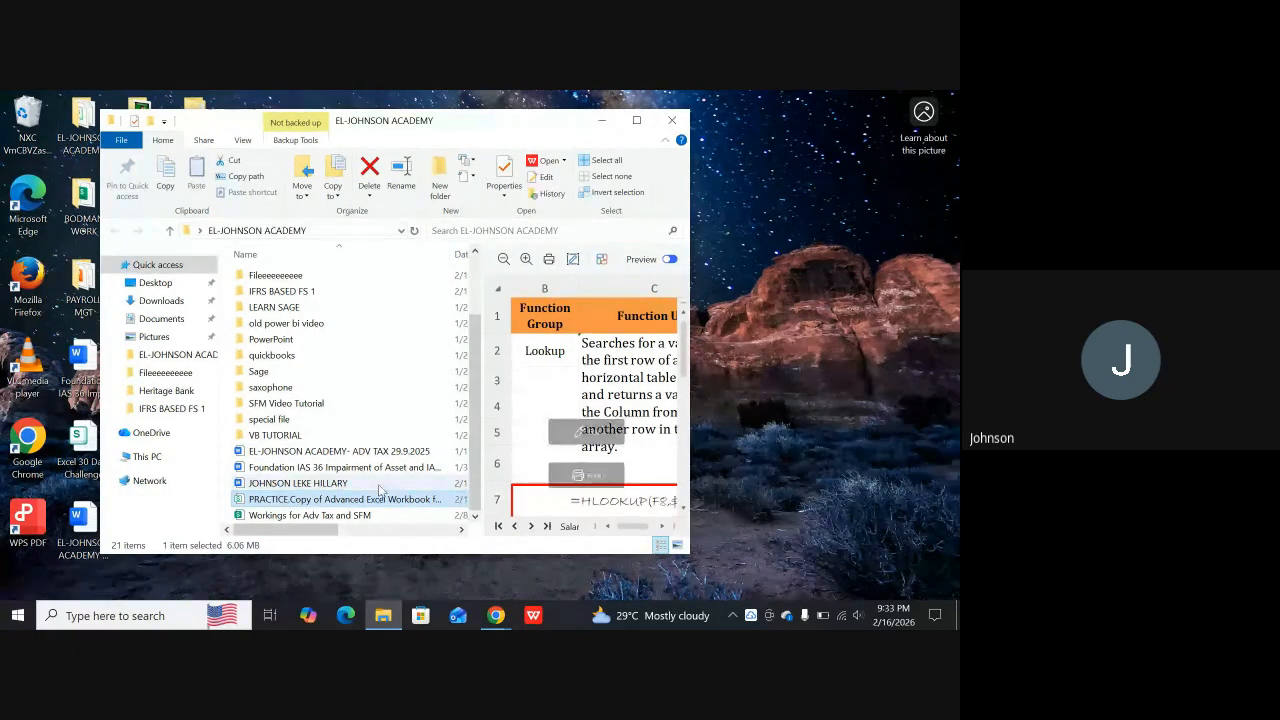
click(601, 122)
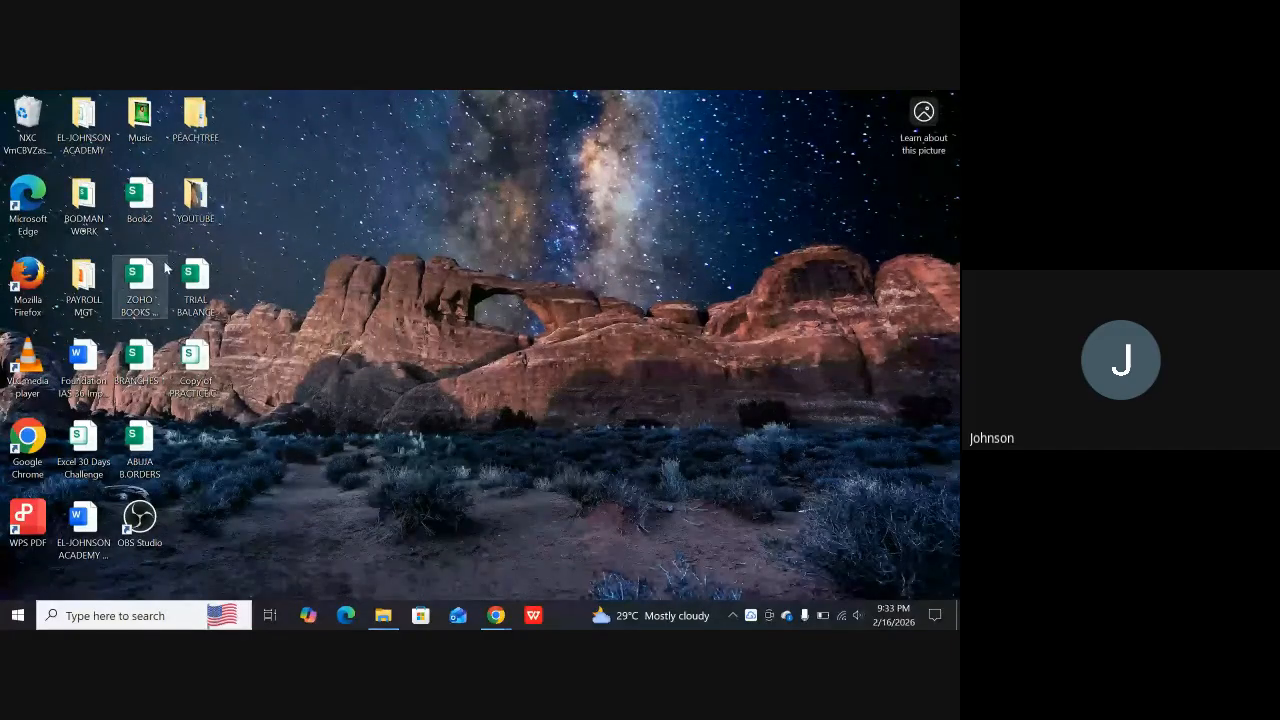
Reopen the desktop file Copy of PRACTICE.Copy of Advanced Excel Workbook for Participants with Excel
click(195, 367)
right_click(197, 367)
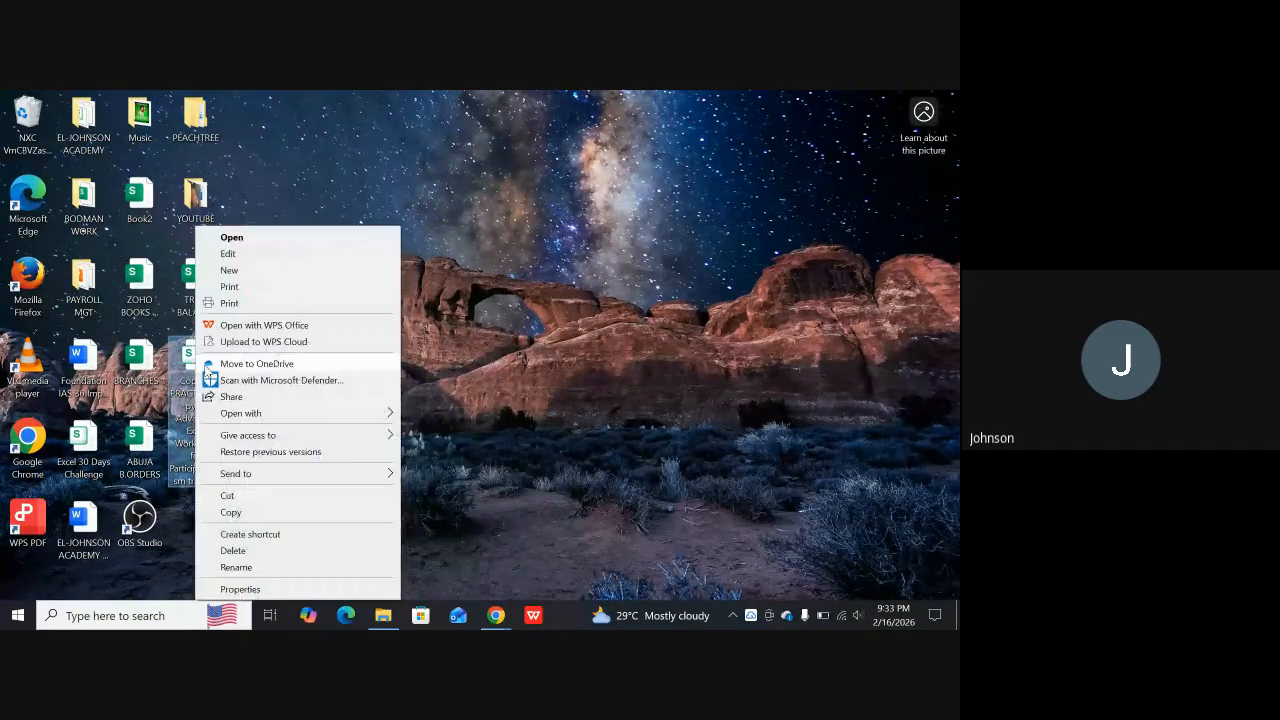
mouse_move(317, 413)
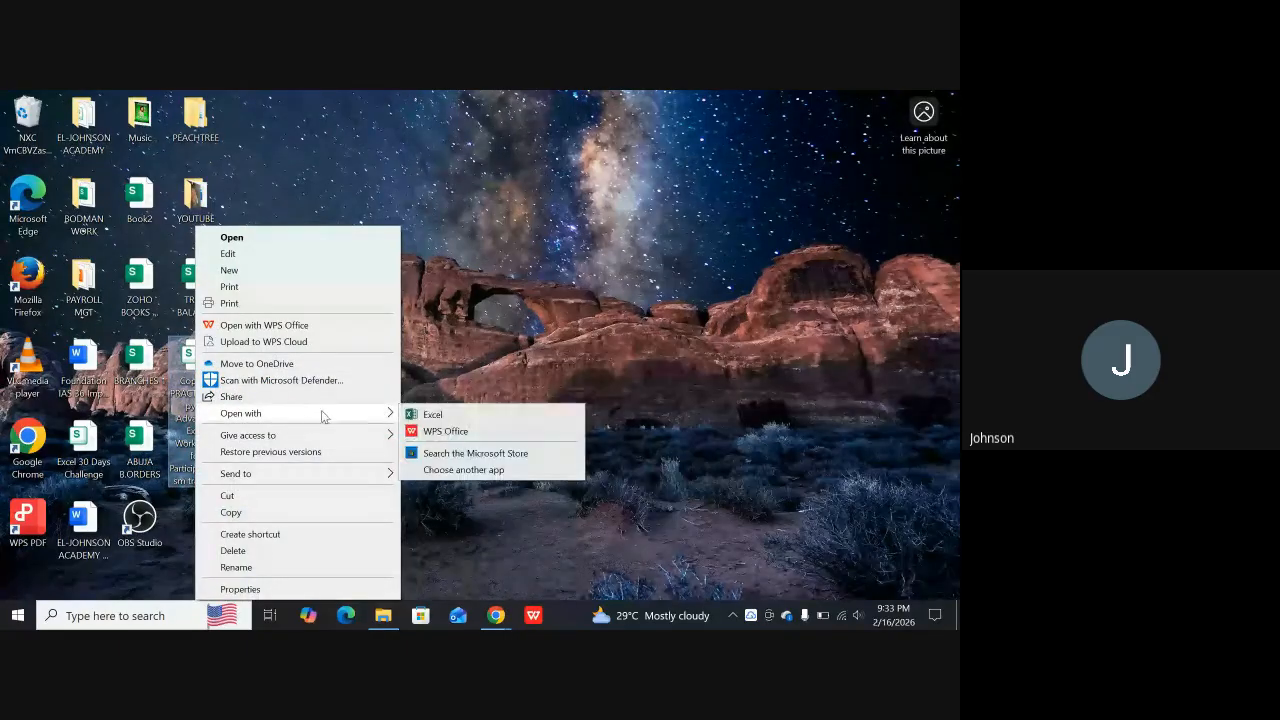
click(449, 415)
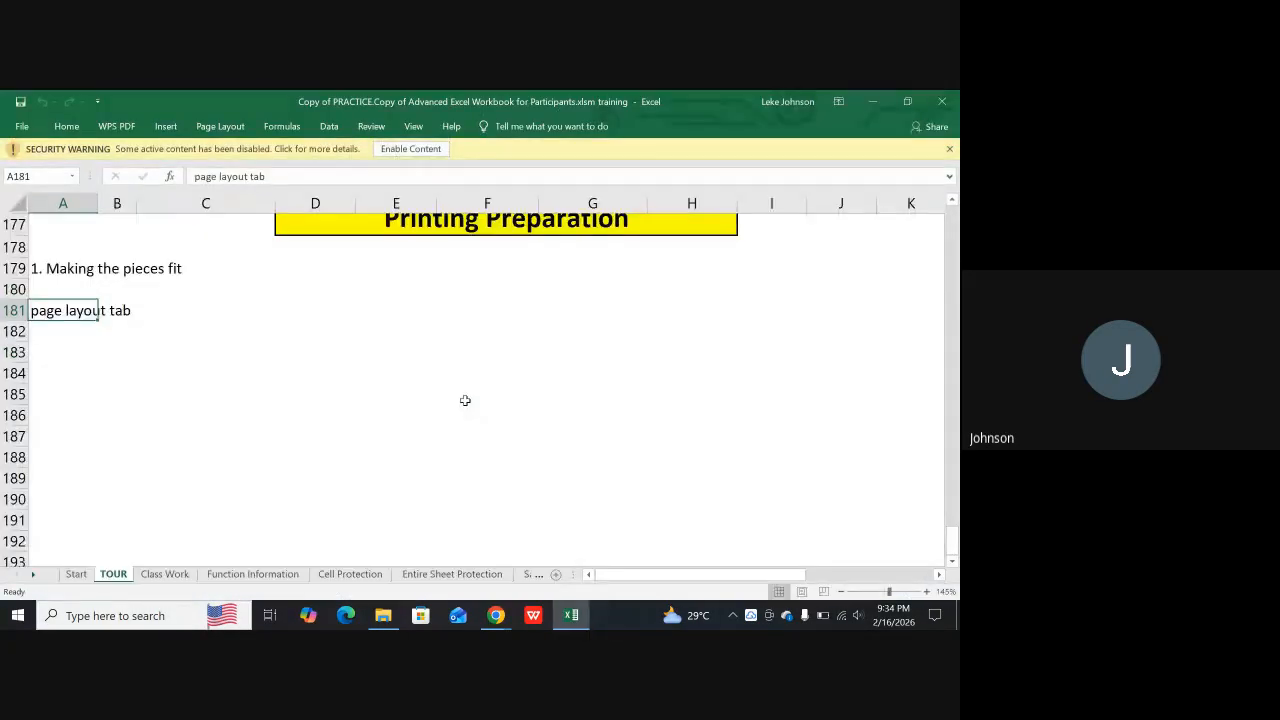
Enable the reopened workbook's disabled content and continue without updating its links
scroll(434, 364, up, 3)
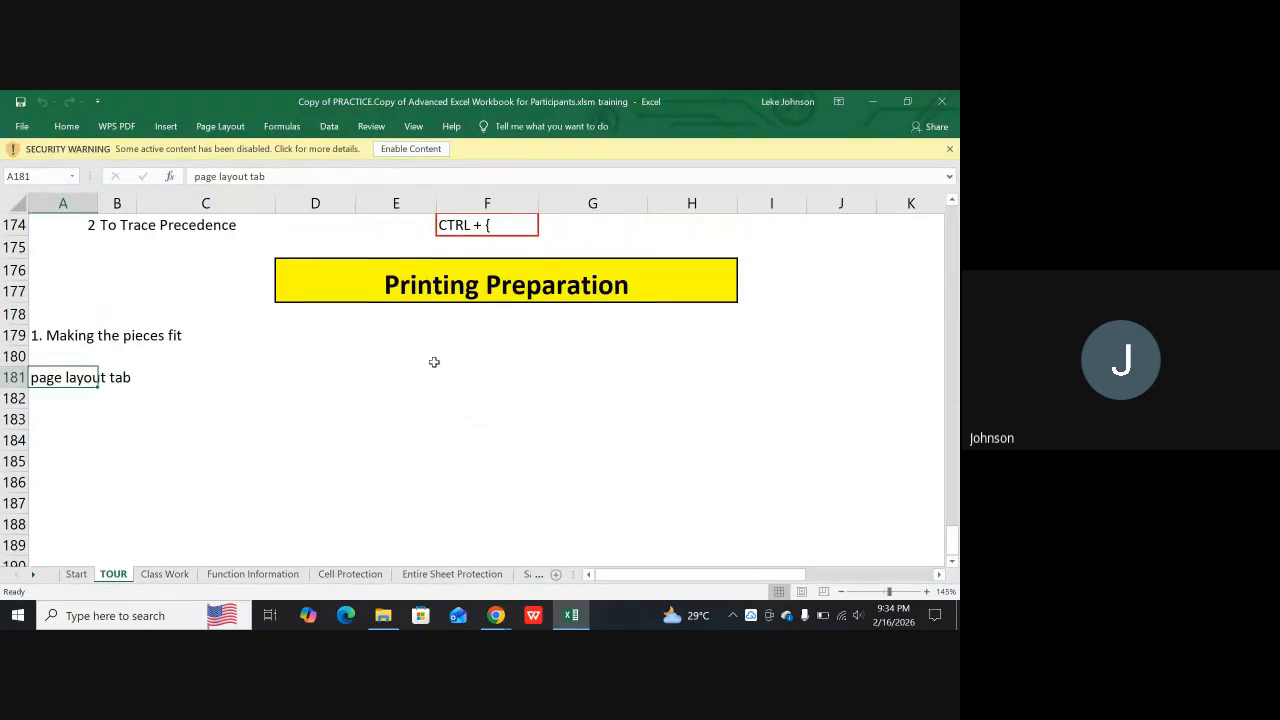
scroll(415, 314, down, 1)
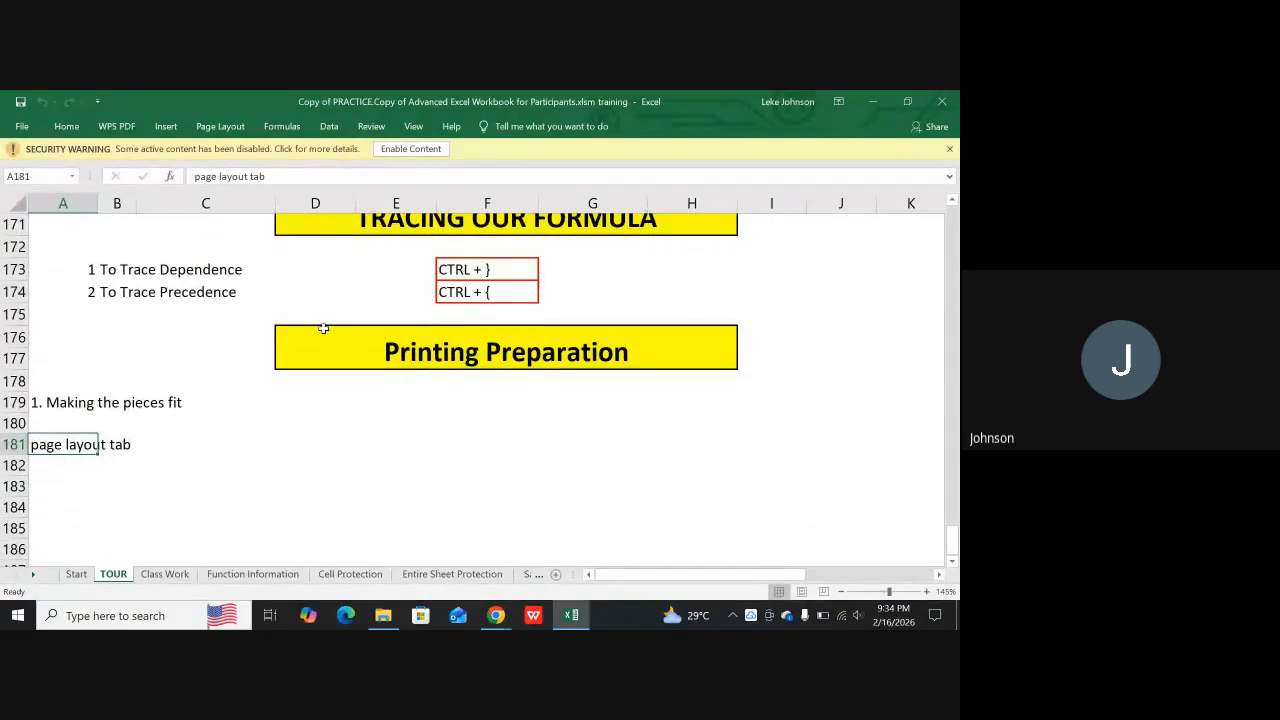
click(430, 149)
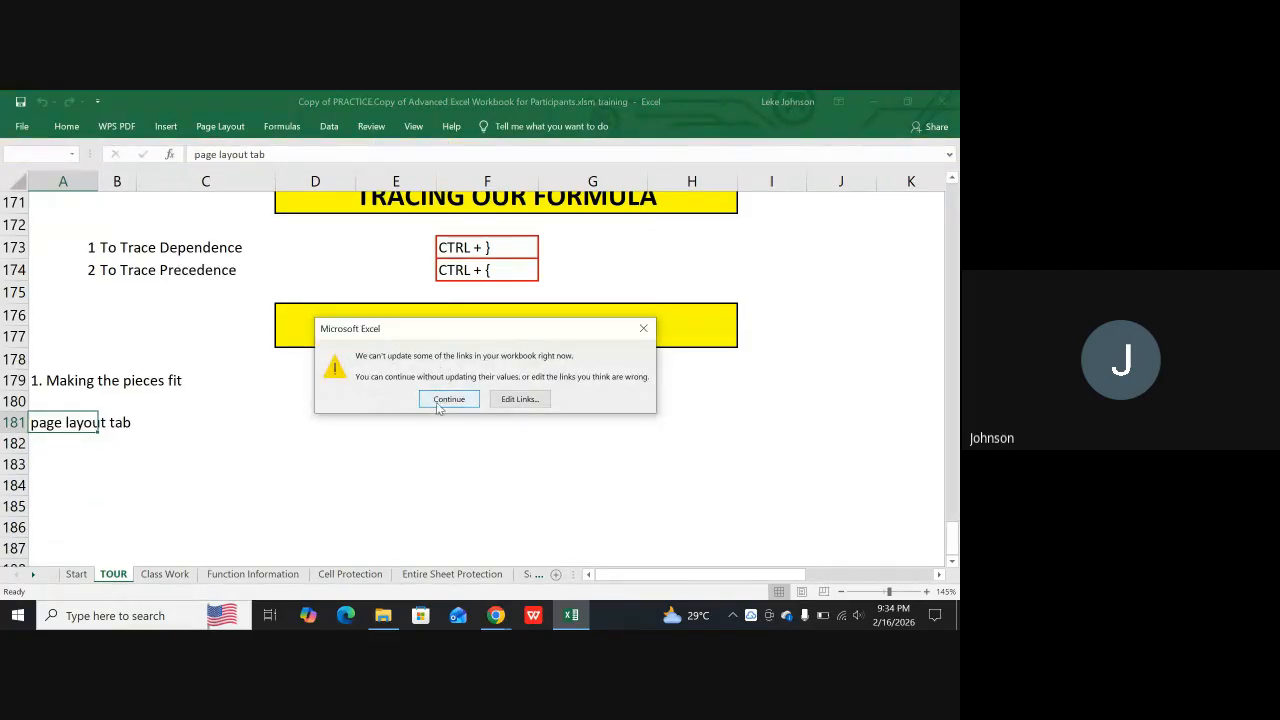
click(435, 401)
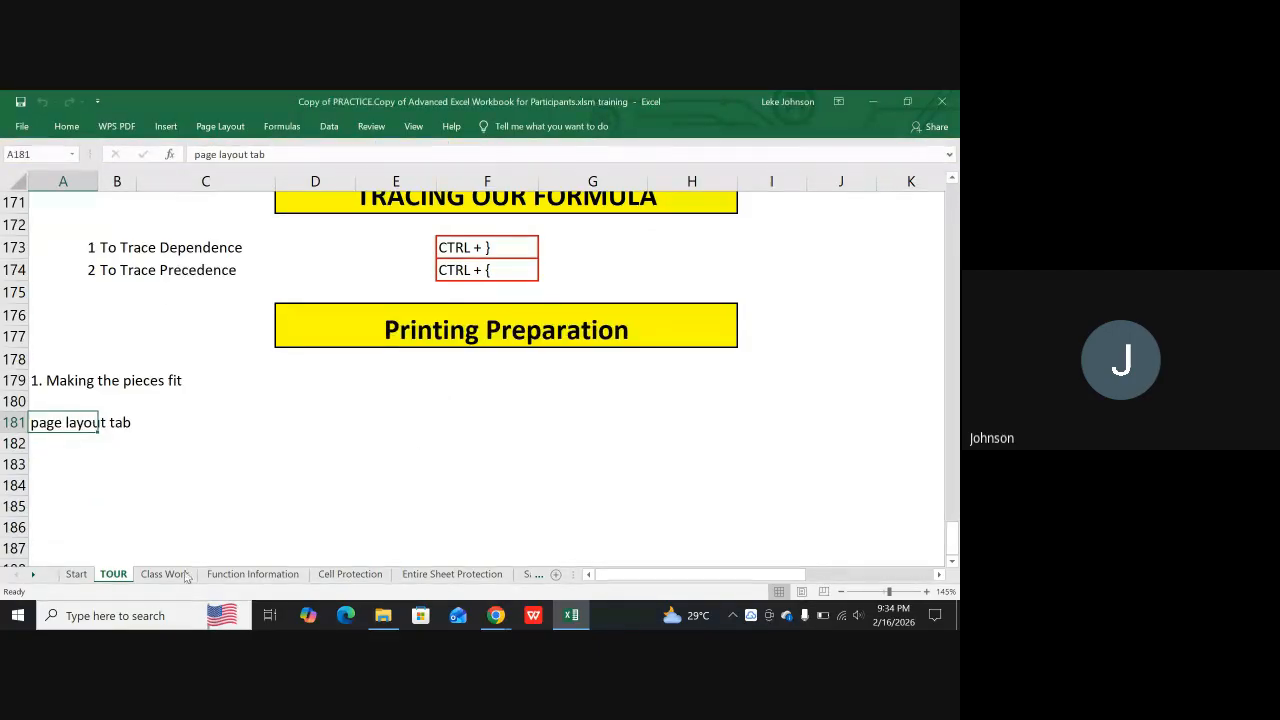
Go to the Sample Report sheet, check its print preview, and return to the sheet
drag(27, 574, 31, 578)
click(216, 575)
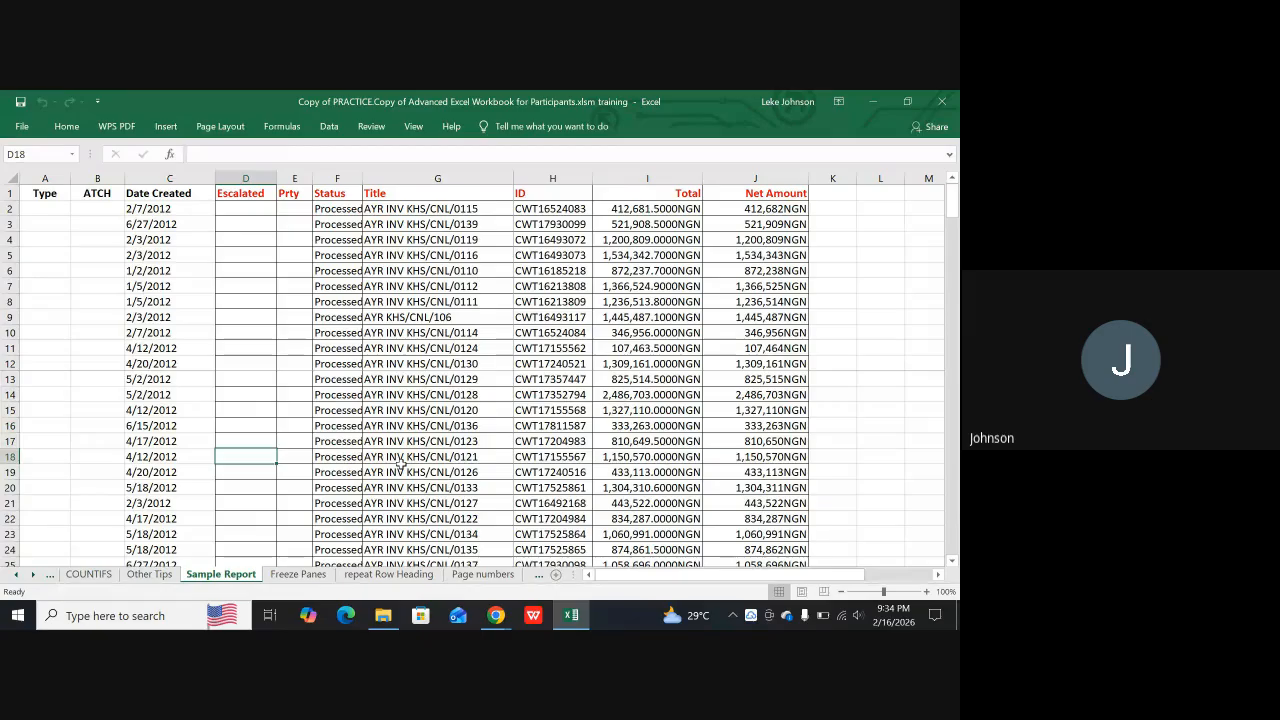
key(ctrl+p)
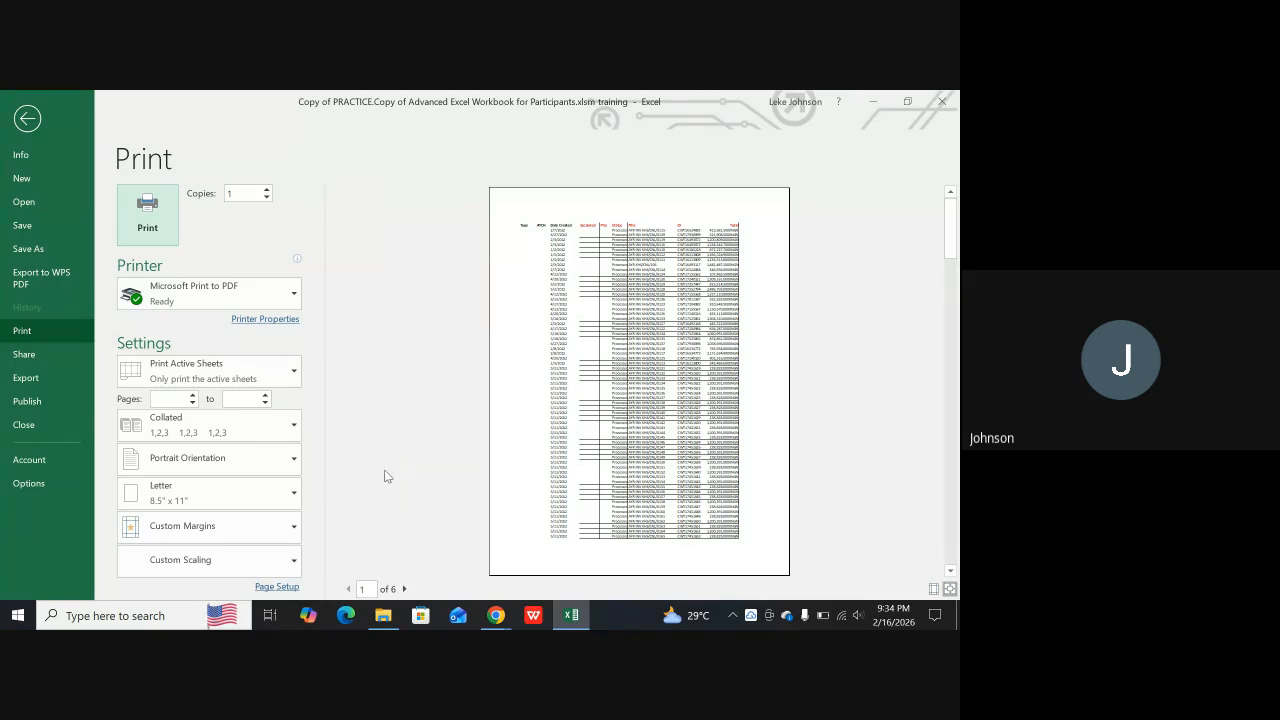
click(27, 121)
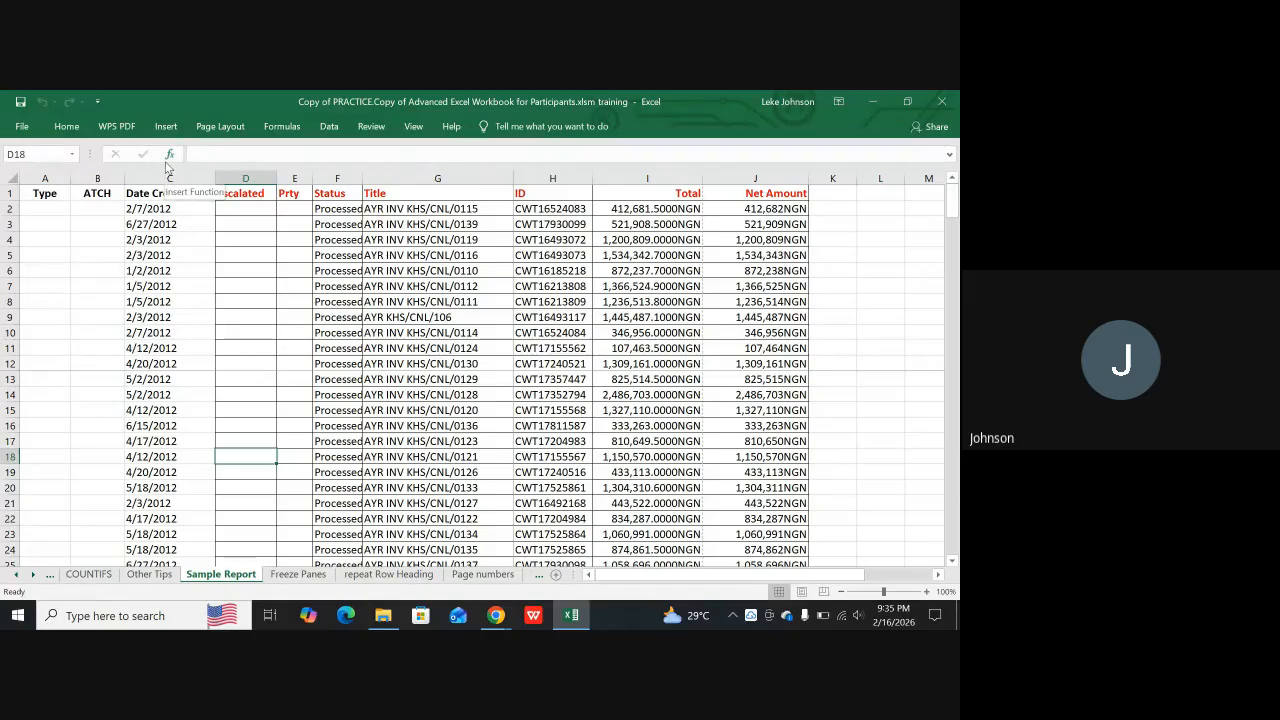
click(163, 126)
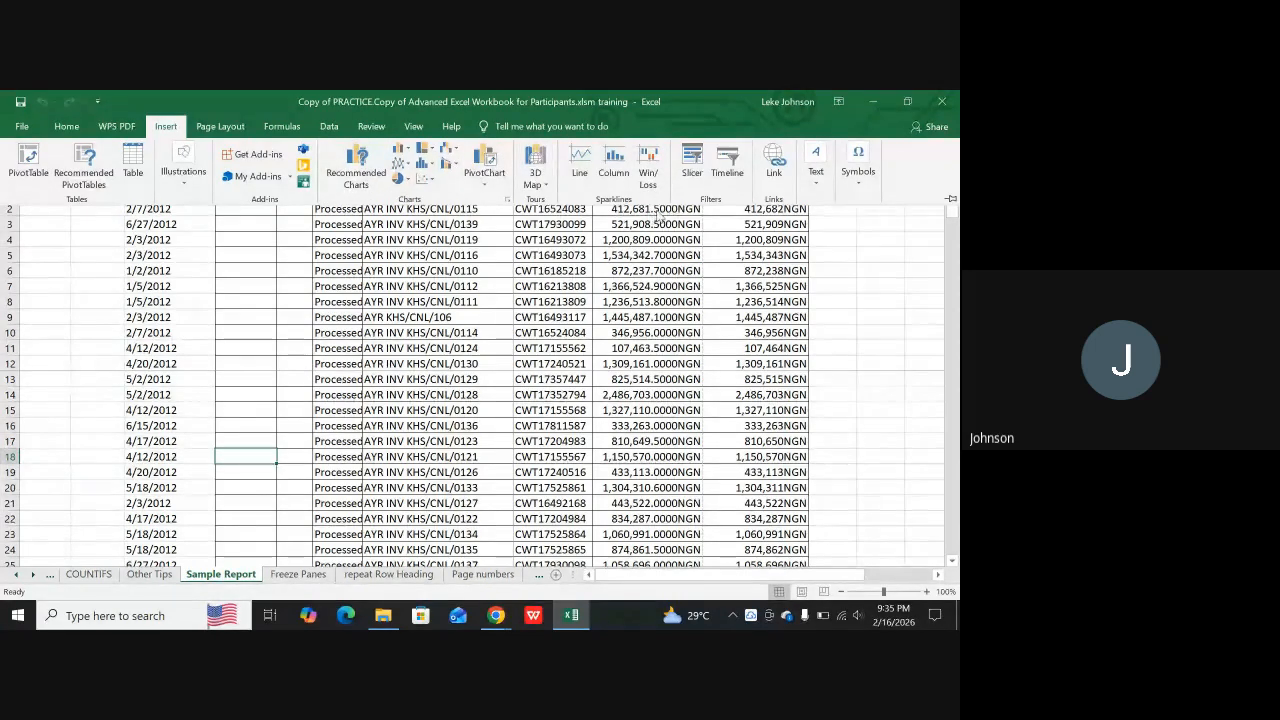
click(508, 360)
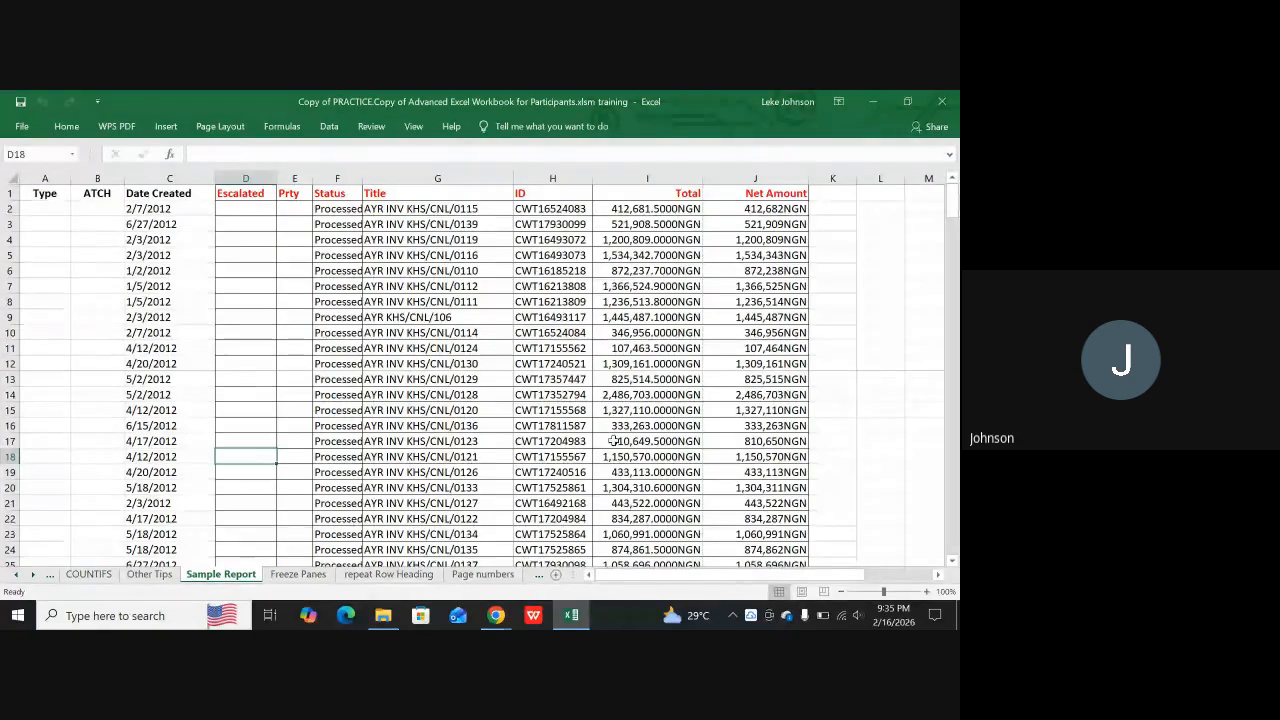
Switch Sample Report to Page Layout view, accept unfreezing its panes, and examine the first page
click(802, 595)
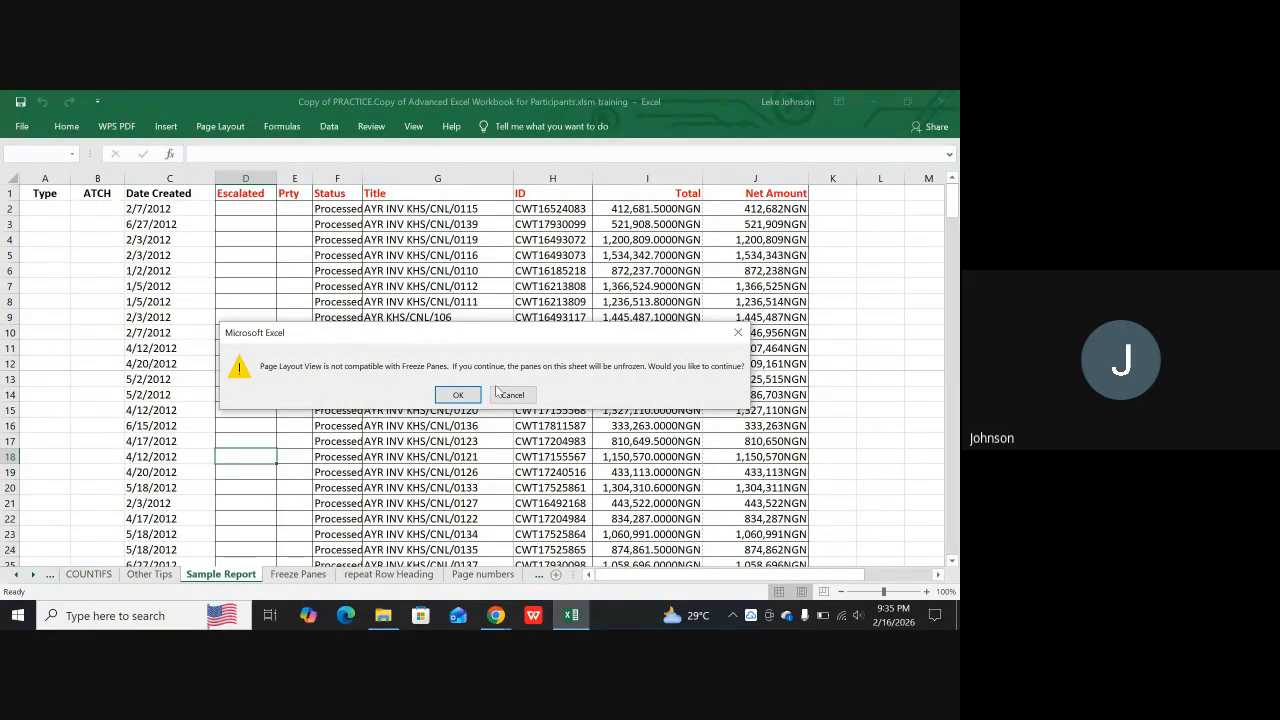
click(457, 396)
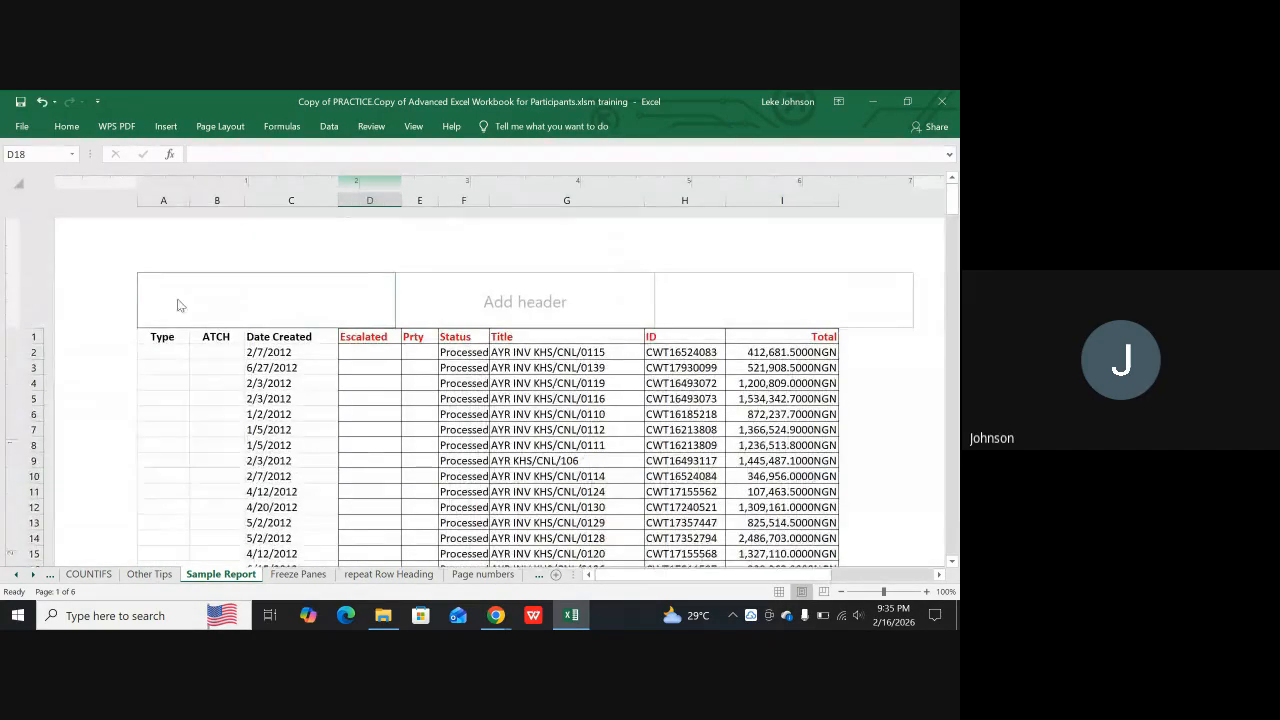
scroll(512, 524, down, 3)
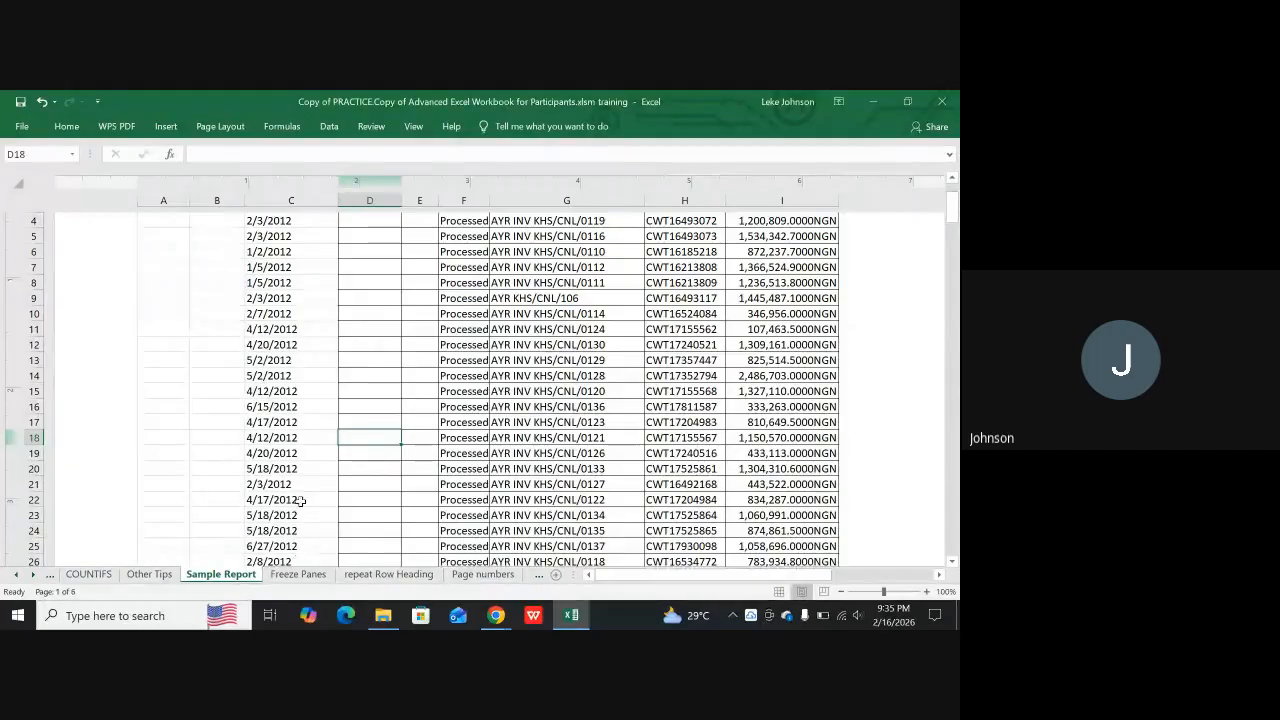
scroll(322, 452, up, 3)
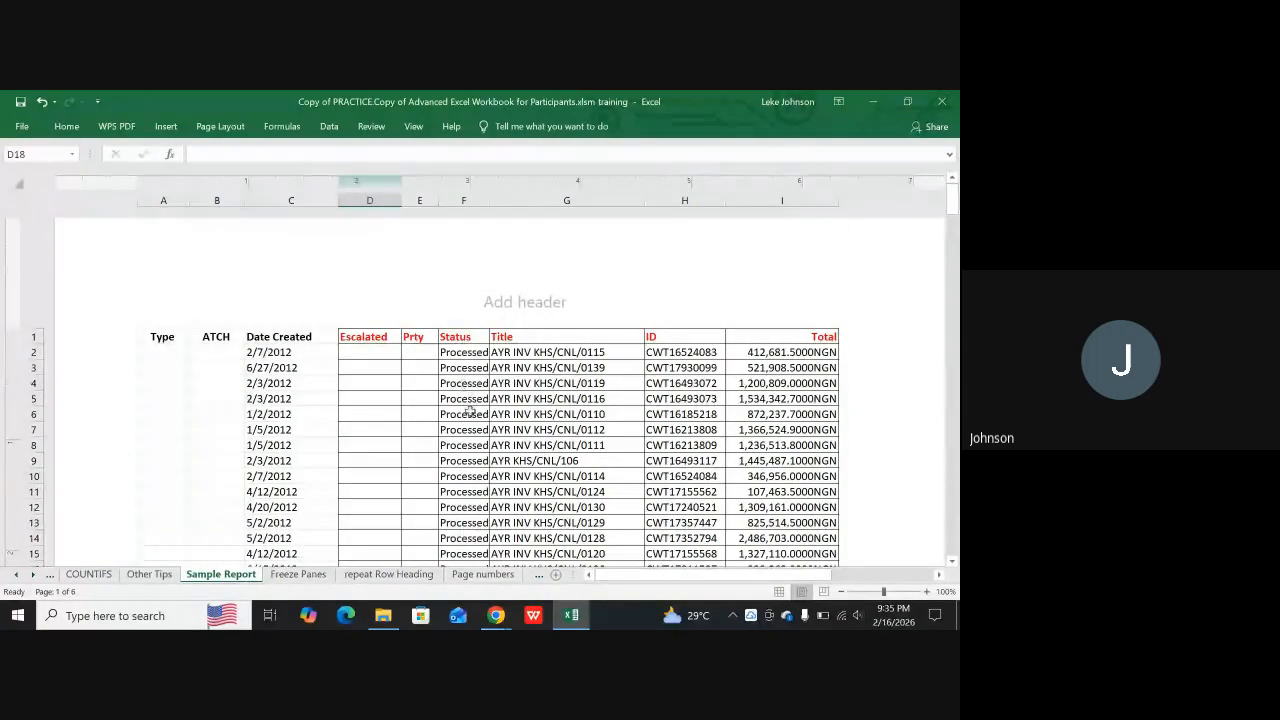
scroll(518, 392, down, 3)
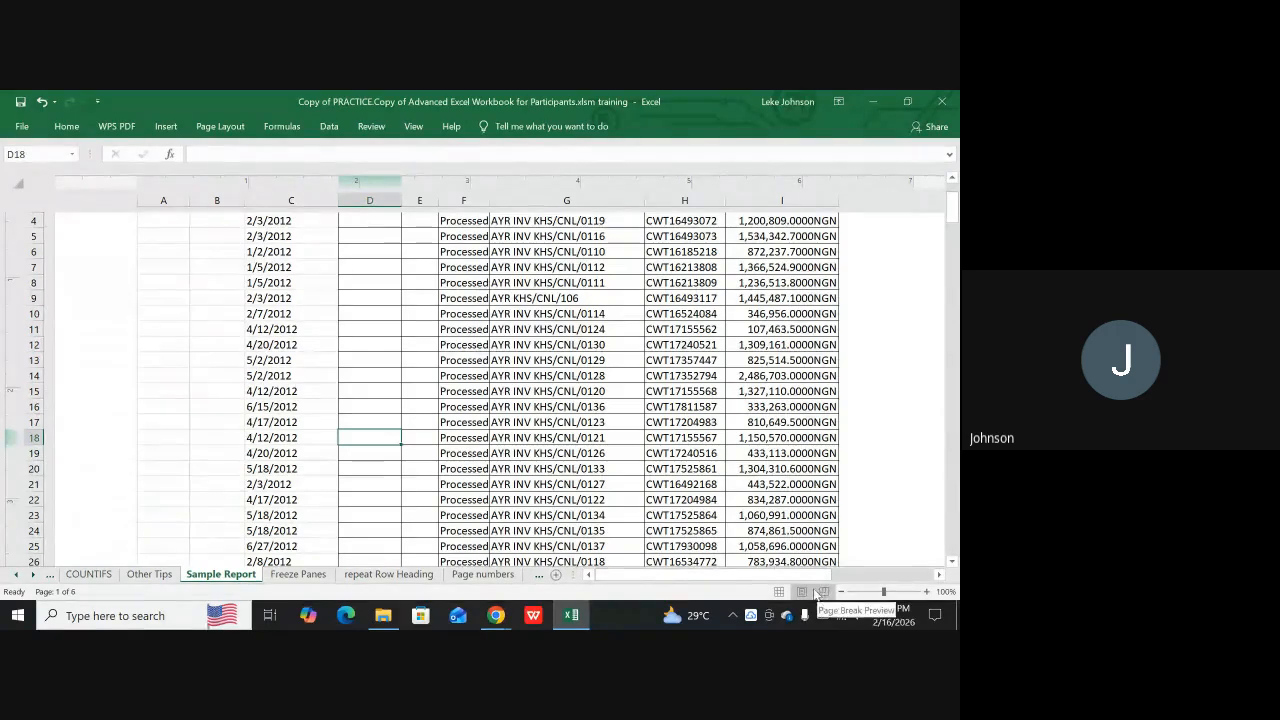
scroll(481, 344, up, 3)
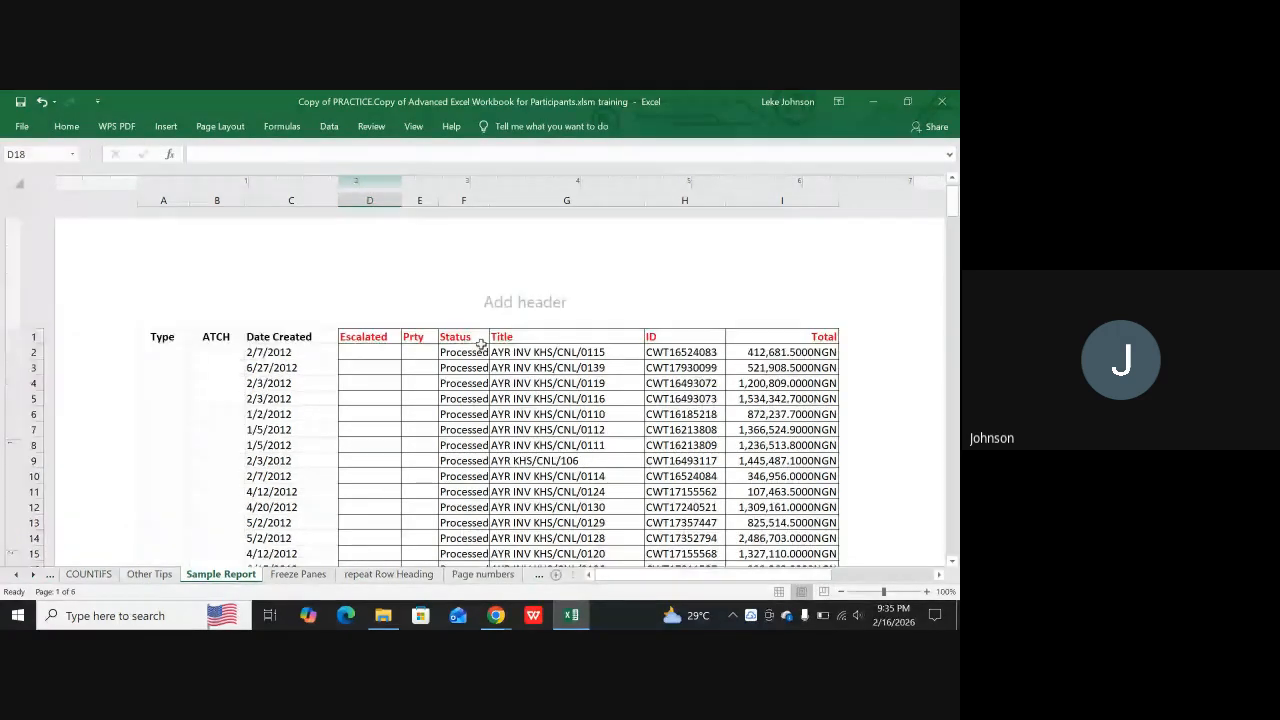
click(333, 368)
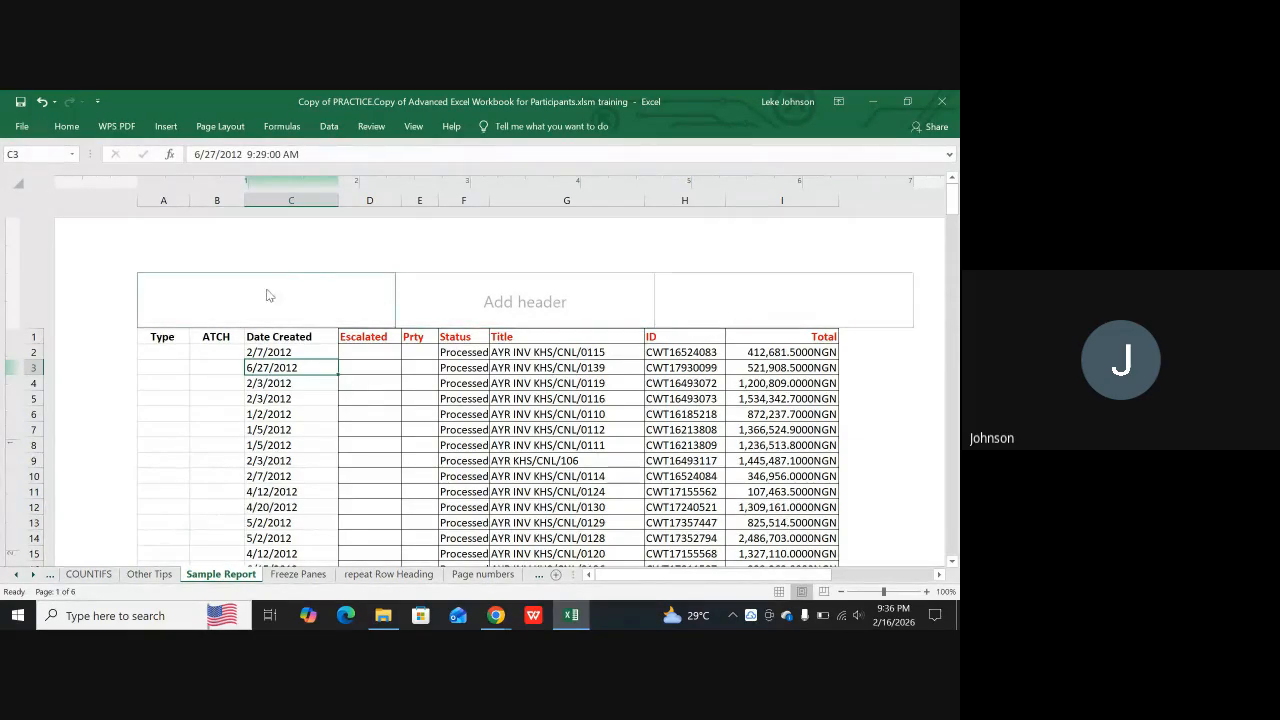
click(209, 303)
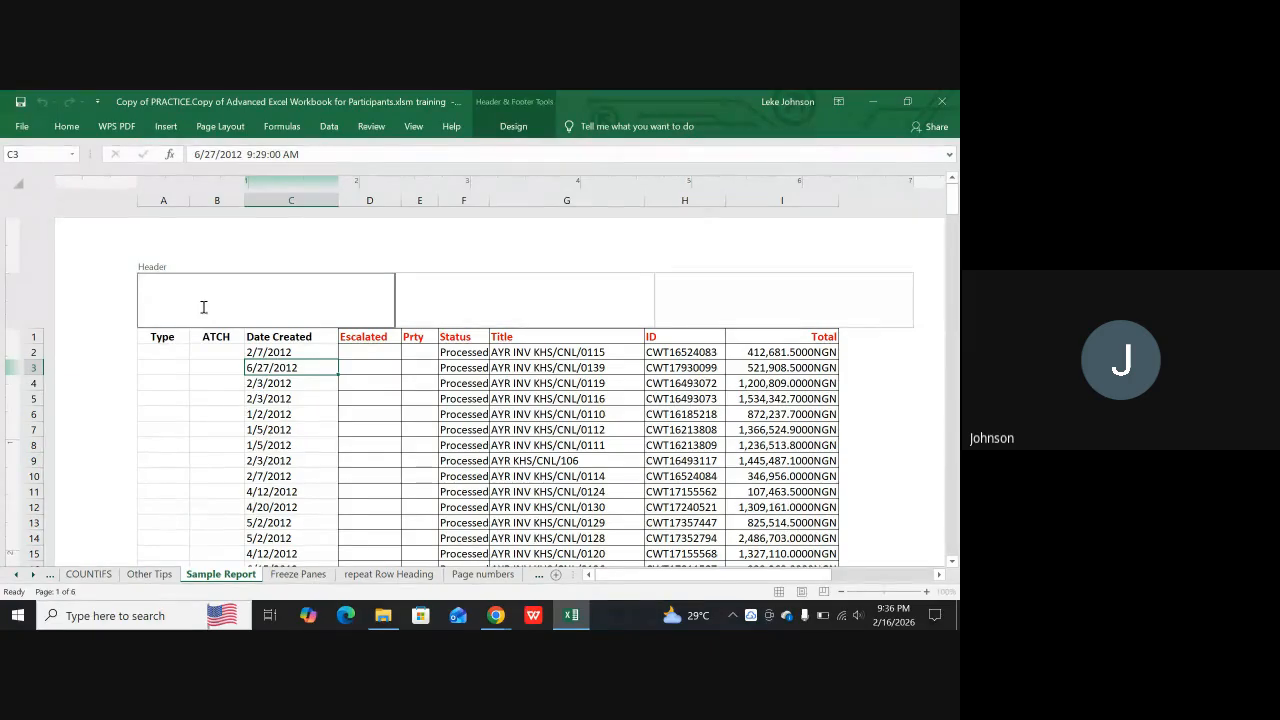
click(512, 127)
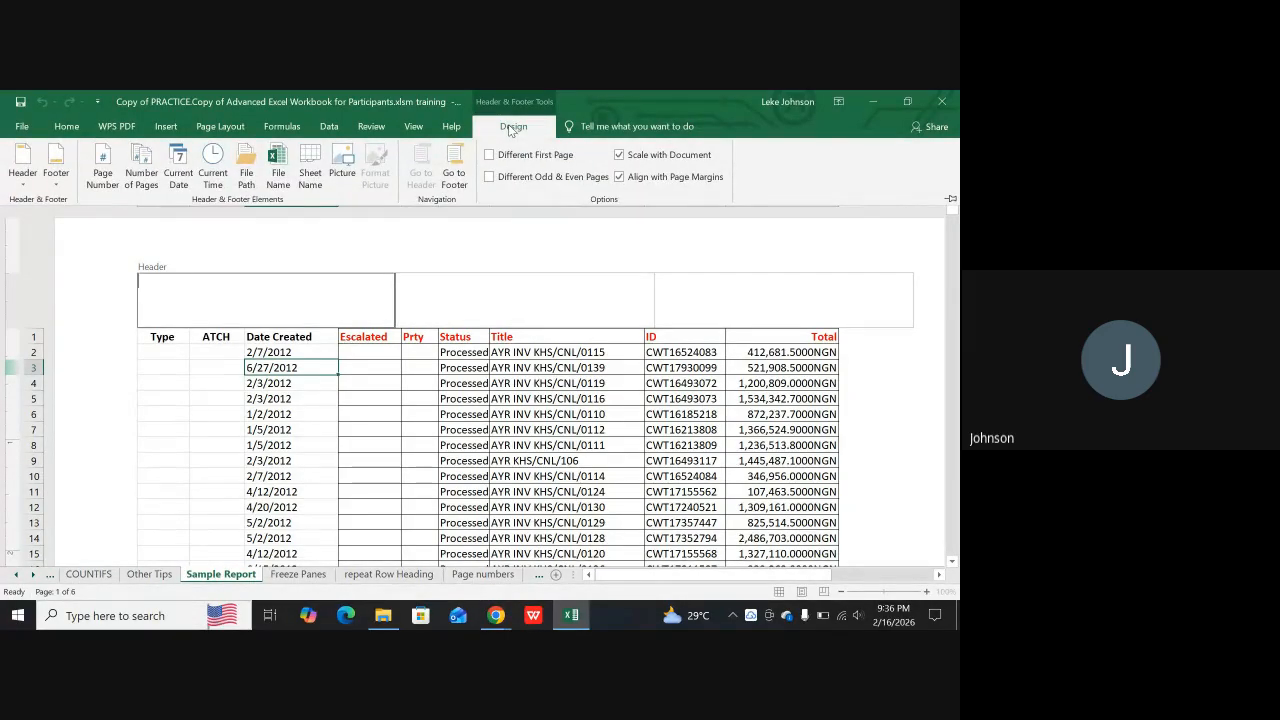
click(100, 179)
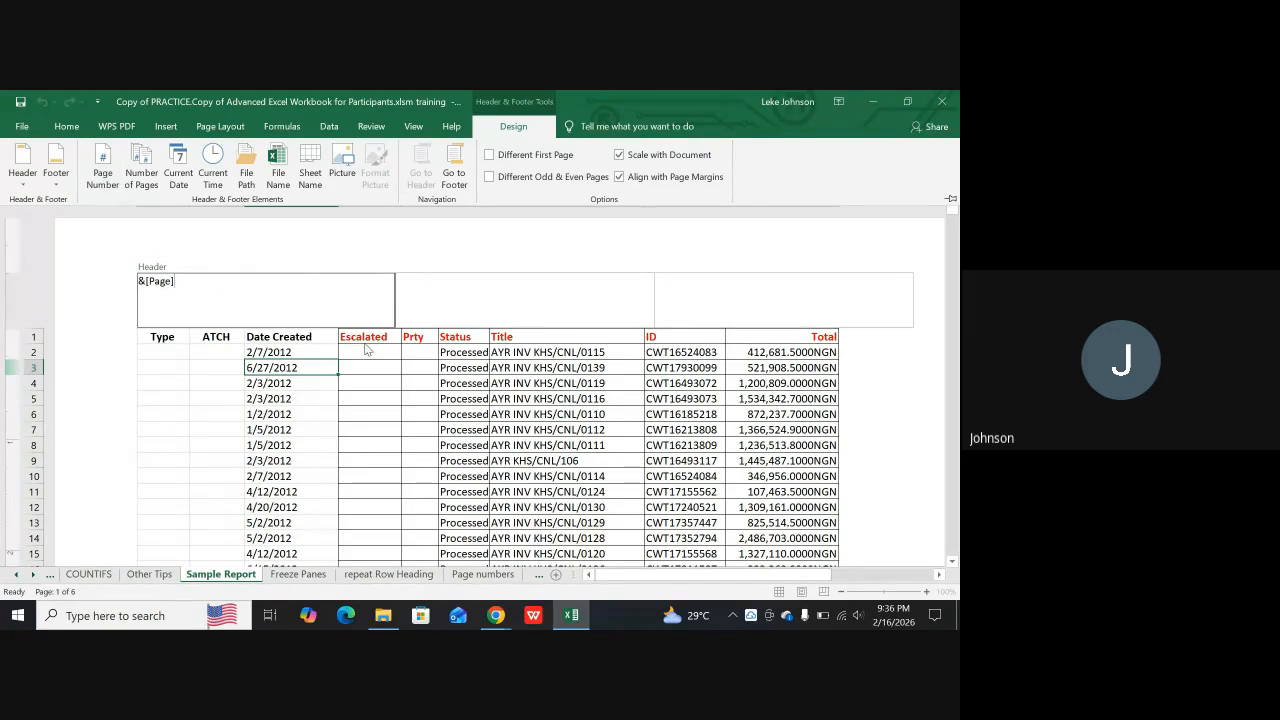
click(201, 278)
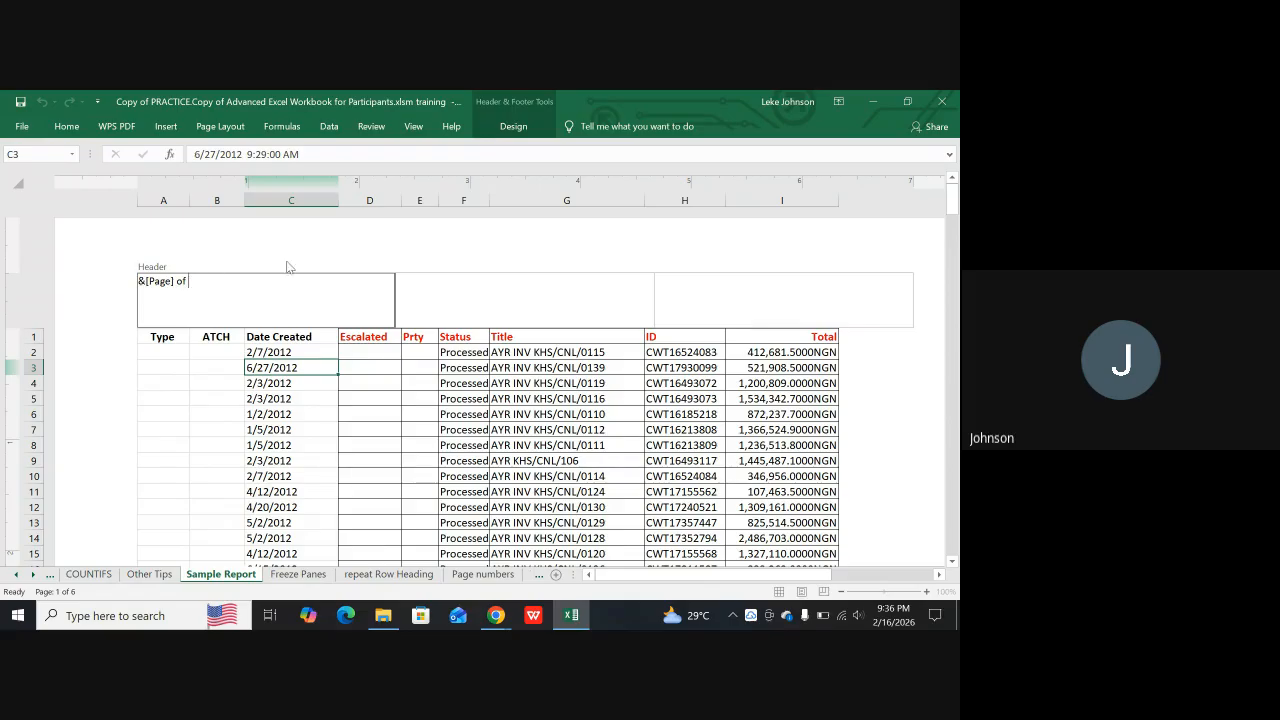
click(514, 126)
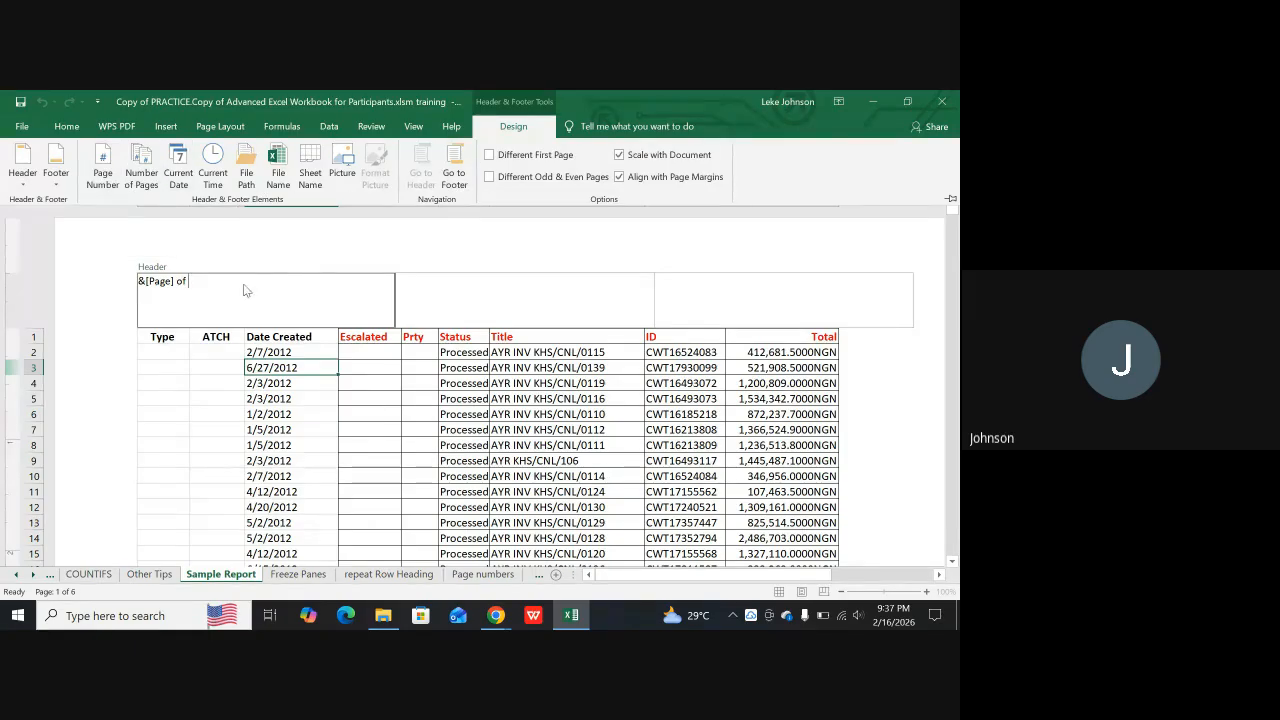
click(196, 337)
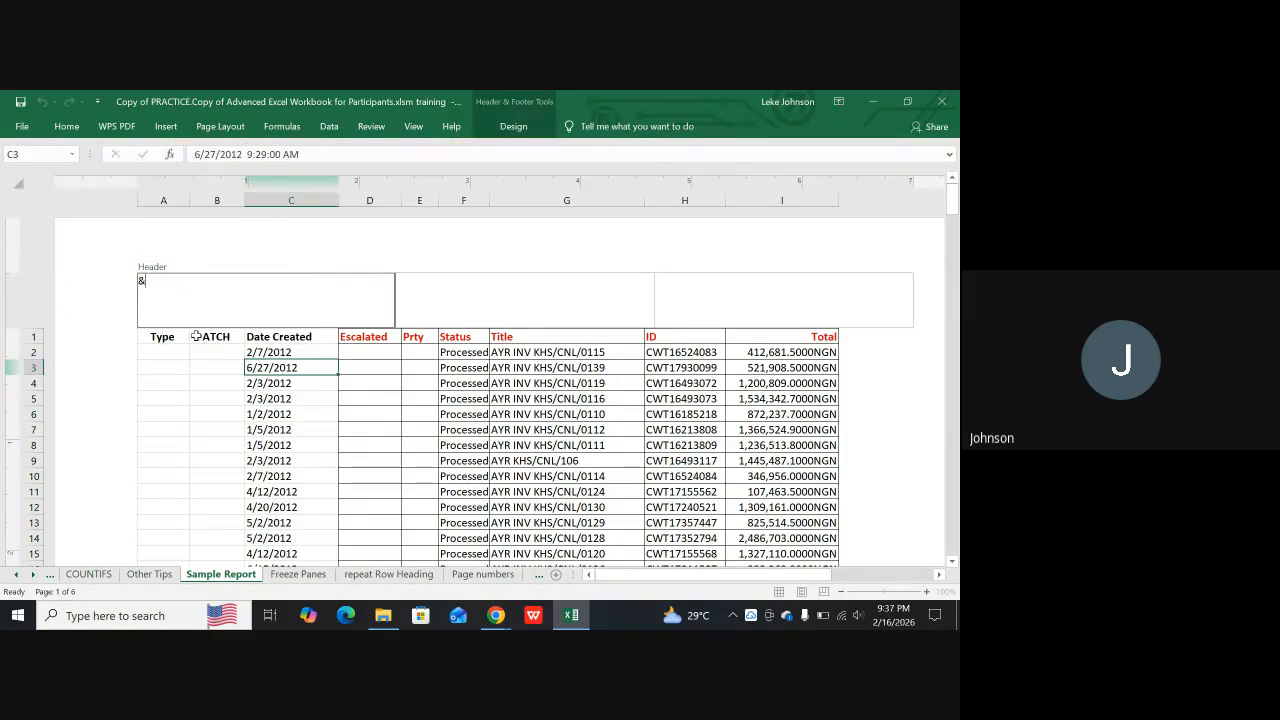
click(177, 409)
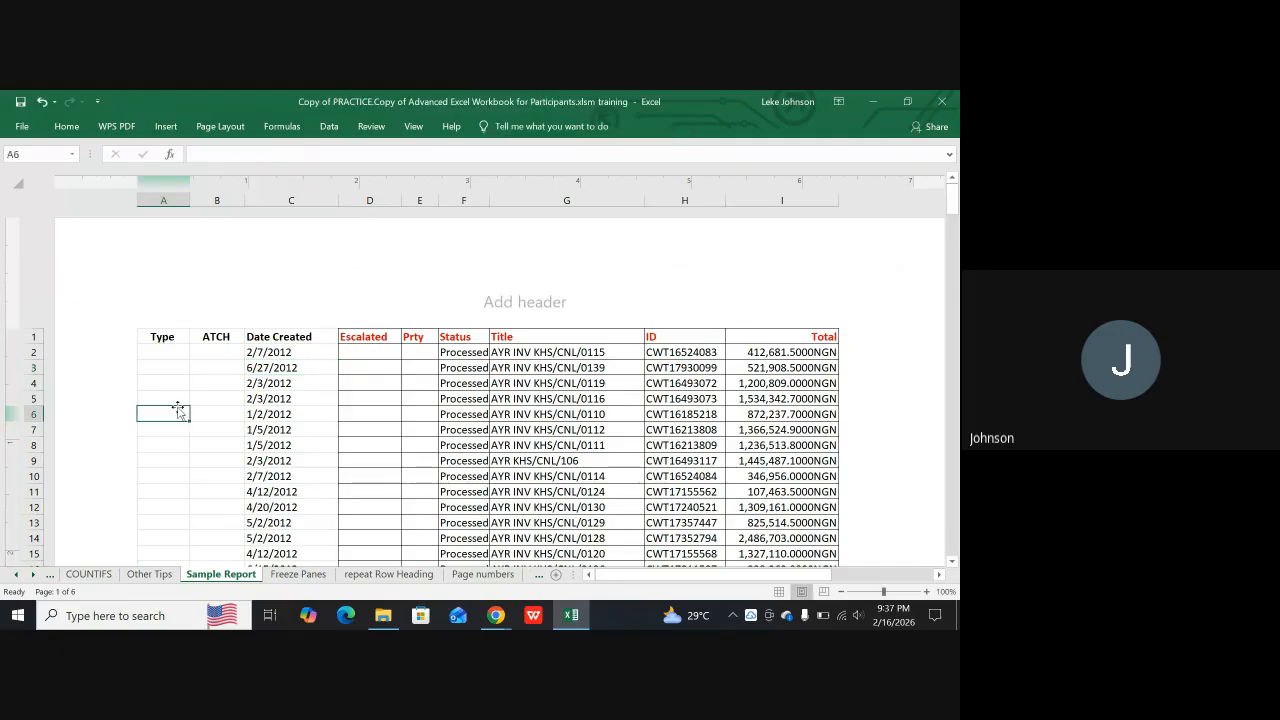
Insert the page number, the word "of" and the number of pages in the header's left section, and finish editing the header
click(206, 293)
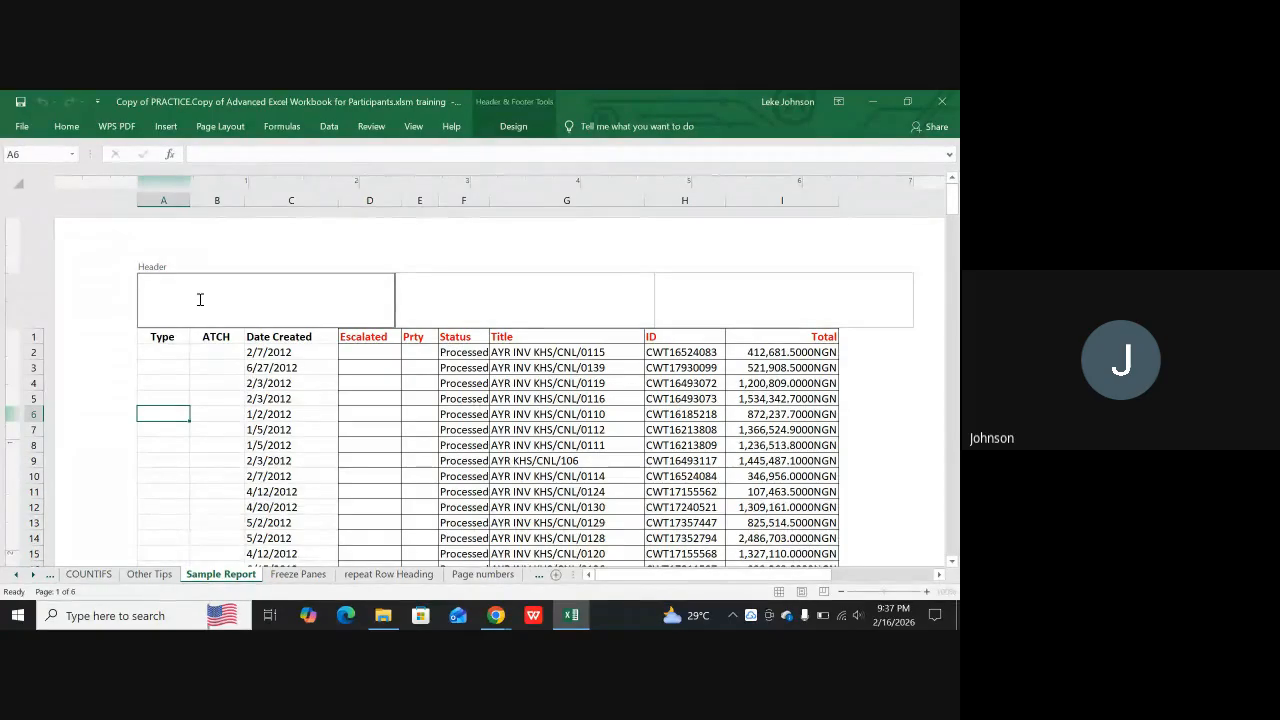
click(514, 127)
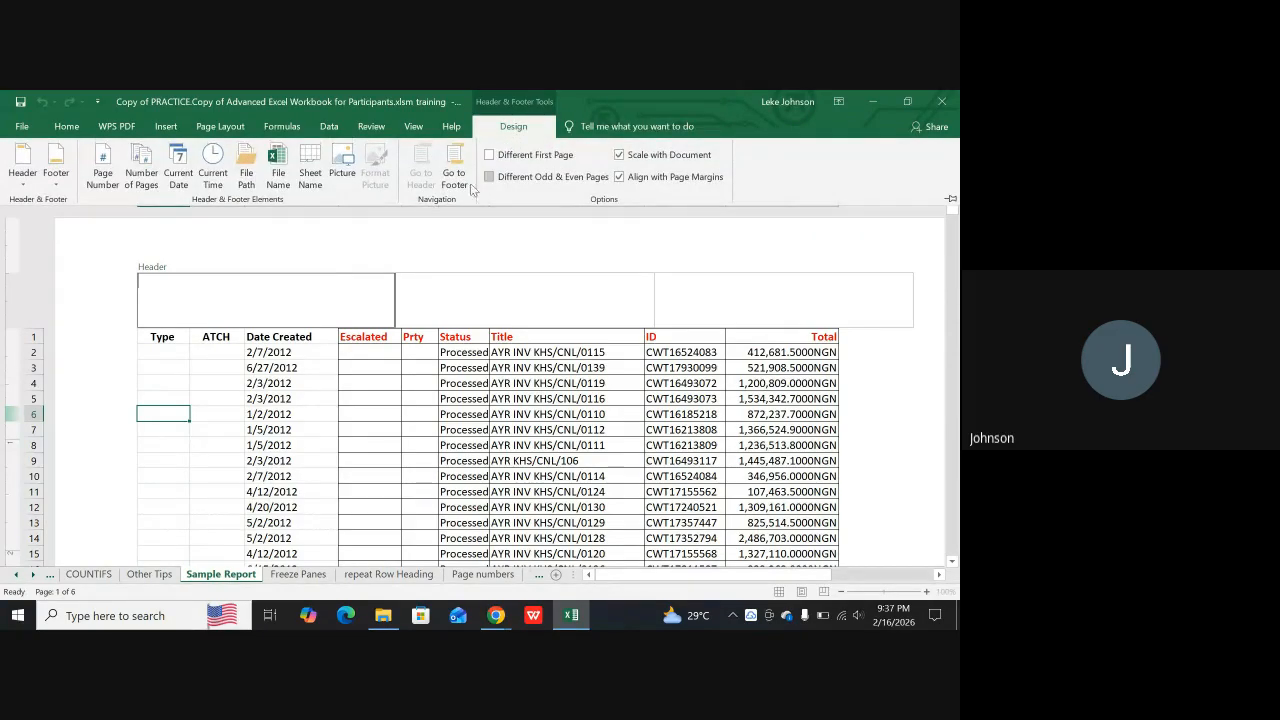
click(109, 177)
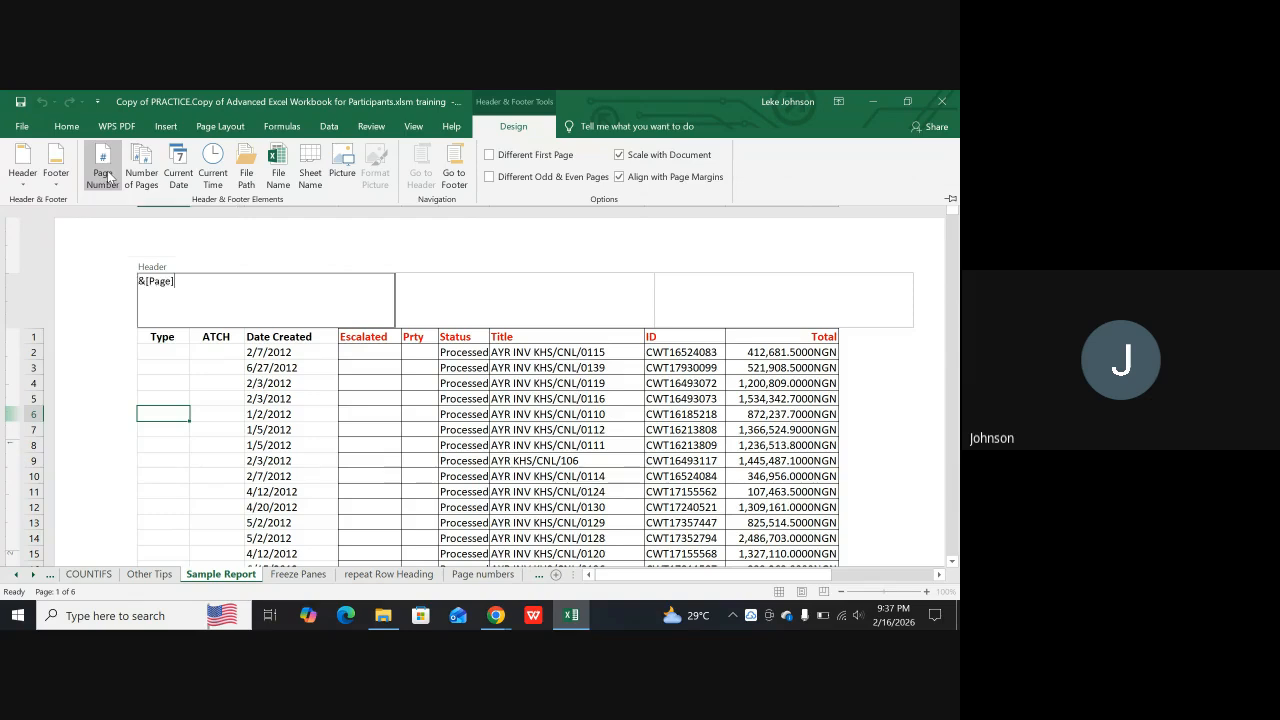
click(183, 241)
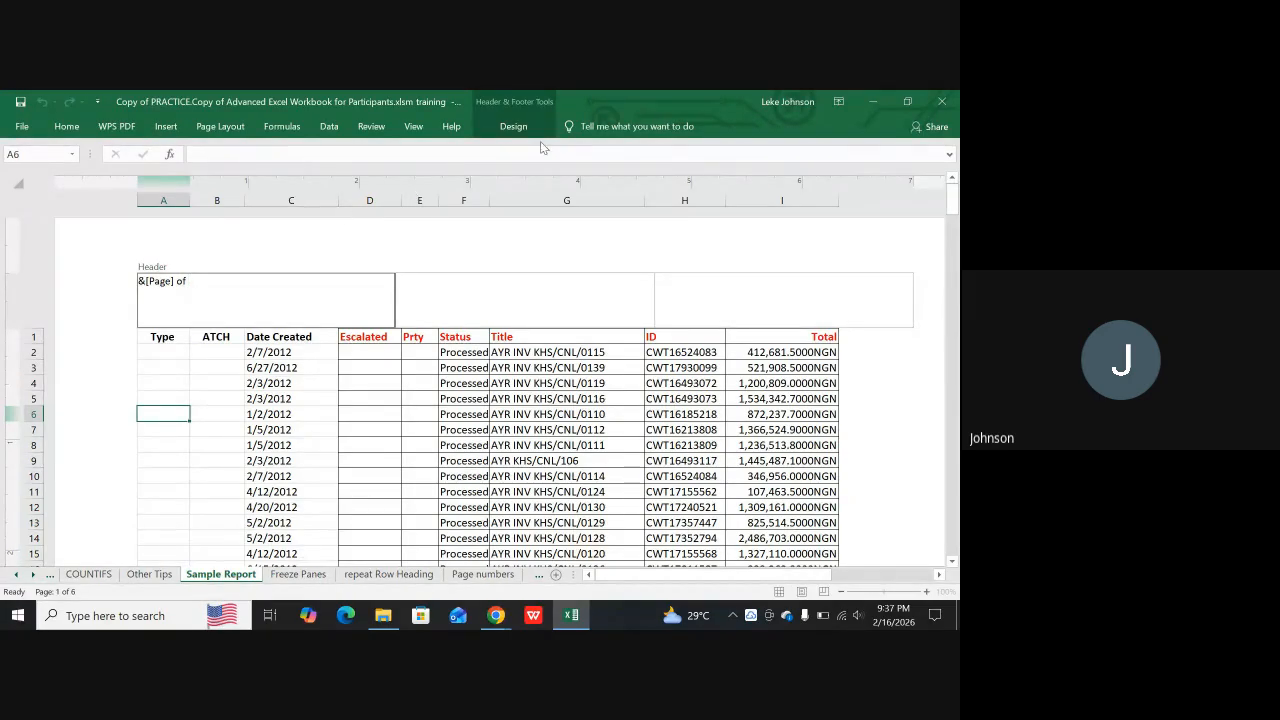
click(510, 127)
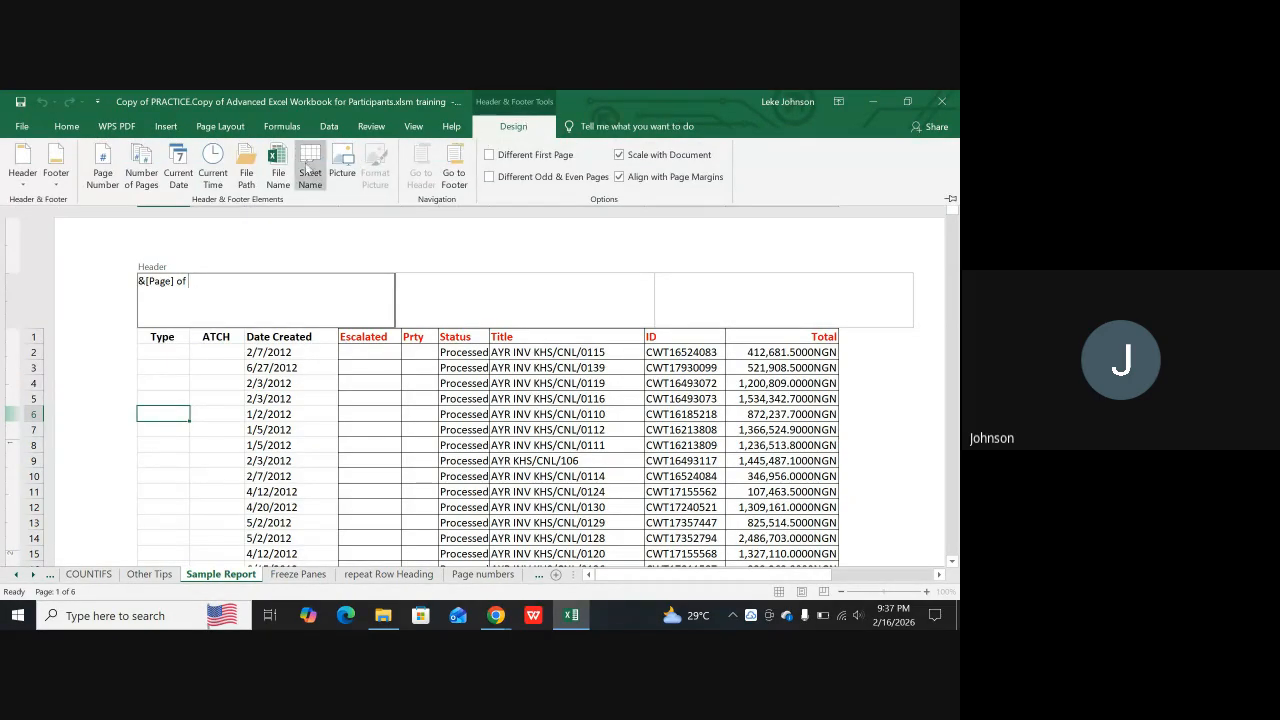
click(142, 177)
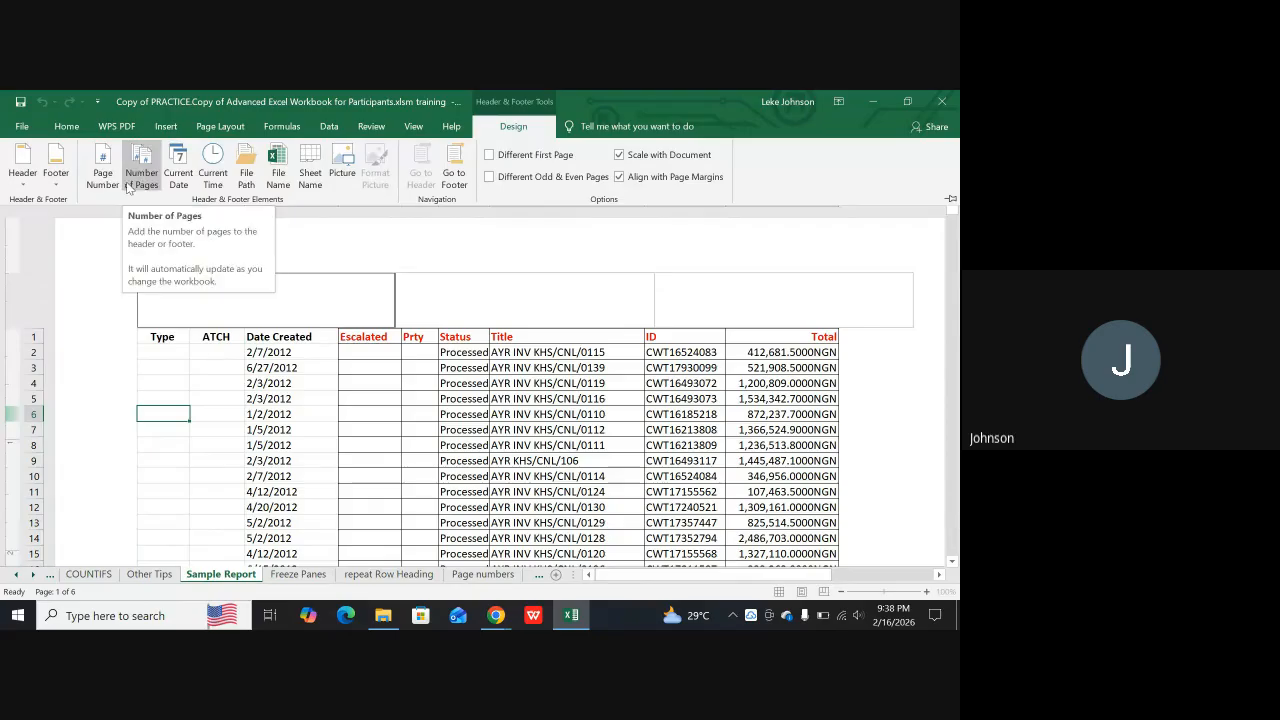
click(213, 385)
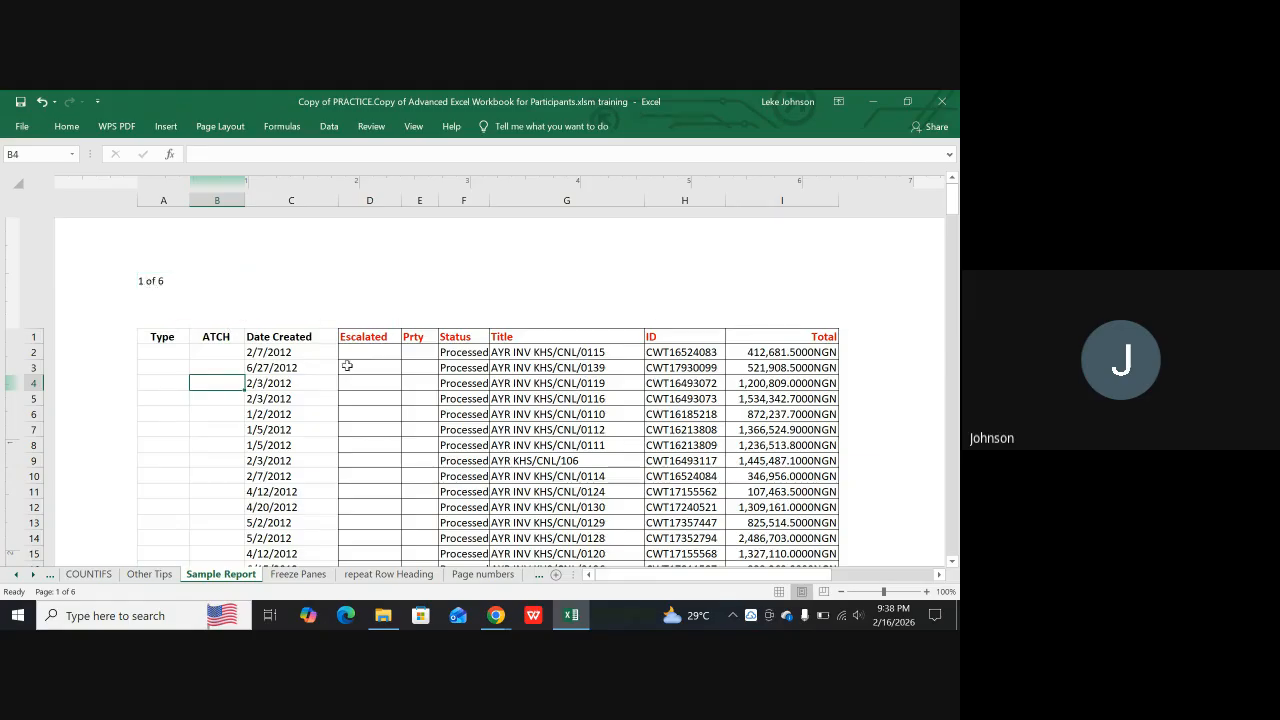
Examine the page numbering in the headers of the following report pages and return to the first page
scroll(366, 394, down, 13)
scroll(366, 397, down, 7)
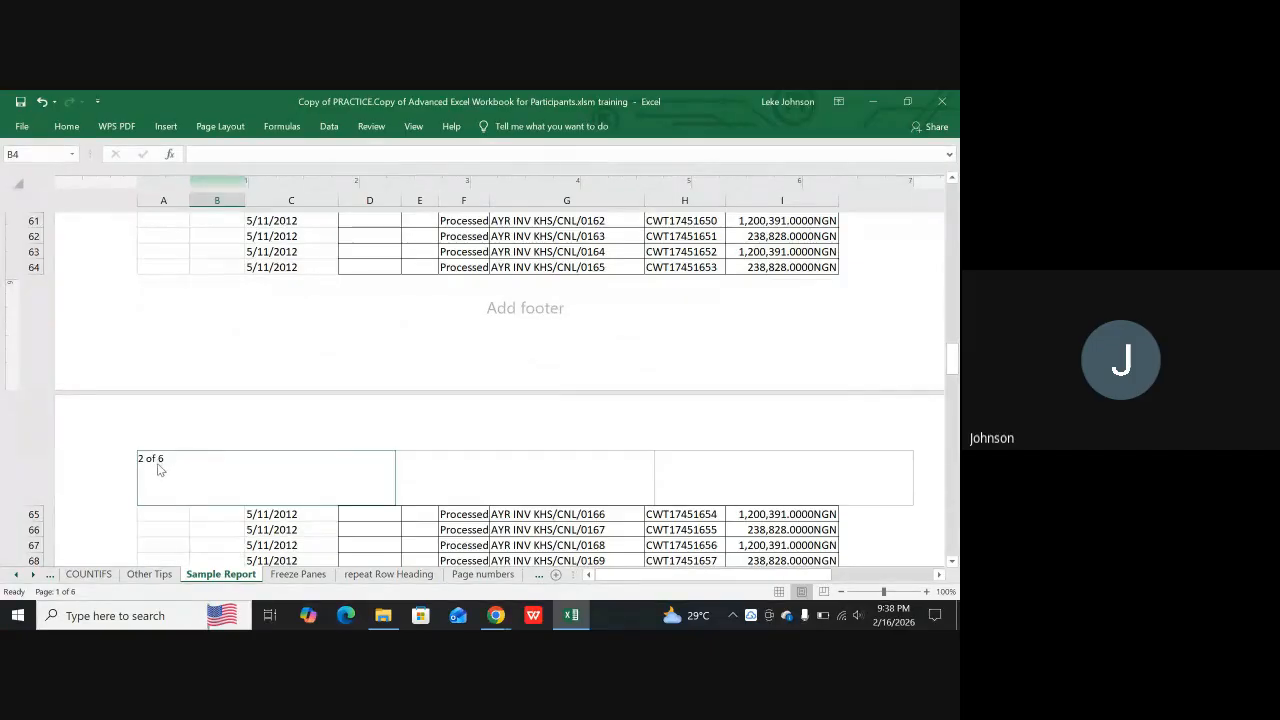
scroll(160, 464, down, 8)
scroll(224, 467, down, 14)
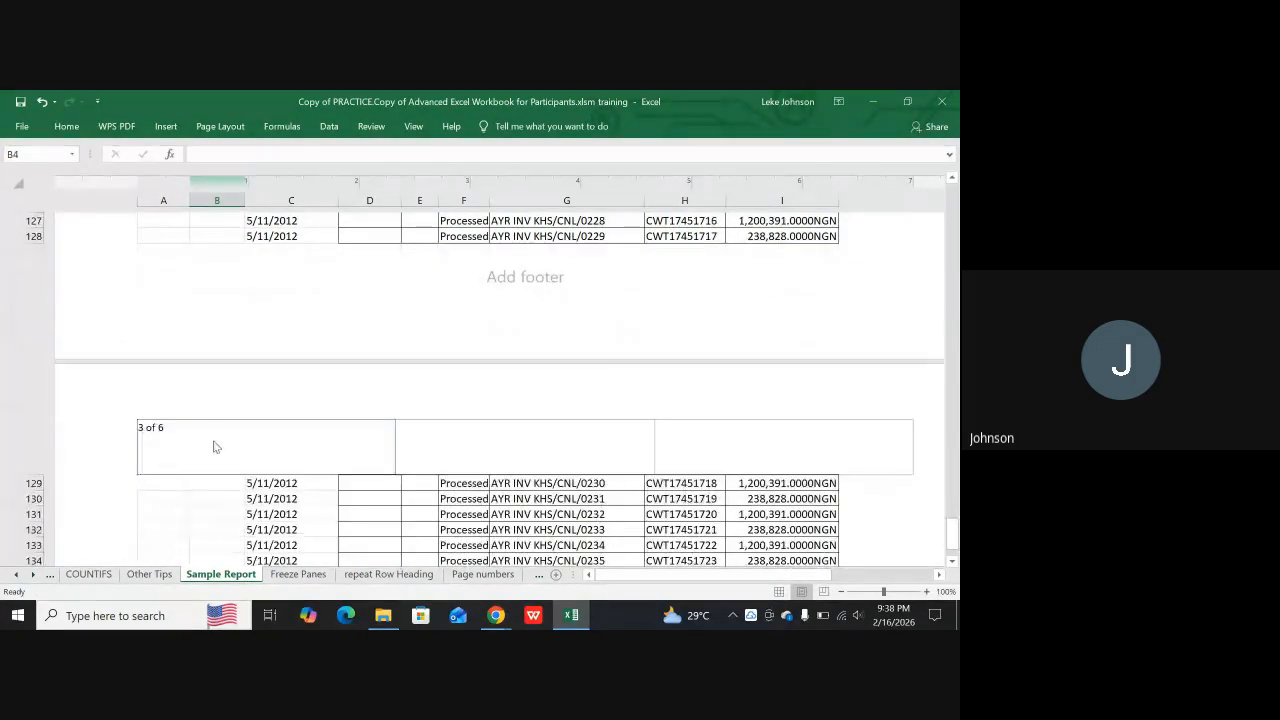
scroll(160, 464, down, 10)
scroll(215, 456, down, 6)
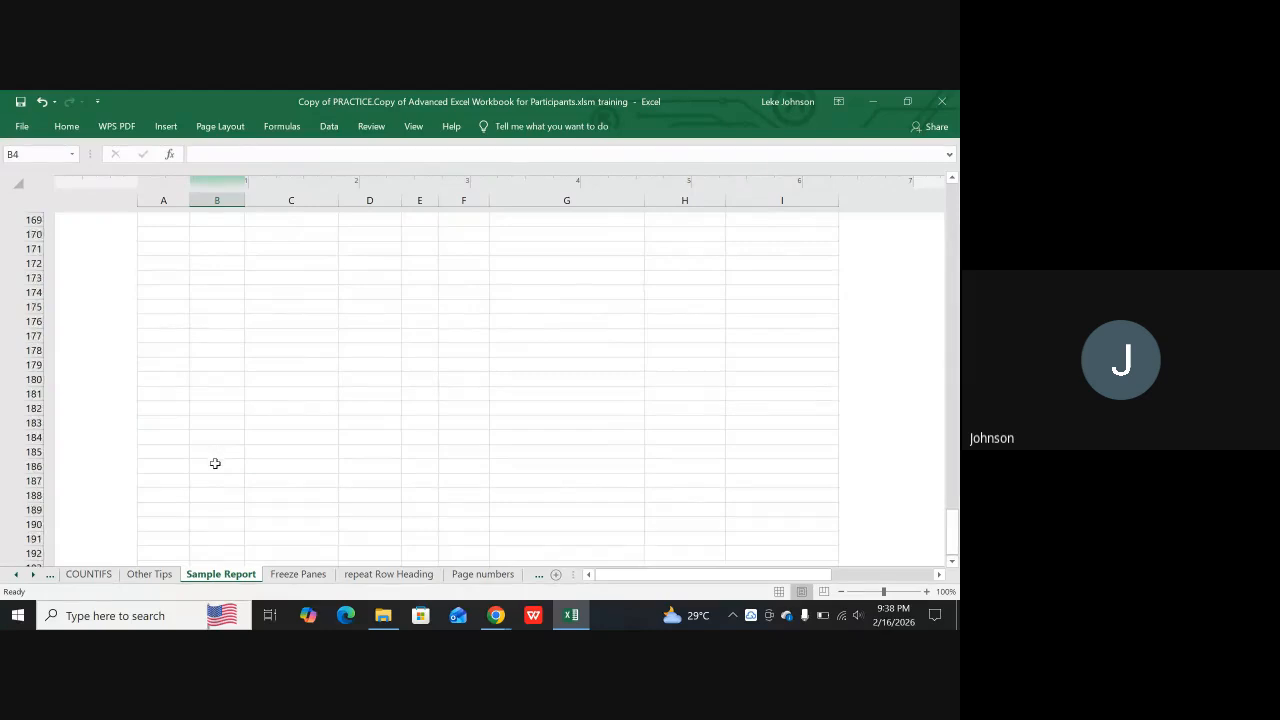
scroll(240, 473, up, 15)
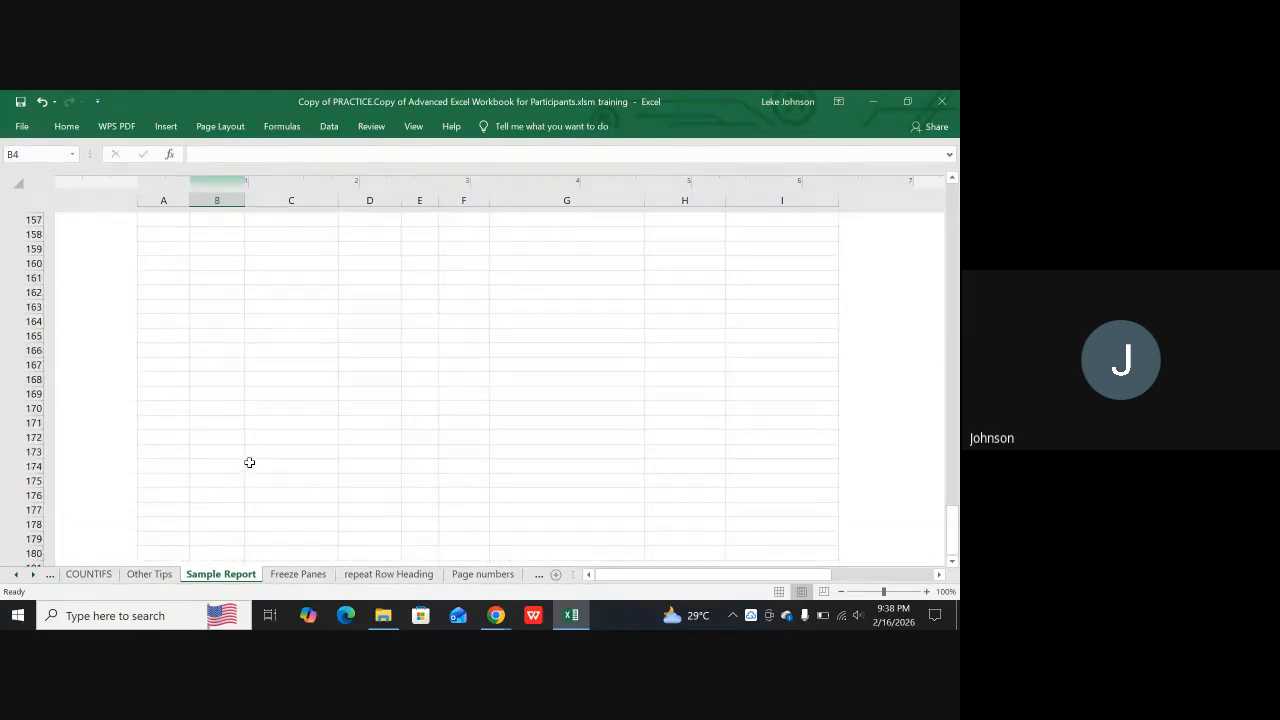
scroll(258, 457, up, 15)
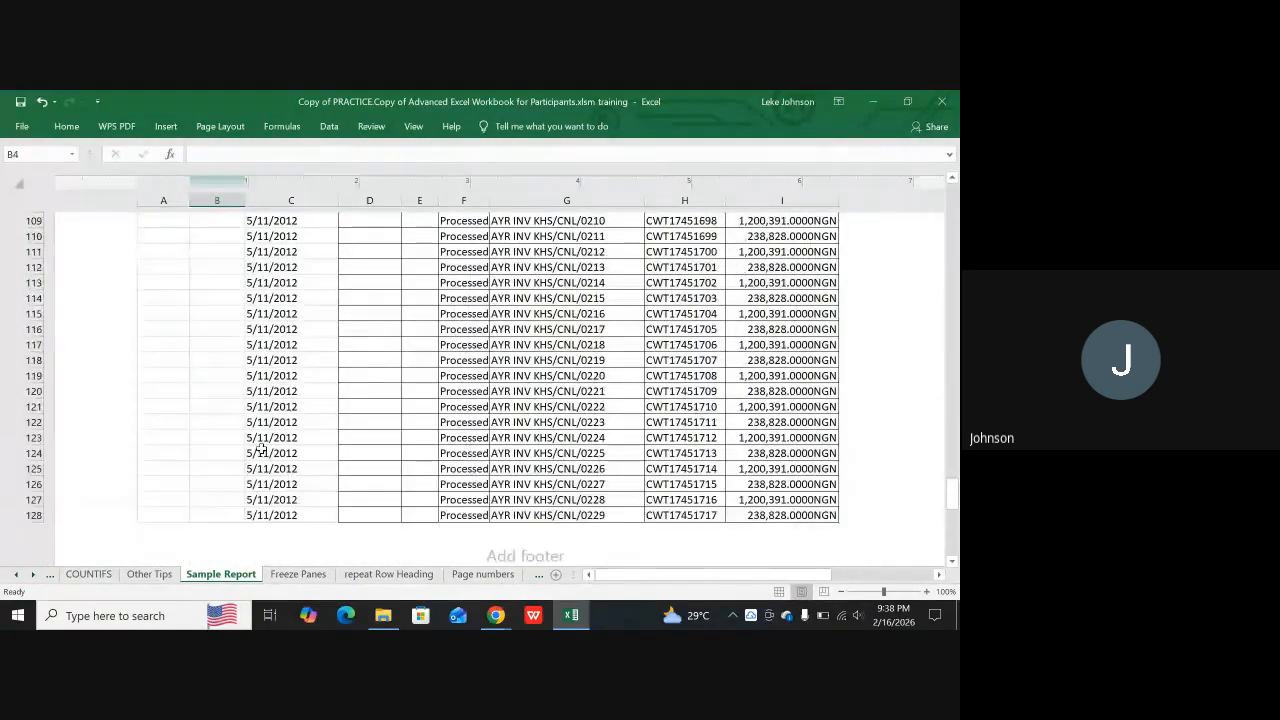
scroll(263, 447, up, 10)
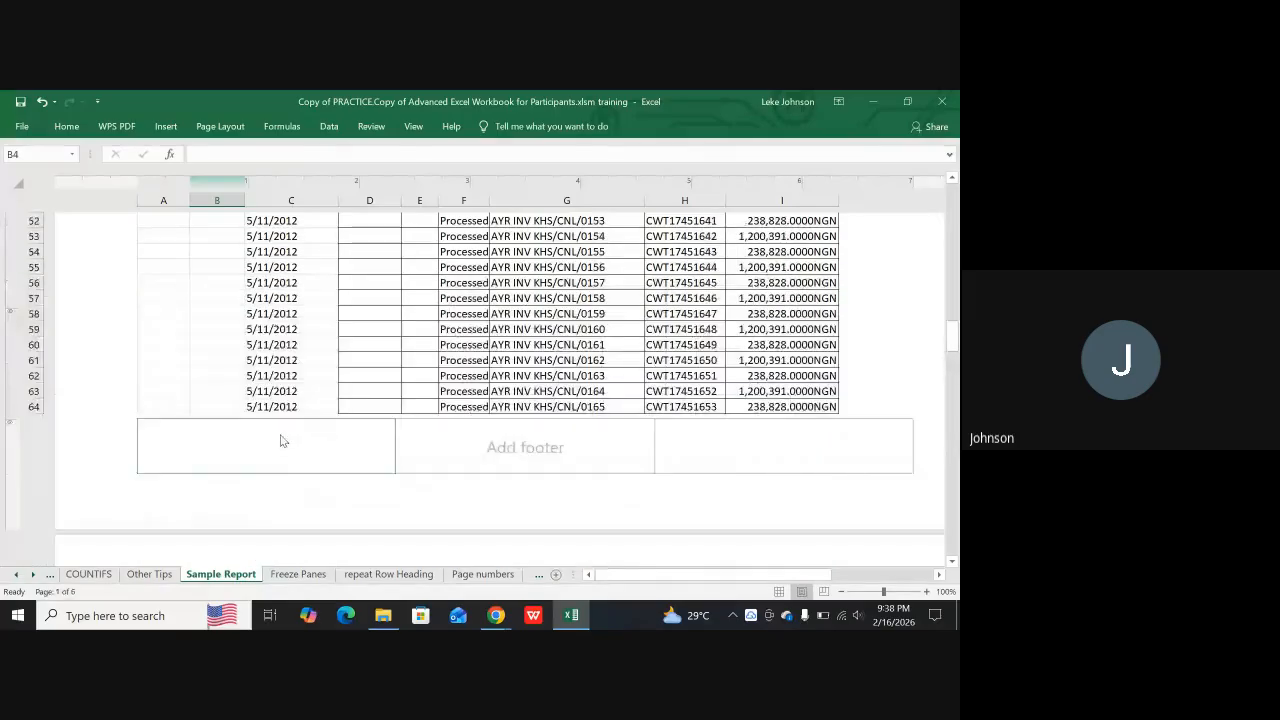
scroll(293, 425, up, 15)
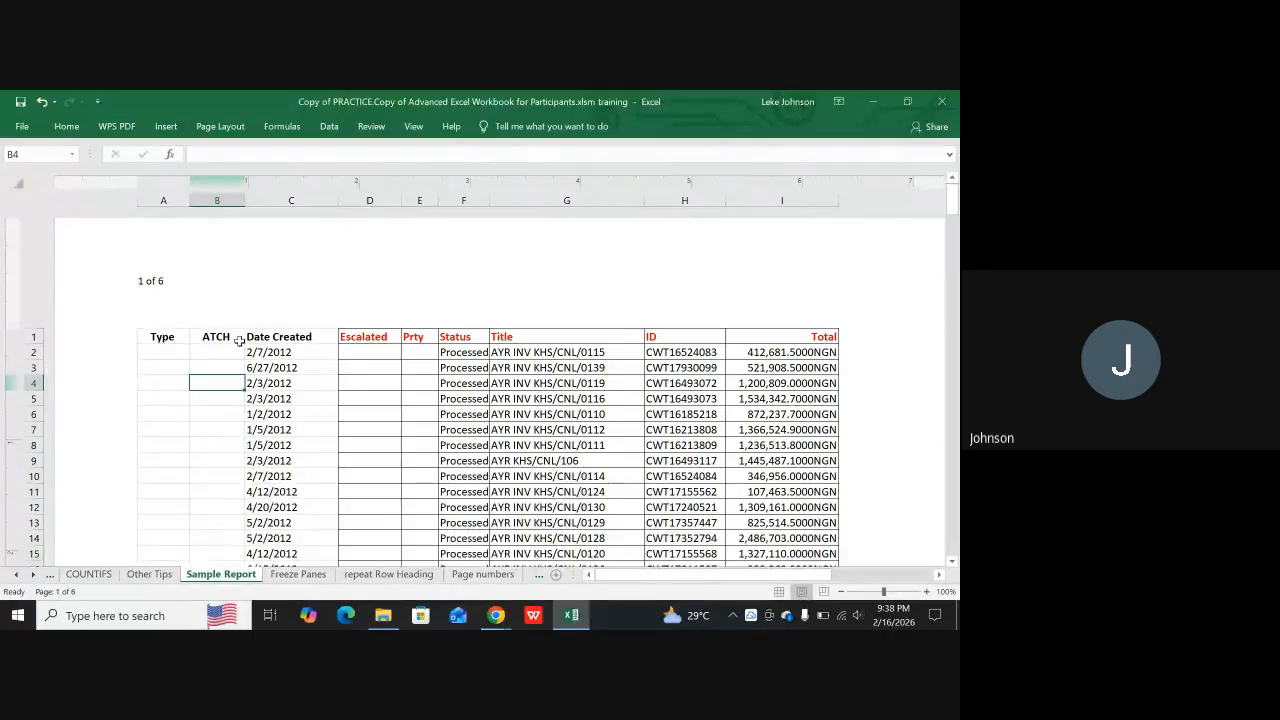
Add the file name and, on a second line, the sheet name to the header's right section, and finish editing the header
click(688, 287)
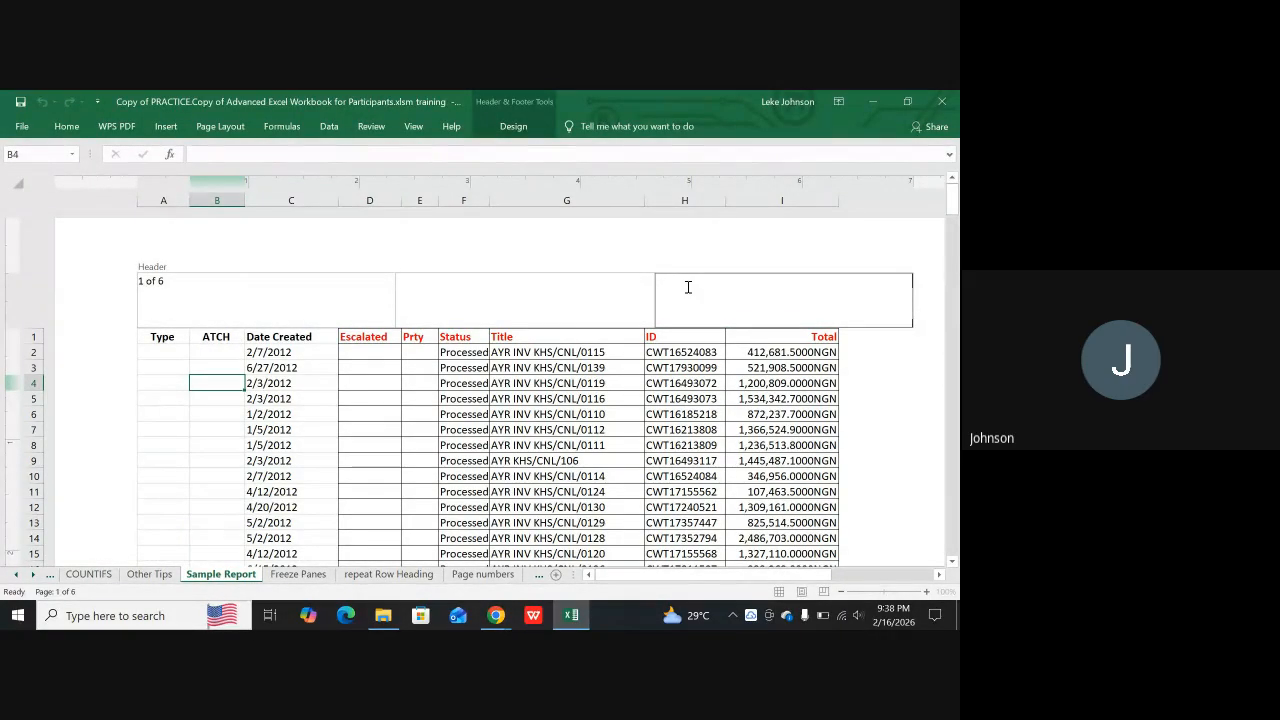
click(515, 128)
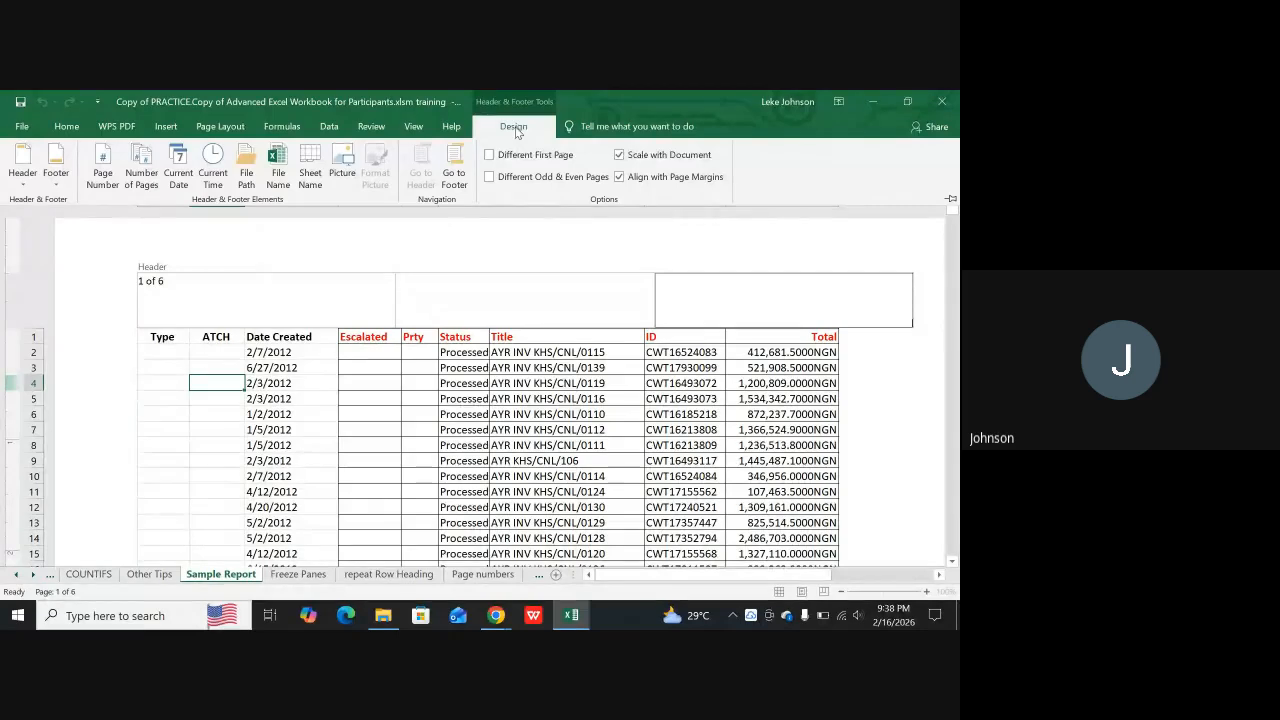
click(278, 175)
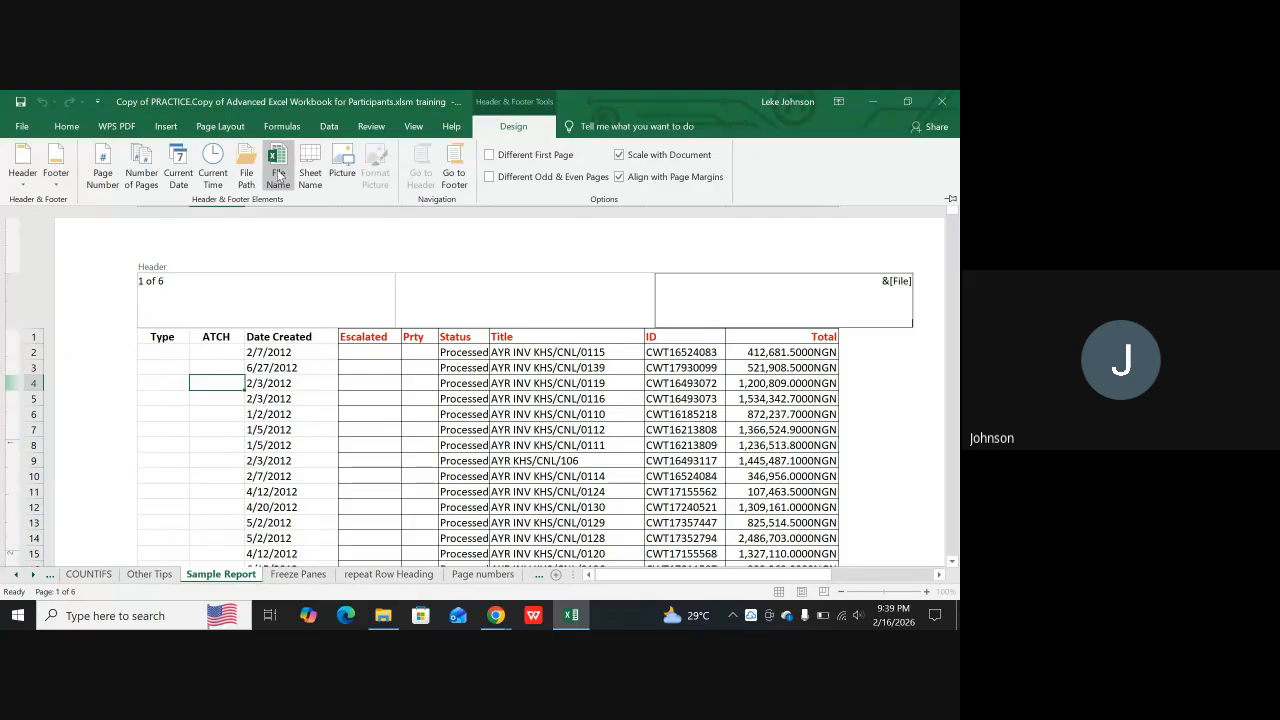
click(334, 257)
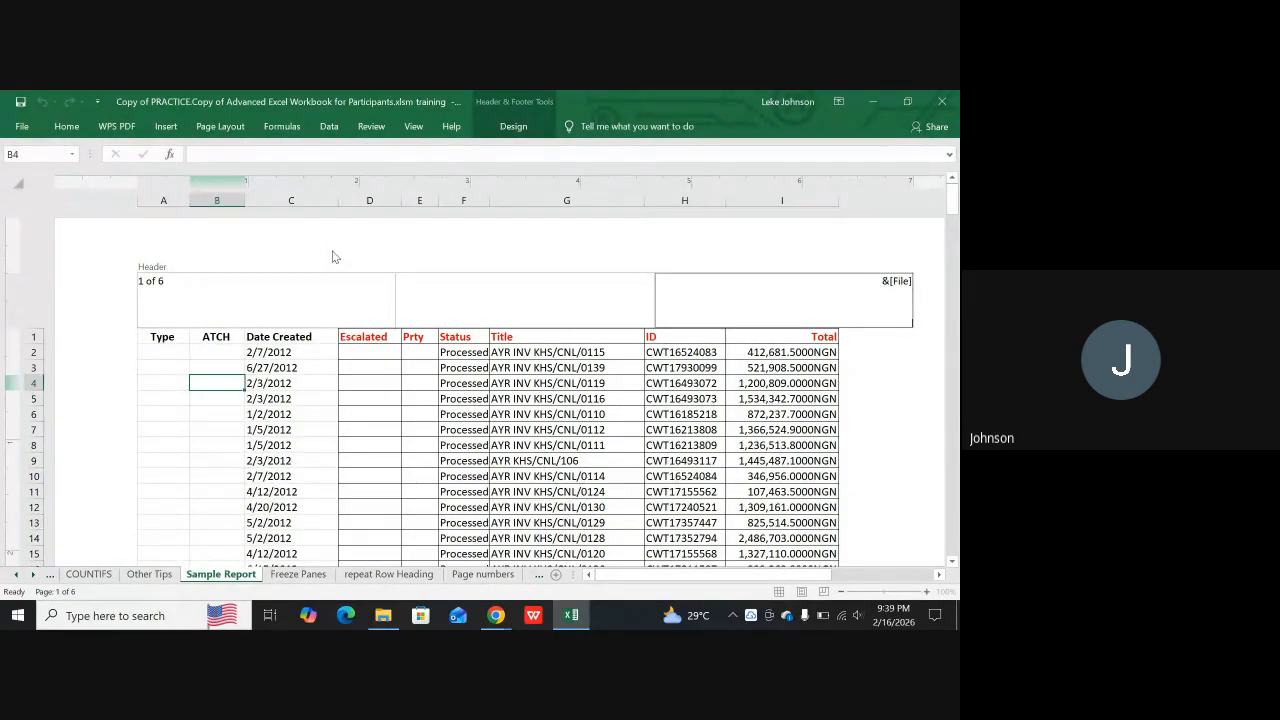
click(514, 127)
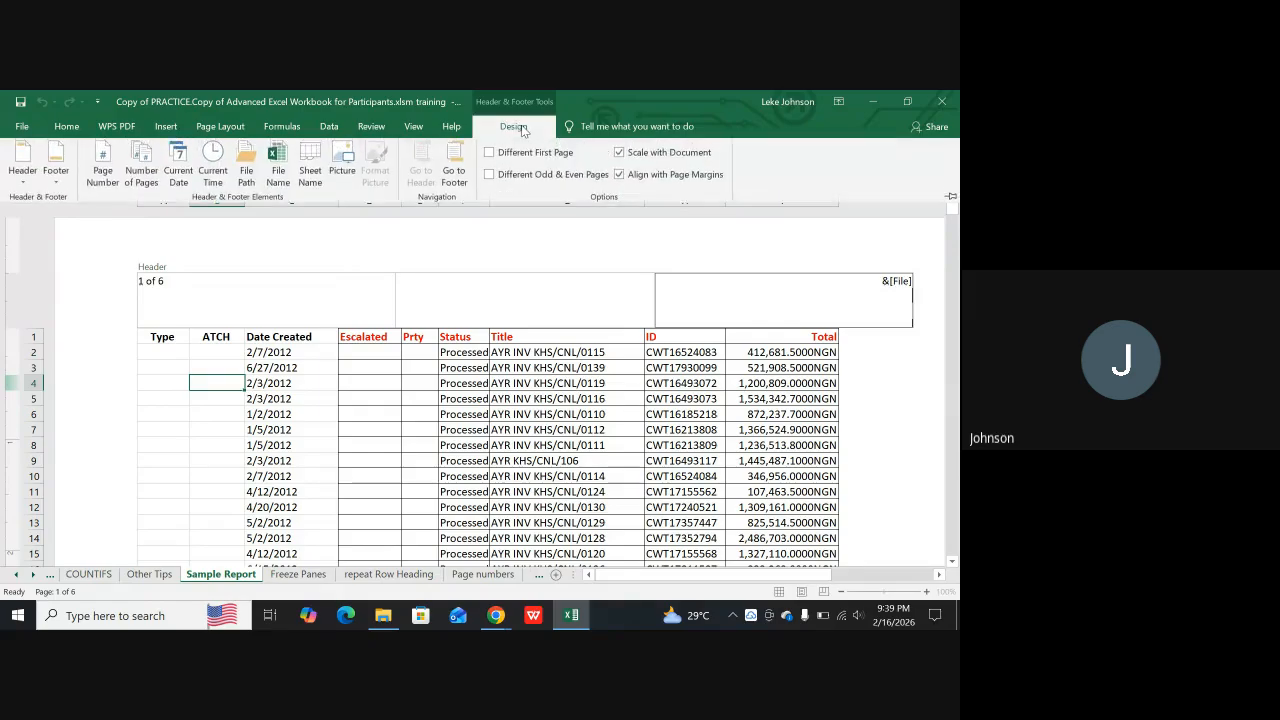
click(310, 167)
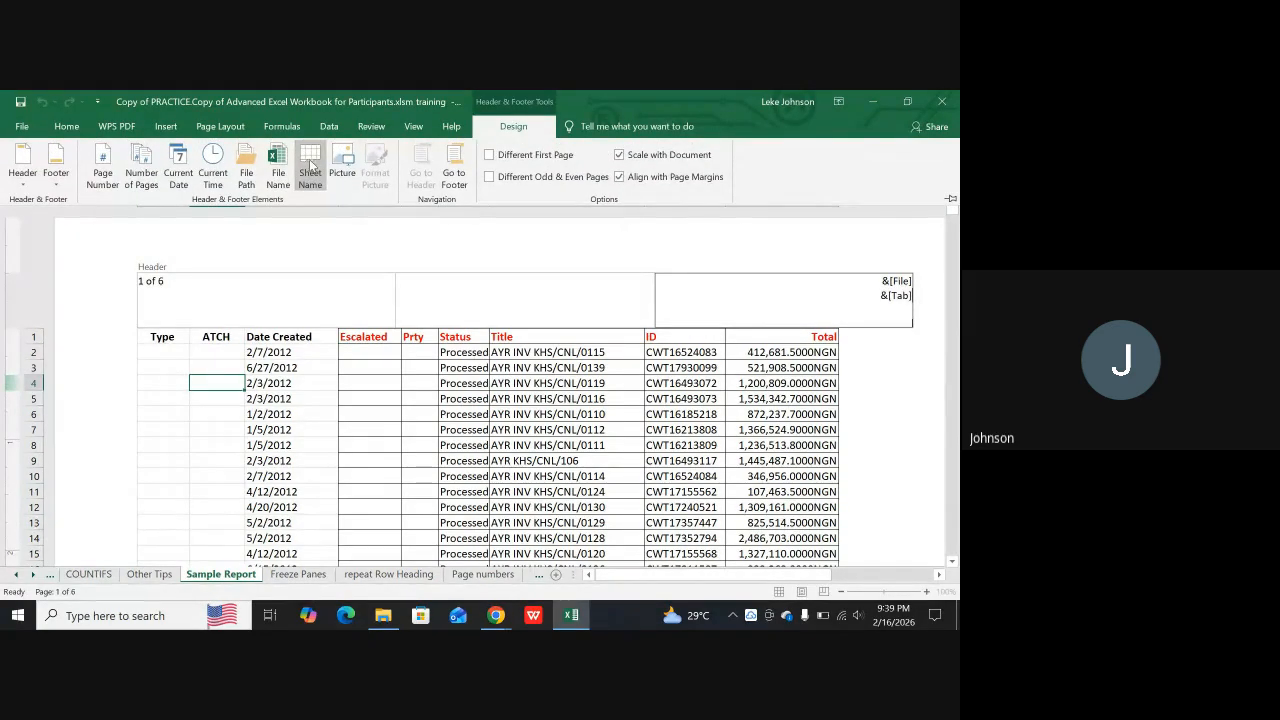
click(646, 399)
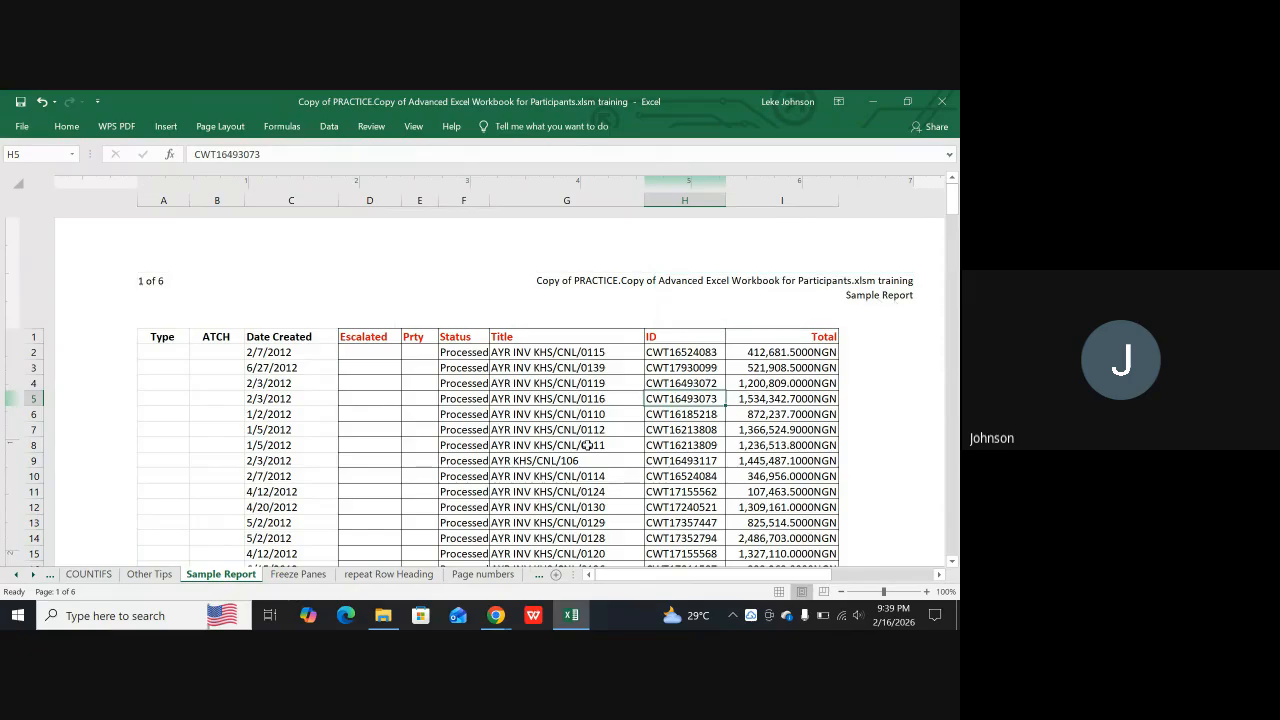
Rename the Sample Report sheet as "sheet 1"
double_click(220, 577)
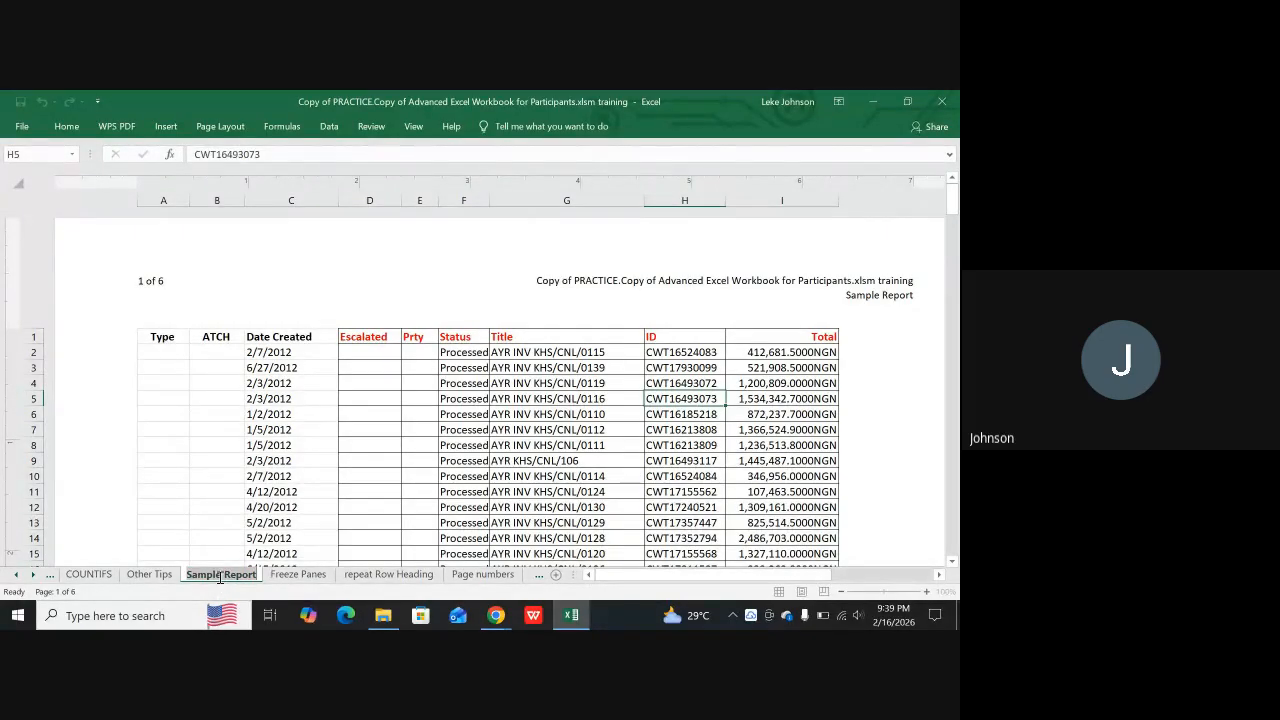
text(she)
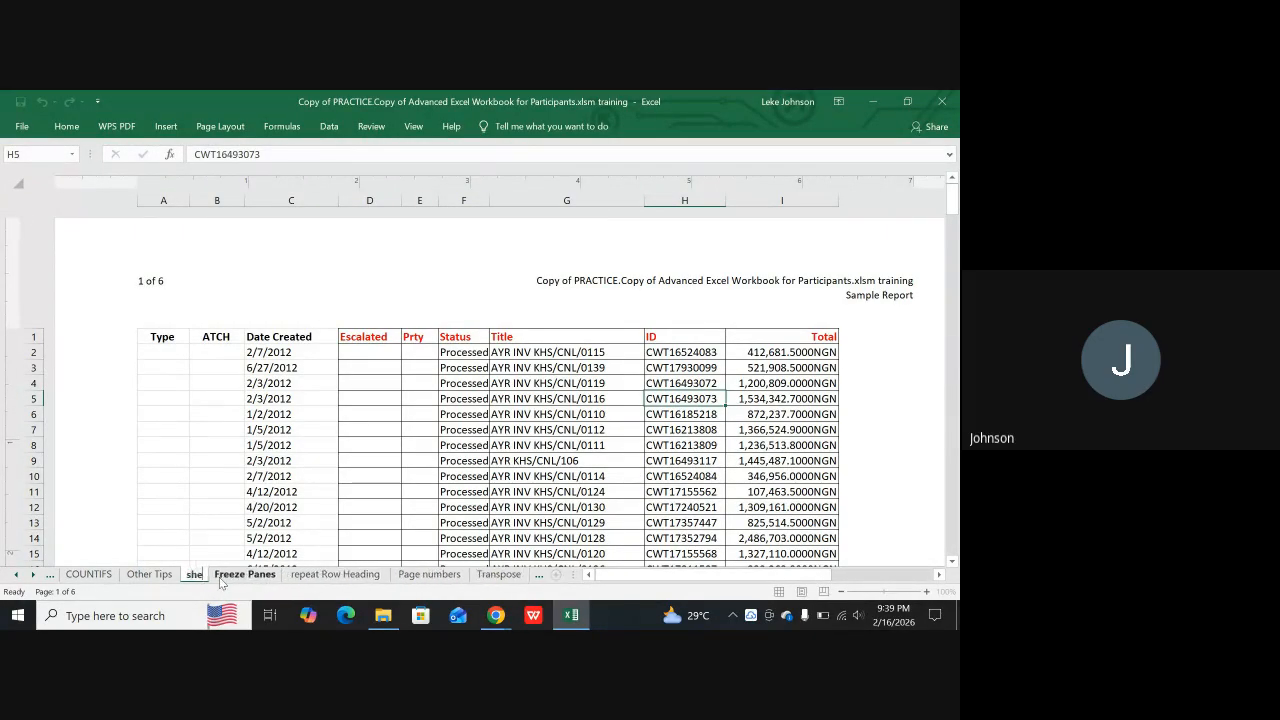
text(et)
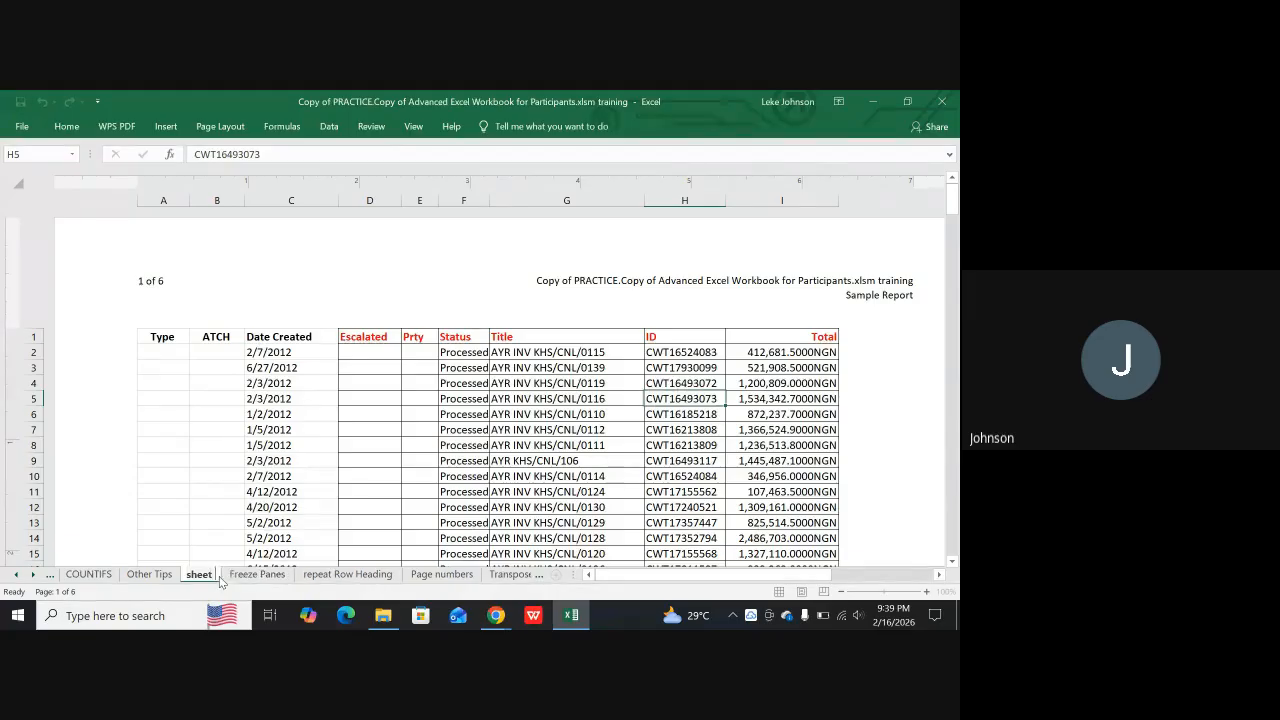
text( 1)
key(Return)
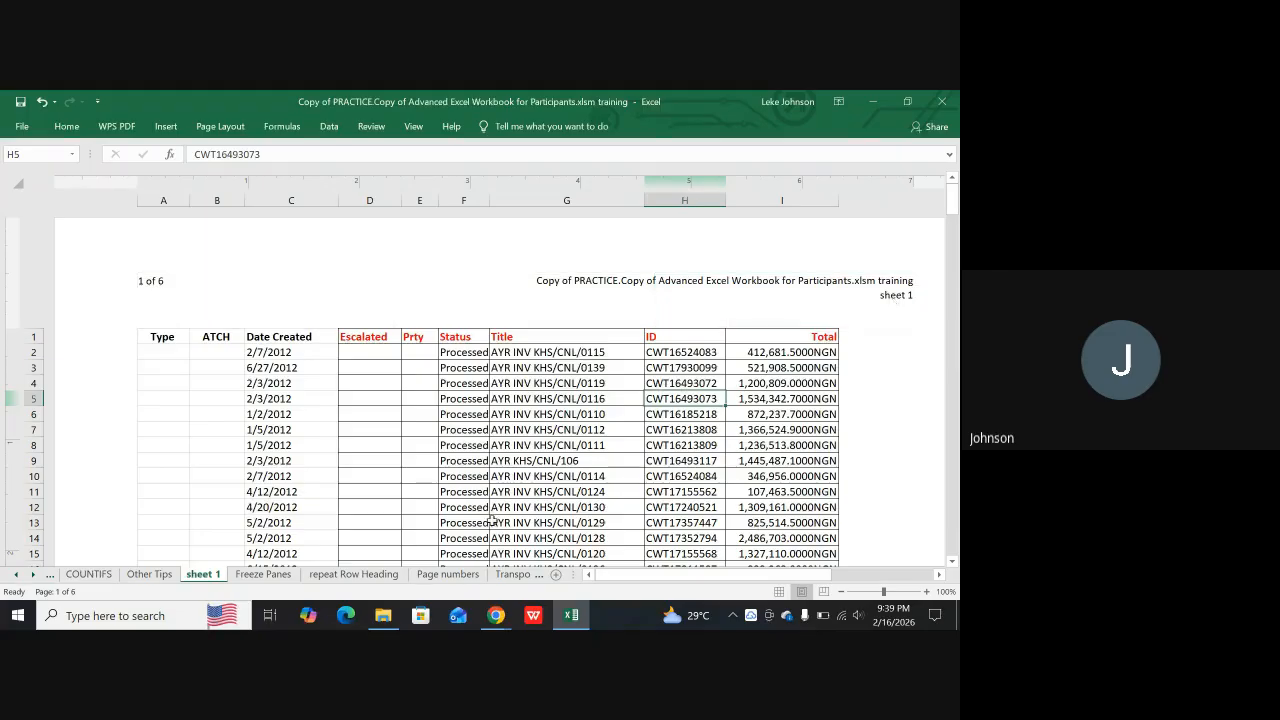
Rename the "sheet 1" worksheet as "Sample Report" and show it in Page Layout view
key(ctrl+z)
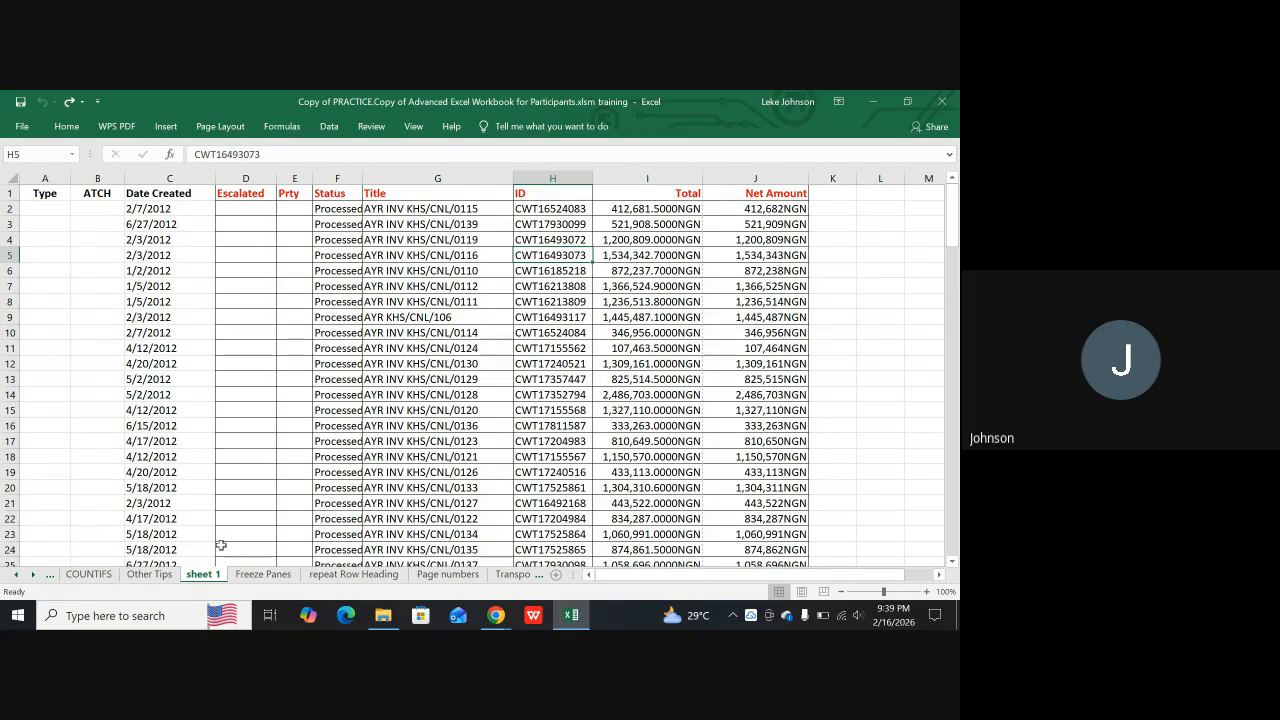
click(202, 575)
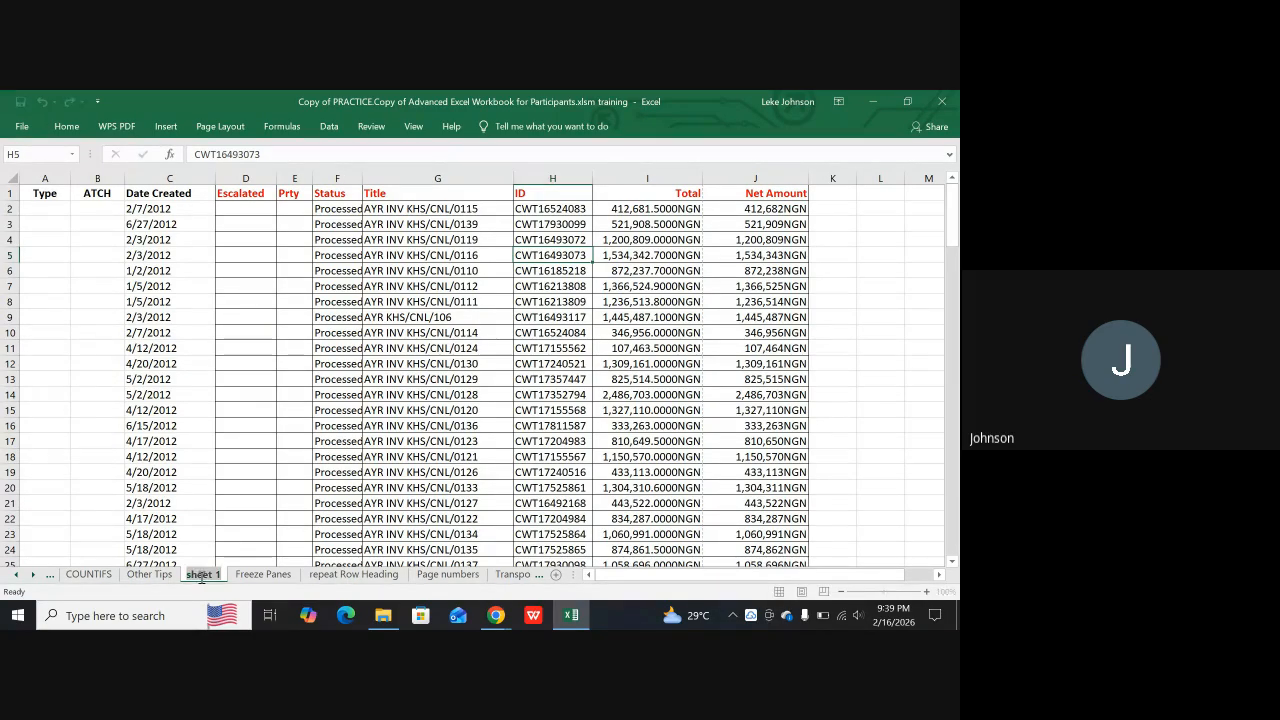
text(S)
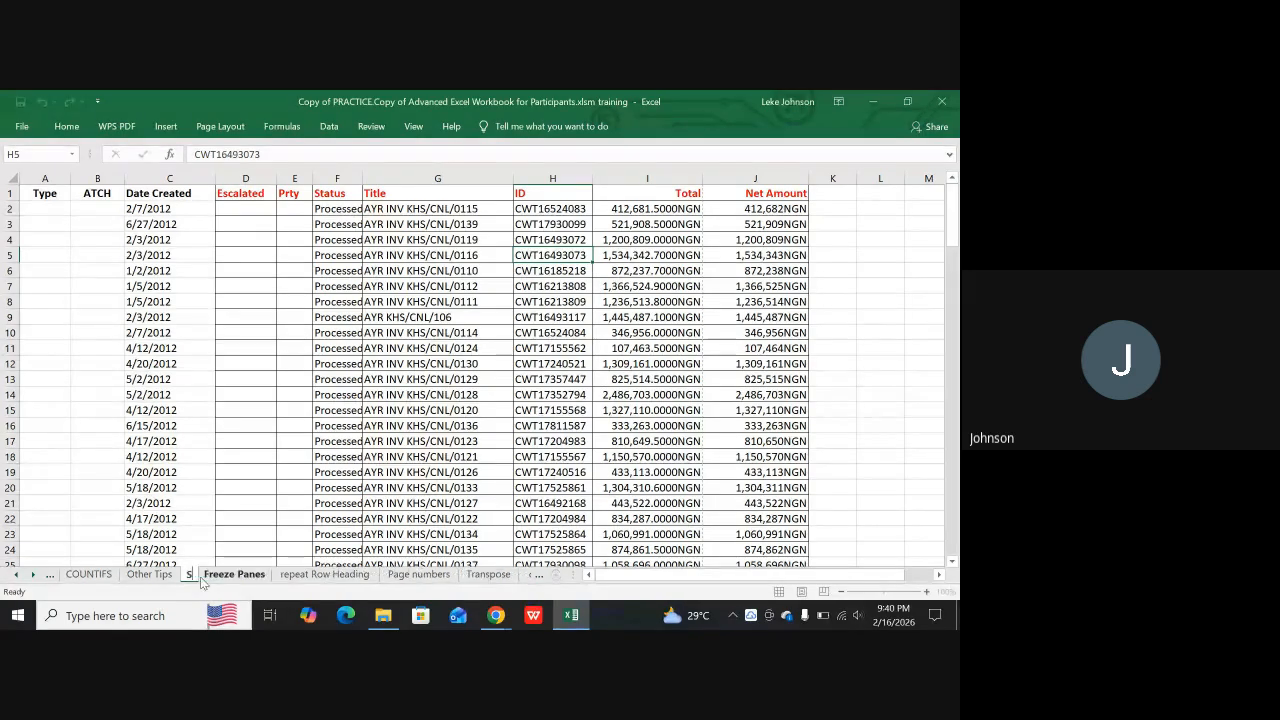
text(ampl)
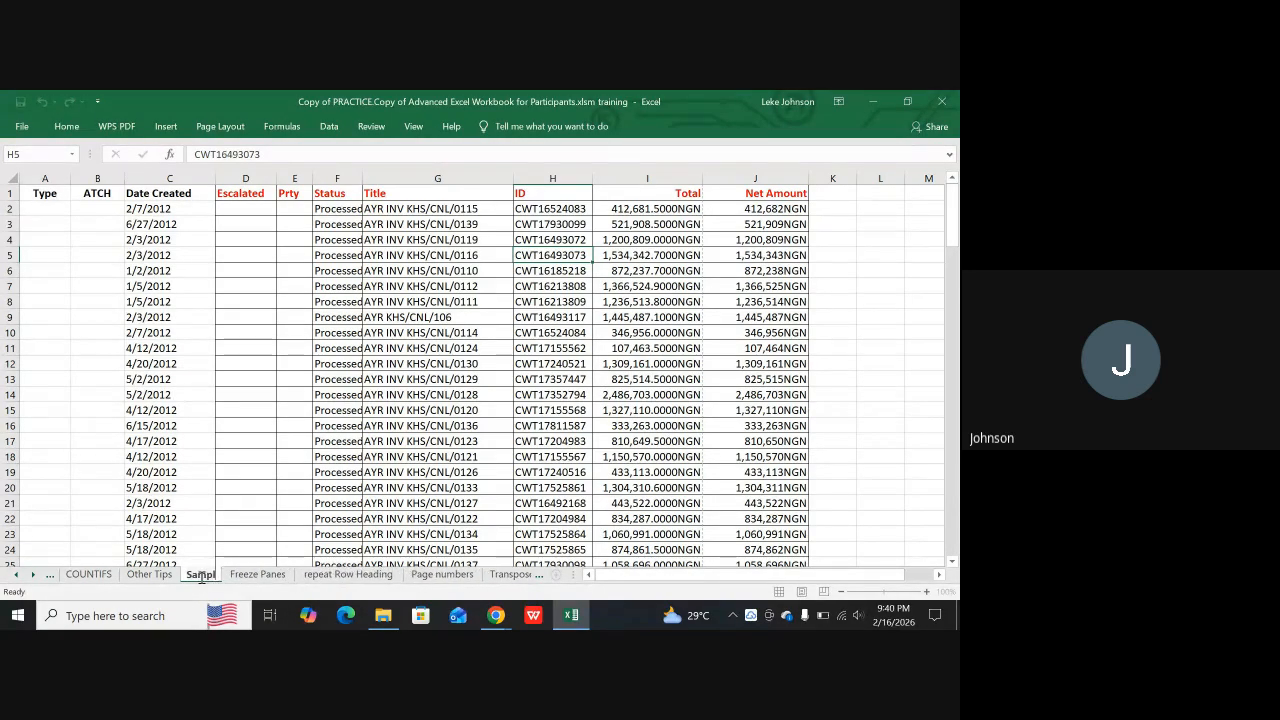
text(e Report)
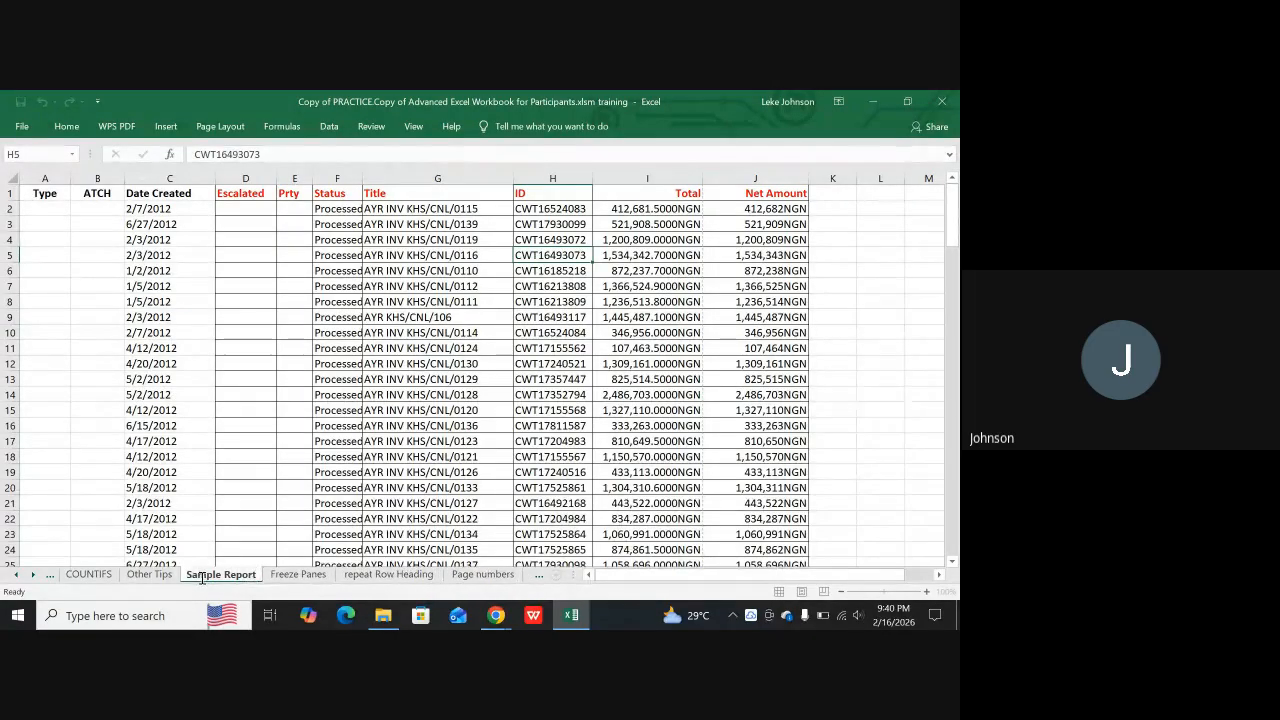
key(Return)
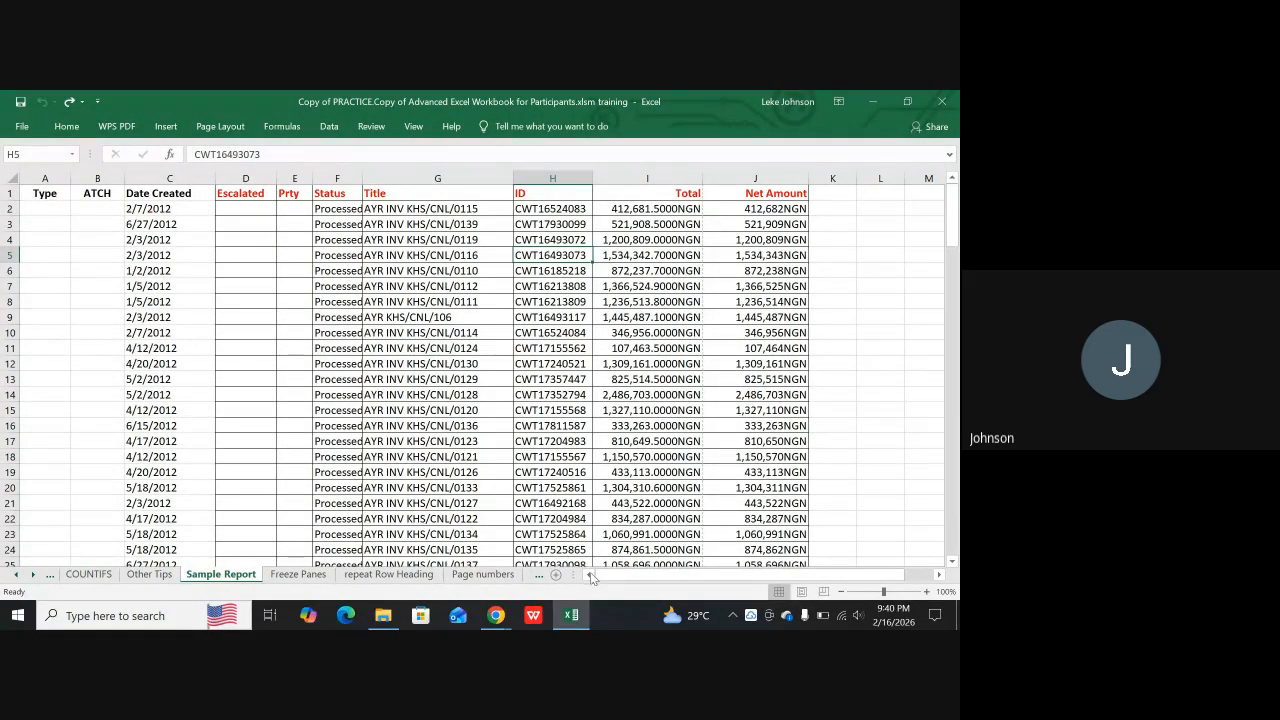
click(803, 593)
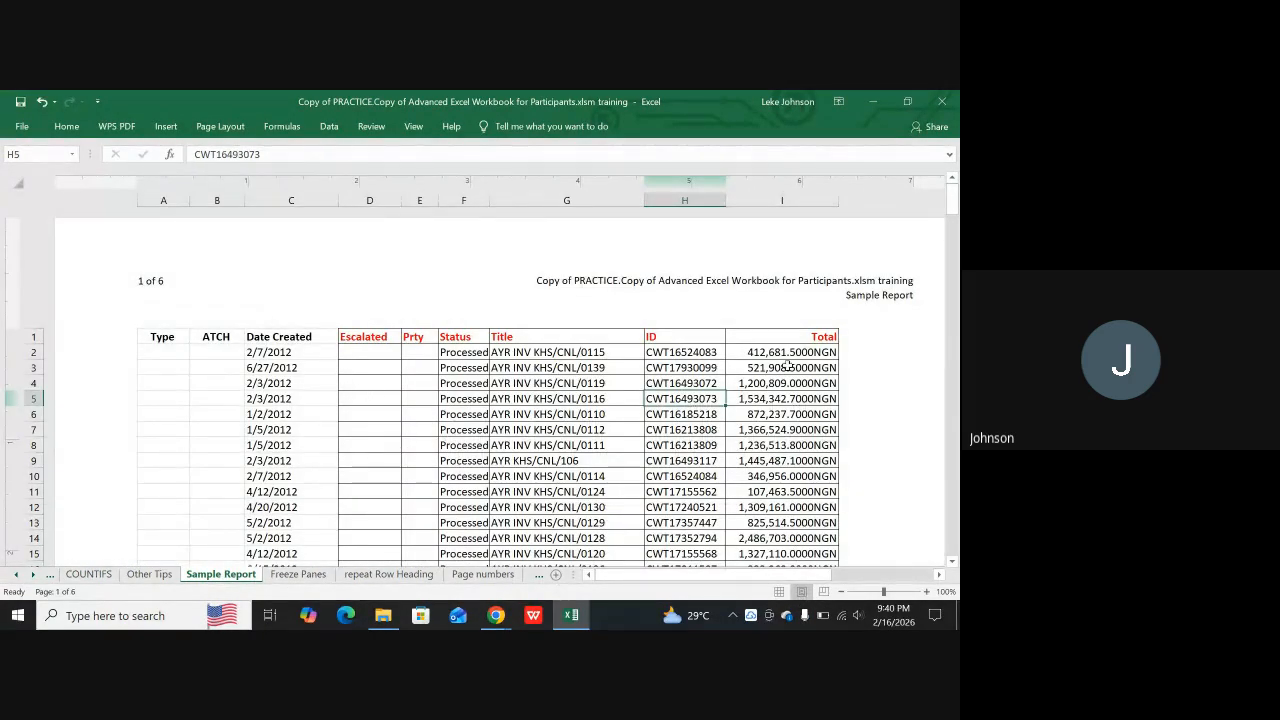
Delete the page numbering from the header's left section and finish editing the header
click(213, 297)
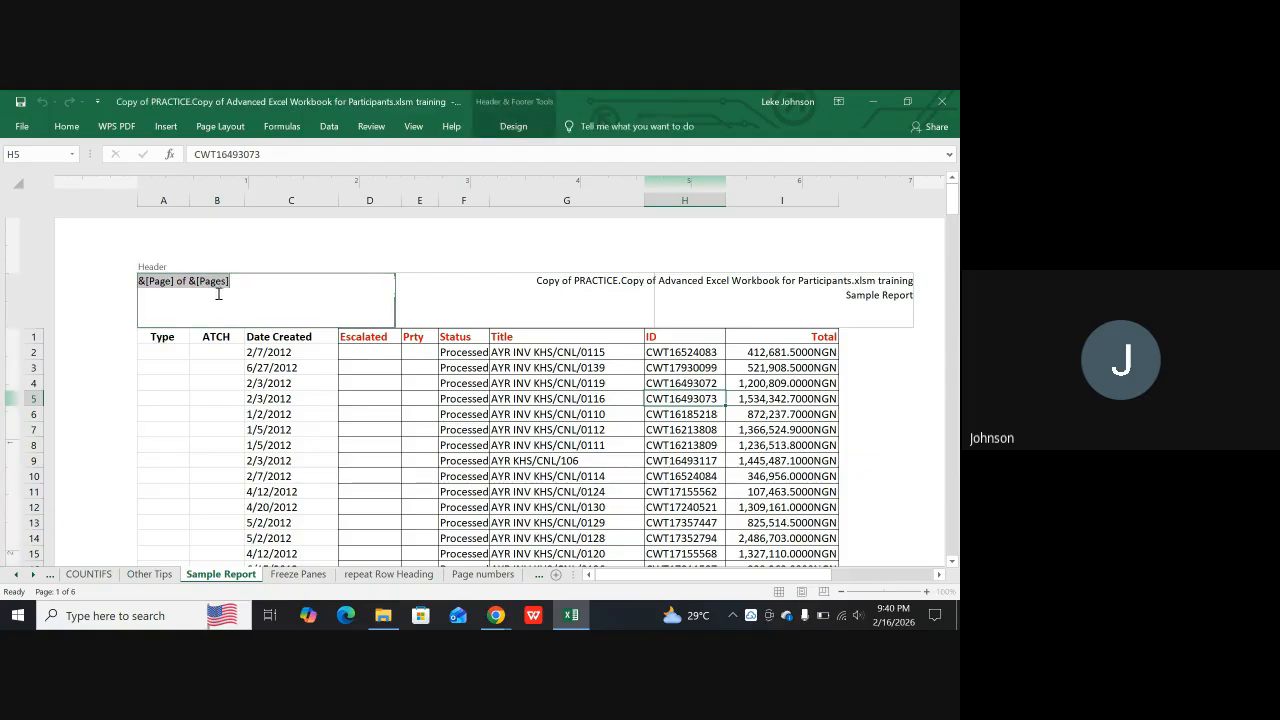
key(Delete)
click(180, 442)
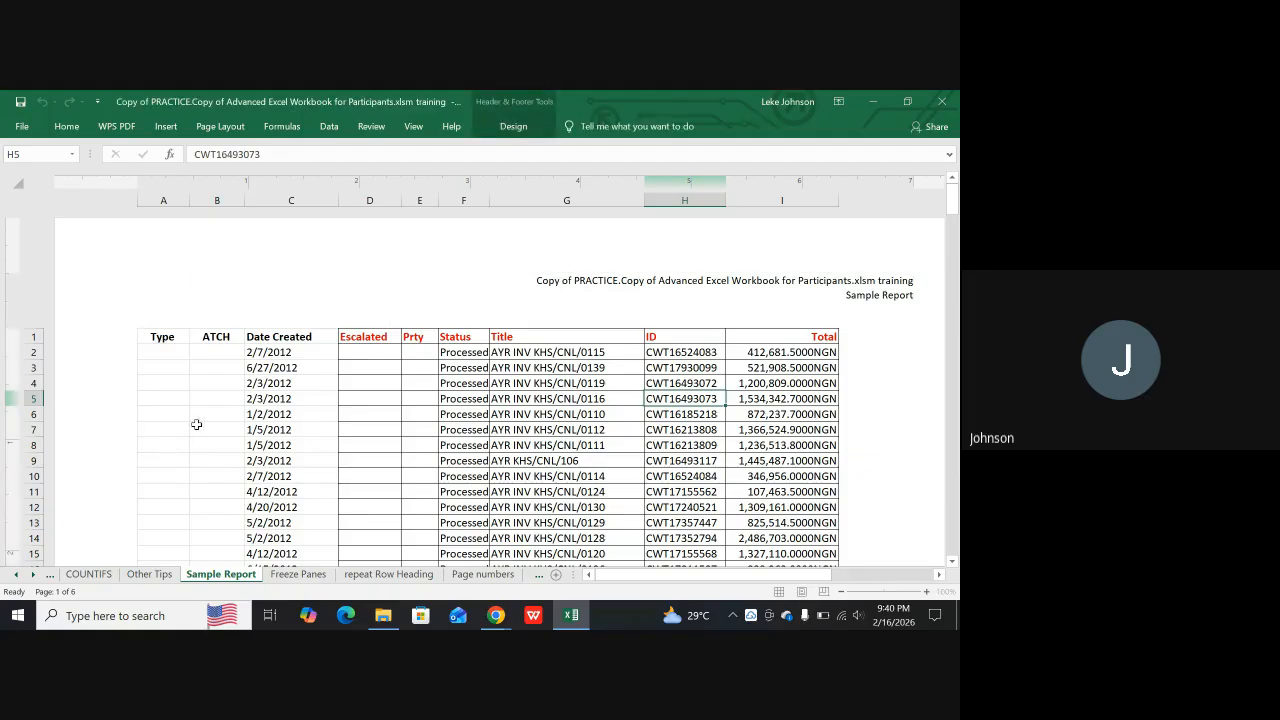
Add the page number, the word "of" and the total number of pages to the header's empty left section
click(196, 308)
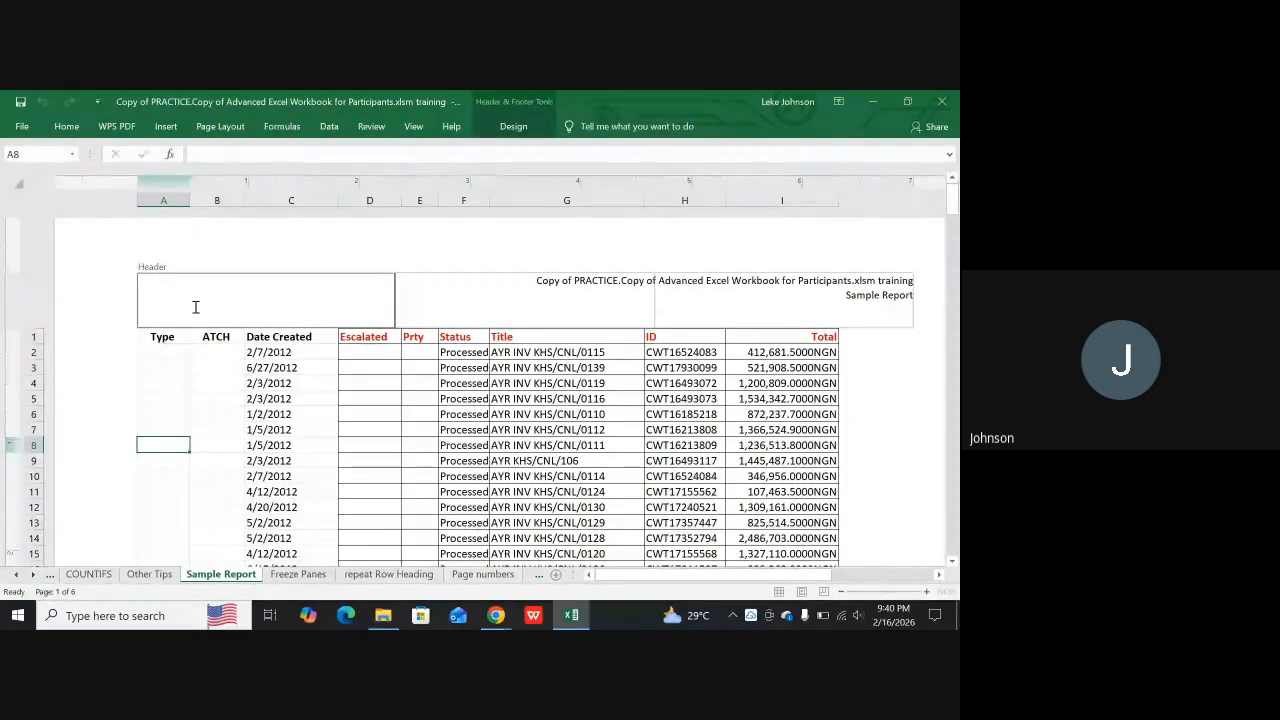
click(508, 125)
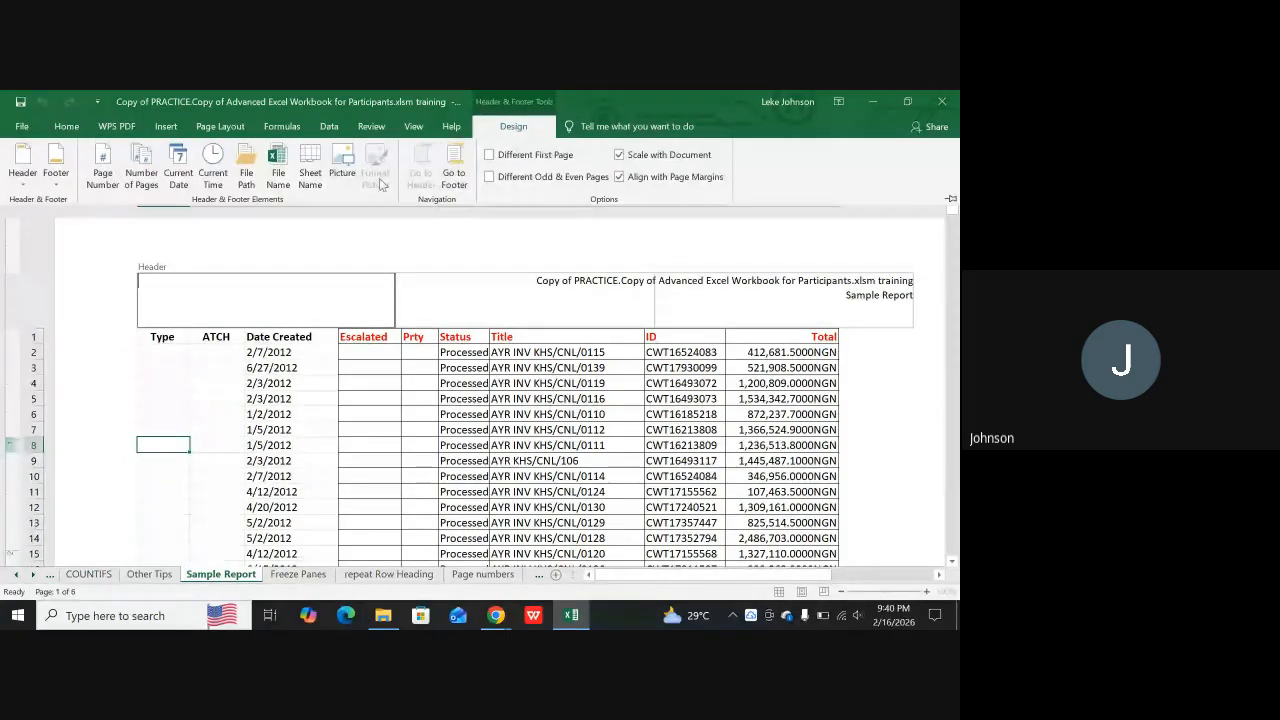
click(104, 180)
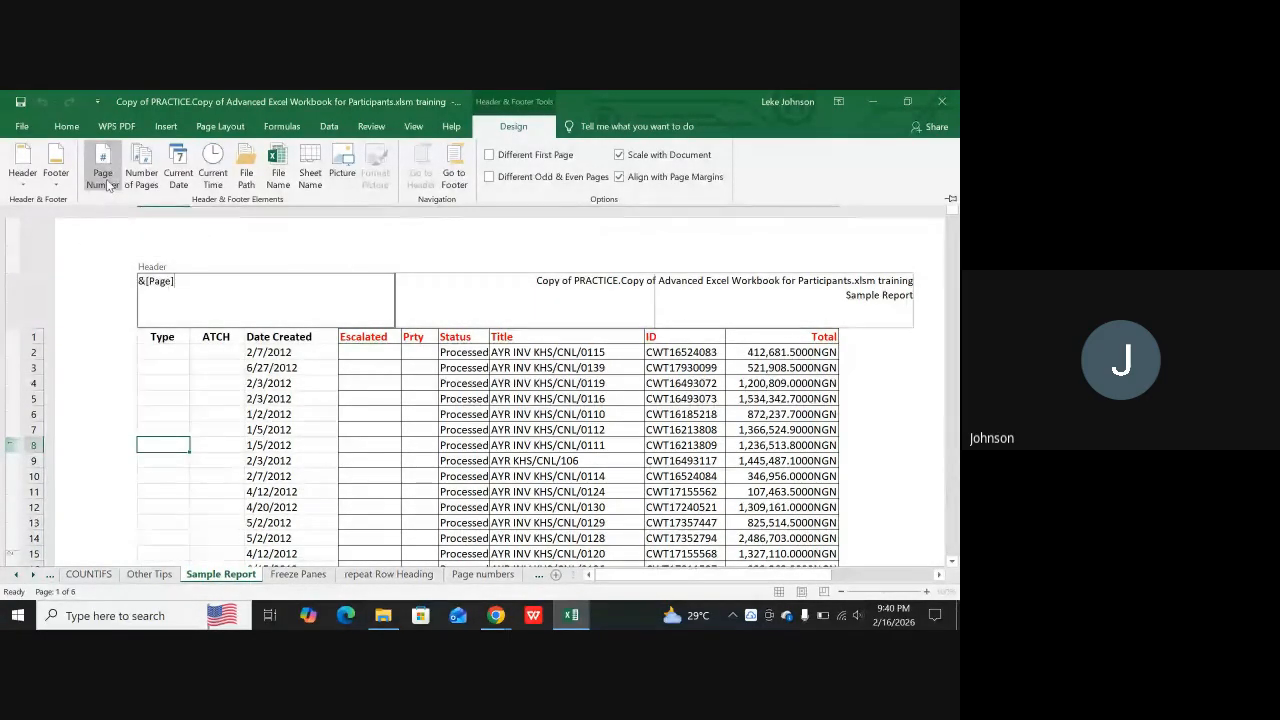
click(330, 237)
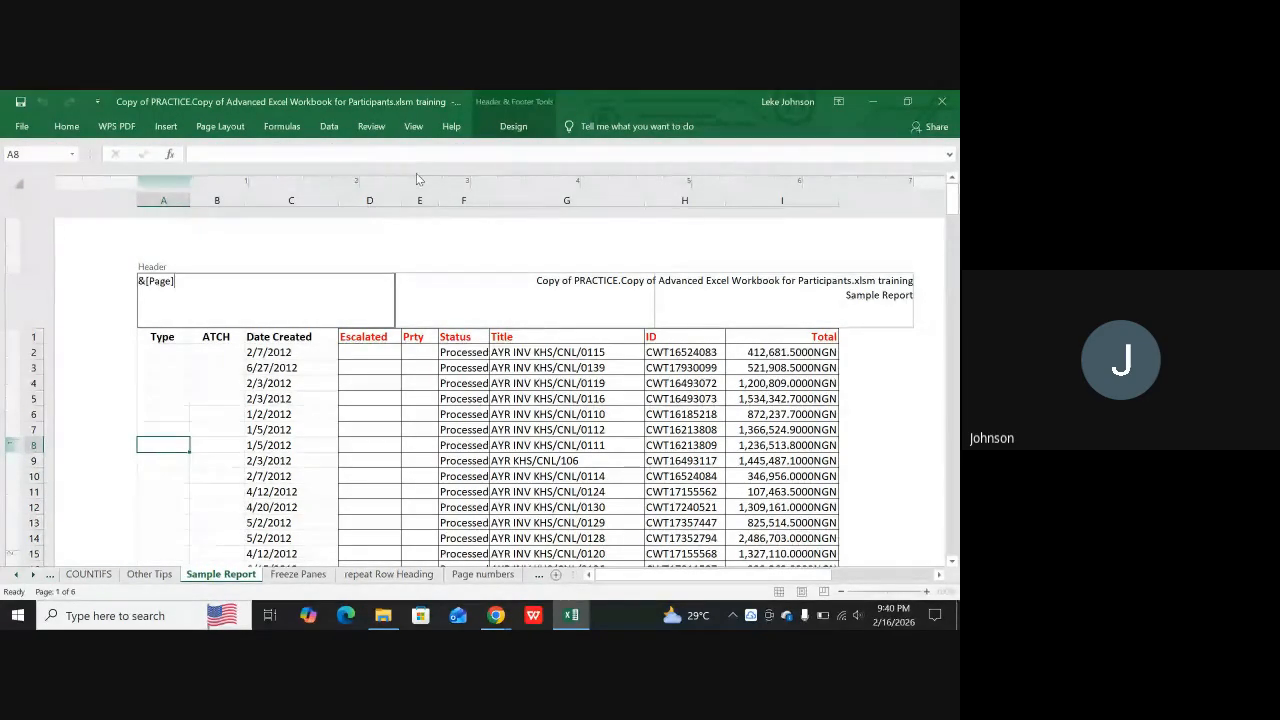
text(of)
click(512, 126)
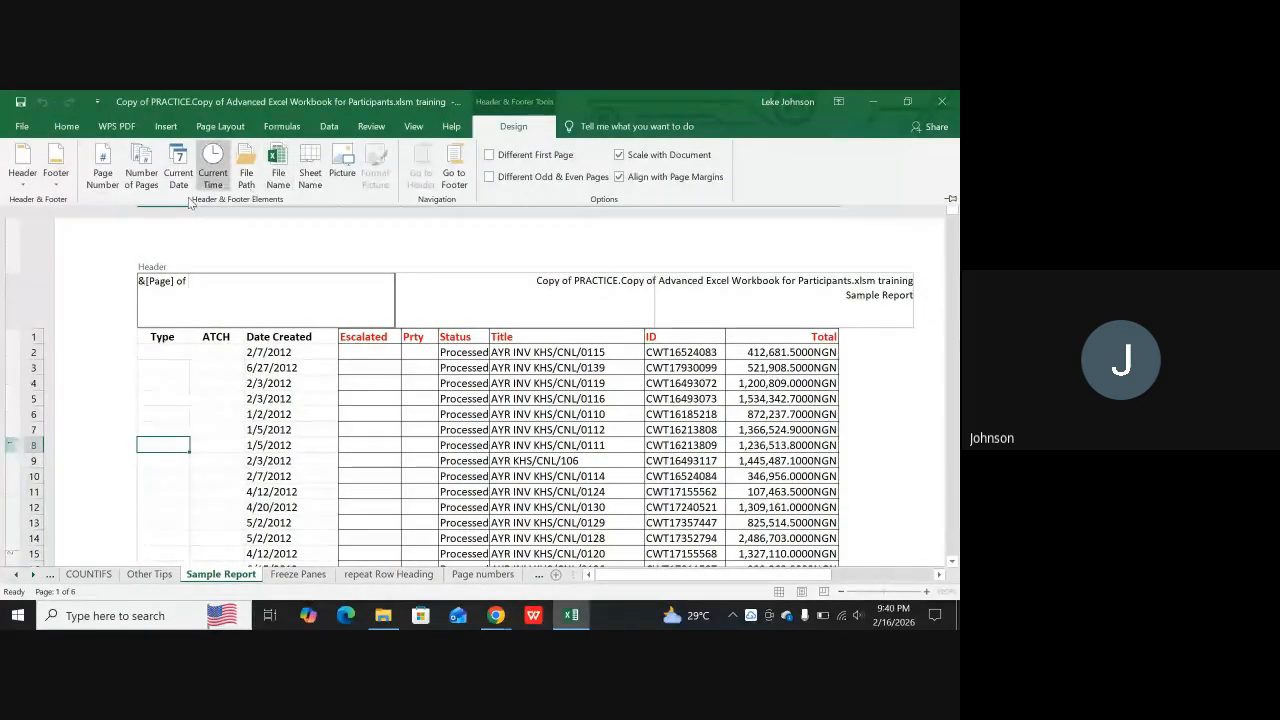
click(141, 178)
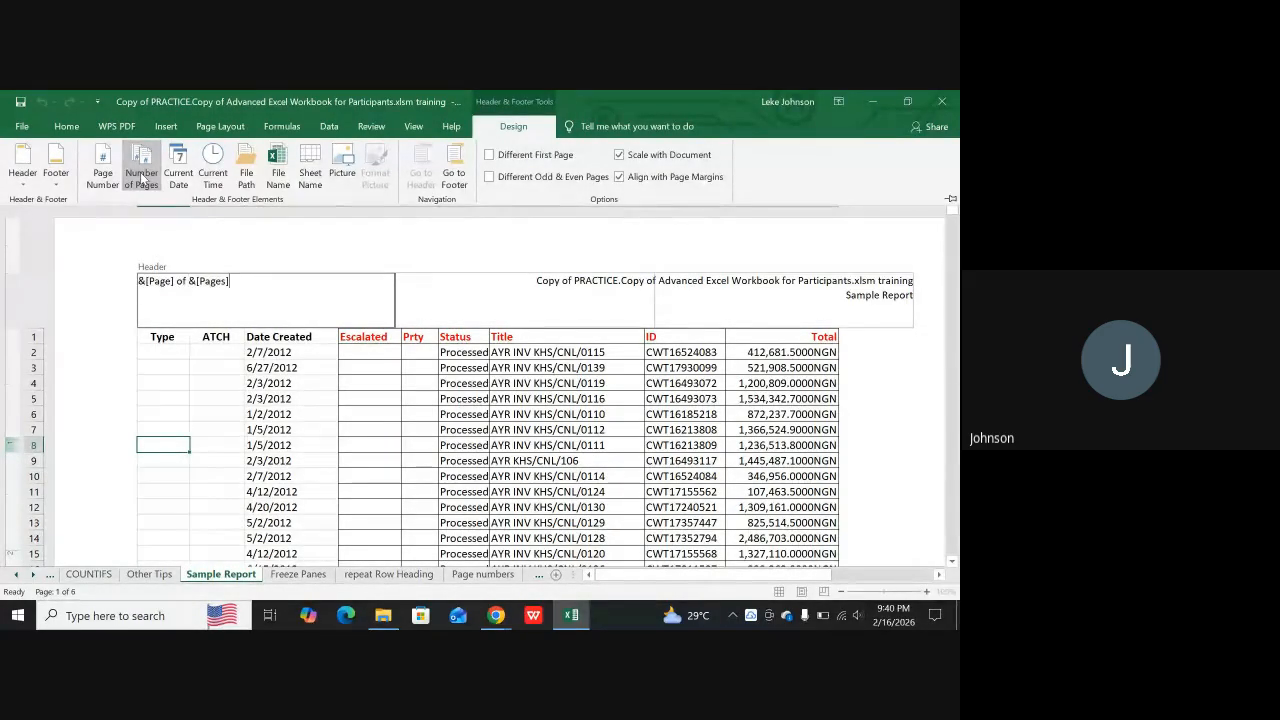
click(201, 394)
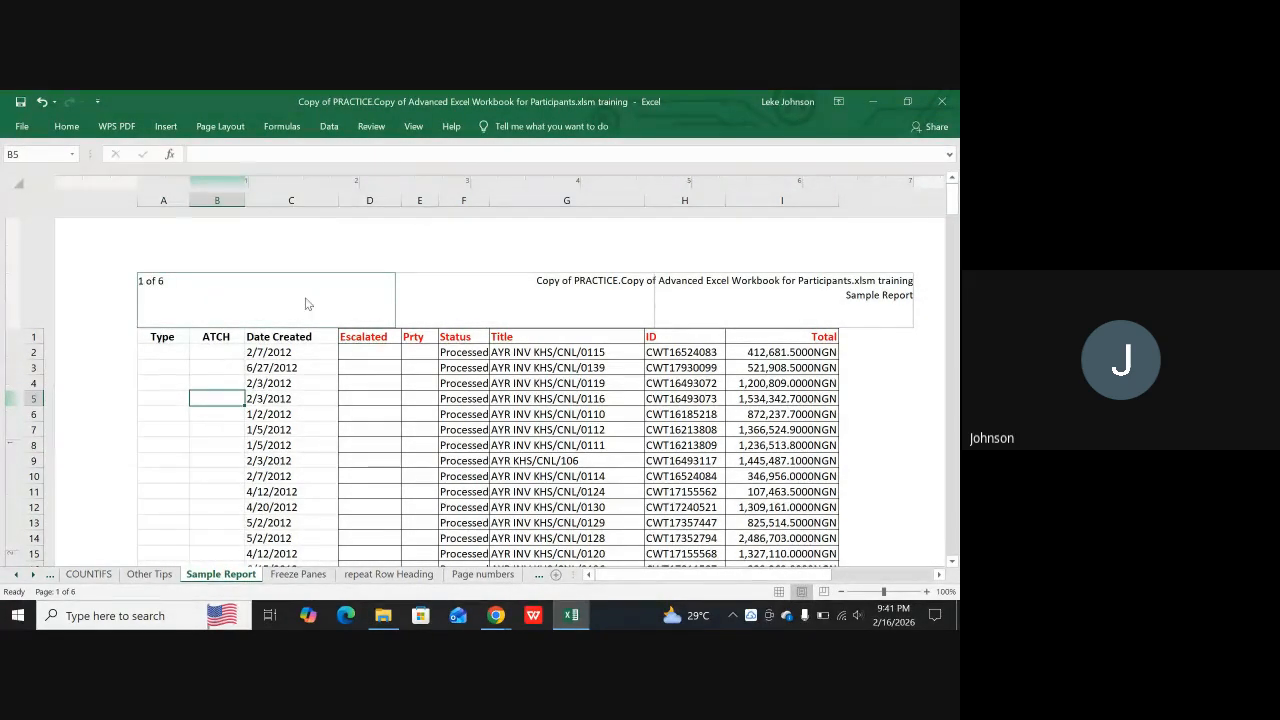
Delete the file name and sheet name from the header's right section
click(857, 315)
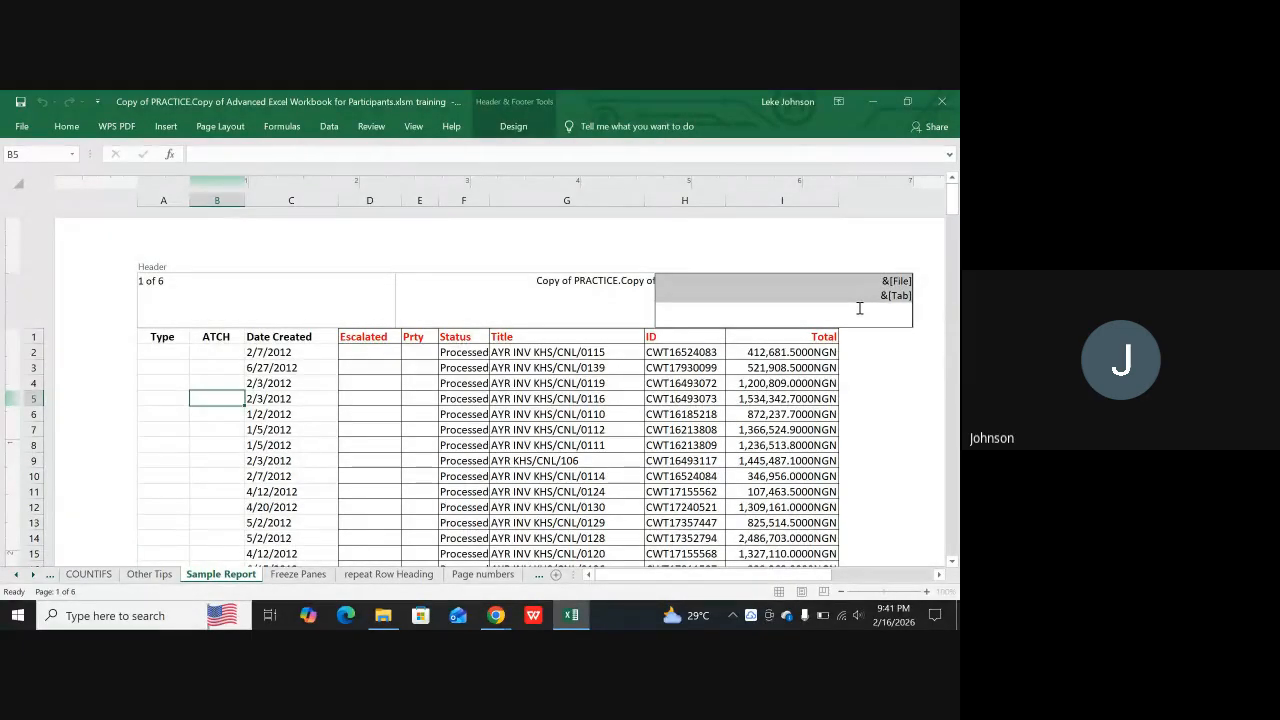
key(Delete)
click(506, 400)
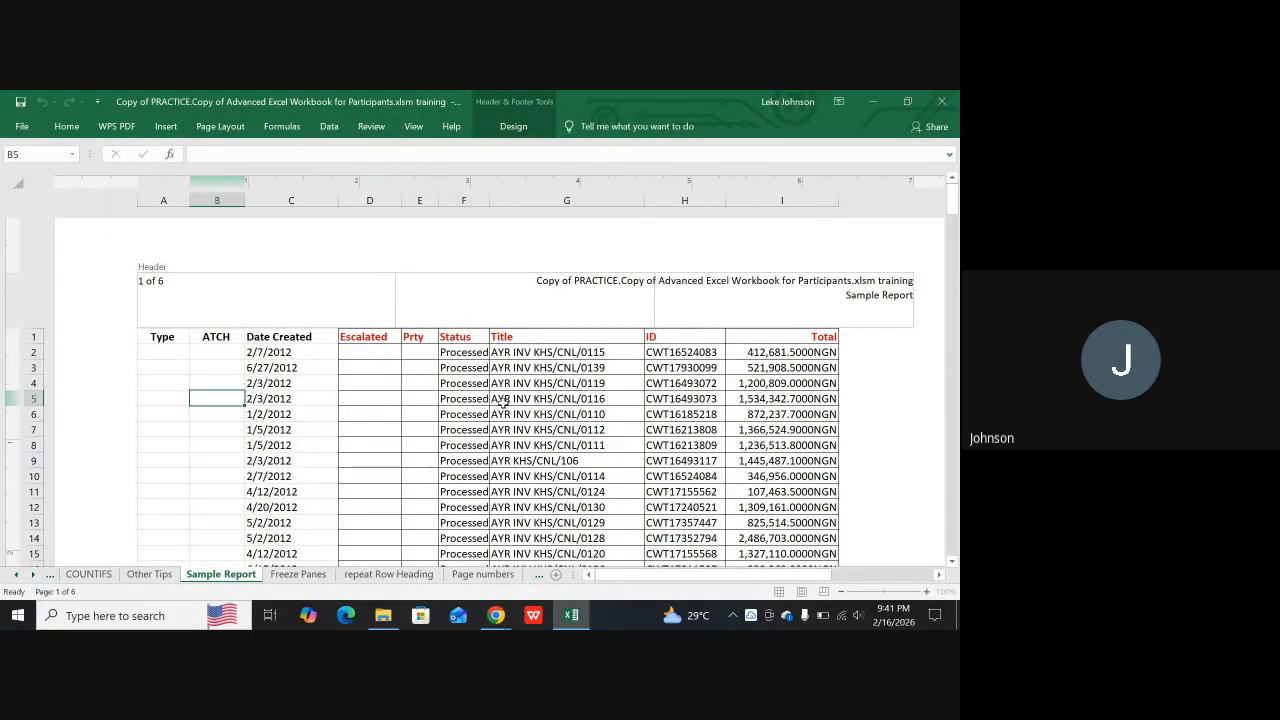
Insert the file name in the header's empty right section and check the header on the second page
click(754, 315)
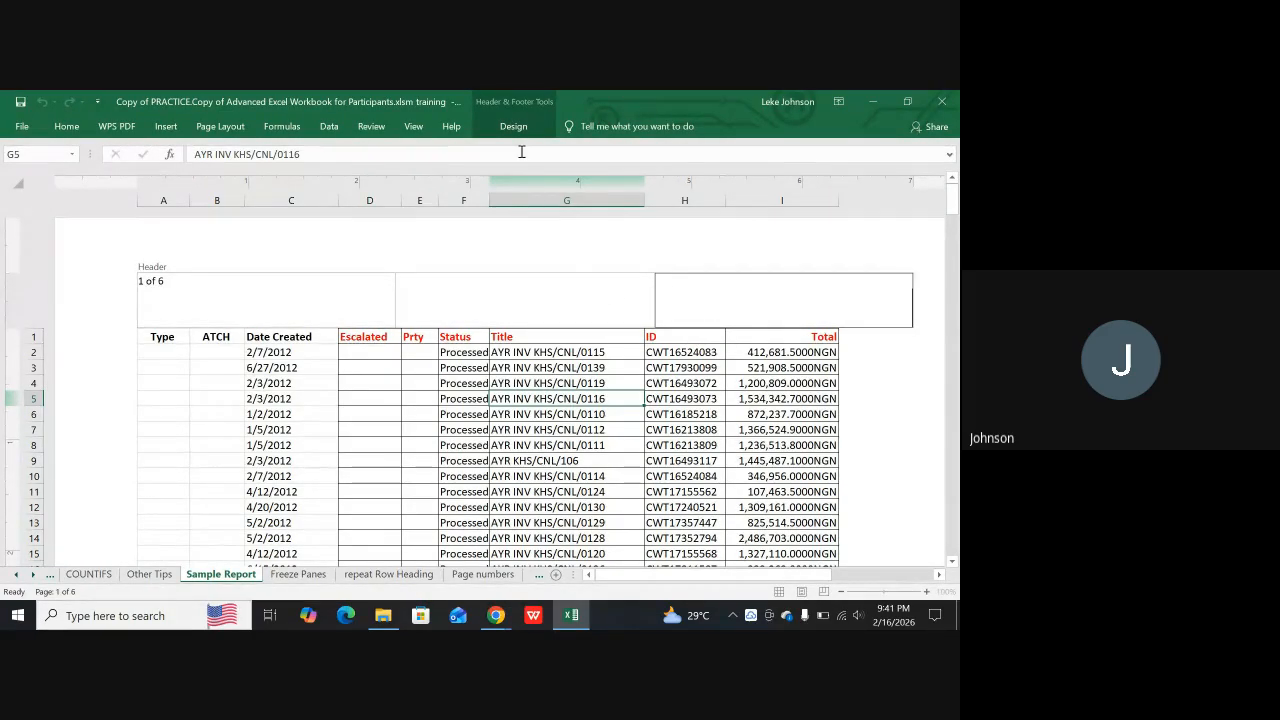
click(512, 125)
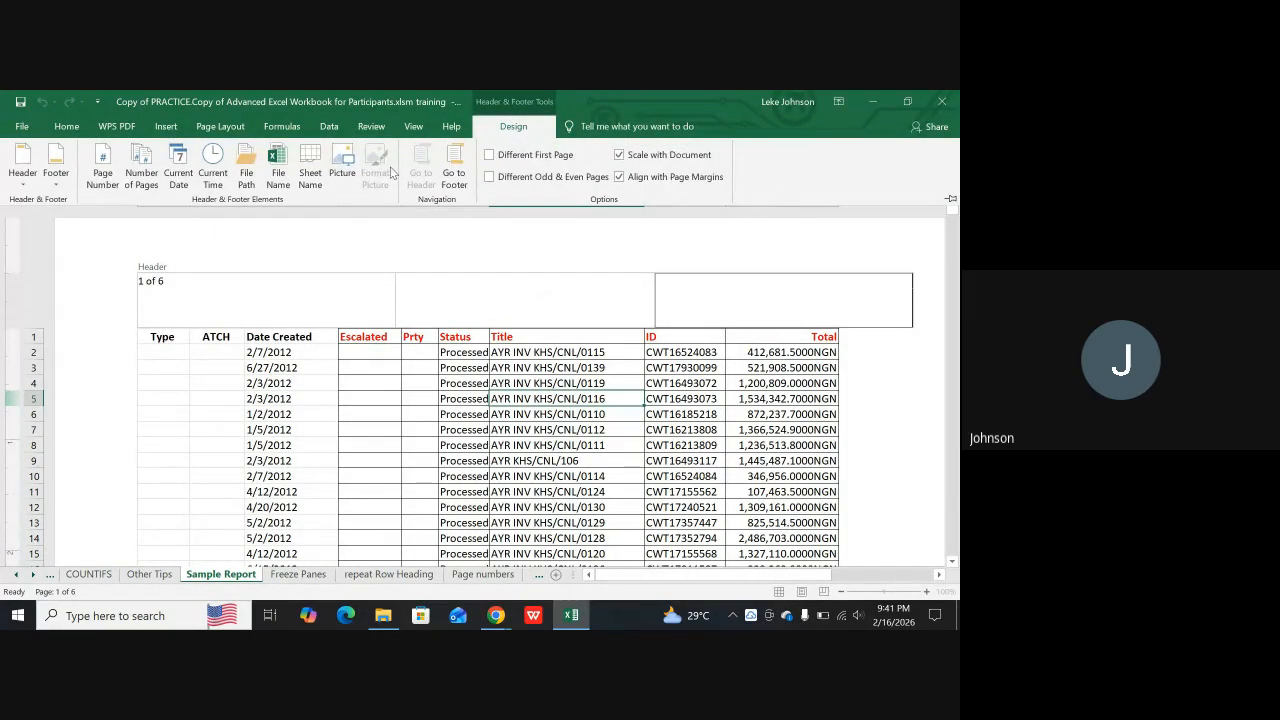
click(277, 172)
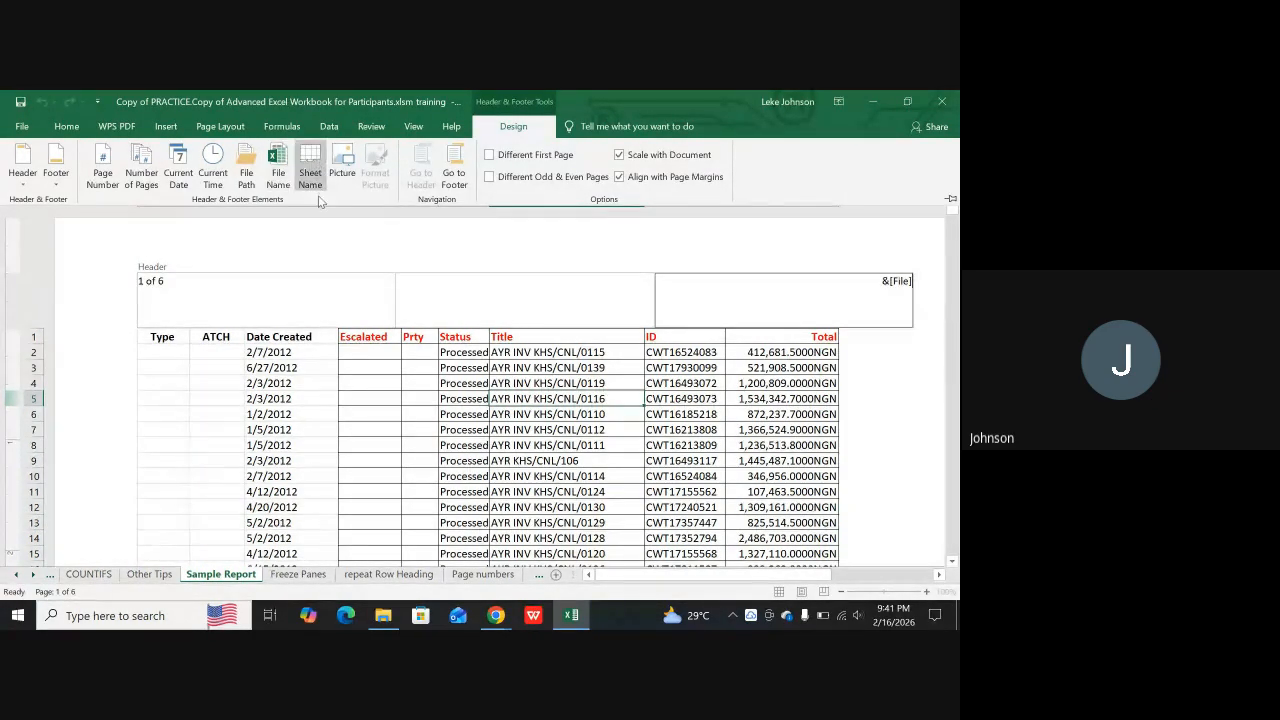
click(288, 237)
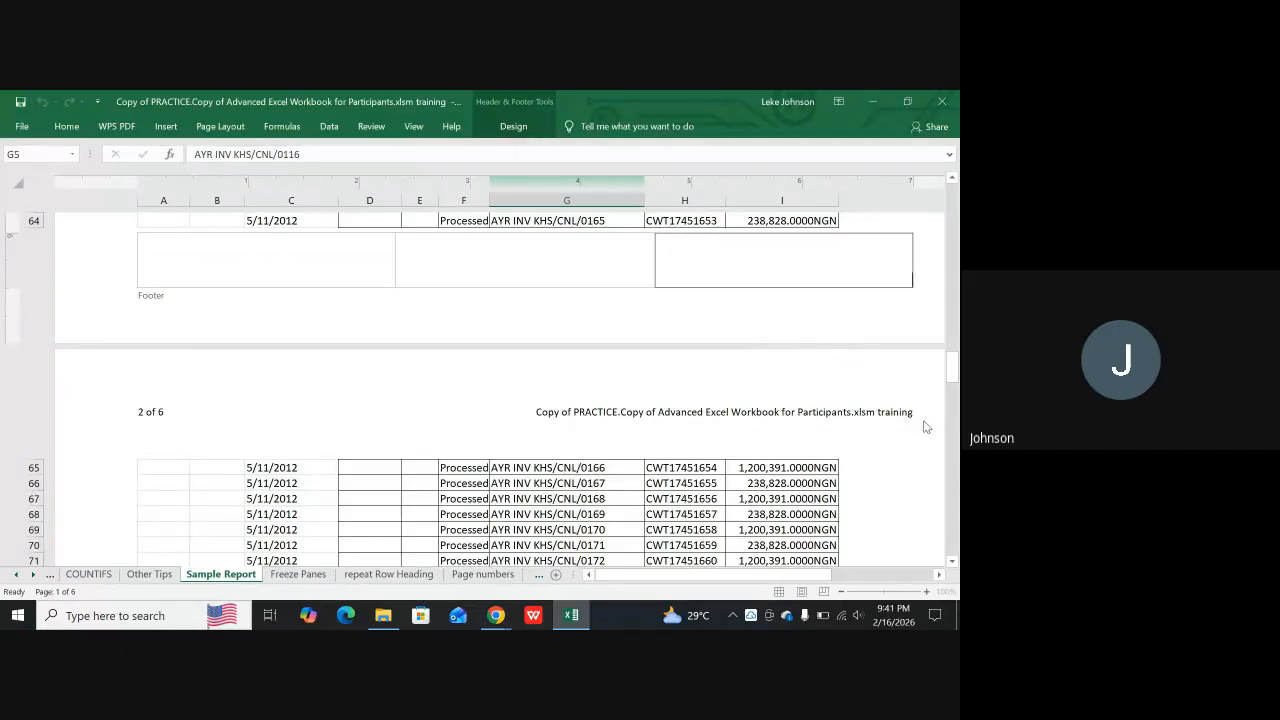
drag(953, 367, 952, 186)
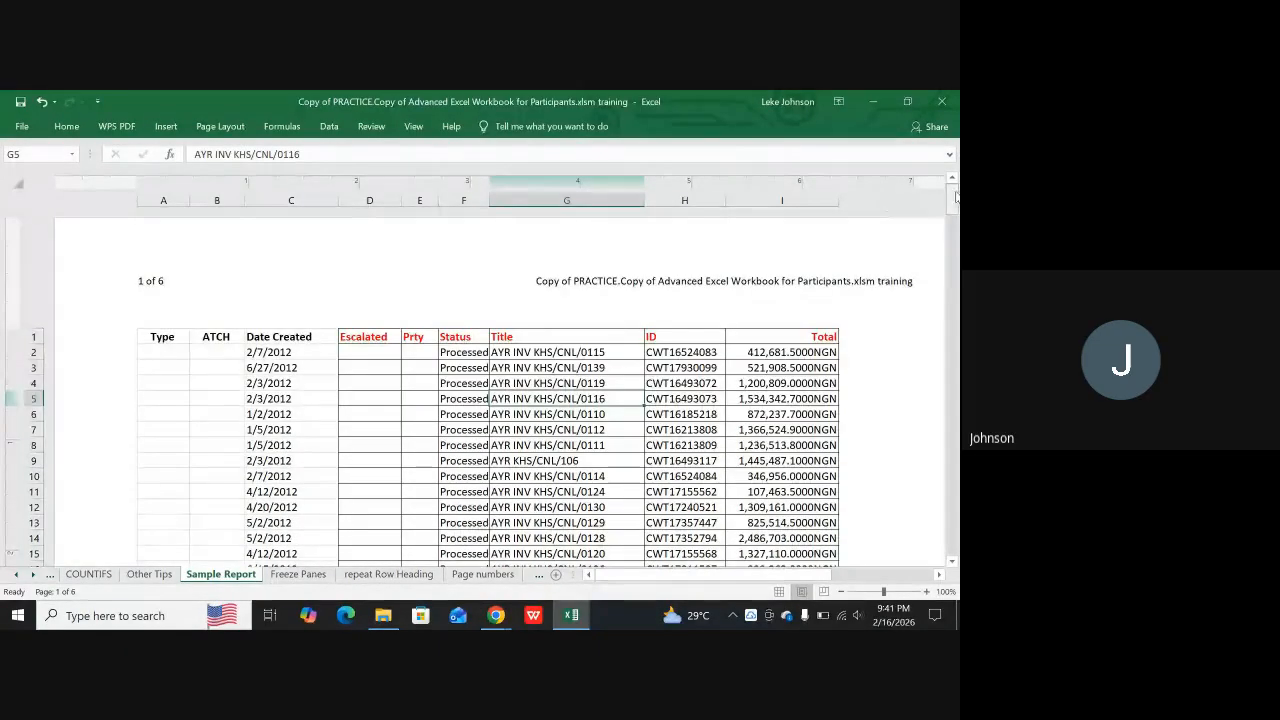
Add the sheet name on a second line below the file name in the header's right section
click(858, 286)
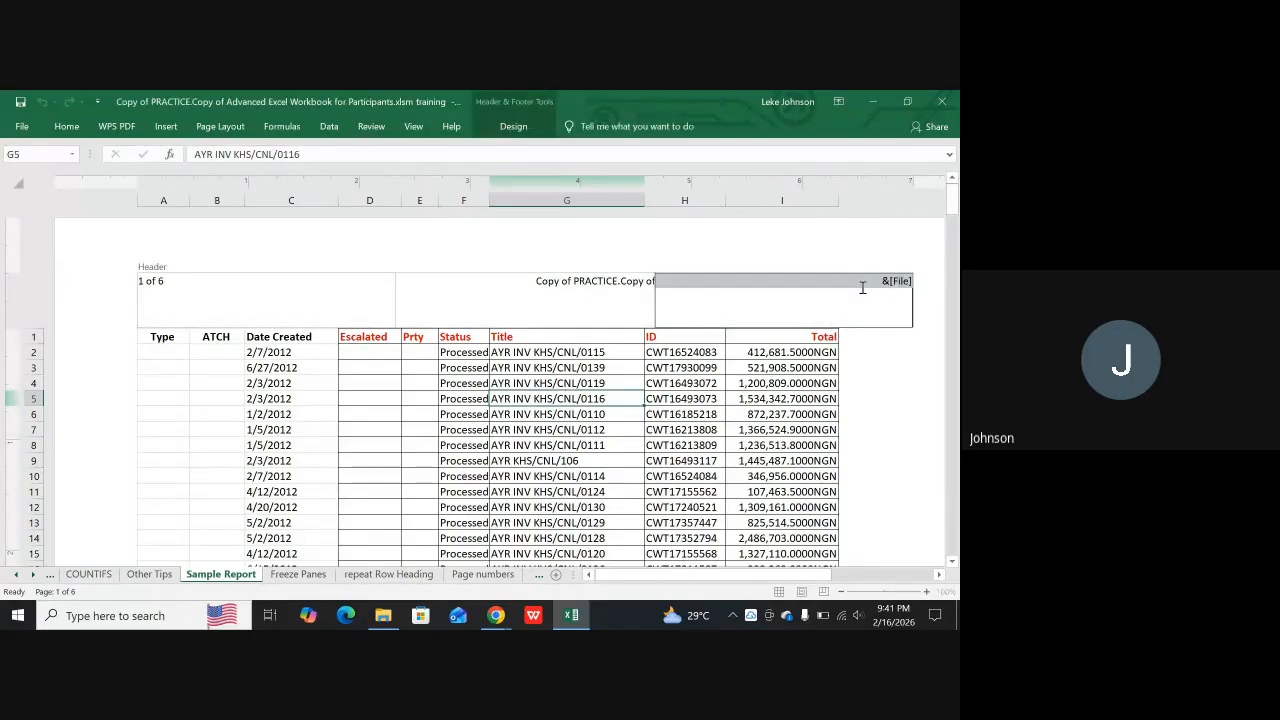
click(889, 283)
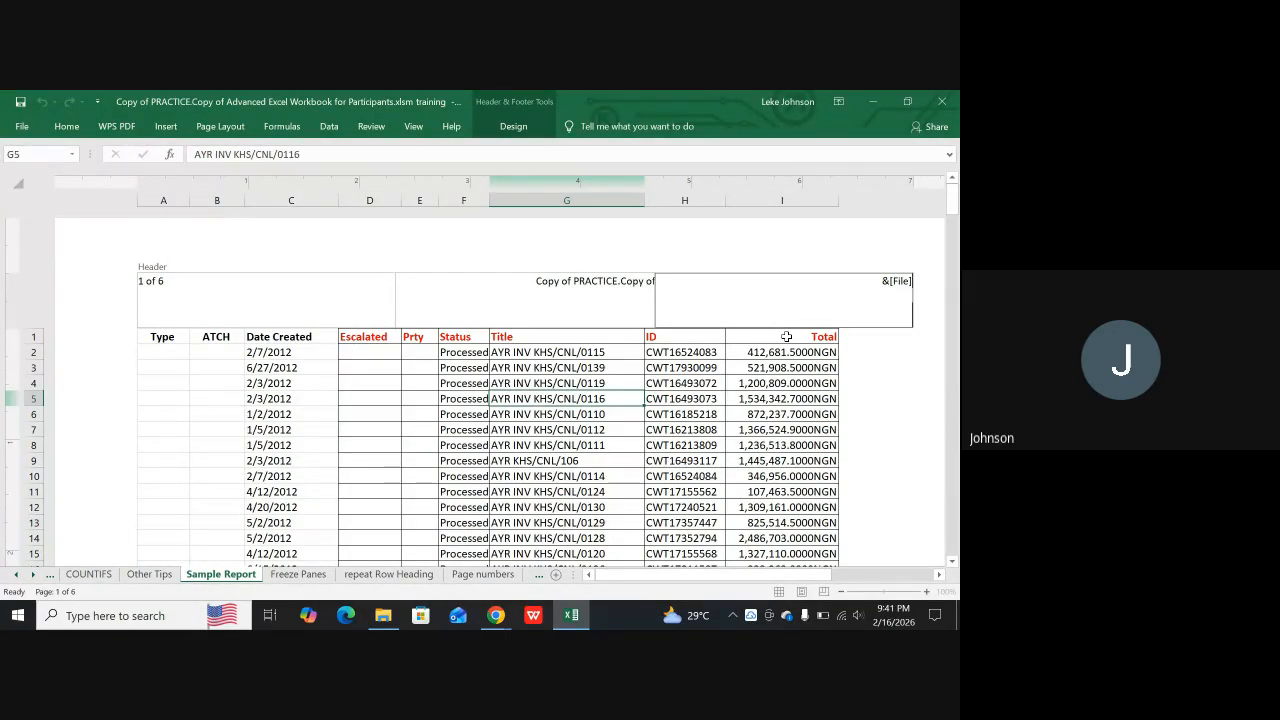
click(515, 125)
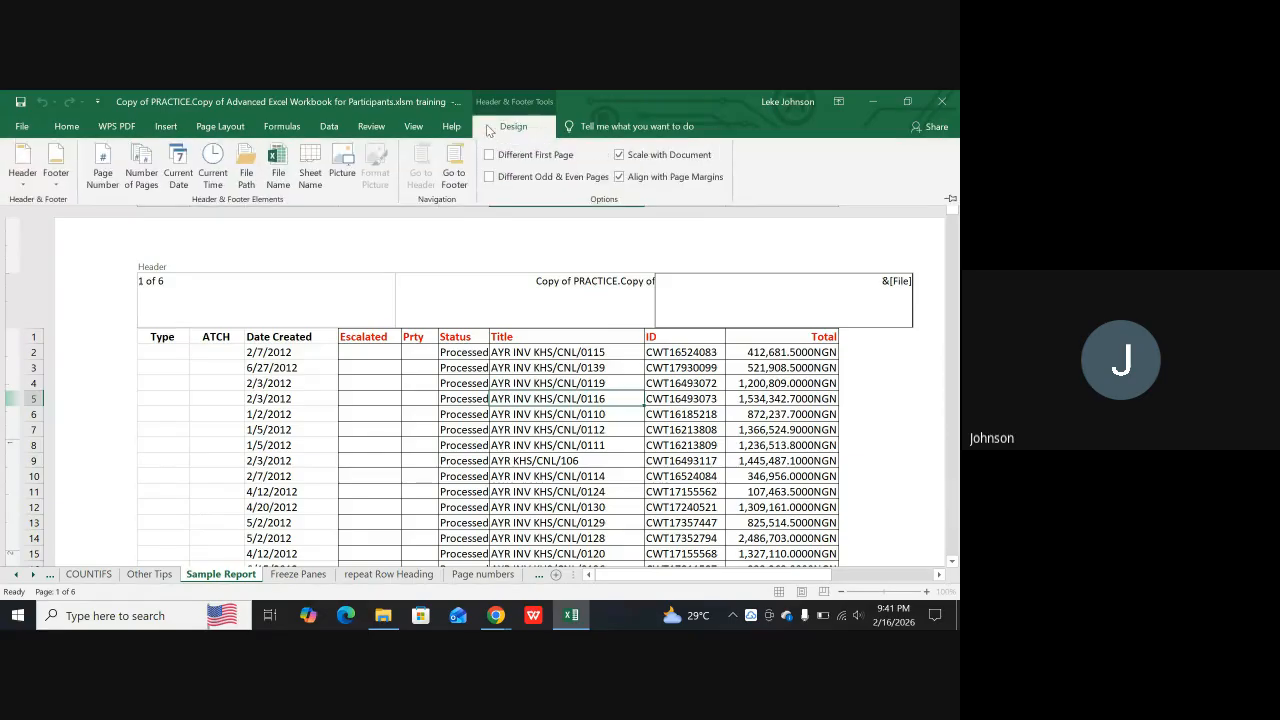
click(310, 177)
click(462, 387)
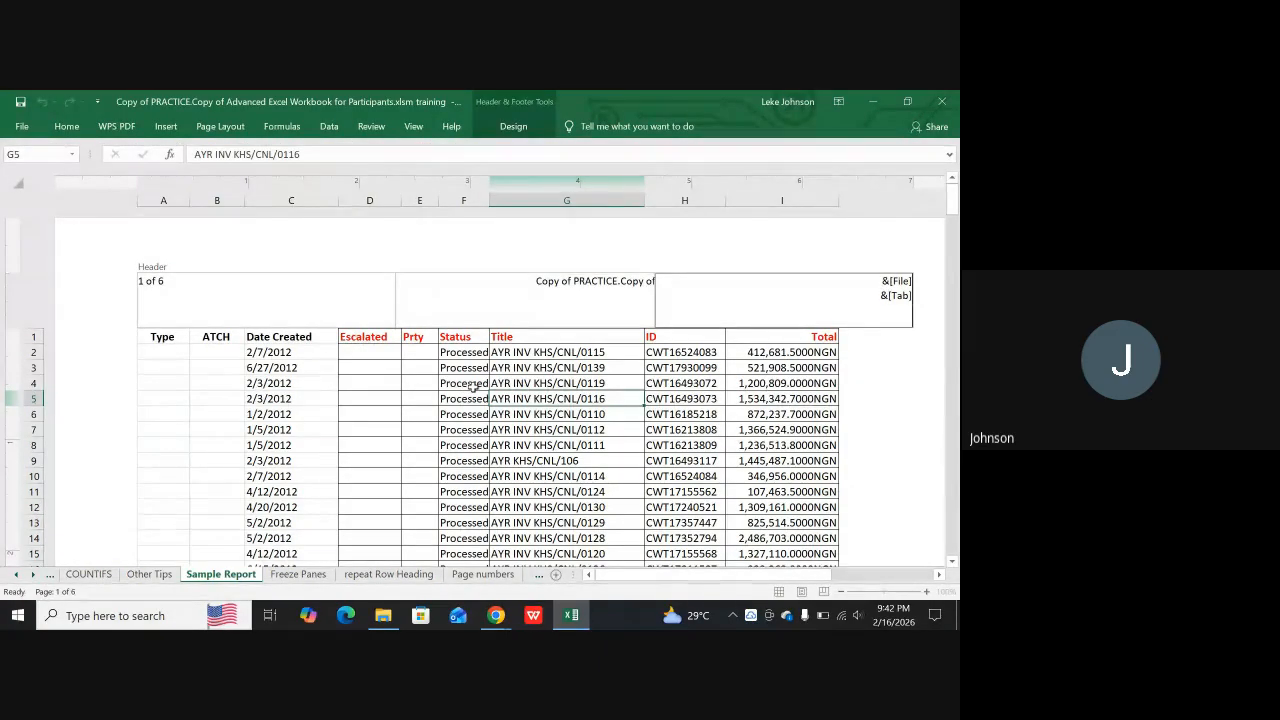
click(603, 432)
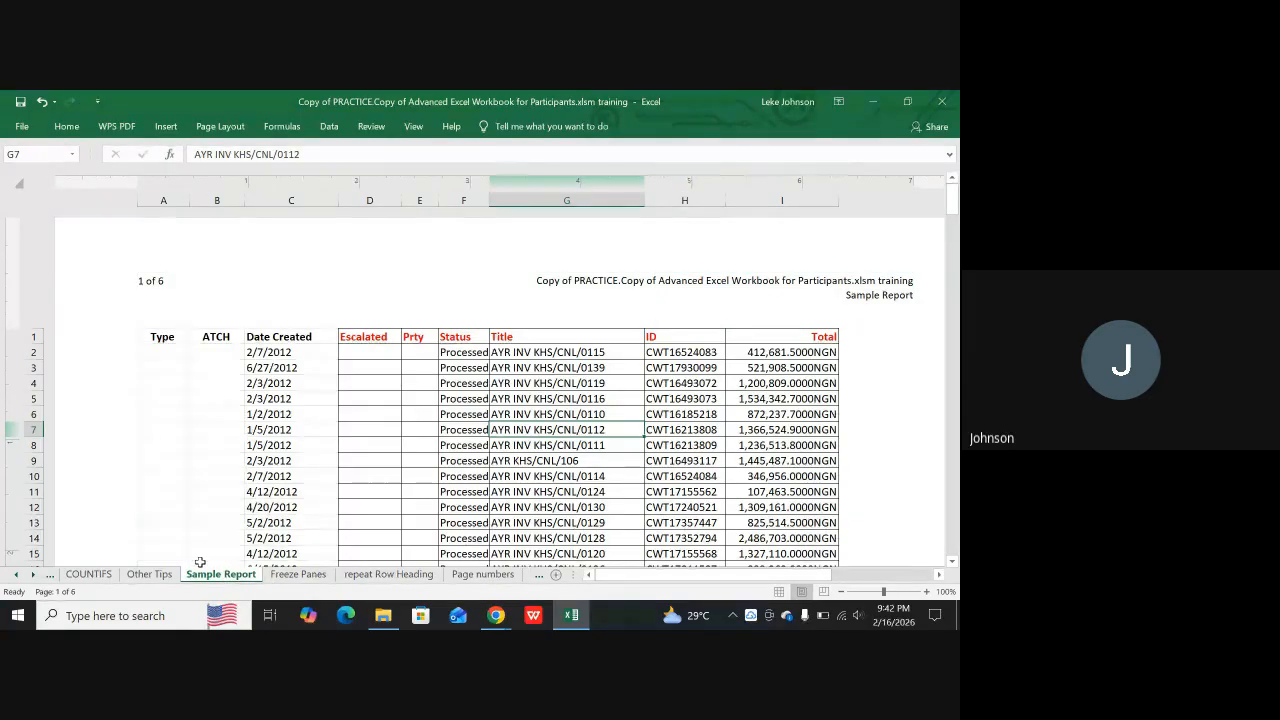
Insert the picture "sUBSCRIBE BANNER" from the Downloads folder into the right section of the Sample Report footer
scroll(750, 314, down, 12)
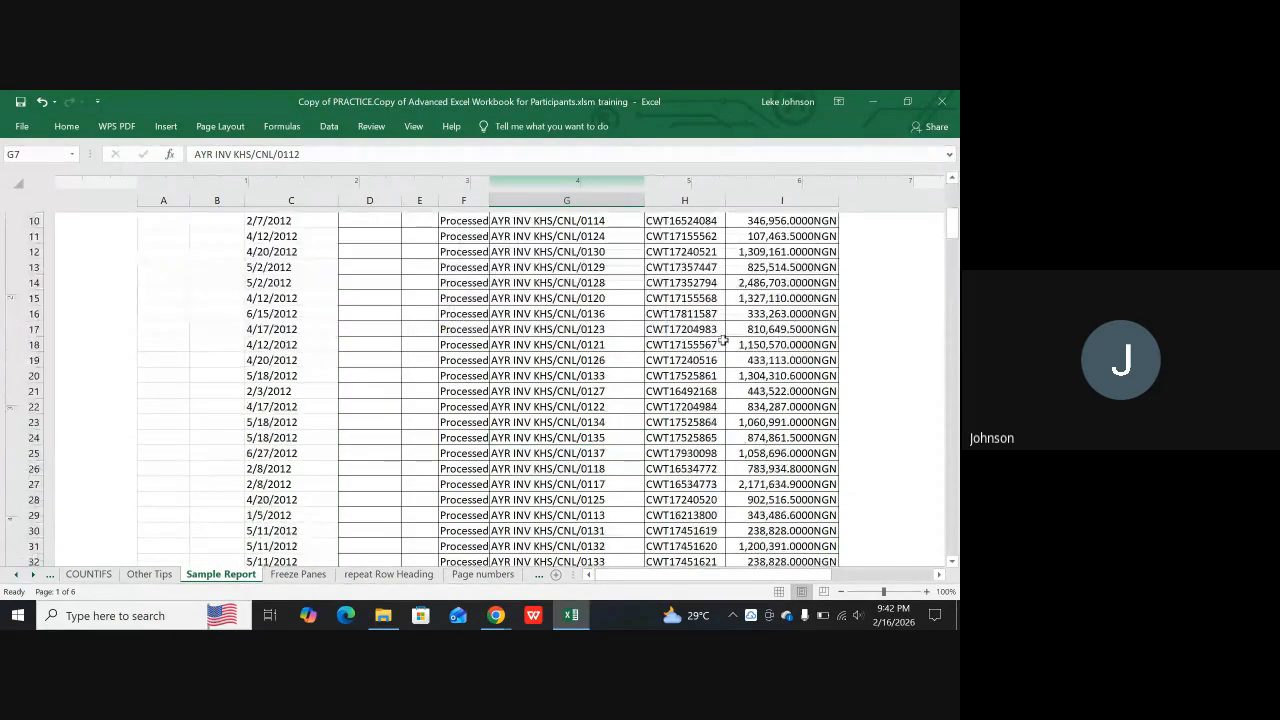
scroll(700, 370, down, 7)
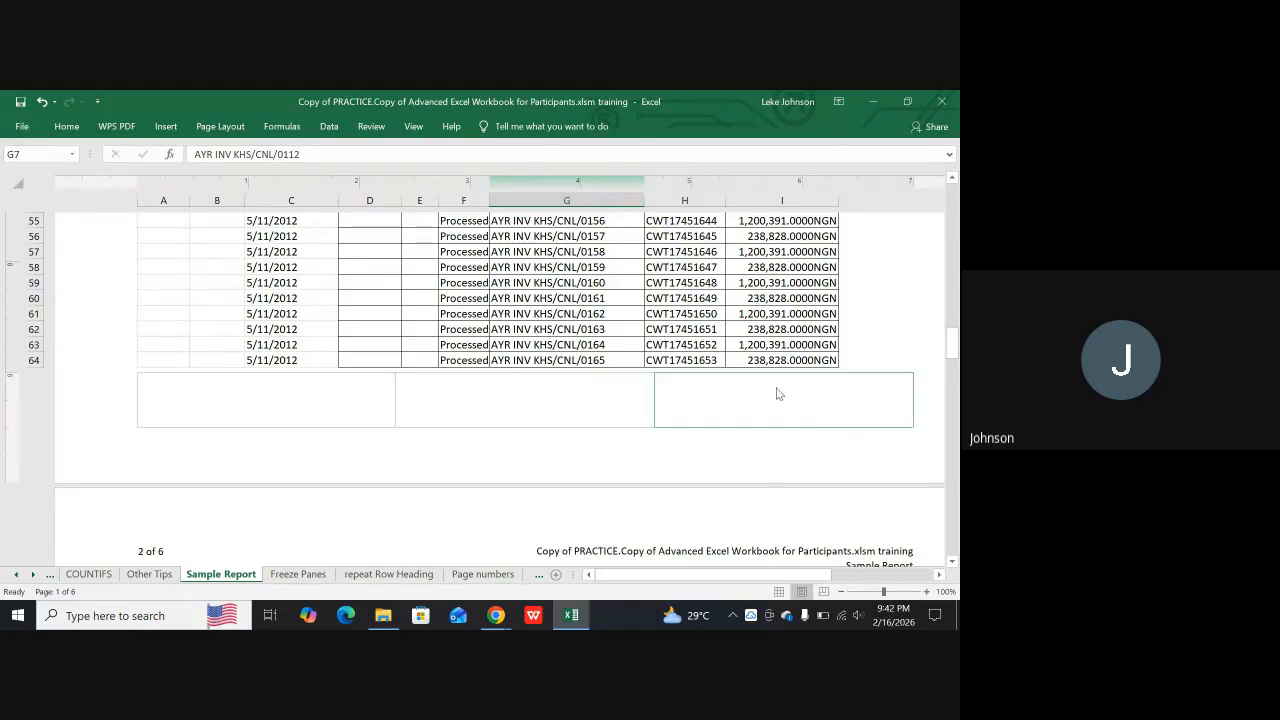
click(766, 394)
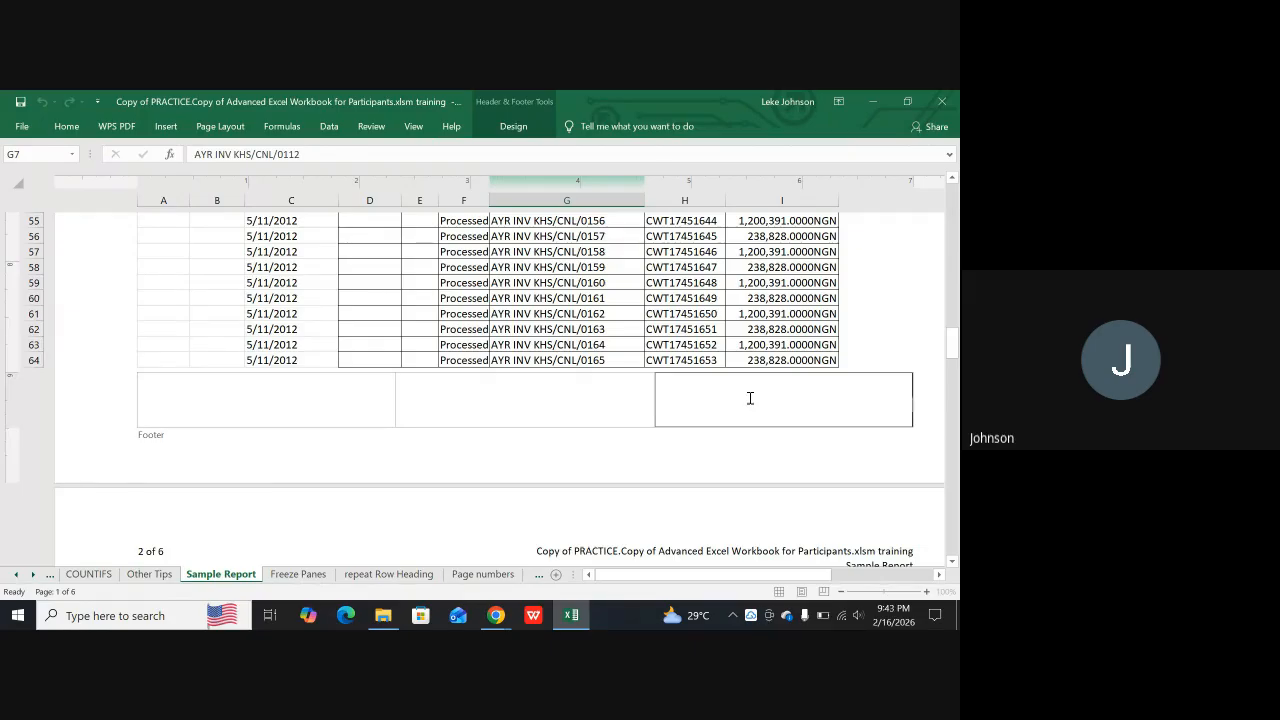
click(514, 127)
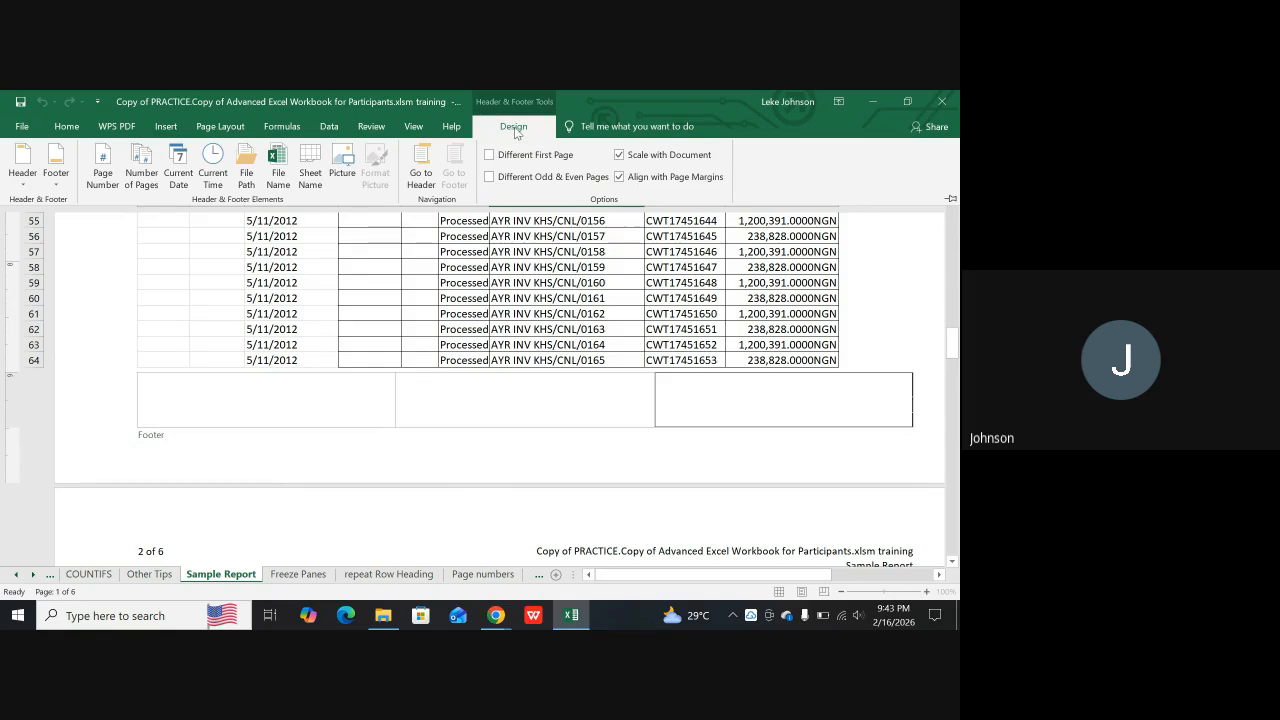
click(342, 168)
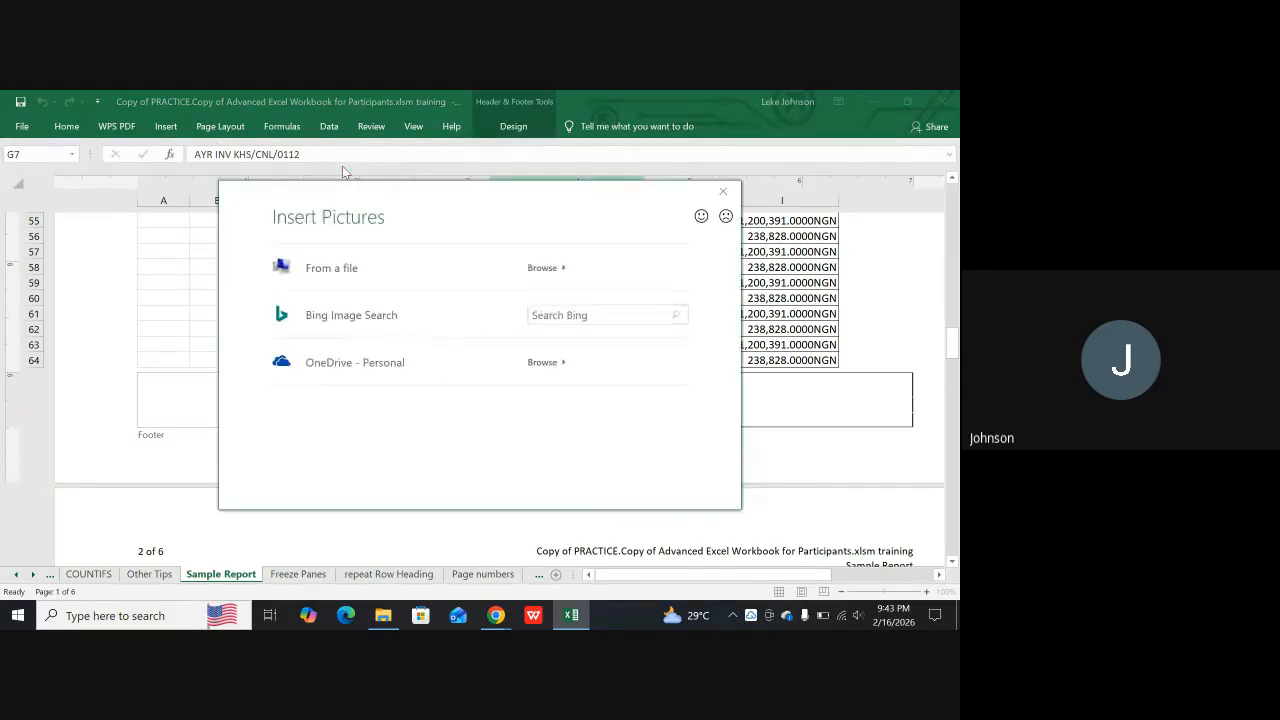
click(341, 268)
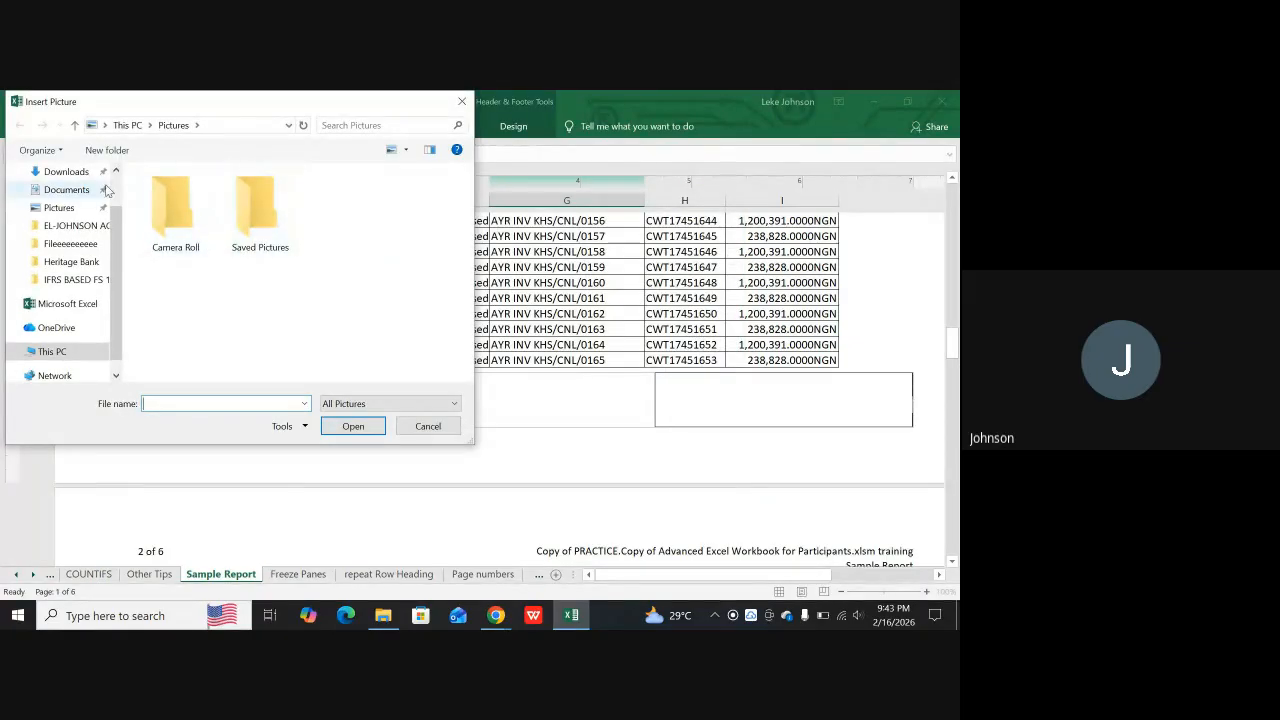
click(70, 175)
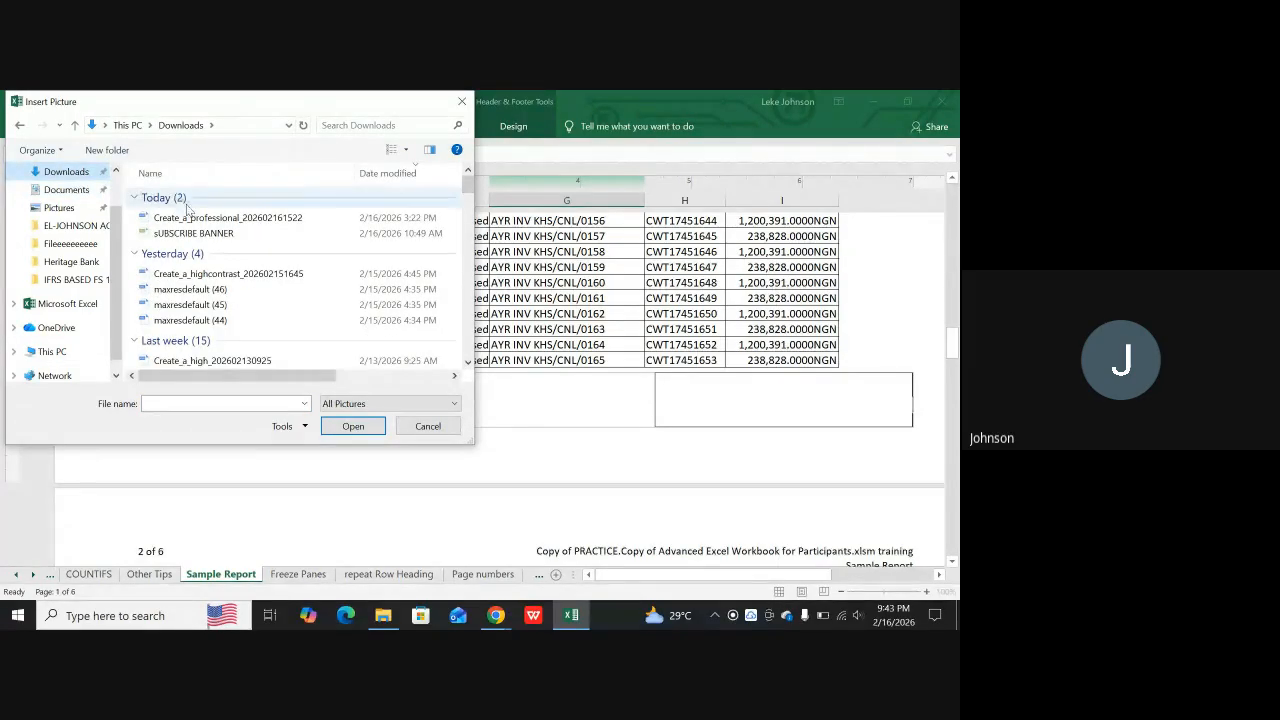
click(180, 234)
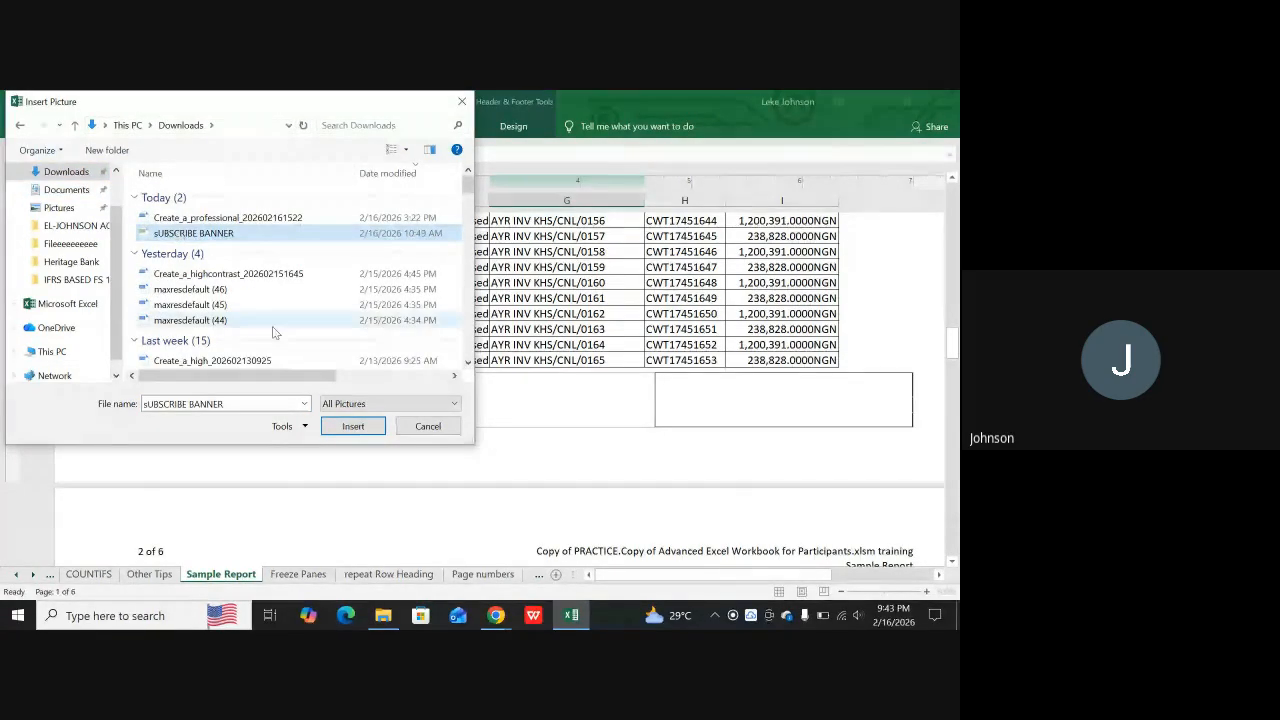
click(353, 426)
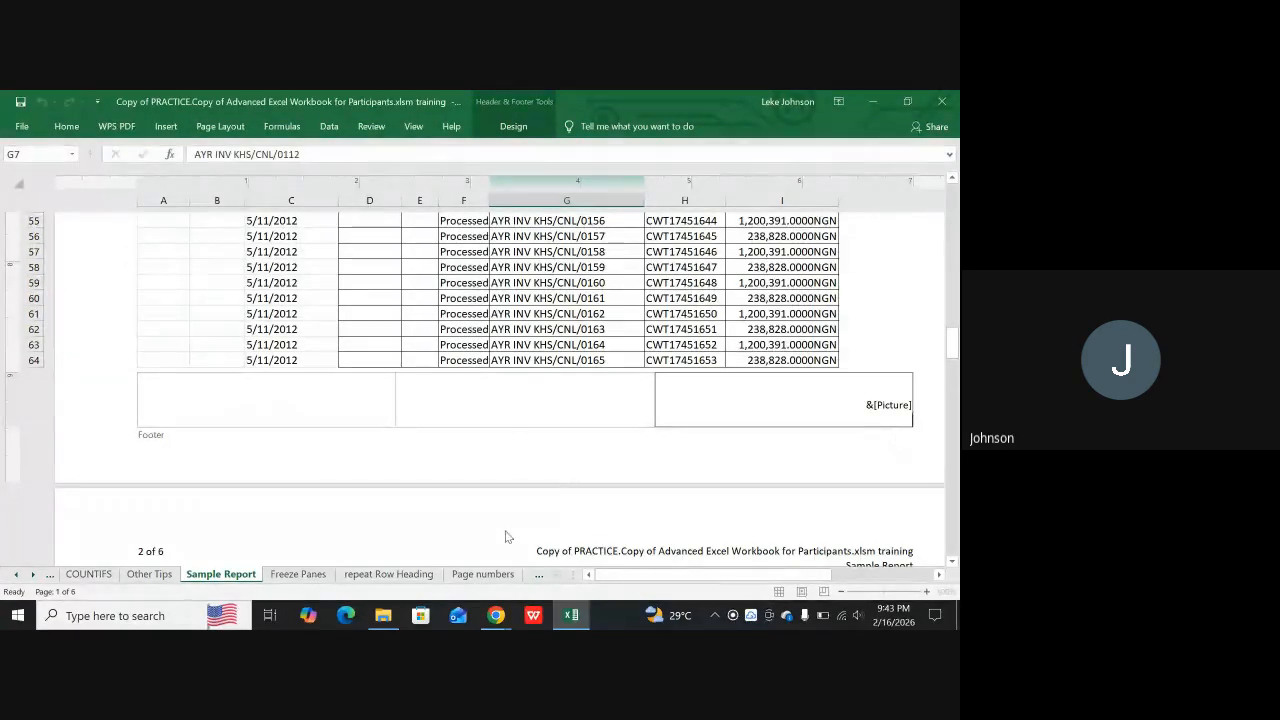
click(410, 282)
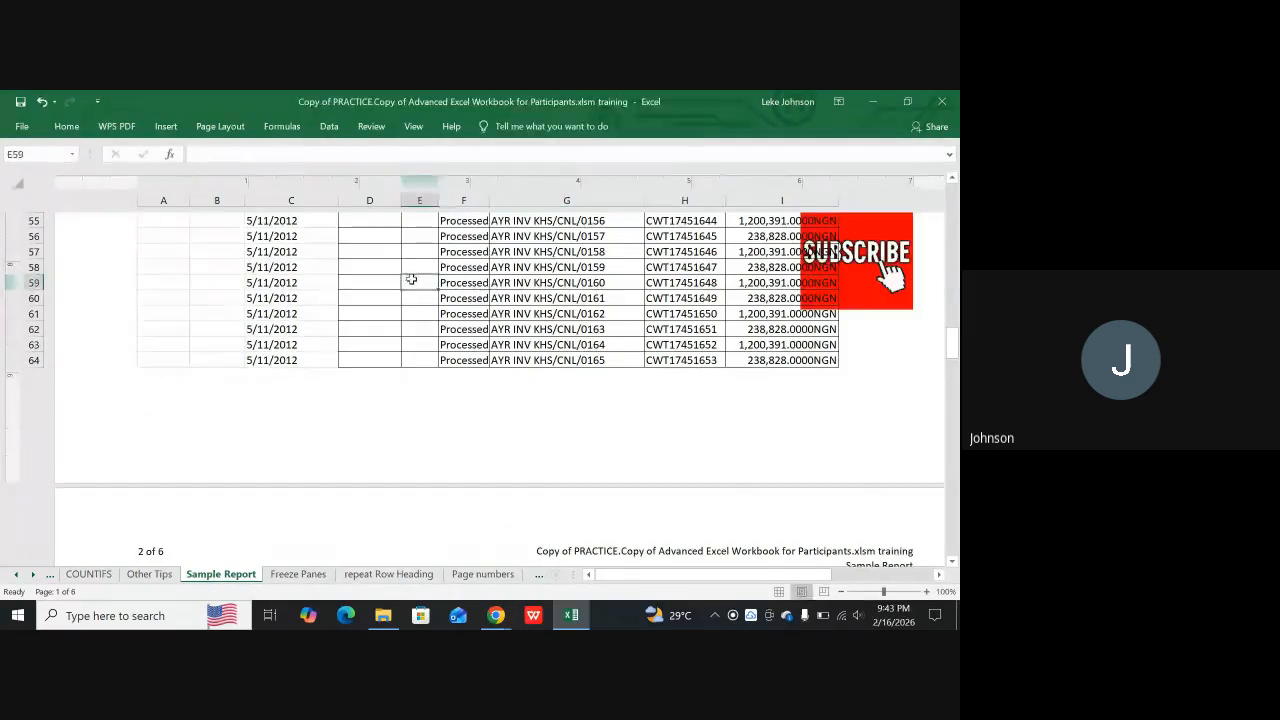
Scale the footer picture's height to 40% with the aspect ratio locked
scroll(860, 283, up, 2)
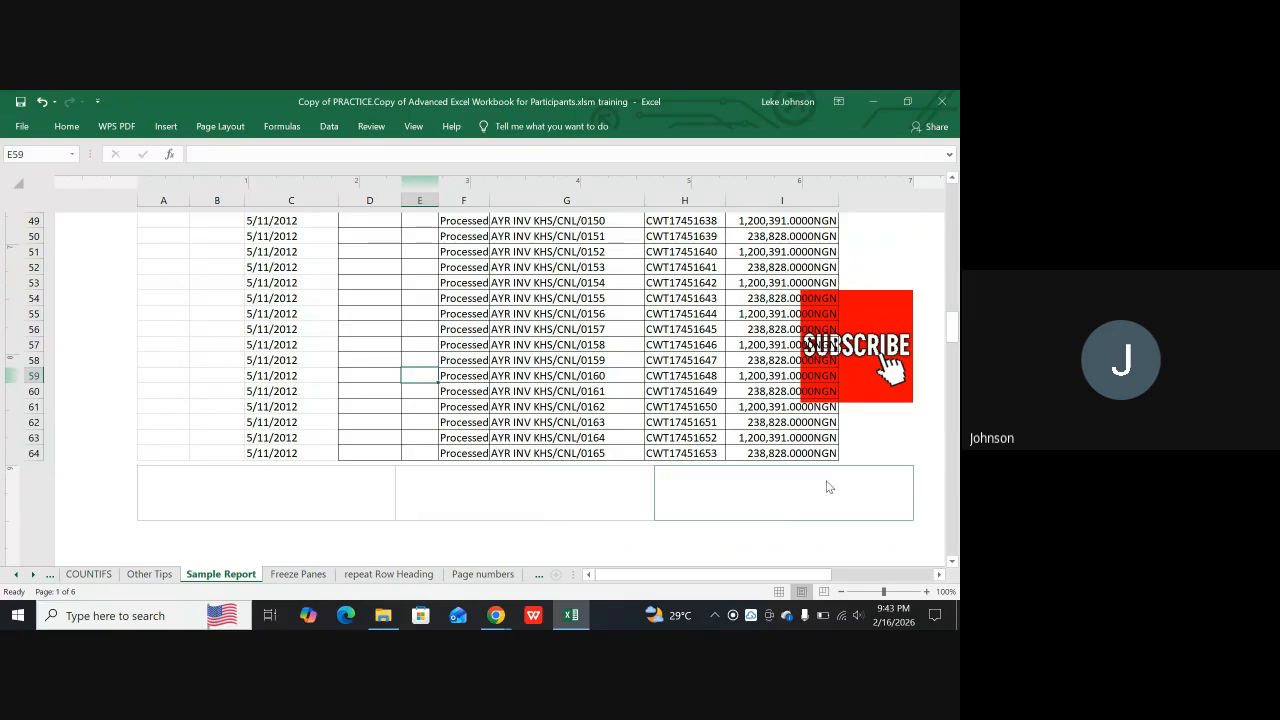
click(781, 490)
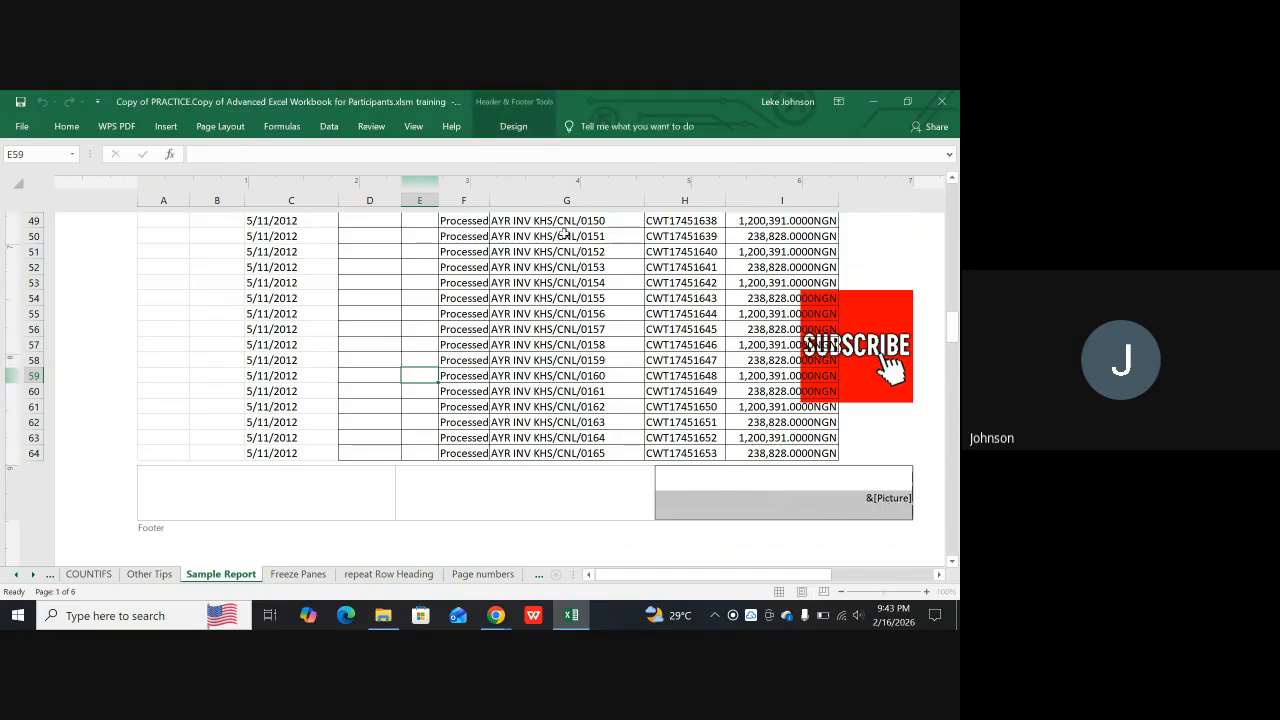
click(514, 127)
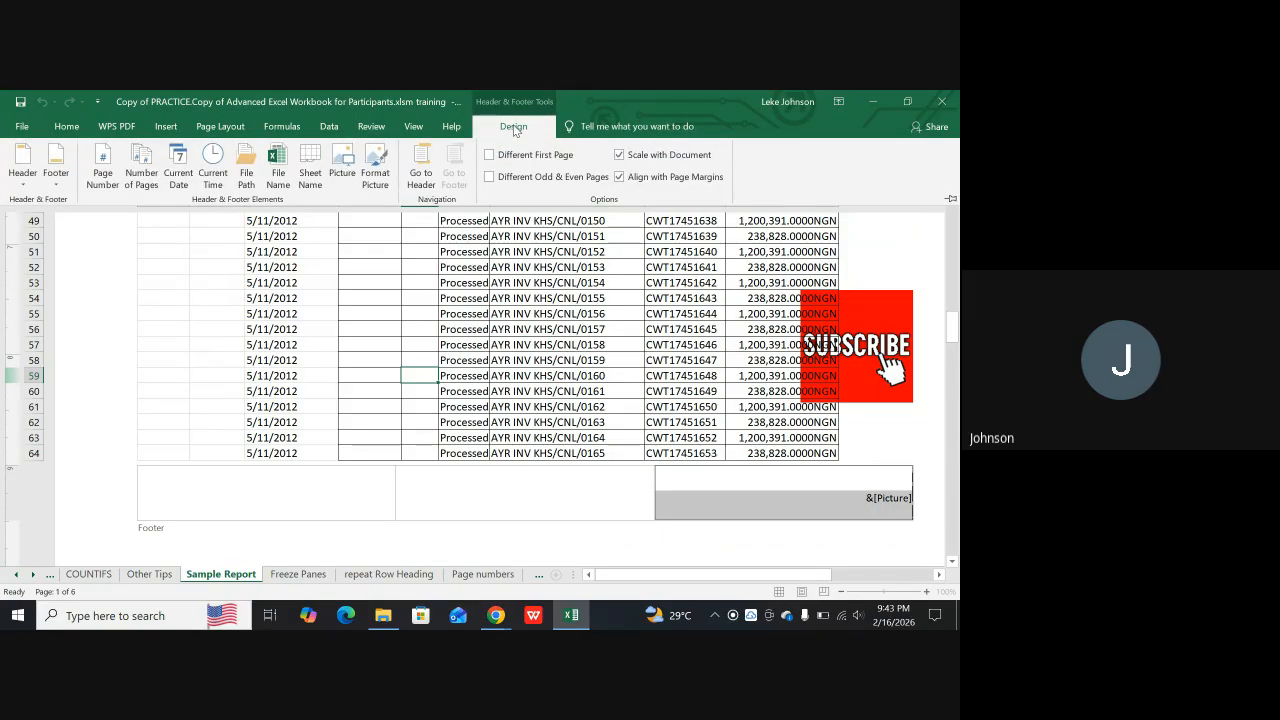
click(375, 165)
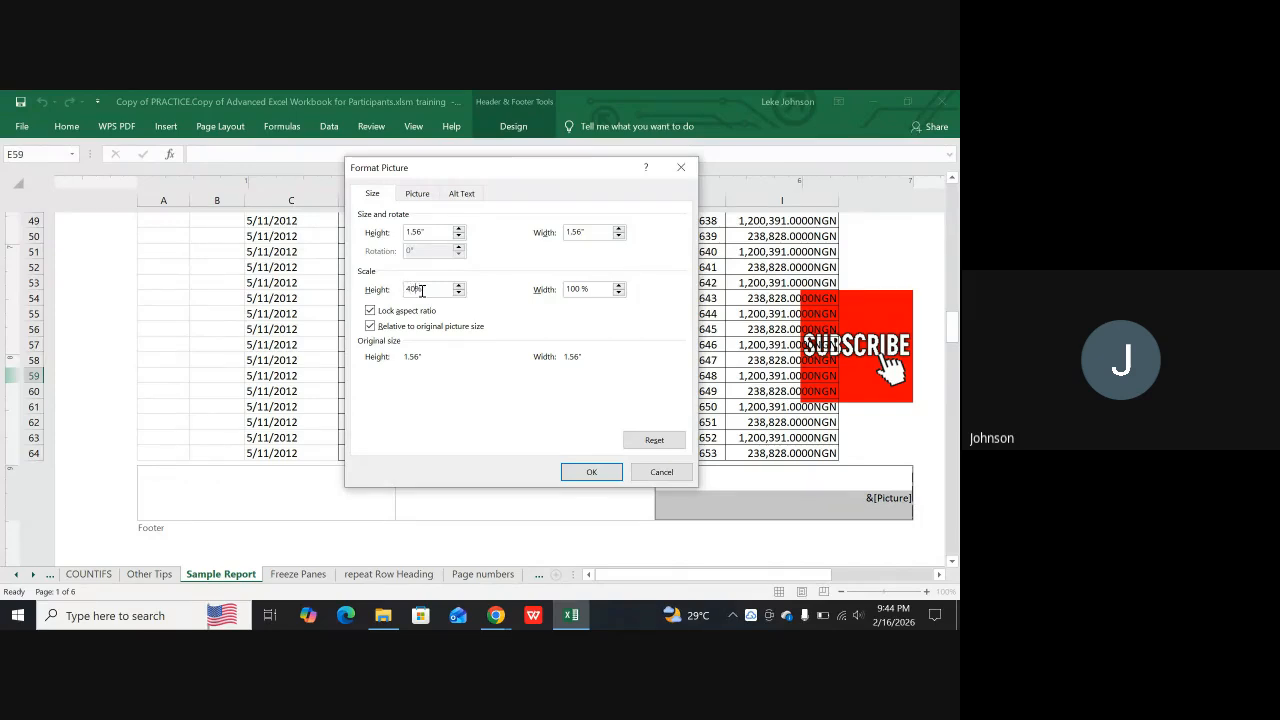
click(583, 290)
click(588, 472)
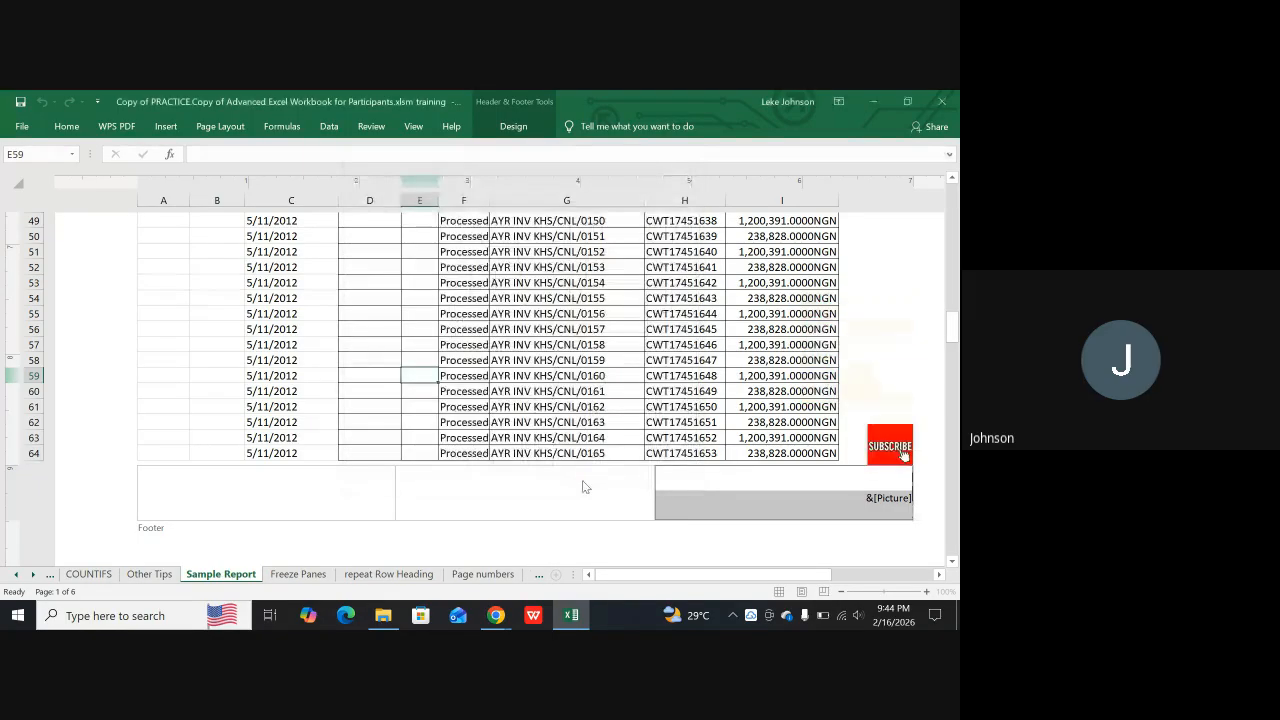
click(847, 373)
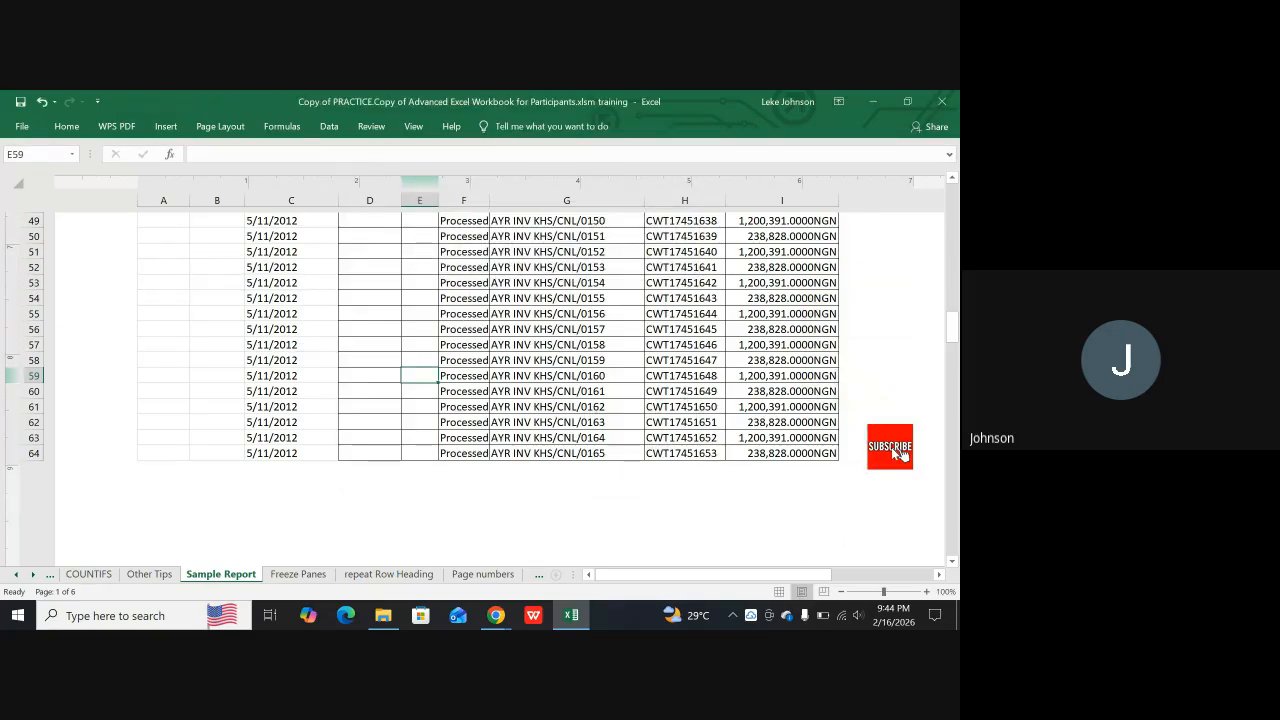
Examine the footer picture and the header across the pages of Sample Report
scroll(800, 500, down, 4)
scroll(771, 430, down, 15)
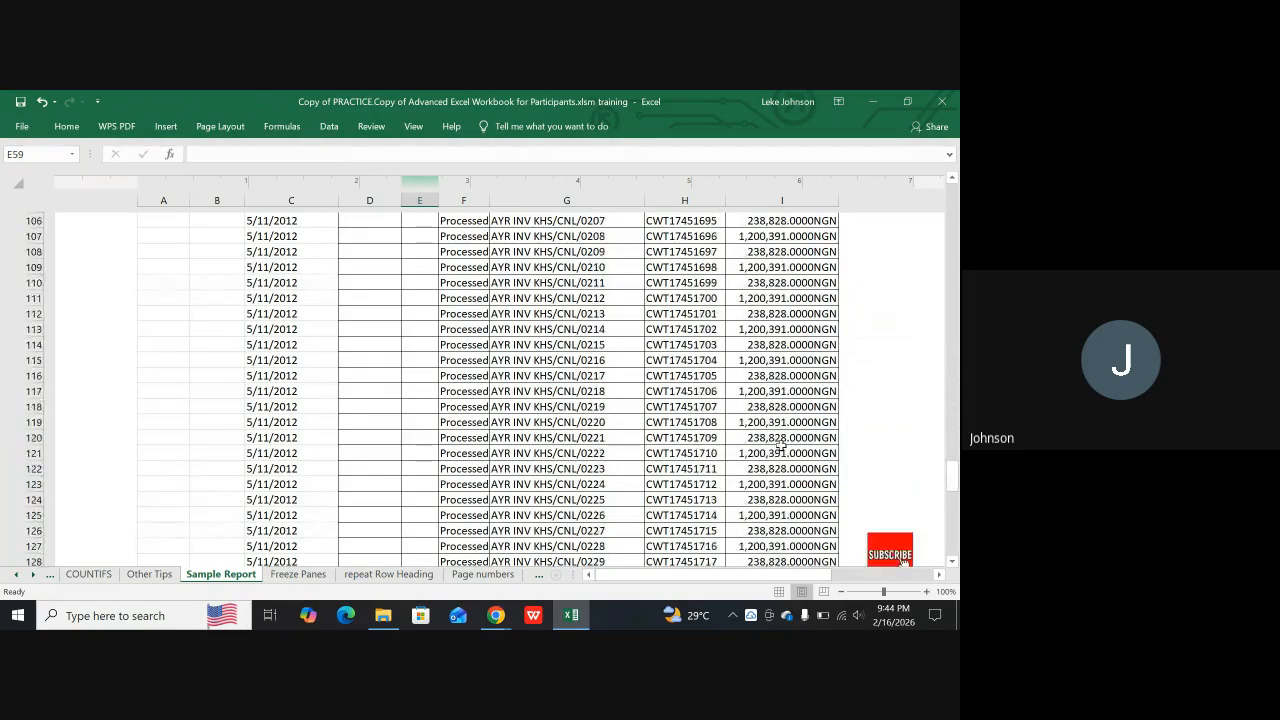
scroll(781, 447, down, 3)
scroll(852, 468, down, 7)
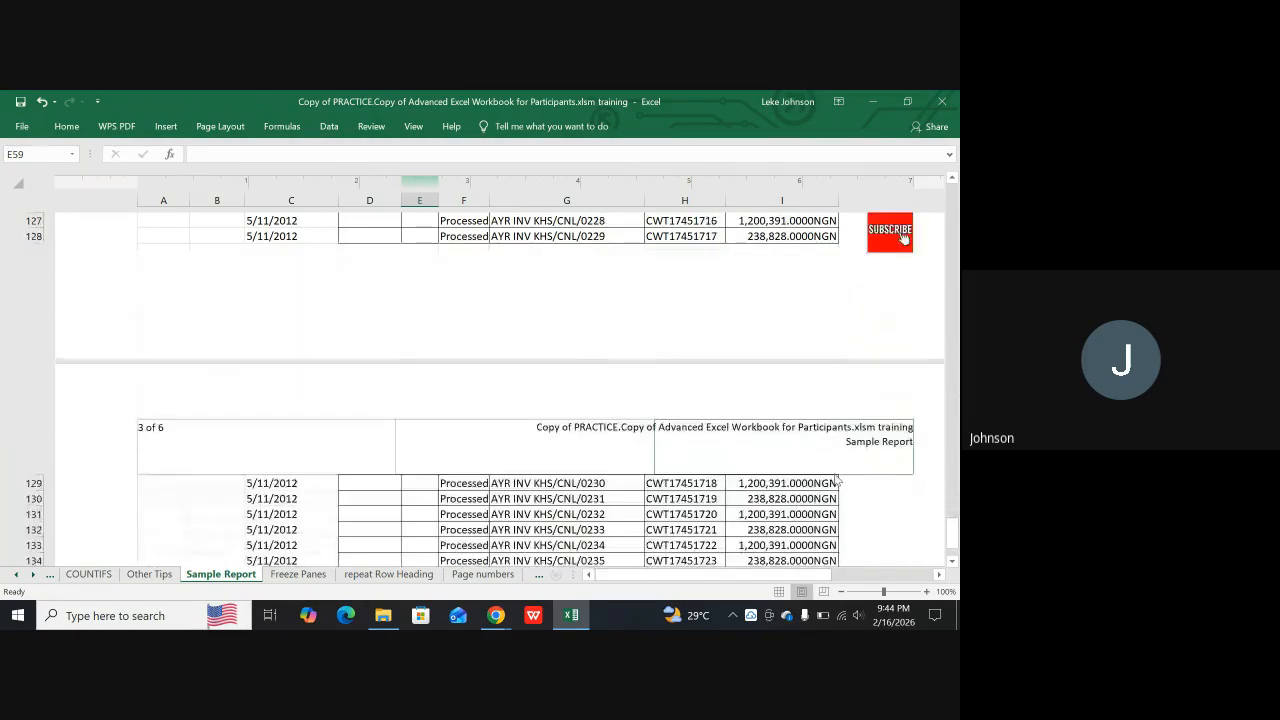
scroll(830, 478, up, 2)
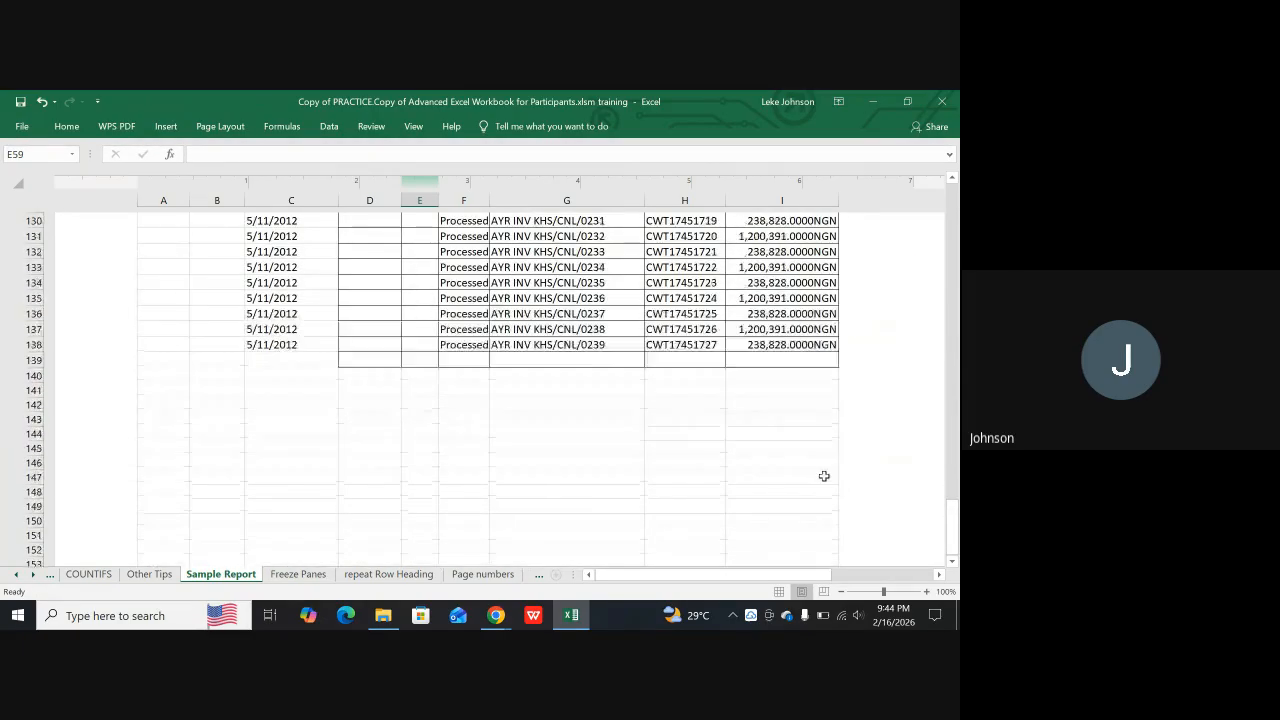
scroll(823, 477, down, 14)
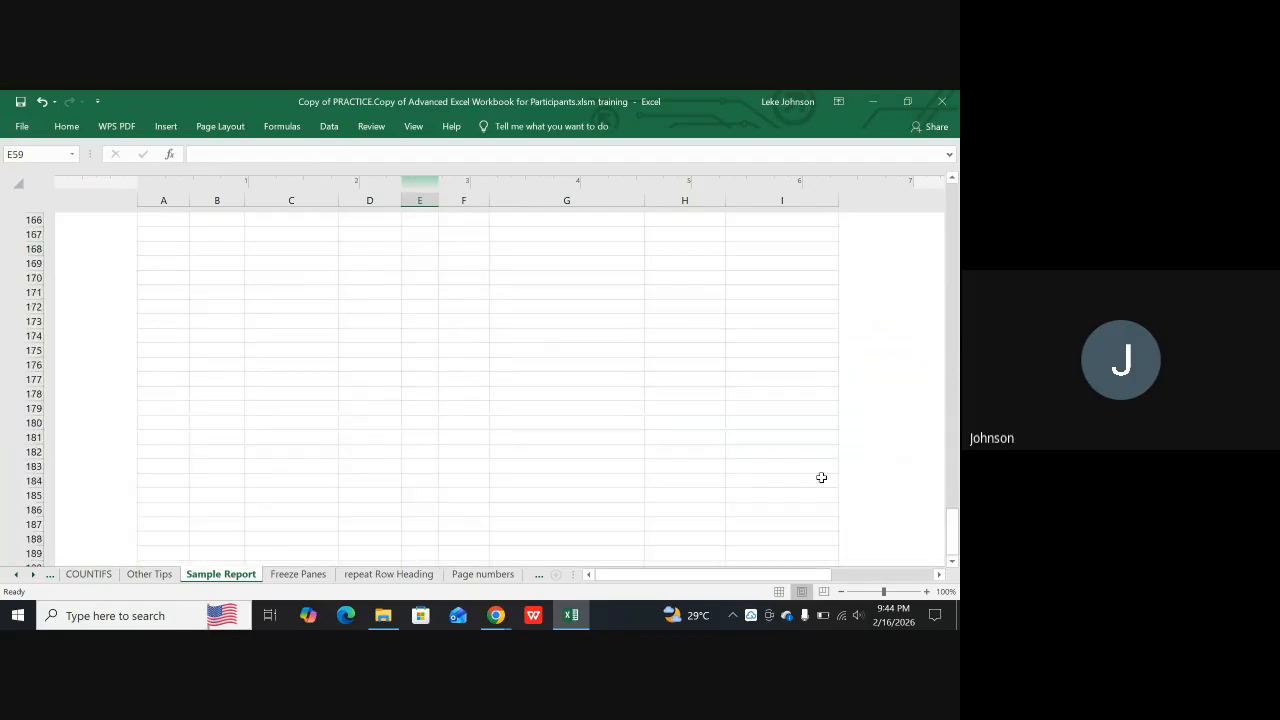
scroll(823, 486, down, 3)
scroll(860, 470, down, 7)
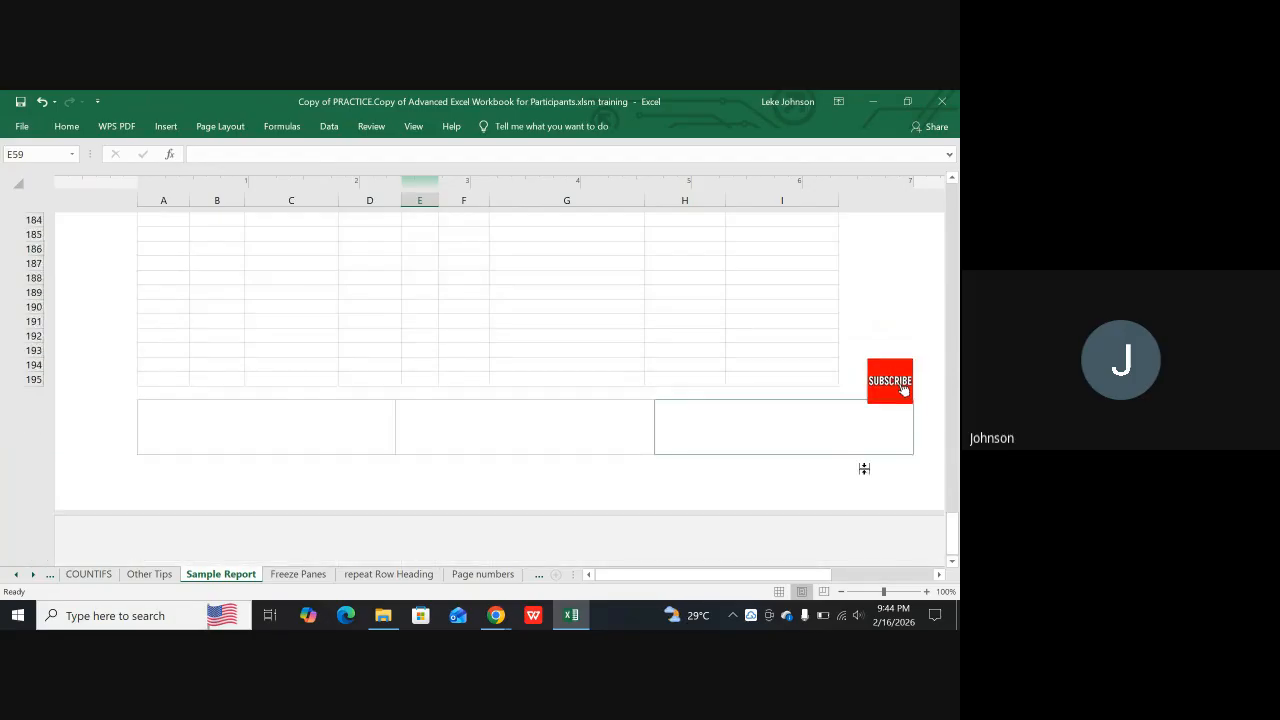
scroll(848, 488, down, 16)
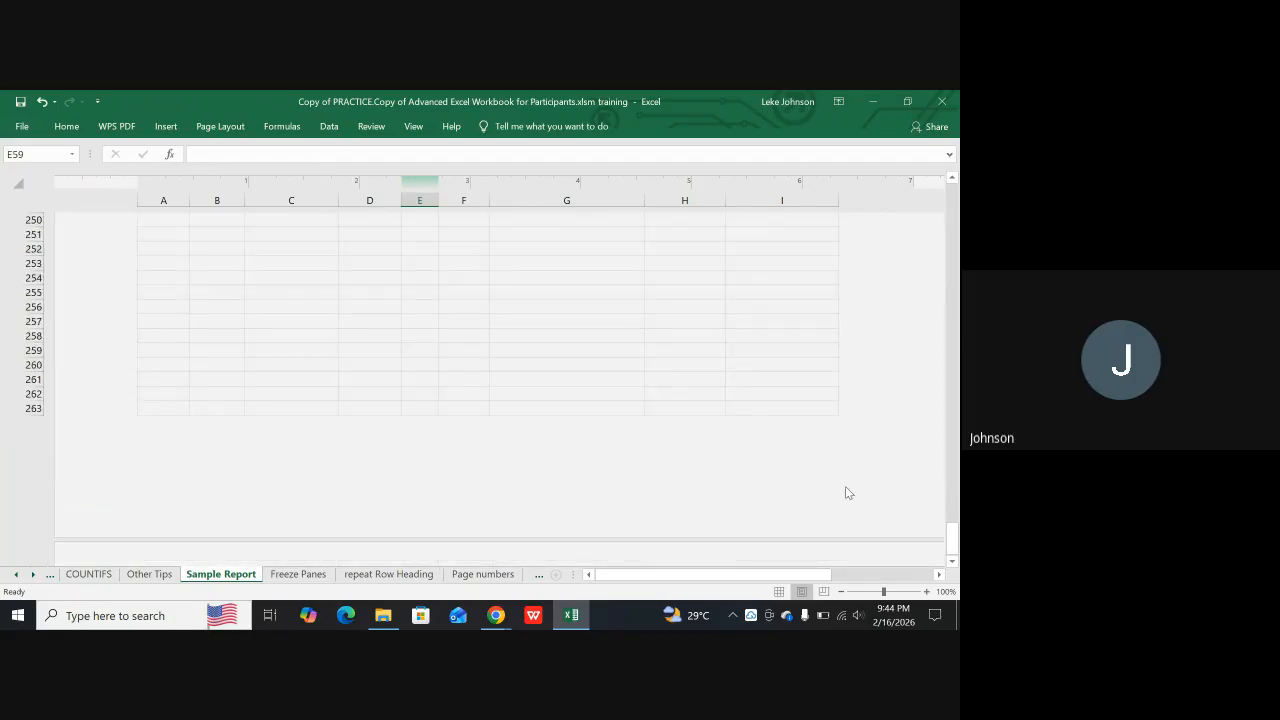
scroll(845, 490, down, 19)
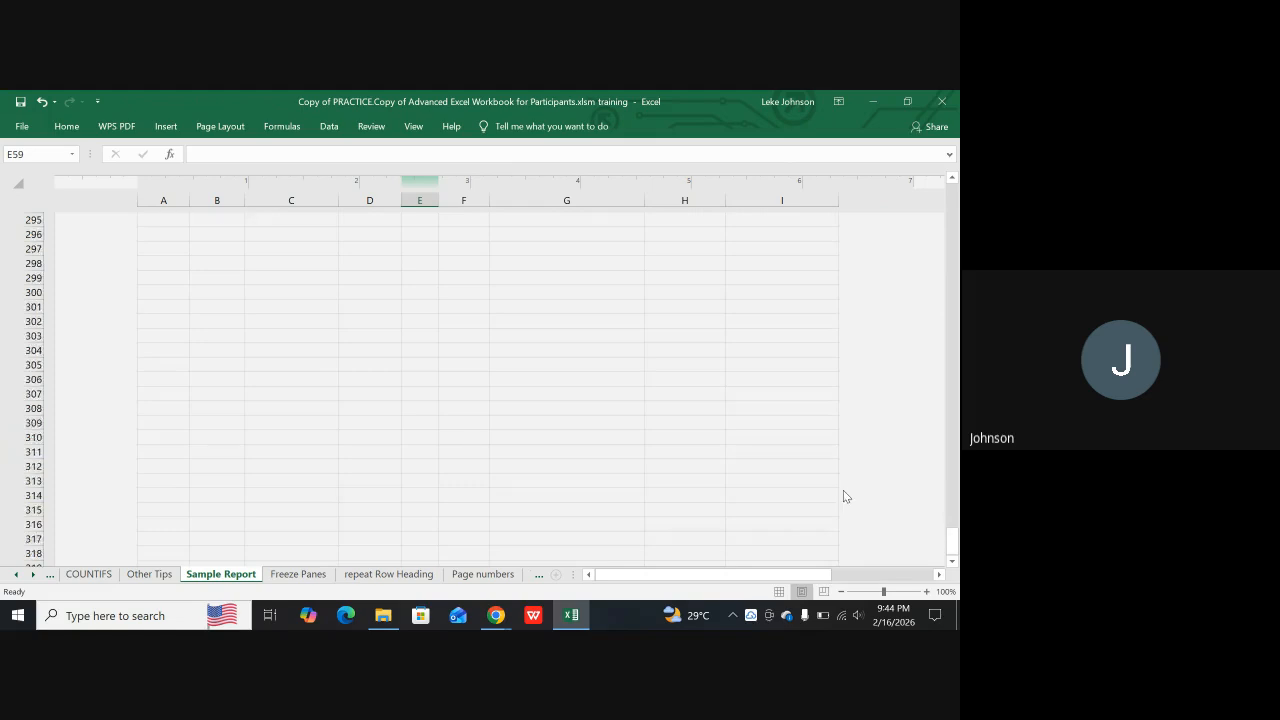
scroll(768, 498, up, 8)
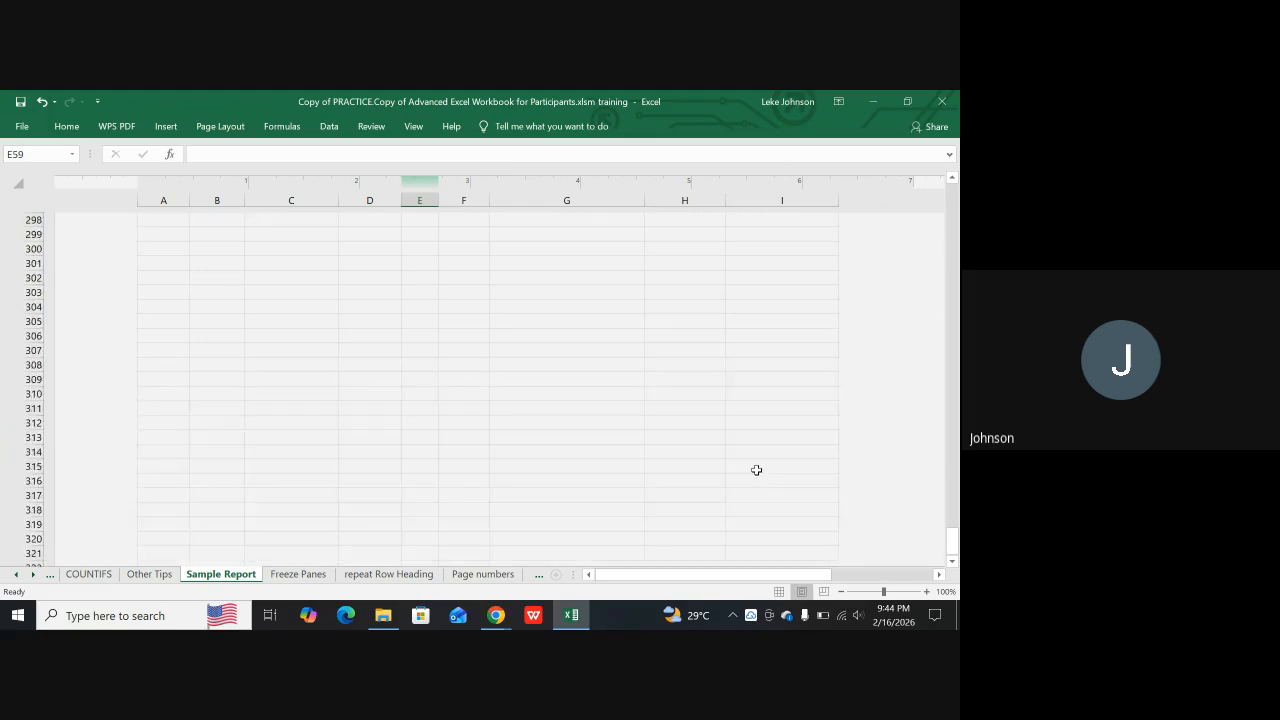
scroll(754, 464, up, 20)
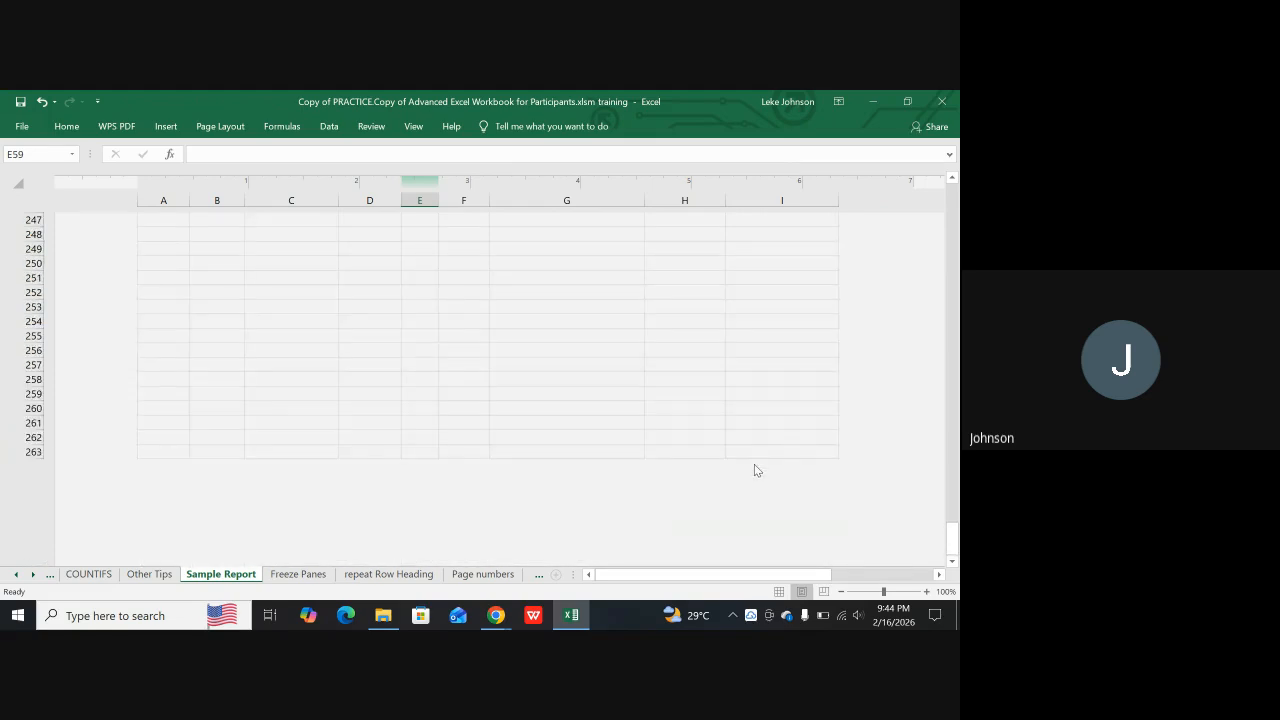
scroll(764, 430, up, 5)
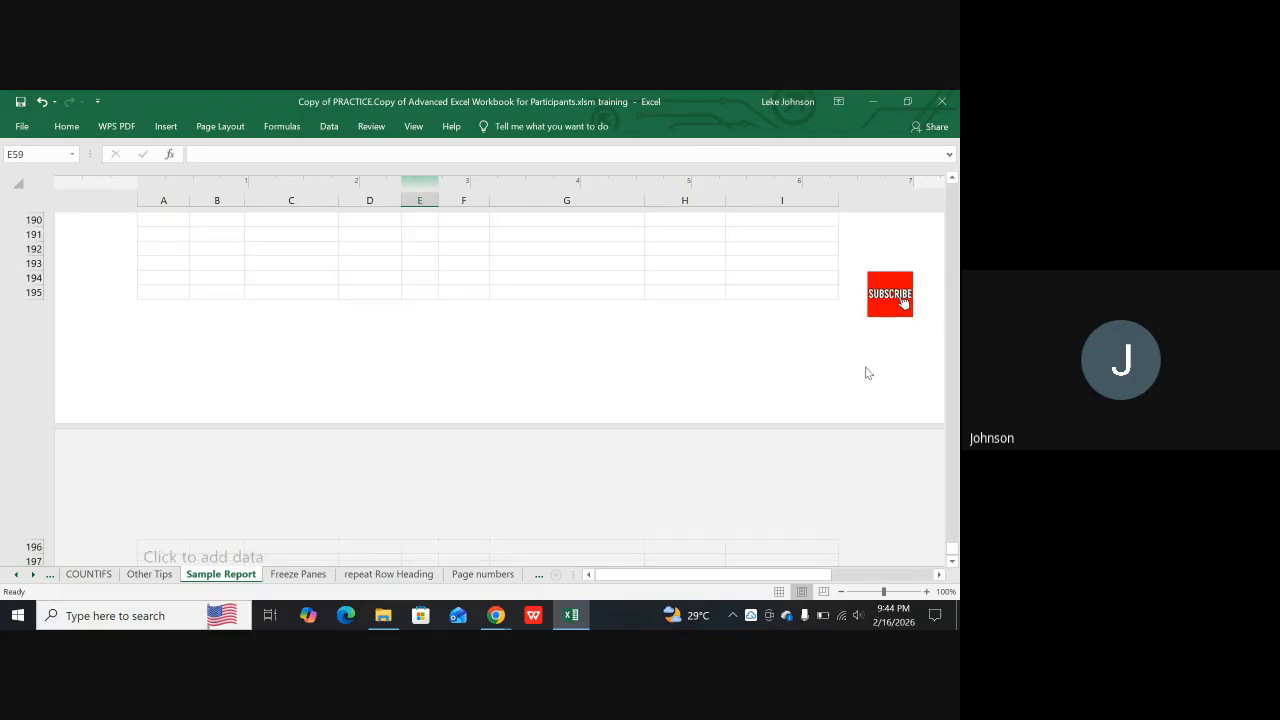
scroll(877, 334, up, 2)
scroll(885, 325, up, 7)
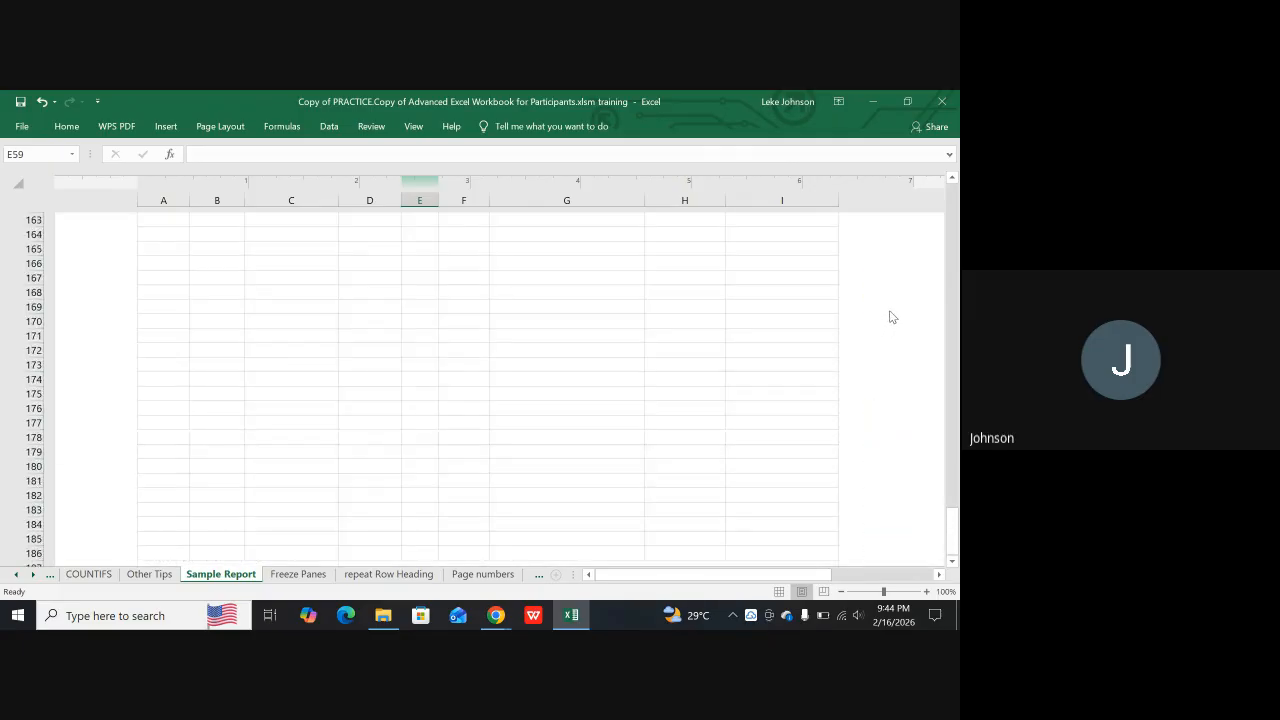
scroll(894, 310, up, 10)
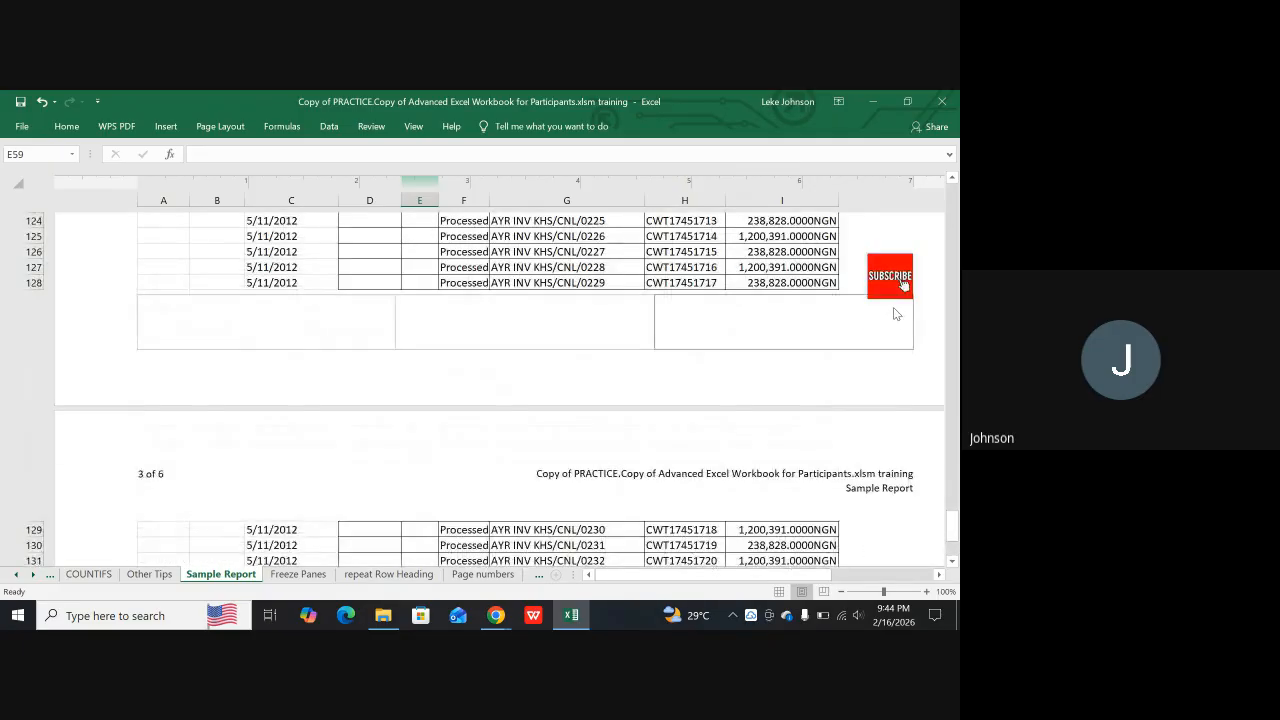
scroll(898, 310, up, 15)
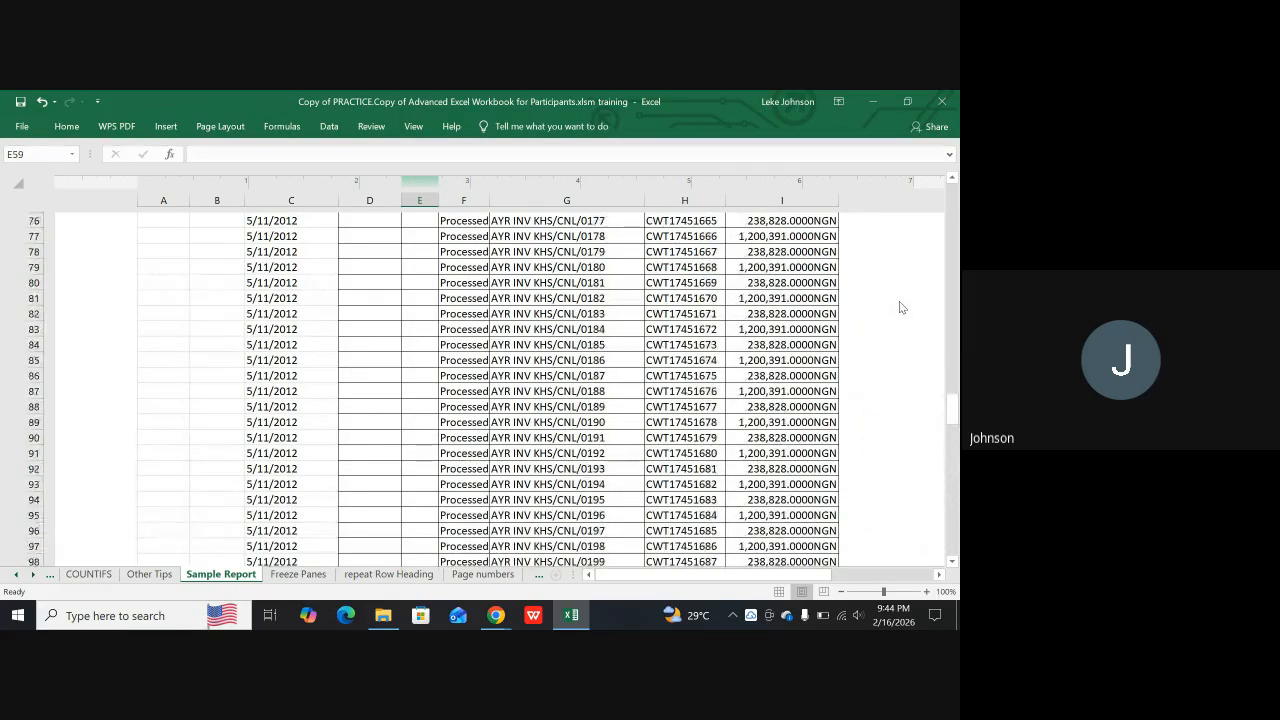
scroll(900, 302, up, 5)
scroll(903, 302, up, 12)
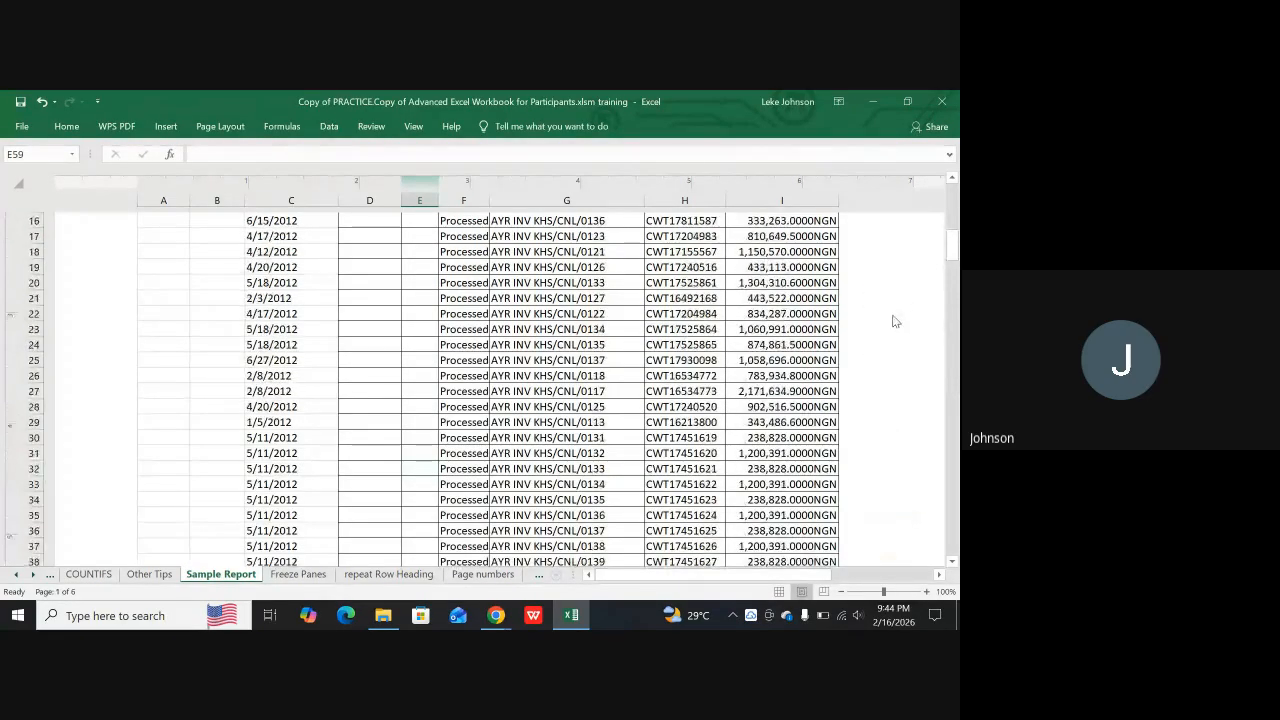
scroll(855, 341, down, 16)
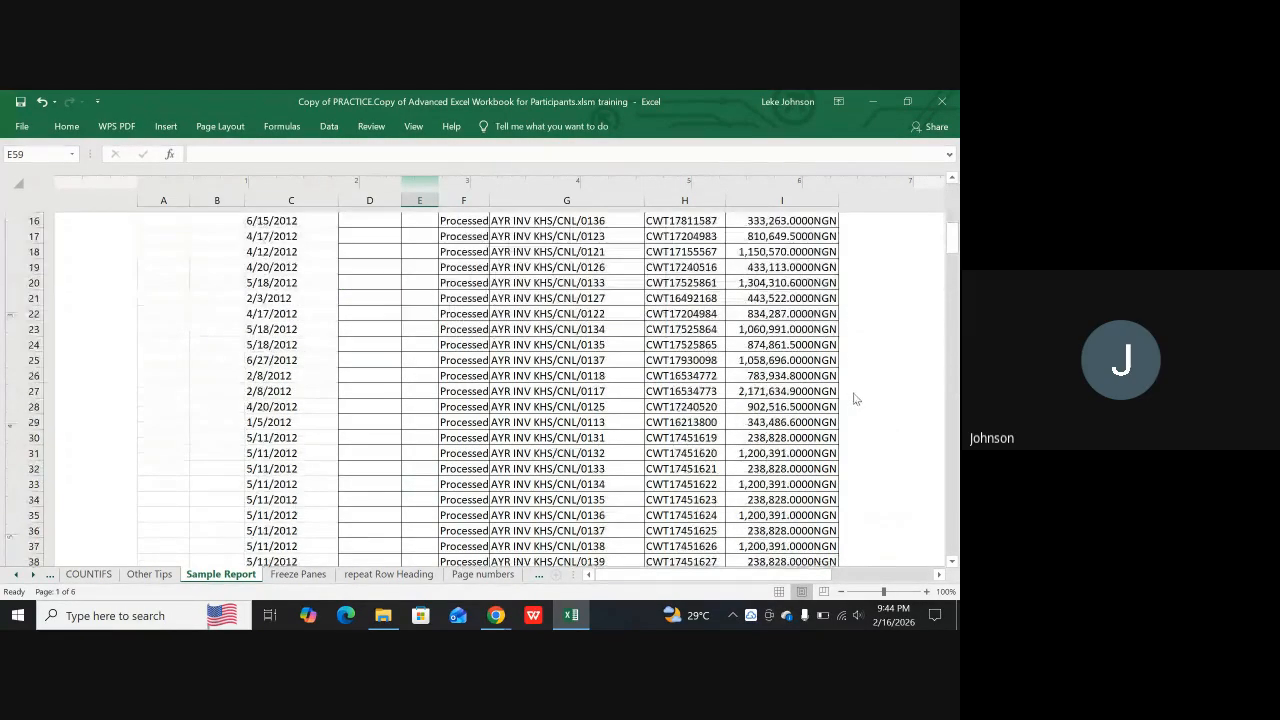
scroll(864, 414, down, 1)
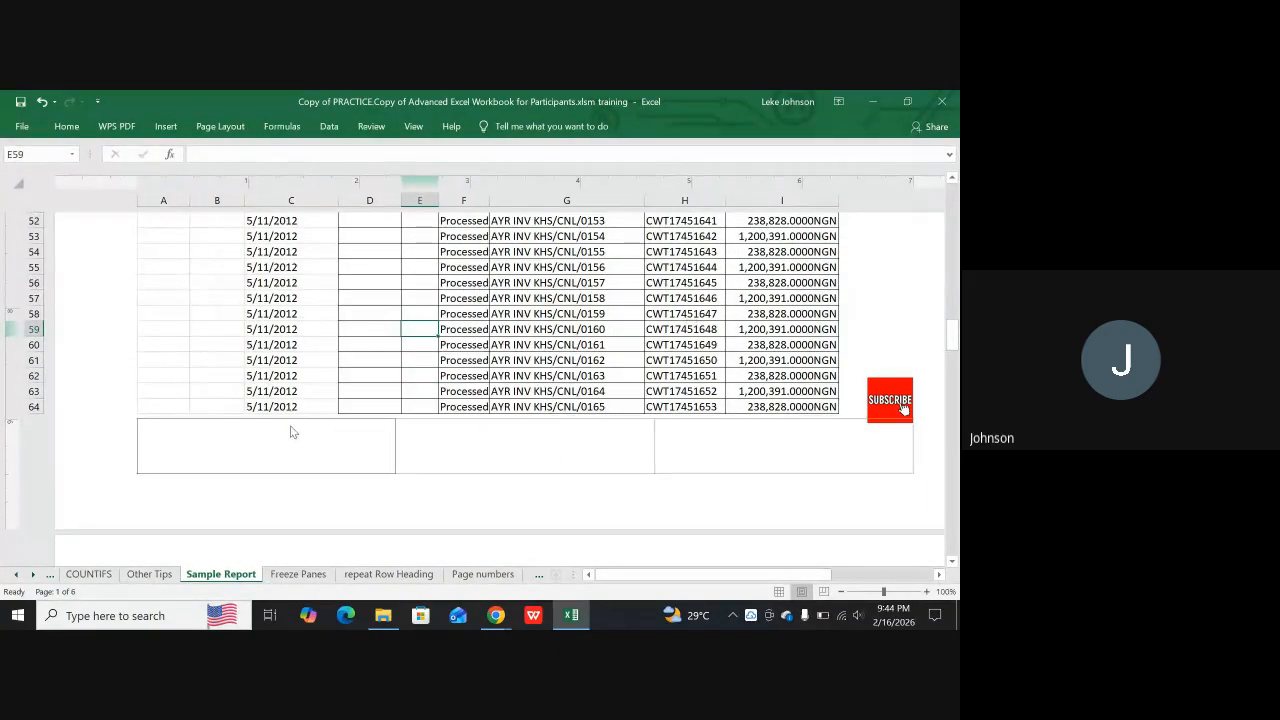
click(220, 446)
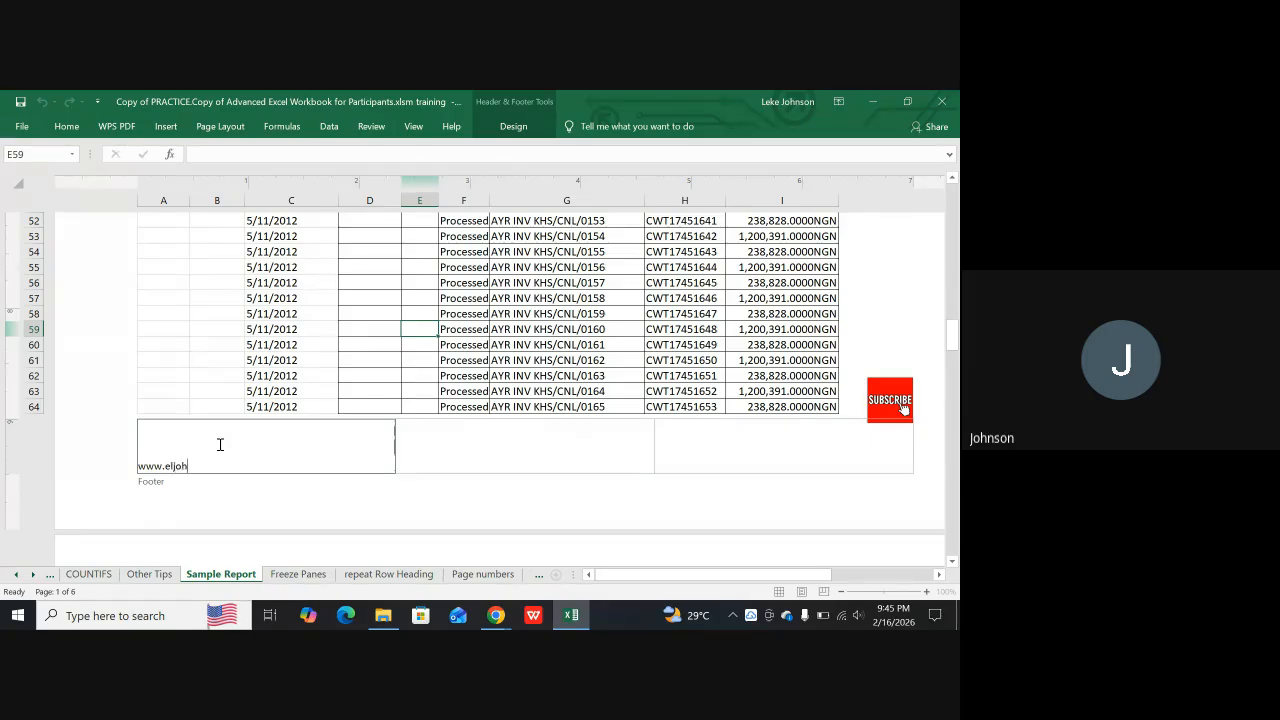
text(n)
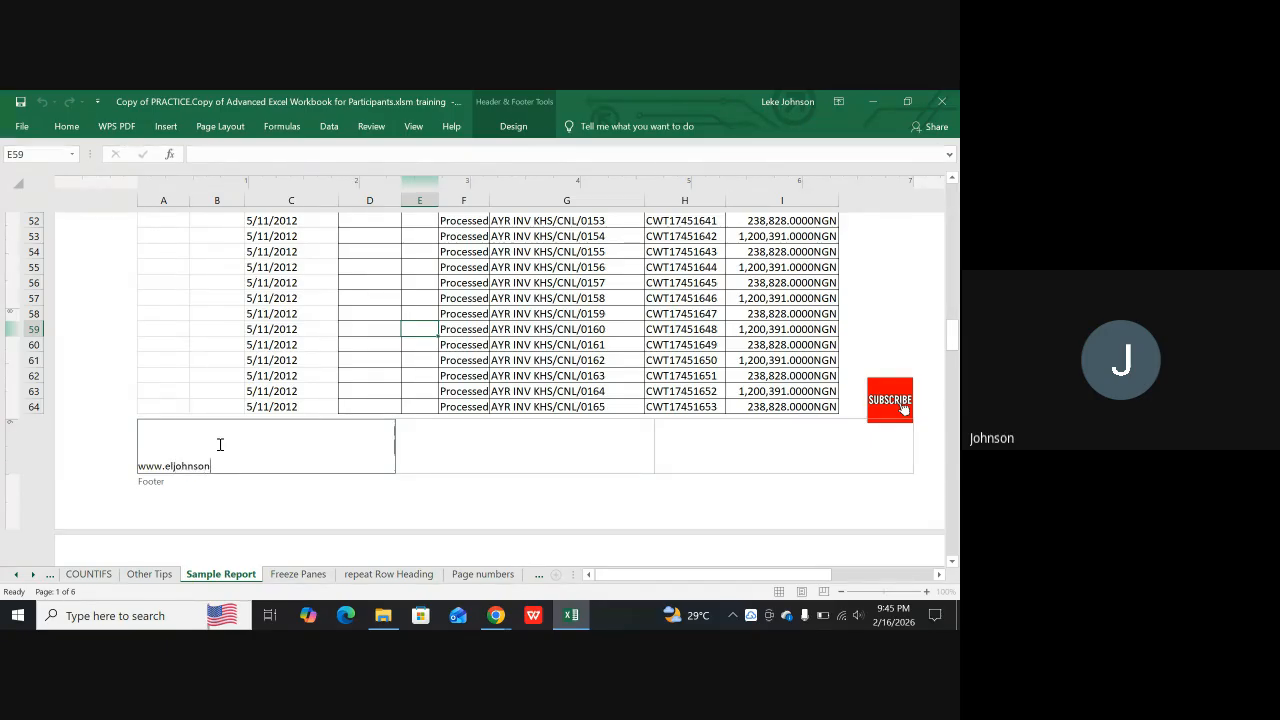
text(academy)
text(.)
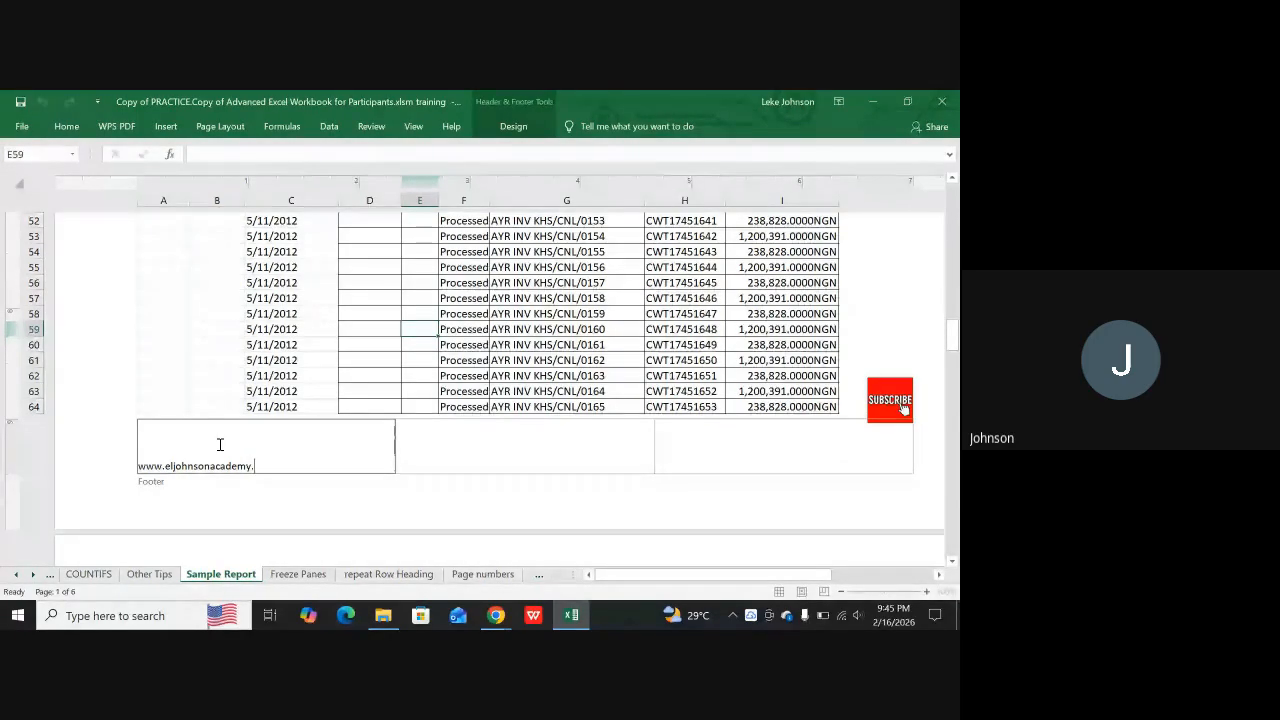
text(com)
click(300, 358)
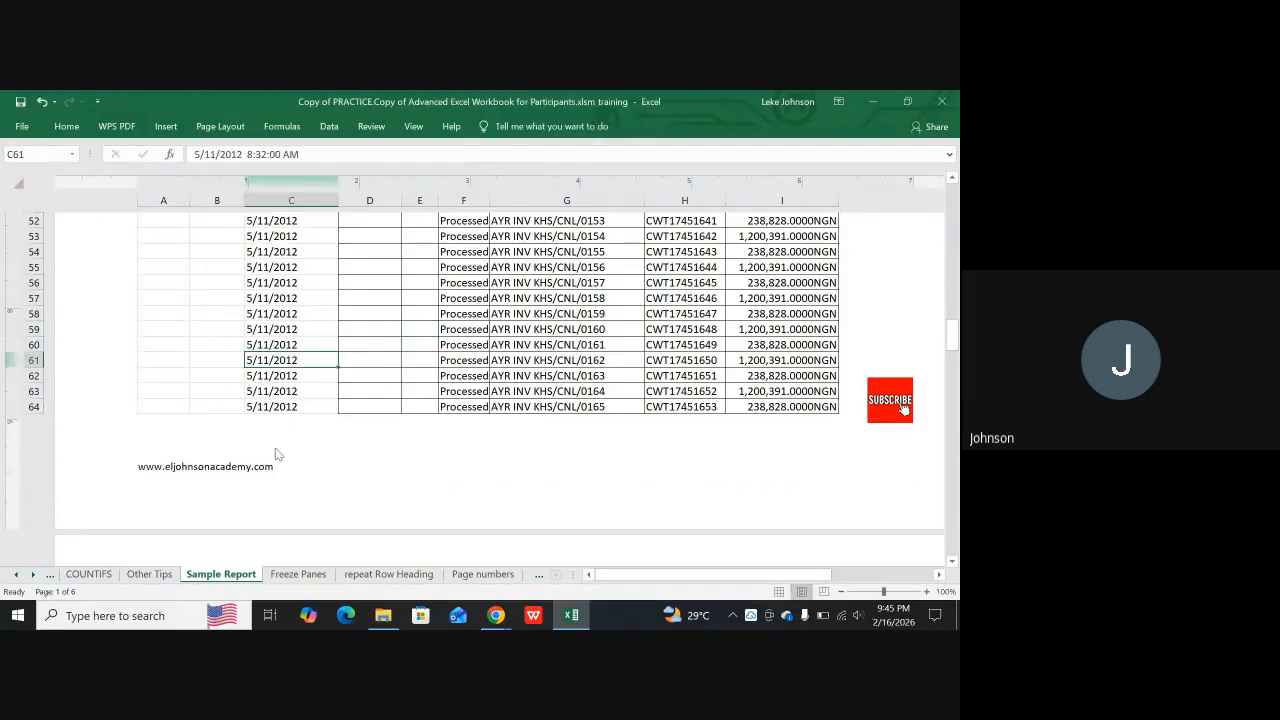
Check the footer text across the pages, return to Normal view and inspect the print preview of Sample Report
scroll(420, 486, down, 8)
scroll(539, 484, down, 16)
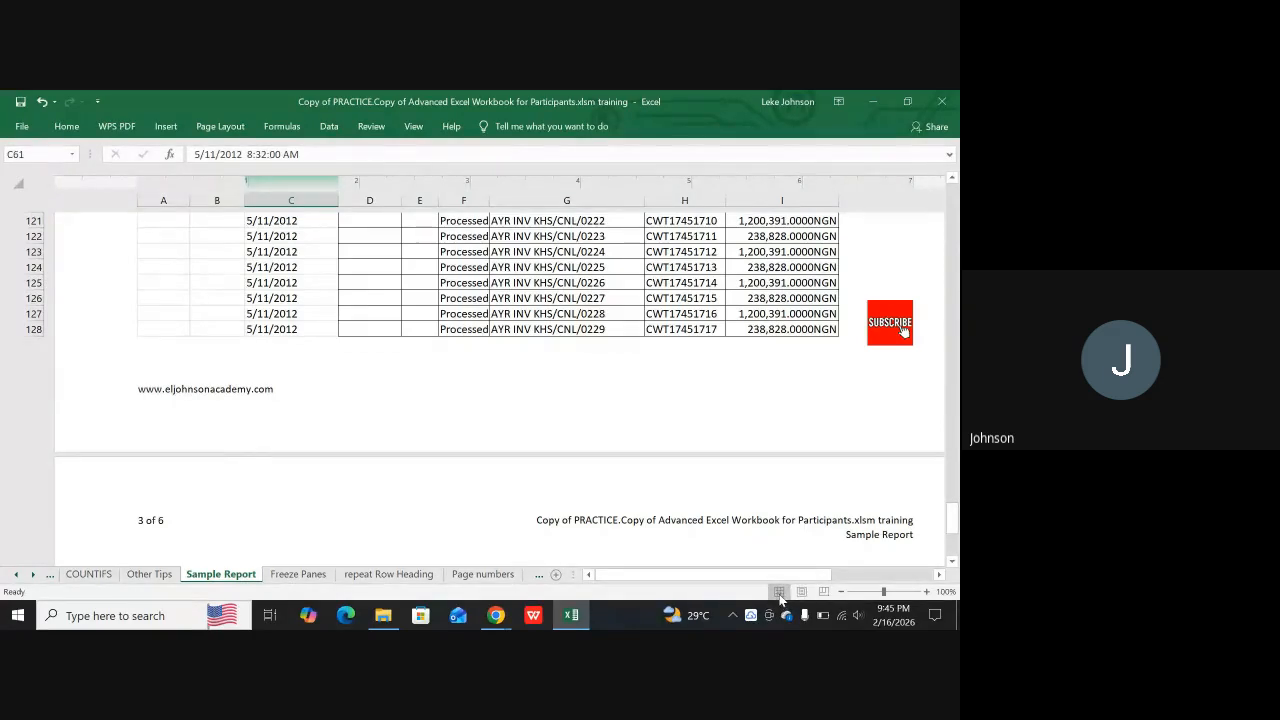
click(780, 594)
scroll(659, 426, up, 15)
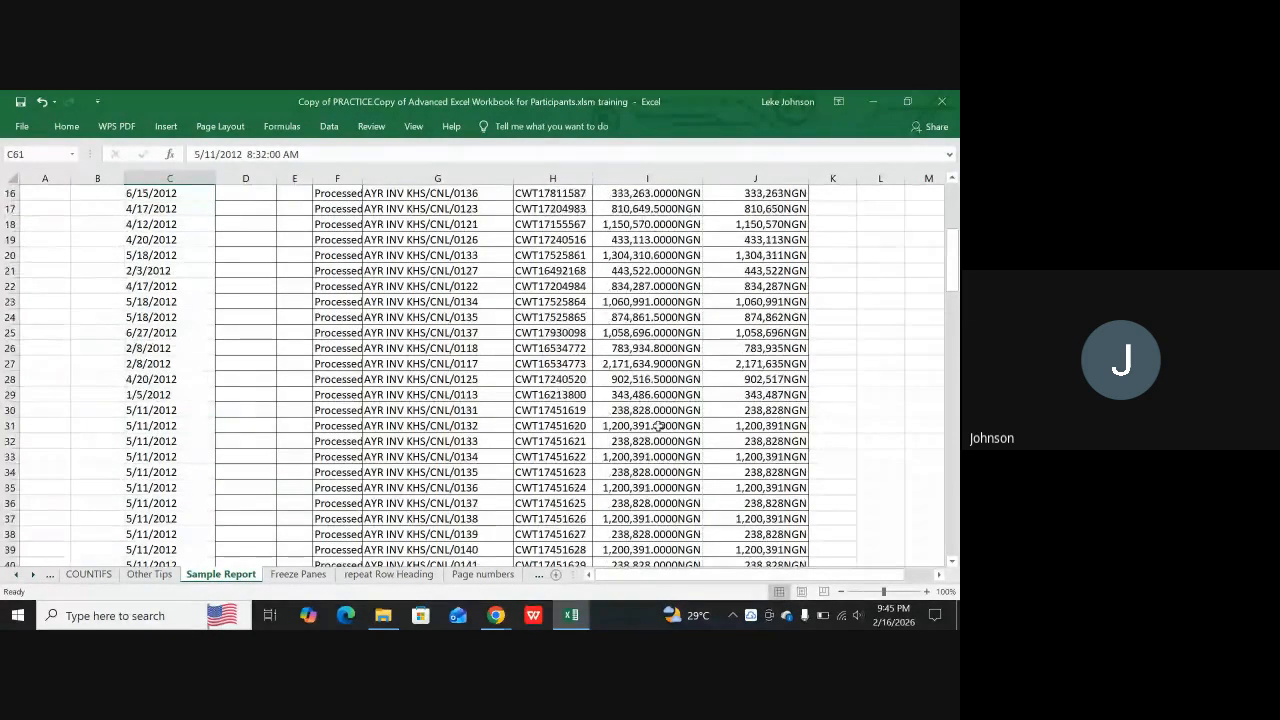
scroll(659, 426, up, 5)
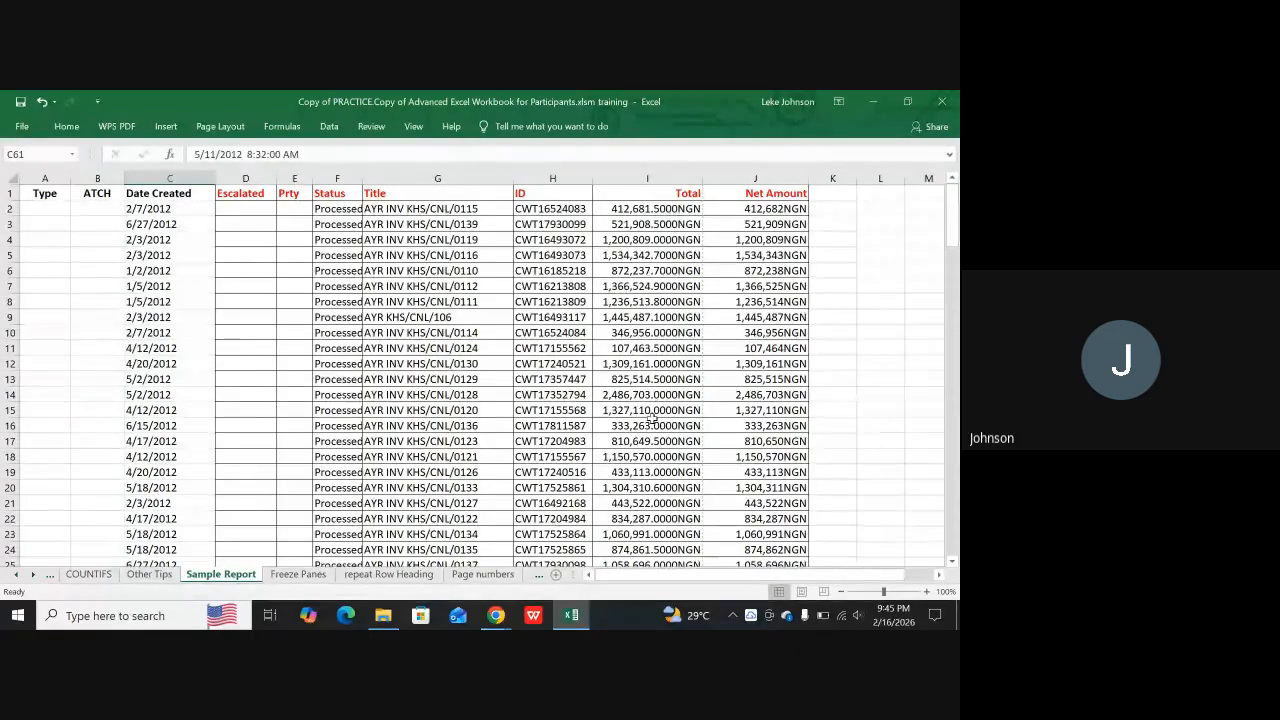
key(ctrl+p)
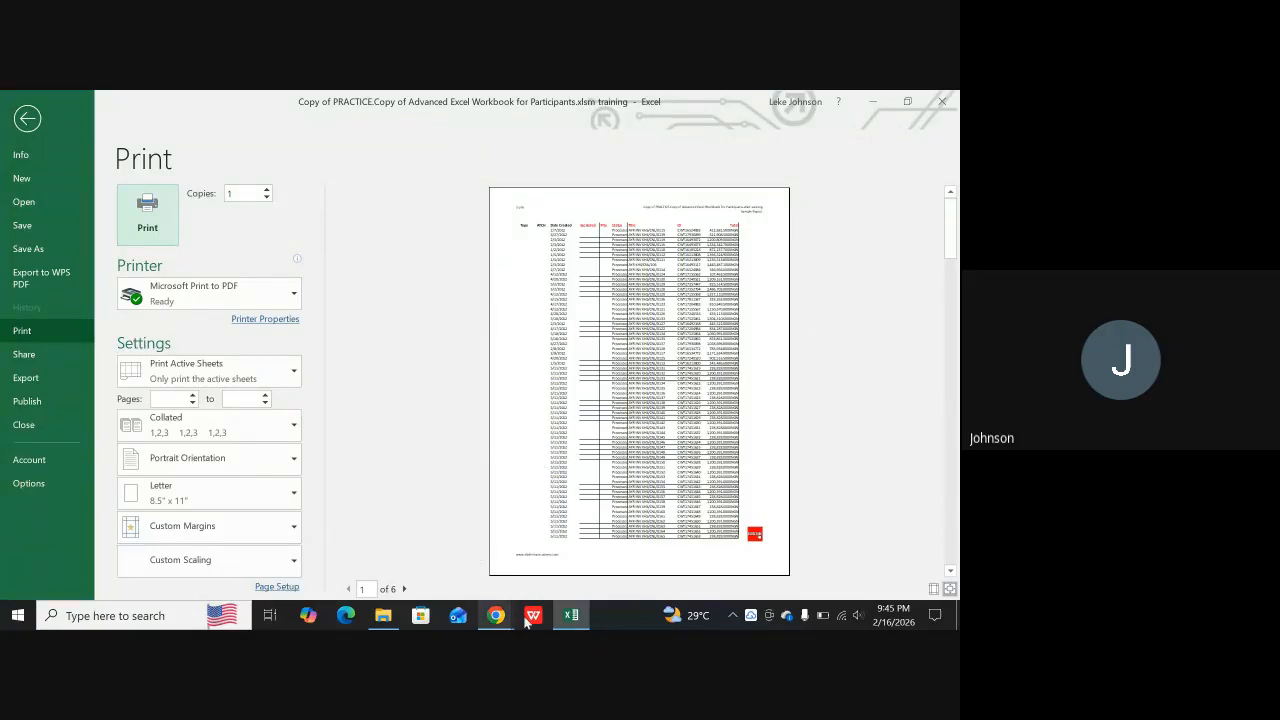
mouse_move(561, 622)
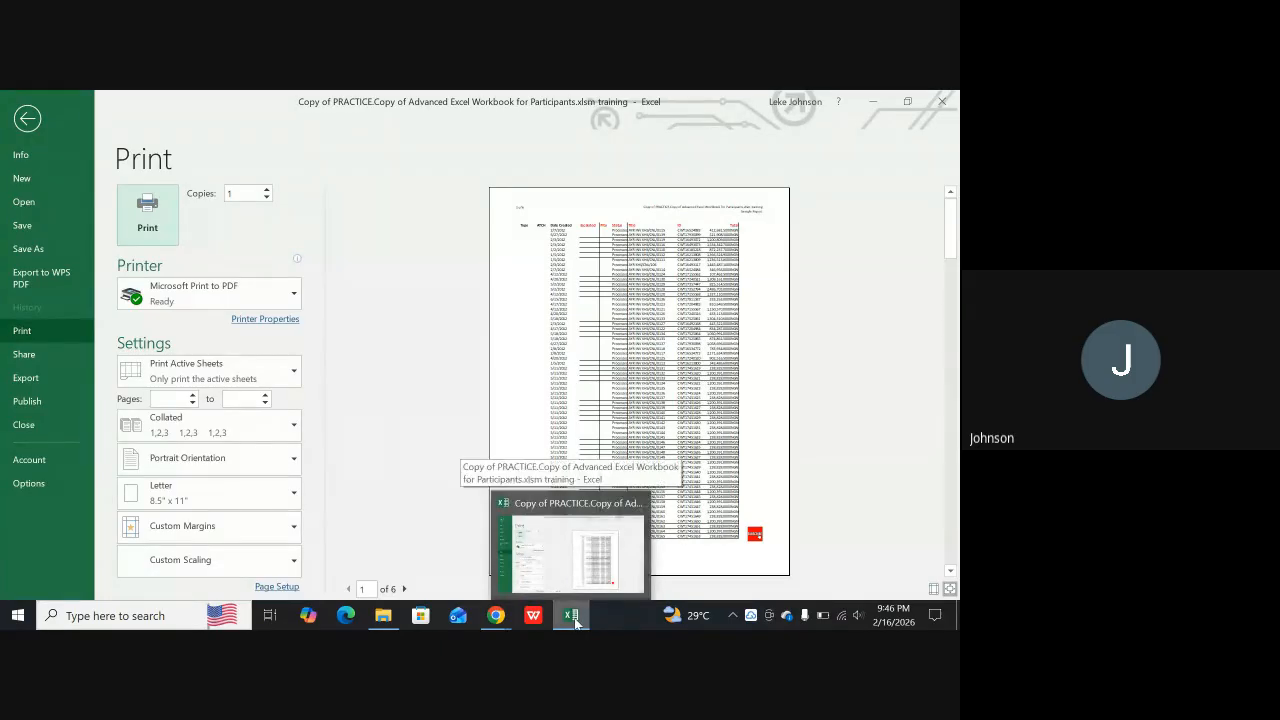
click(18, 121)
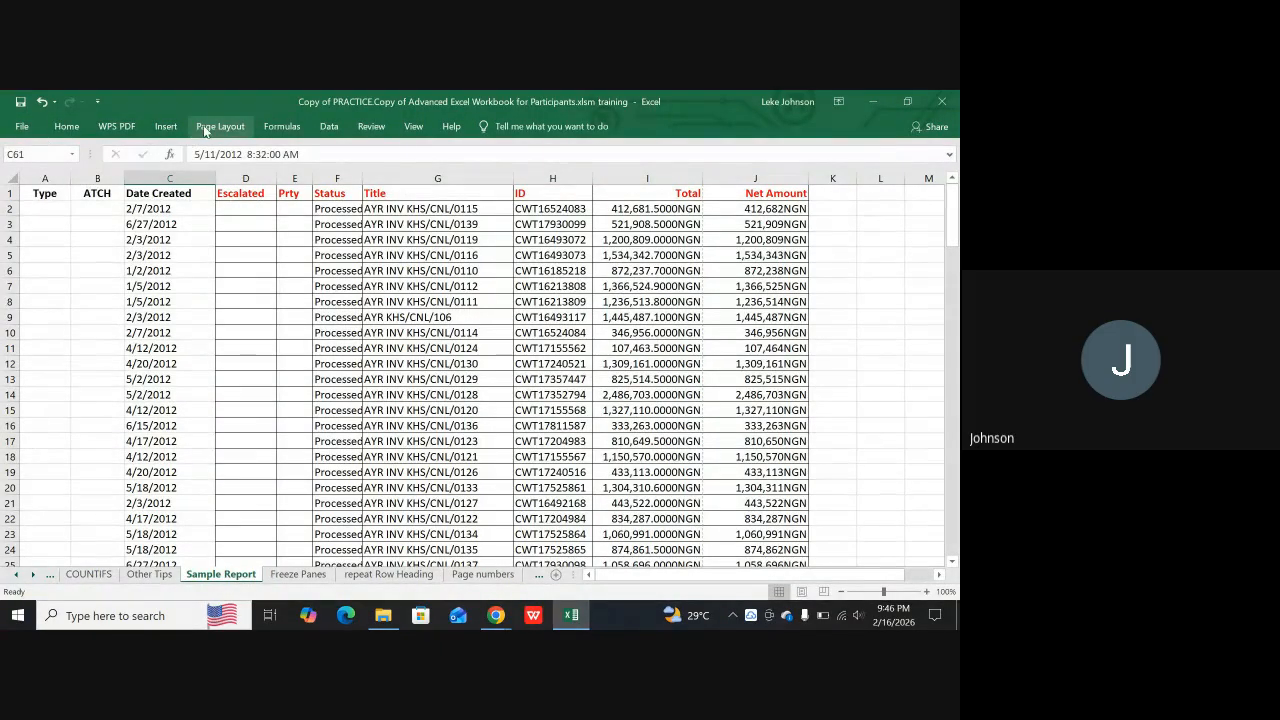
Set the page orientation of Sample Report to Landscape
click(206, 130)
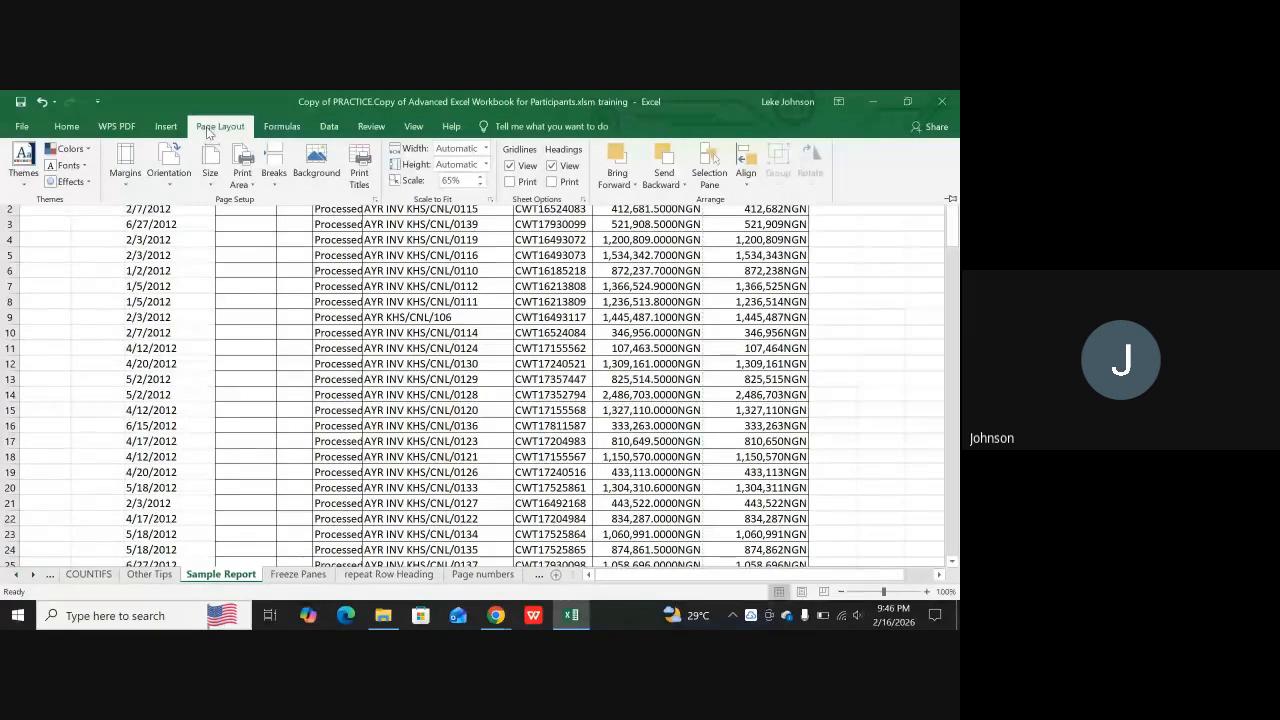
click(168, 165)
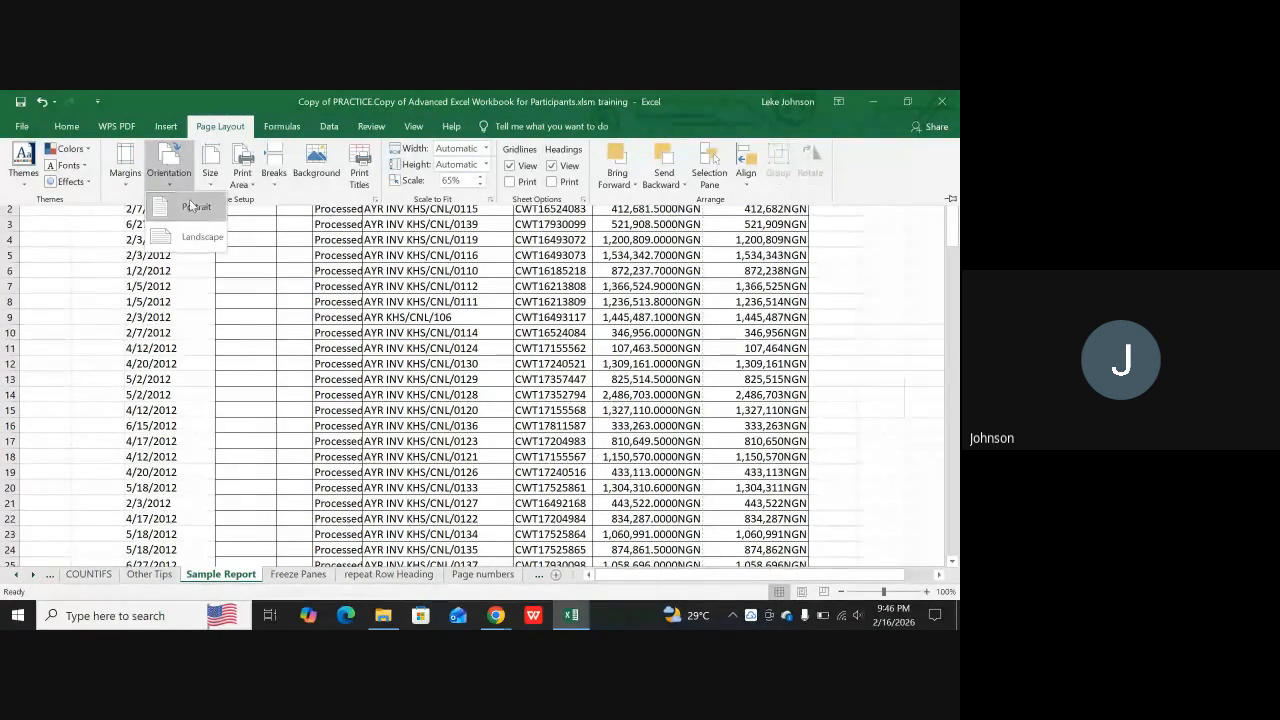
click(189, 236)
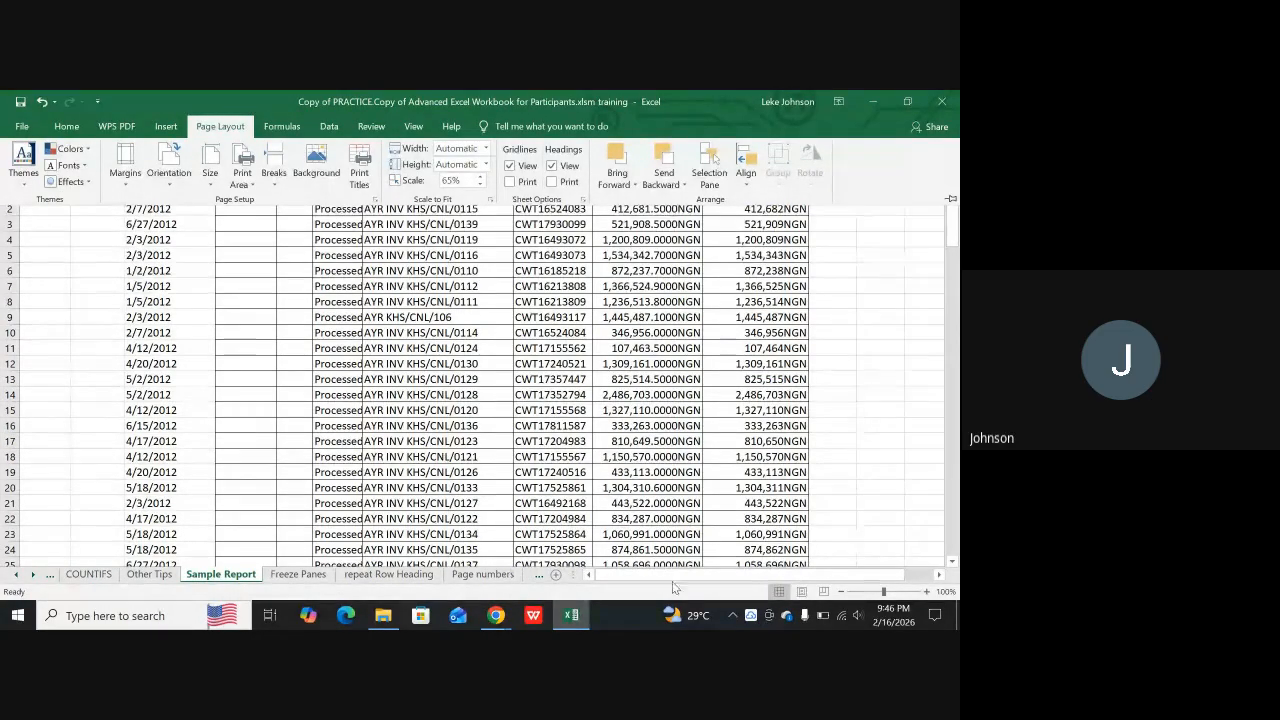
Examine the header and column fit of the landscape pages of Sample Report in Page Layout view
click(802, 592)
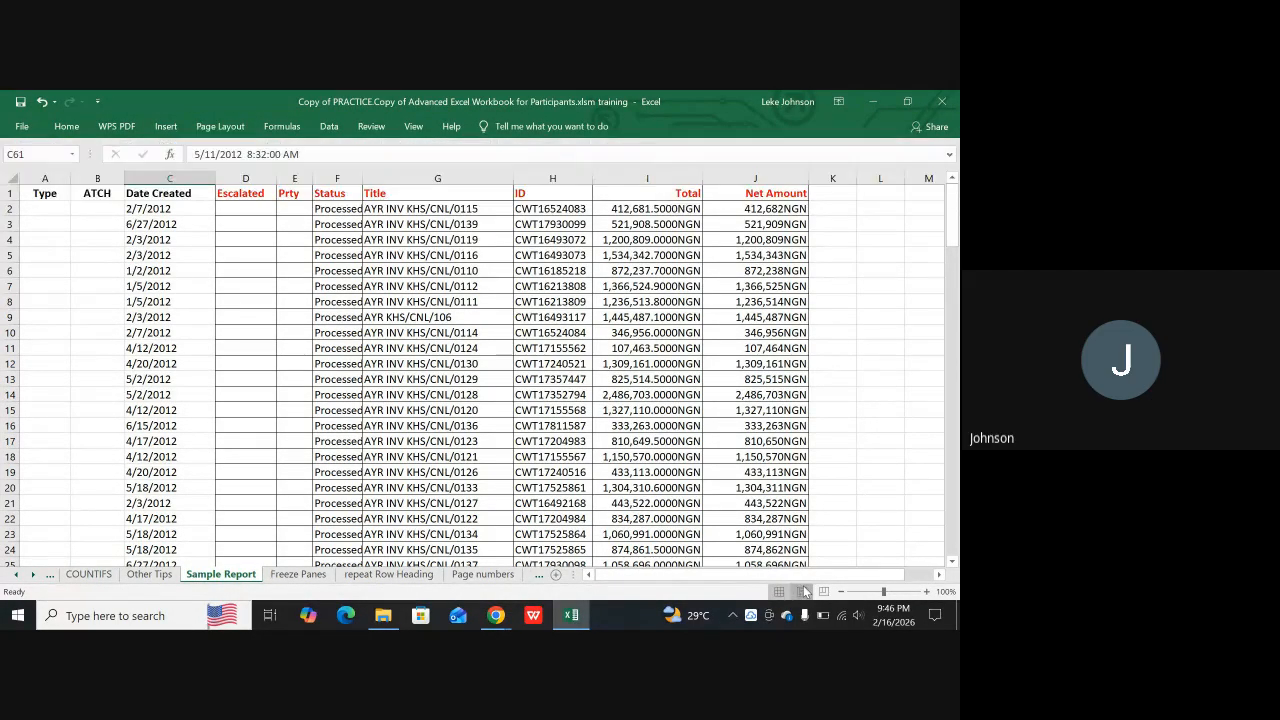
click(804, 591)
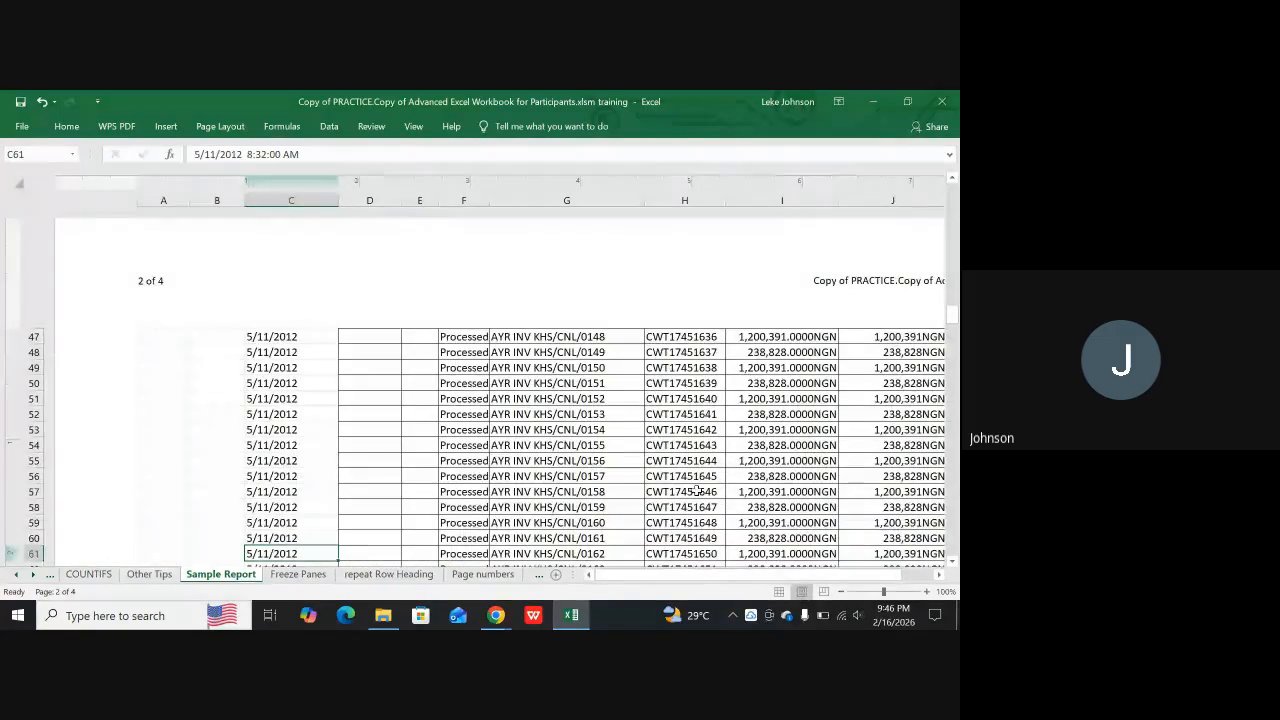
scroll(843, 447, down, 4)
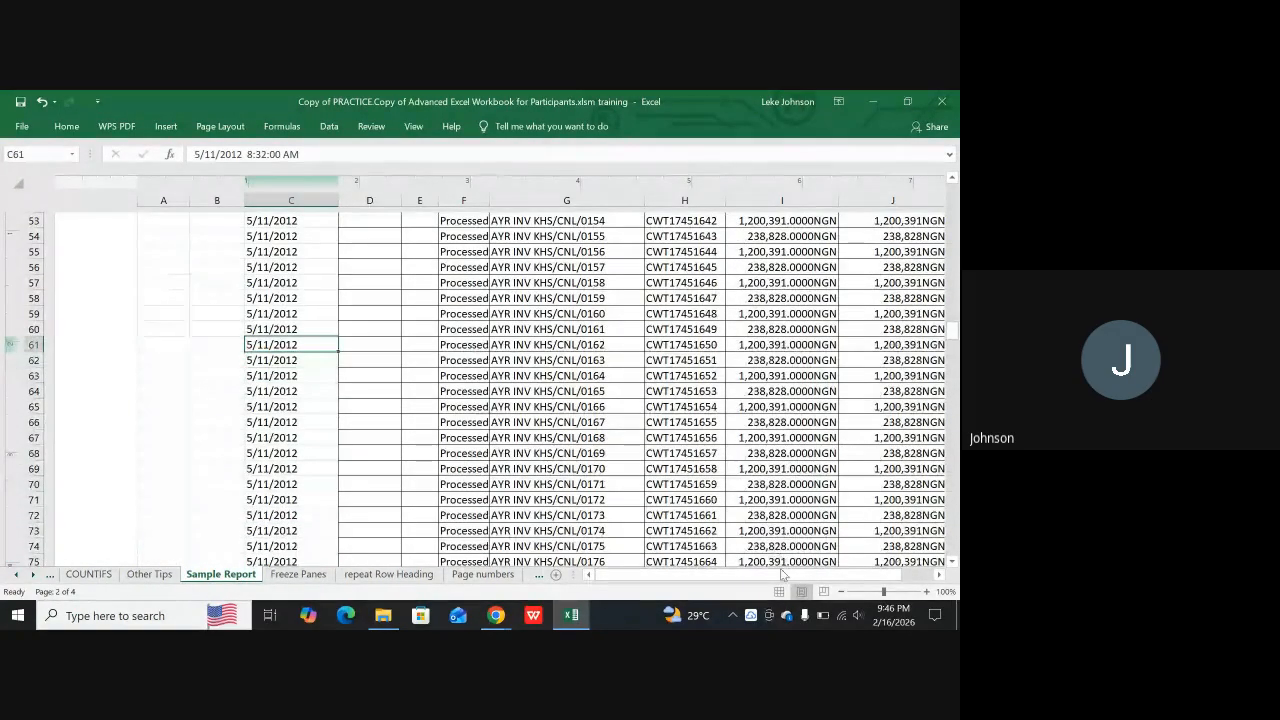
drag(787, 578, 813, 577)
scroll(471, 380, up, 6)
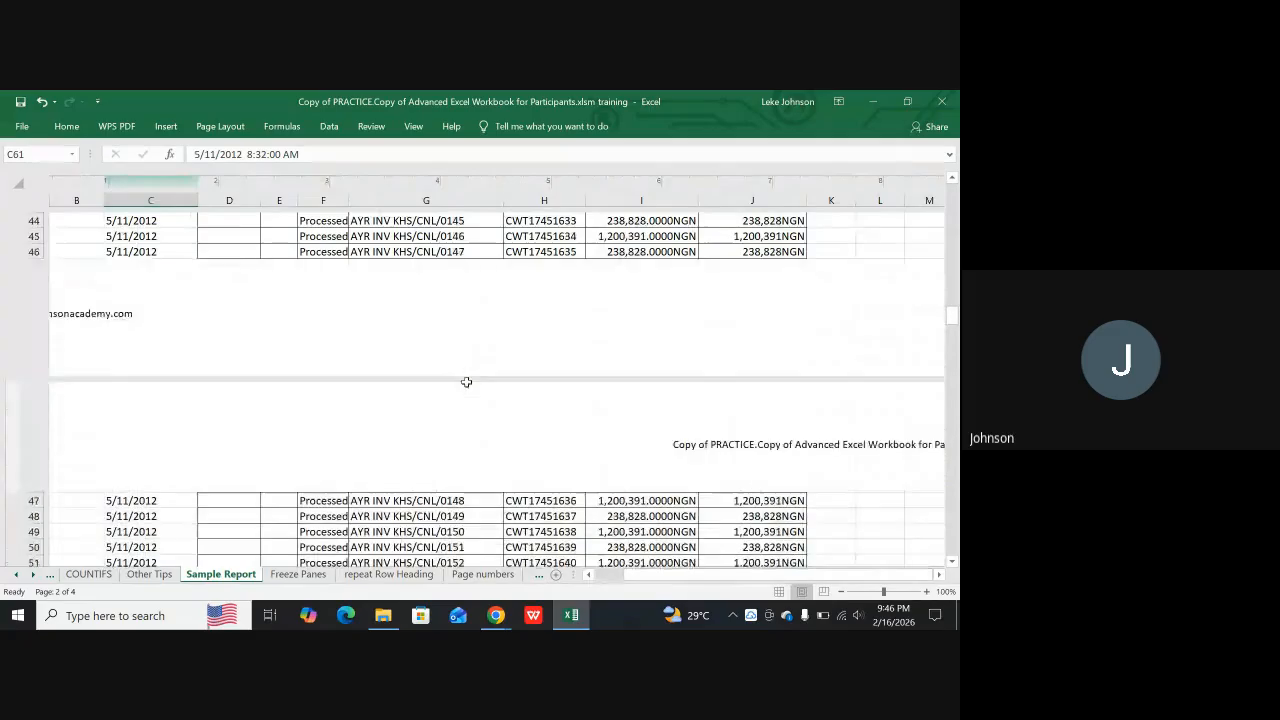
scroll(471, 380, up, 12)
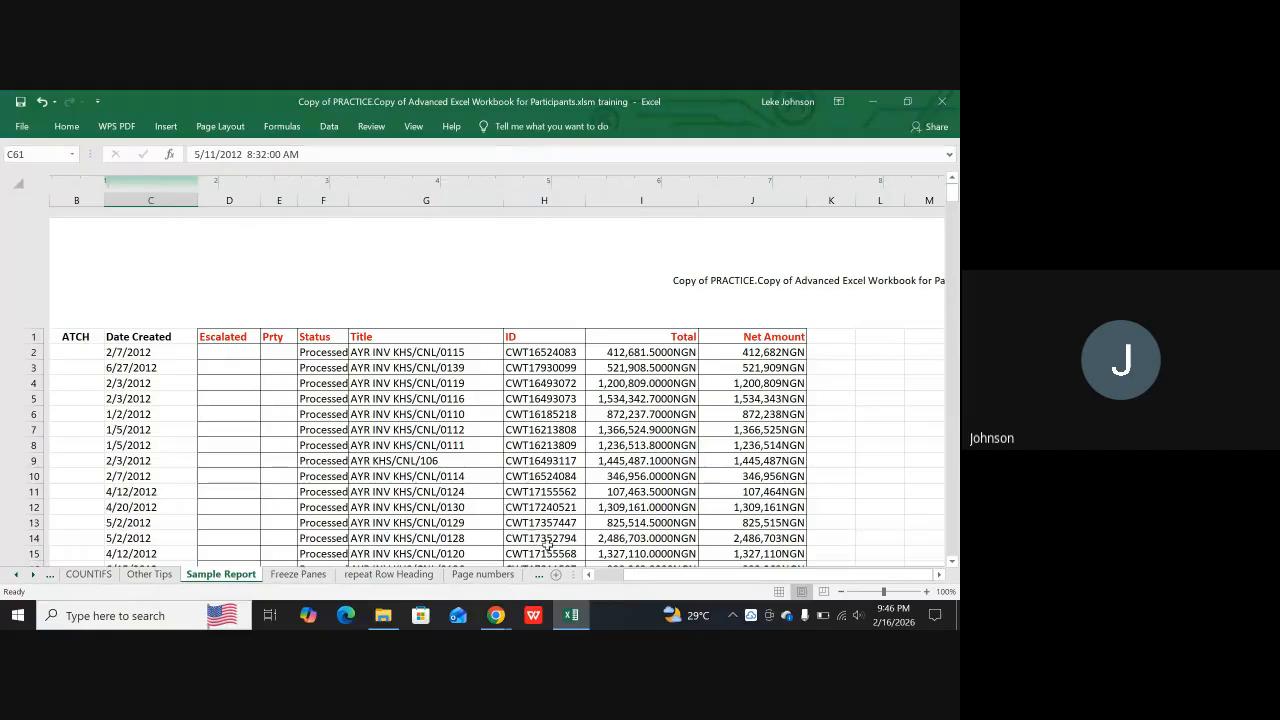
drag(629, 577, 605, 577)
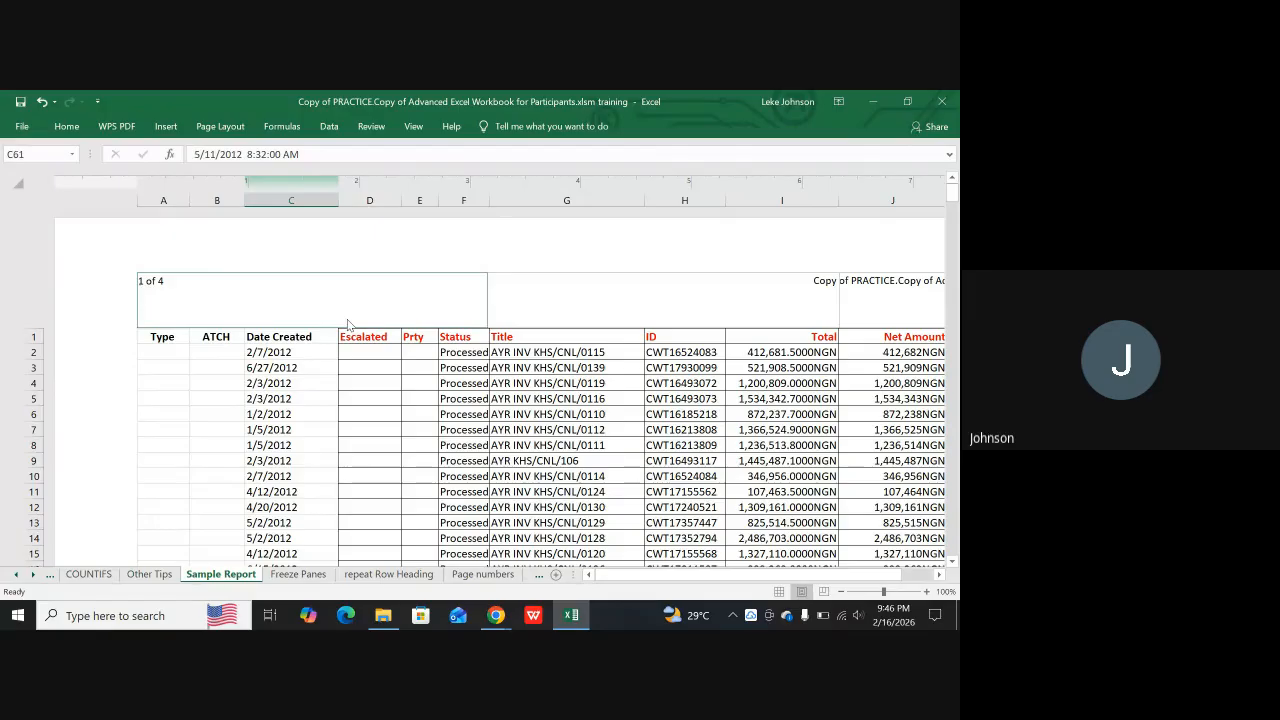
drag(815, 571, 854, 572)
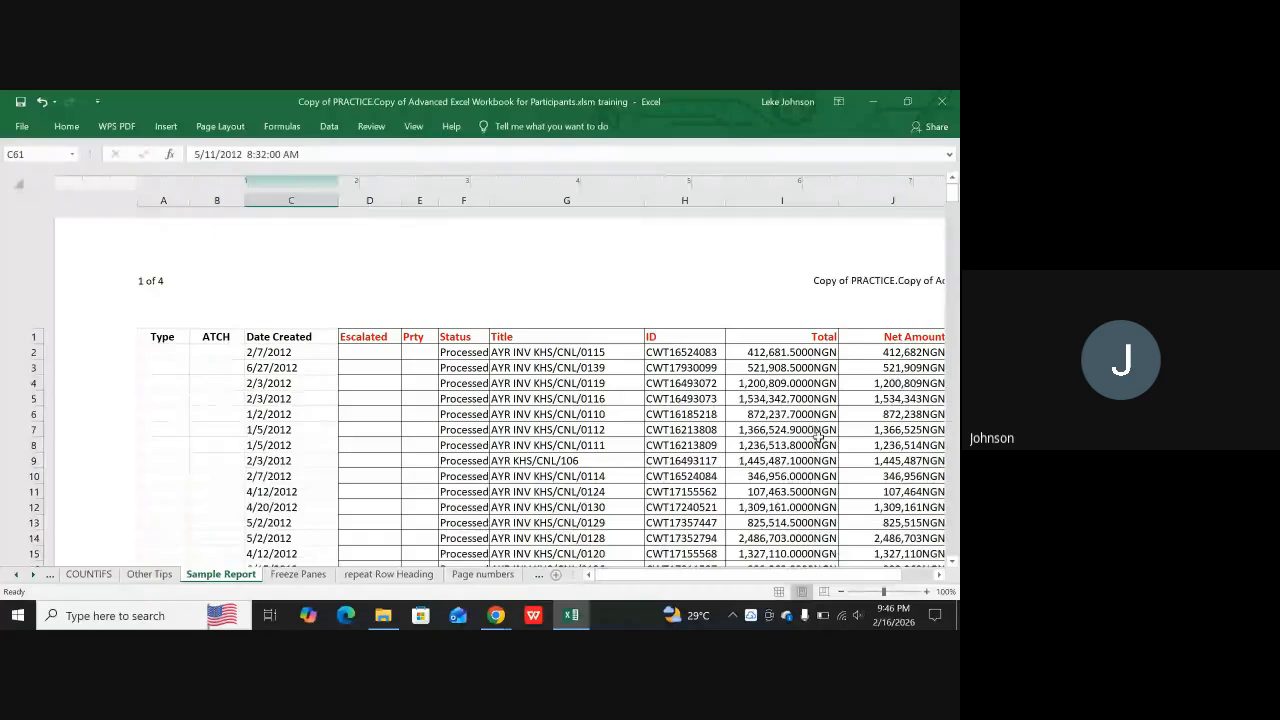
Examine the footers of the landscape pages and check the picture element in the footer's right section
scroll(818, 437, down, 10)
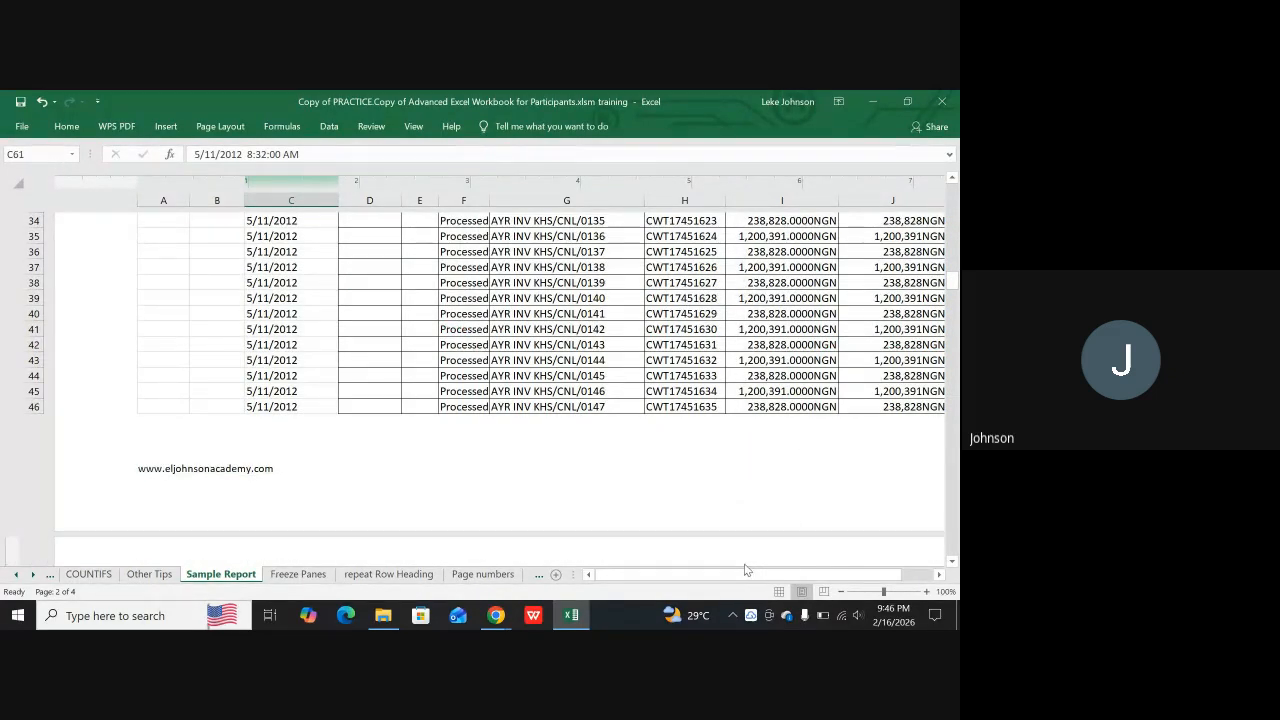
drag(733, 572, 936, 577)
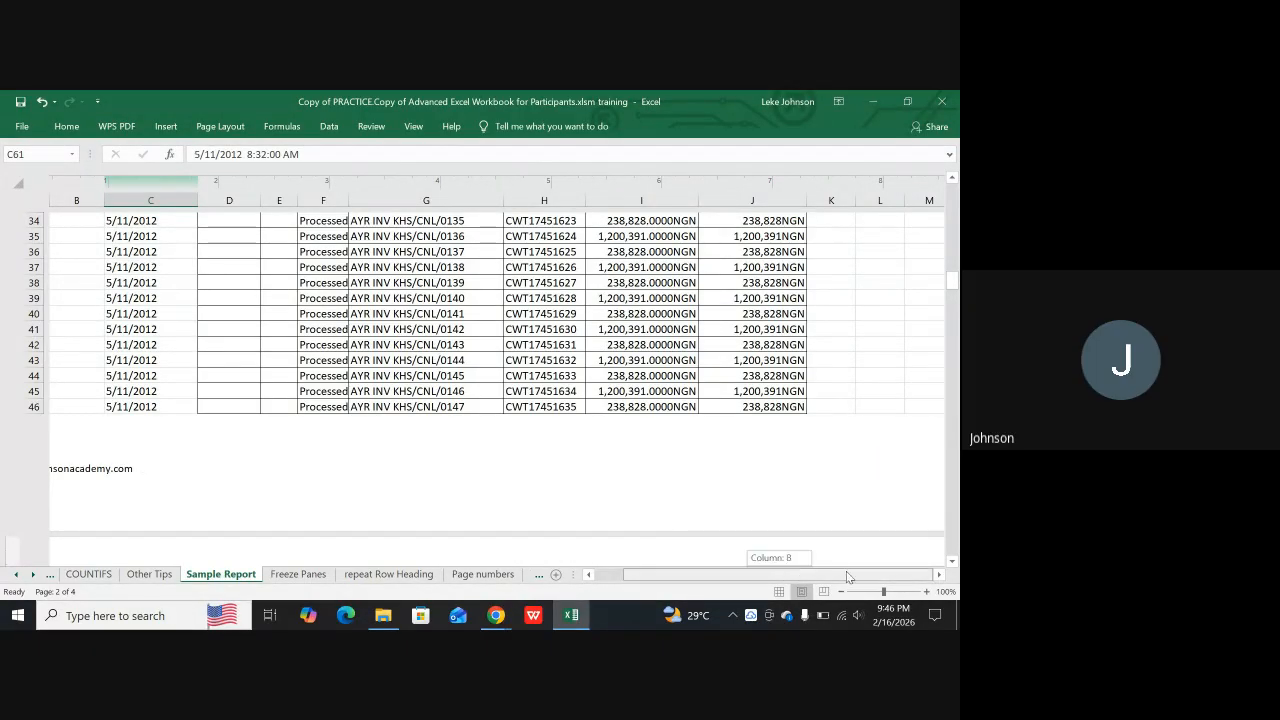
scroll(827, 440, down, 1)
scroll(827, 440, down, 12)
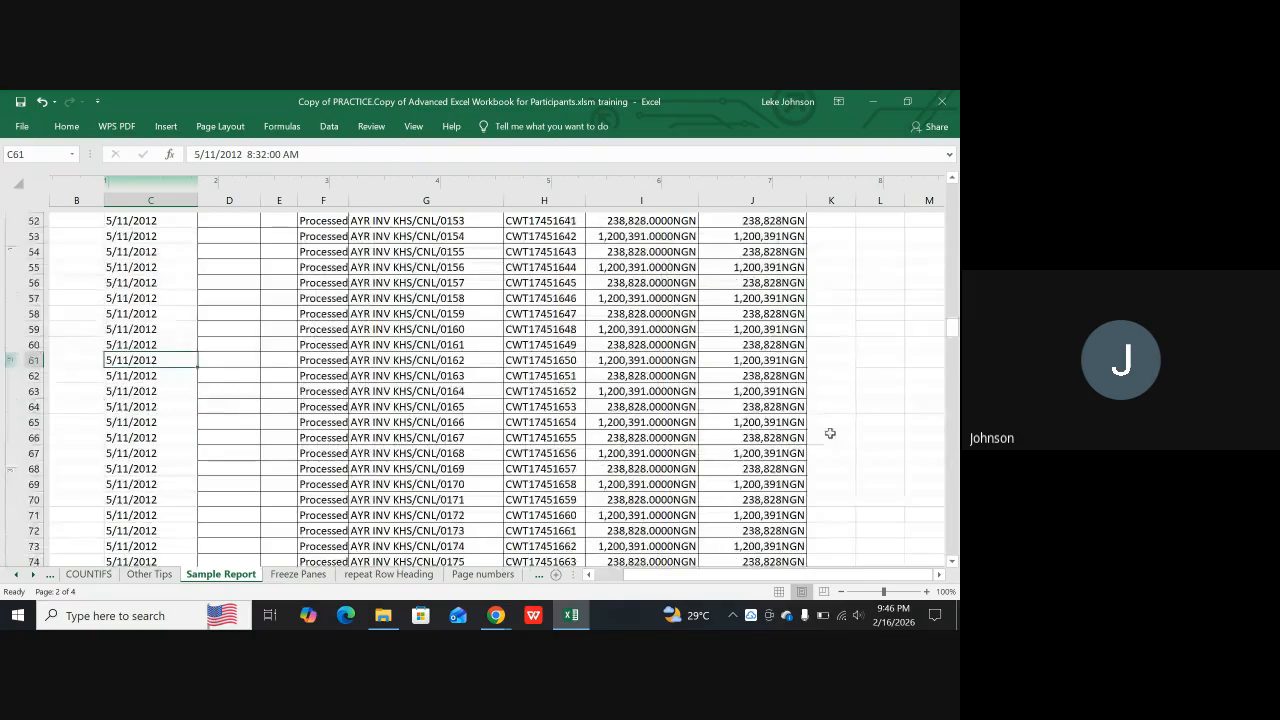
scroll(831, 433, down, 2)
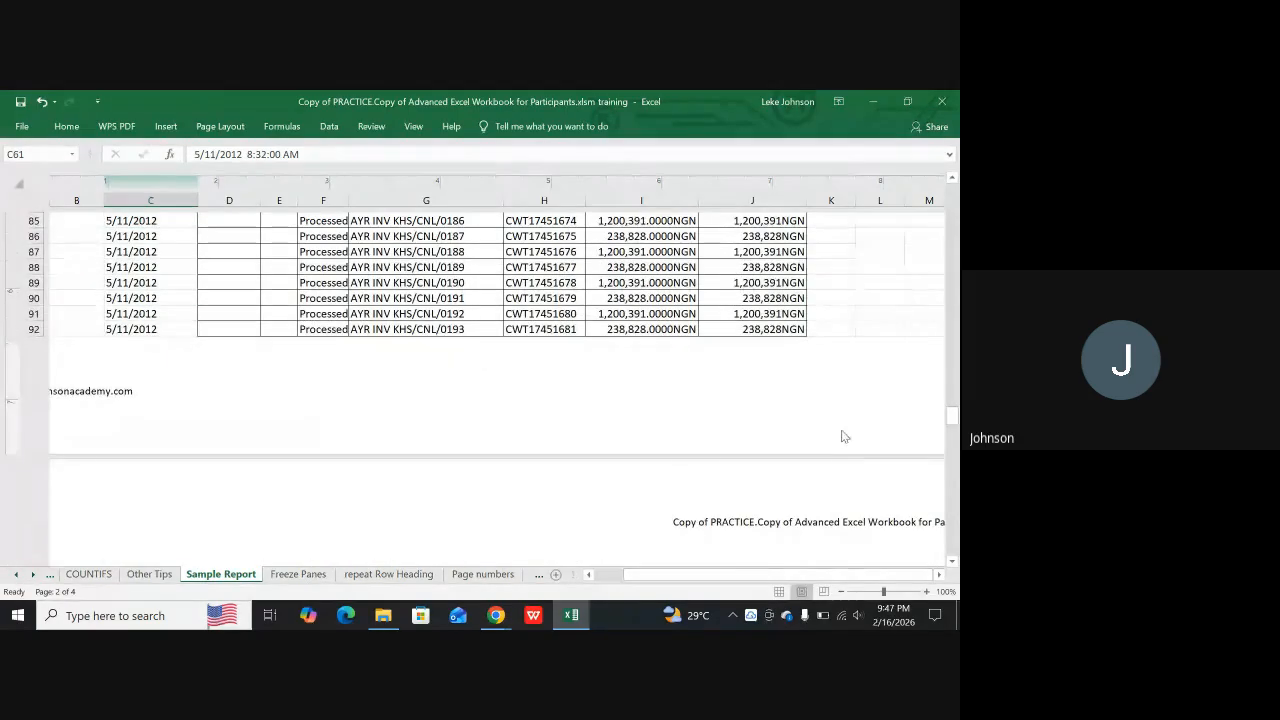
scroll(837, 437, down, 3)
scroll(848, 432, up, 18)
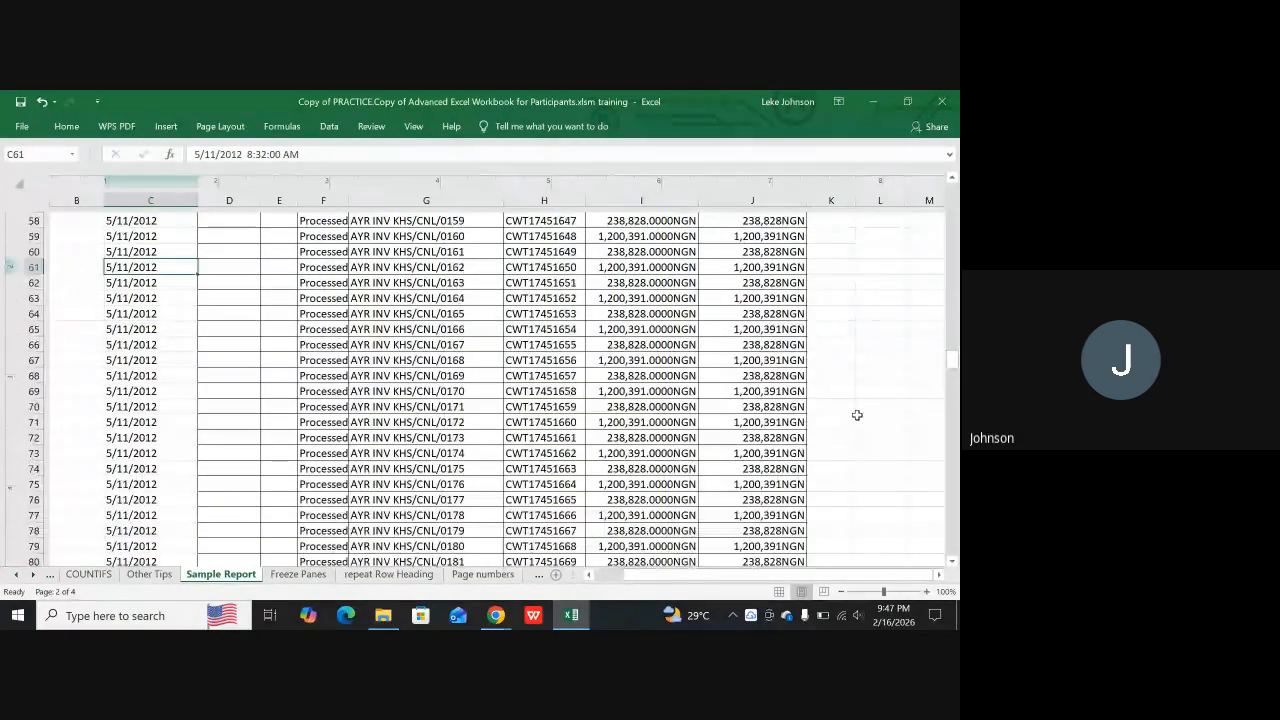
scroll(888, 397, up, 13)
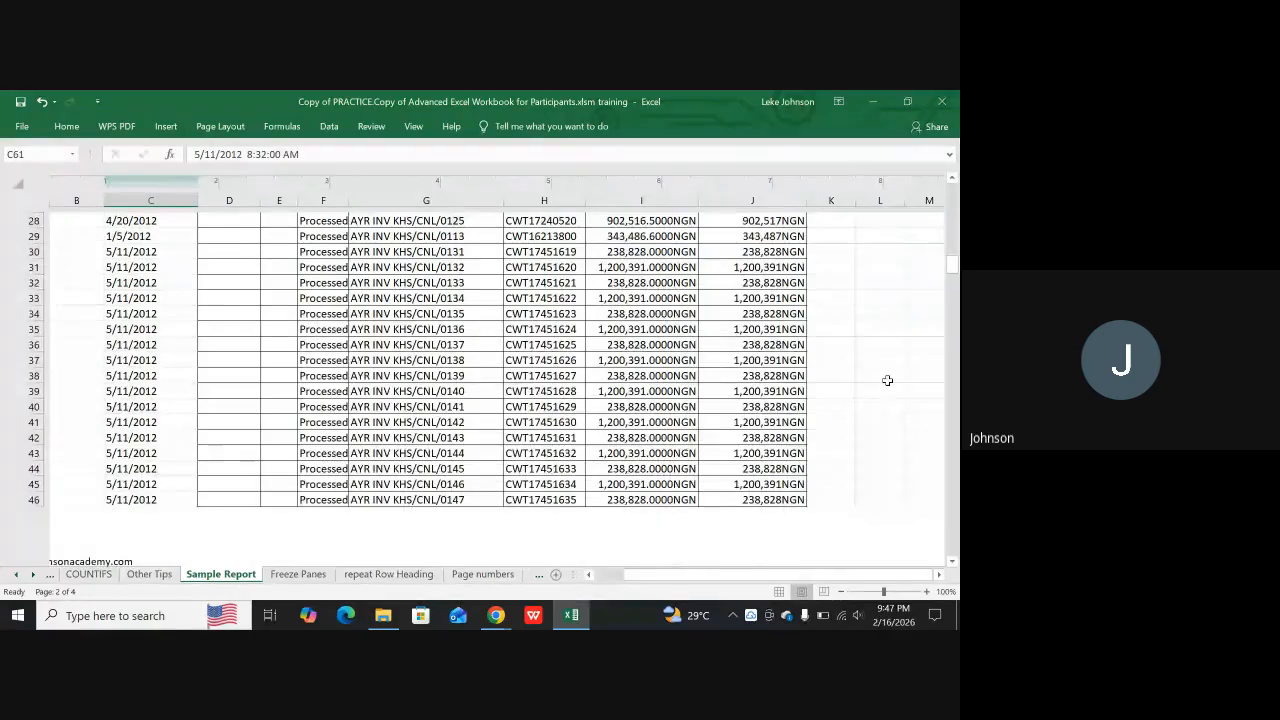
scroll(883, 372, down, 5)
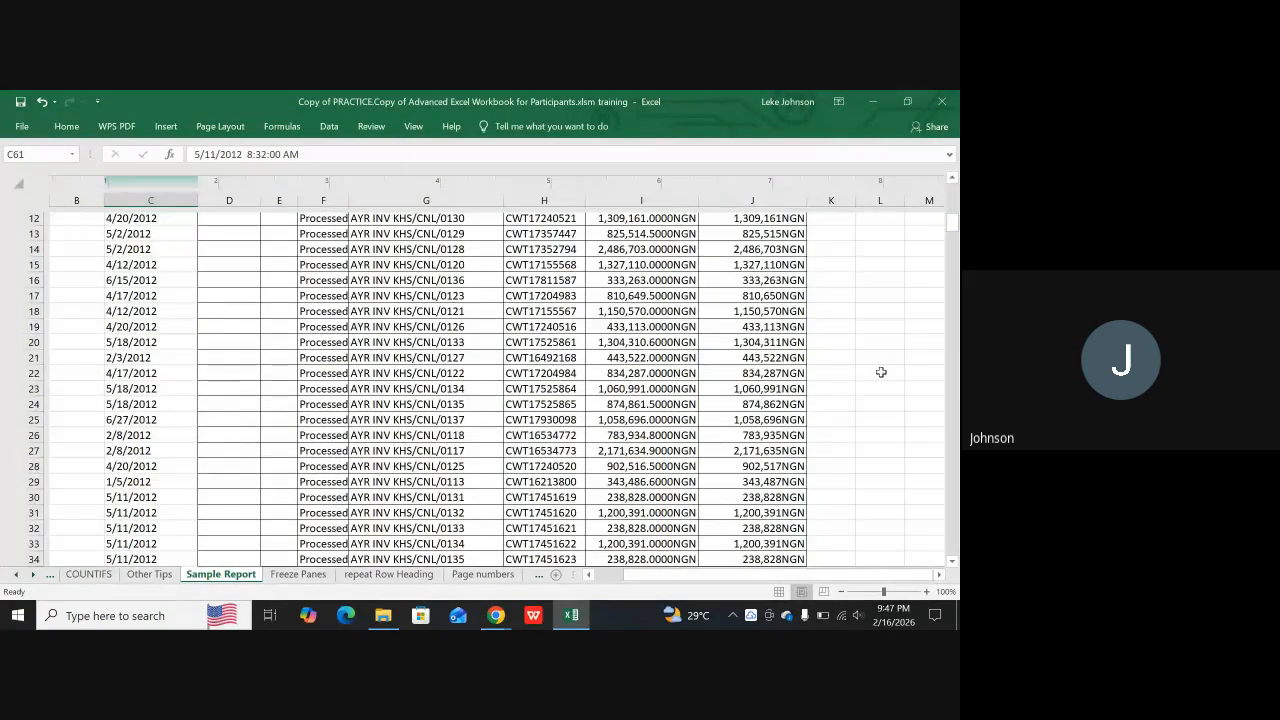
scroll(881, 372, down, 8)
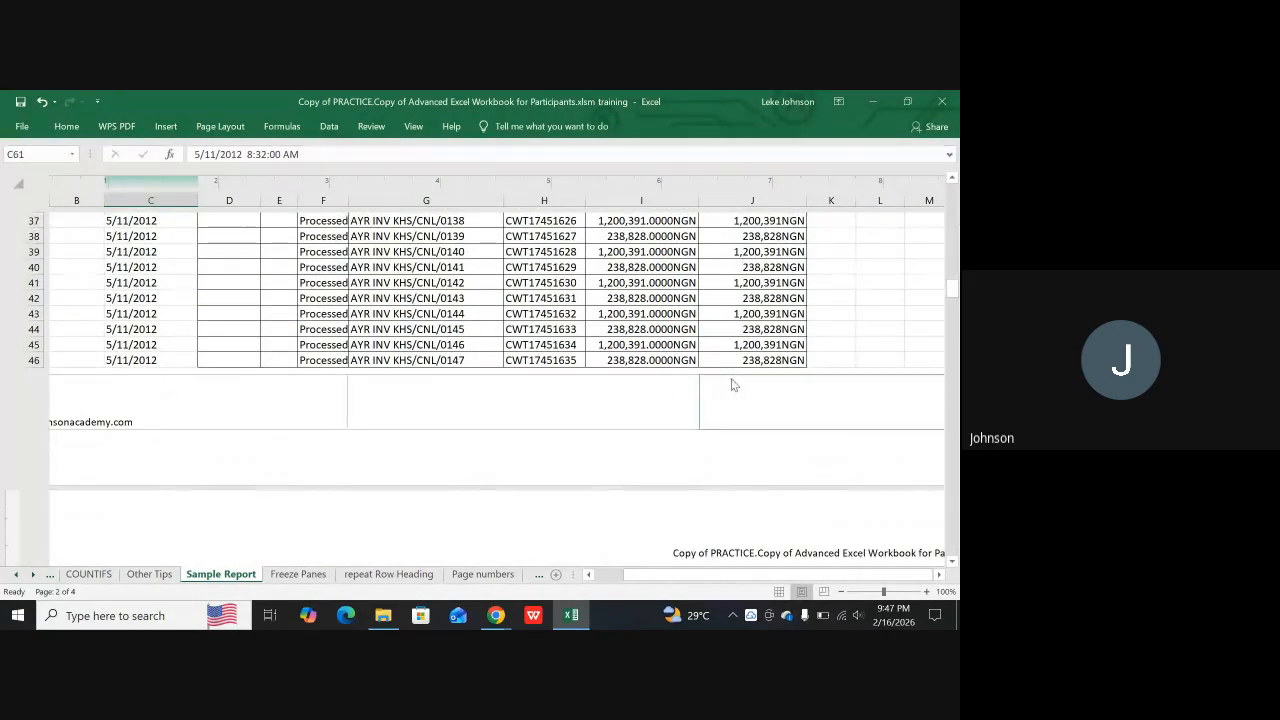
click(775, 393)
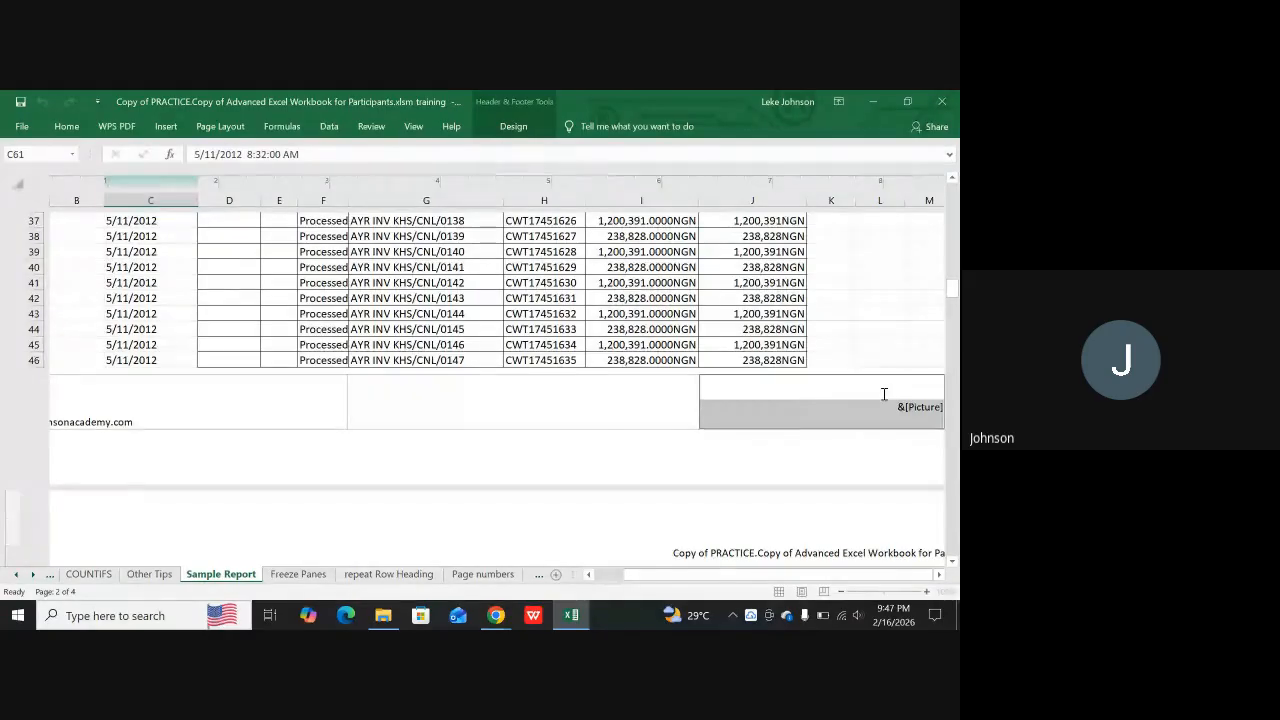
click(538, 460)
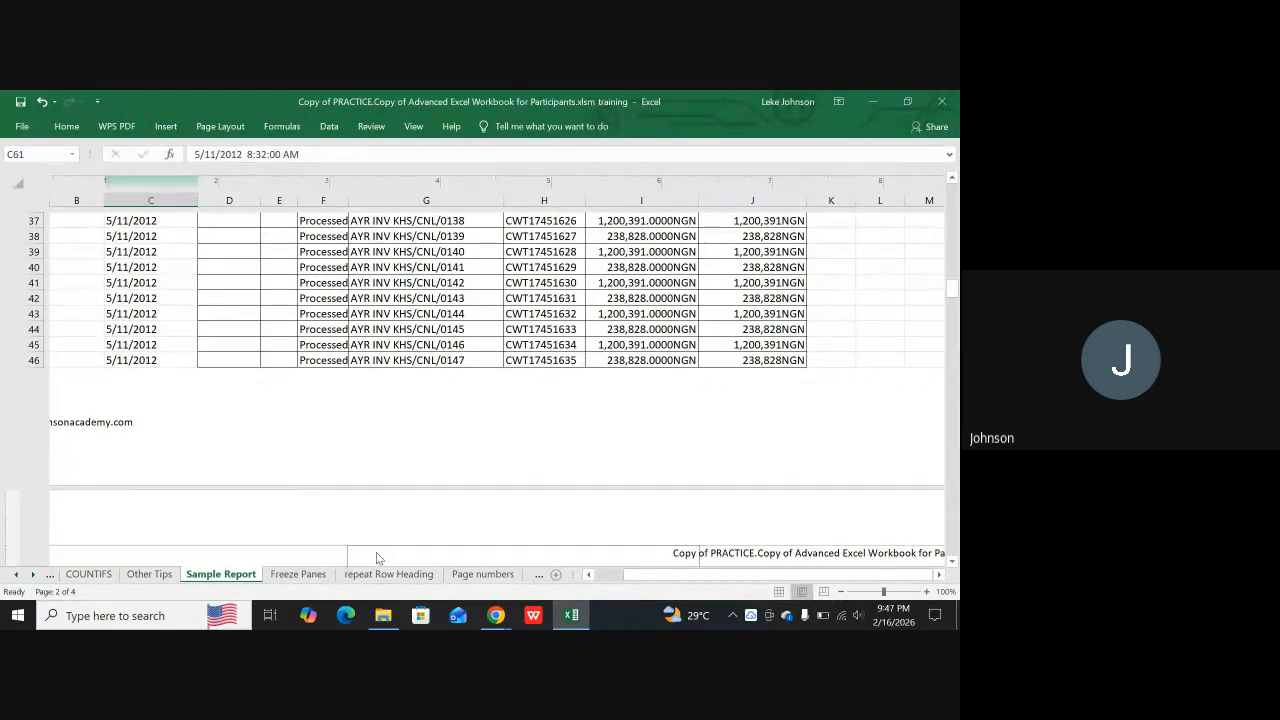
Return Sample Report to Normal view and page through its landscape print preview to the last page
click(781, 592)
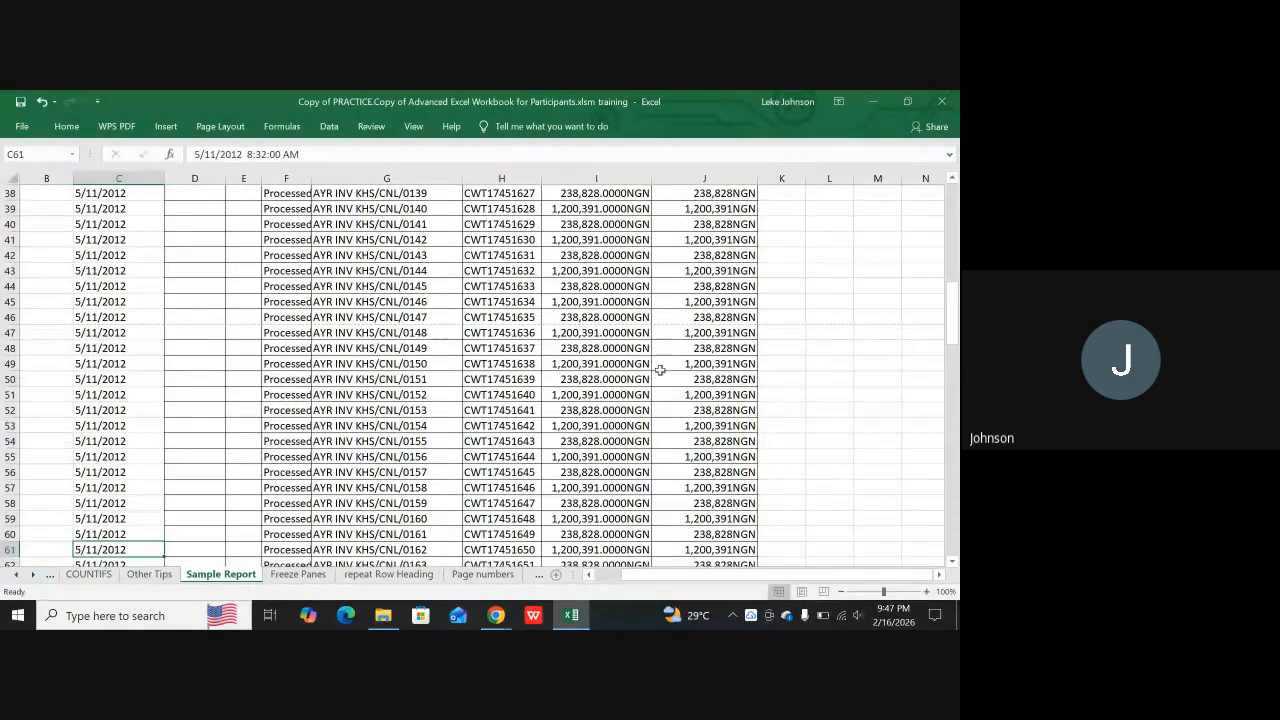
key(ctrl+p)
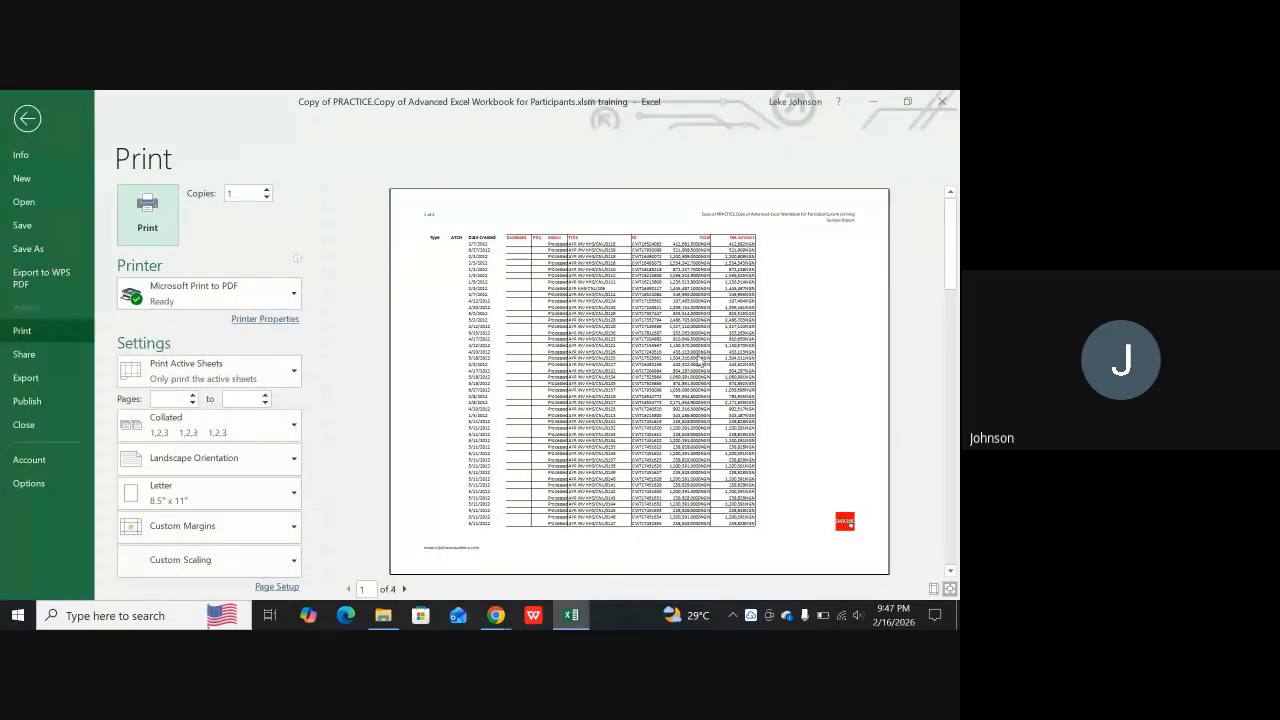
scroll(700, 365, down, 1)
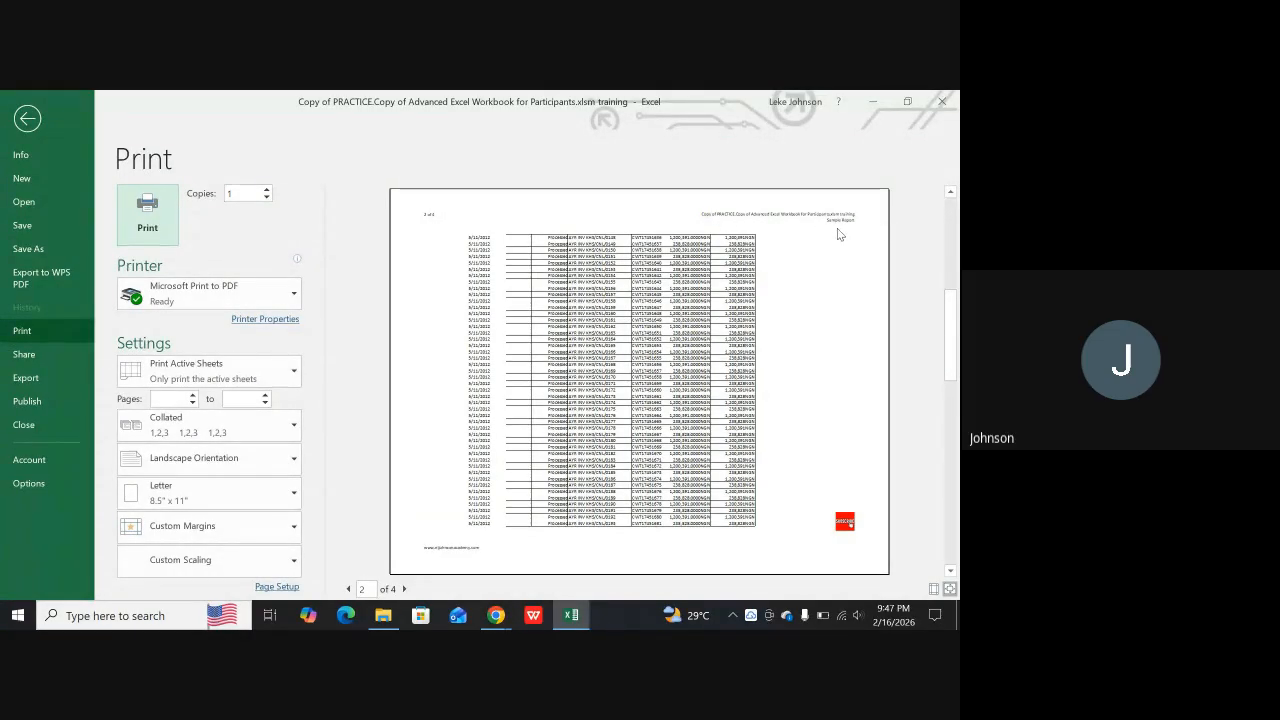
click(350, 588)
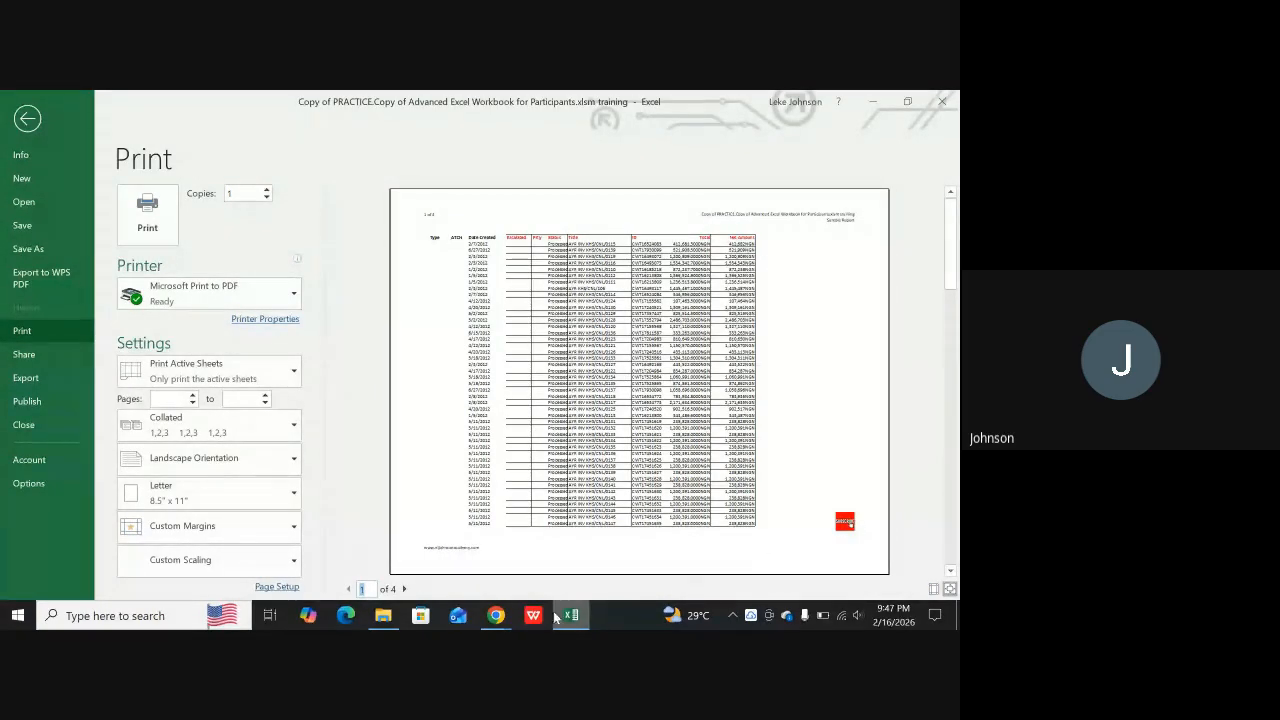
click(404, 589)
click(404, 589)
click(404, 589)
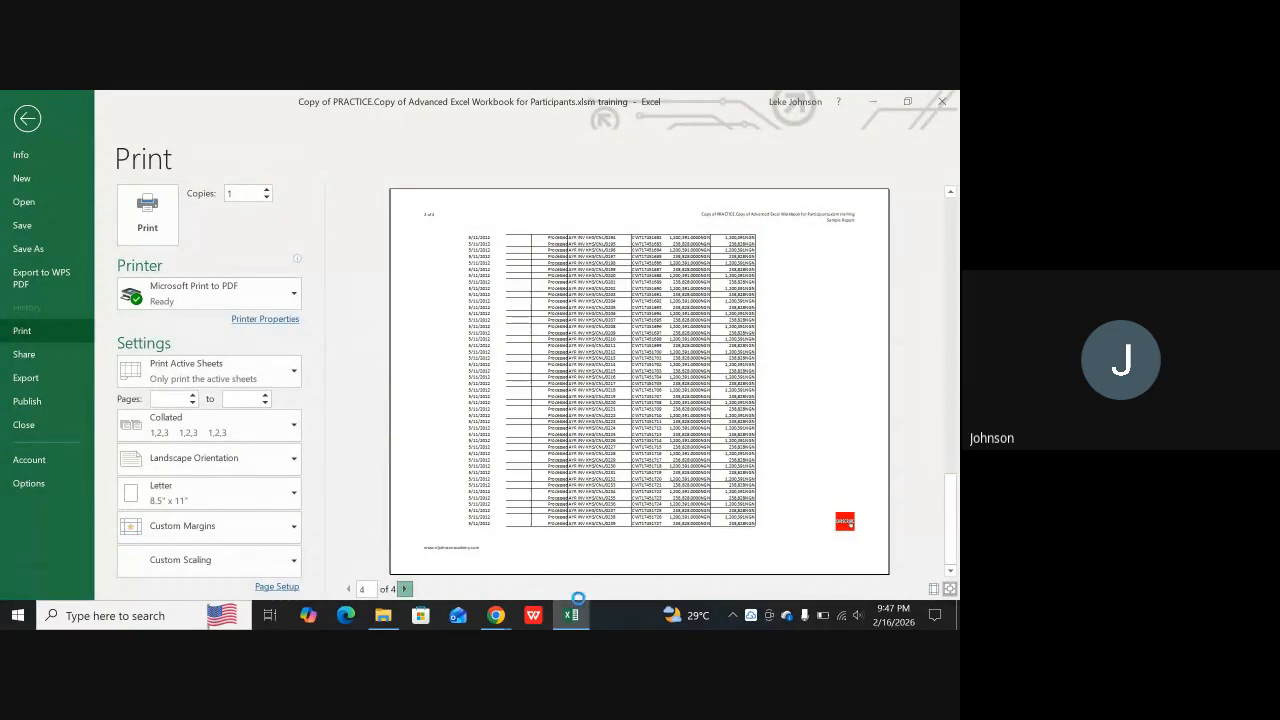
Switch to the Google Meet call in Chrome
mouse_move(496, 618)
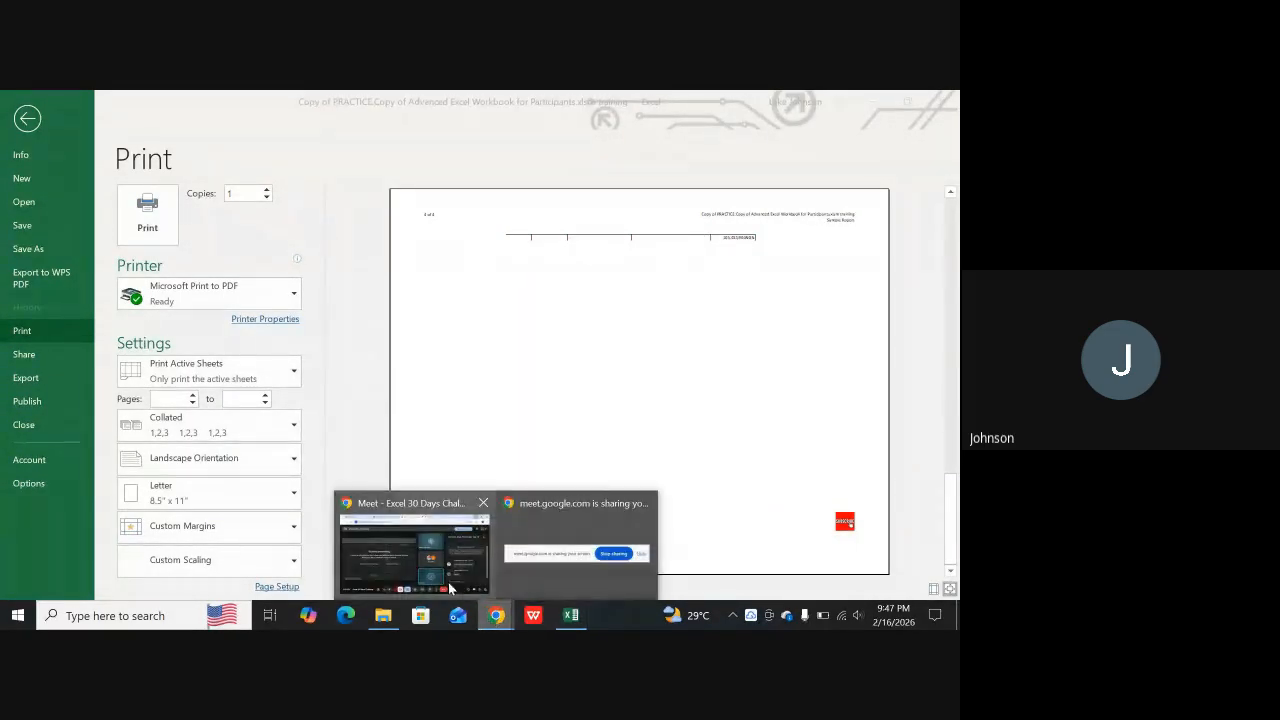
click(414, 558)
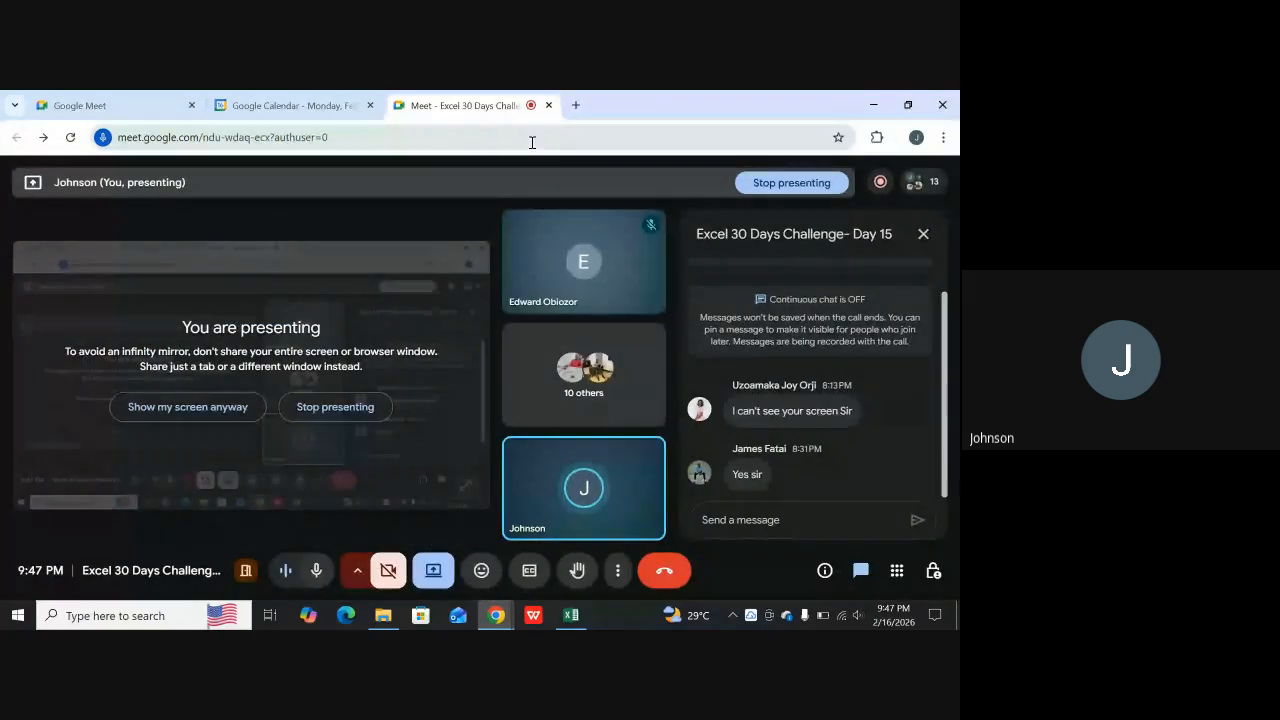
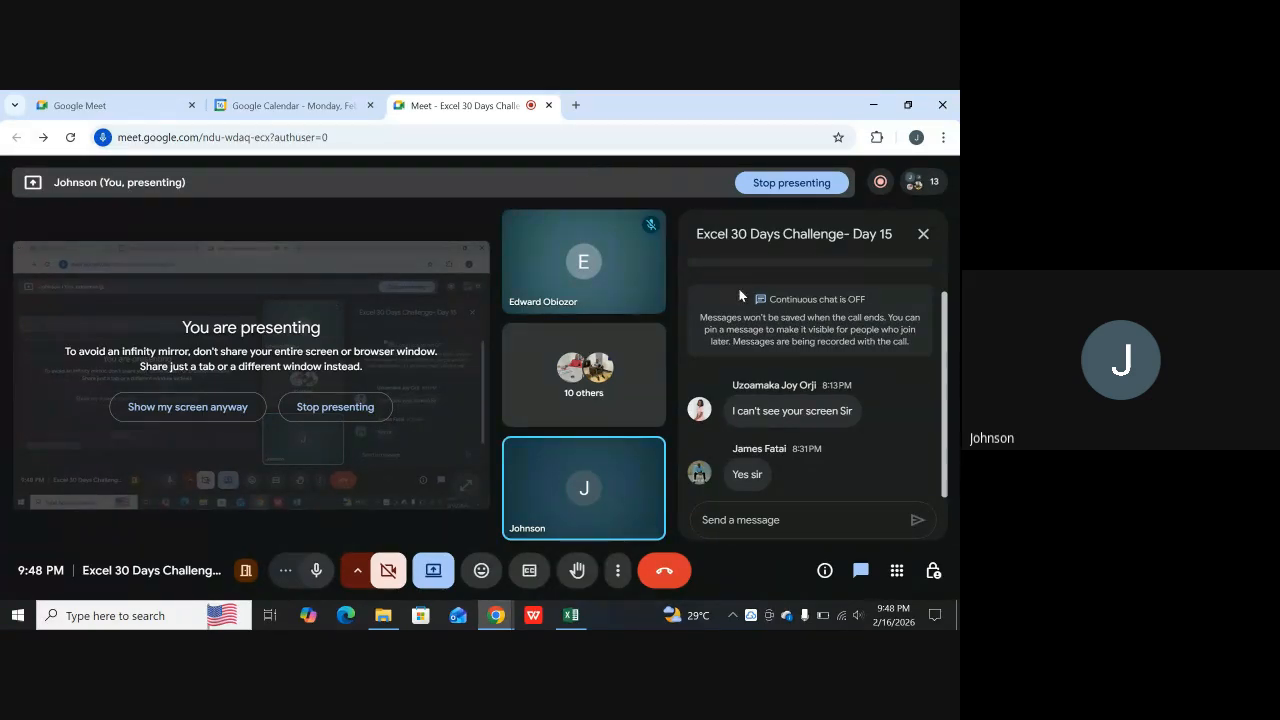
Look through the list of participants in the meeting
click(595, 394)
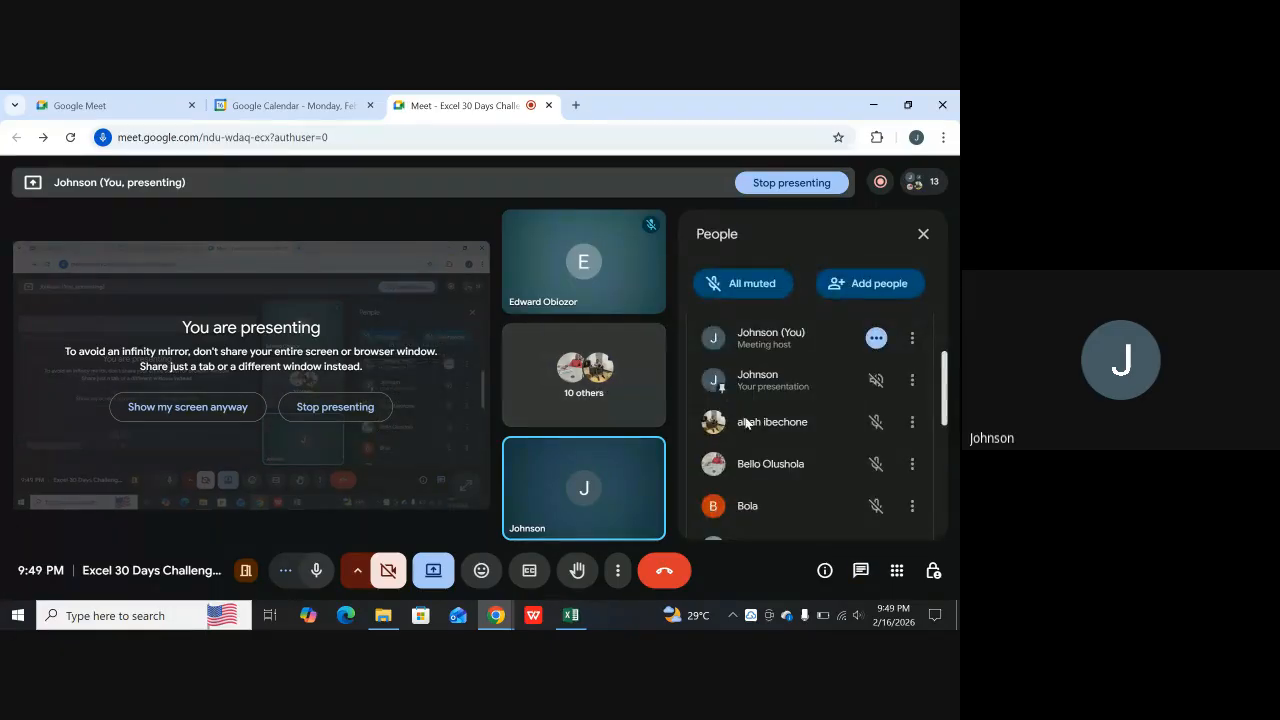
scroll(748, 423, down, 5)
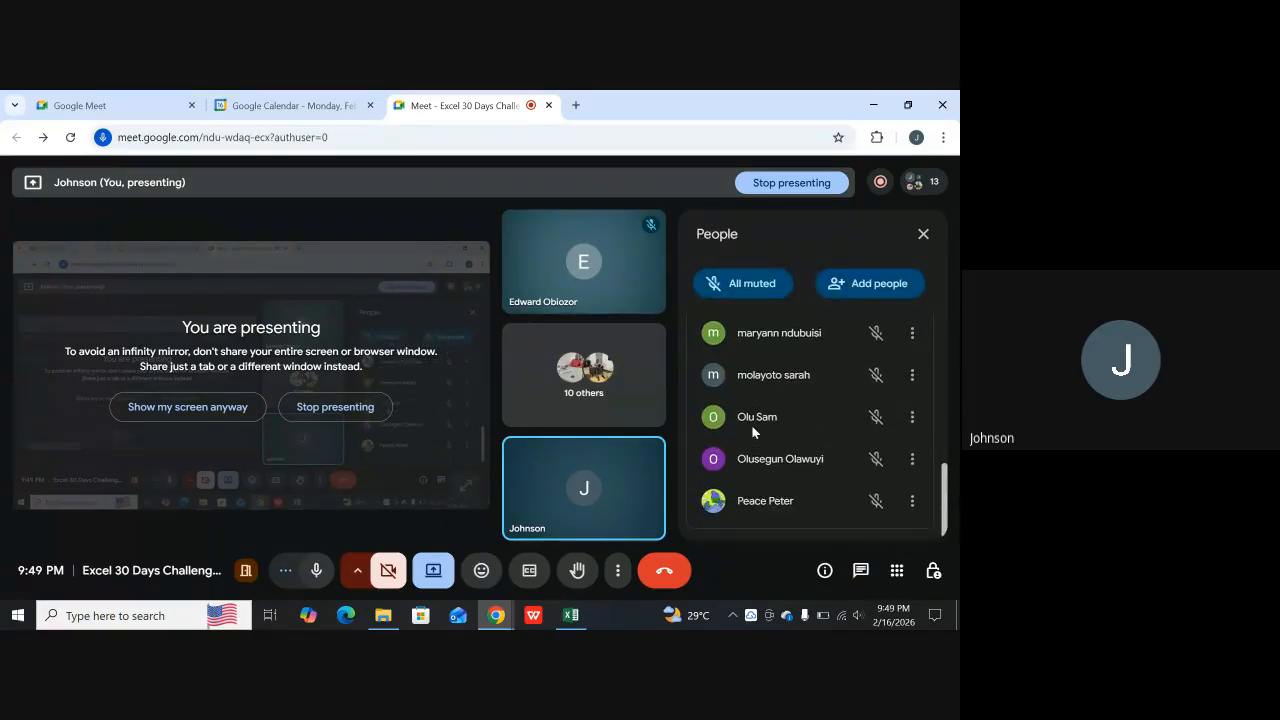
scroll(758, 430, up, 2)
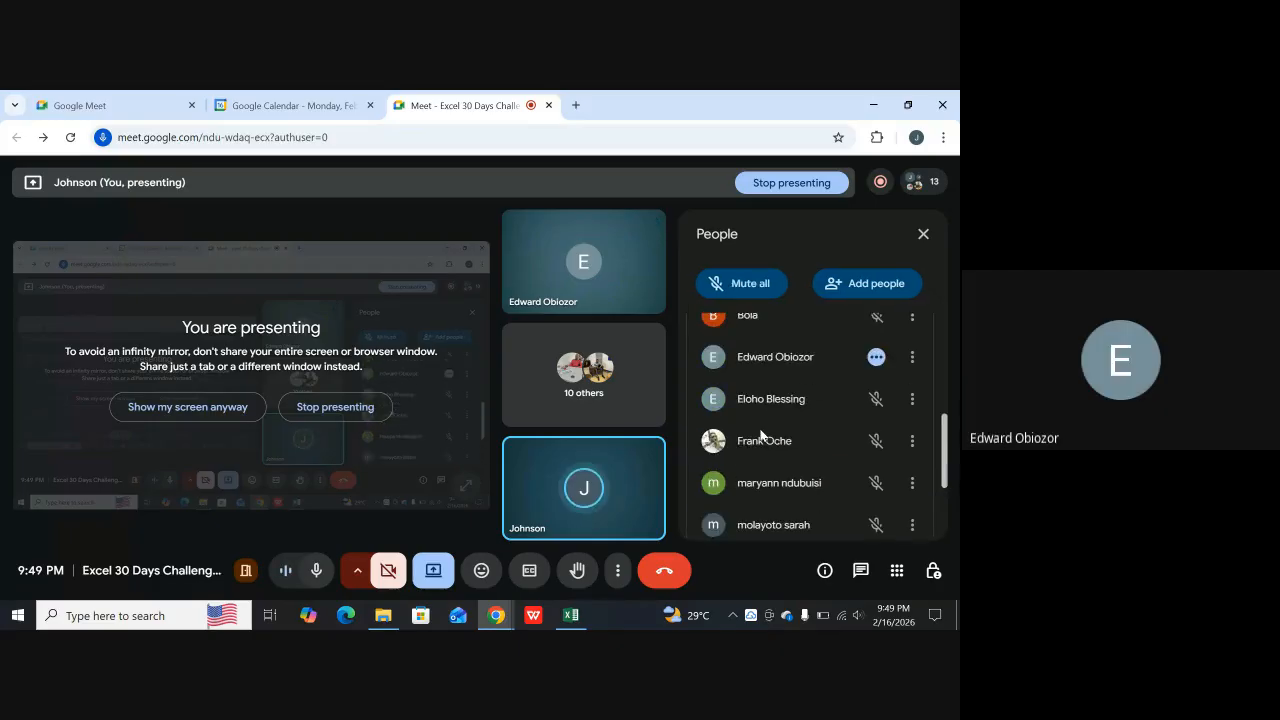
scroll(763, 428, up, 2)
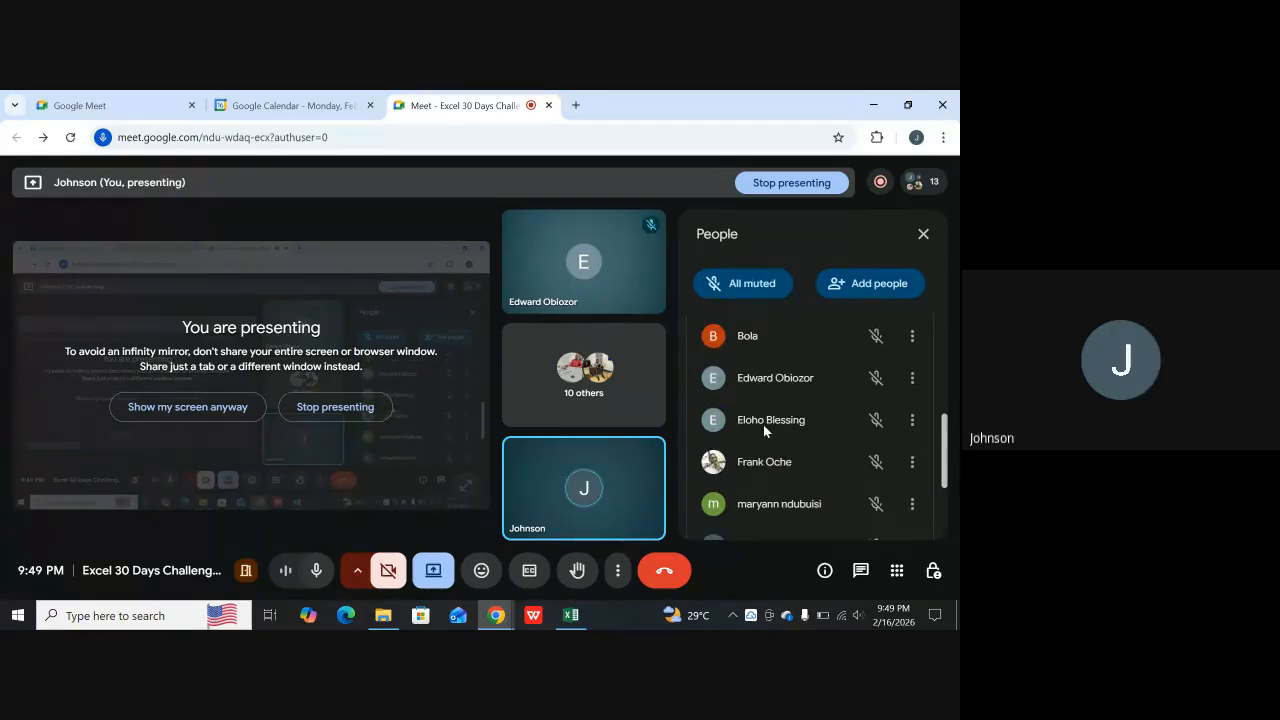
scroll(768, 430, up, 2)
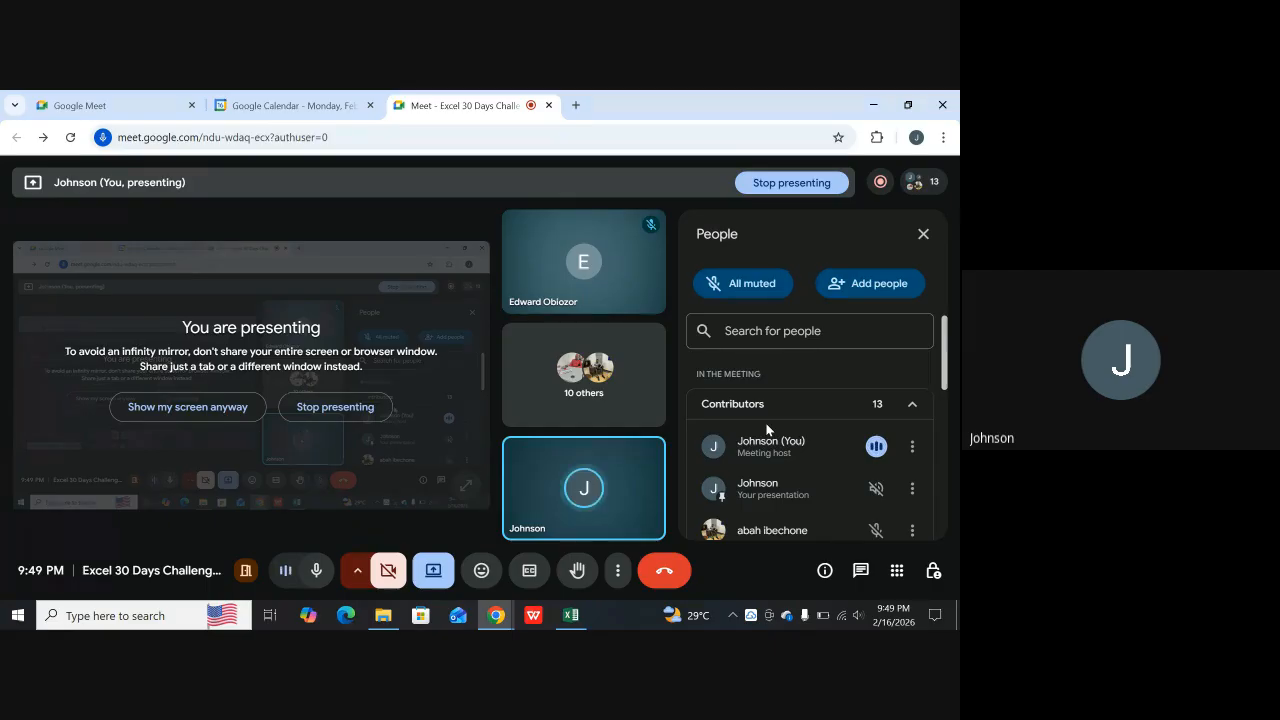
Switch to the Excel workbook, leave the print preview and return to the first rows of the Sample Report sheet
click(567, 615)
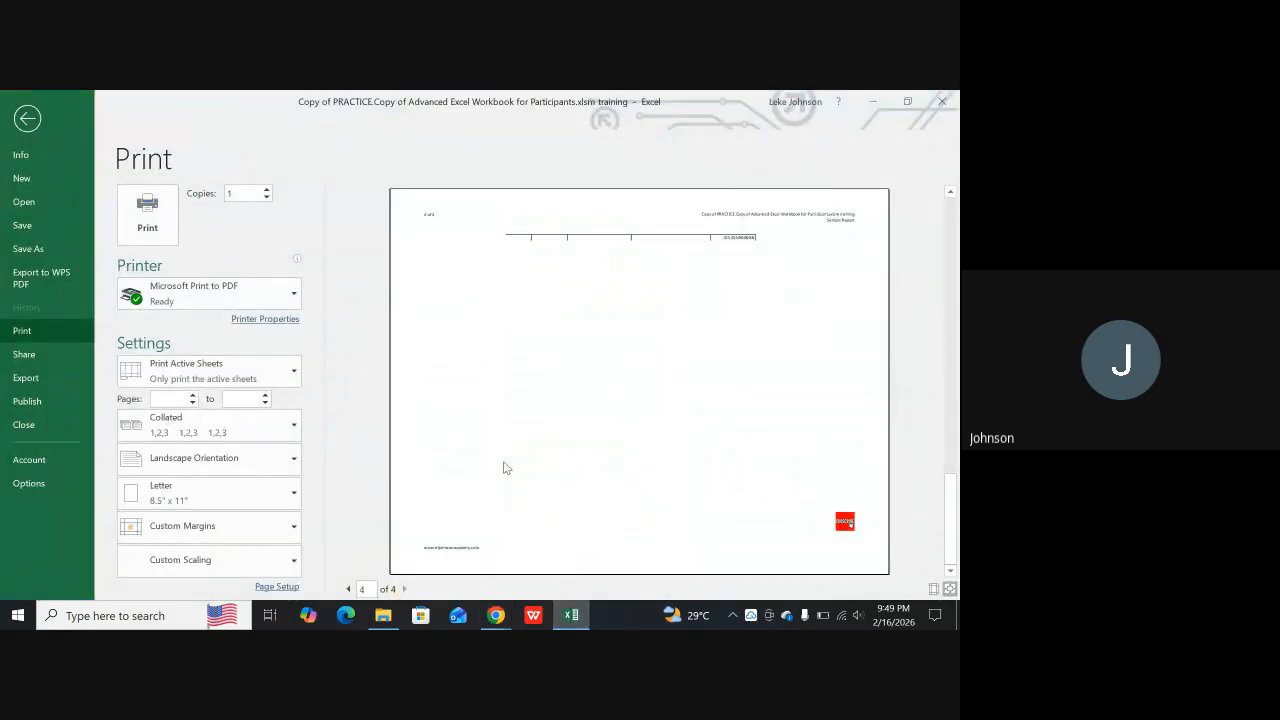
click(27, 119)
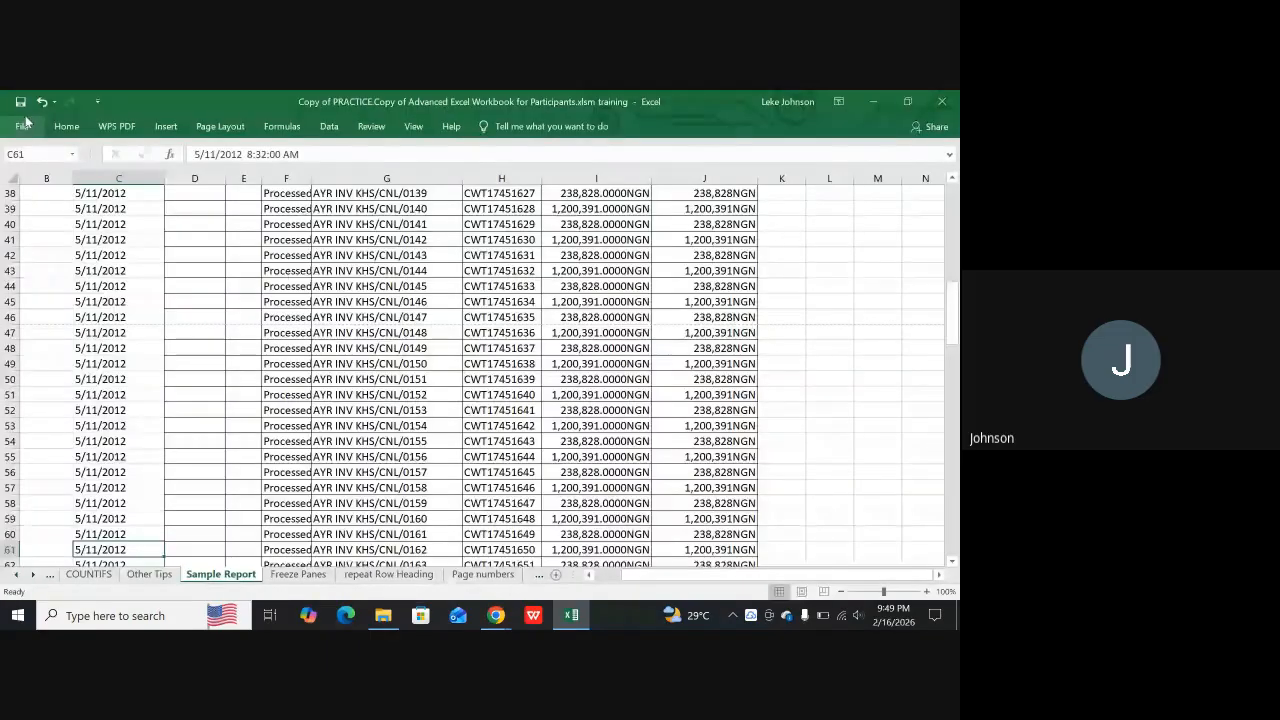
scroll(450, 431, up, 10)
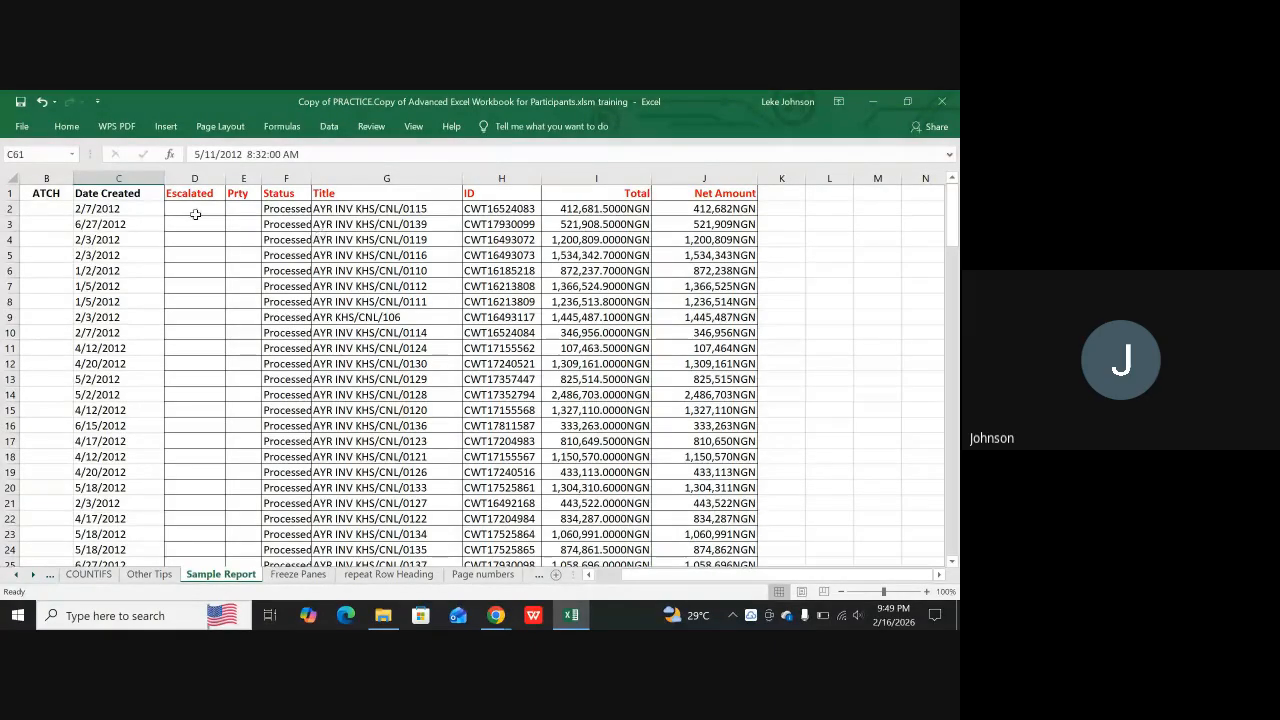
Check the paper sizes available for the Sample Report sheet without changing the size
click(216, 127)
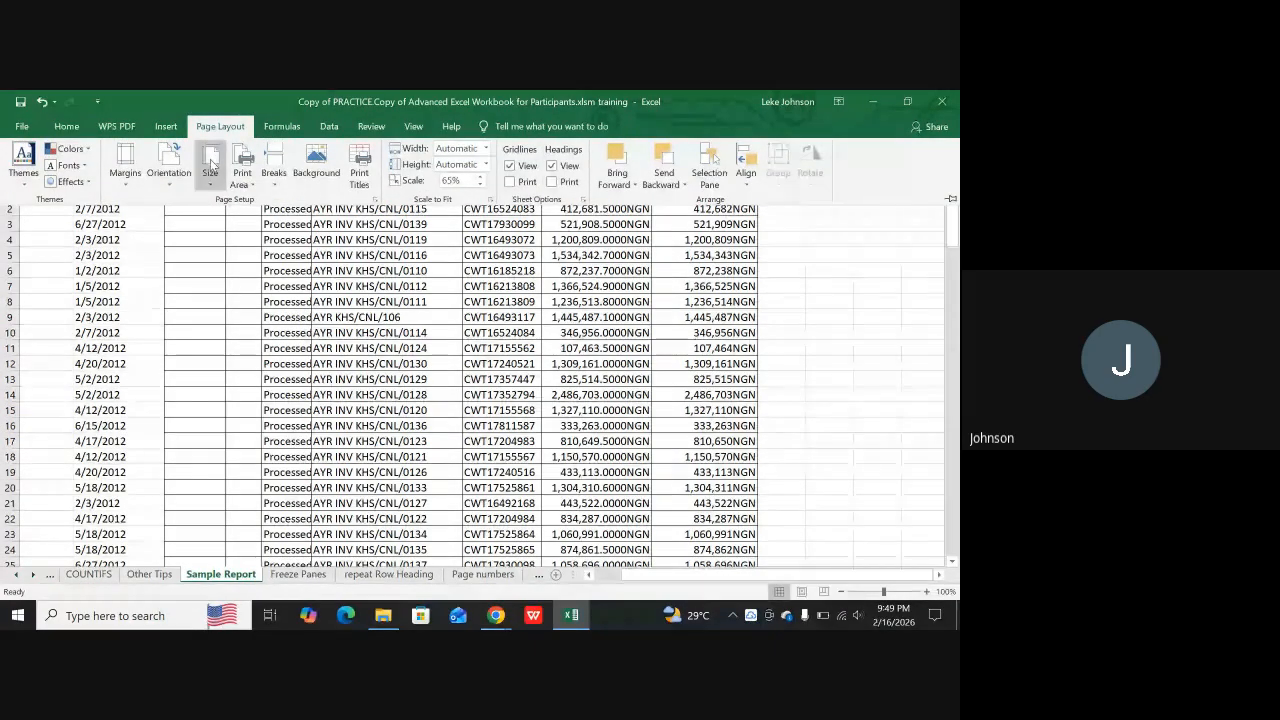
click(211, 163)
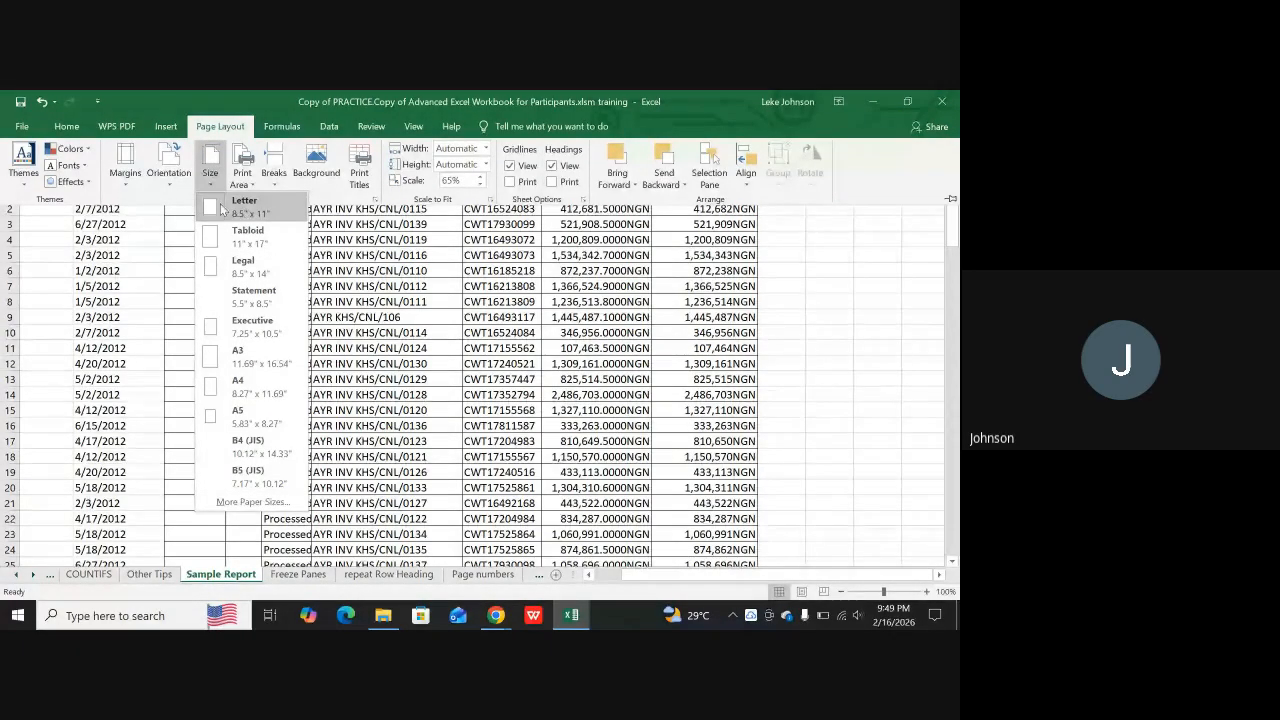
click(400, 319)
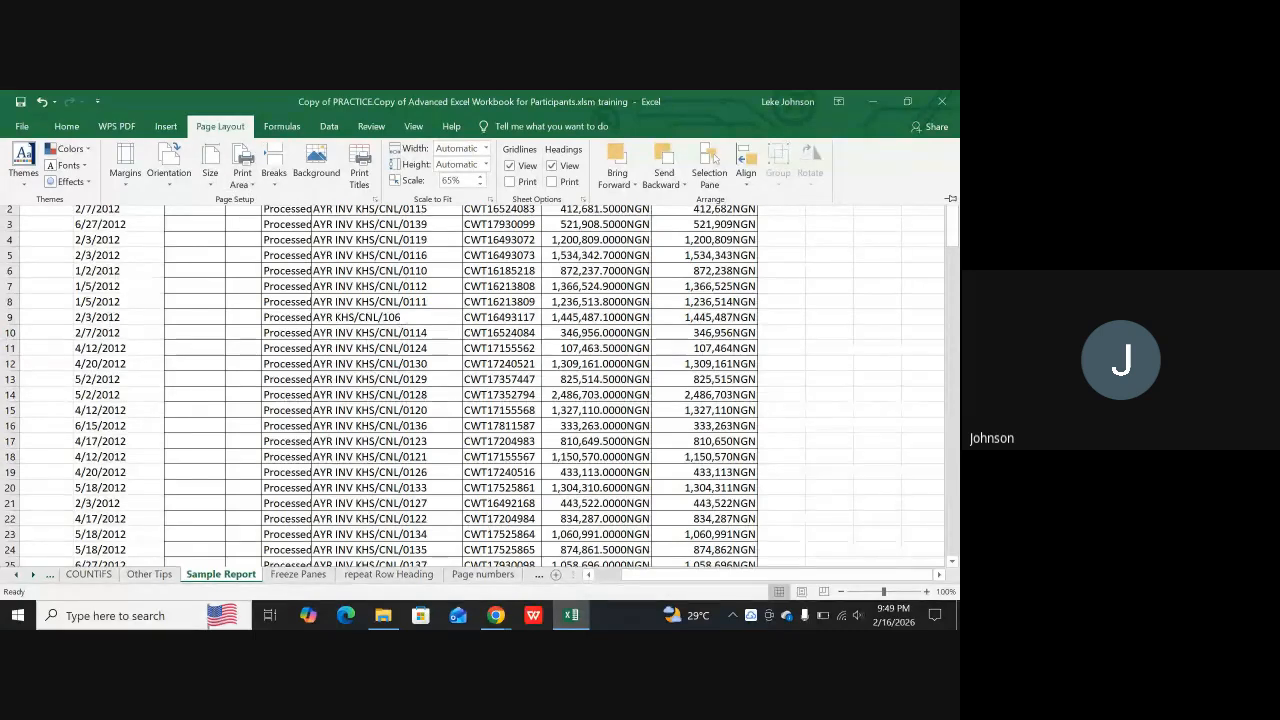
Examine the Sample Report page breaks, headers and footers in Page Layout view, and return to Normal view
click(801, 592)
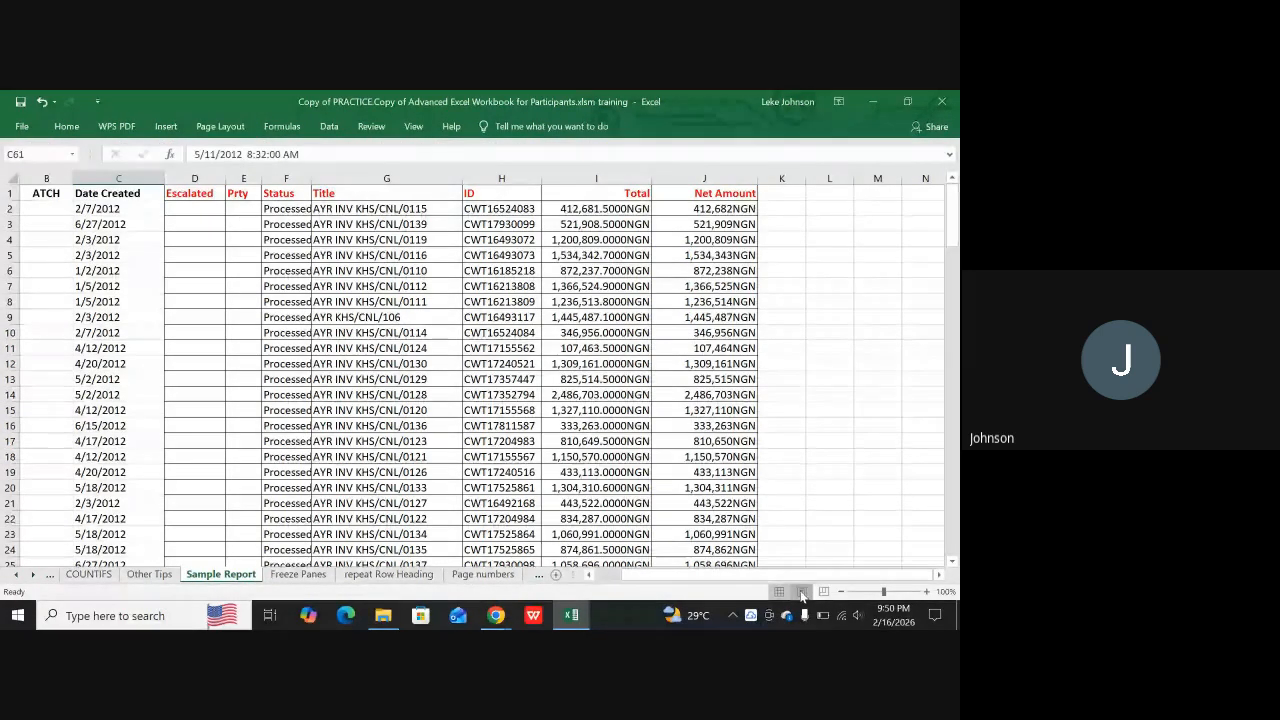
click(801, 592)
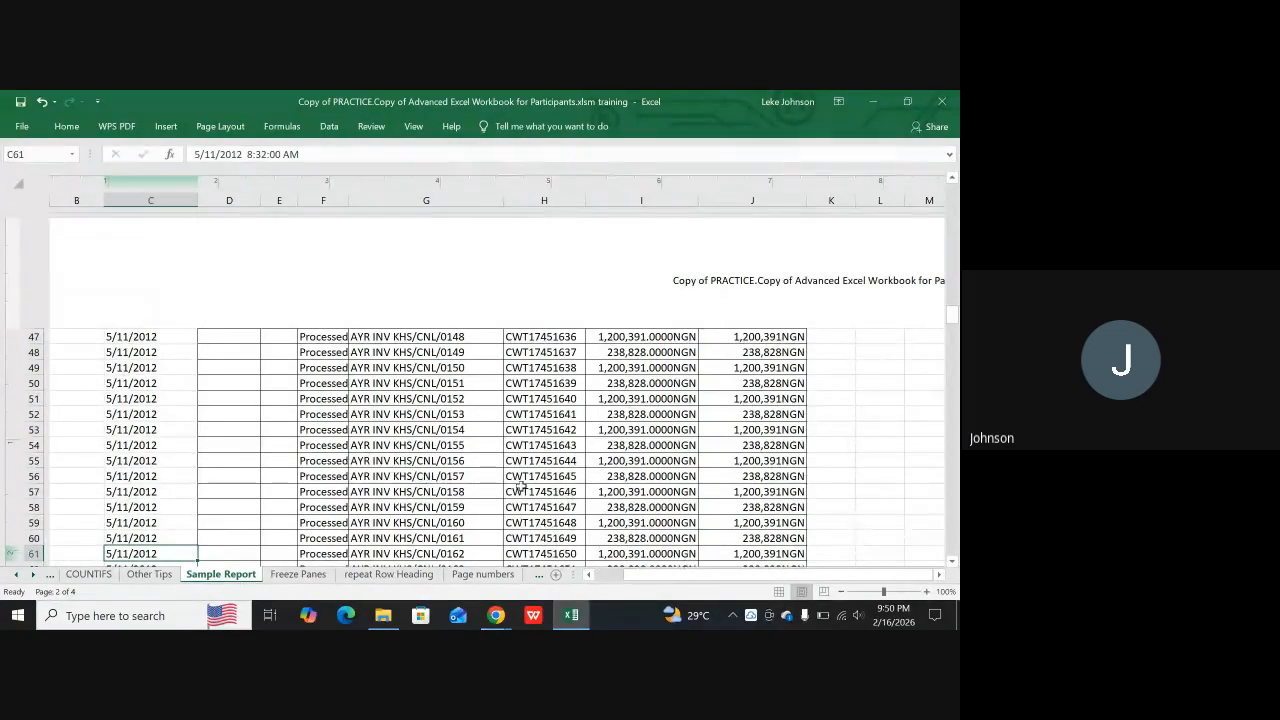
scroll(548, 380, up, 8)
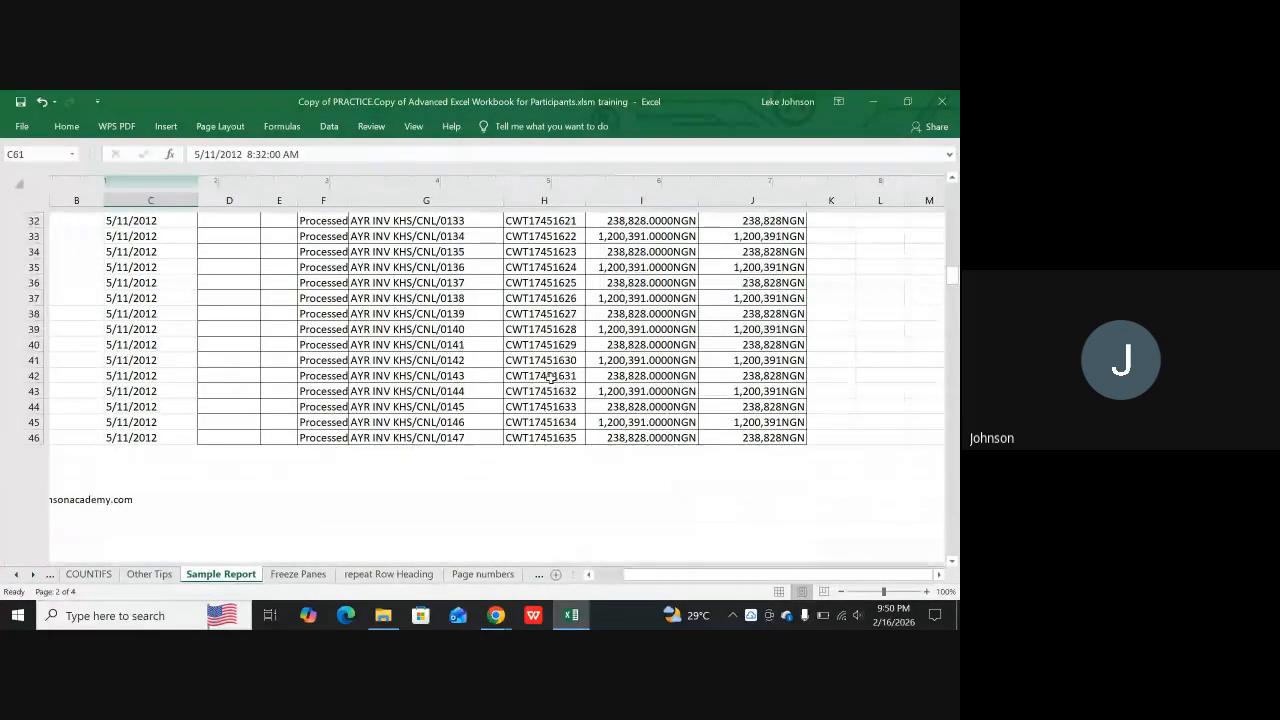
scroll(548, 378, up, 12)
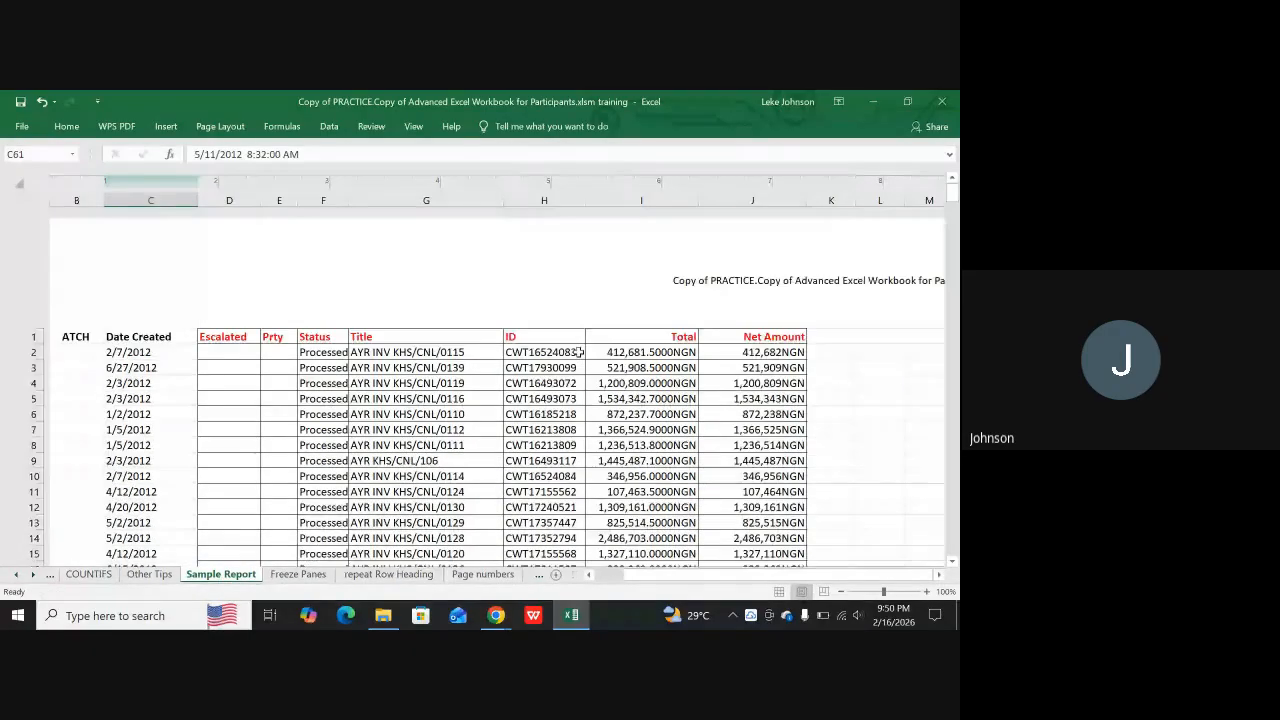
scroll(540, 470, down, 10)
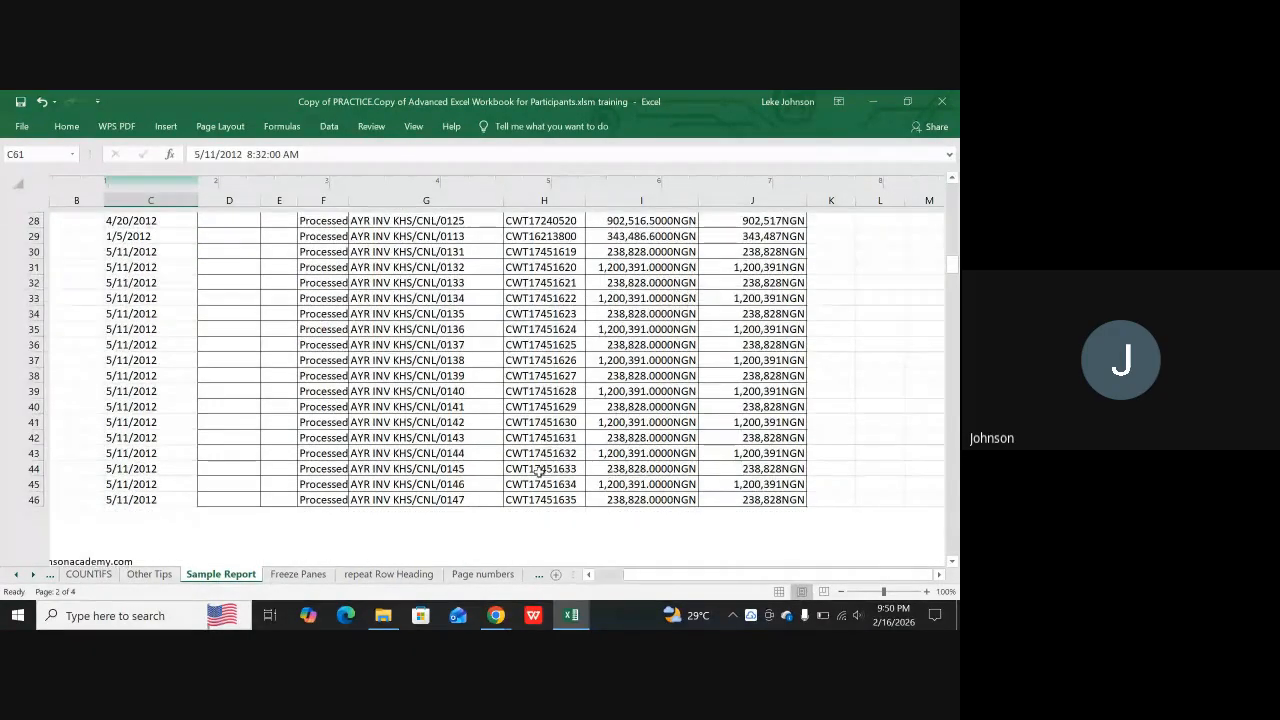
scroll(540, 470, down, 5)
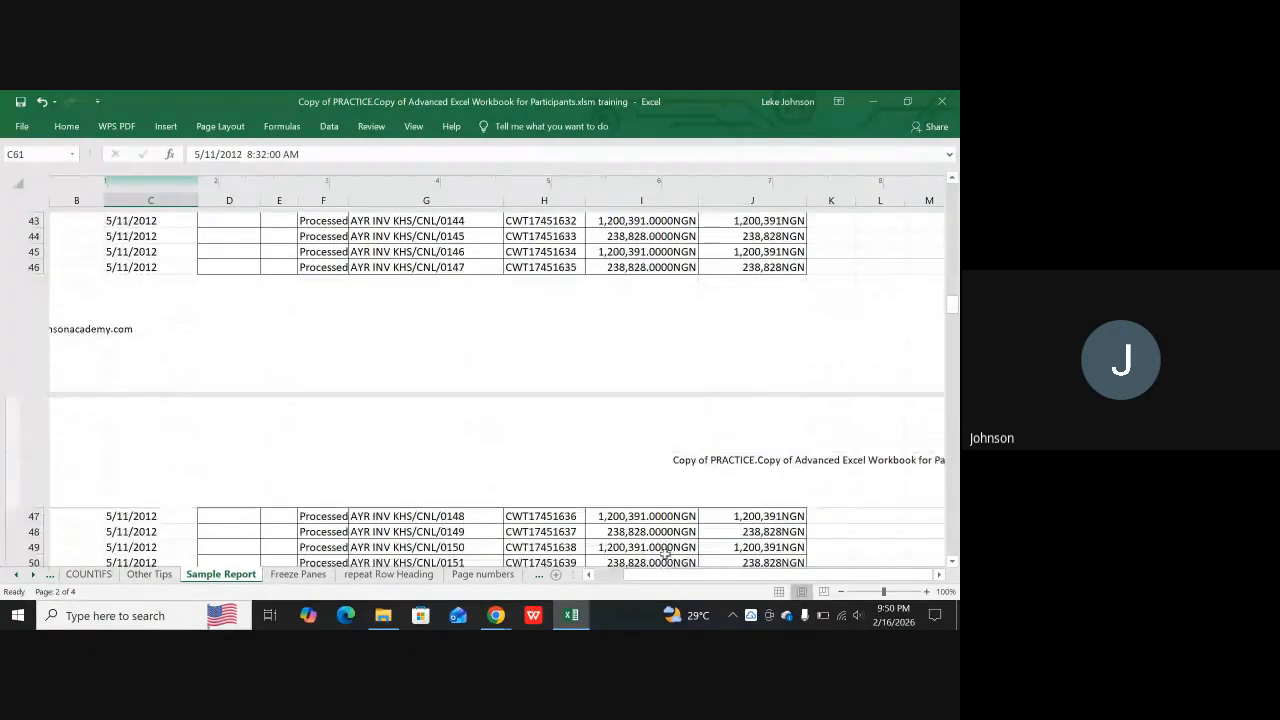
click(778, 594)
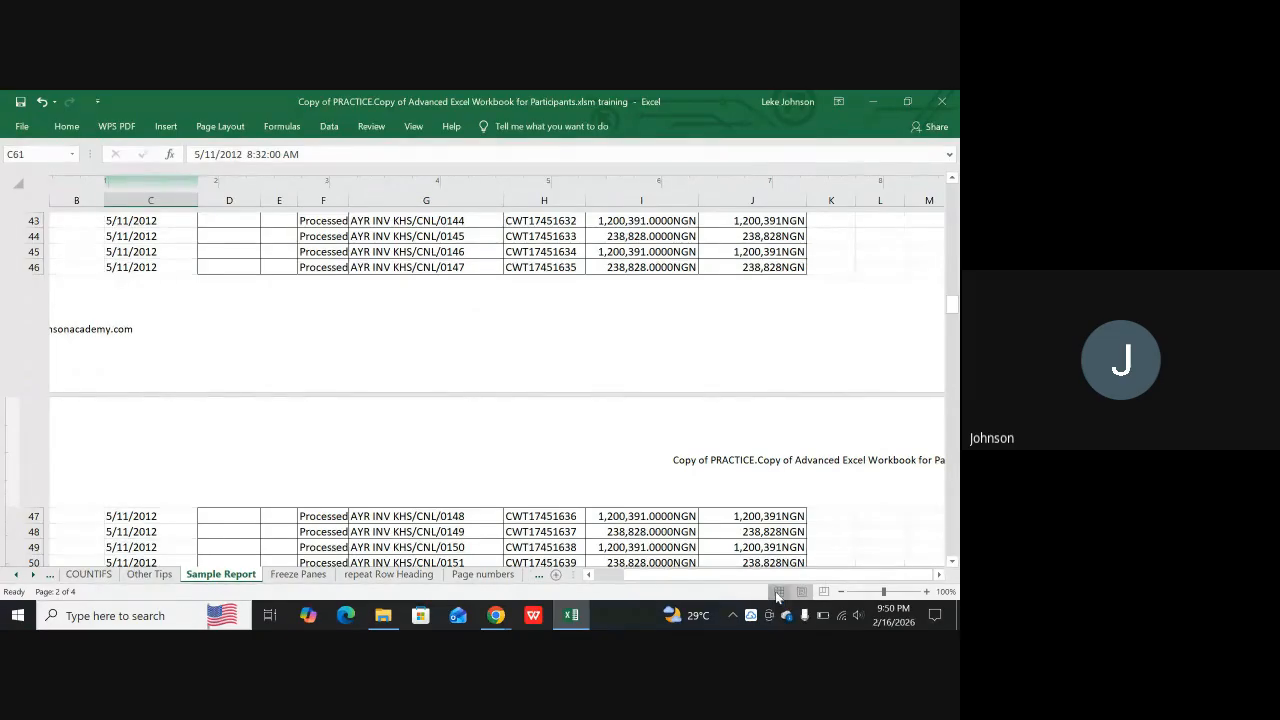
Look through the Sample Report rows down to the end of the data and back to the header row
scroll(537, 452, up, 3)
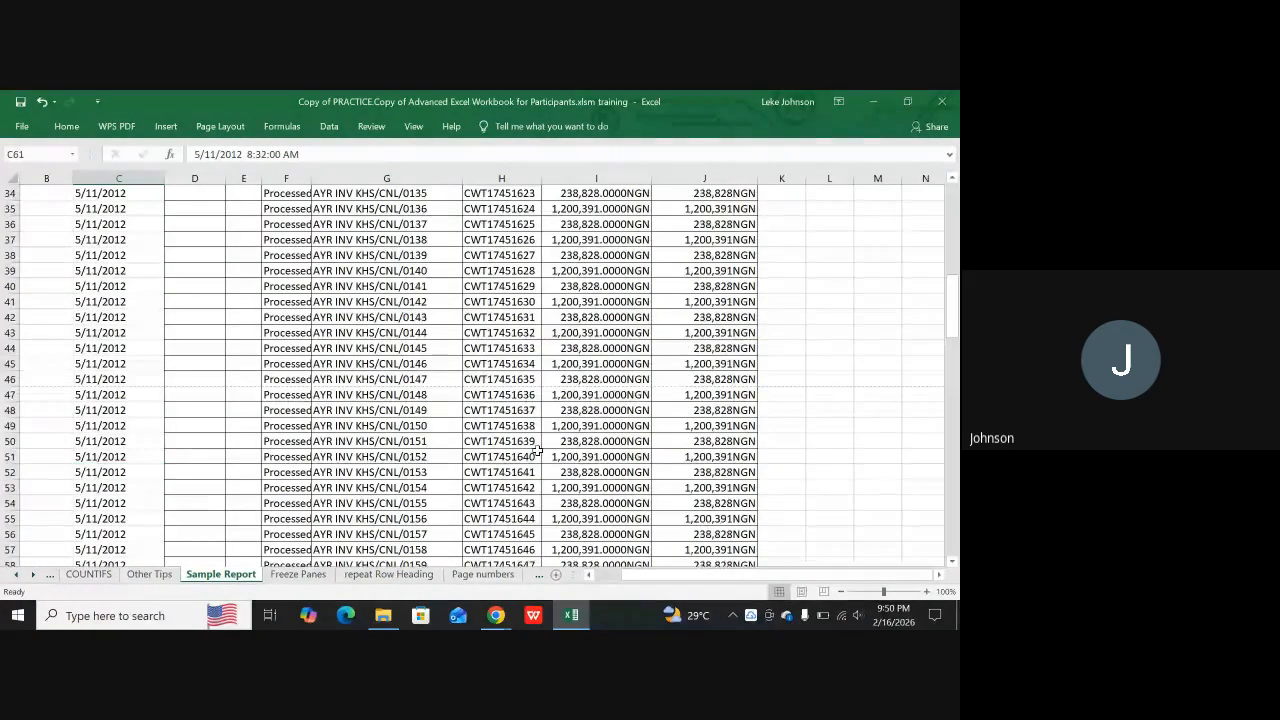
scroll(537, 452, up, 11)
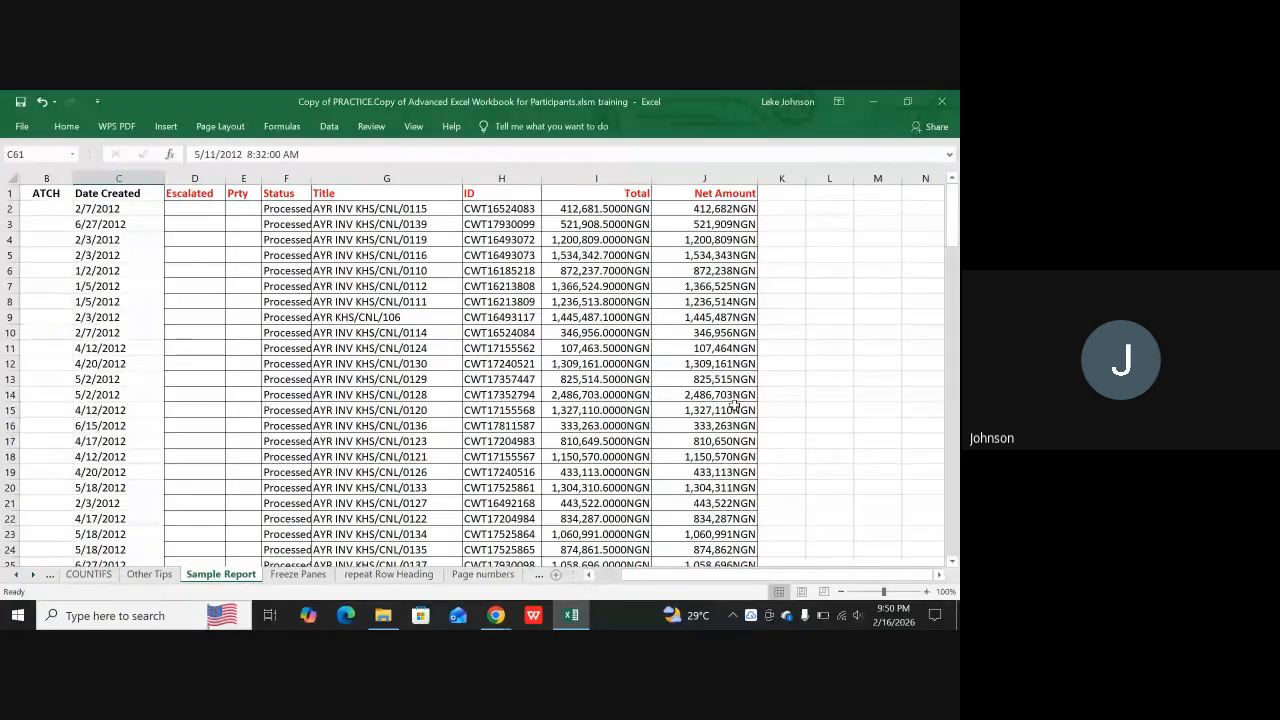
scroll(452, 393, down, 15)
scroll(452, 393, down, 20)
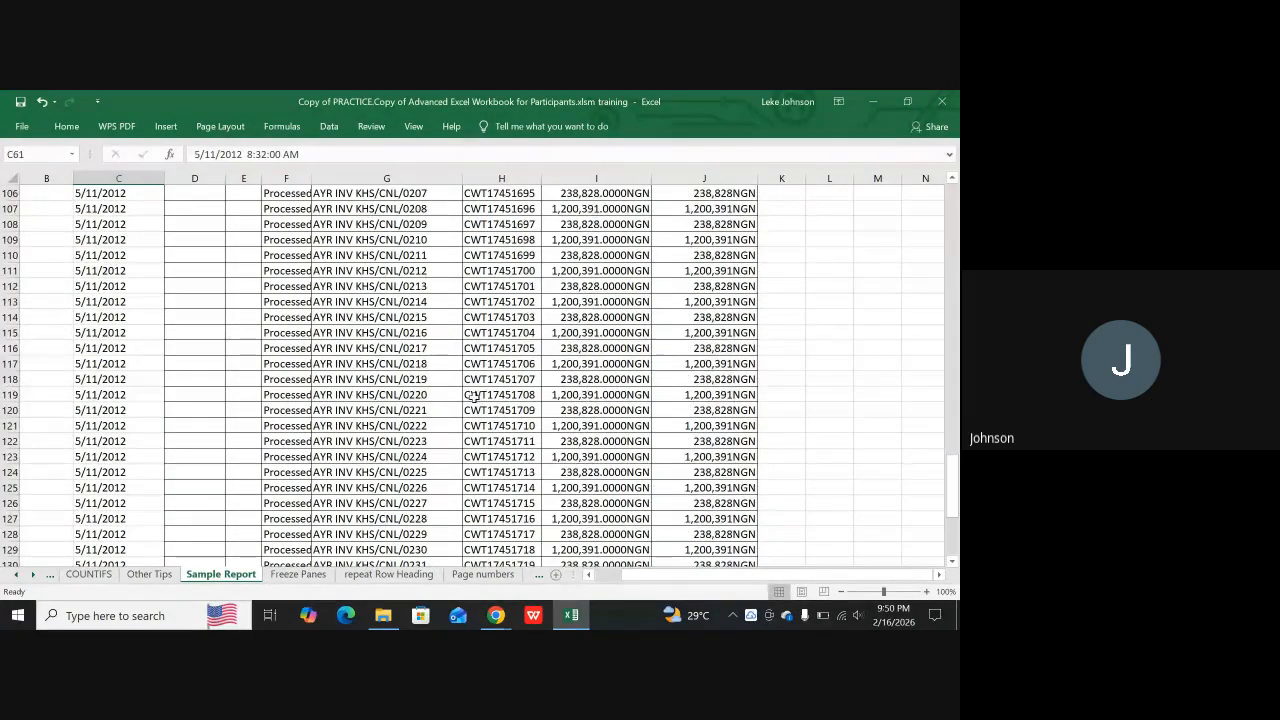
scroll(470, 400, down, 16)
scroll(467, 410, up, 10)
scroll(465, 415, up, 20)
scroll(467, 424, up, 20)
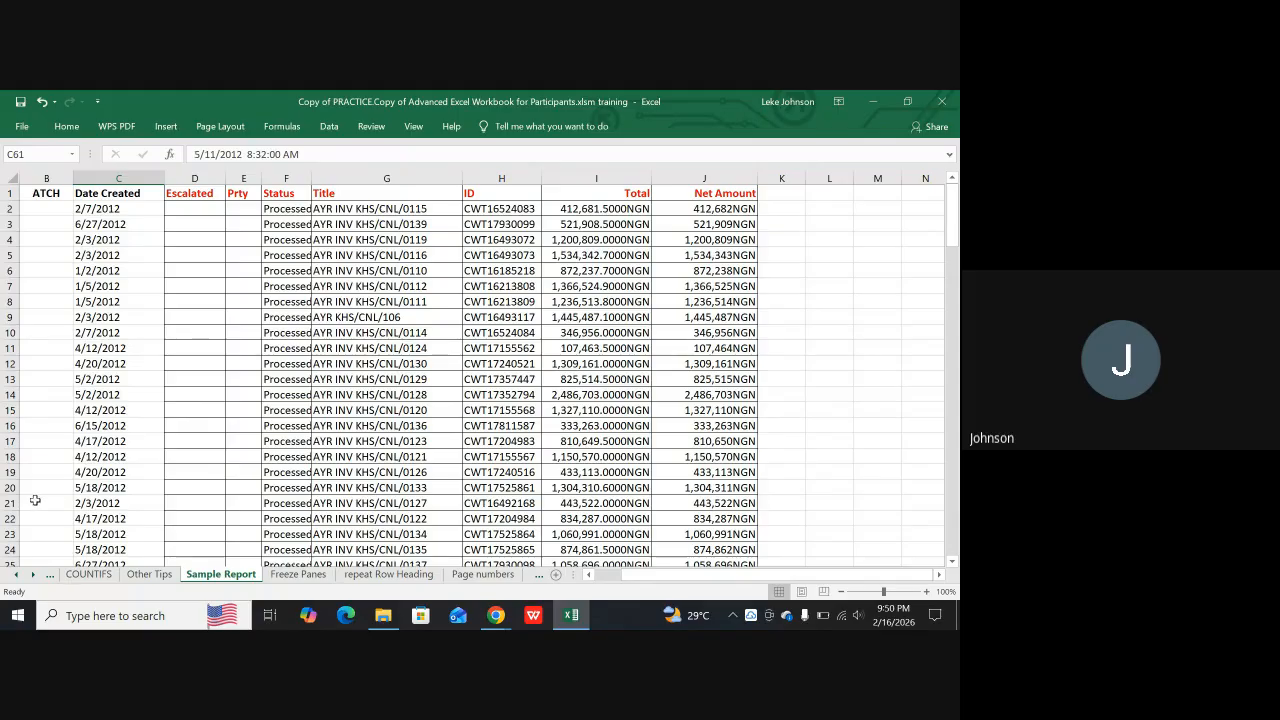
drag(31, 488, 718, 167)
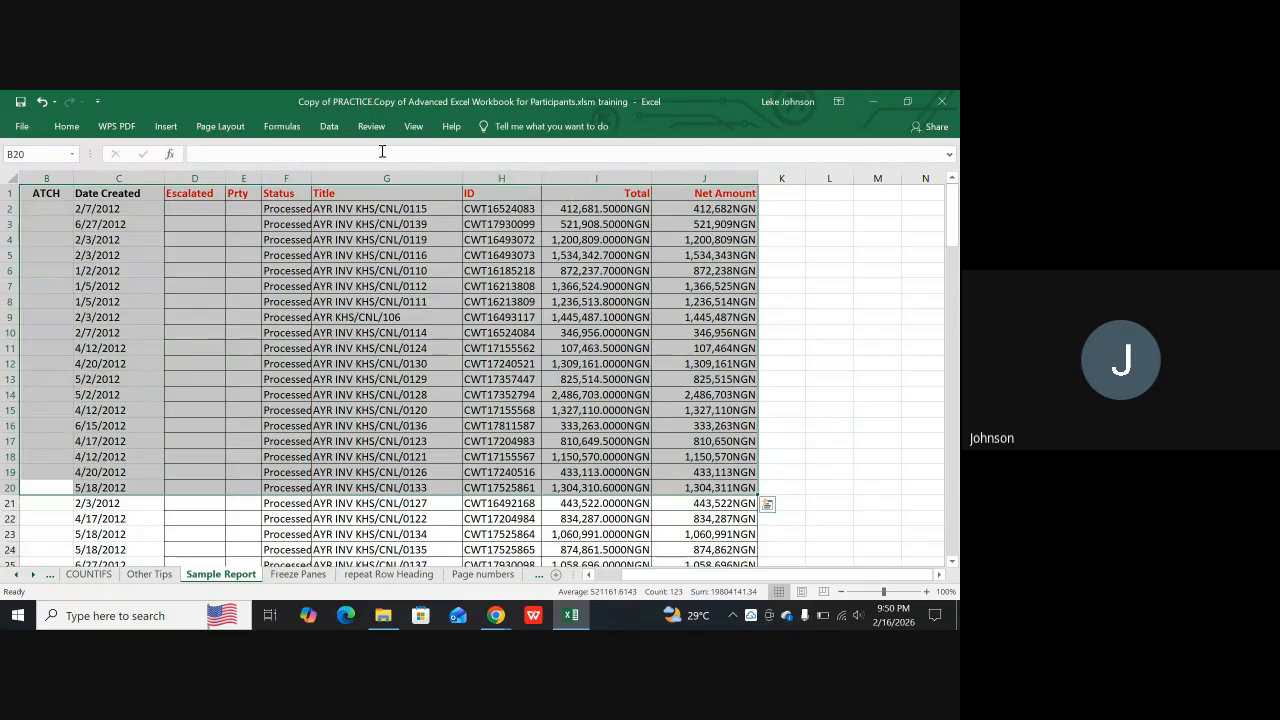
click(229, 128)
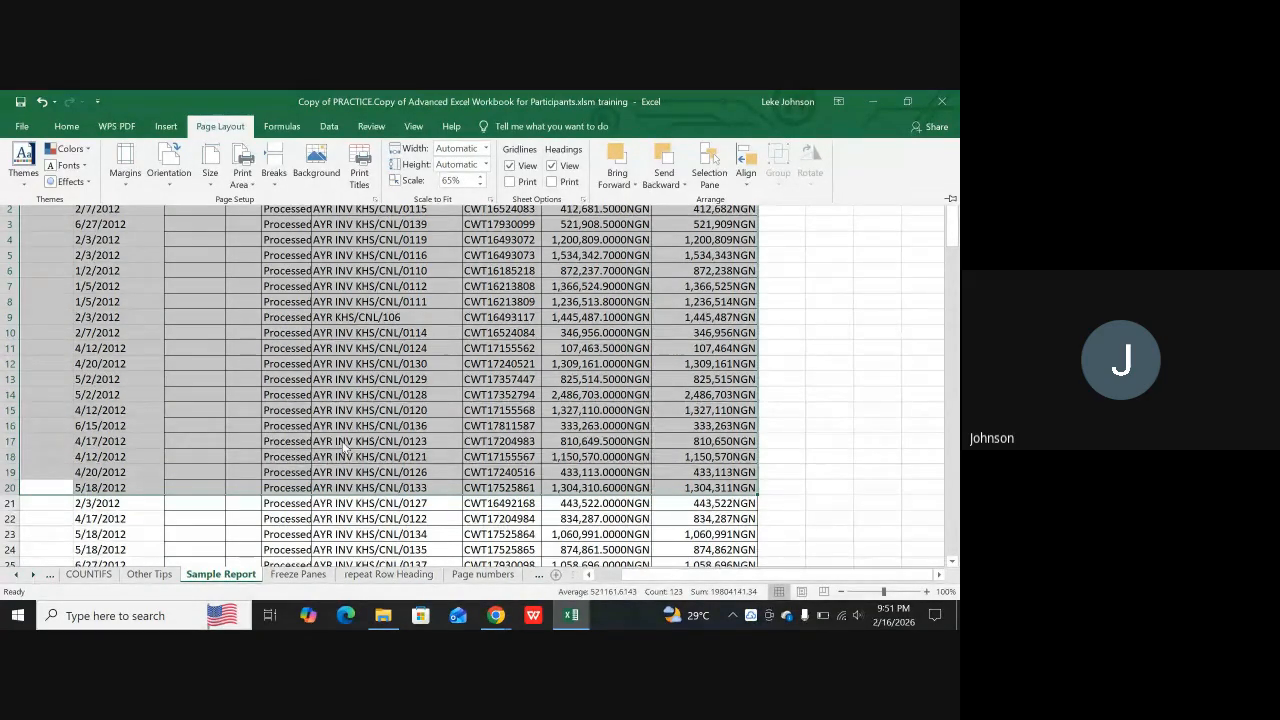
click(423, 378)
click(346, 486)
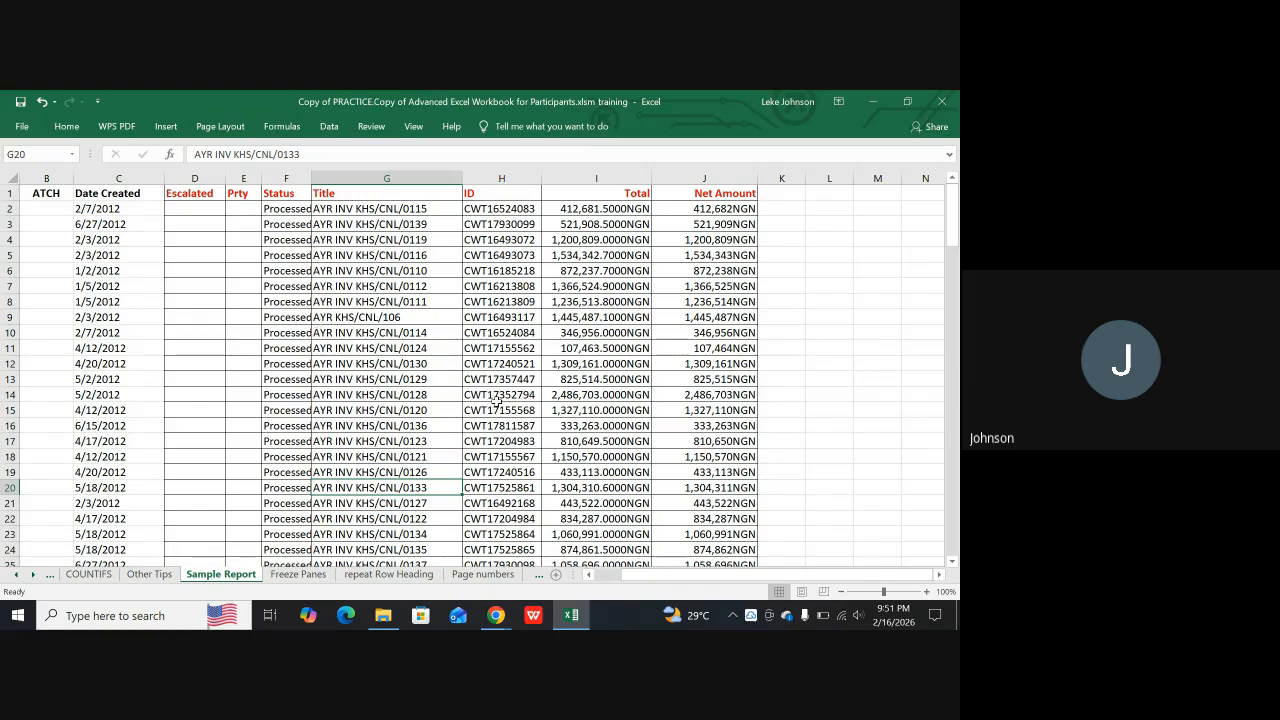
Set the page orientation of the Sample Report sheet to Landscape
click(229, 127)
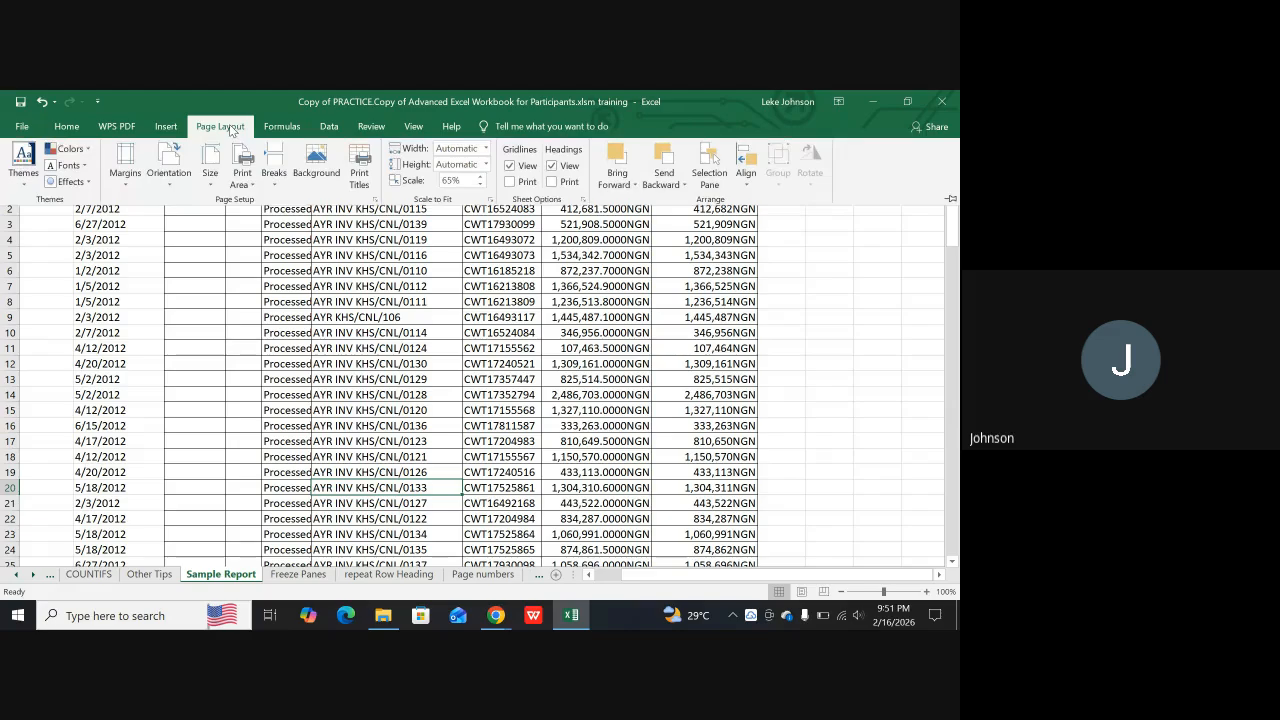
click(170, 168)
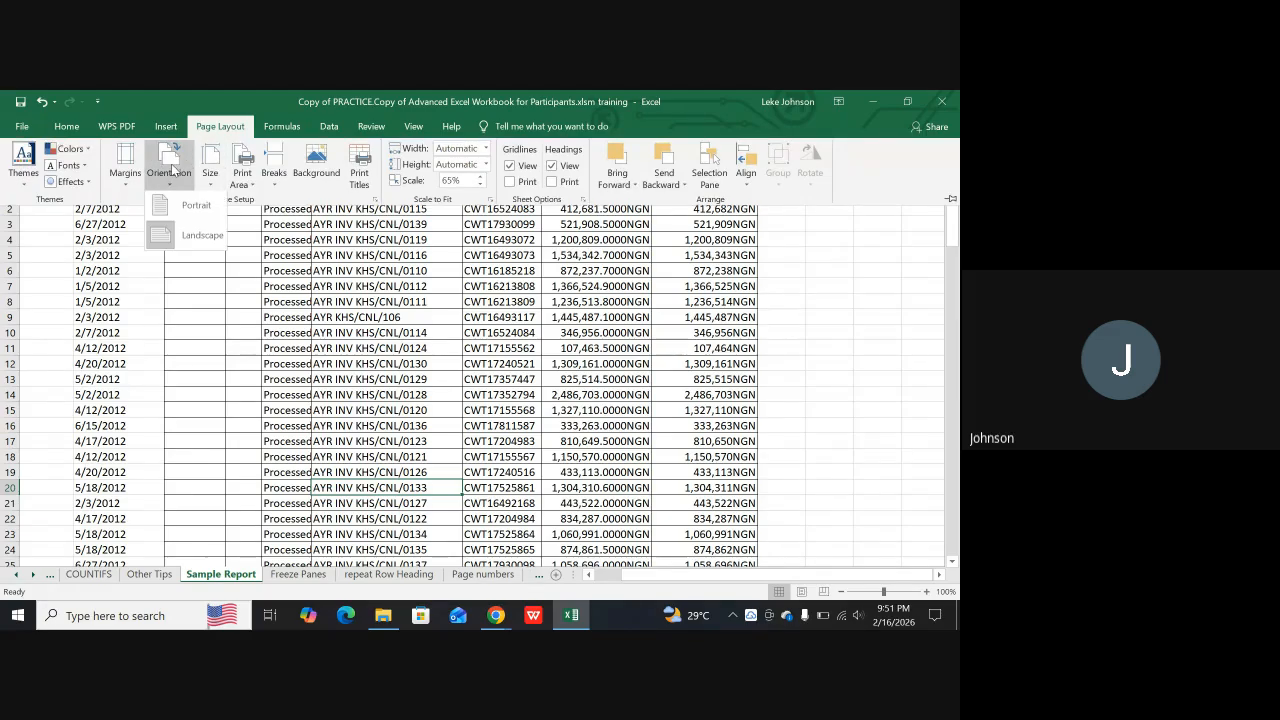
click(184, 240)
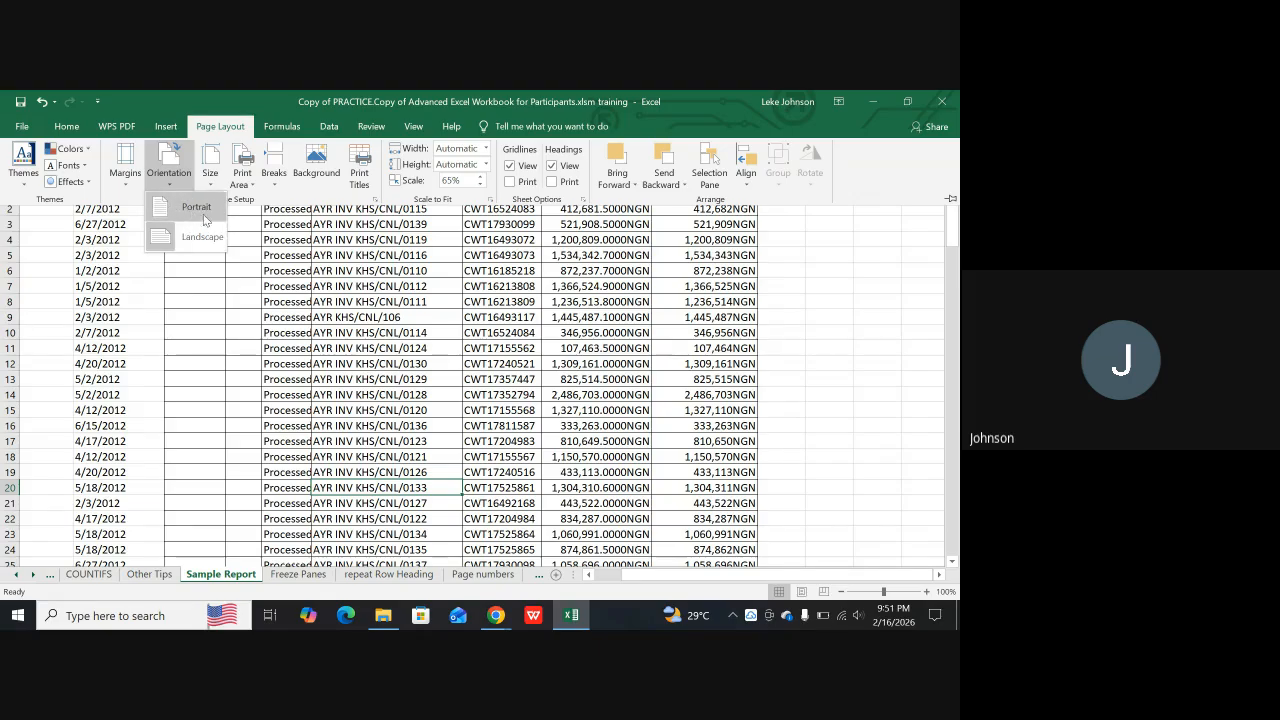
click(197, 236)
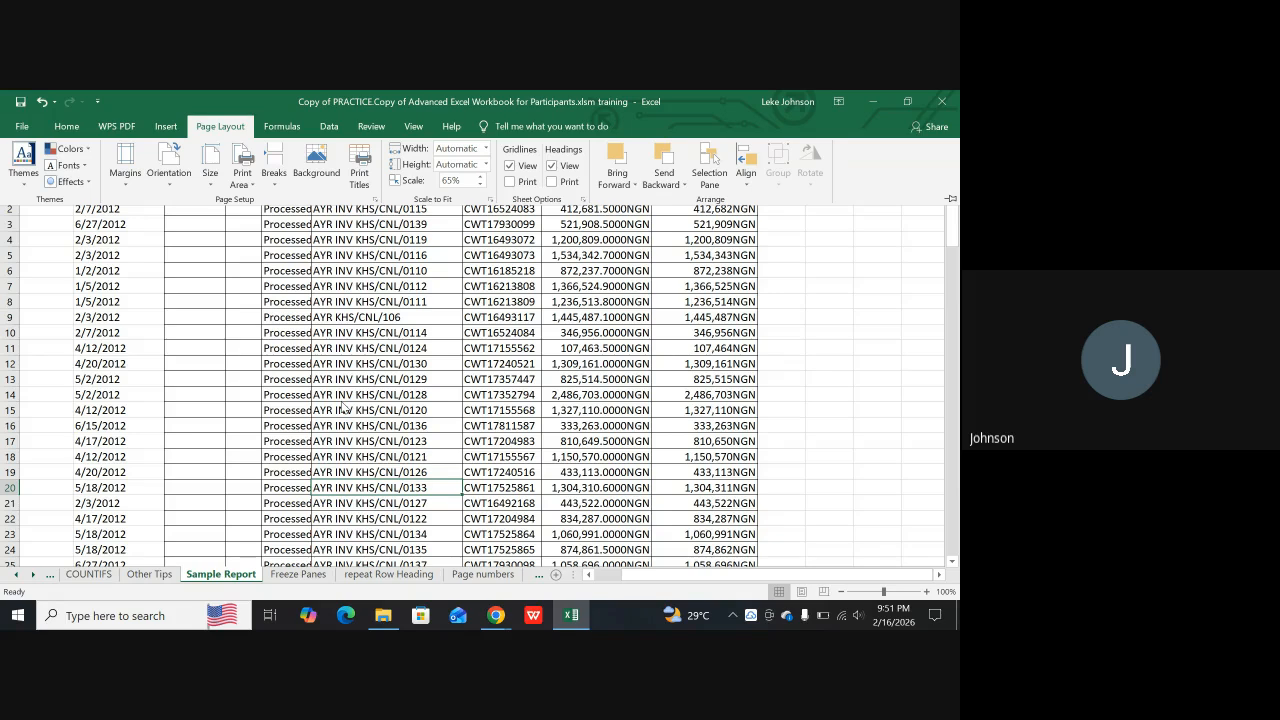
Check the landscape pages of the Sample Report in the print preview and return to the sheet
key(ctrl+p)
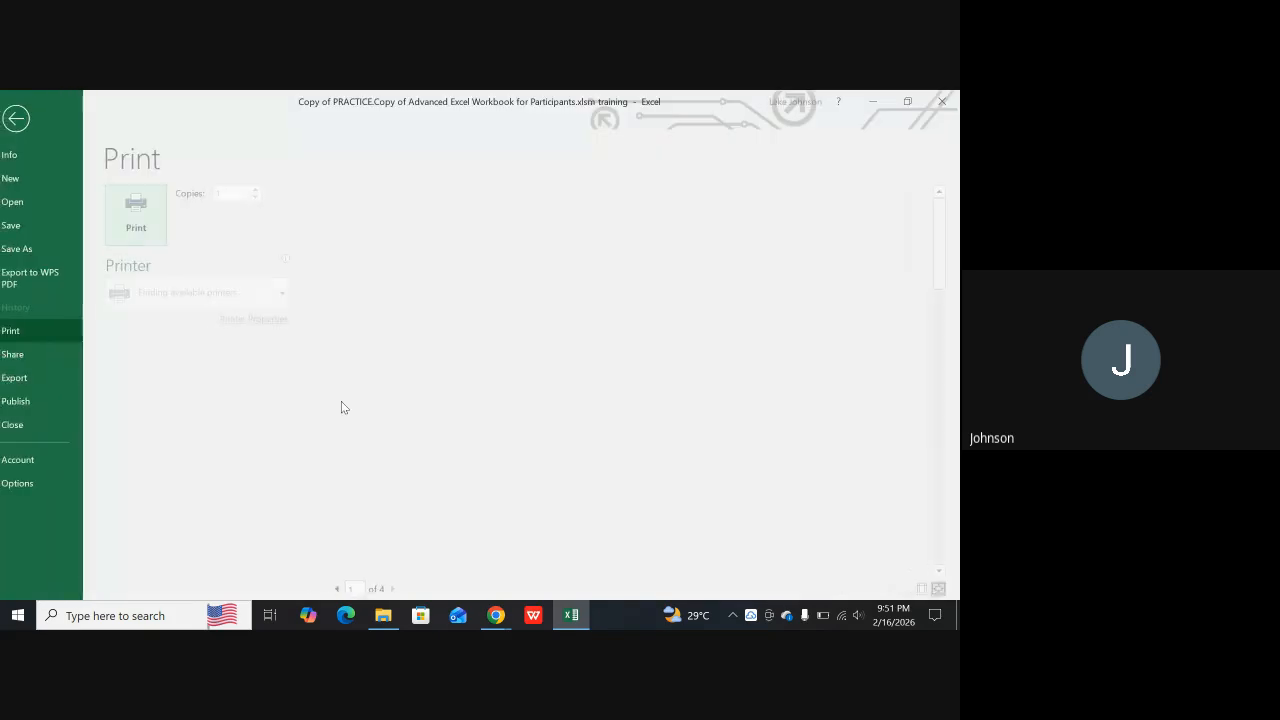
scroll(854, 541, down, 1)
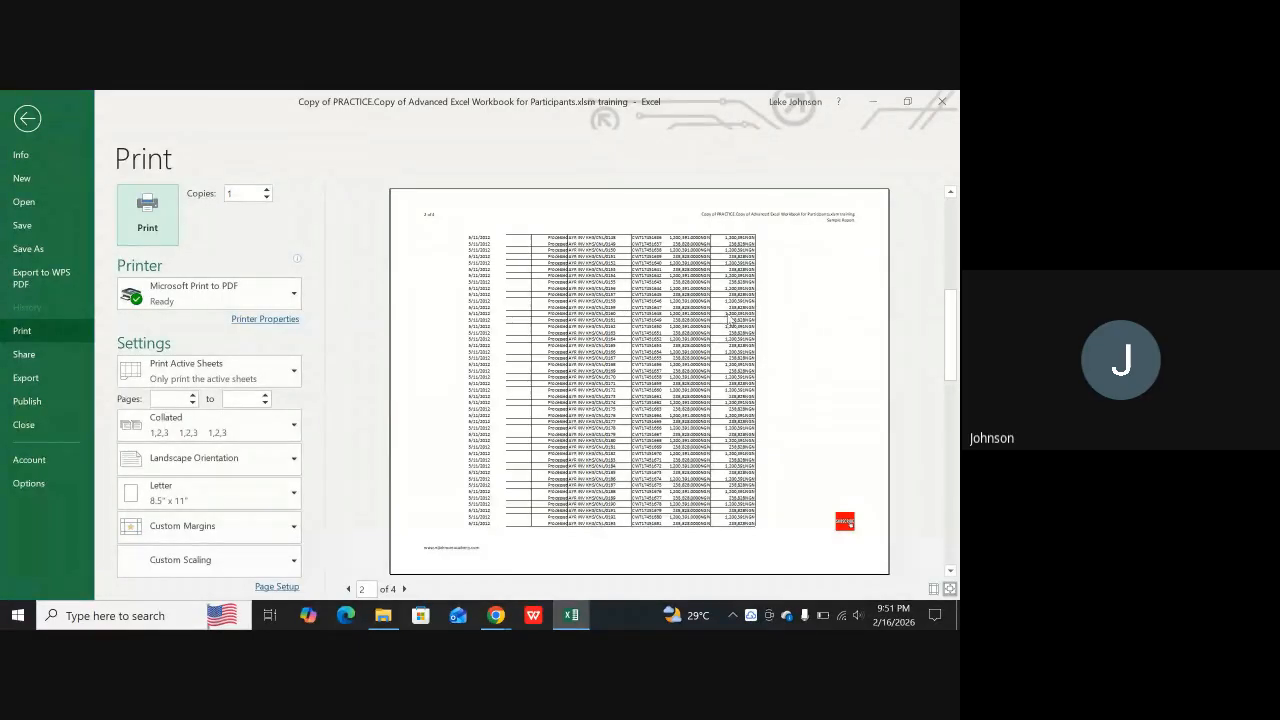
click(26, 119)
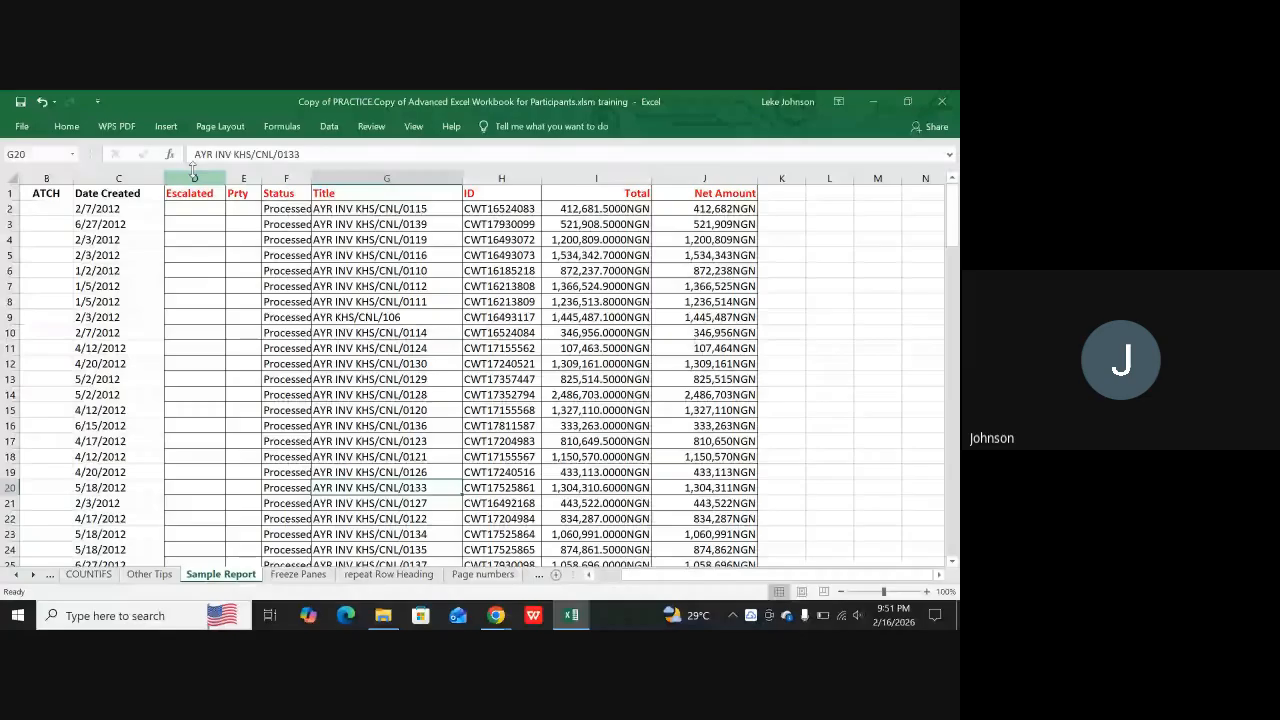
Center the Sample Report both horizontally and vertically on the printed page through the custom margin settings
click(220, 126)
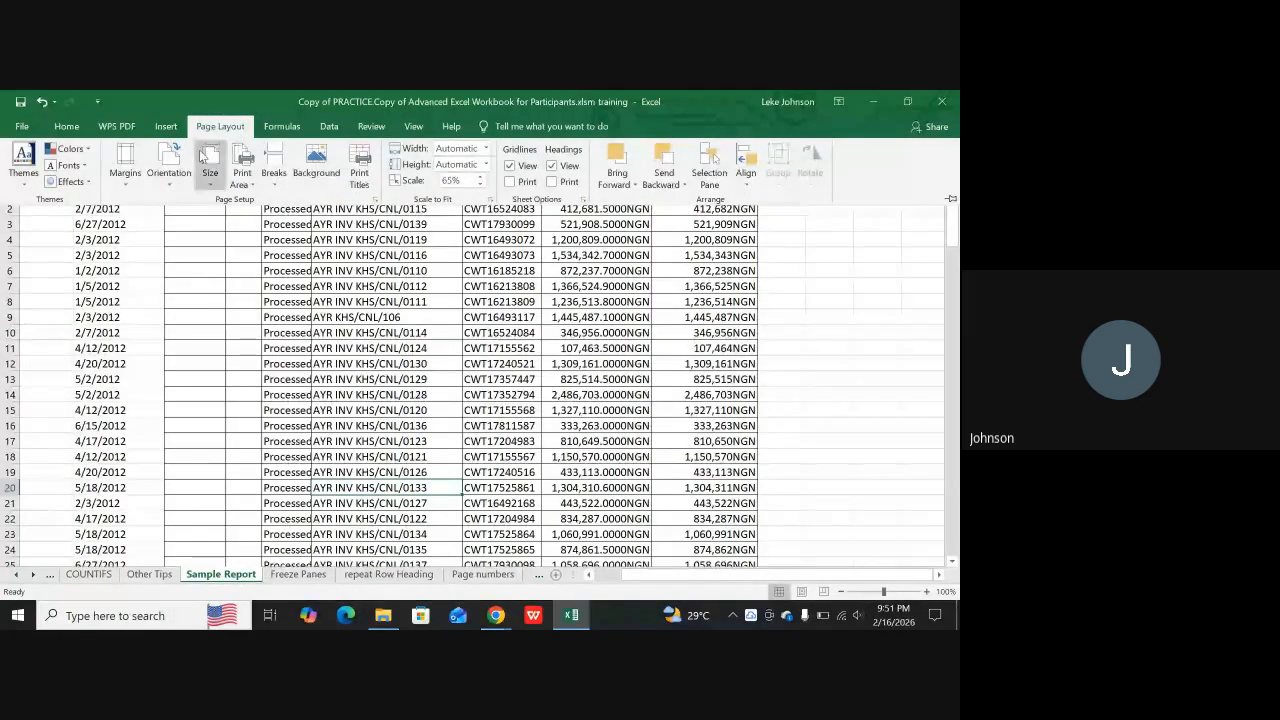
click(127, 165)
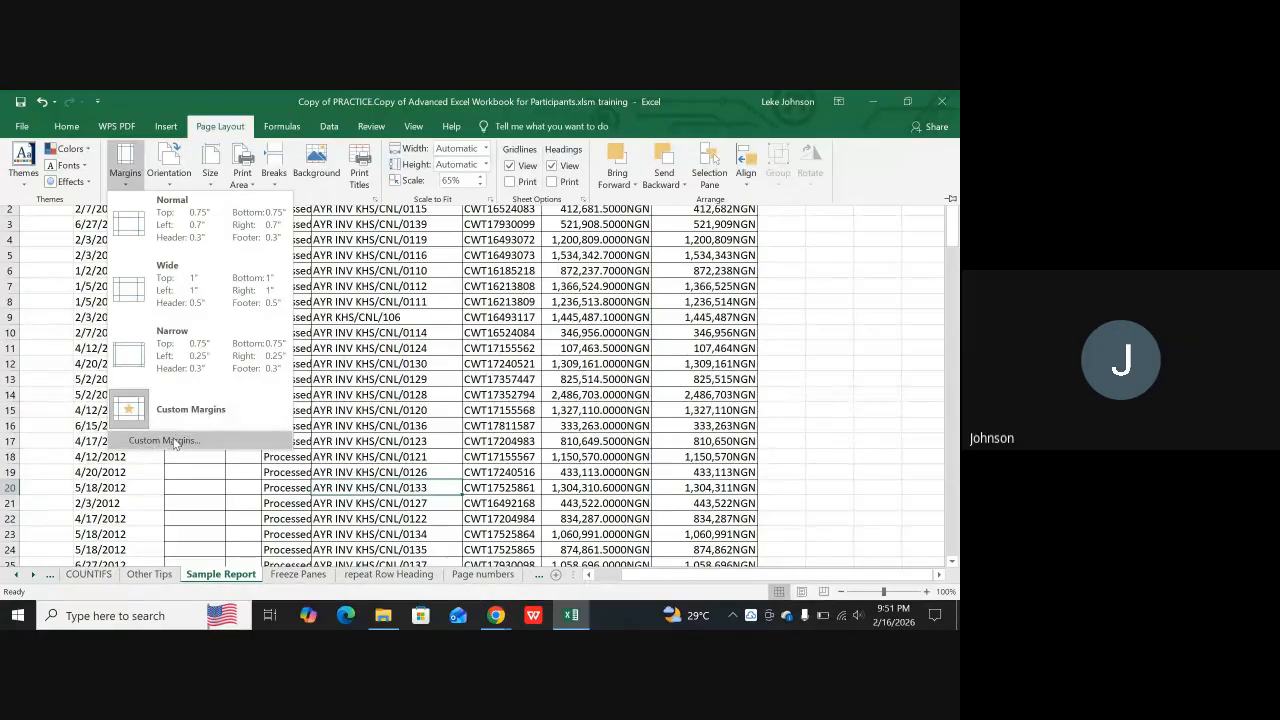
click(175, 443)
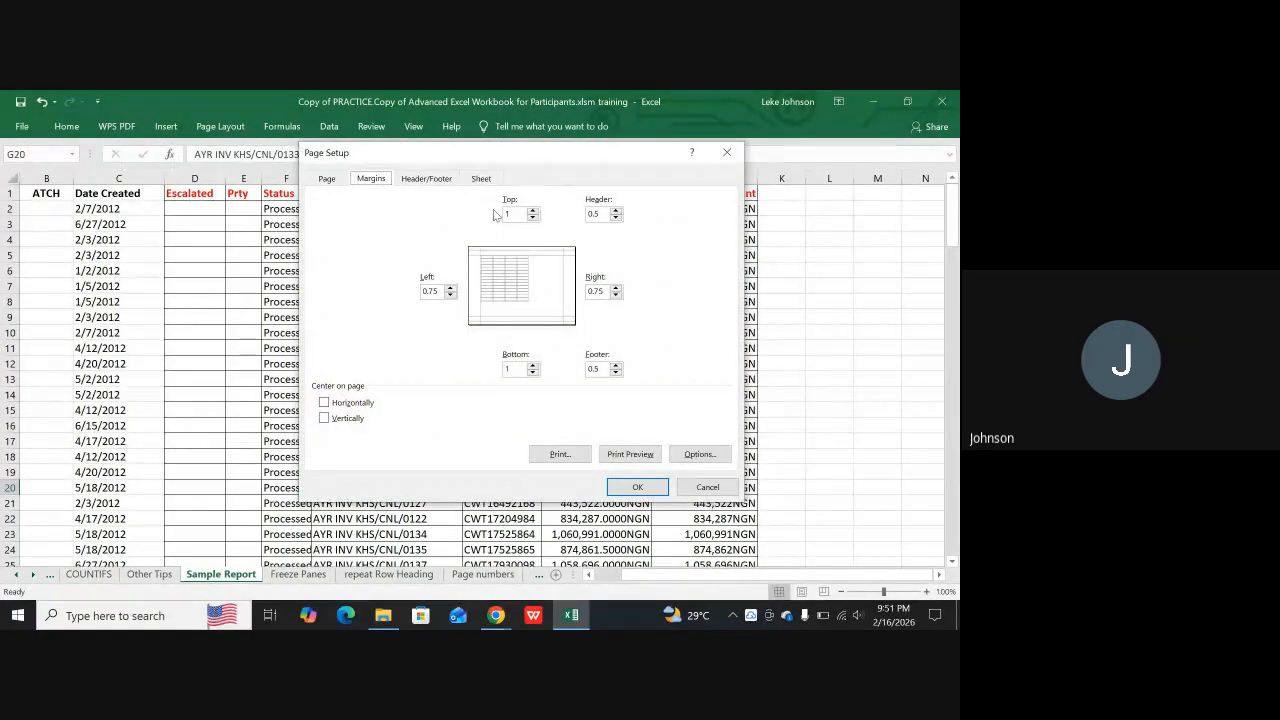
click(326, 405)
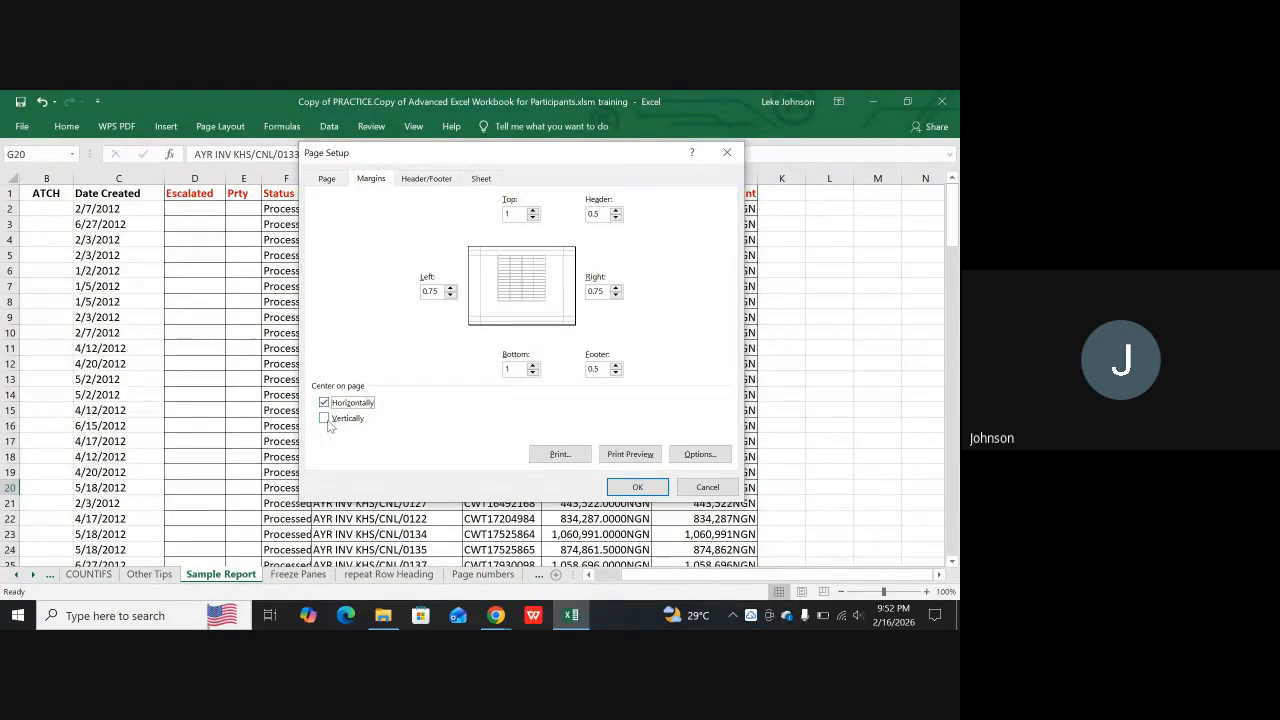
click(323, 420)
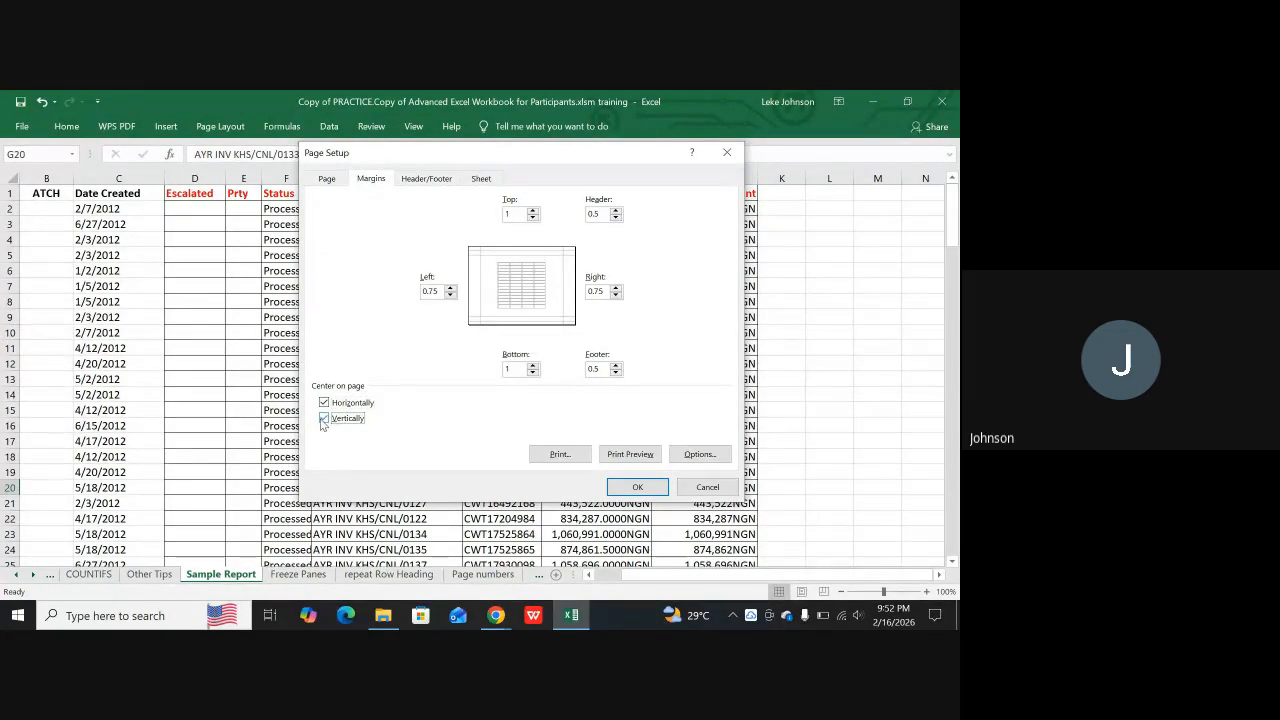
click(638, 488)
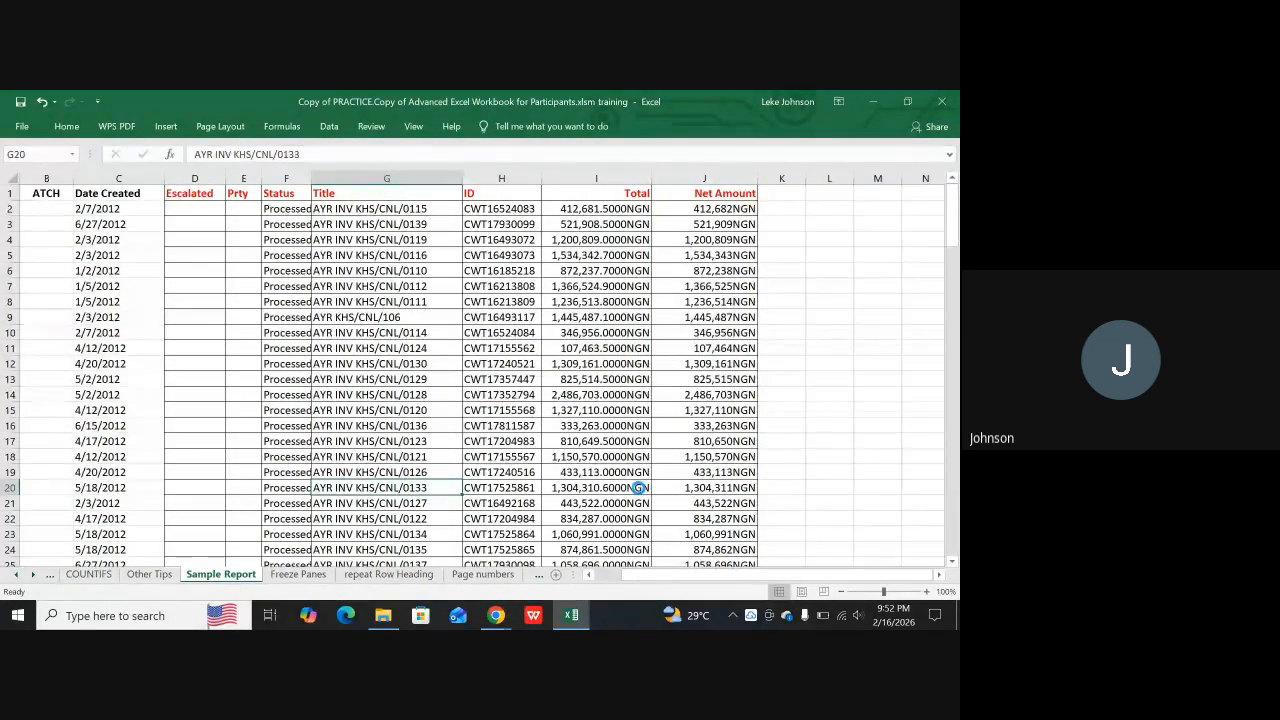
Check the page centering in the print preview, return to the sheet and glance through its first rows
key(ctrl+p)
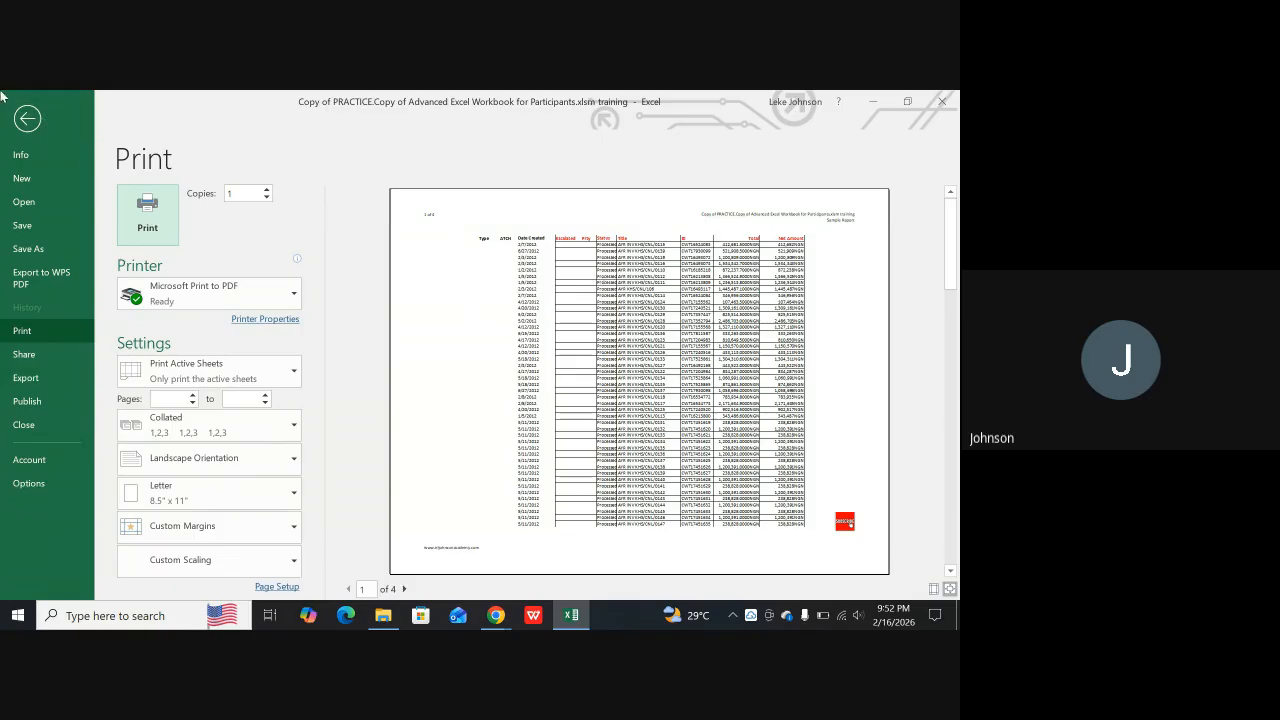
click(27, 118)
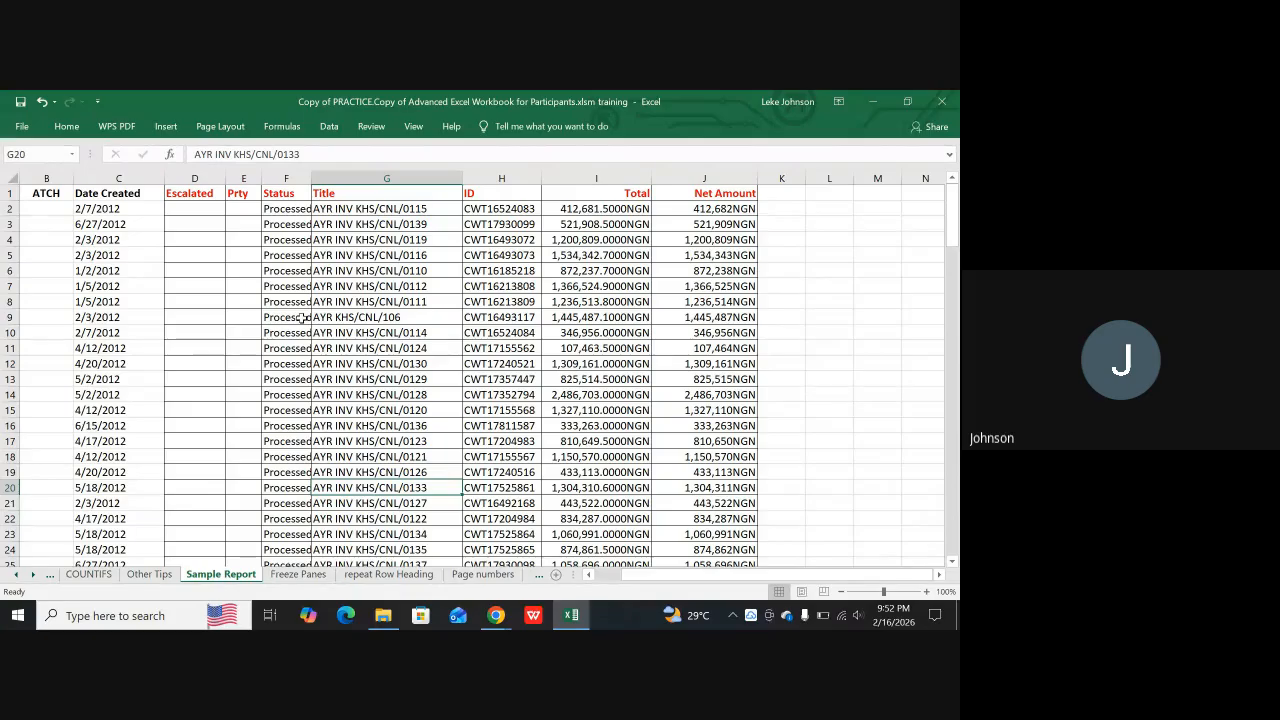
scroll(645, 372, down, 3)
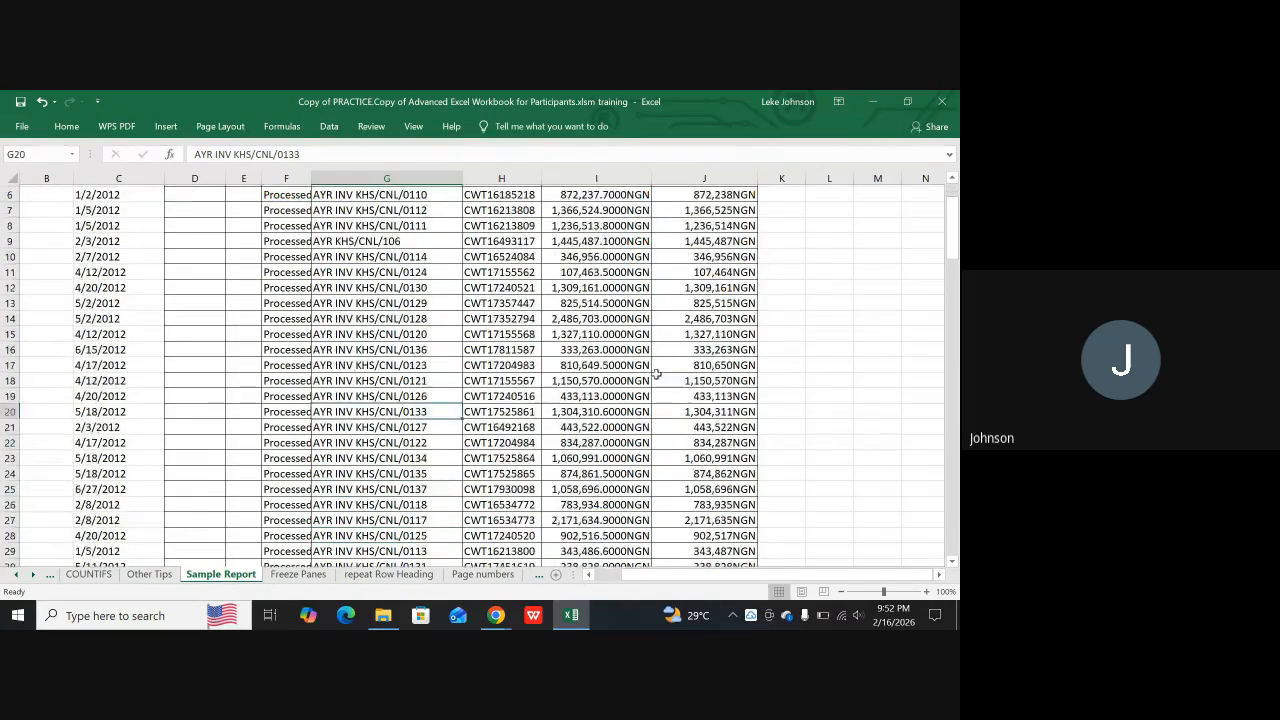
scroll(647, 372, down, 1)
scroll(645, 368, up, 4)
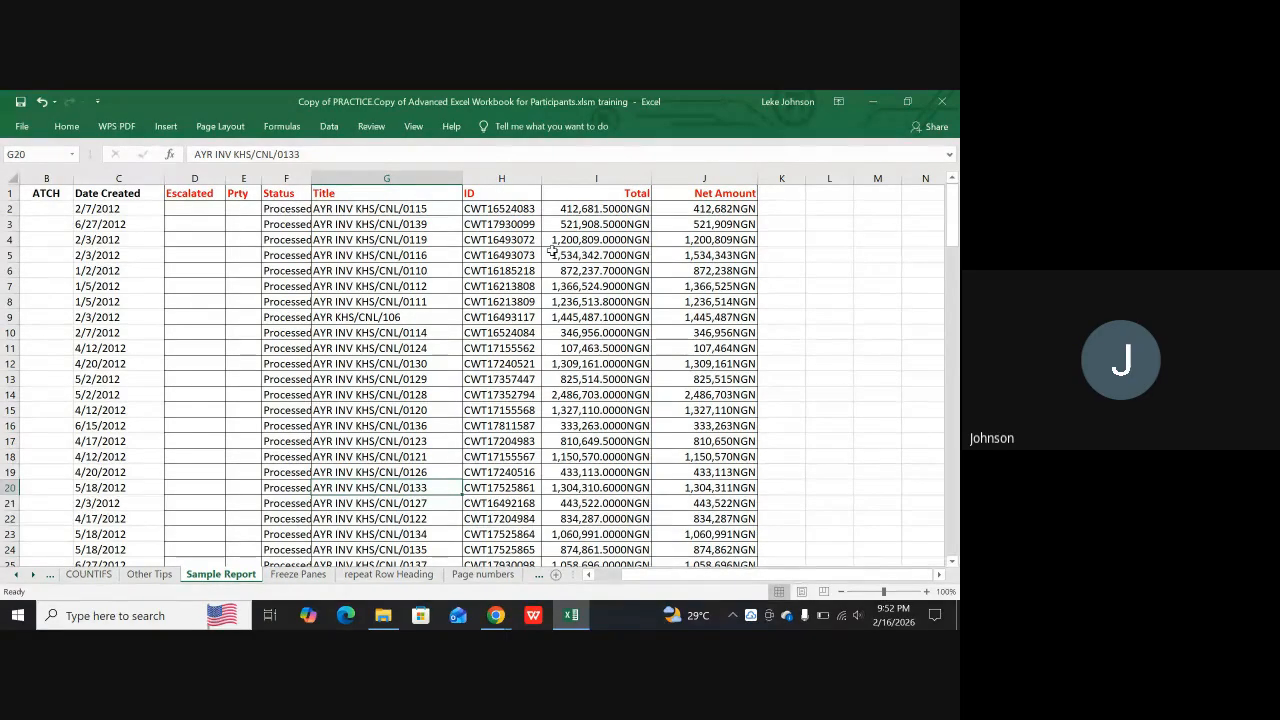
Review the Print Area options for setting and clearing the print area, and close them
click(234, 127)
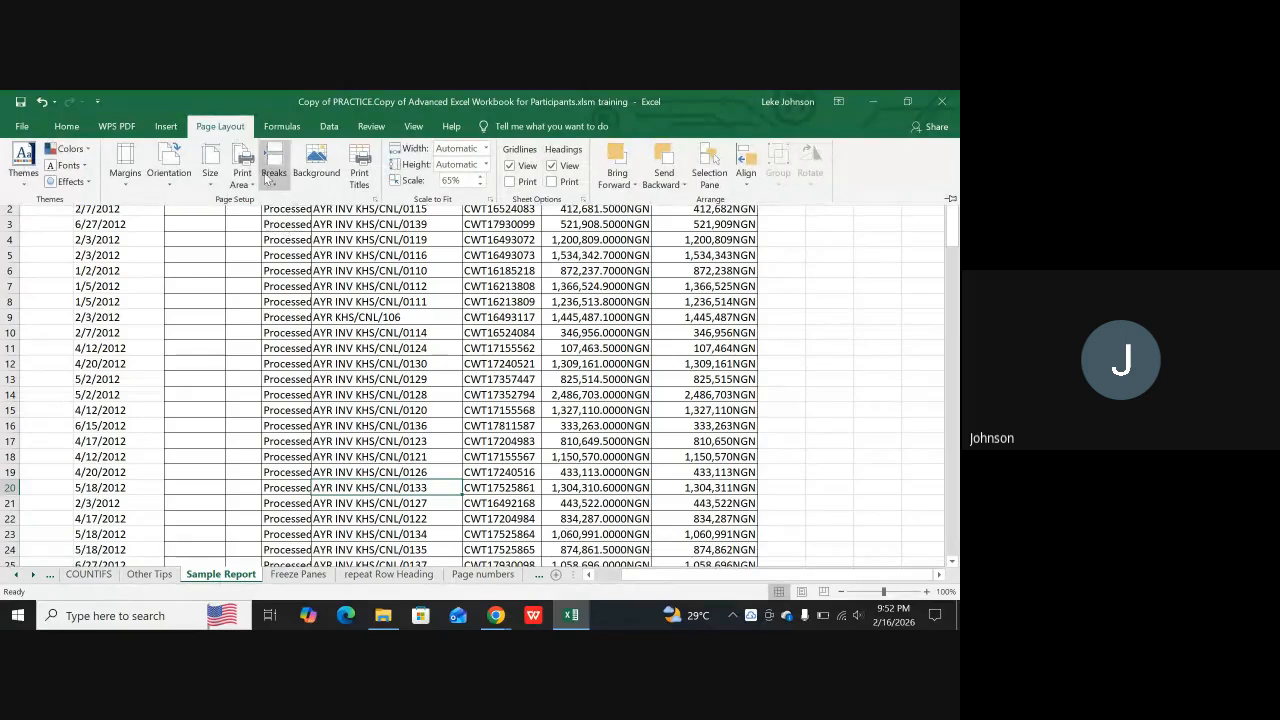
click(242, 177)
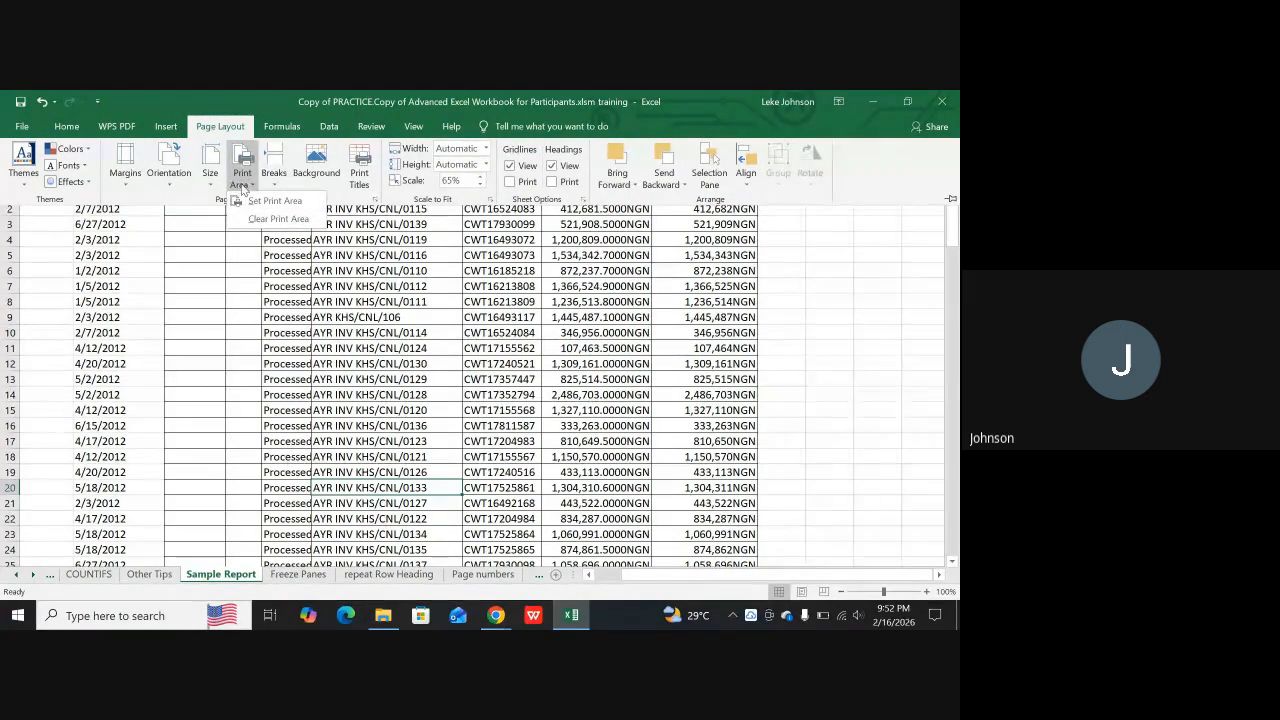
click(282, 222)
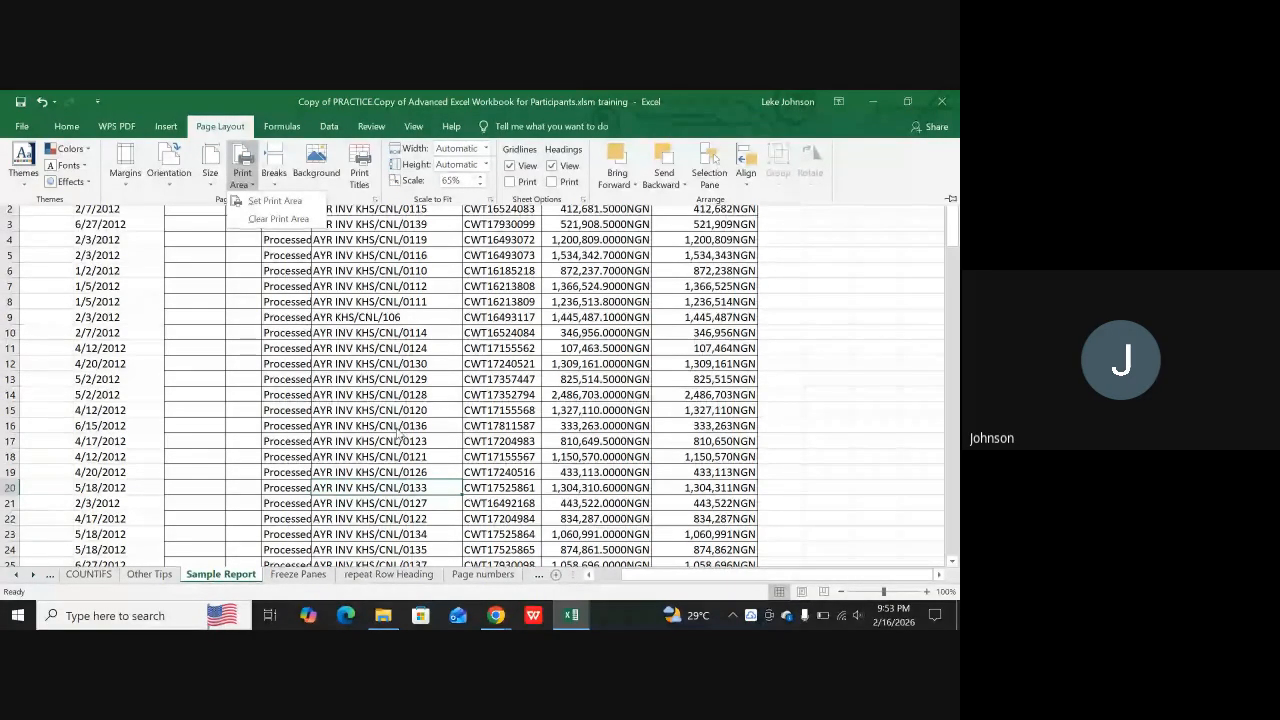
click(474, 356)
click(431, 399)
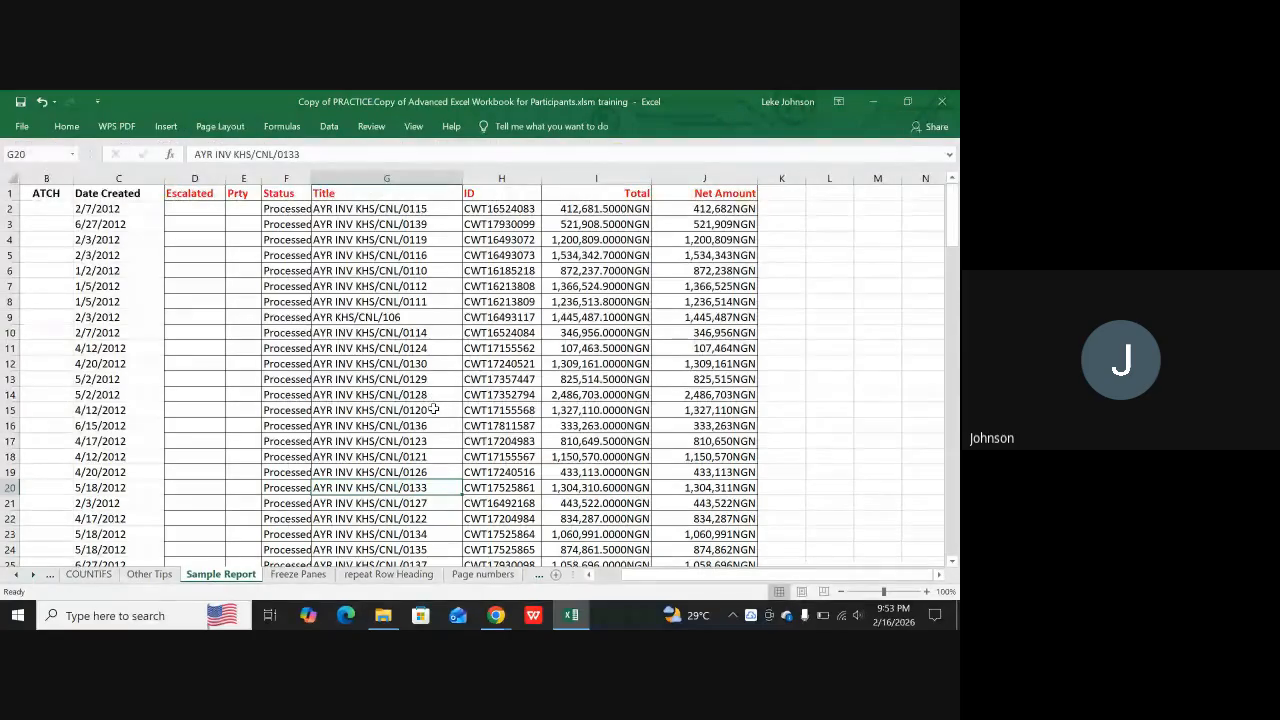
Select the row 19 cells from Date Created to Net Amount and review the available page break options
scroll(383, 466, down, 1)
scroll(383, 466, down, 7)
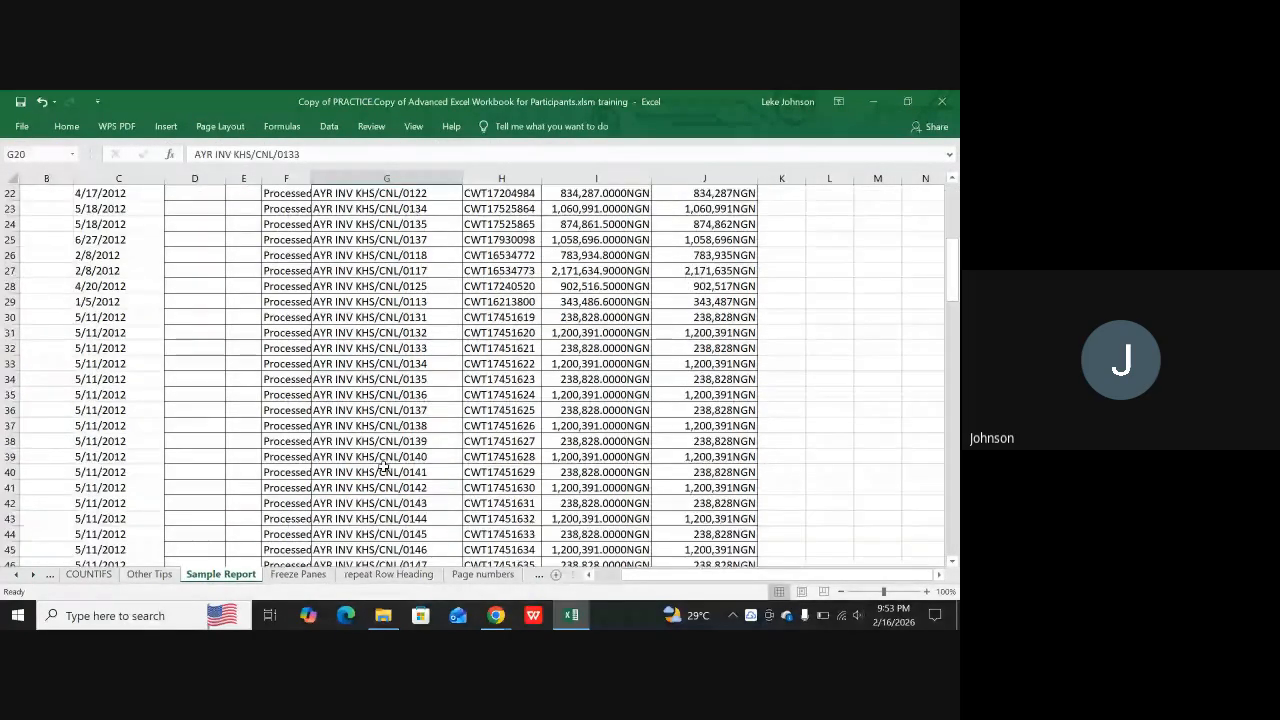
scroll(383, 466, up, 7)
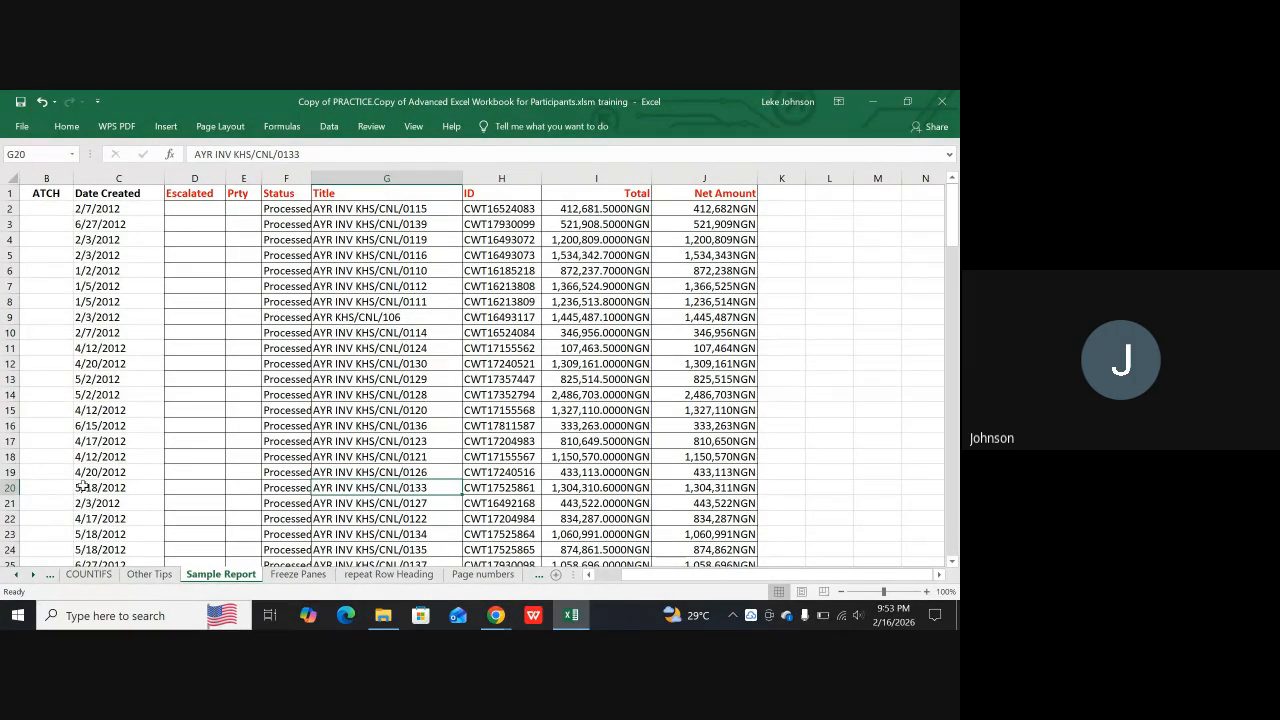
drag(88, 477, 700, 468)
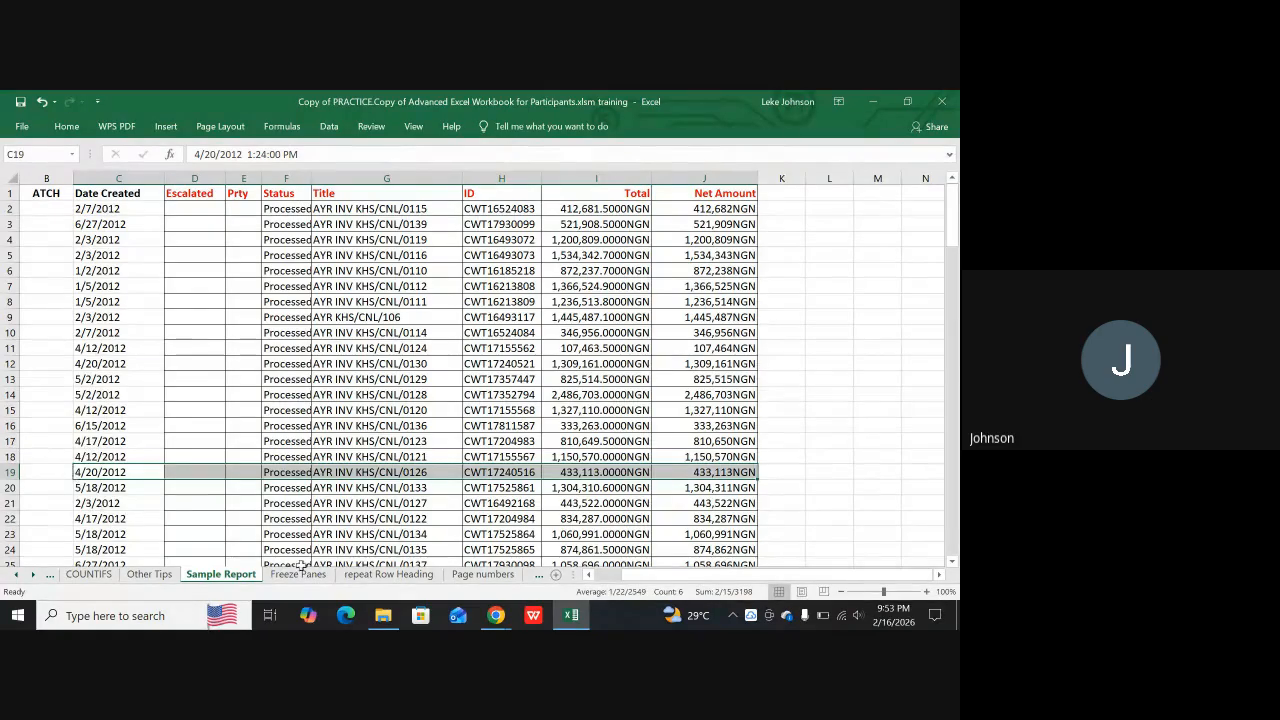
click(221, 127)
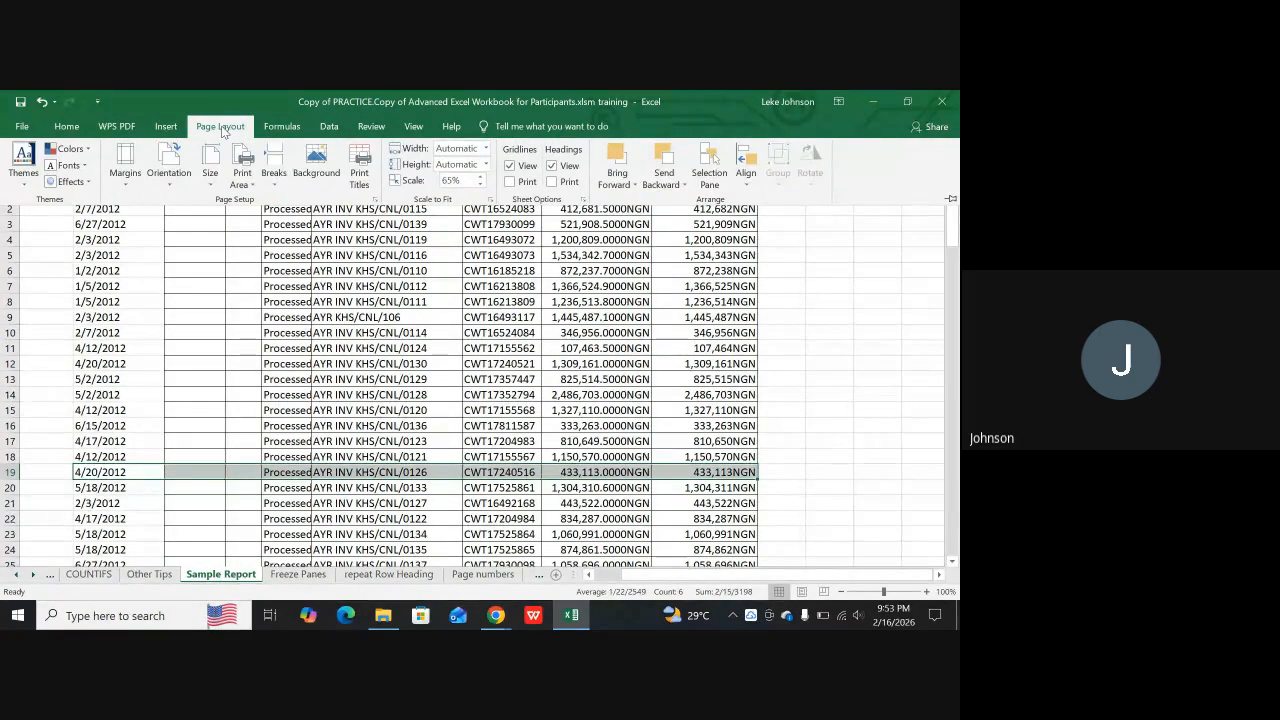
click(272, 172)
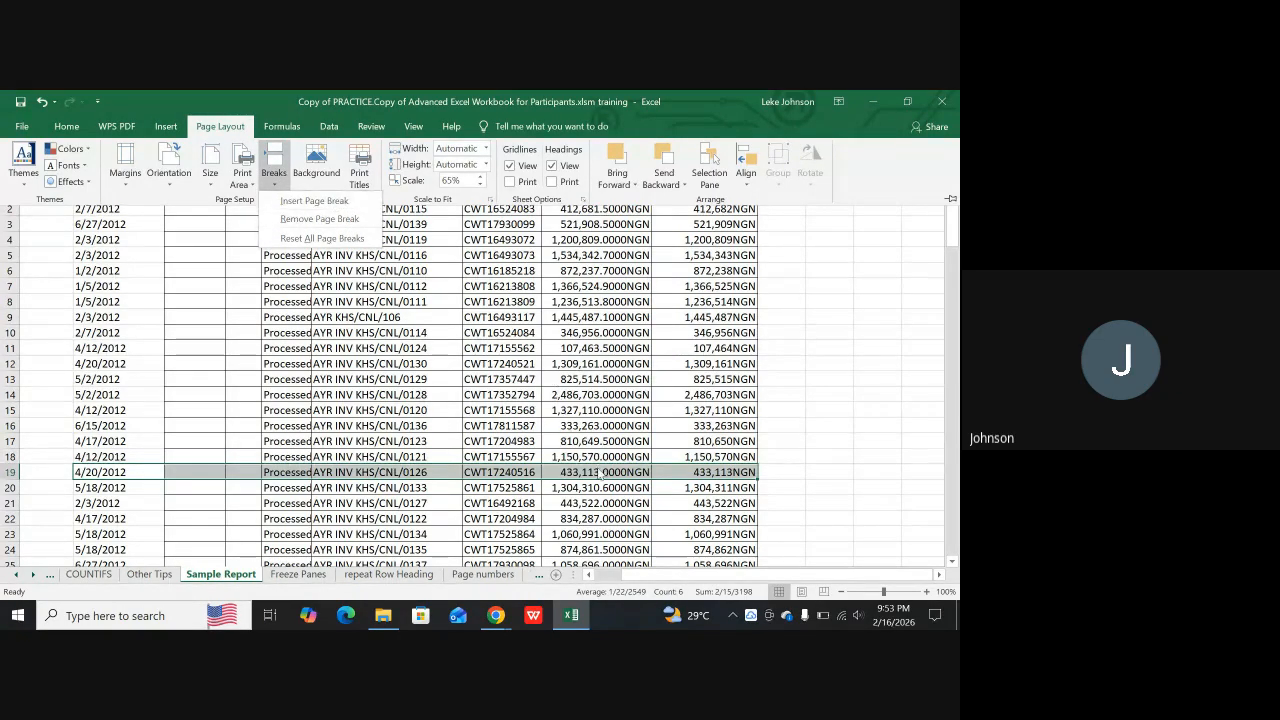
click(813, 500)
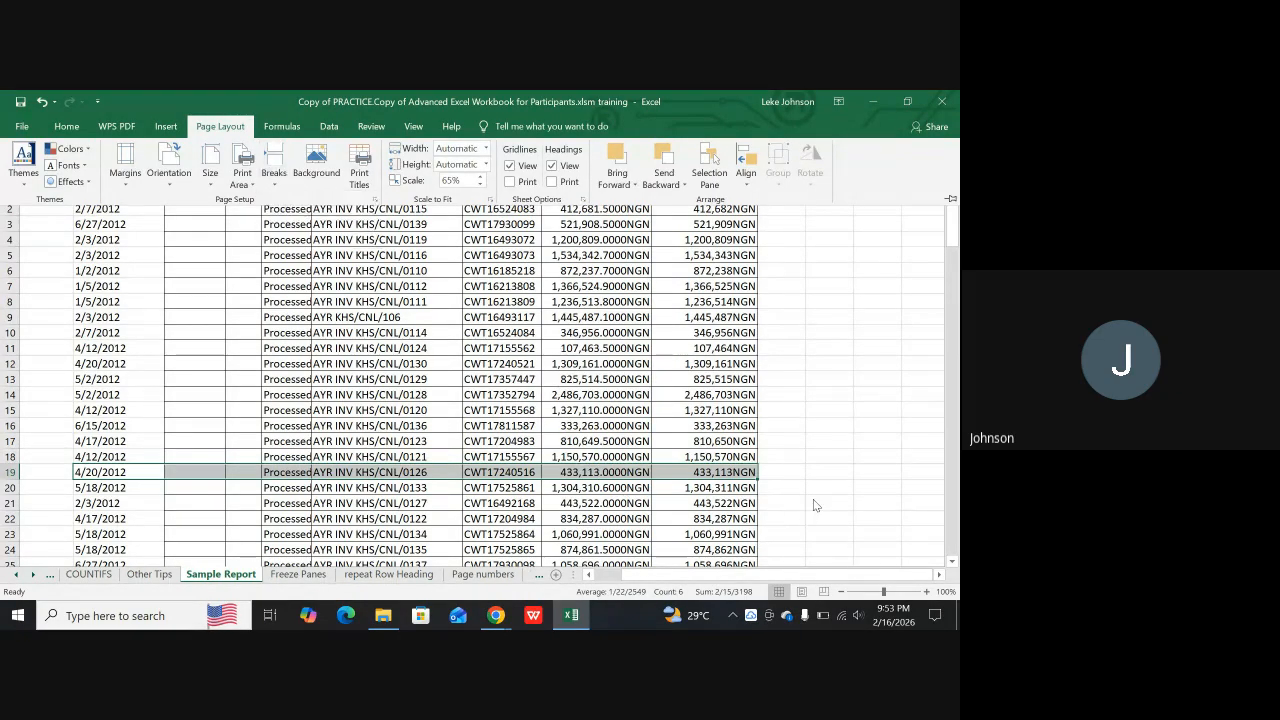
click(257, 411)
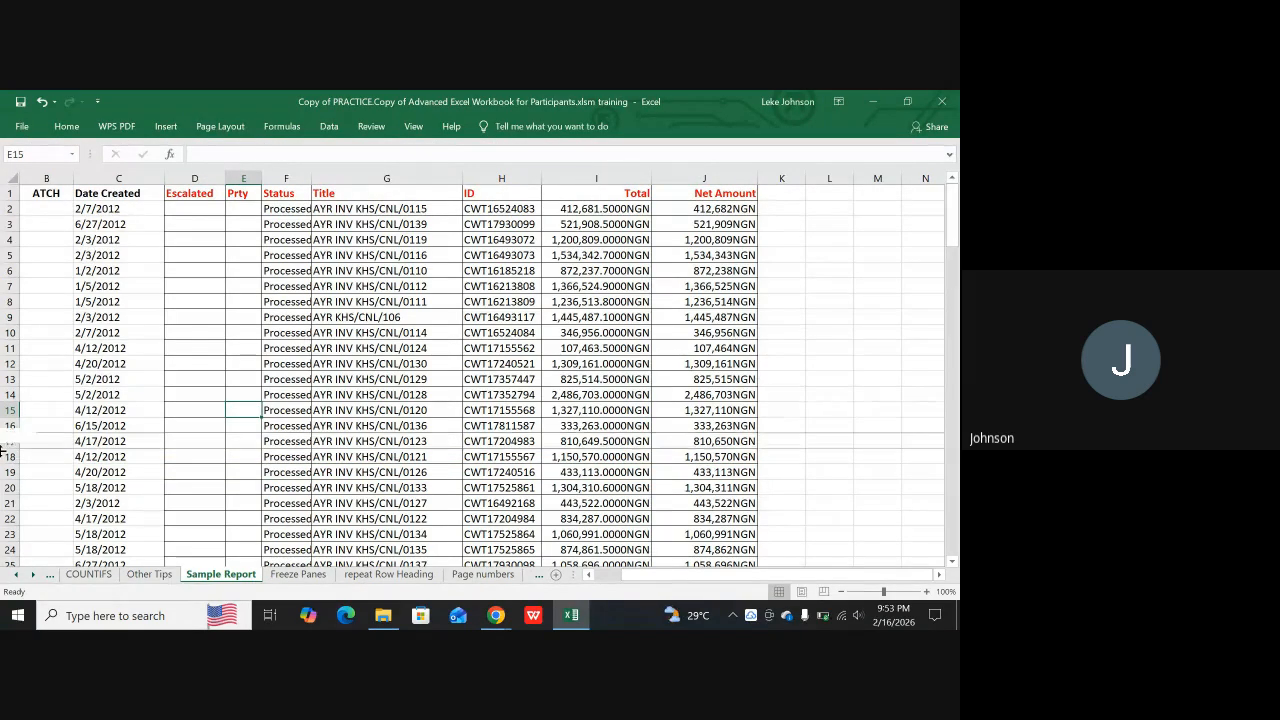
click(5, 456)
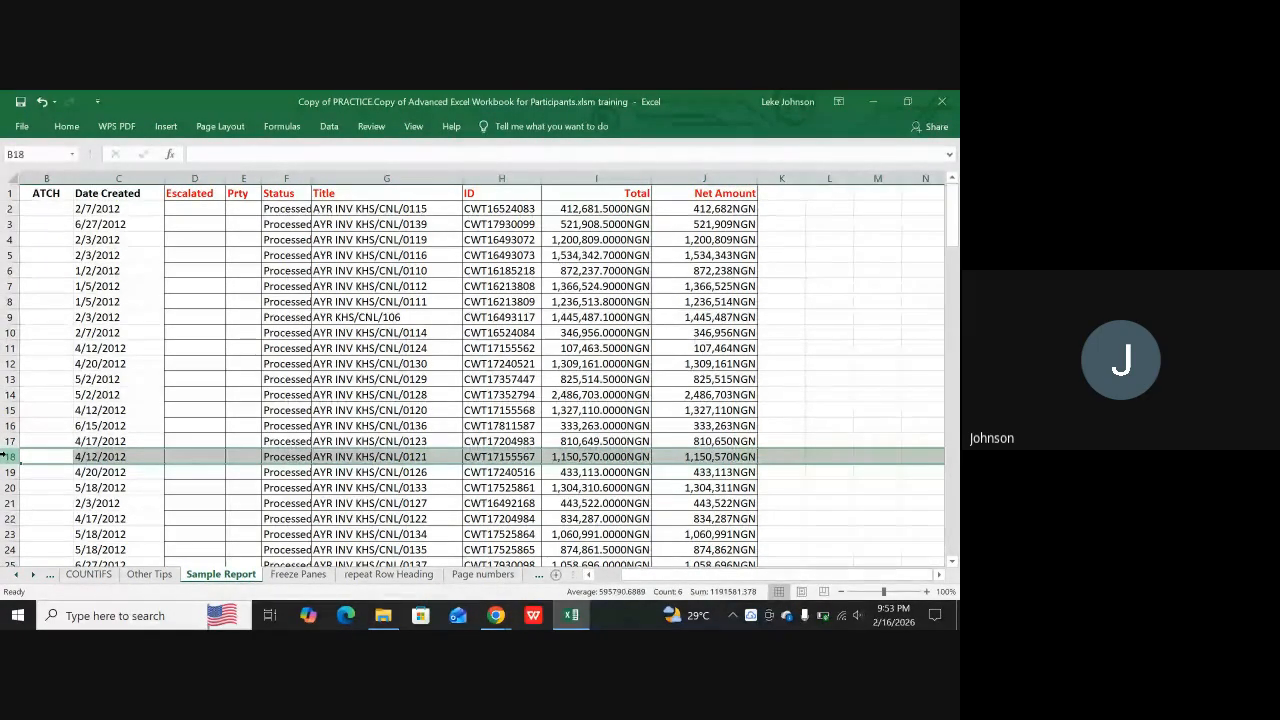
mouse_move(120, 615)
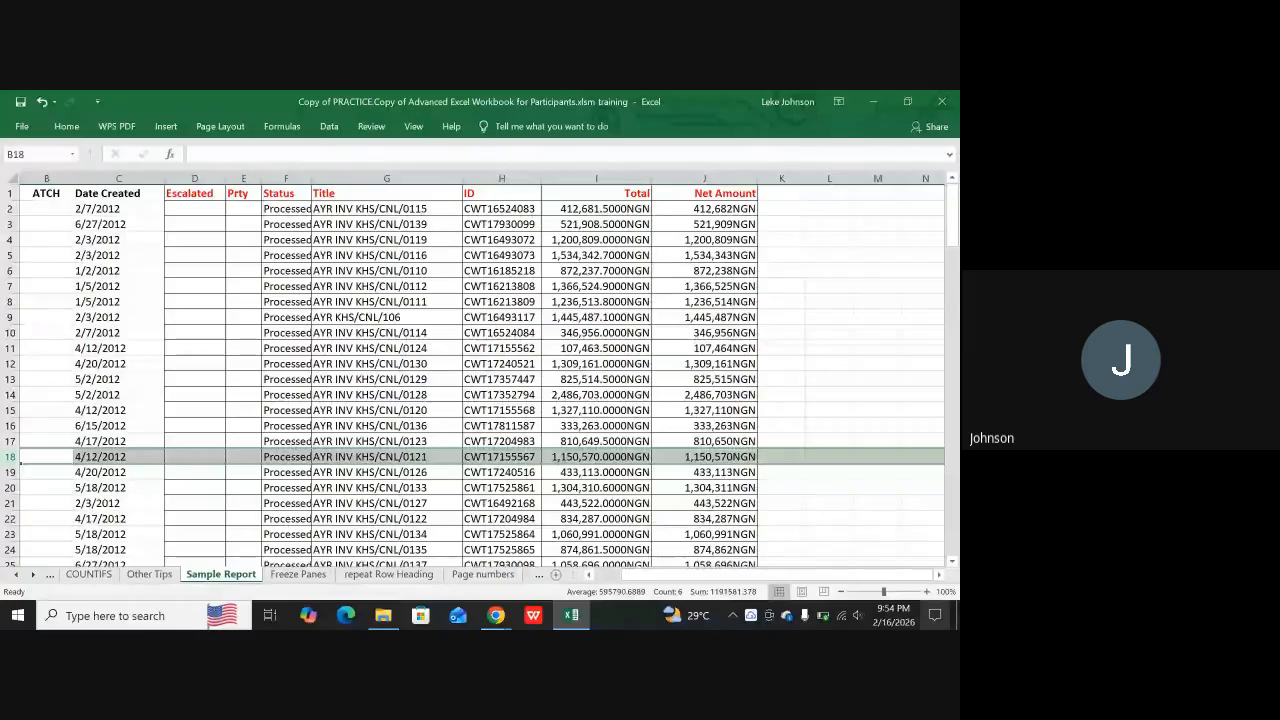
click(598, 333)
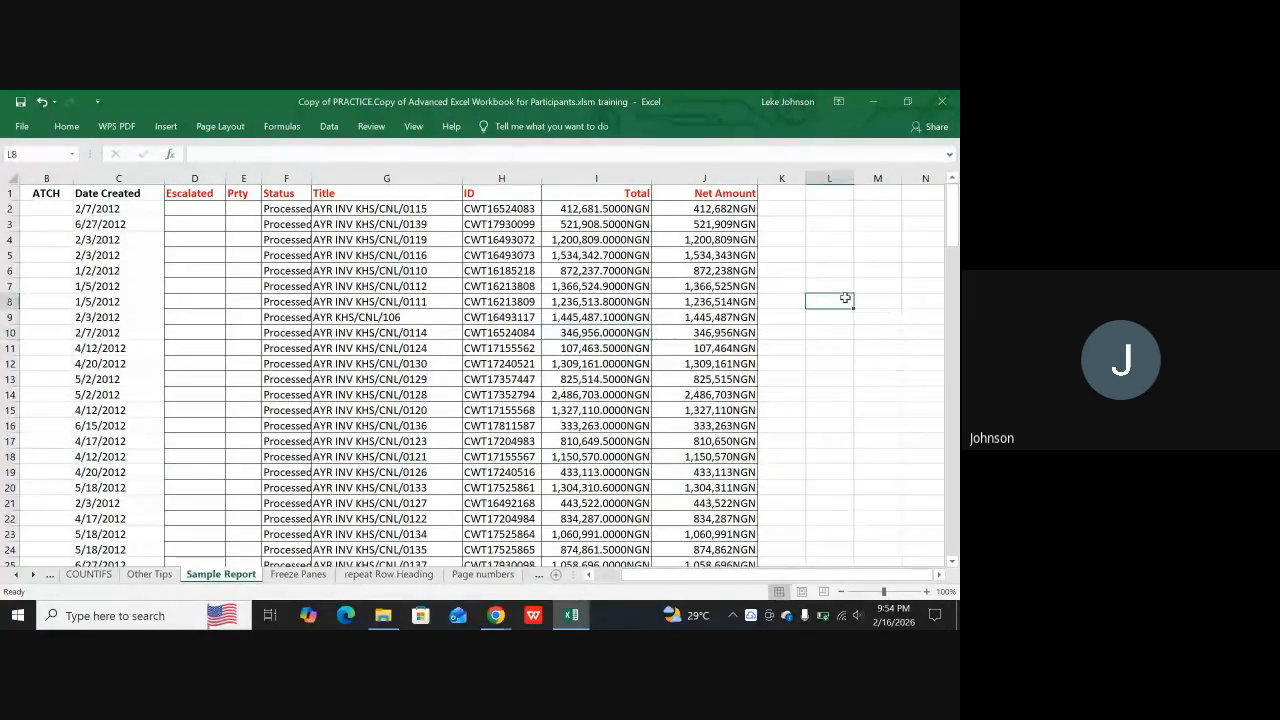
click(870, 224)
click(818, 220)
click(800, 209)
click(843, 209)
click(898, 220)
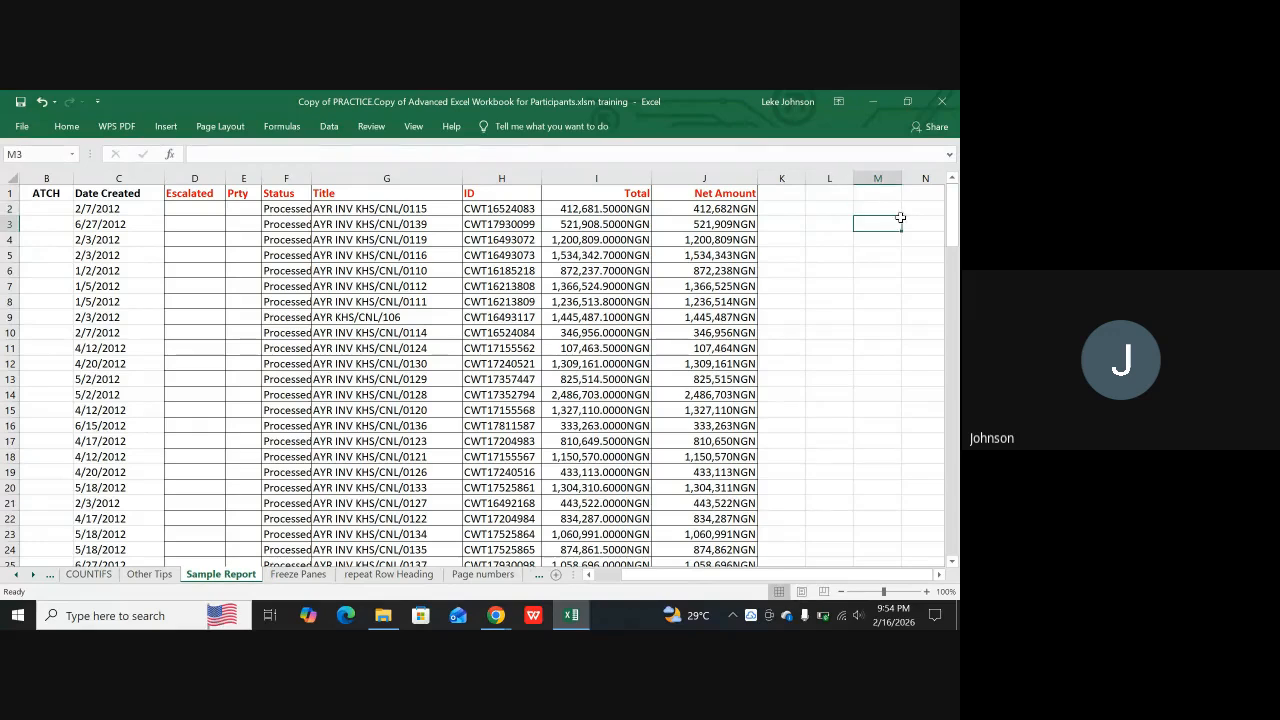
click(840, 410)
click(835, 301)
click(822, 270)
drag(798, 247, 845, 258)
click(870, 316)
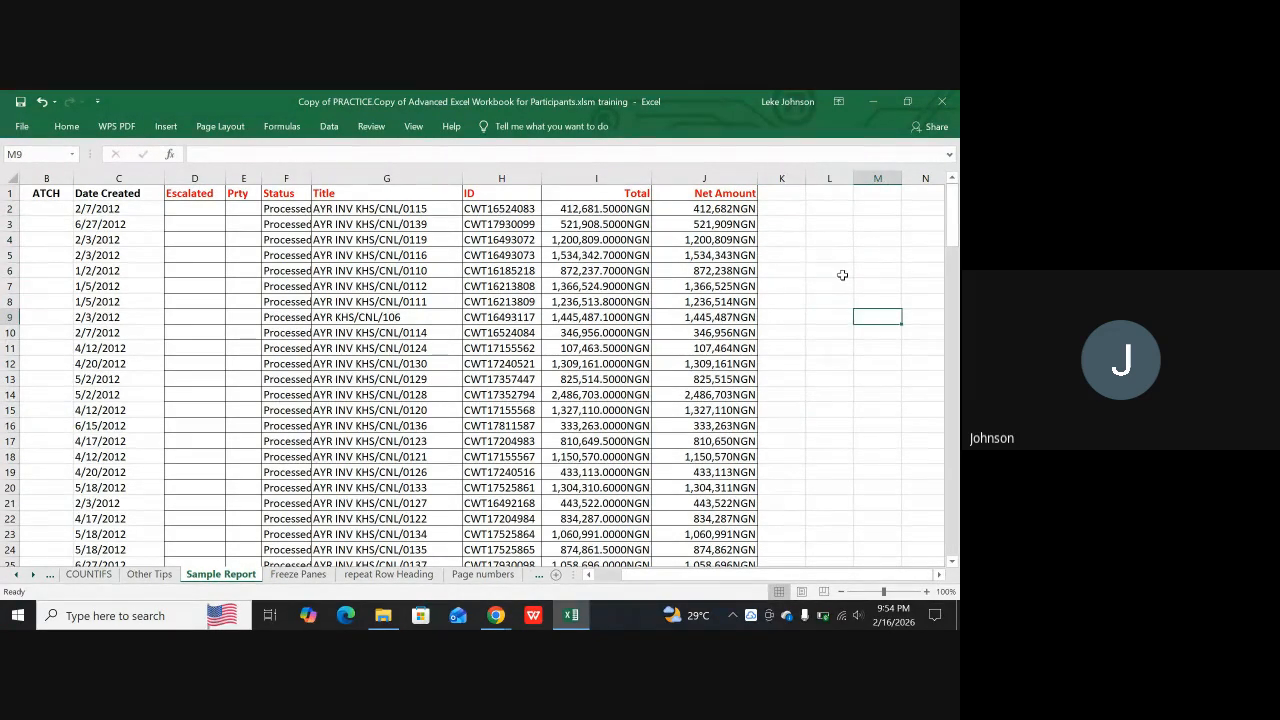
click(843, 275)
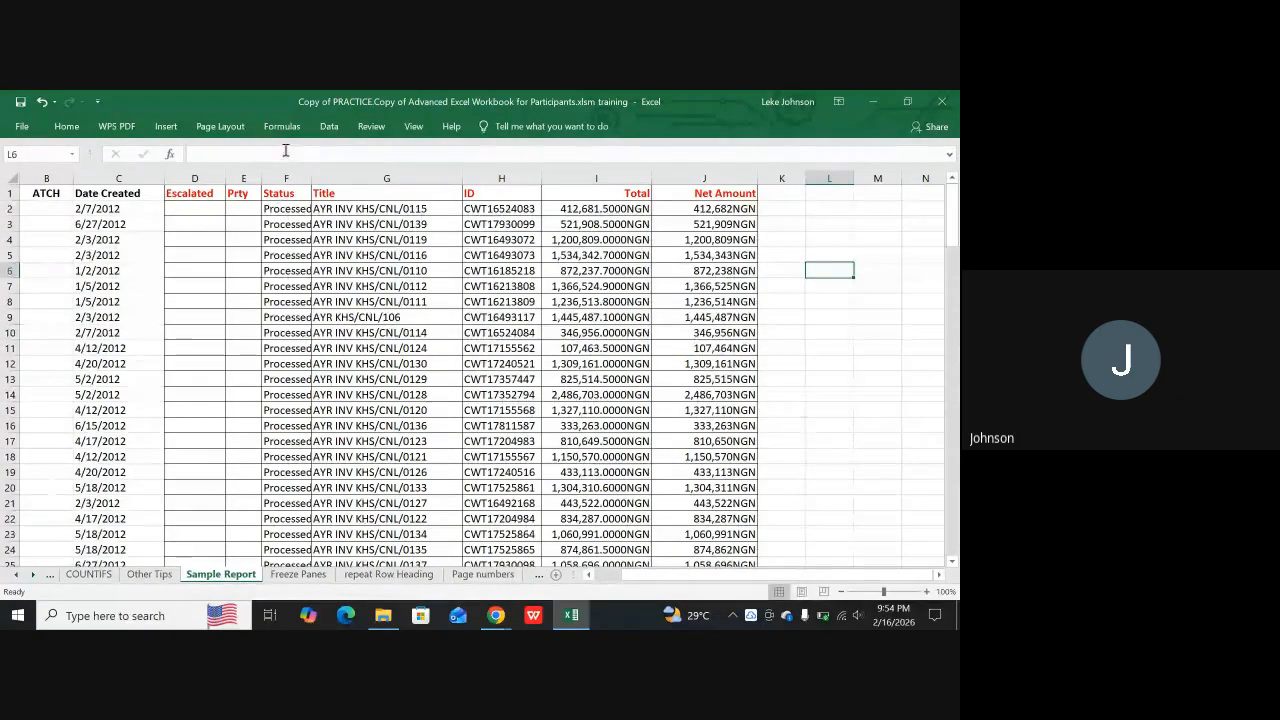
Hide the row and column headings of the Sample Report sheet and select cell L1
click(232, 128)
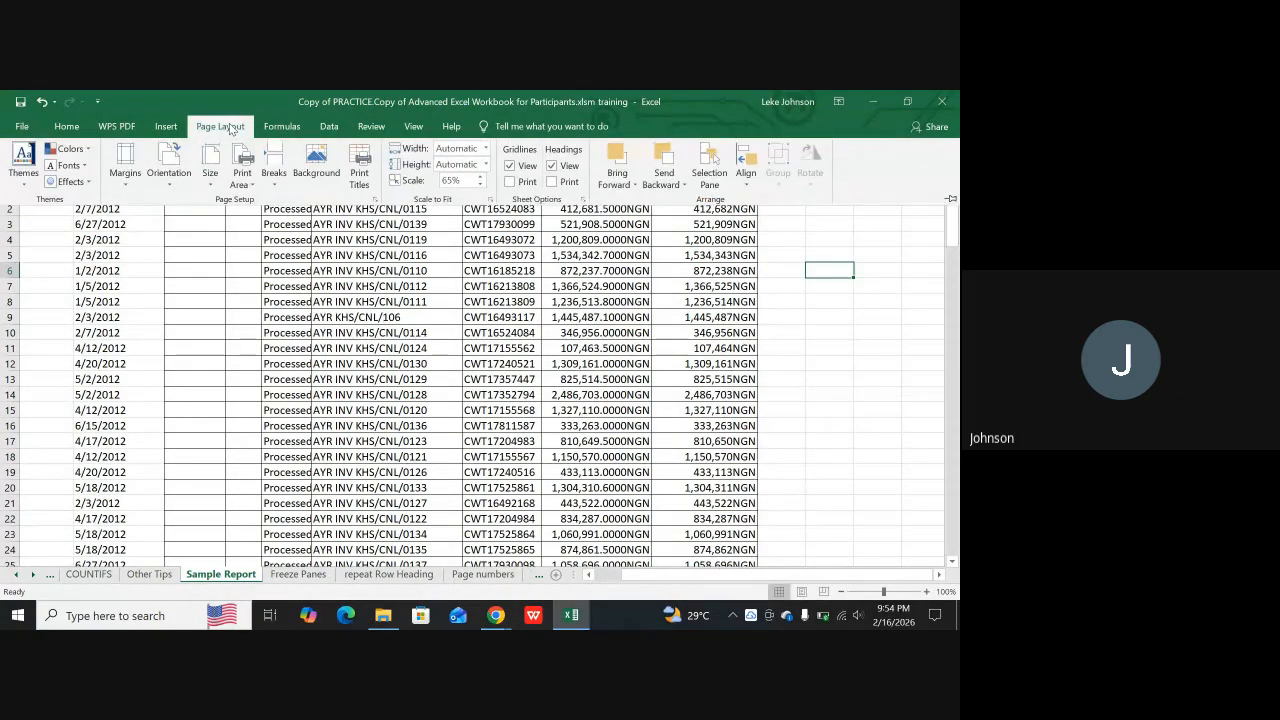
click(550, 167)
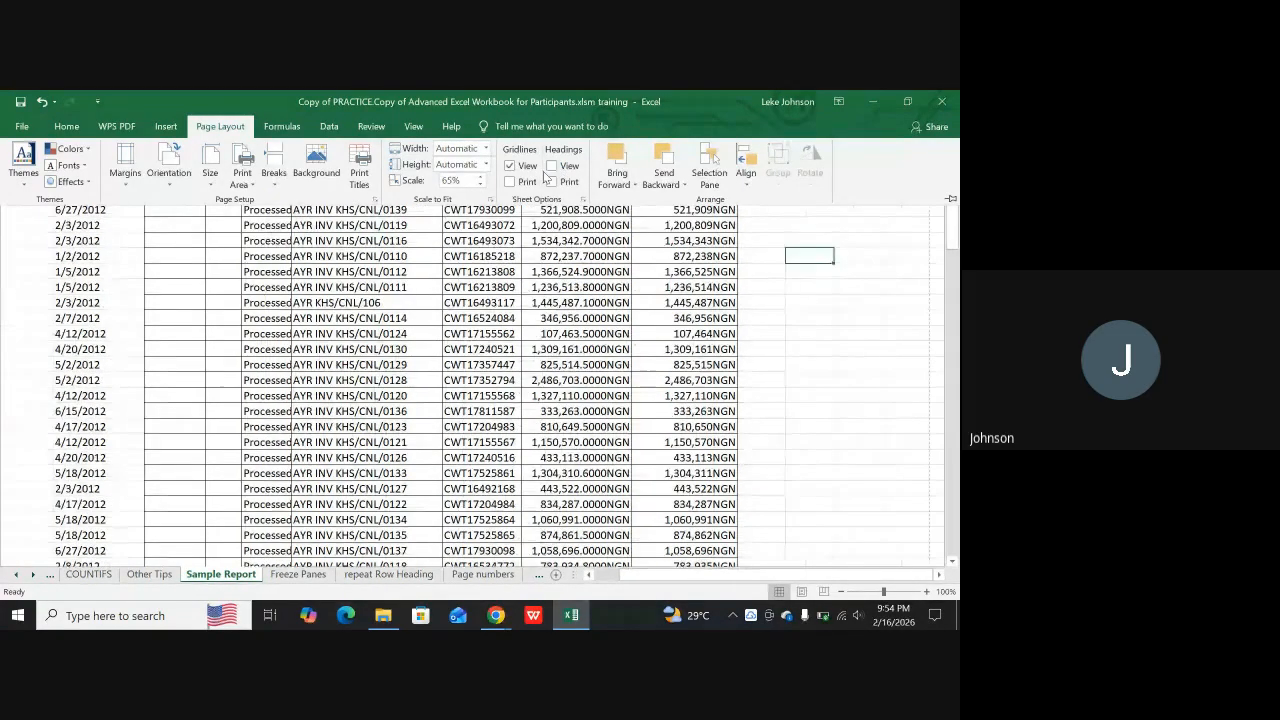
click(794, 364)
key(Up)
key(Up)
key(Up)
key(Up)
key(Up)
key(Up)
key(Up)
key(Up)
key(Up)
key(Up)
key(Up)
key(Up)
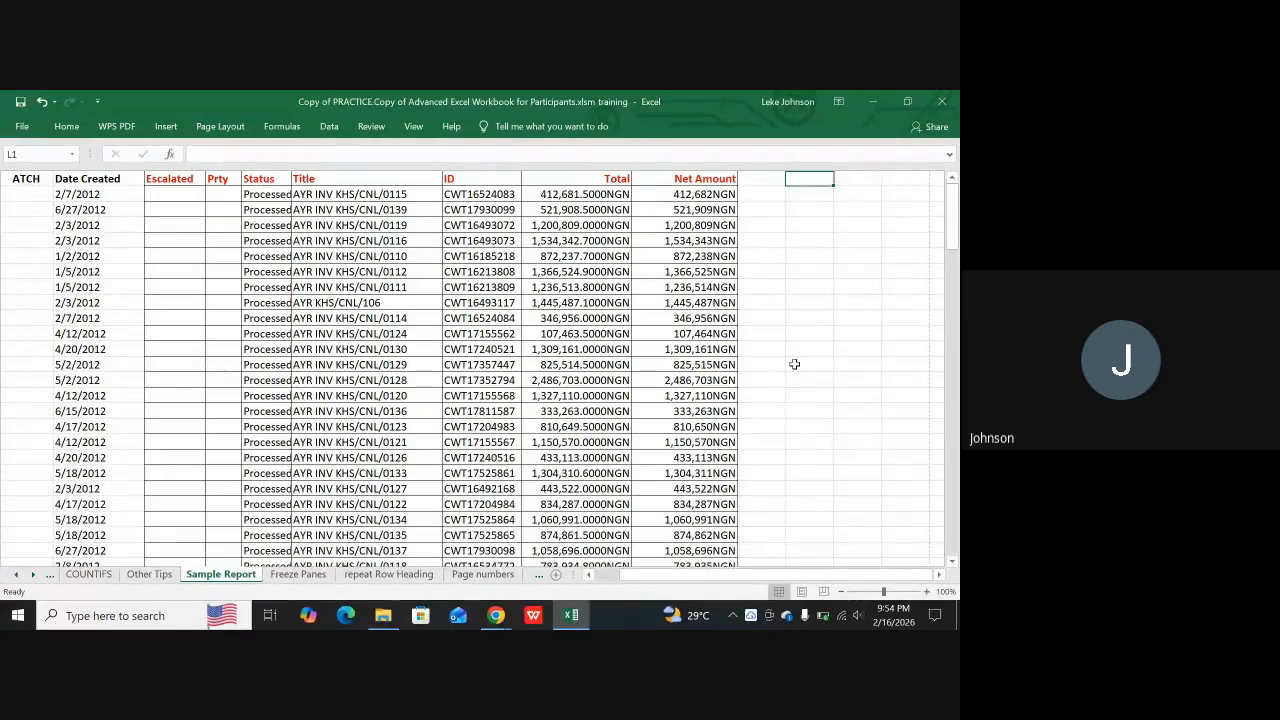
Display the row and column headings of the Sample Report sheet again and select cell L7
click(228, 128)
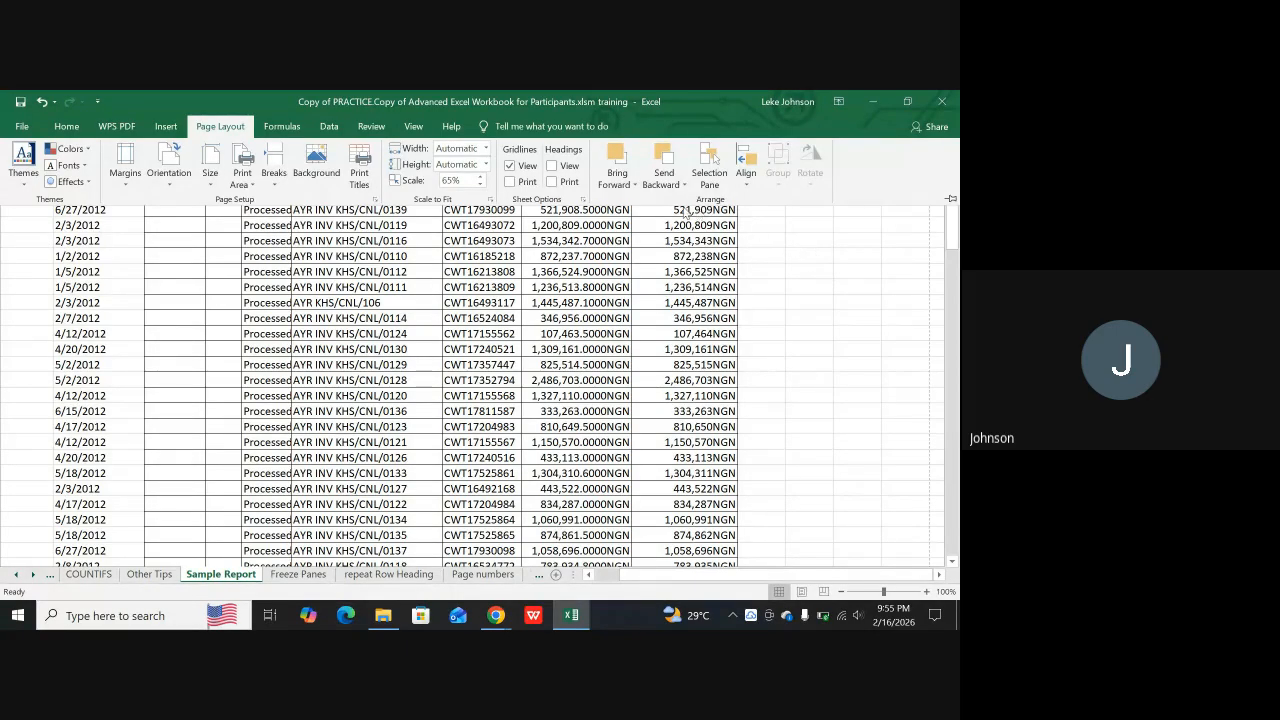
click(556, 167)
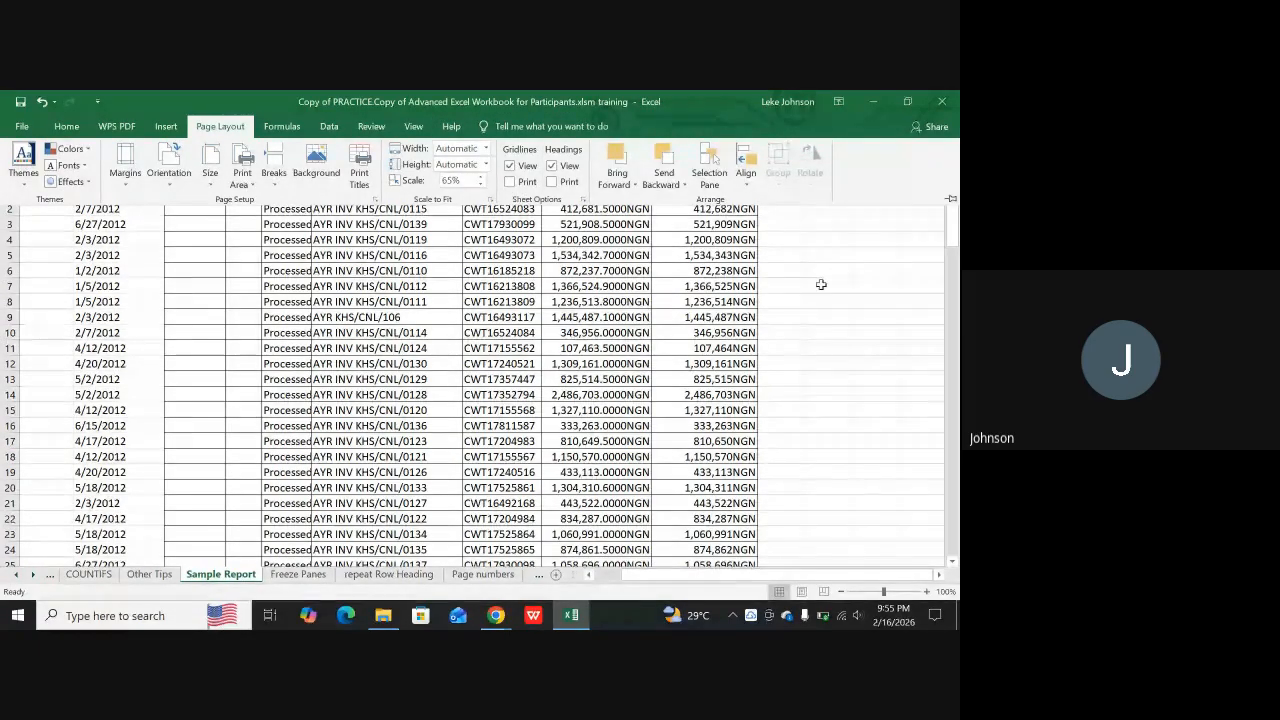
click(821, 285)
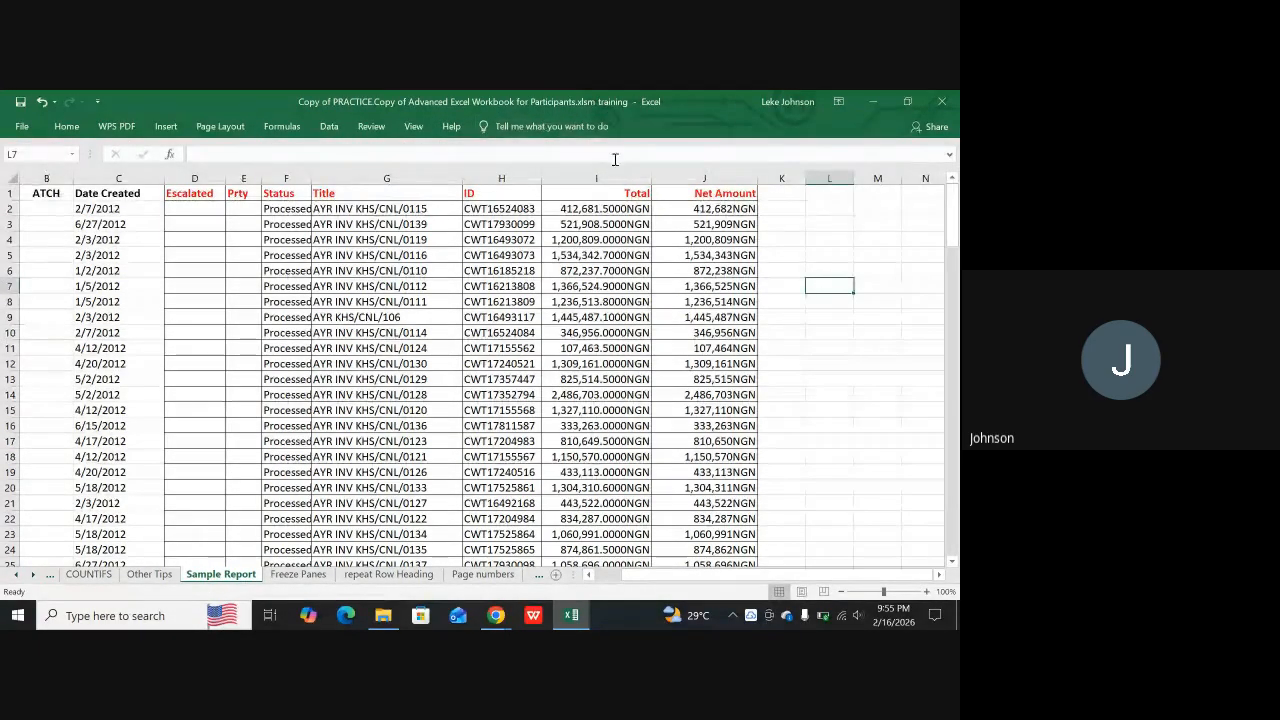
click(205, 131)
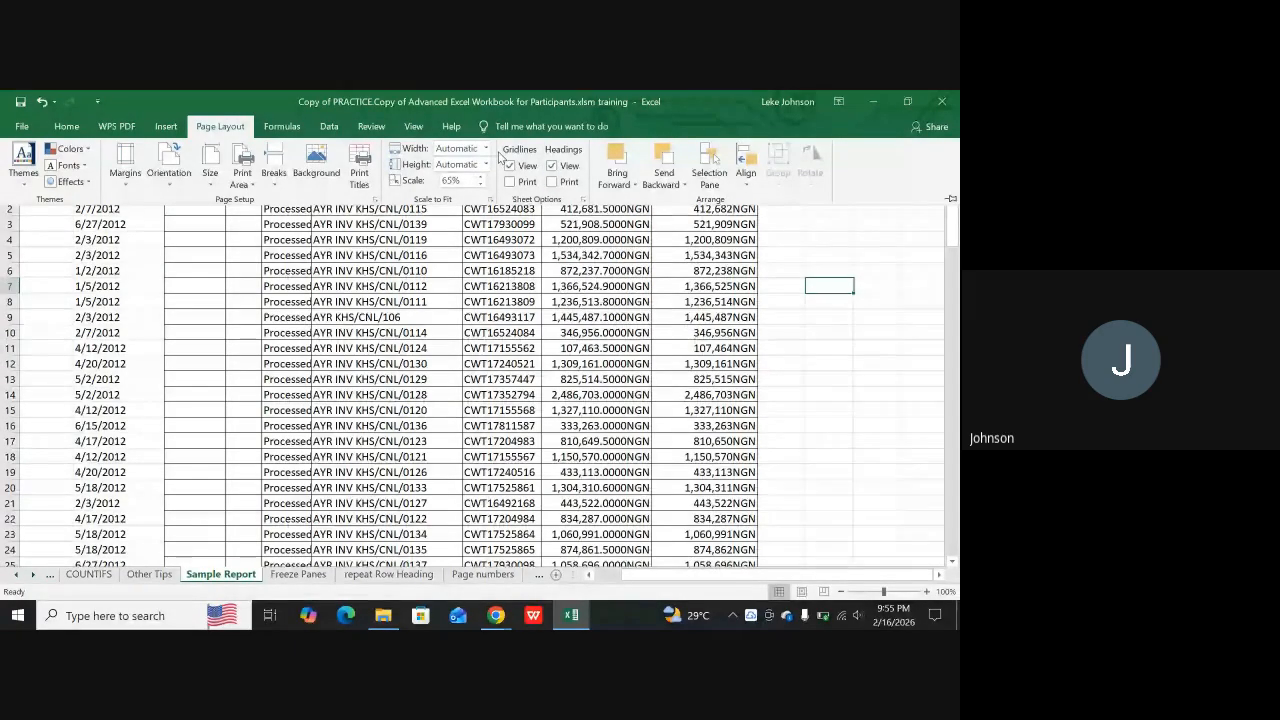
click(813, 312)
click(871, 299)
click(874, 348)
click(768, 298)
click(842, 284)
click(886, 301)
click(882, 337)
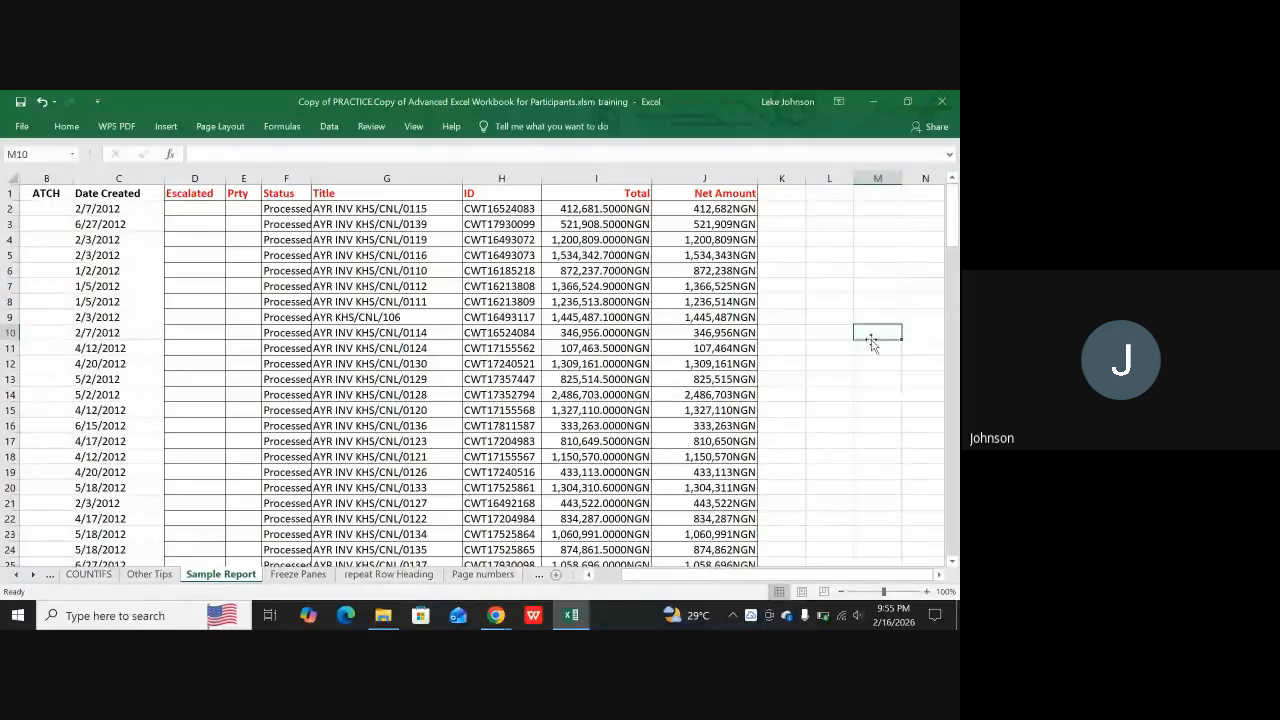
click(832, 321)
click(922, 348)
click(880, 395)
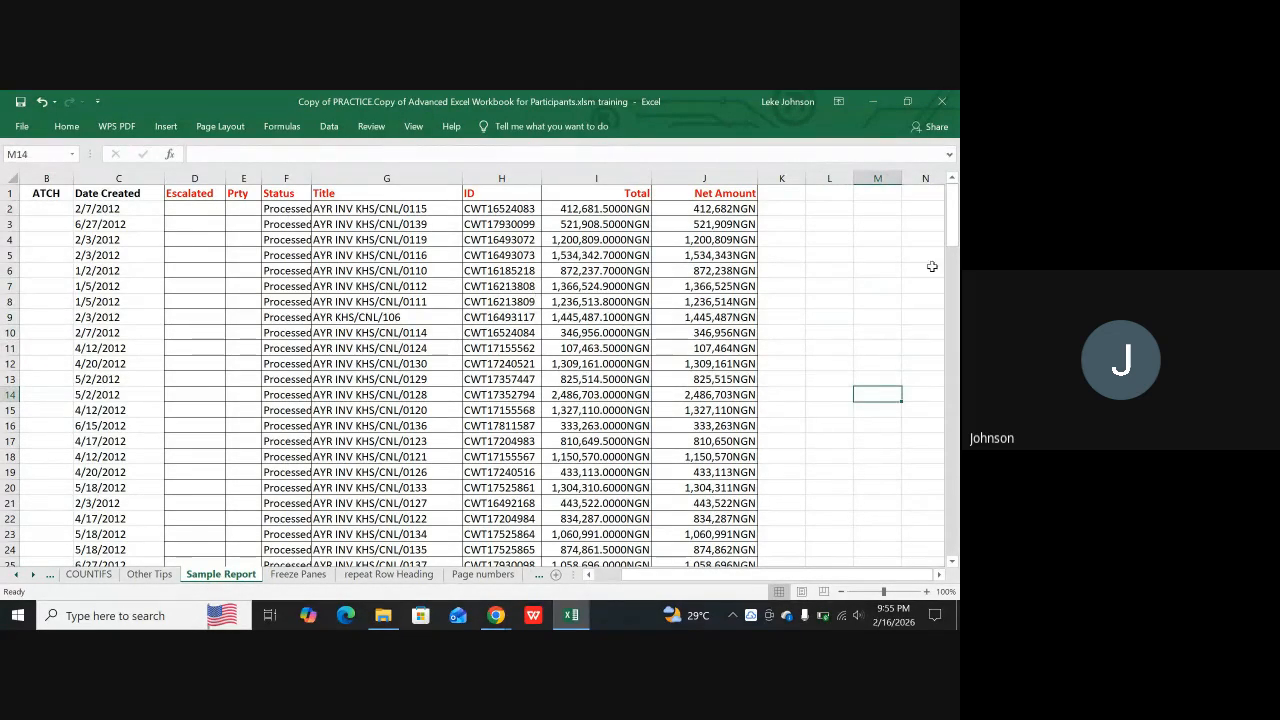
click(879, 328)
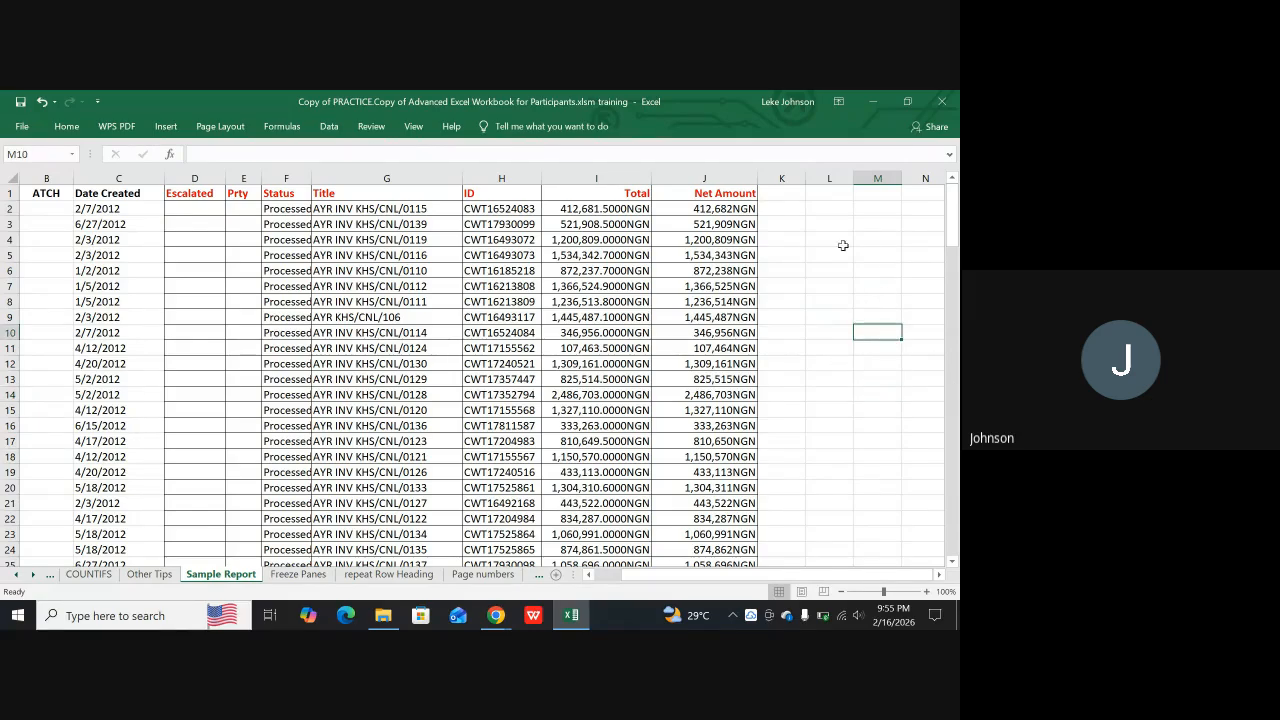
click(842, 240)
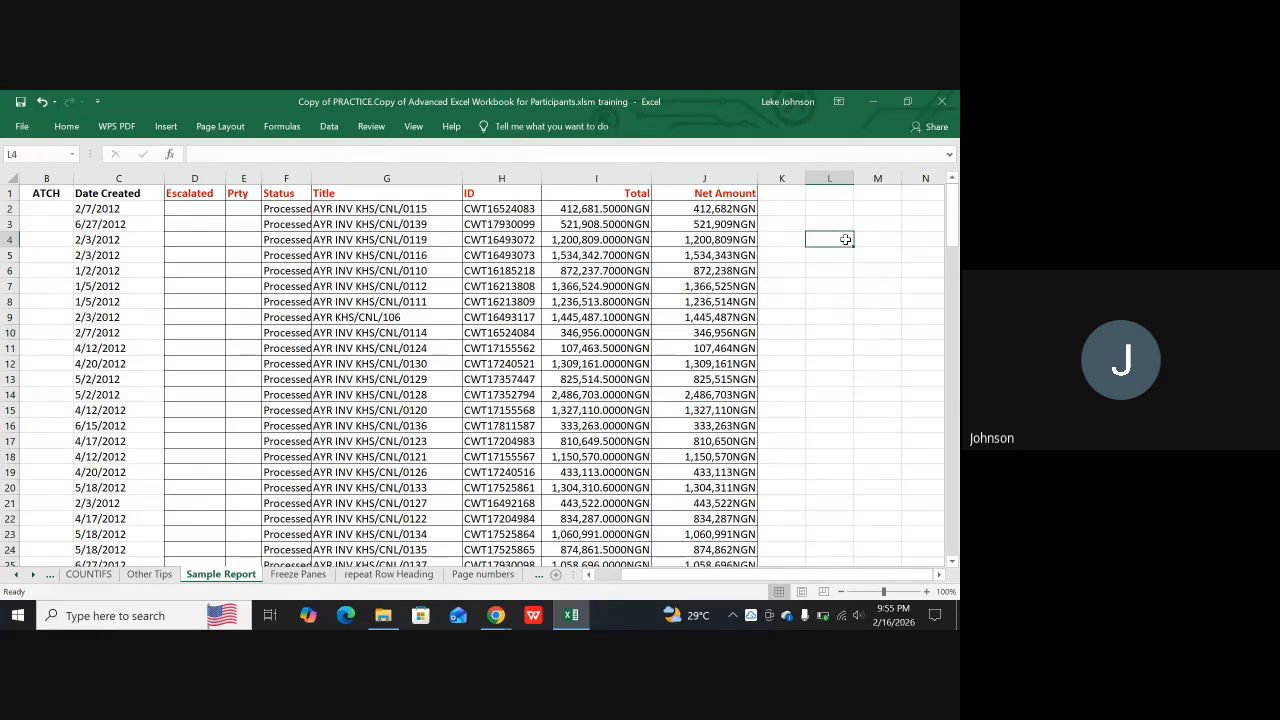
Hide the gridlines of the Sample Report sheet and select cell L7
click(205, 127)
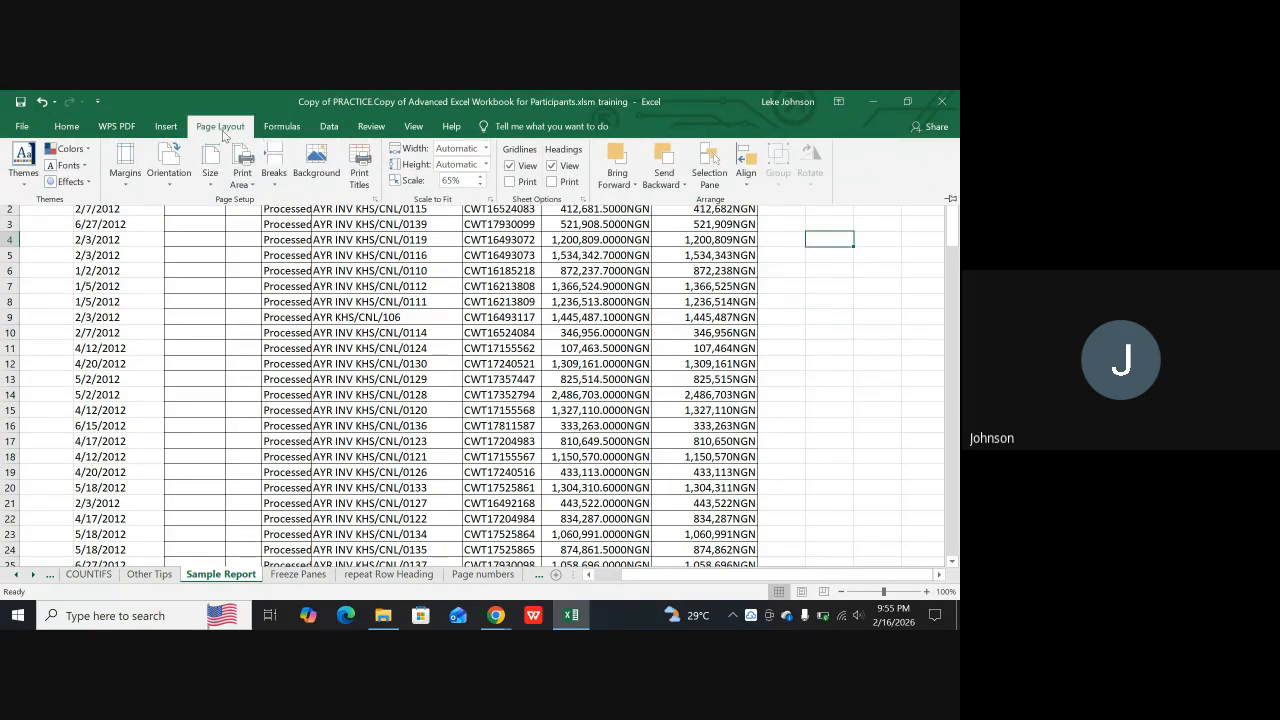
click(512, 166)
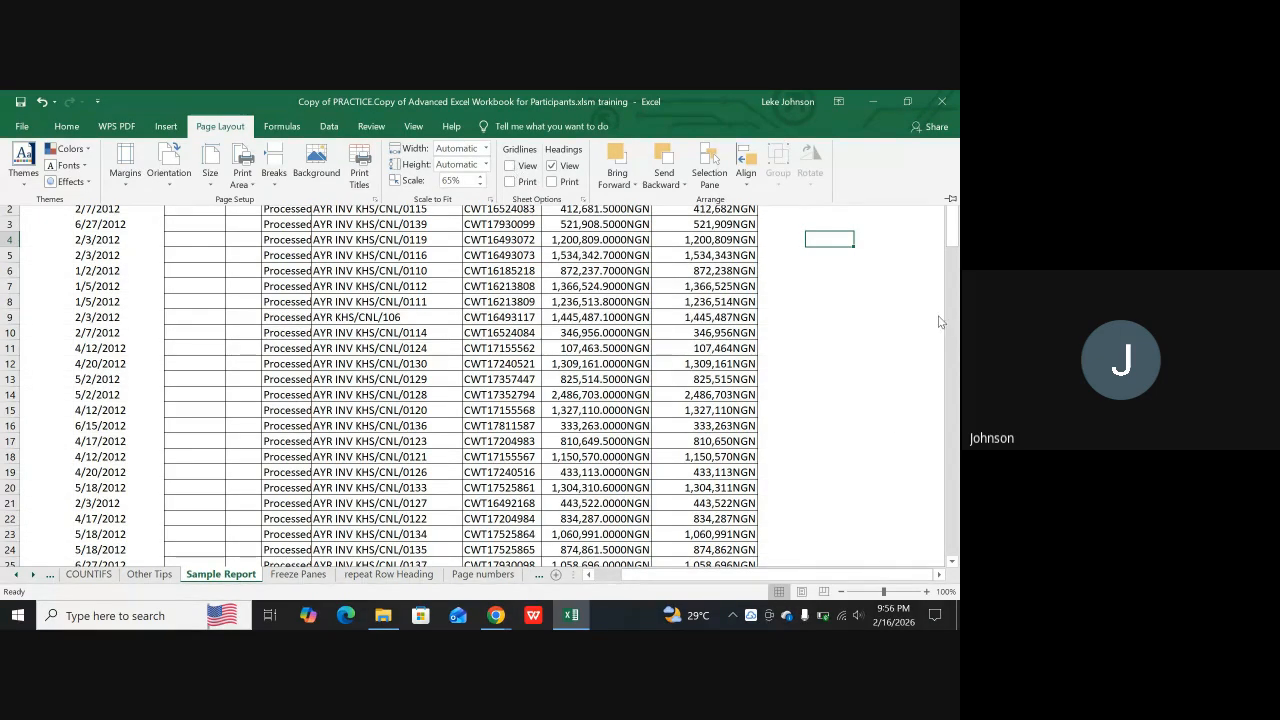
click(856, 418)
click(872, 363)
click(840, 286)
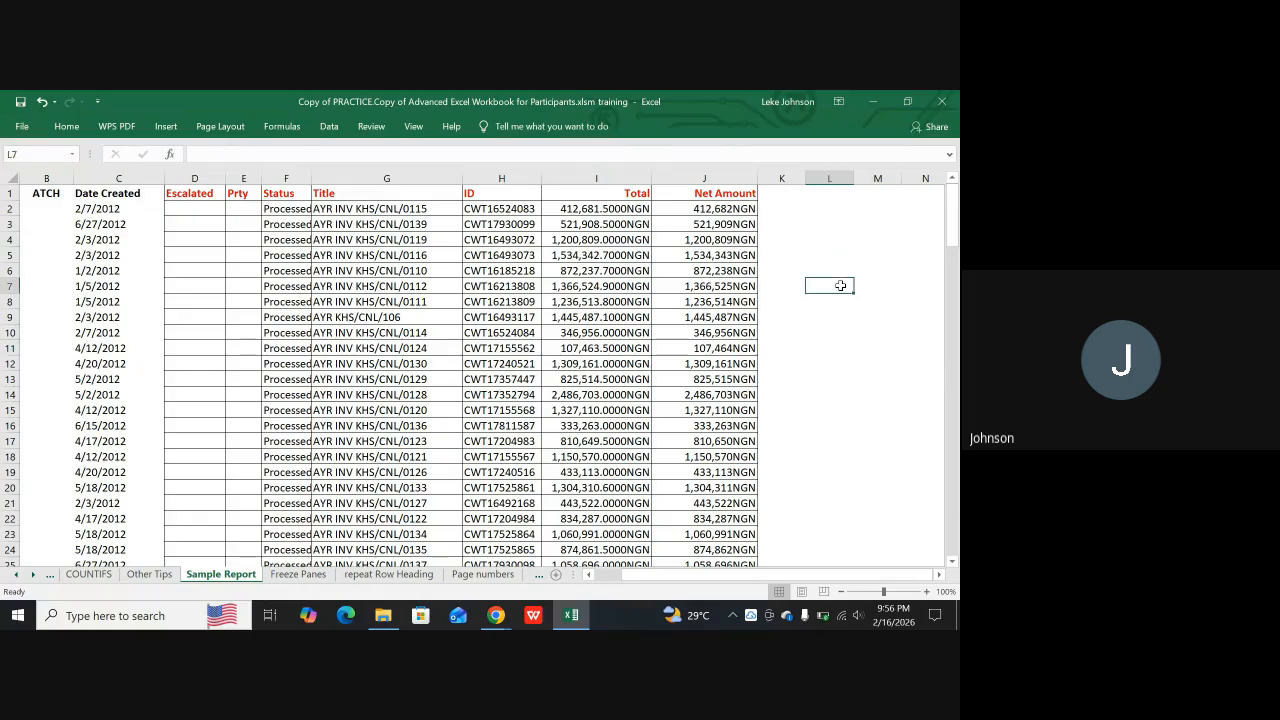
click(891, 265)
click(865, 360)
click(830, 318)
click(830, 333)
click(850, 410)
click(862, 335)
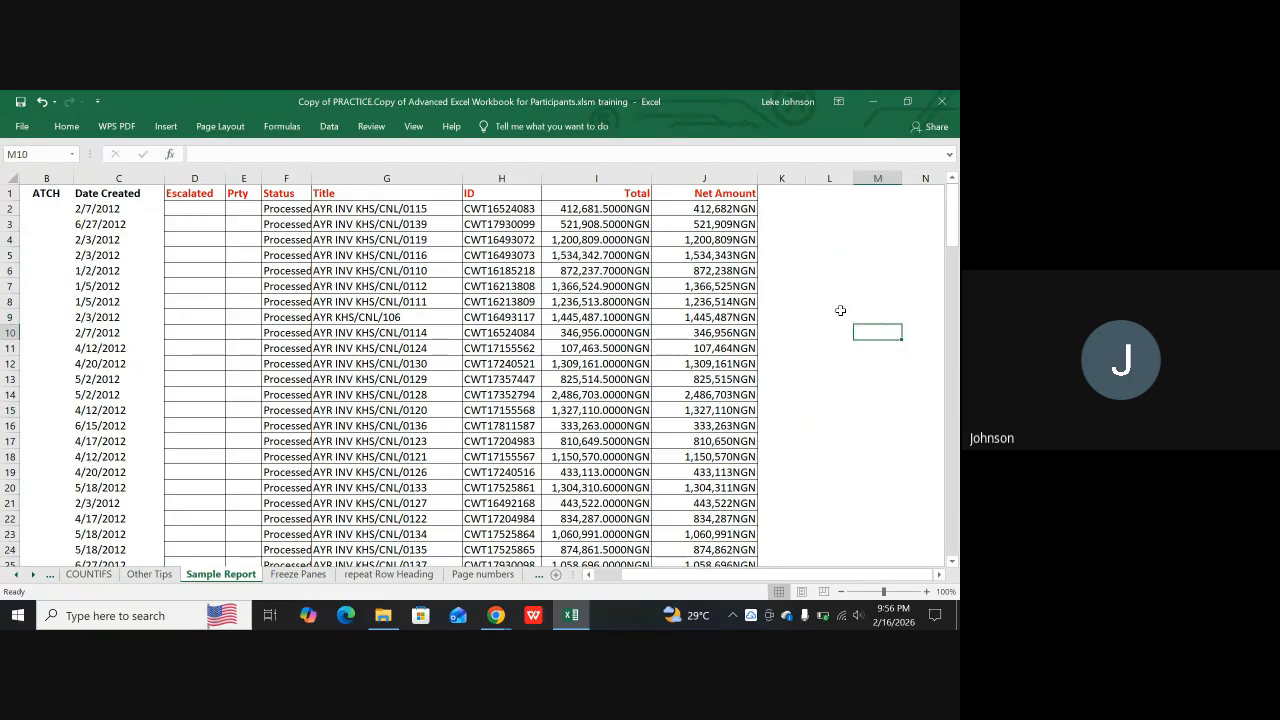
click(838, 316)
click(877, 269)
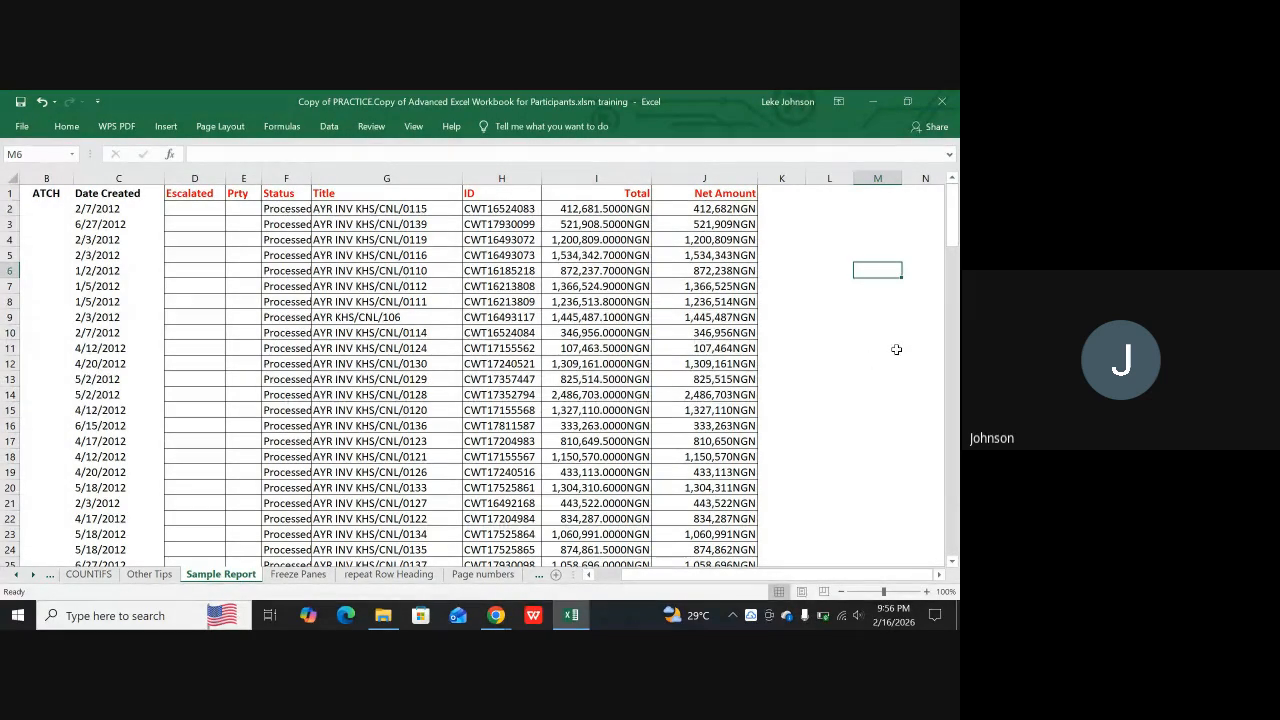
scroll(708, 414, down, 1)
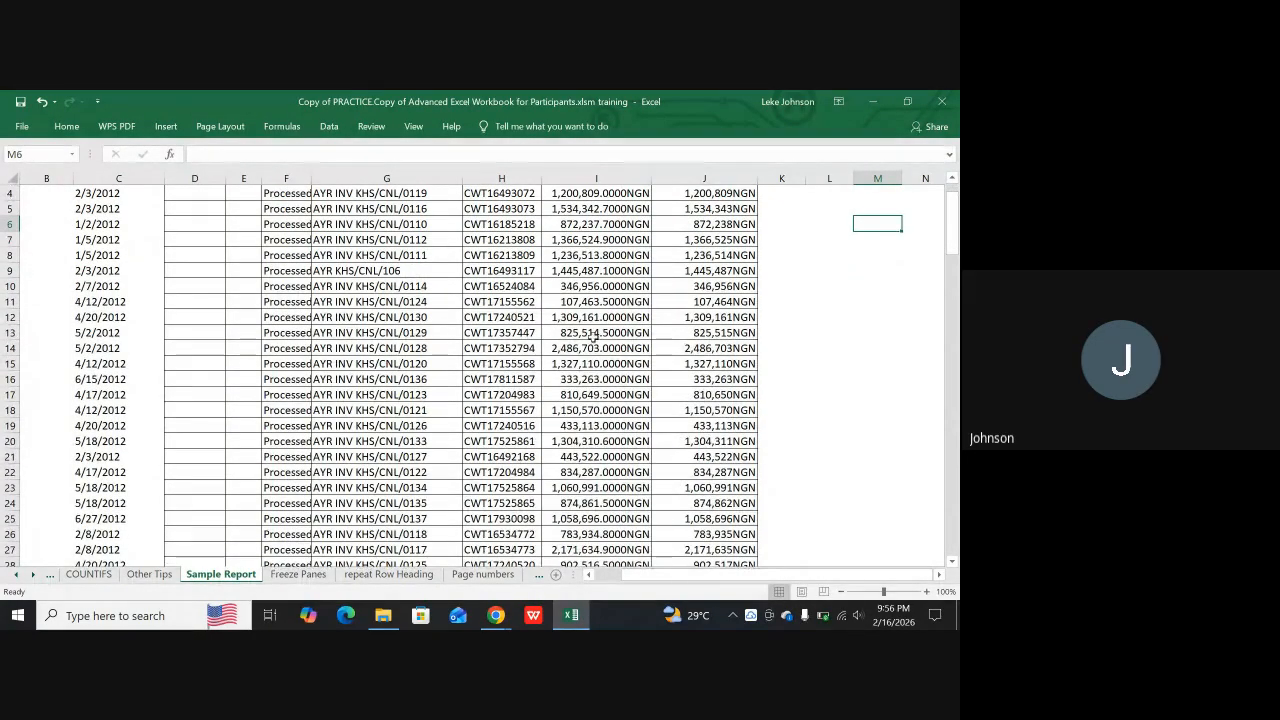
scroll(596, 340, up, 1)
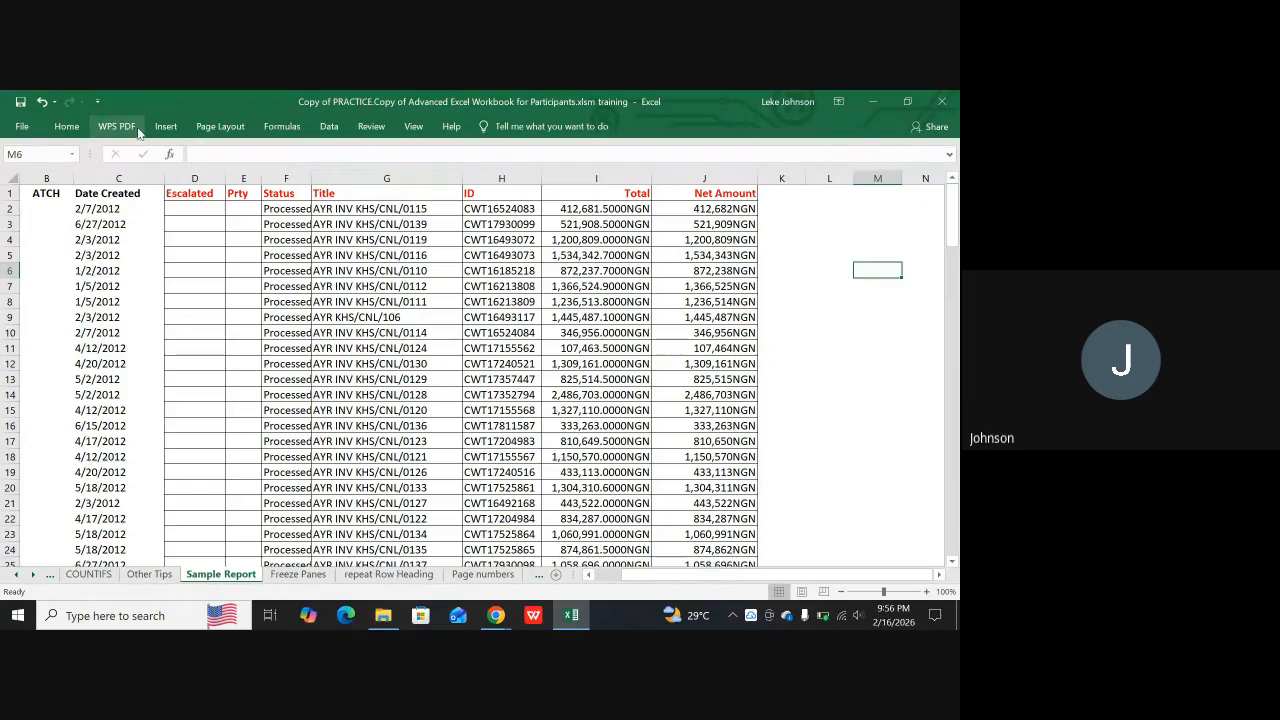
Select cell G8 and switch the Sample Report sheet to Page Layout view
click(440, 297)
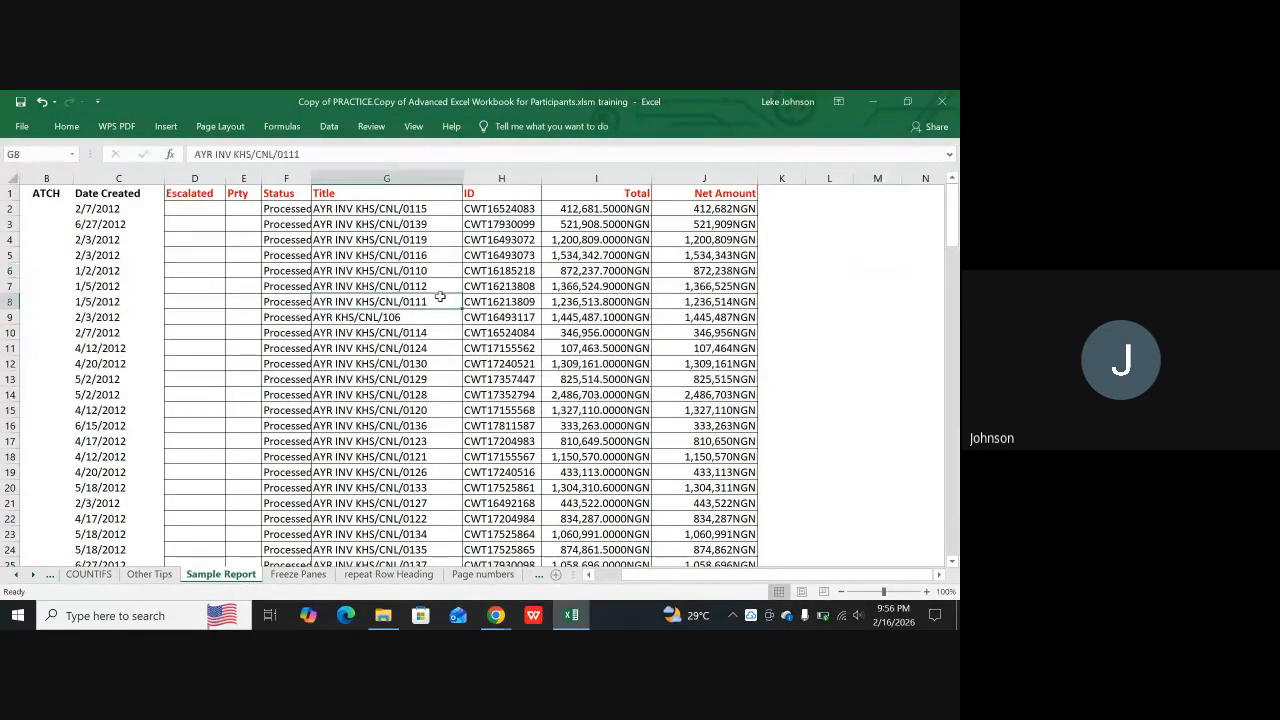
click(164, 127)
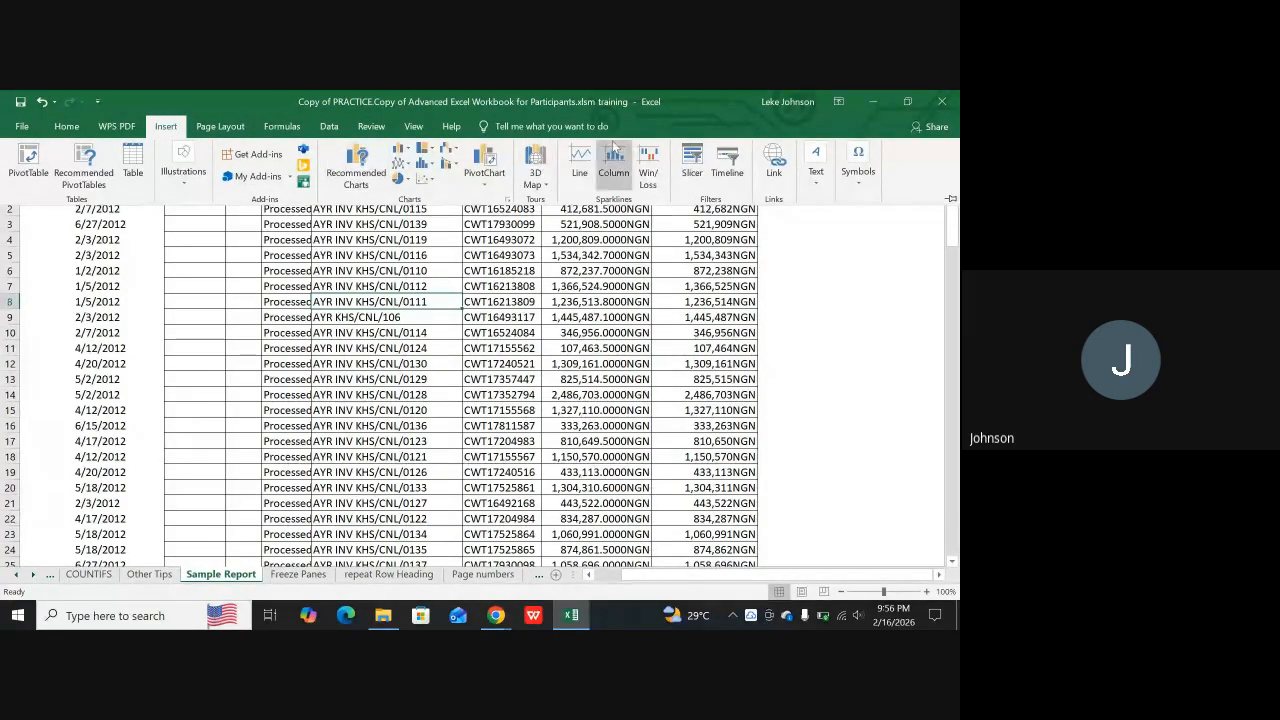
click(554, 310)
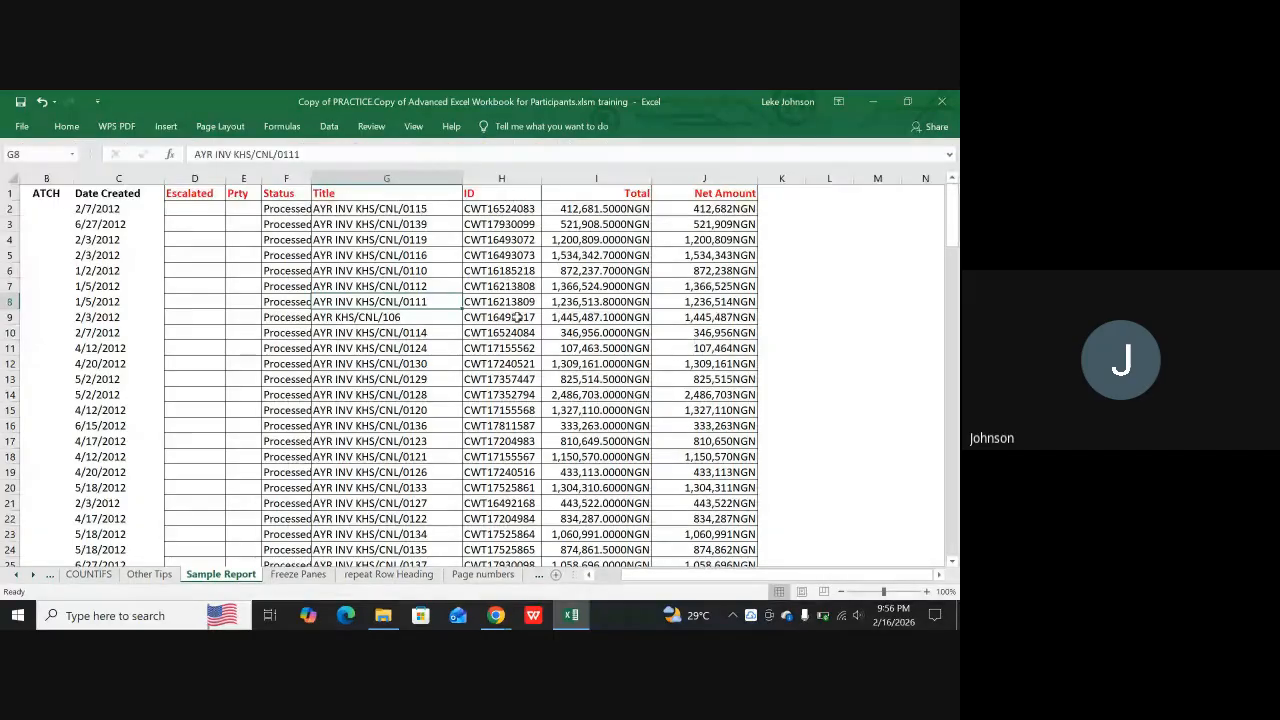
click(805, 597)
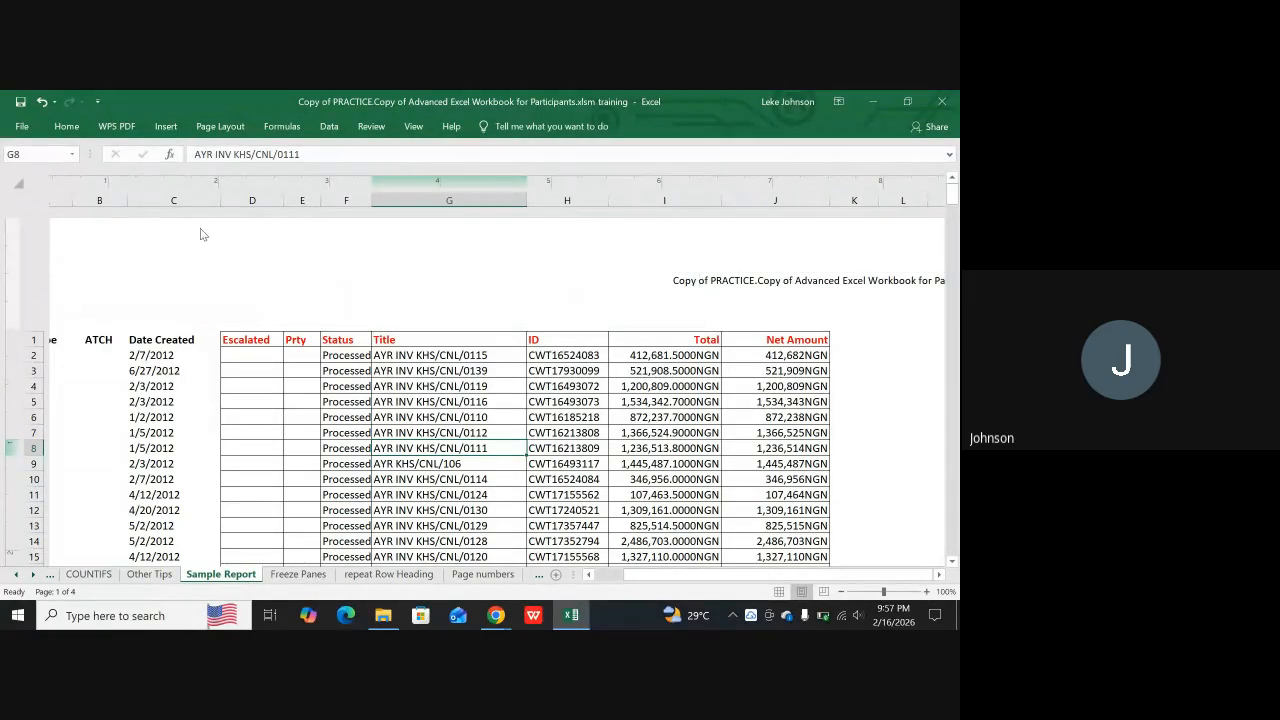
Open the left header section containing the page number codes and review the available header and footer elements
click(166, 302)
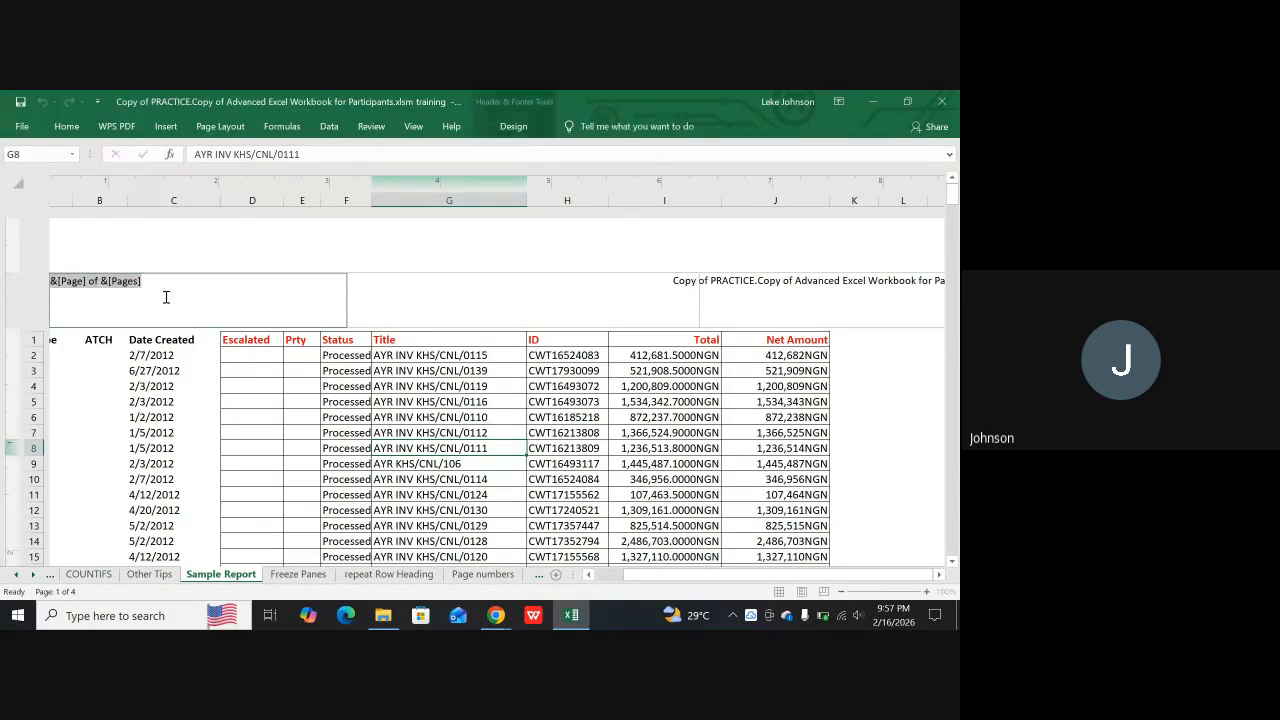
click(515, 126)
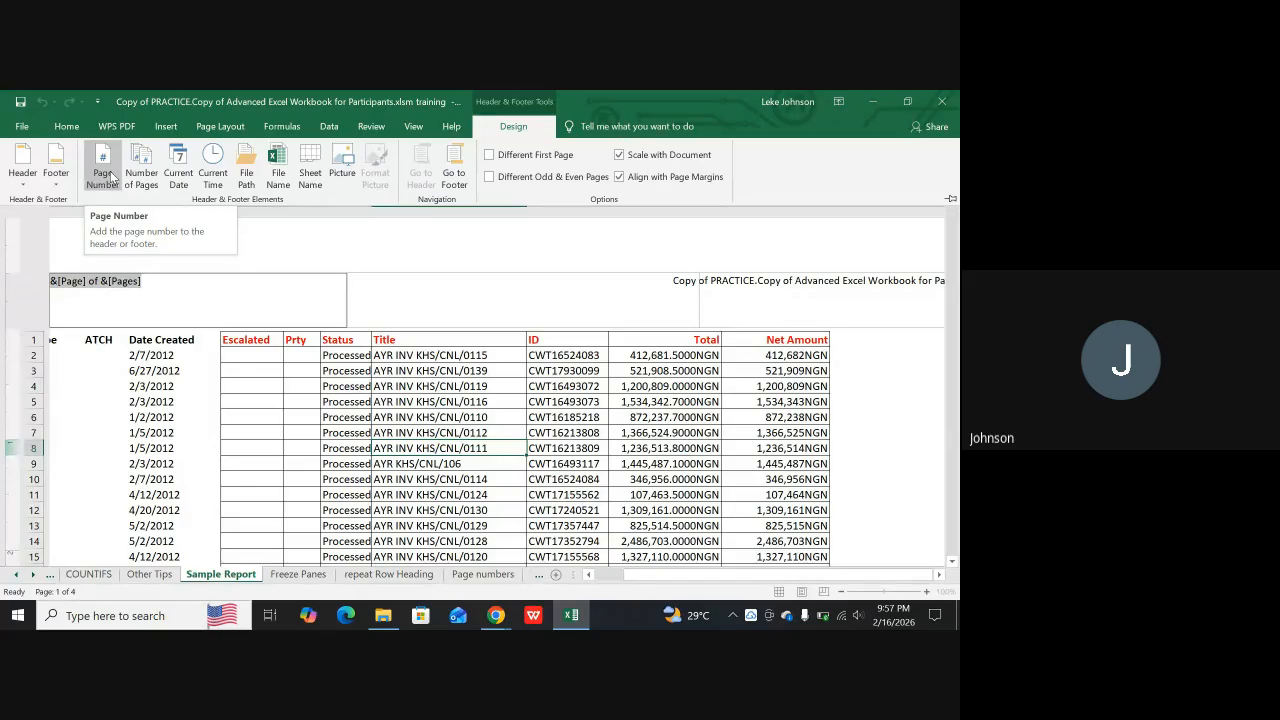
click(326, 254)
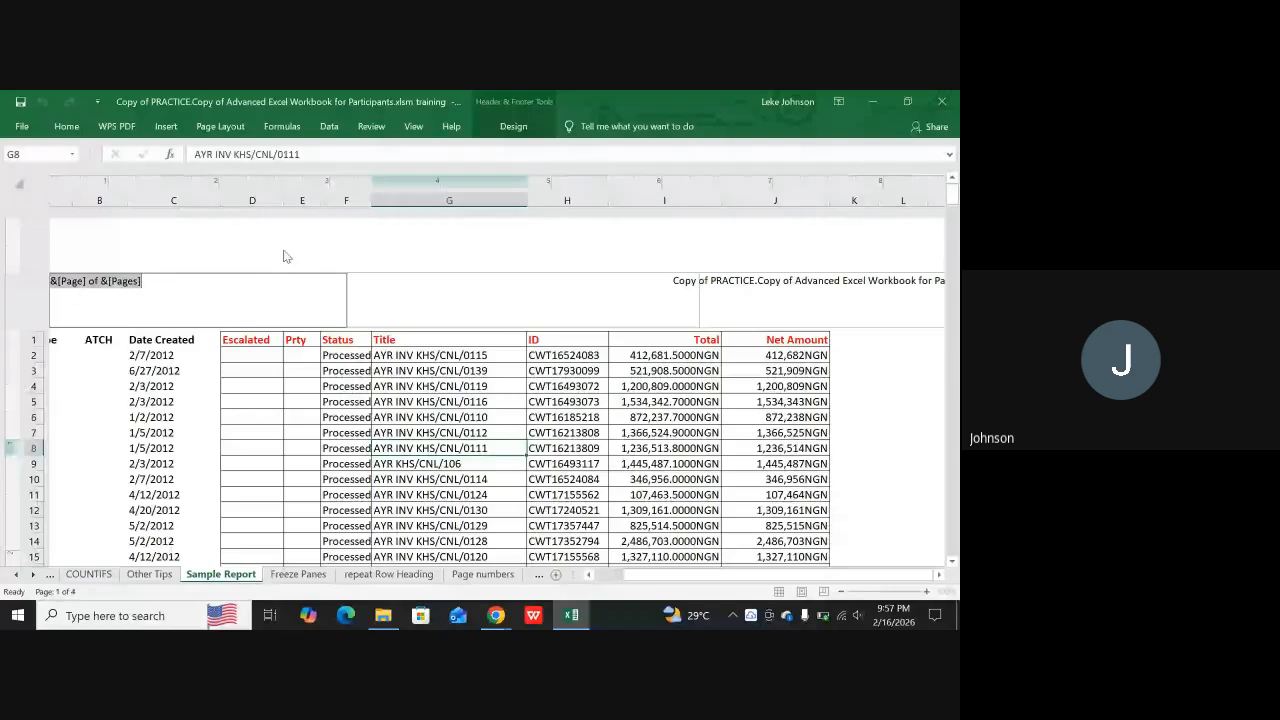
click(511, 126)
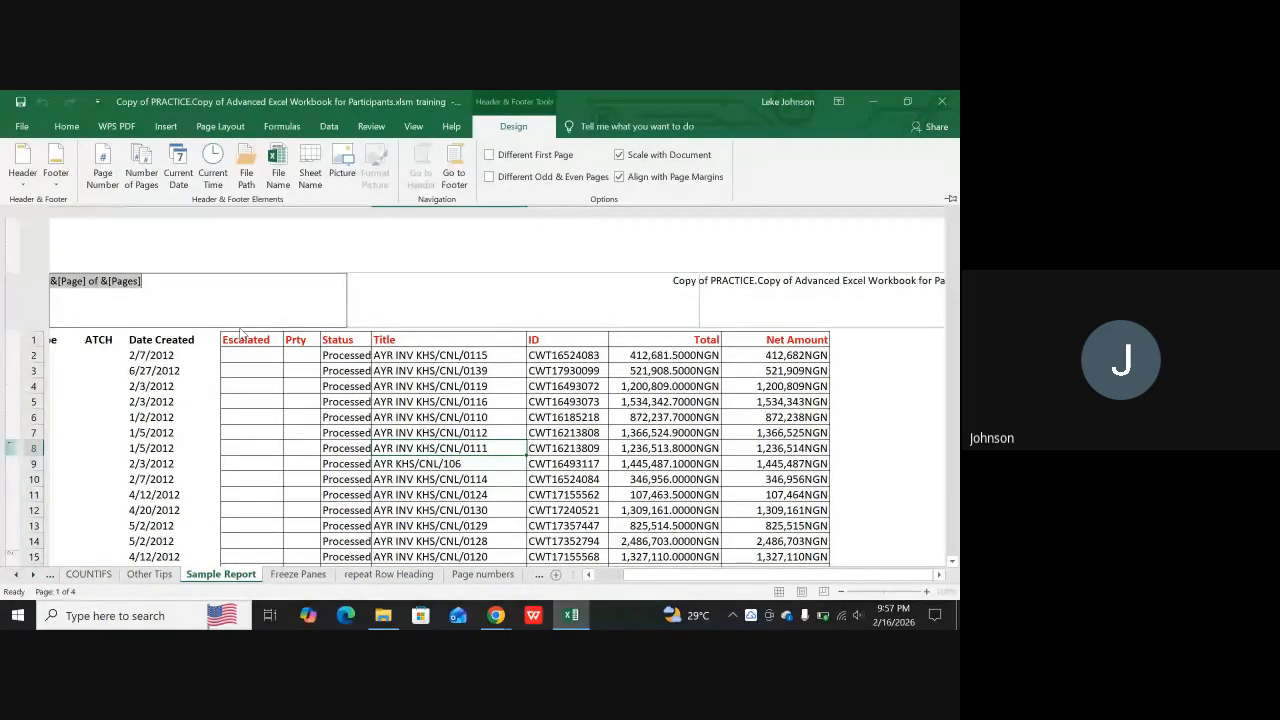
click(205, 431)
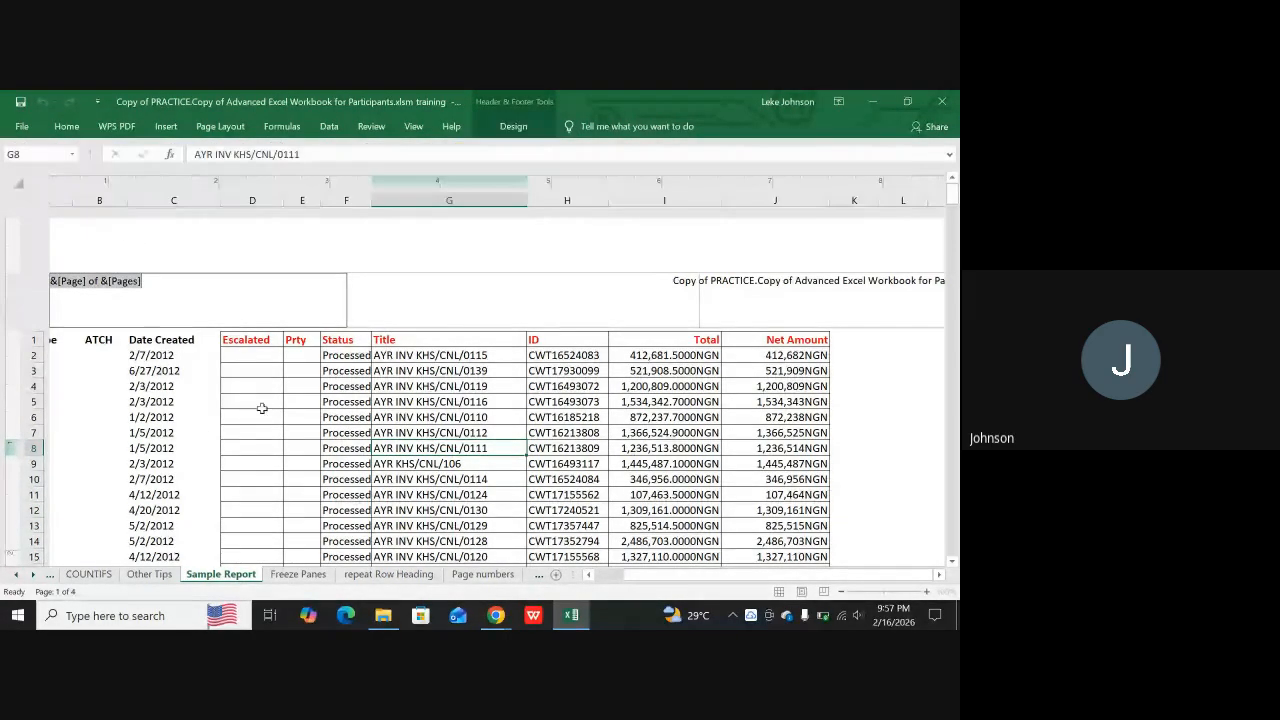
Review the header options for the right header section with the file and sheet name codes, and return to cell I5
click(807, 293)
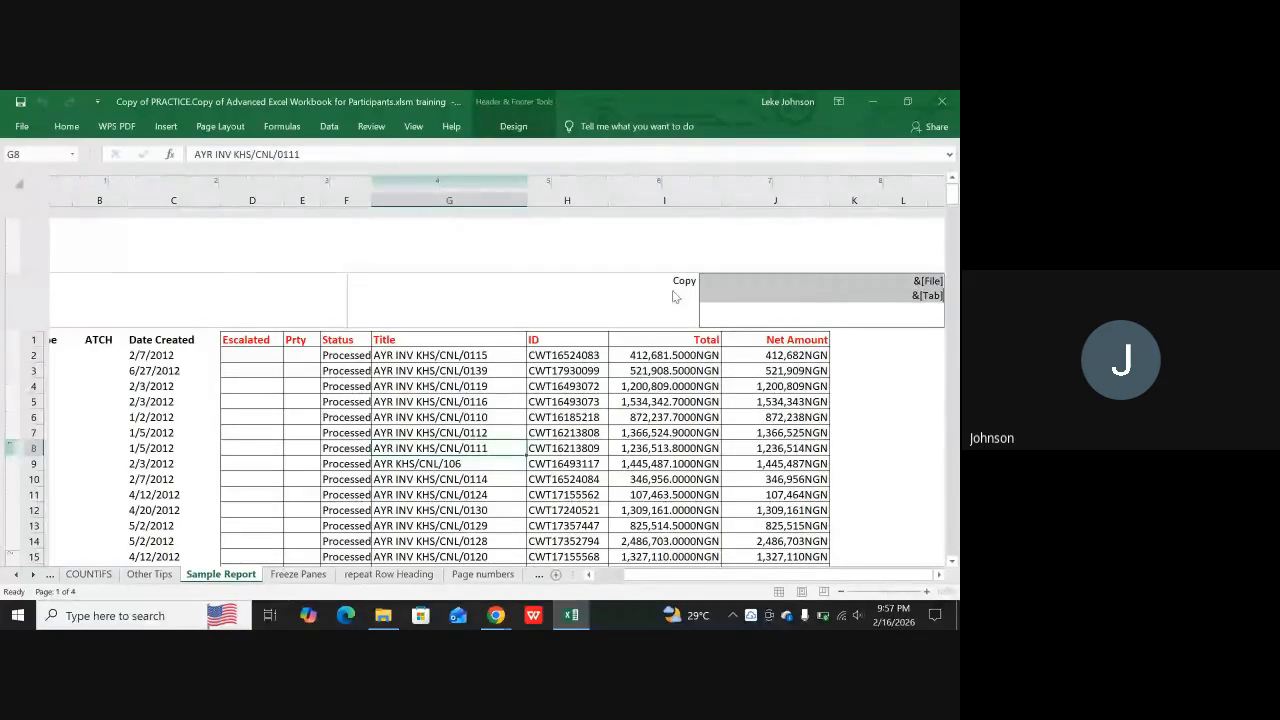
click(516, 128)
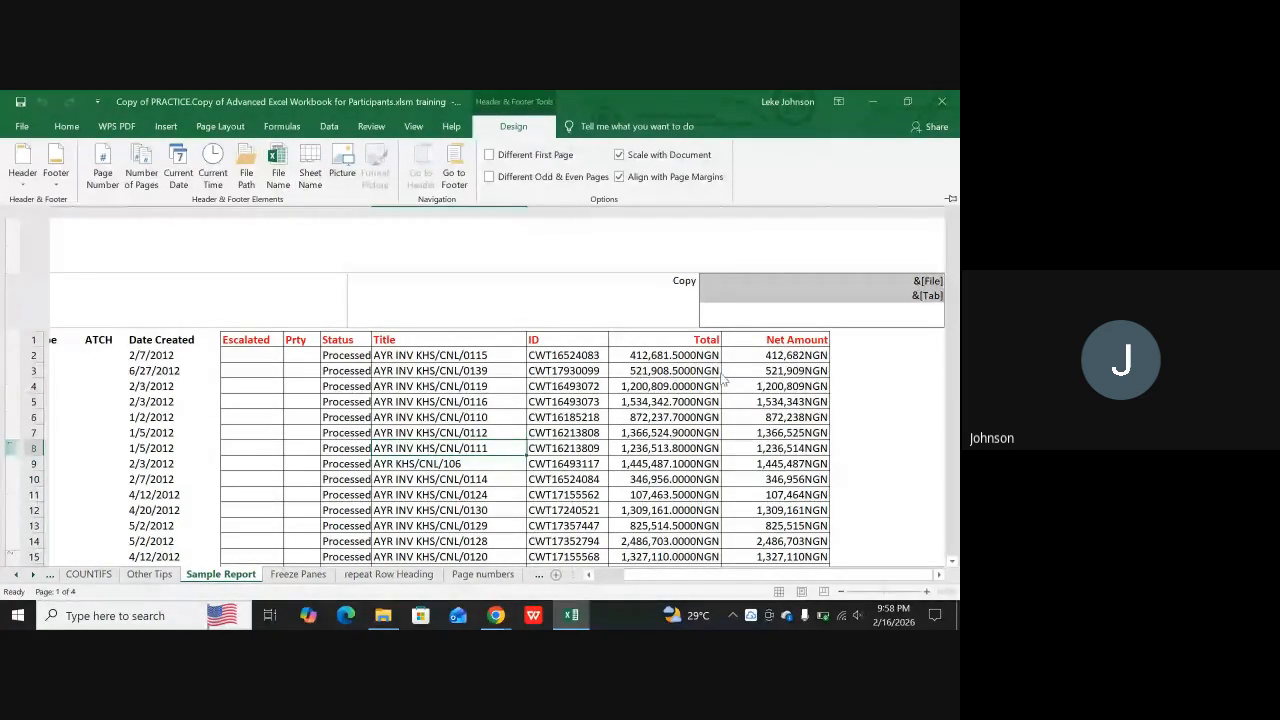
click(672, 405)
Try to insert a picture in the right footer section of the first page, keep the existing picture, and leave the footer
scroll(660, 408, down, 5)
scroll(660, 400, down, 8)
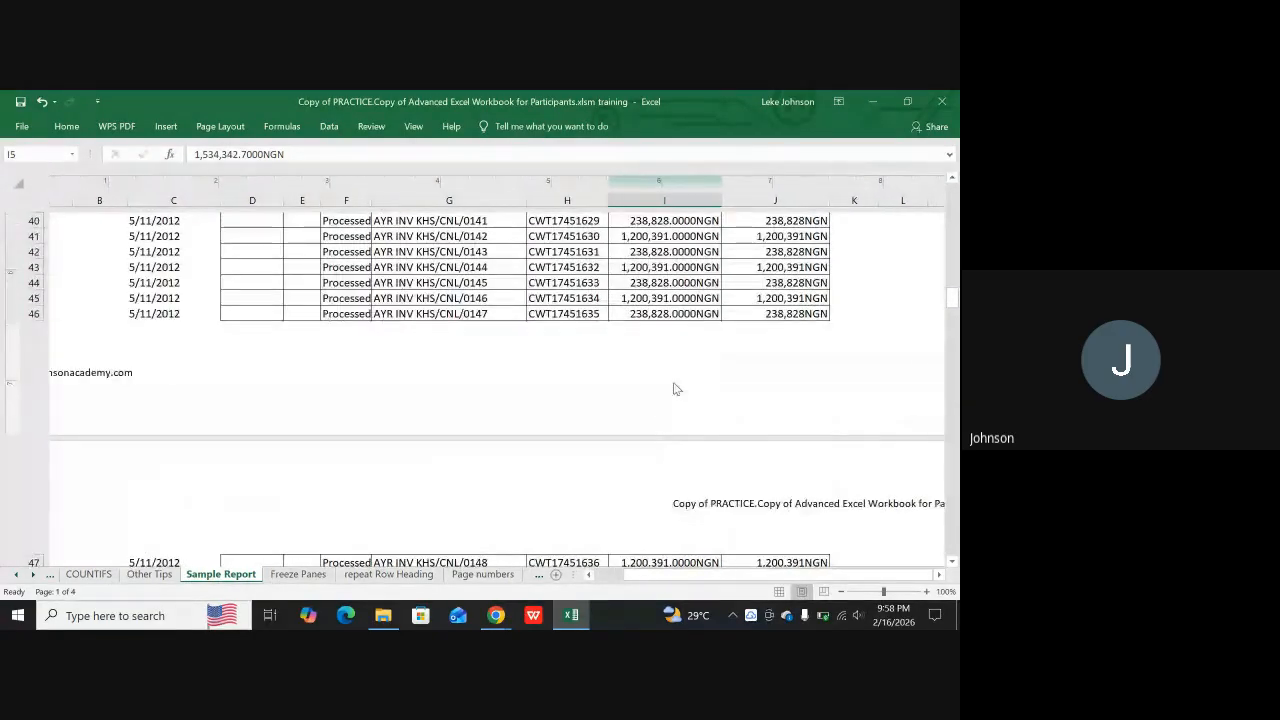
click(455, 314)
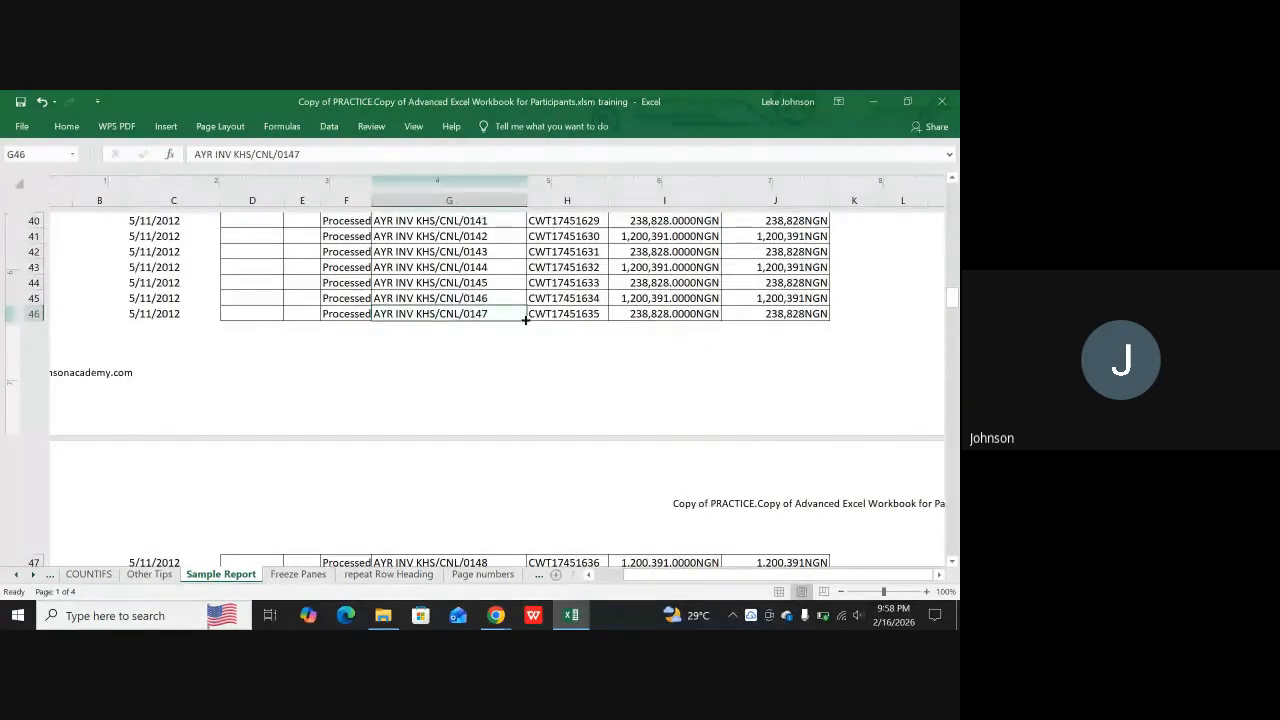
click(781, 345)
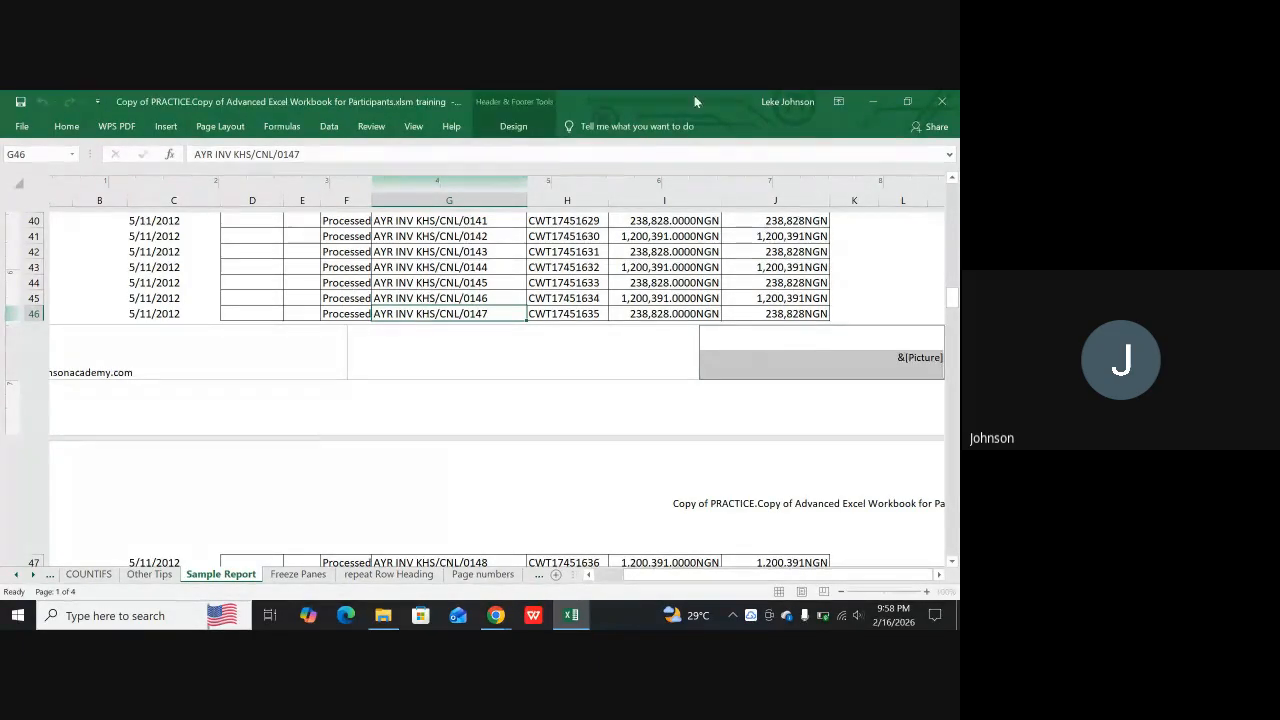
click(511, 128)
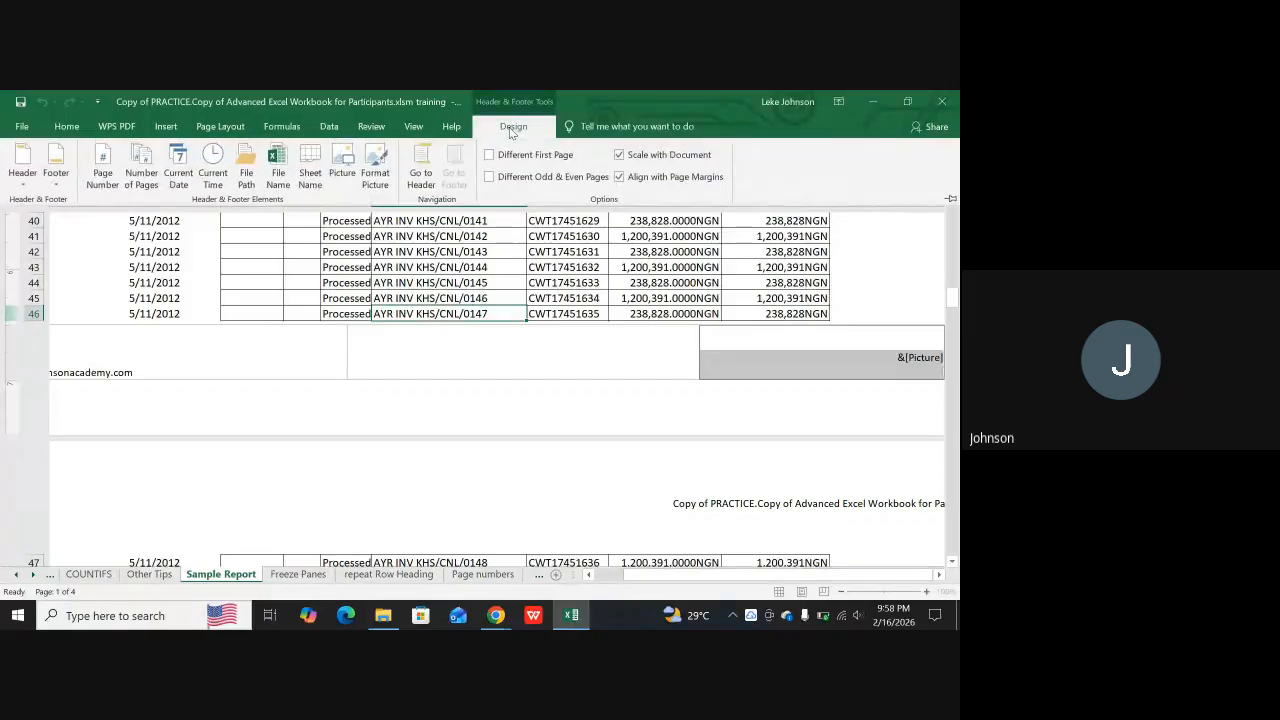
click(342, 172)
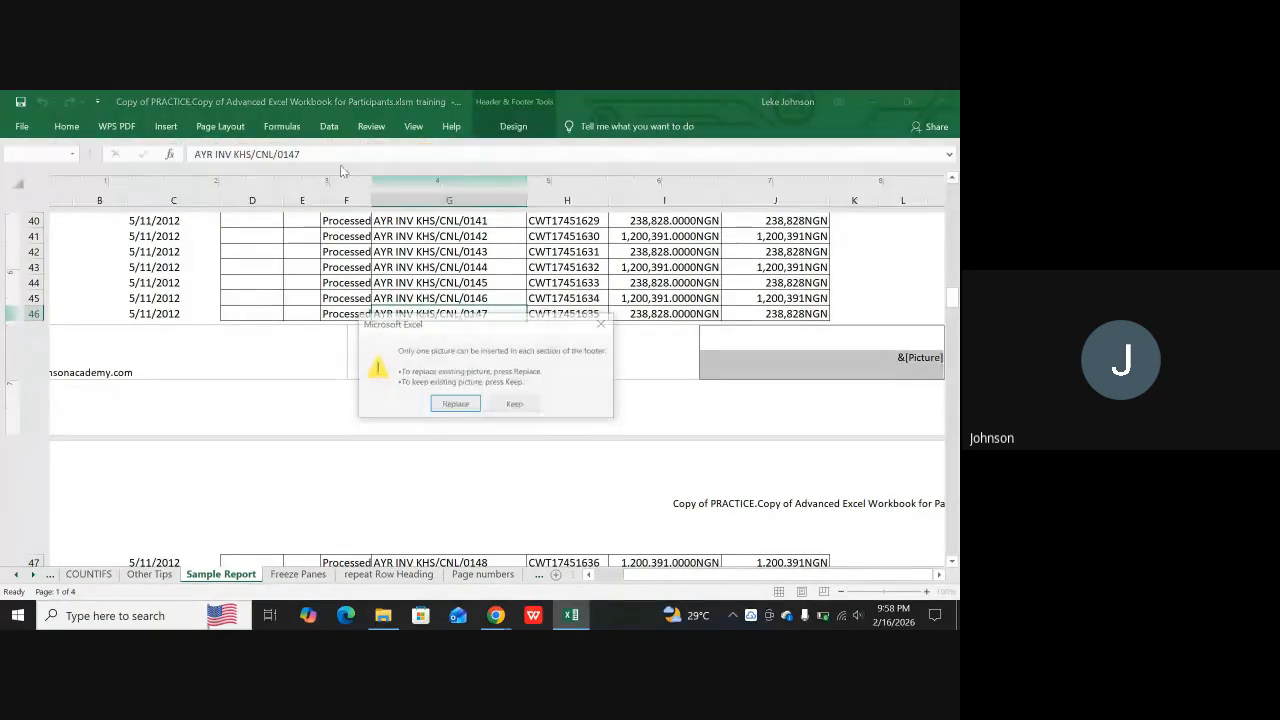
click(516, 405)
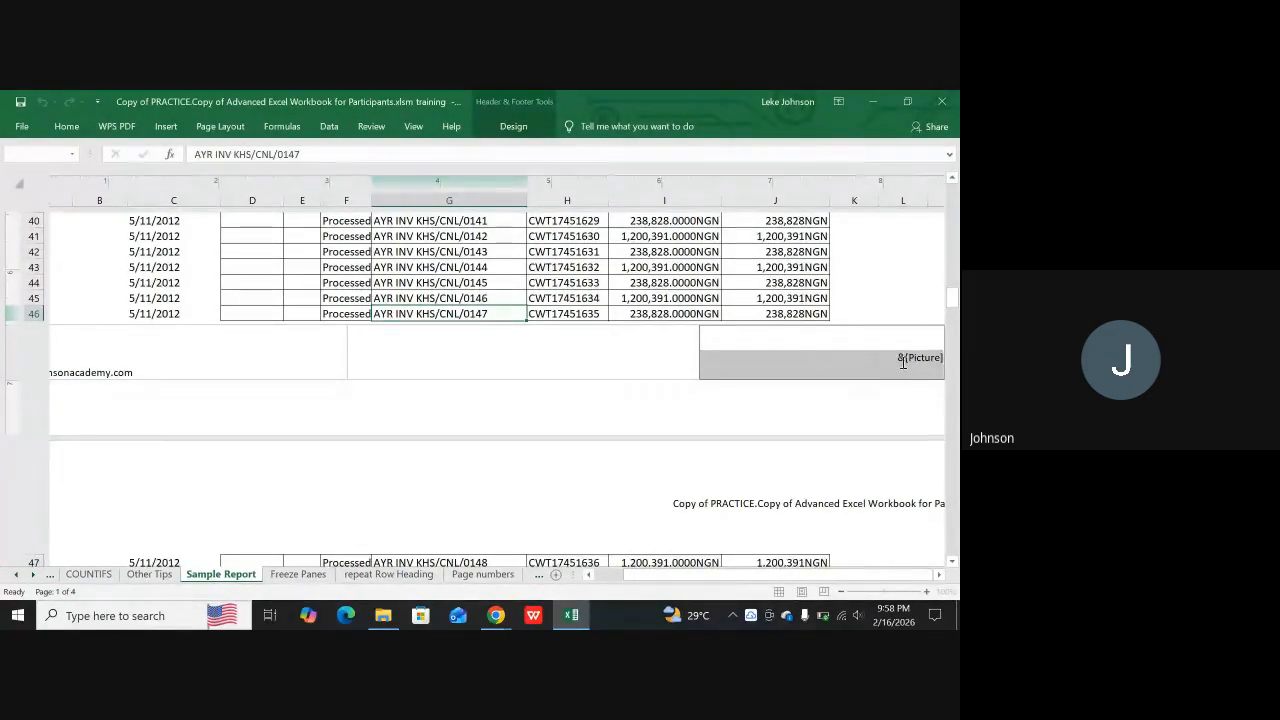
click(516, 128)
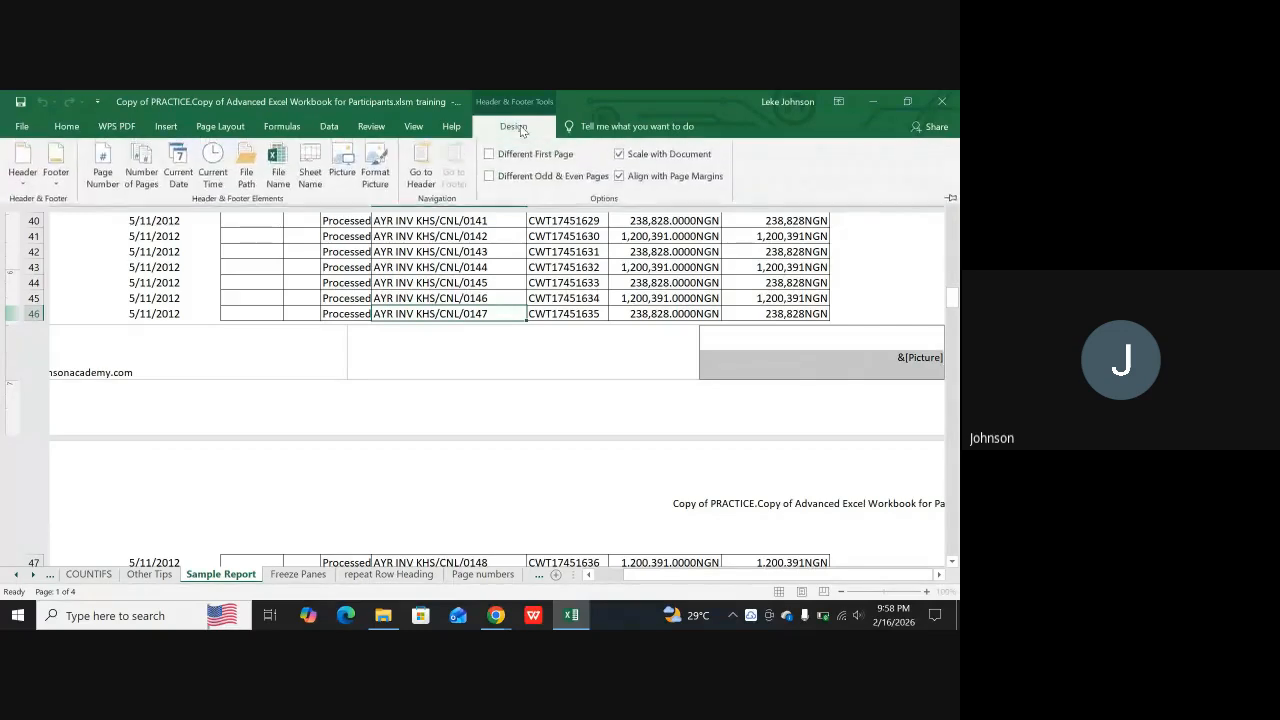
click(704, 457)
click(698, 433)
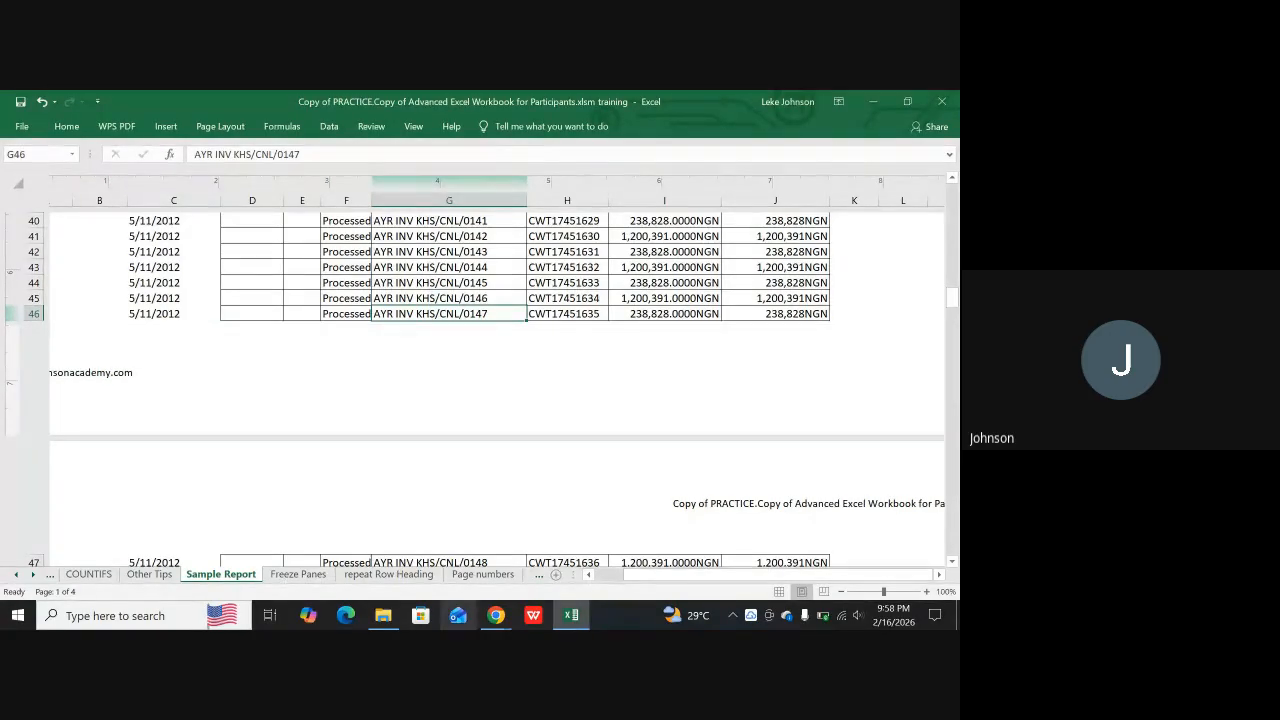
Examine the headers and footers at the page boundaries of the Sample Report sheet in Page Layout view
scroll(515, 451, up, 2)
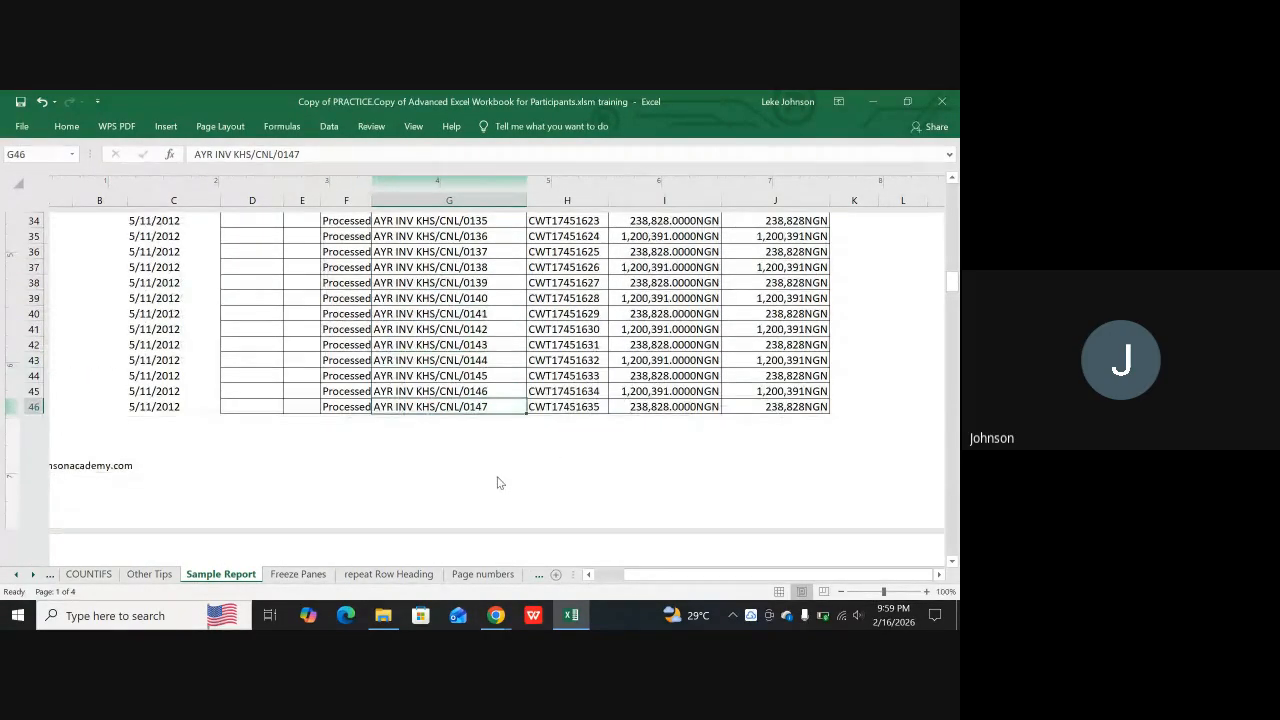
scroll(499, 476, down, 1)
scroll(491, 479, down, 5)
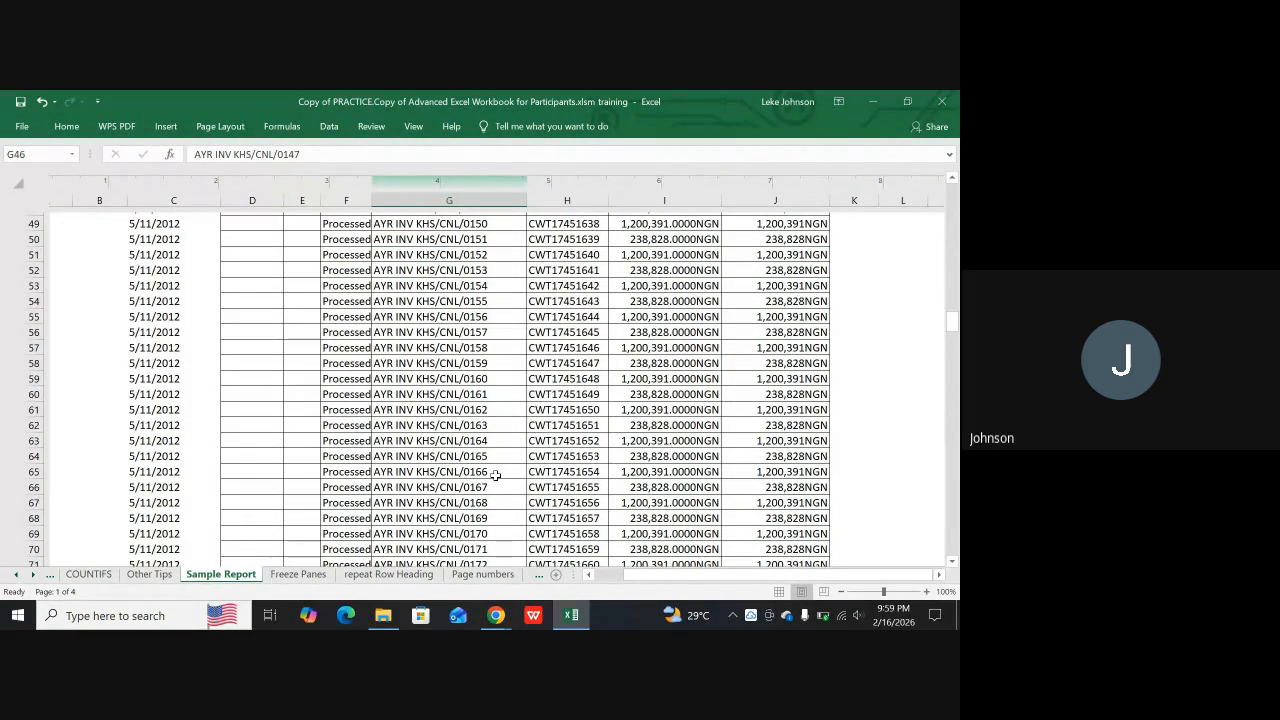
scroll(304, 468, down, 10)
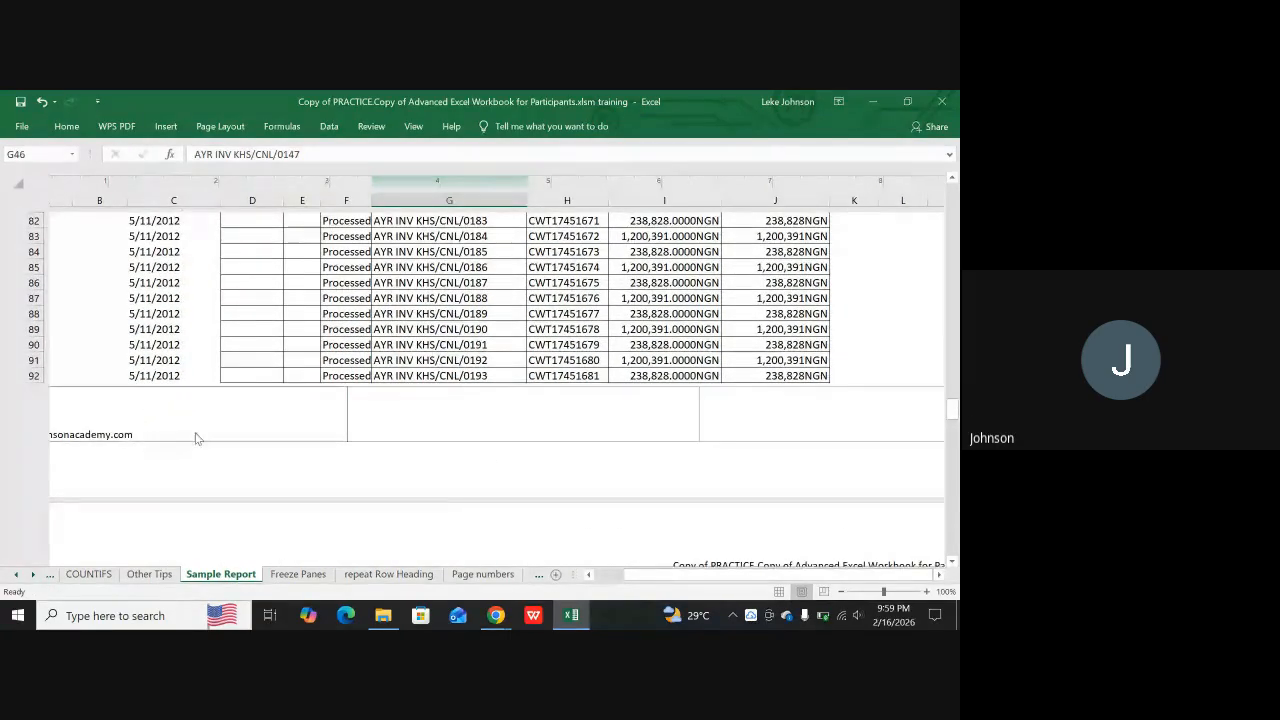
scroll(865, 424, down, 1)
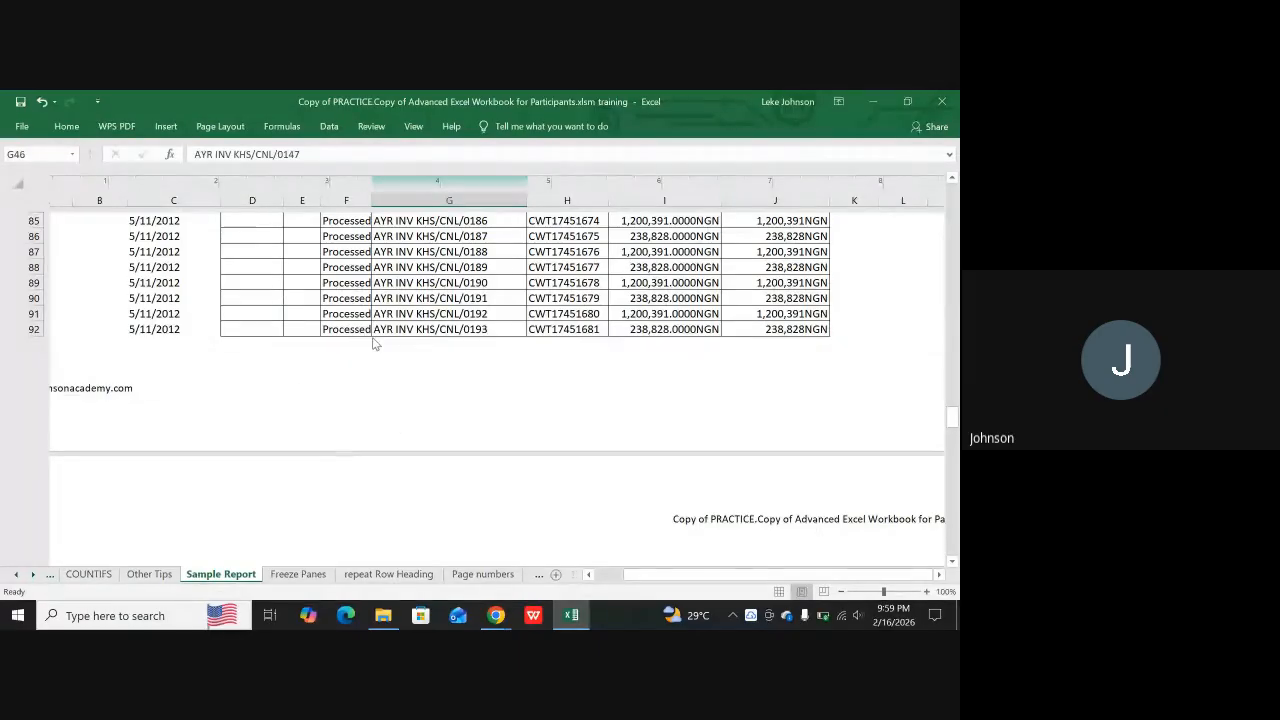
scroll(887, 404, up, 2)
scroll(780, 378, up, 5)
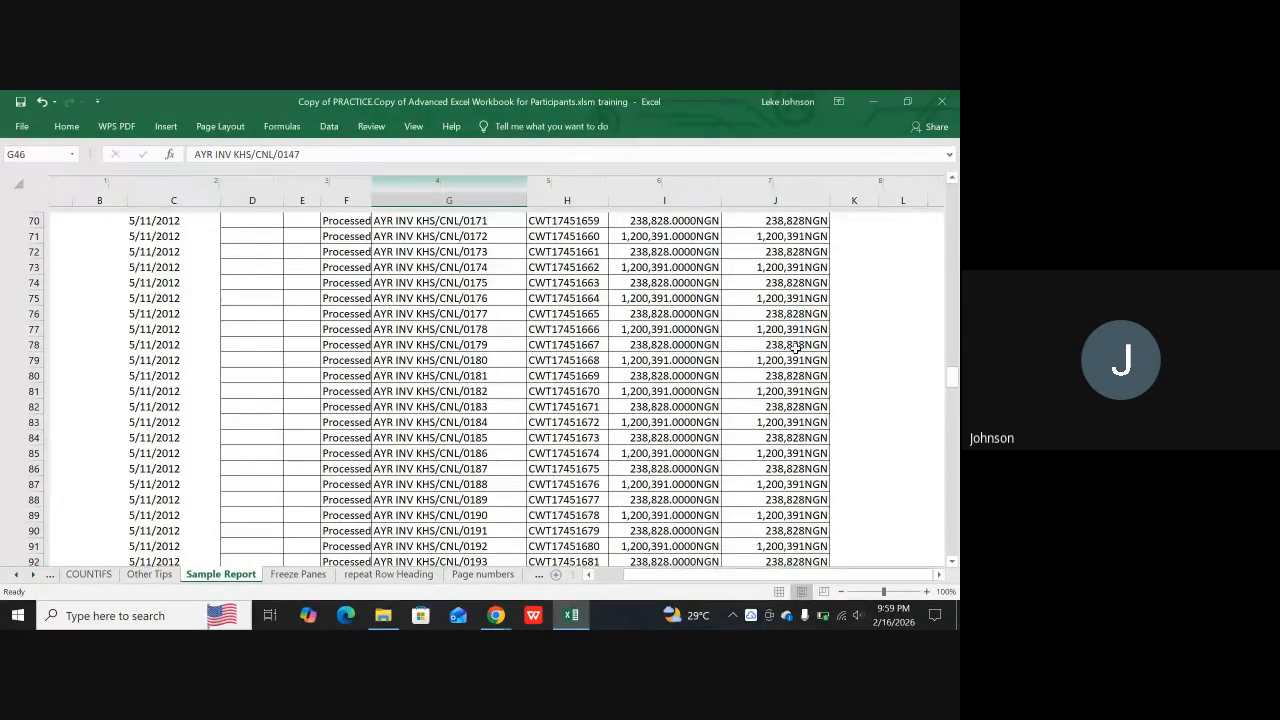
scroll(797, 352, up, 4)
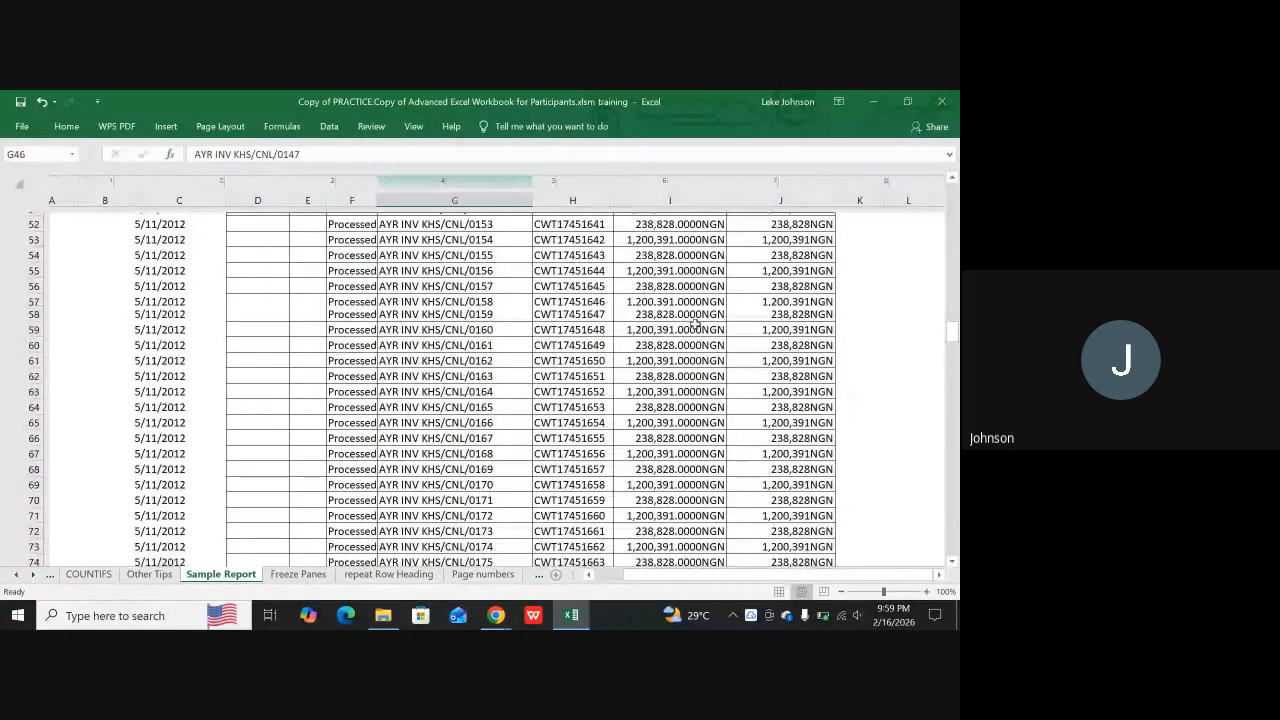
scroll(737, 290, up, 6)
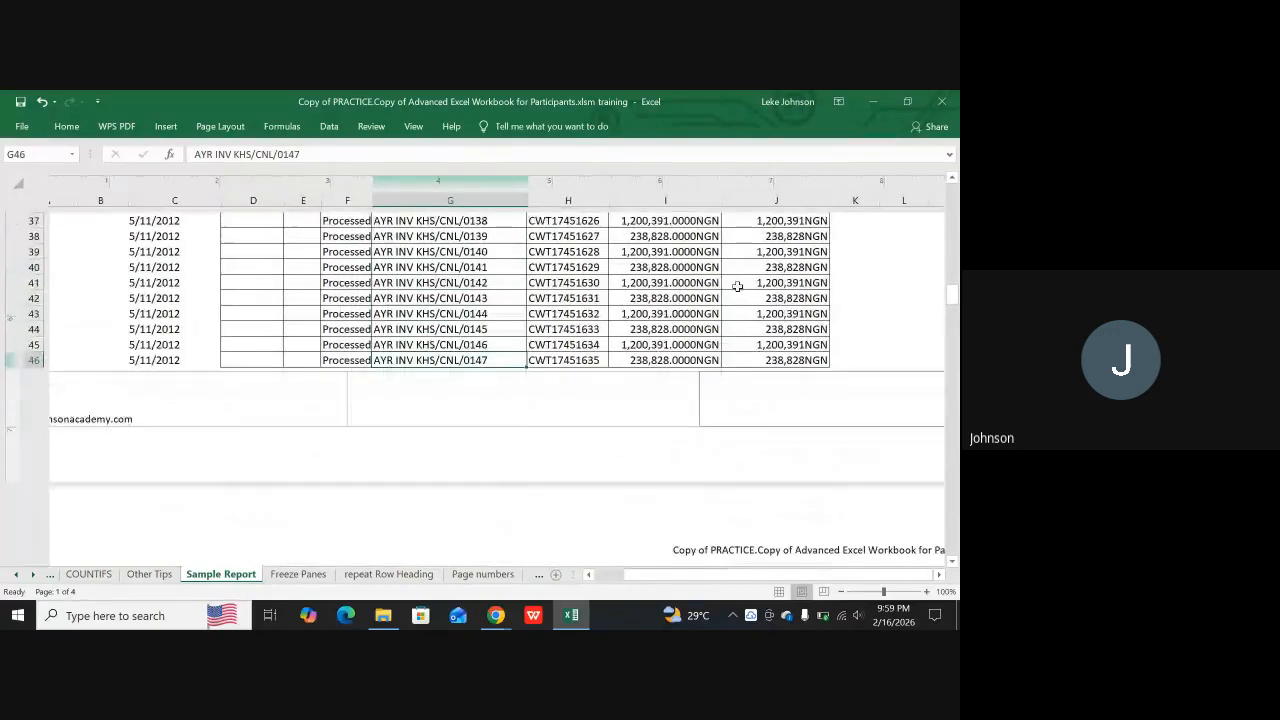
Switch to the Google Meet call in Chrome and open its recording controls
click(496, 616)
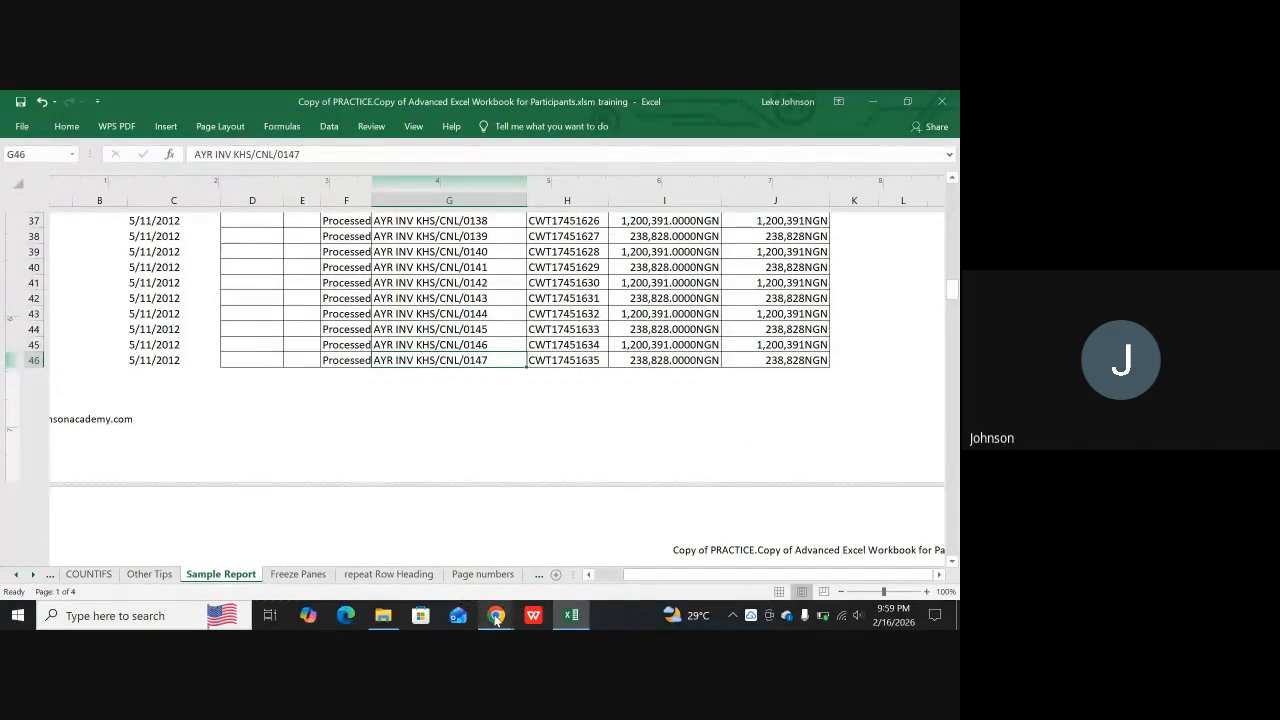
click(409, 546)
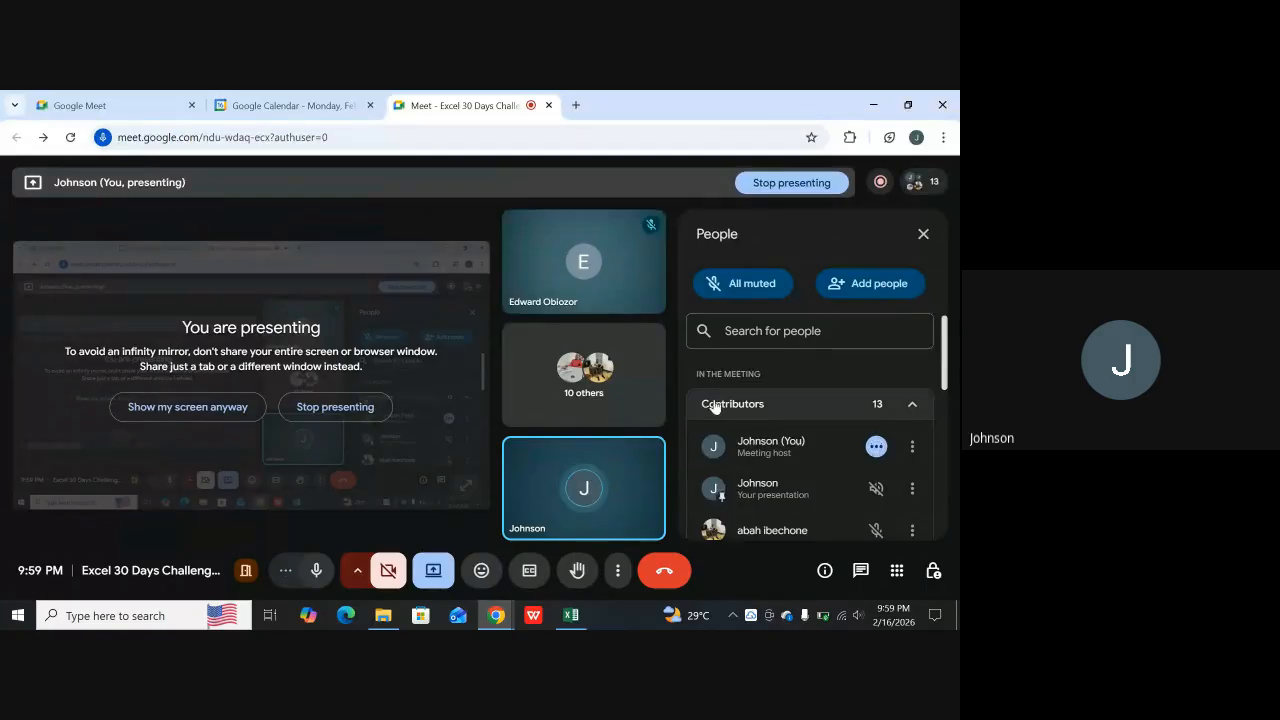
click(881, 182)
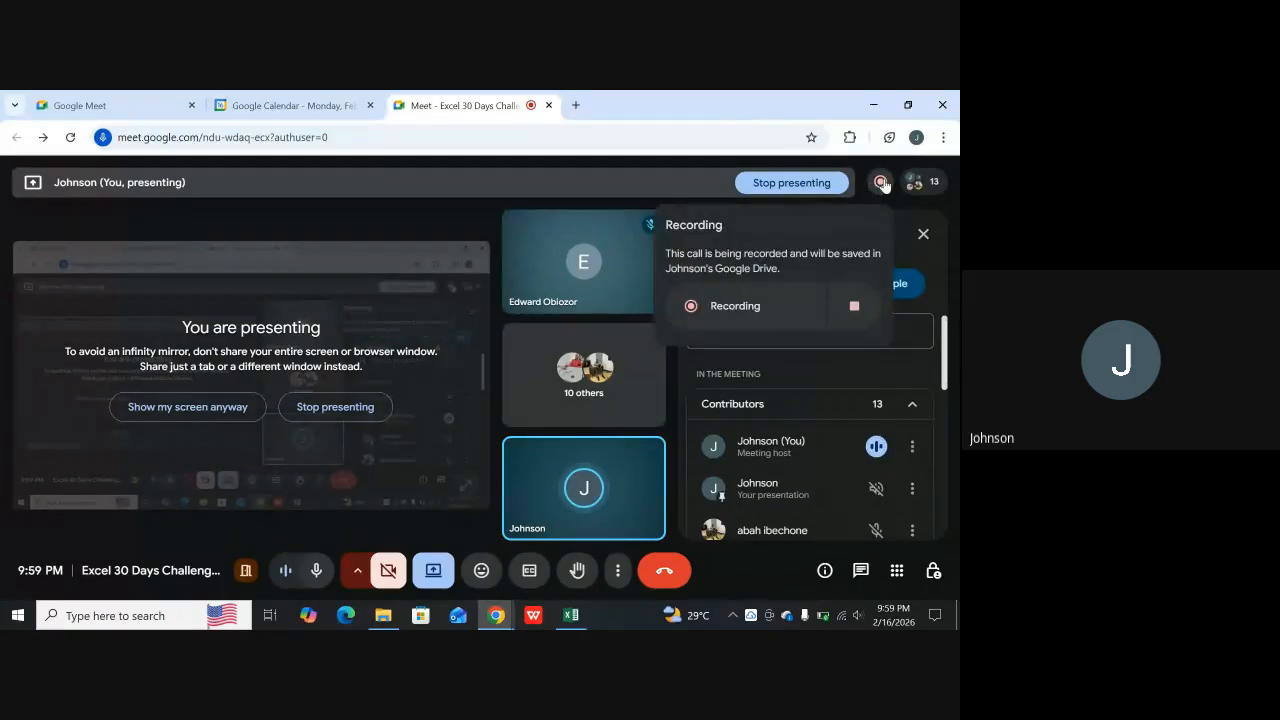